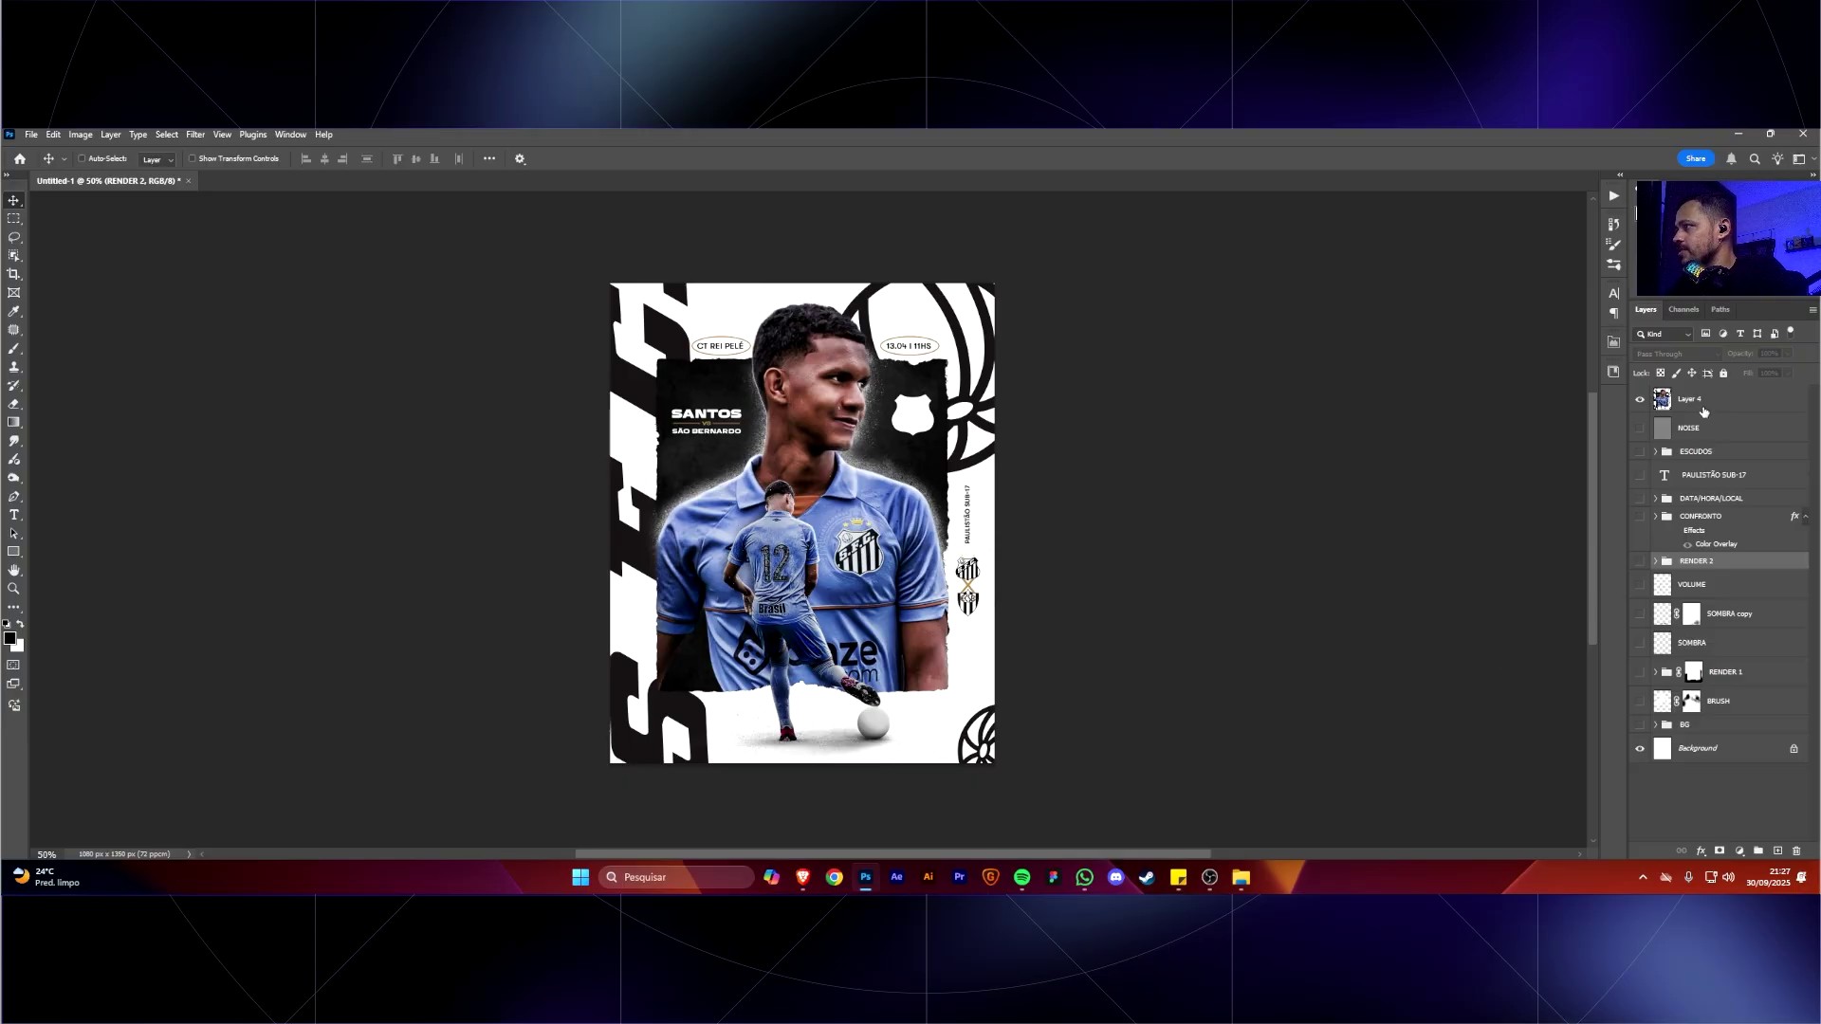
Hide the flattened artwork on Layer 4, show the RENDER 2 group and expand it.
left_click(1640, 399)
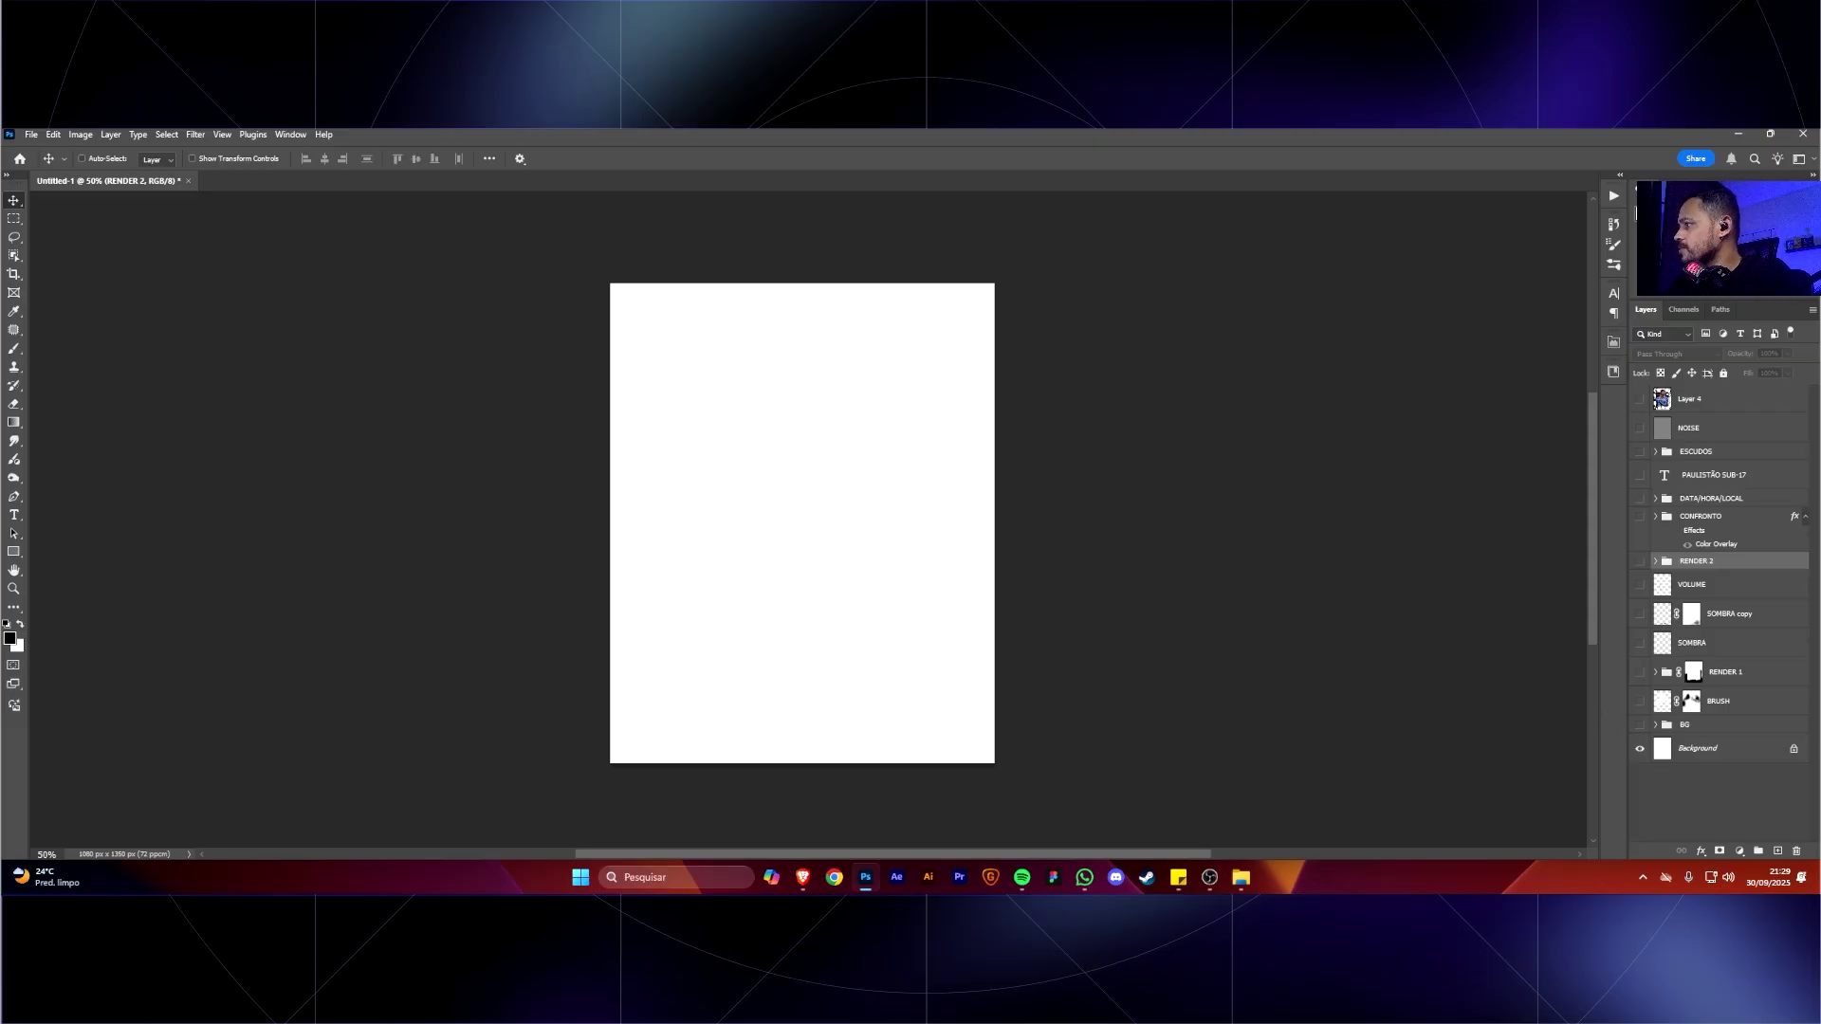
left_click(1640, 561)
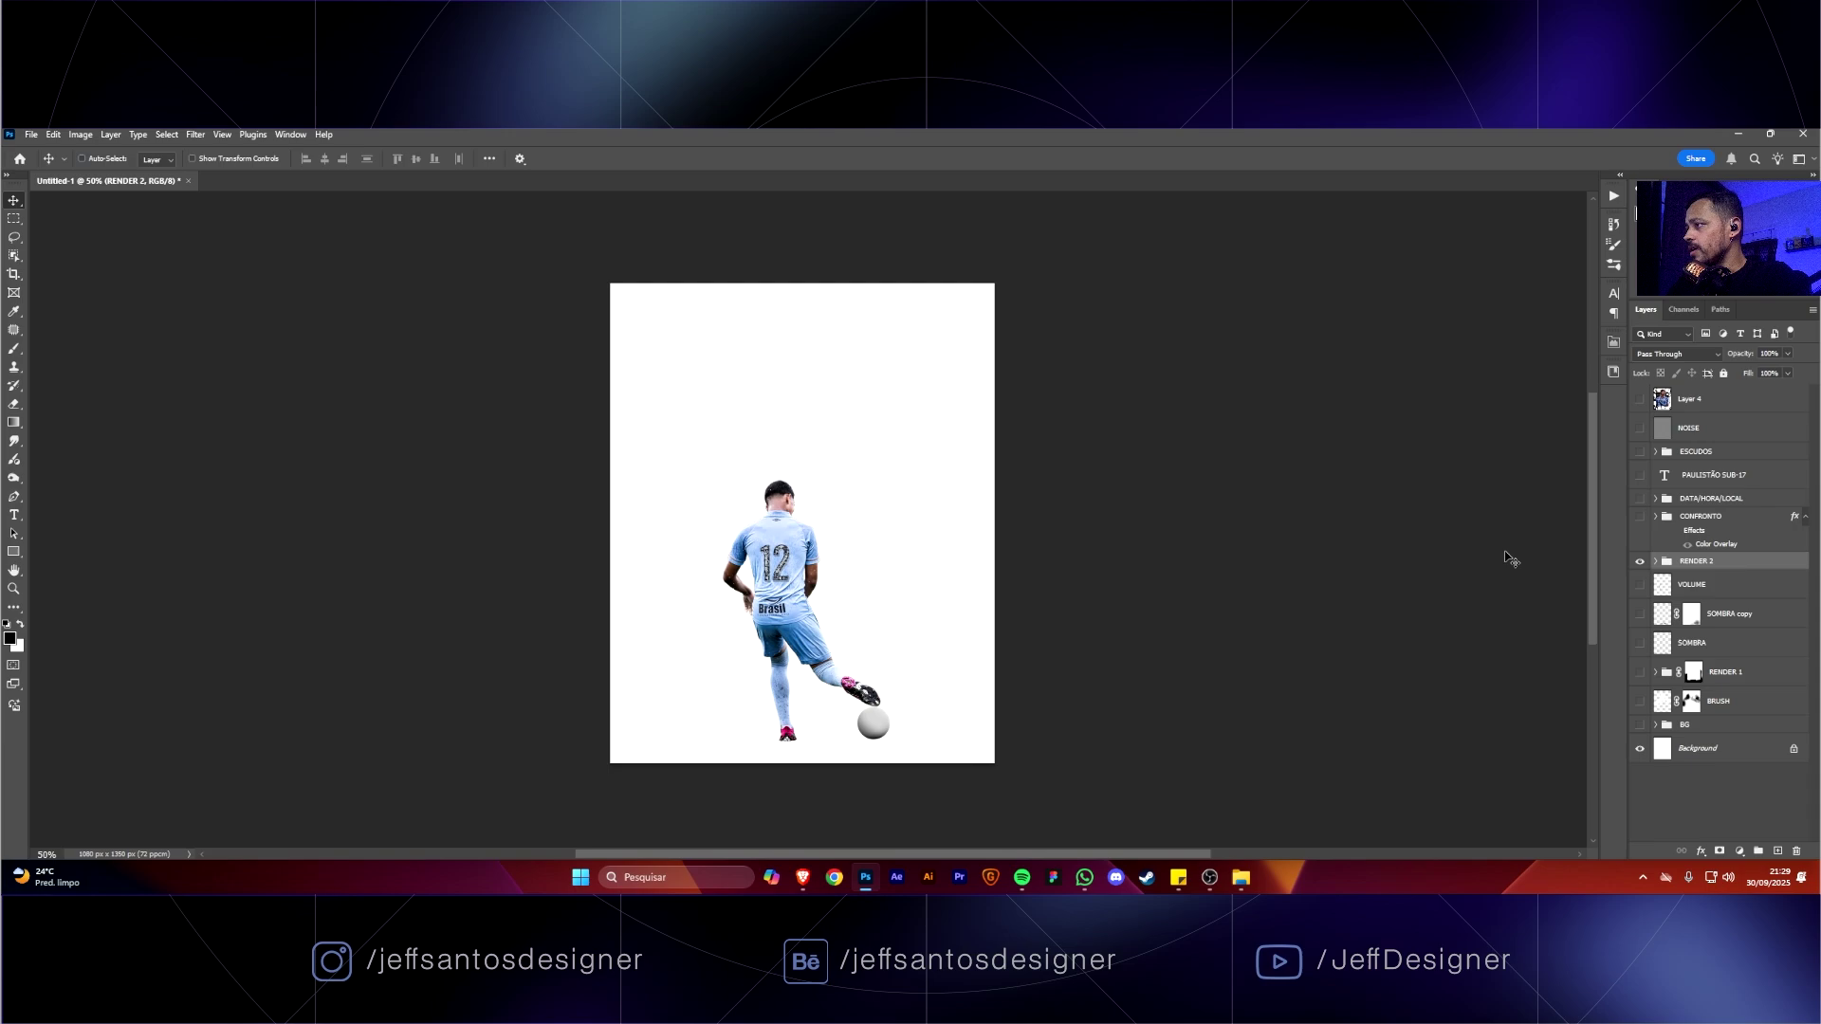
left_click(1655, 561)
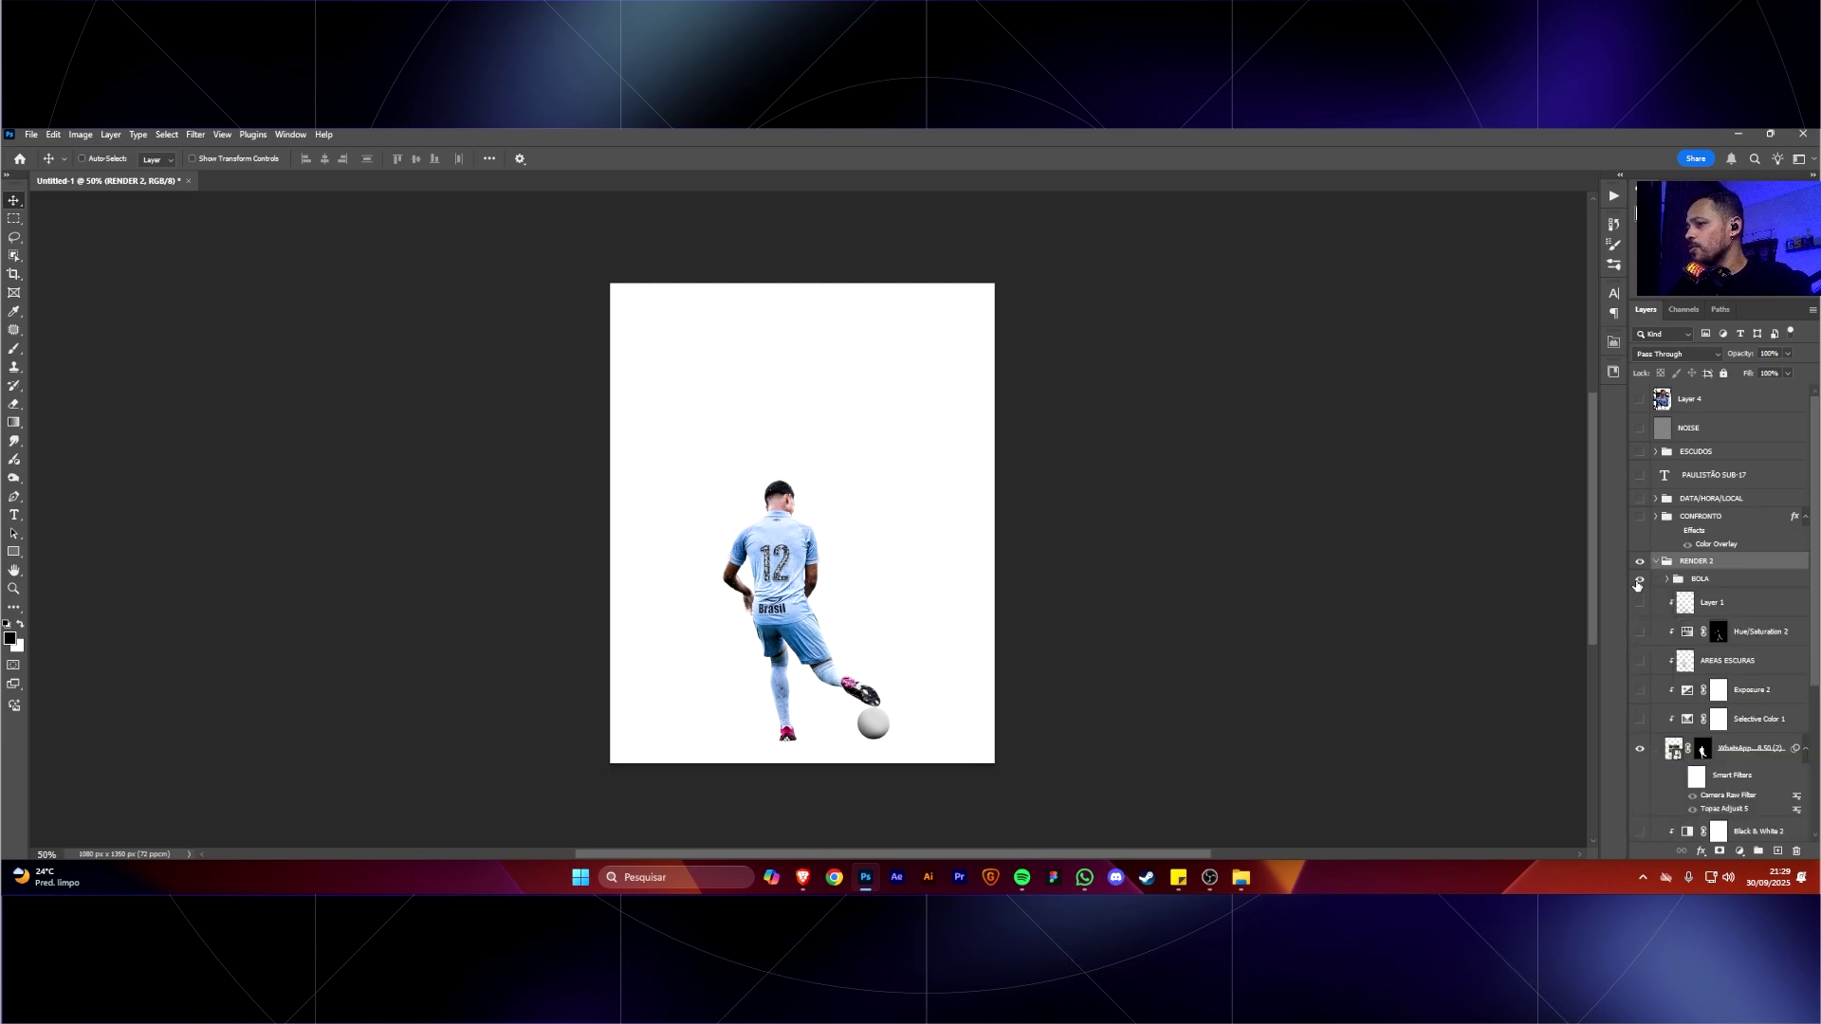
Compare the small player render with and without the BOLA group.
left_click(1640, 581)
left_click(1639, 581)
left_click(1640, 581)
left_click(1639, 581)
left_click(1640, 580)
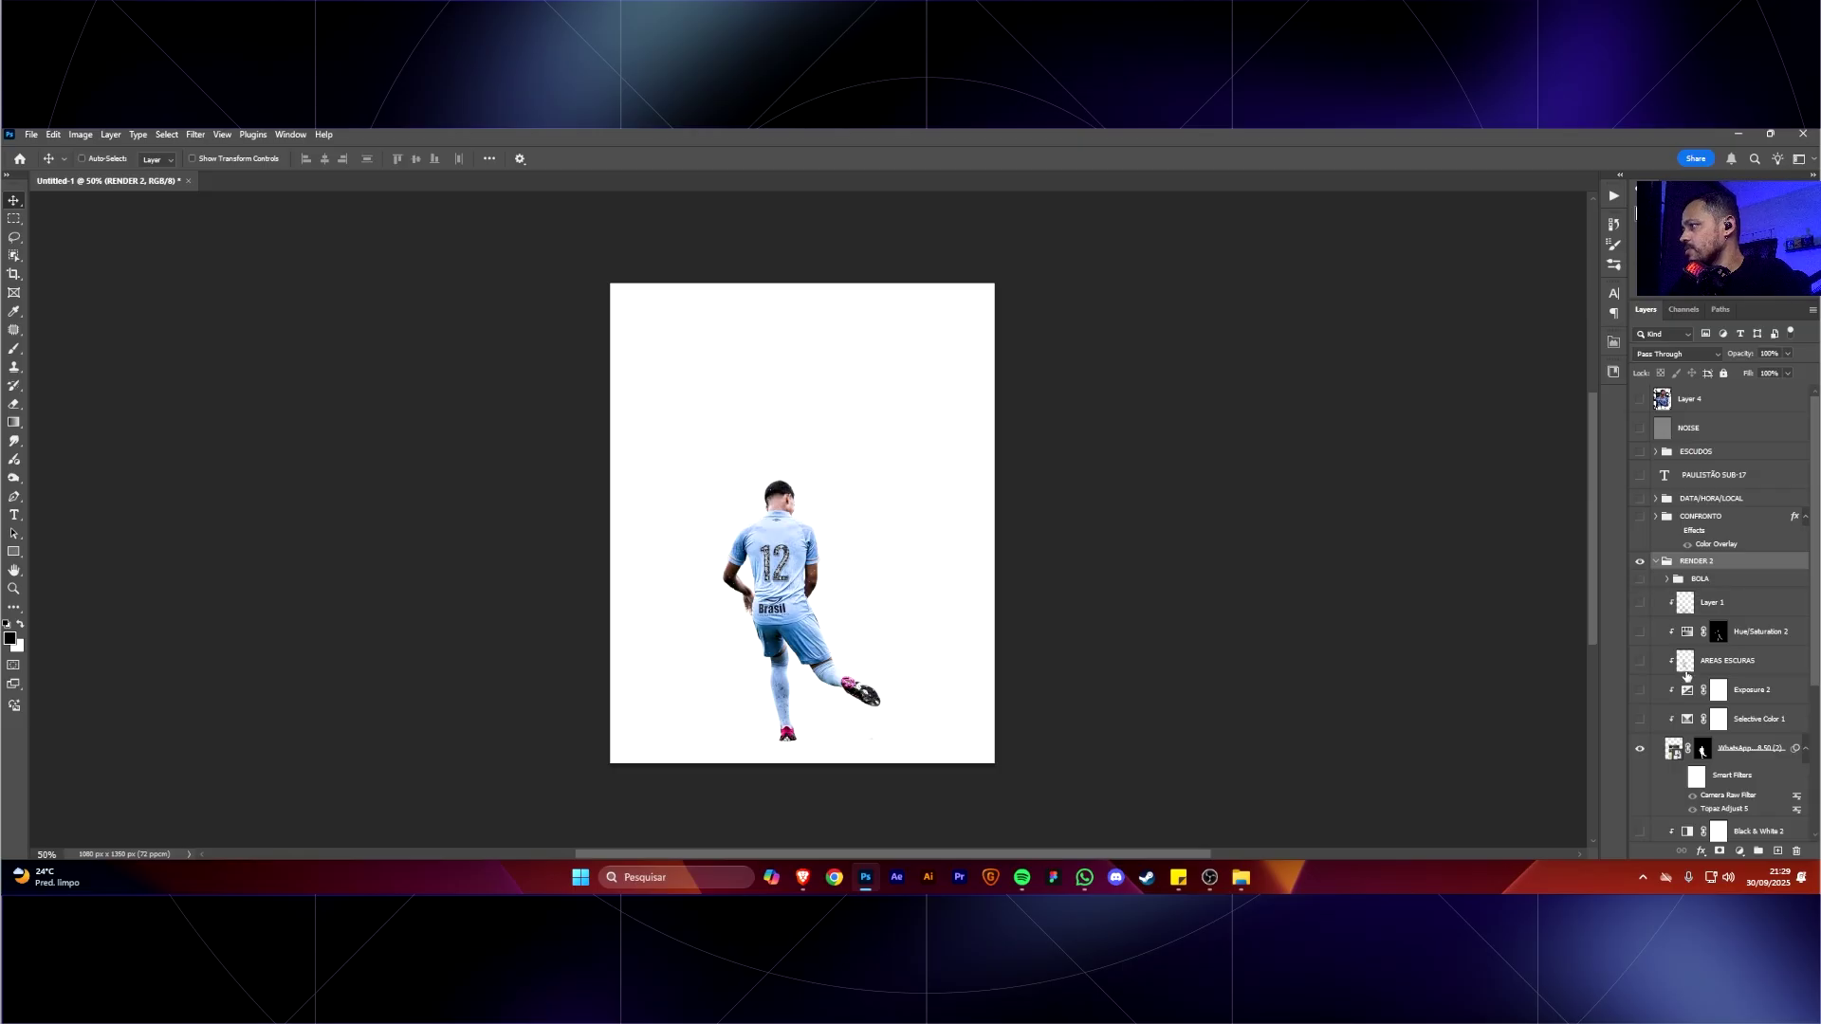
Disable the small player photo's layer mask and compare the photo's original ball with the BOLA group's ball.
left_click(1704, 749, "shift")
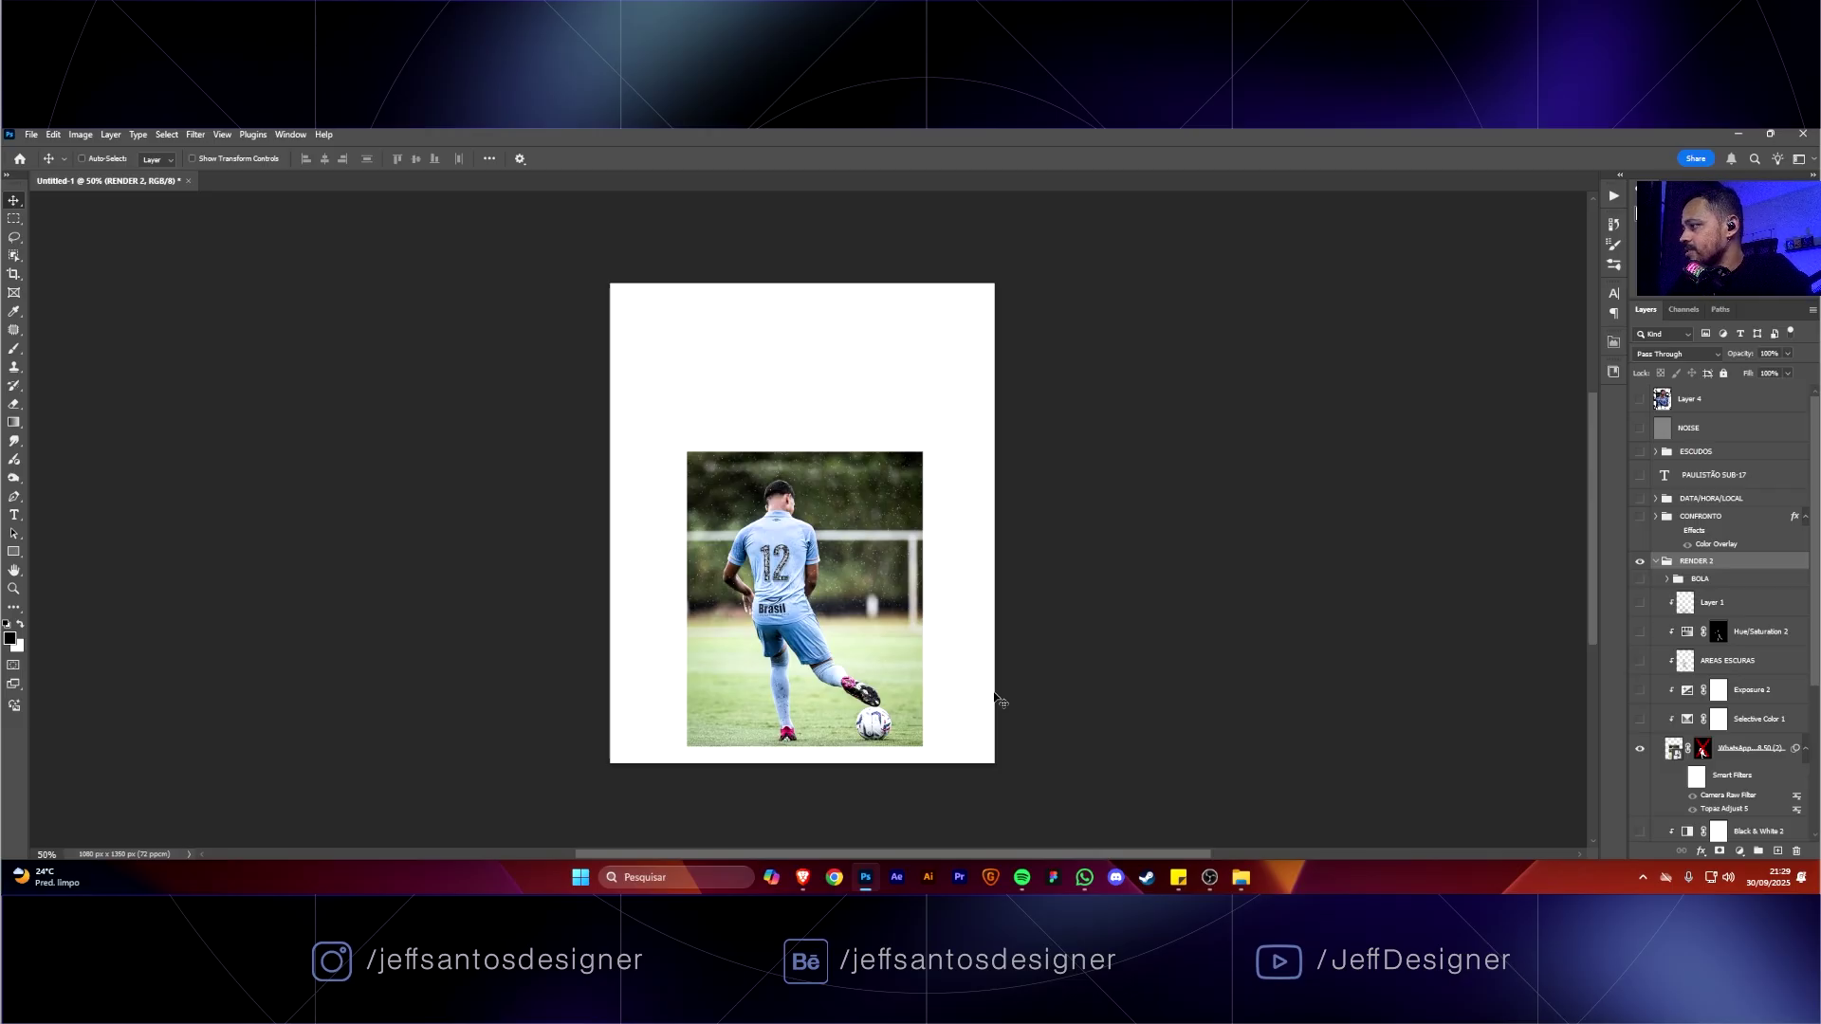
left_click(1639, 580)
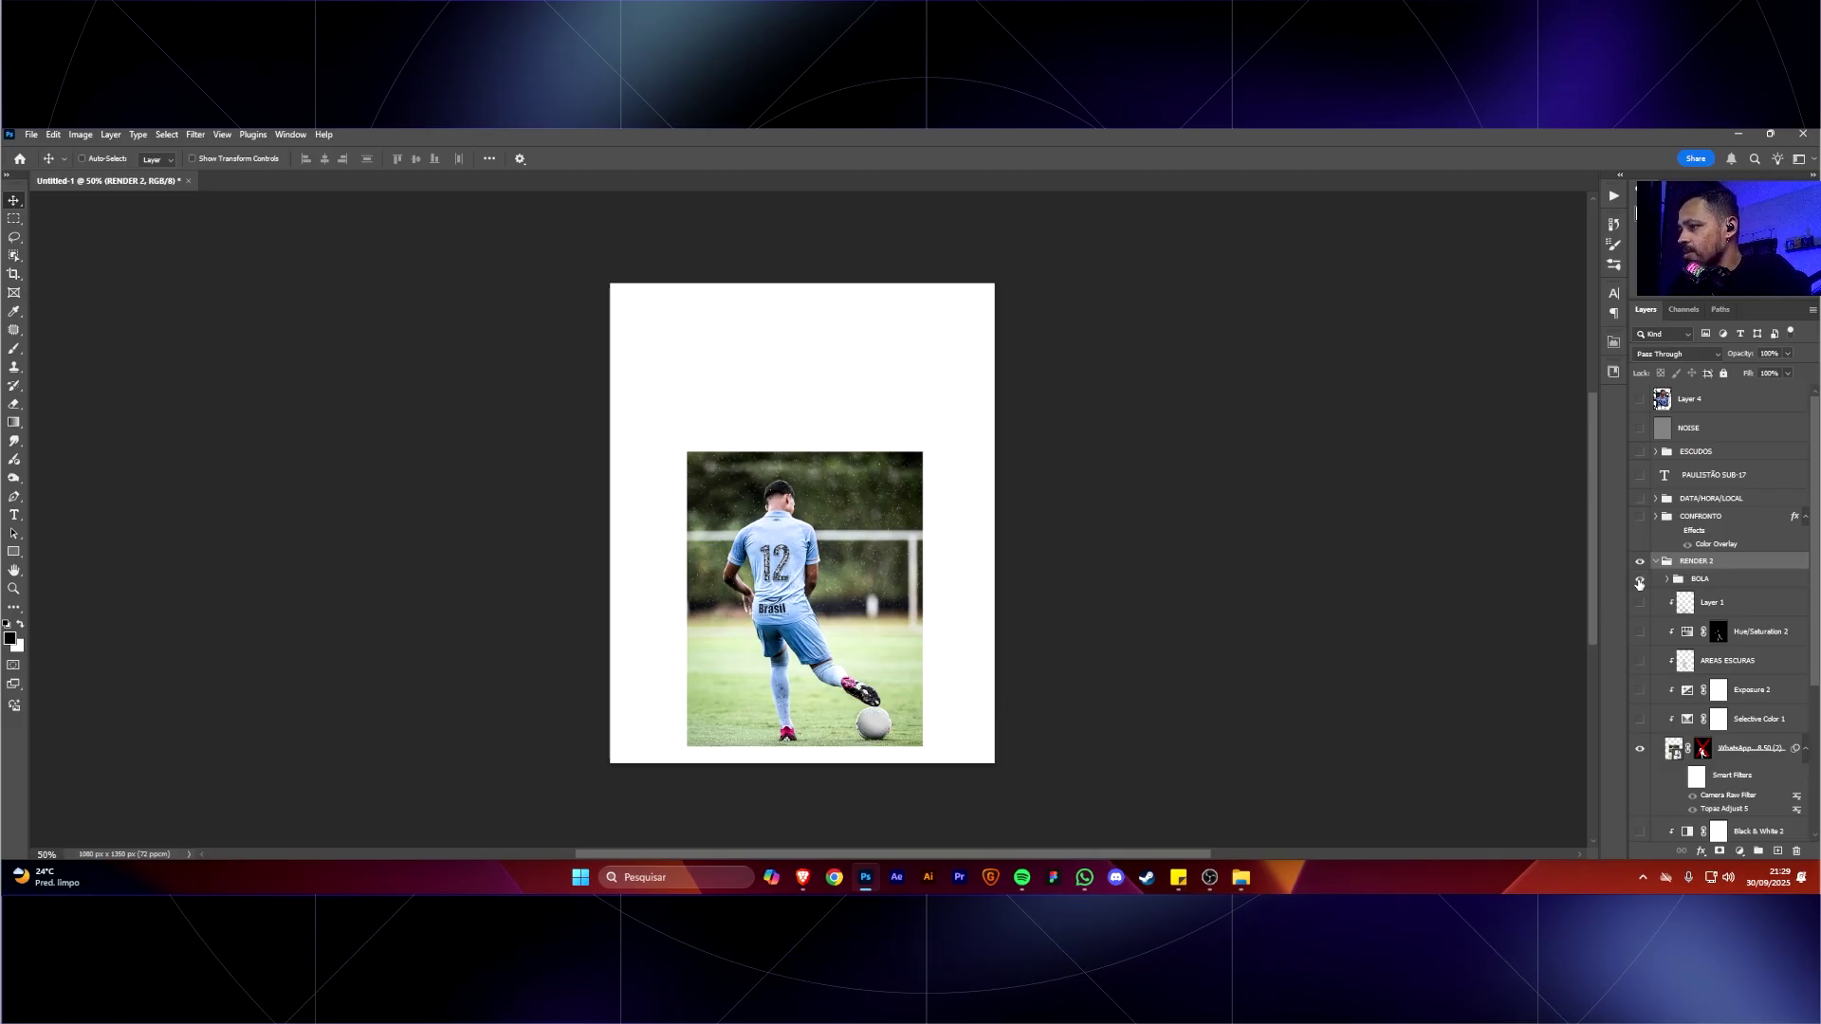
left_click(1639, 582)
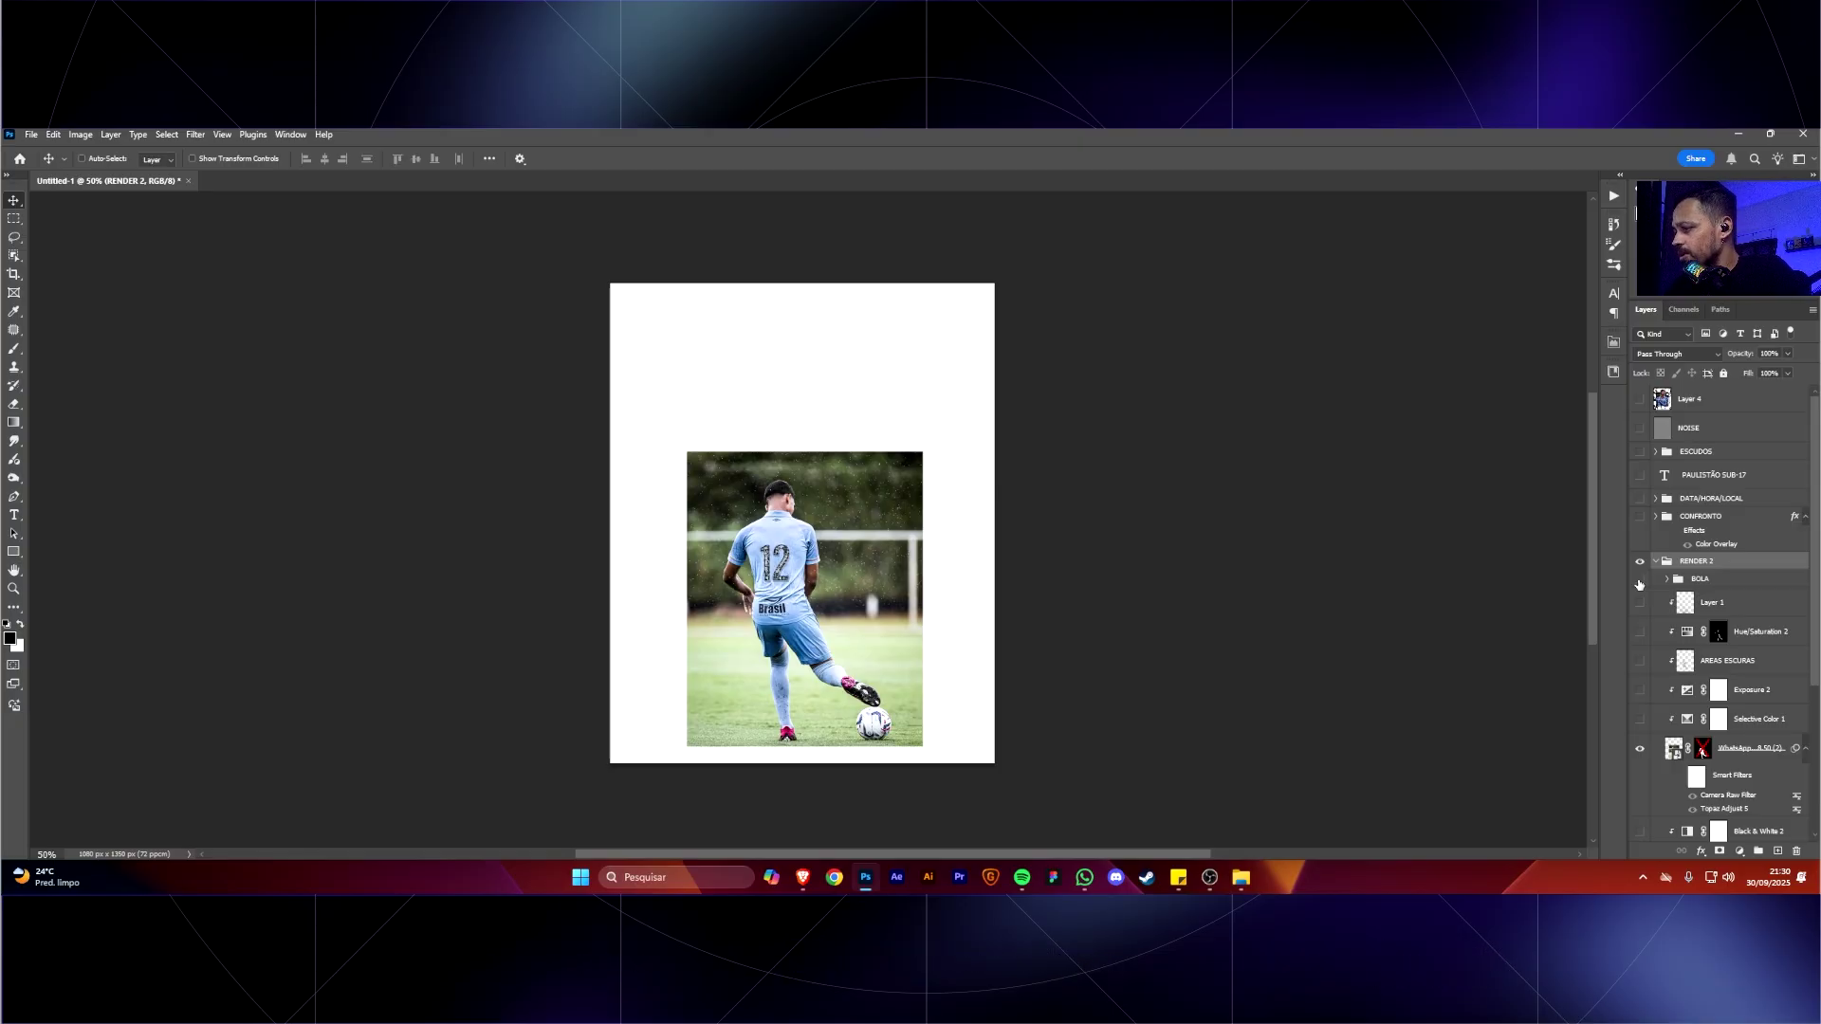
left_click(1640, 580)
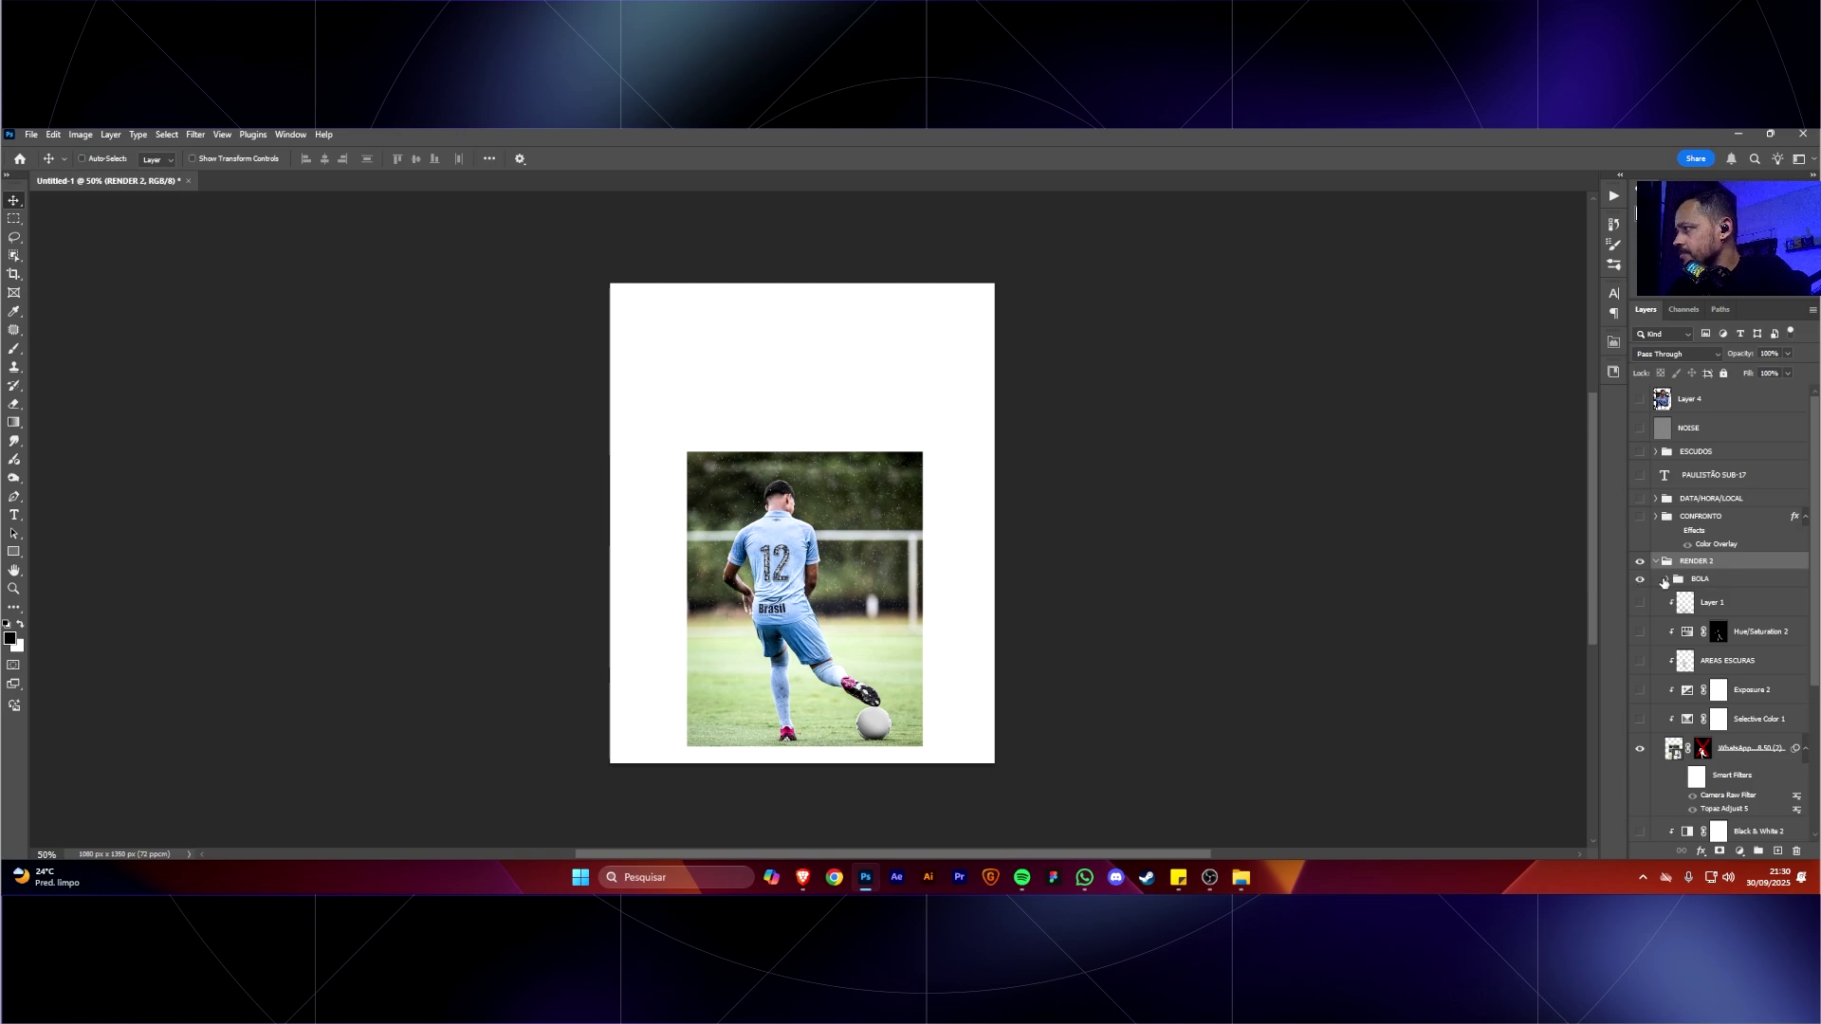
Try a green fill on the ball shape Ellipse 1 copy in the BOLA group, and cancel the color change.
left_click(1666, 579)
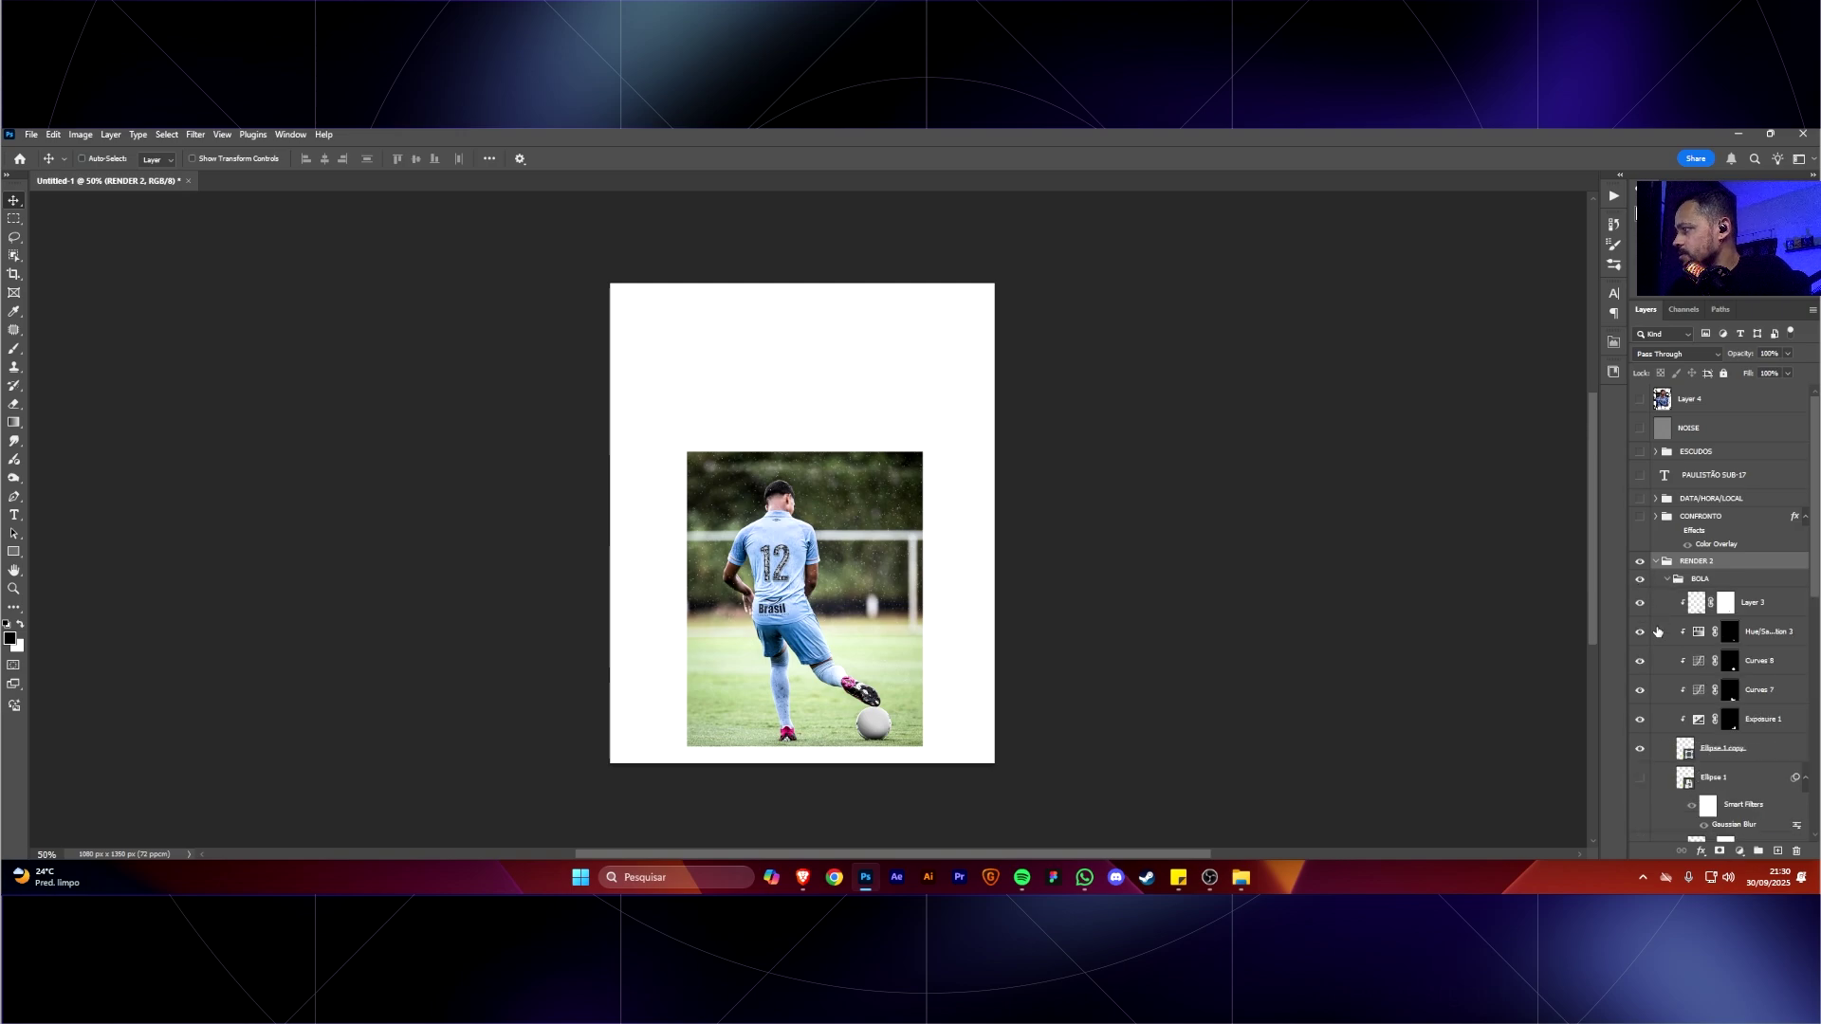
double_click(1684, 749)
mouse_move(1437, 538)
left_mouse_down()
mouse_move(1418, 605)
mouse_move(1353, 529)
mouse_move(1350, 547)
left_mouse_up()
left_click_drag(1476, 575, 1476, 554)
mouse_move(1350, 547)
left_mouse_down()
mouse_move(1426, 610)
mouse_move(1451, 532)
left_mouse_up()
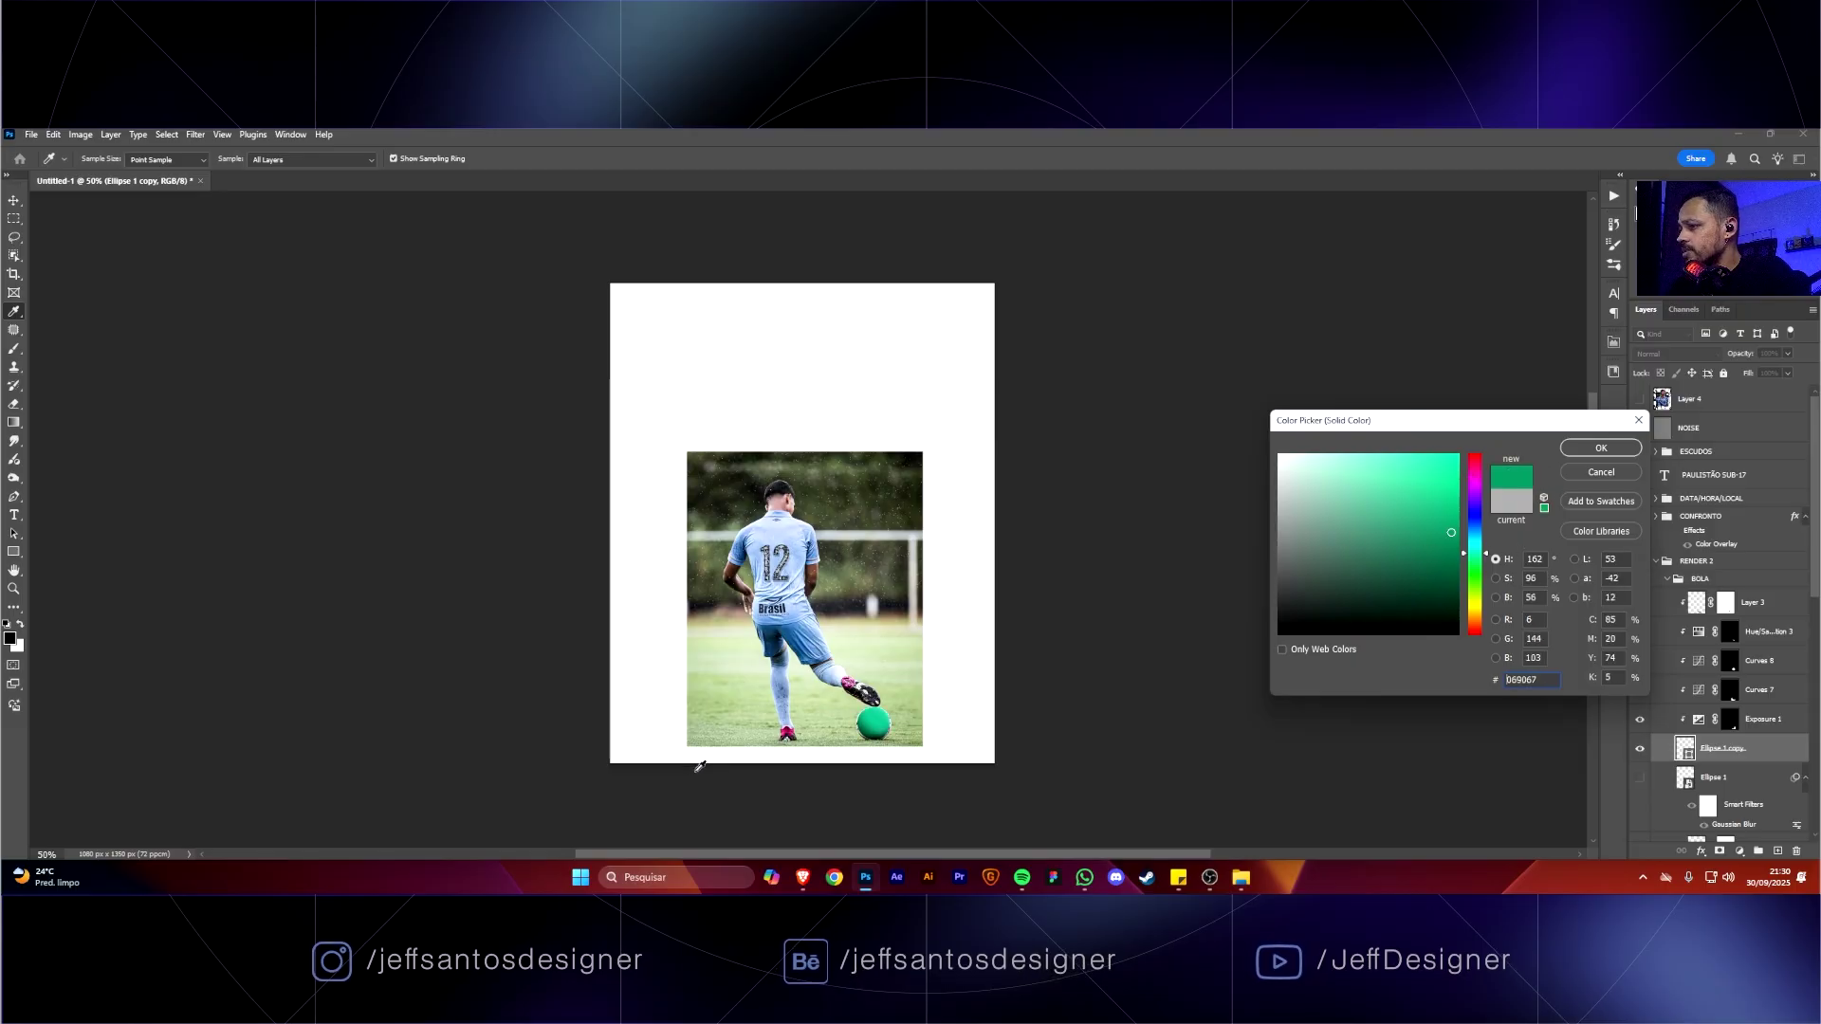
left_click(1588, 470)
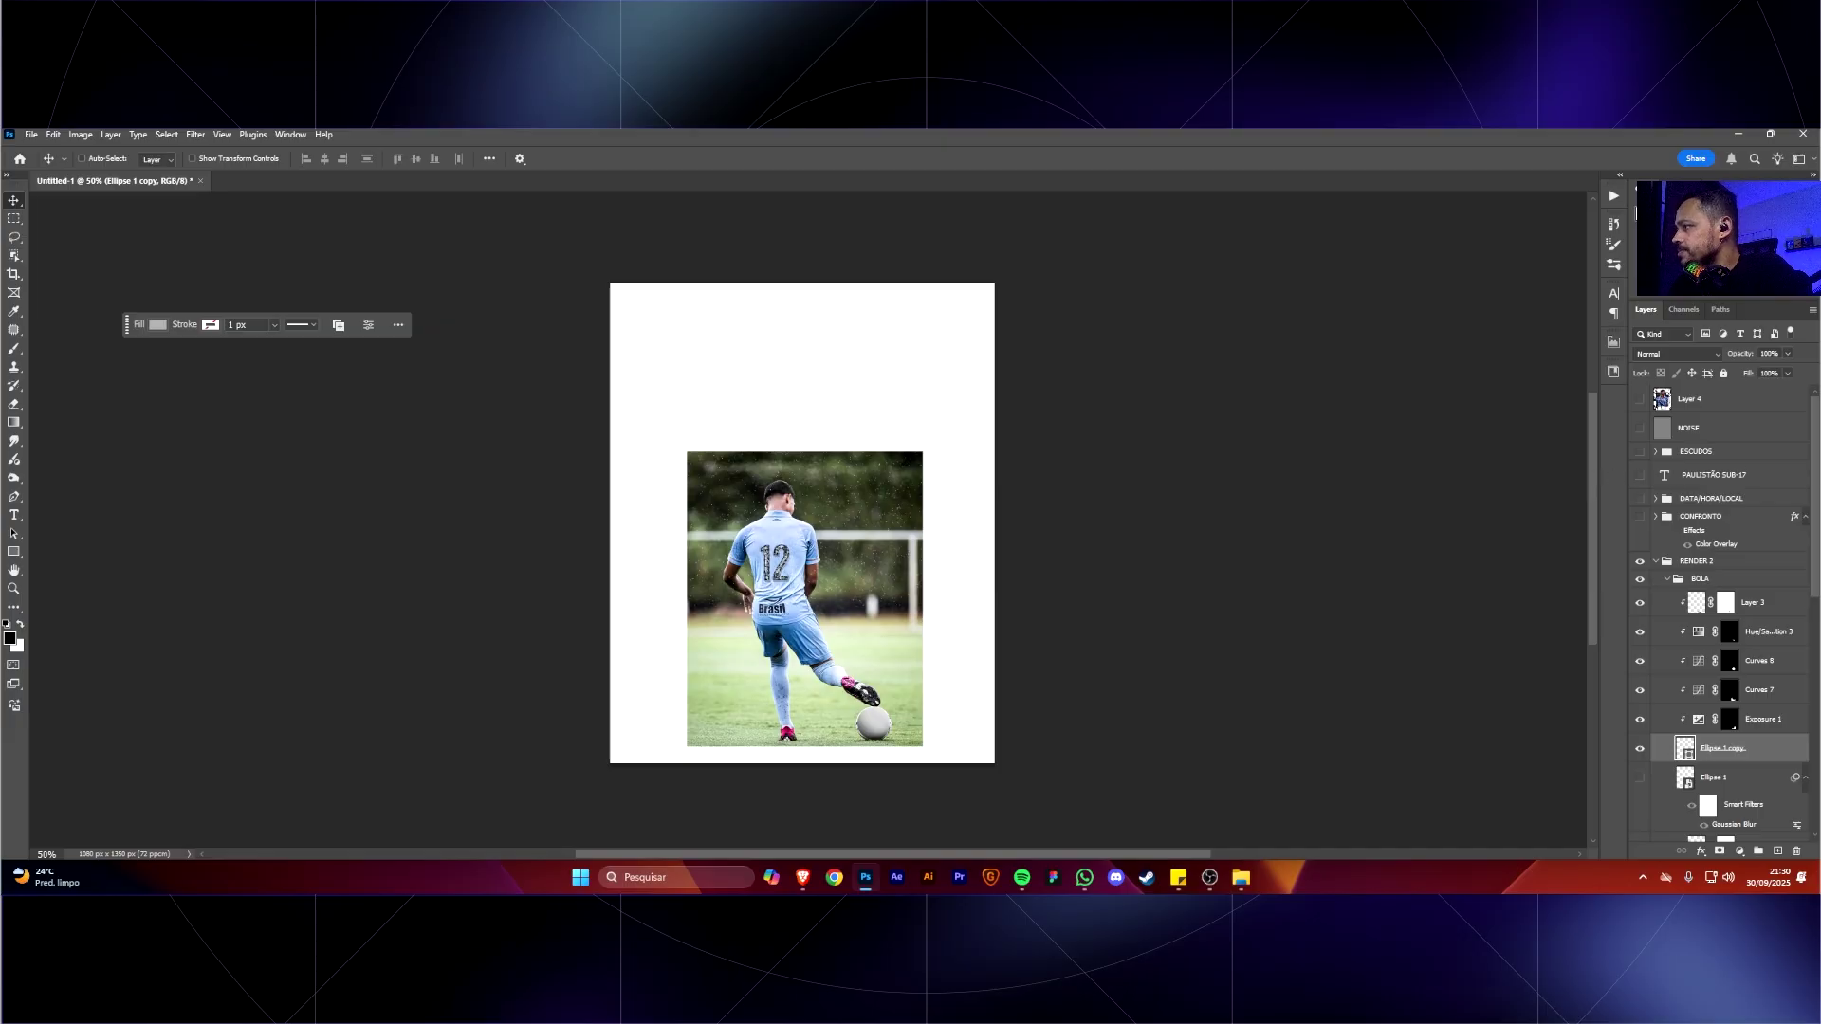
Re-enable the small player photo's layer mask with the BOLA group shown, and collapse the BOLA and RENDER 2 groups.
left_click(1667, 581)
left_click(1640, 578)
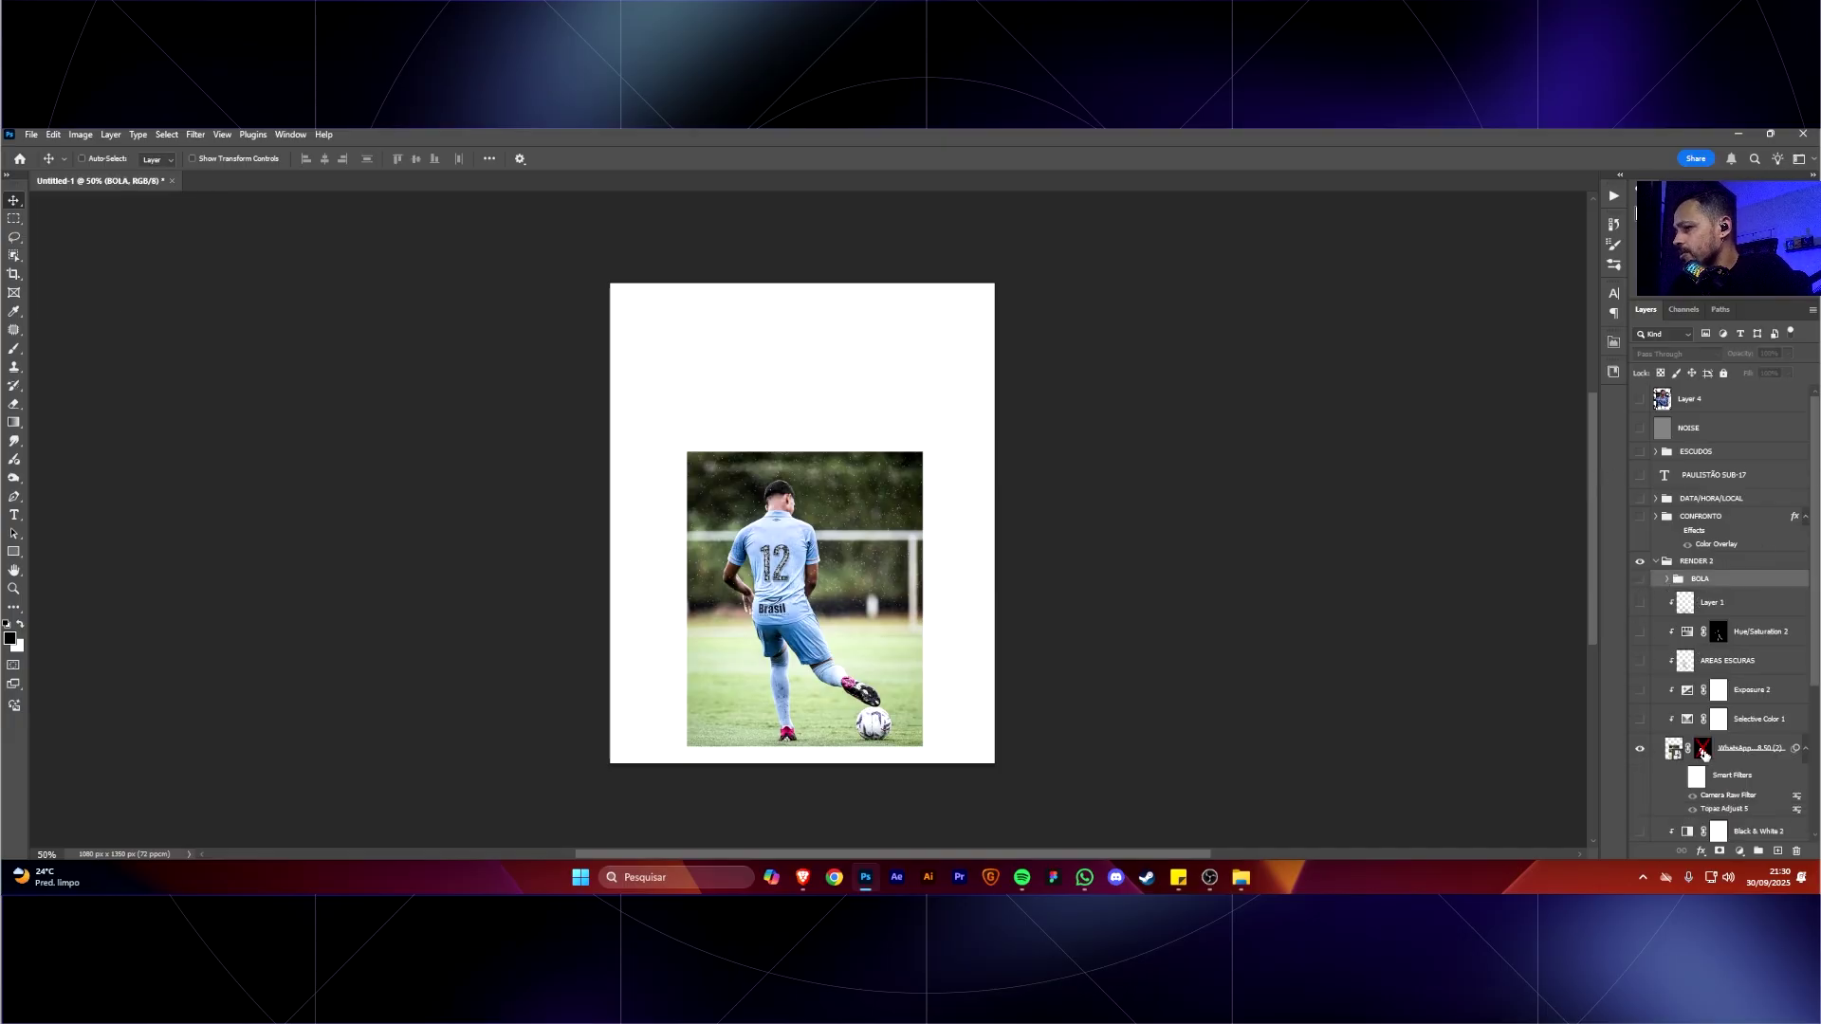
left_click(1704, 754, "shift")
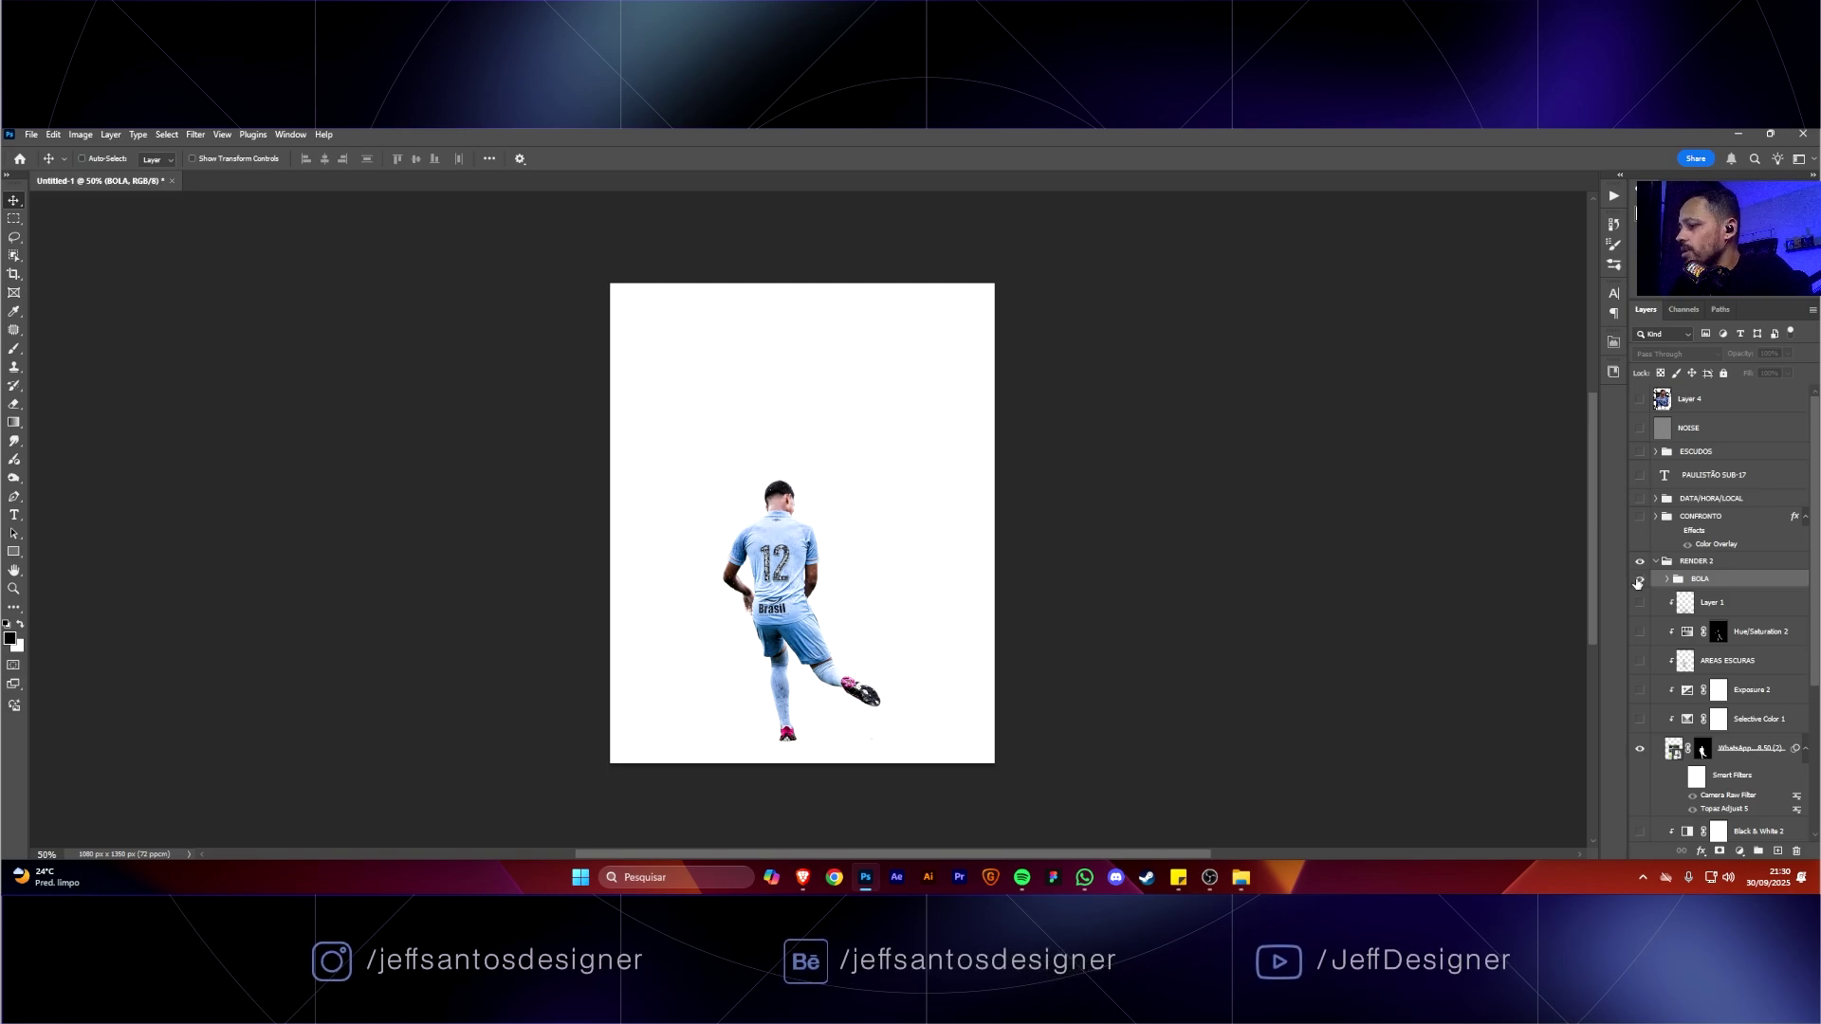
left_click(1640, 580)
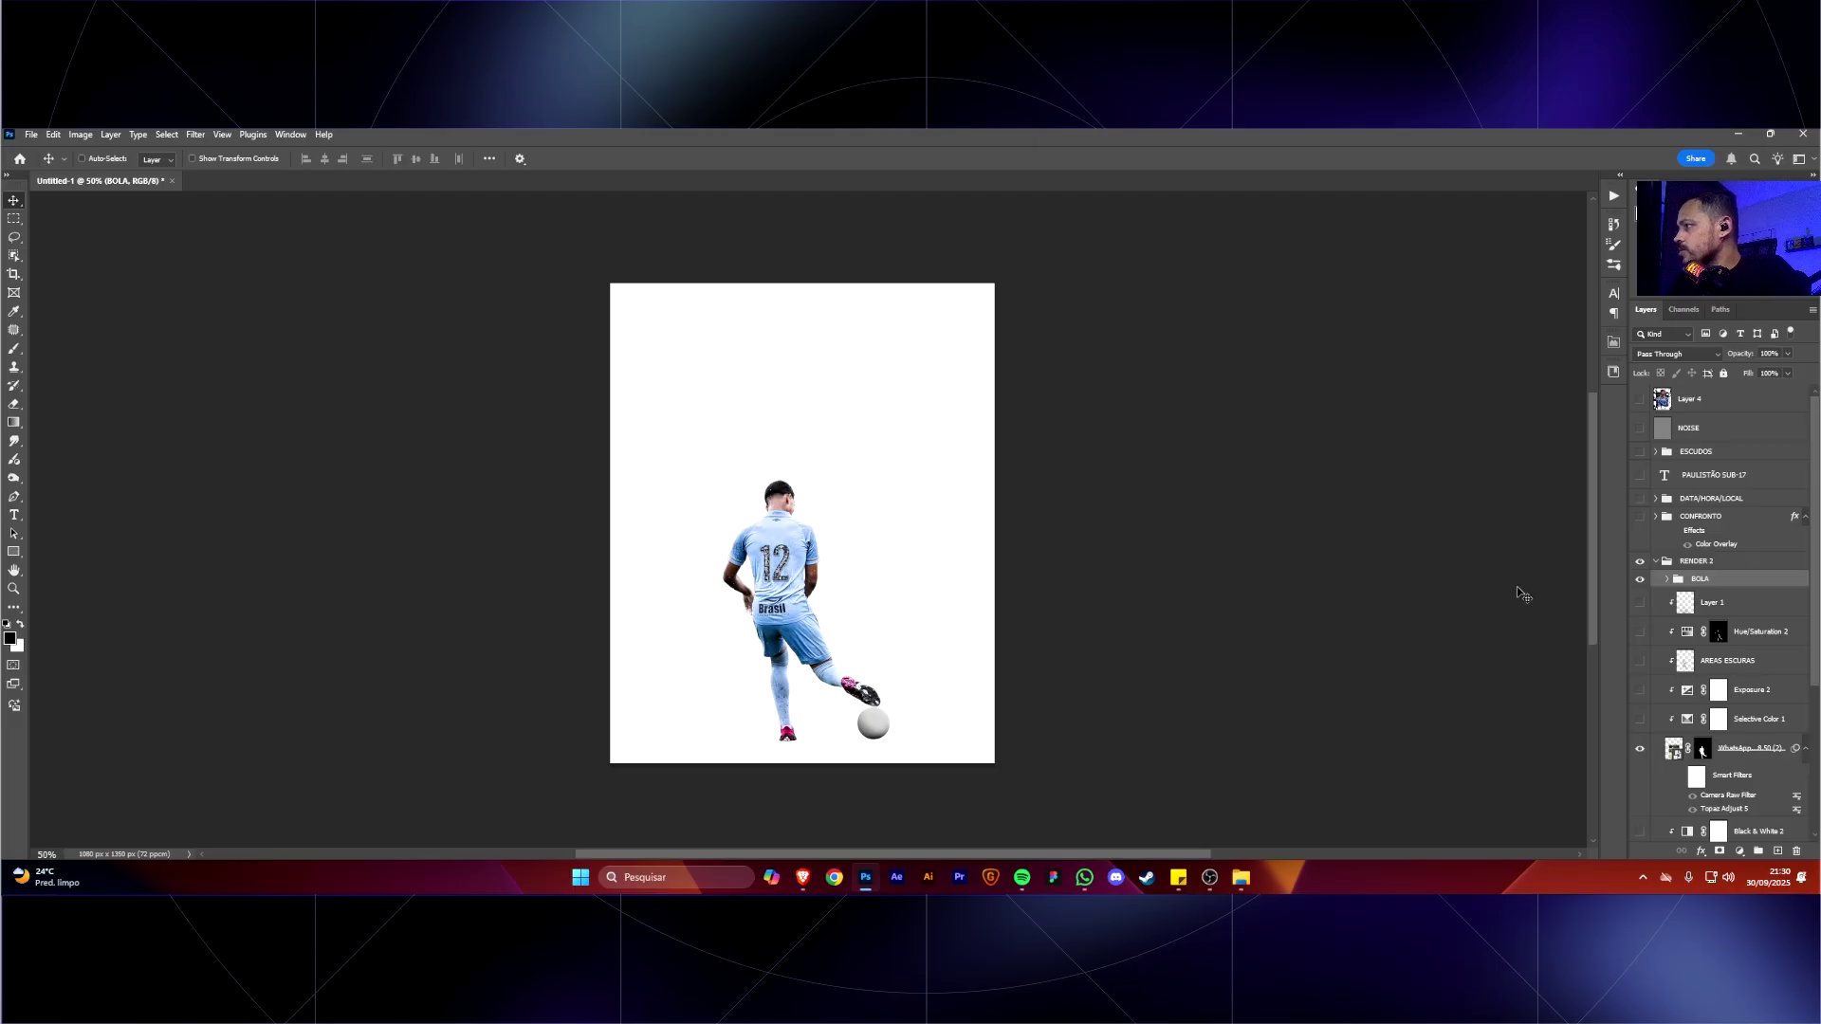
left_click(1655, 562)
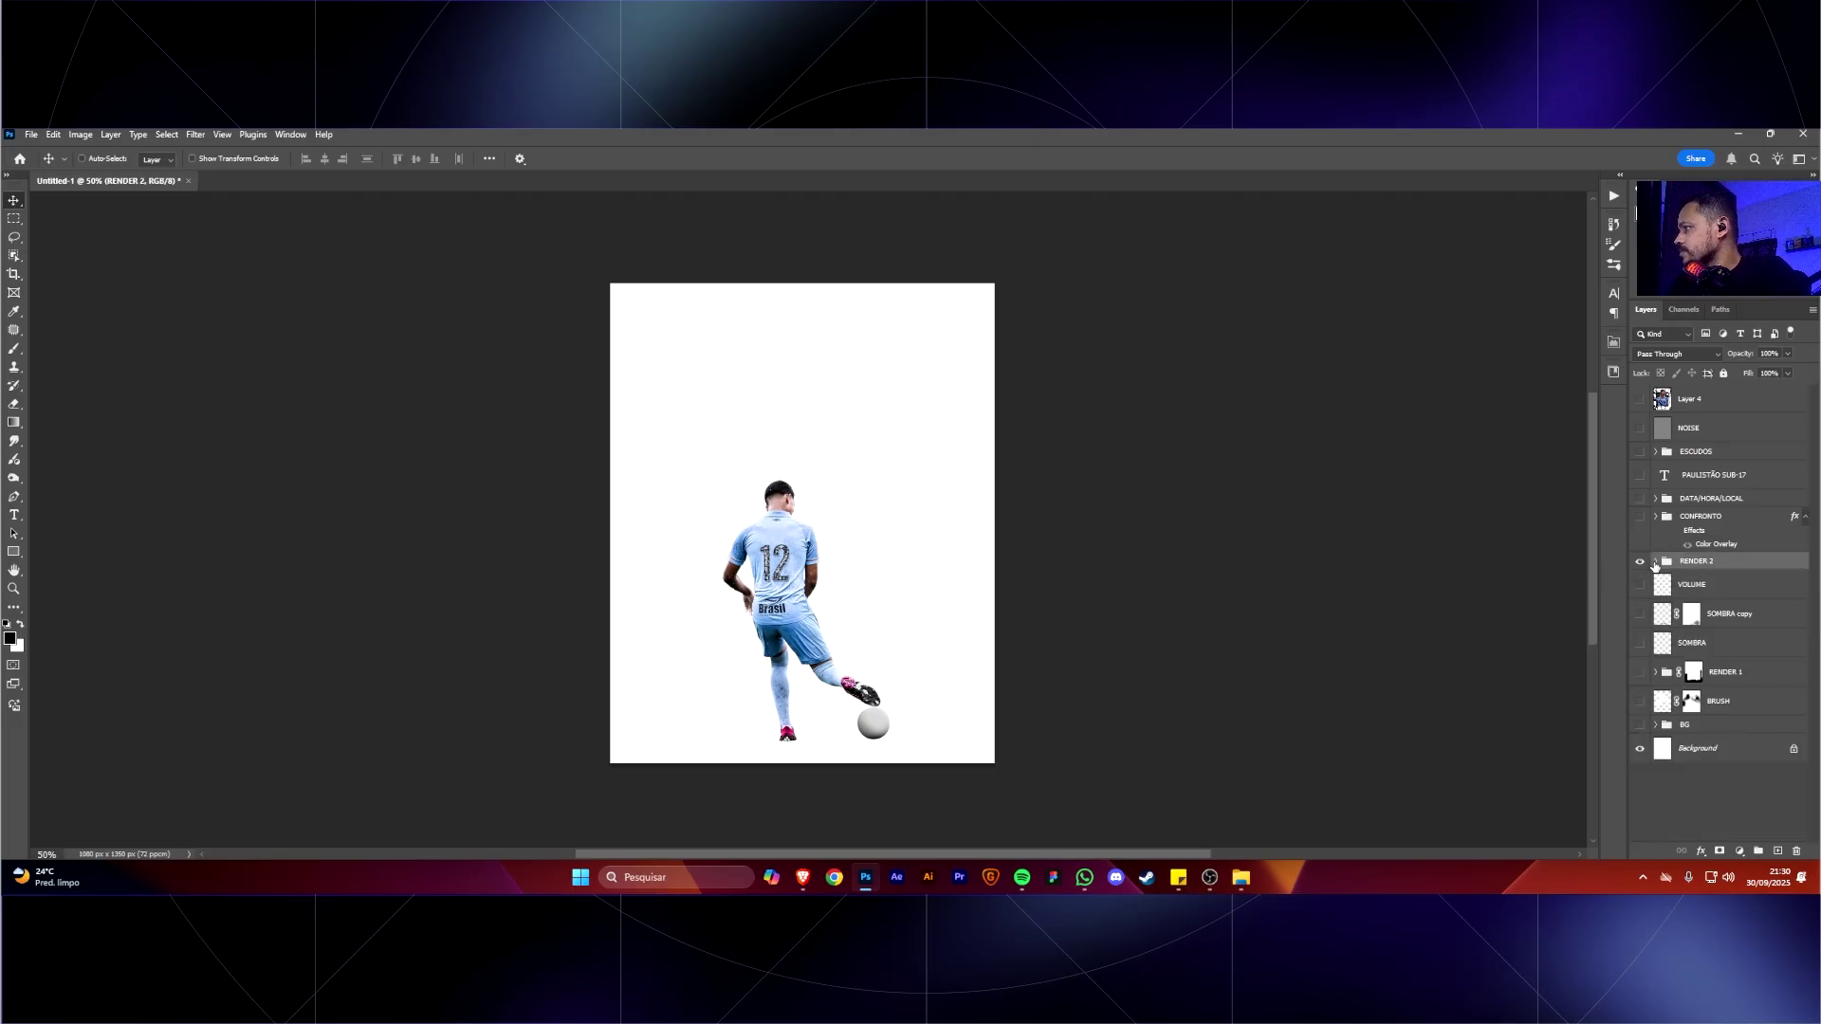
Show the RENDER 1 group and hide the adjustment and shading layers clipped to its large player photo.
left_click(1640, 674)
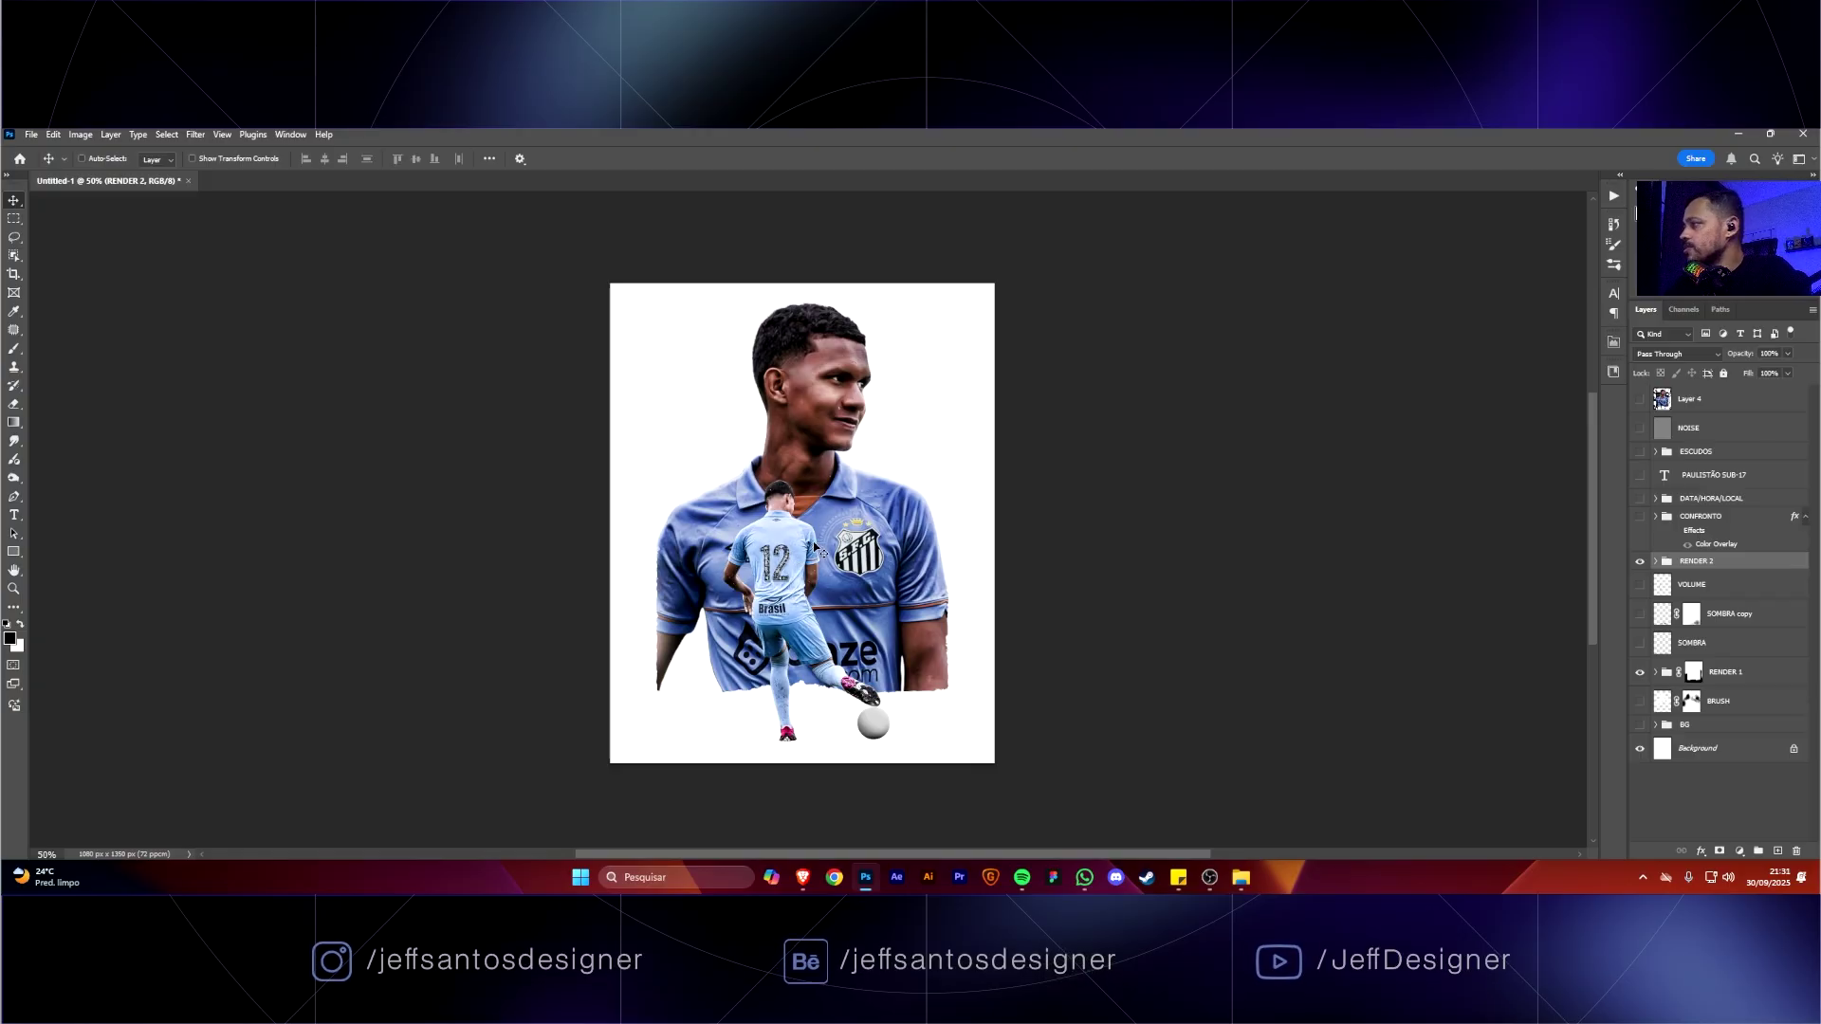
left_click(1655, 674)
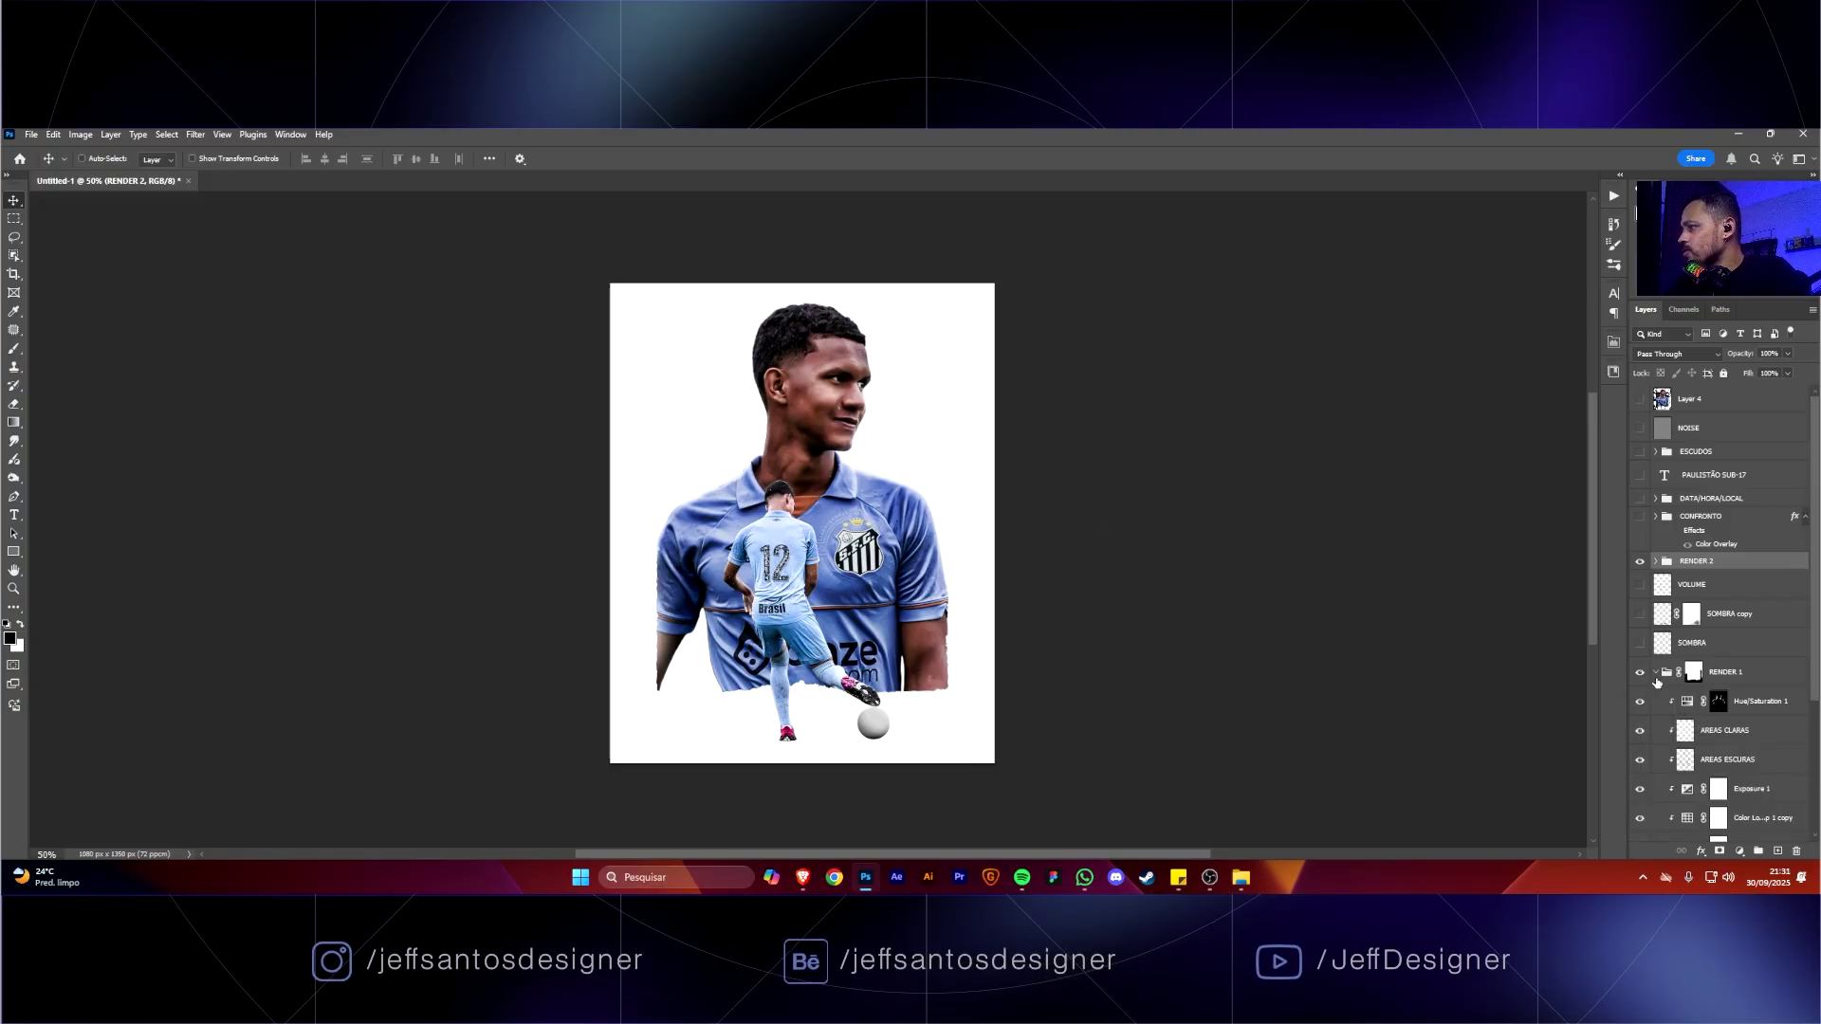
scroll(1655, 678, "down", 4)
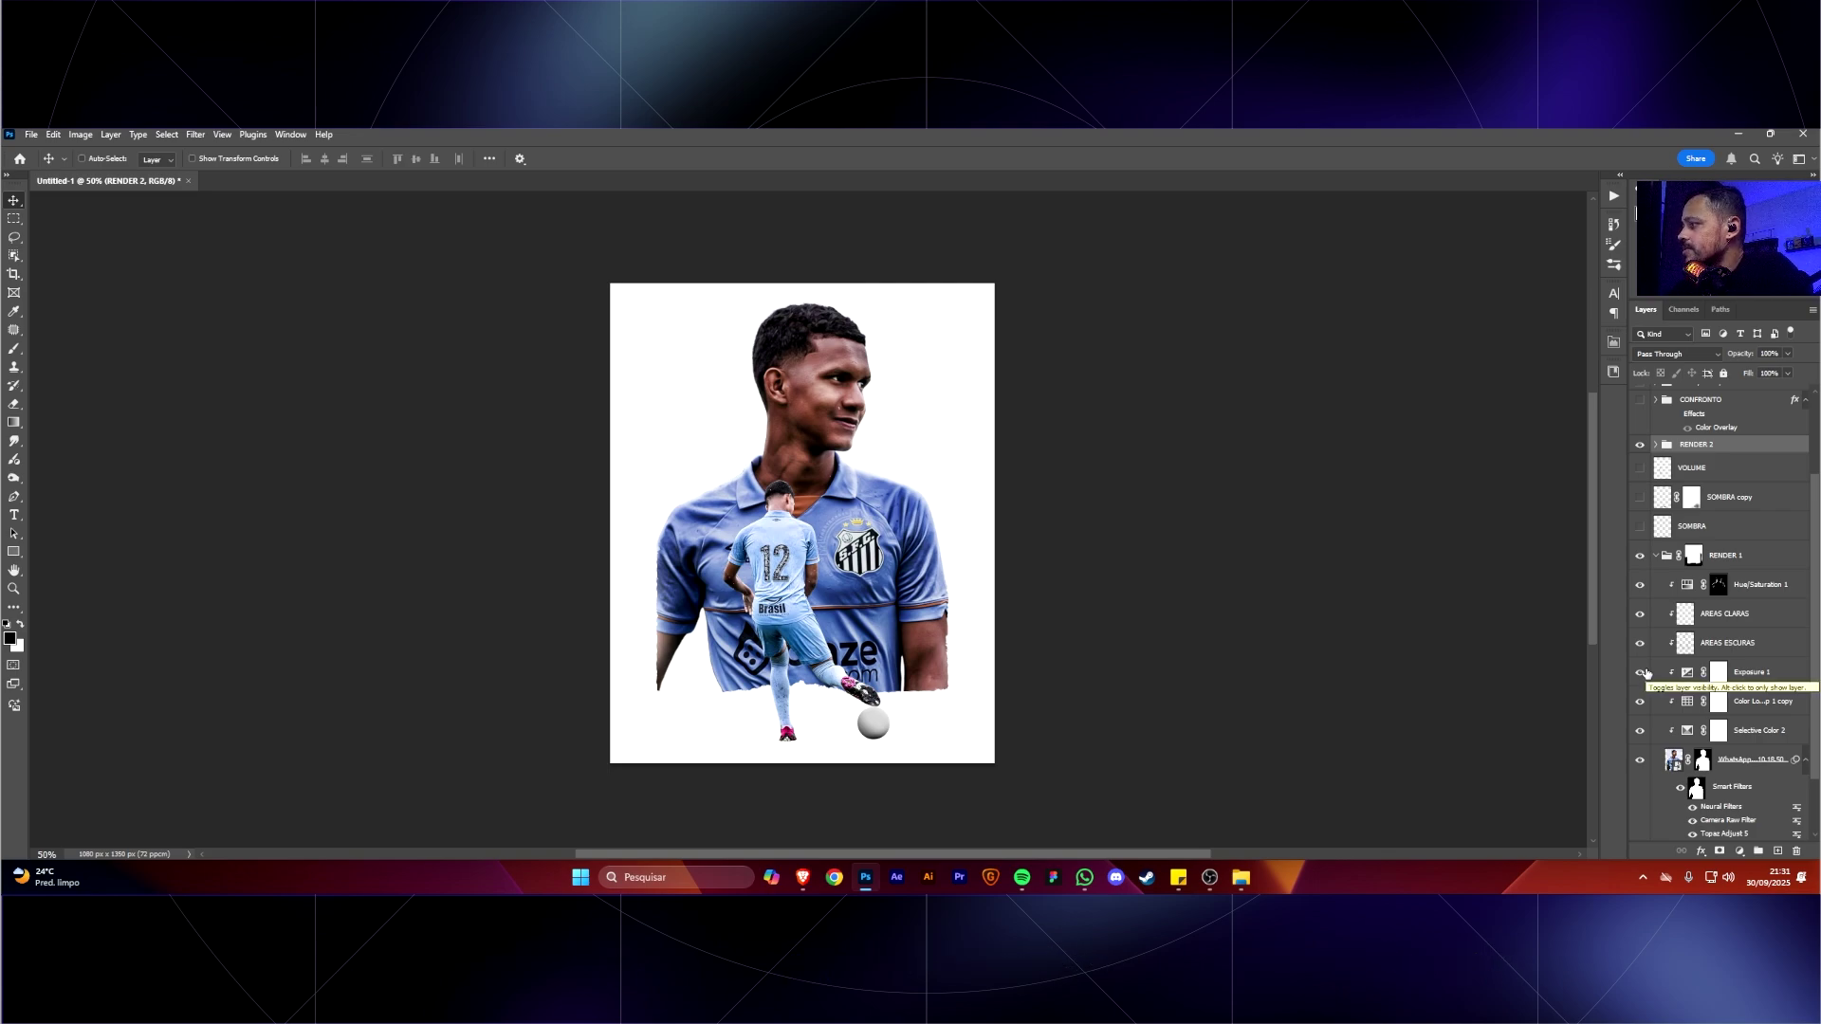
left_click_drag(1639, 673, 1640, 731)
Delete the smart filters from the large player photo in RENDER 1 and the small player photo in RENDER 2.
scroll(1669, 749, "down", 1)
left_click(1681, 757)
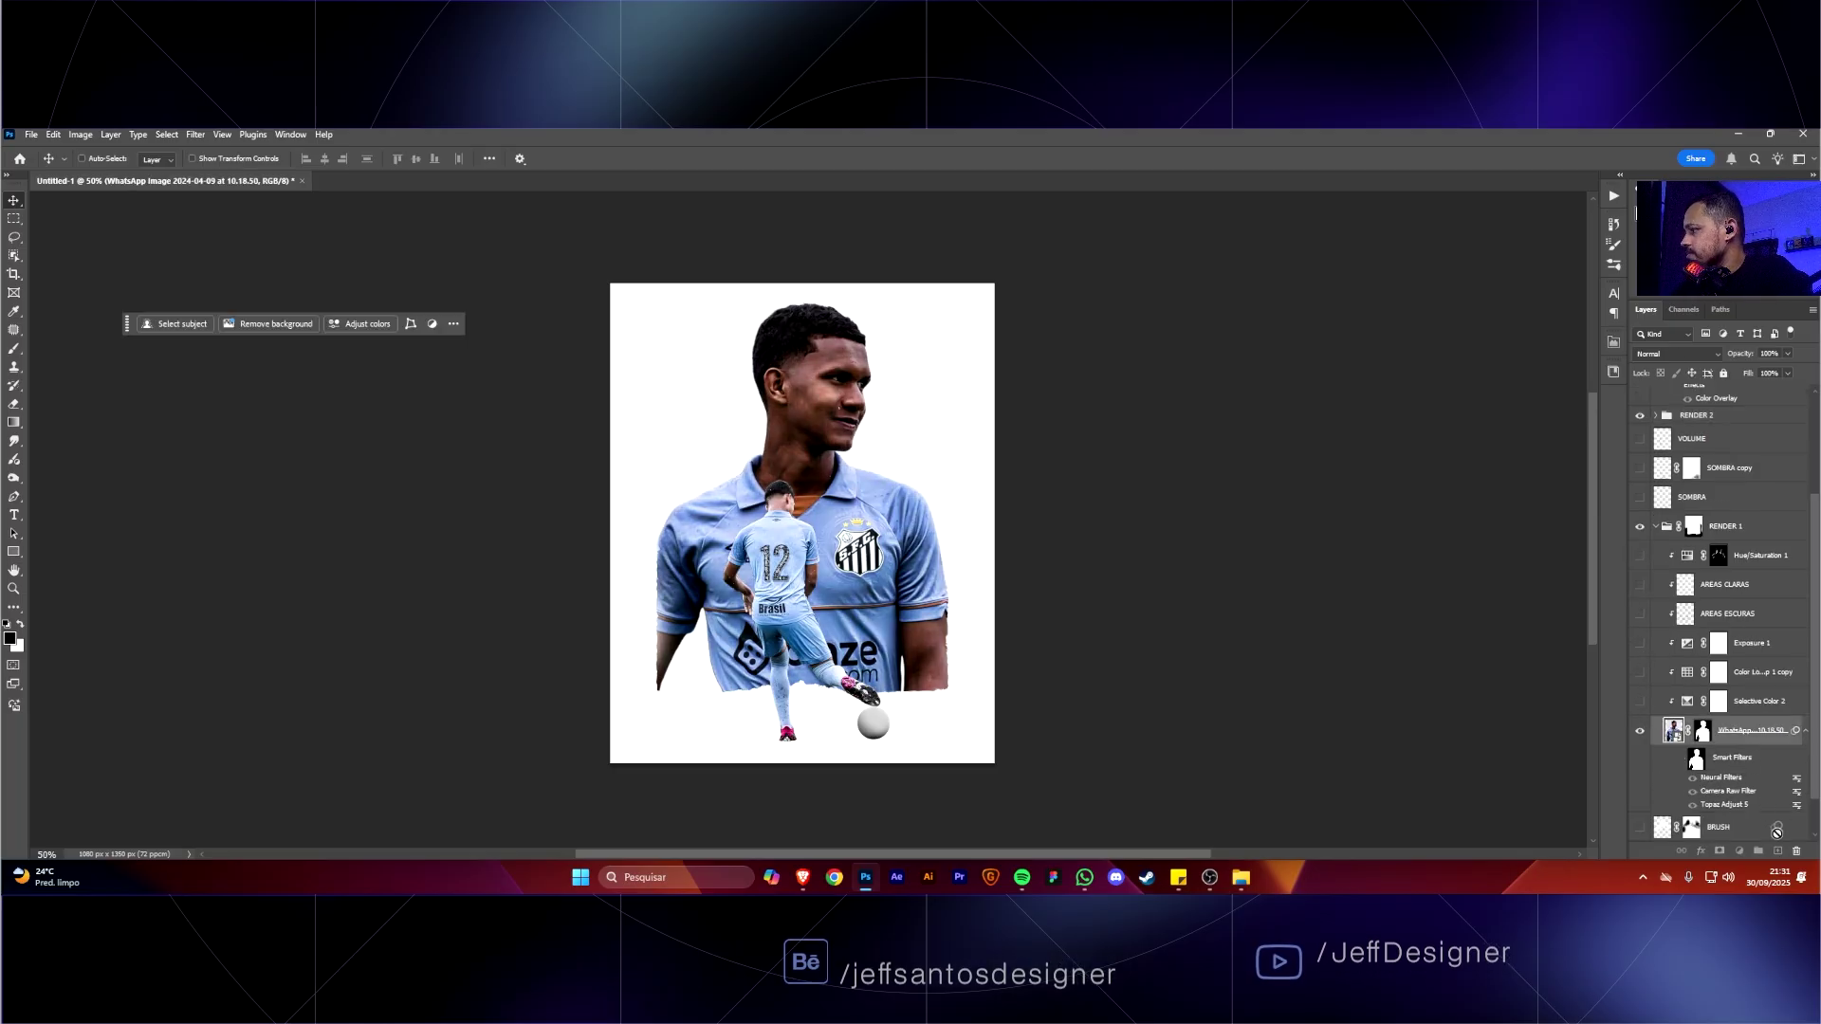
left_click_drag(1777, 832, 1676, 651)
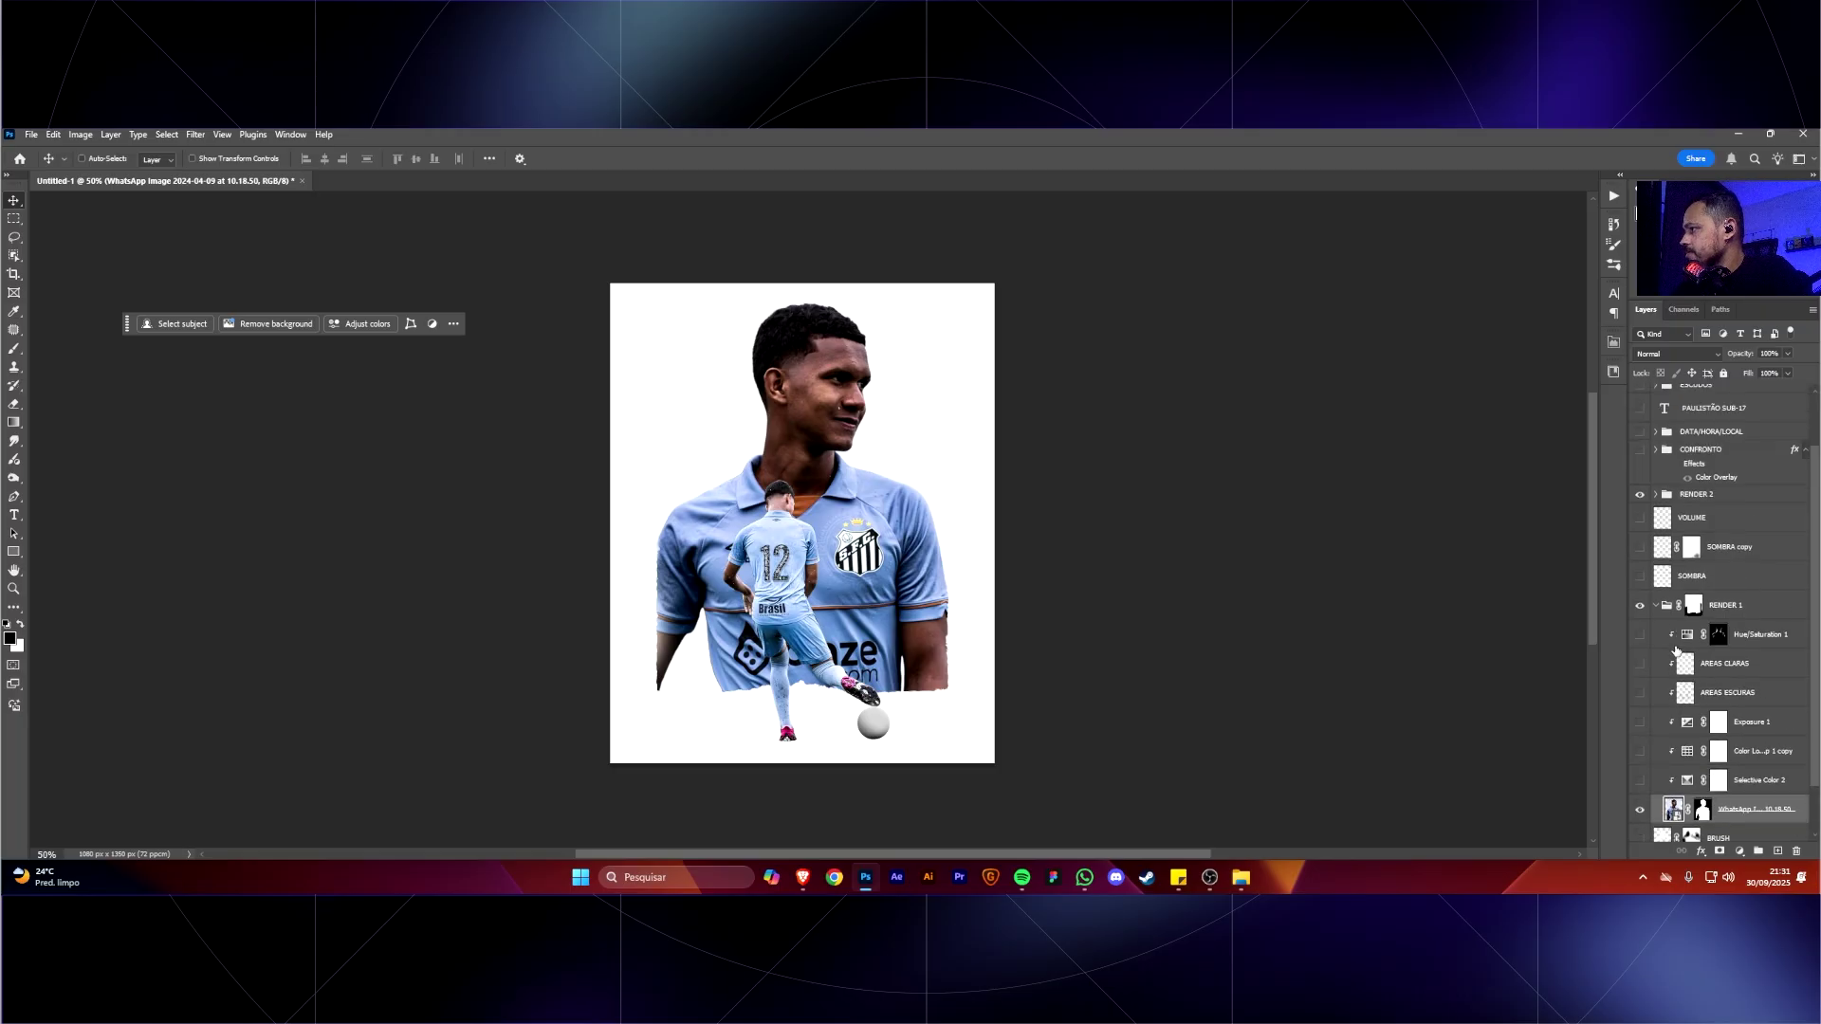
left_click(795, 581, "ctrl")
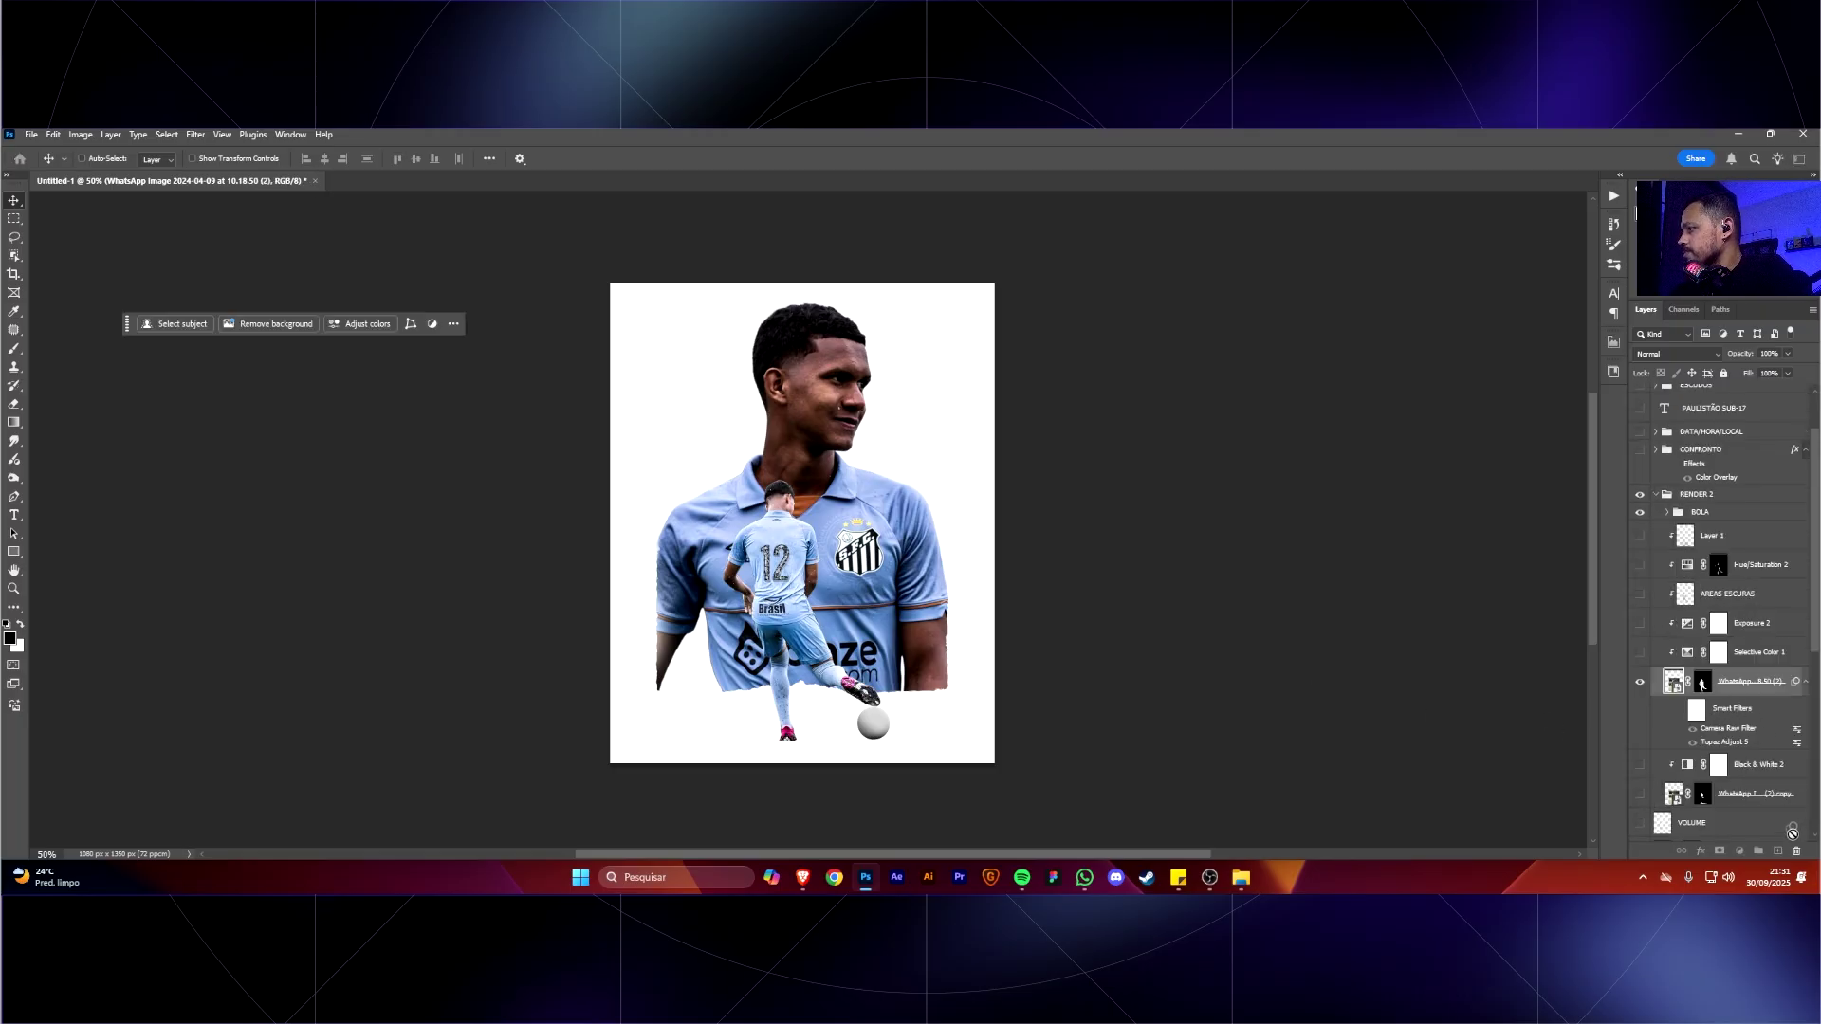
left_click_drag(1792, 833, 1795, 850)
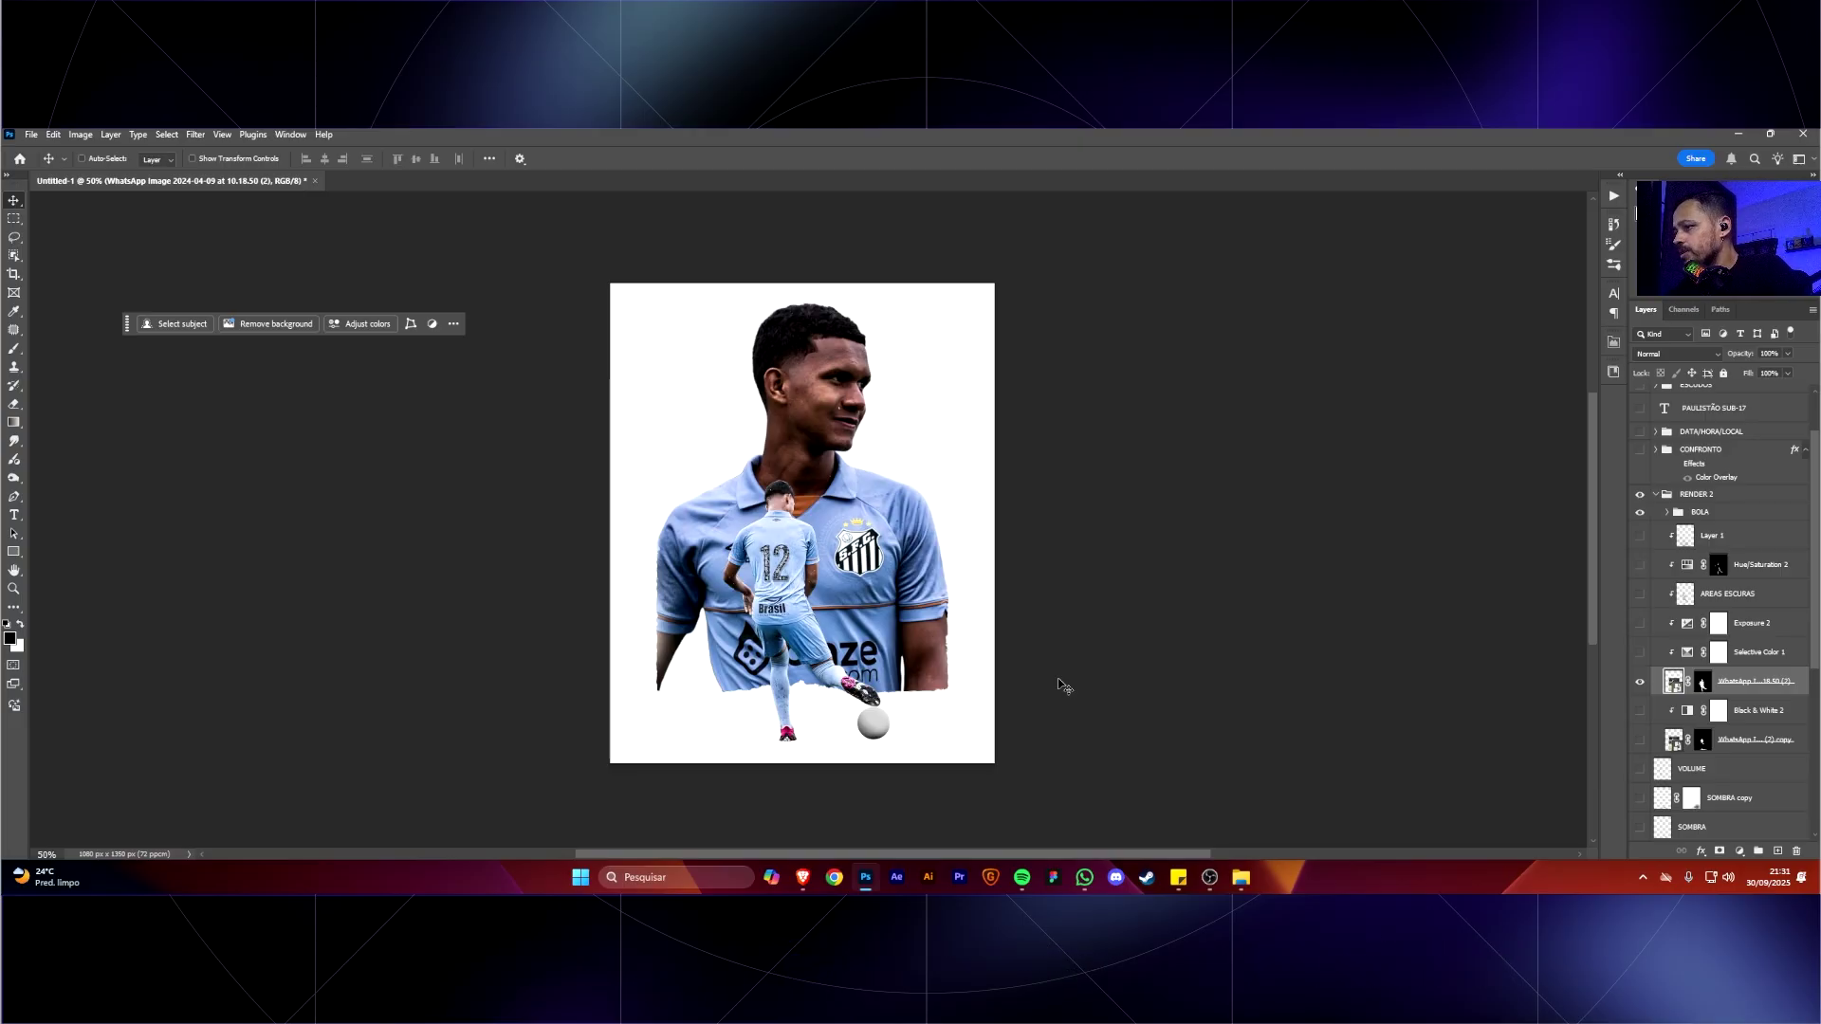
Apply the Topaz Adjust 5 filter with the HDR Collection's Dynamic Pop preset to the small player photo.
left_click(192, 135)
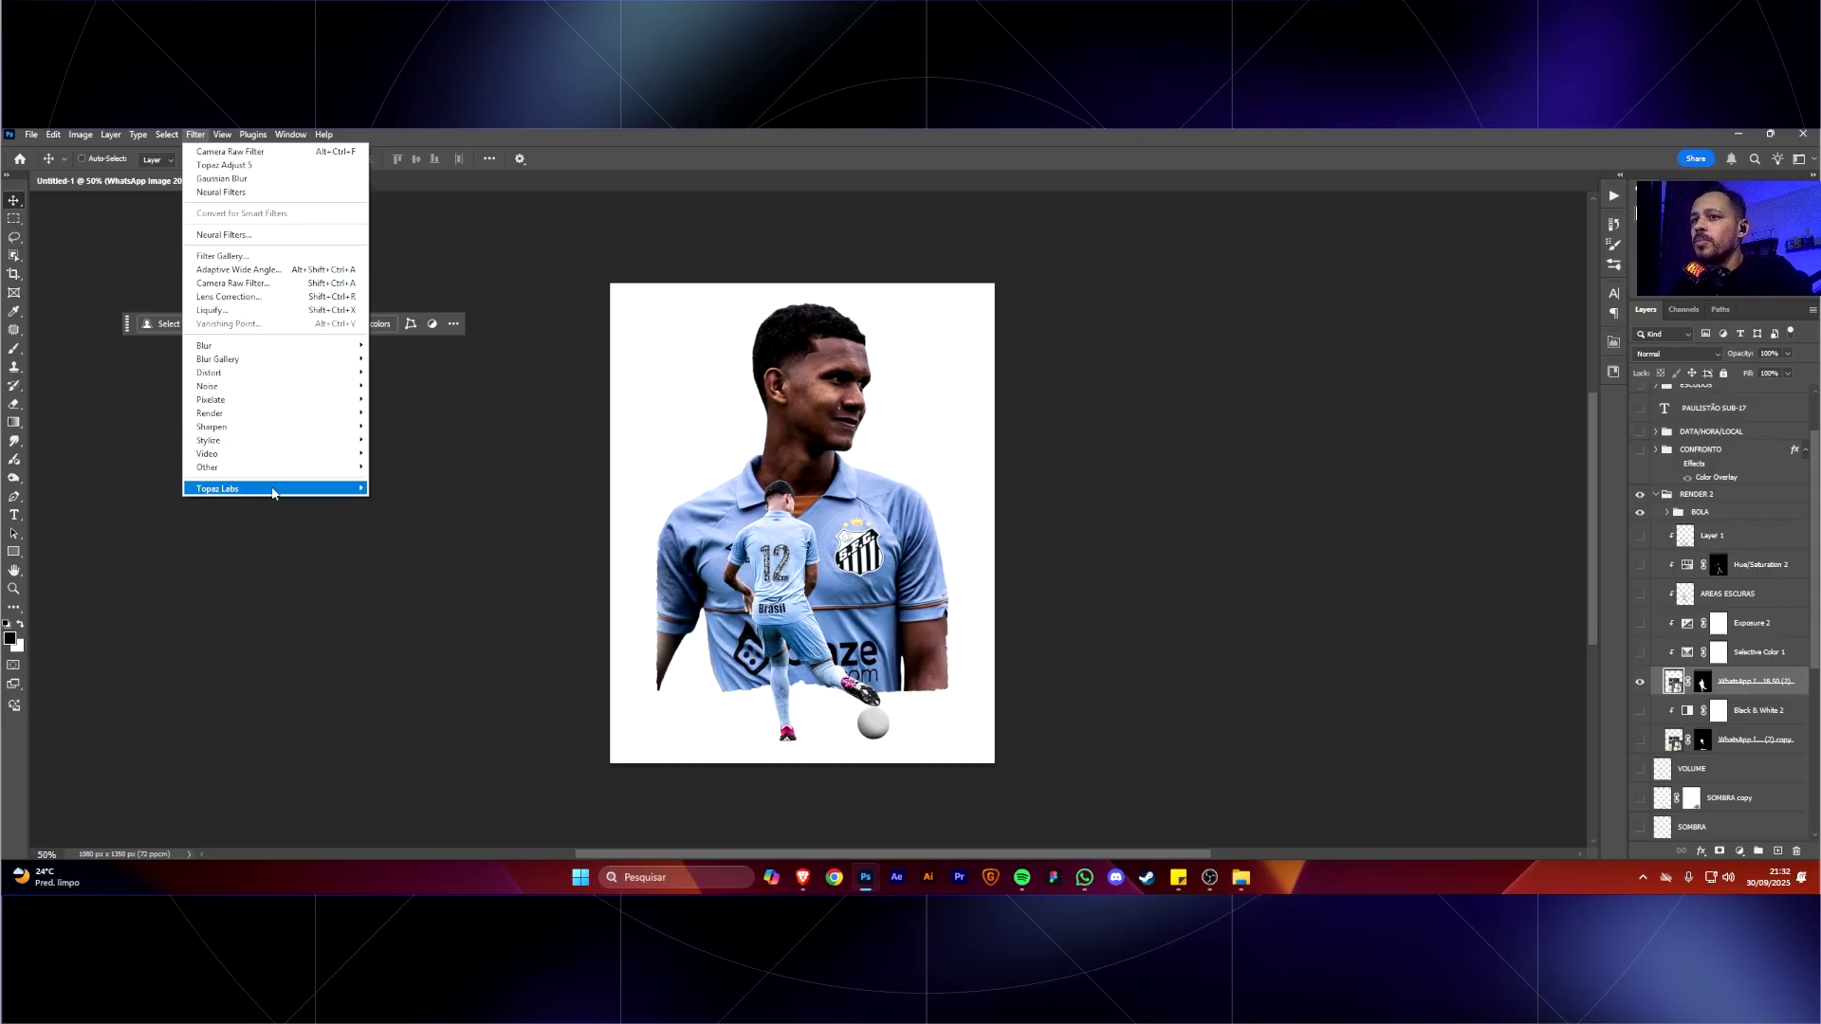
mouse_move(273, 490)
left_click(408, 488)
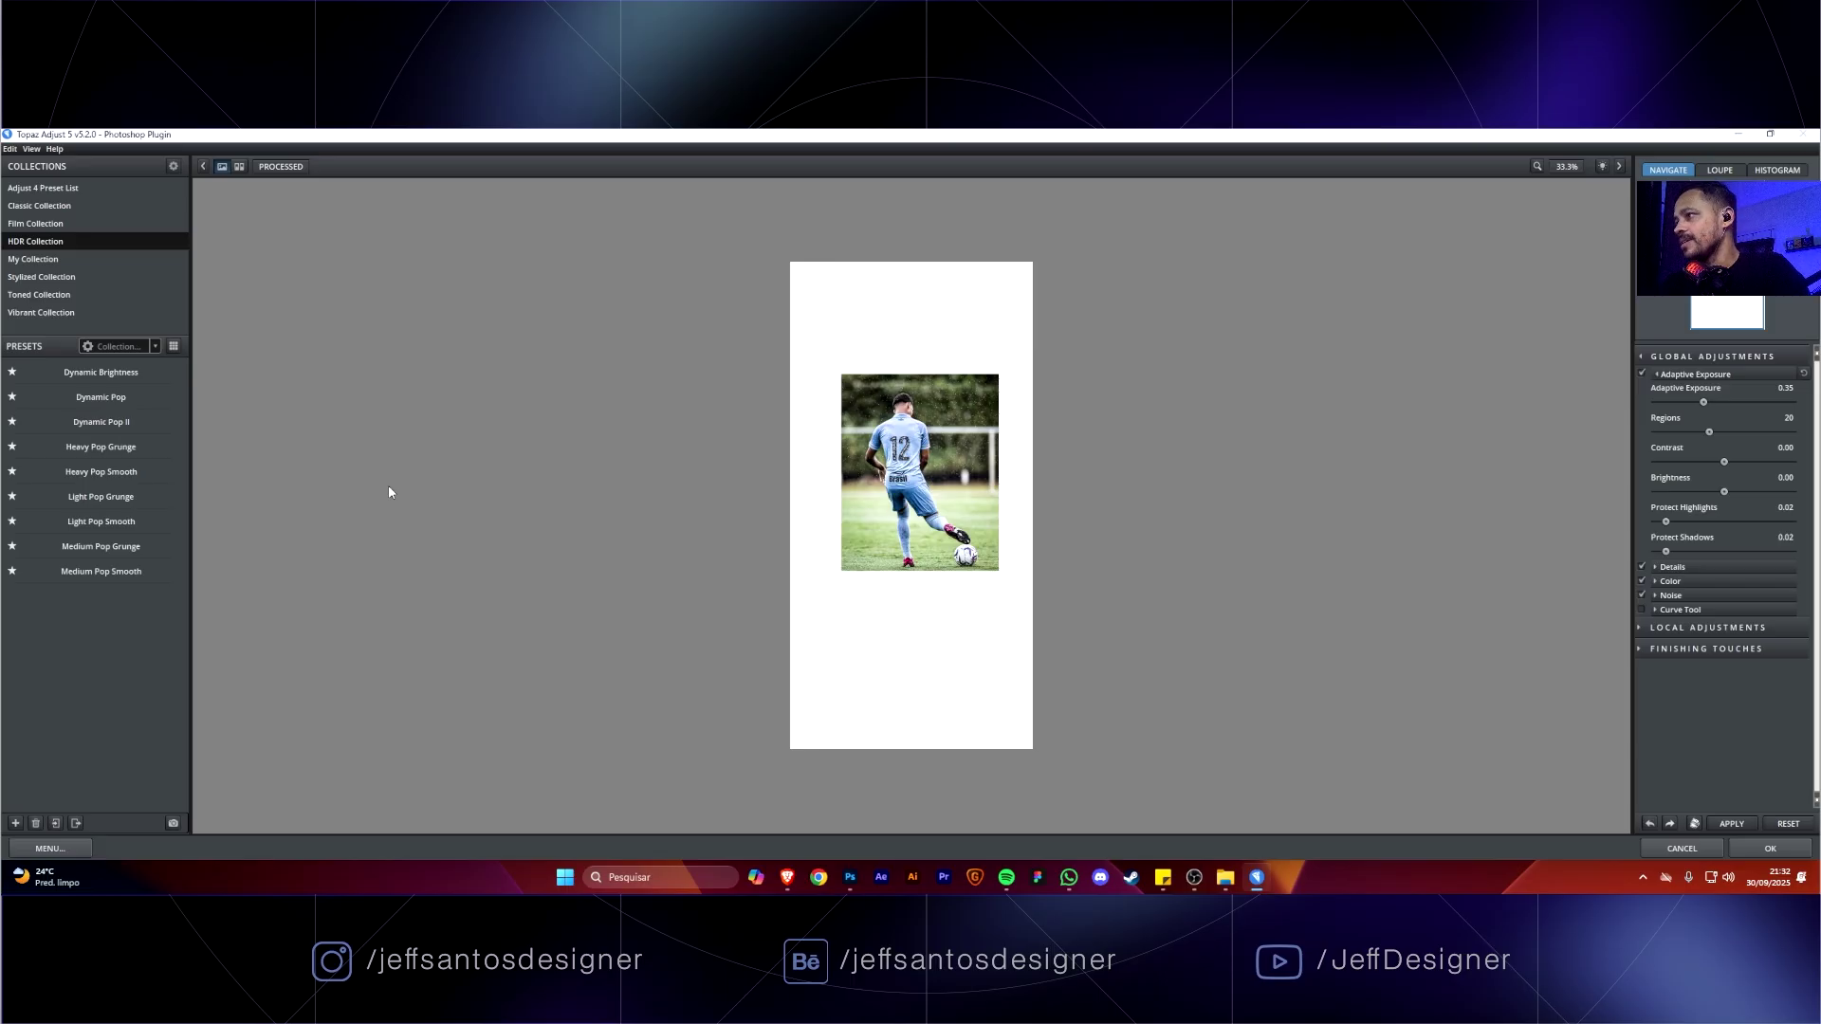
mouse_move(133, 403)
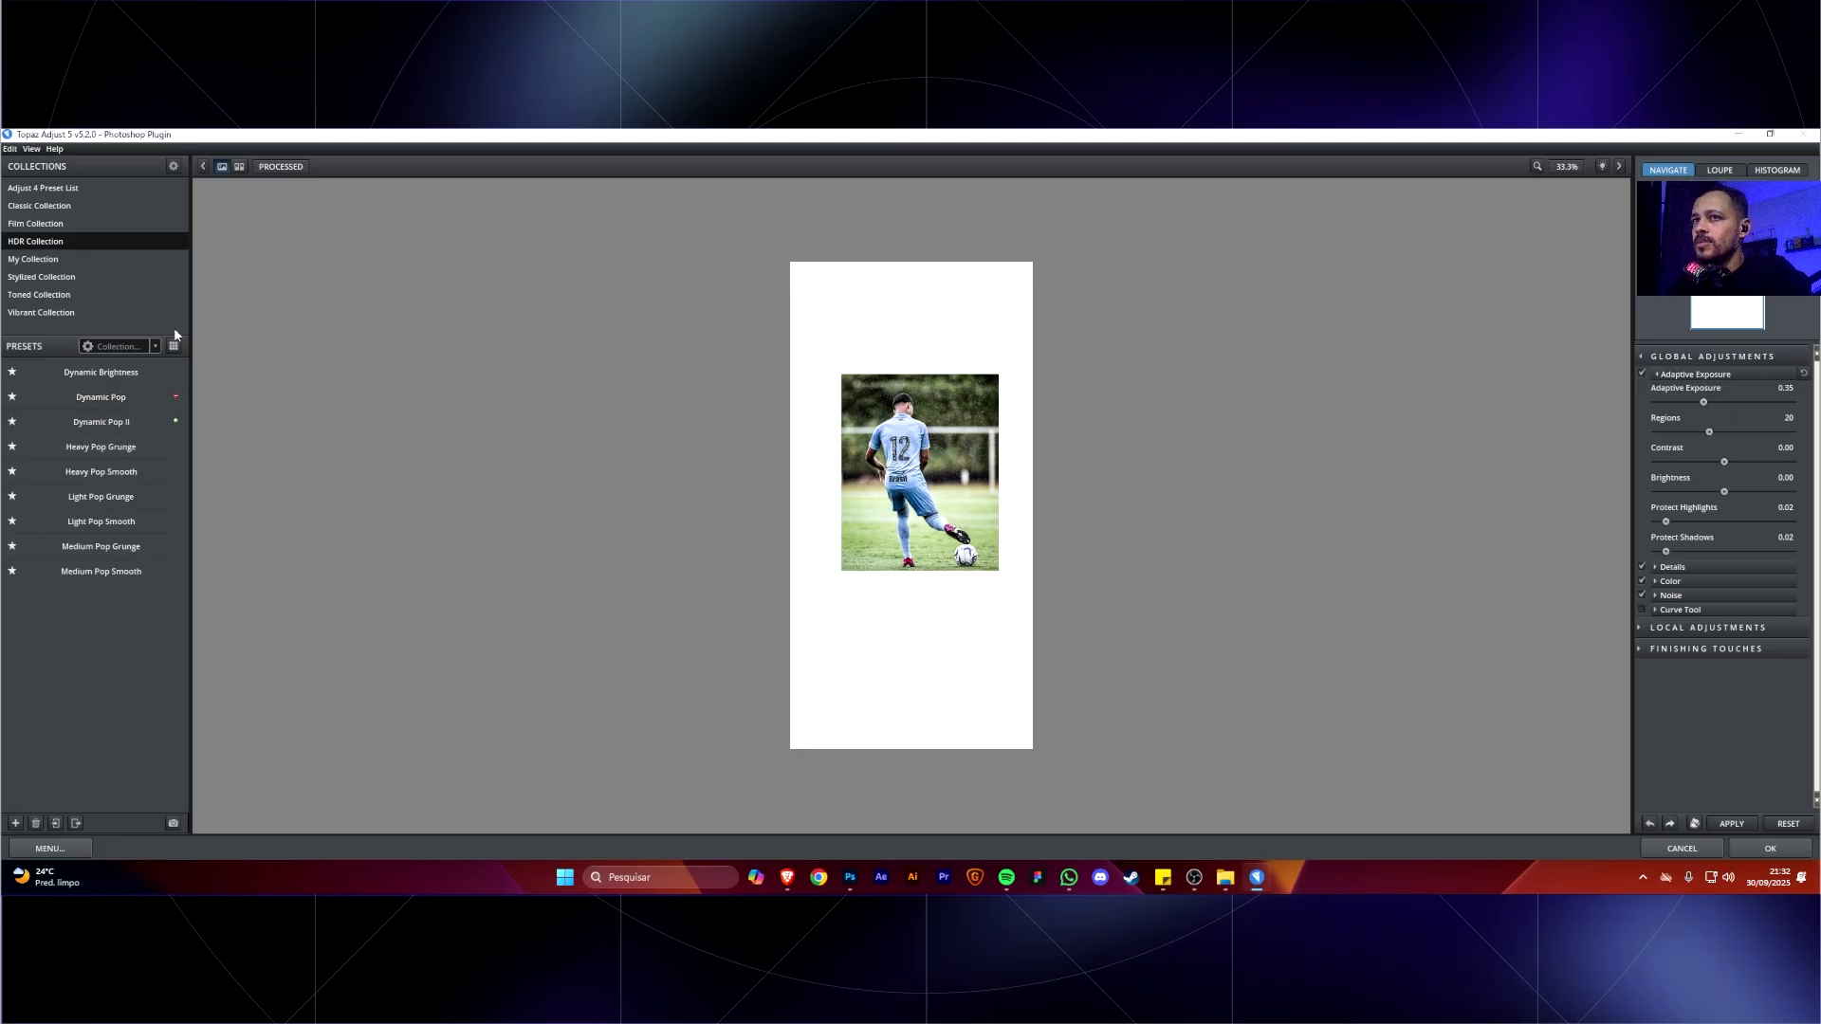
mouse_move(114, 446)
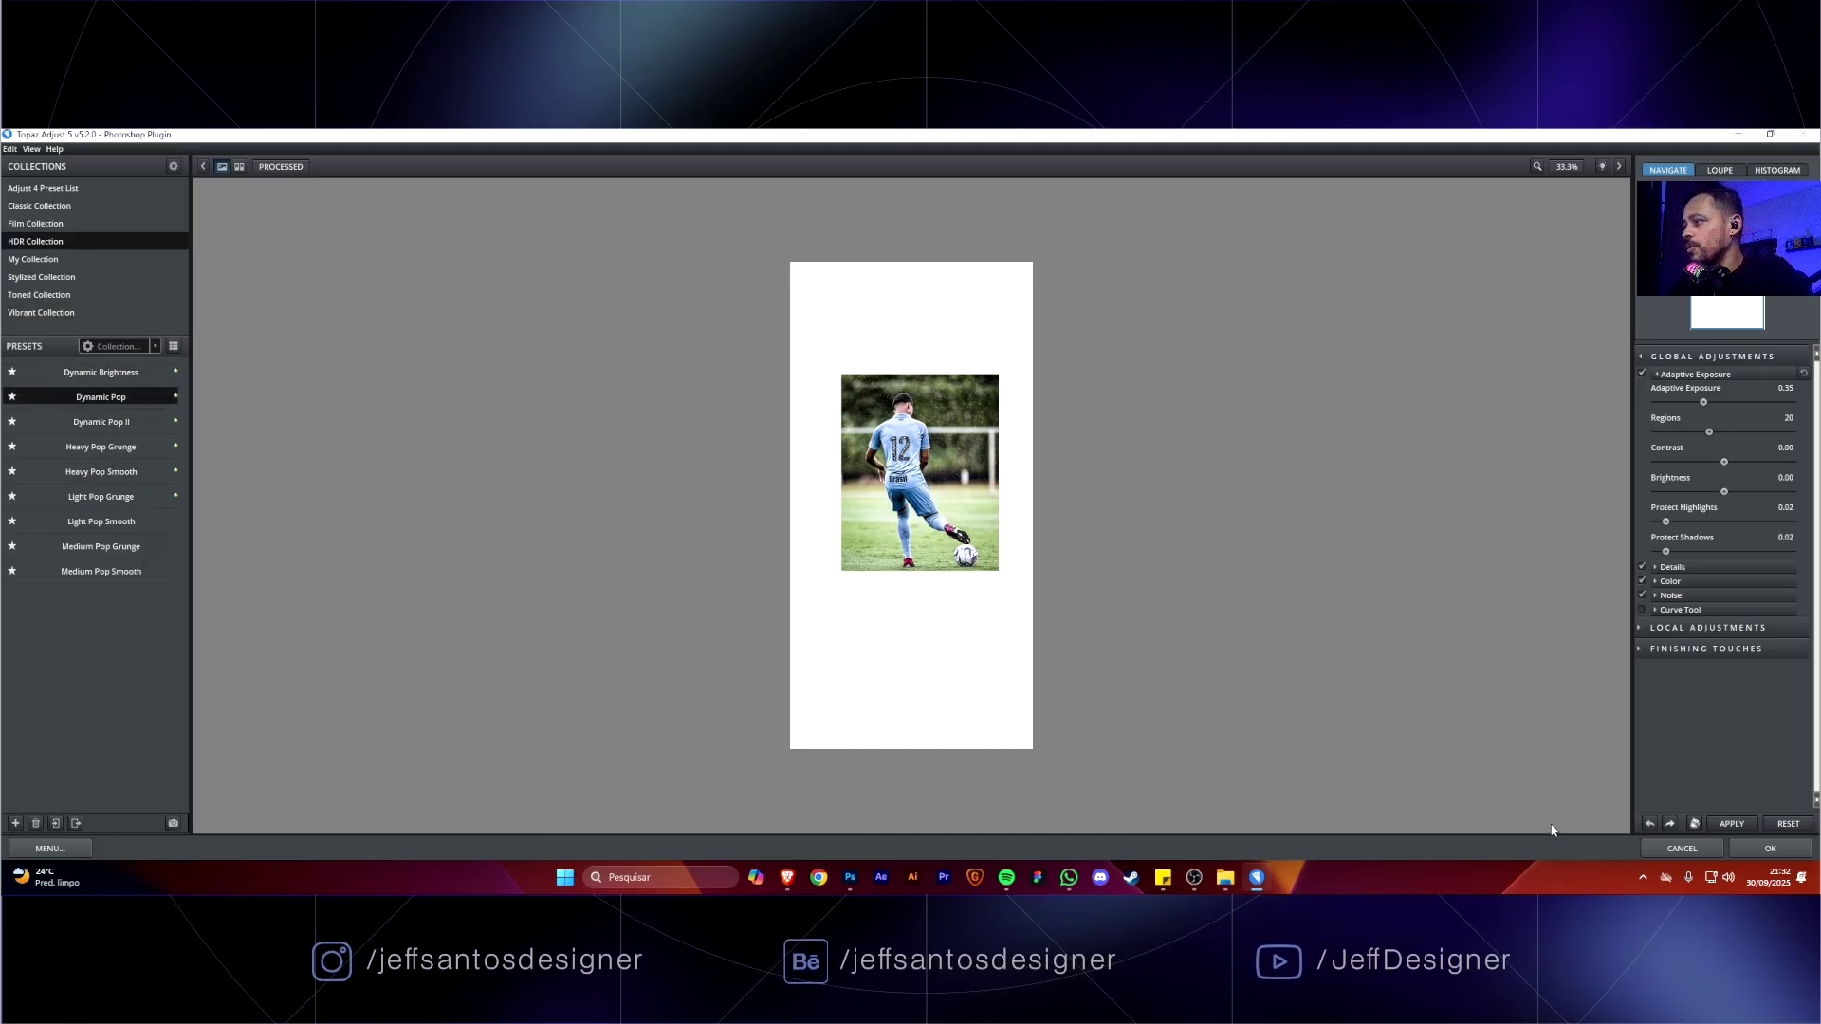
left_click(1762, 846)
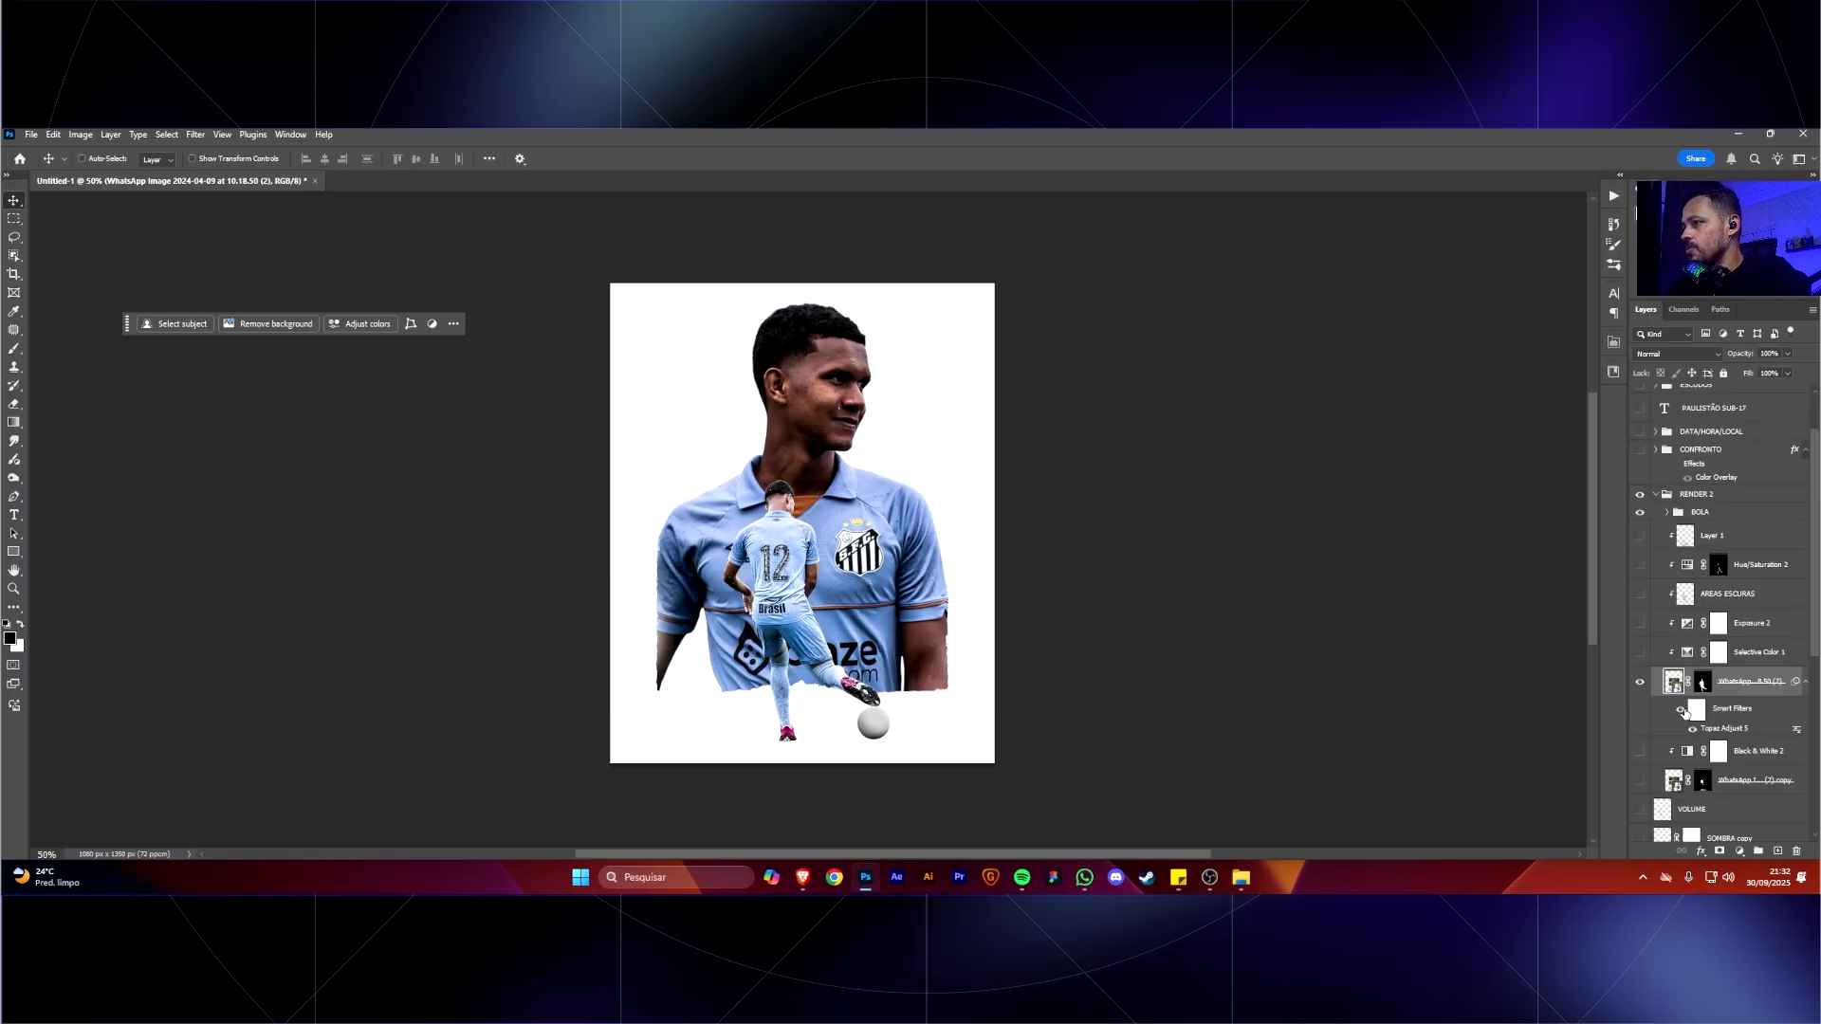
Compare the small player photo with and without the Topaz Adjust 5 smart filter.
left_click(1682, 710)
left_click(1682, 710)
left_click(1683, 711)
left_click(1684, 712)
key("ctrl+plus")
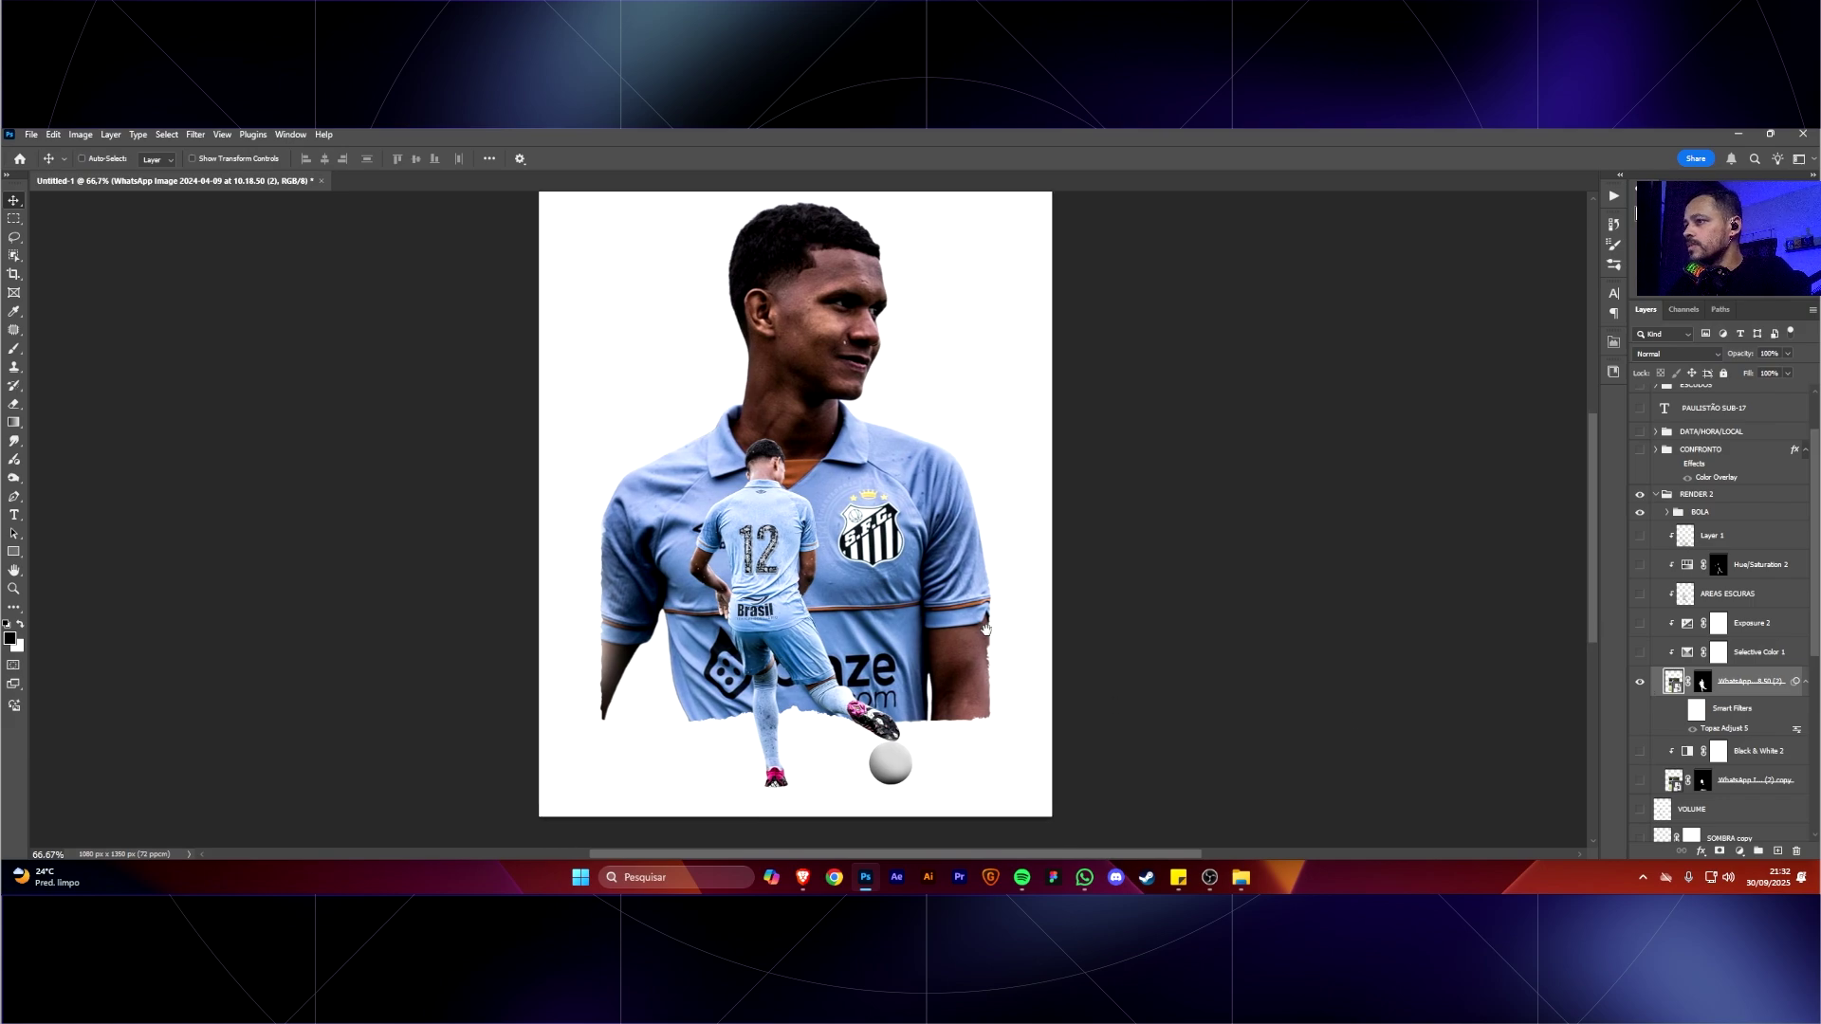
left_click_drag(987, 629, 999, 600)
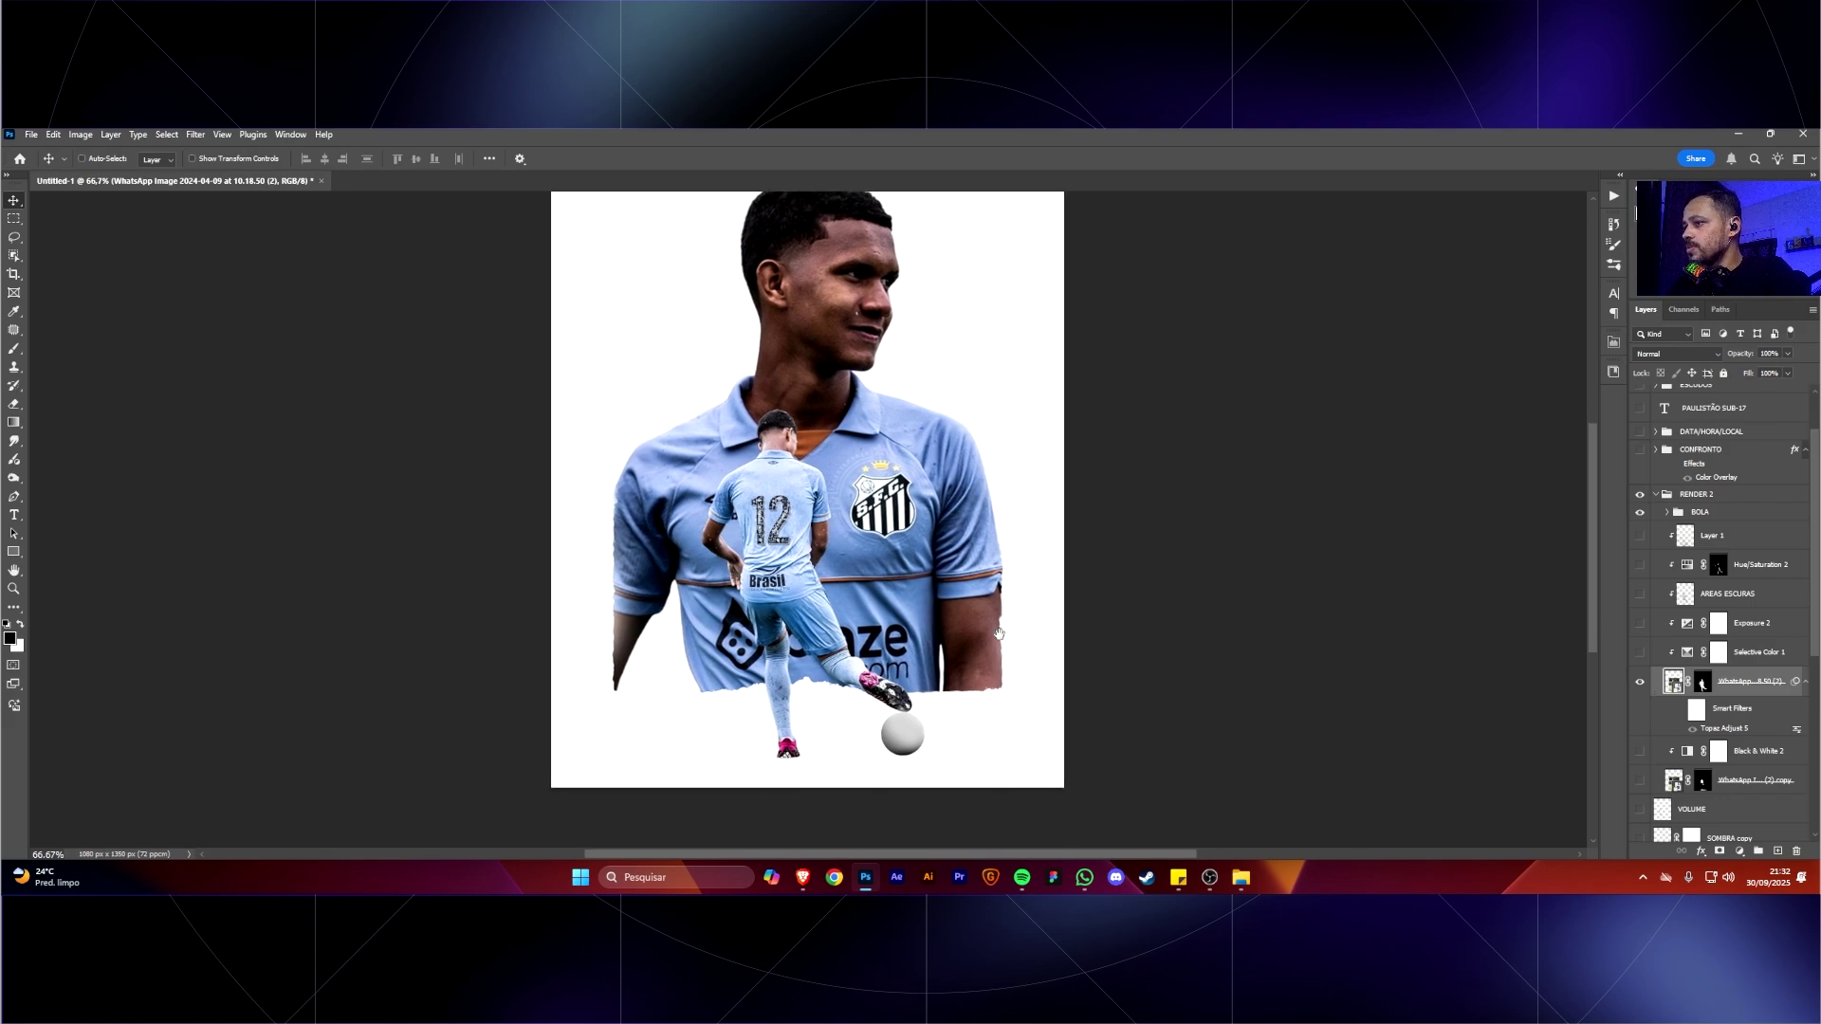
left_click(1682, 711)
left_click(1683, 711)
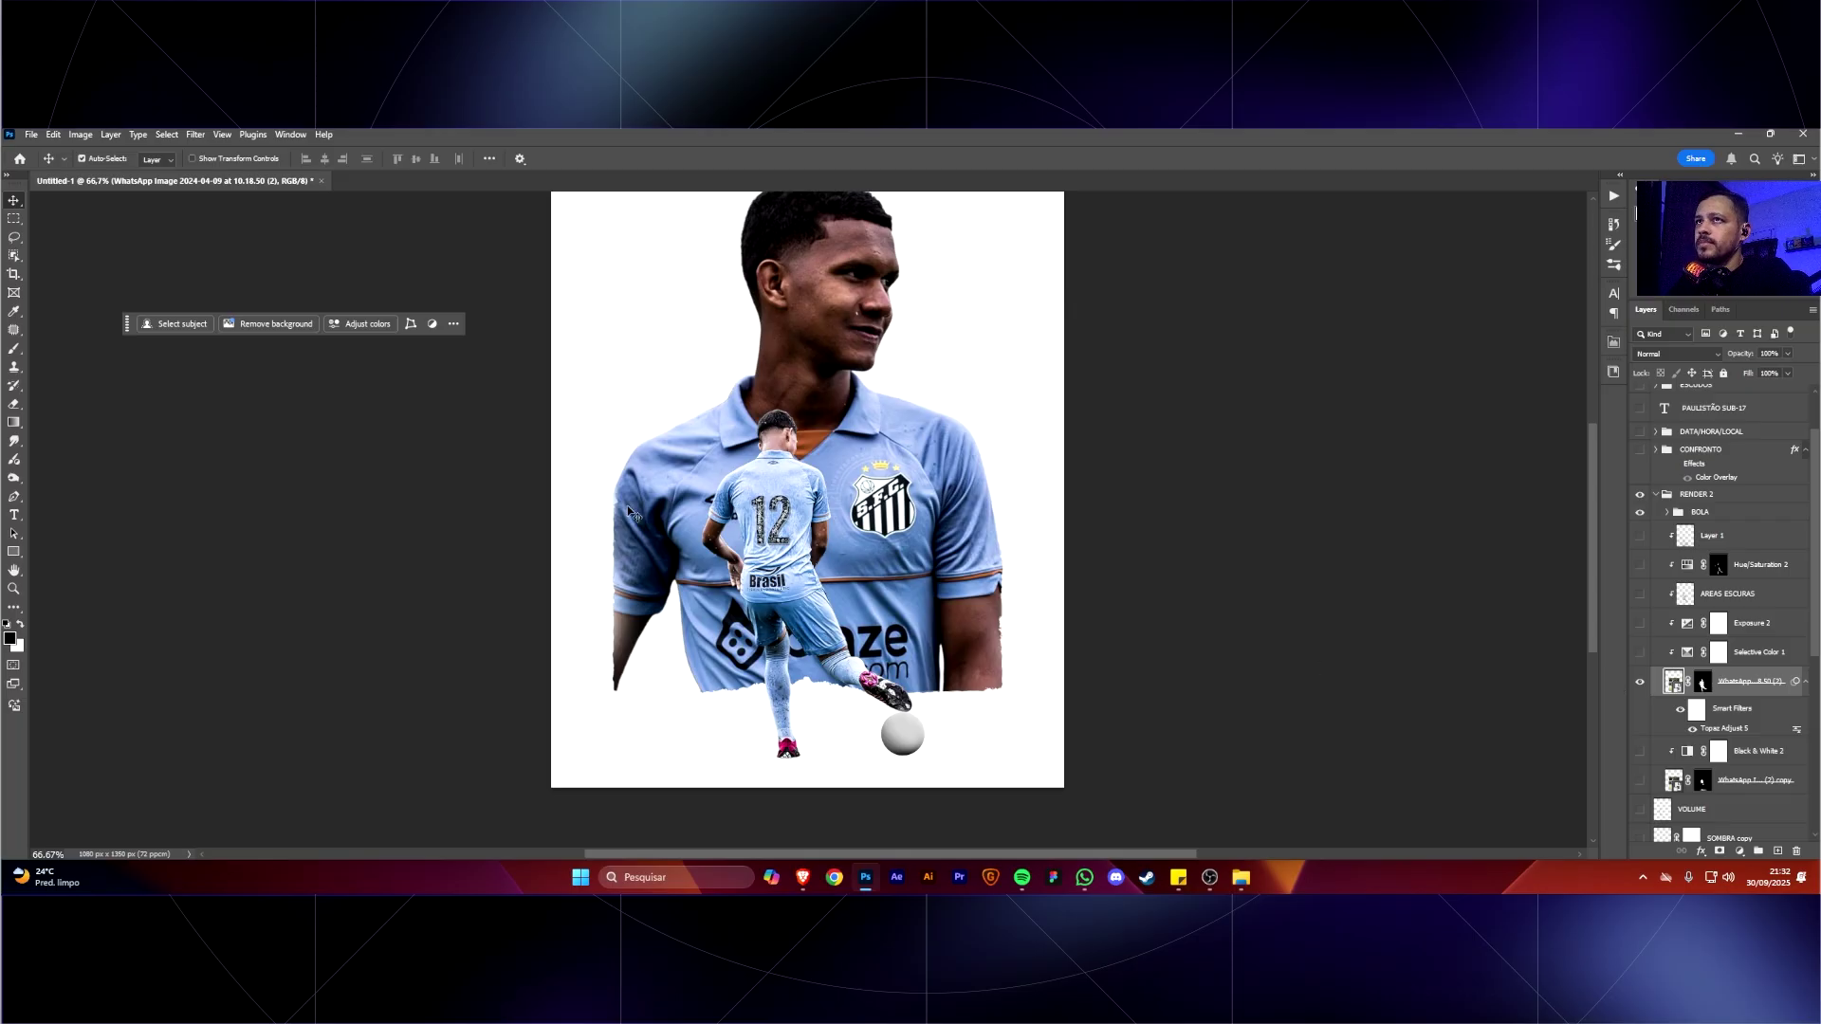
Open the Camera Raw Filter on the small player photo and set Clarity to +61.
left_click(195, 134)
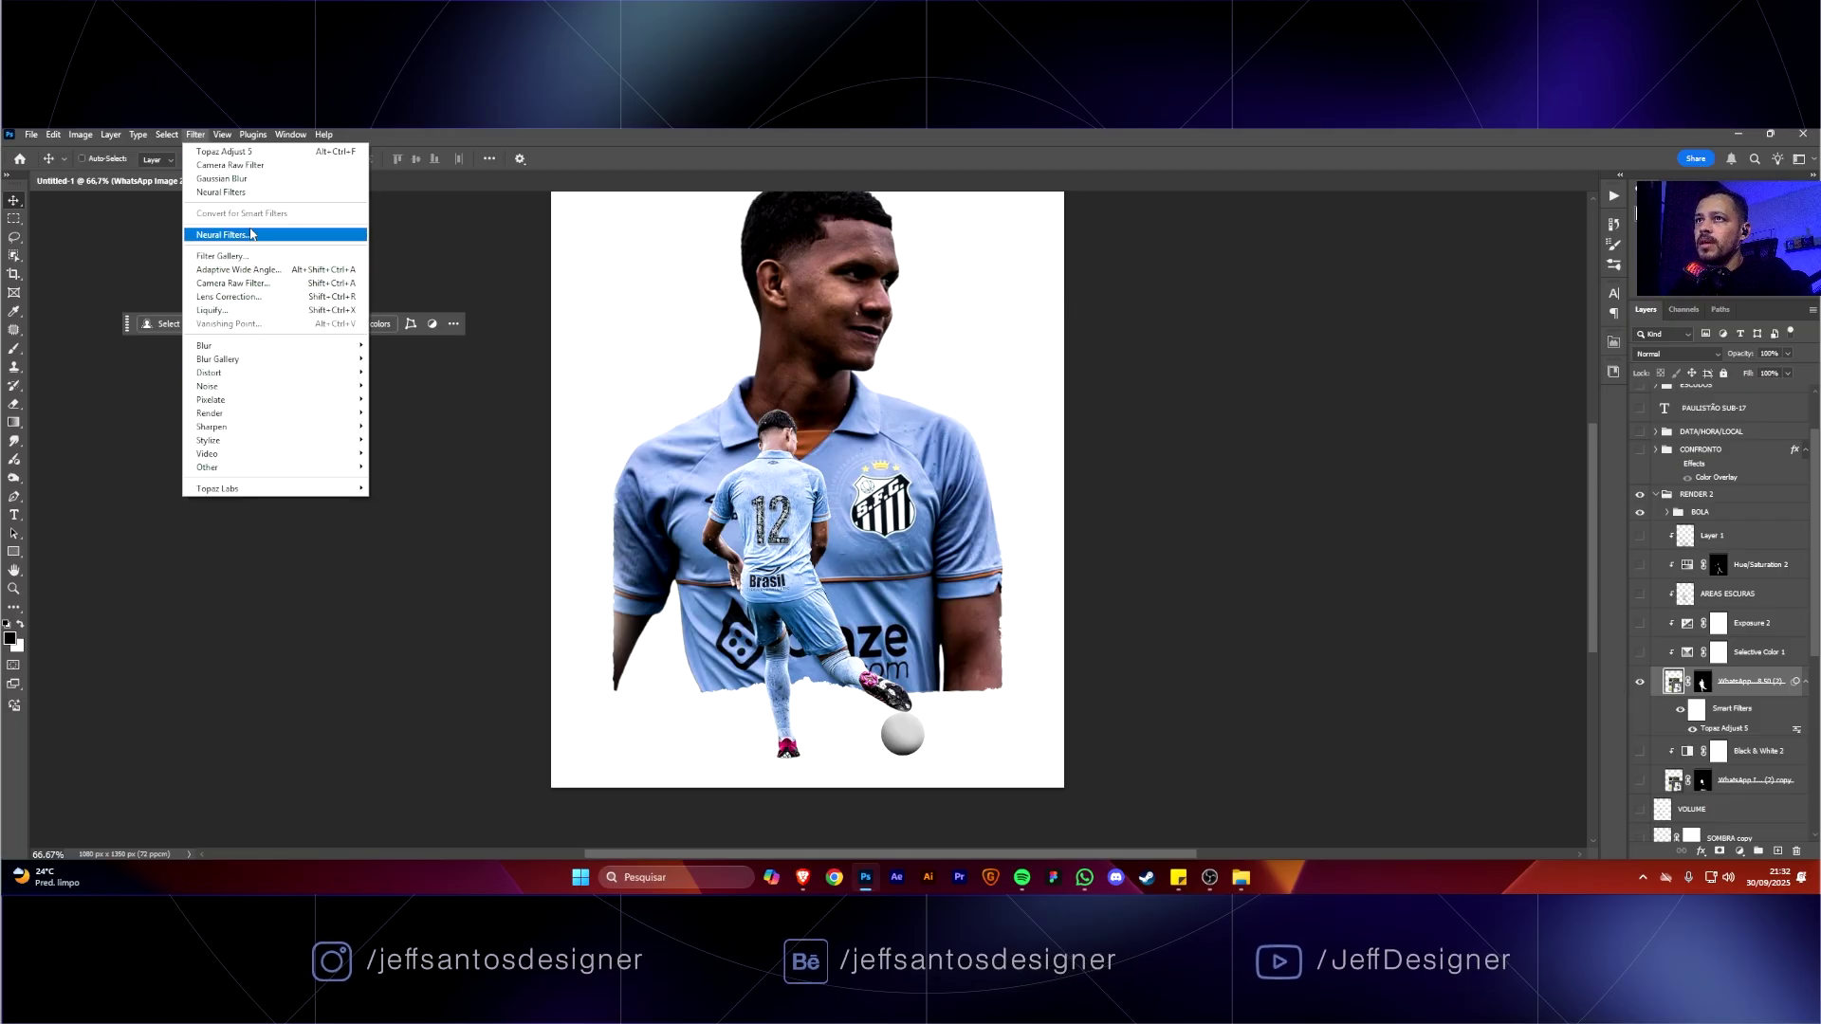
left_click(254, 283)
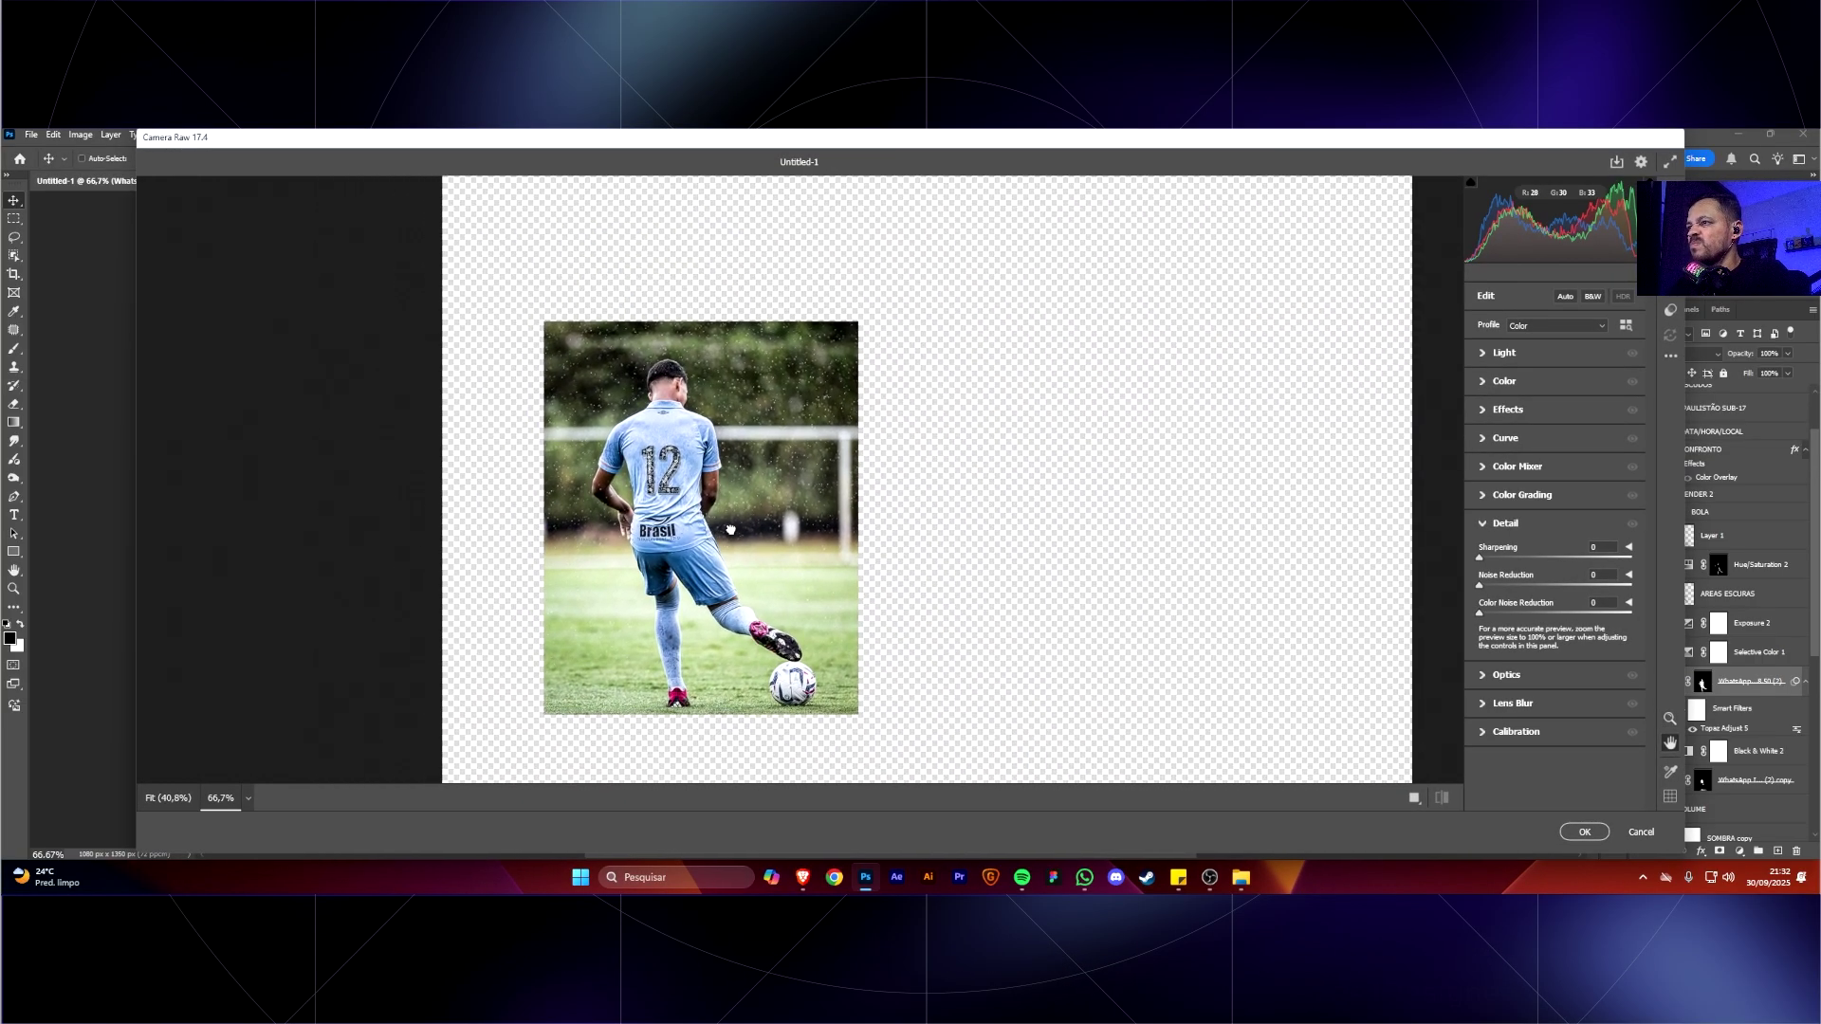
left_click(1522, 411)
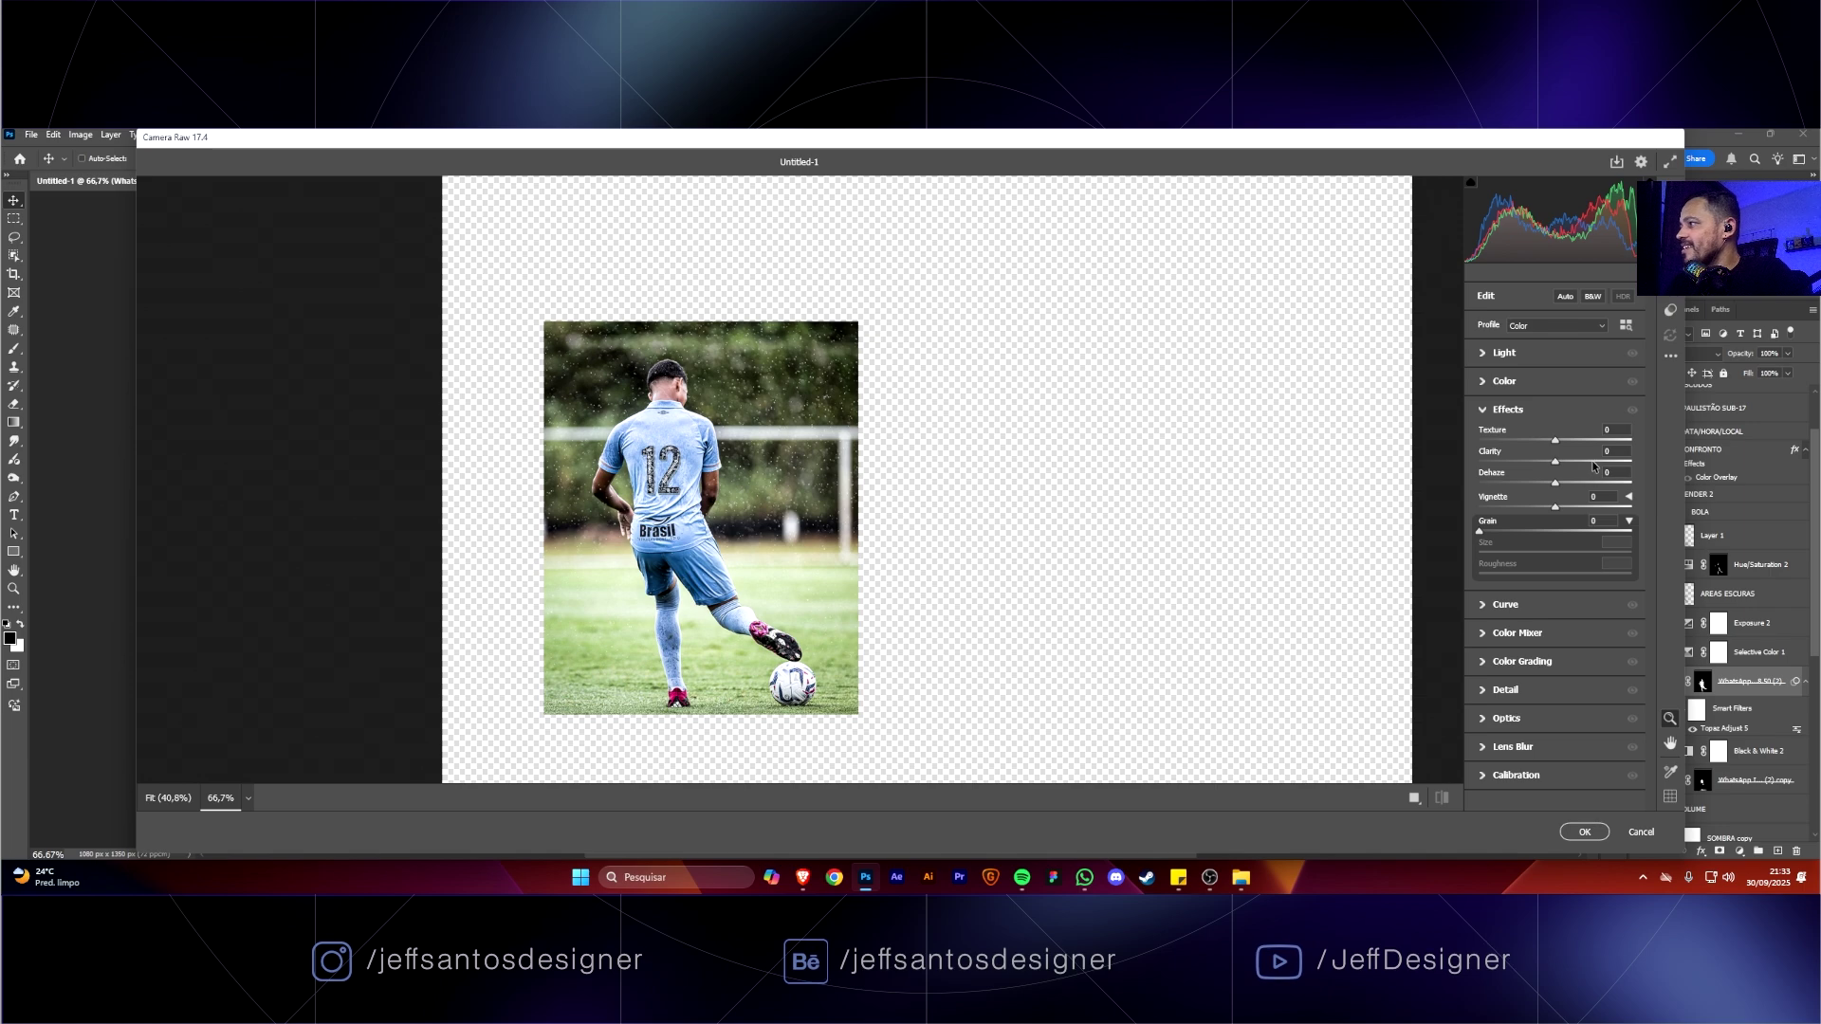
left_click_drag(1594, 463, 1599, 463)
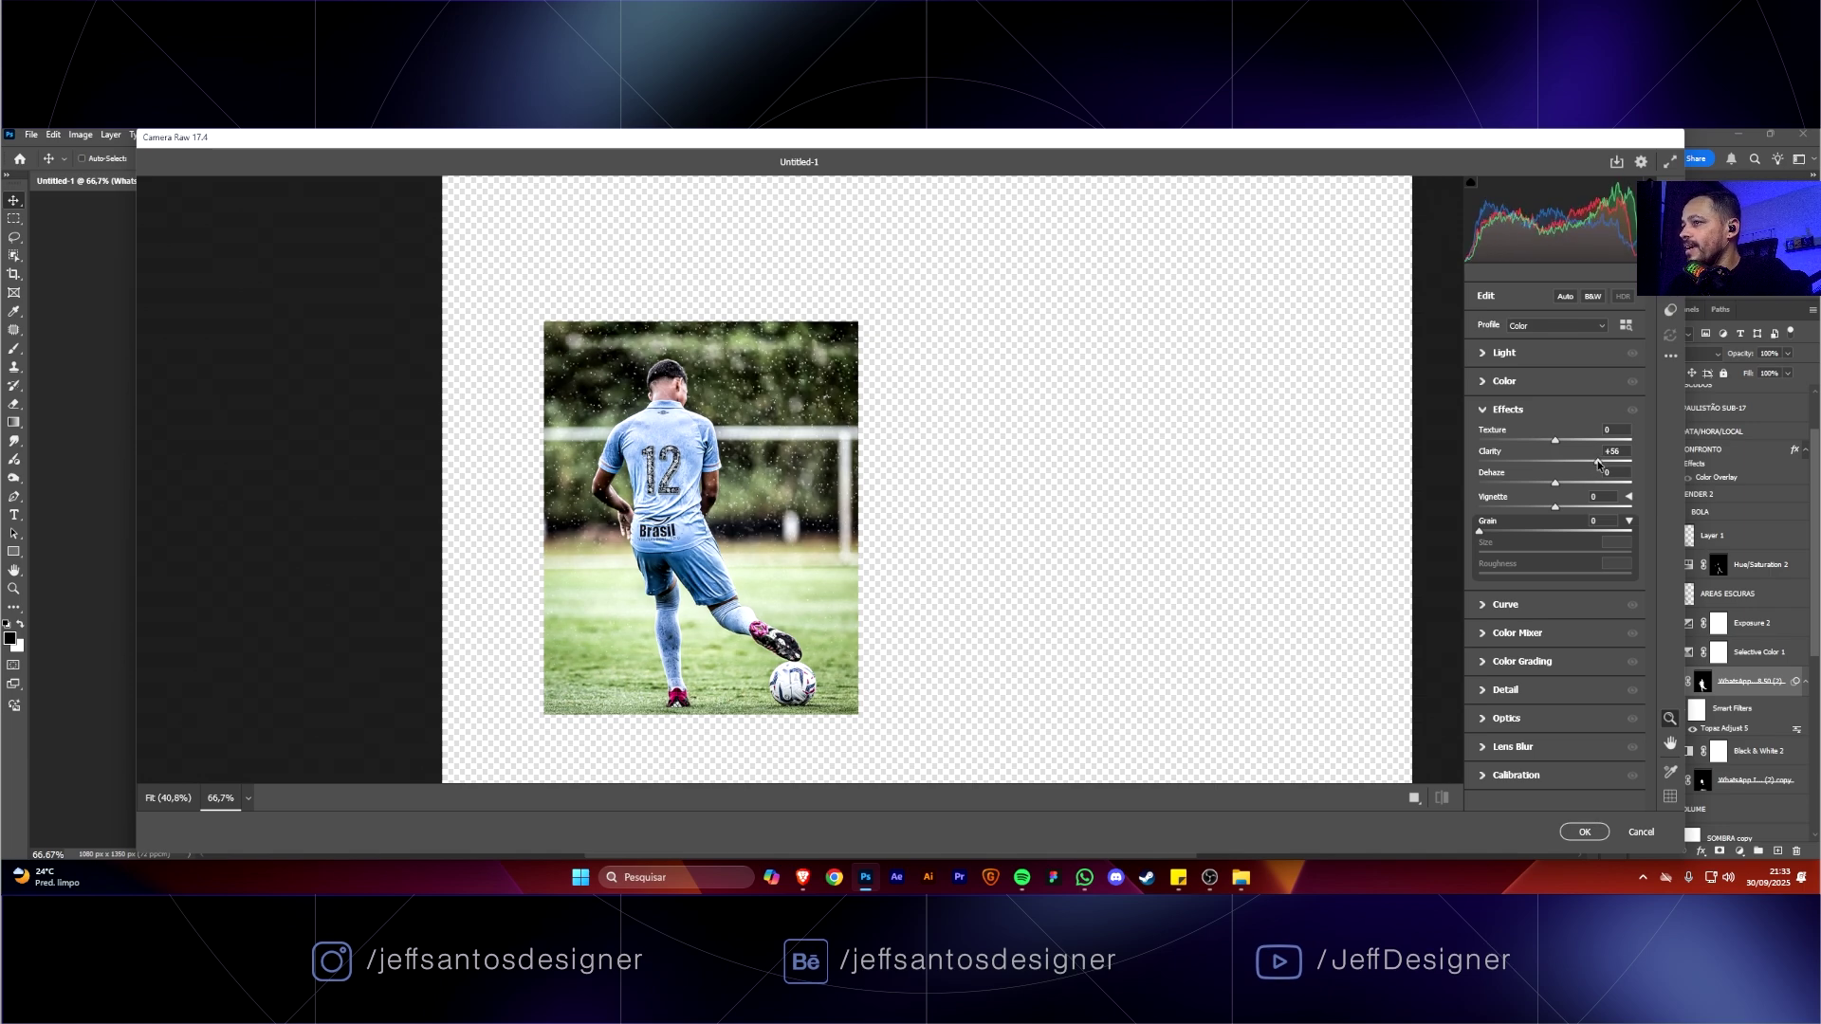
left_click_drag(1599, 463, 1602, 463)
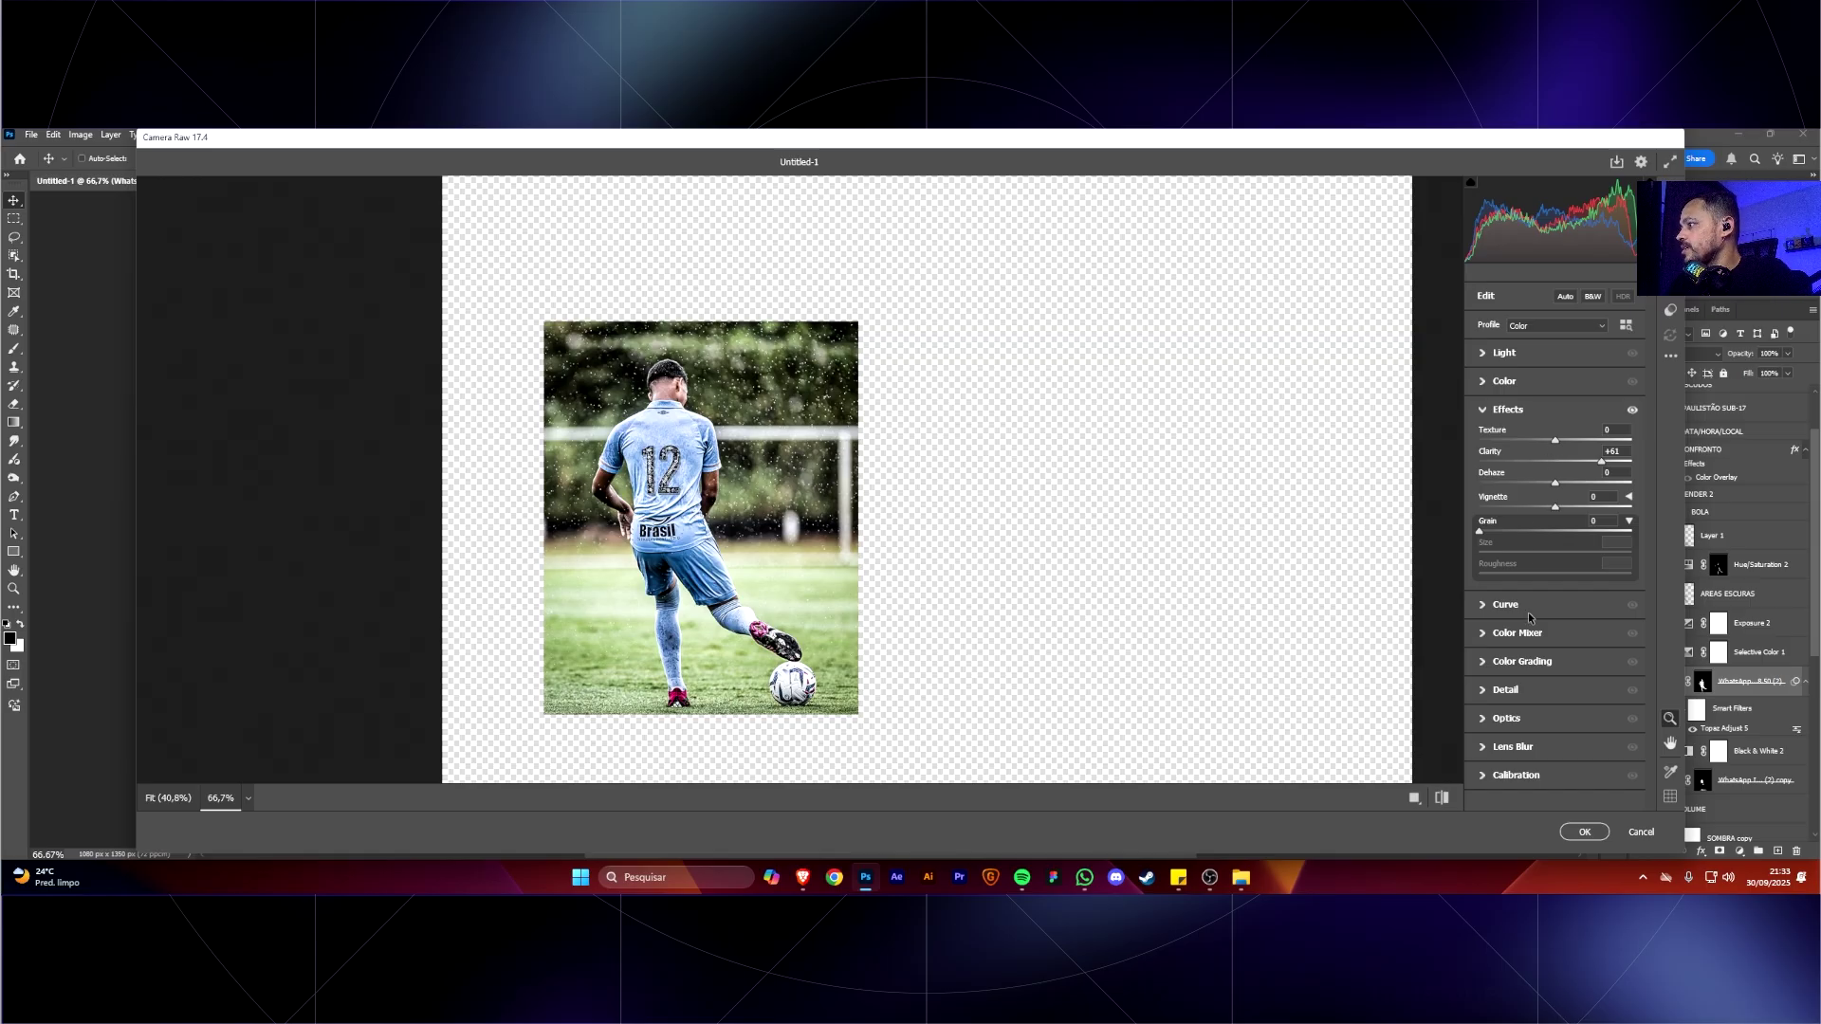
Set Sharpening to 22 and Noise Reduction to 18 for the small player photo and apply the Camera Raw Filter.
left_click(1517, 690)
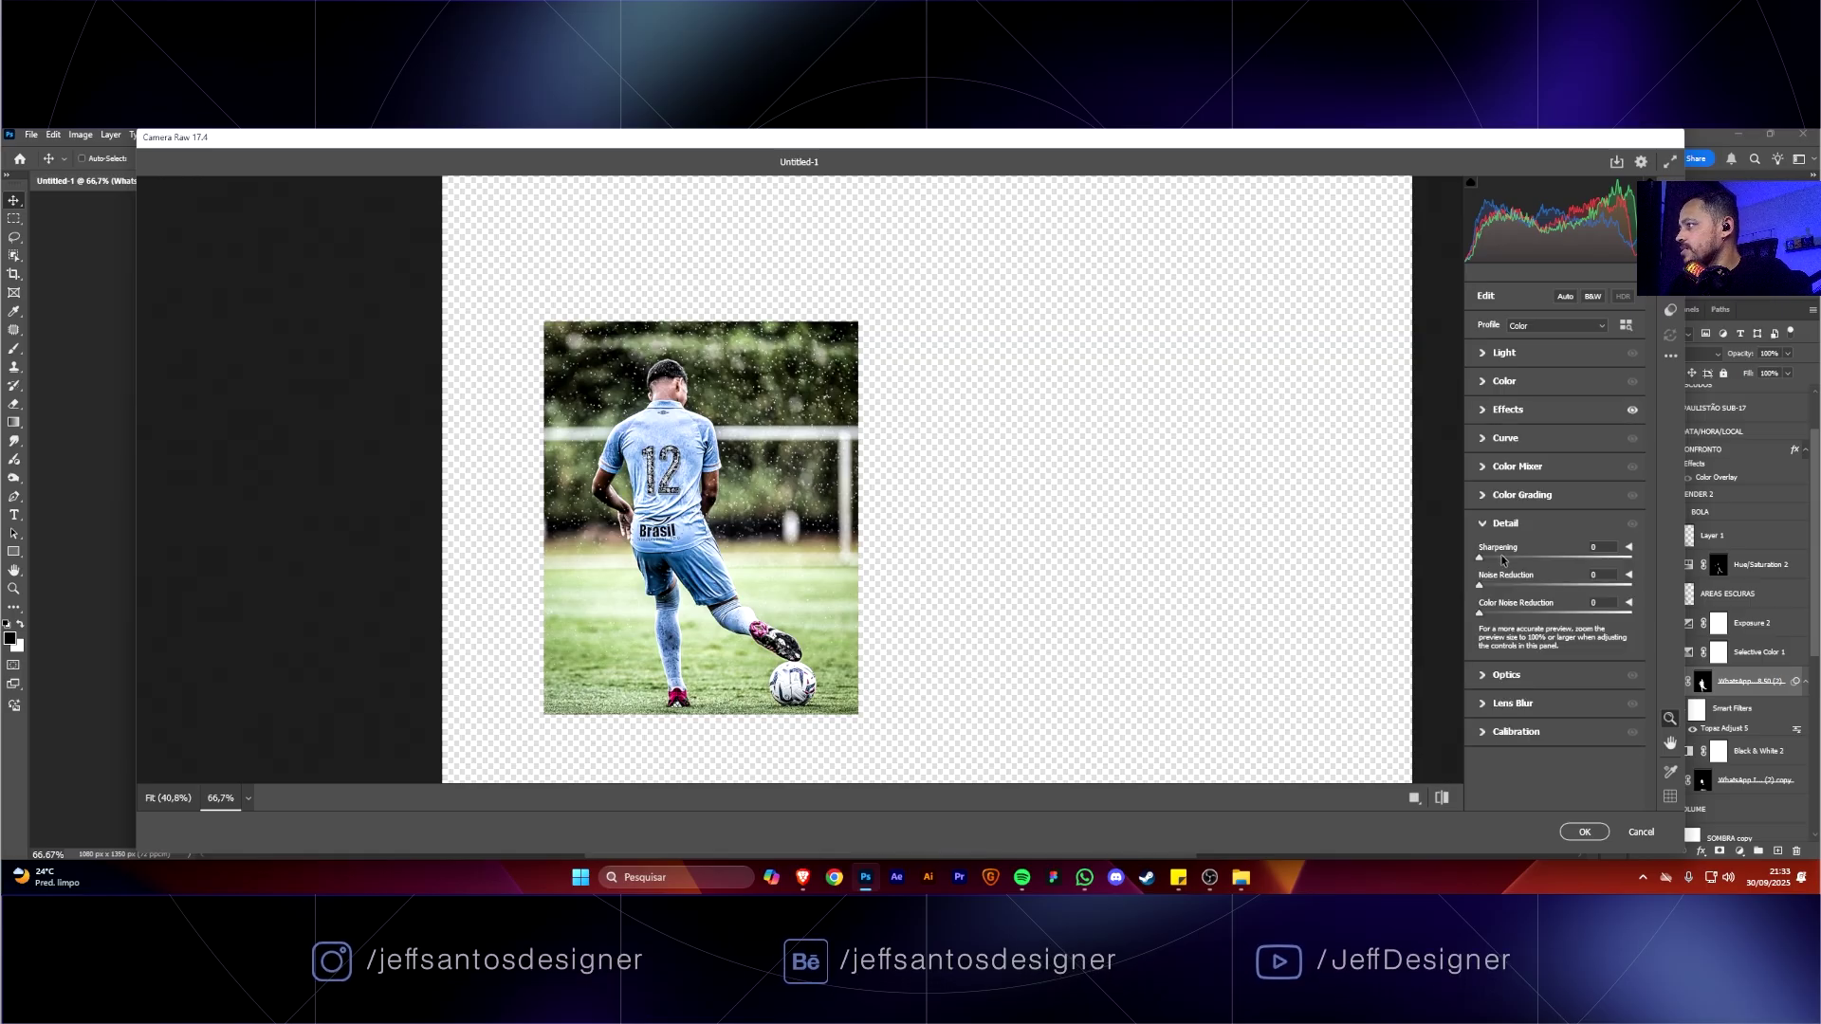
left_click_drag(1505, 558, 1501, 559)
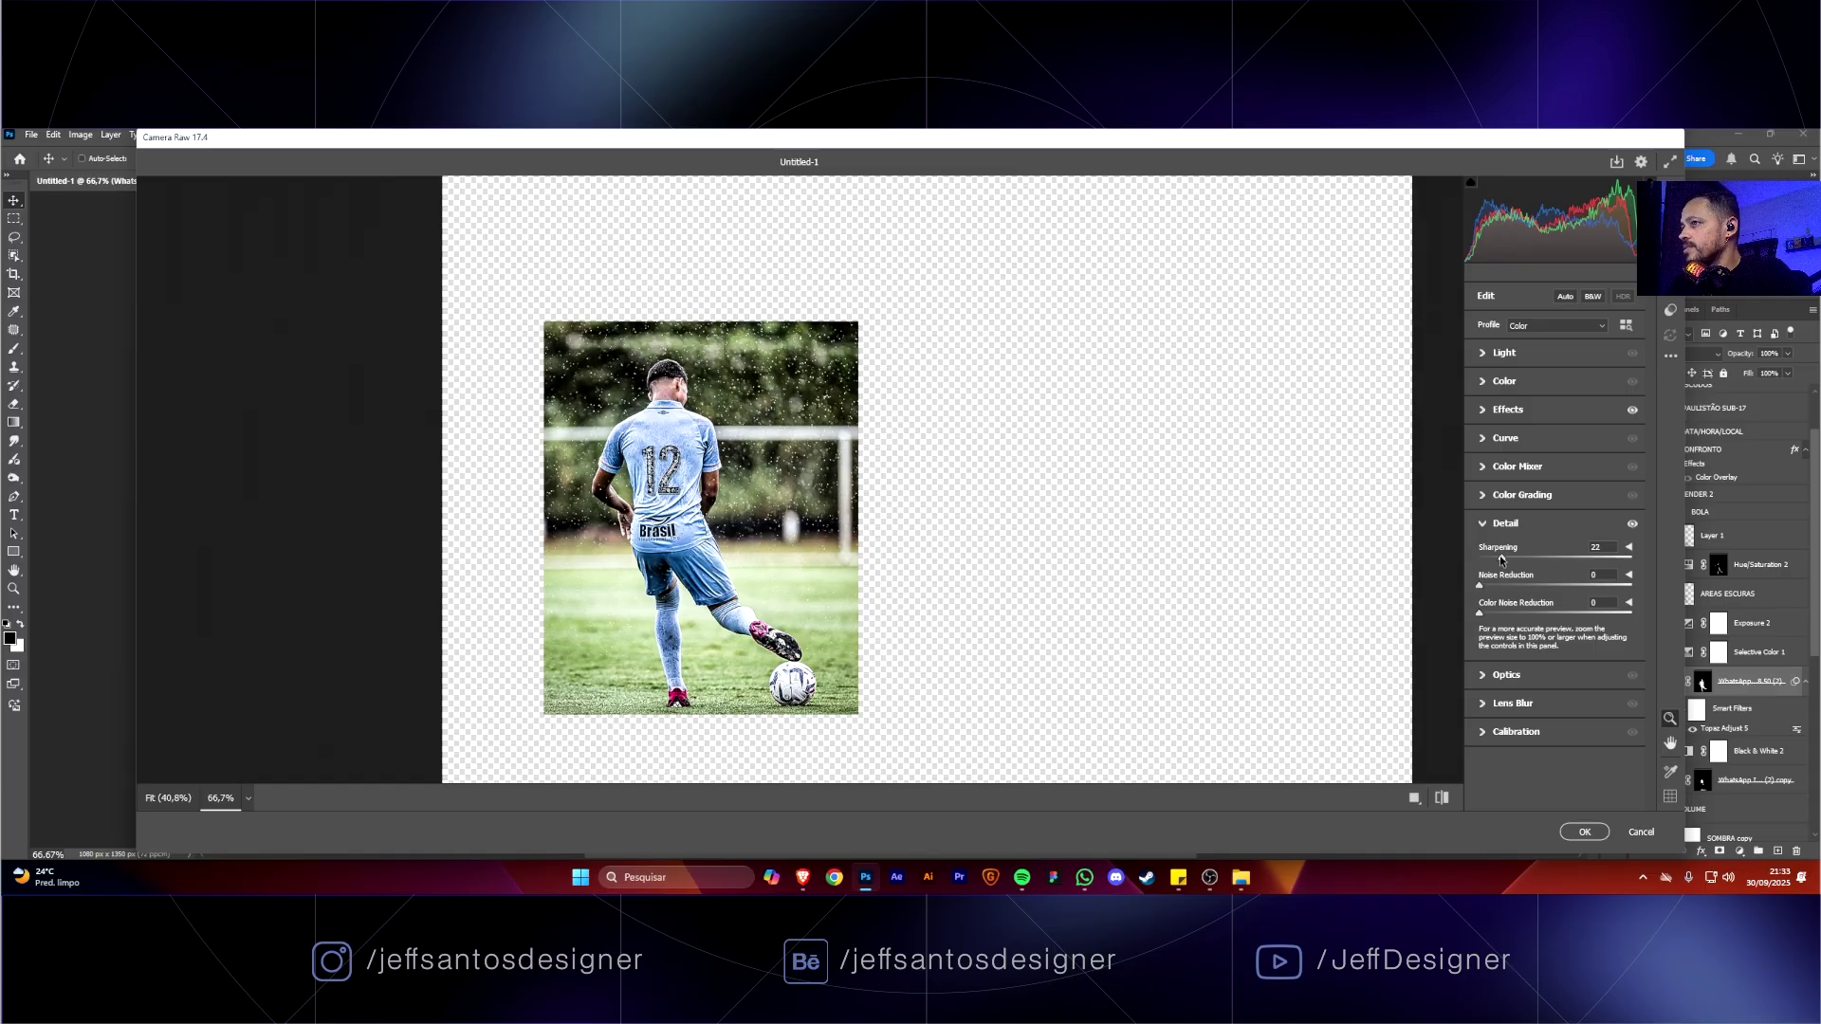
left_click(1508, 586)
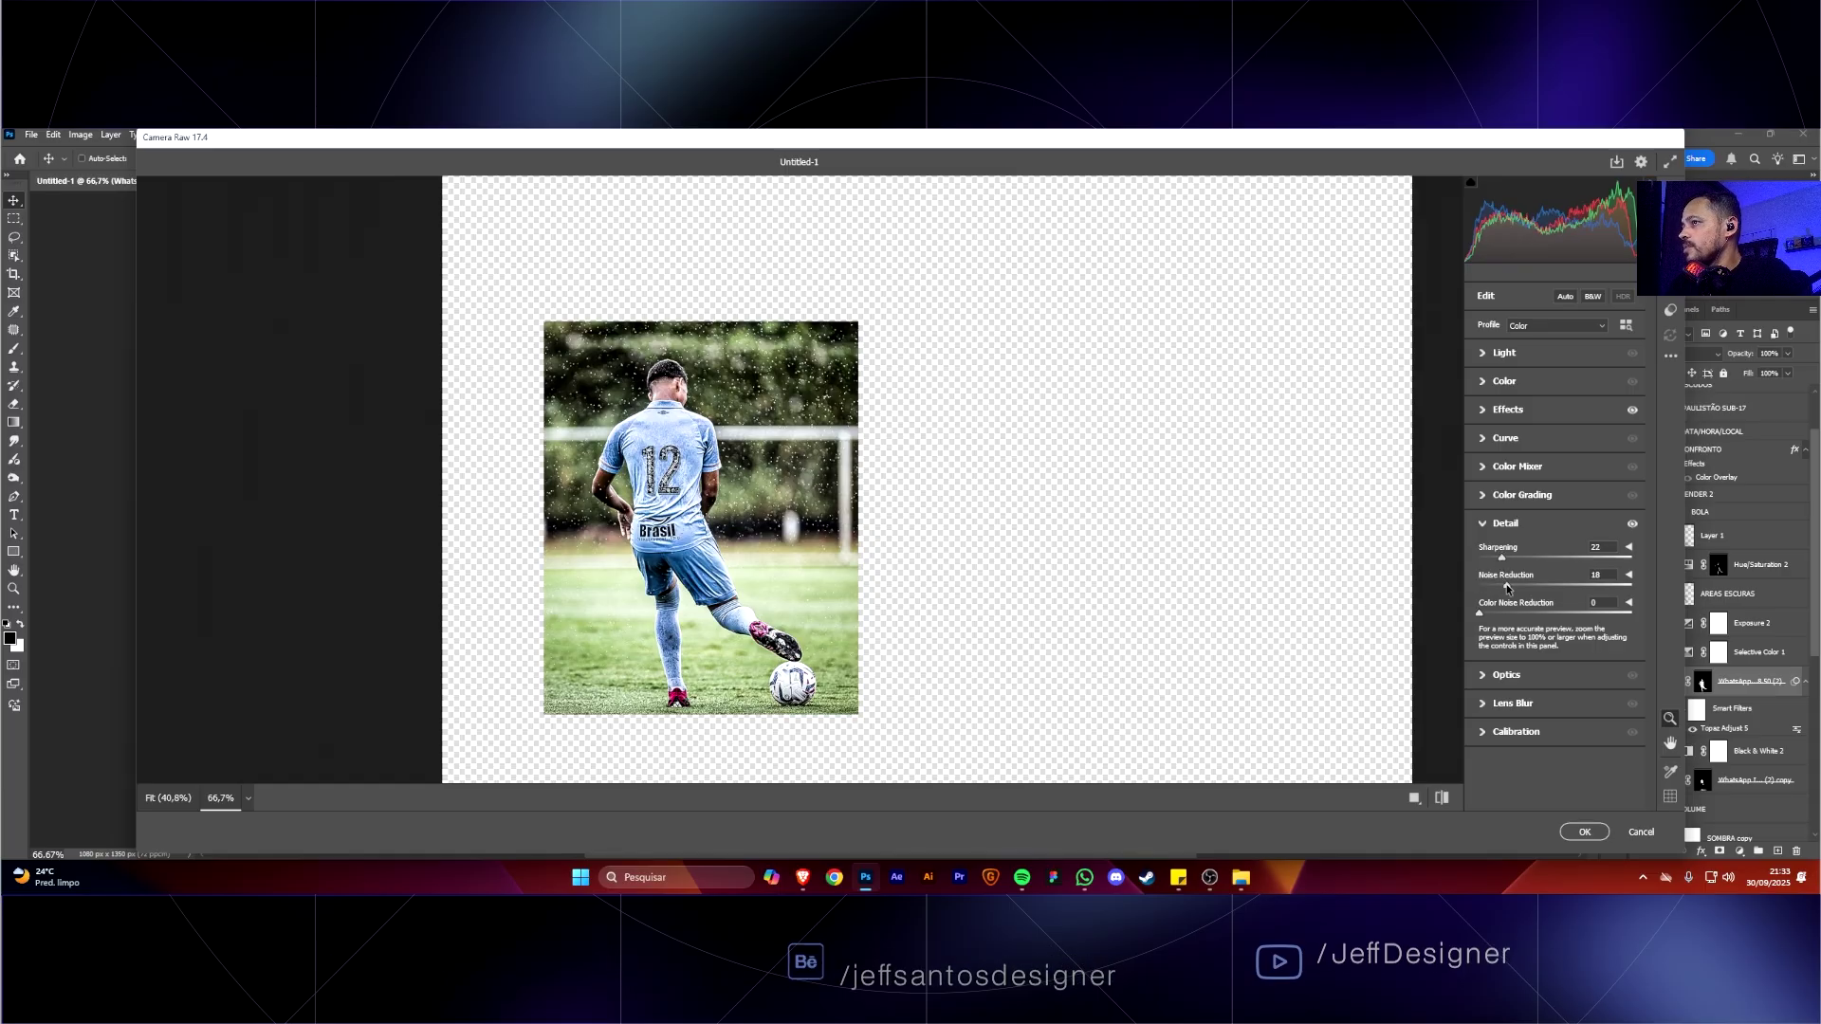
left_click(1583, 833)
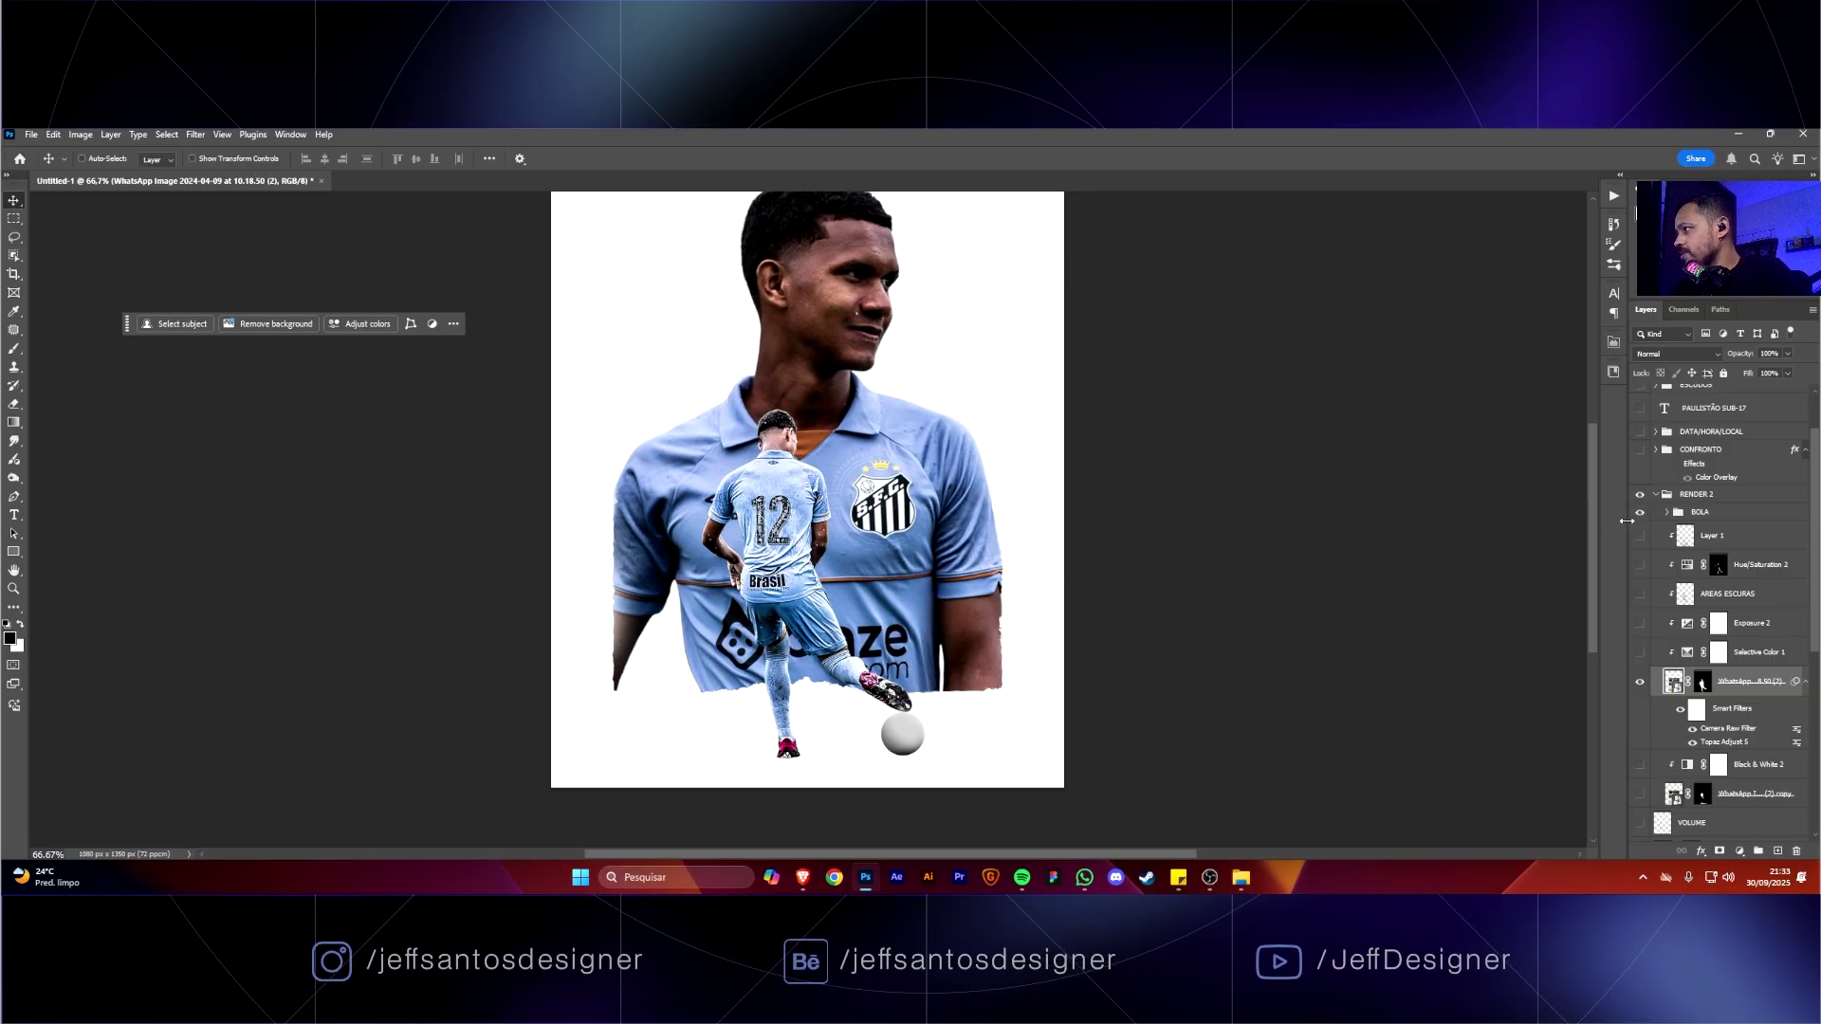
Apply the Topaz Adjust 5 filter with the HDR Collection's Dynamic Pop preset to the large player photo in RENDER 1.
left_click(823, 350, "ctrl")
scroll(1684, 632, "down", 3)
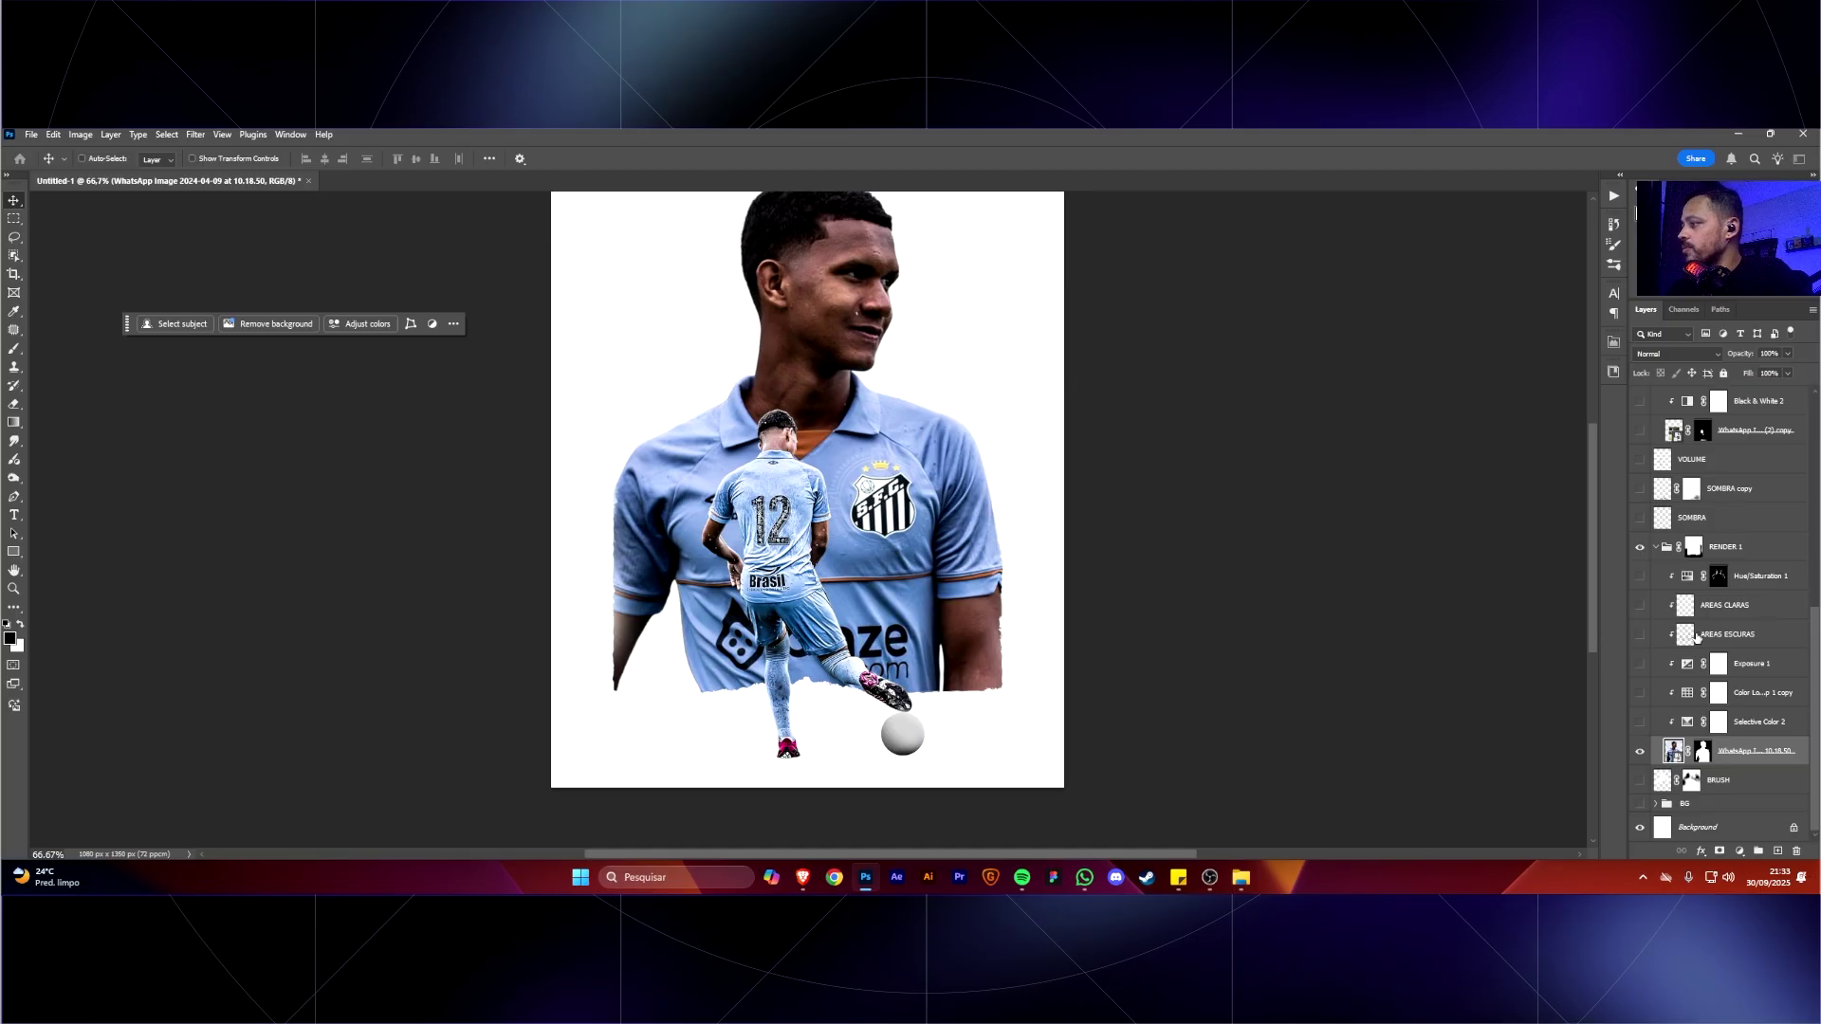
left_click(205, 135)
mouse_move(271, 489)
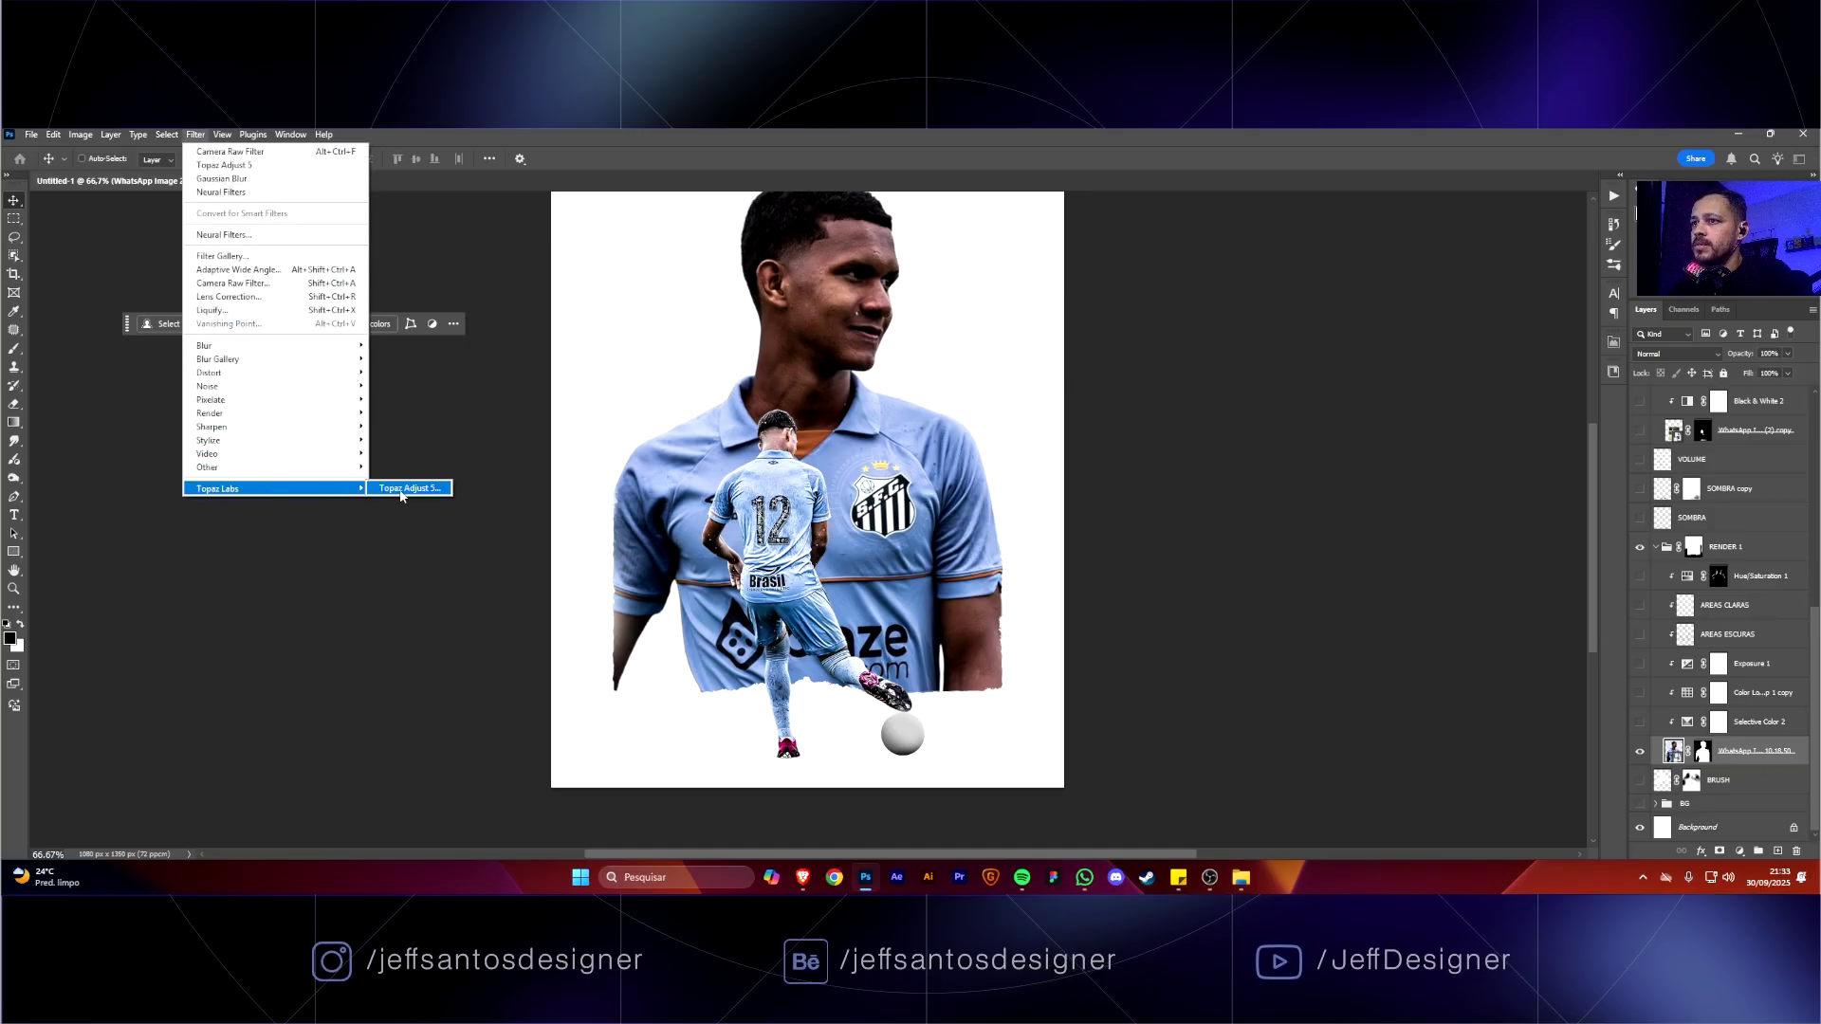
left_click(400, 491)
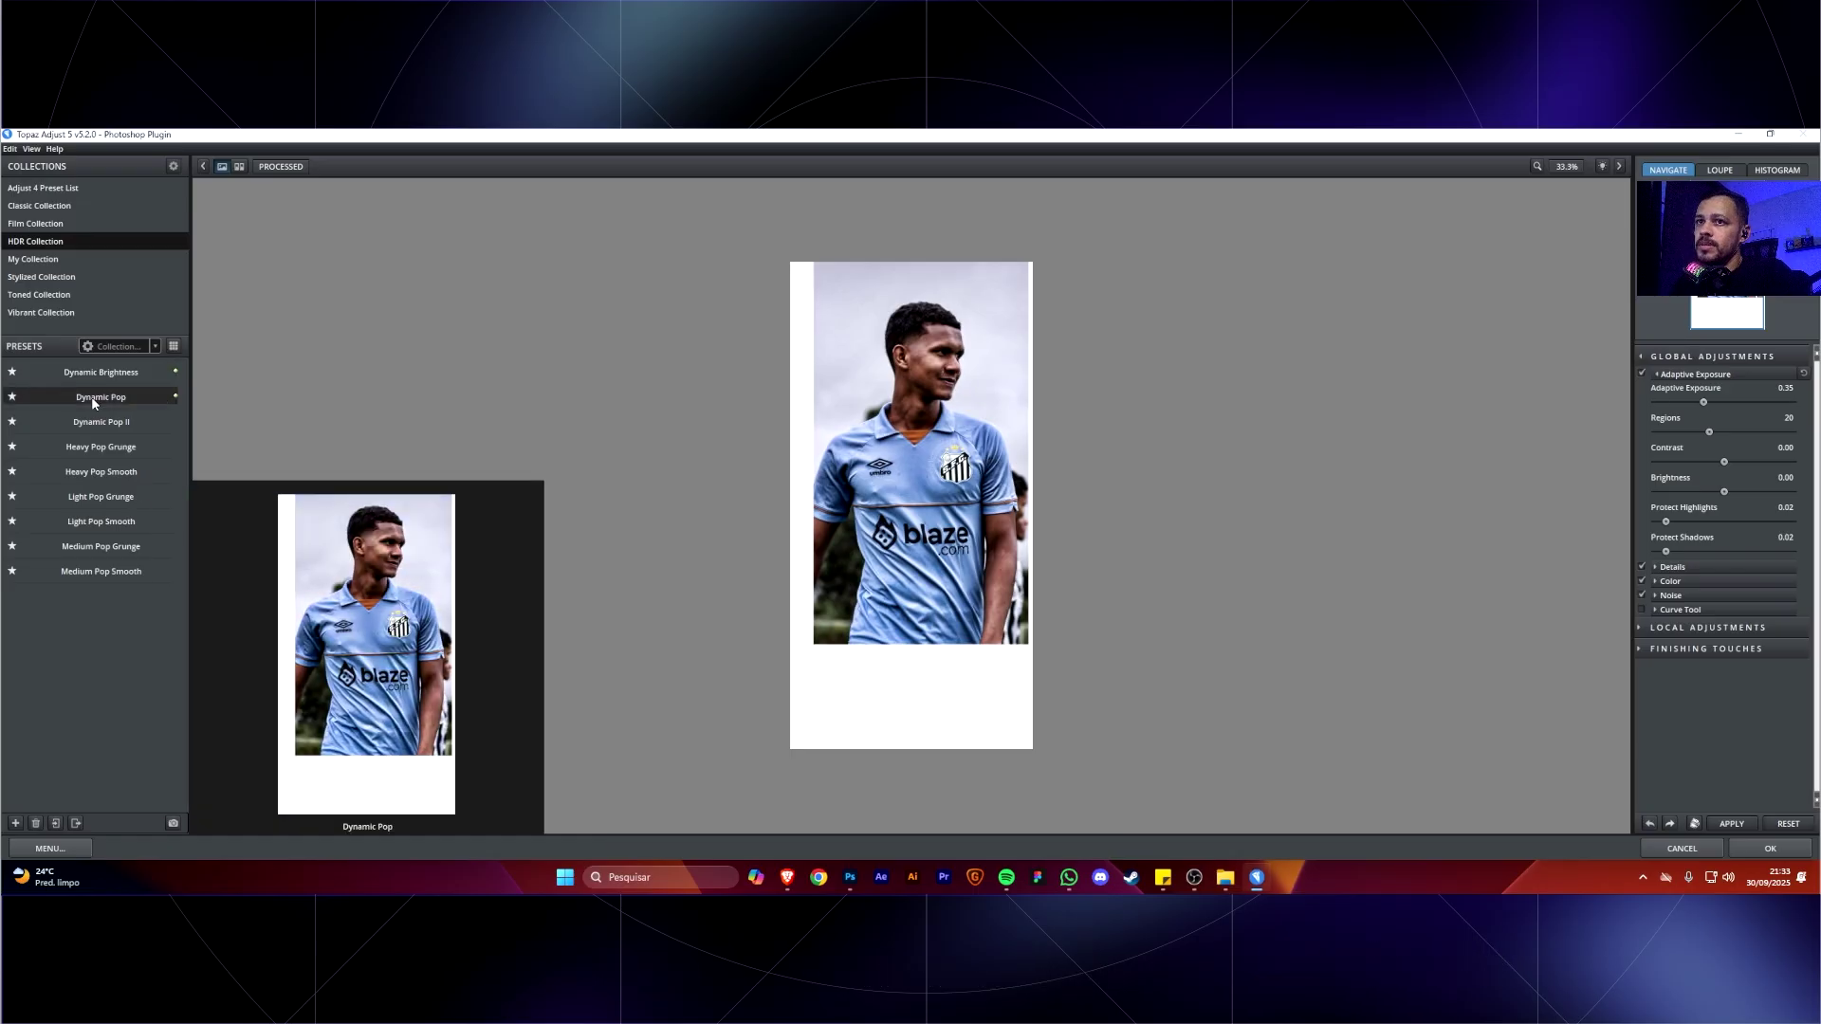
left_click(91, 396)
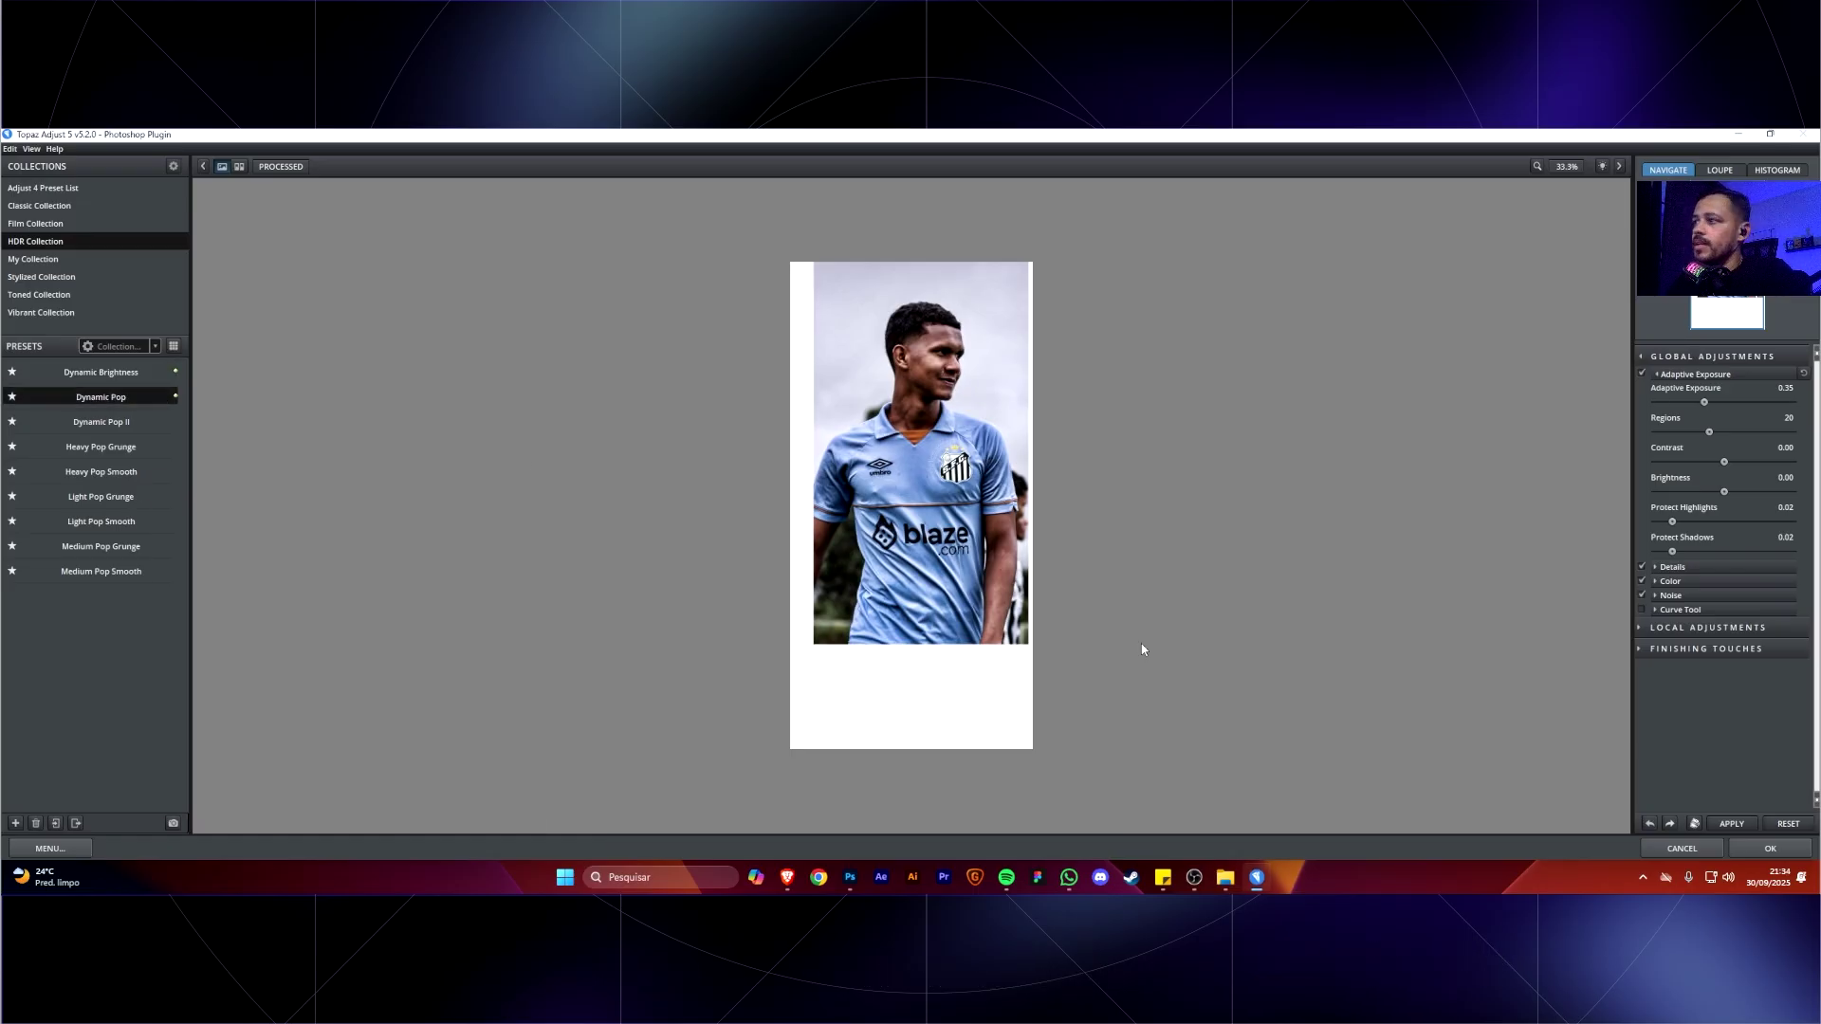
left_click(1760, 846)
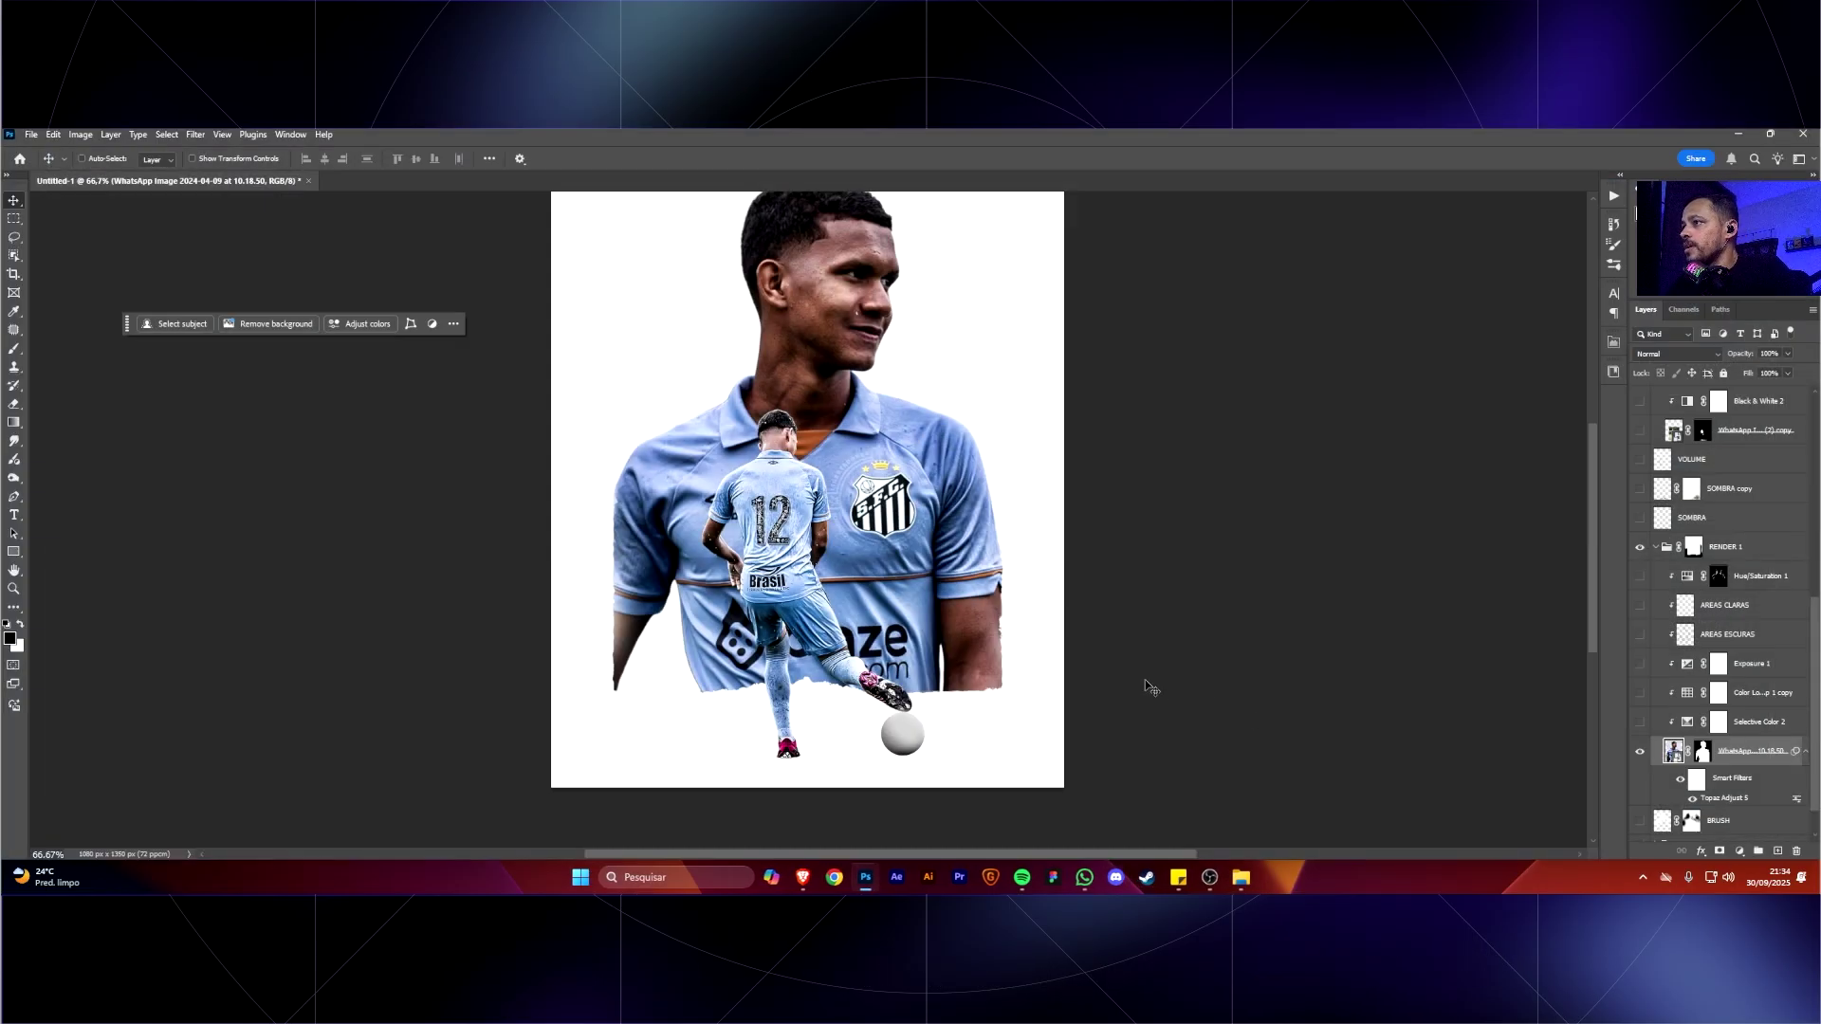
Open the Camera Raw Filter on the large player photo and set Clarity to +50.
key("ctrl+shift+a")
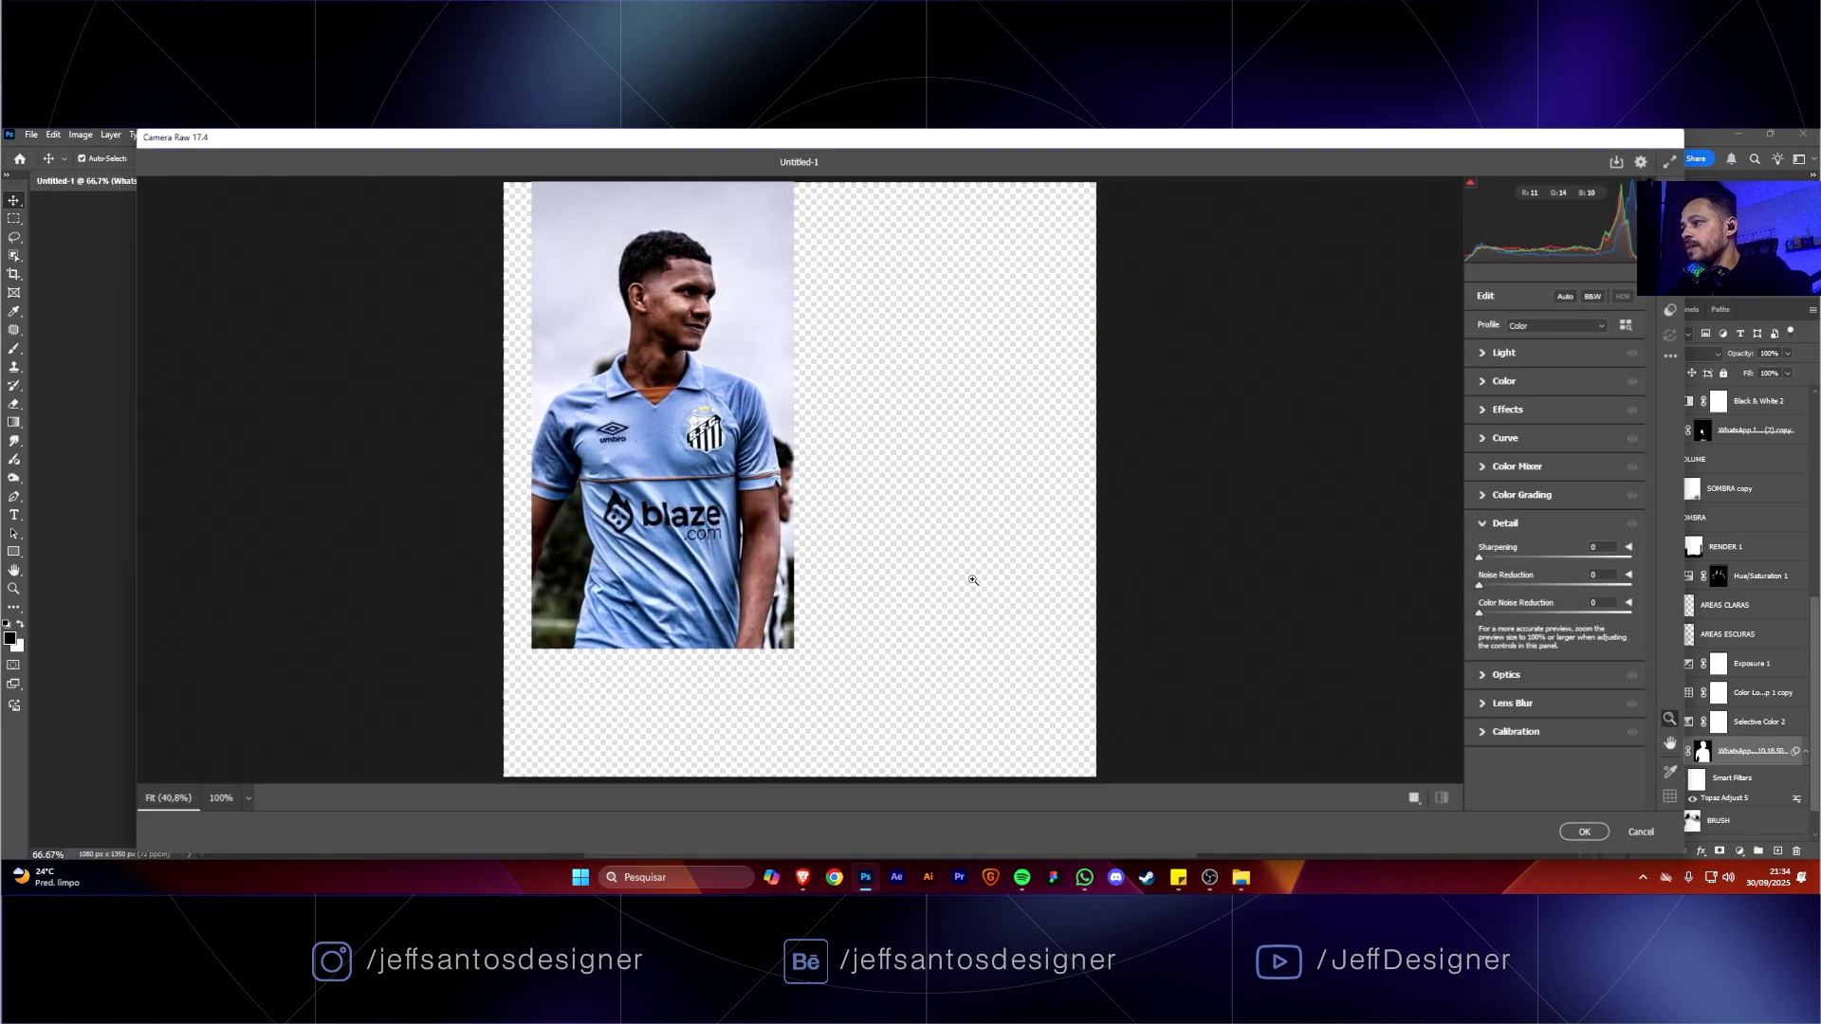
left_click(1507, 408)
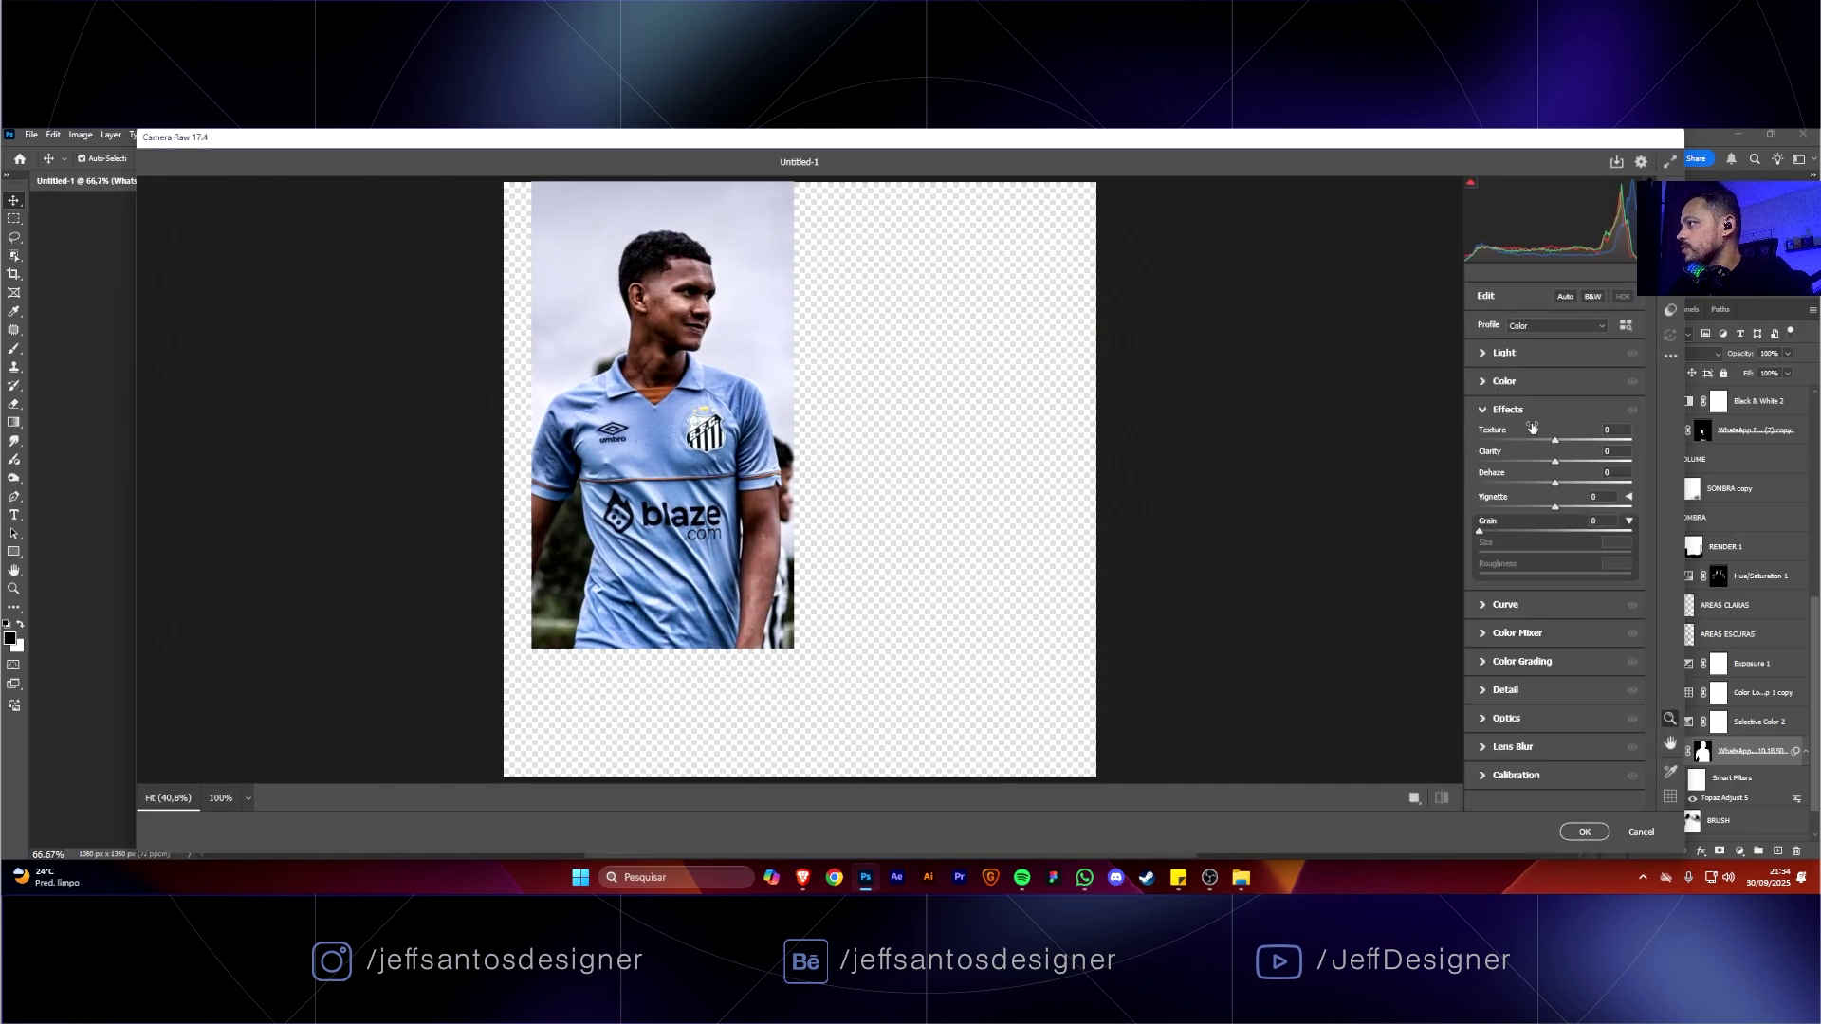
left_click_drag(1555, 462, 1589, 463)
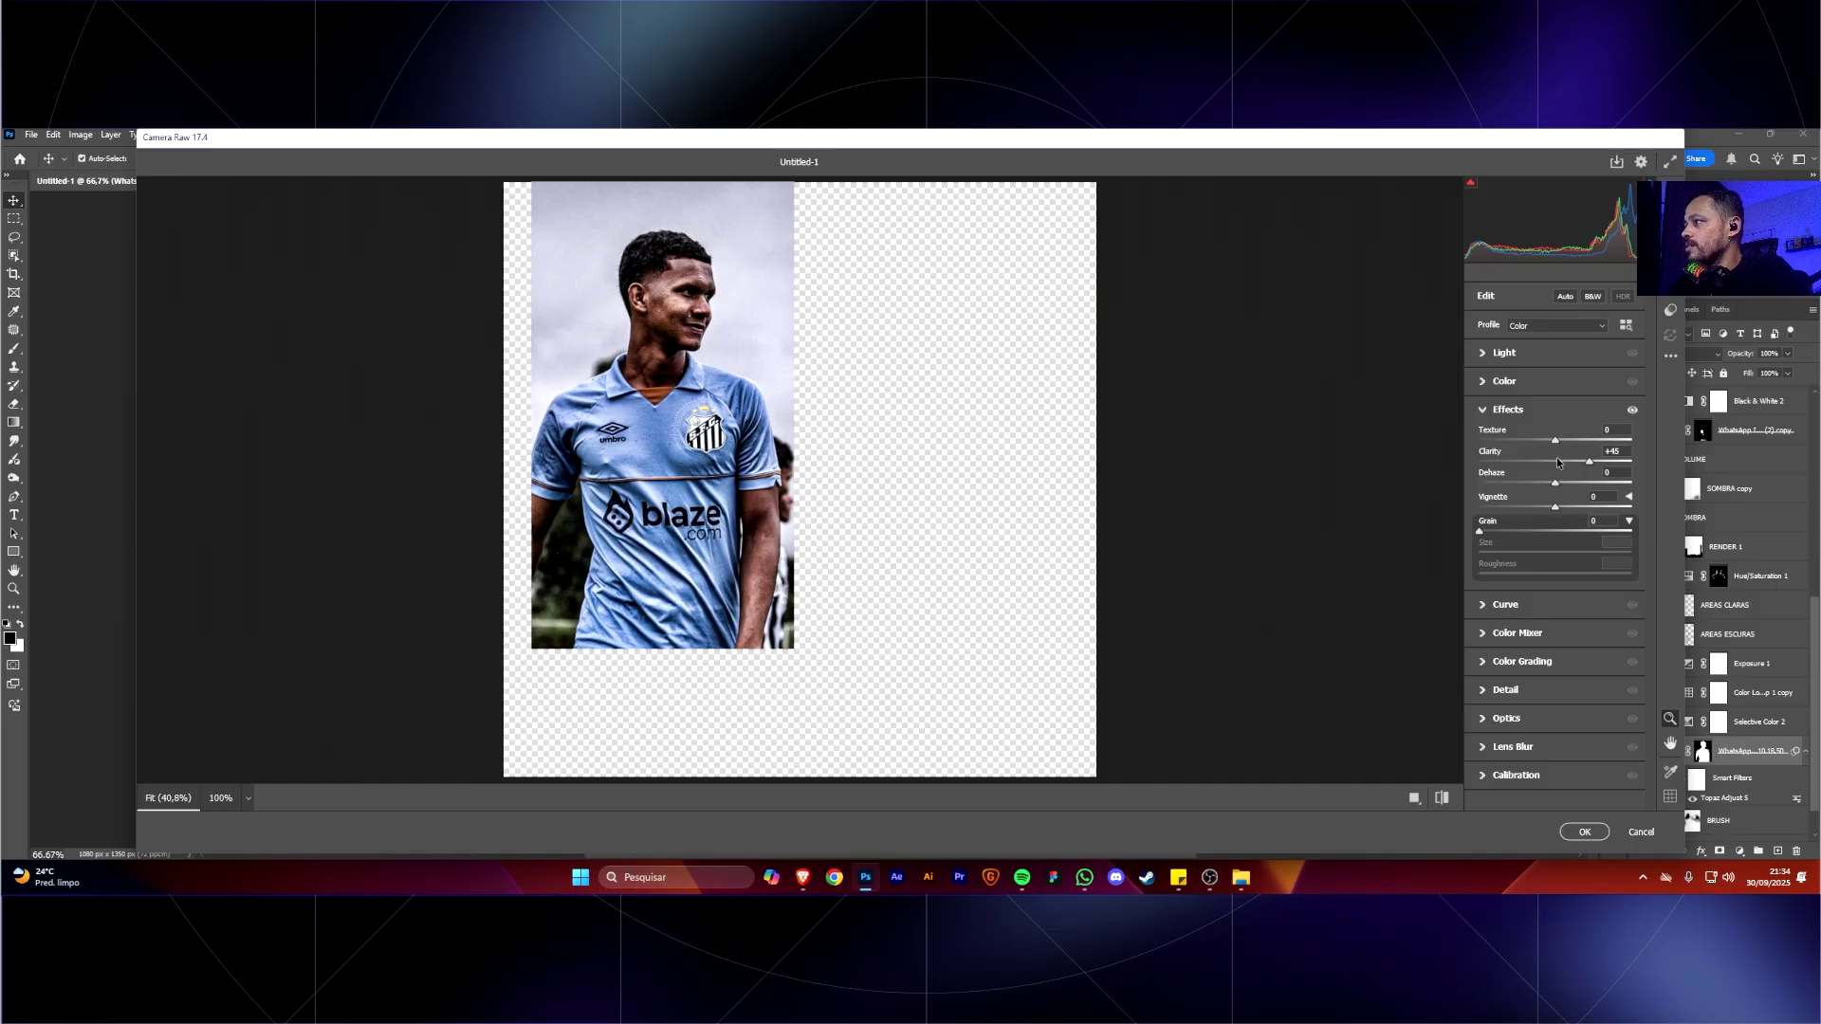
double_click(1589, 462)
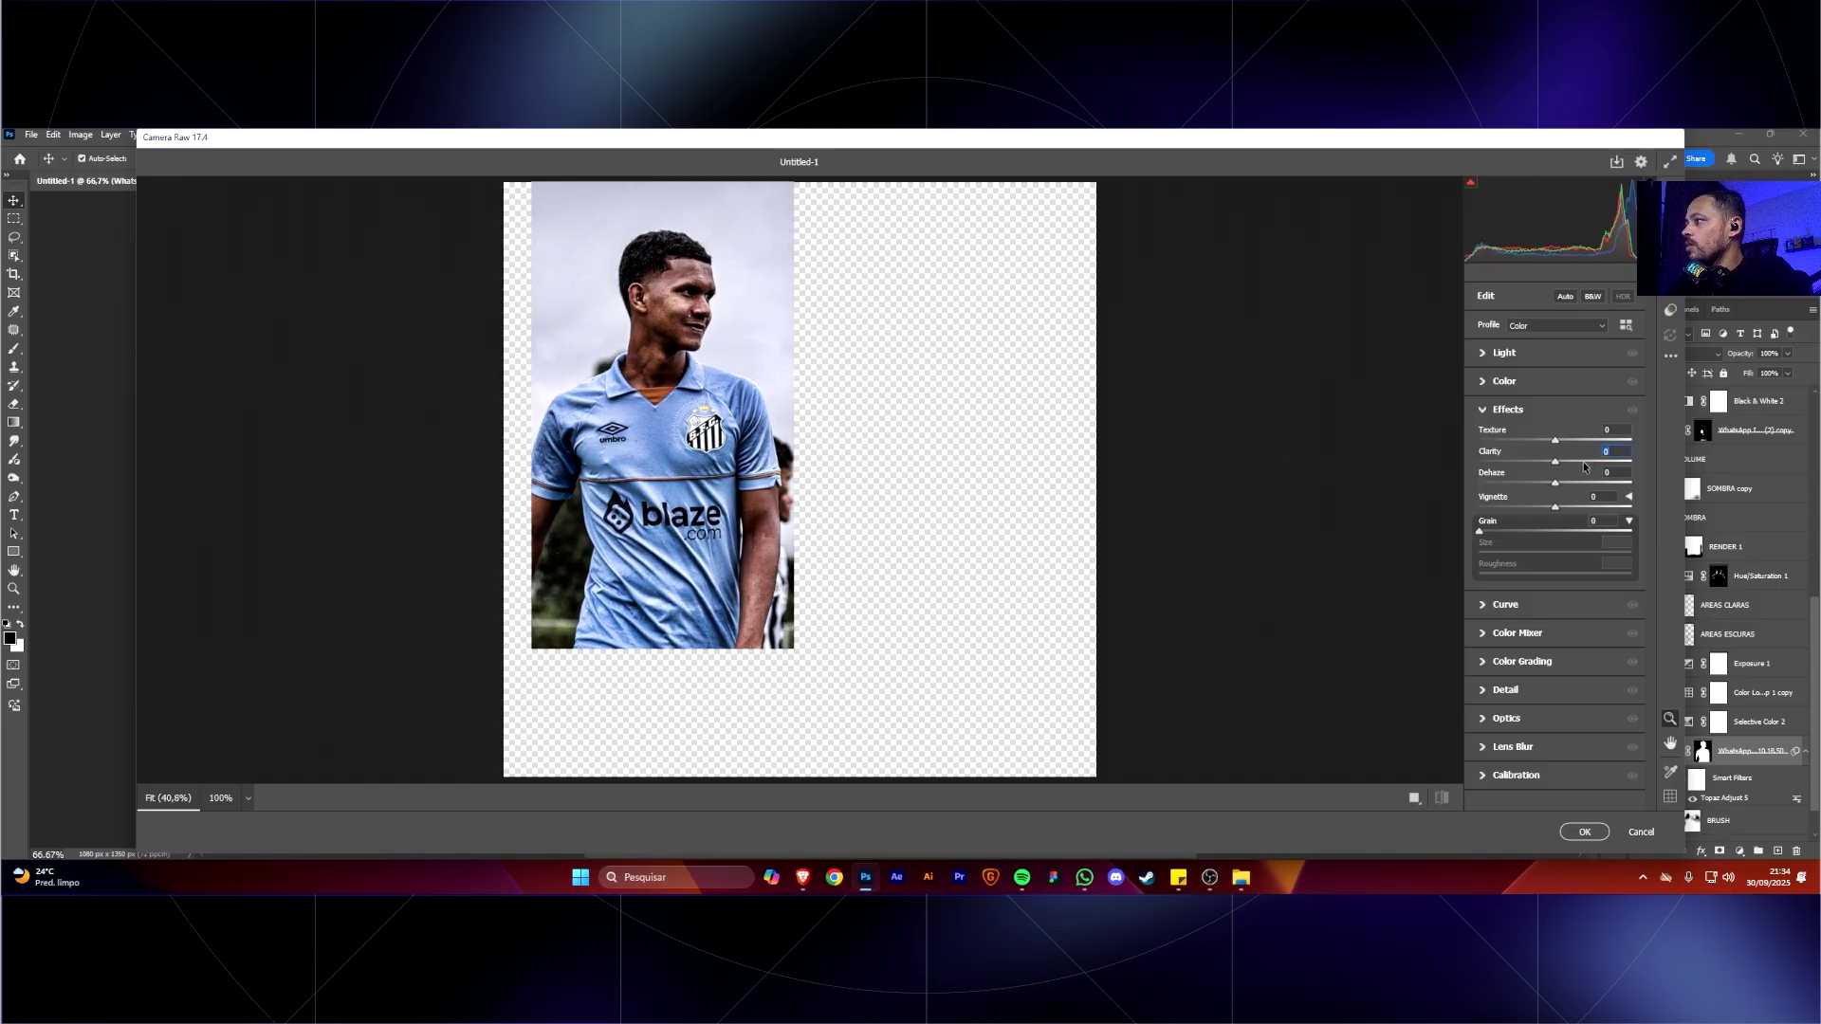
type("50")
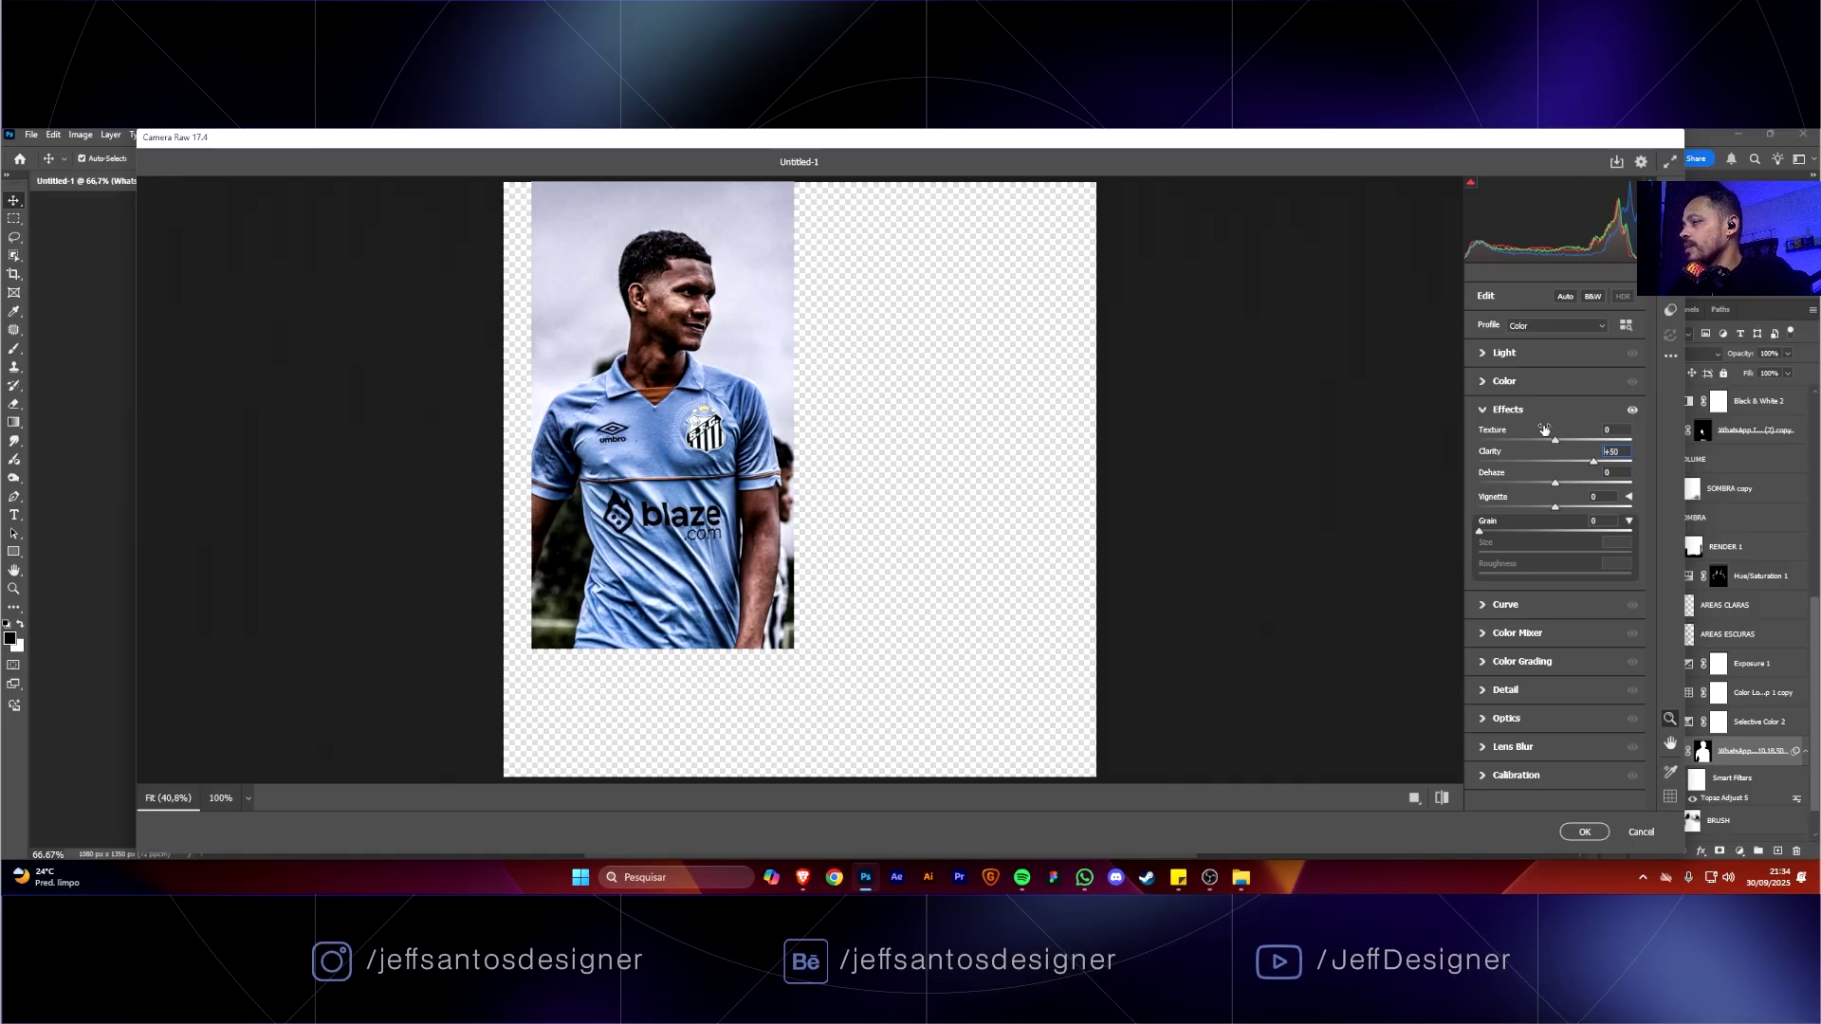
Raise the large player photo's Shadows to +44 and Exposure to +0.10 in the Camera Raw Filter.
left_click(1545, 356)
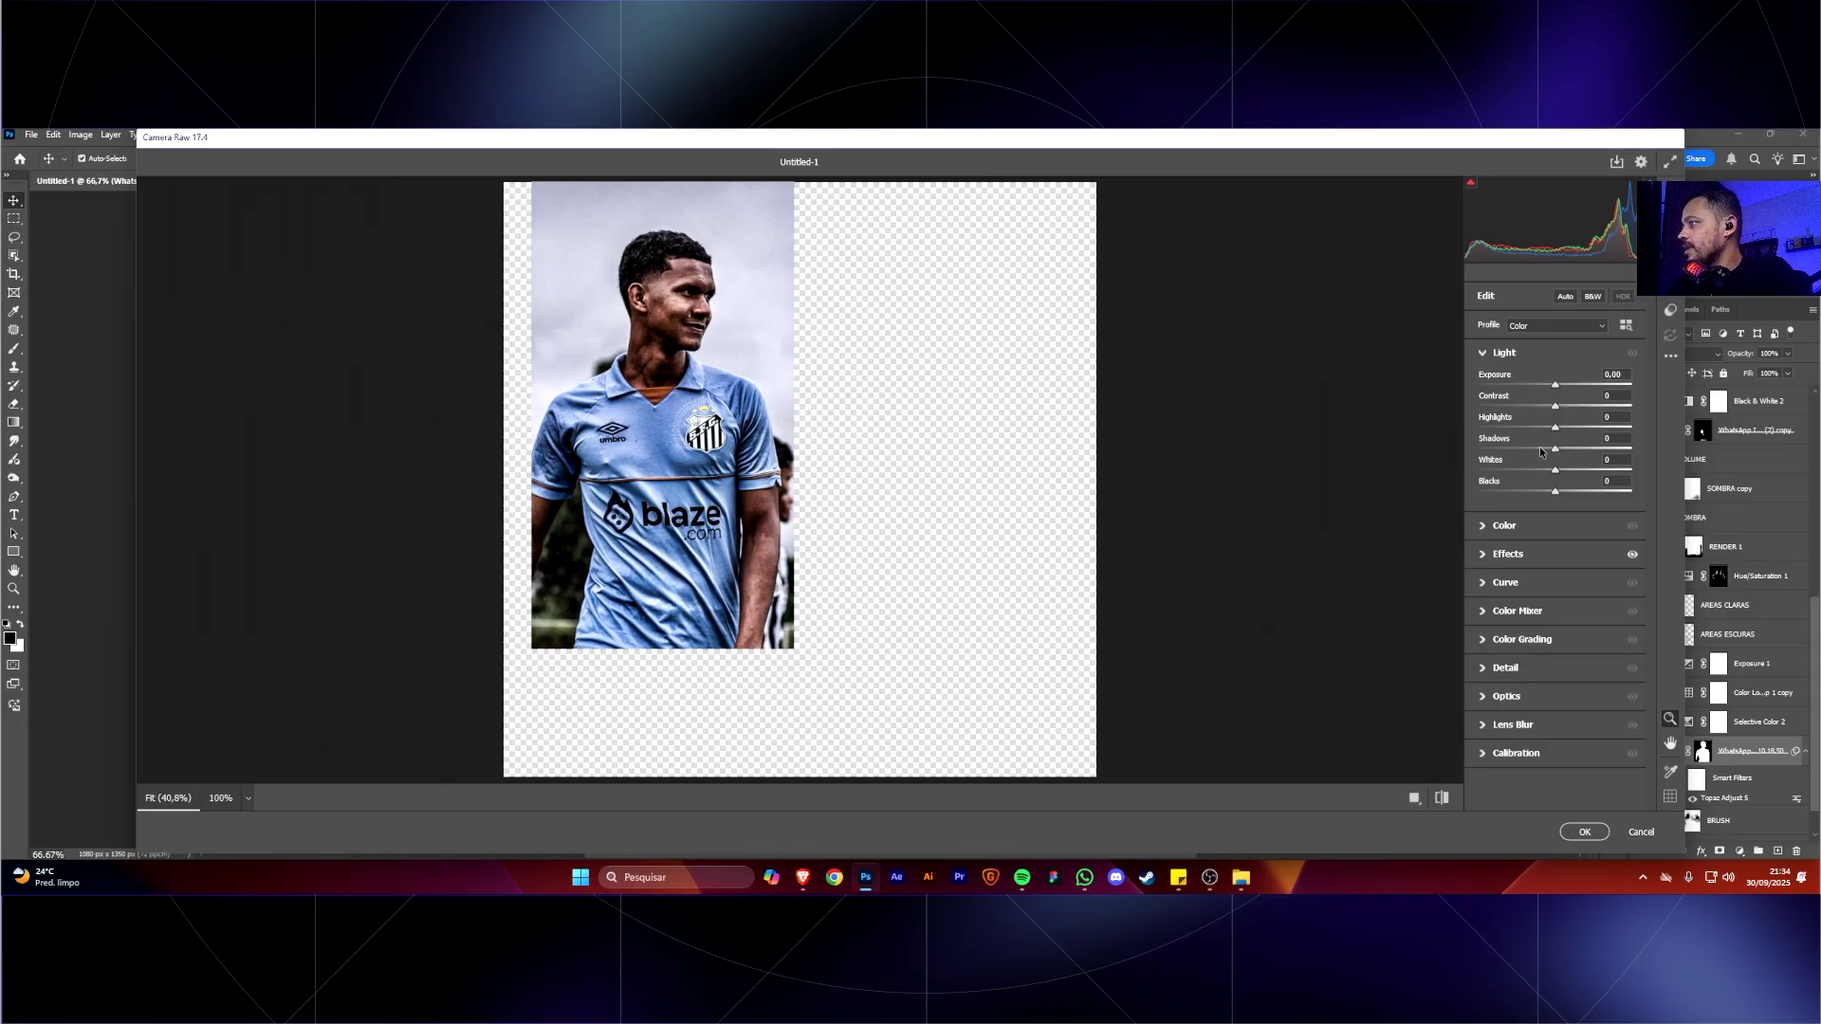
left_click(1579, 452)
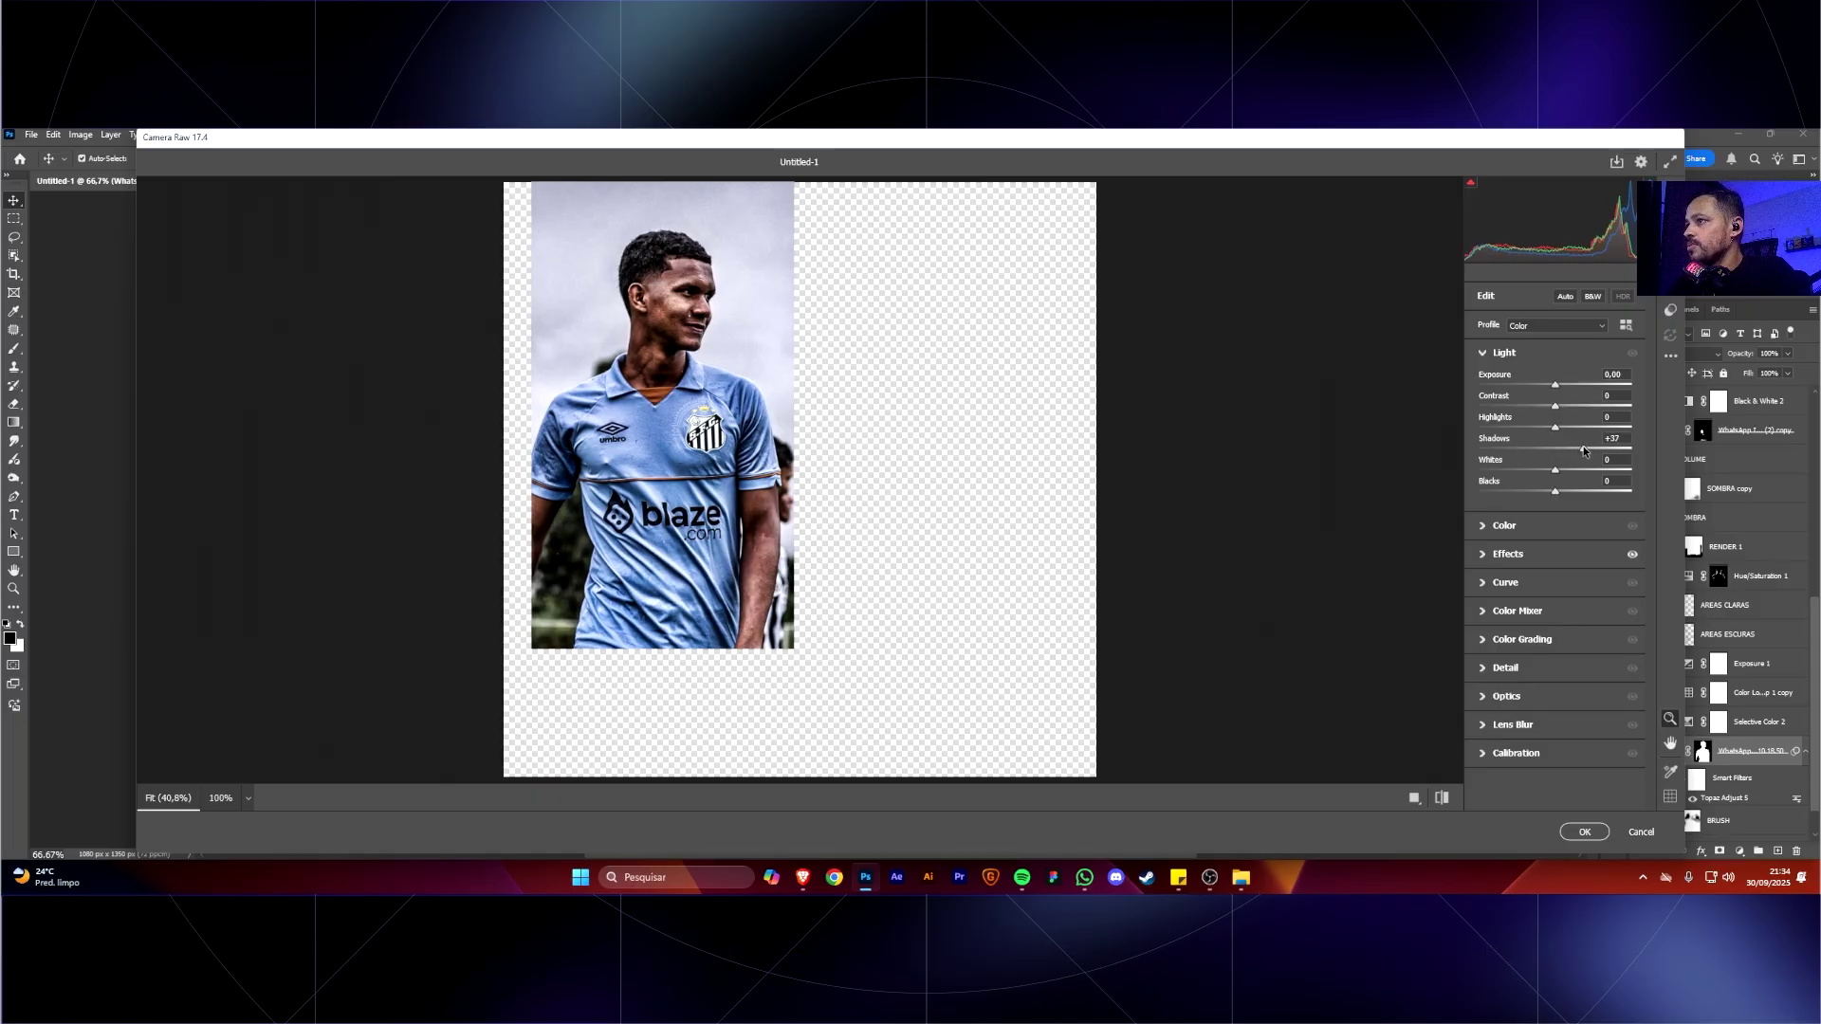
left_click_drag(1584, 450, 1589, 448)
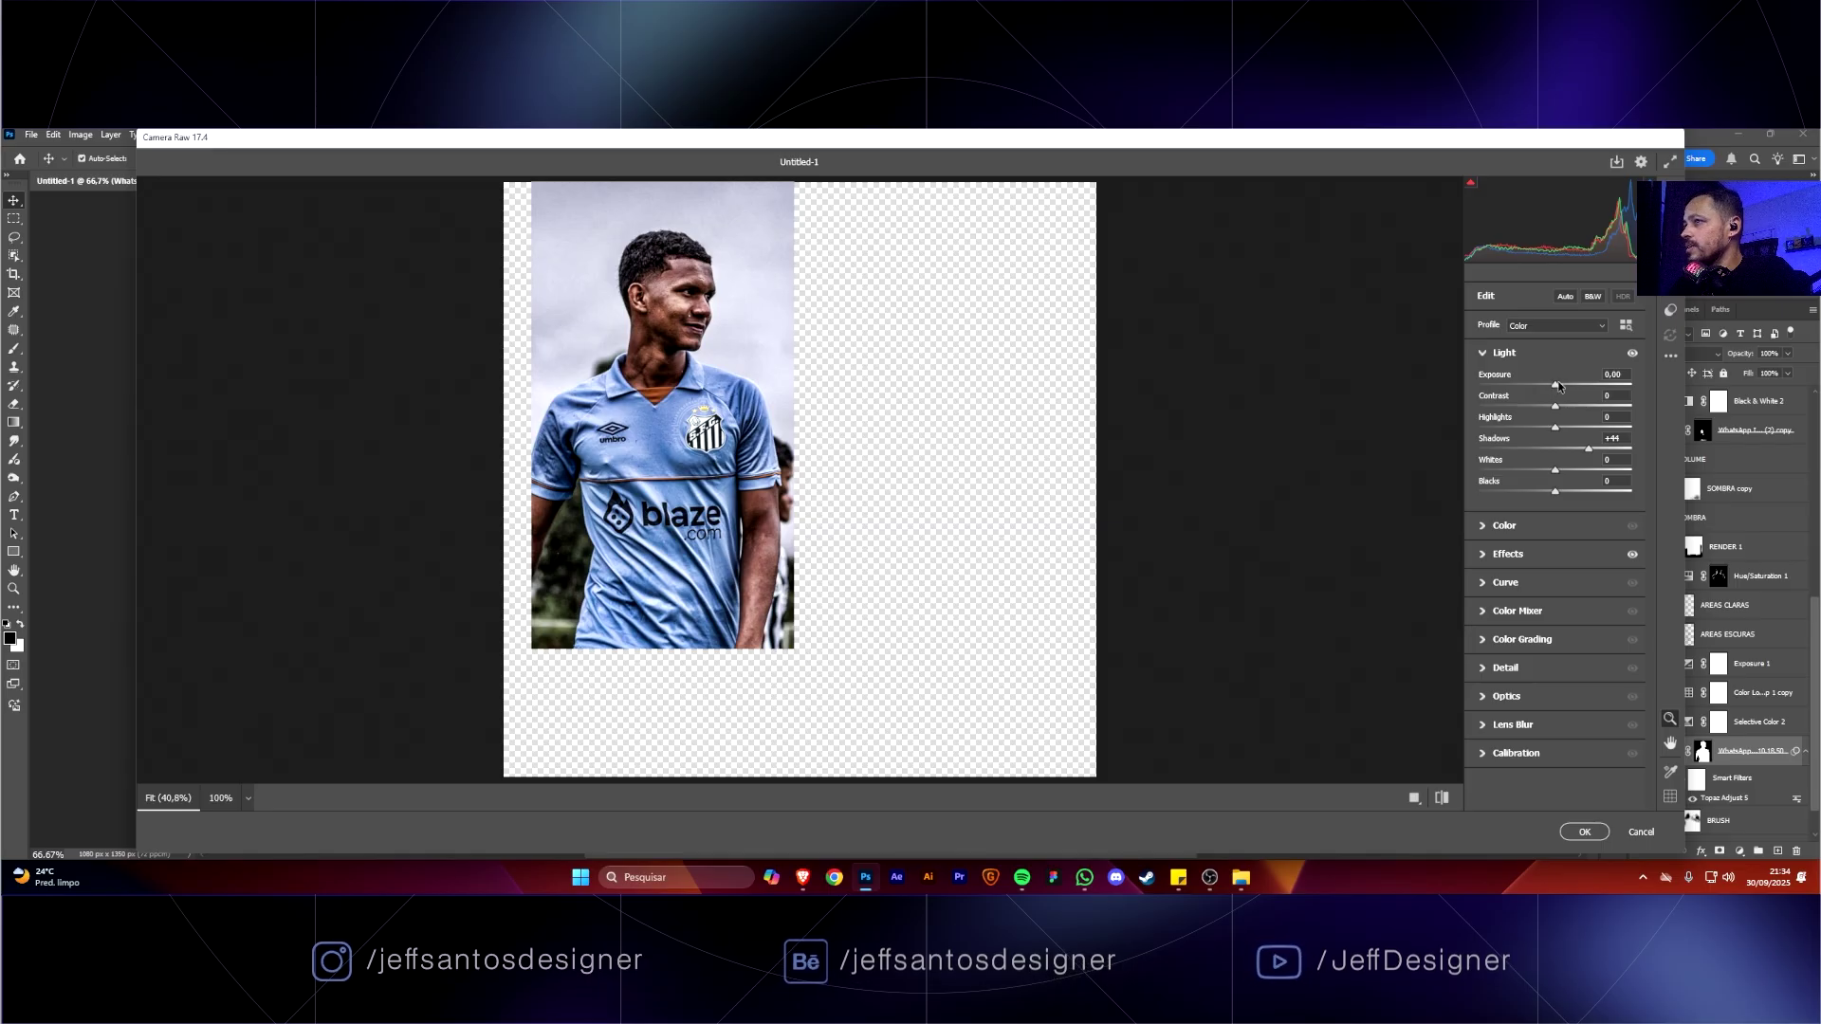
left_click_drag(1558, 386, 1561, 387)
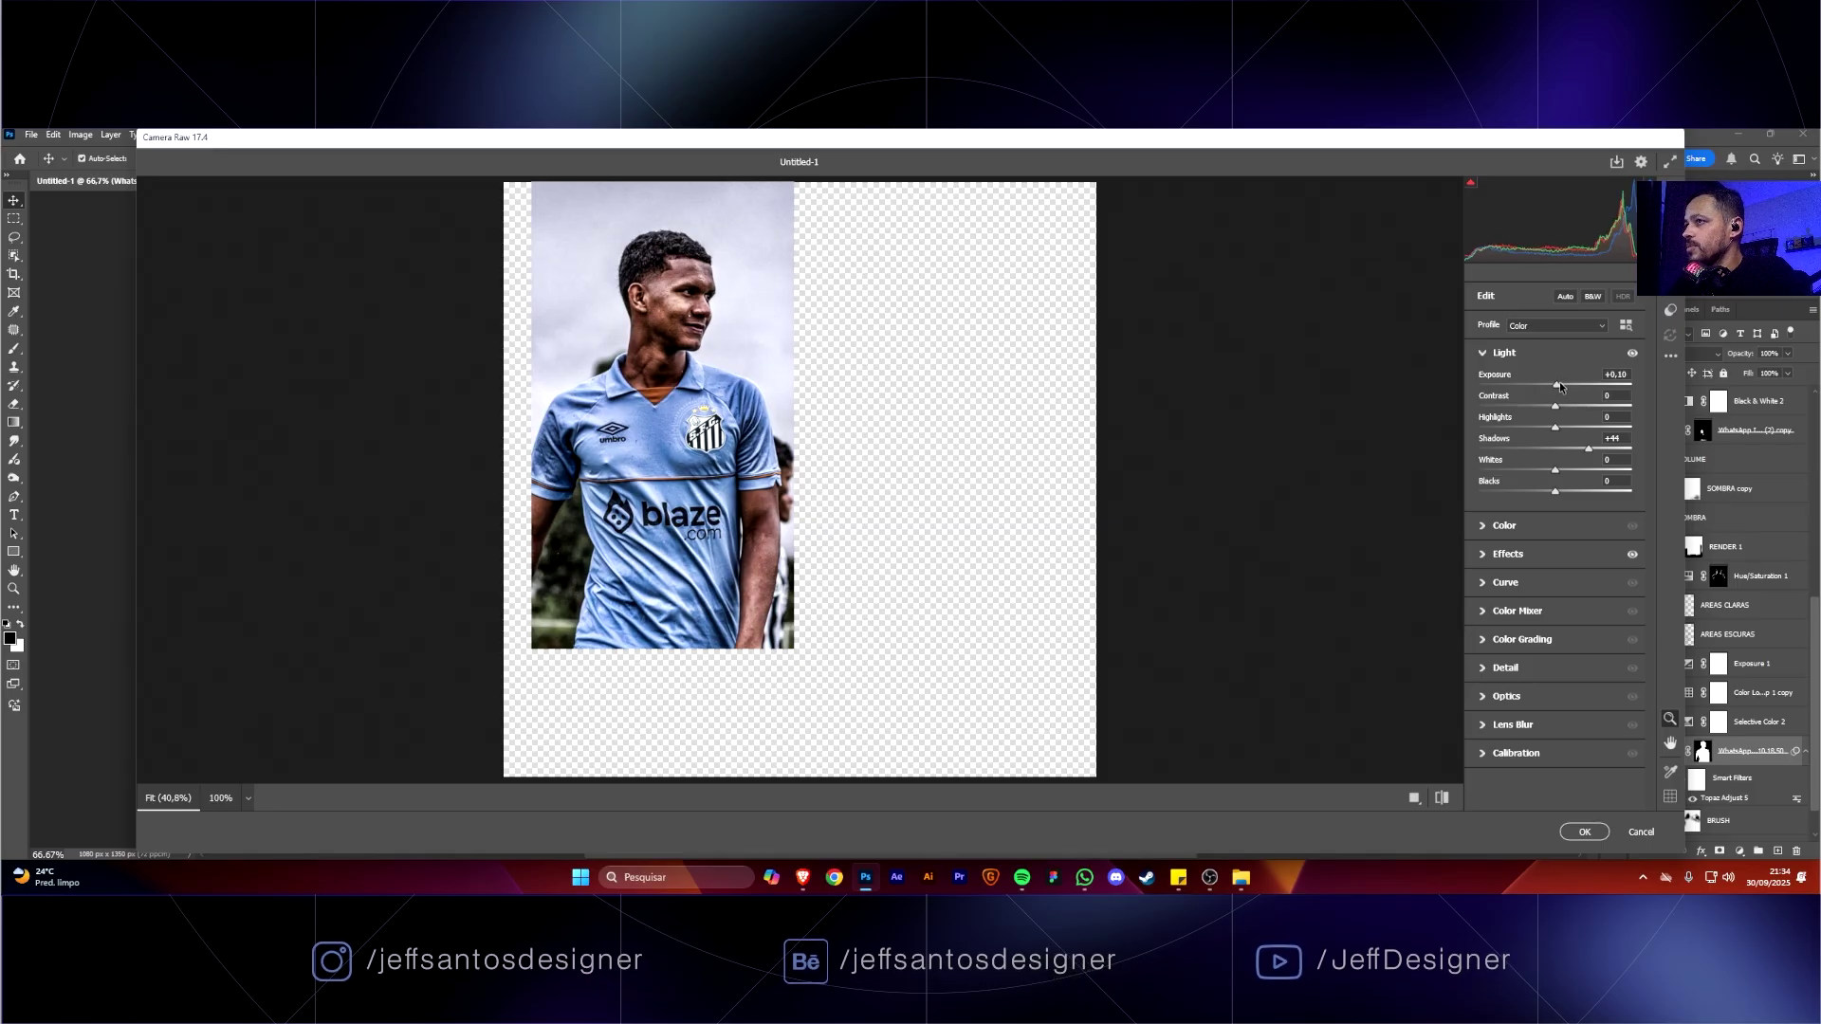
left_click(1504, 354)
Set Sharpening to 29 and Noise Reduction to 26 for the large player photo and apply the Camera Raw Filter.
left_click(1508, 524)
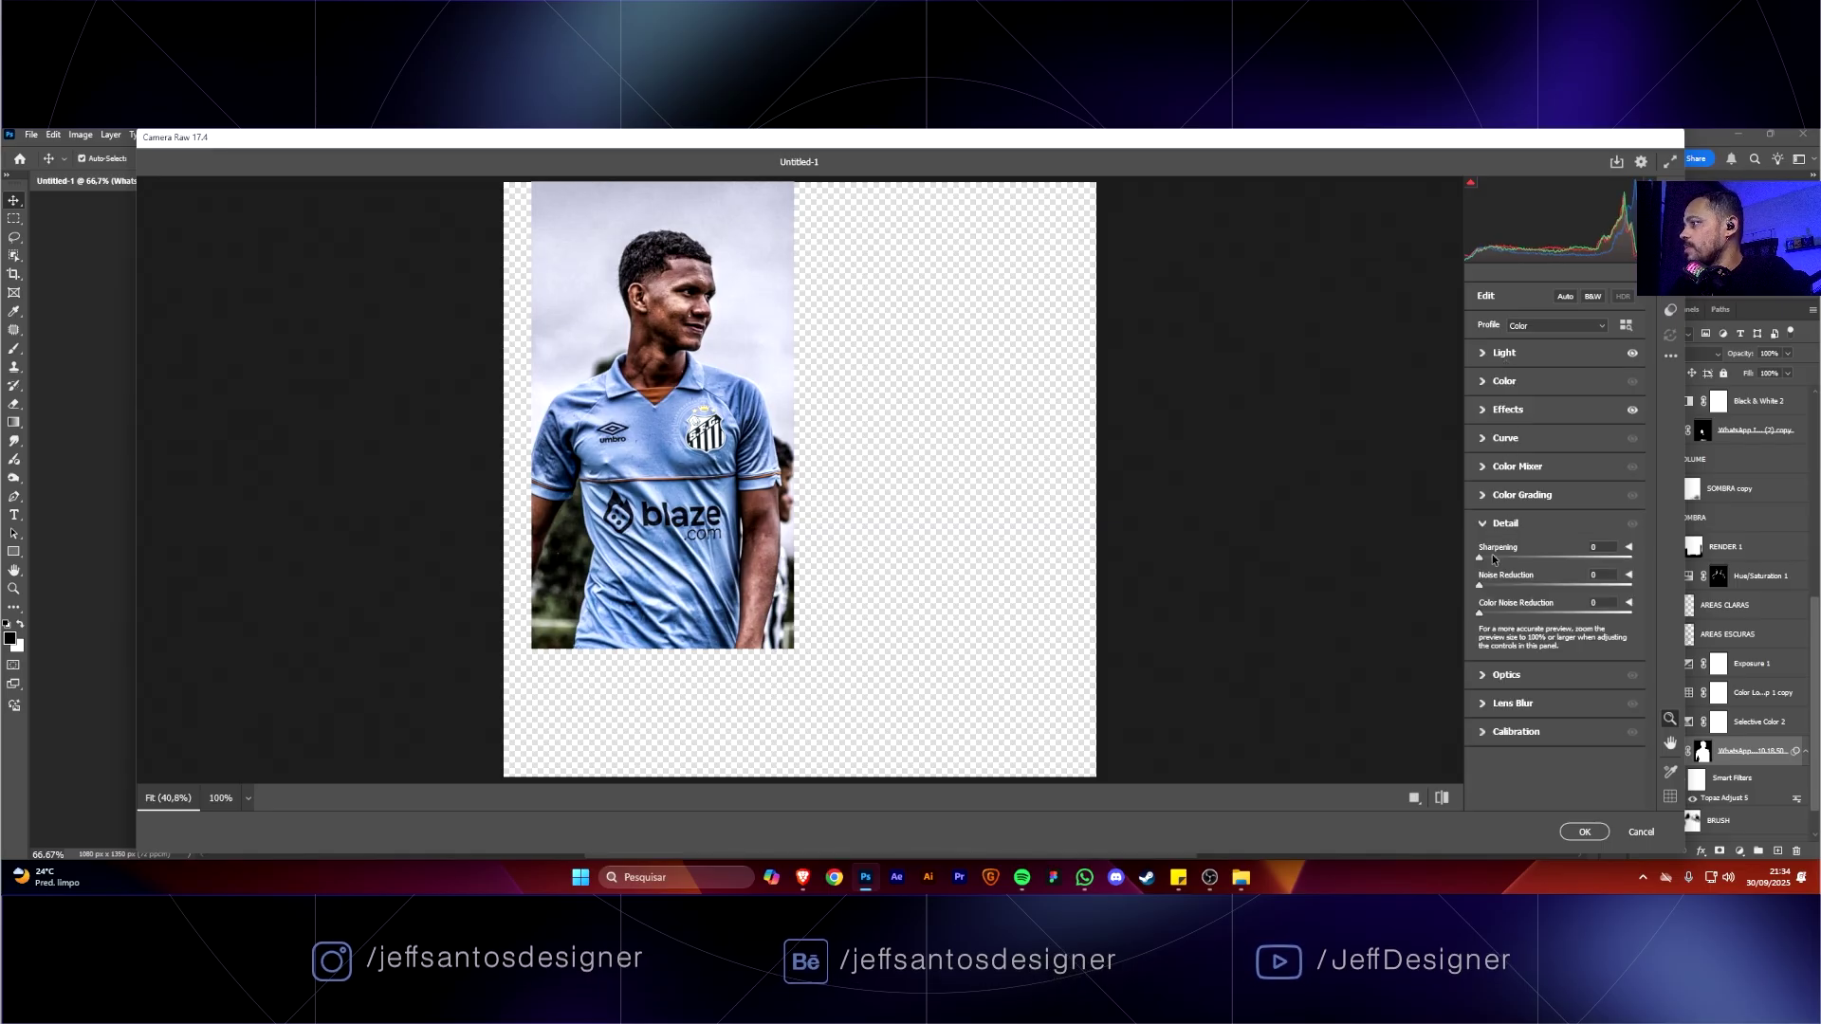
left_click_drag(1493, 559, 1518, 589)
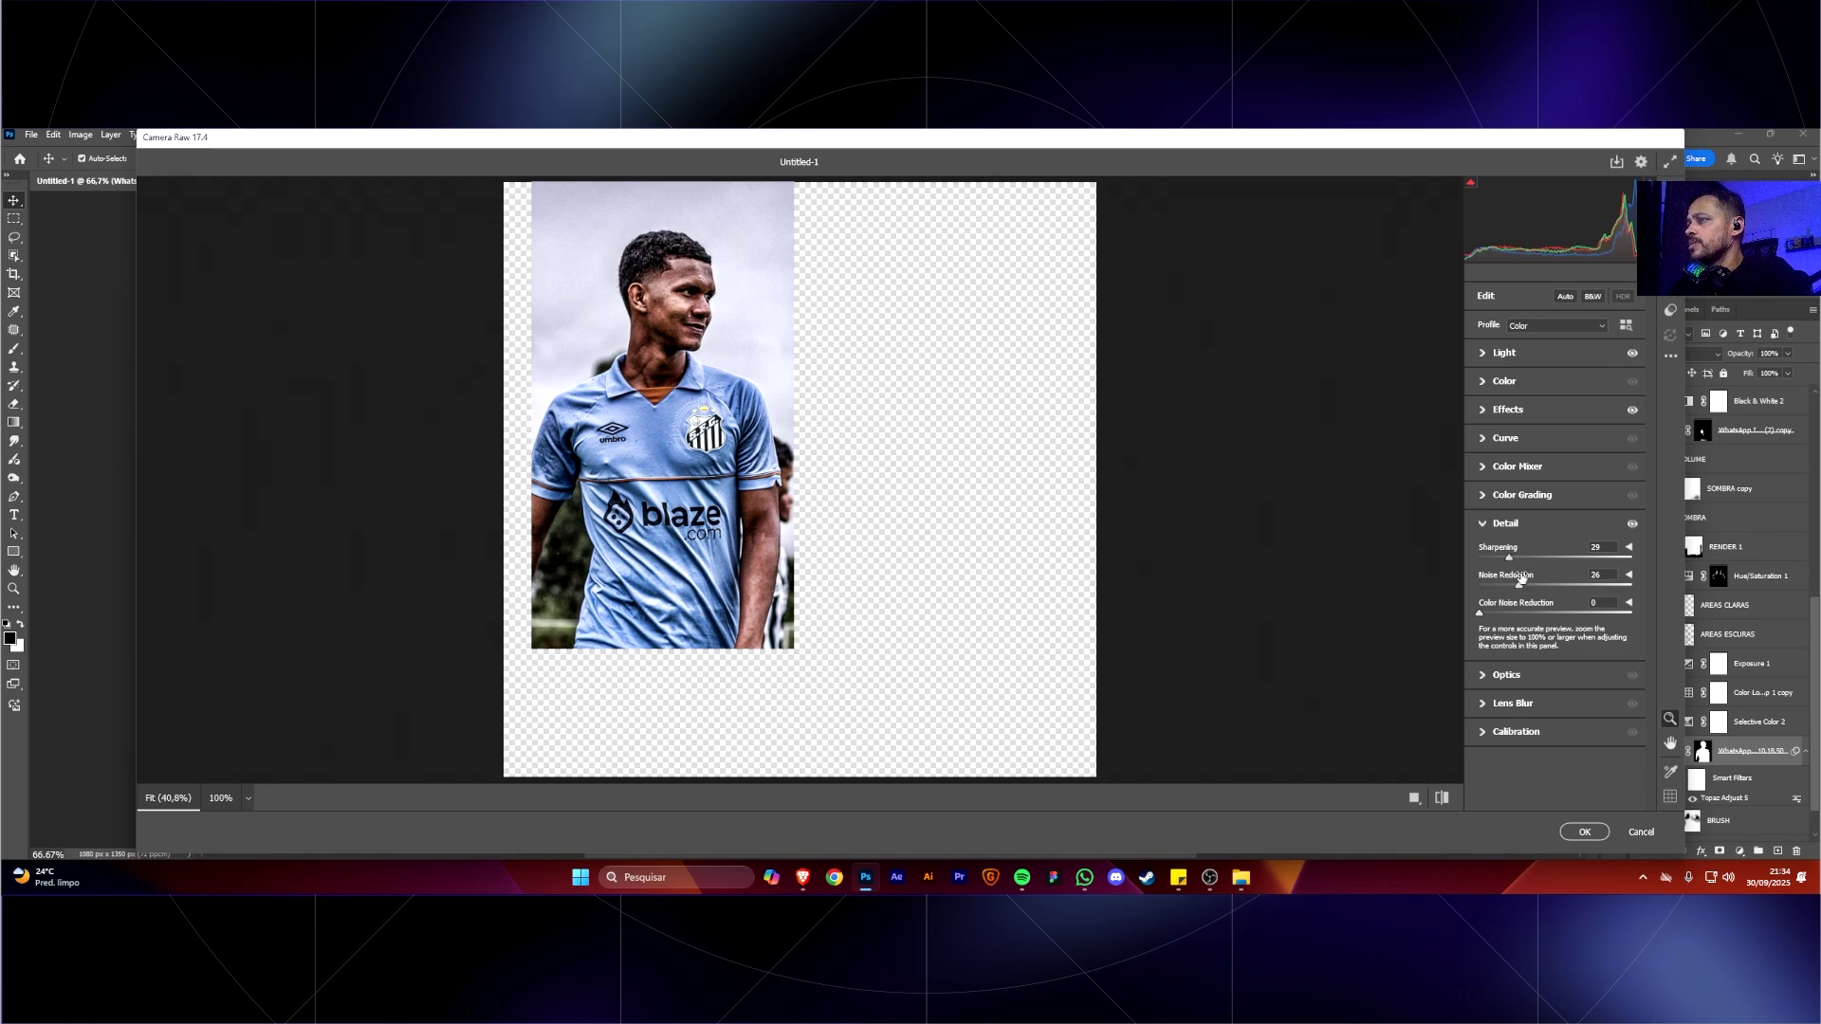
left_click(1583, 831)
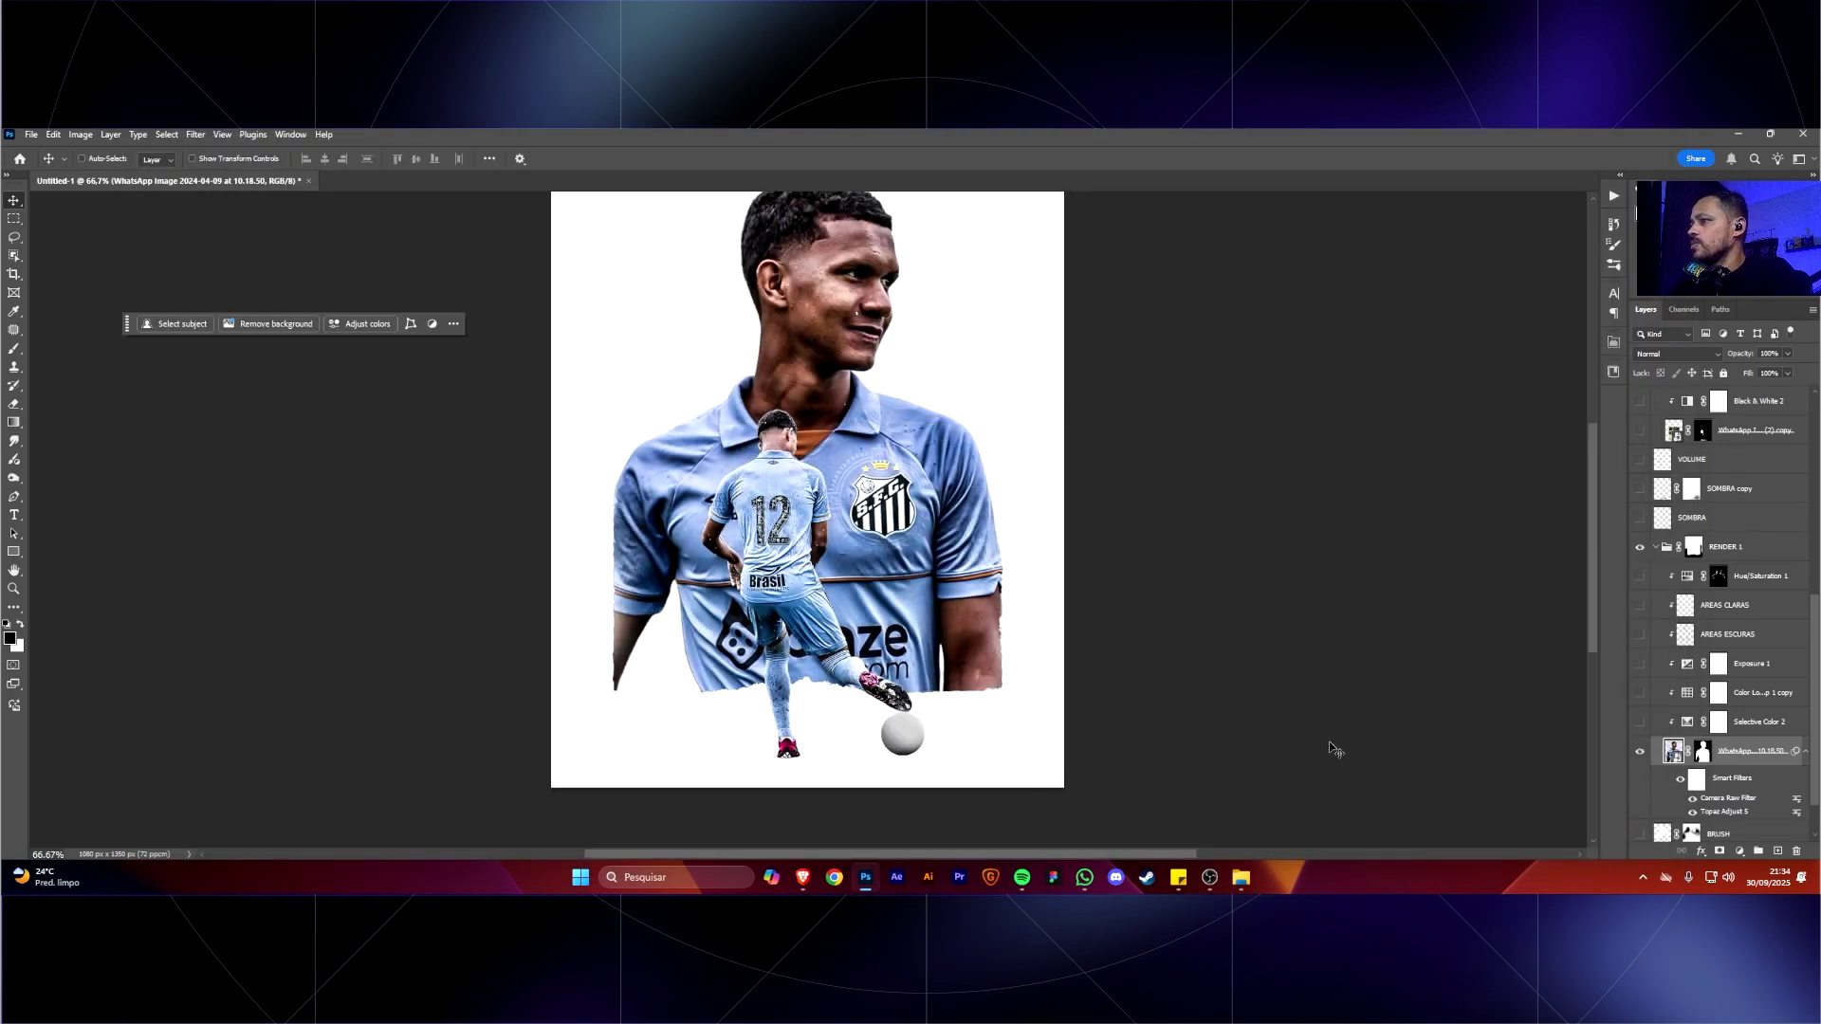
Create a Soft Light layer named AREAS ESCUARS, clipped to the small player photo in RENDER 2.
key("ctrl+0")
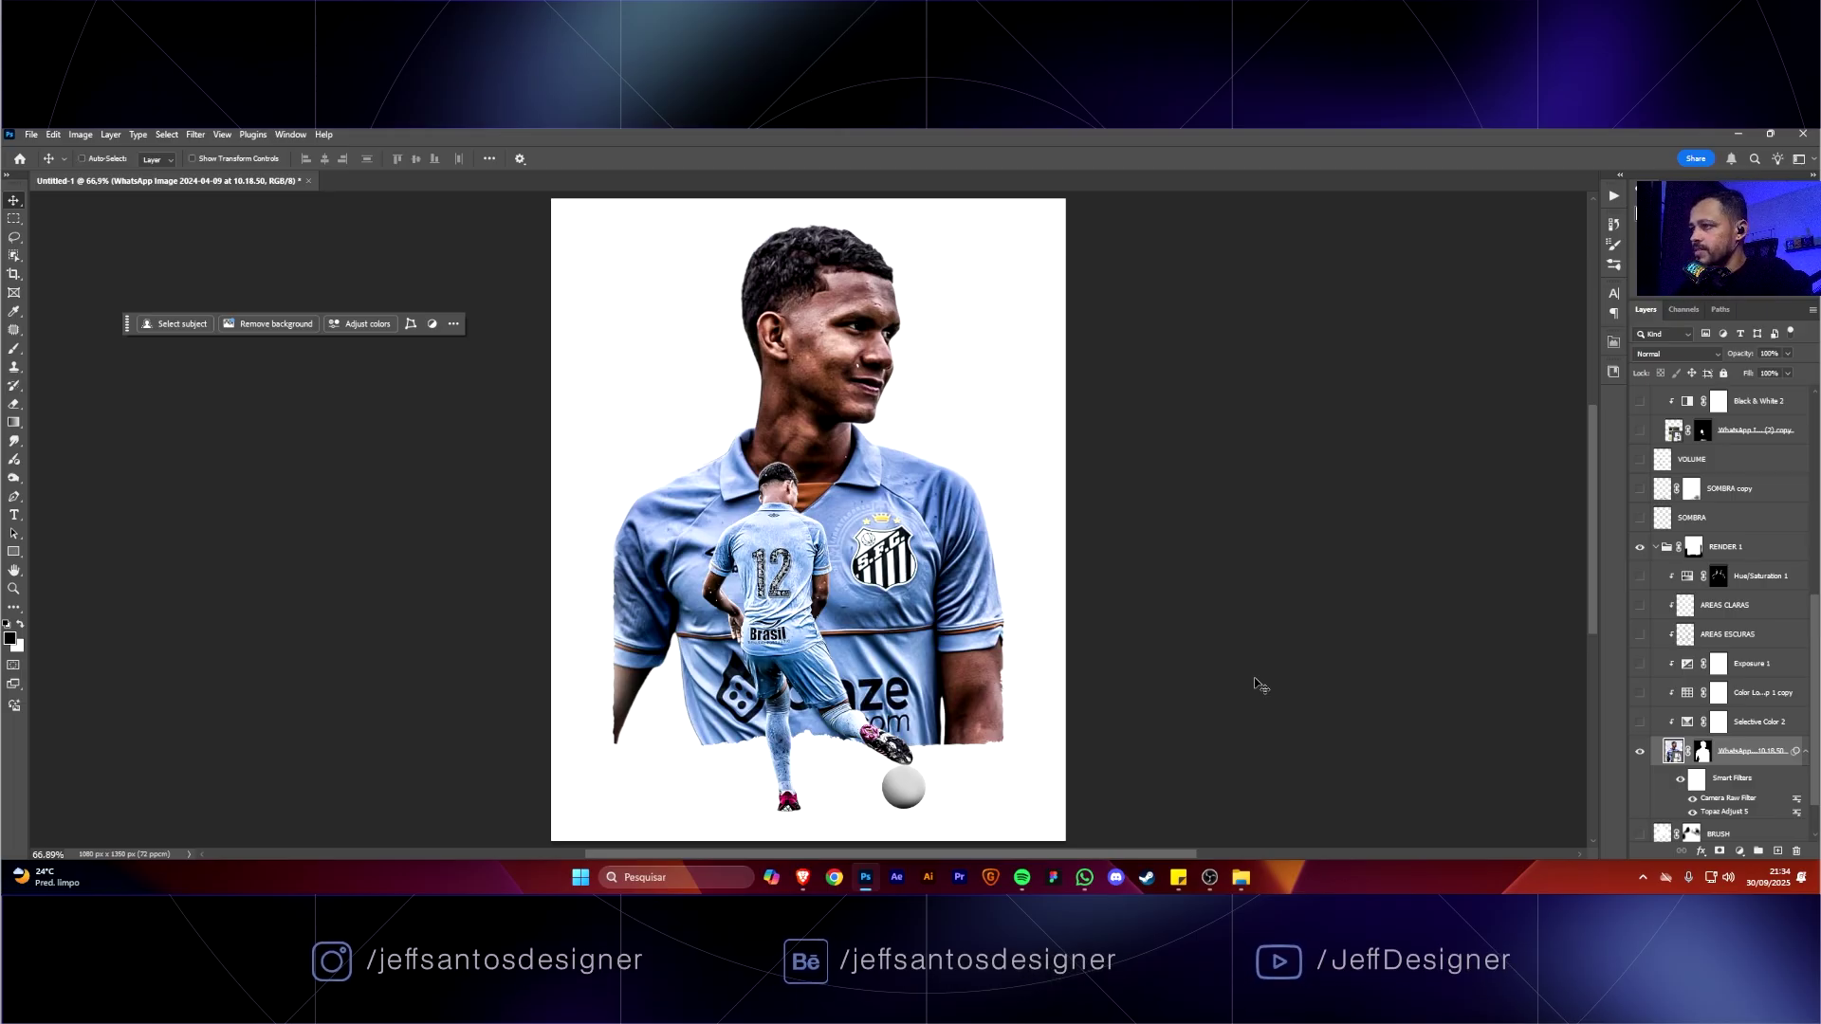
left_click(764, 522, "ctrl")
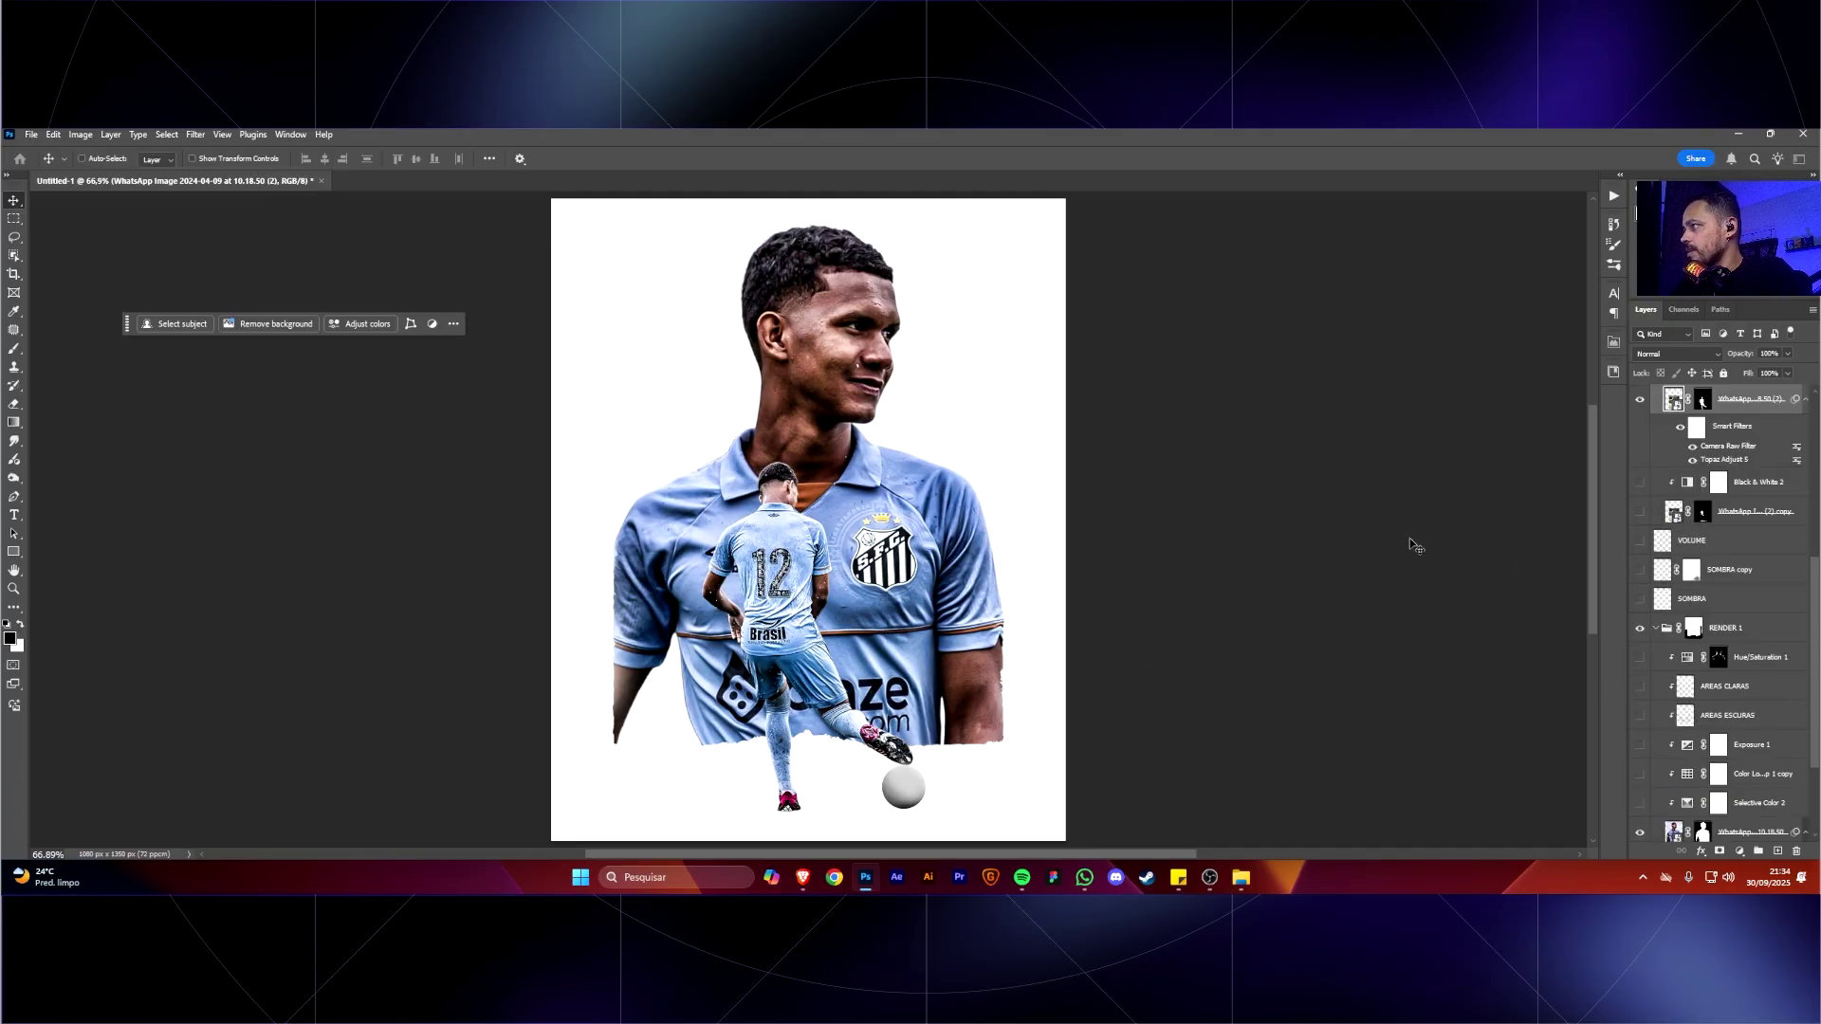
scroll(1643, 548, "up", 2)
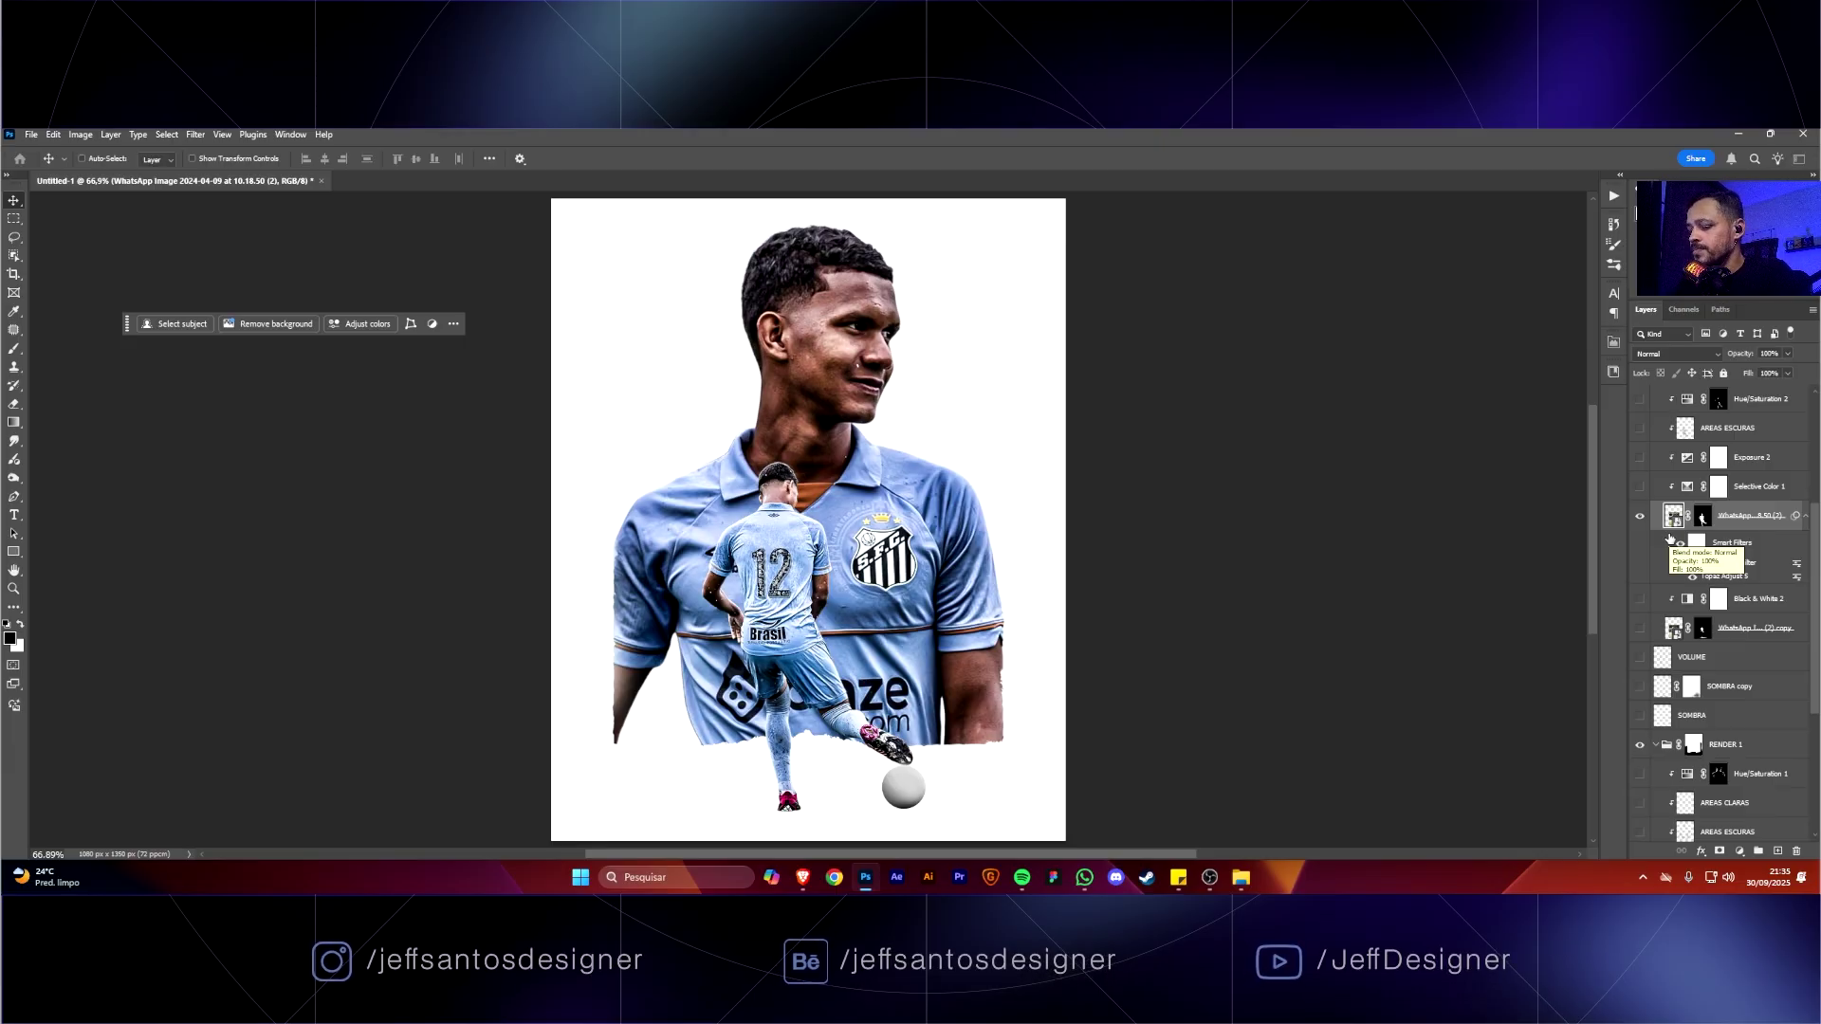
key("ctrl+shift+n")
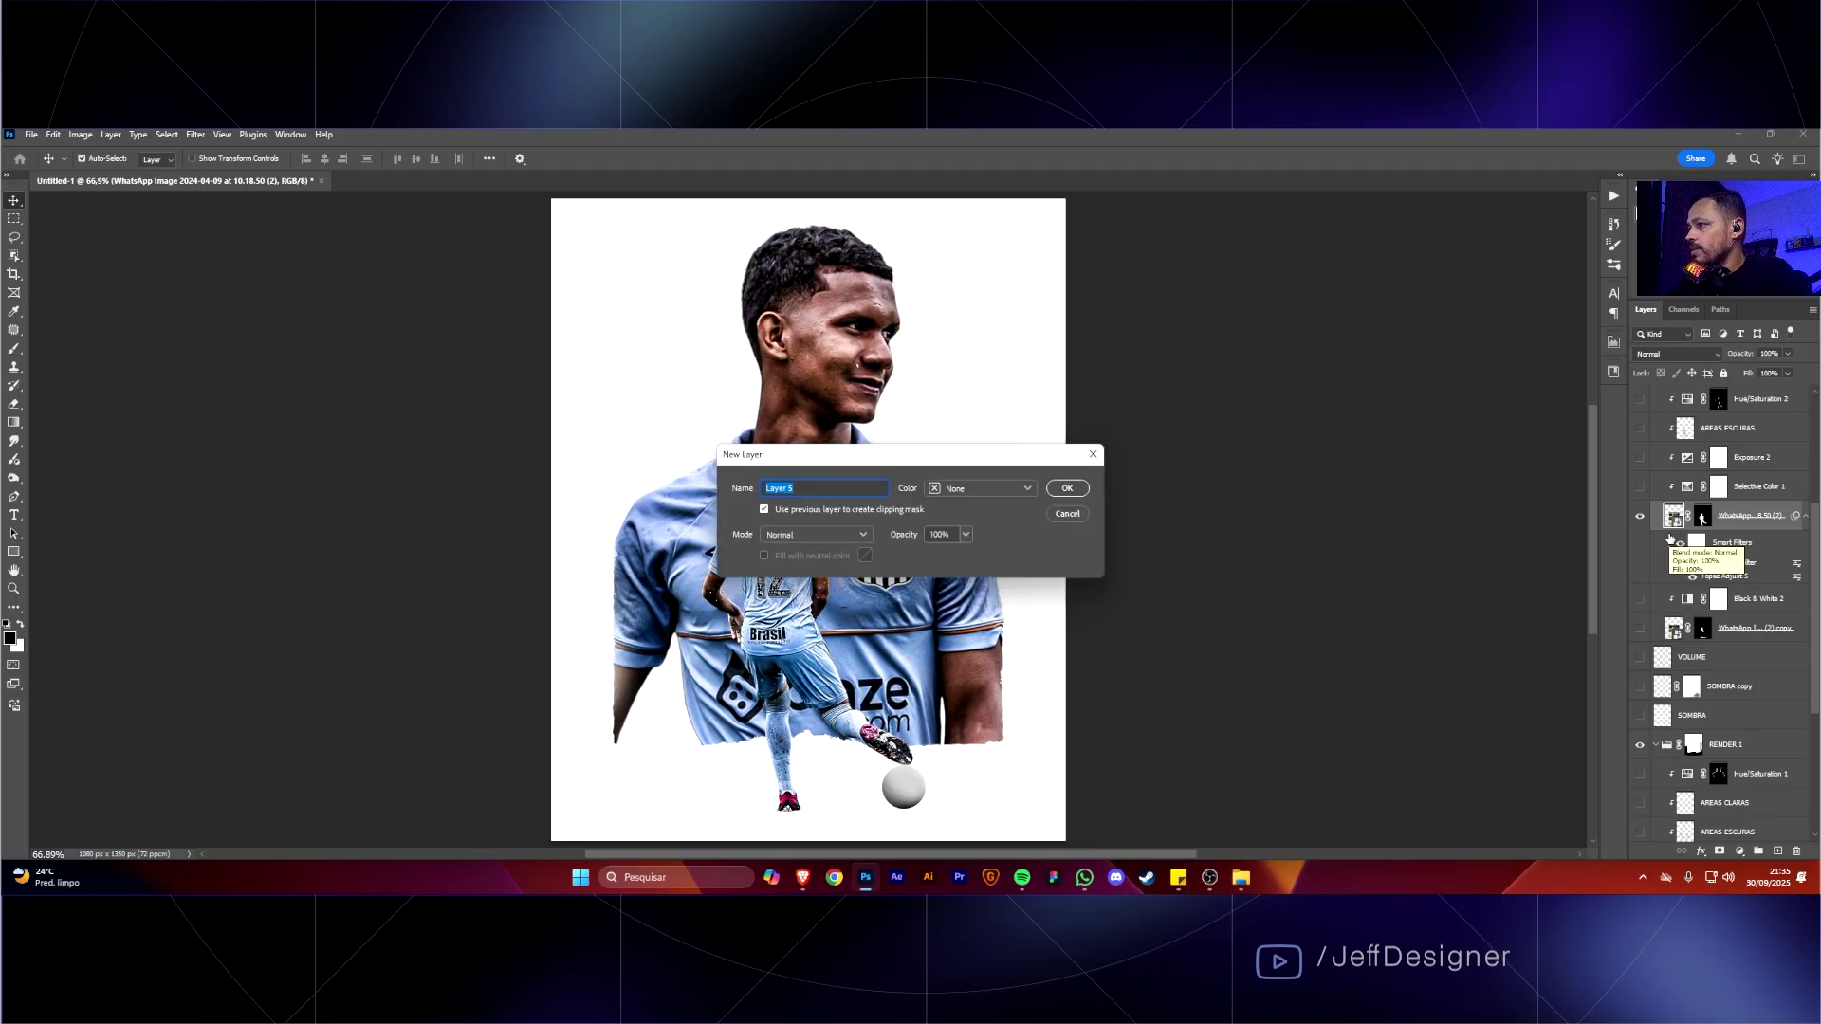
type("AREAS ESCUARS")
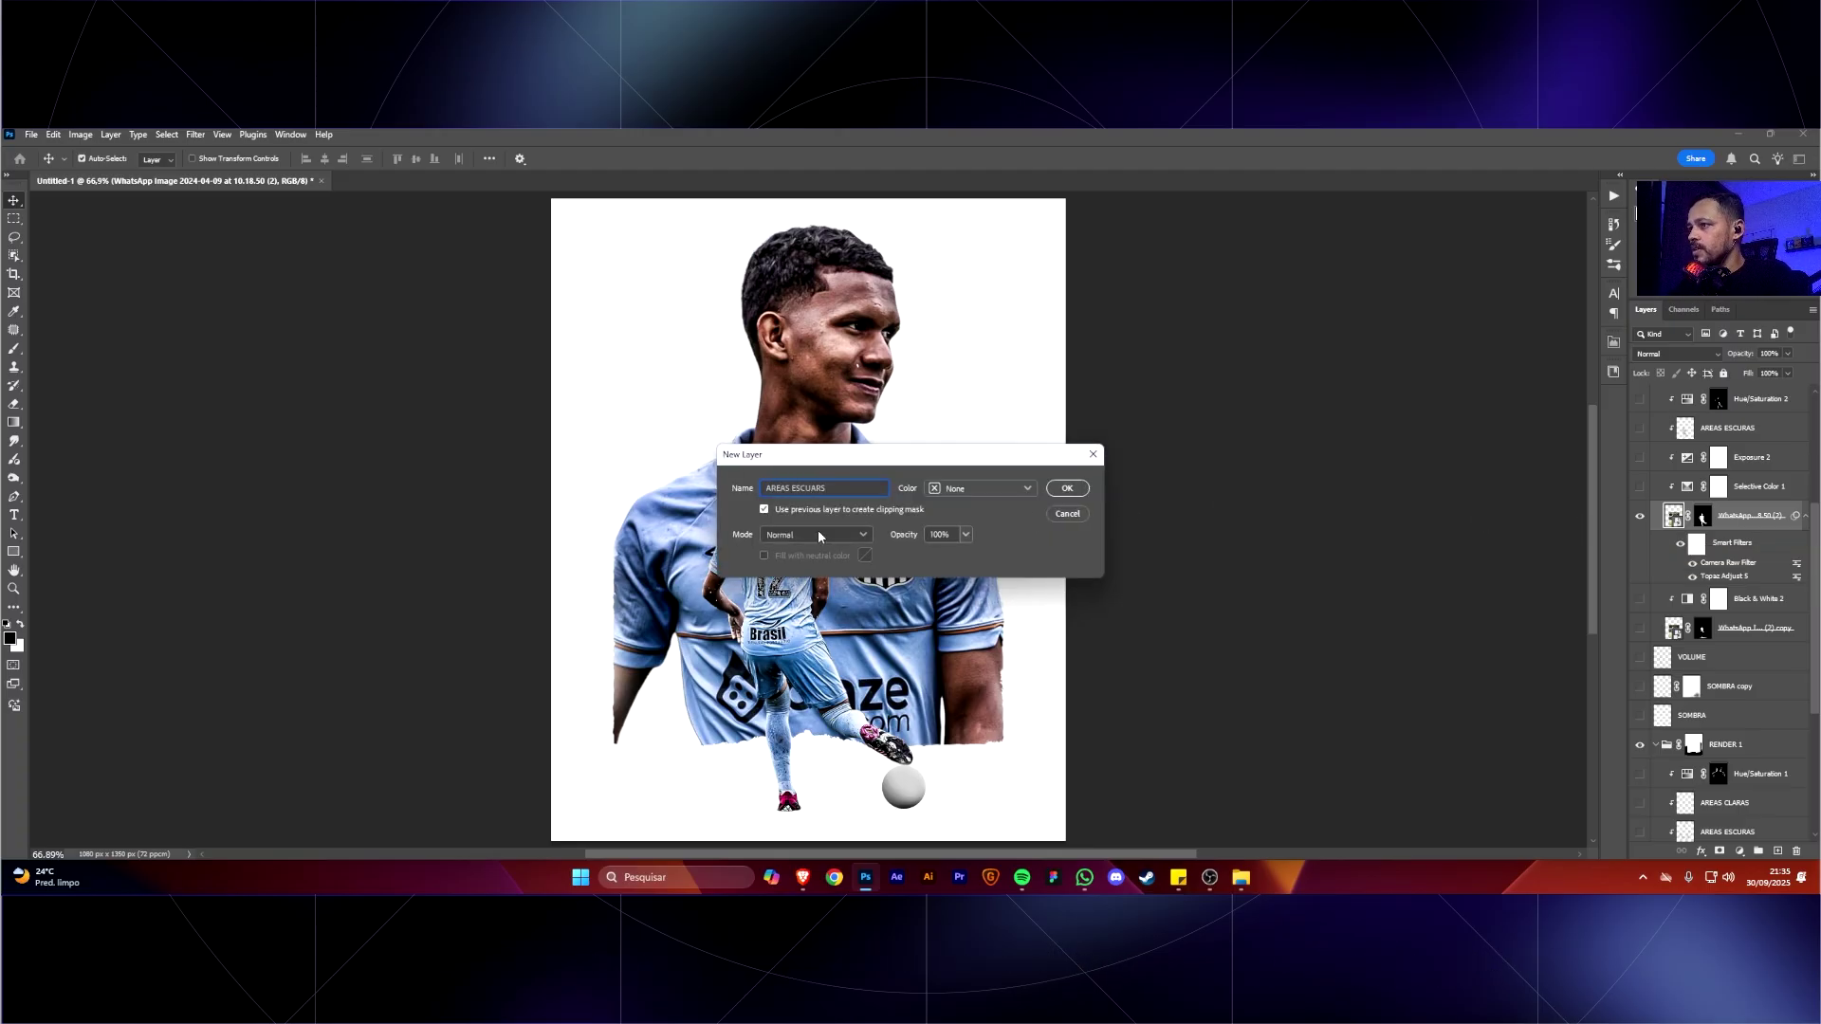
left_click(817, 535)
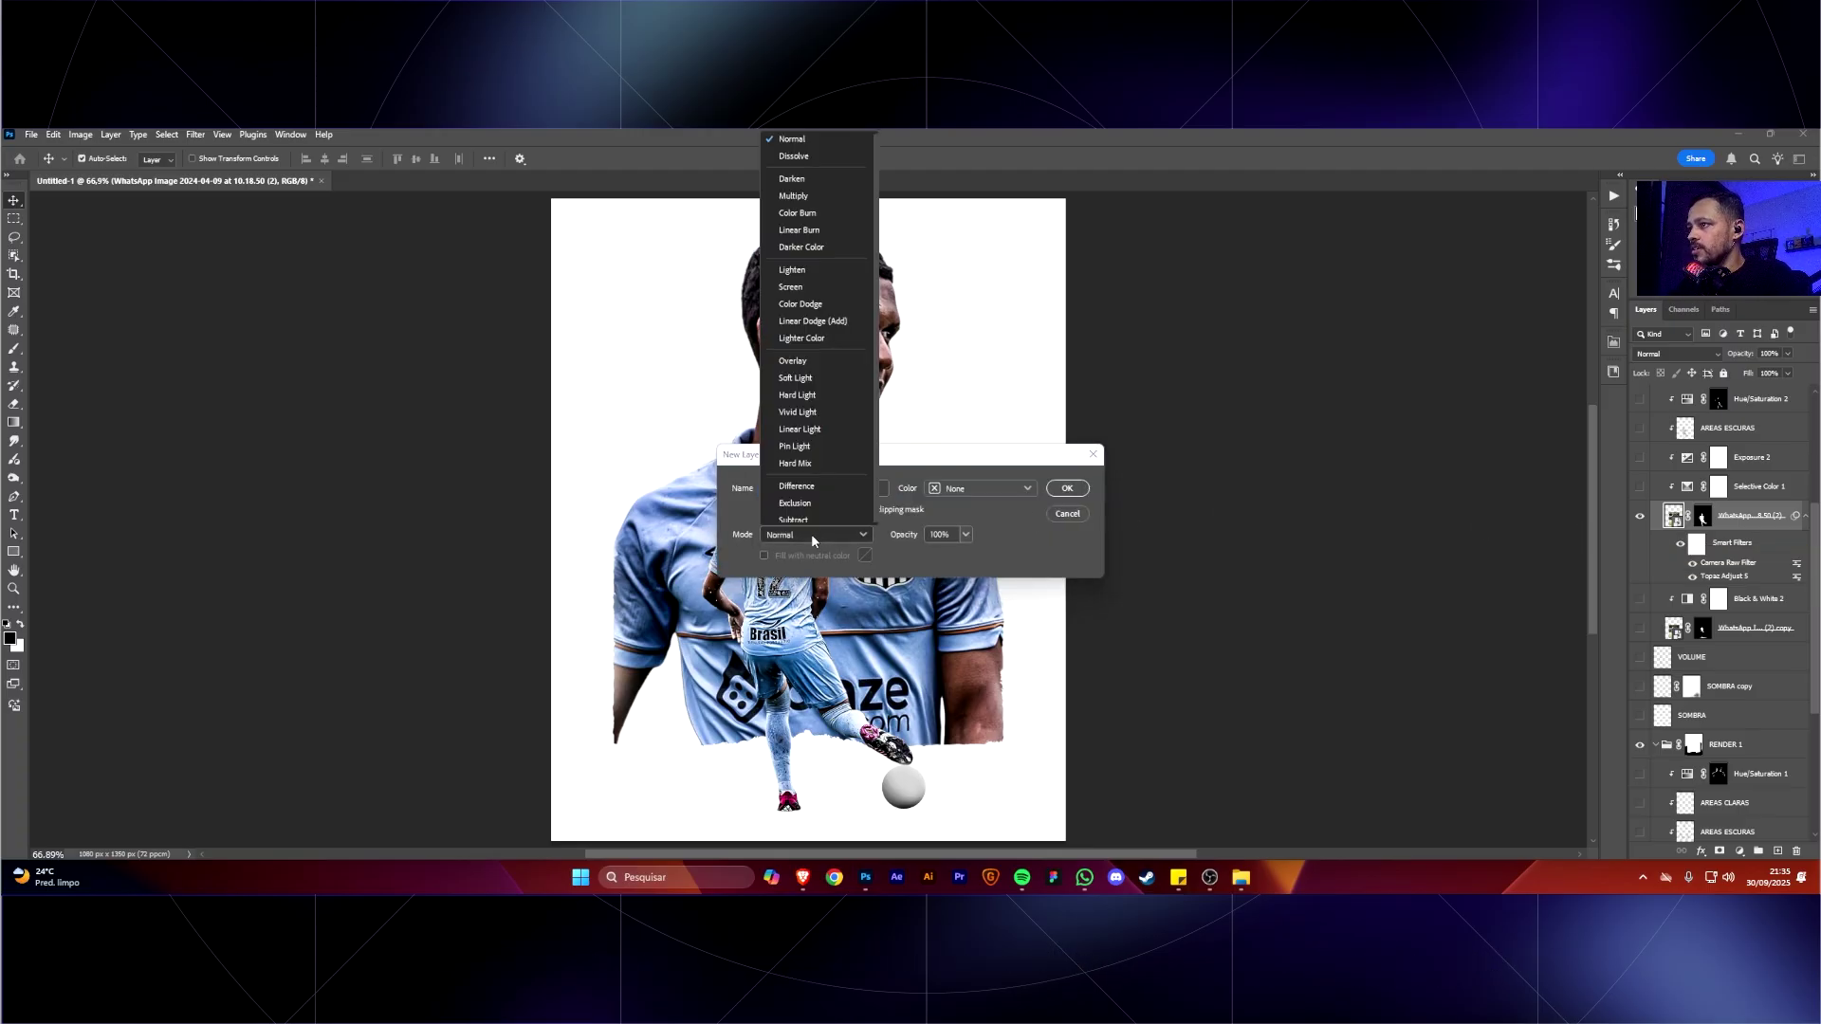
left_click(827, 378)
left_click(1067, 488)
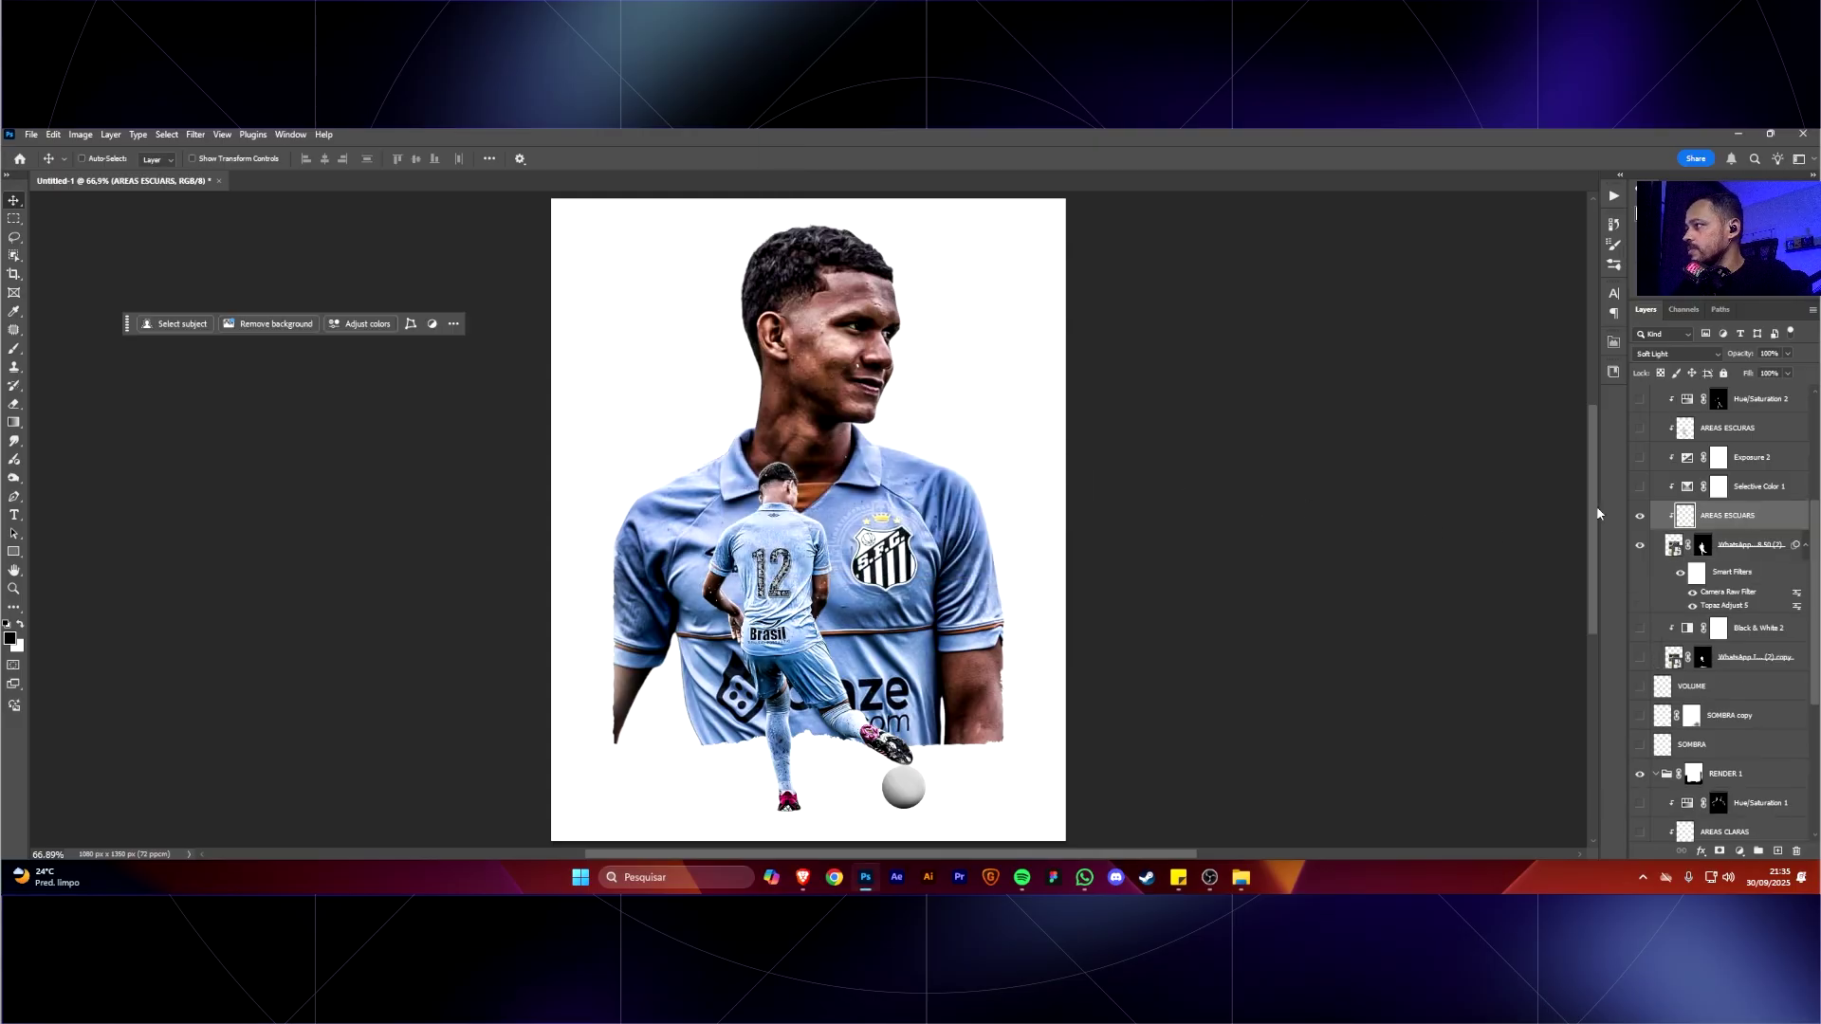
Delete the old Selective Color 1, Exposure 2 and AREAS ESCURAS layers above the new layer in RENDER 2.
scroll(1745, 531, "up", 2)
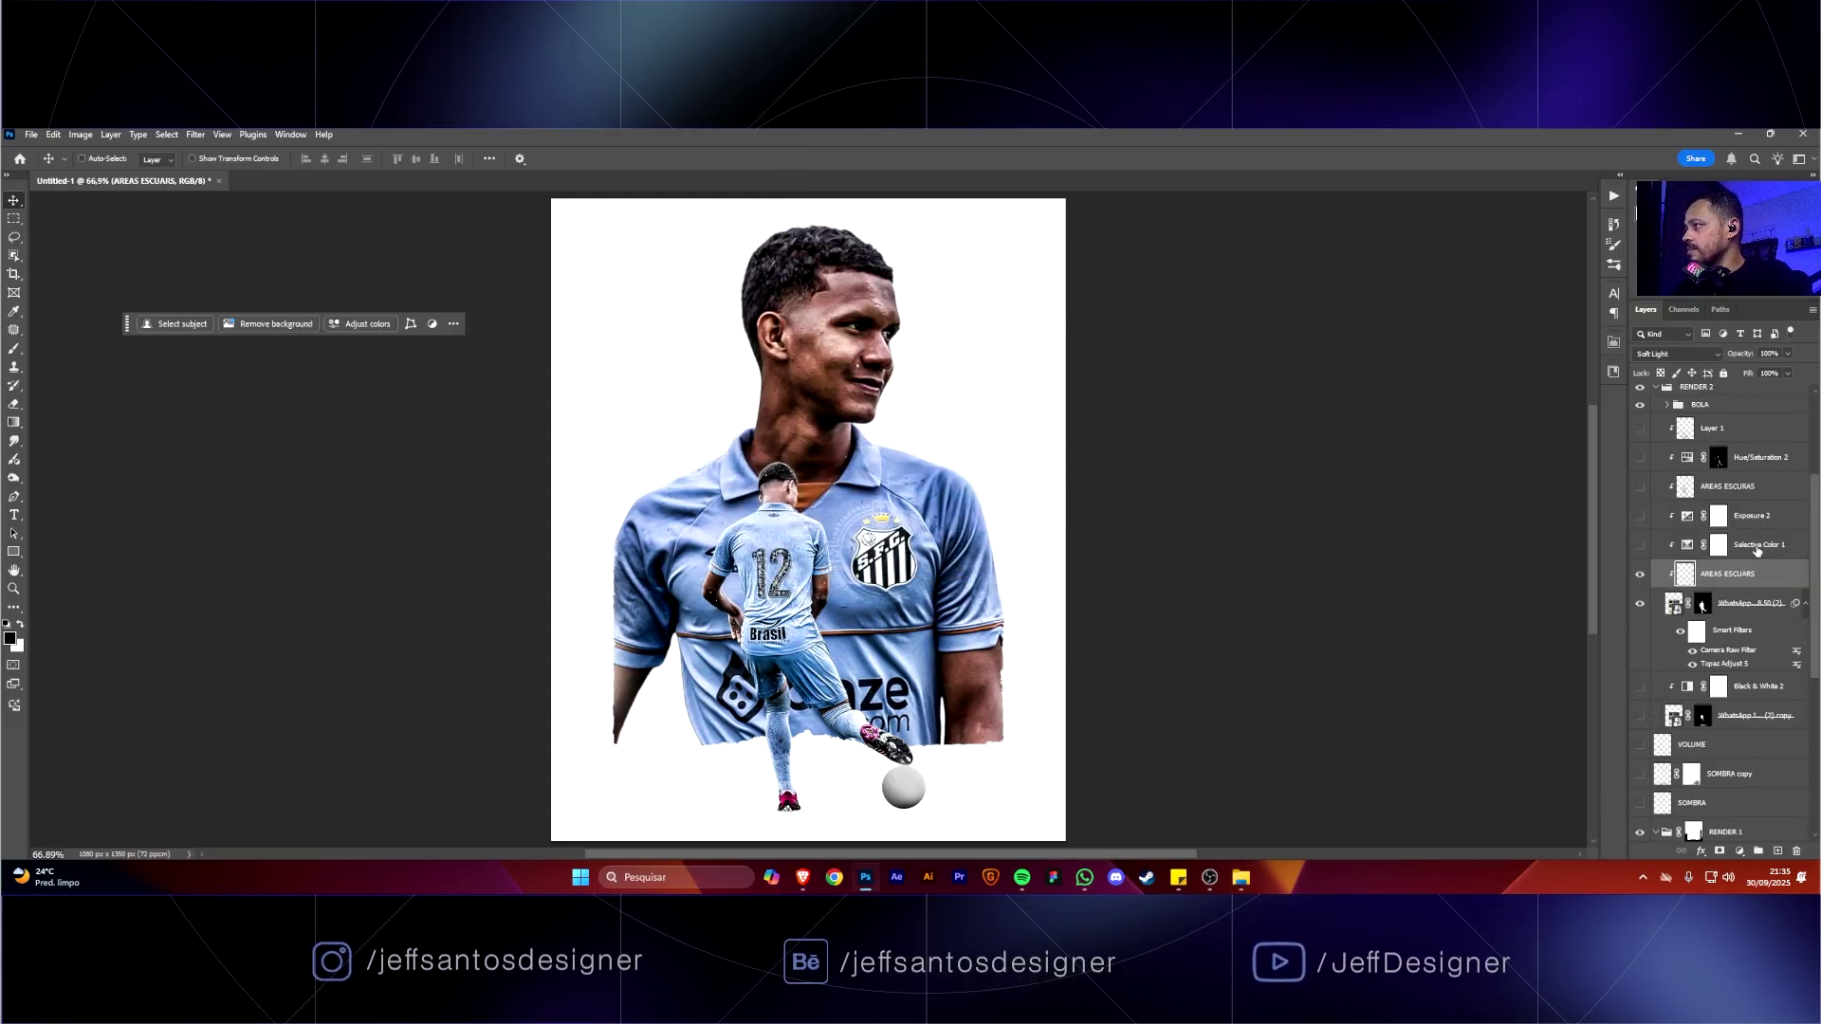
left_click(1759, 537)
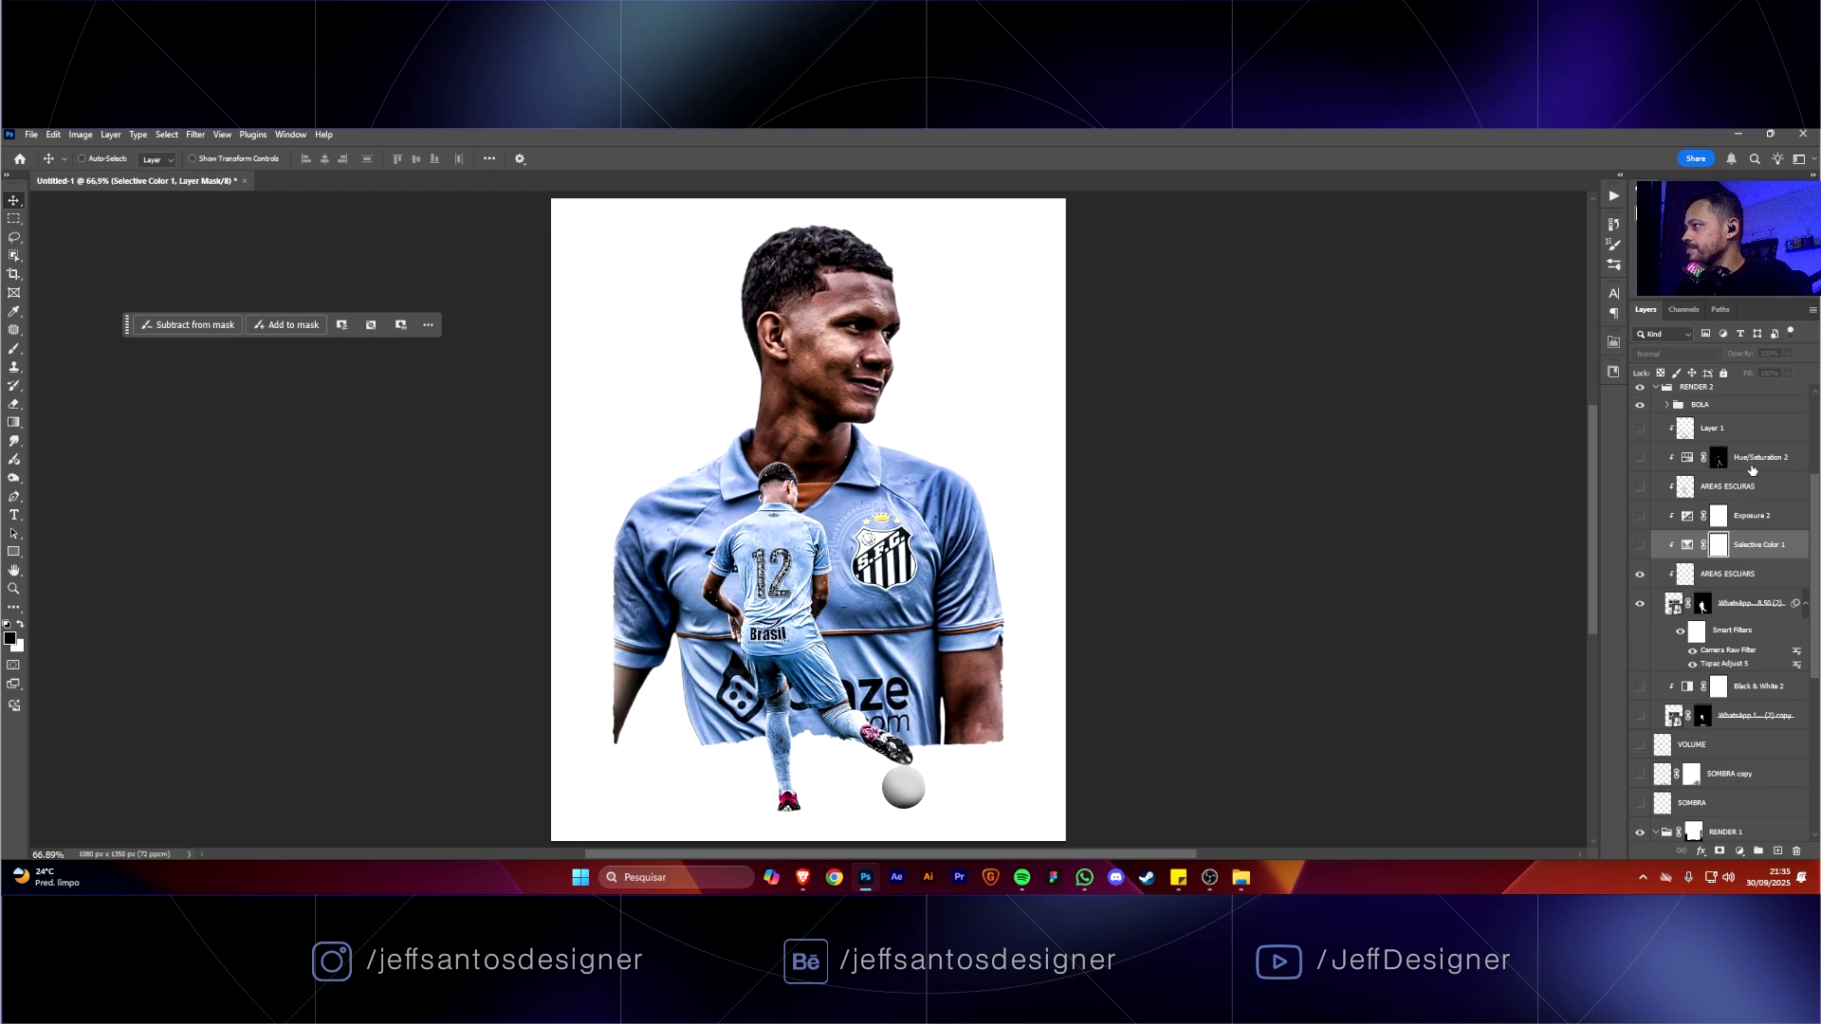
left_click(1750, 487, "shift")
key("ctrl+e")
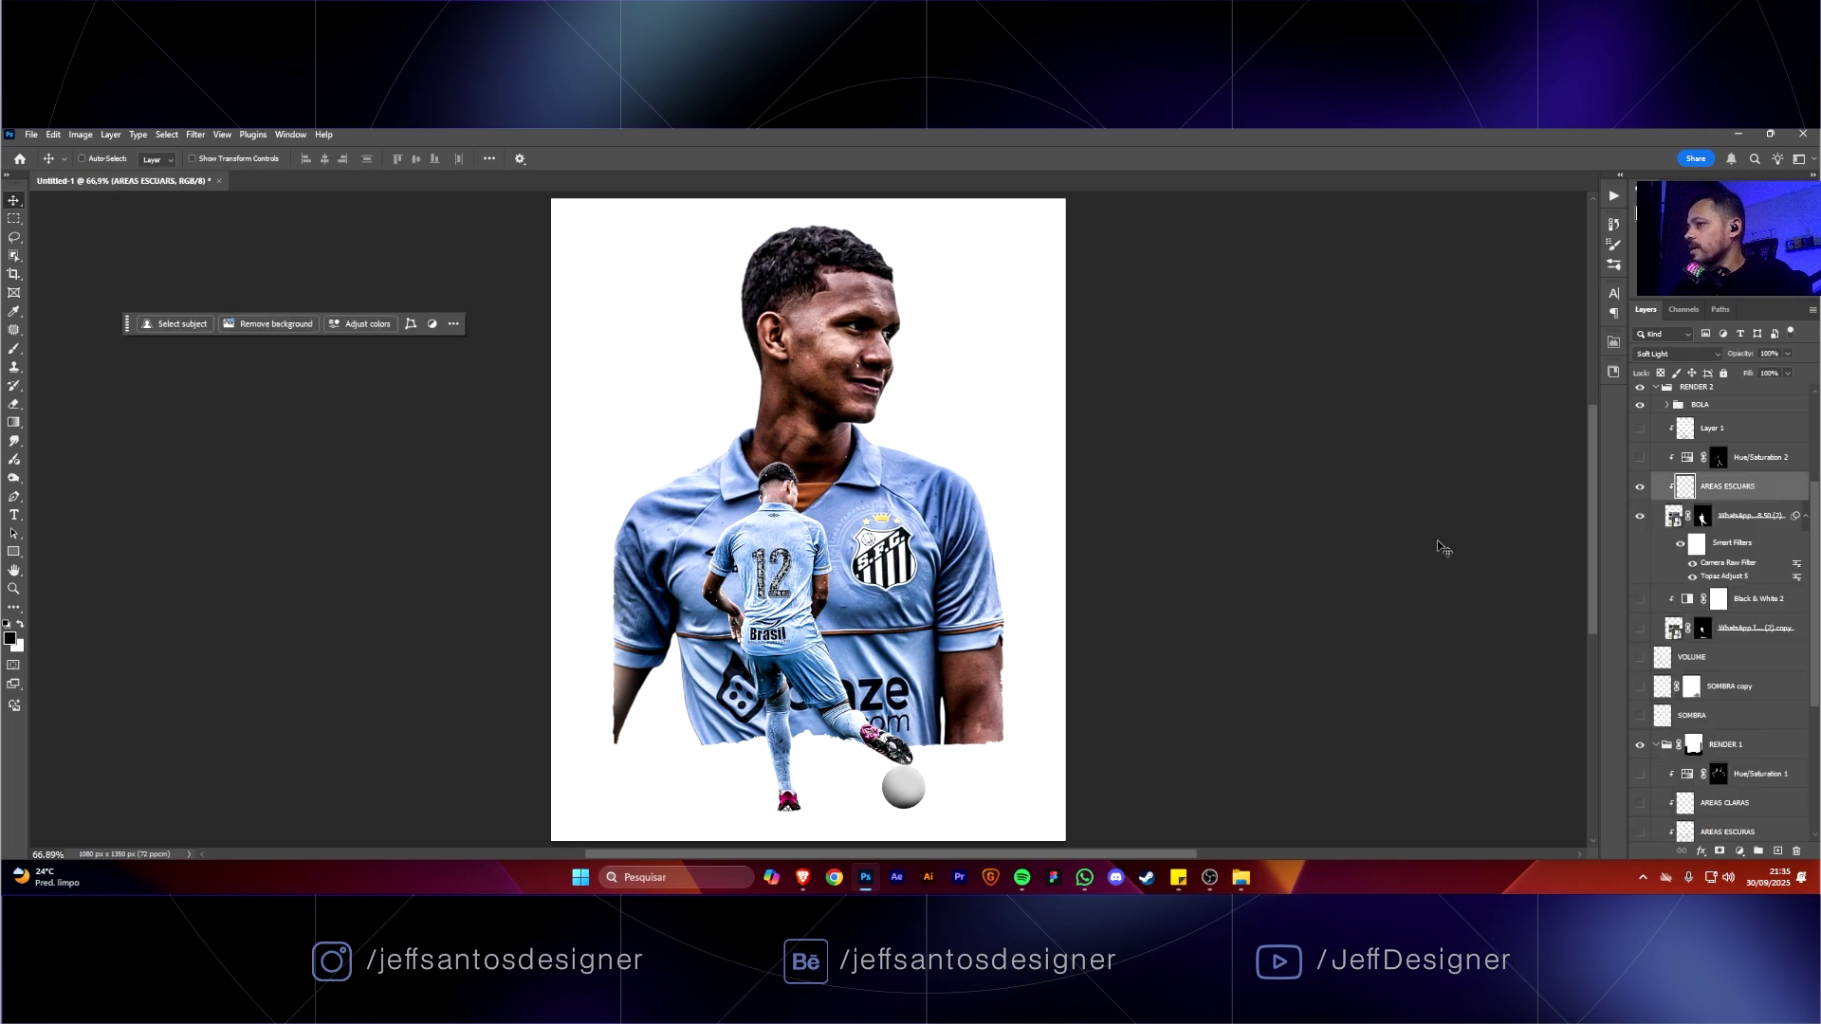
Set up the Brush tool with 24% opacity and 12% flow for shading on the AREAS ESCUARS layer.
key("b")
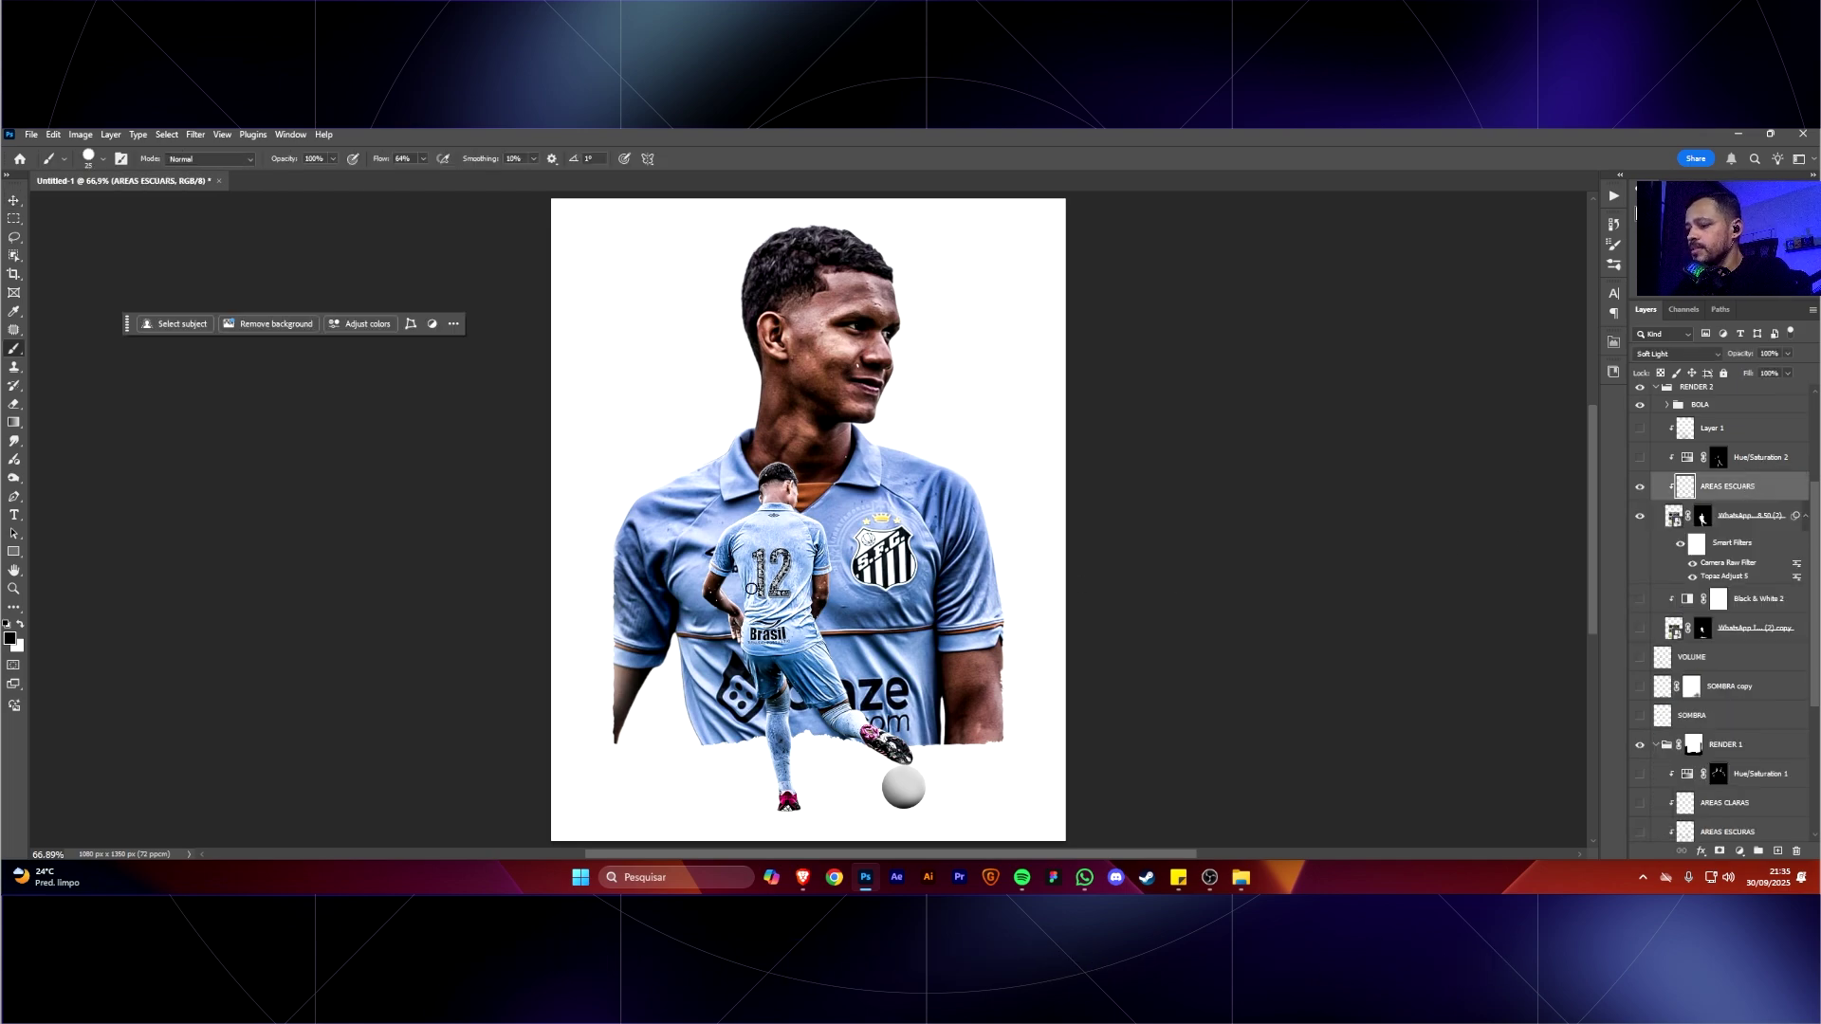
left_click(332, 158)
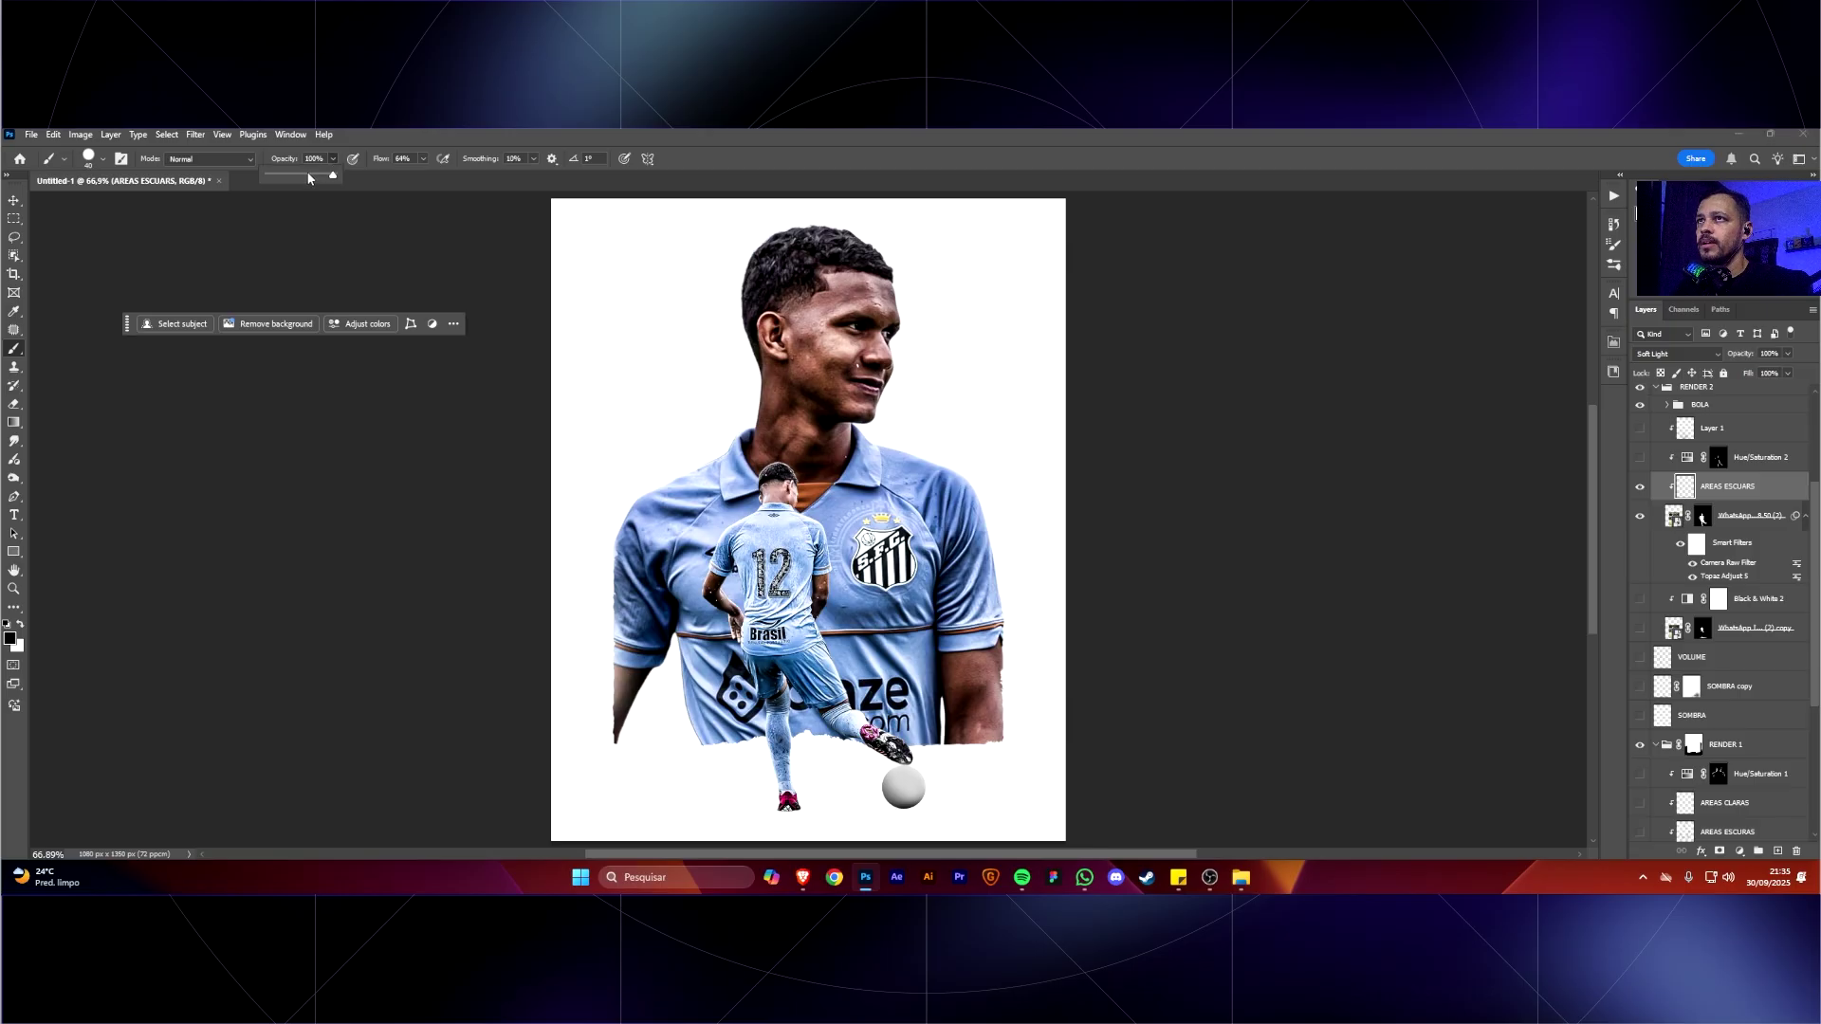
left_click_drag(287, 176, 283, 178)
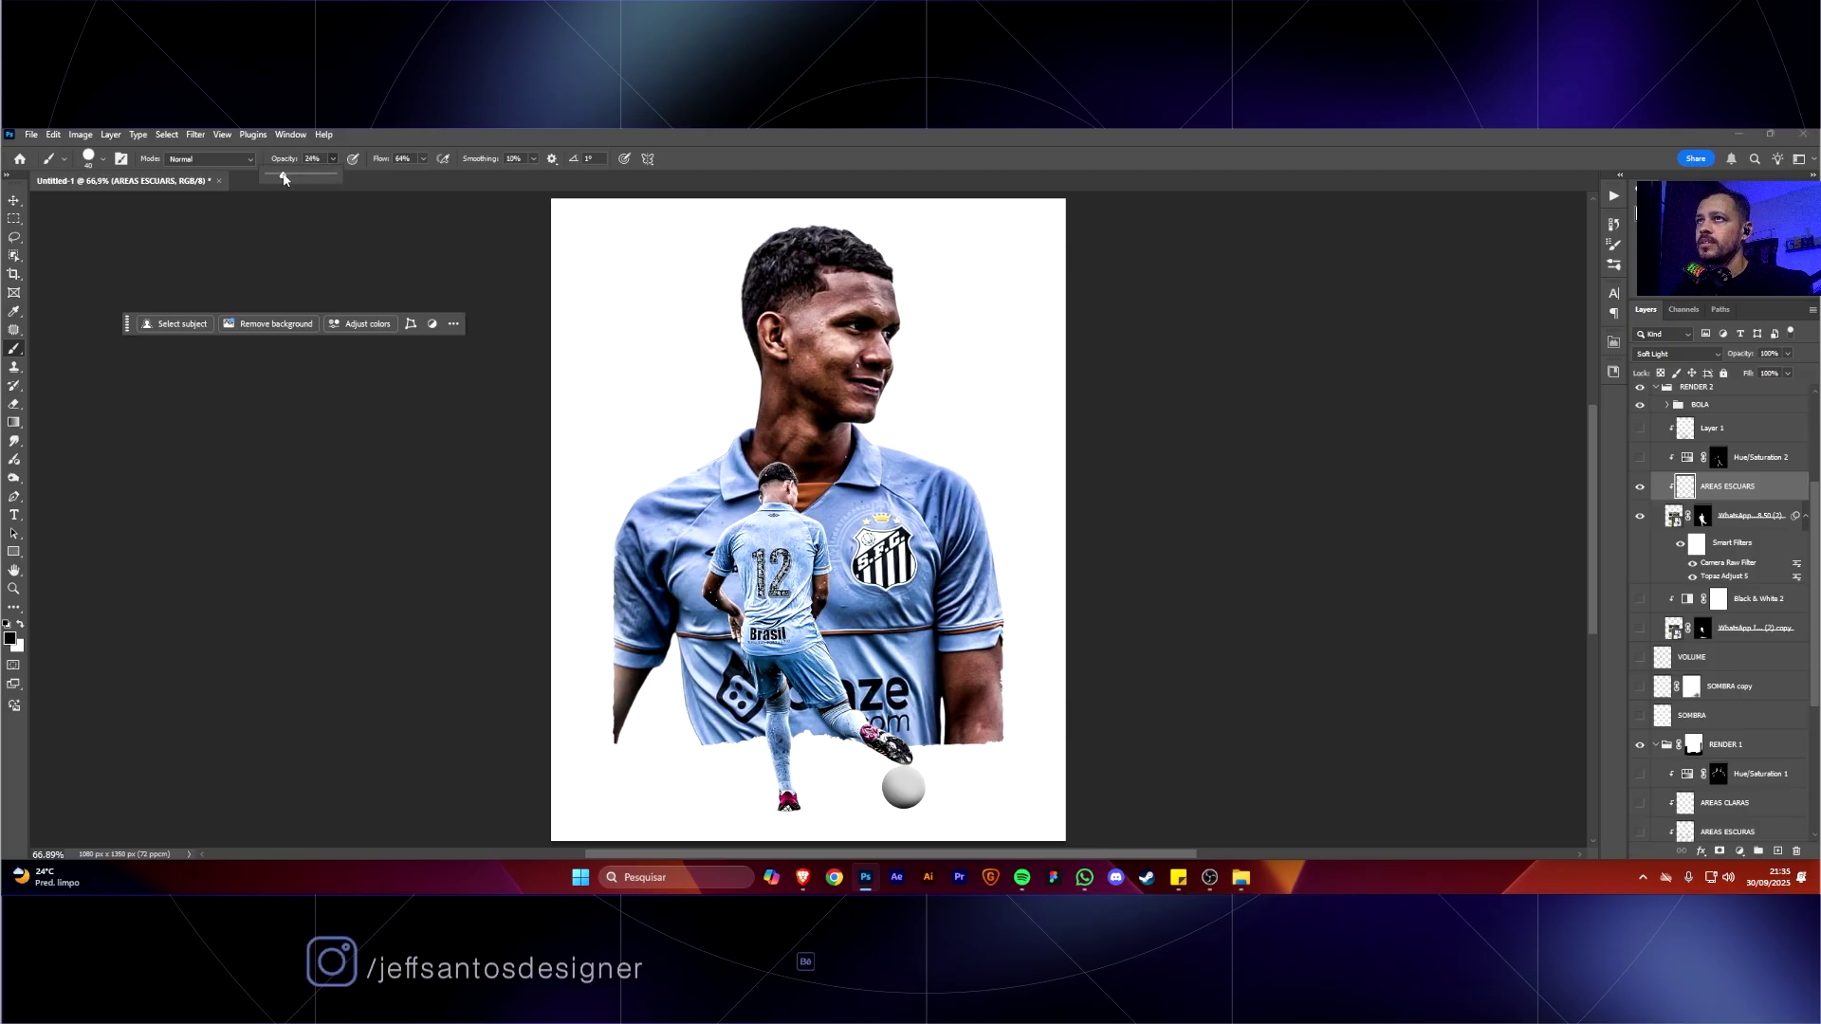
left_click(423, 158)
left_click_drag(428, 177, 389, 179)
left_click(773, 567)
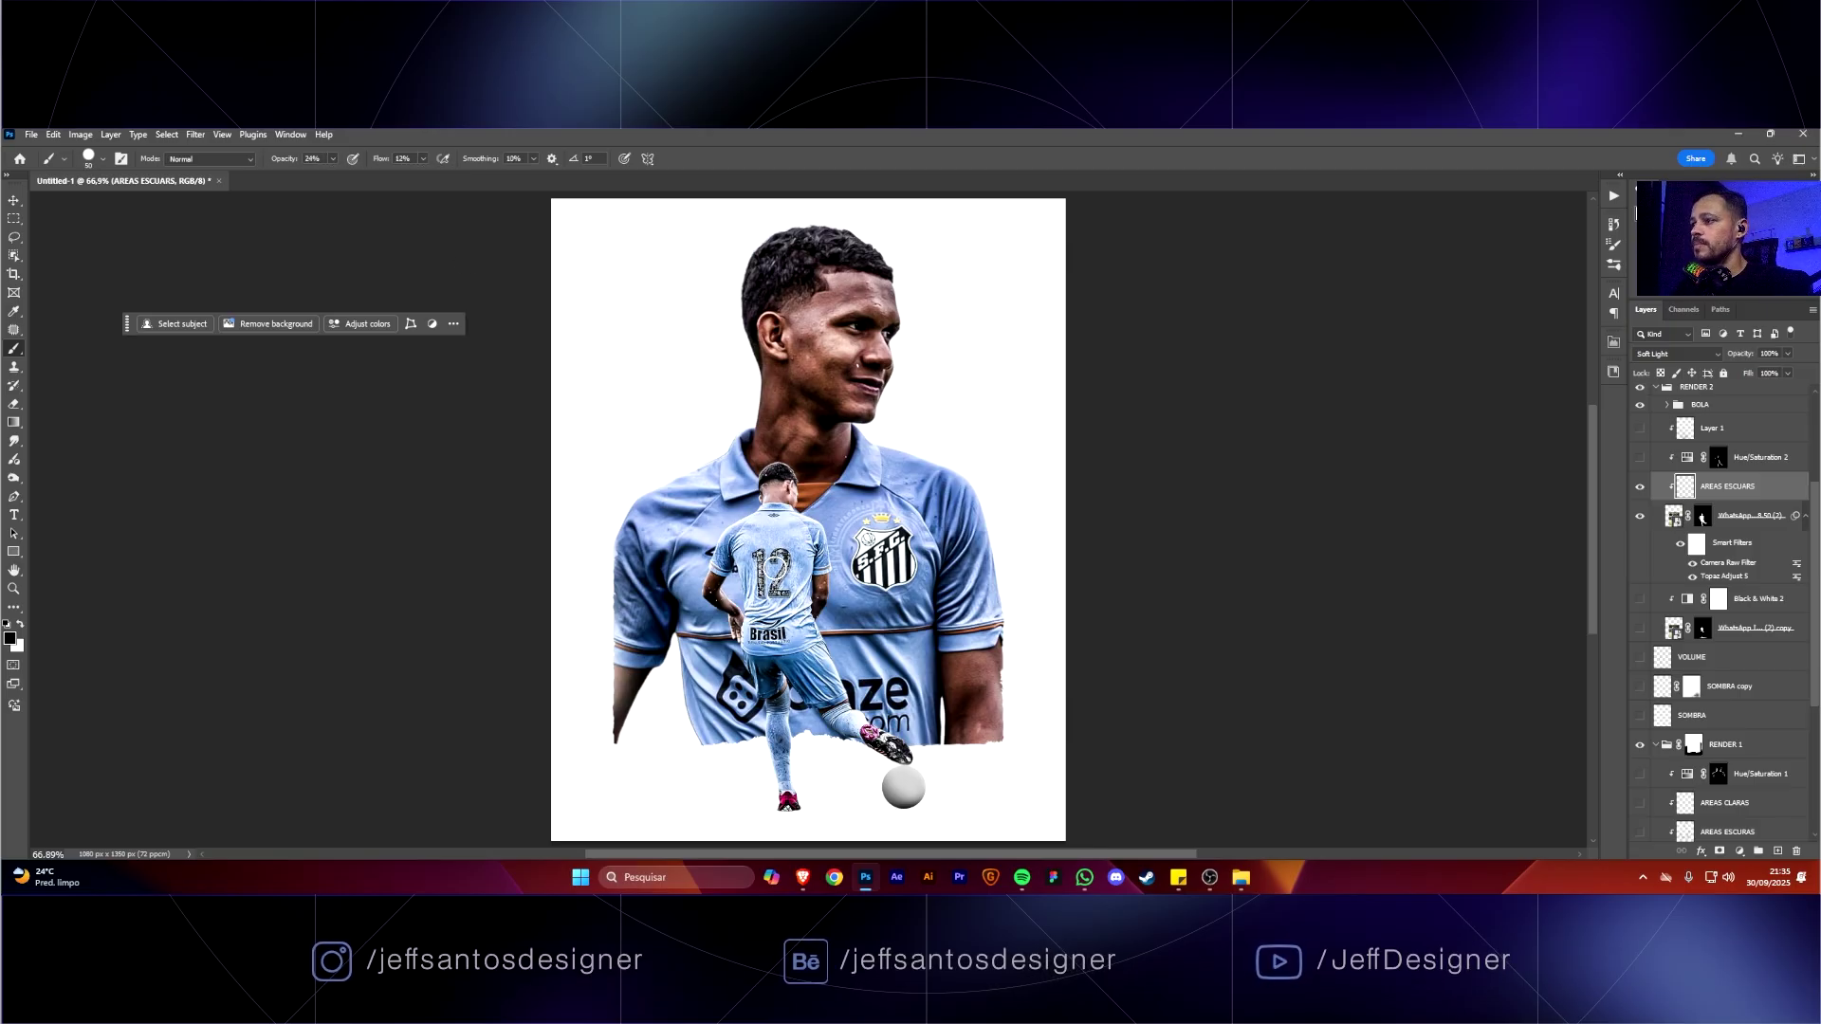
Adjust the brush size and paint soft black shading over the small player's shirt on the AREAS ESCUARS layer.
key("bracketright")
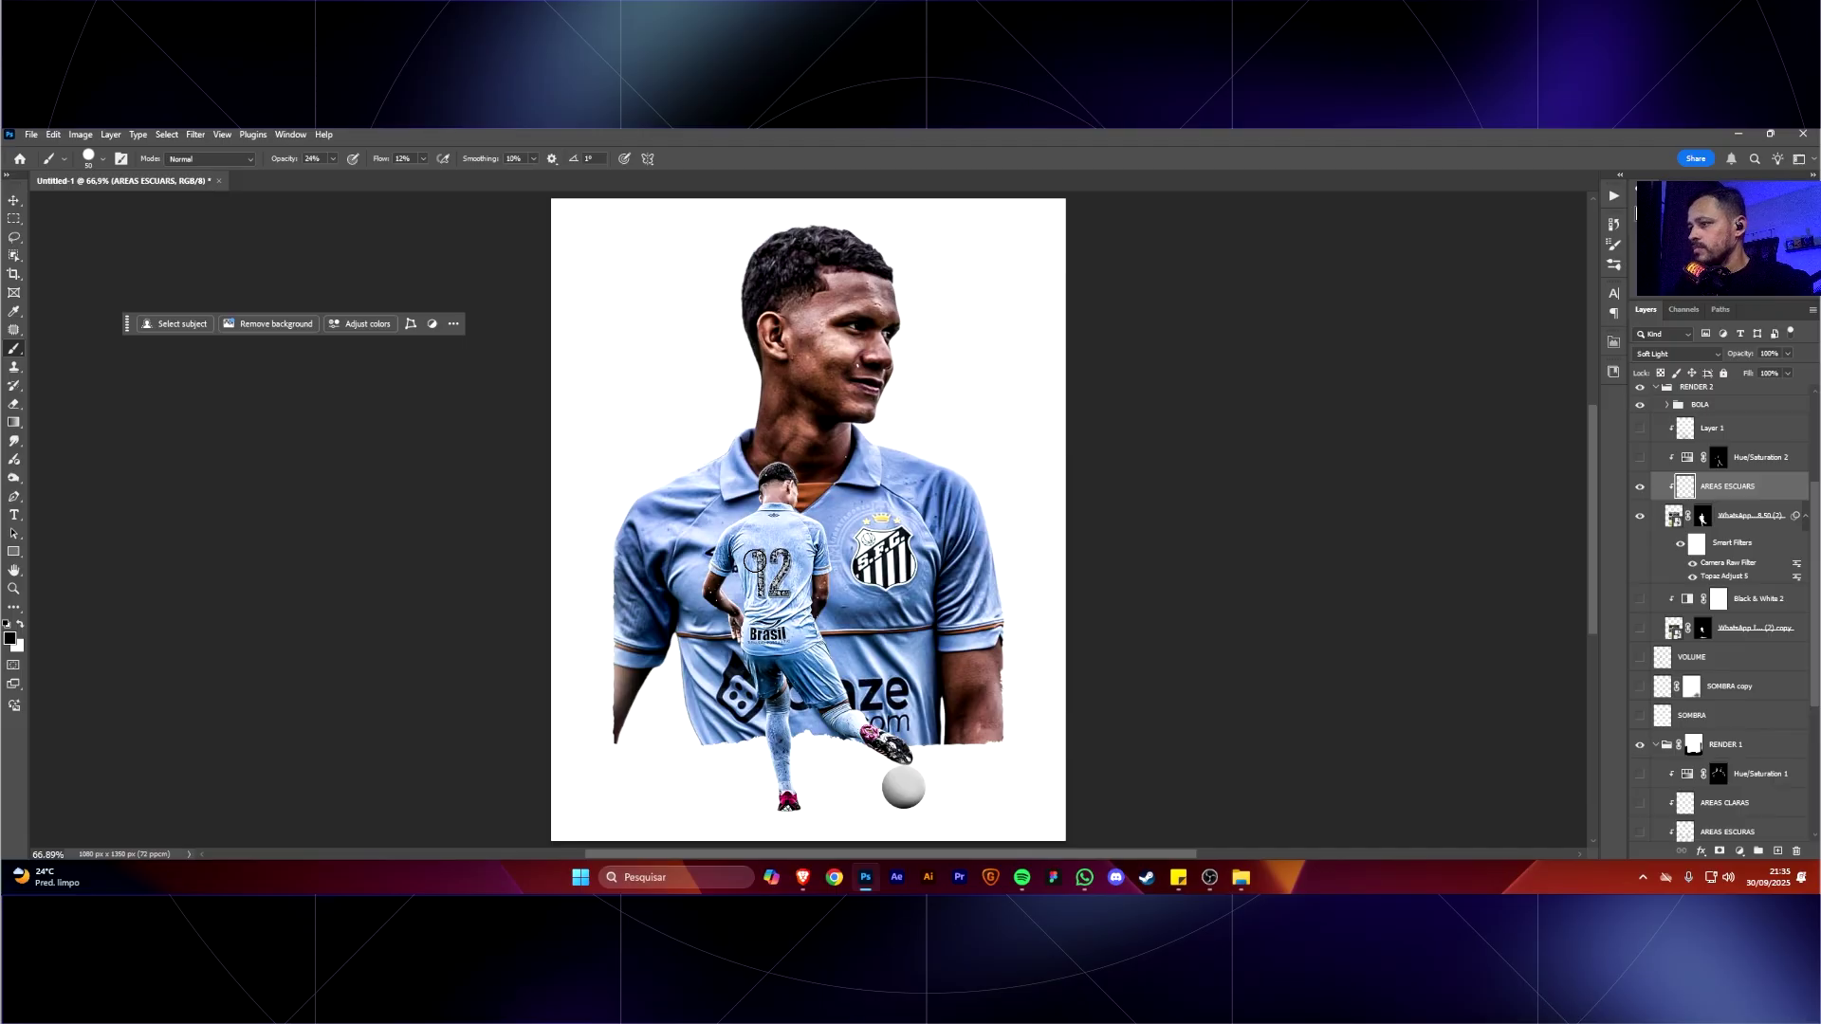
key("bracketright")
key("bracketright")
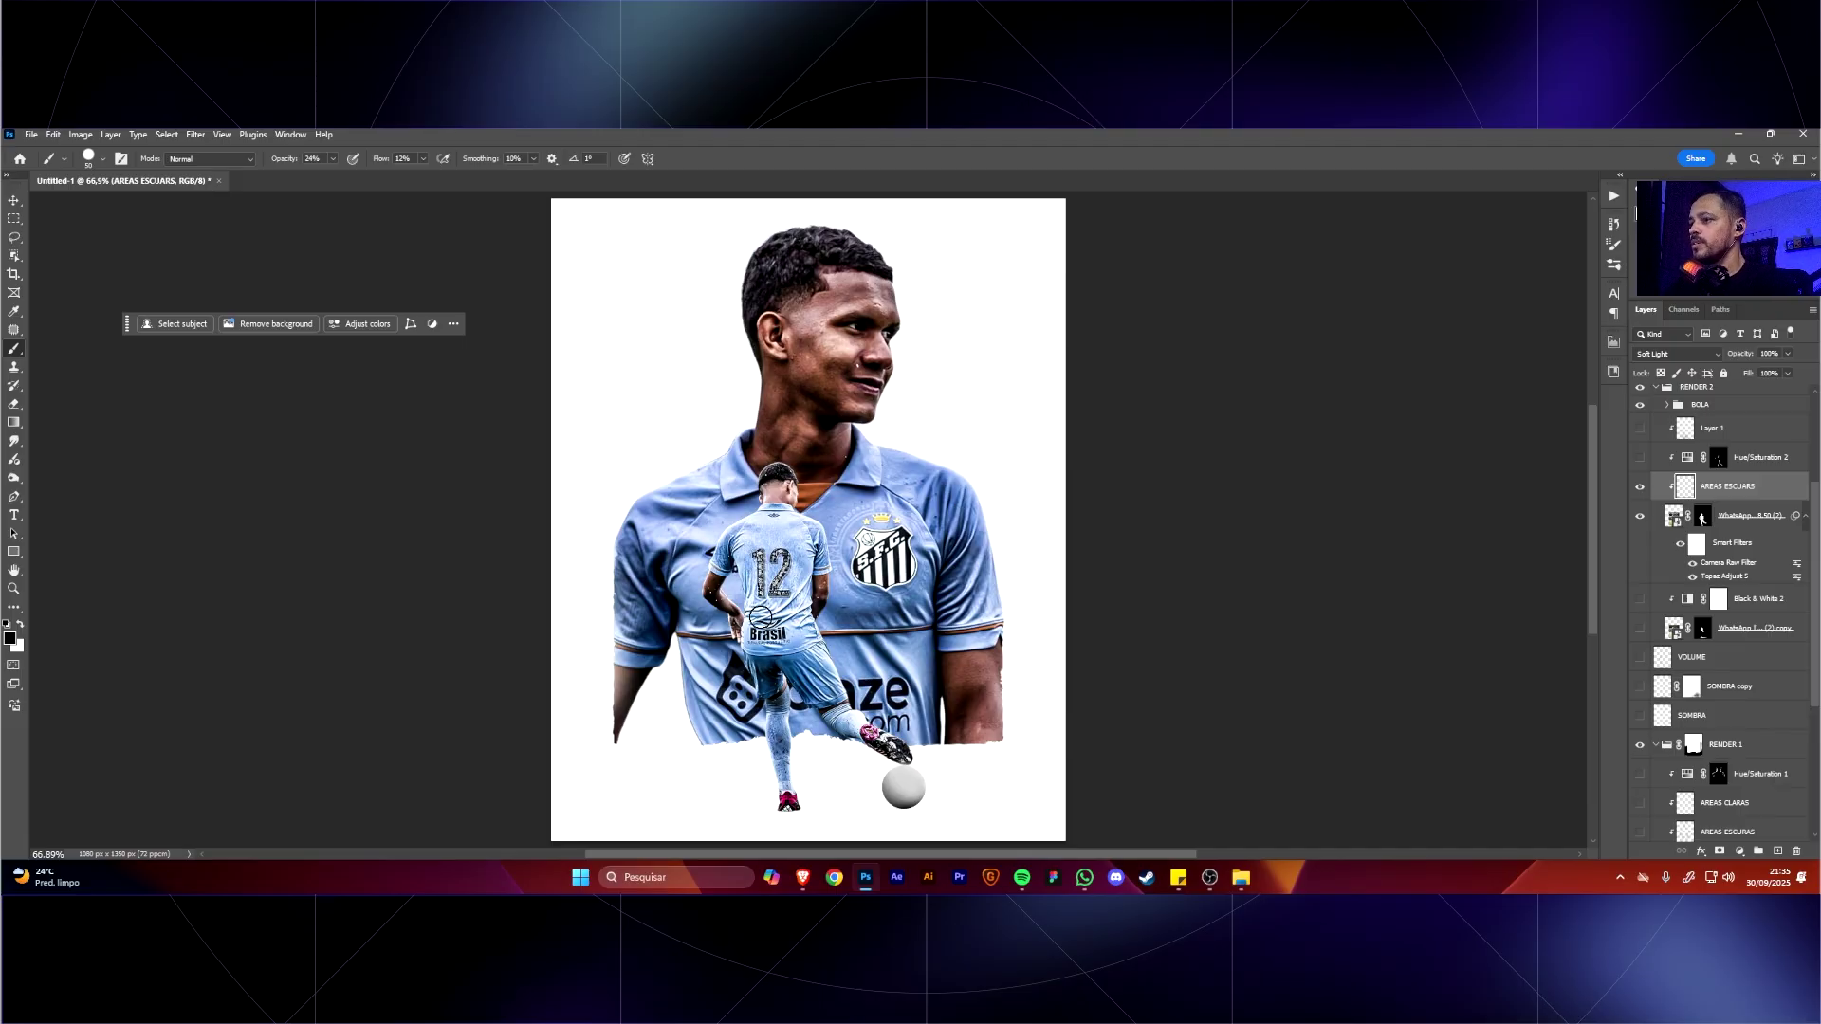
key("bracketleft")
key("bracketleft")
key("bracketleft")
key("bracketleft")
key("bracketleft")
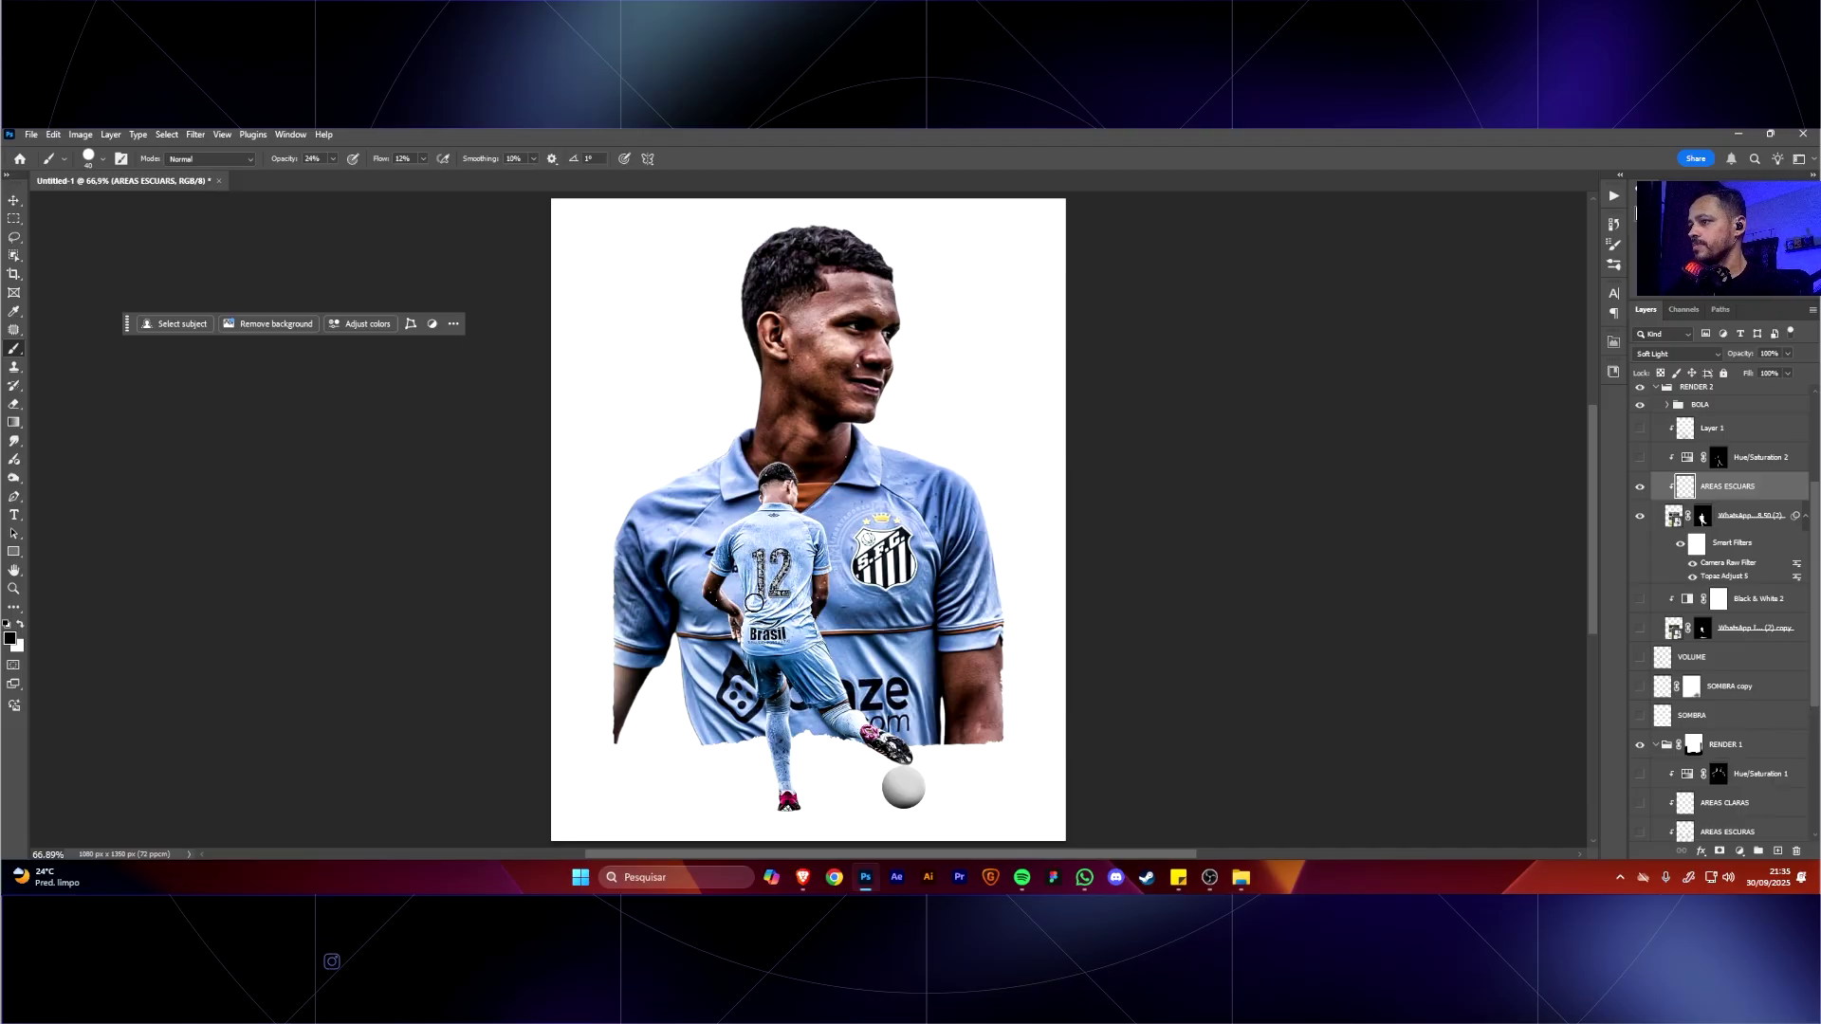
left_click_drag(762, 564, 744, 537)
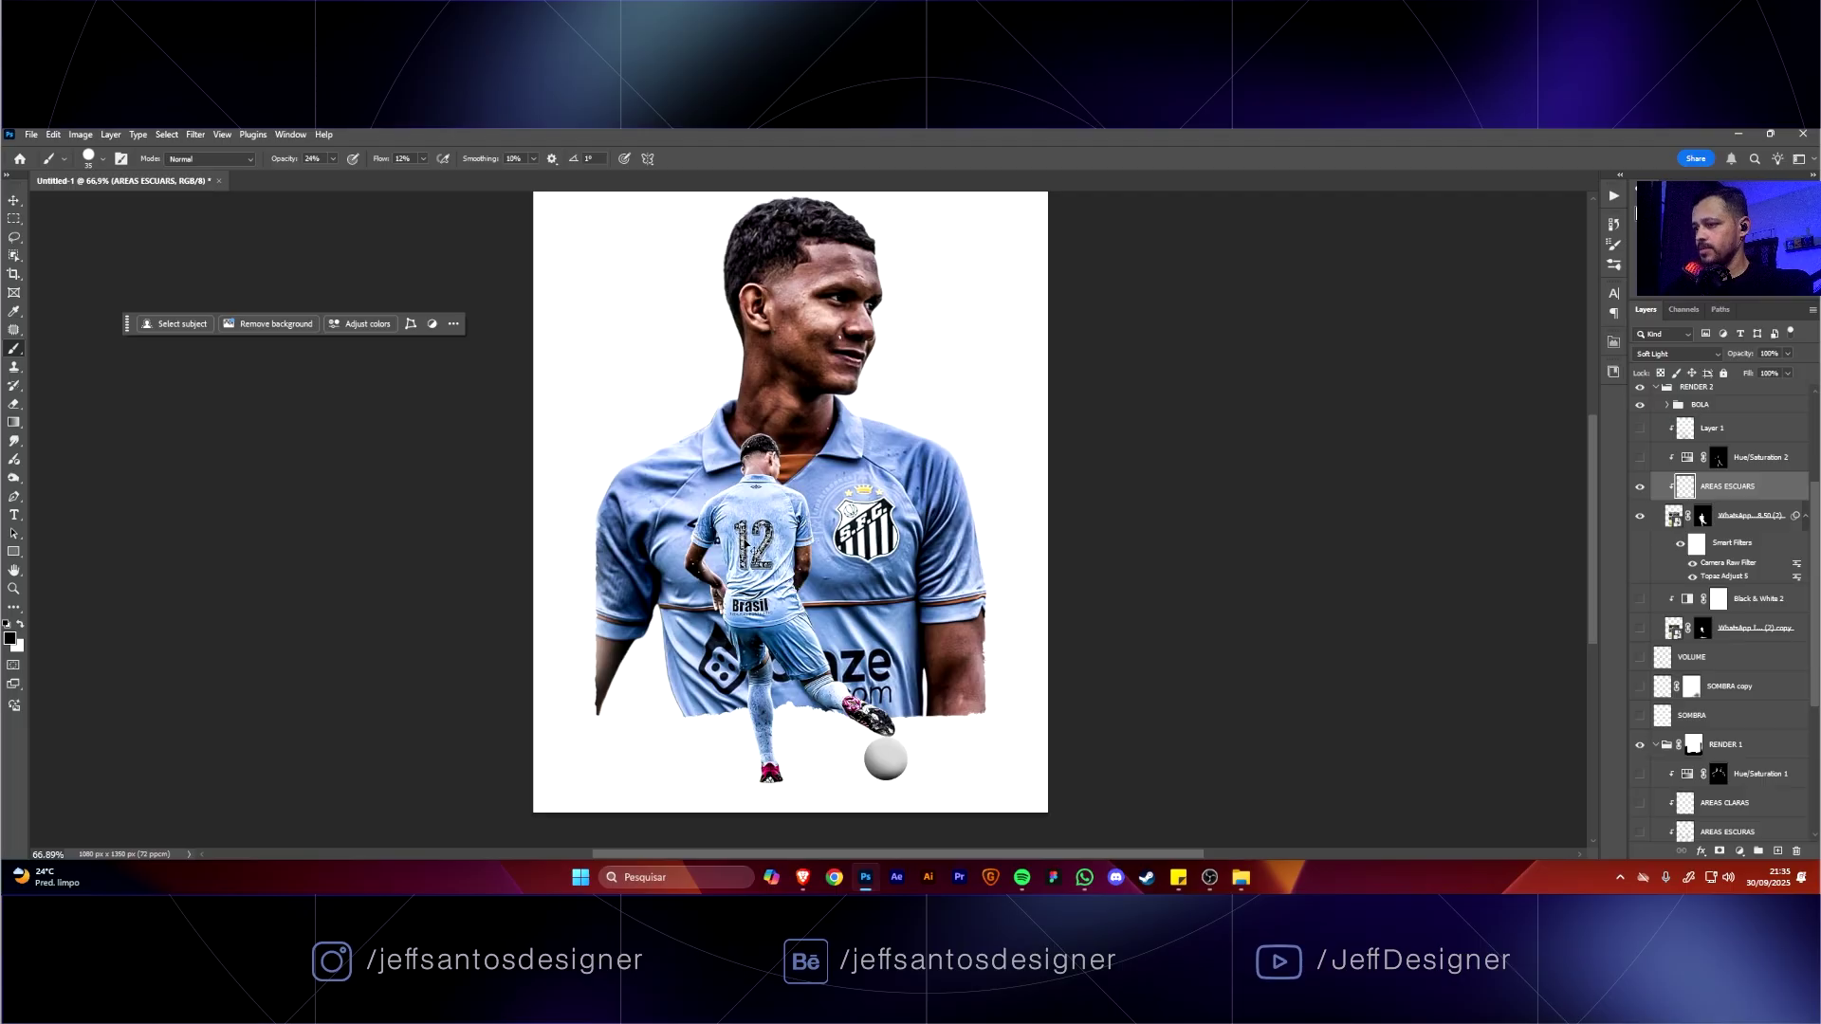
key("ctrl+plus")
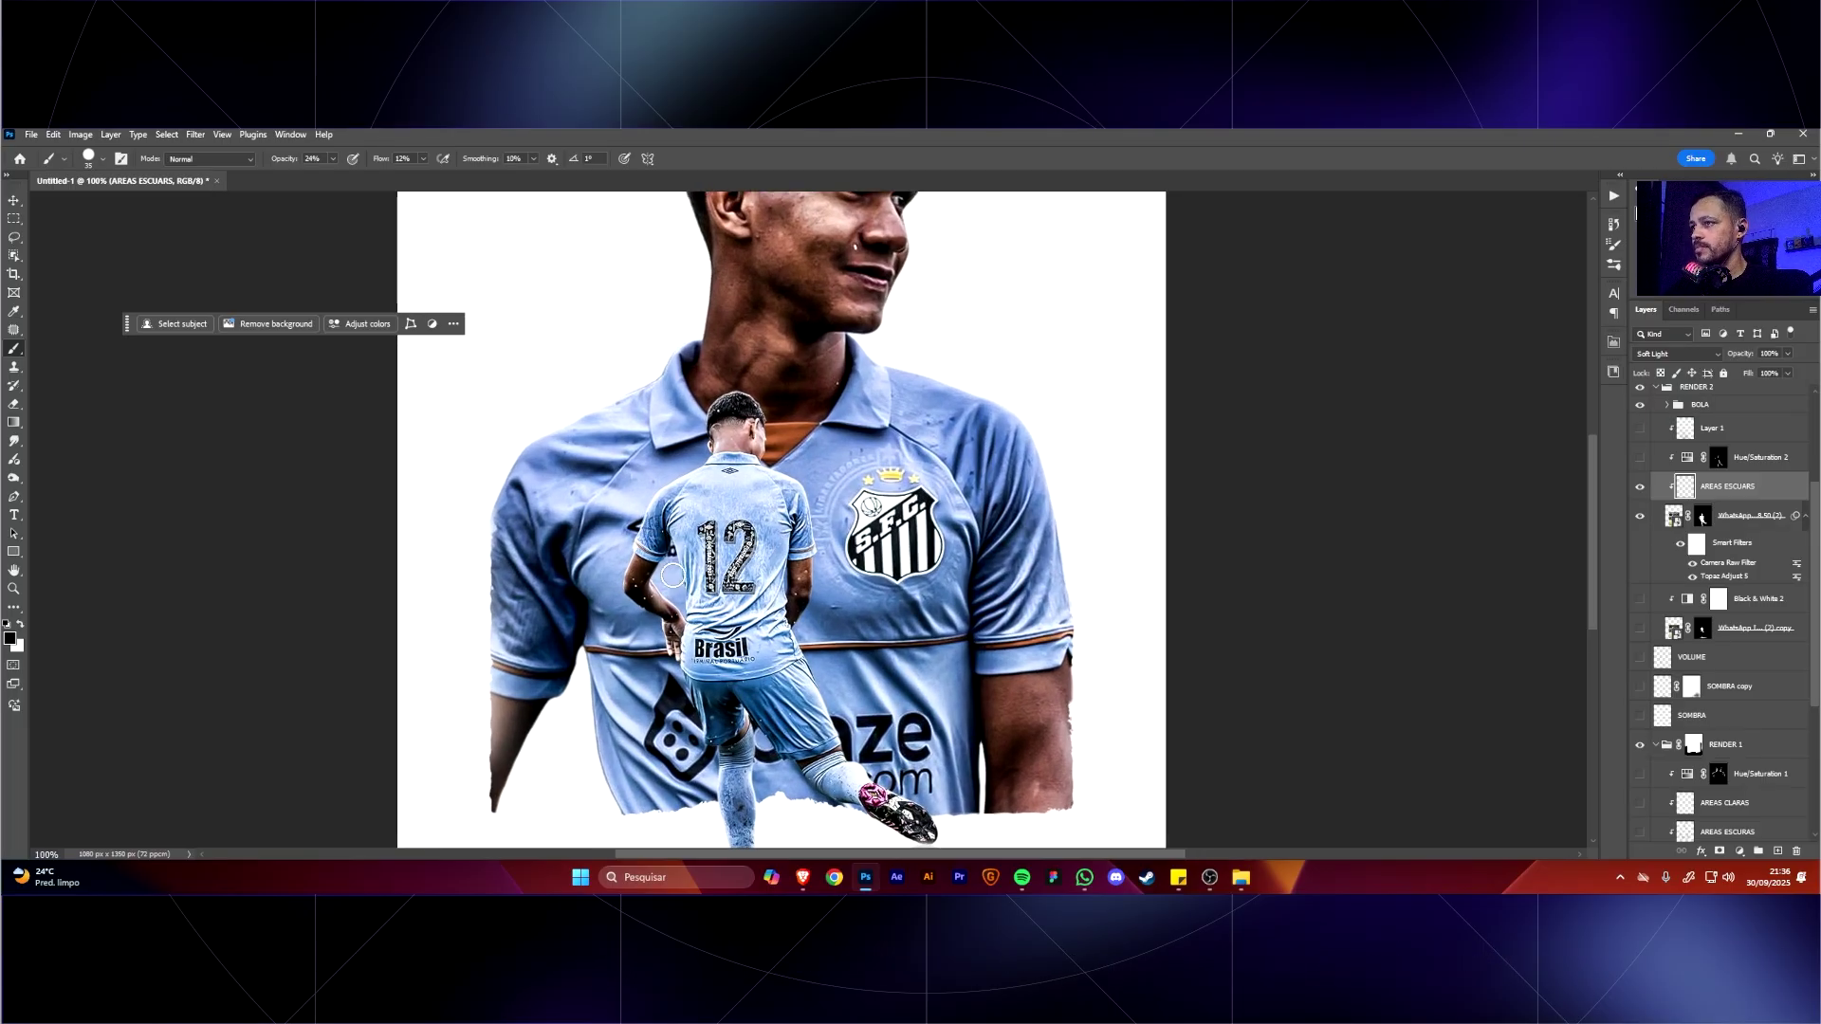
left_click_drag(720, 723, 732, 621)
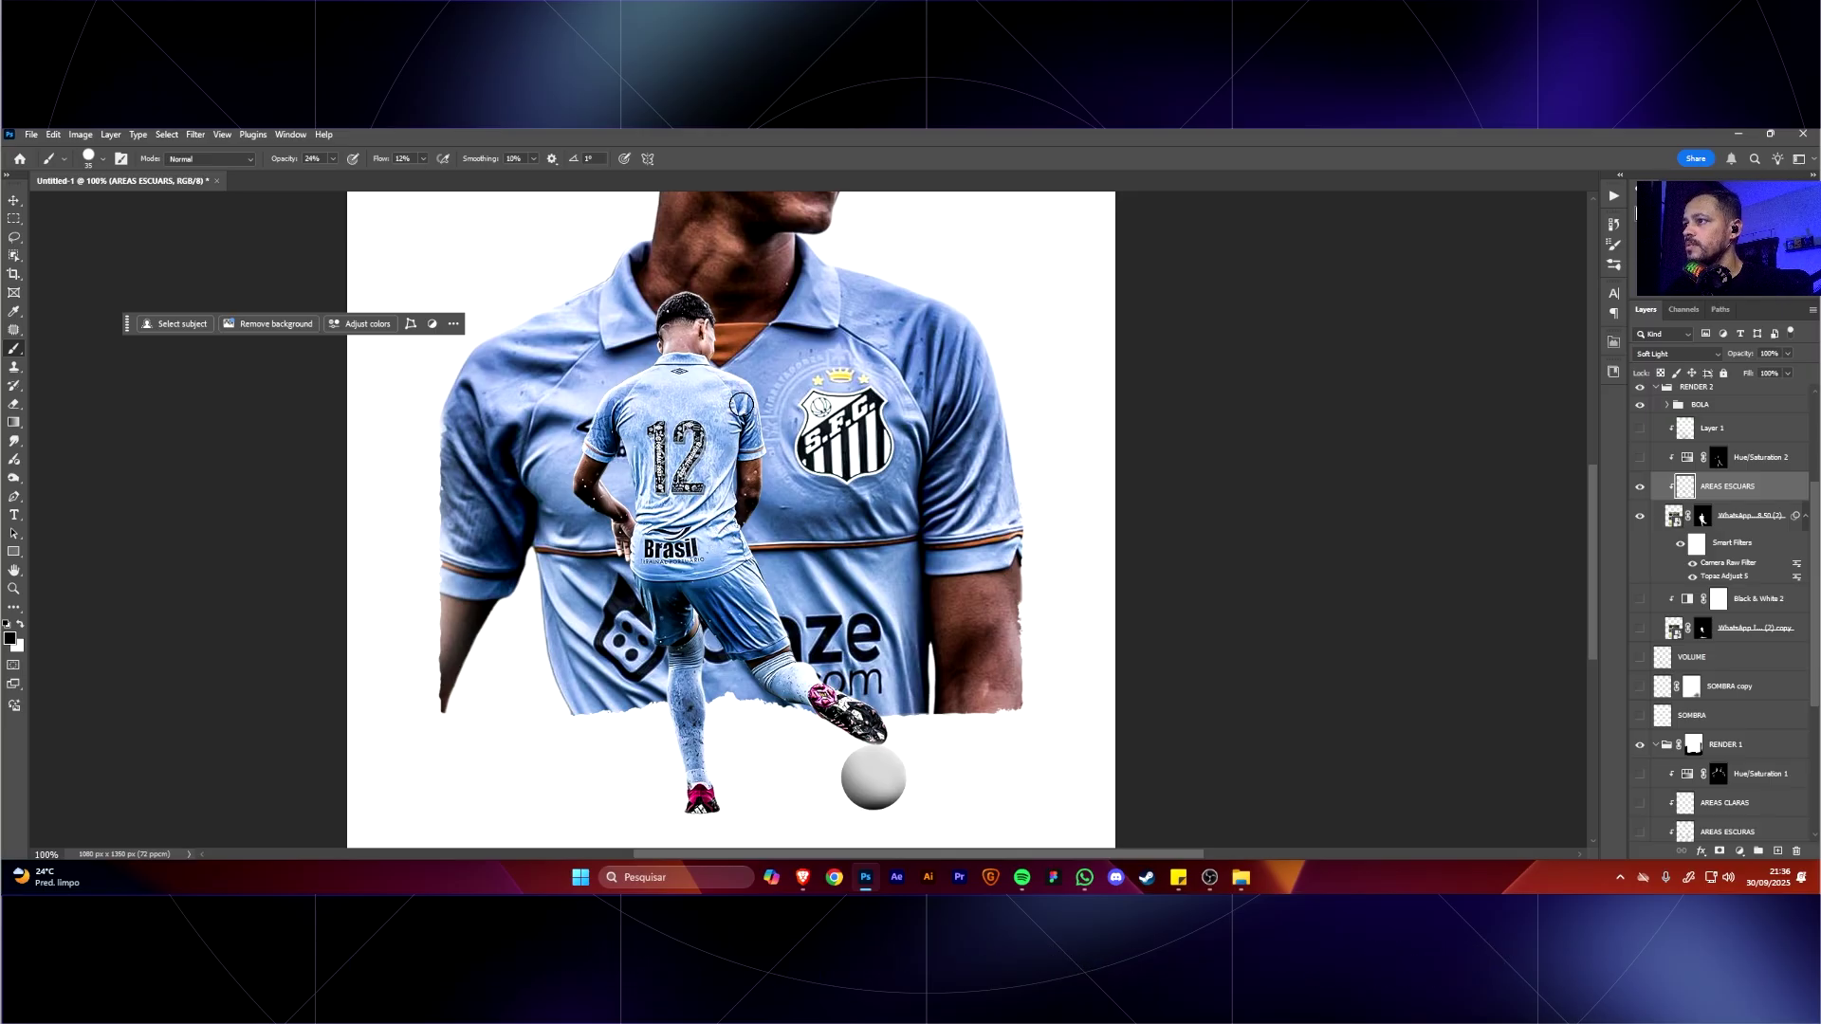
Paint more black shading over the small player's shorts and legs.
key("ctrl+plus")
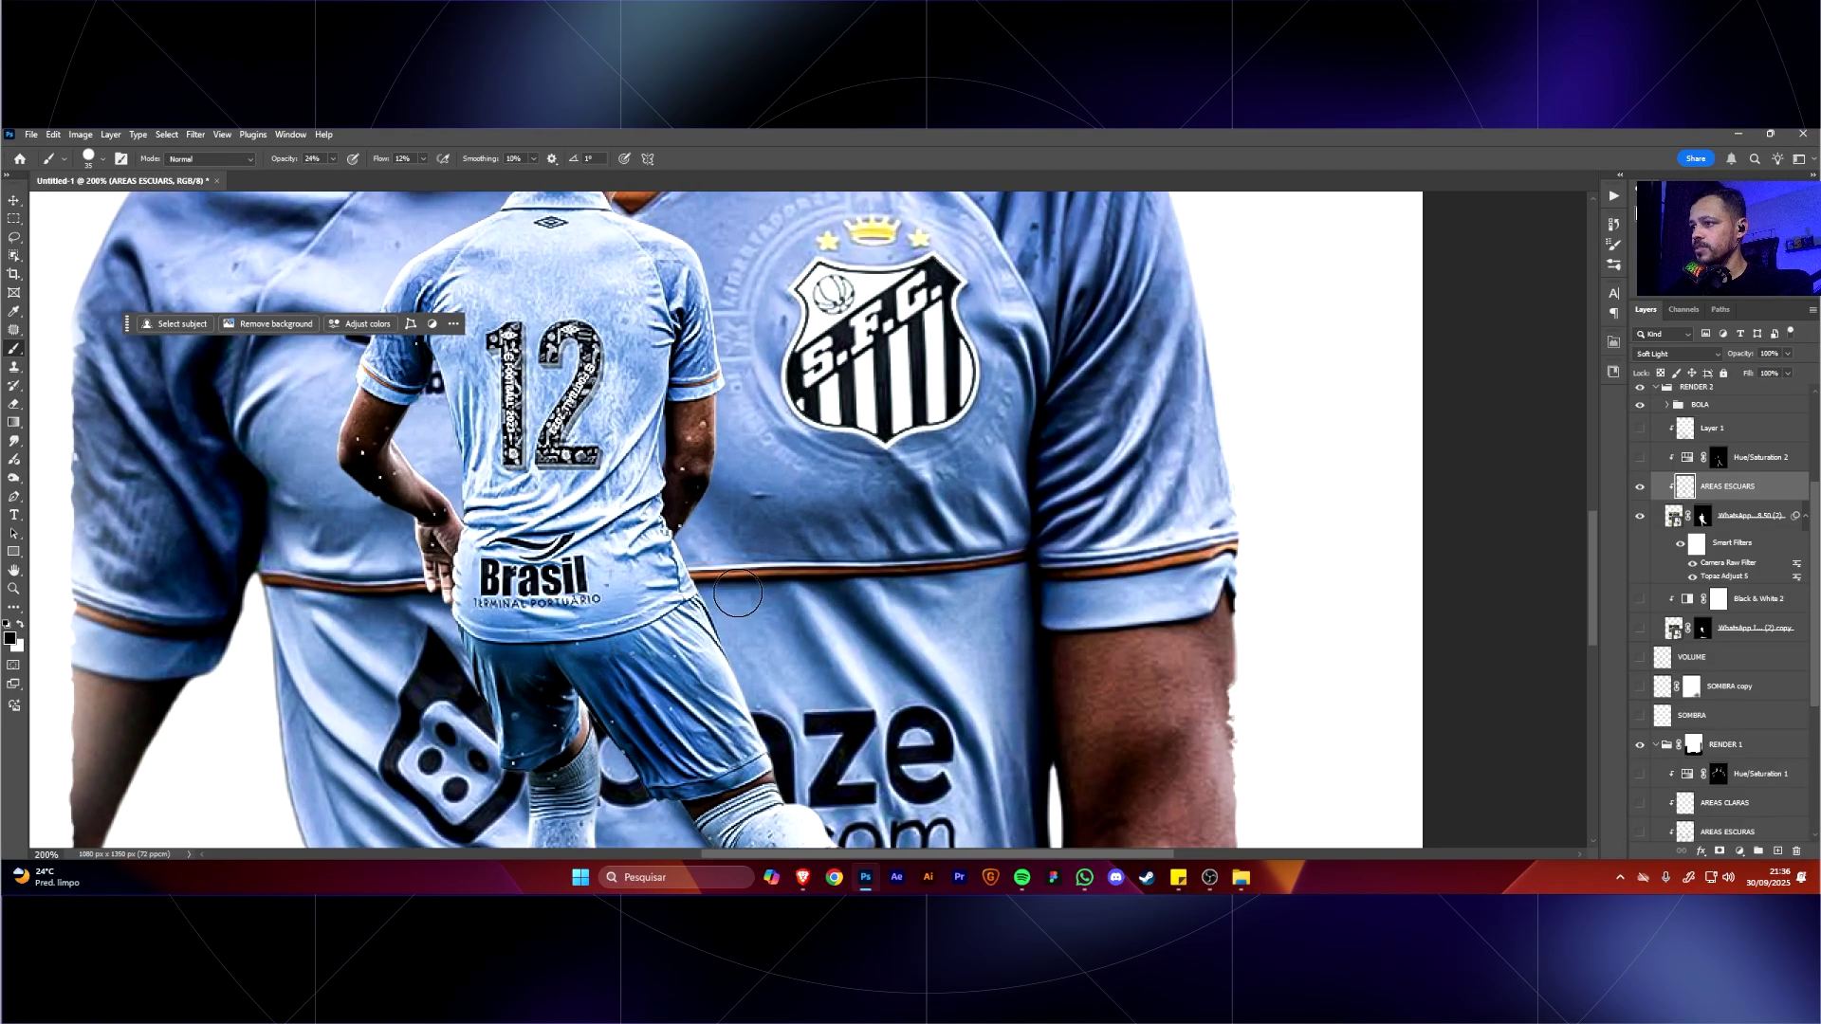
scroll(787, 721, "down", 3)
mouse_move(728, 652)
left_mouse_down()
mouse_move(645, 583)
mouse_move(749, 643)
mouse_move(623, 532)
mouse_move(655, 691)
mouse_move(599, 585)
mouse_move(546, 636)
mouse_move(507, 569)
mouse_move(517, 645)
mouse_move(541, 512)
mouse_move(564, 617)
mouse_move(620, 718)
mouse_move(571, 524)
mouse_move(570, 557)
mouse_move(474, 458)
mouse_move(699, 501)
mouse_move(680, 601)
mouse_move(652, 589)
mouse_move(680, 503)
mouse_move(643, 456)
left_mouse_up()
key("ctrl+minus")
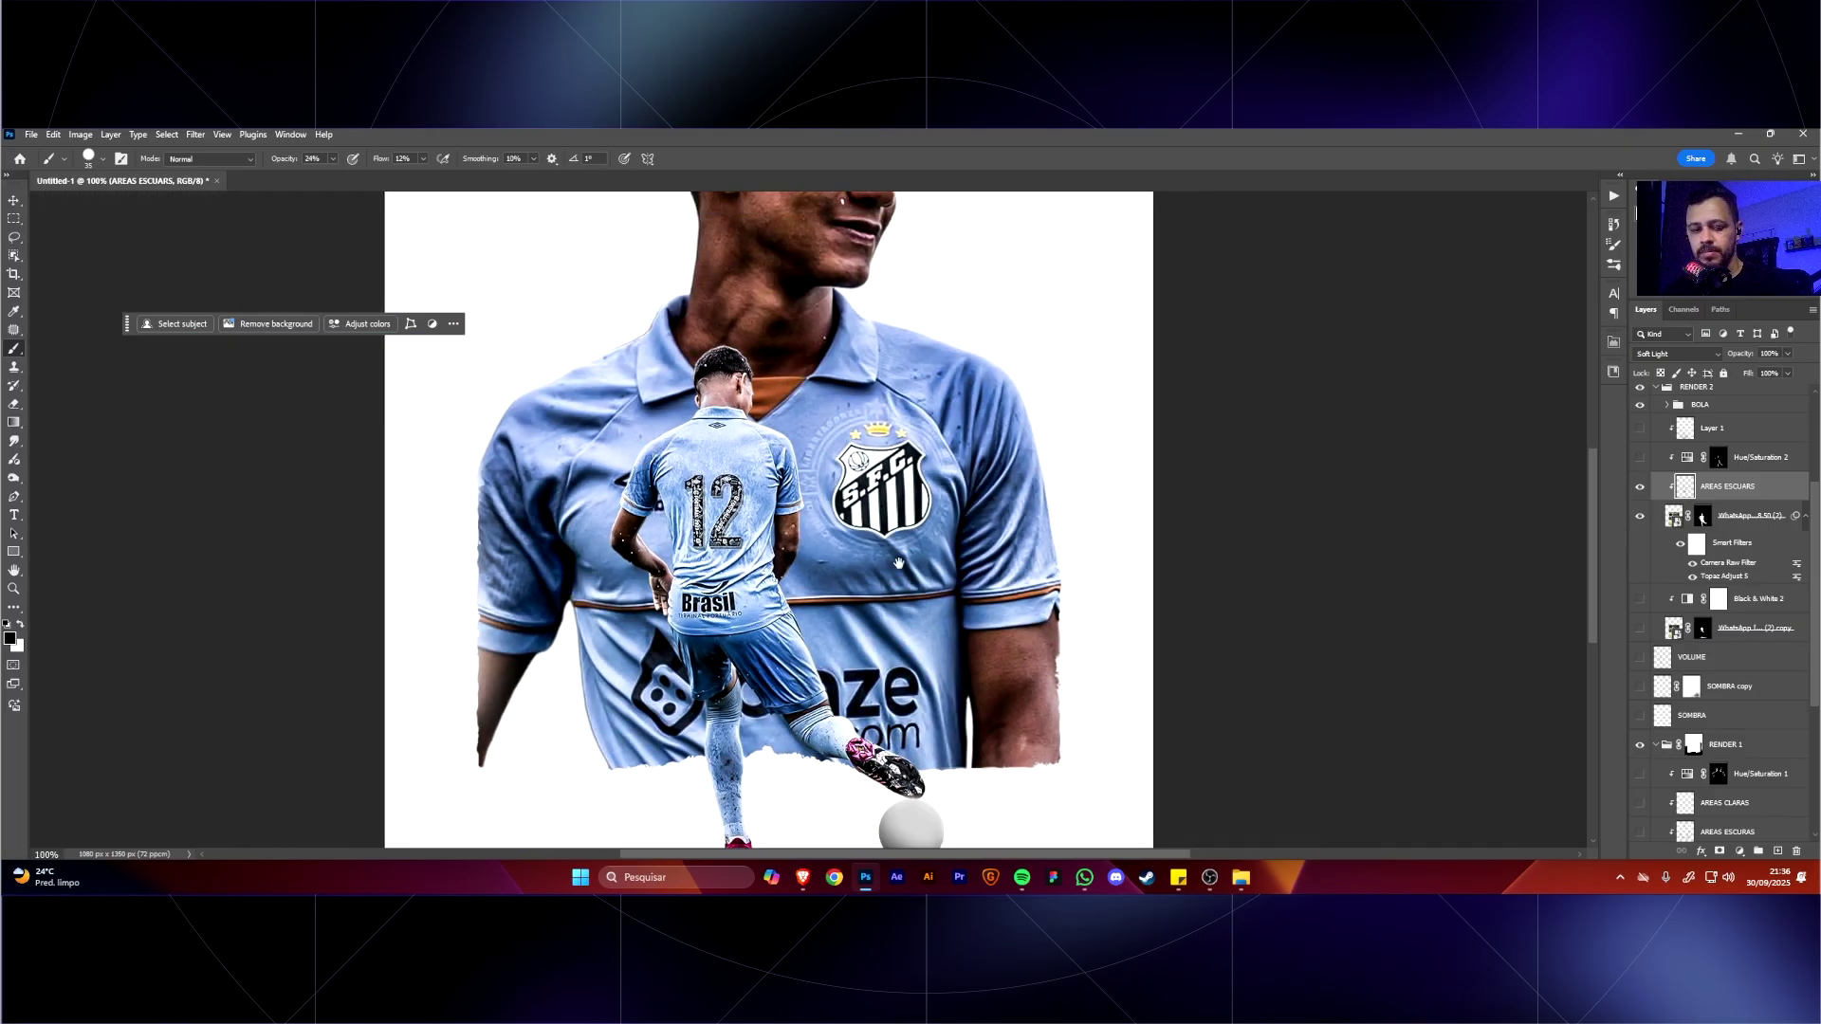
scroll(1043, 569, "left", 3)
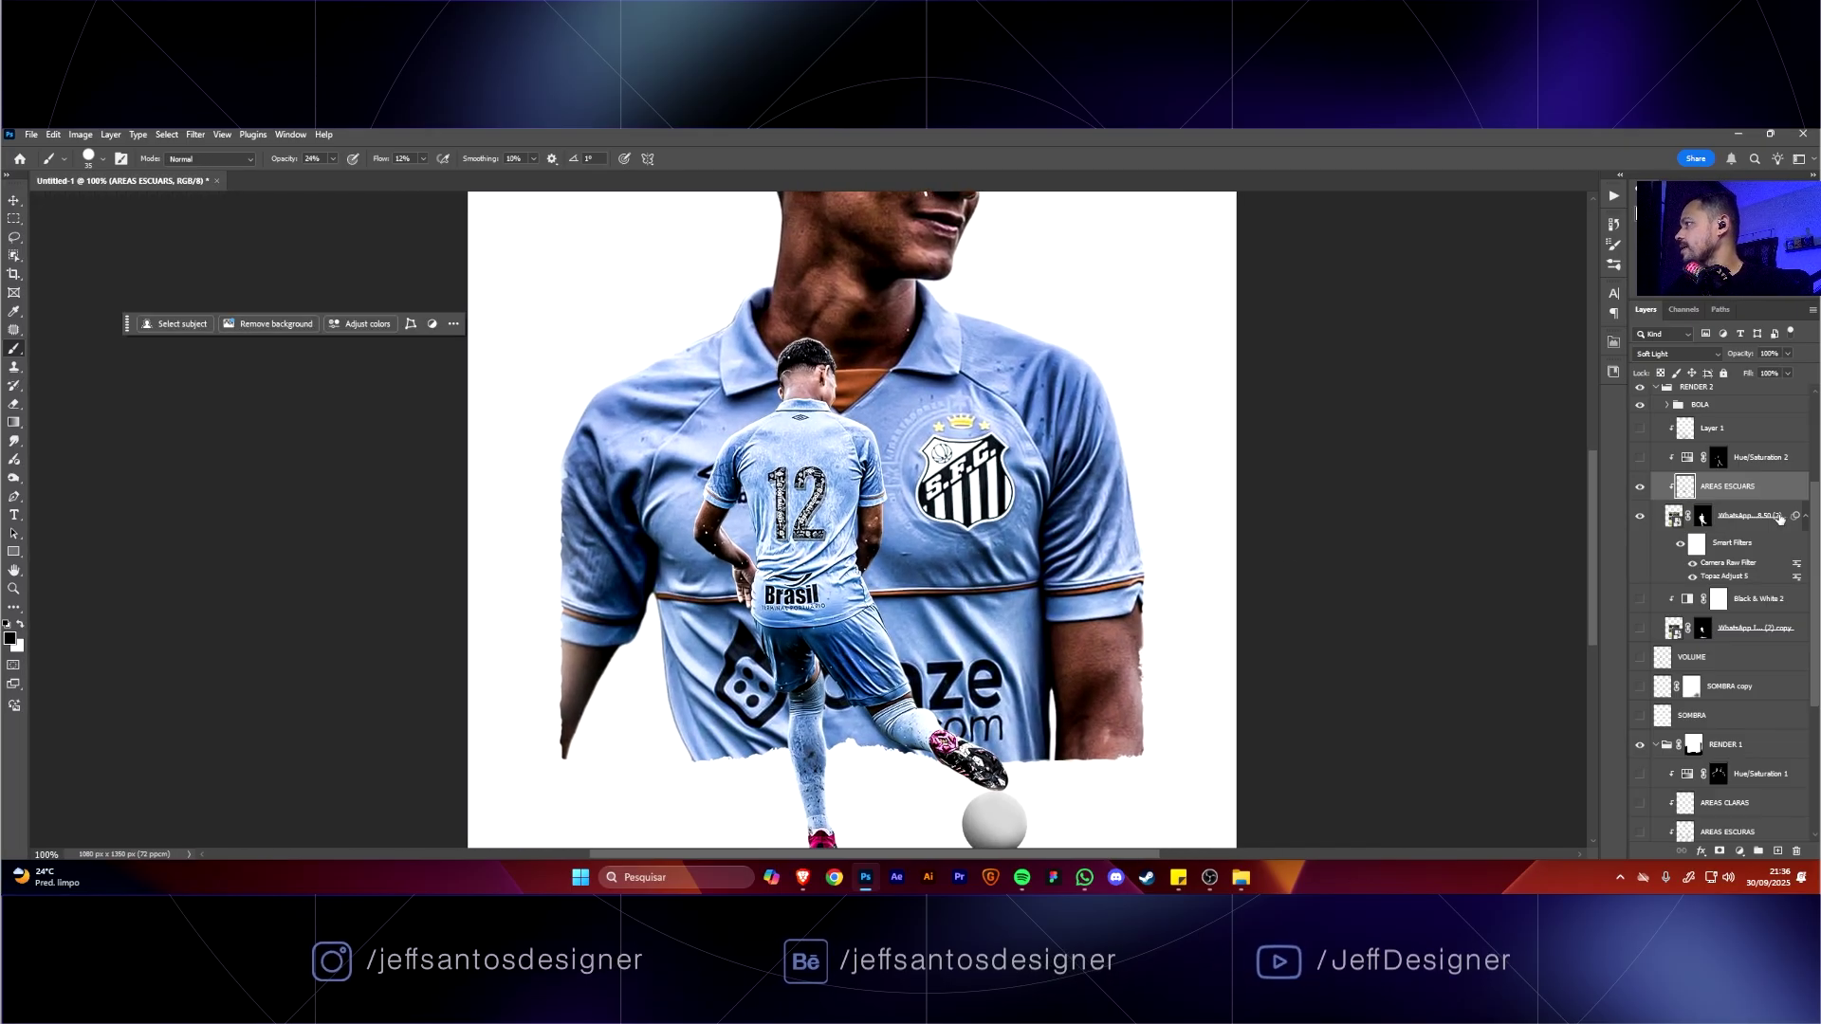
Add an Exposure adjustment clipped above AREAS ESCUARS and set its Exposure to -0.55 to darken the small player.
left_click(1738, 851)
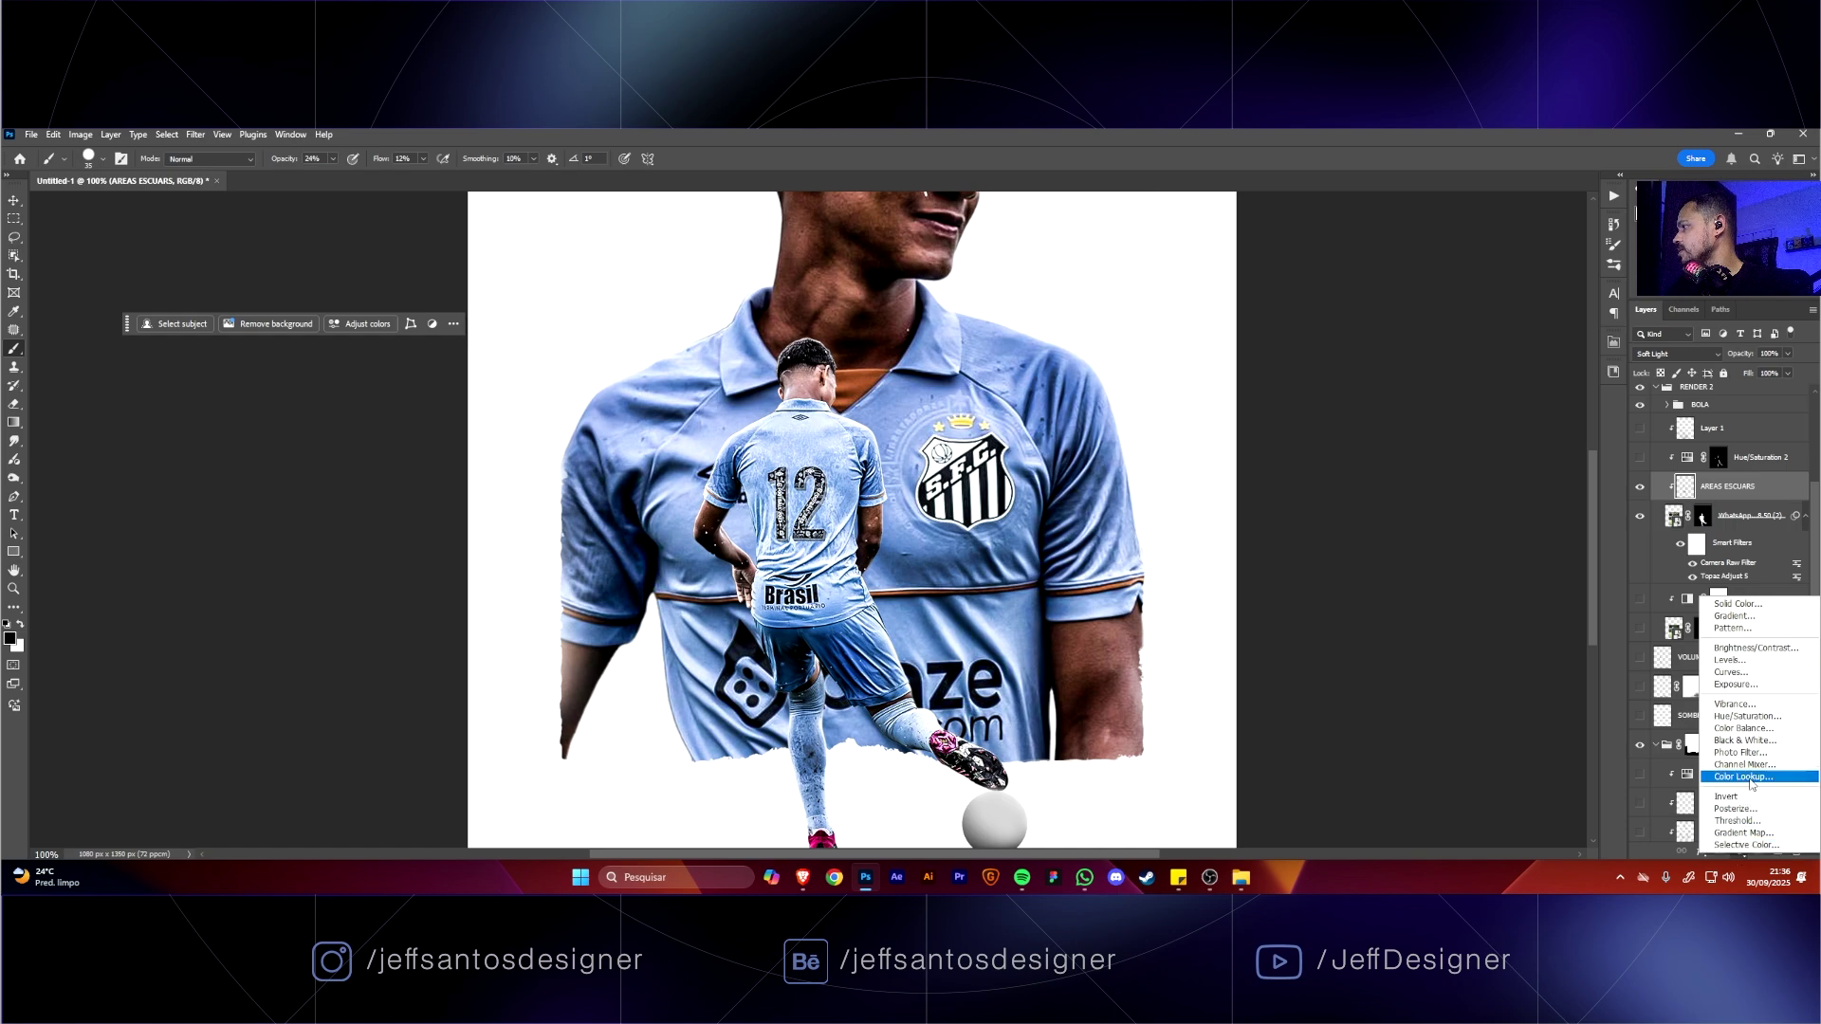
left_click(1736, 684)
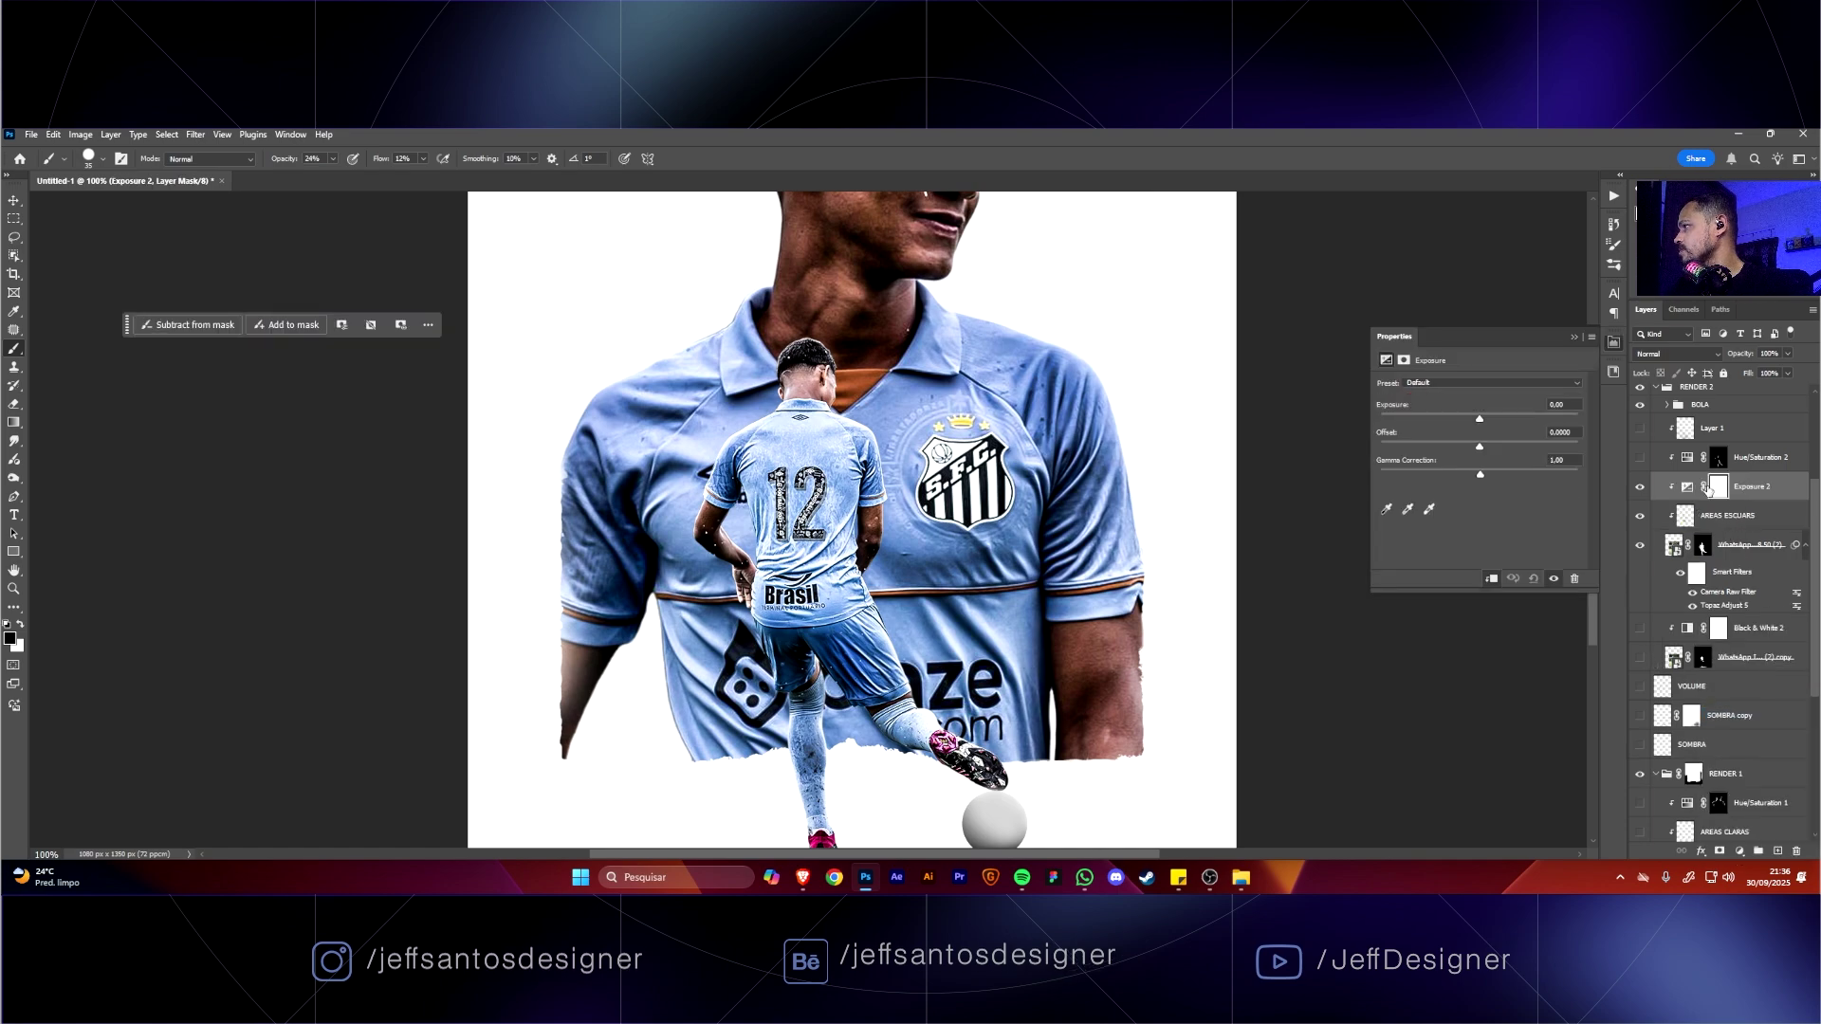
left_click_drag(1478, 419, 1474, 422)
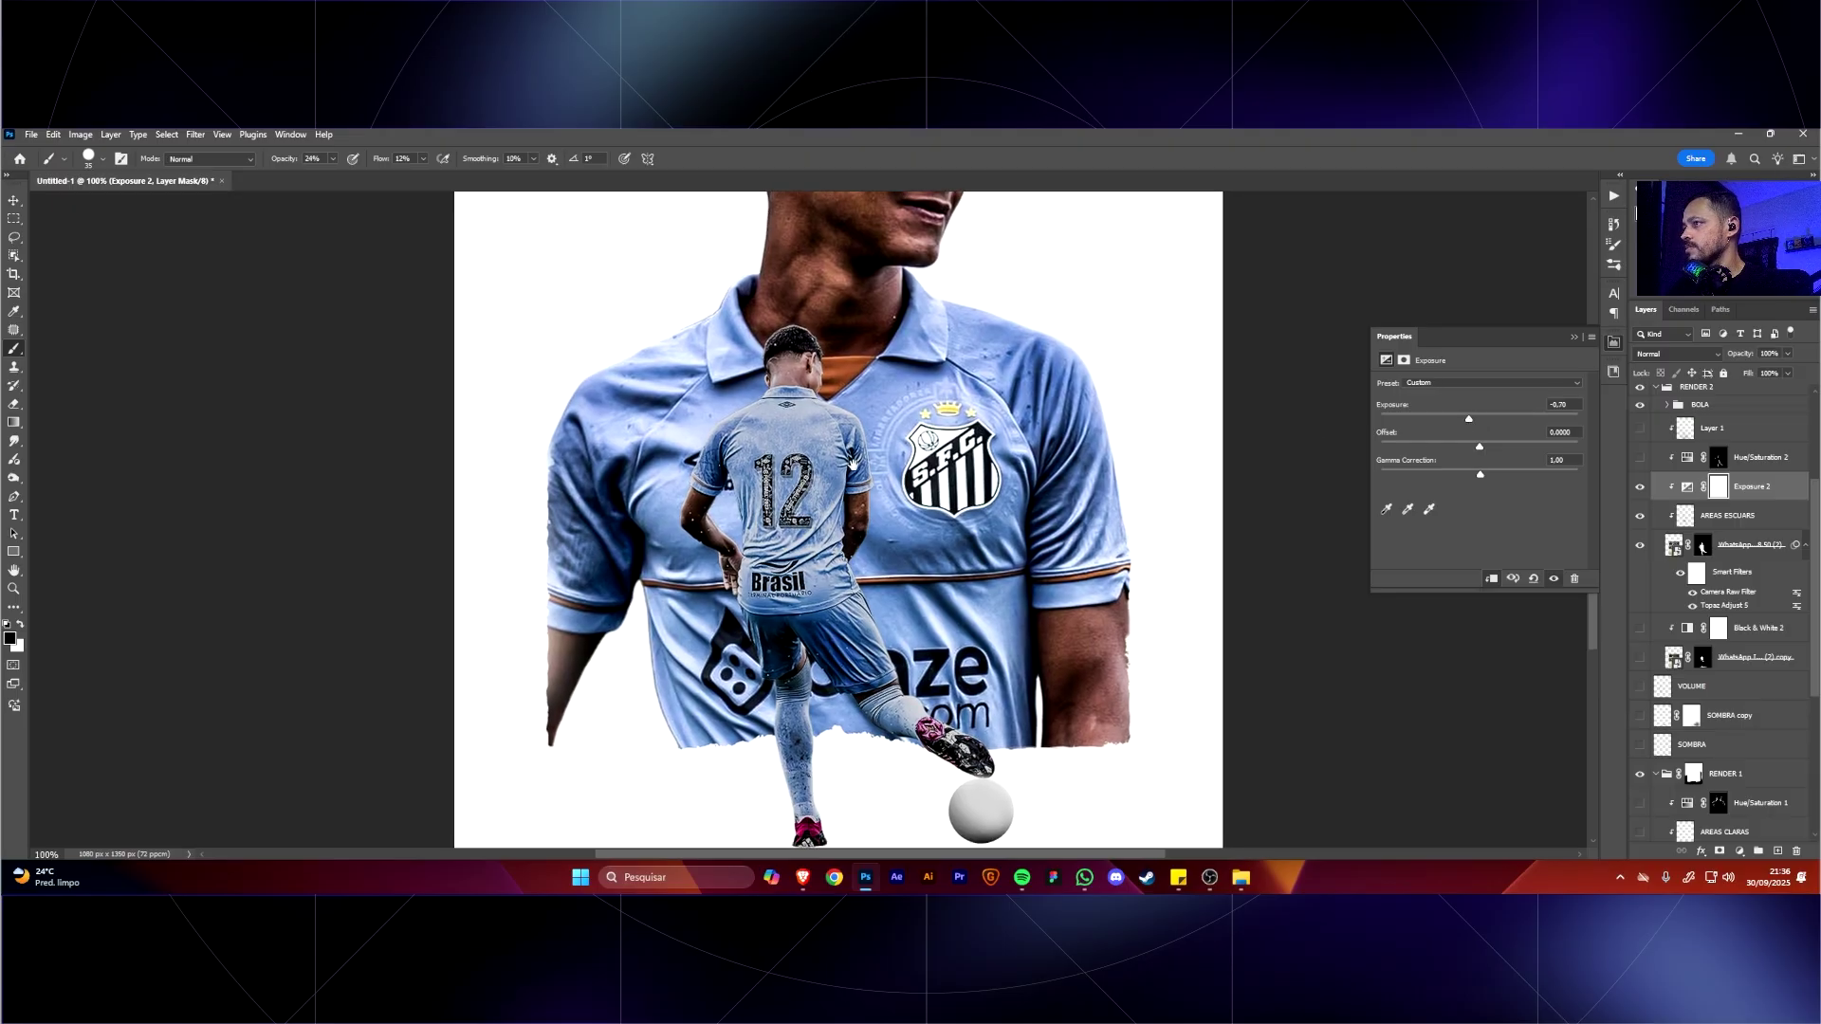
left_click(1640, 487)
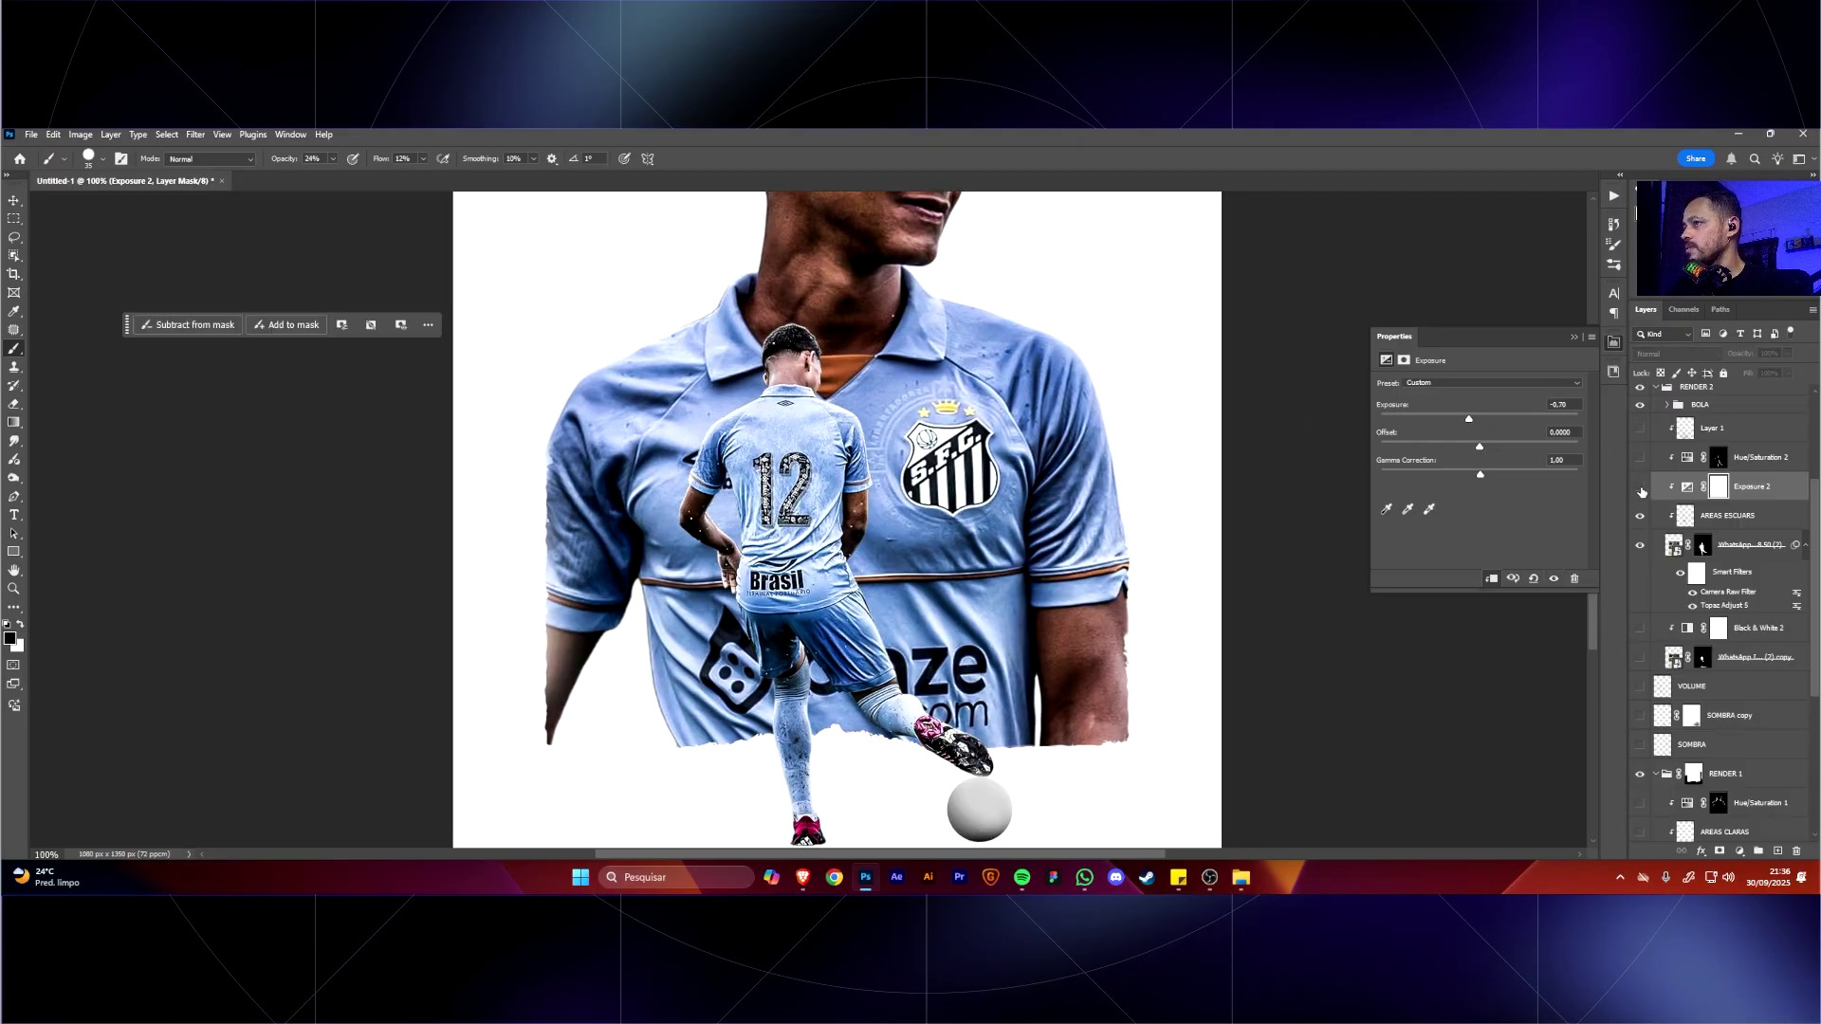
left_click(1640, 486)
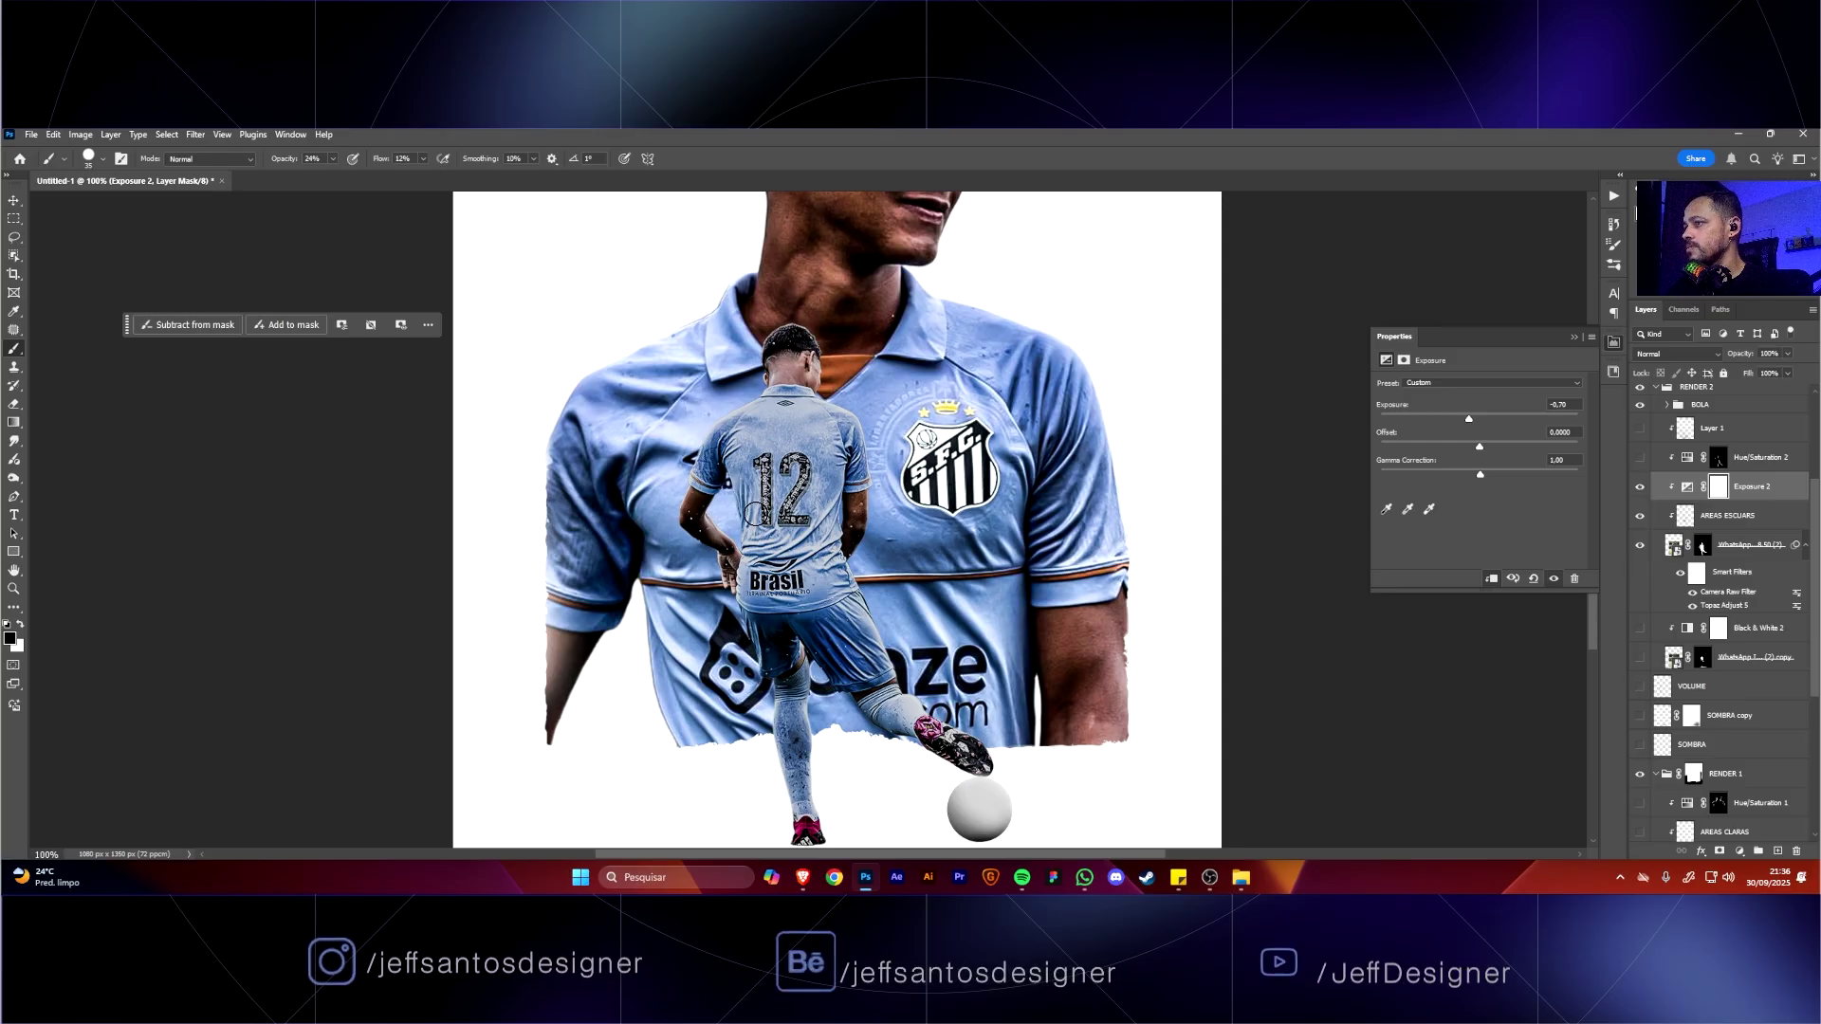
scroll(1016, 551, "down", 1)
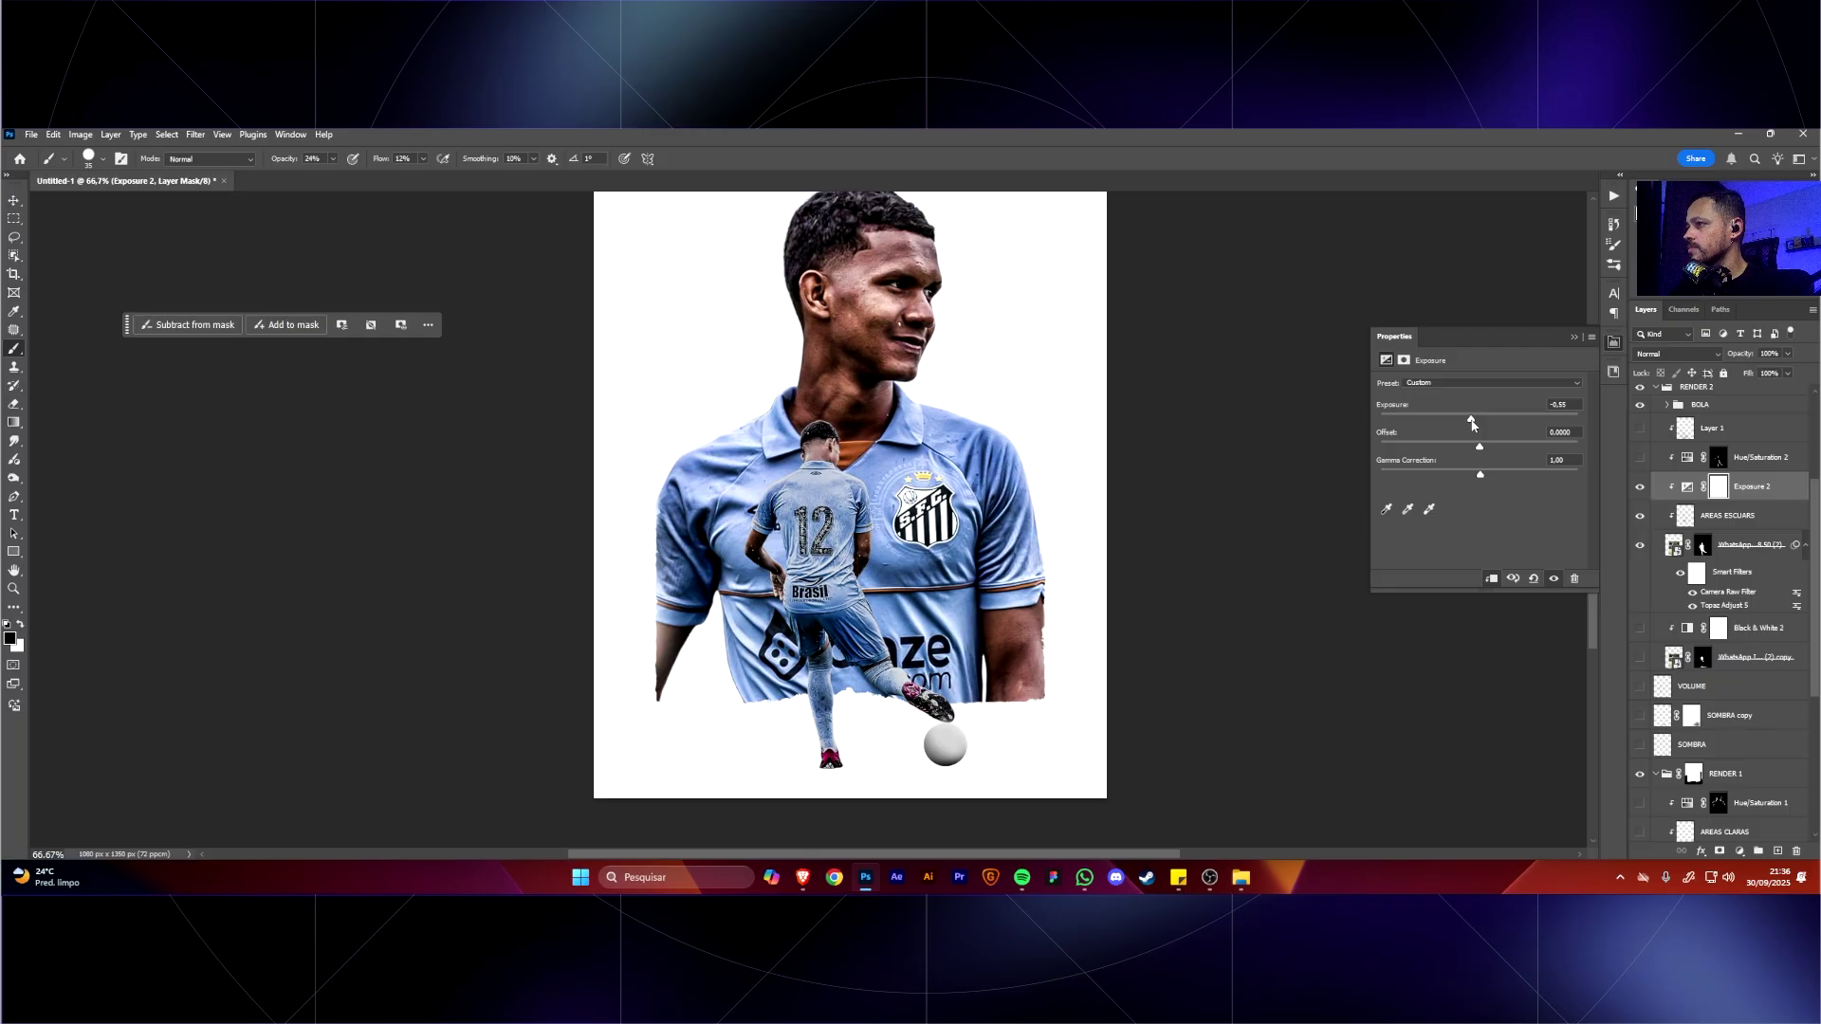
Return to the AREAS ESCUARS layer and brush additional dark shading along the small player's sides.
left_click(1688, 518)
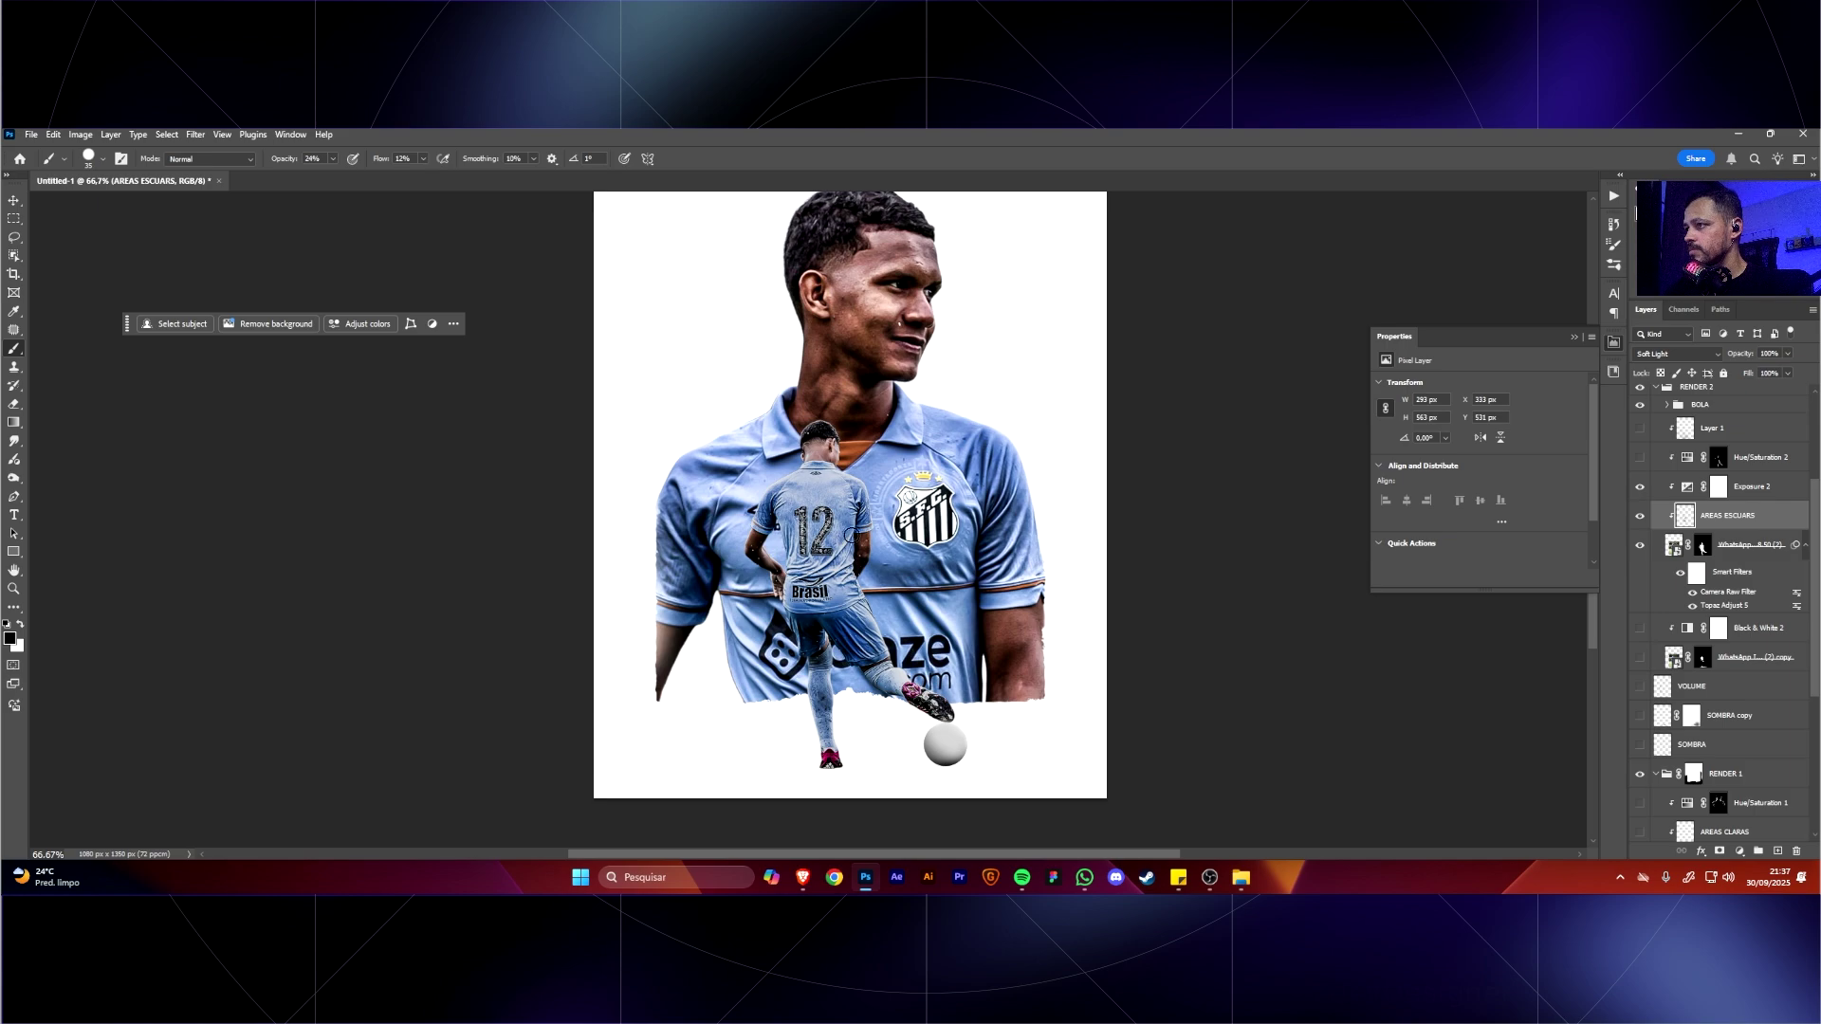
left_click_drag(850, 535, 858, 526)
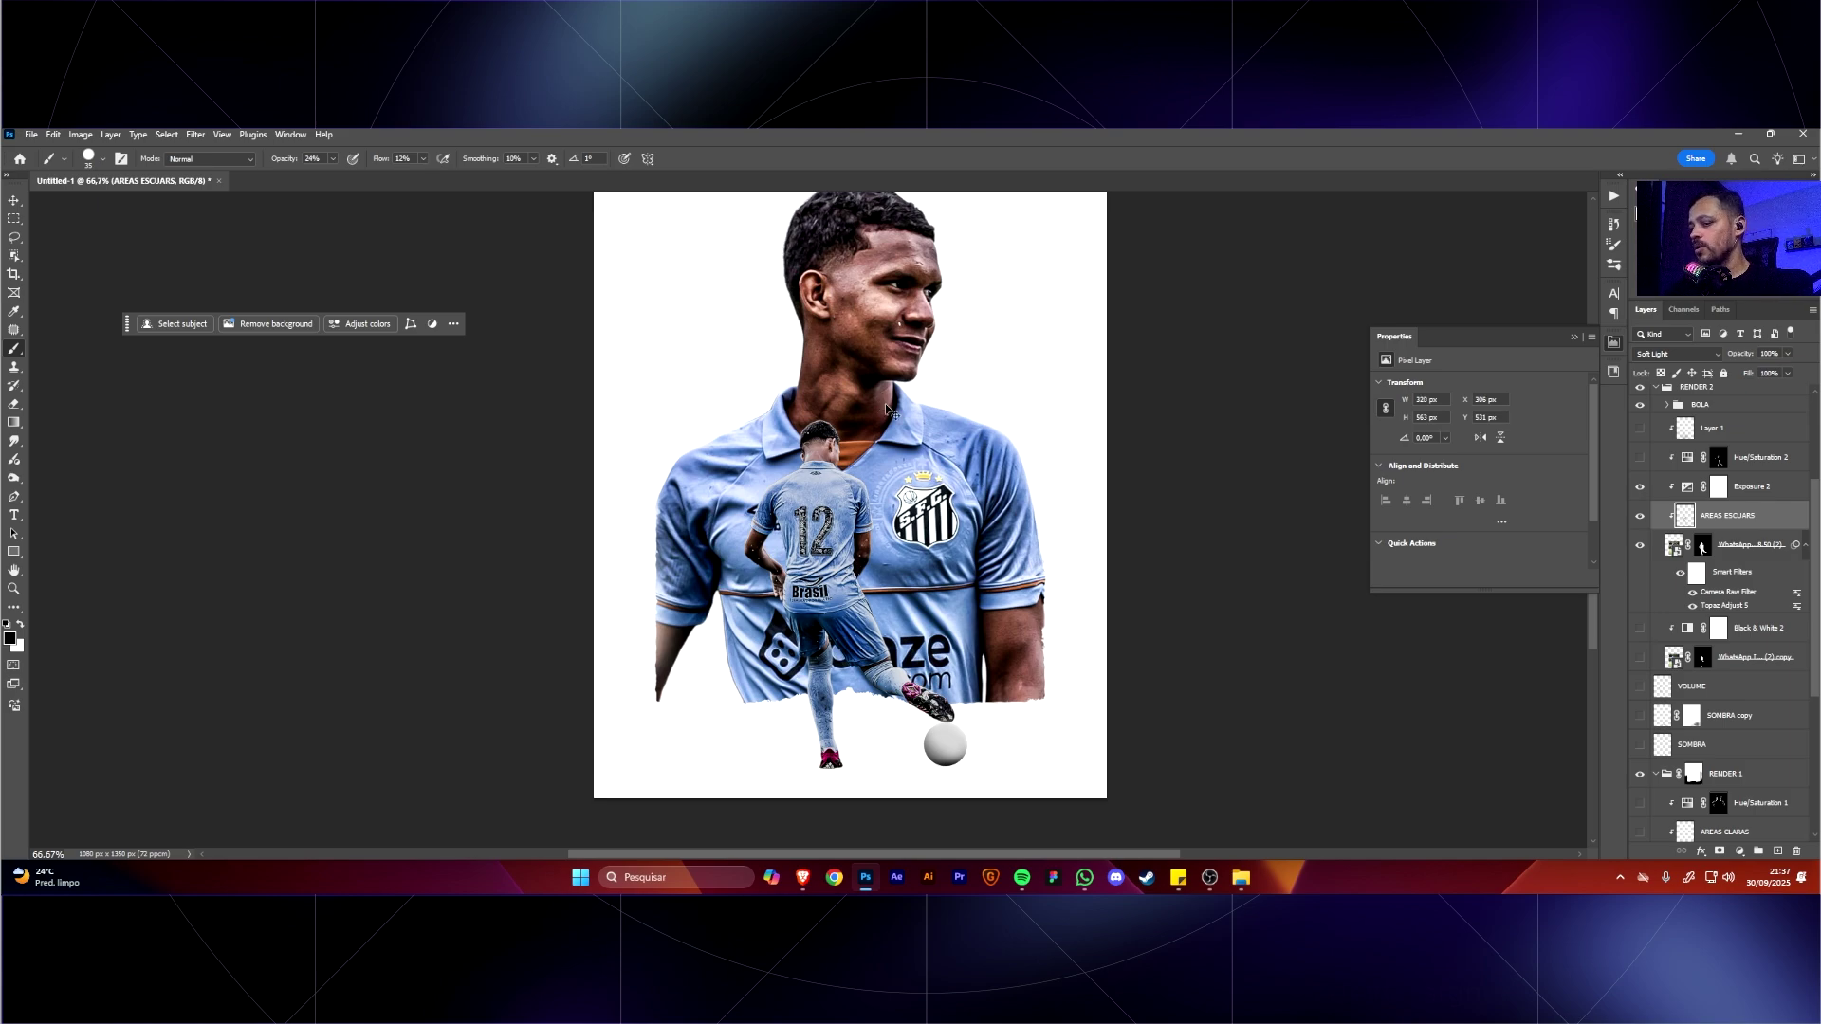
Create a clipped layer named AREAS CLARAS above AREAS ESCUARS and set its blend mode to Overlay.
key("ctrl+shift+n")
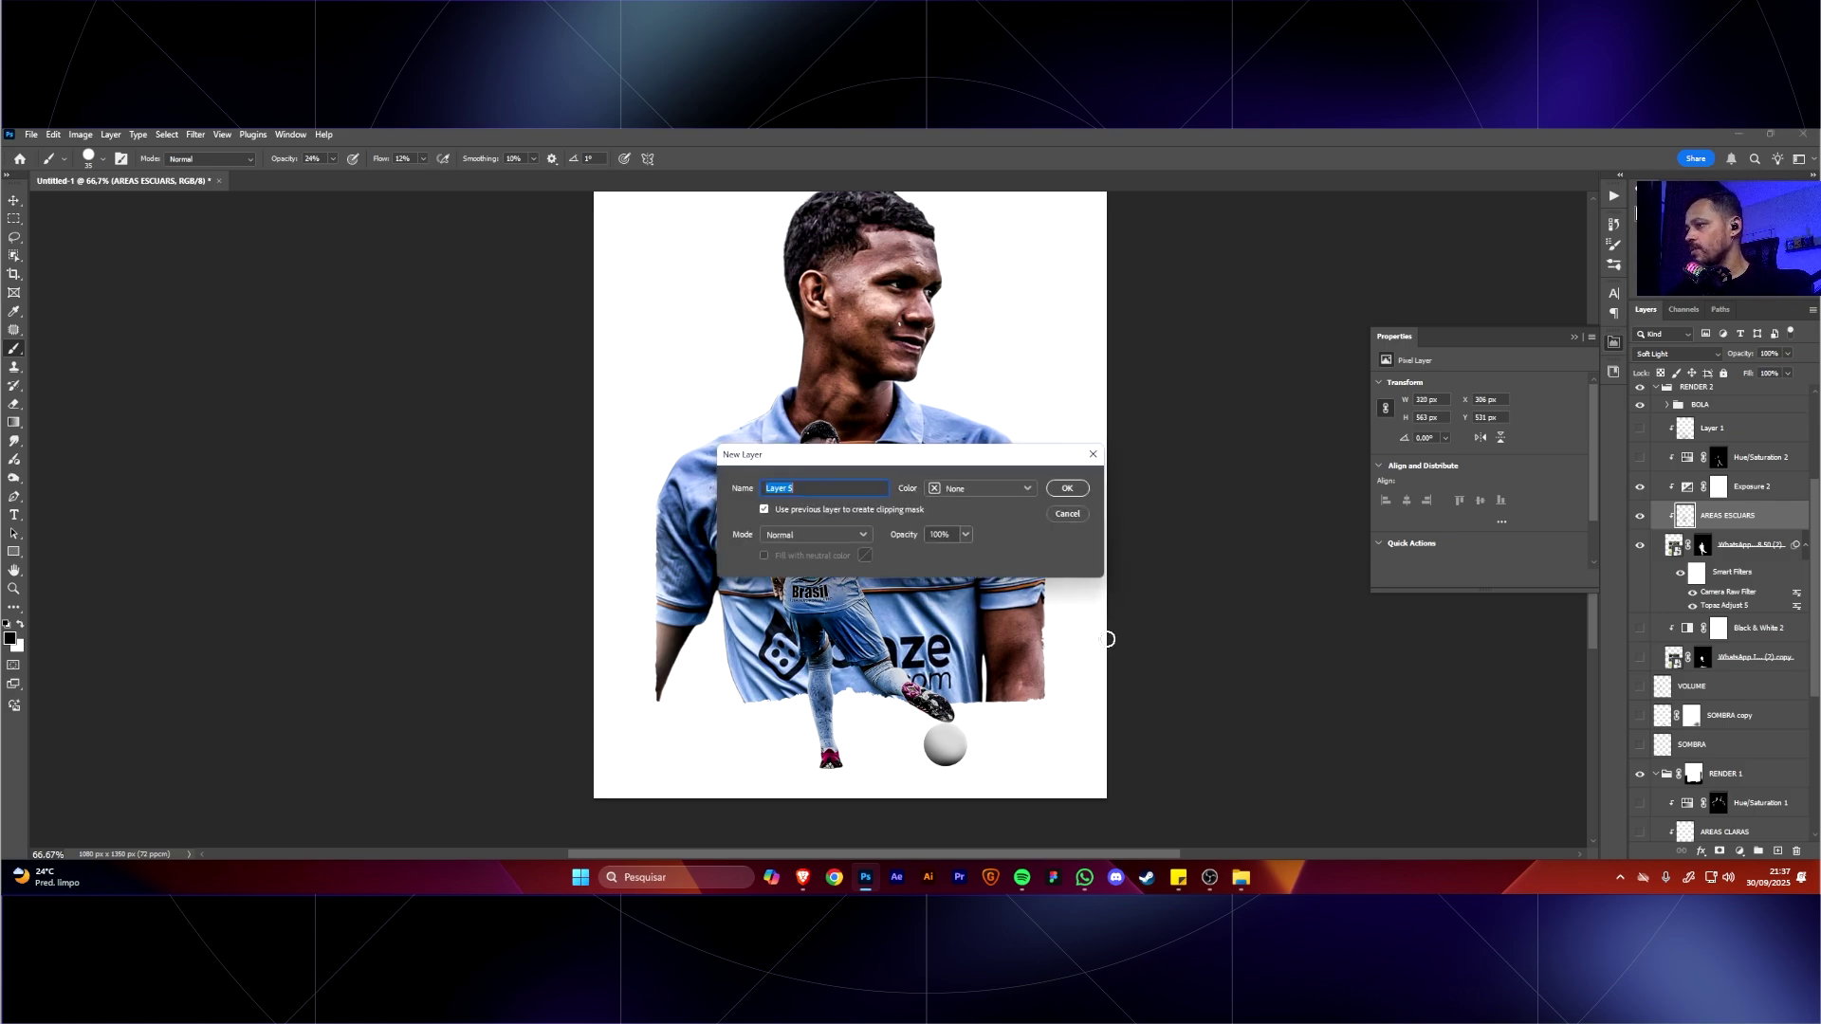
key("Escape")
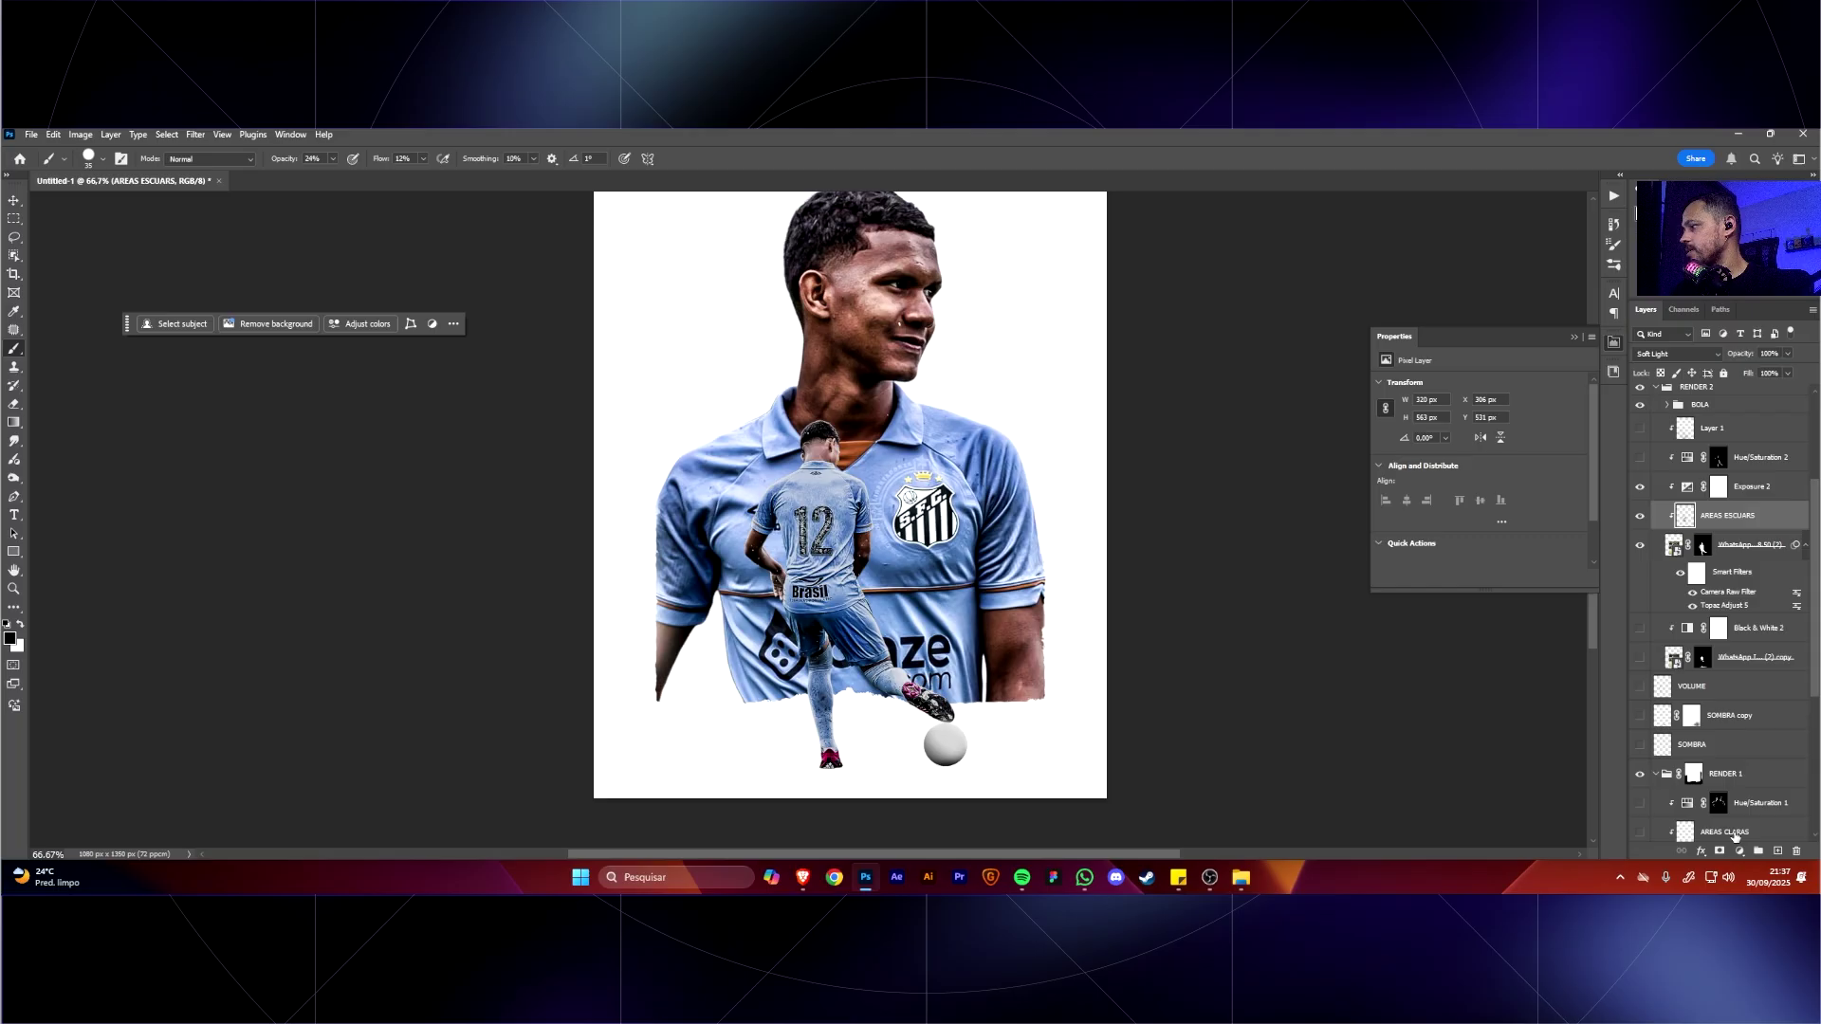
left_click(1779, 852)
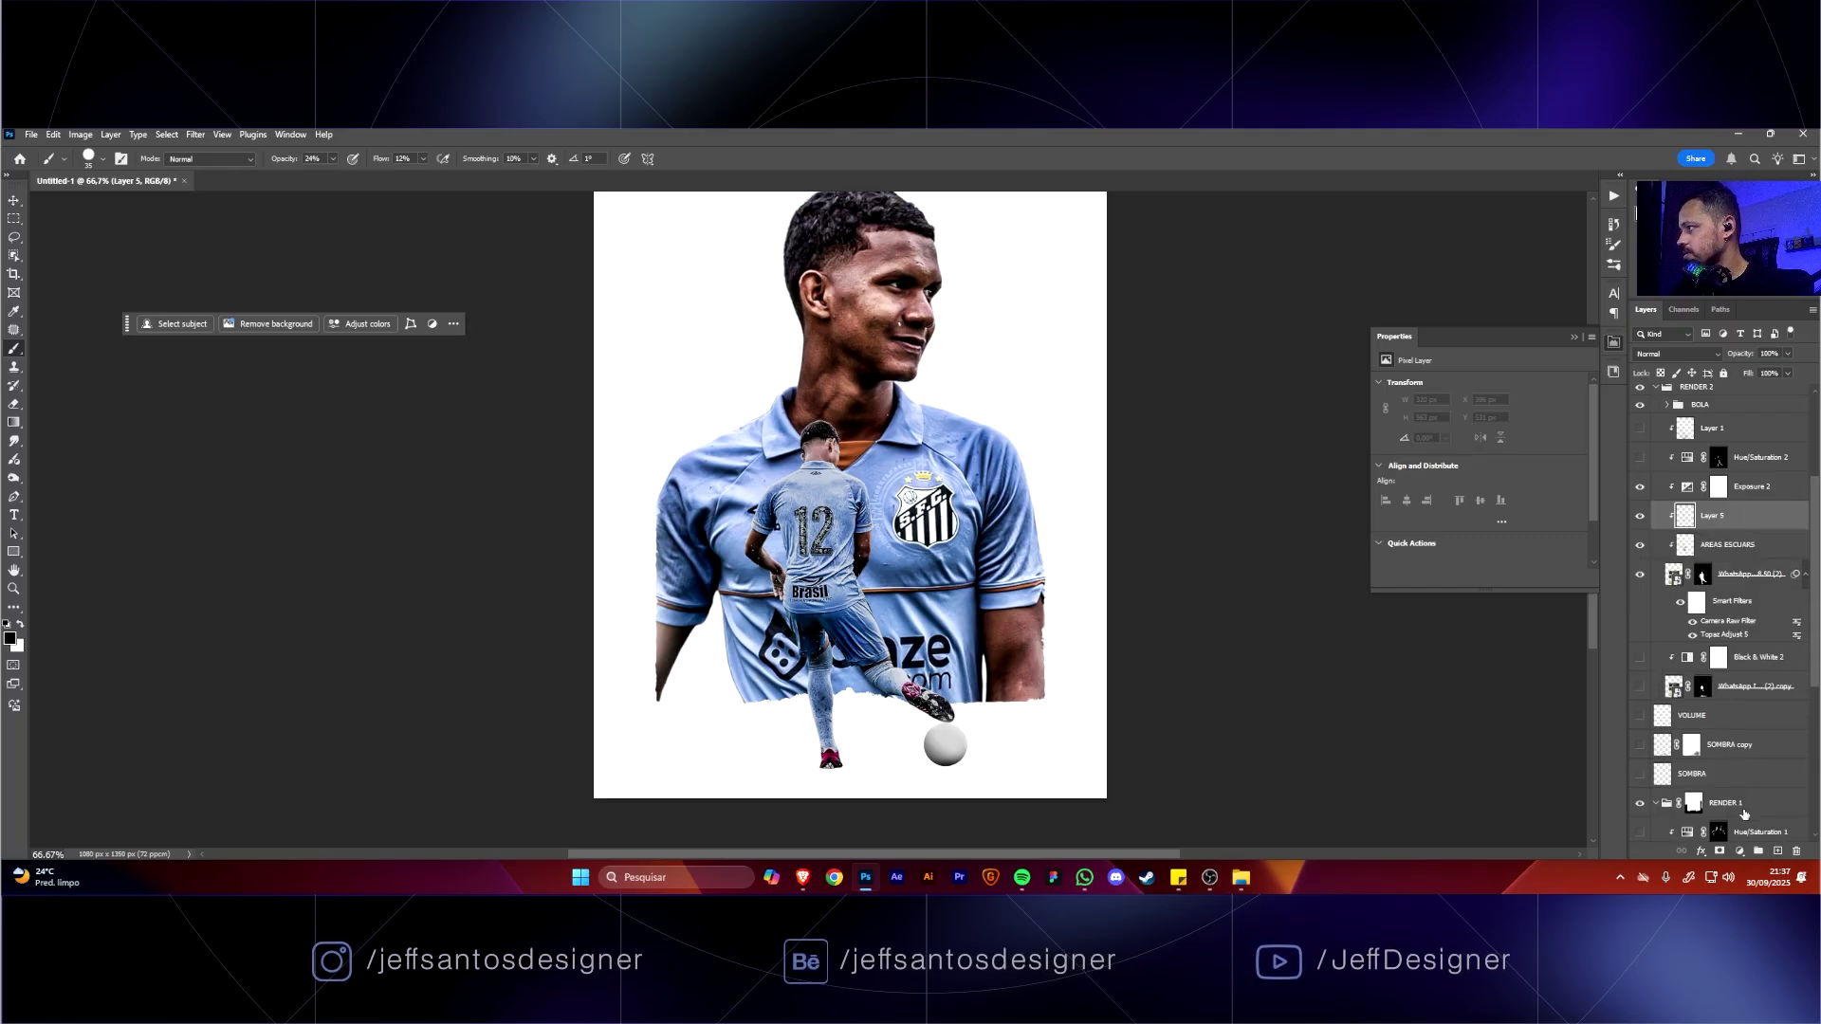
double_click(1713, 516)
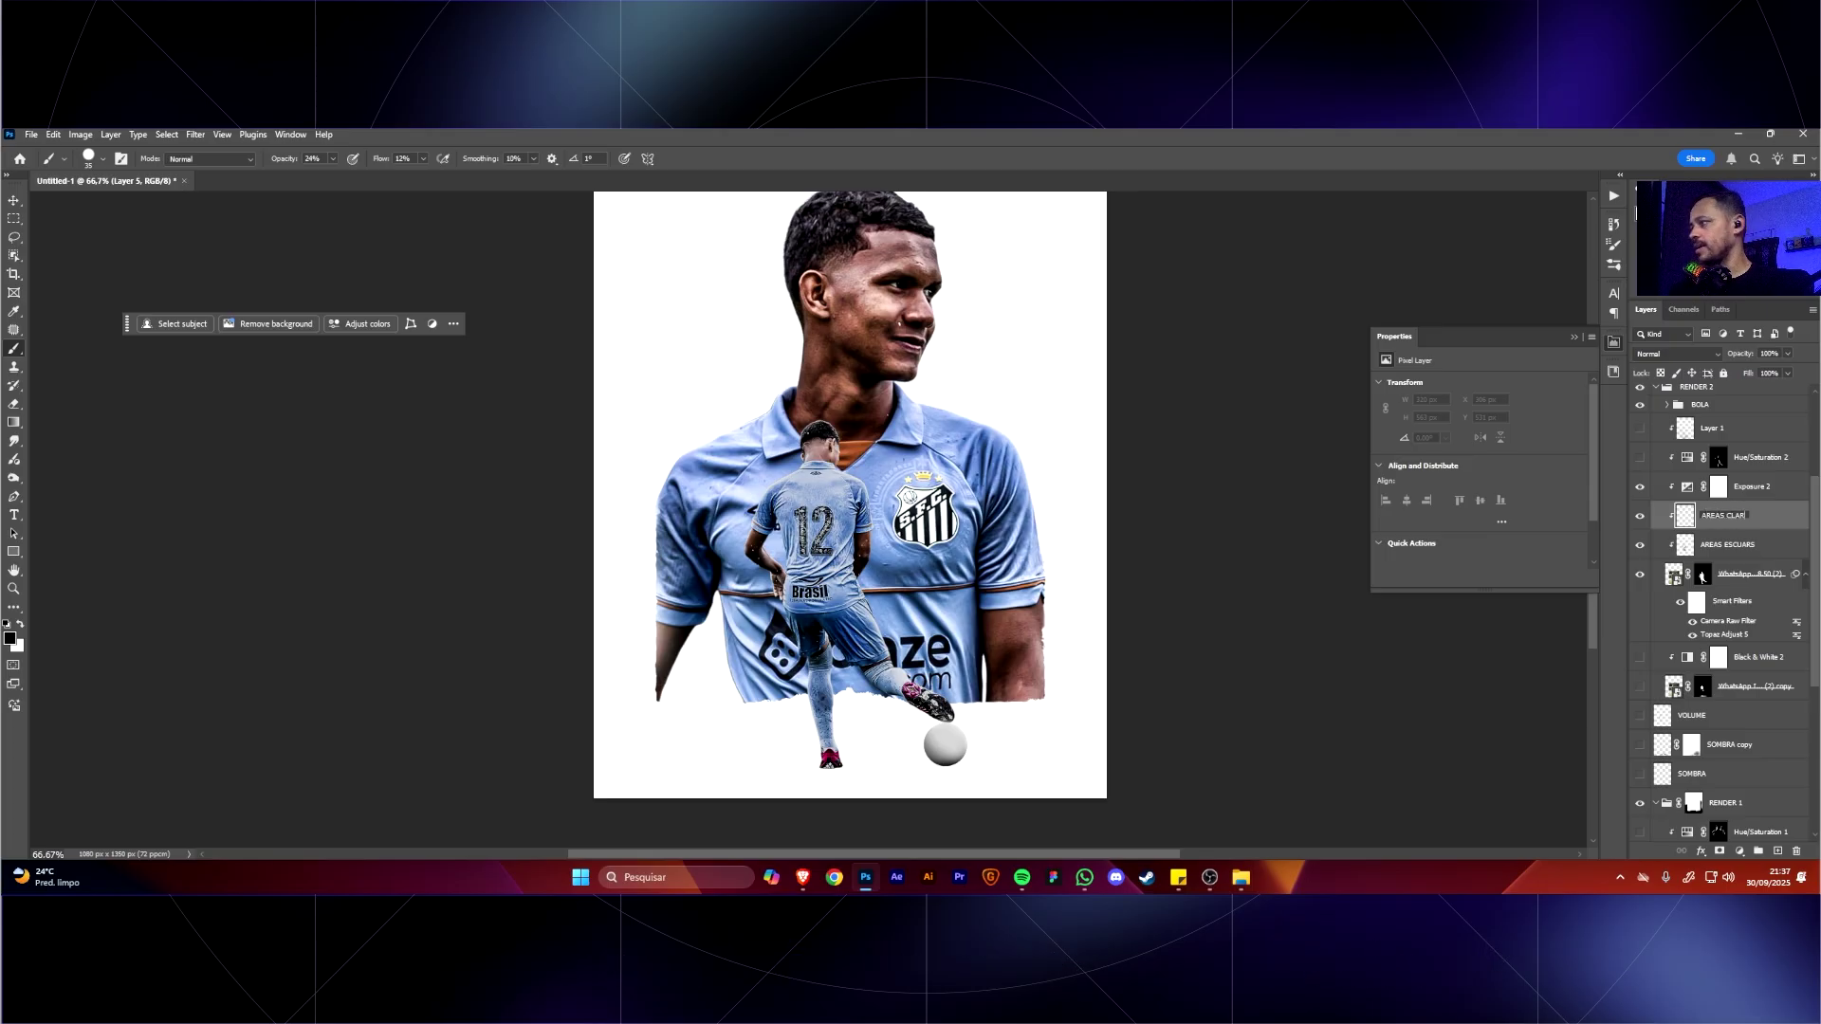
key("Return")
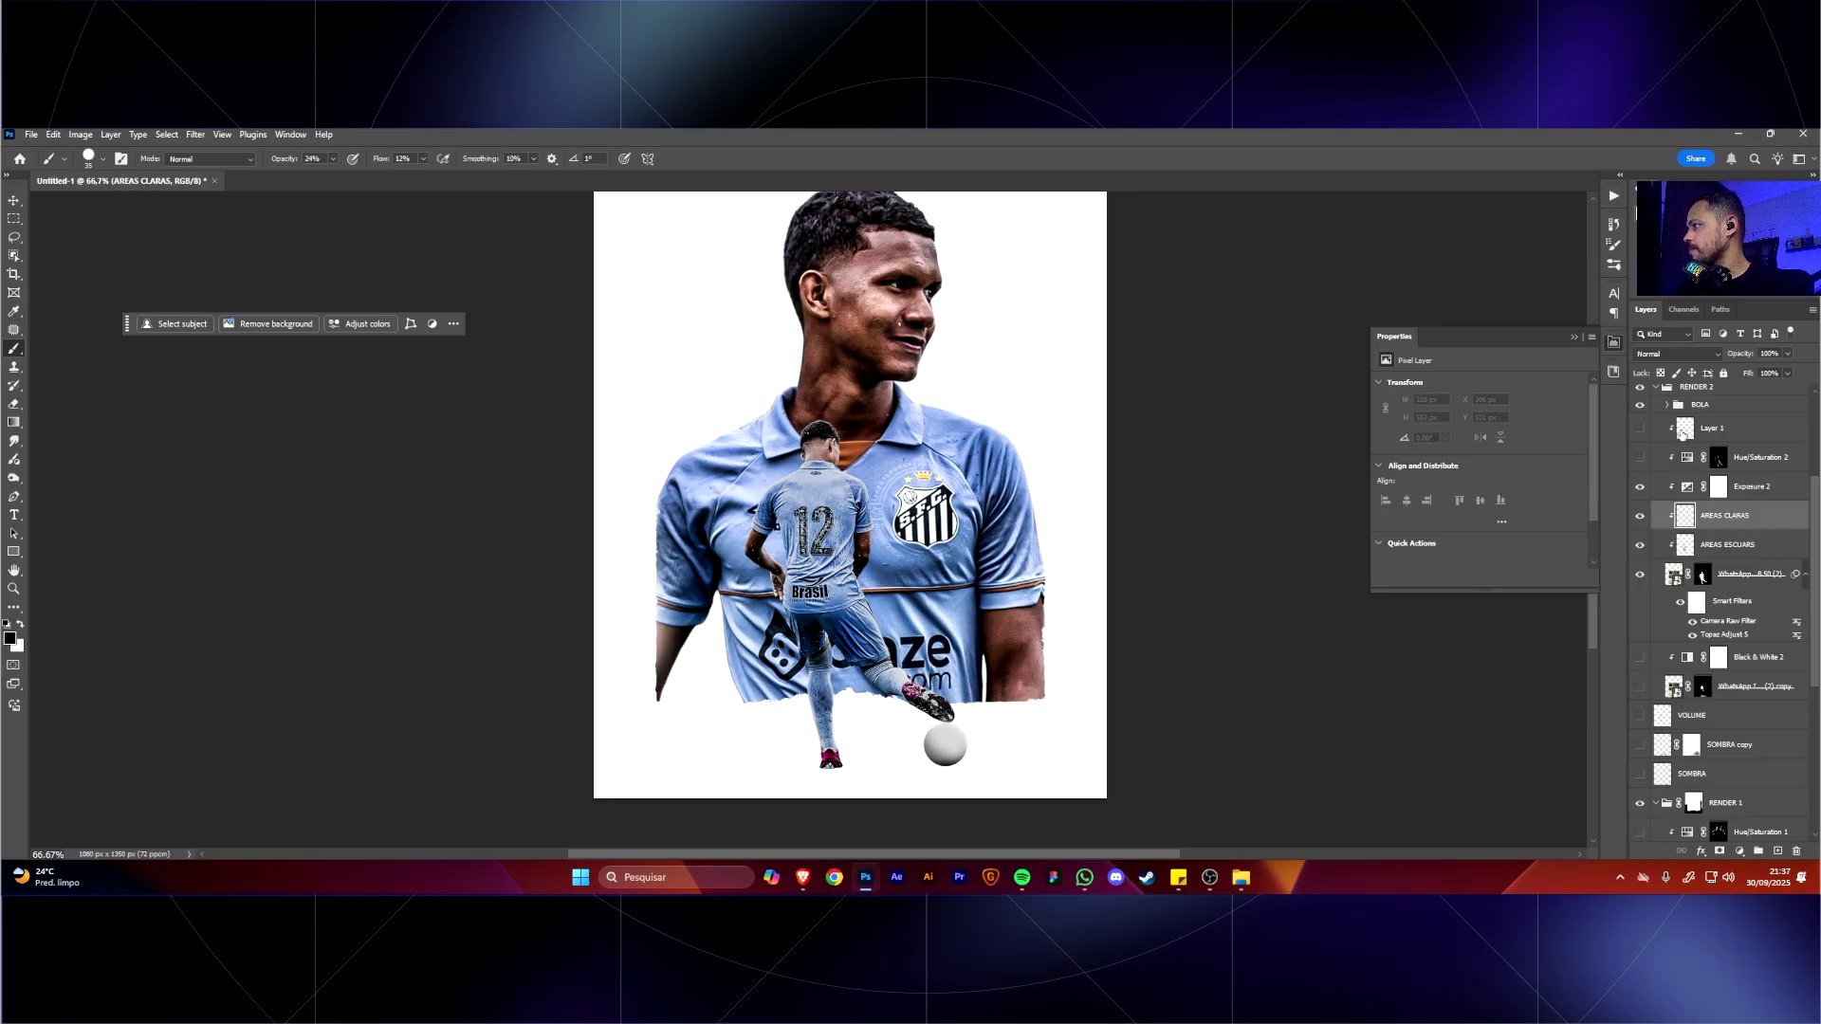
left_click(1685, 354)
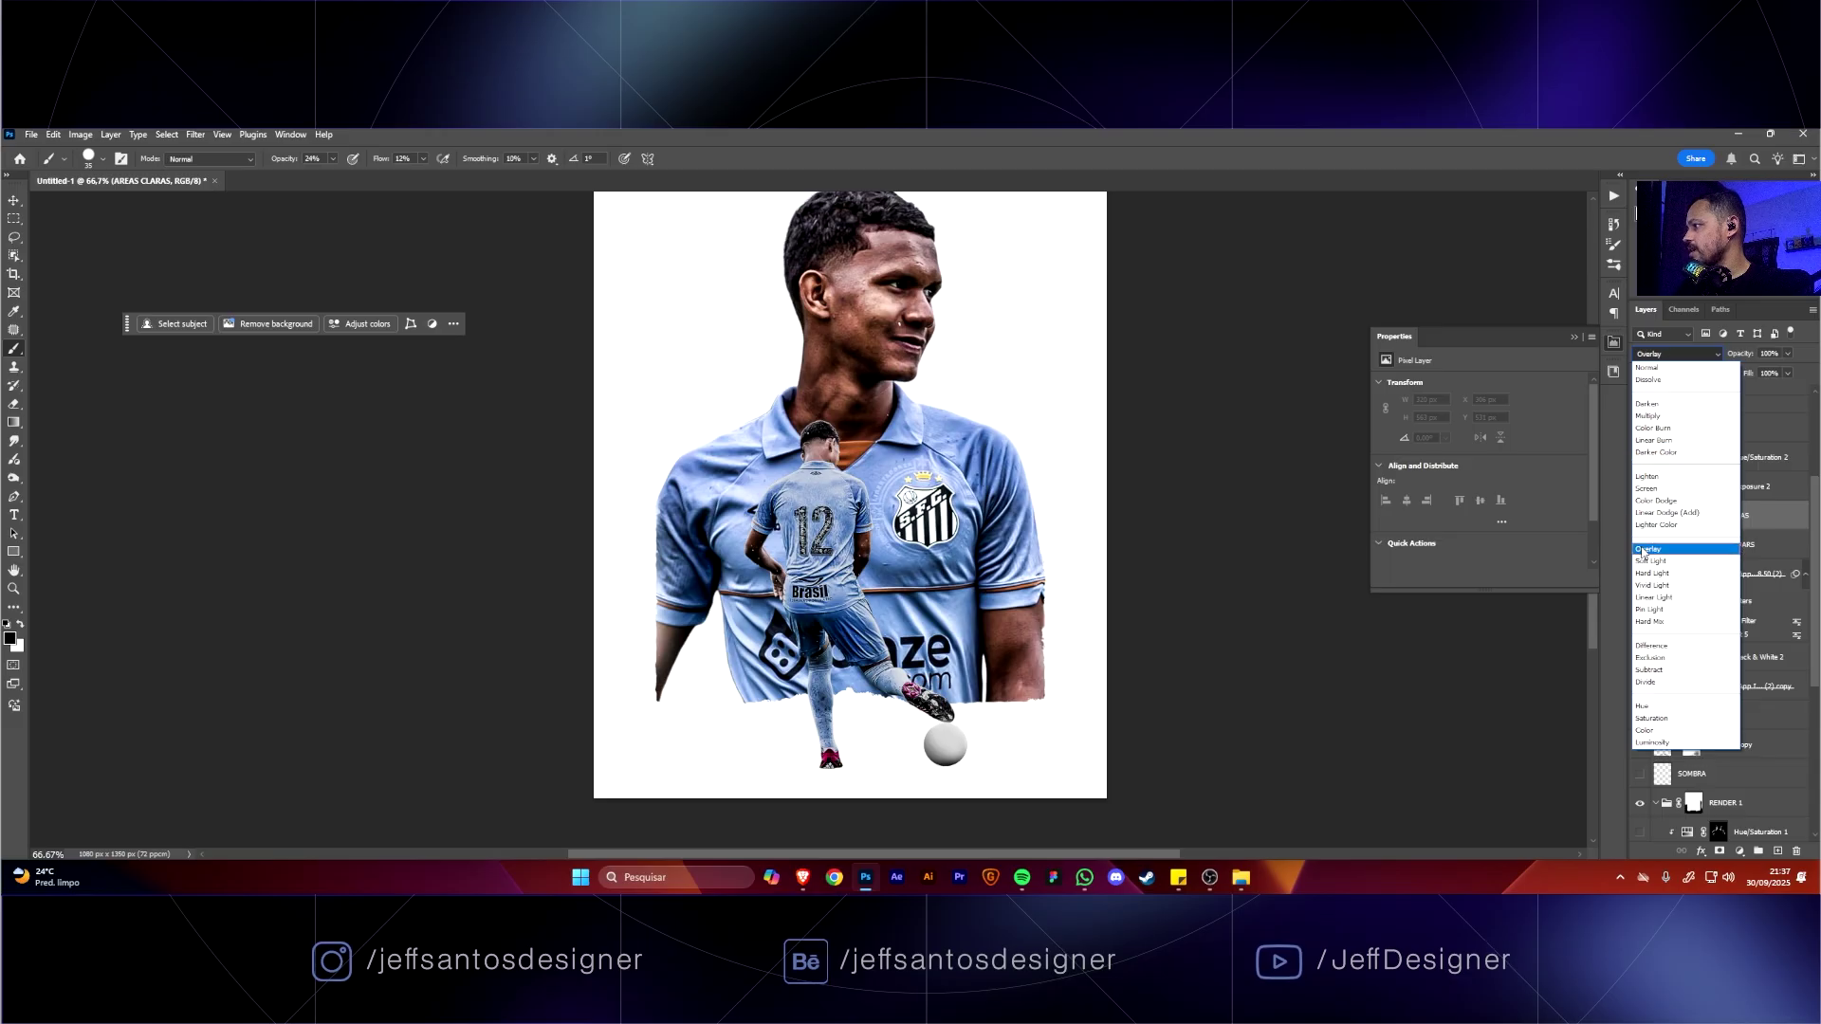
left_click(1647, 550)
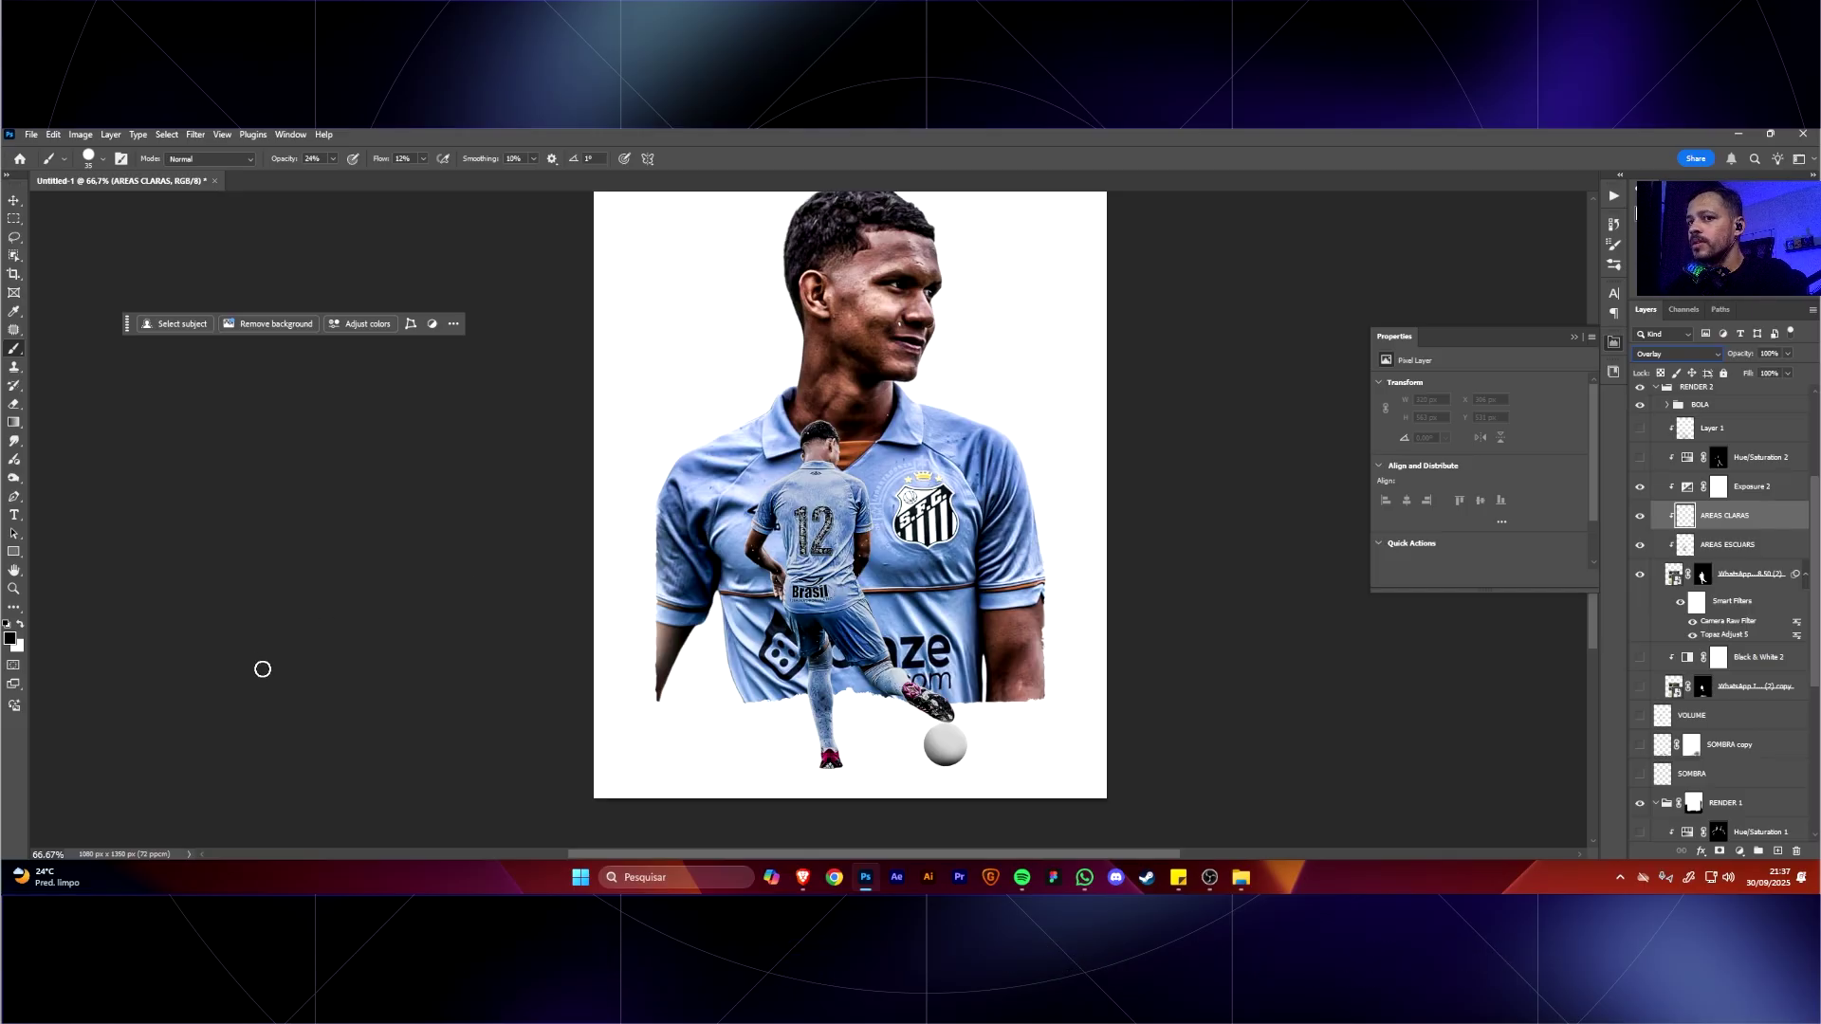
Paint white highlights with a smaller brush along the outer edge of the small player's bent arm on AREAS CLARAS.
left_click(20, 626)
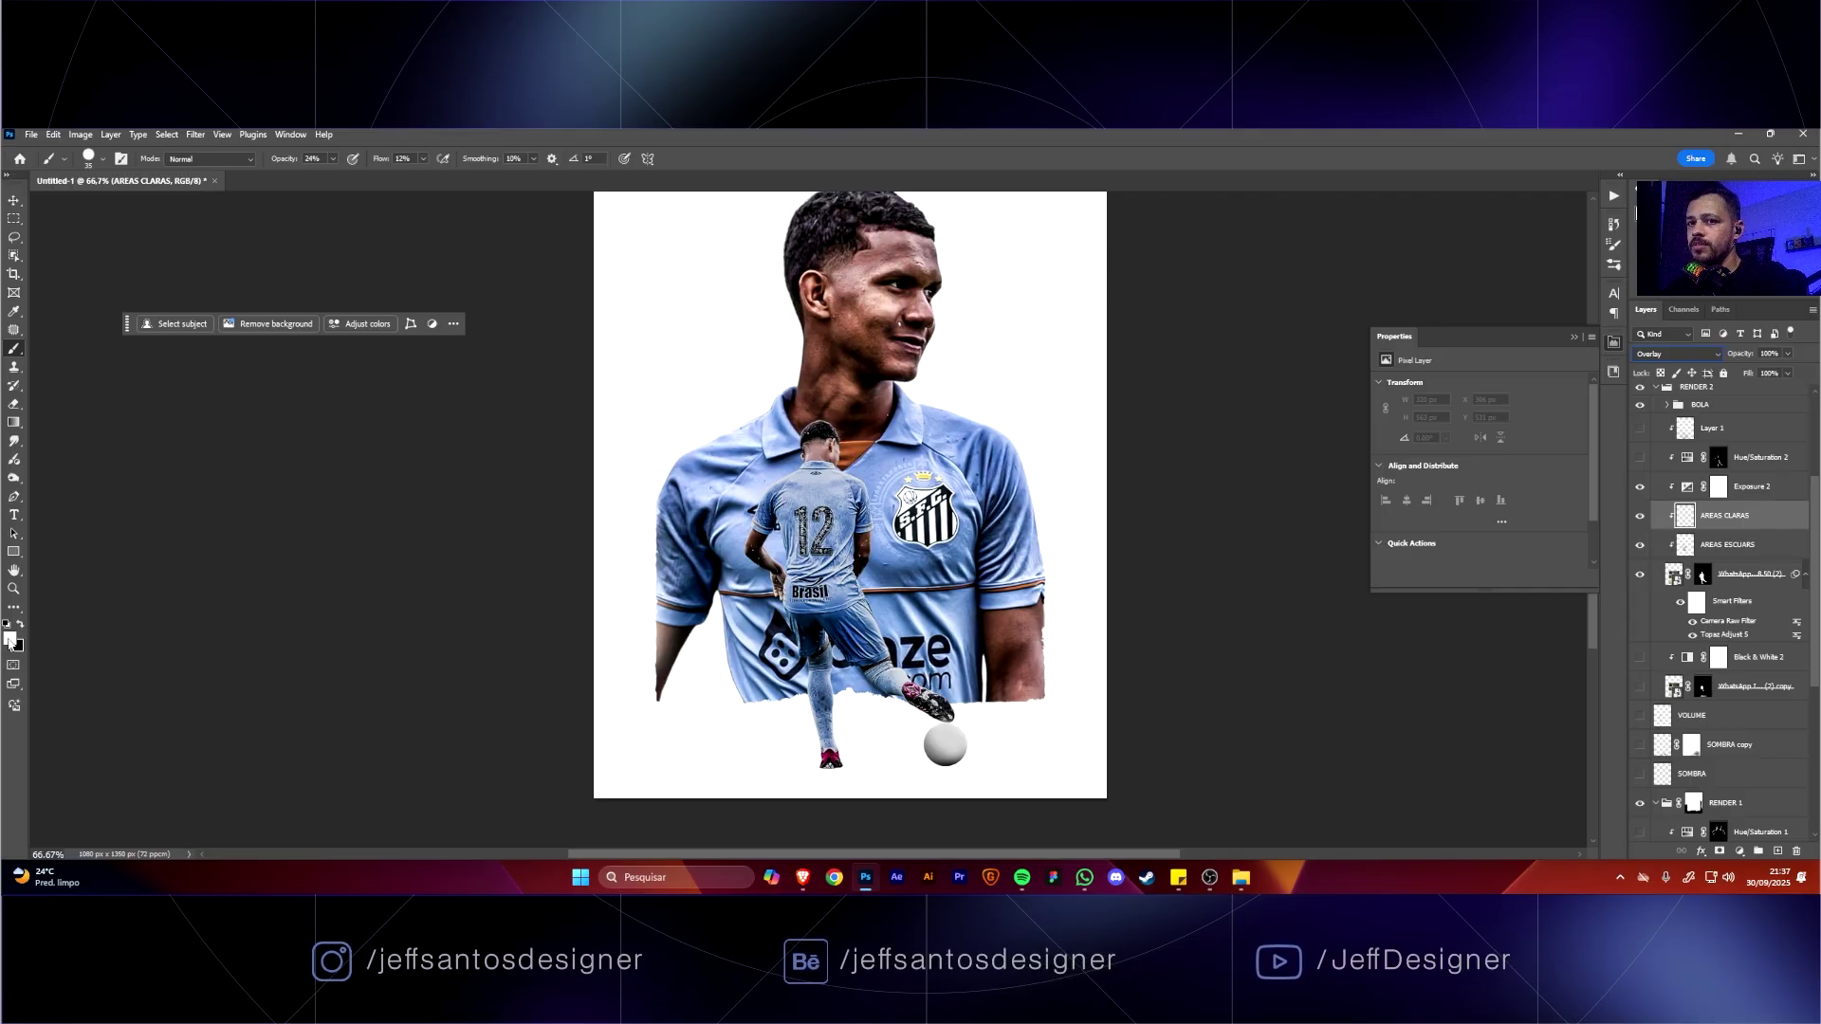
key("ctrl+plus")
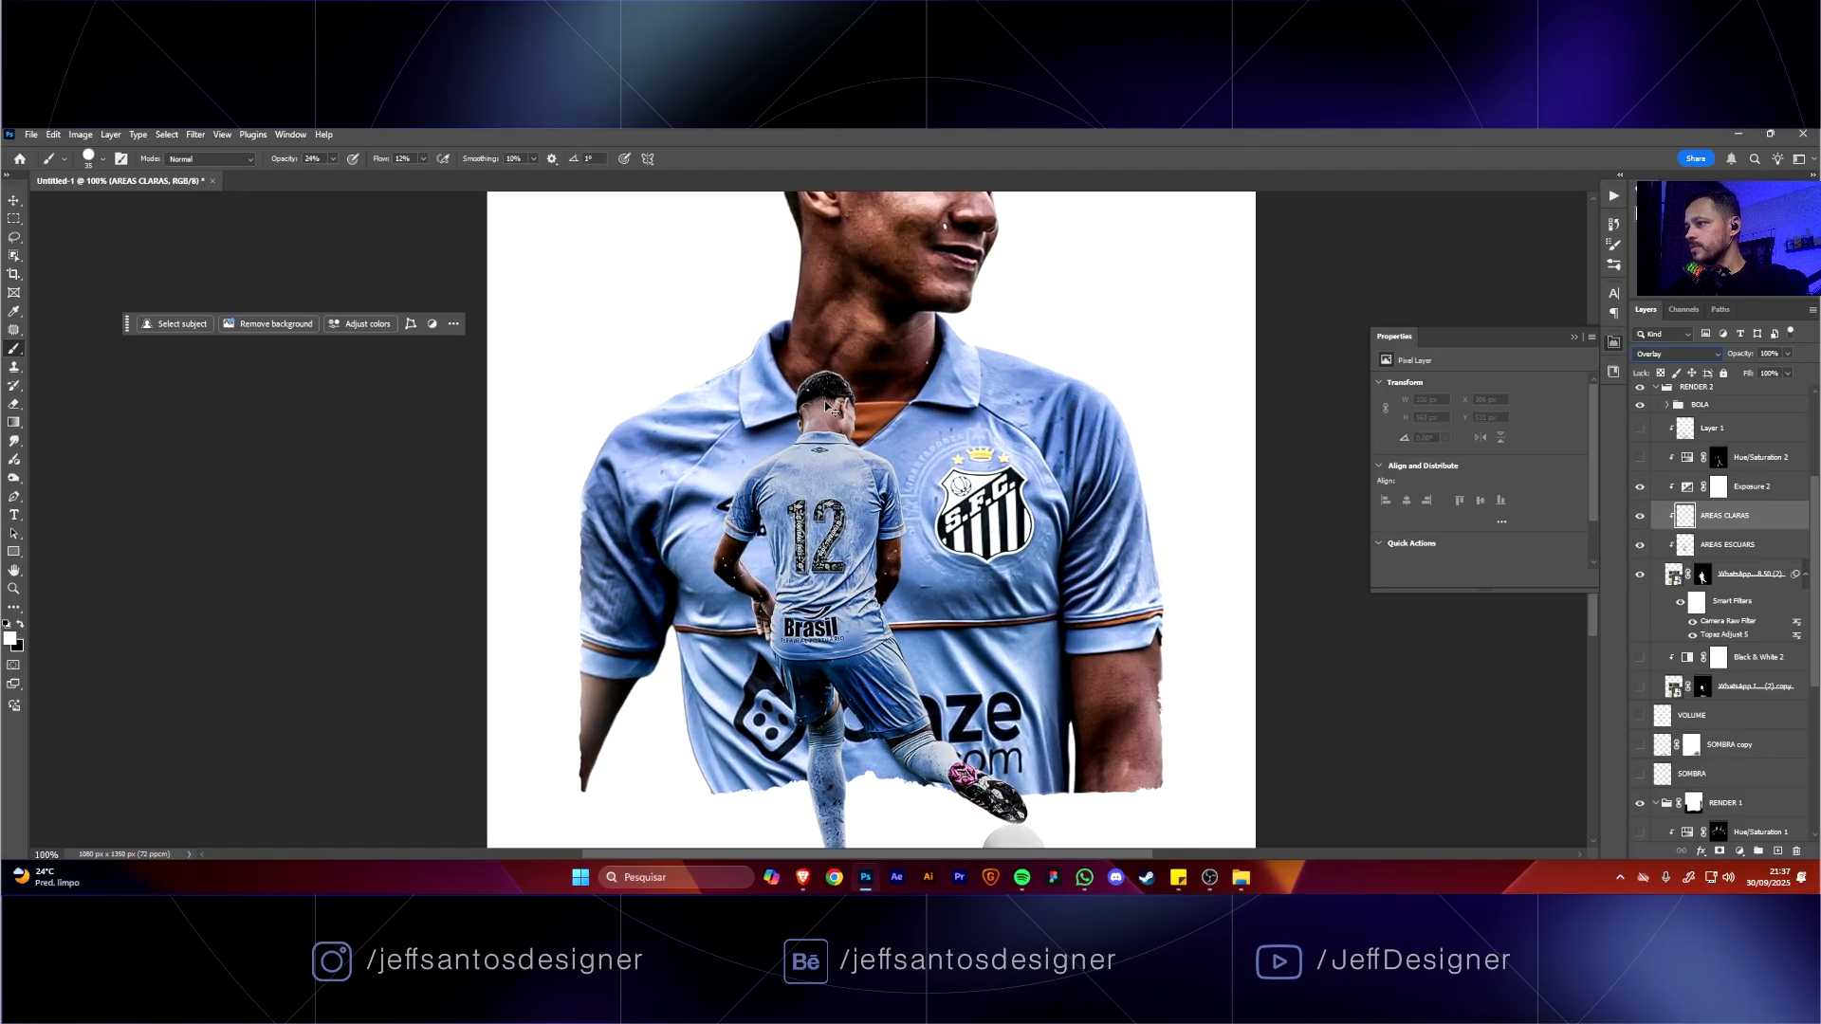
key("ctrl+plus")
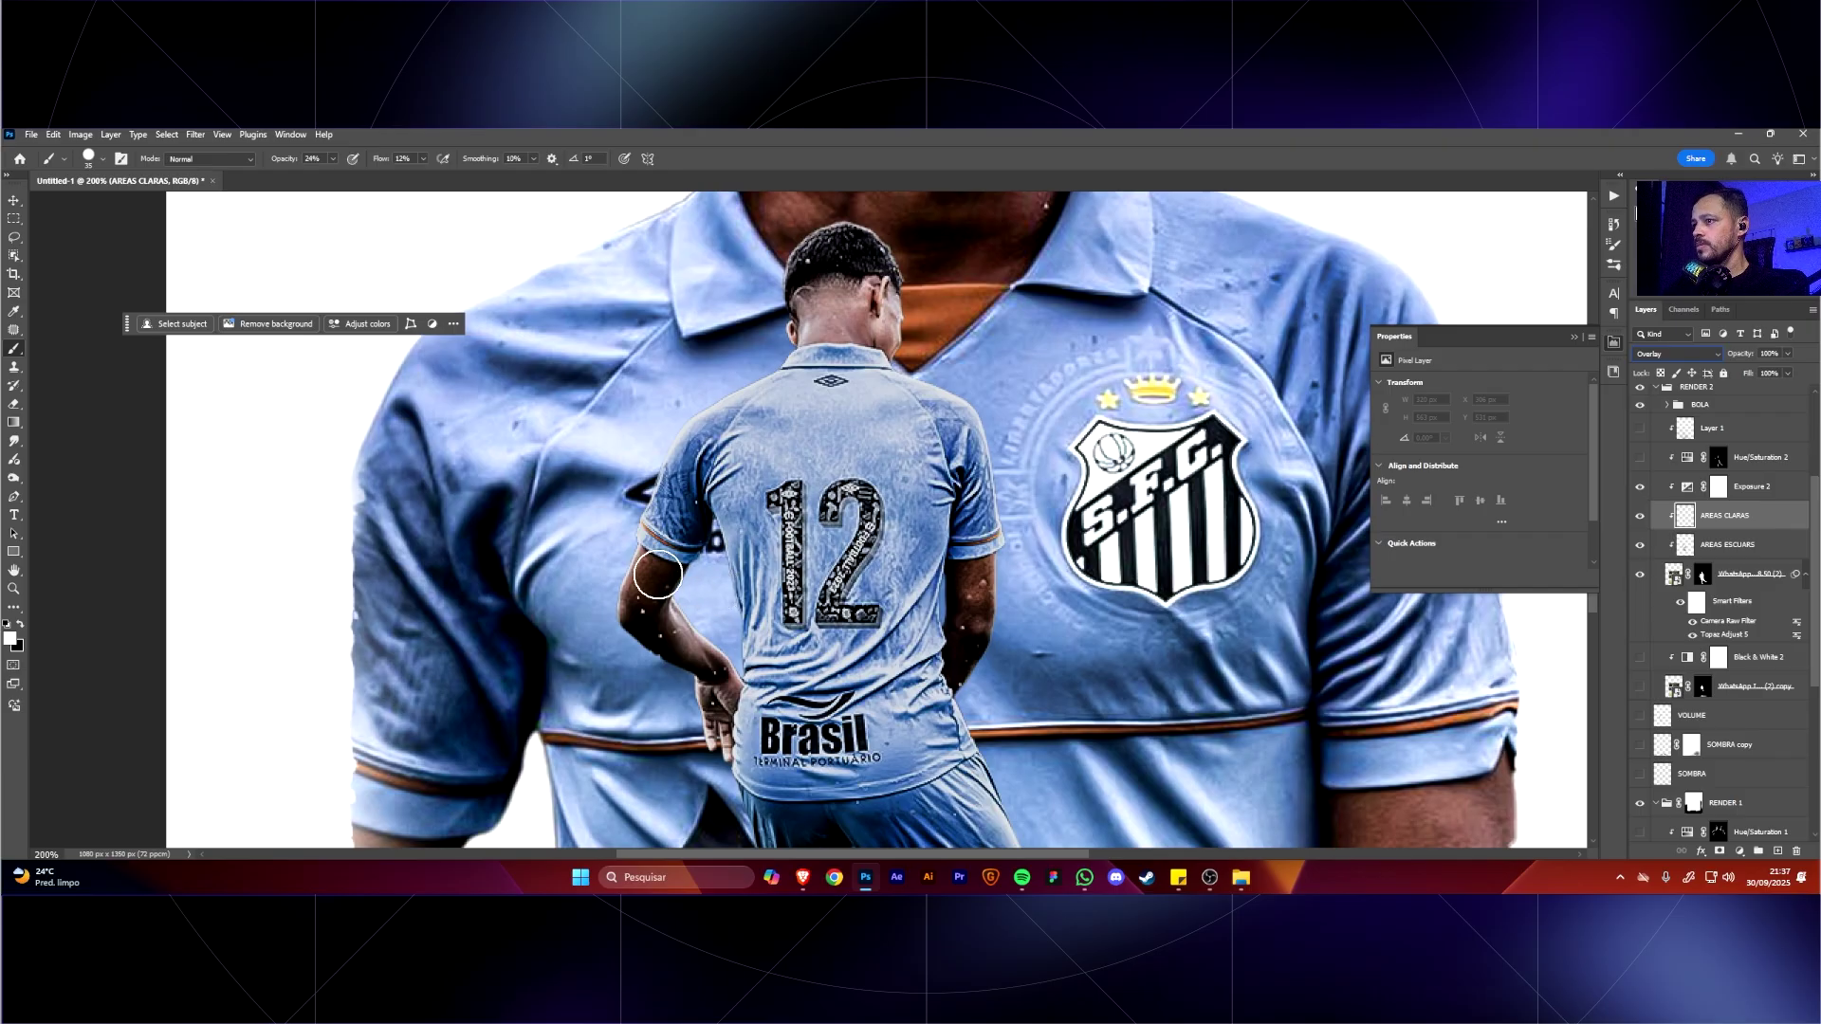
key("bracketleft")
key("bracketleft")
key("bracketleft")
left_click_drag(650, 580, 628, 567)
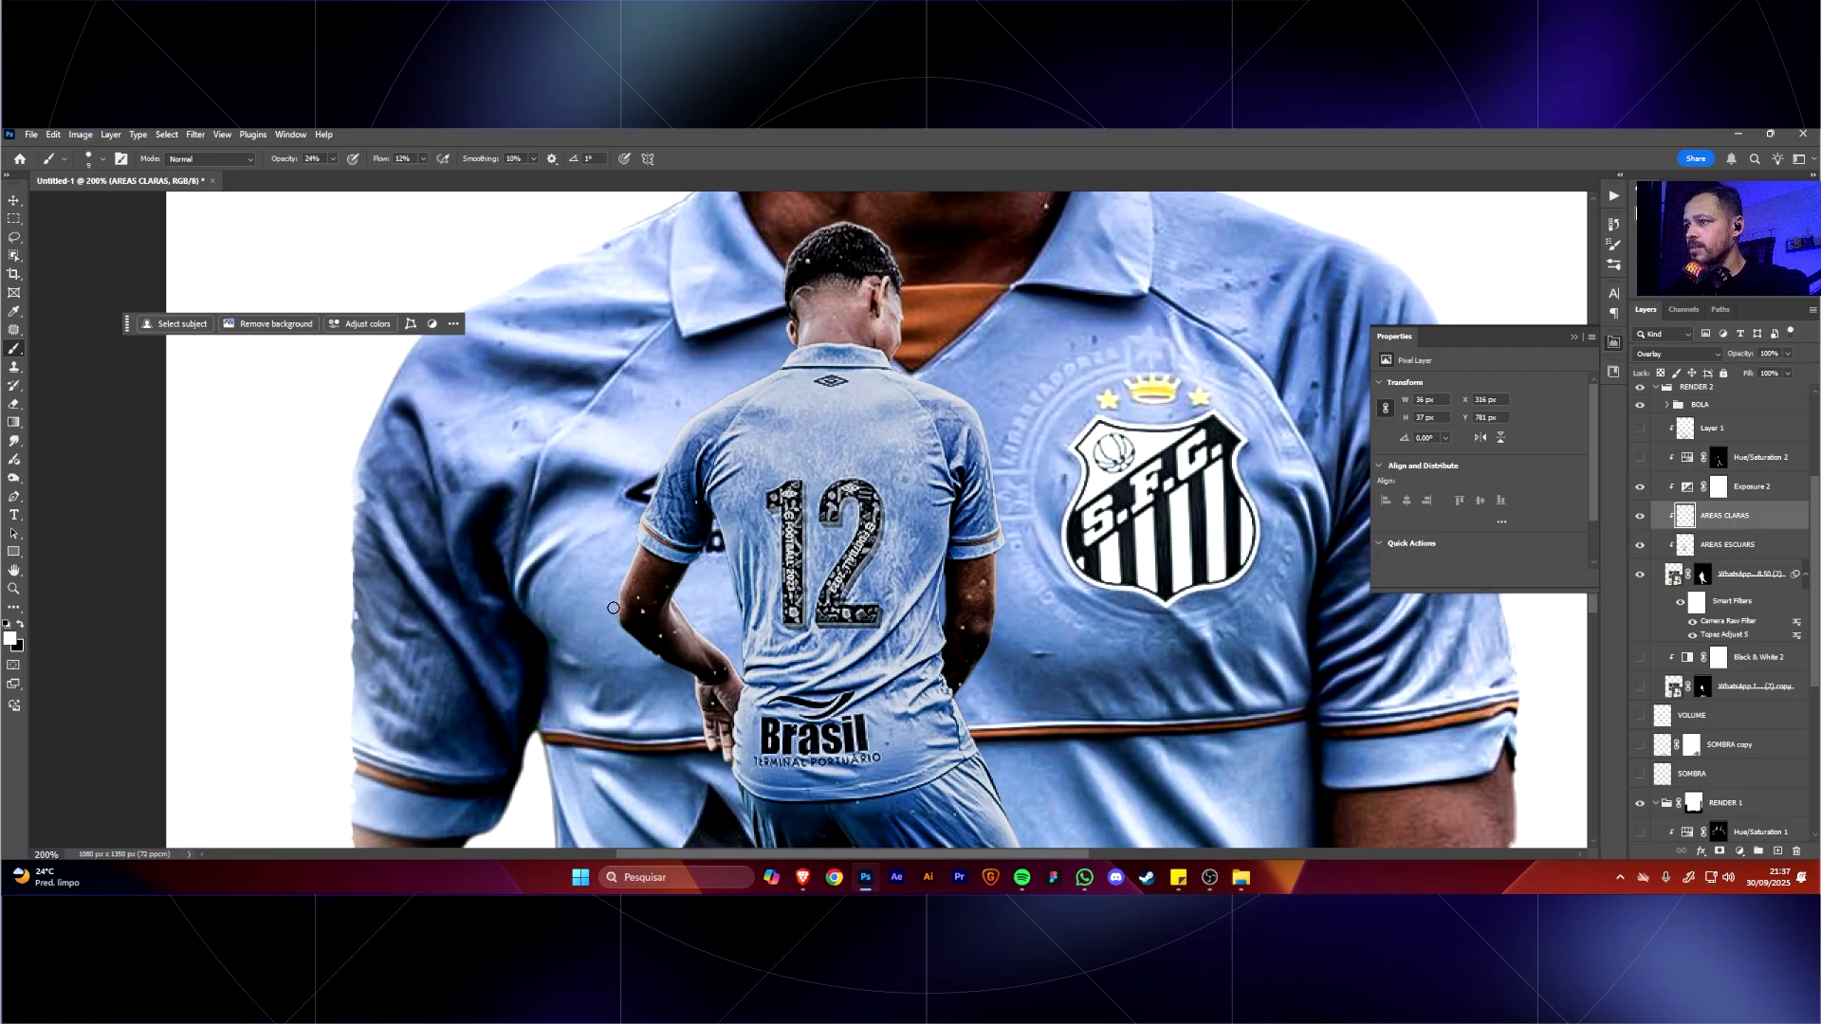
left_click_drag(687, 630, 714, 642)
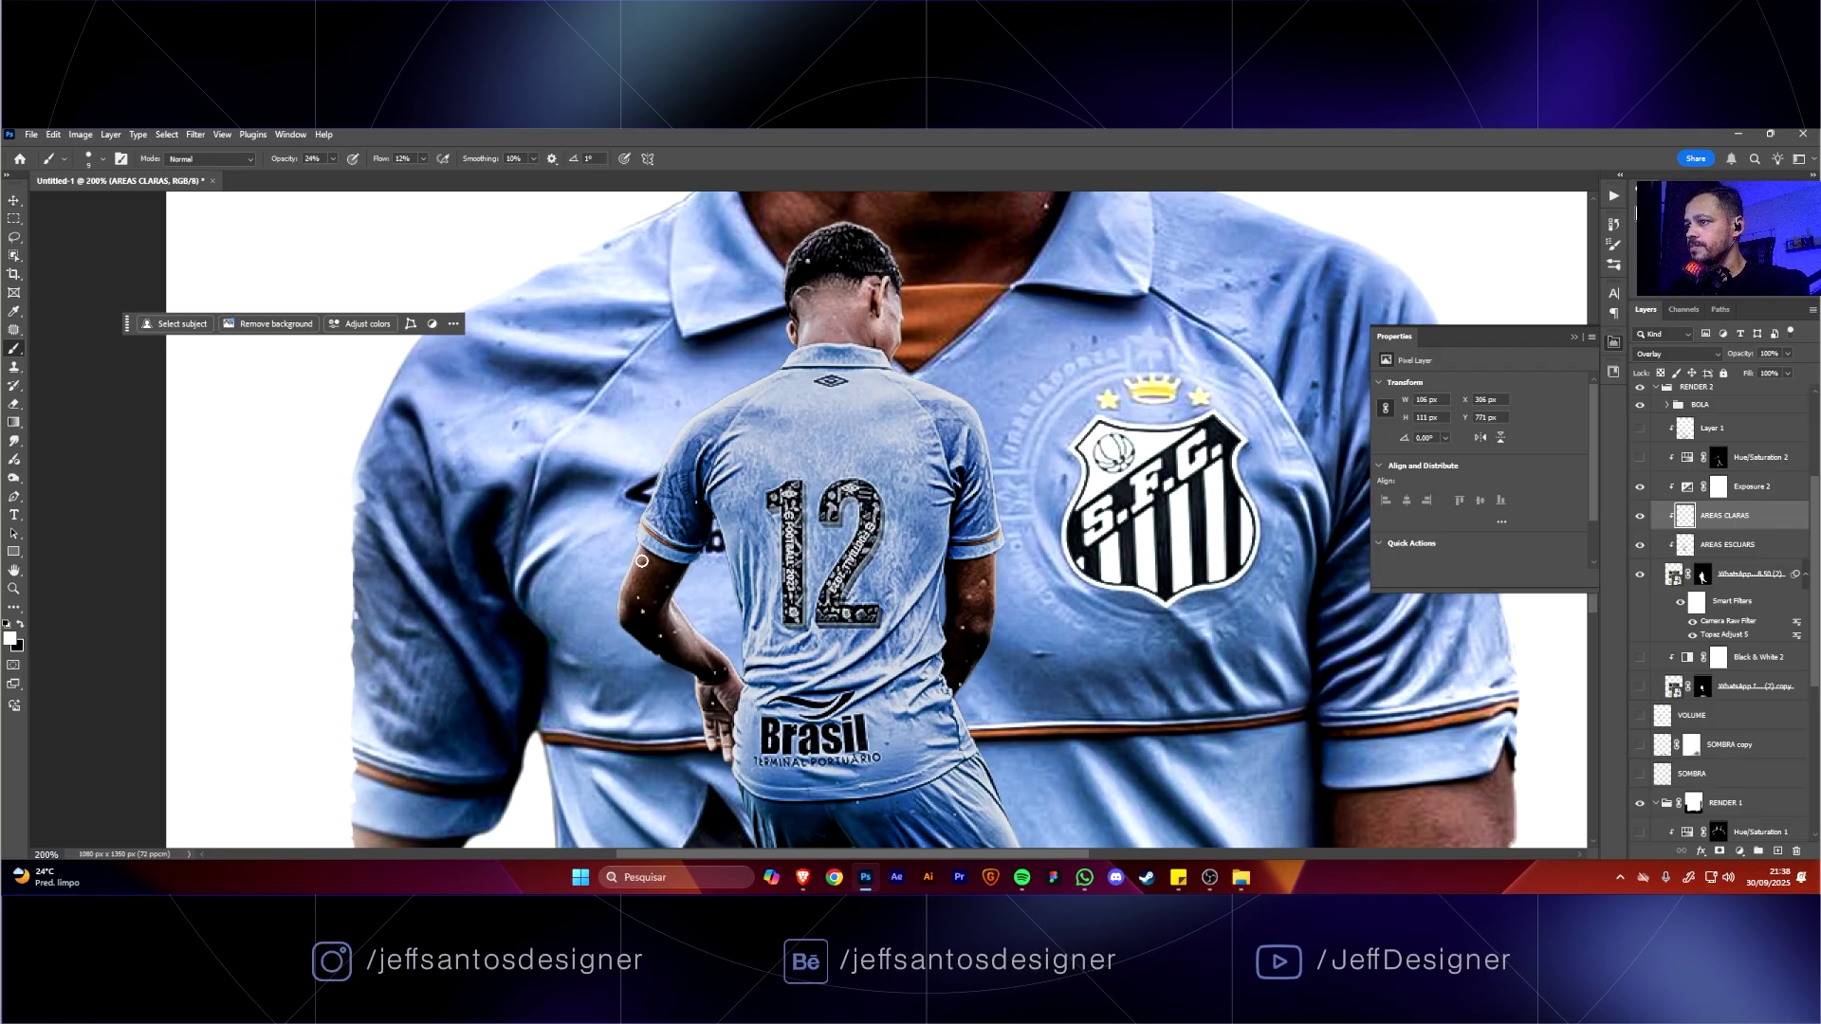
Check the small player with AREAS CLARAS hidden and shown, and brush white highlights along his shoulder and straight arm.
left_click(1640, 517)
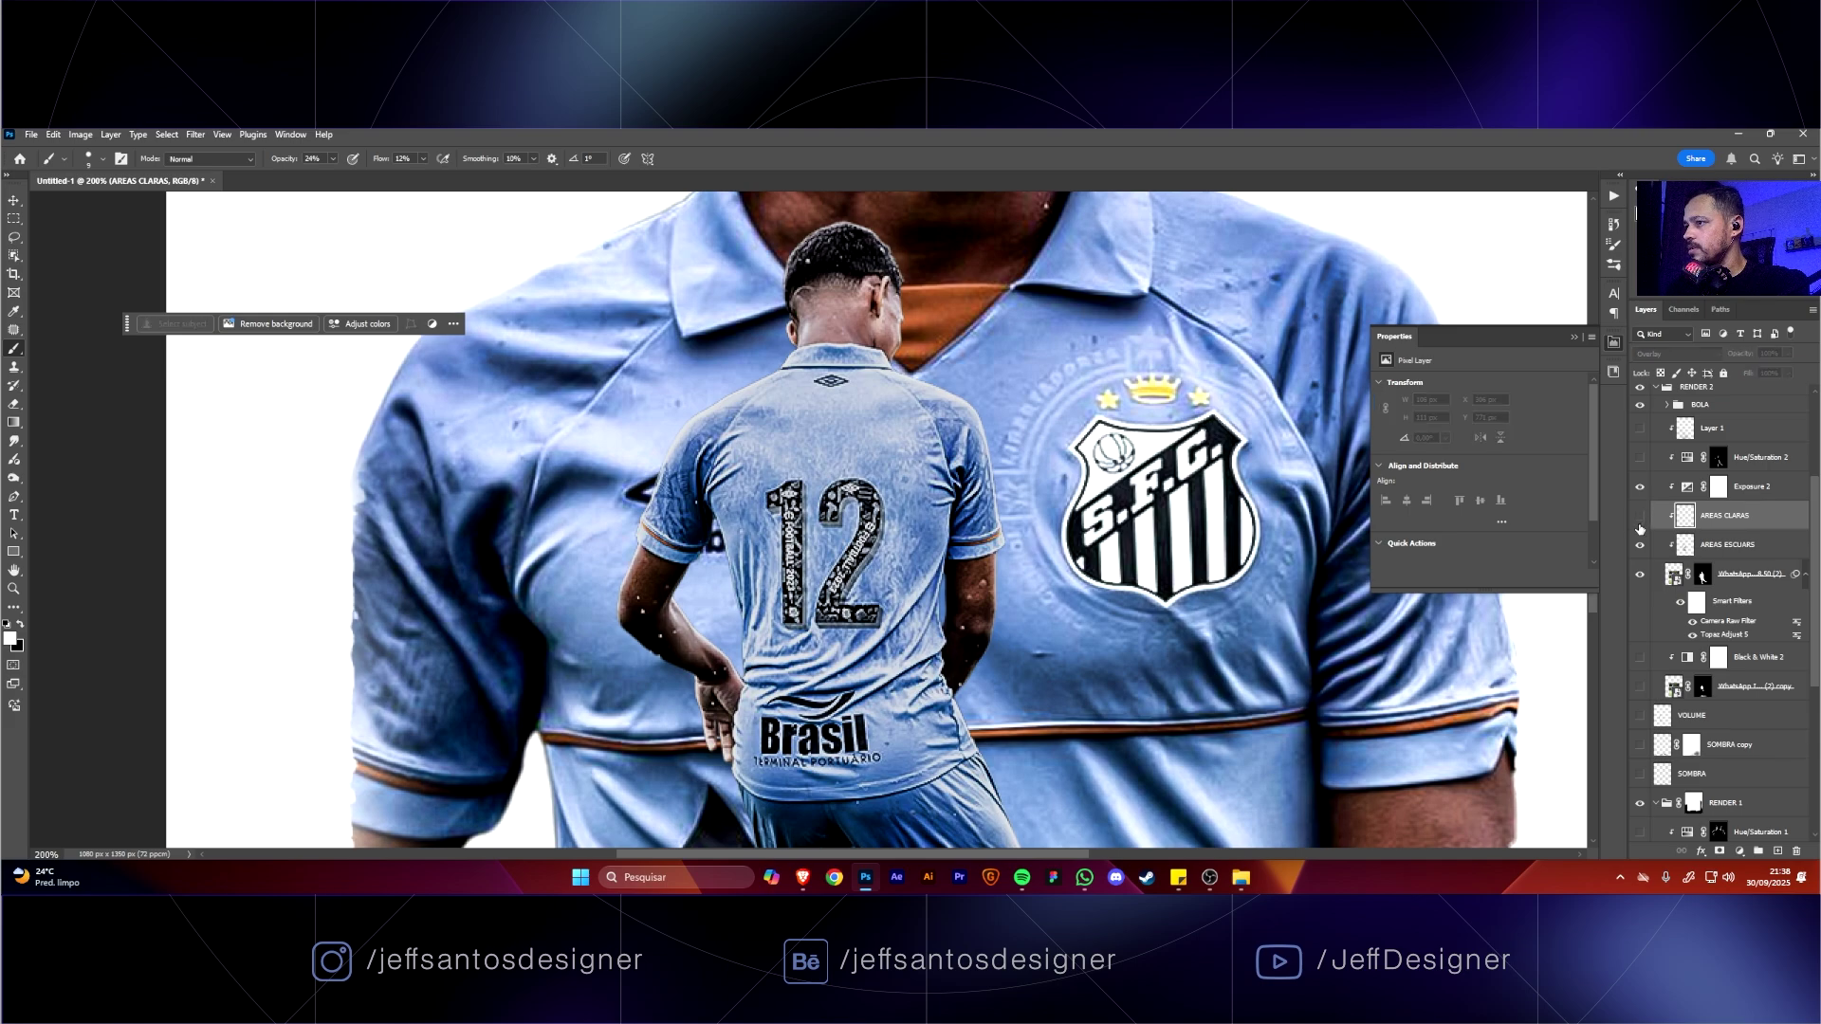
left_click(1640, 517)
left_click(1640, 517)
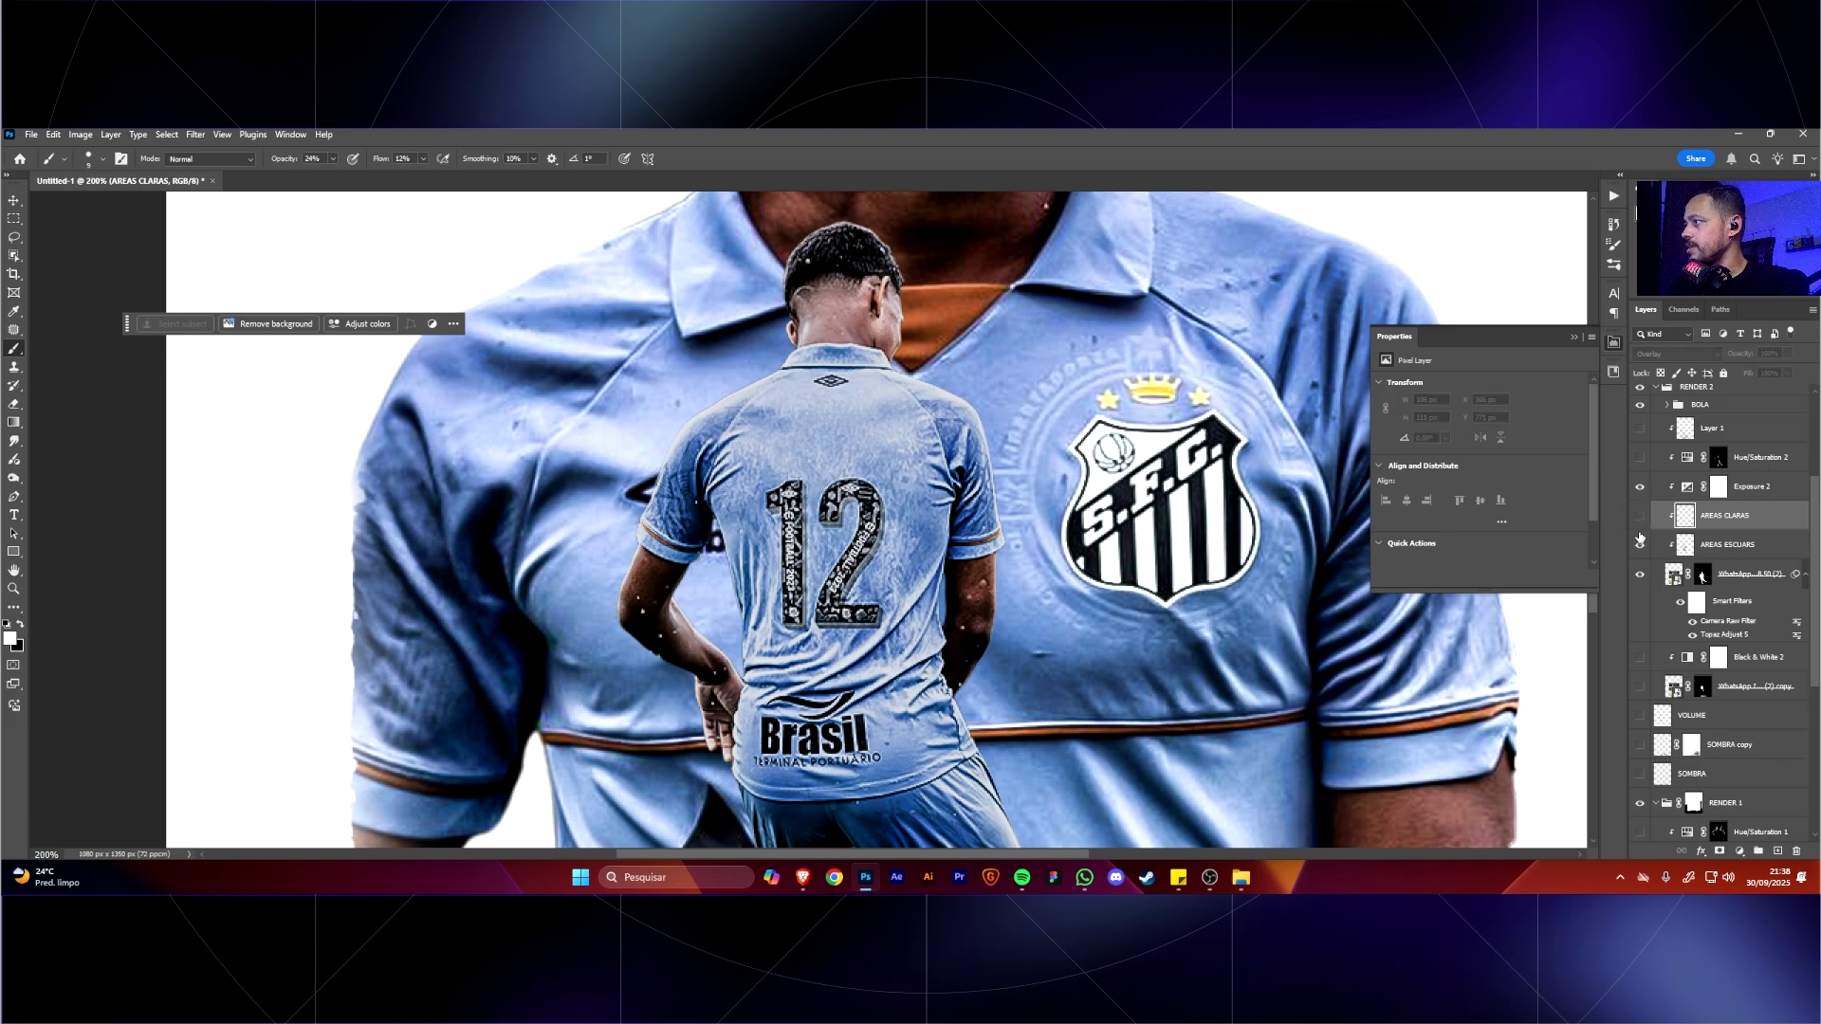
left_click(1639, 518)
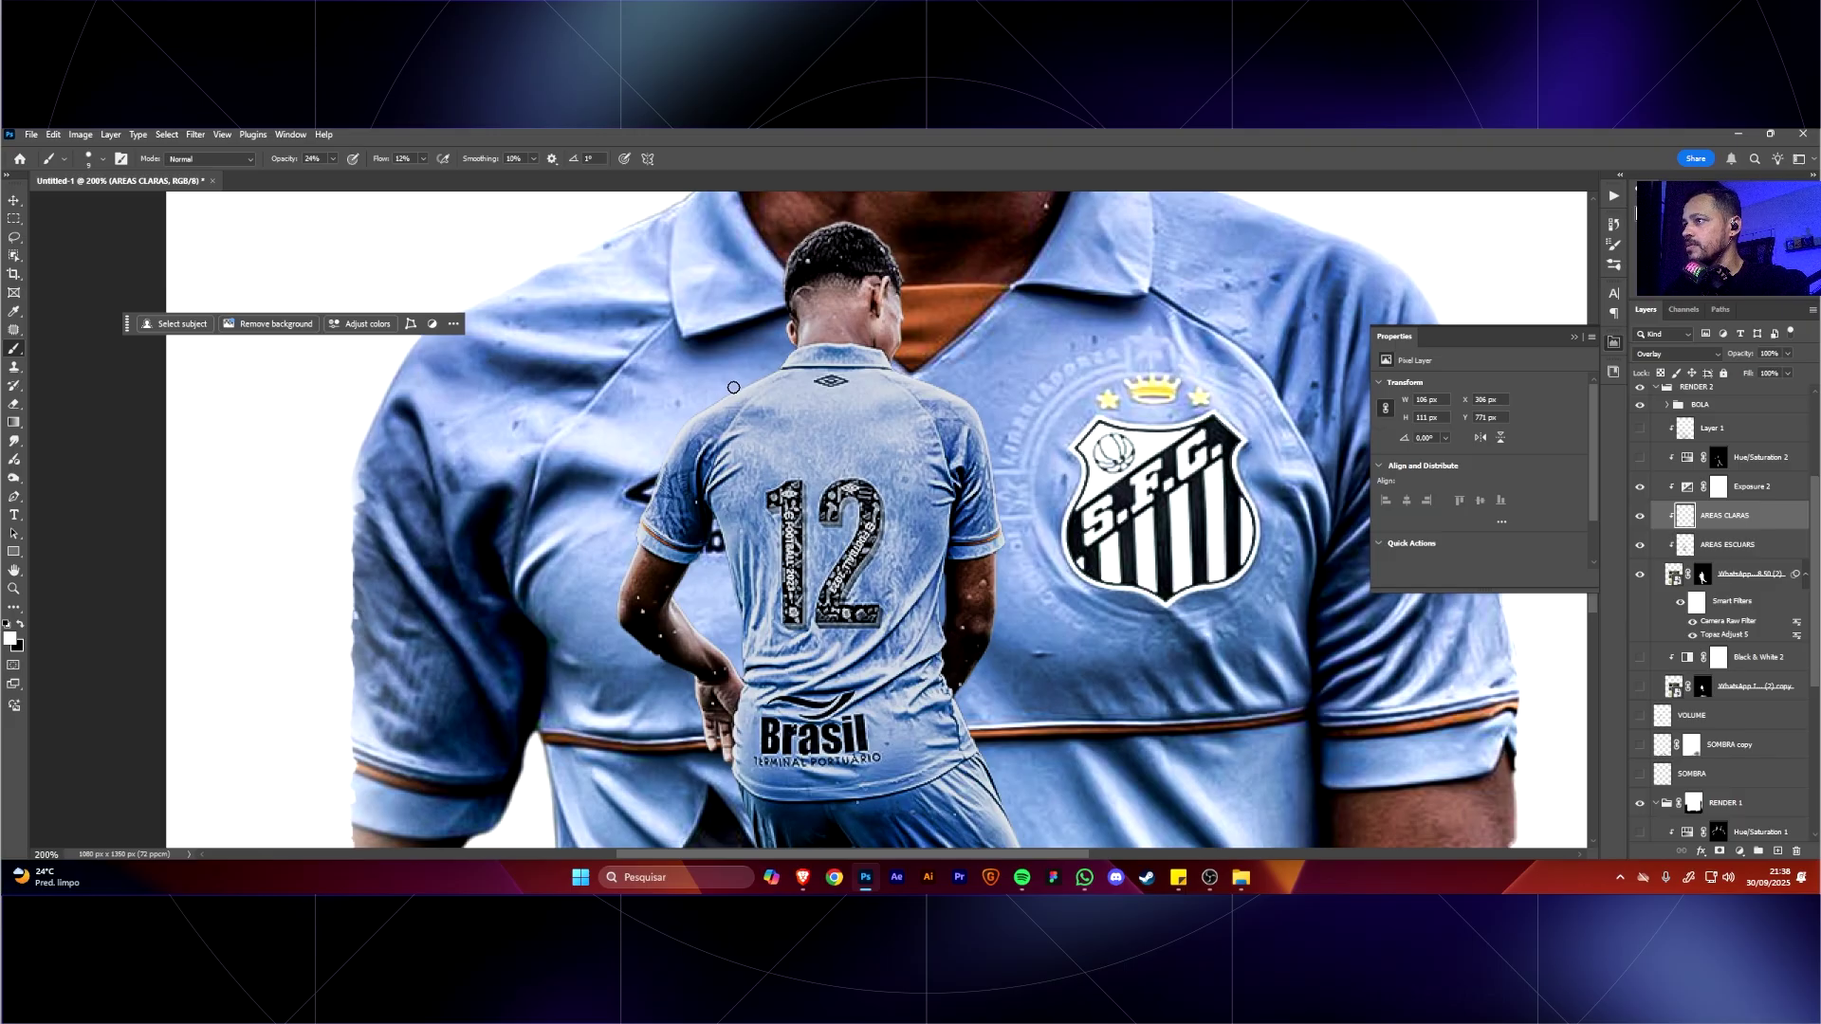
left_click_drag(733, 387, 797, 351)
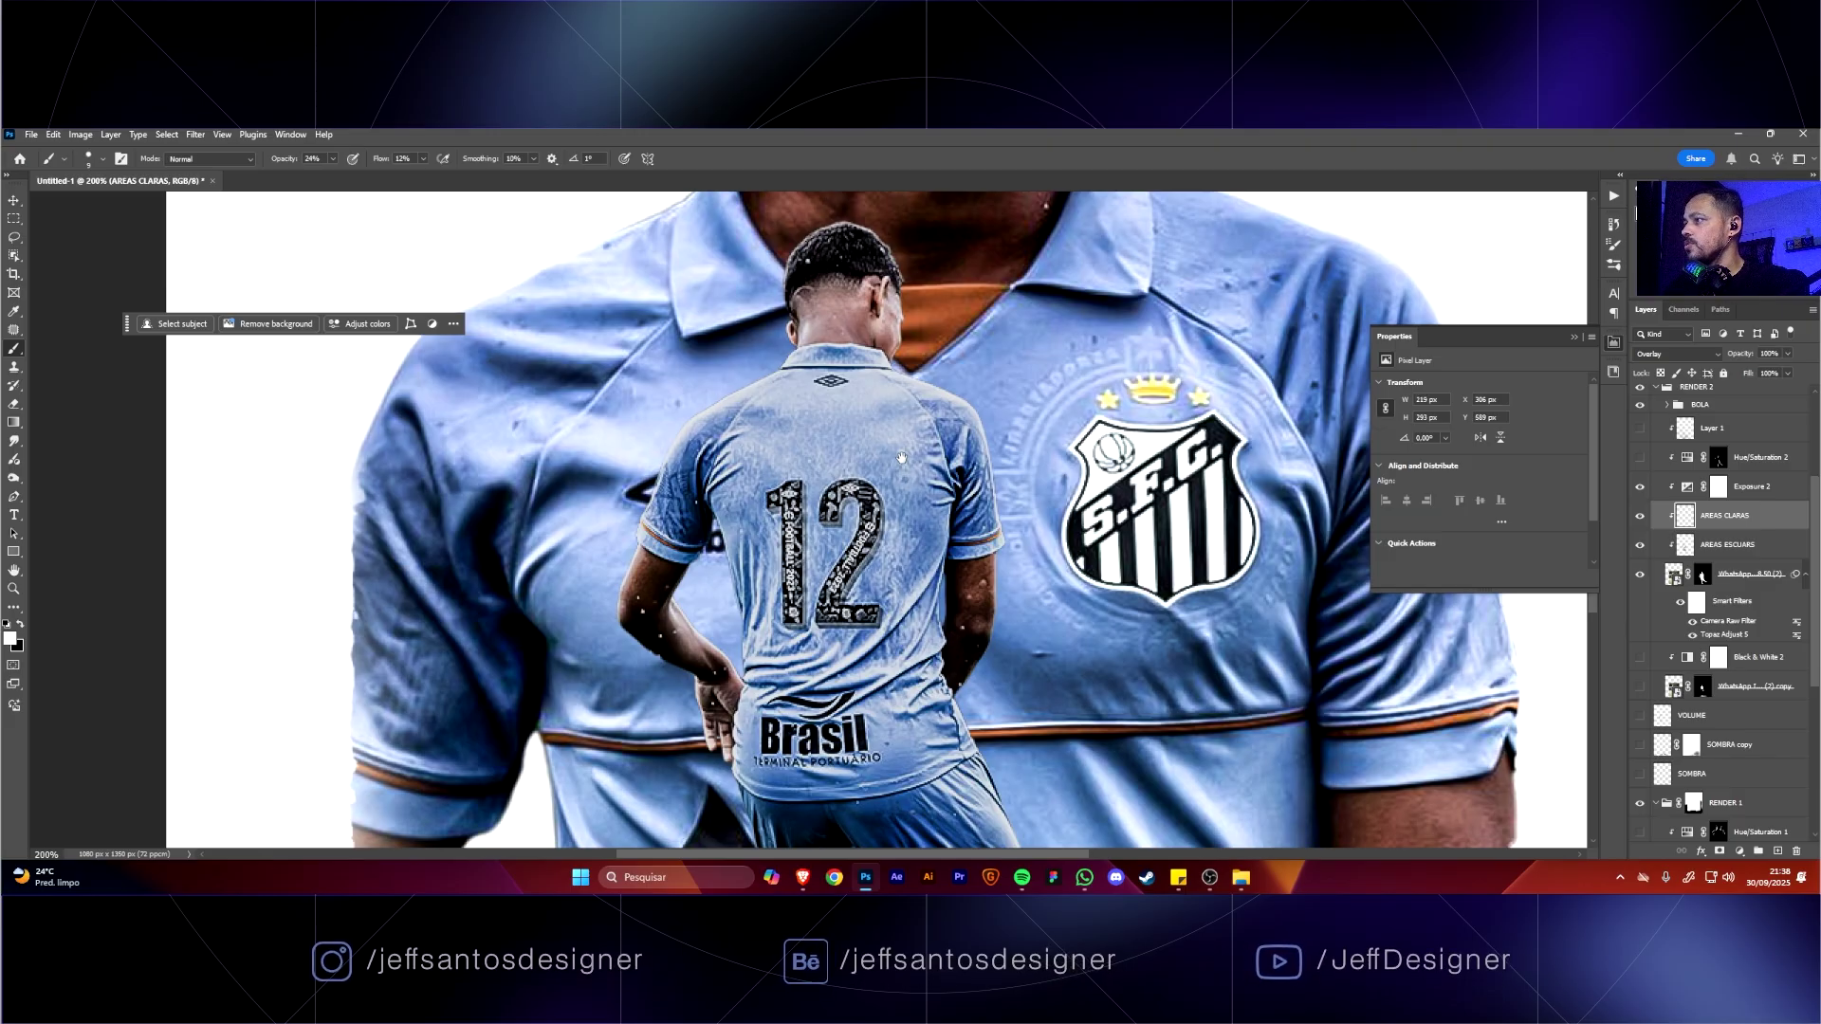
left_click_drag(901, 458, 882, 335)
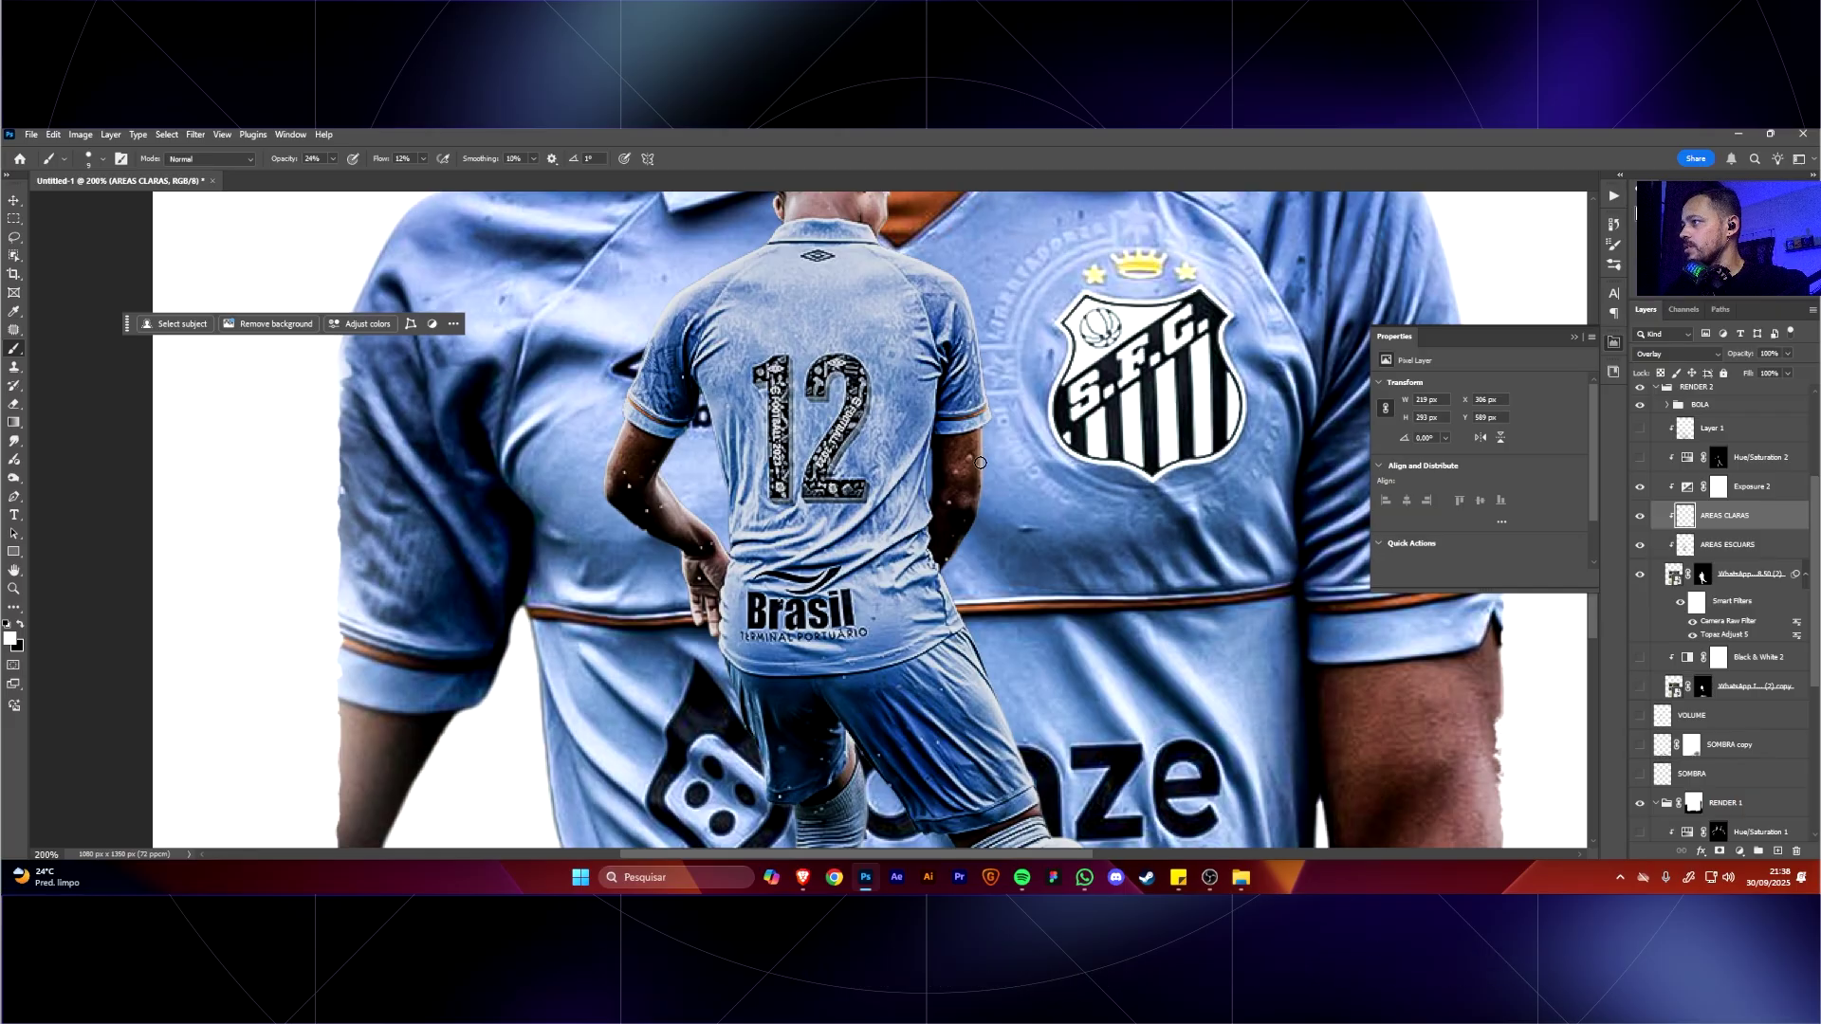
Paint white highlights on AREAS CLARAS along the small player's shorts, shorts hem and legs.
left_click_drag(971, 507, 965, 294)
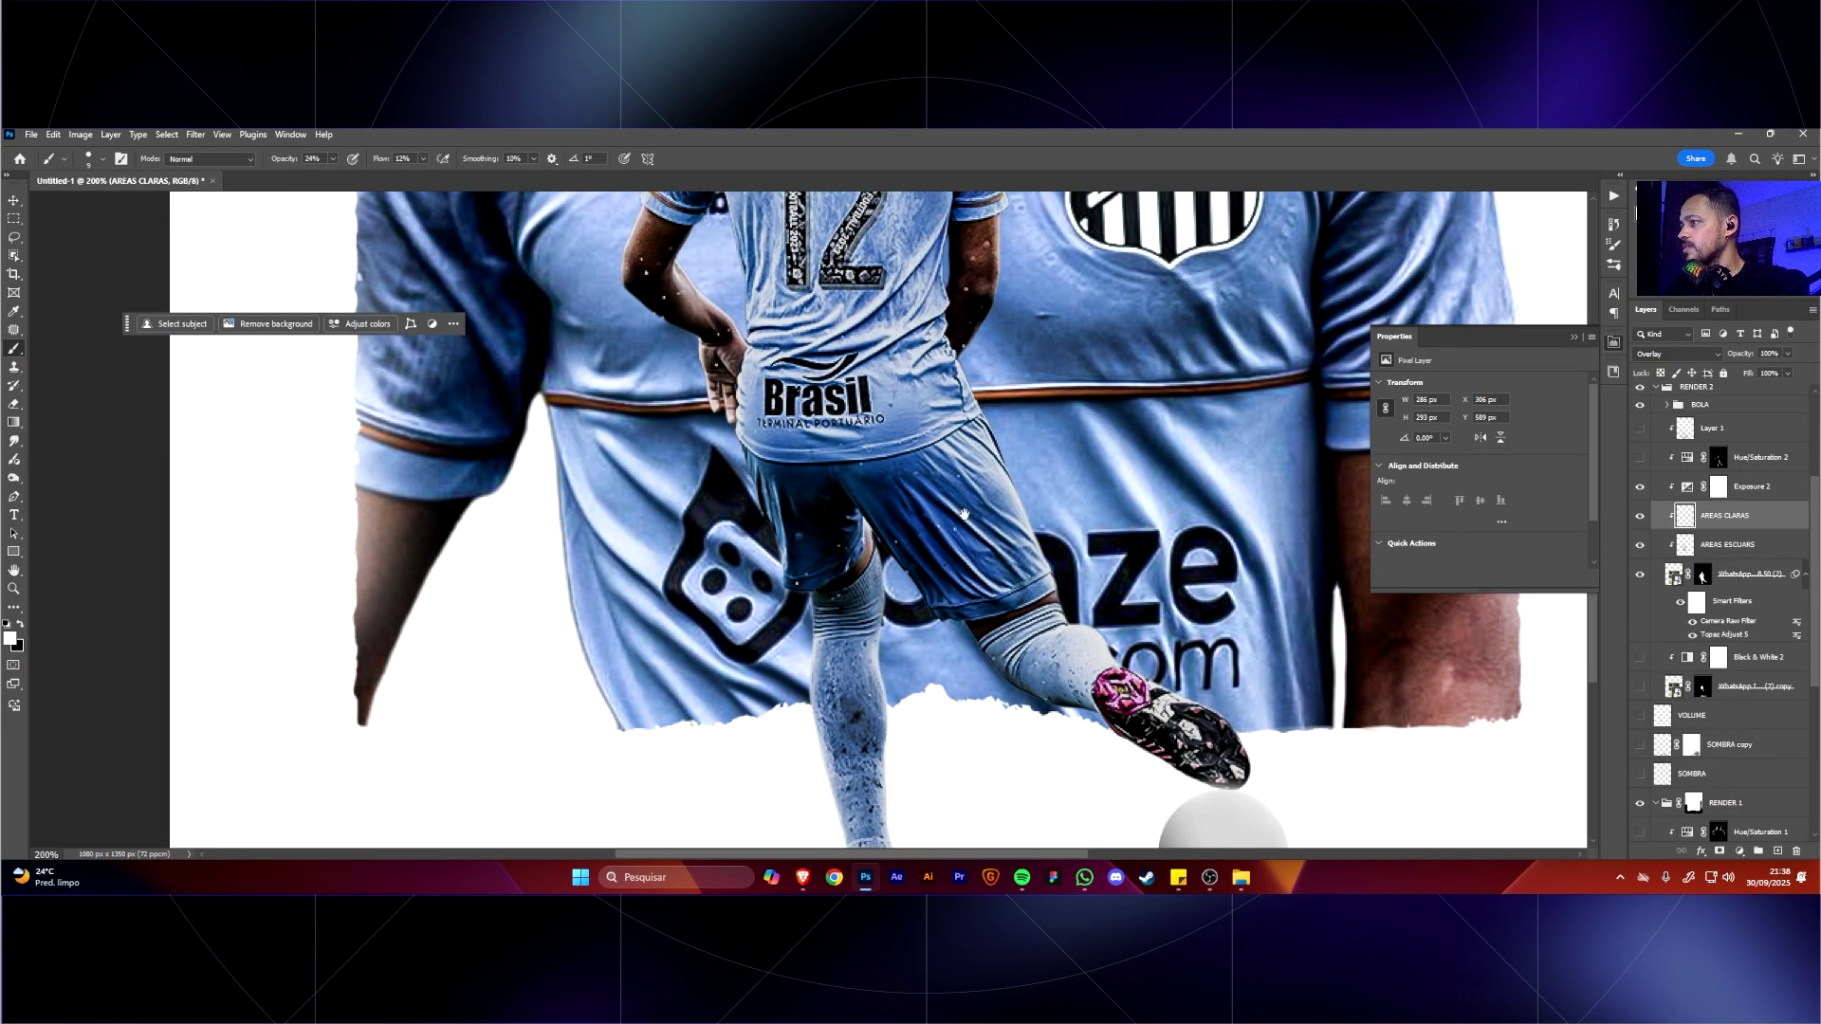
mouse_move(832, 546)
left_mouse_down()
mouse_move(831, 442)
mouse_move(850, 485)
left_mouse_up()
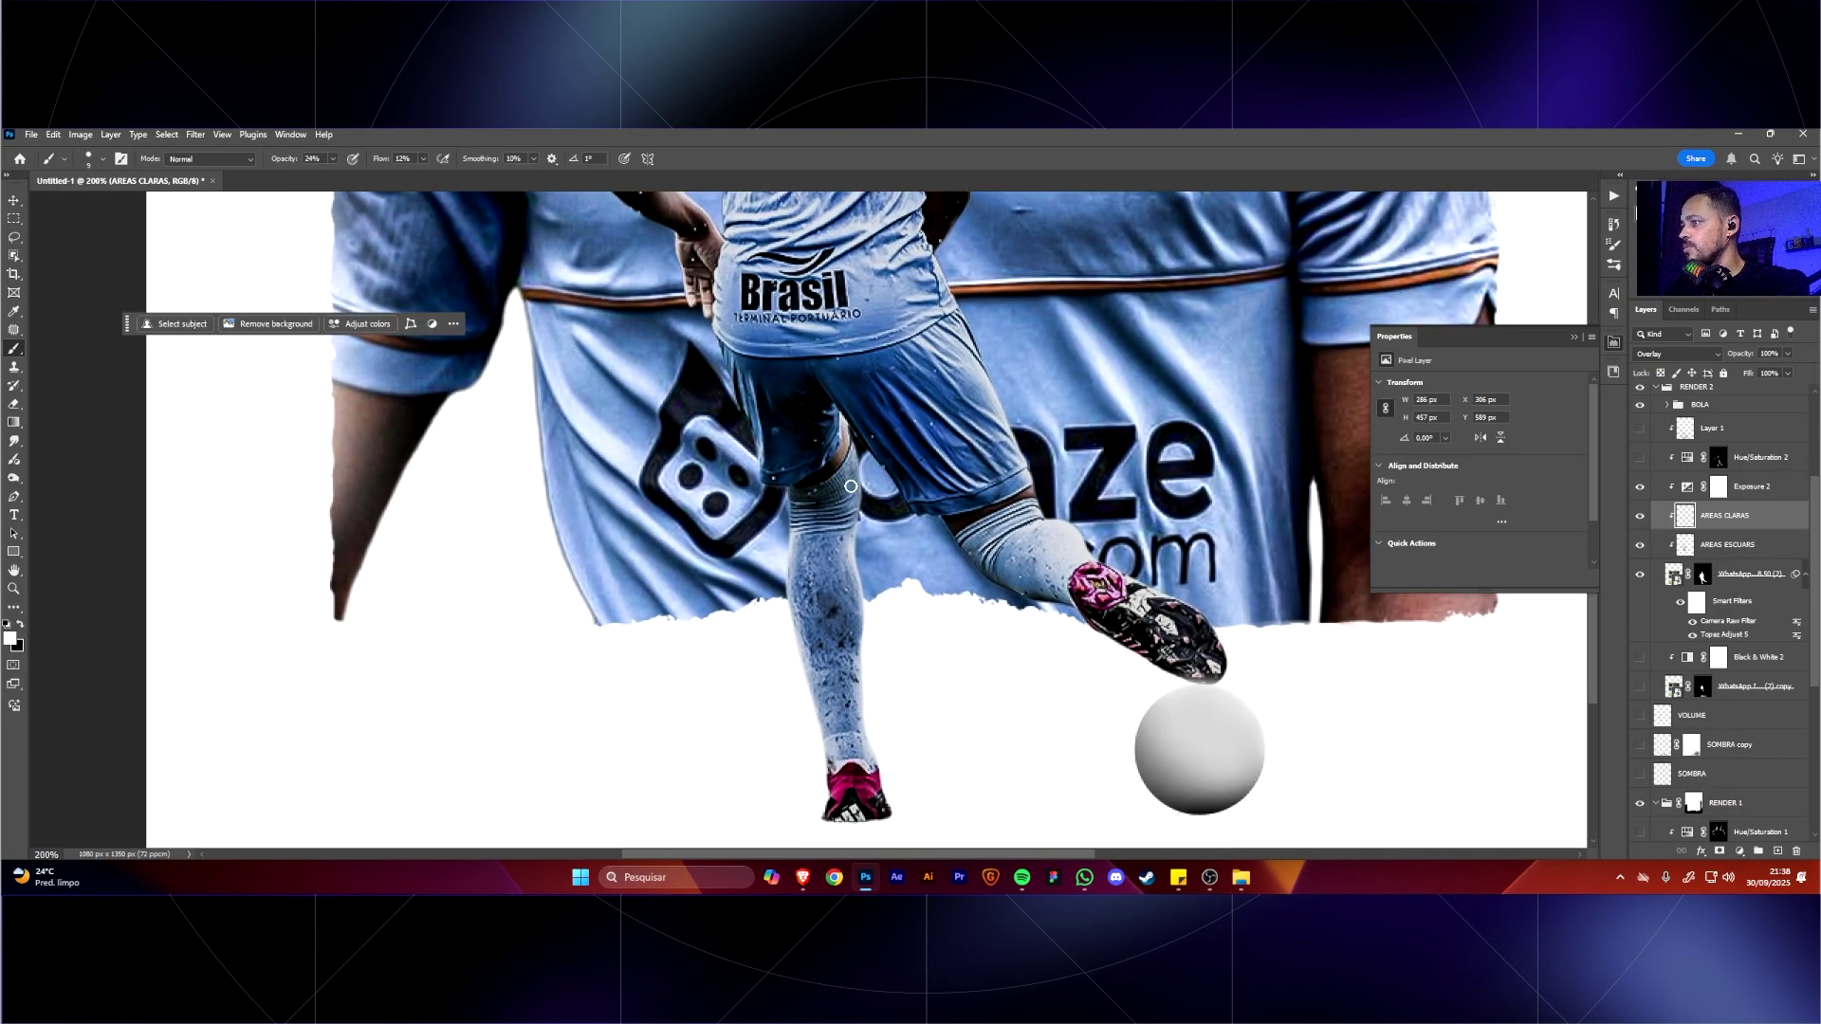
left_click_drag(973, 436, 1008, 536)
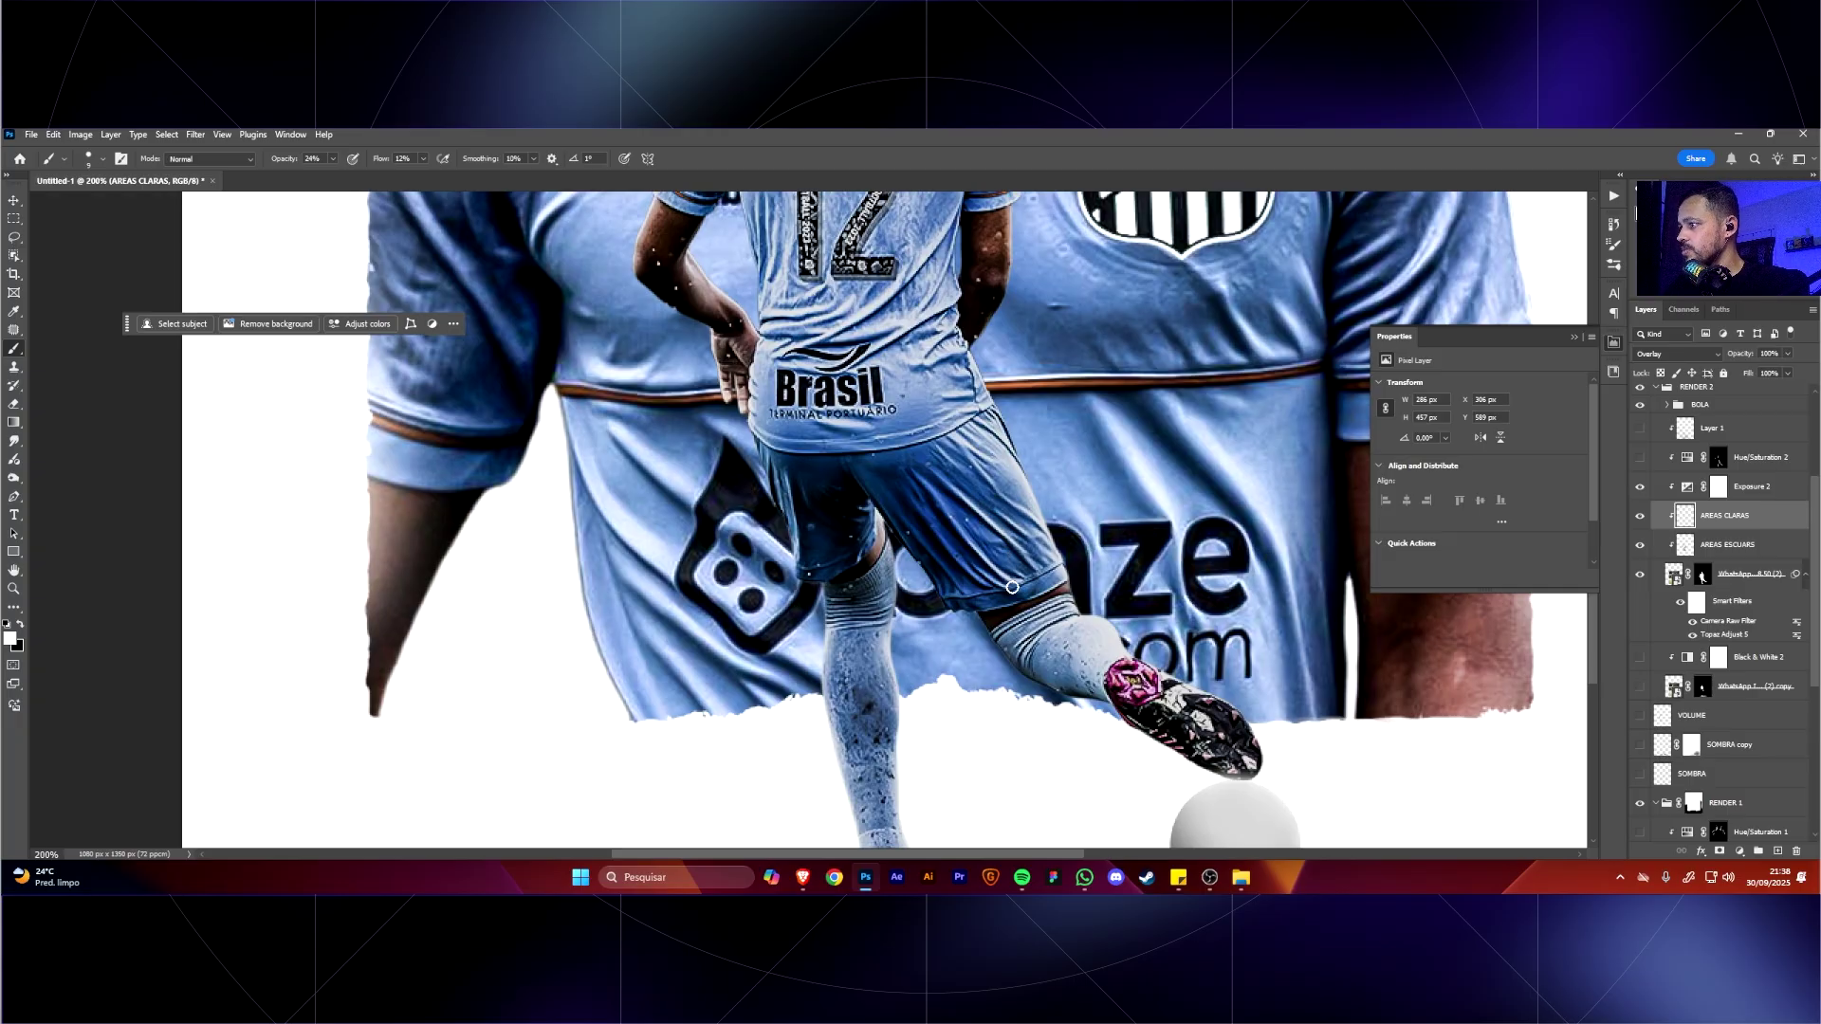
left_click_drag(1019, 570, 1035, 535)
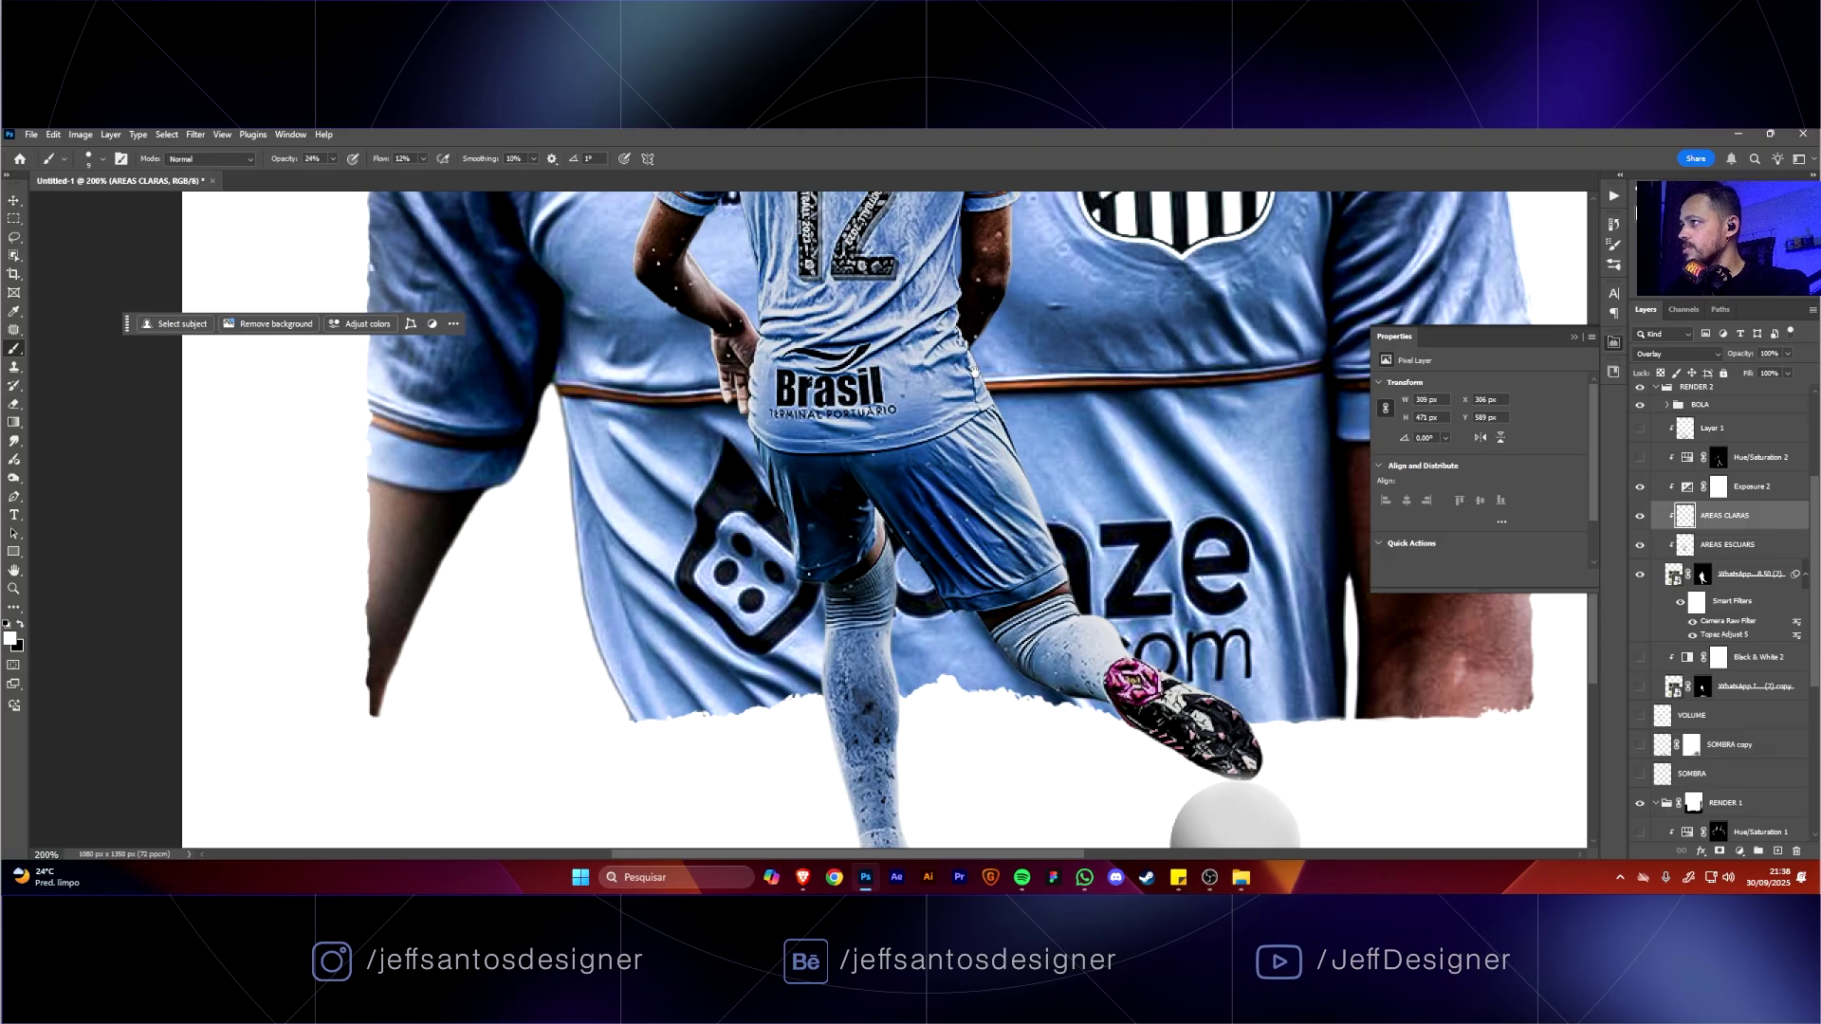
Turn on the visibility of the AREAS ESCURAS and AREAS CLARAS layers of the large player in the RENDER 1 group.
left_click_drag(863, 316, 920, 577)
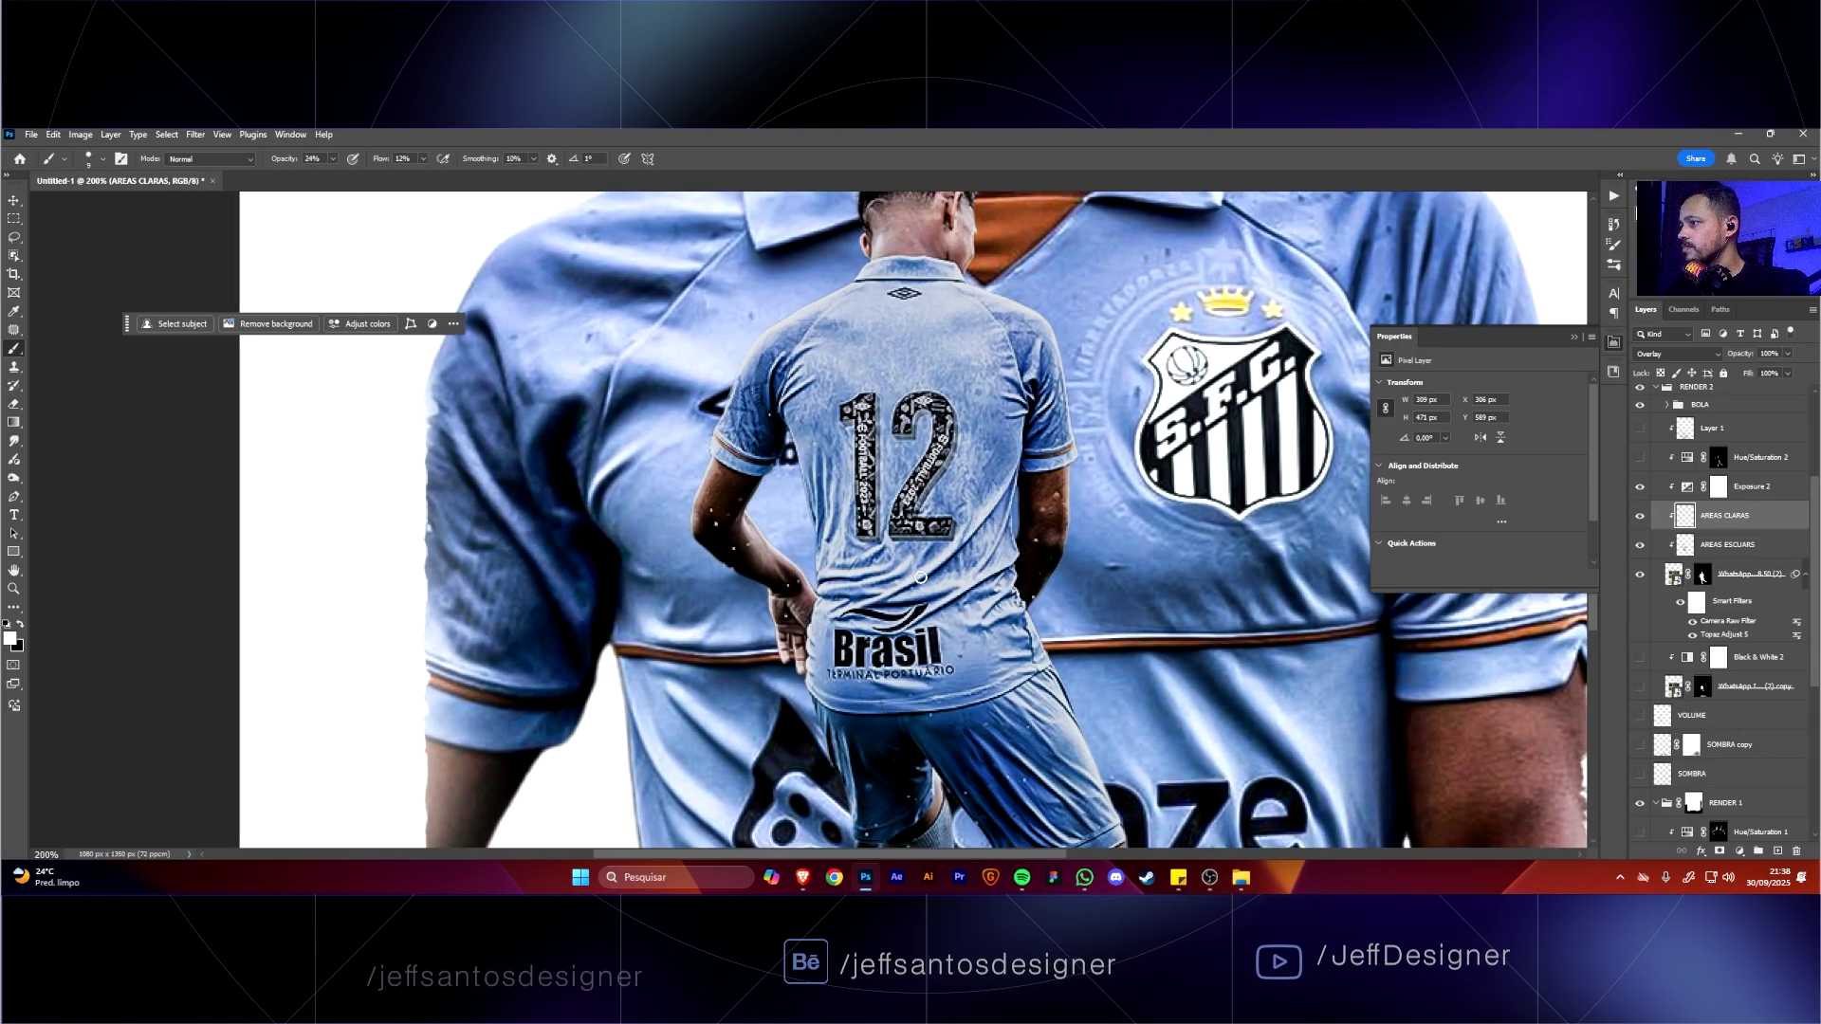
scroll(1007, 452, "up", 4)
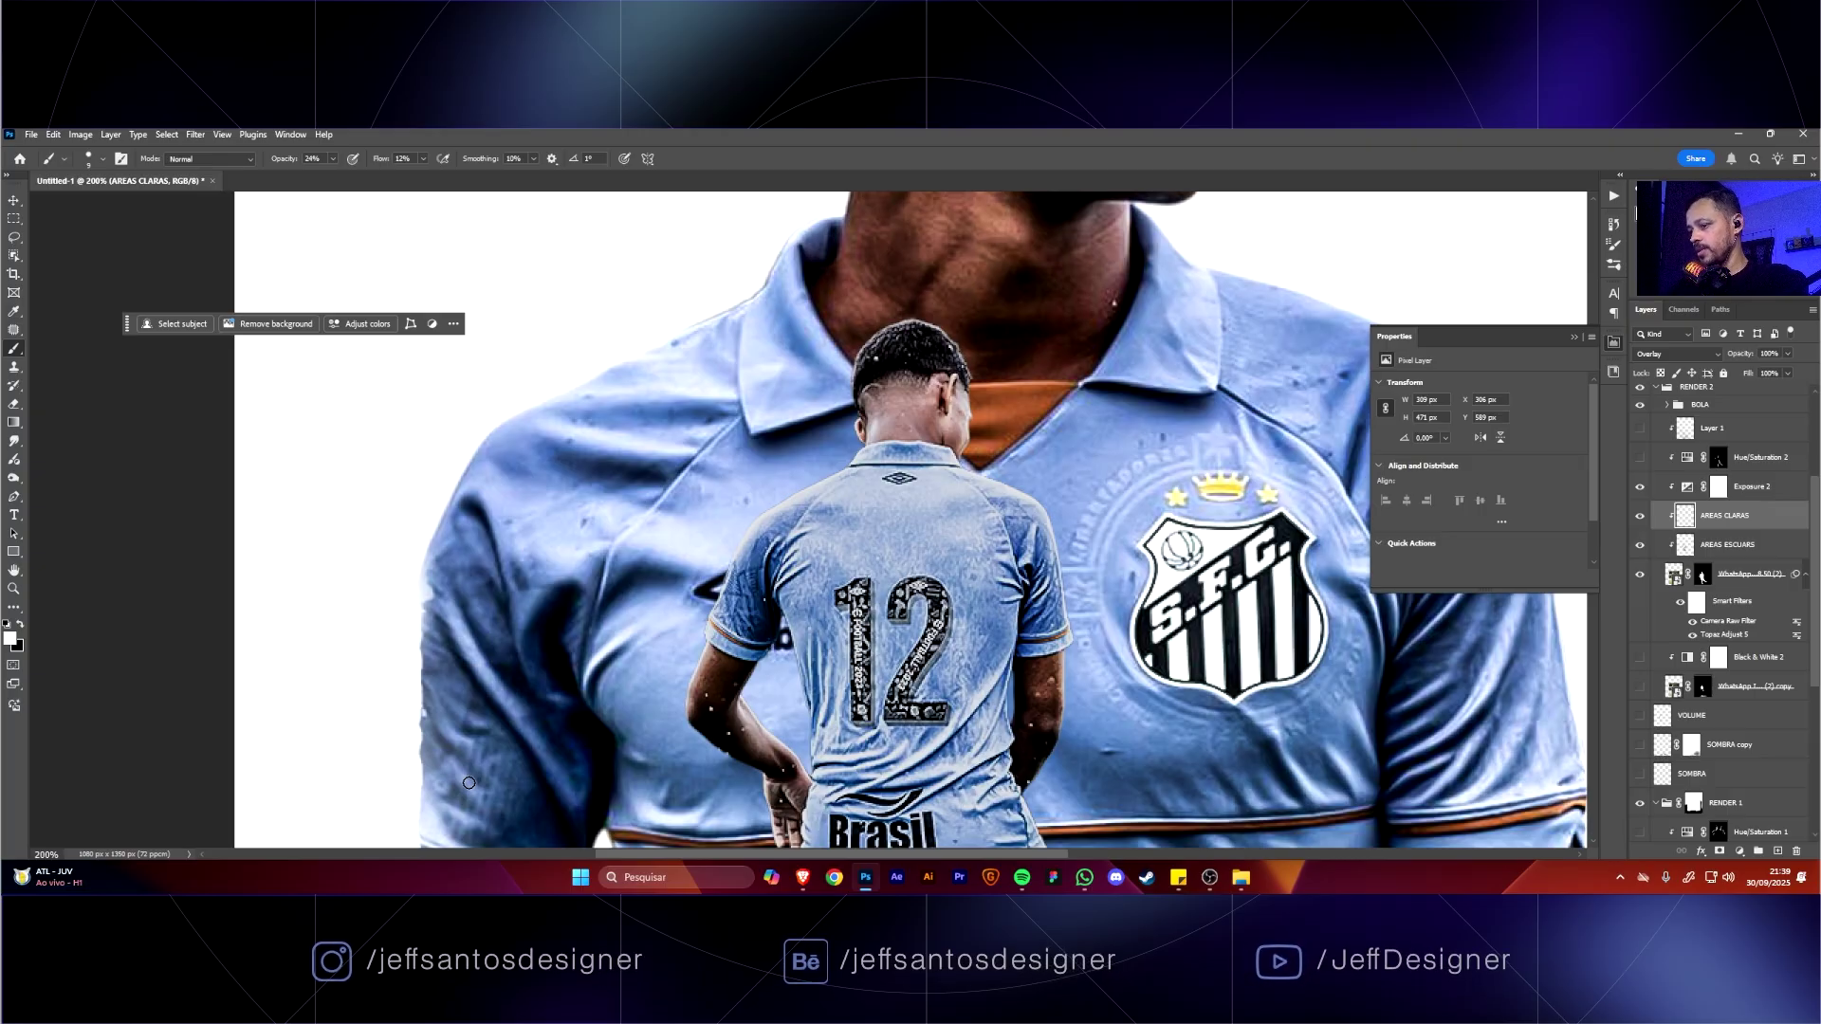
key("ctrl+minus")
key("ctrl+minus")
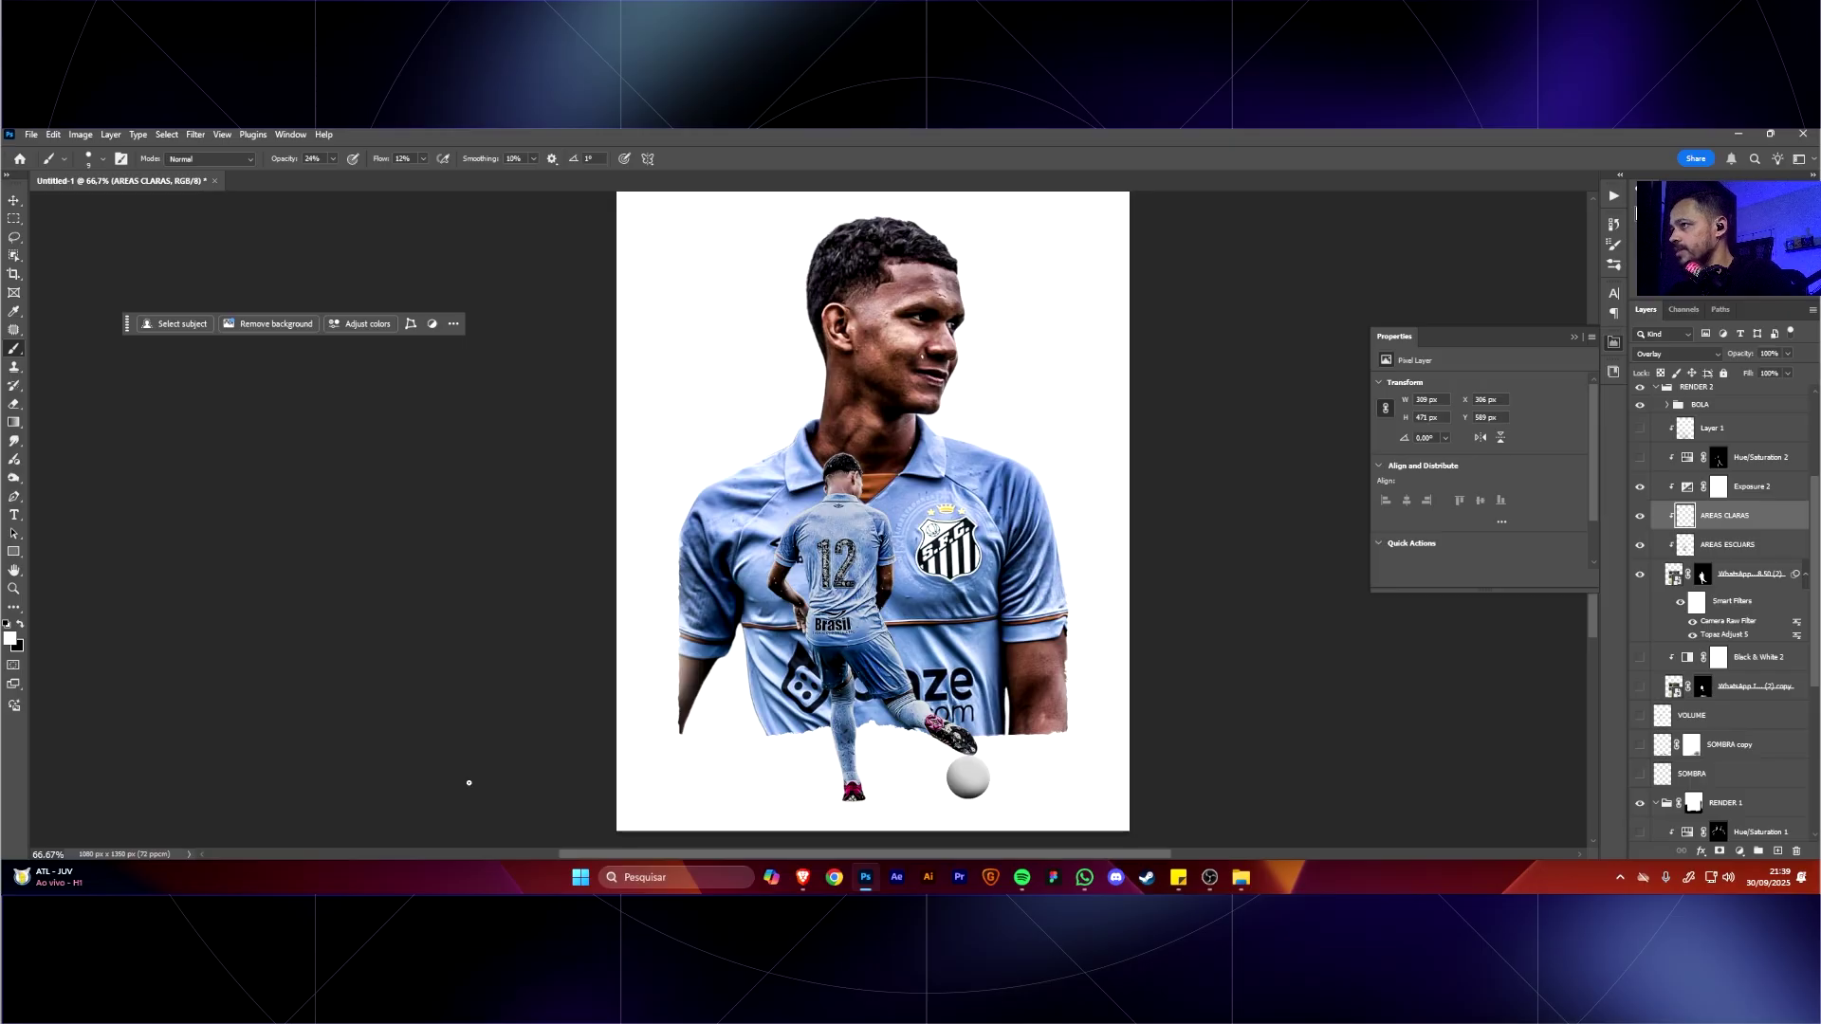
key("v")
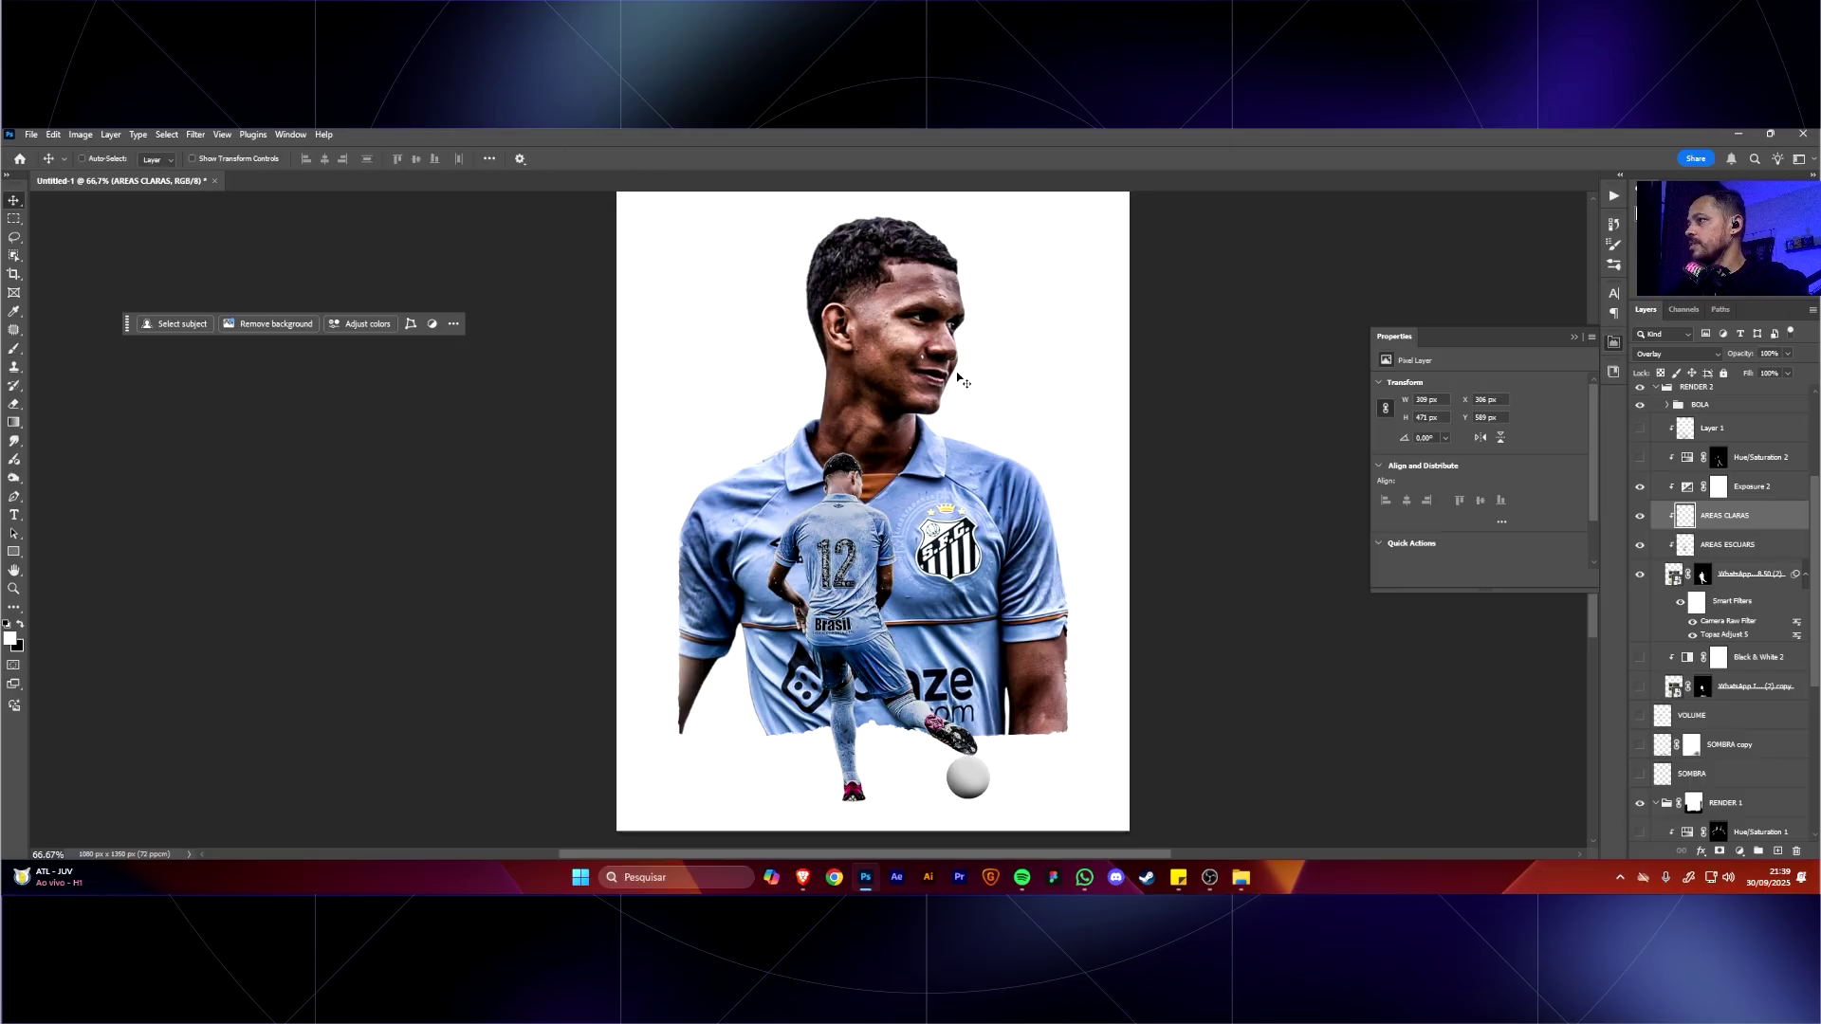
left_click(908, 381, "ctrl")
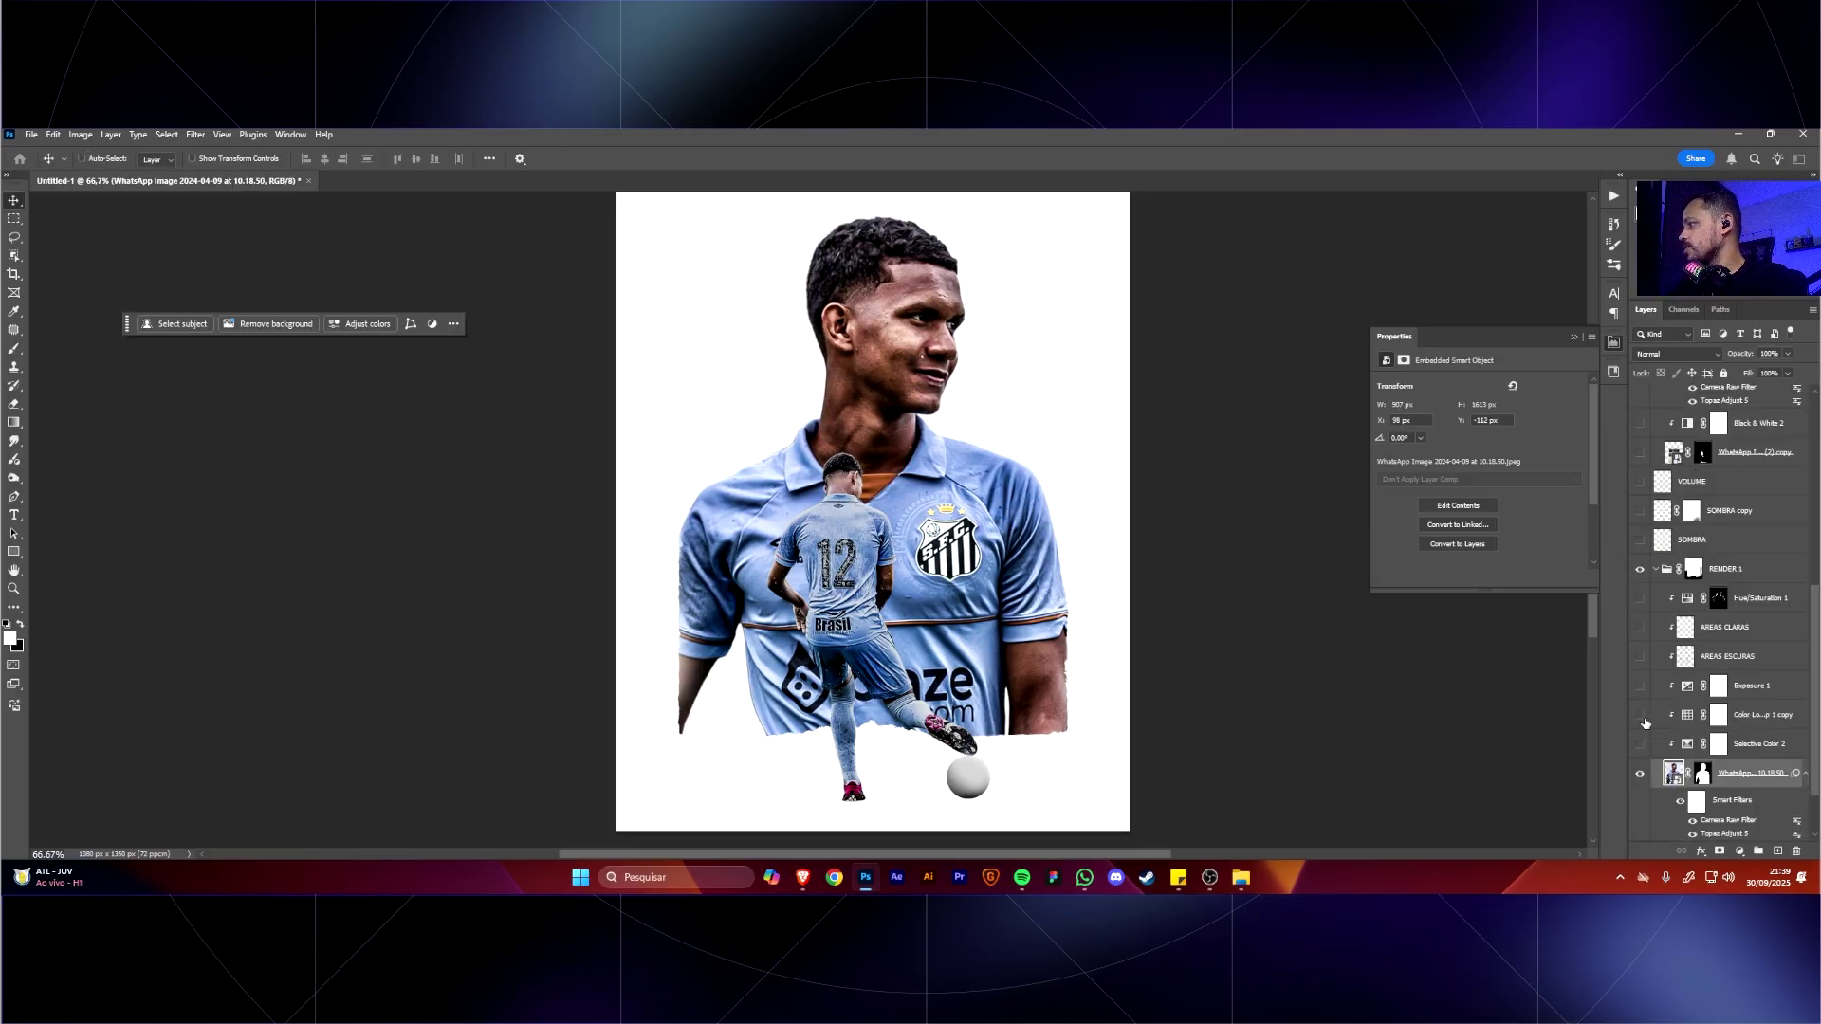
left_click(1641, 658)
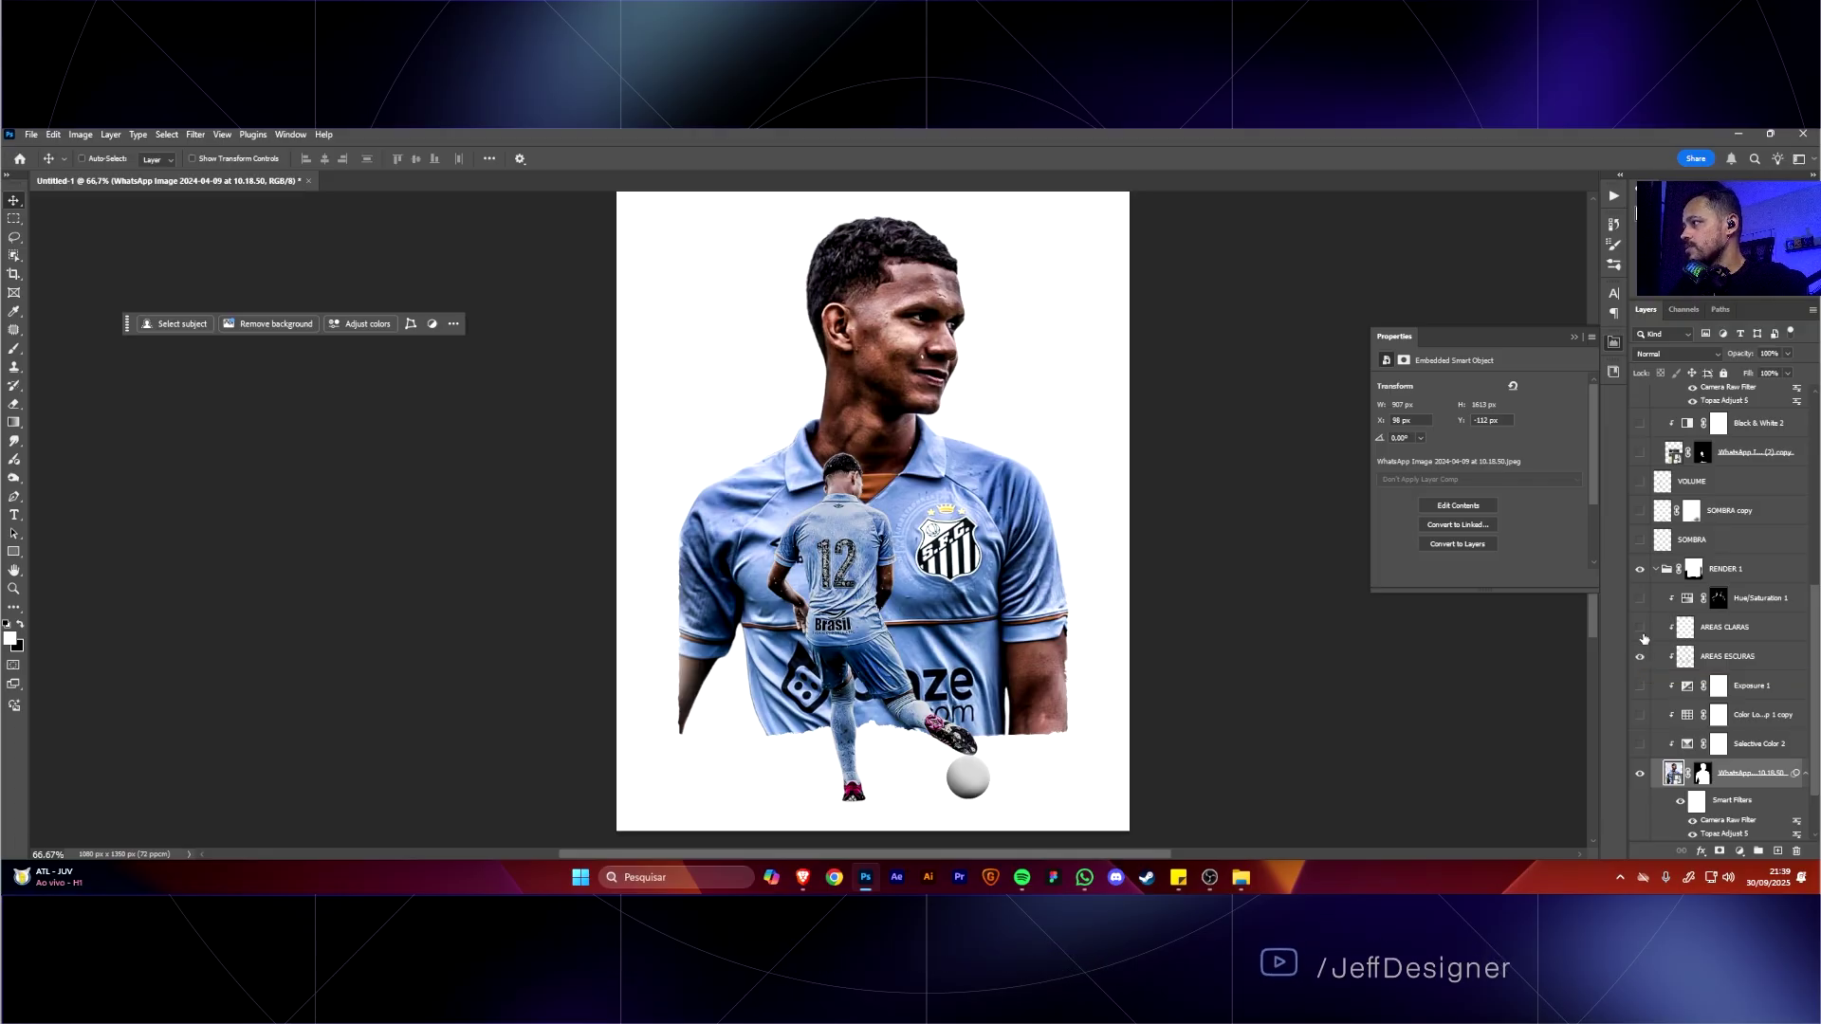
left_click(1641, 628)
left_click(1642, 632)
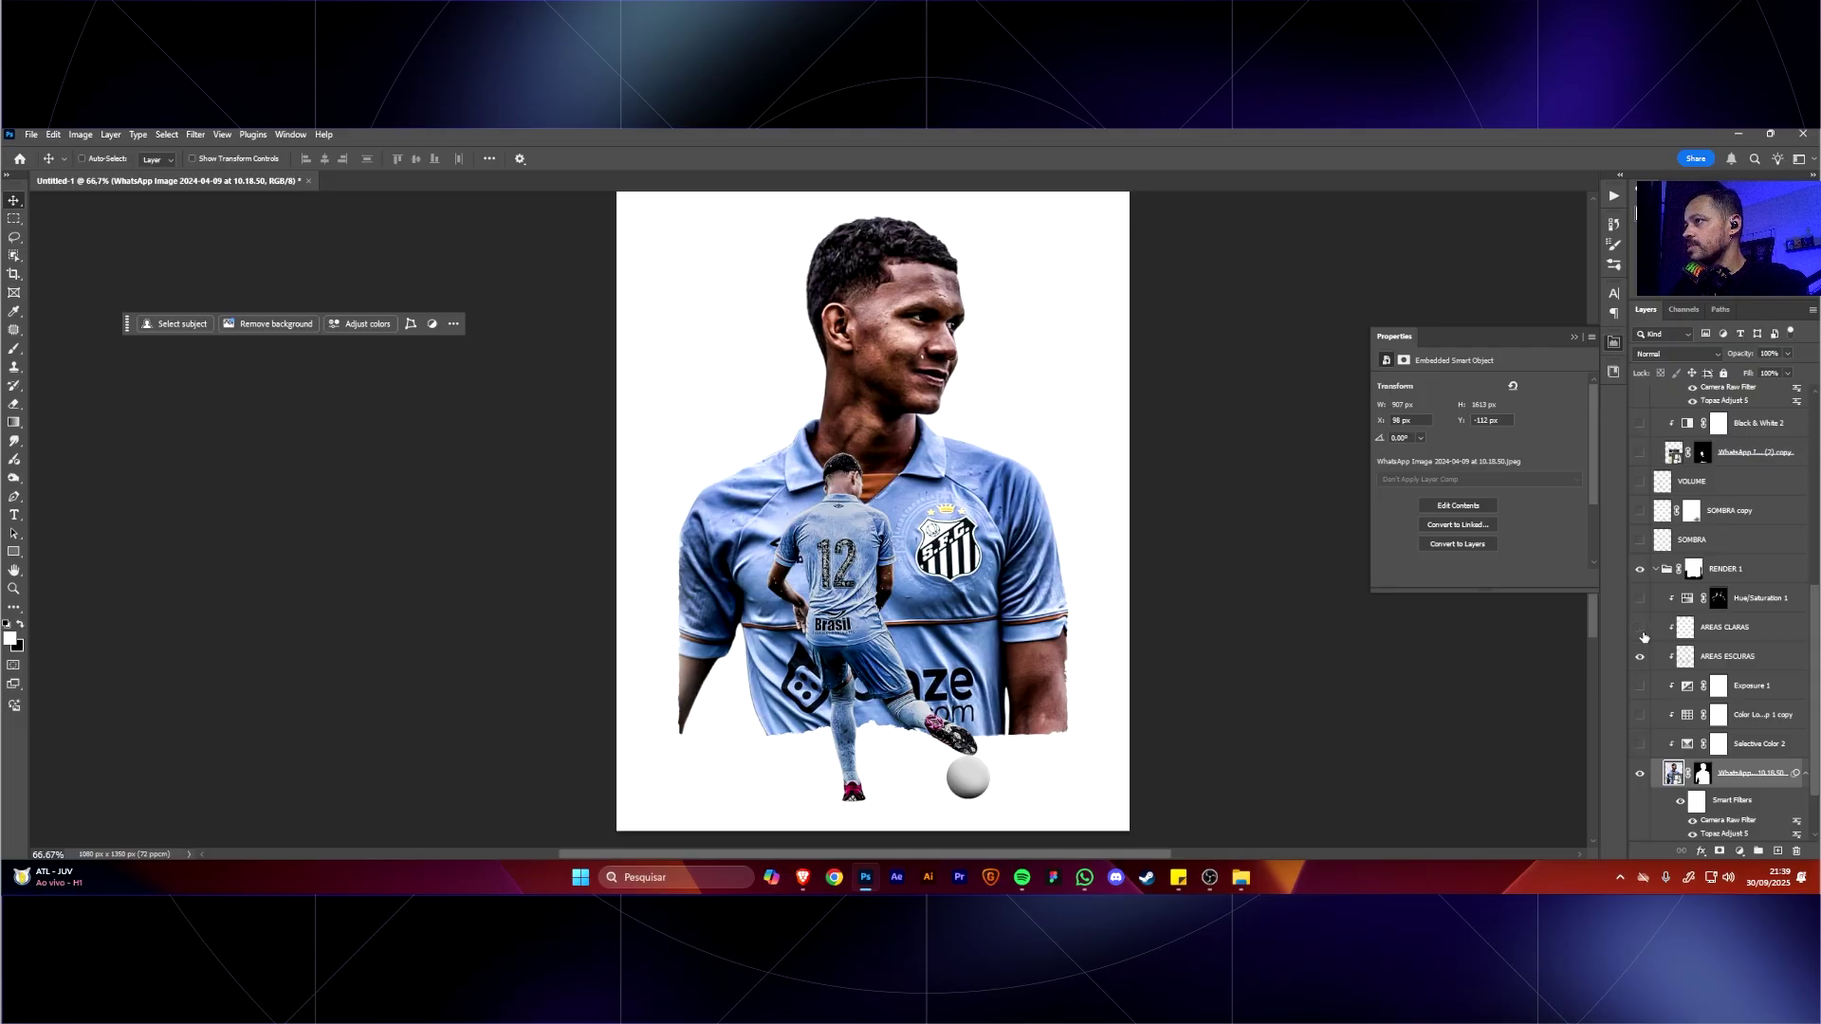
left_click(1642, 631)
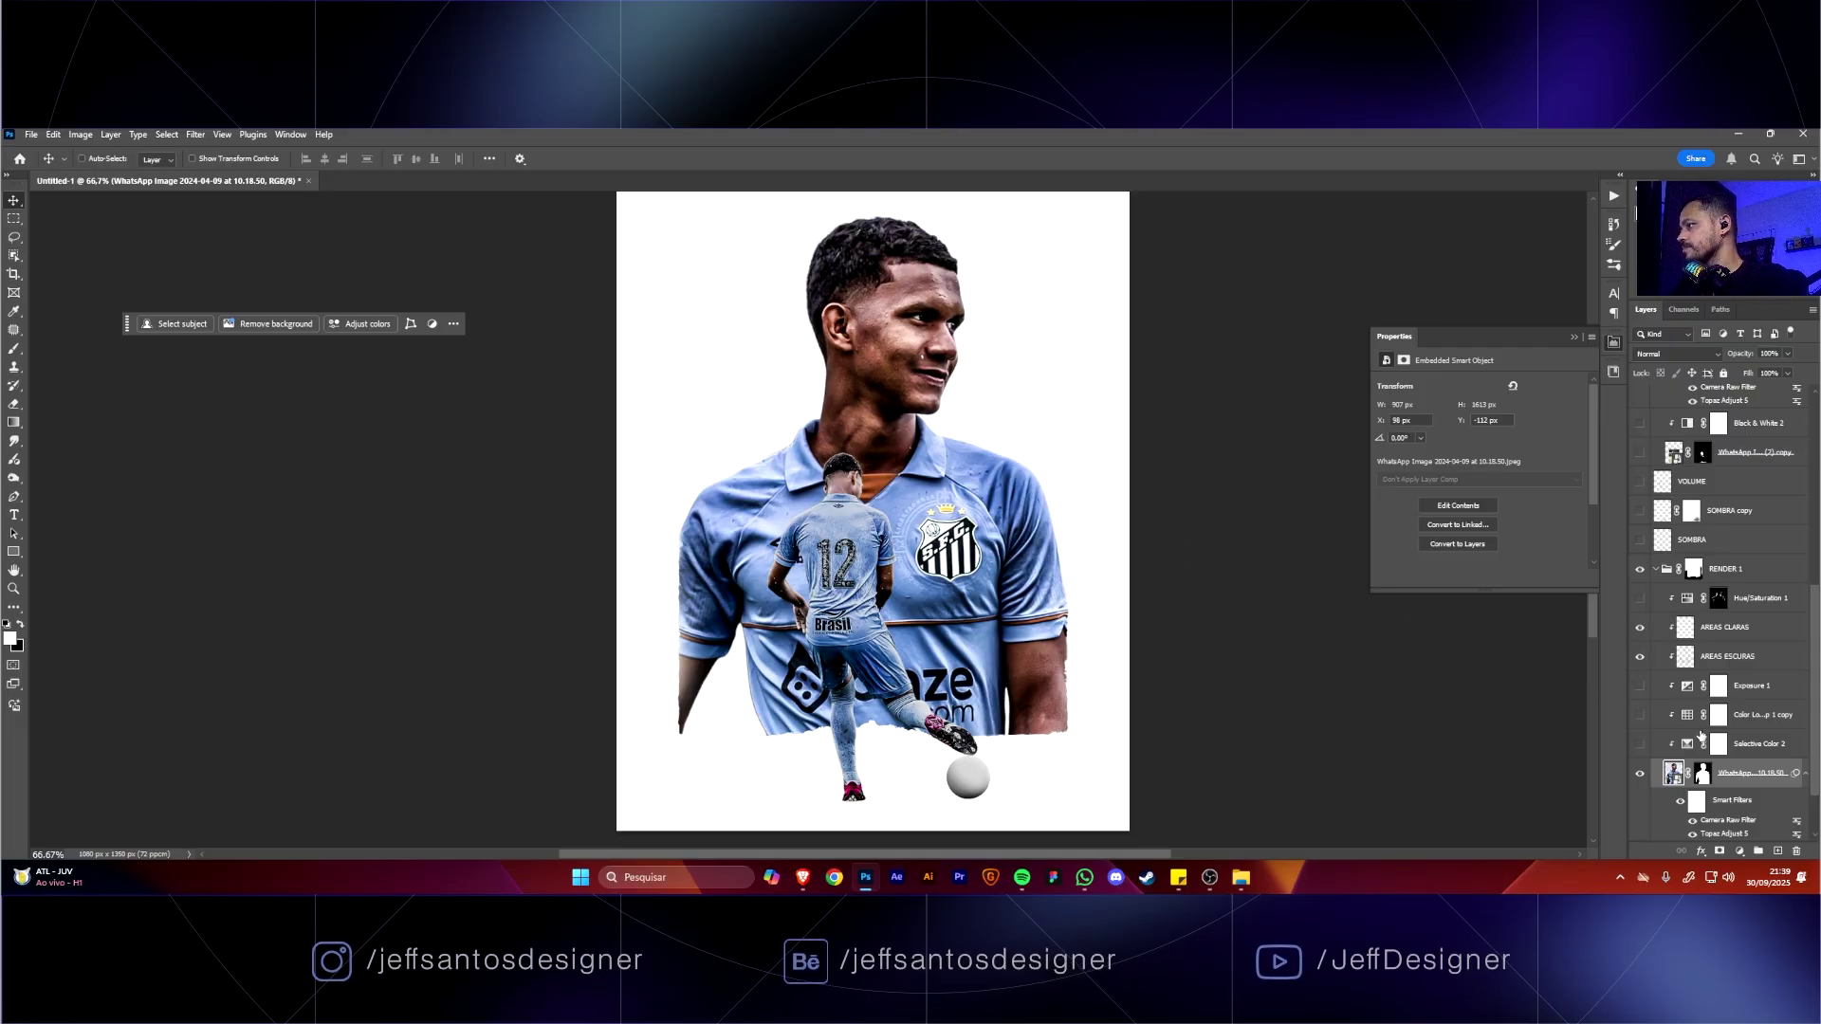
Add a clipped Hue/Saturation adjustment directly above Exposure 2 in the small player's RENDER 2 group.
scroll(1700, 738, "down", 1)
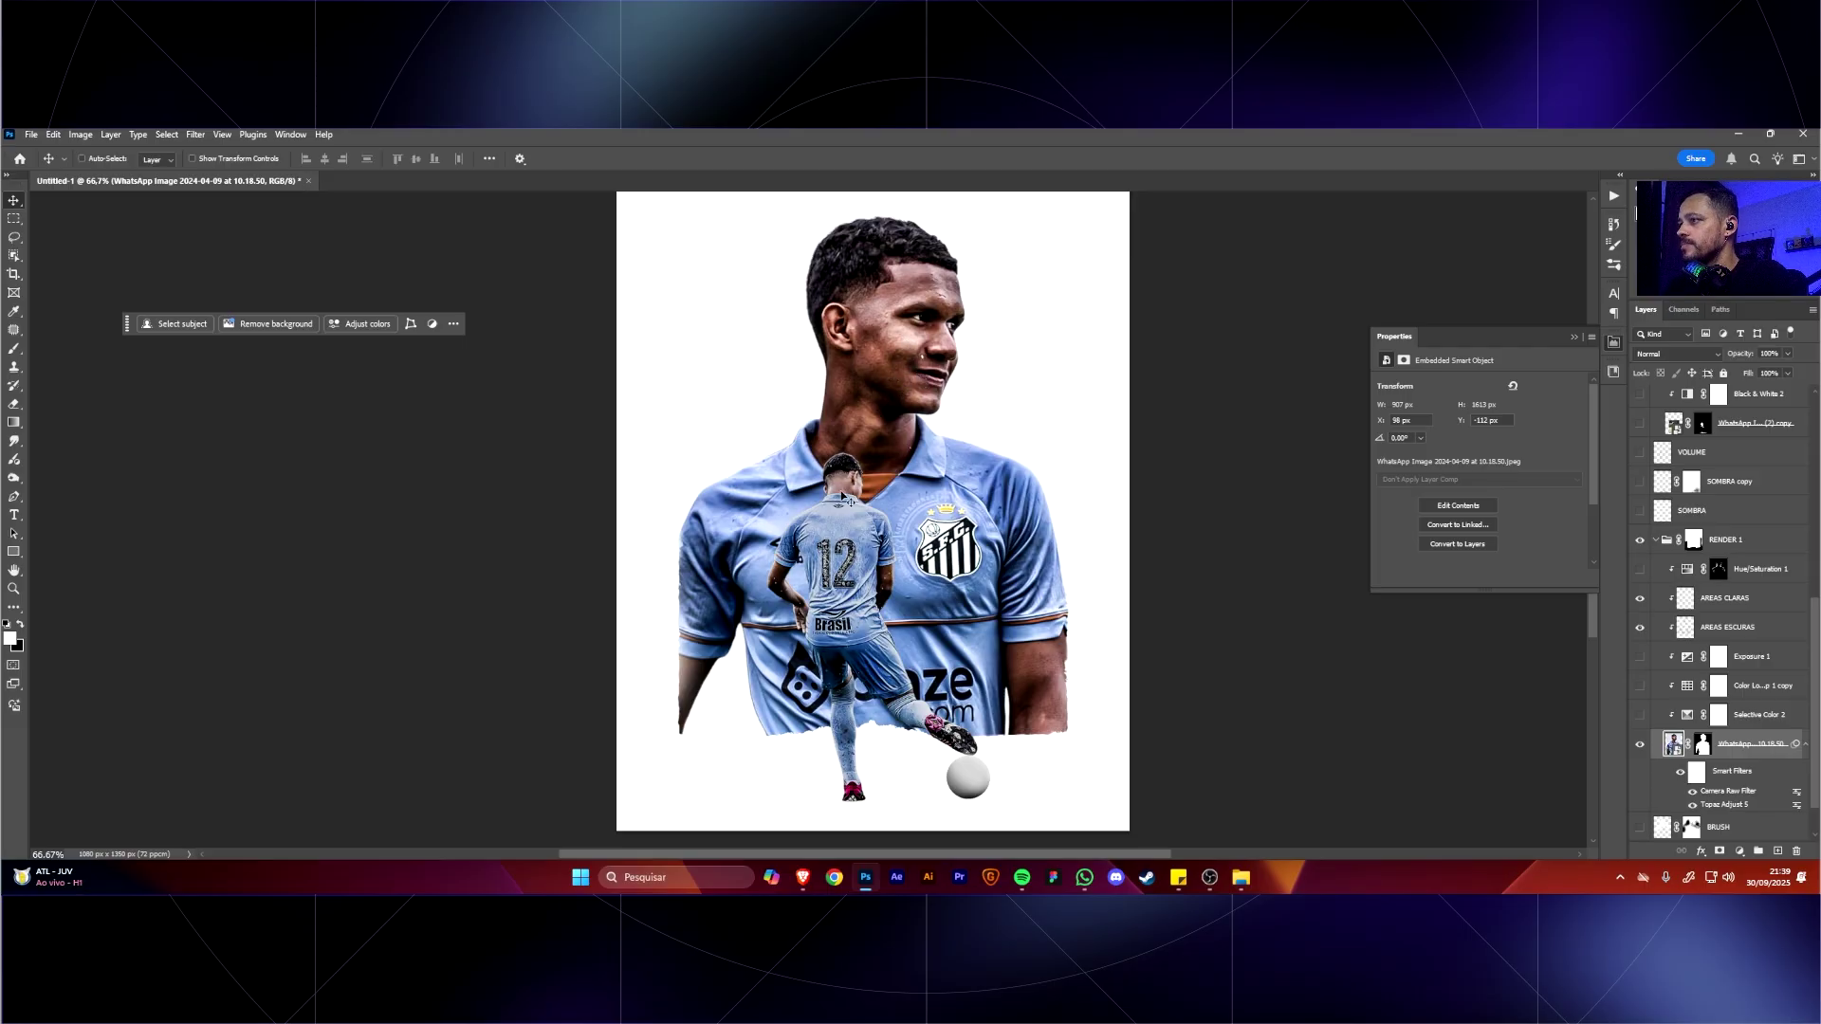
scroll(1689, 702, "up", 5)
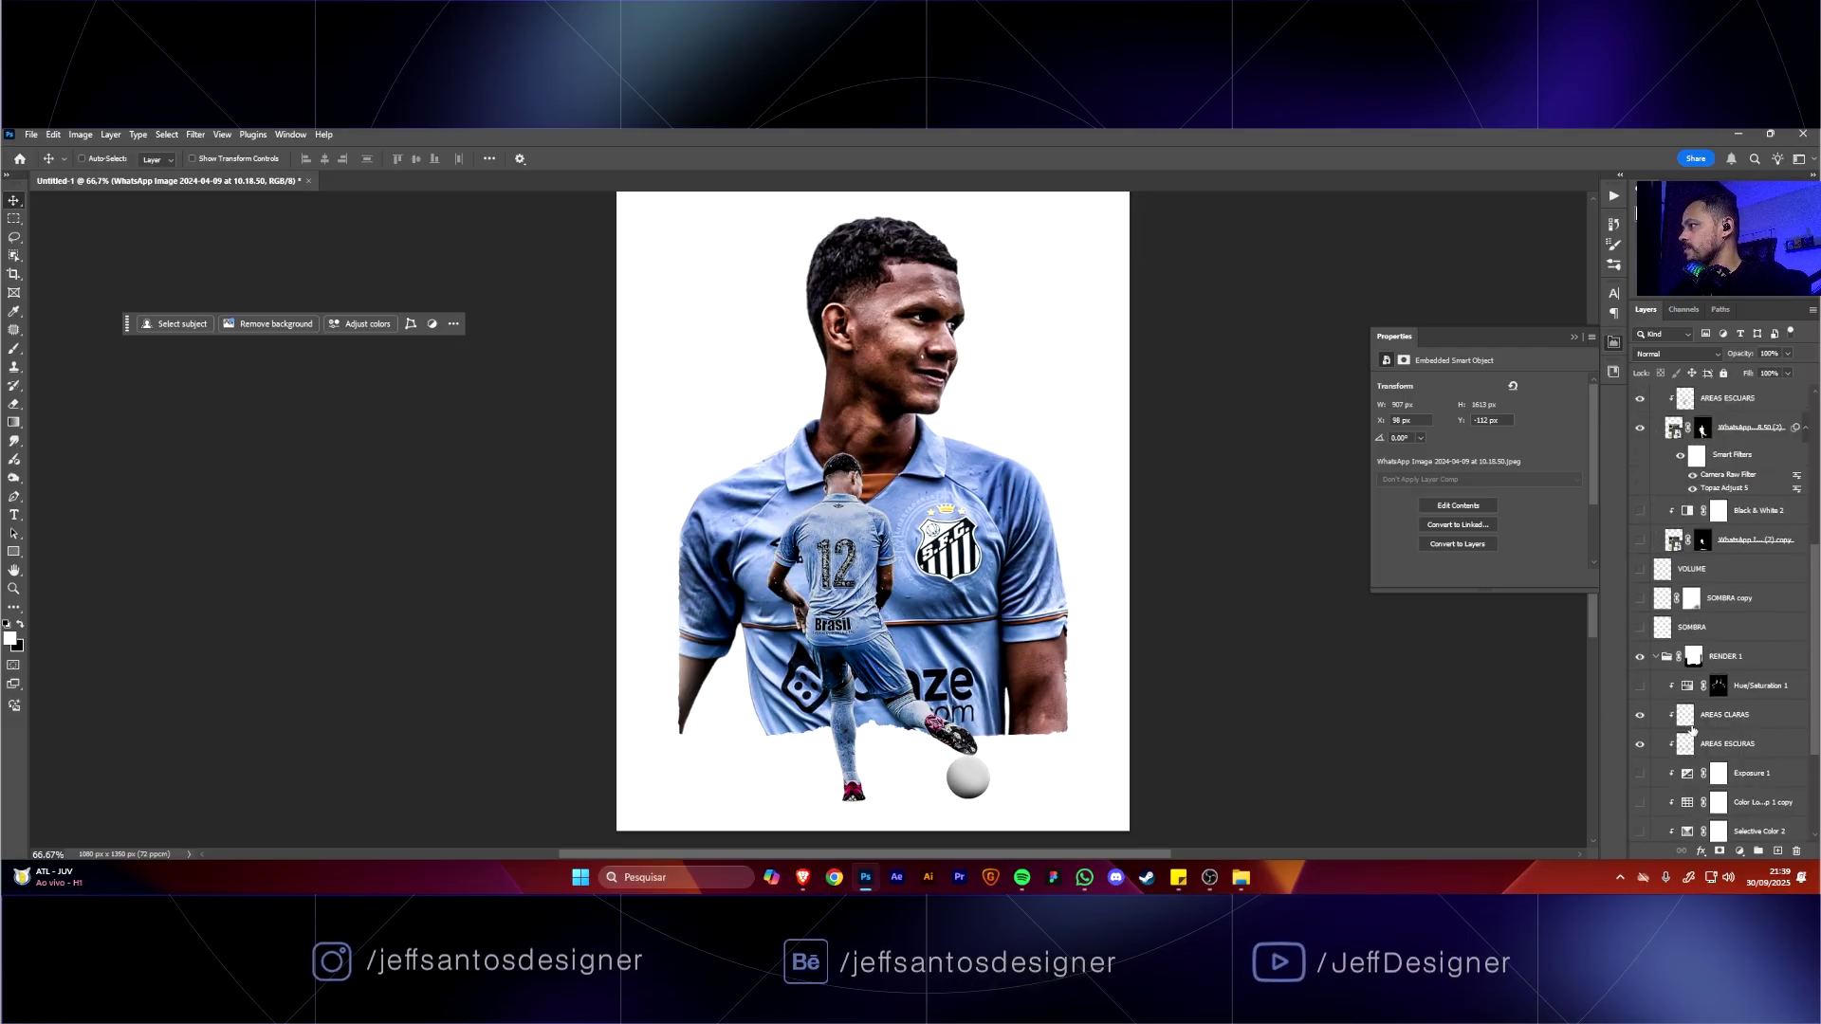
scroll(1689, 701, "up", 3)
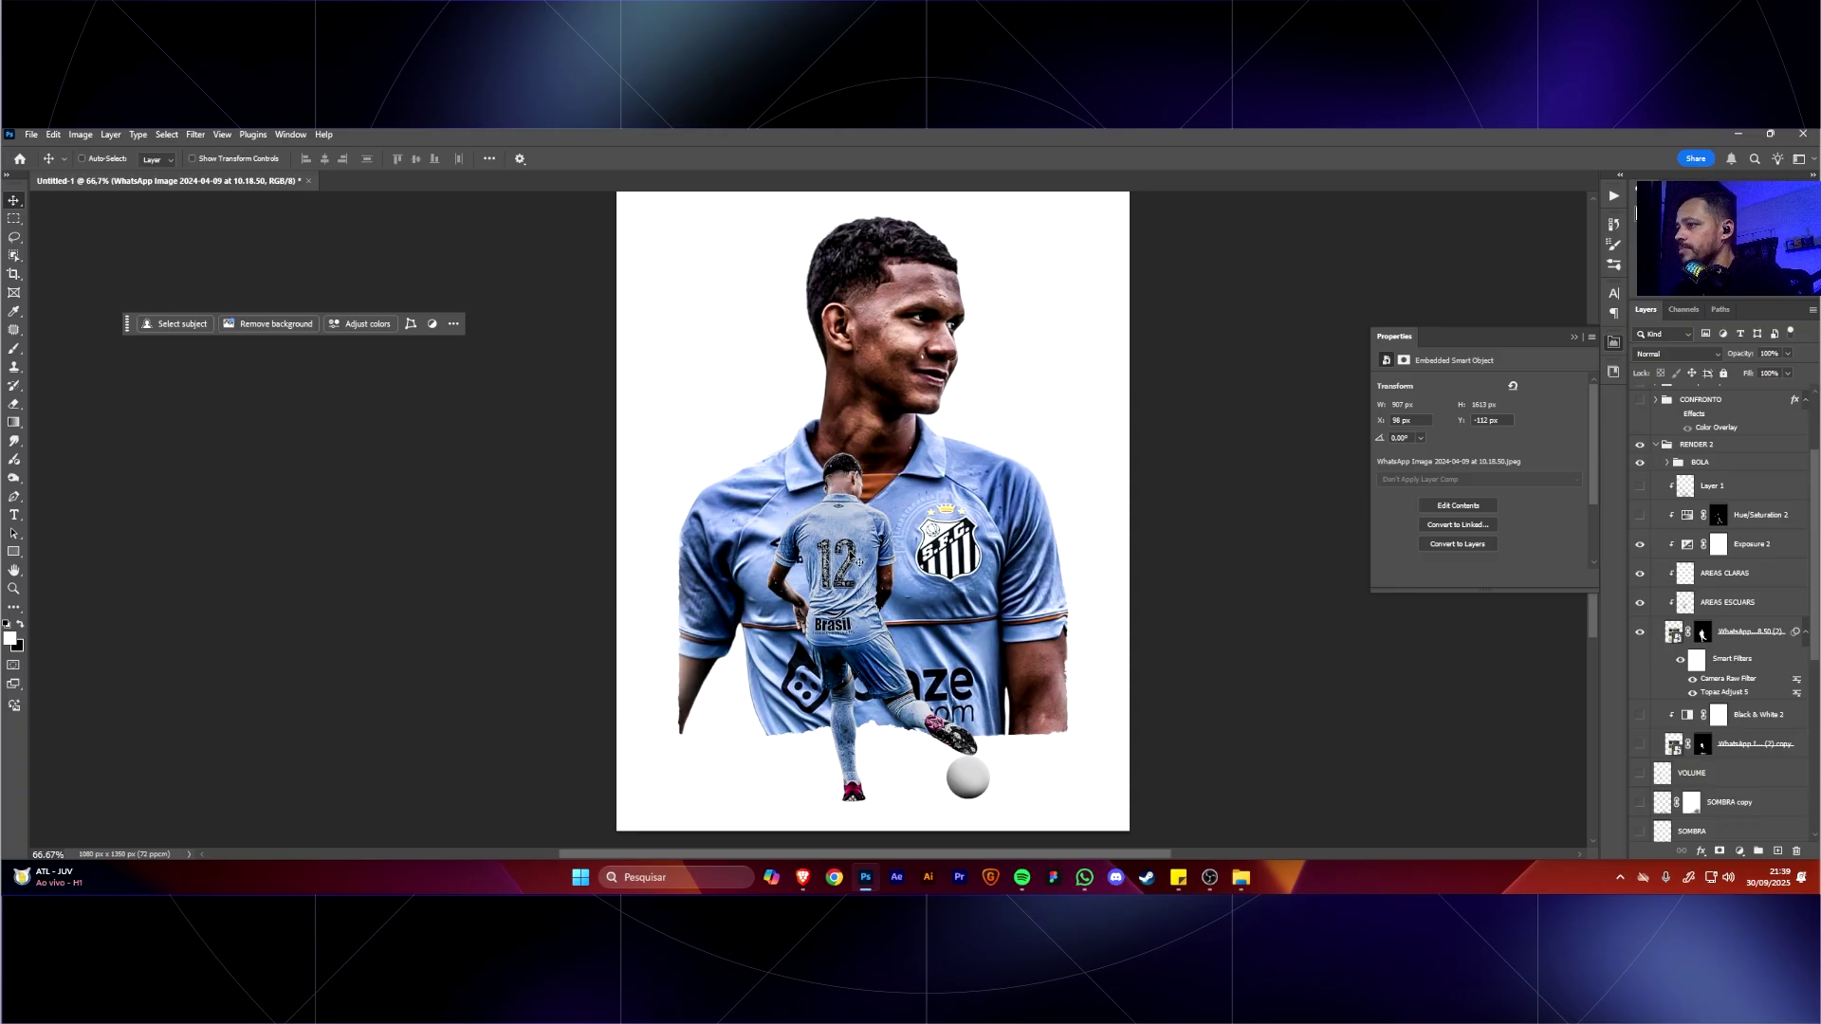
left_click(858, 561, "ctrl")
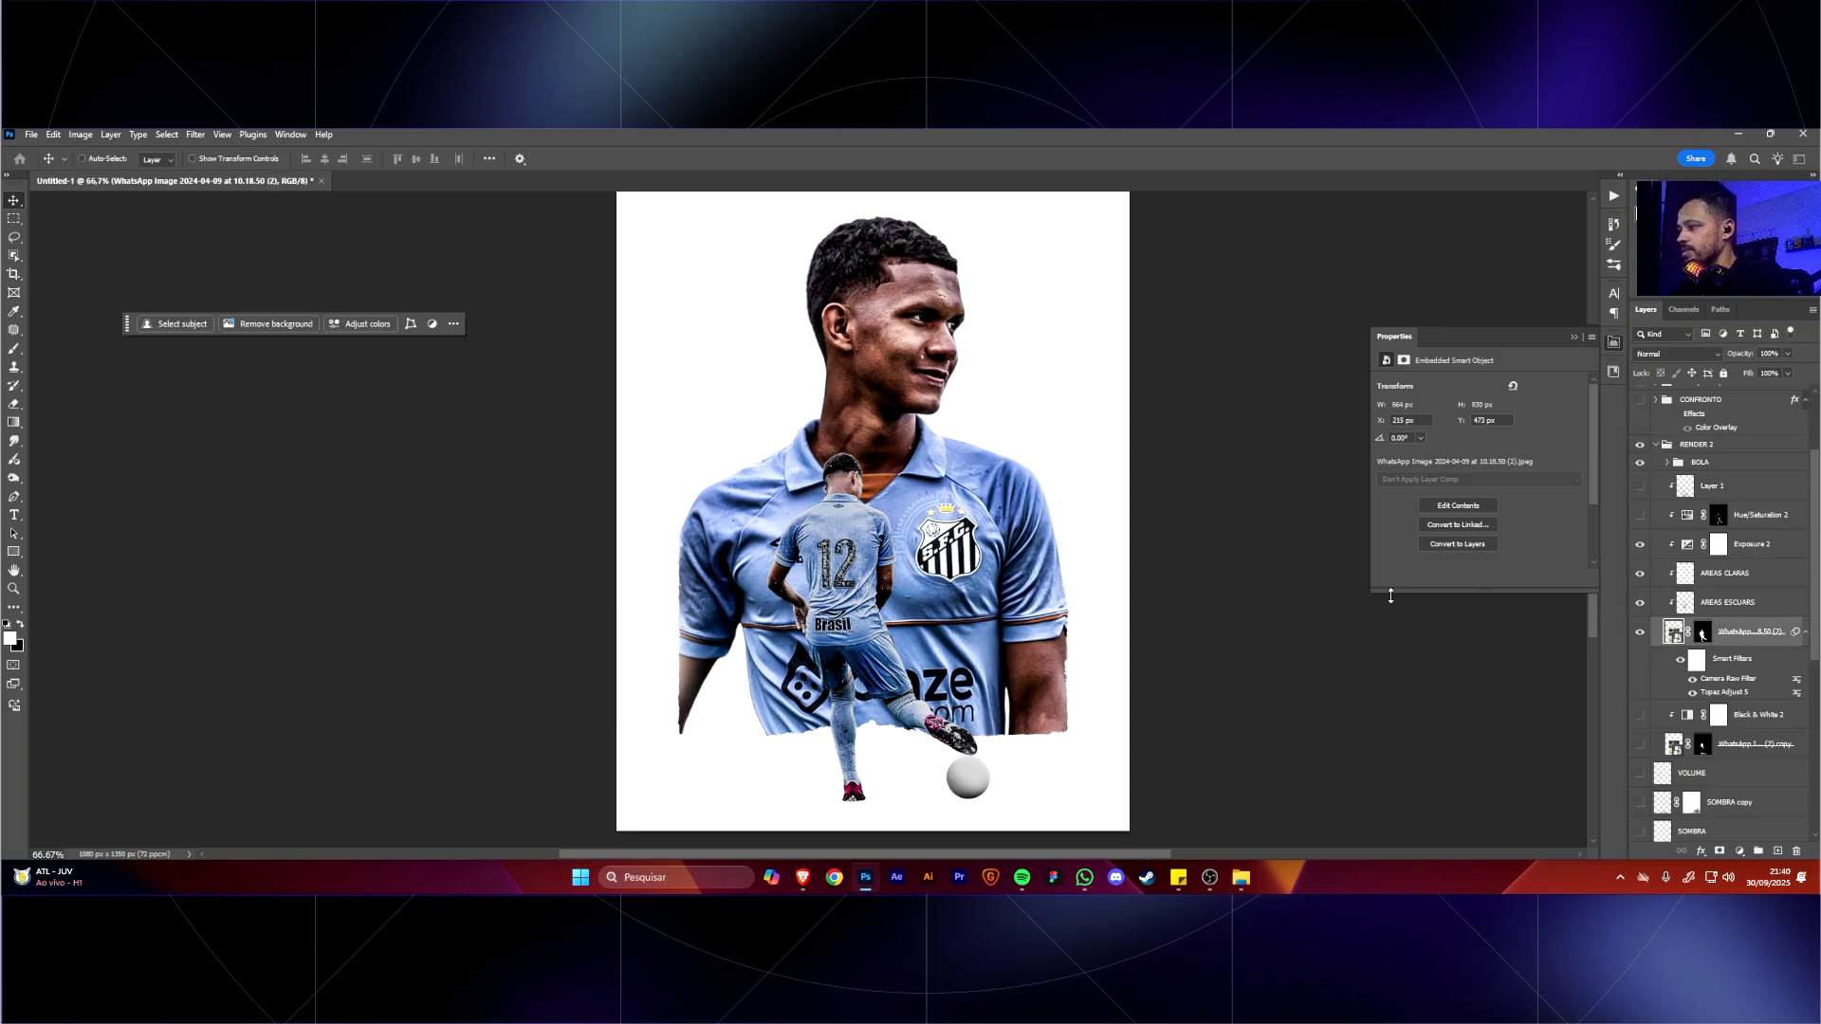
left_click(1734, 574)
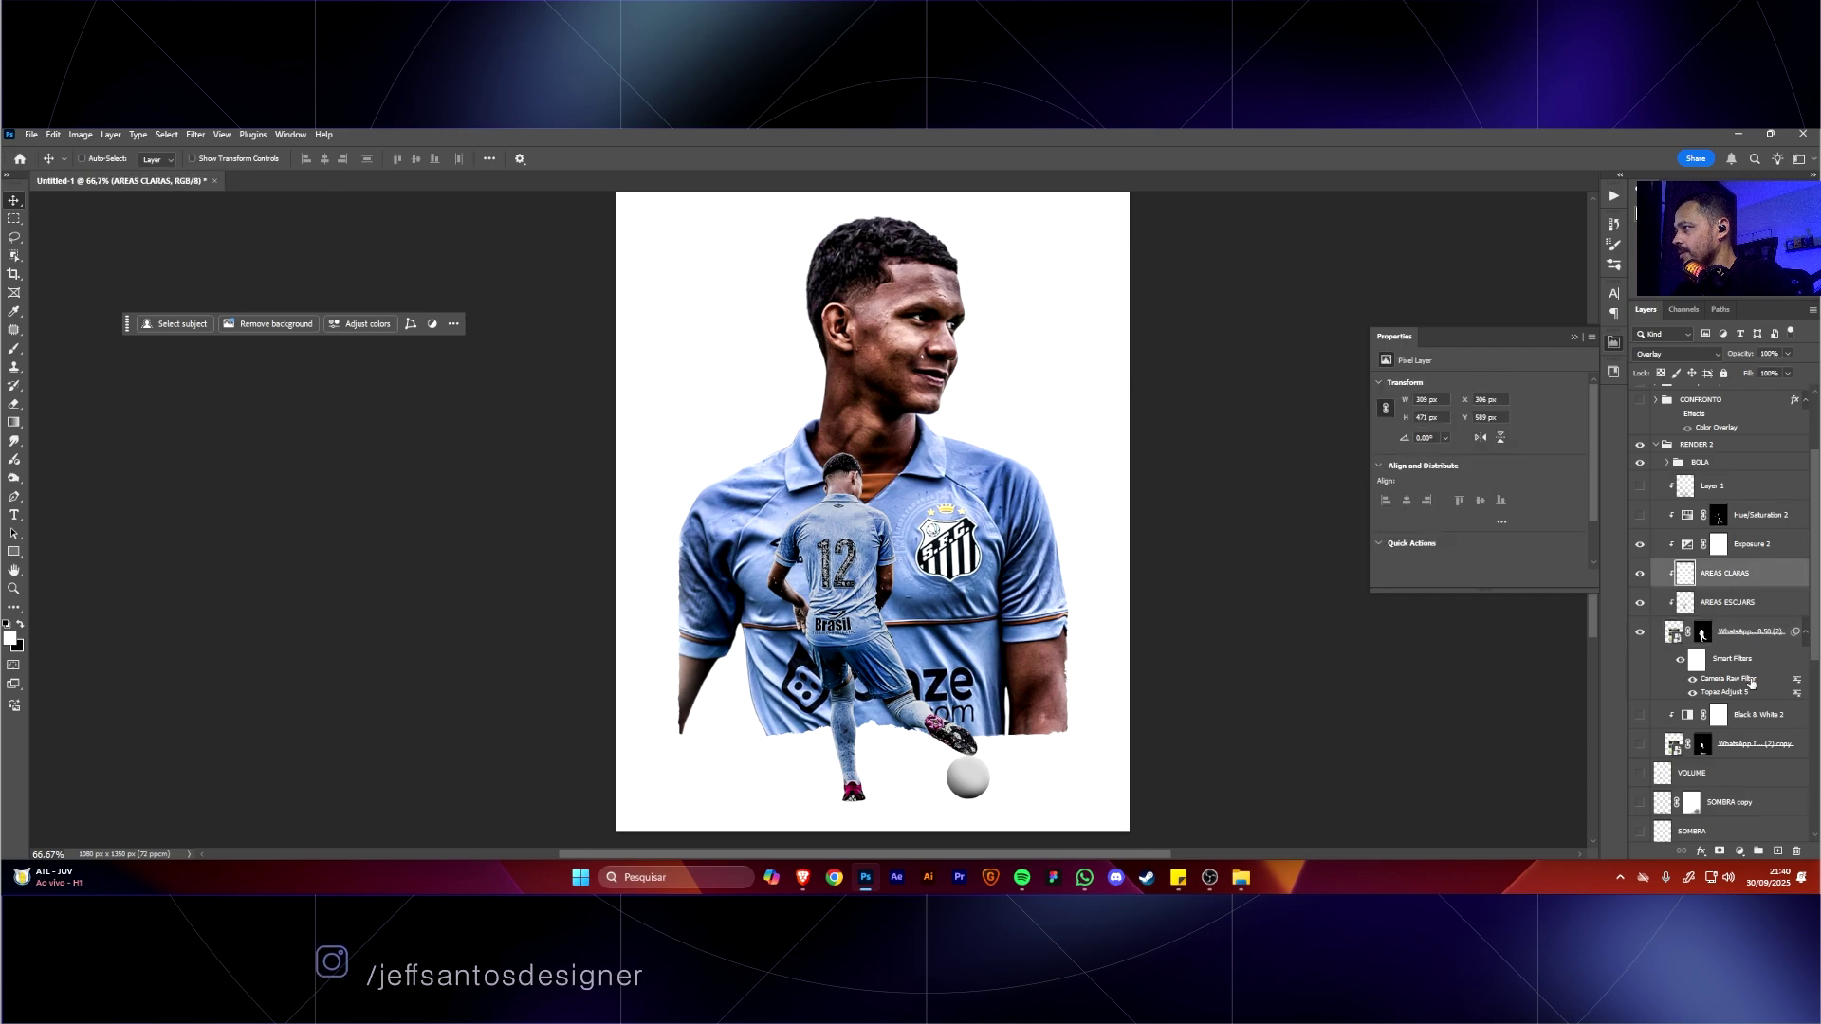
left_click(1717, 544)
left_click(1743, 847)
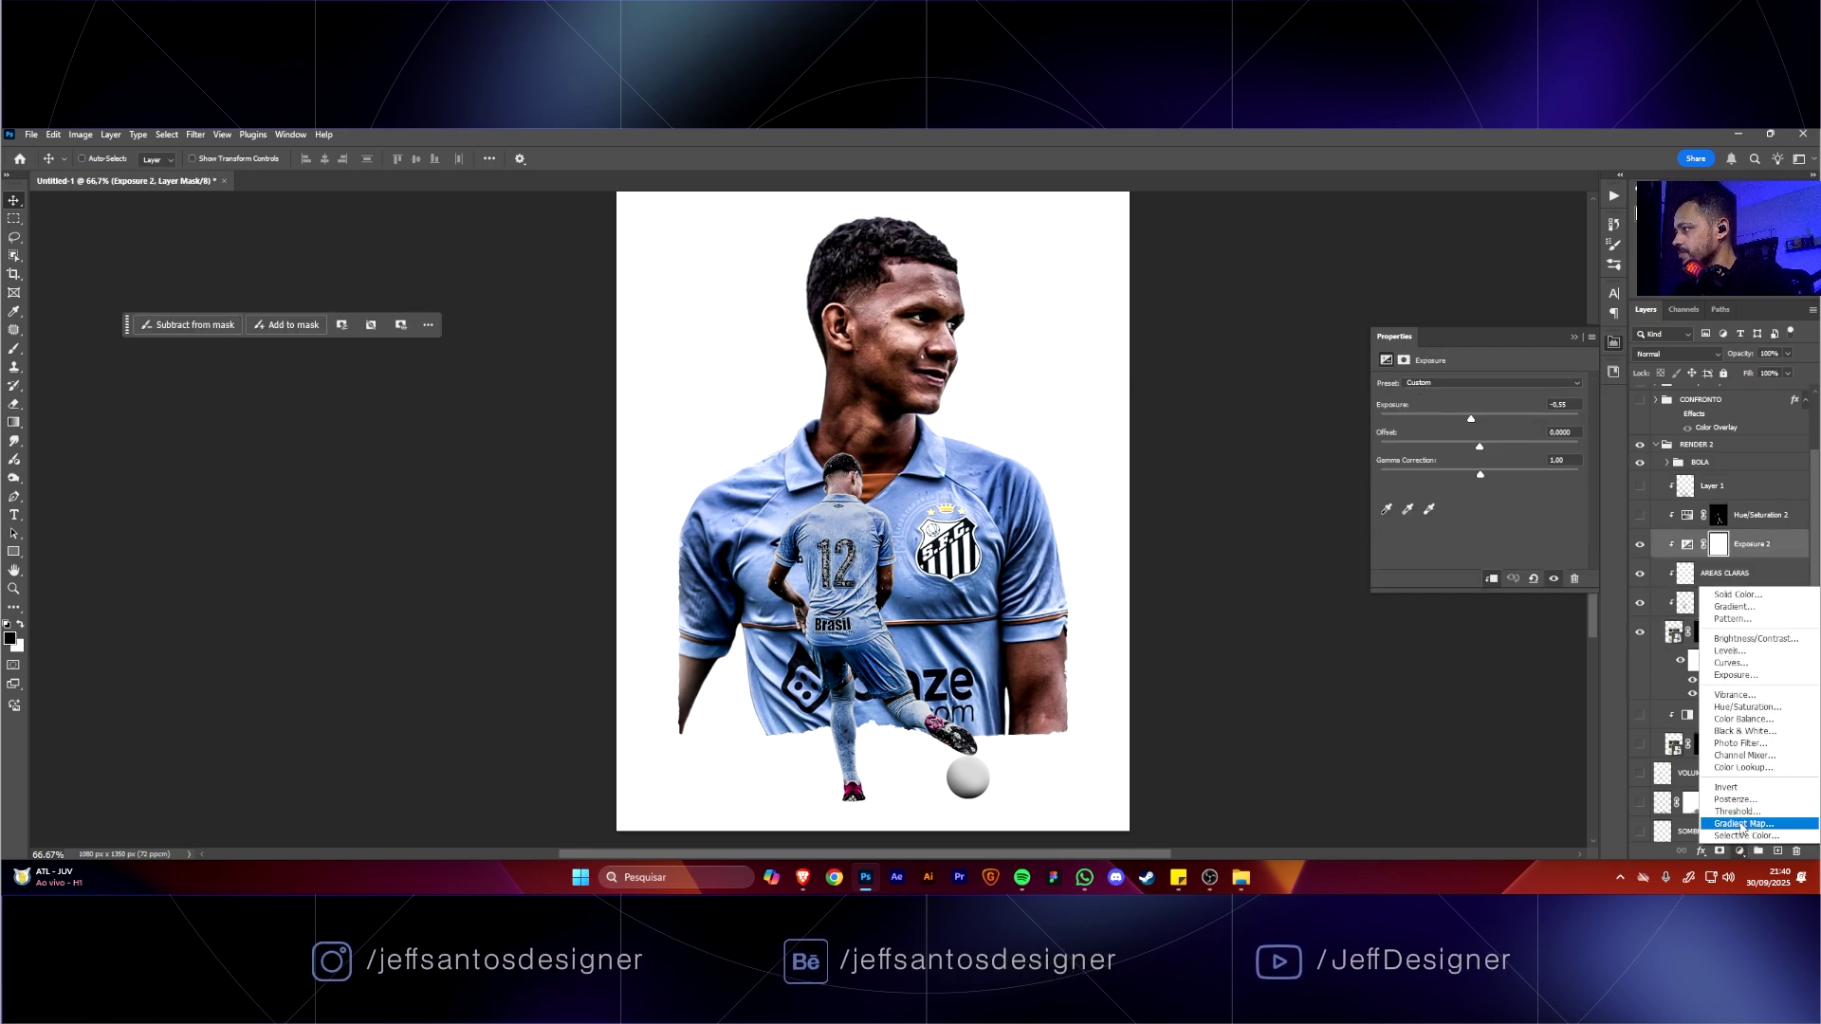
left_click(1744, 718)
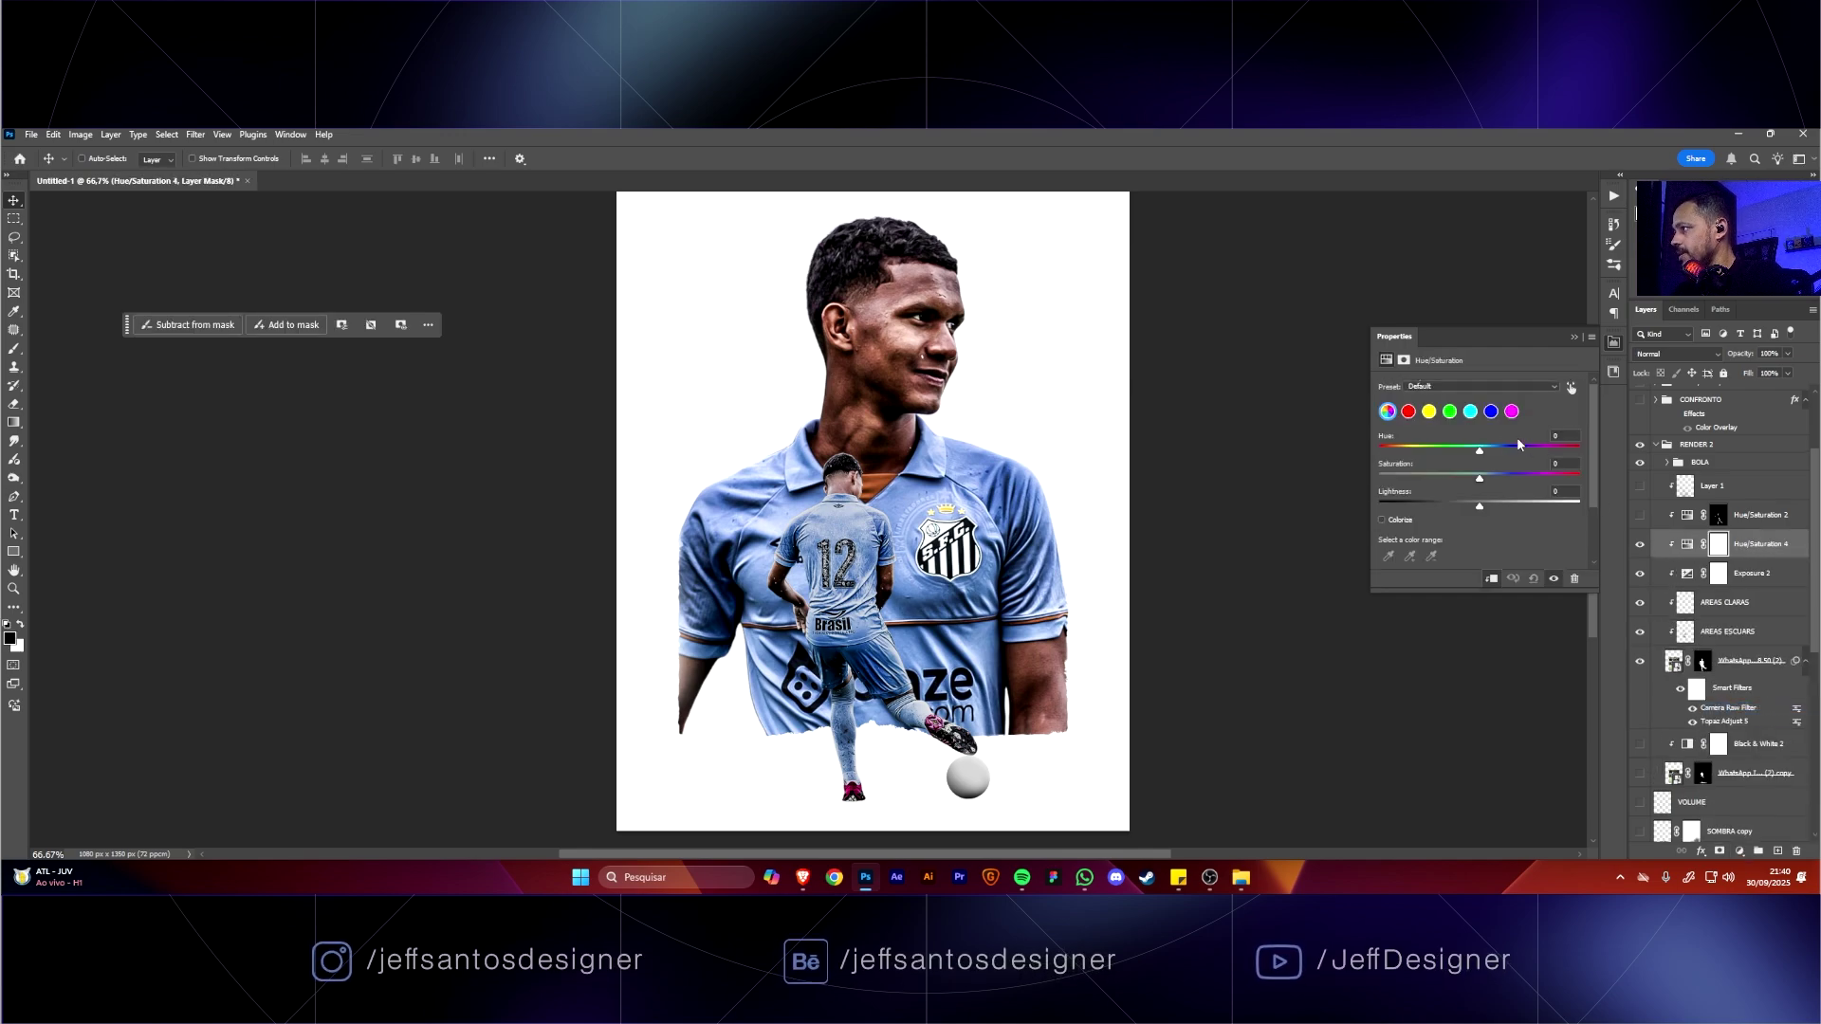
Adjust the Blues in the small player's Hue/Saturation: shift Hue slightly positive, Saturation about +25 and Lightness +11.
left_click(1491, 411)
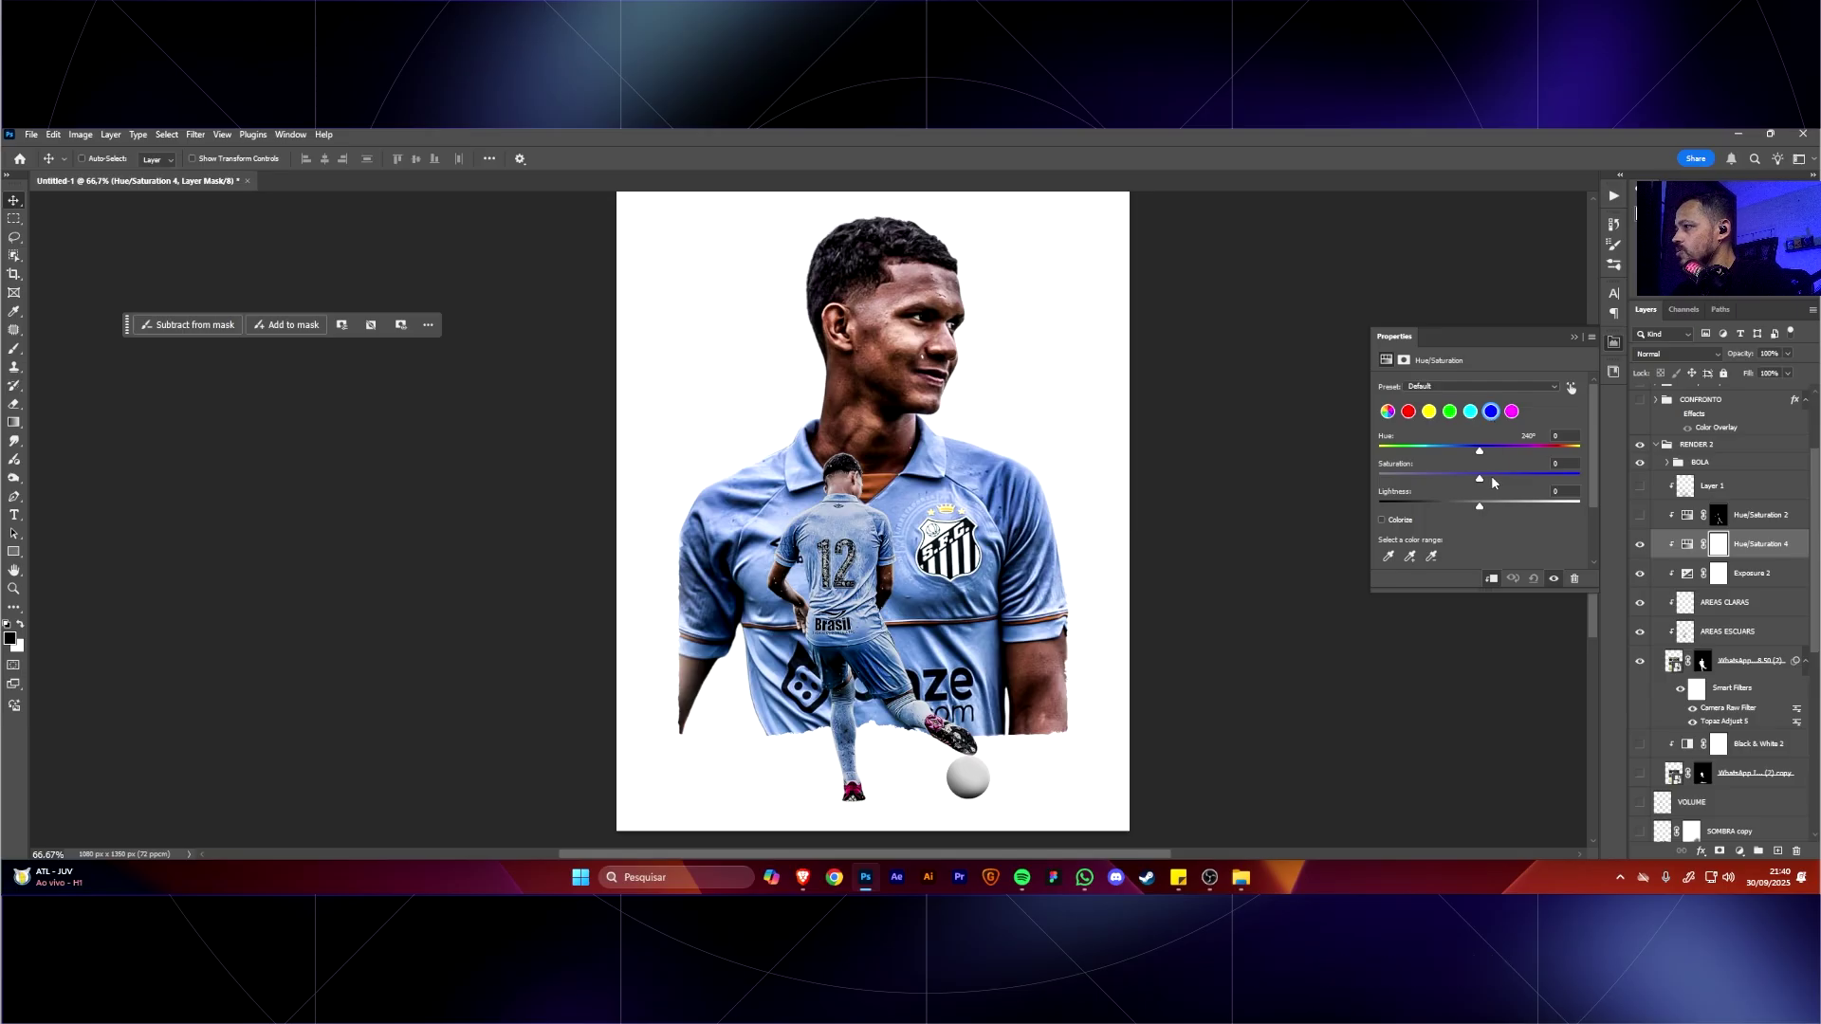
mouse_move(1494, 475)
left_mouse_down()
mouse_move(1520, 481)
mouse_move(1492, 506)
mouse_move(1487, 455)
mouse_move(1508, 481)
left_mouse_up()
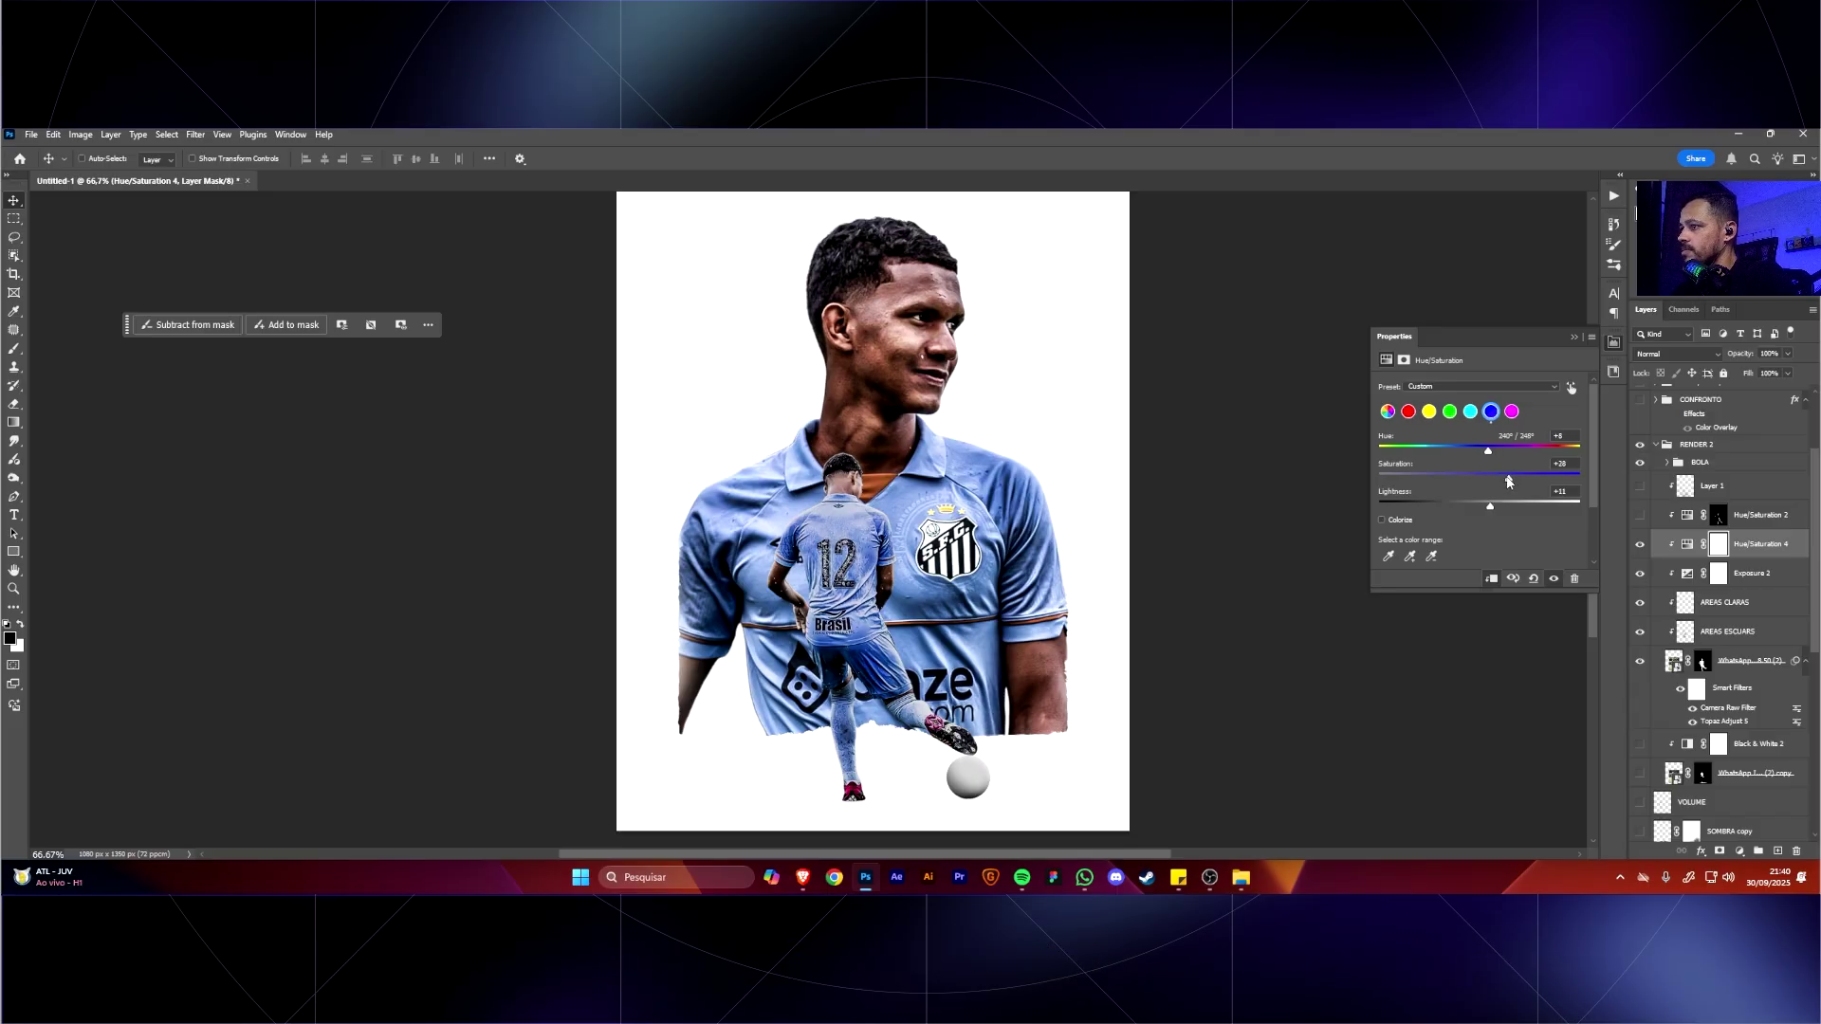
left_click_drag(1486, 451, 1484, 452)
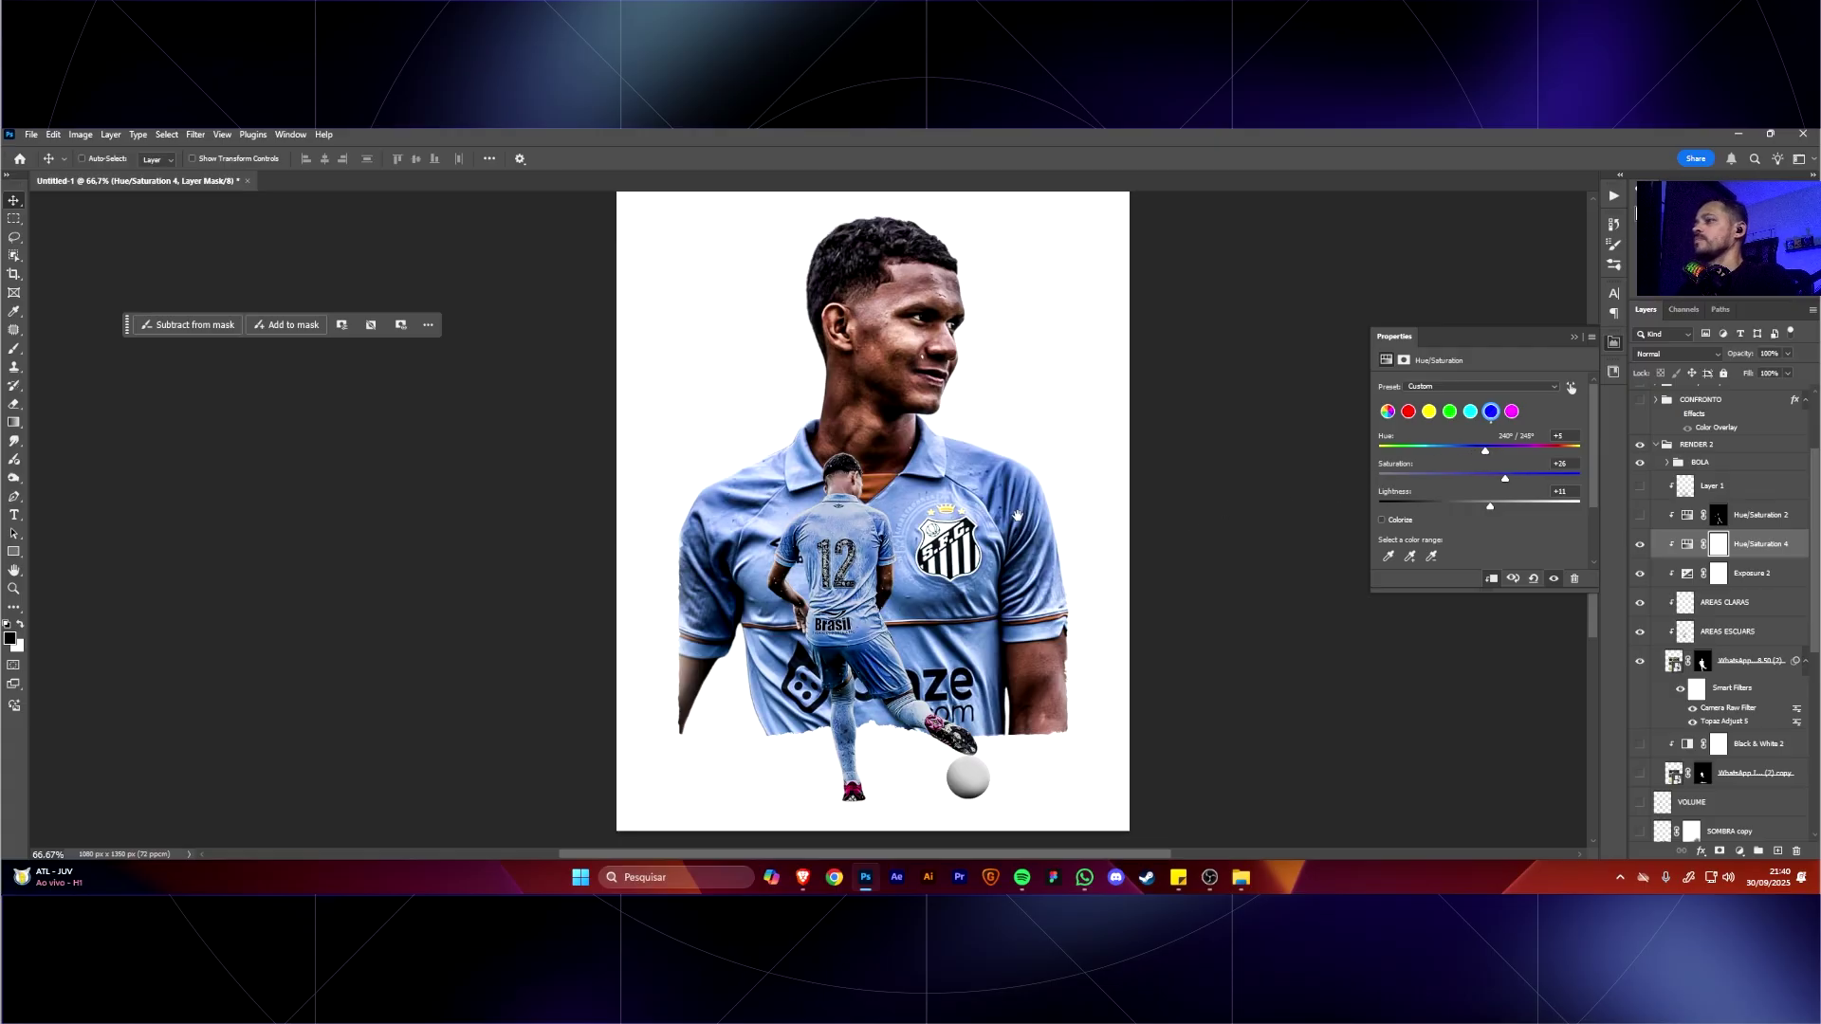
Compare the small player's blue kit with the new Hue/Saturation adjustment hidden and shown.
left_click_drag(1283, 500, 1342, 447)
left_click(1639, 545)
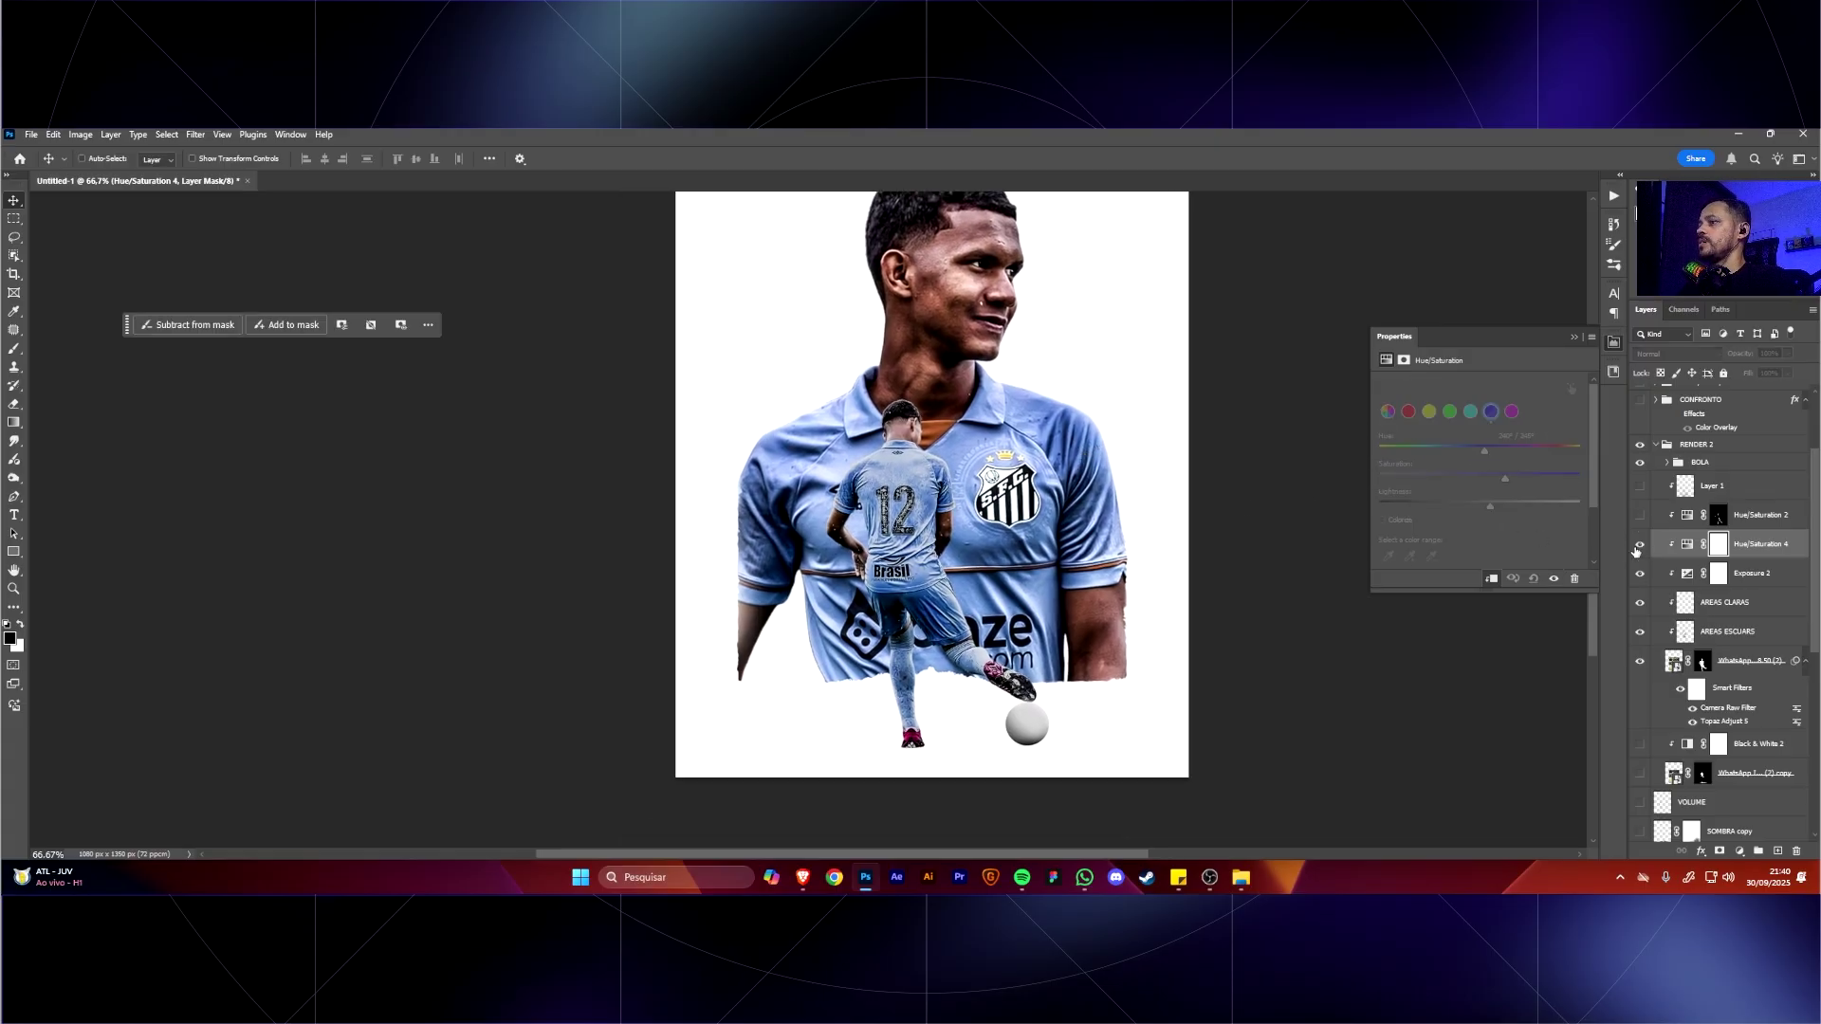
left_click(1639, 544)
left_click(1639, 544)
left_click(1639, 544)
left_click(1639, 544)
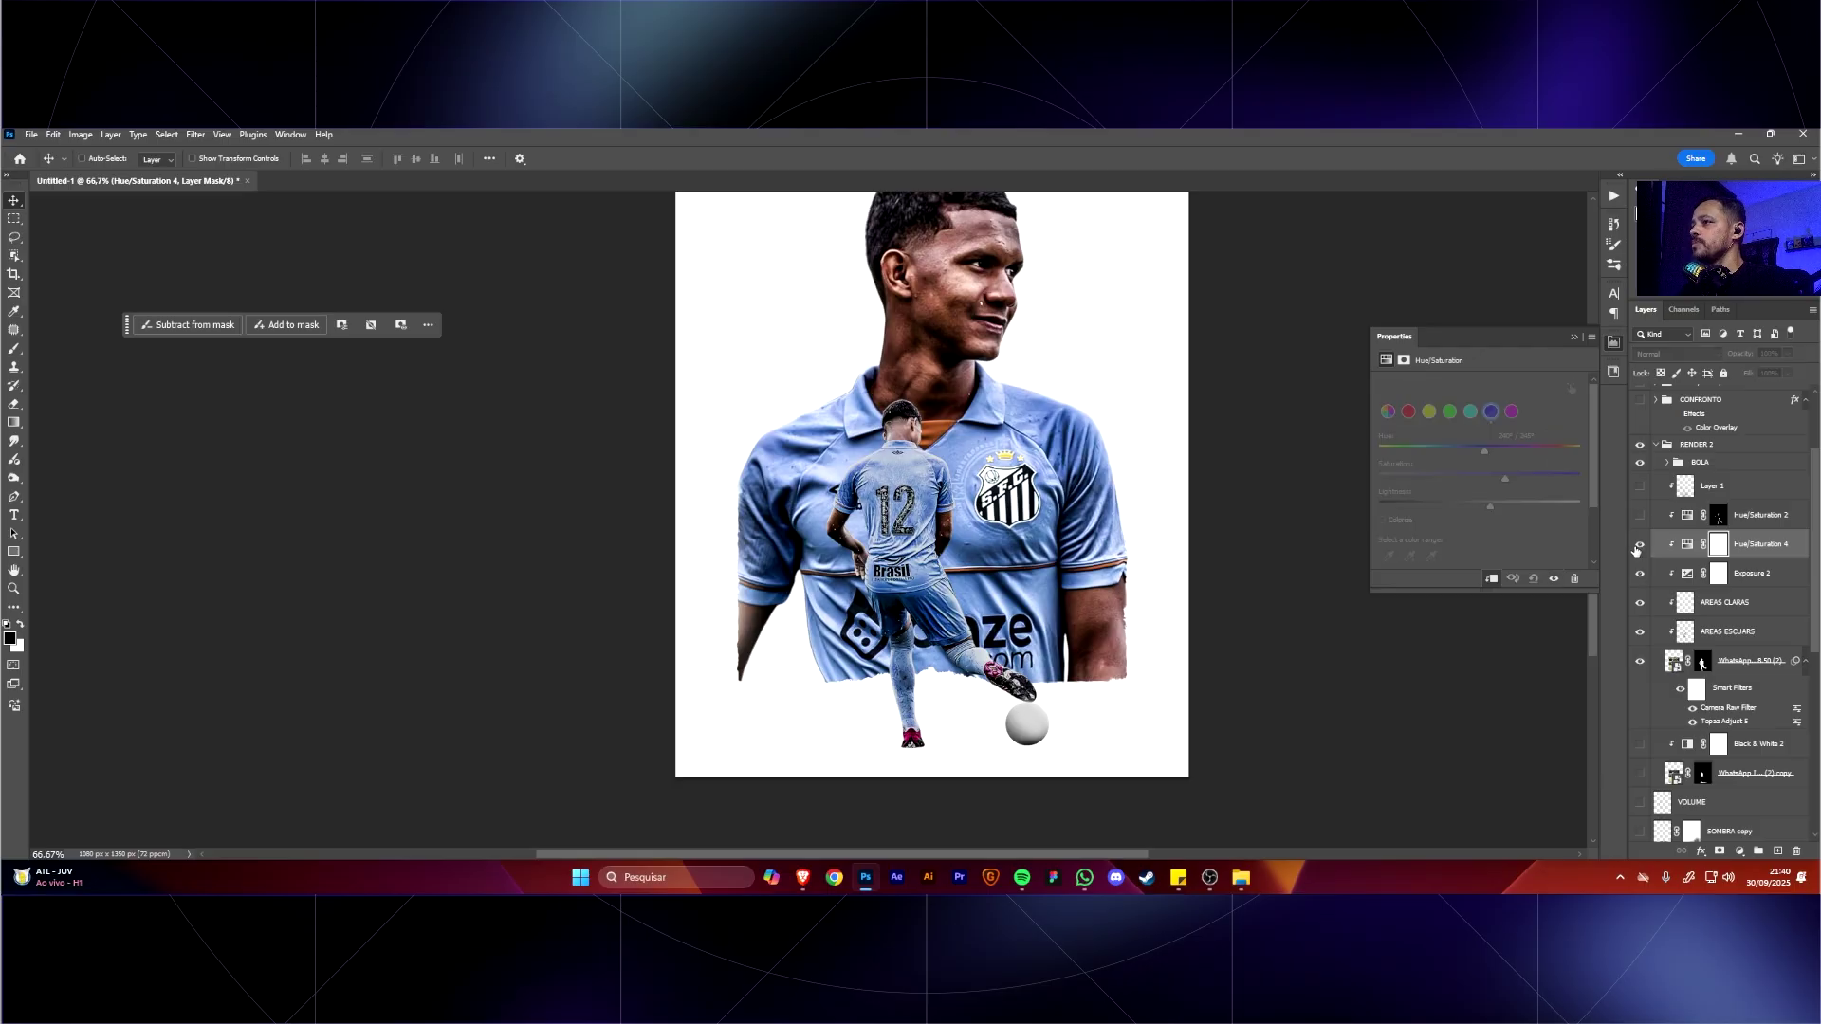
left_click(1639, 545)
left_click_drag(986, 508, 1003, 520)
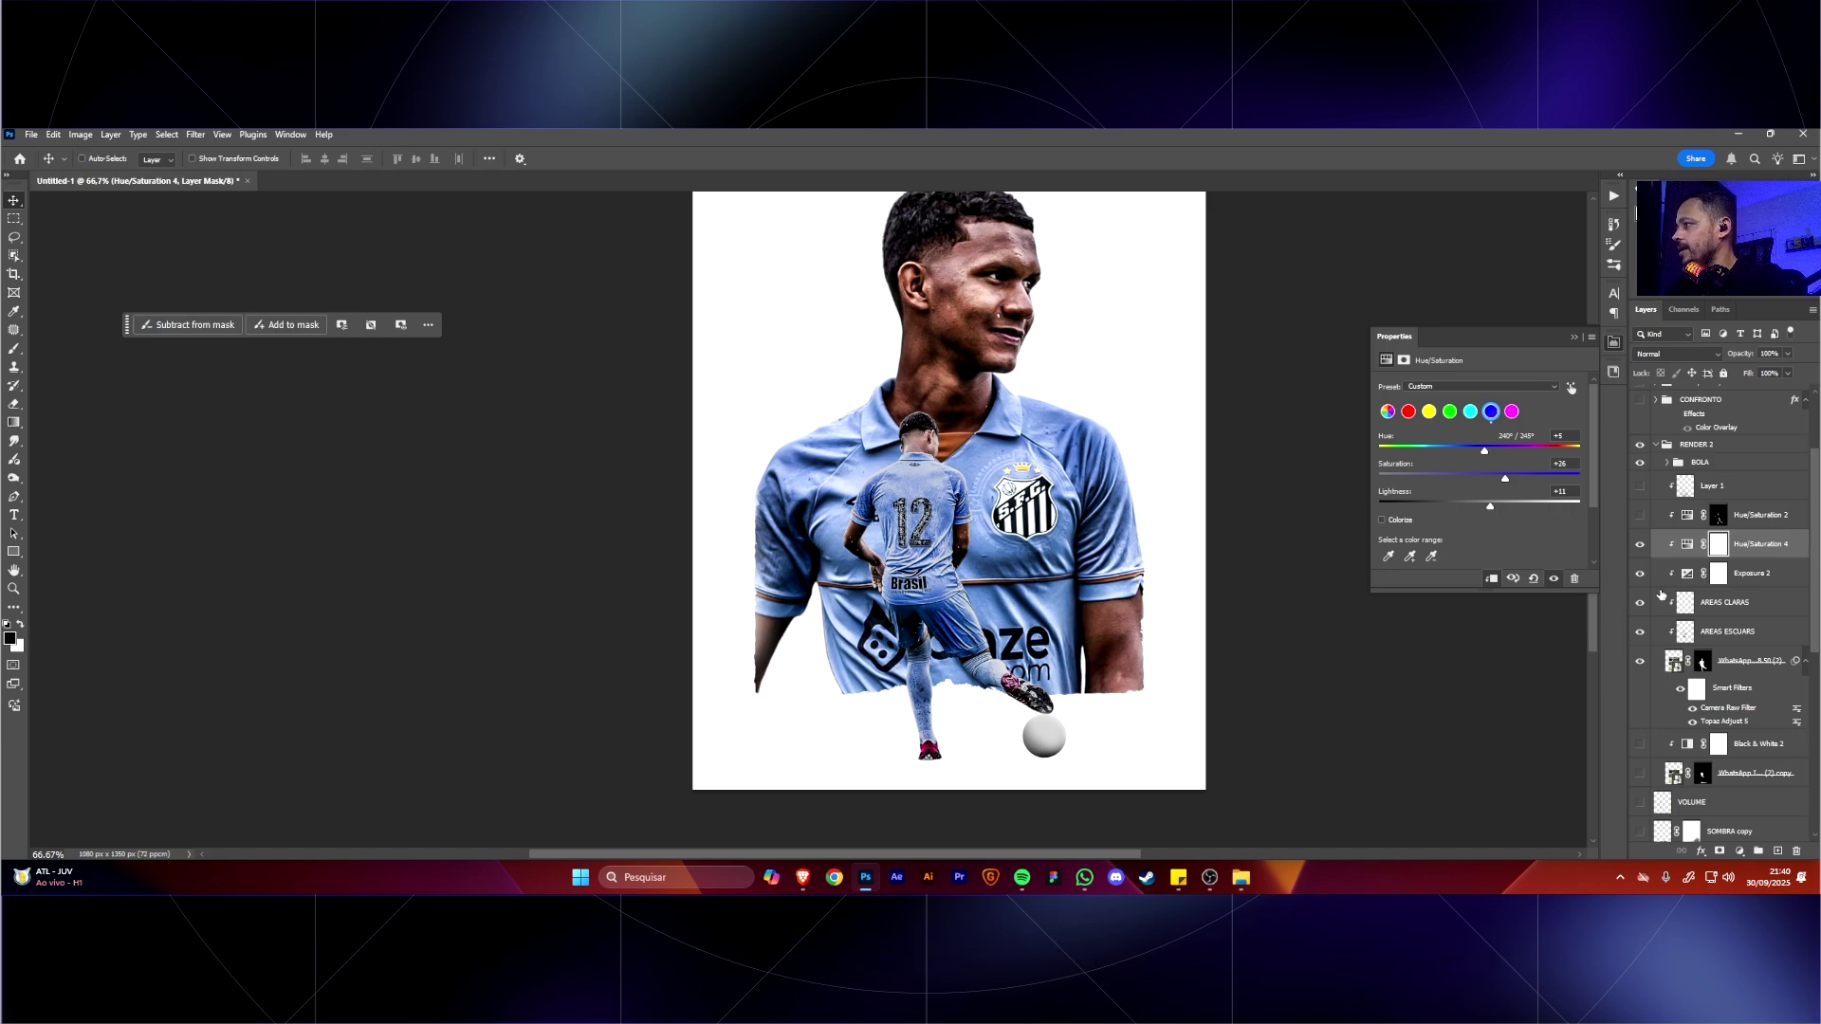
Add a Color Lookup adjustment clipped above the small player's new Hue/Saturation in RENDER 2 and load the 3Strip.look 3DLUT.
left_click(1739, 850)
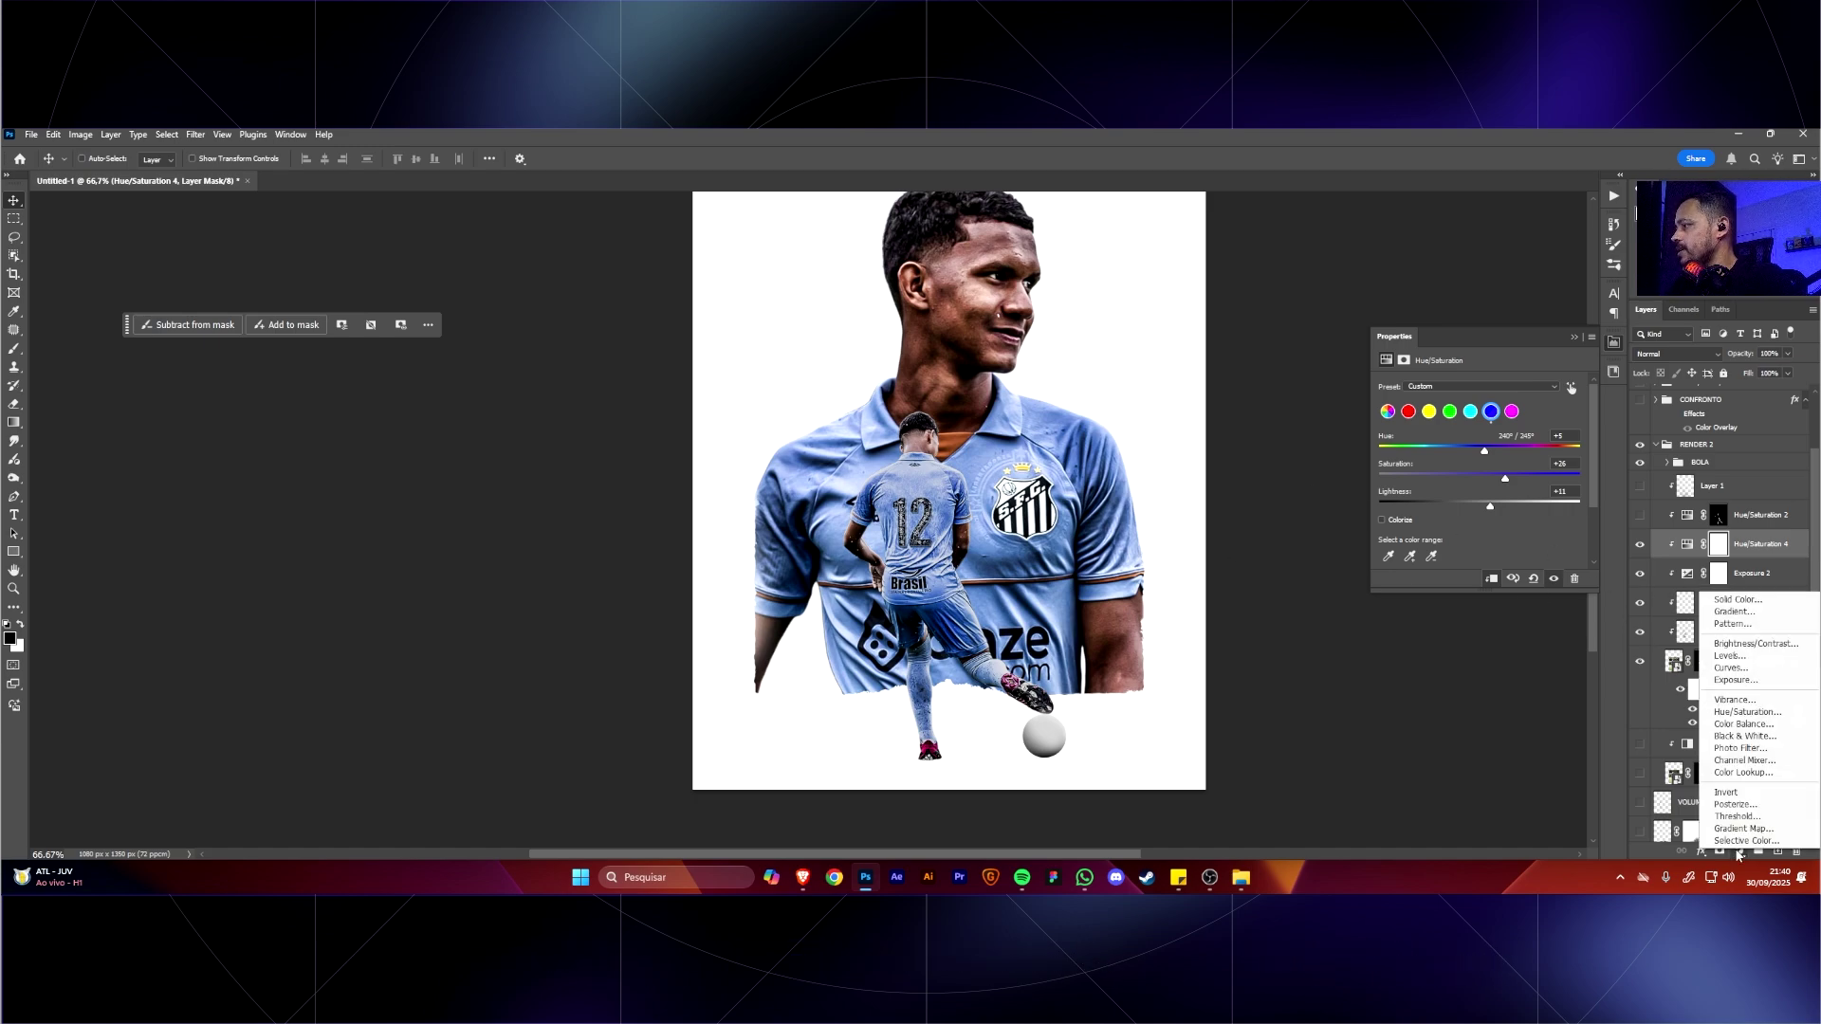
left_click(1762, 774)
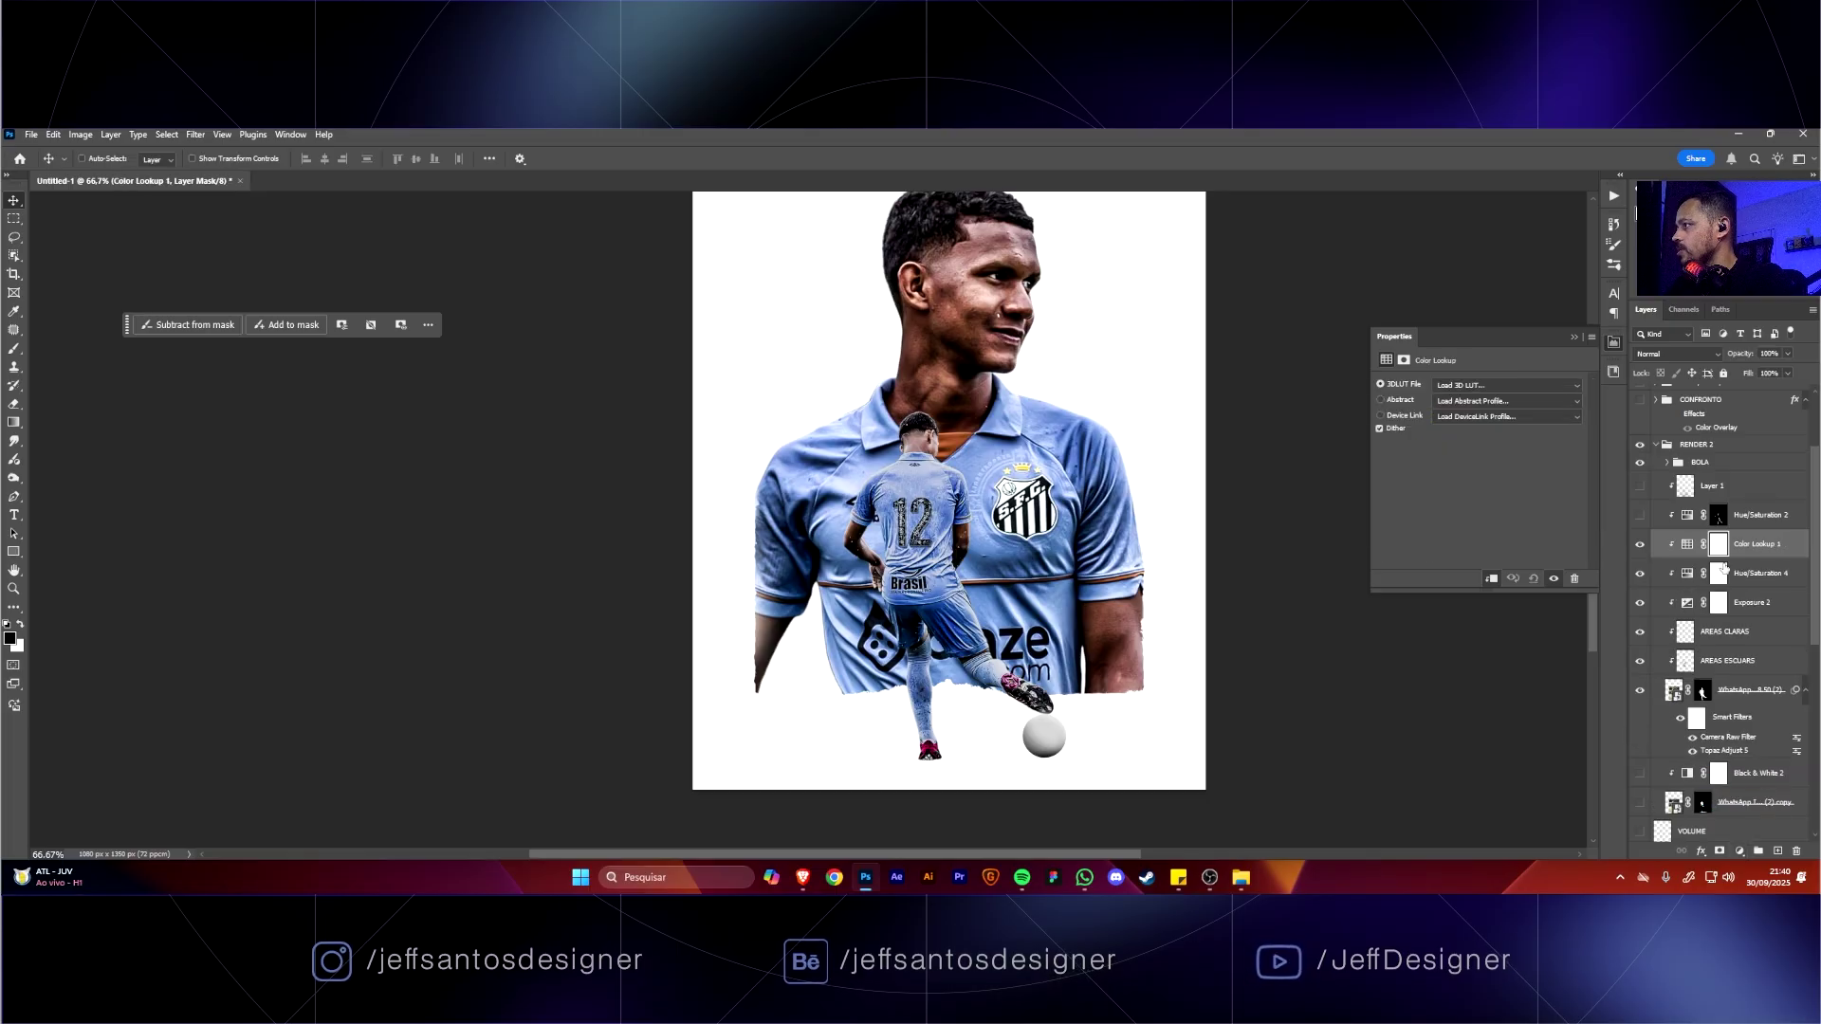
left_click(1476, 386)
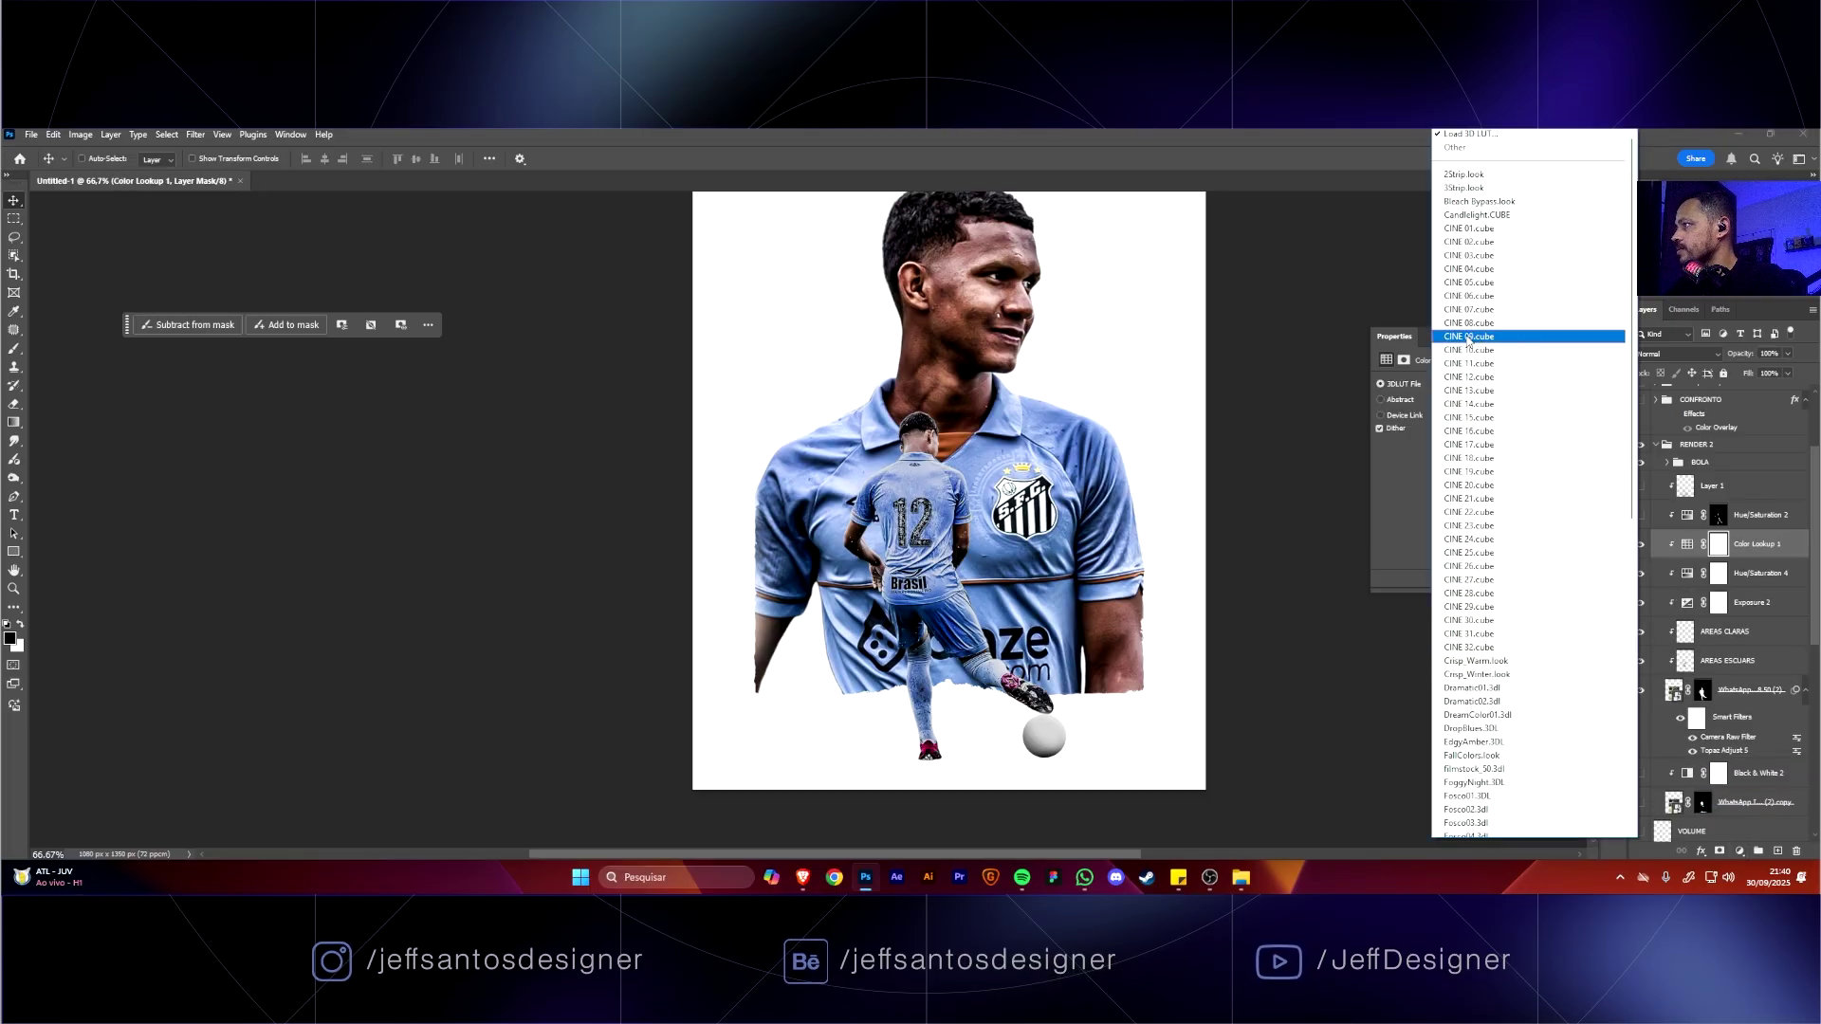
left_click(1456, 188)
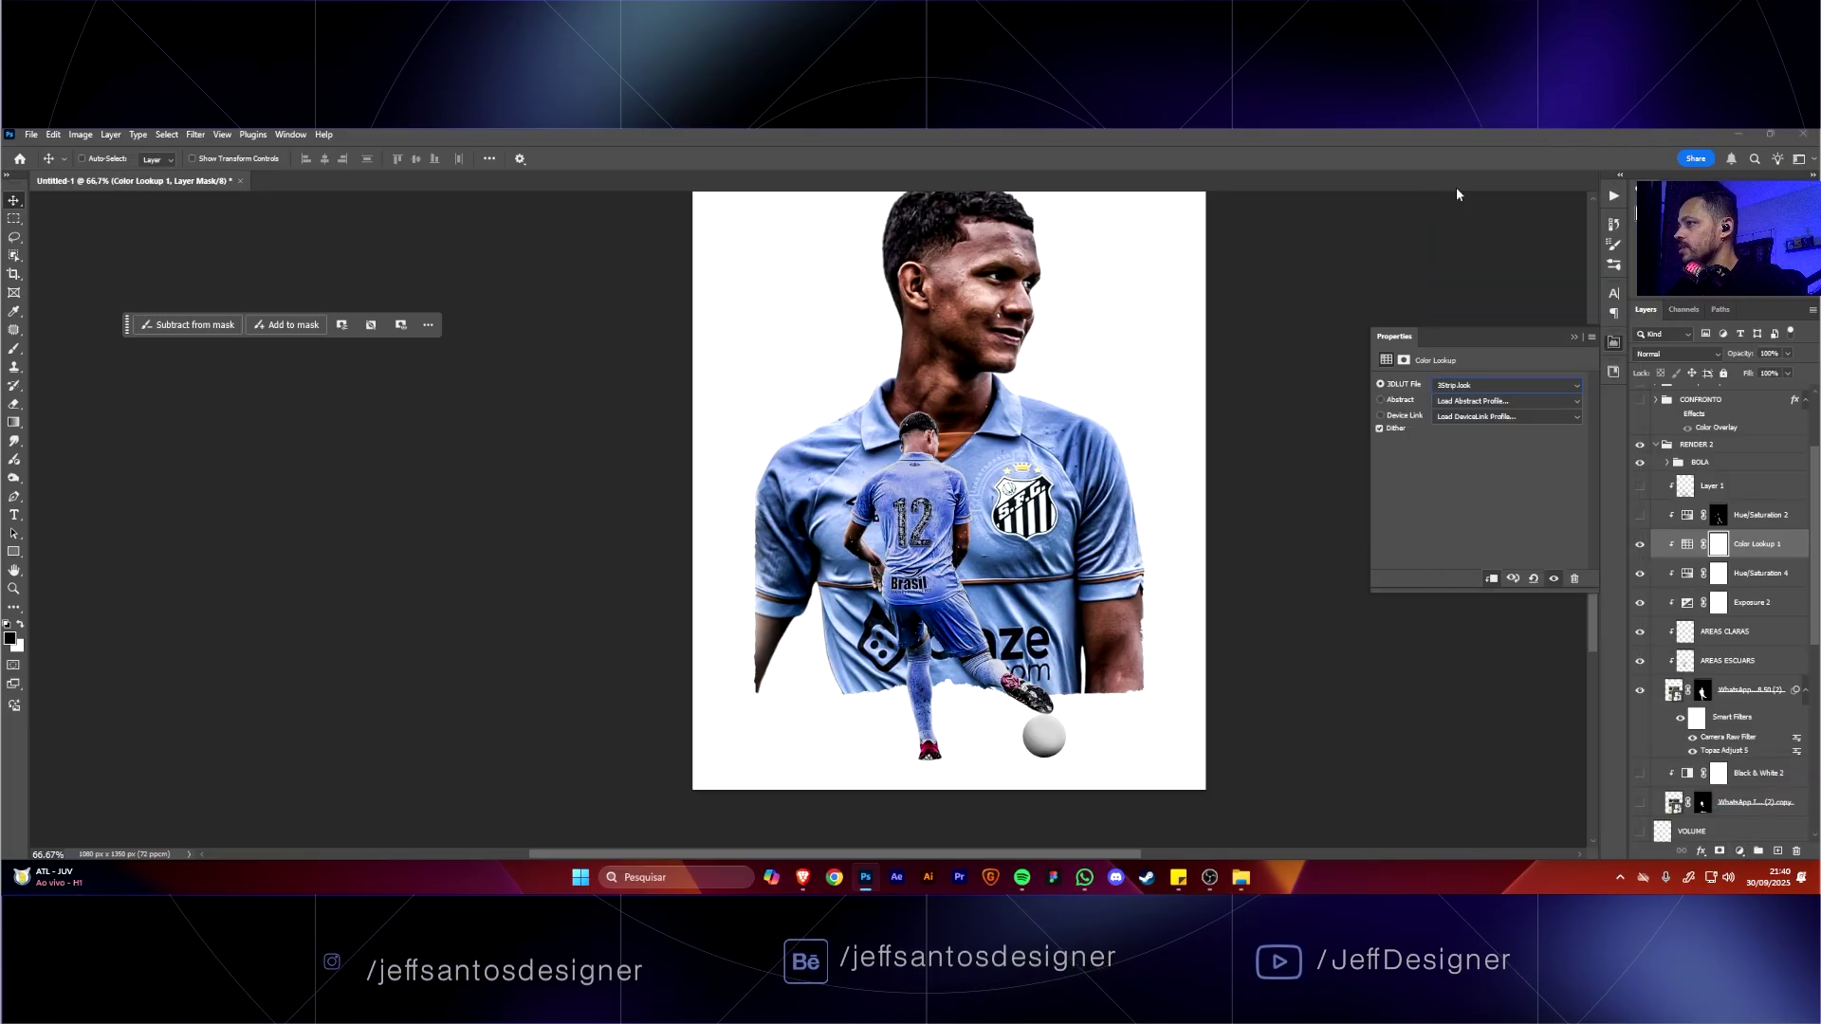
left_click(1508, 386)
scroll(1477, 207, "up", 2)
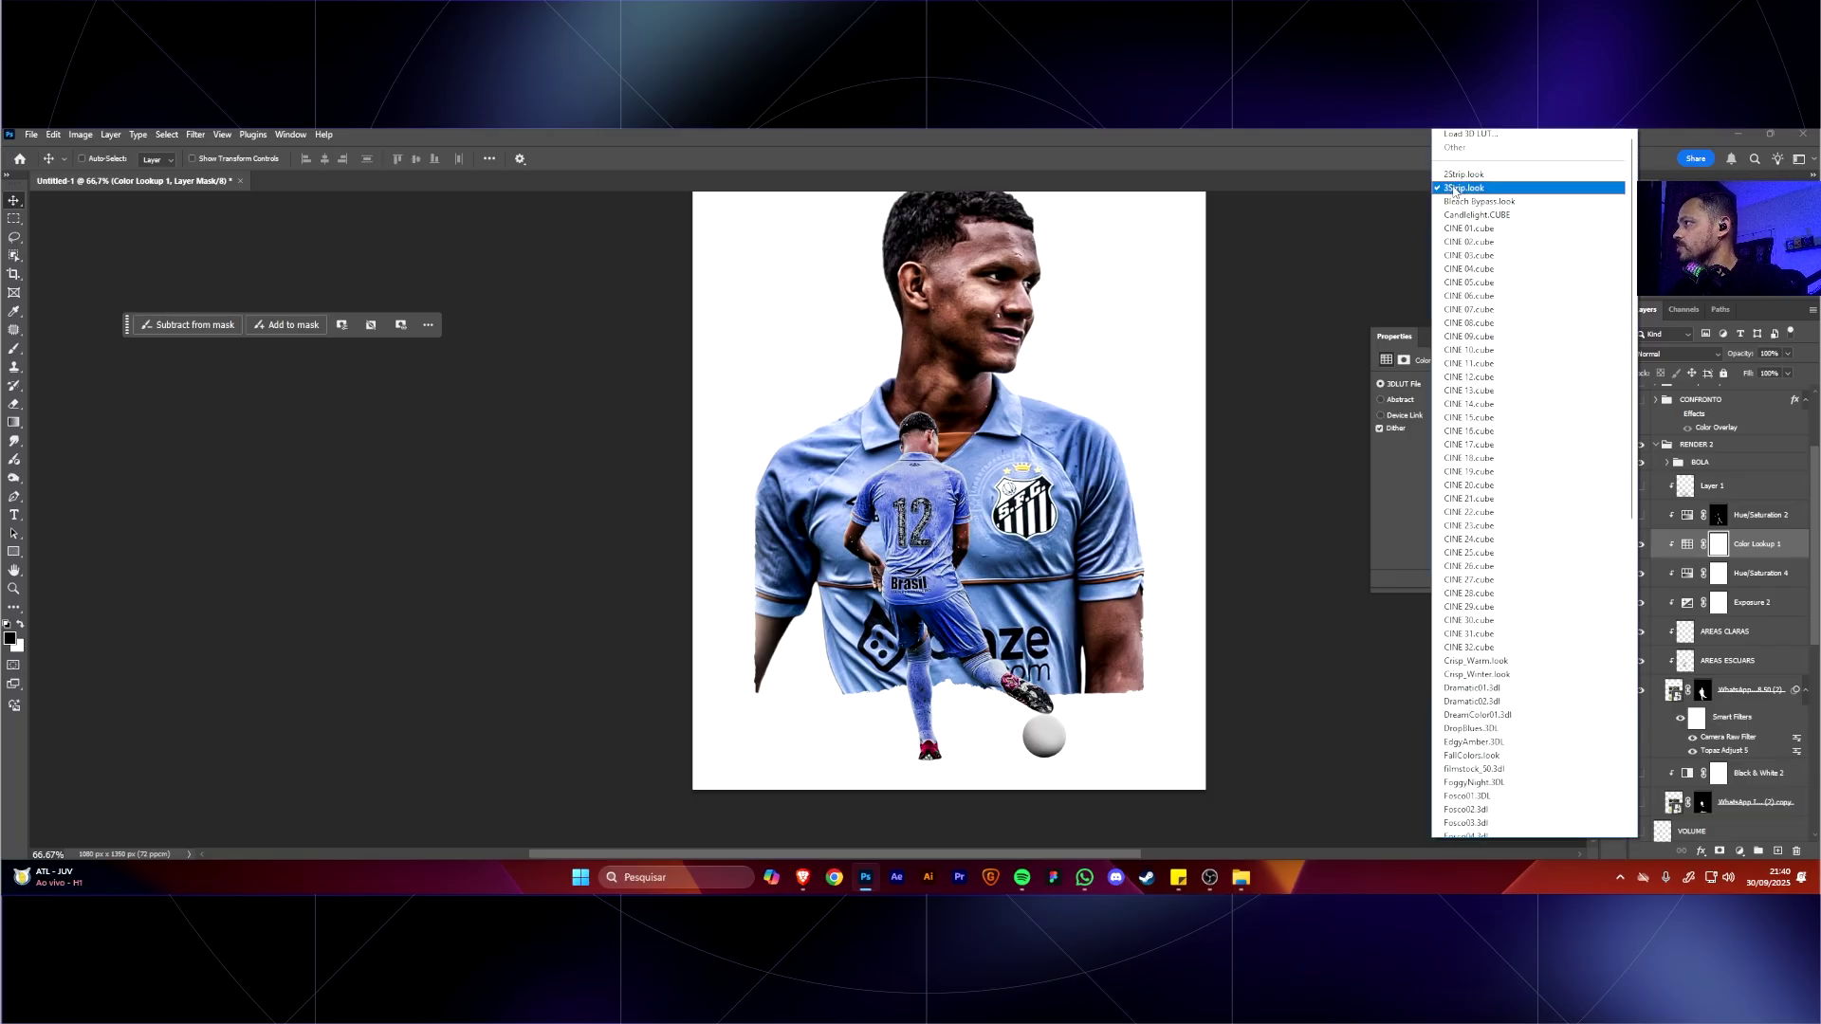
left_click(1456, 188)
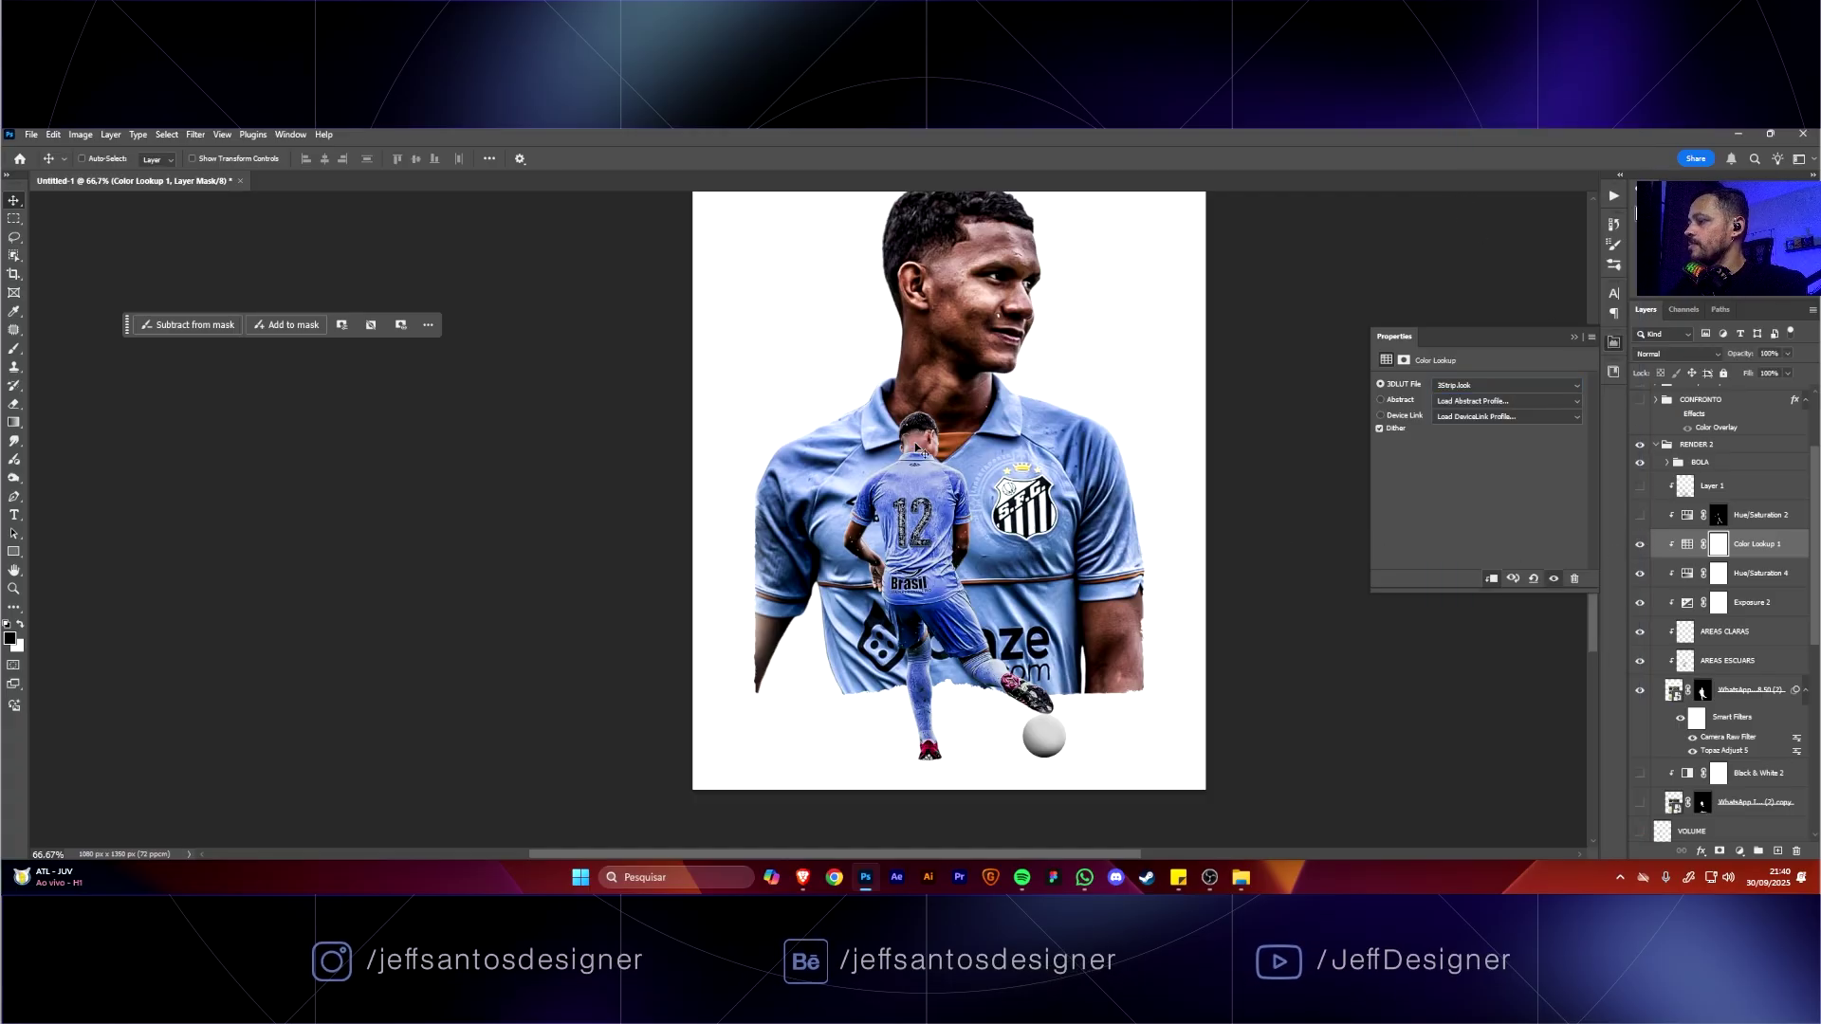
Lower the opacity of the small player's Color Lookup adjustment to about 51%.
scroll(916, 448, "up", 1)
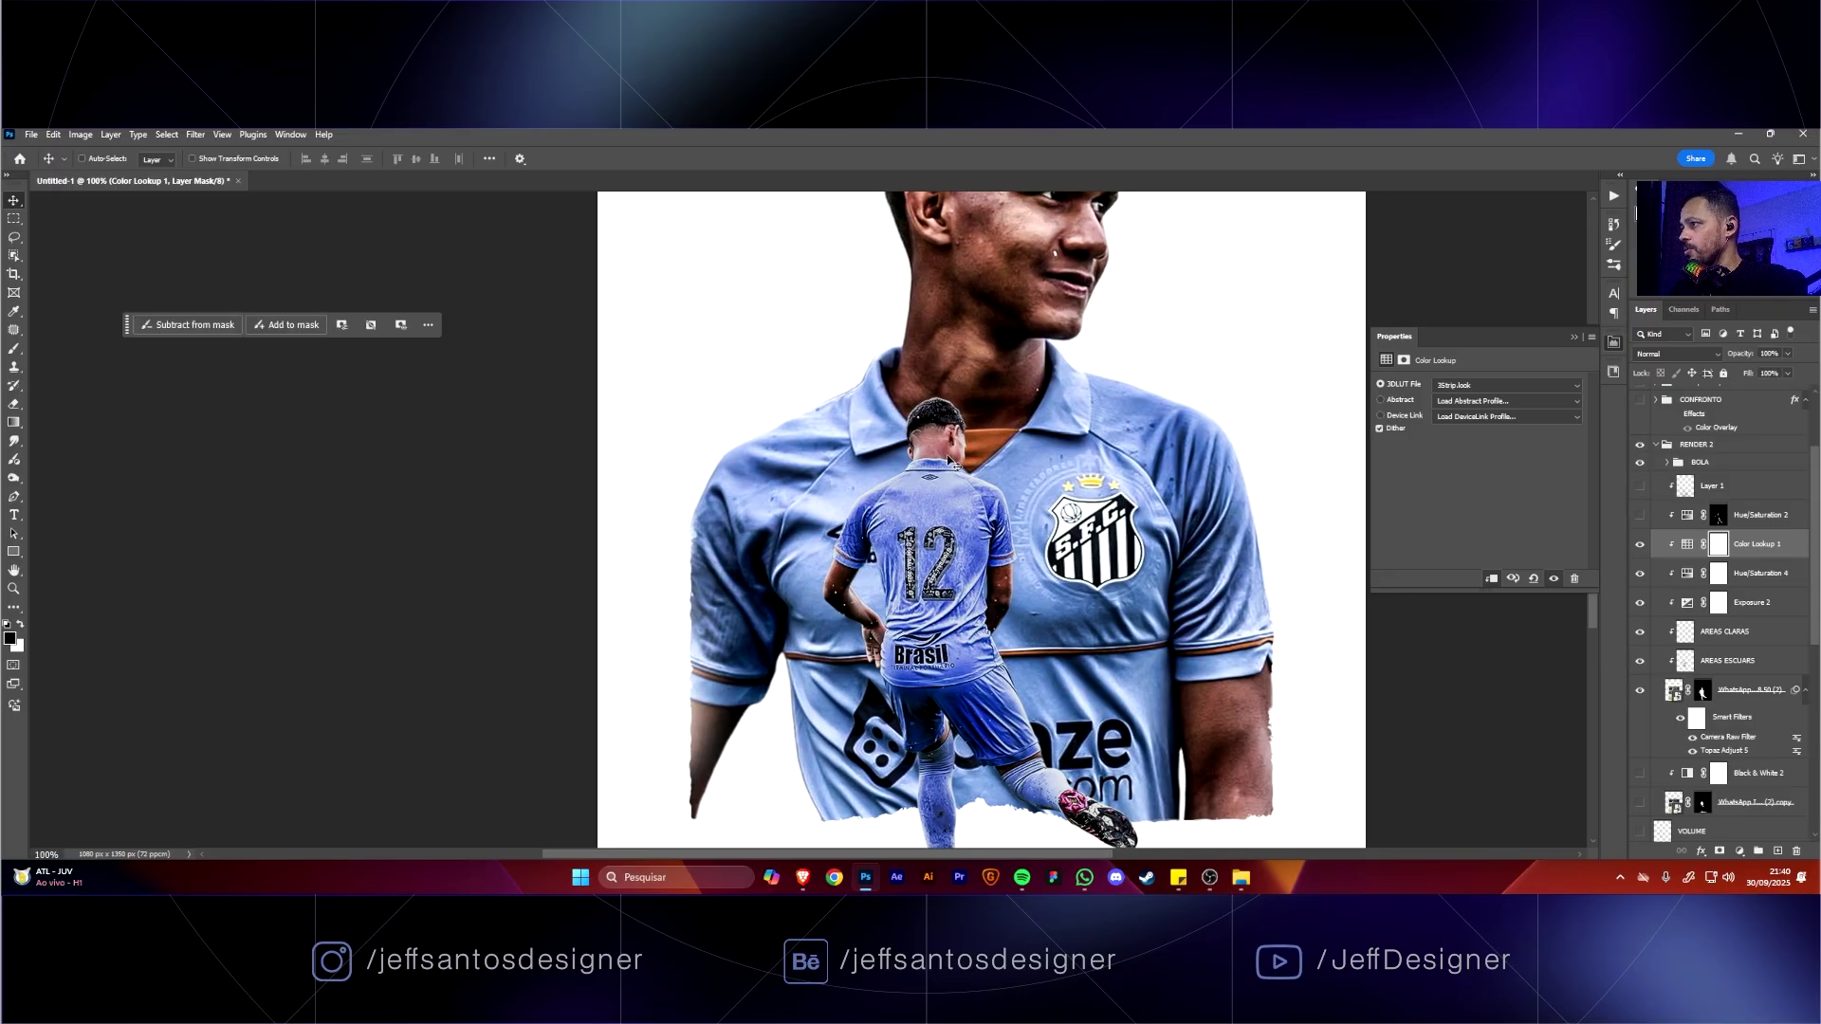
scroll(949, 459, "up", 1)
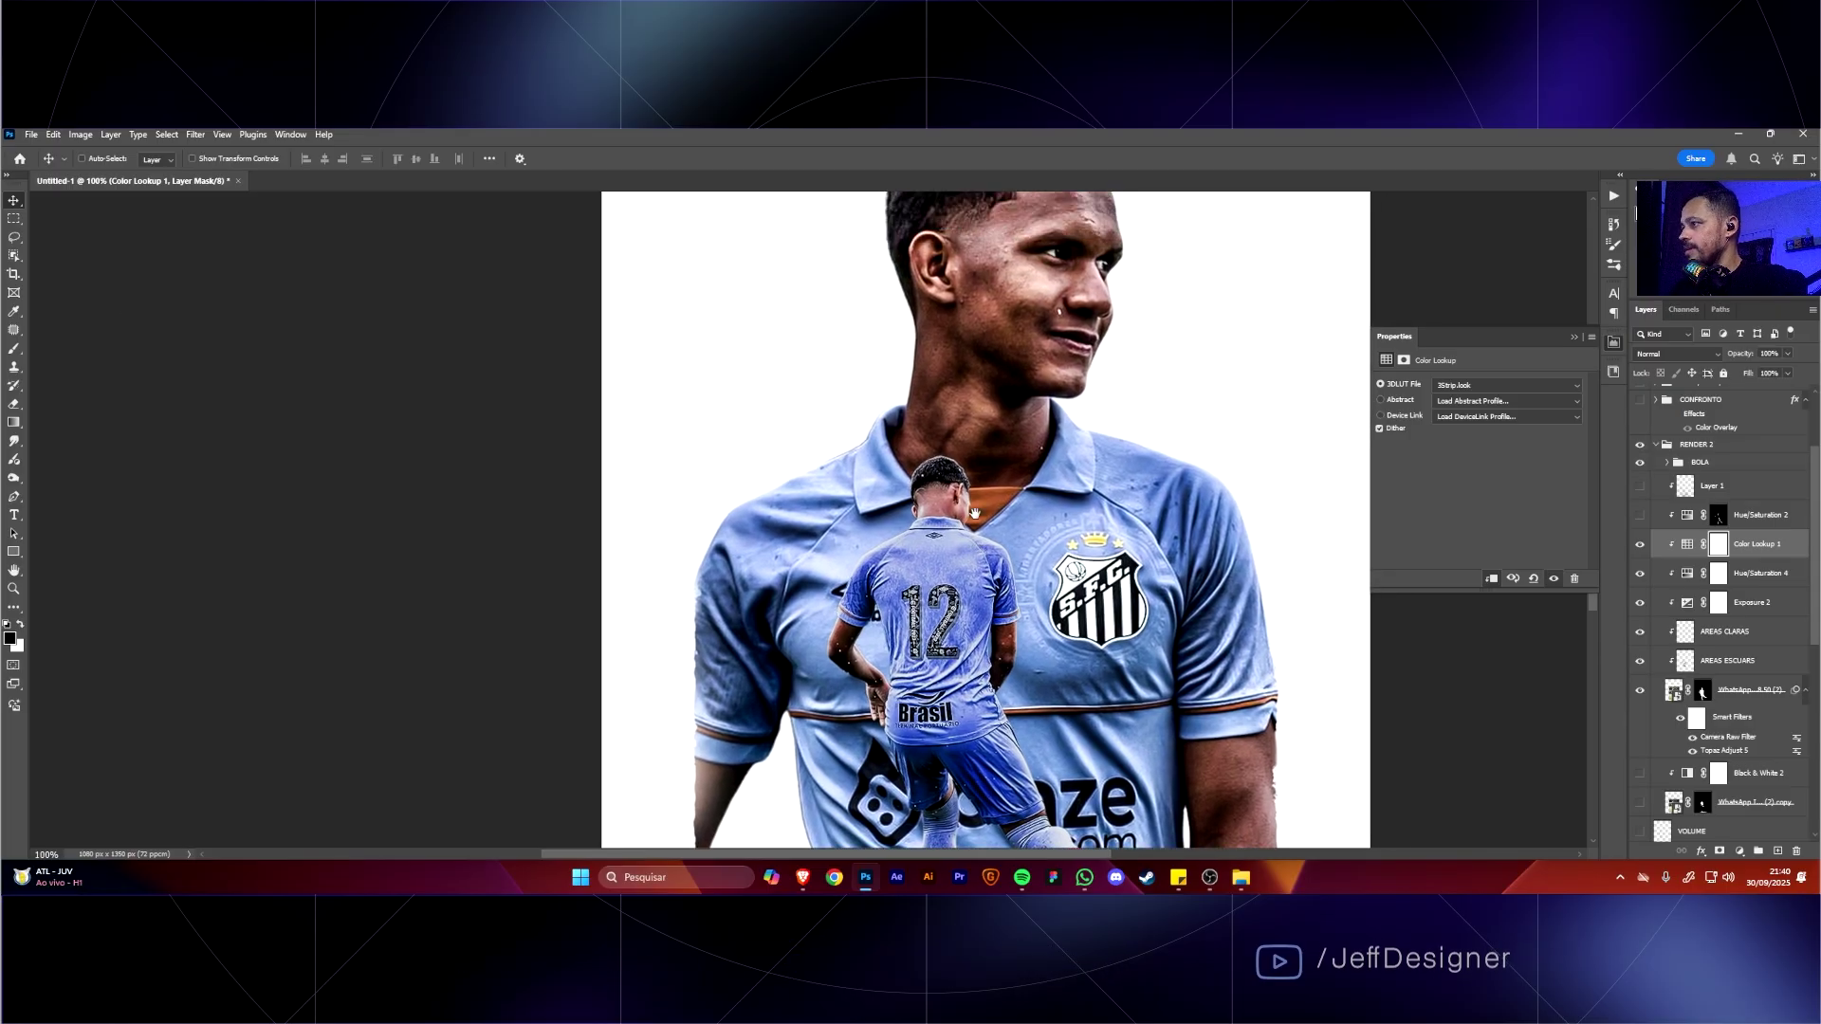
left_click(1688, 545)
left_click(1787, 356)
left_click_drag(1790, 369, 1758, 373)
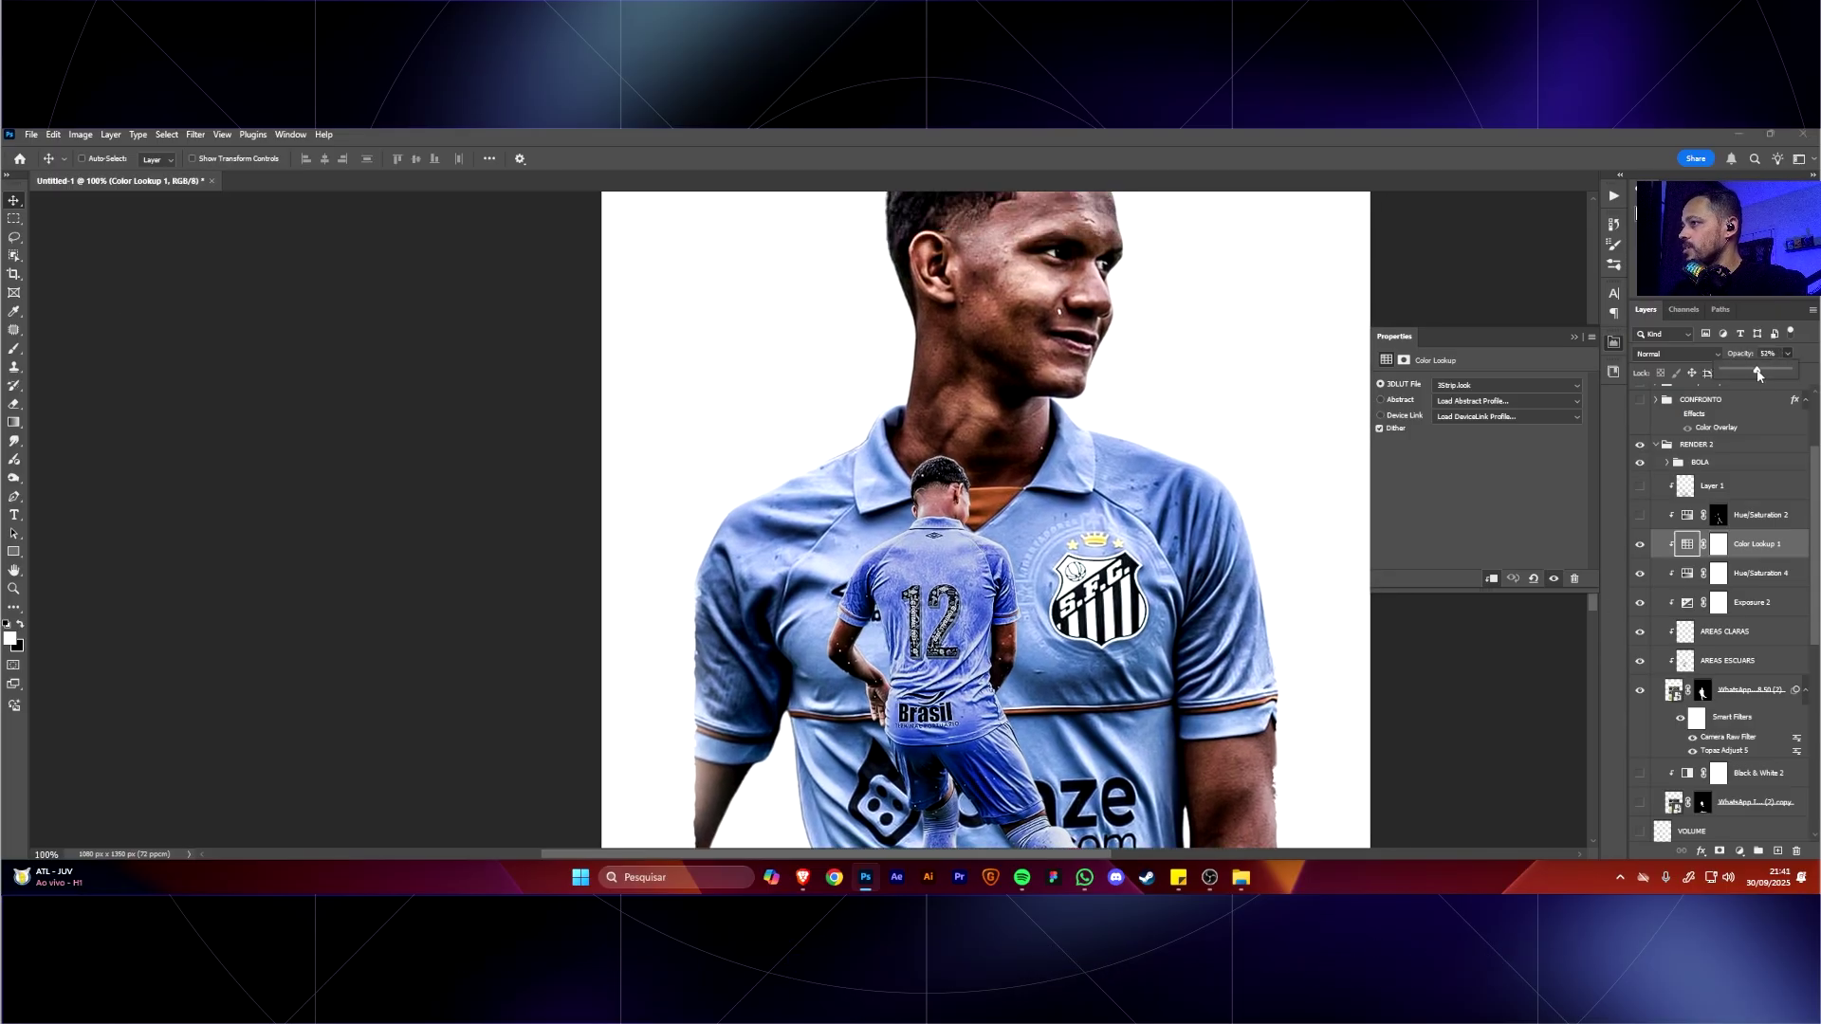
left_click(1636, 560)
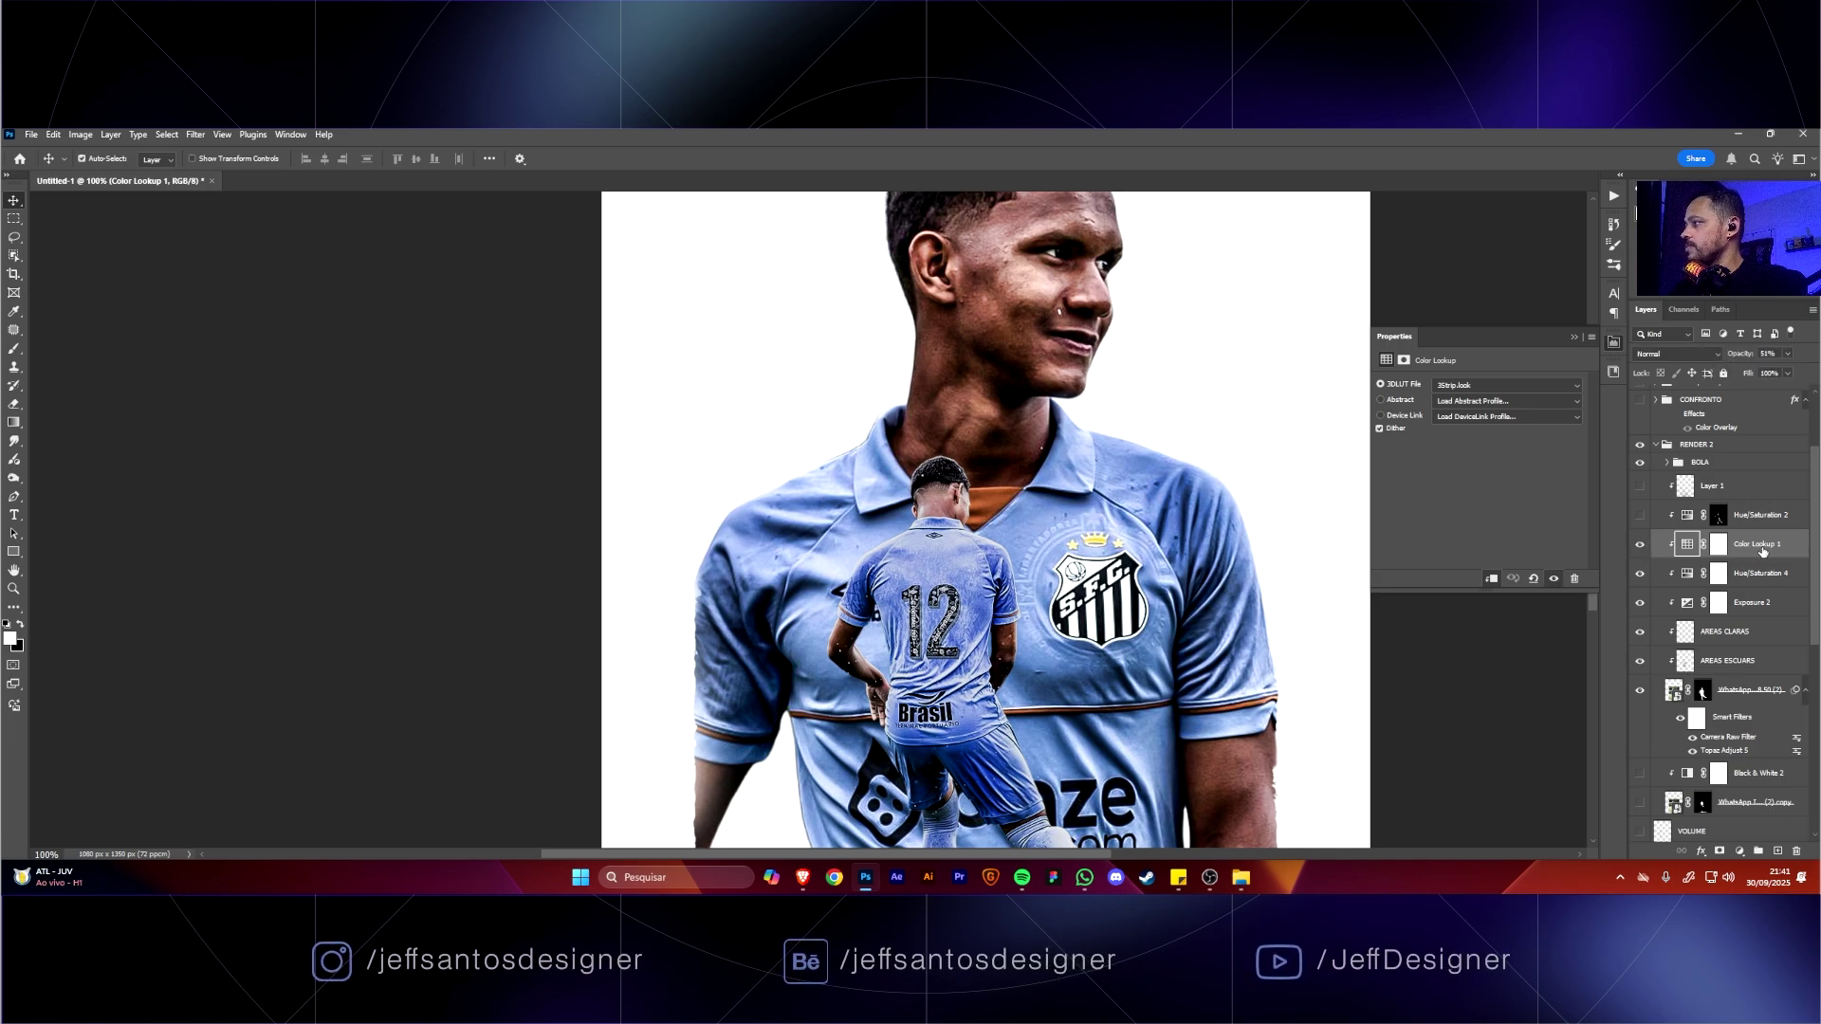
Show the large player's existing Color Lookup copy in the RENDER 1 group and delete that adjustment.
left_click(1051, 379, "ctrl")
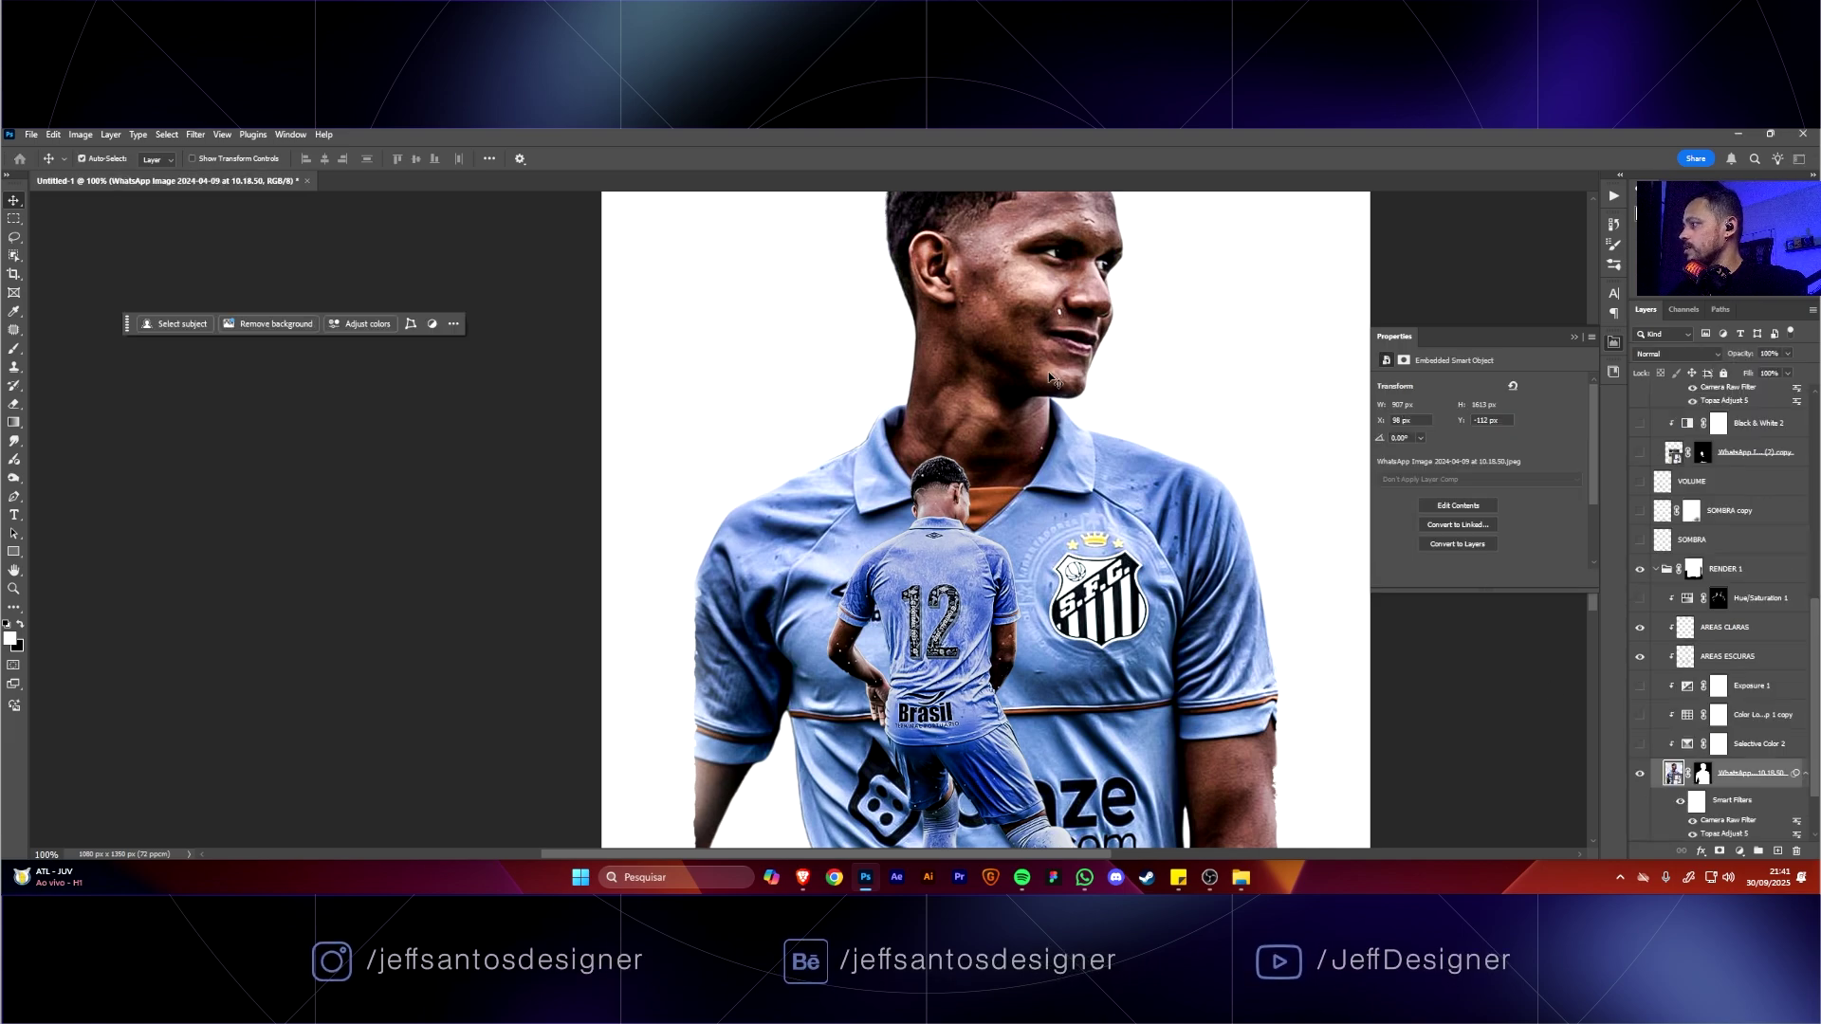
left_click(1641, 716)
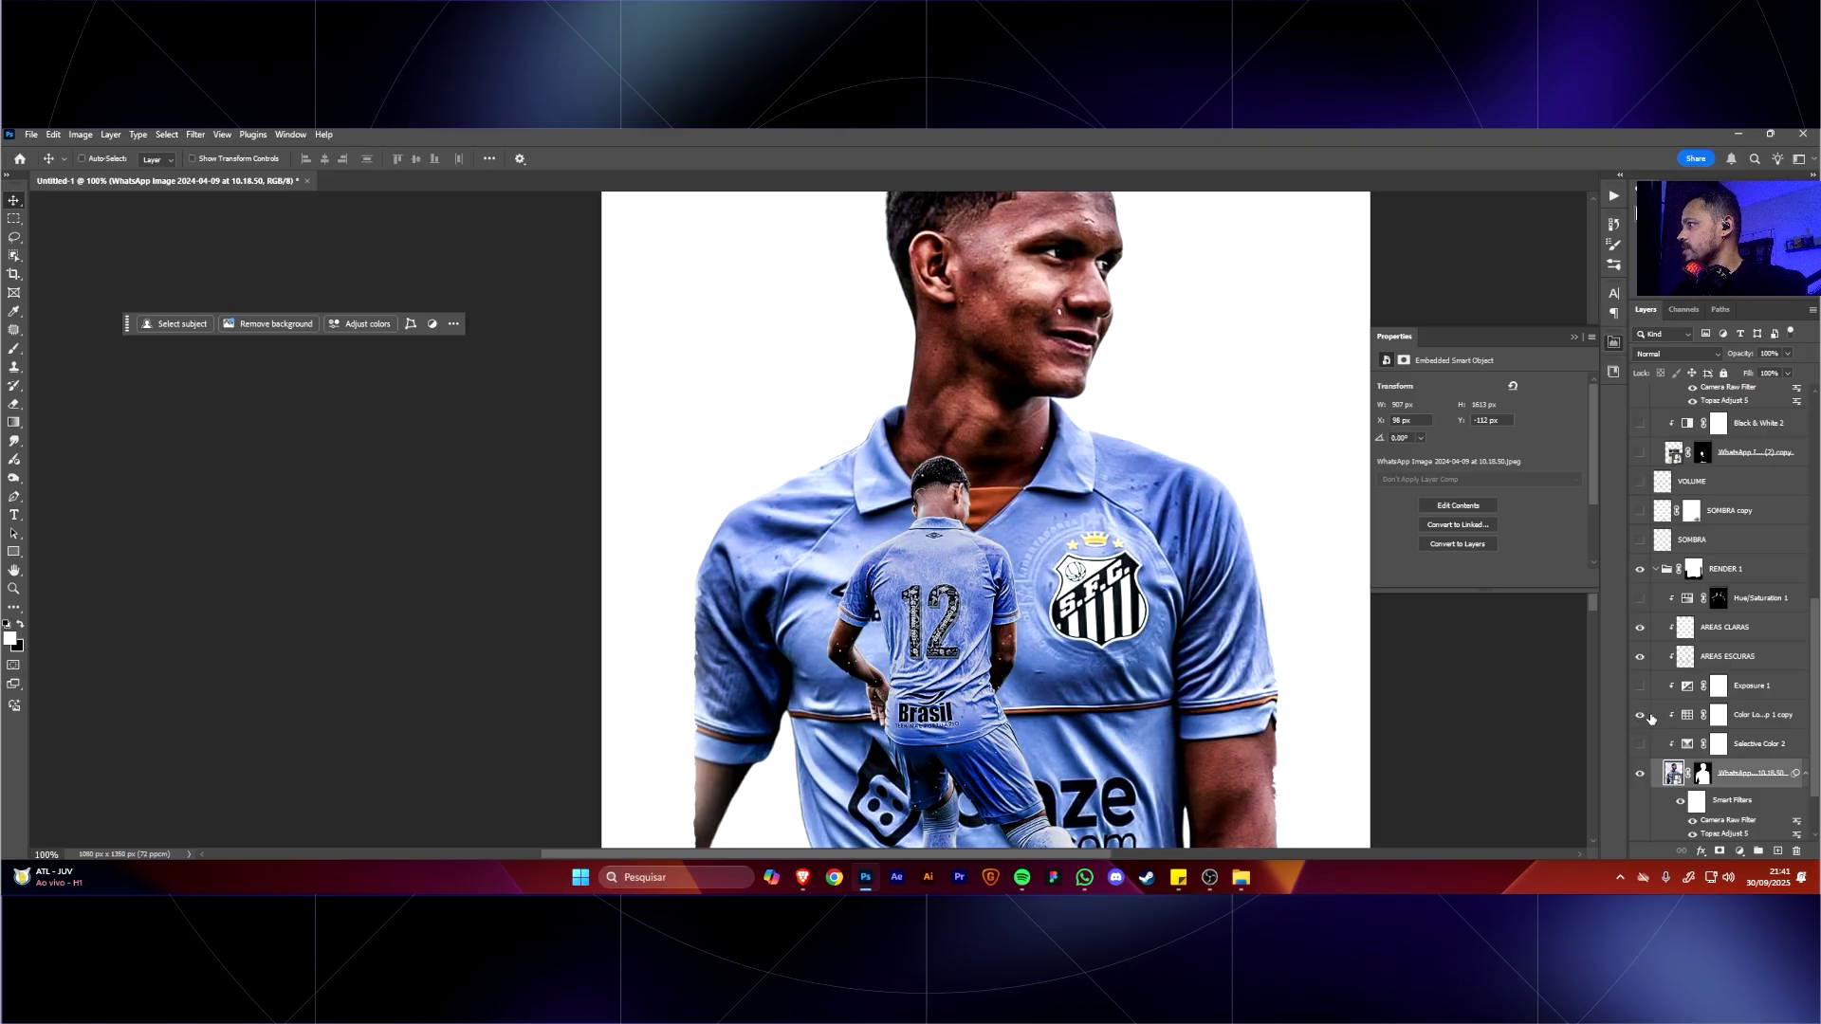
left_click(1719, 715)
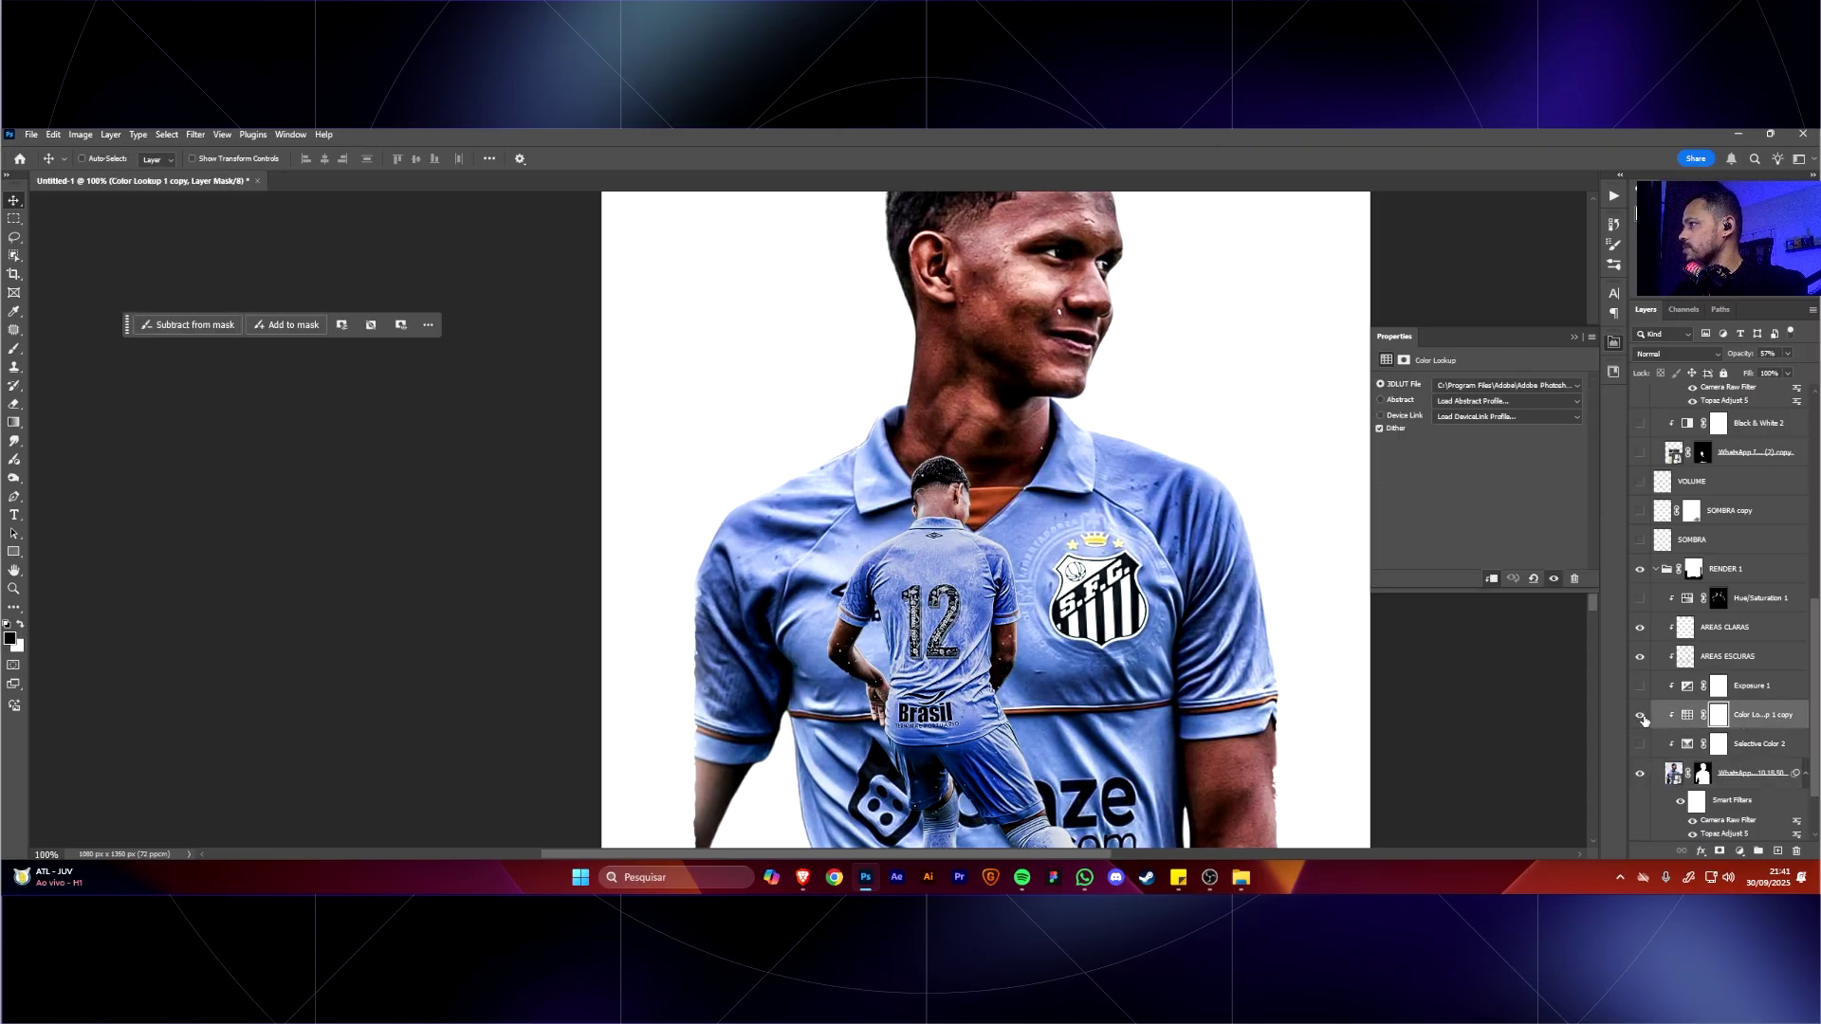
key("Delete")
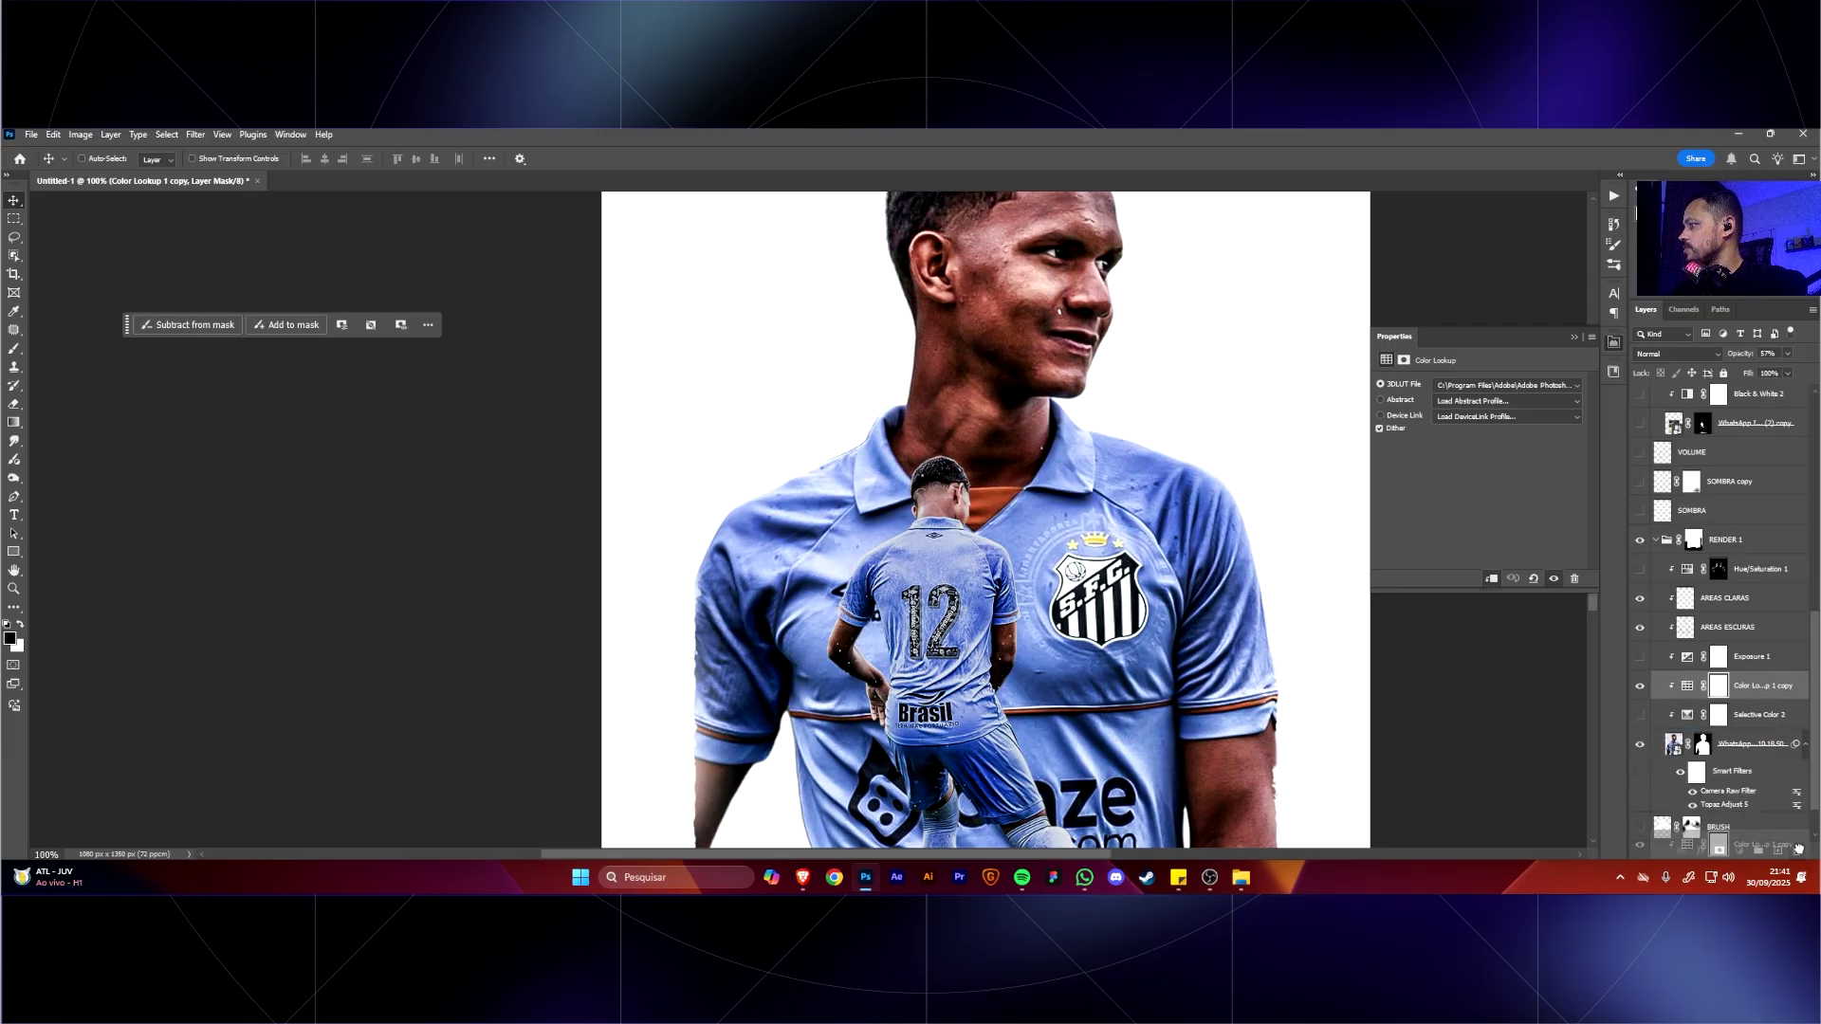
Place a copy of the small player's Color Lookup directly above the large player's photo and clip it to that photo.
left_click(1755, 719)
key("ctrl+v")
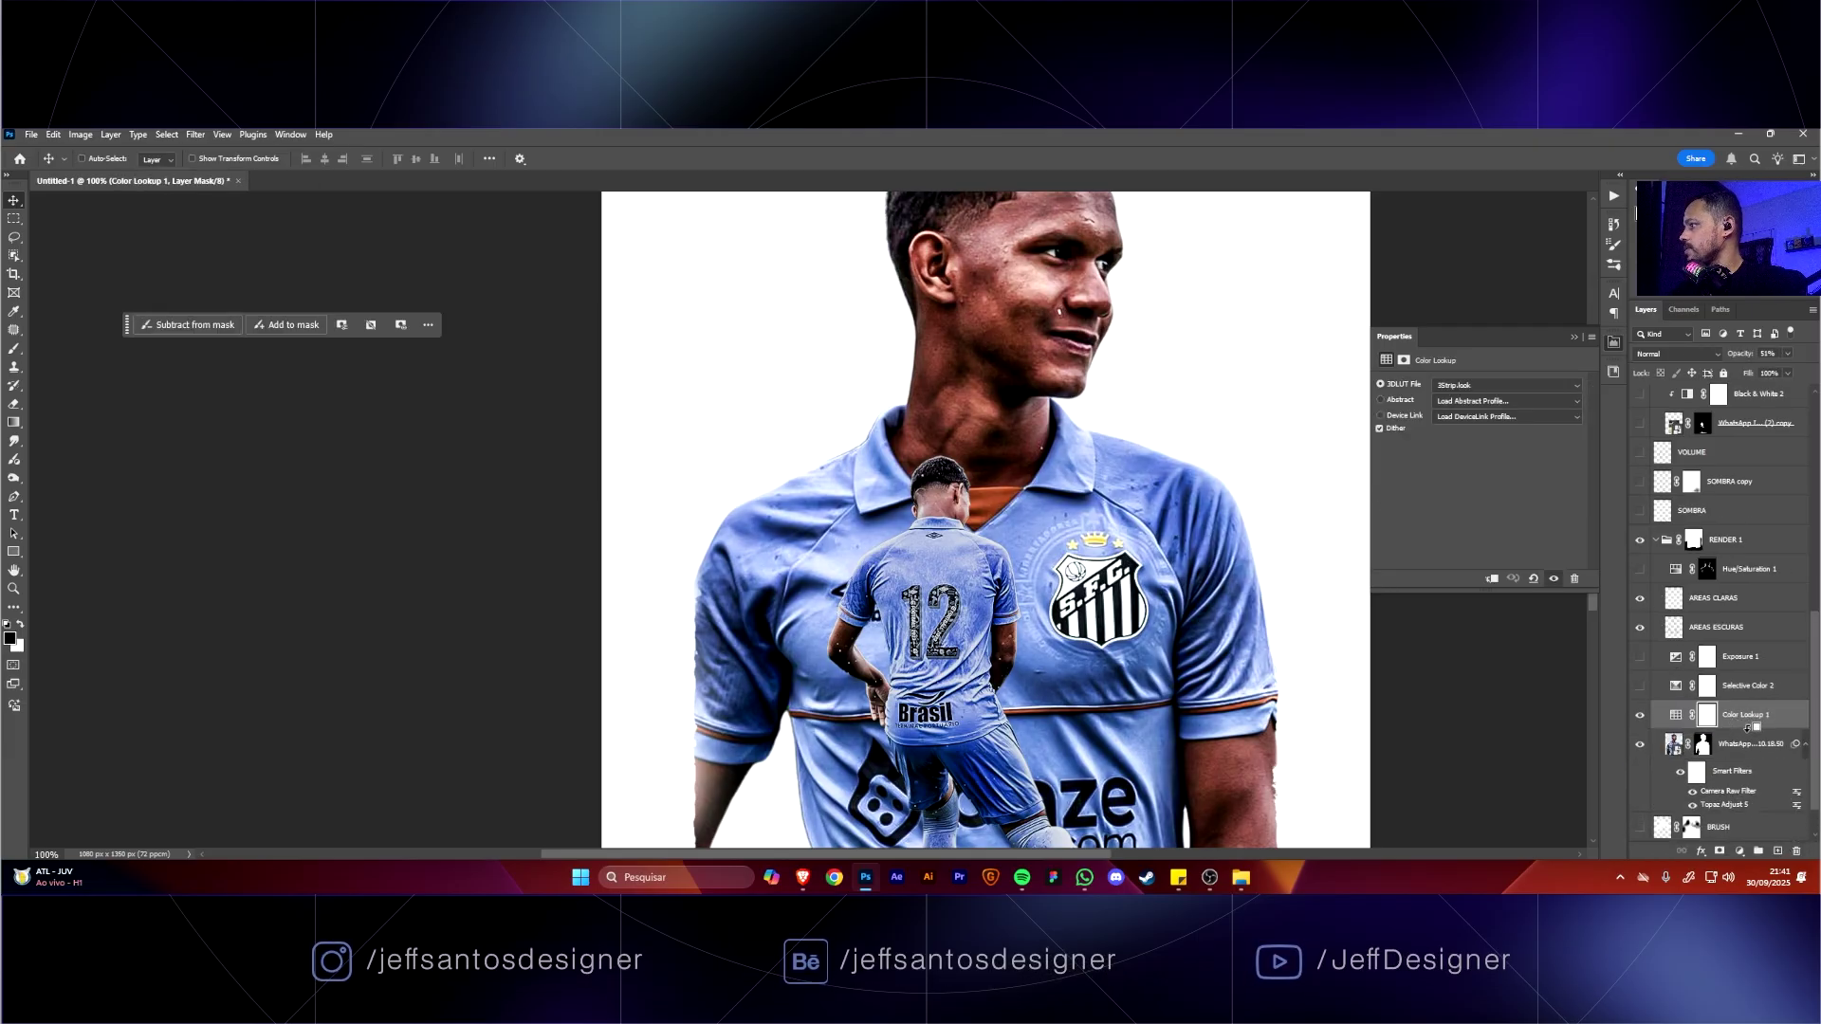
left_click(1742, 729, "alt")
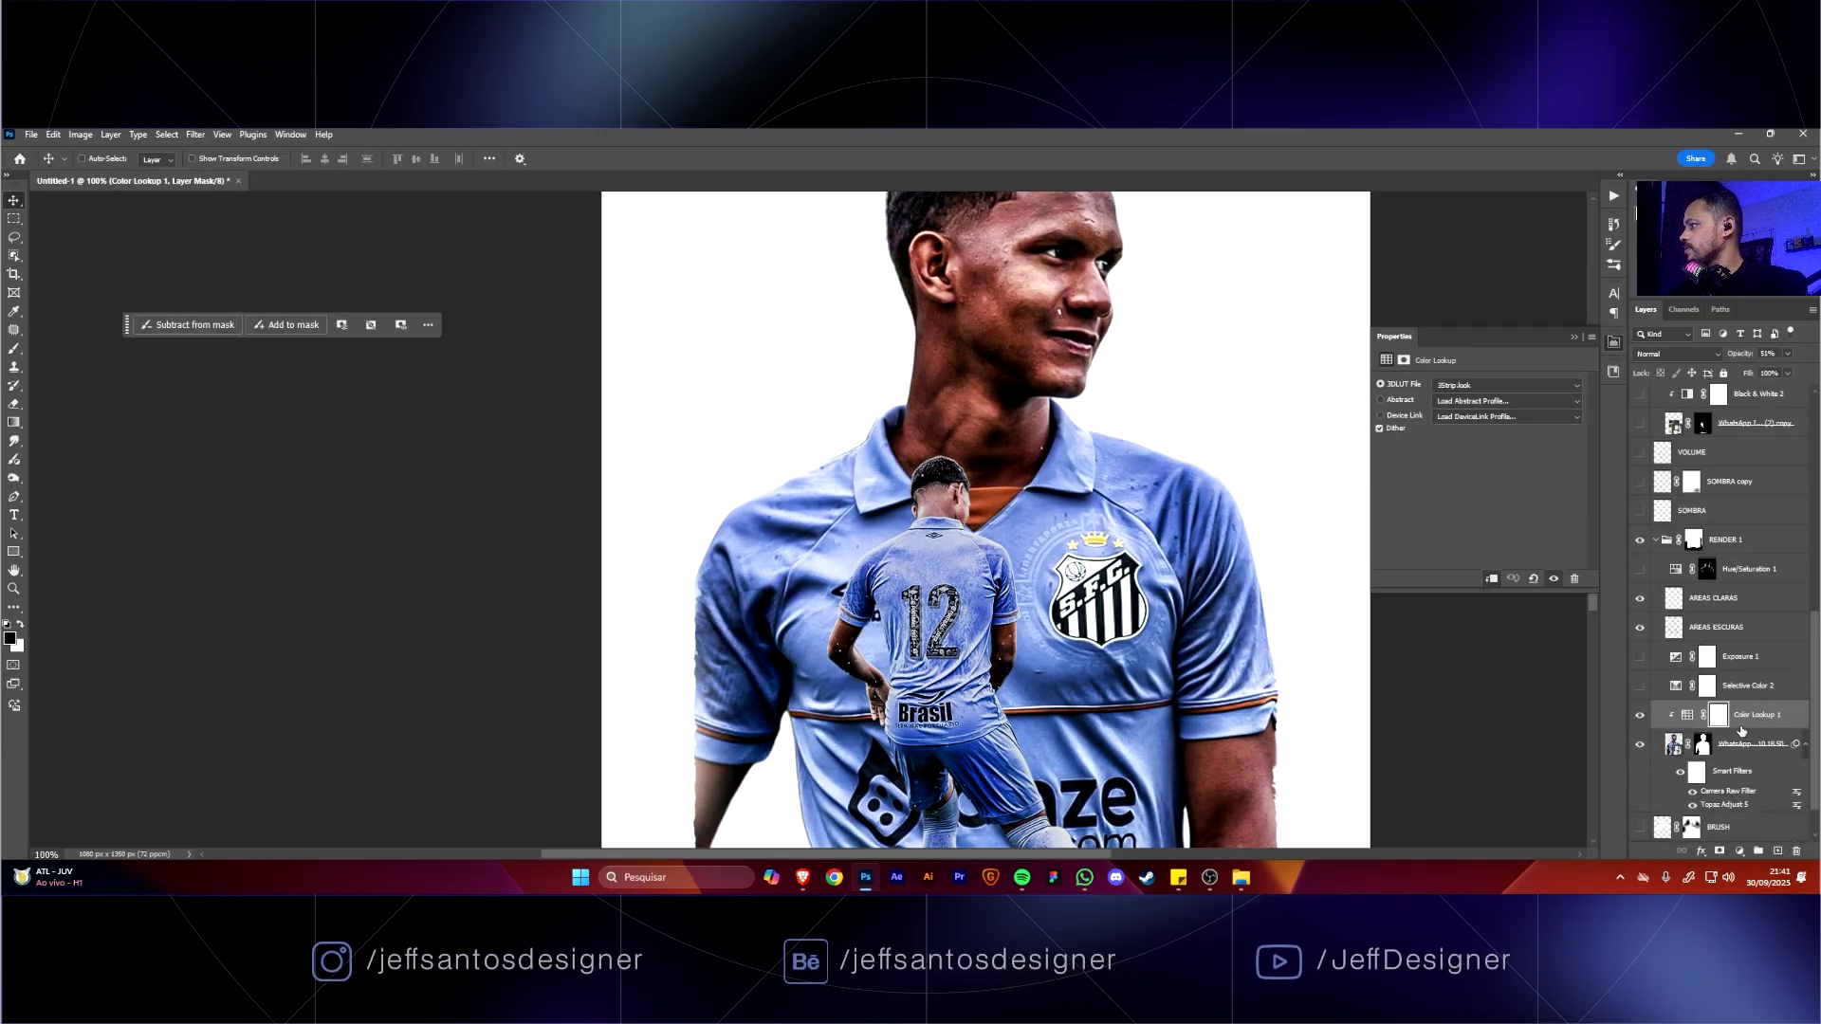
Lower the opacity of the large player's Color Lookup adjustment to about 23%.
key("ctrl+2")
double_click(1656, 721)
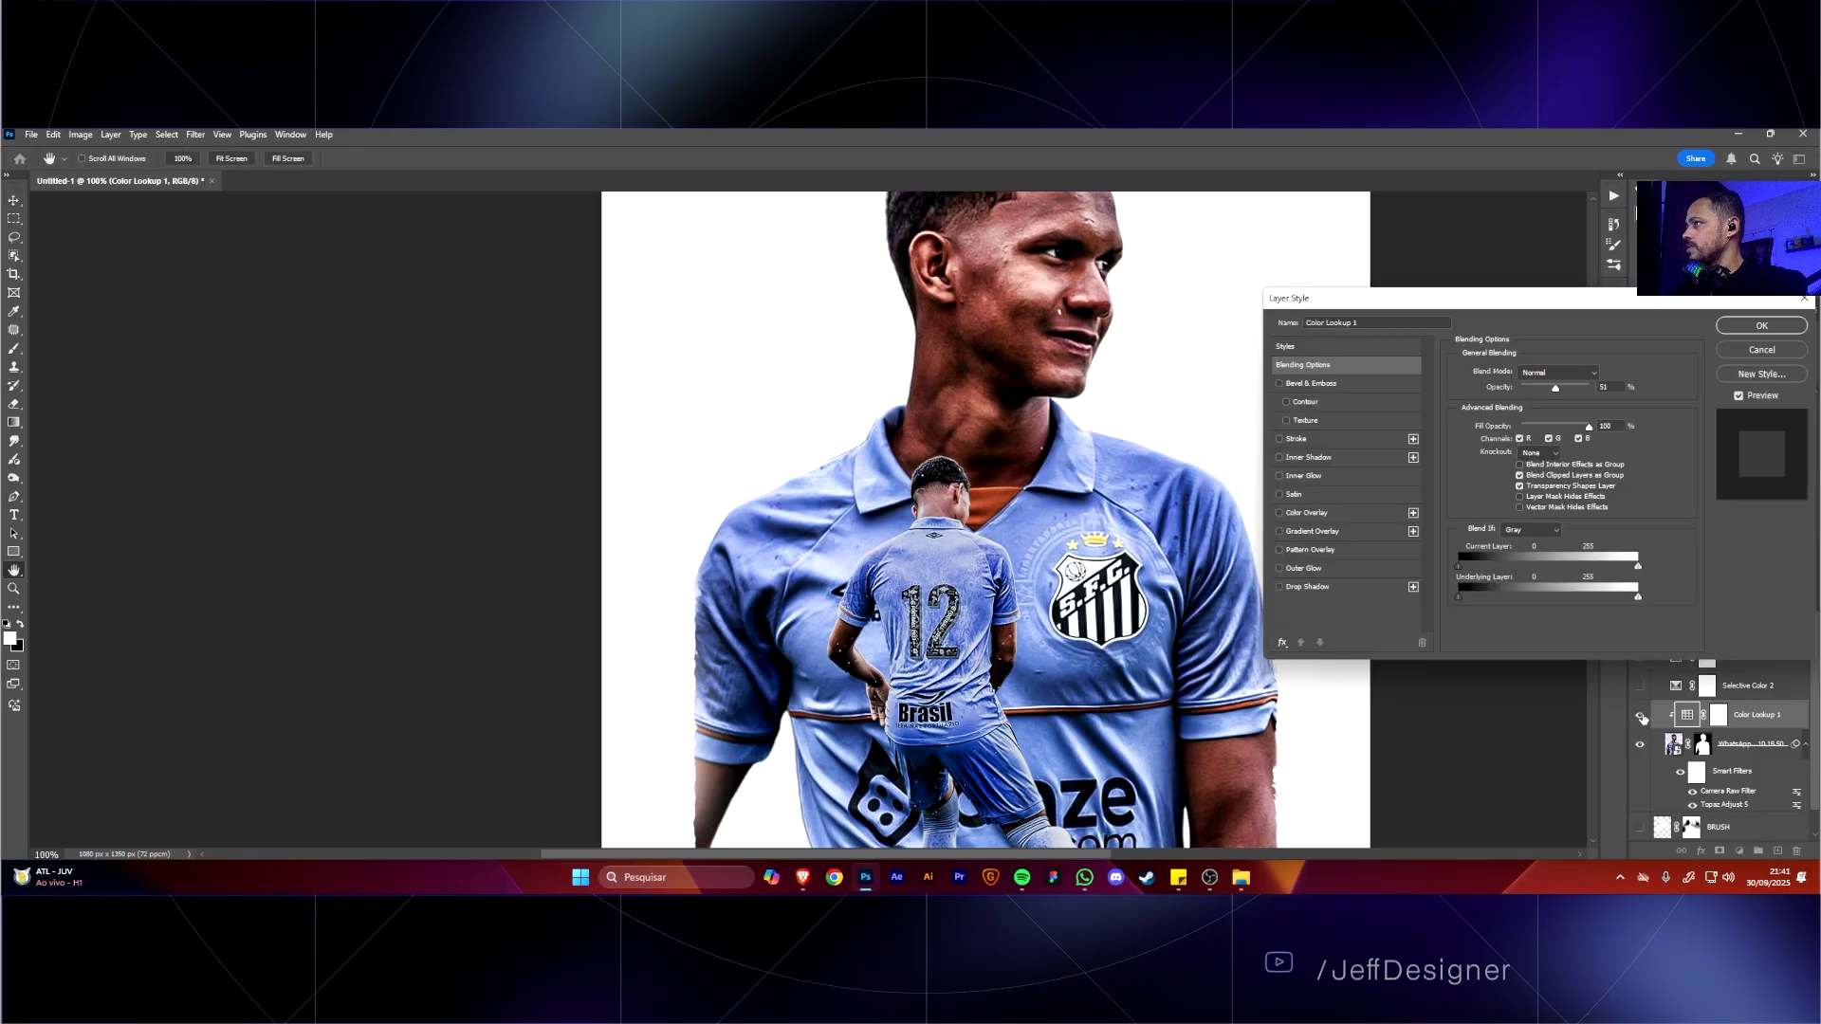
left_click(1754, 328)
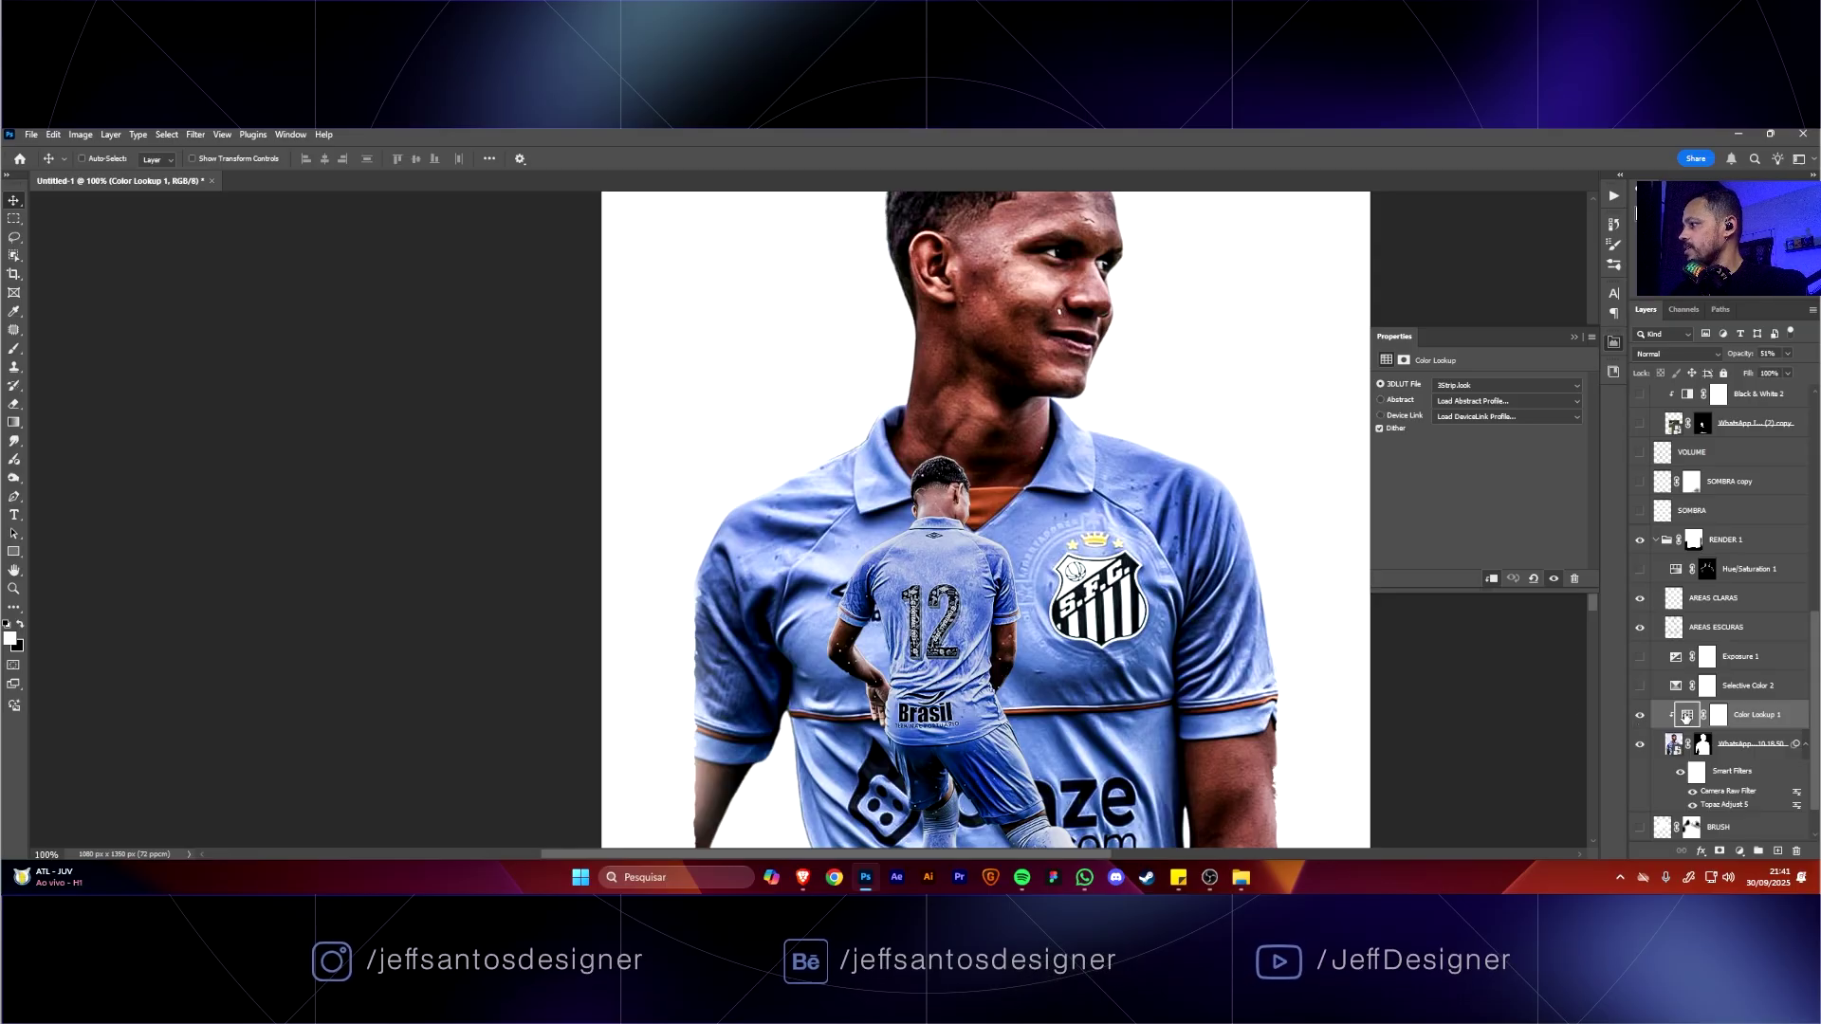
left_click(1788, 355)
left_click_drag(1762, 372, 1760, 371)
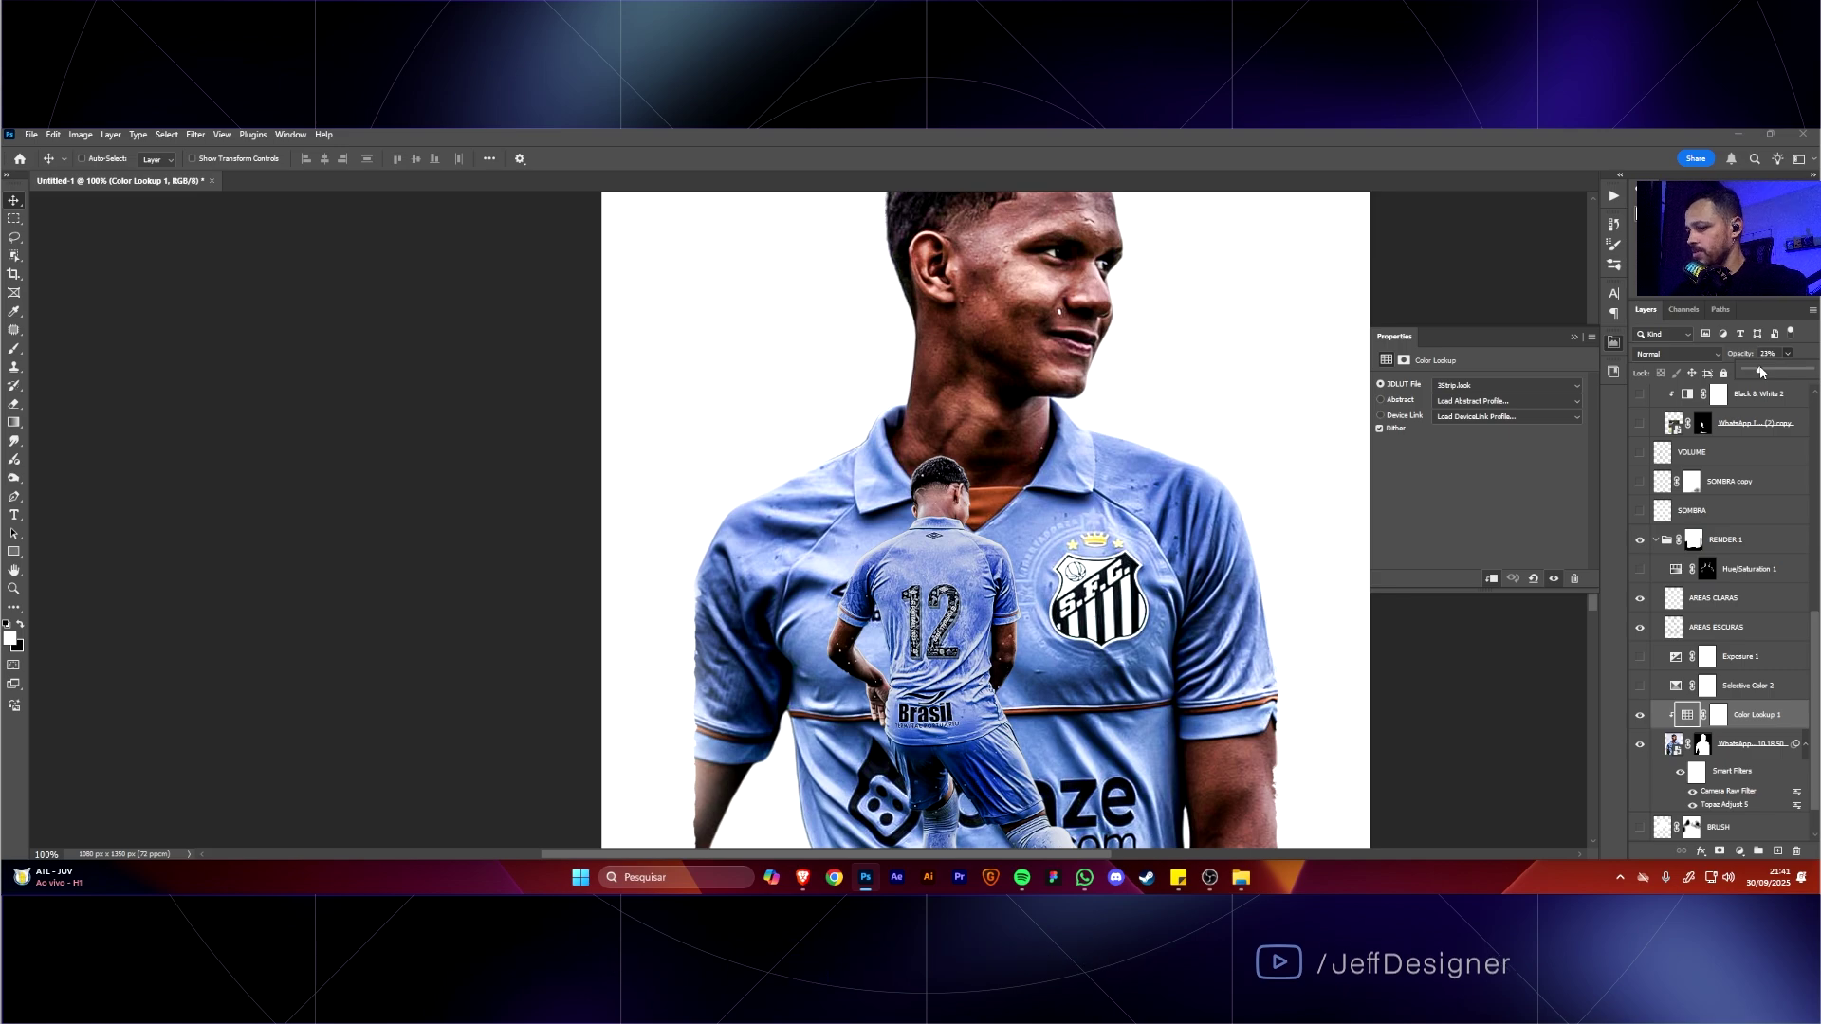
Turn on the visibility of the BG group and select its white crest shape beside the large player's head.
key("ctrl+minus")
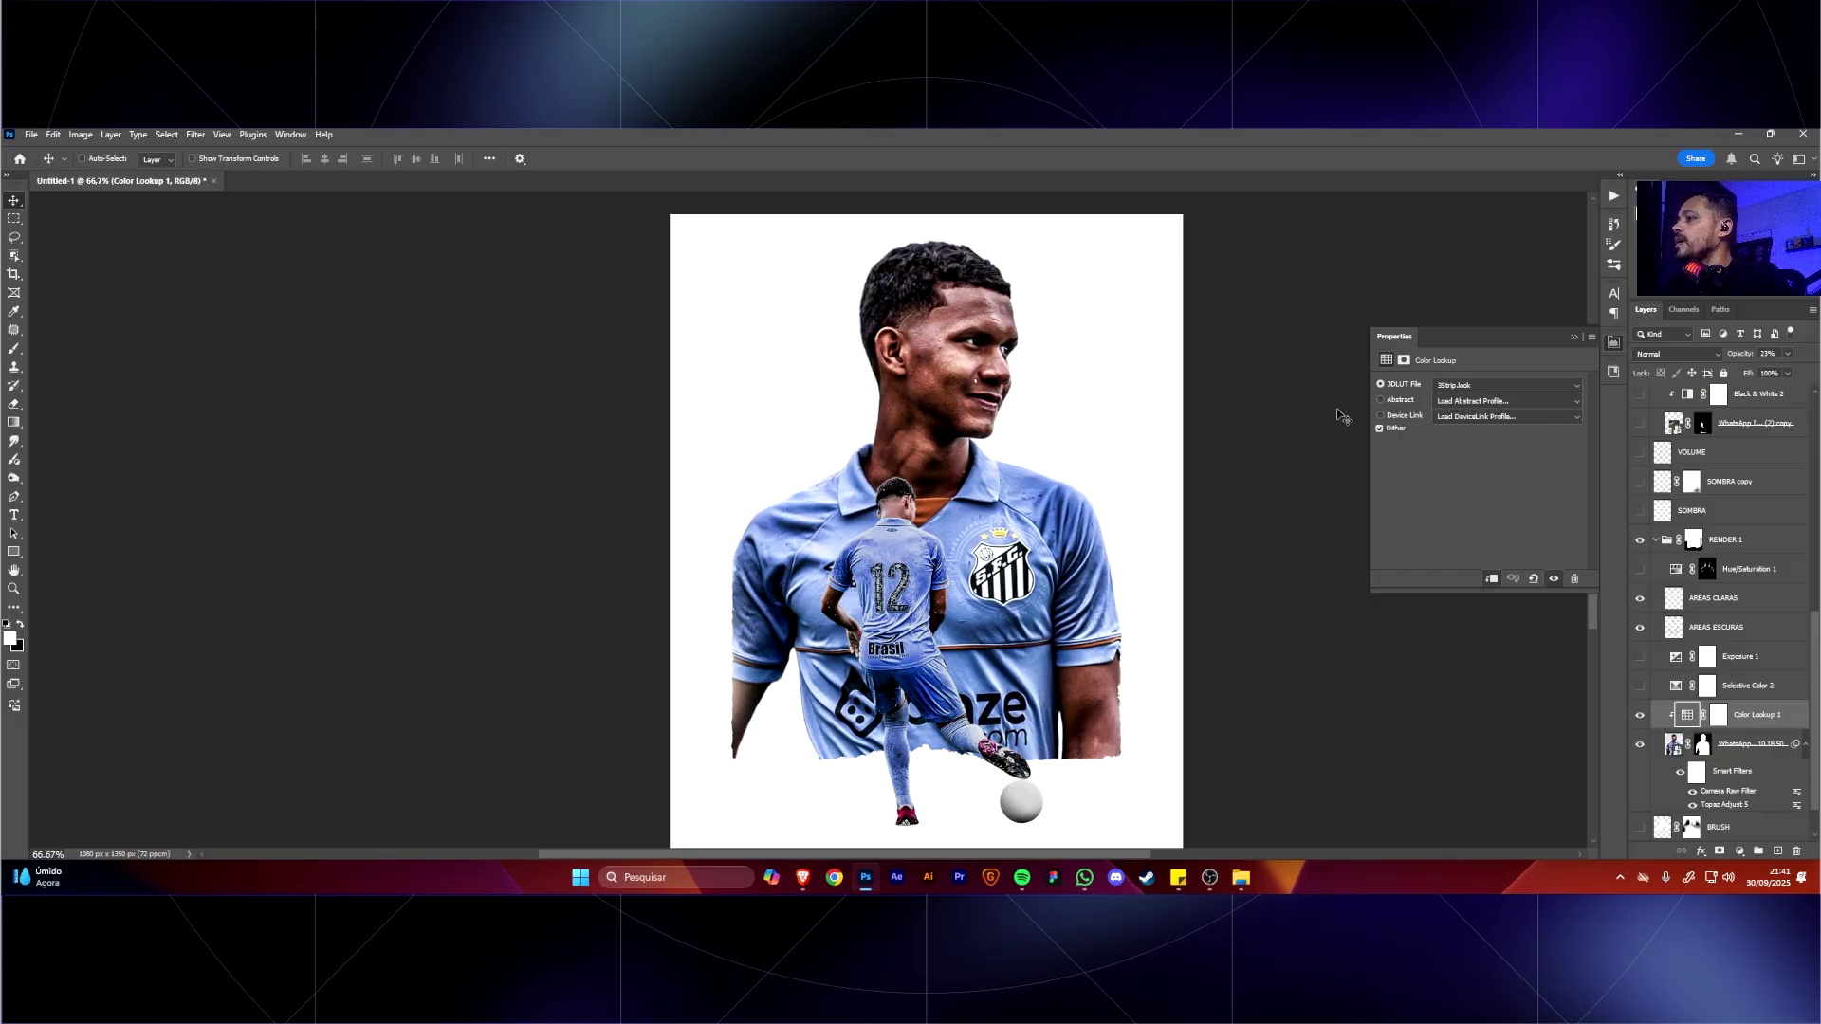
left_click_drag(1097, 537, 1100, 512)
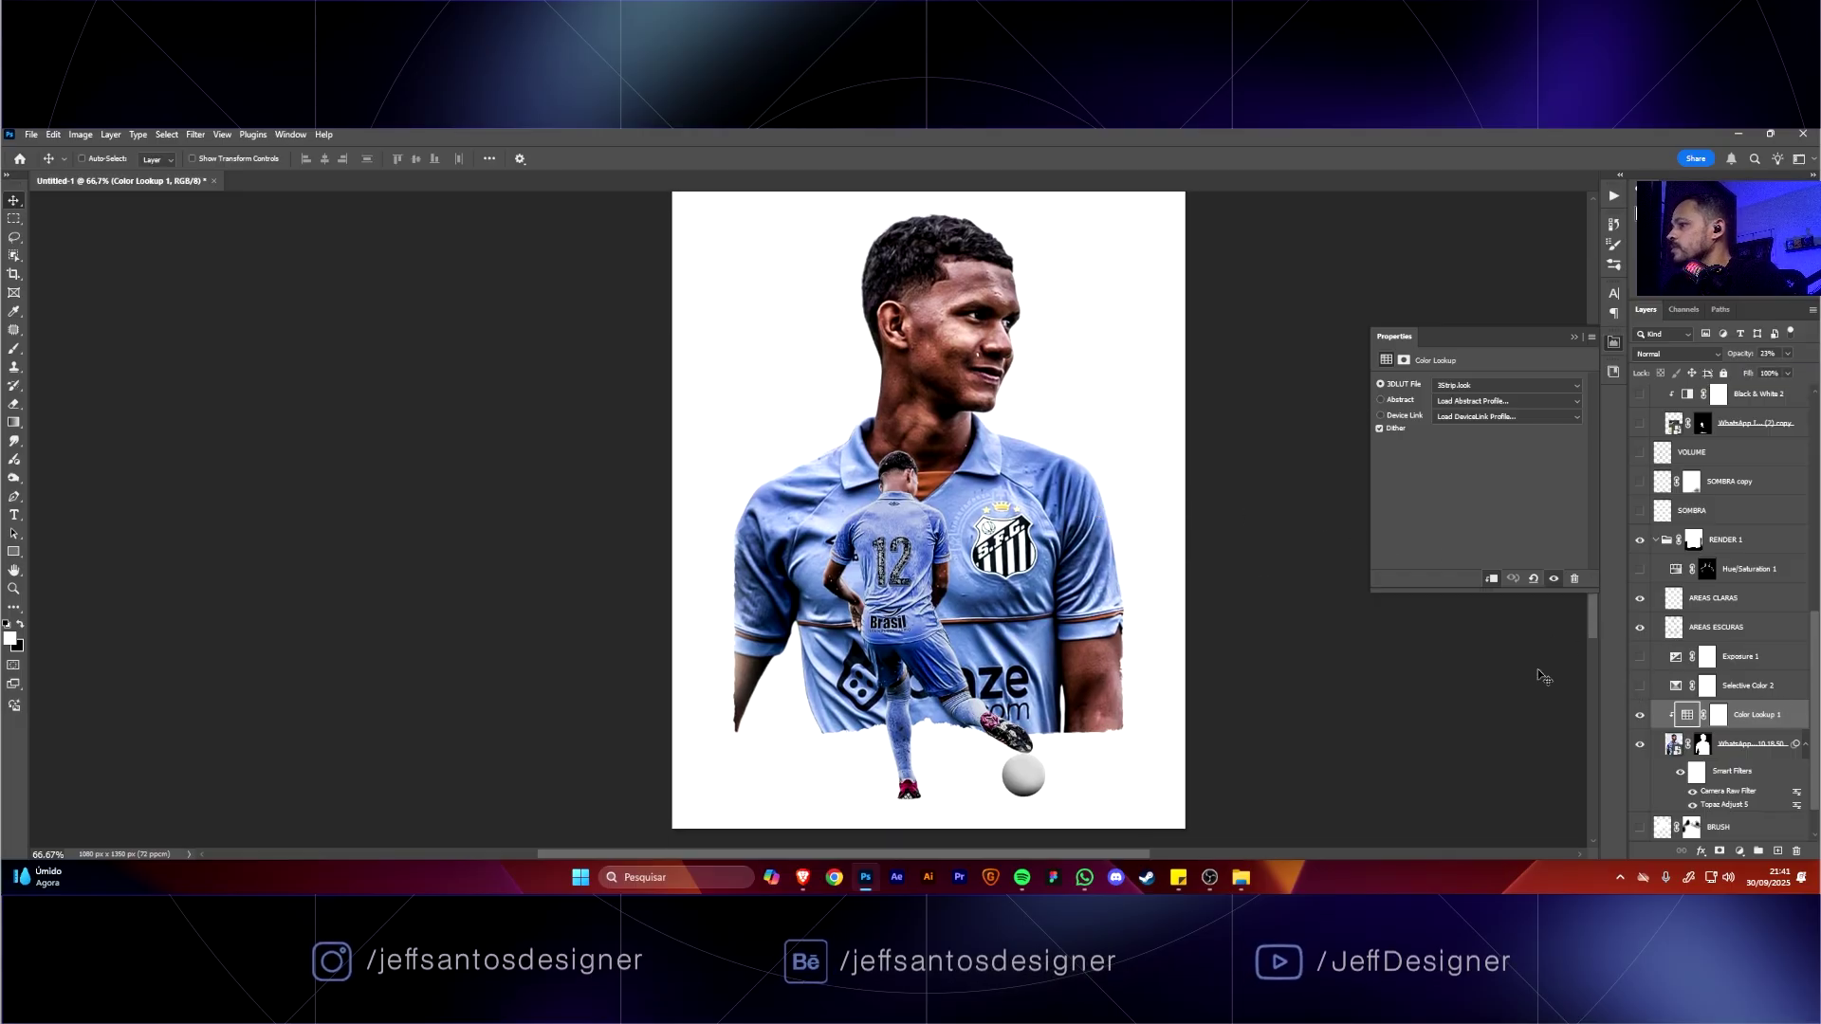
left_click_drag(1129, 560, 1117, 558)
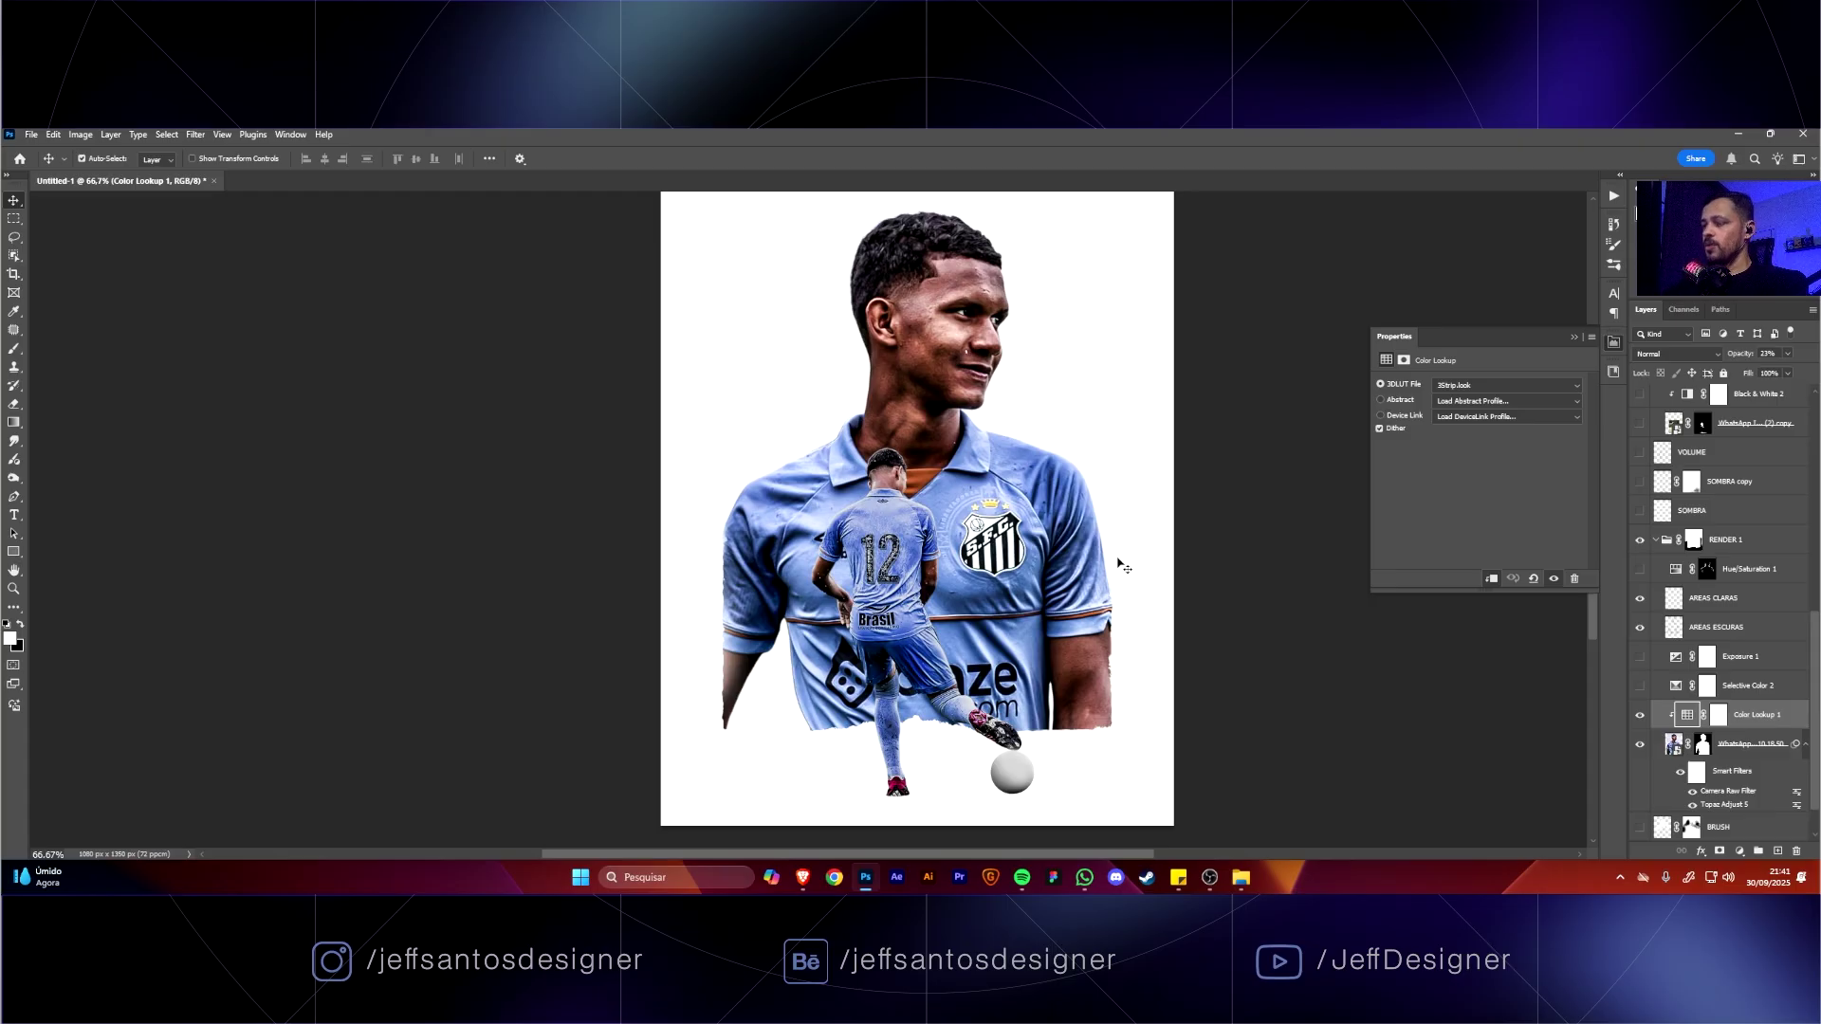
key("ctrl+minus")
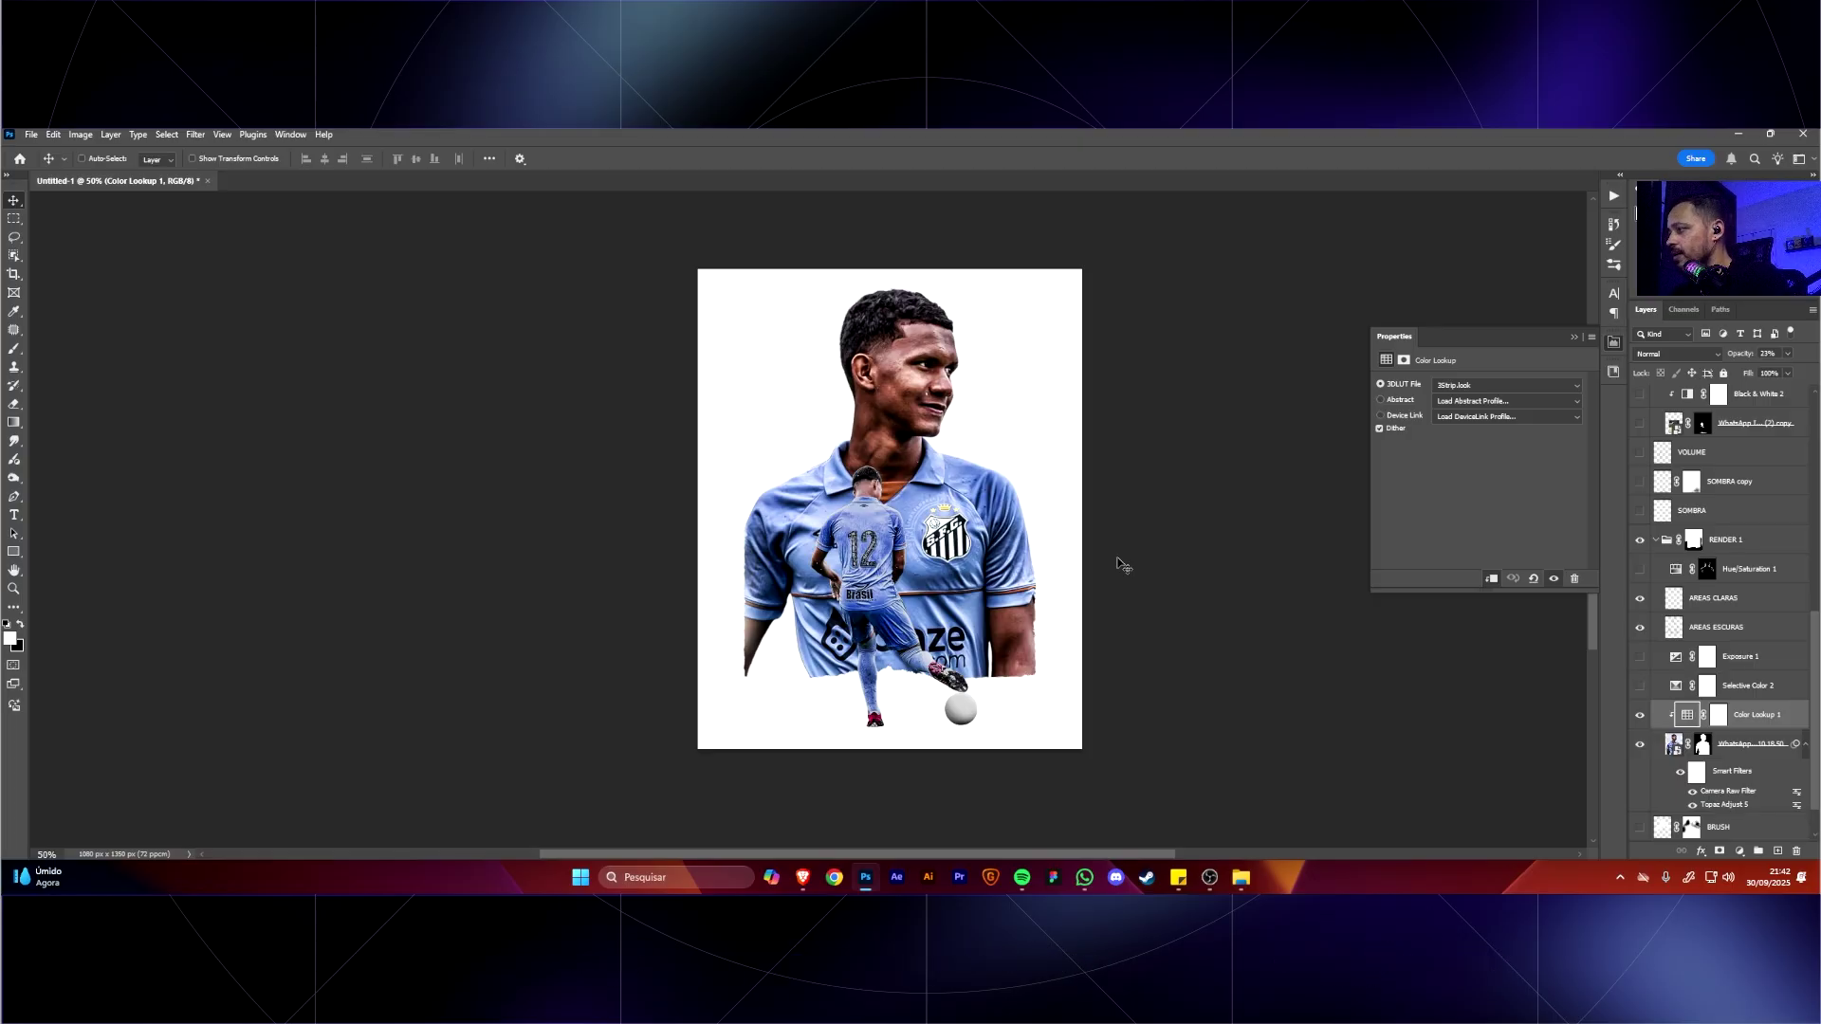
scroll(1762, 791, "down", 1)
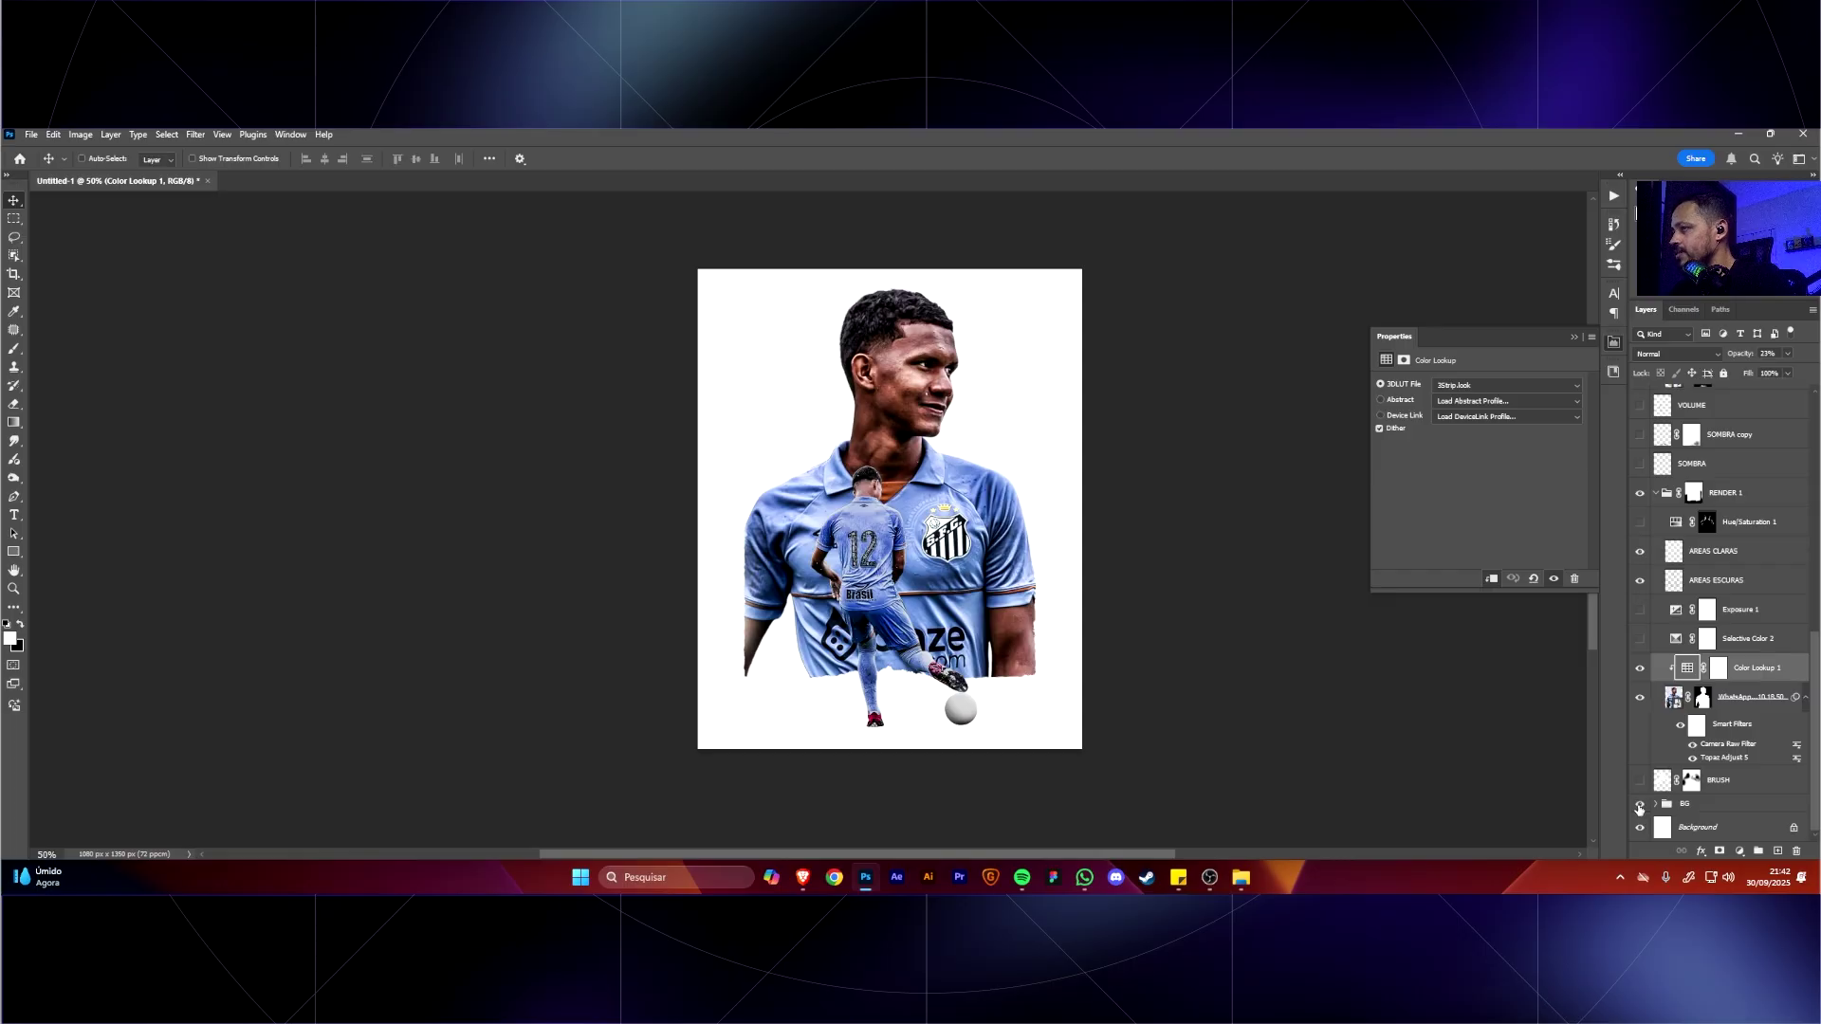
left_click(1639, 806)
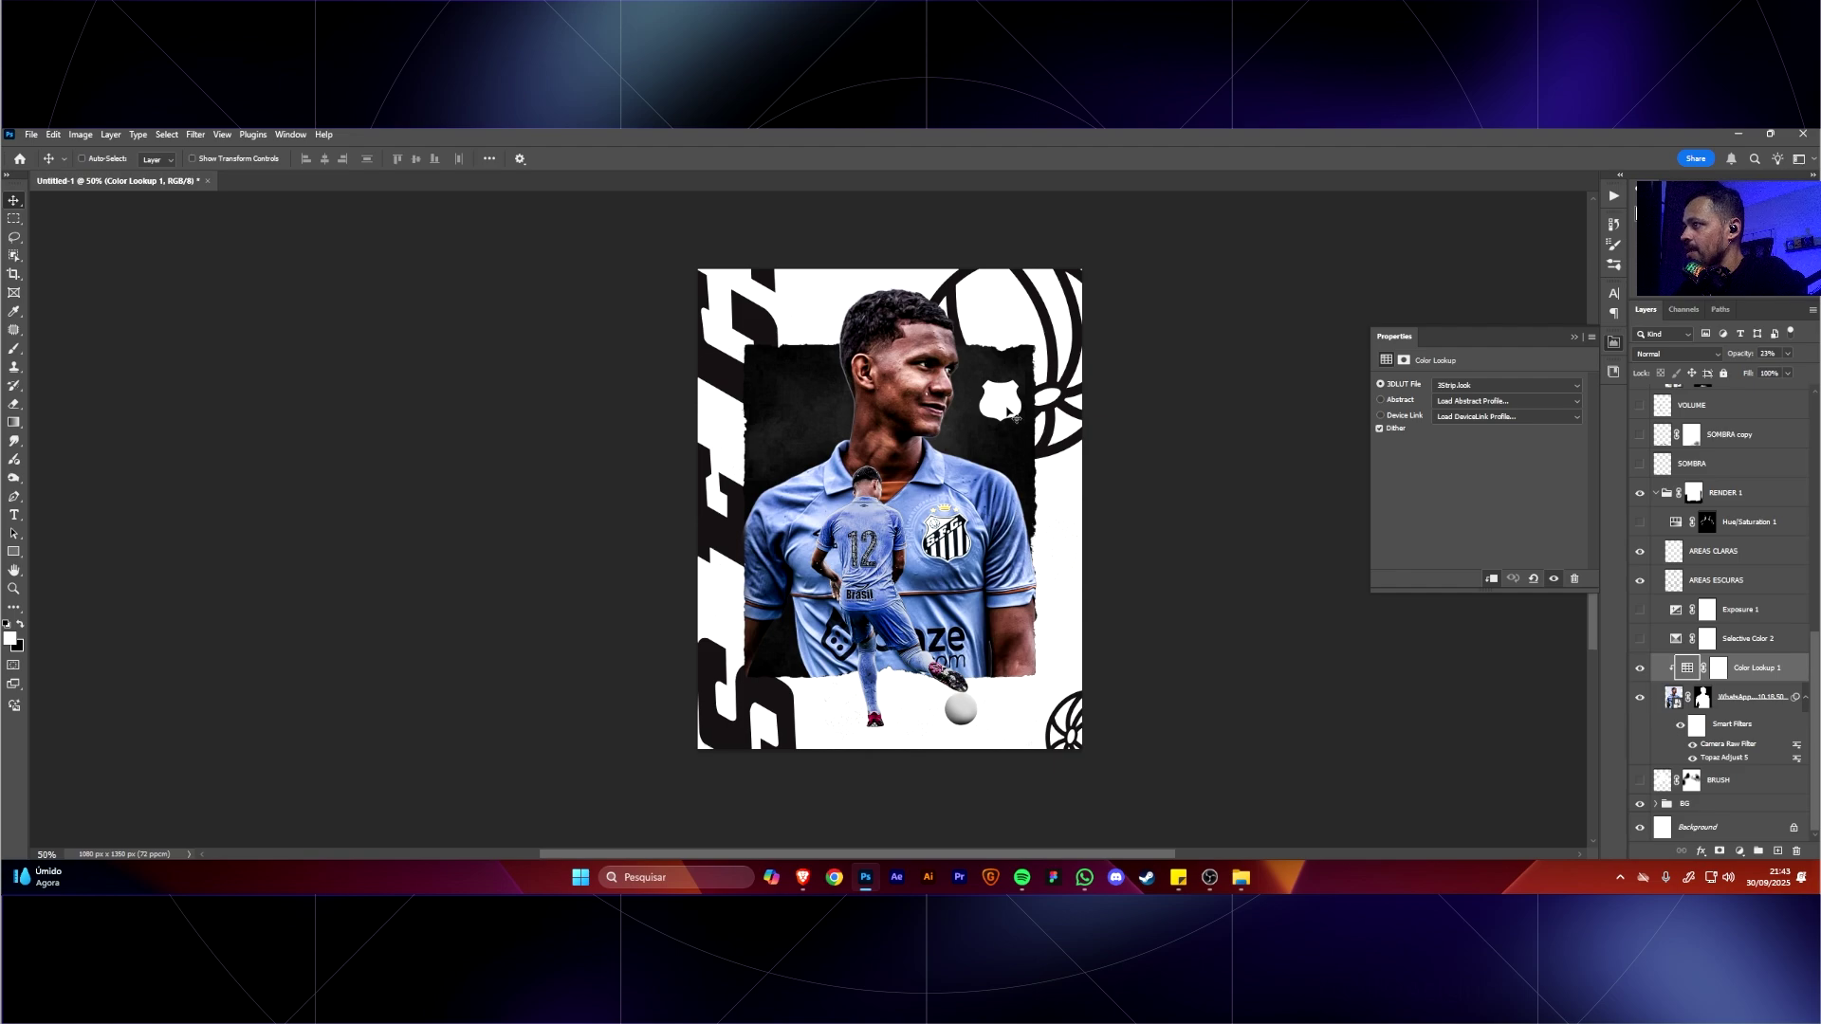
mouse_move(1015, 417)
left_mouse_down()
mouse_move(1011, 403)
mouse_move(972, 507)
mouse_move(1008, 406)
left_mouse_up()
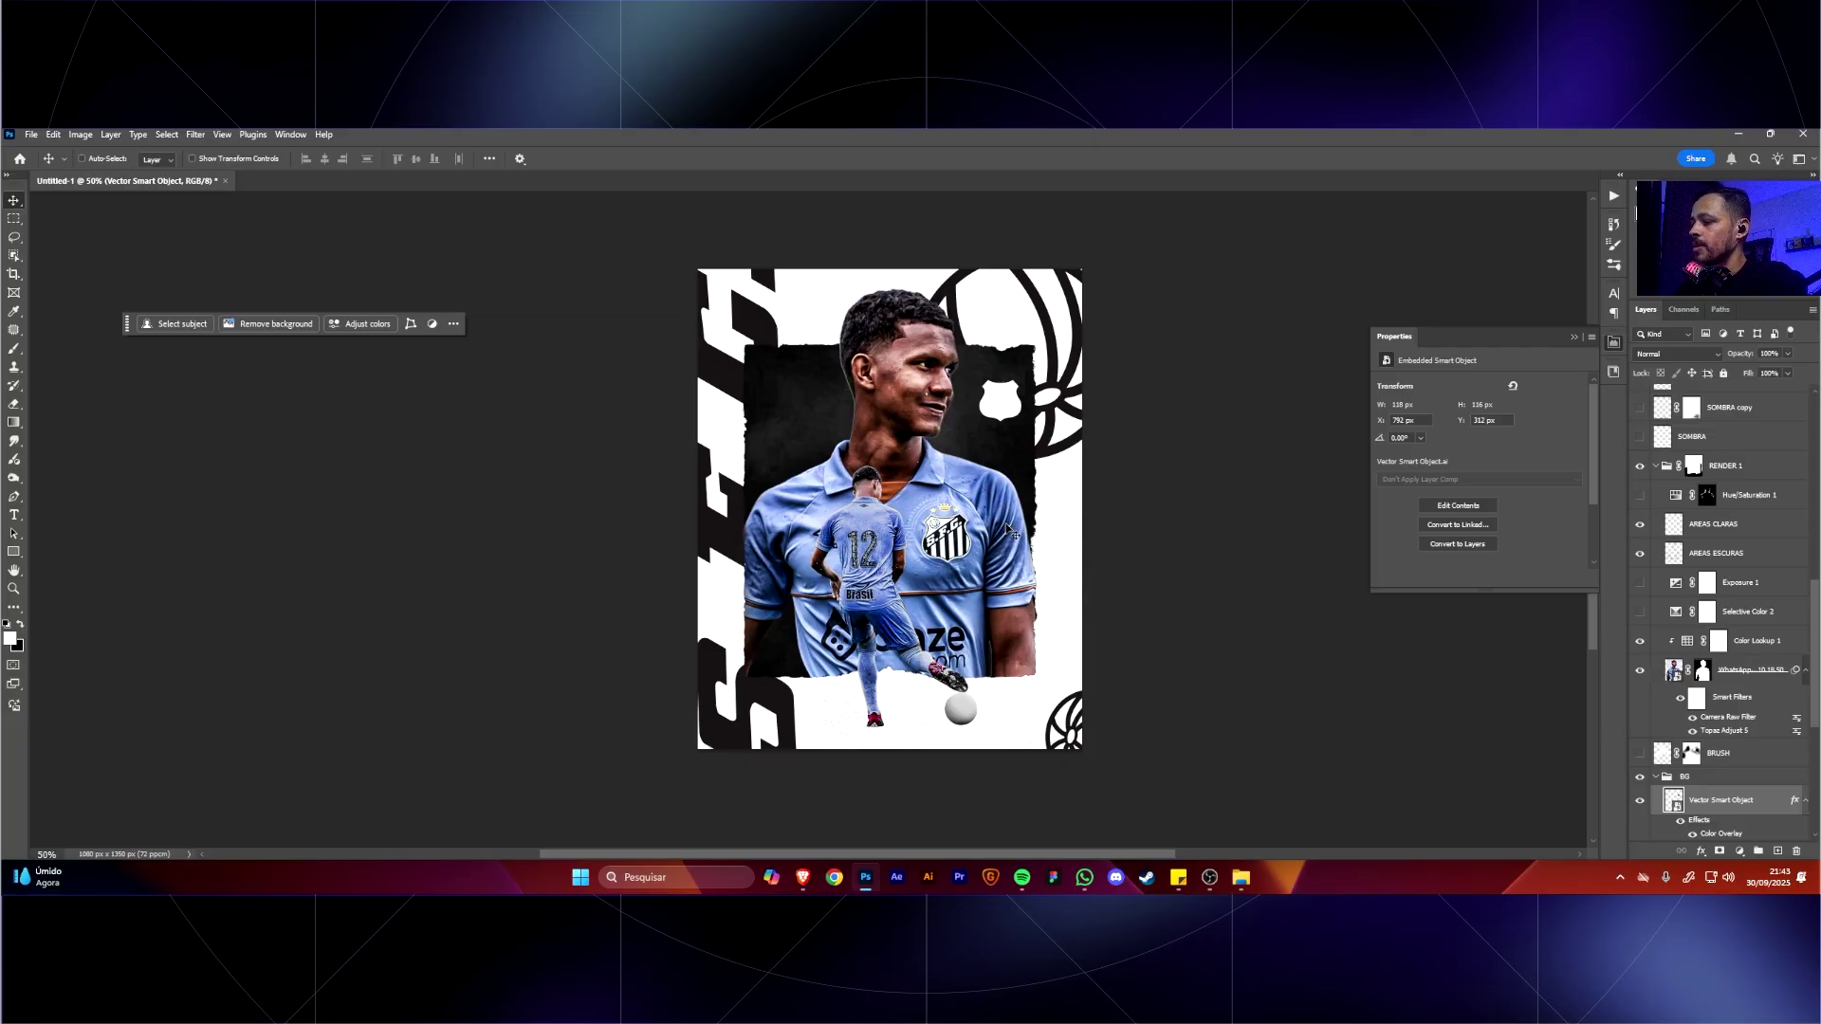
Switch to the Brave browser and open Google in a new tab.
left_click(806, 883)
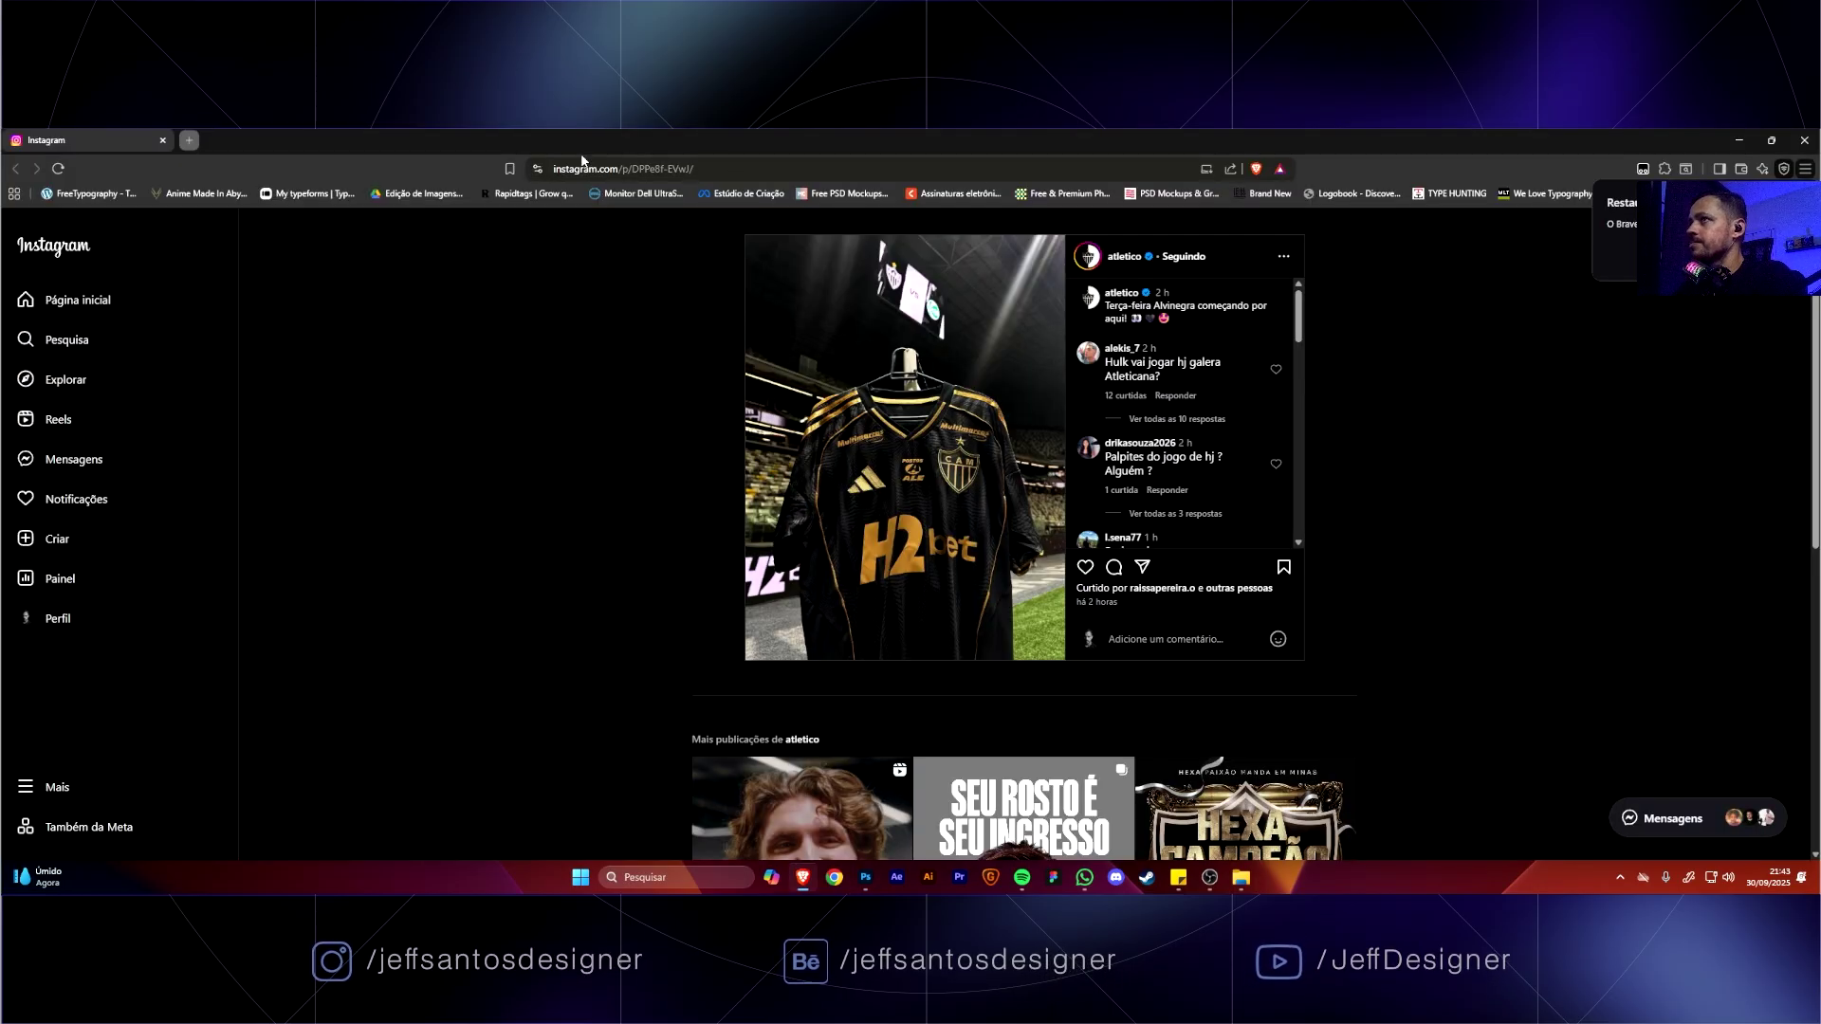
left_click(190, 141)
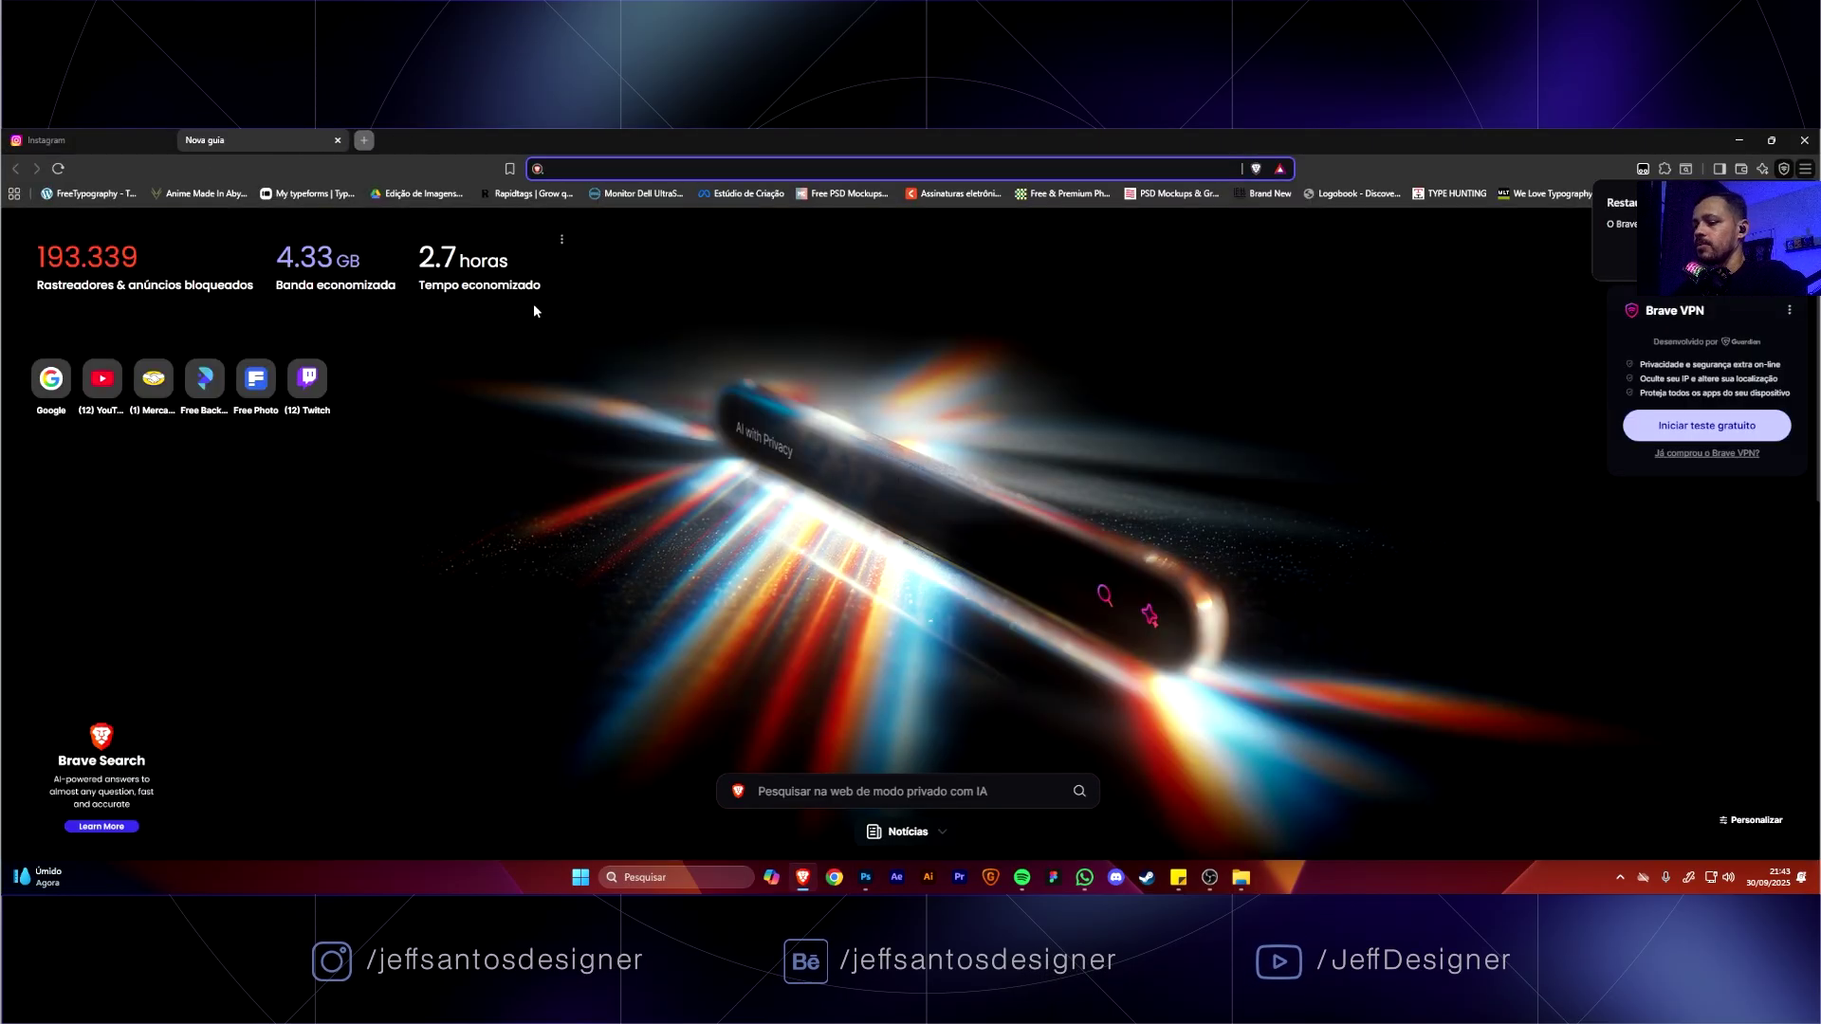
type("google")
key("Return")
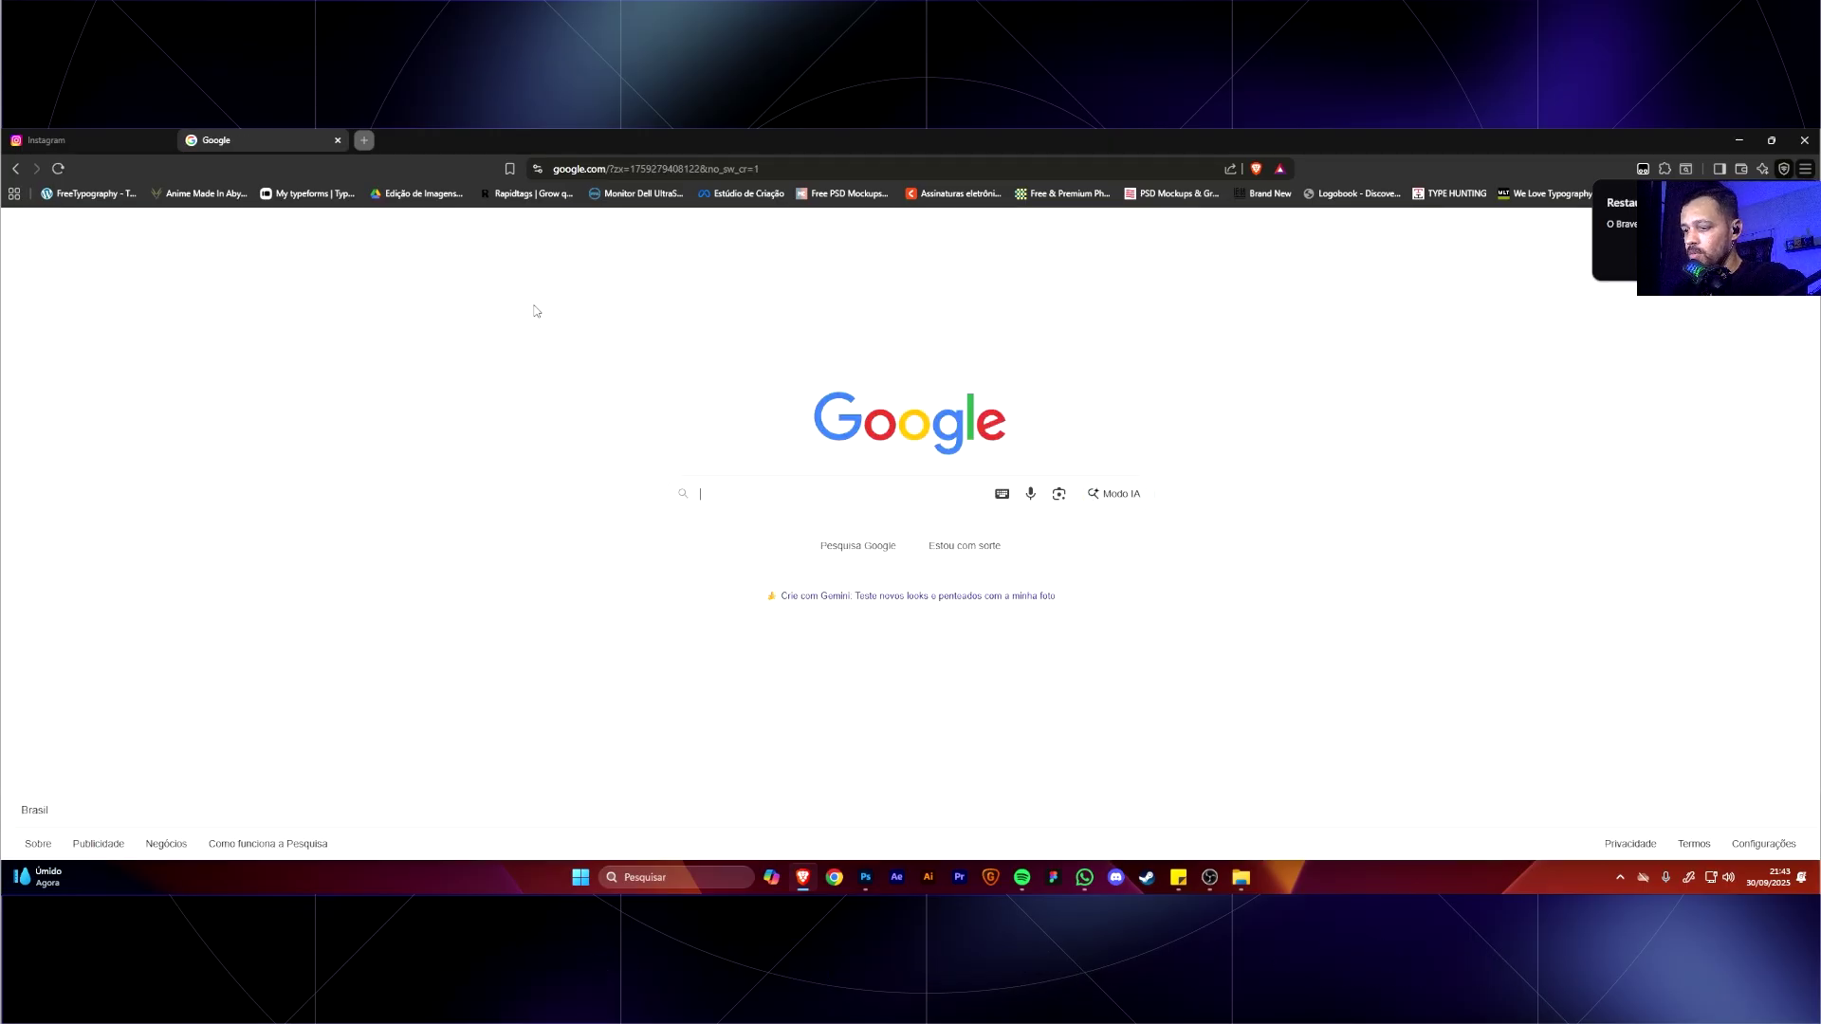
Search Google for "escudo do santos vectorr" and browse the Santos crests on Seeklogo's Santos Logo PNG Vectors page.
type("escudo ")
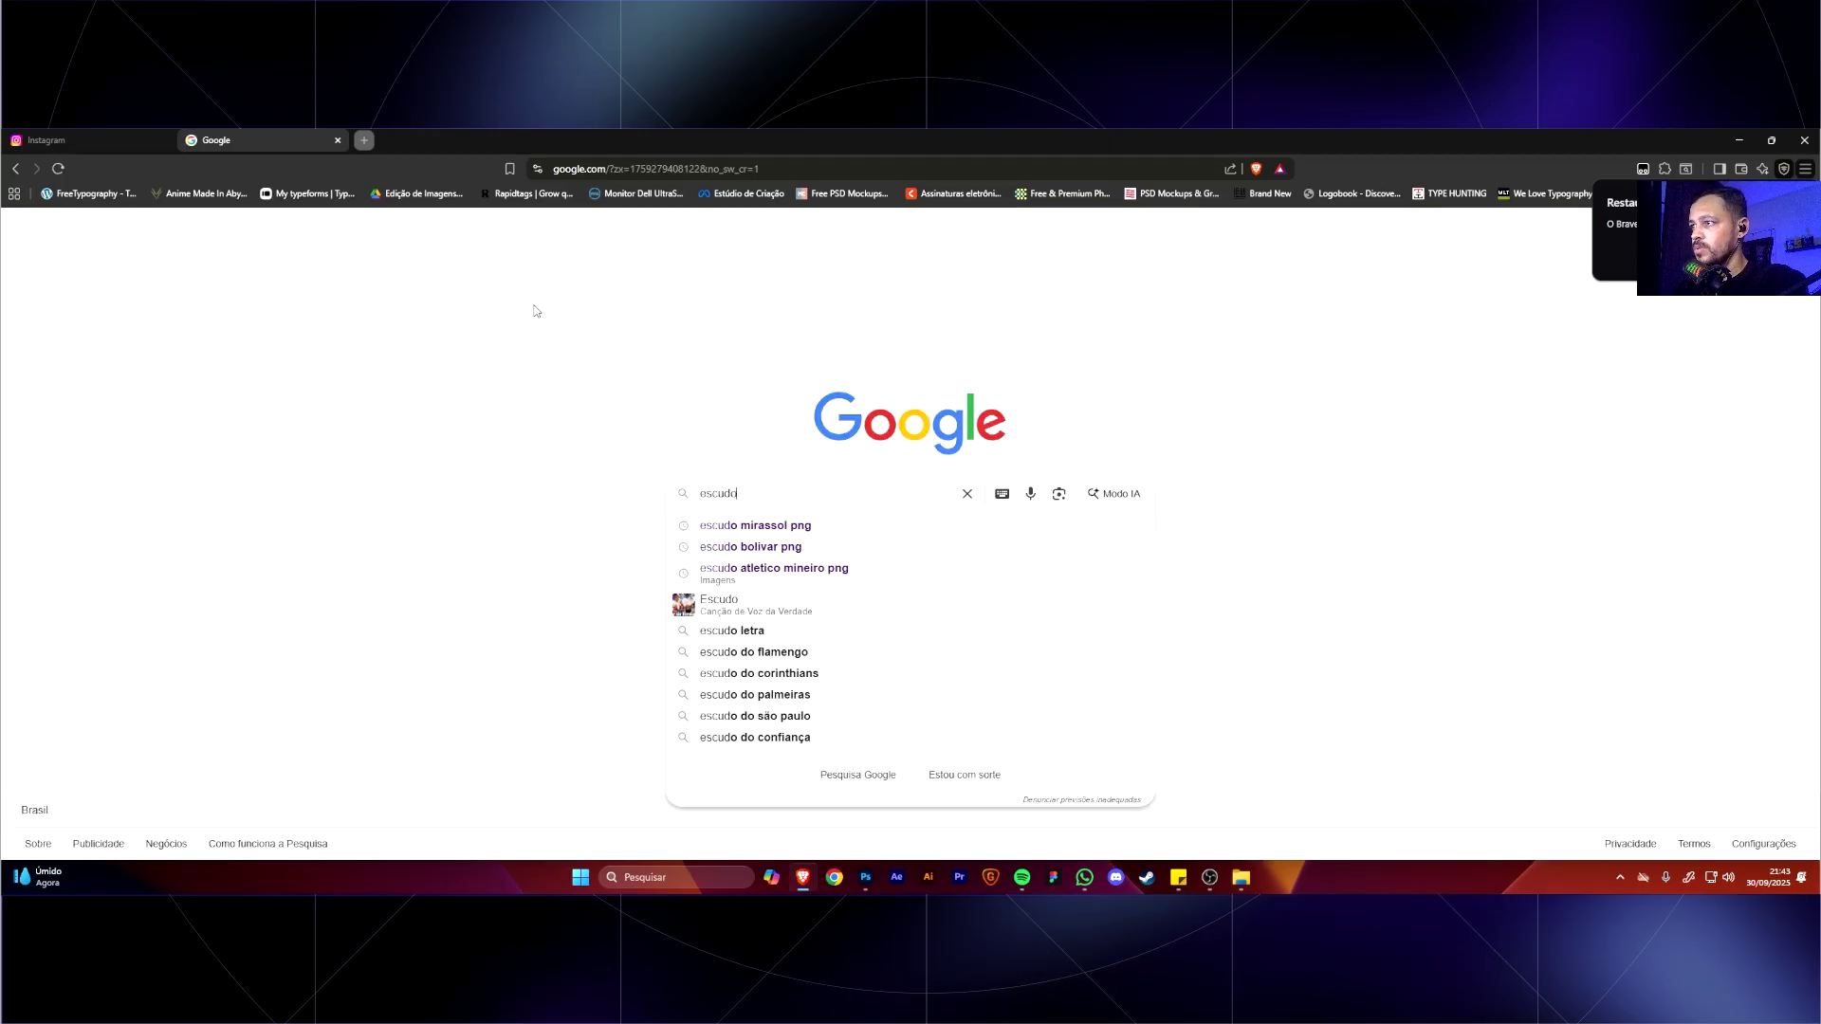
type("do sa")
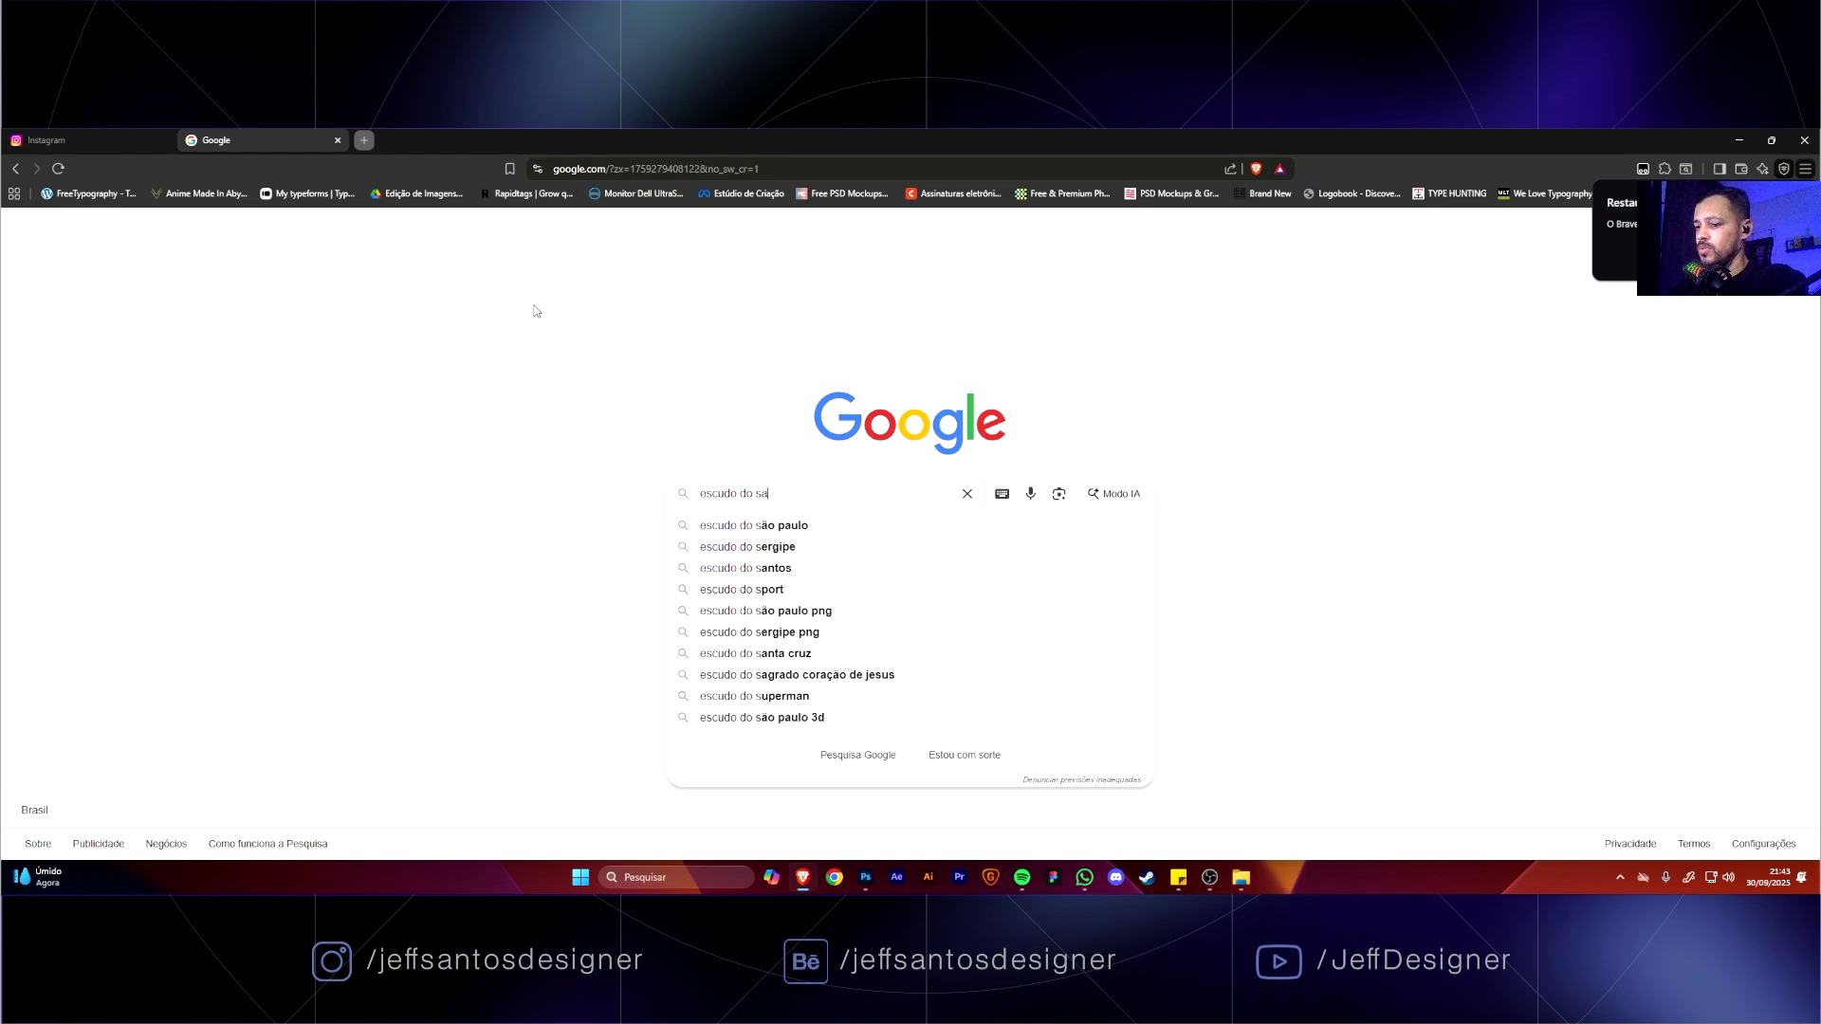
type("ntos vectorr")
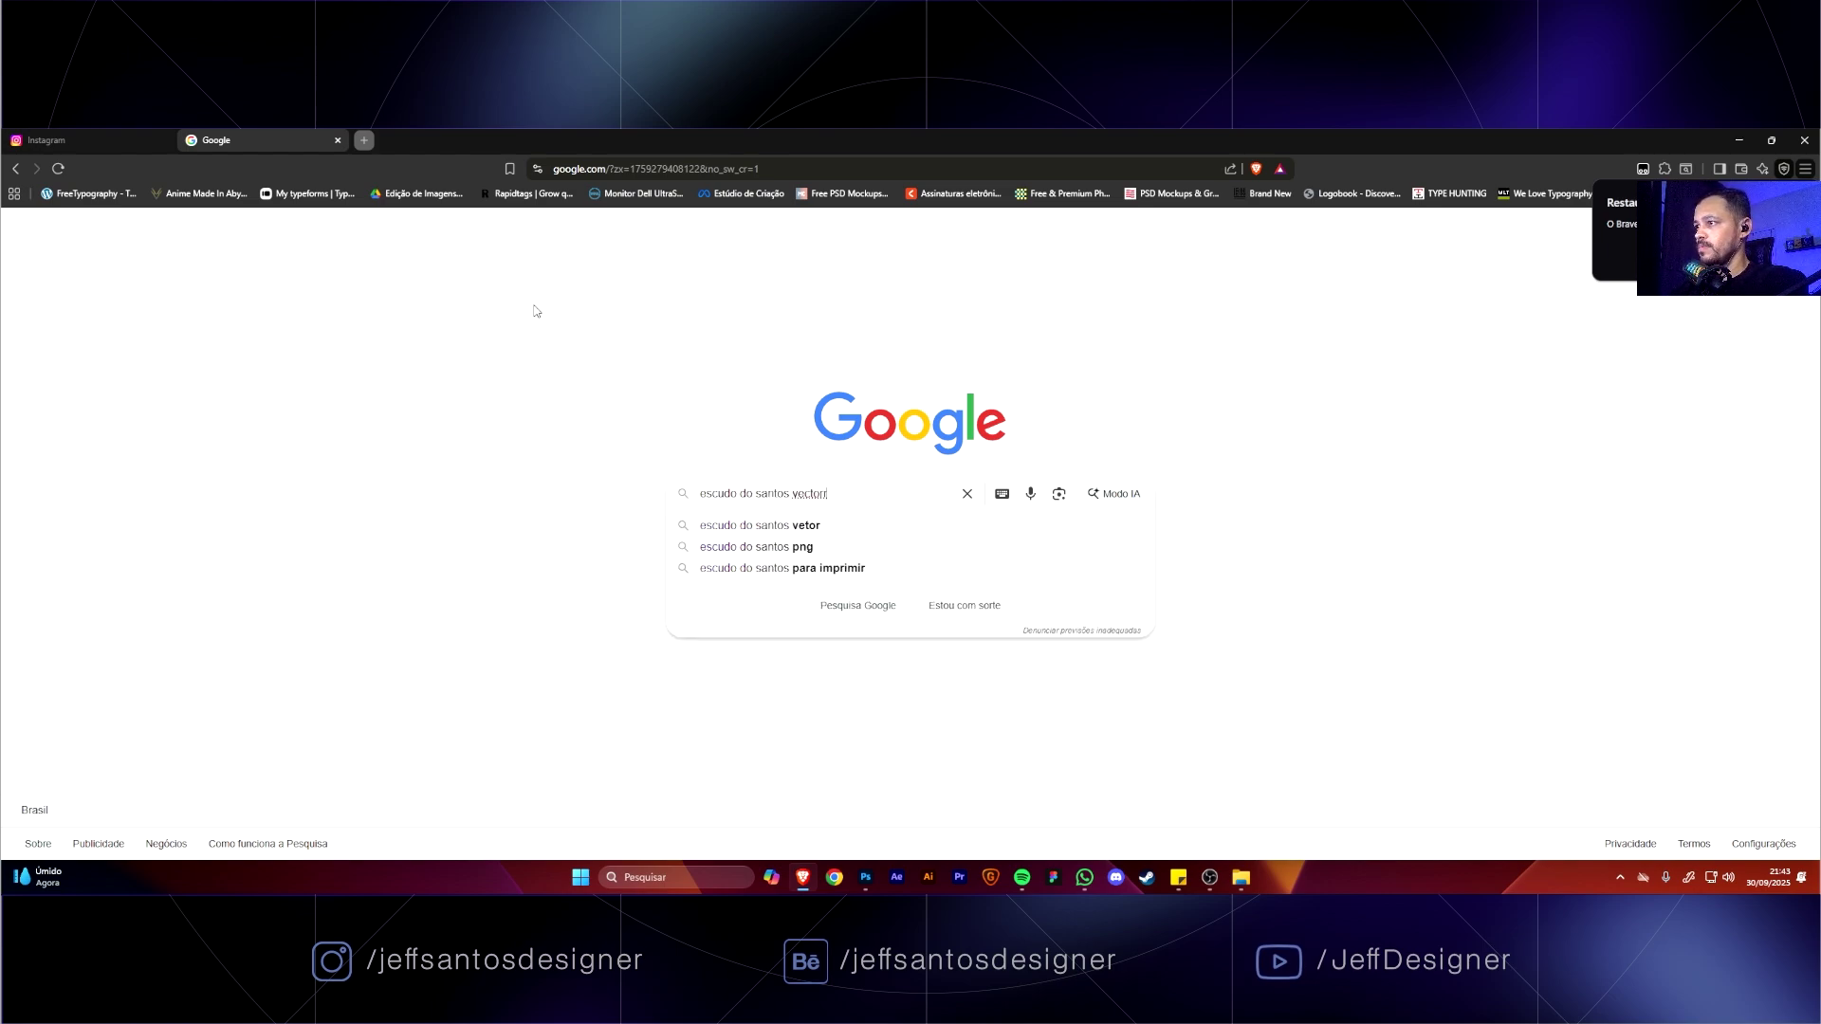
key("Return")
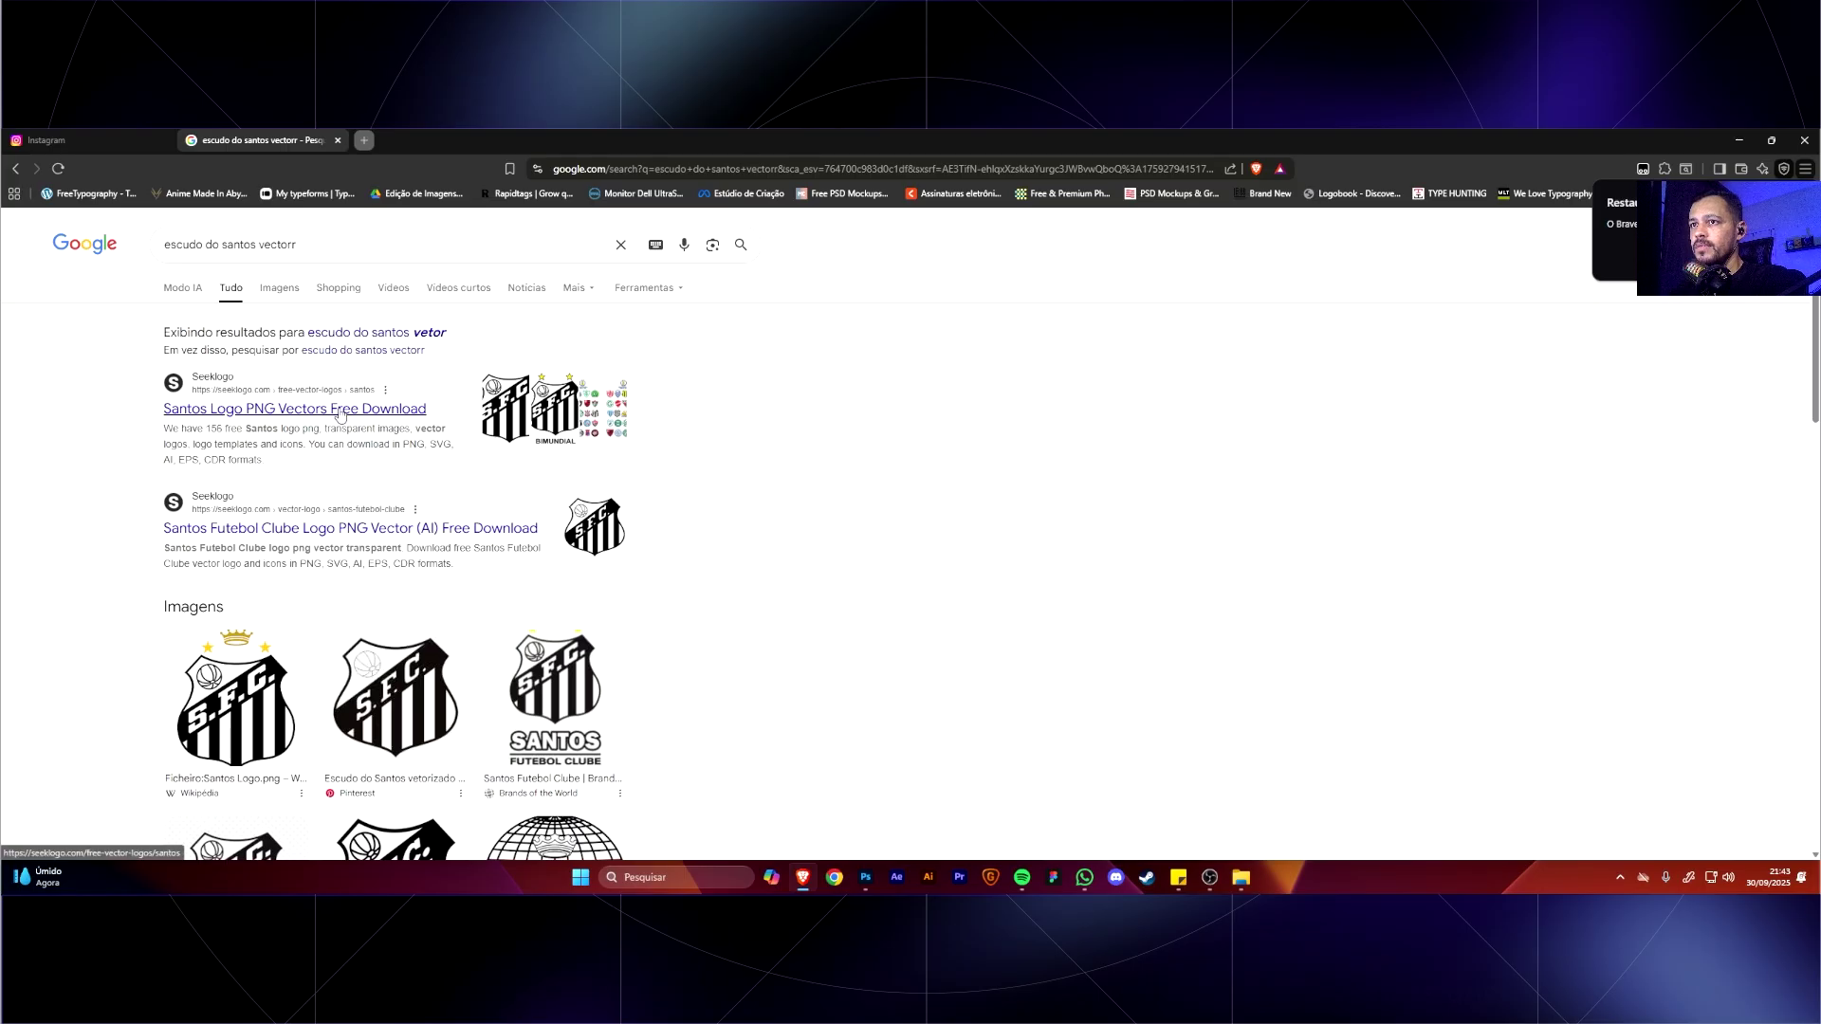
left_click(236, 409)
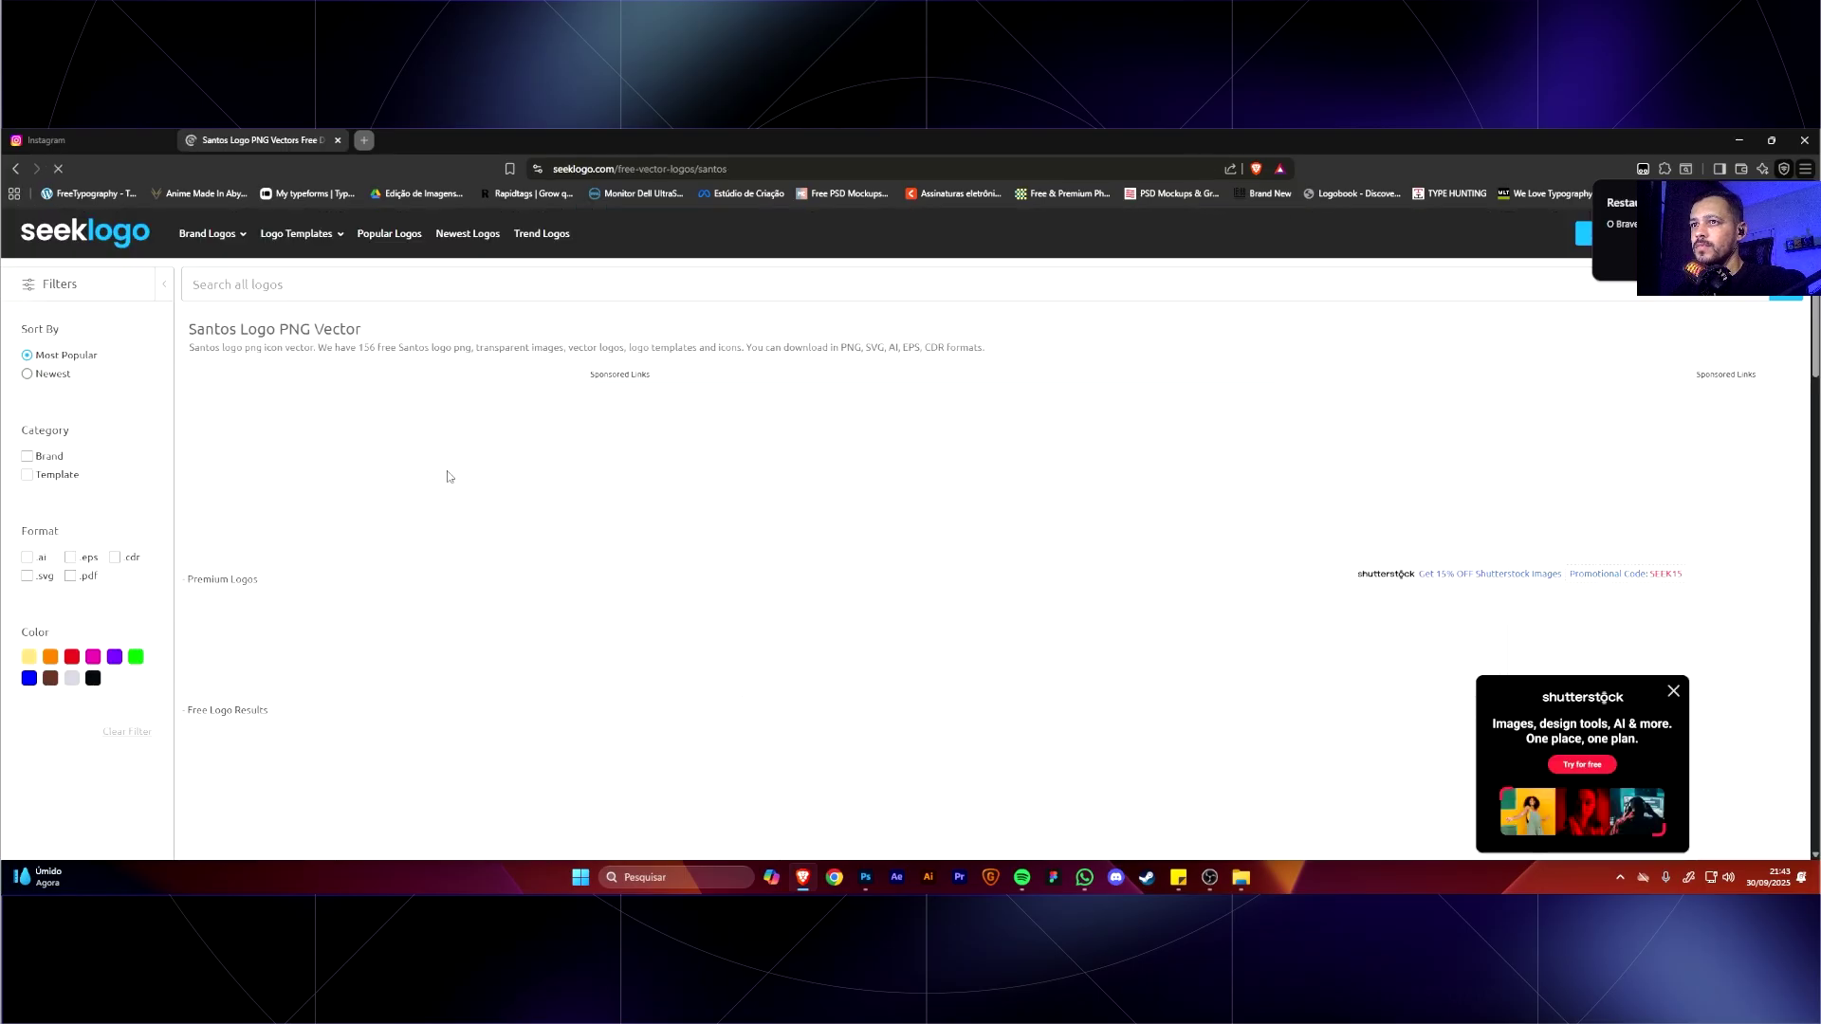
scroll(603, 522, "down", 2)
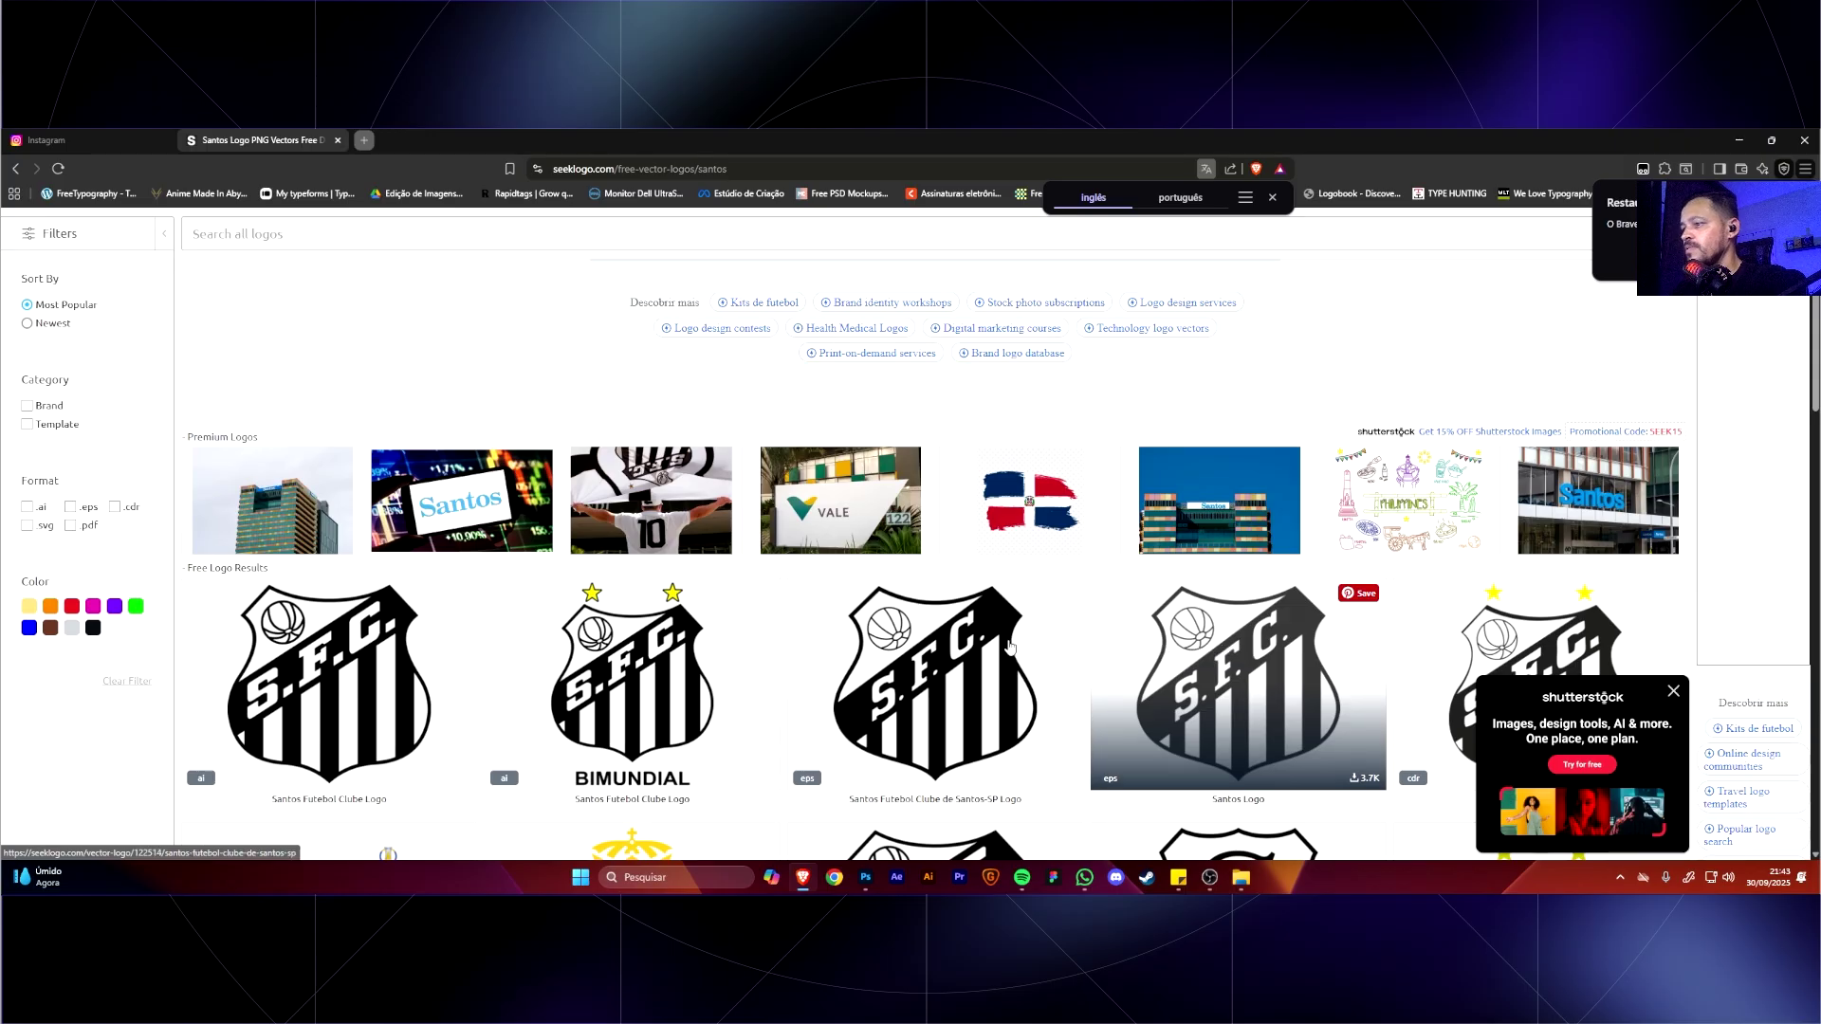
Open the first Santos Futebol Clube logo offered in AI format, request its download and close the advert window.
scroll(837, 687, "down", 2)
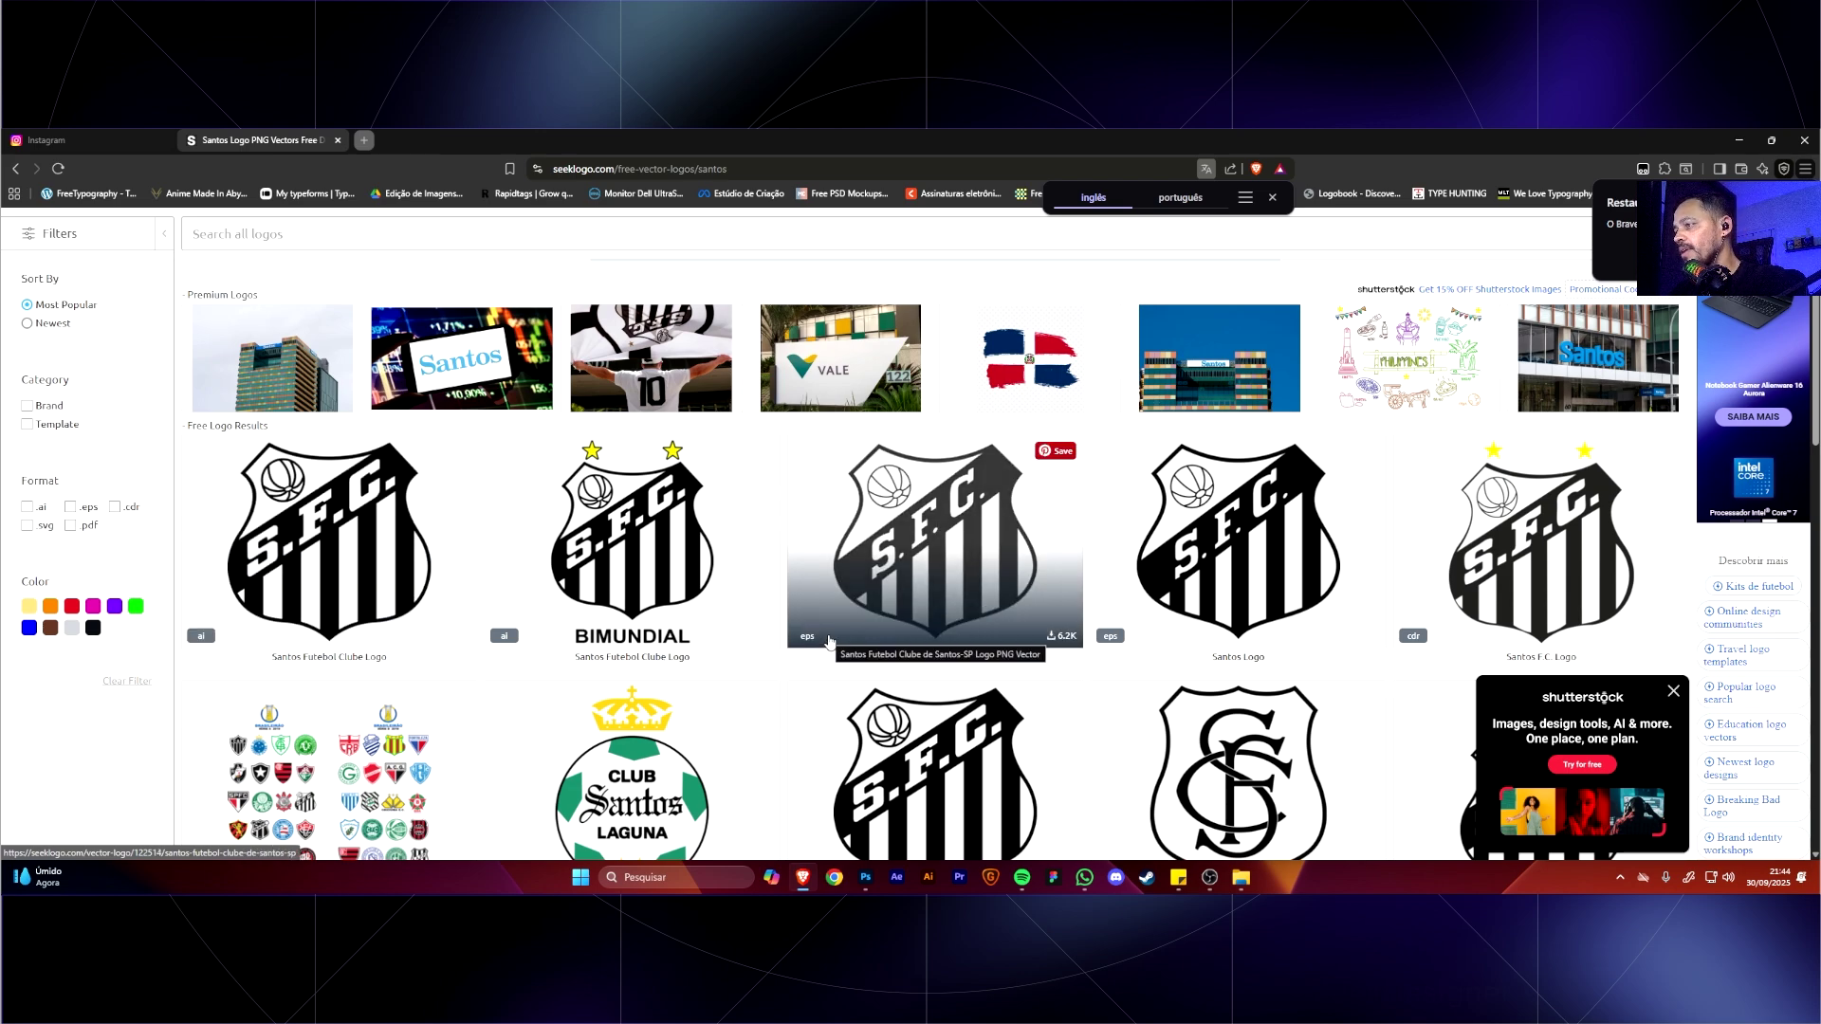
left_click(340, 550)
scroll(572, 592, "down", 8)
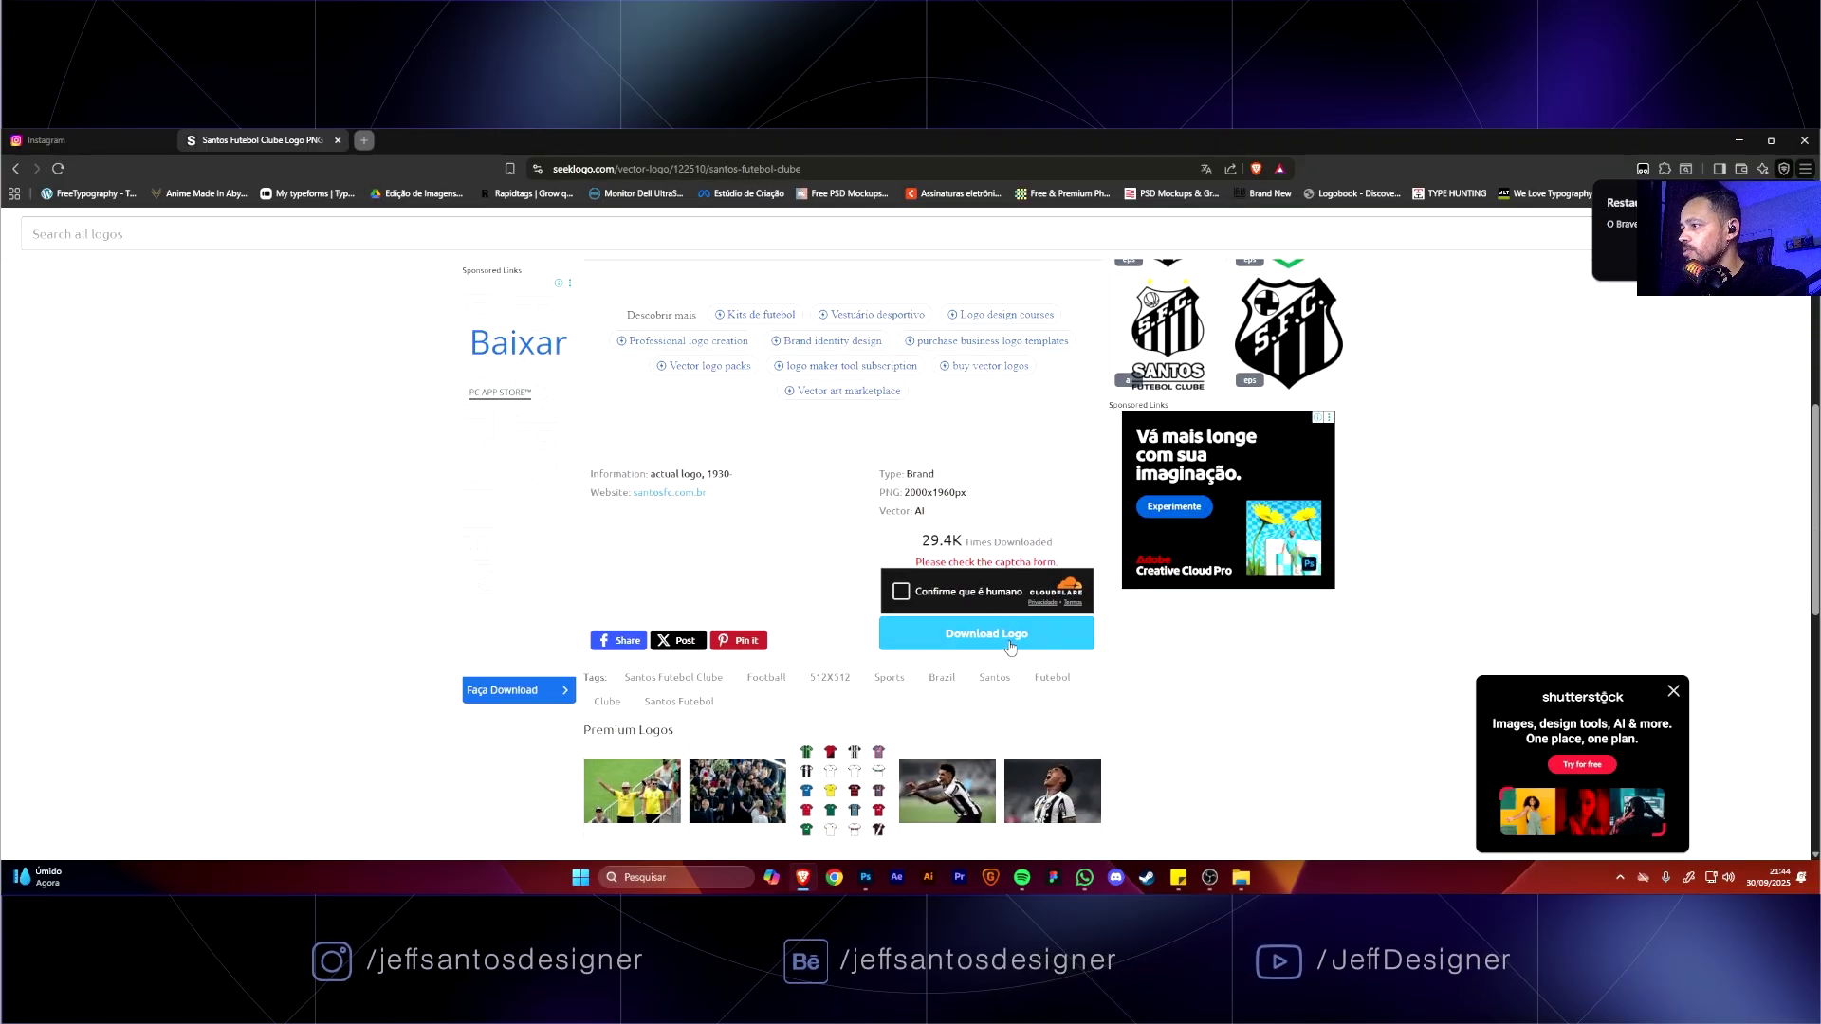
left_click(1007, 647)
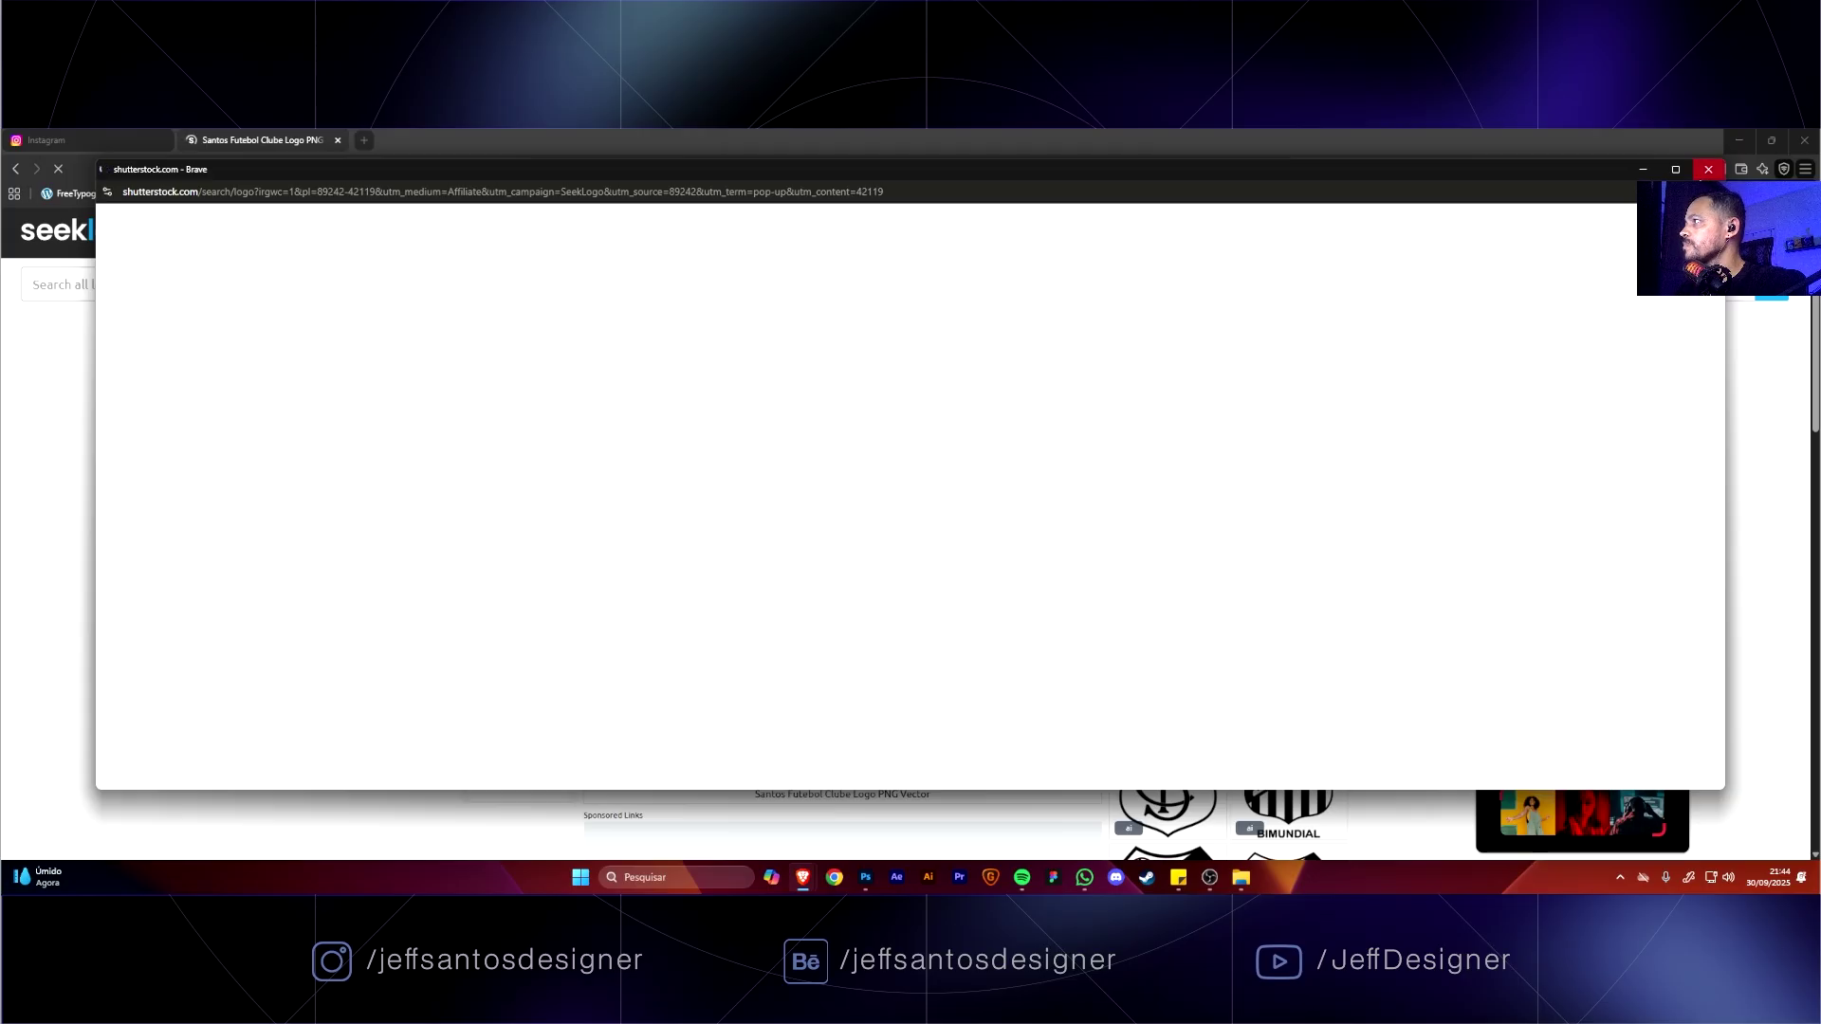
left_click(1708, 169)
Complete the human-verification check and save santos-futebol-clube-vector-logo-seeklogo as a ZIP archive in Downloads.
scroll(958, 607, "down", 2)
scroll(958, 607, "down", 3)
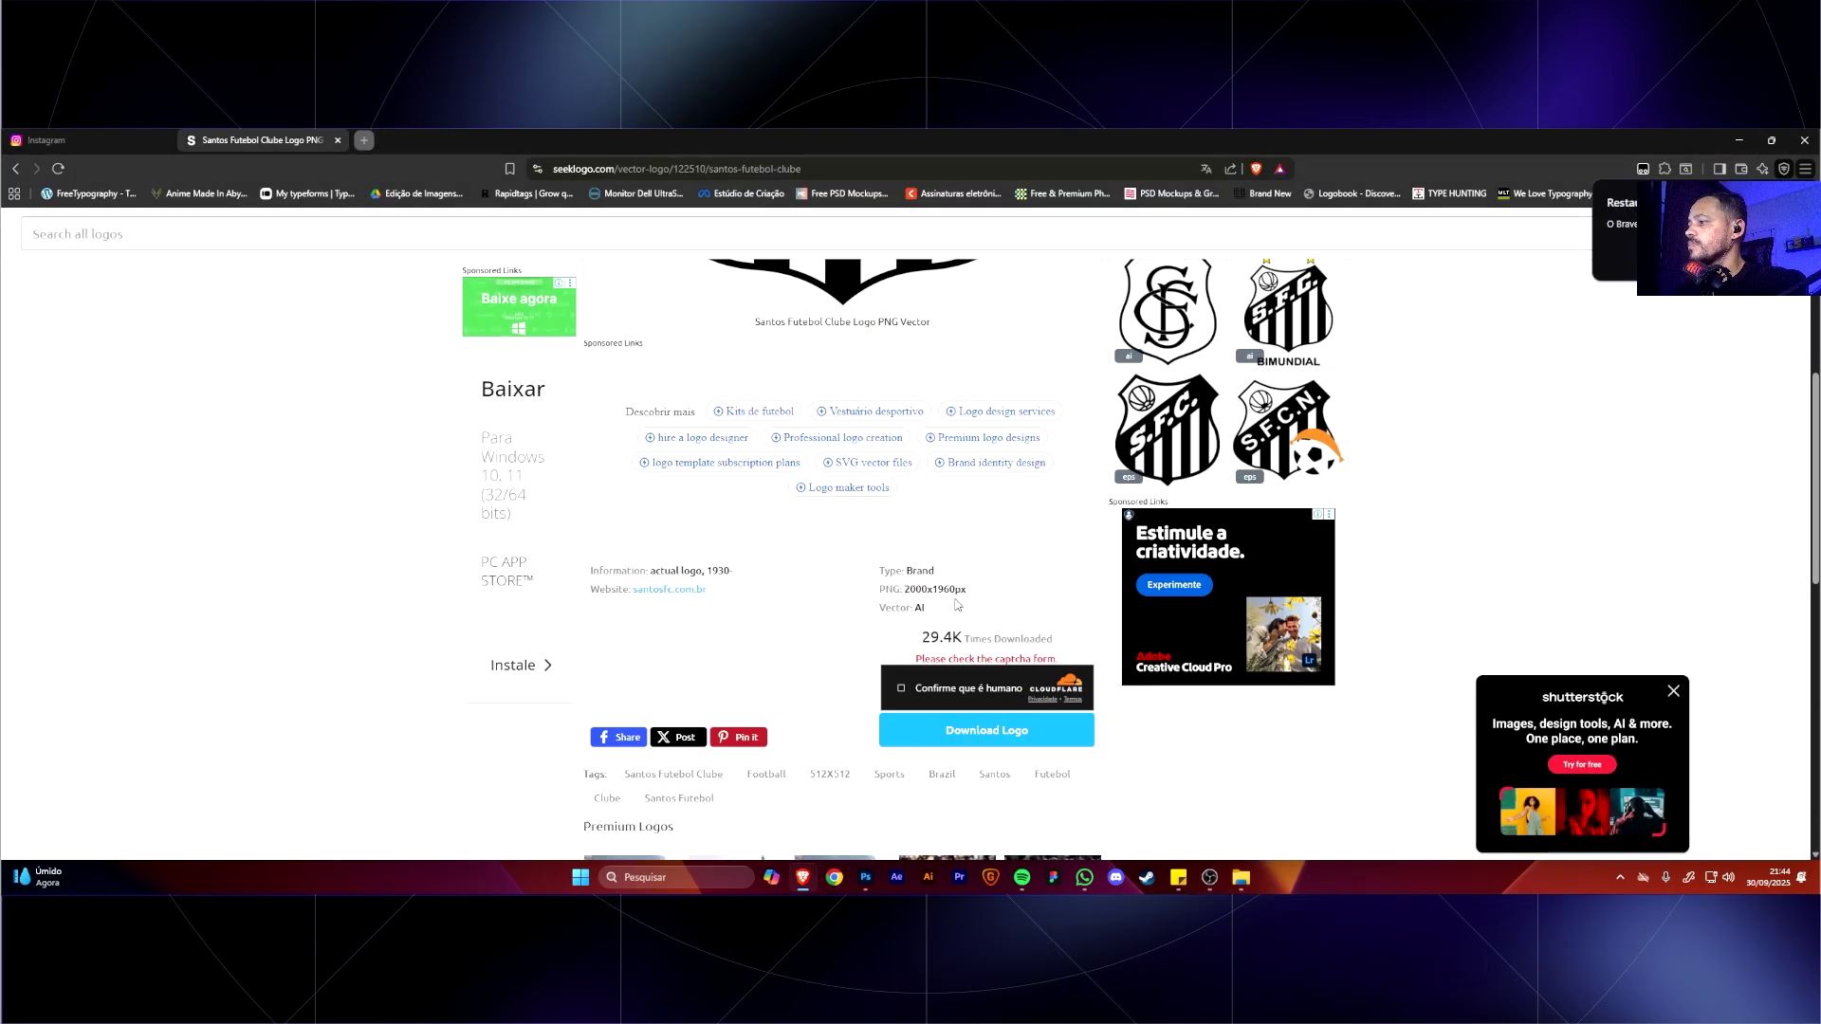
left_click(958, 648)
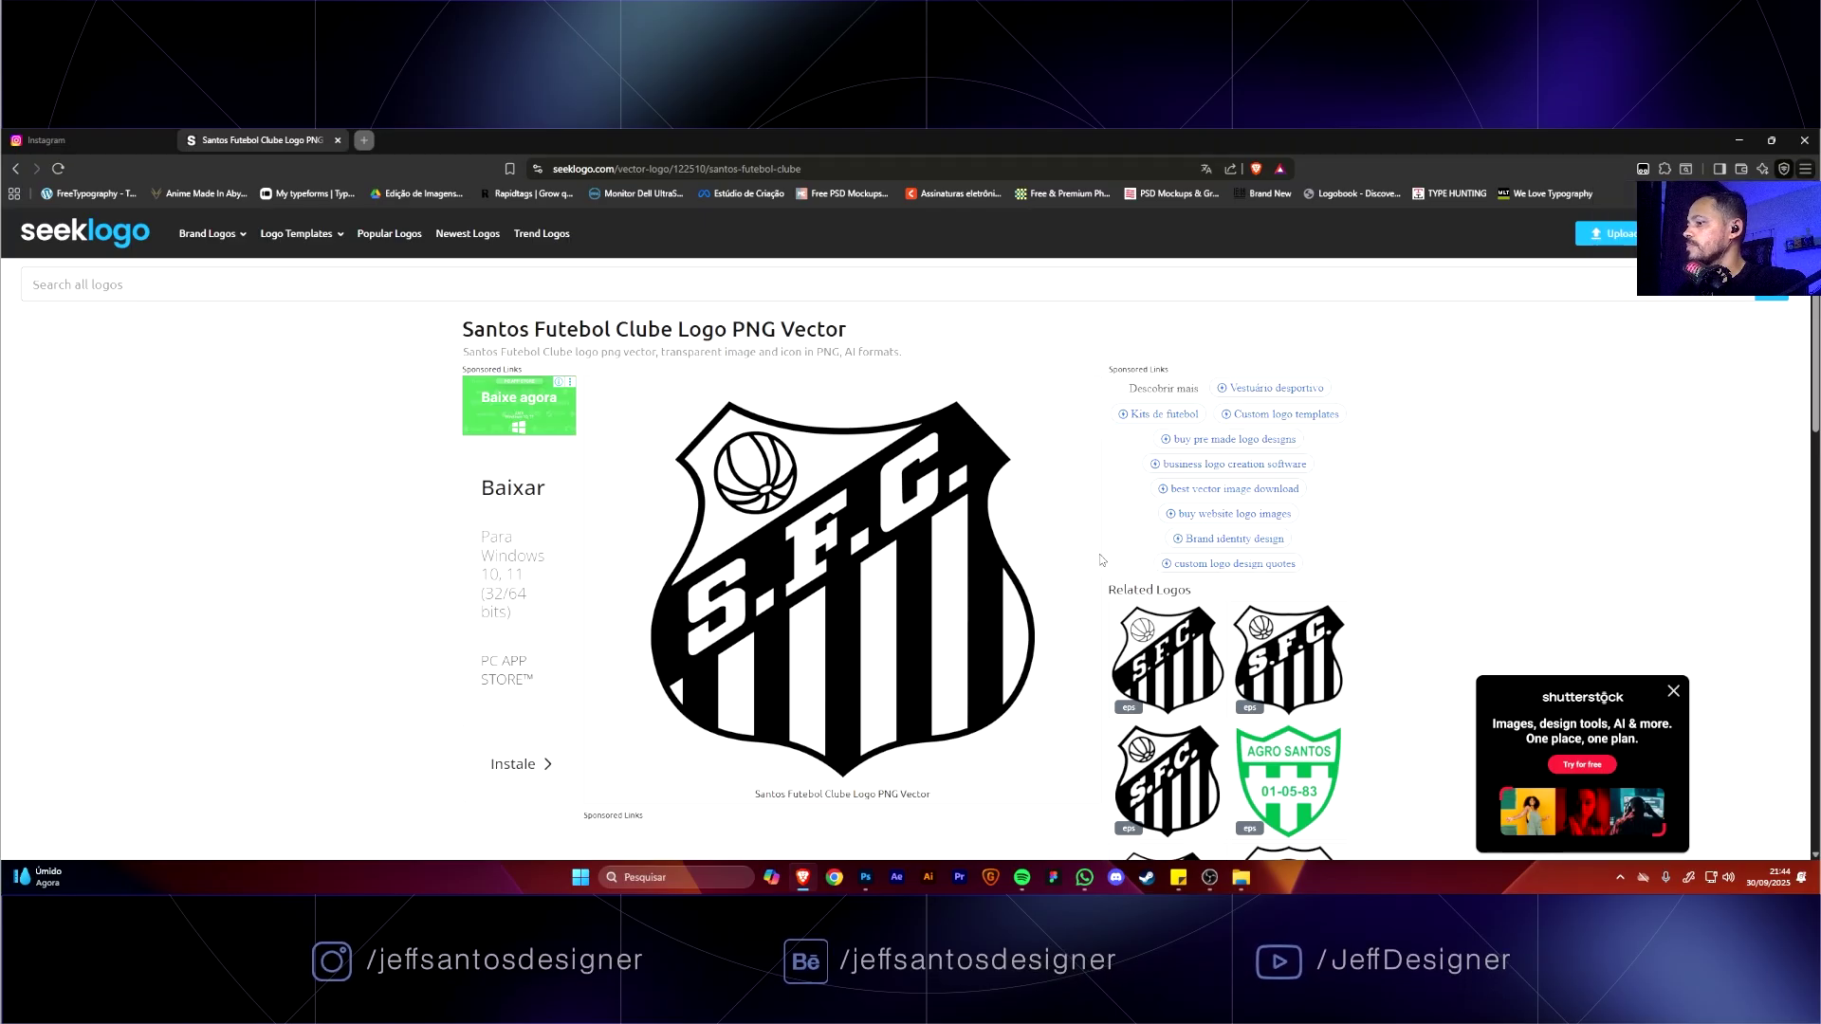
scroll(1100, 554, "down", 5)
scroll(1088, 567, "up", 5)
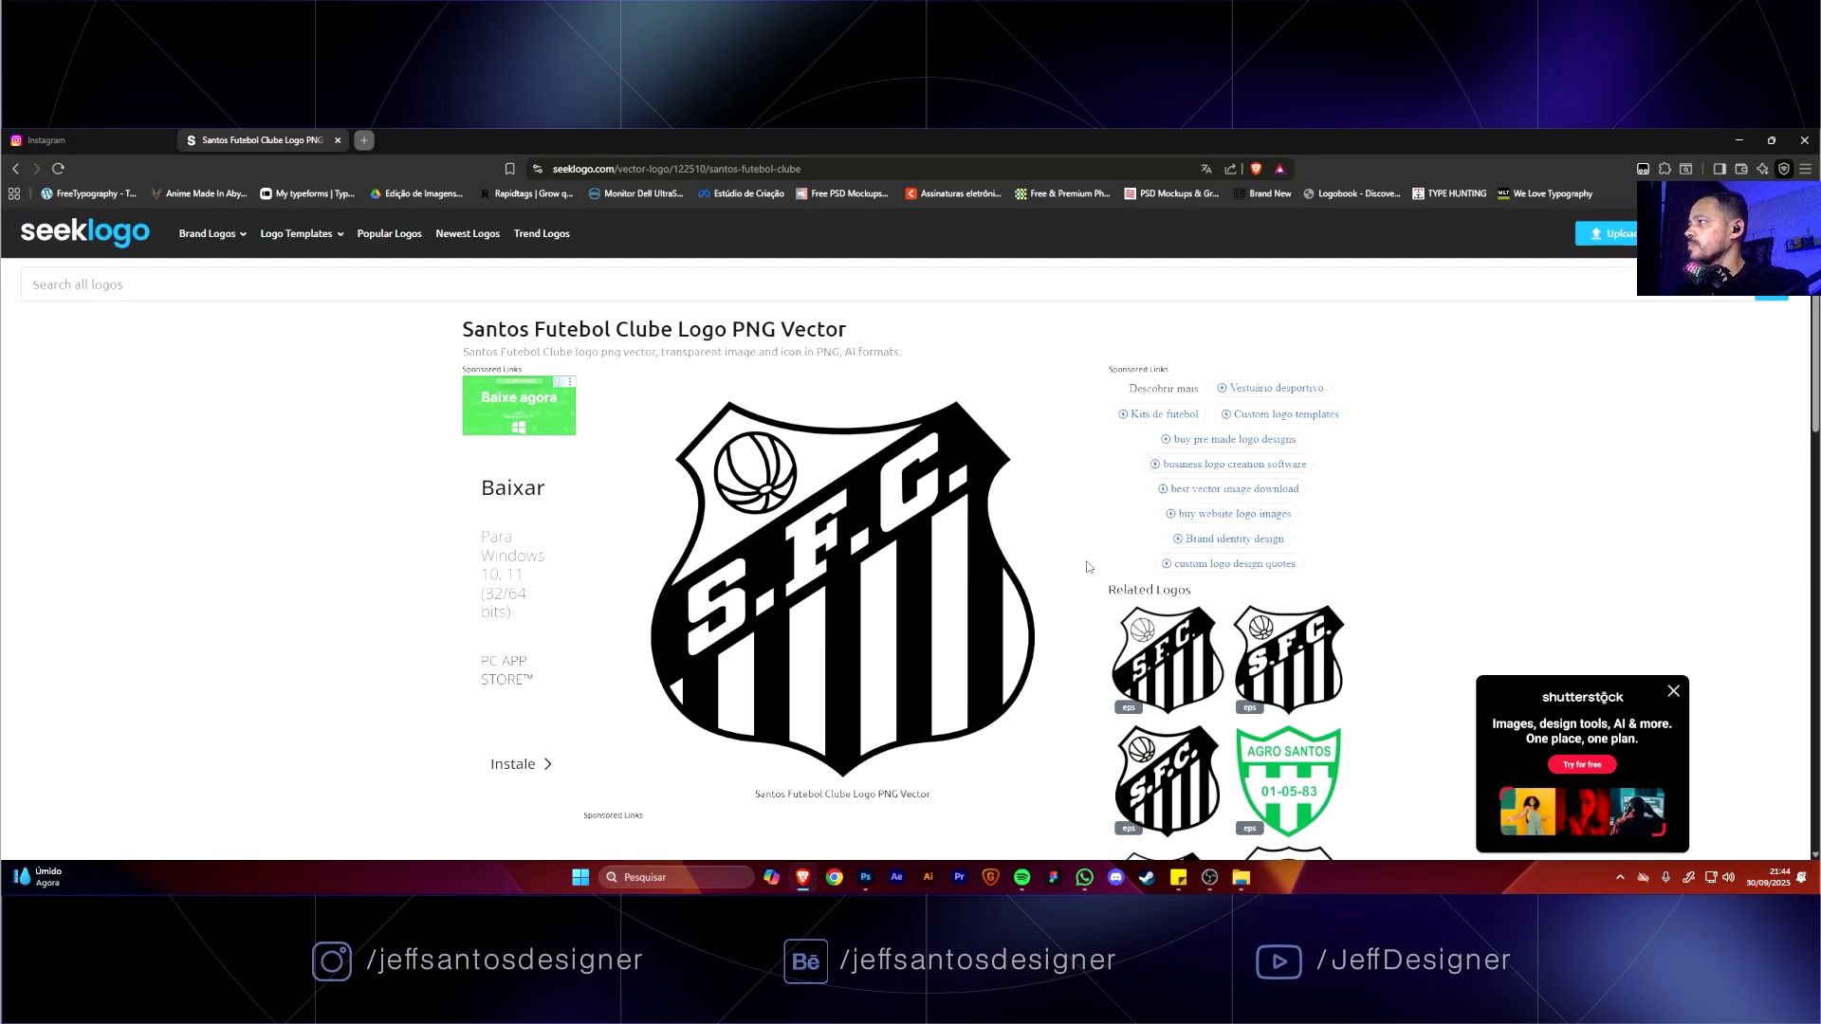
scroll(976, 496, "down", 6)
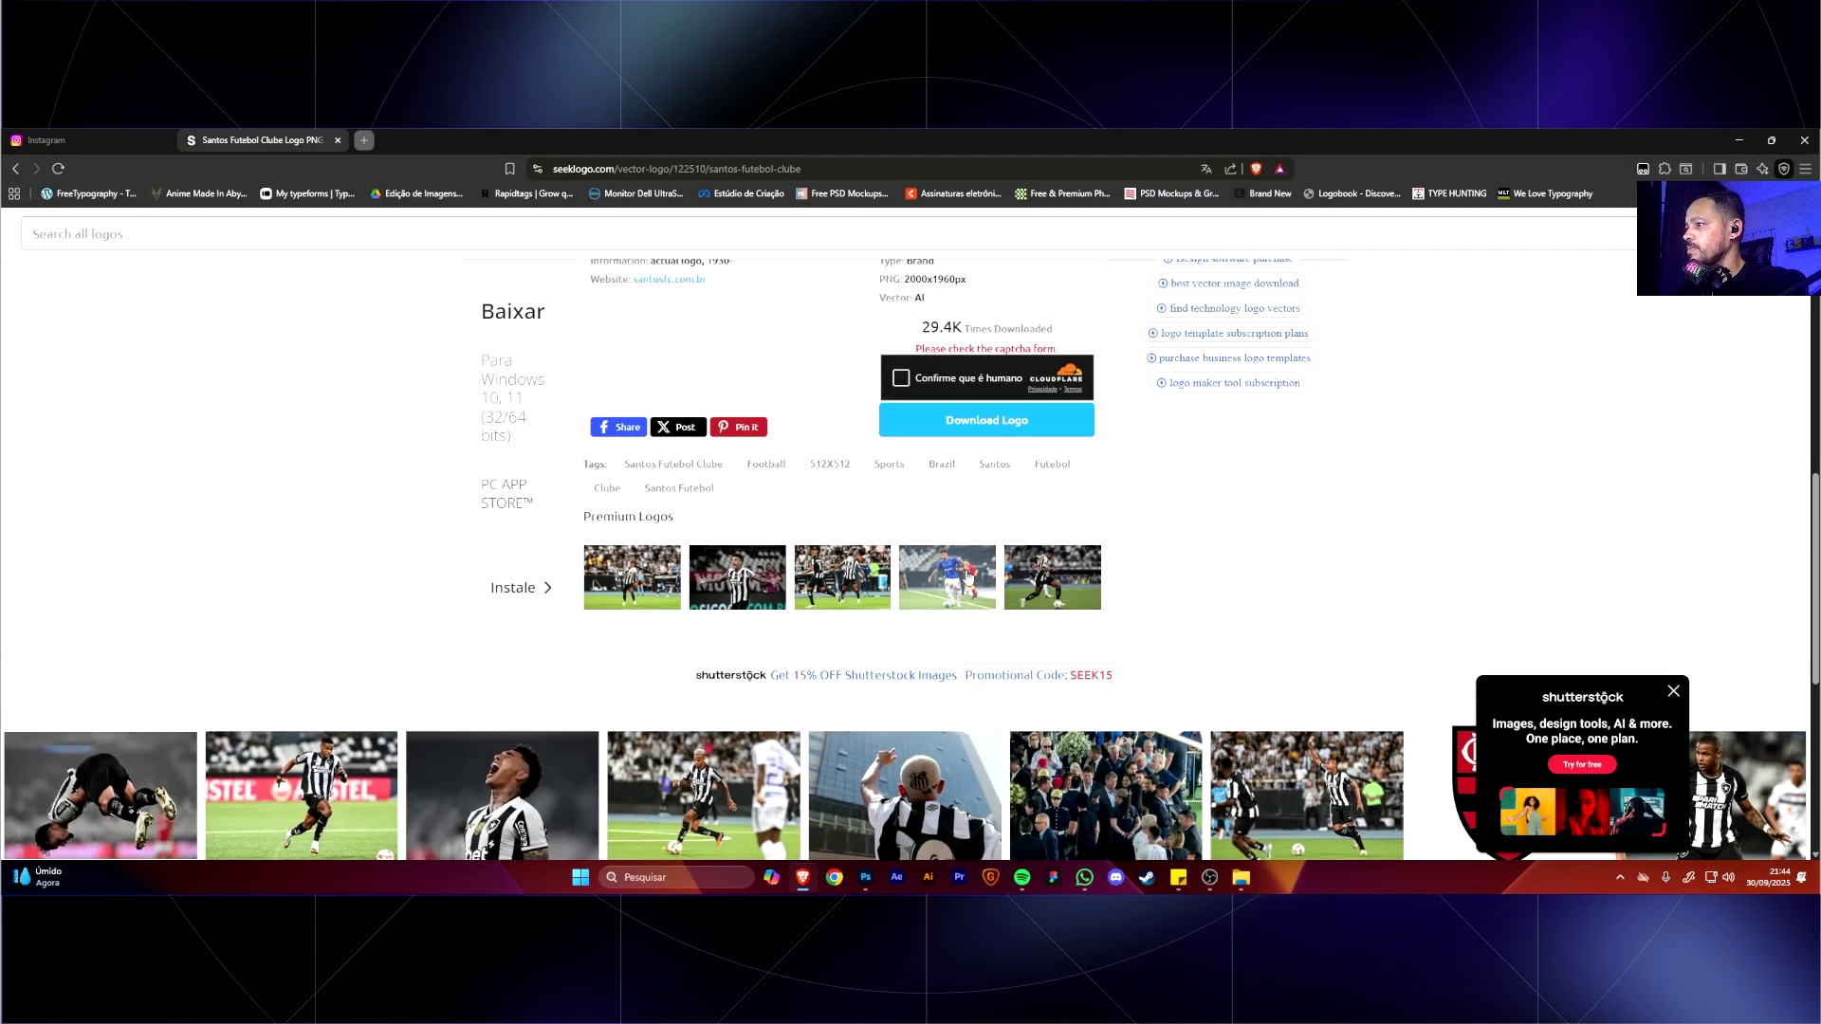
left_click(902, 381)
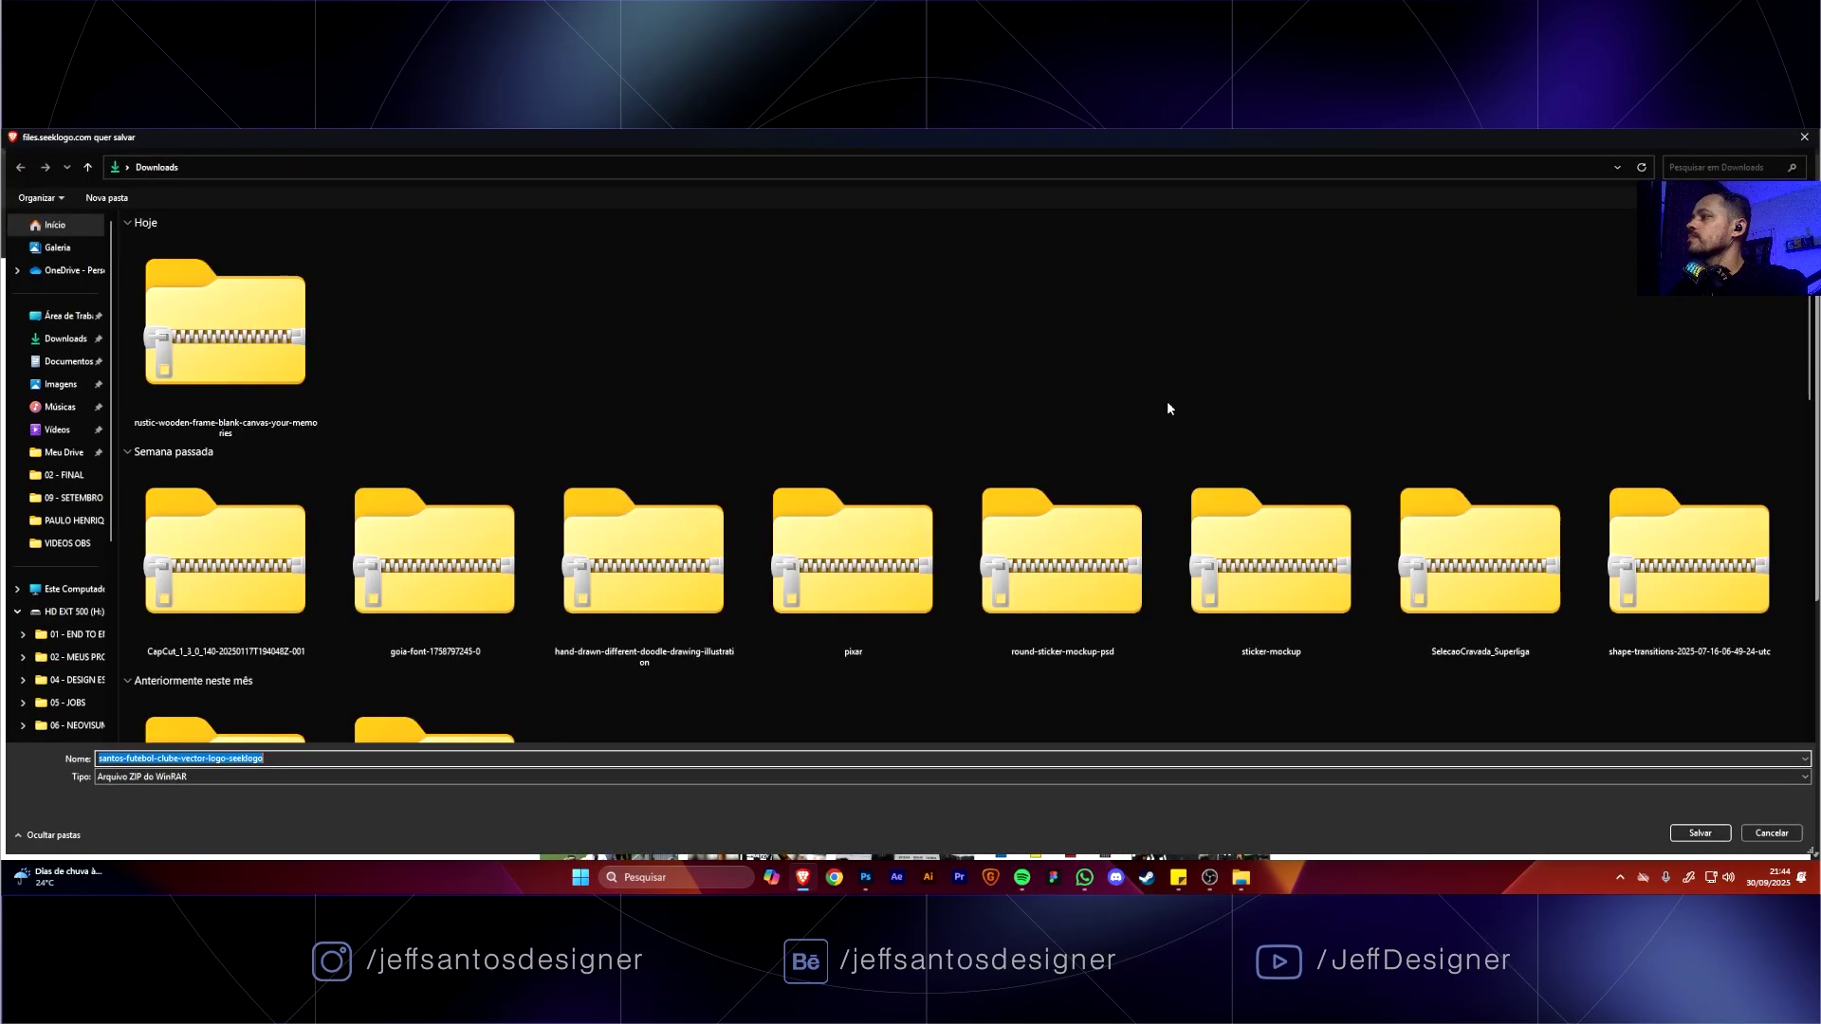
left_click(1677, 836)
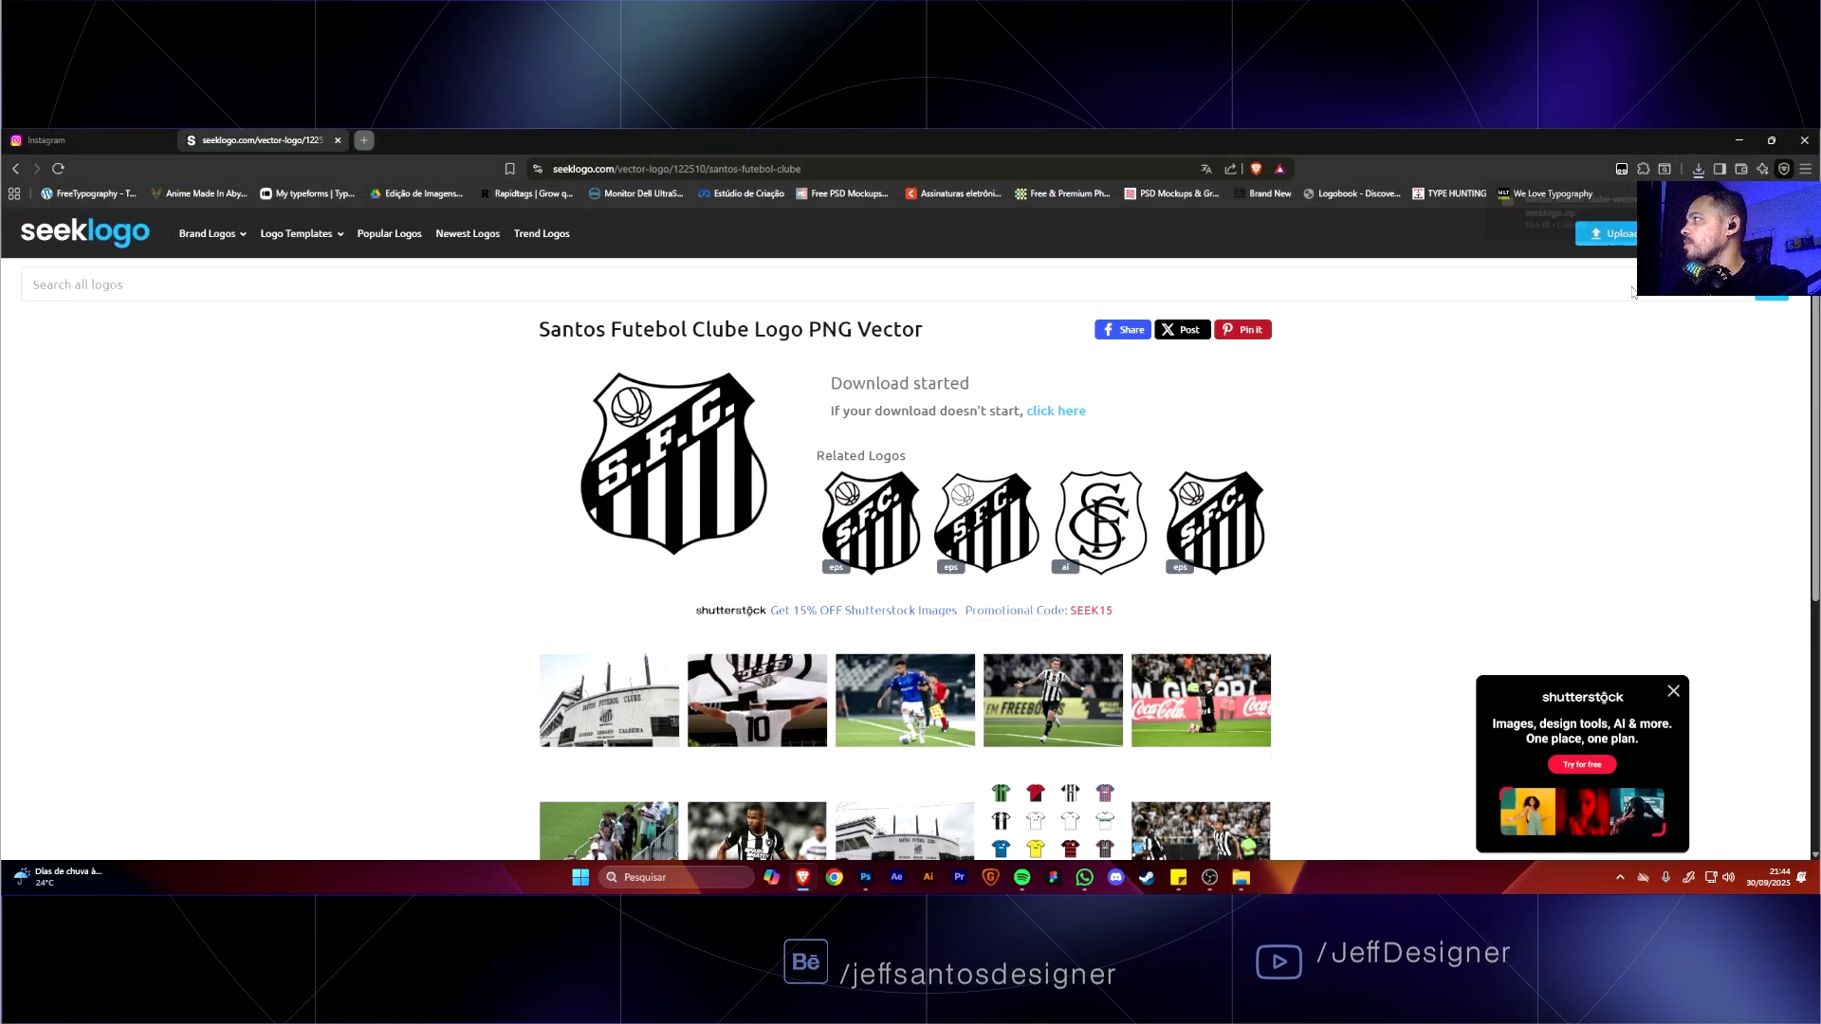
Open the downloaded archive and load its santos-futebol-clube-seeklogo artwork file in Illustrator.
left_click(1569, 215)
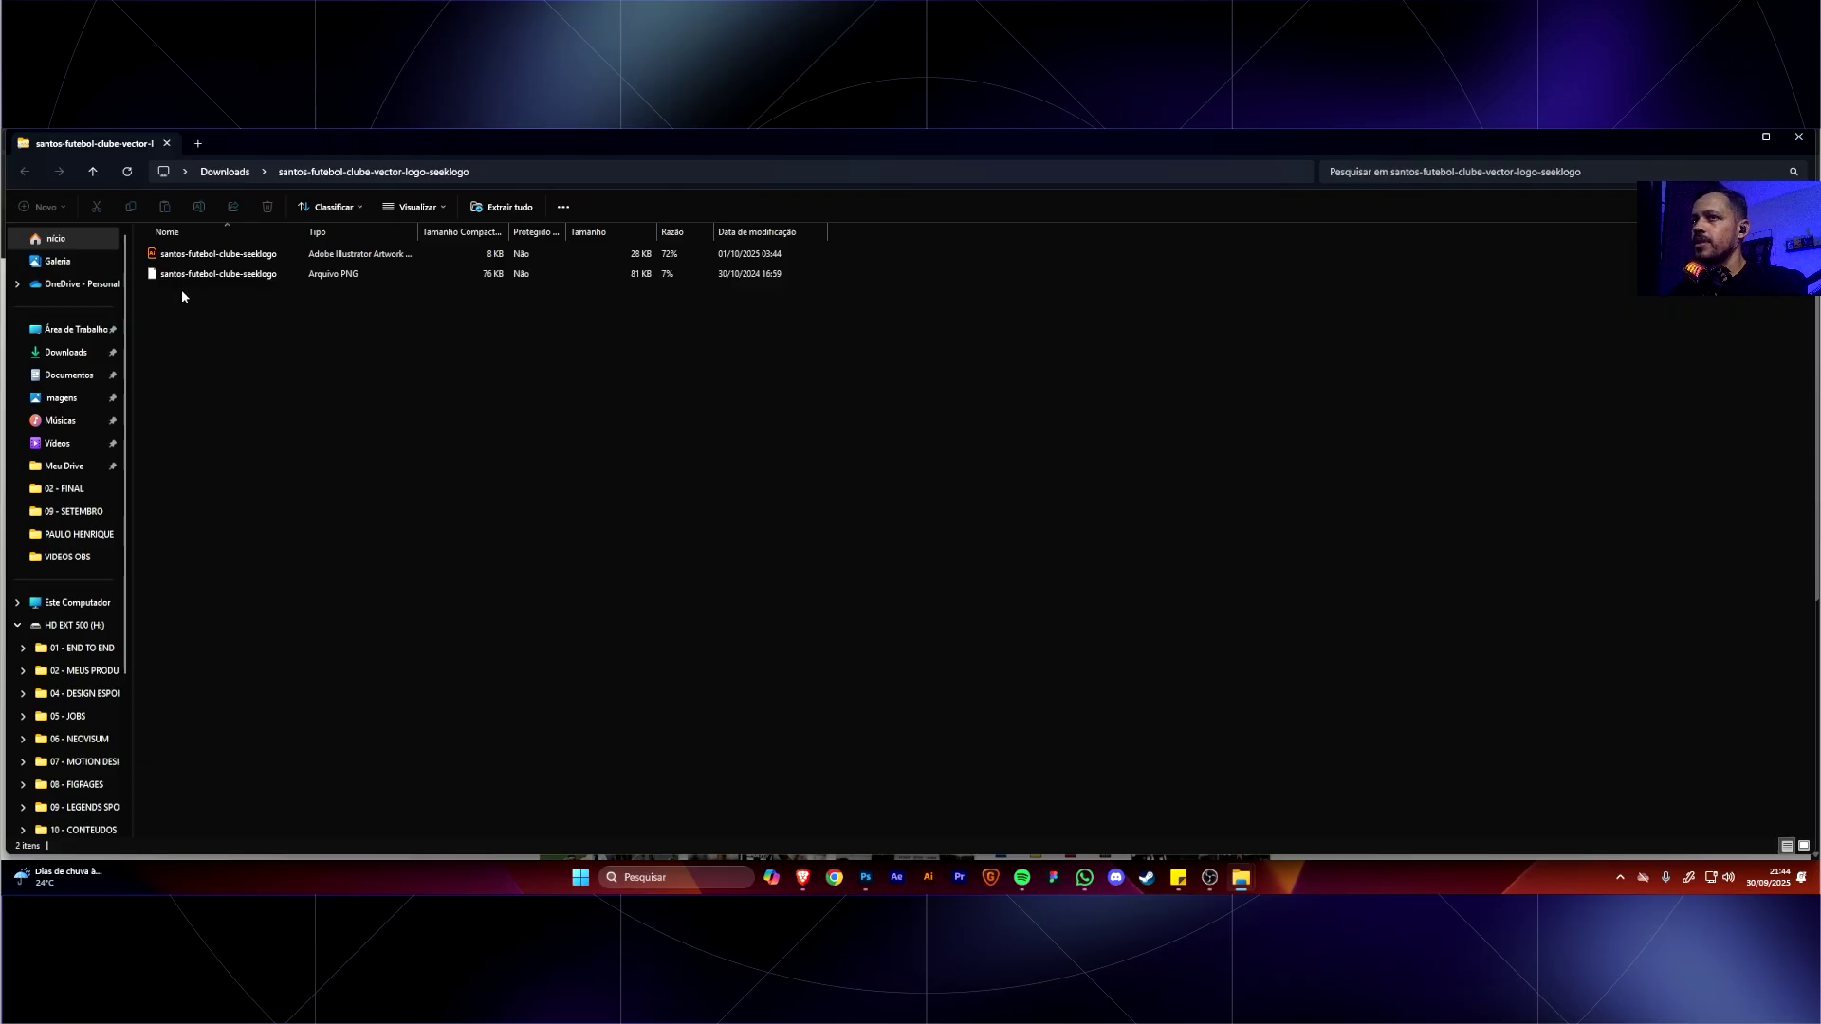
double_click(190, 255)
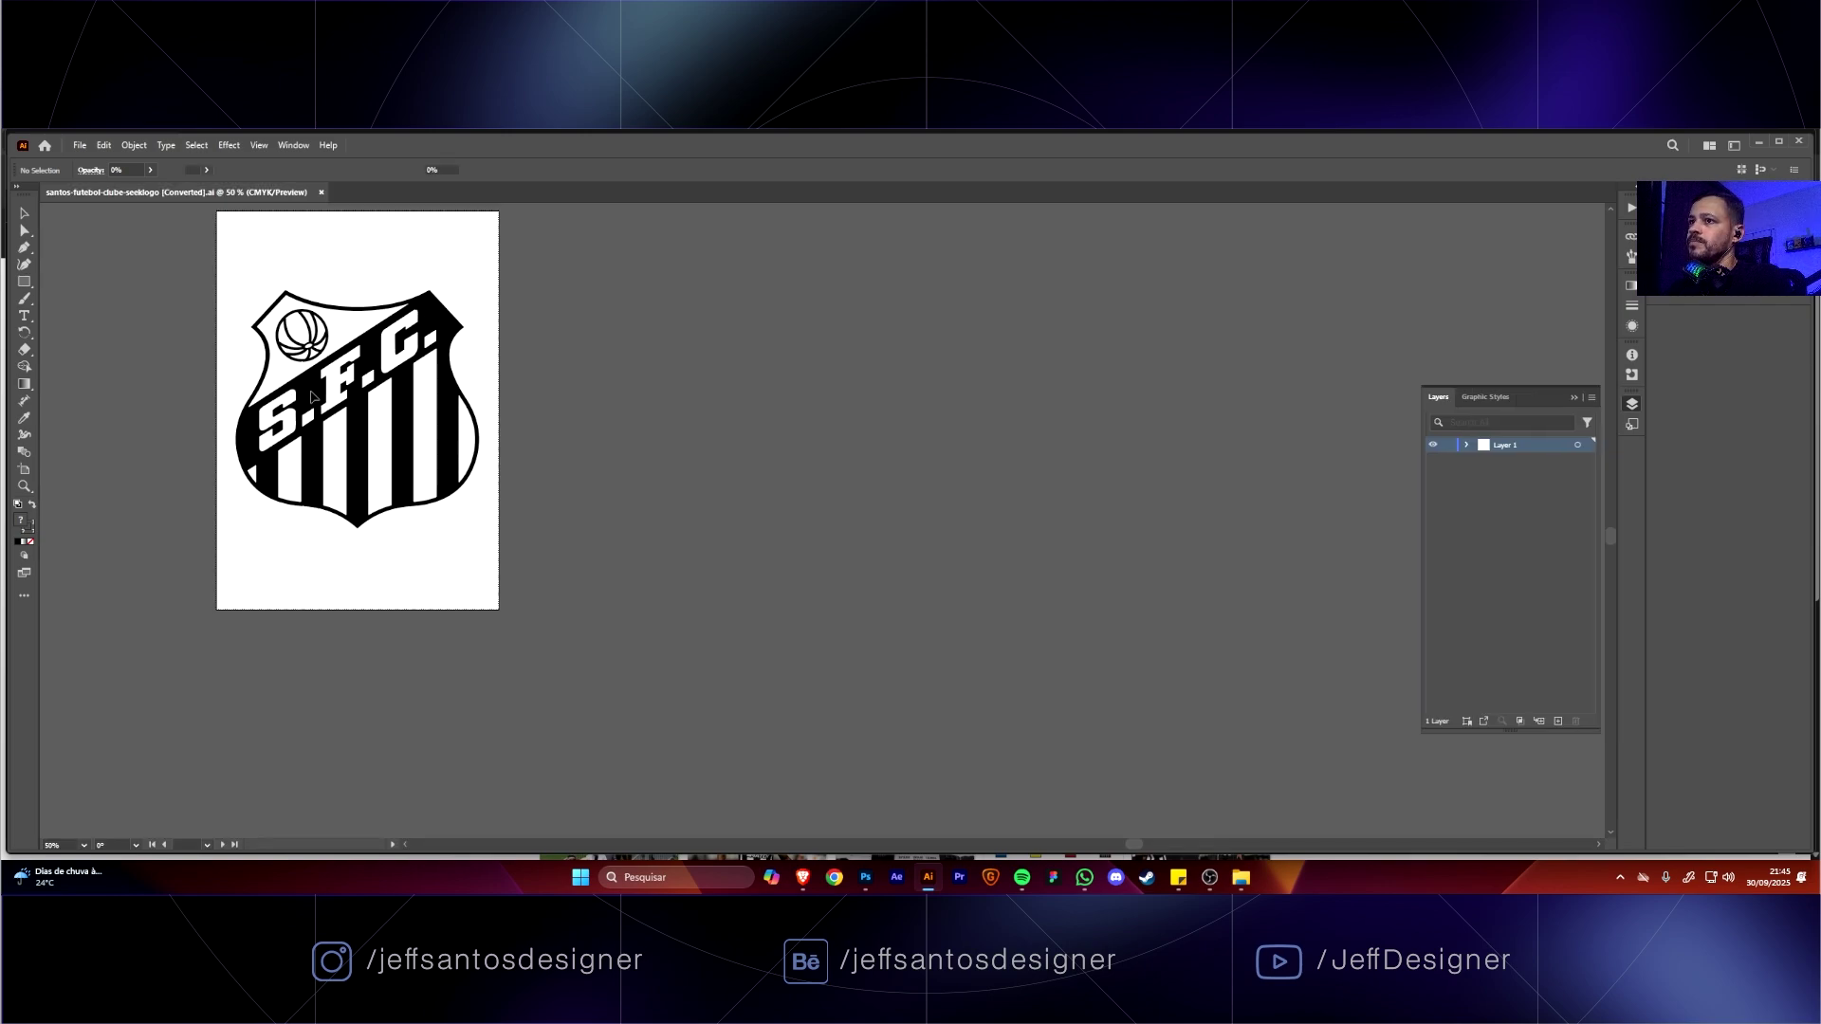
left_click_drag(398, 417, 879, 593)
key("ctrl+plus")
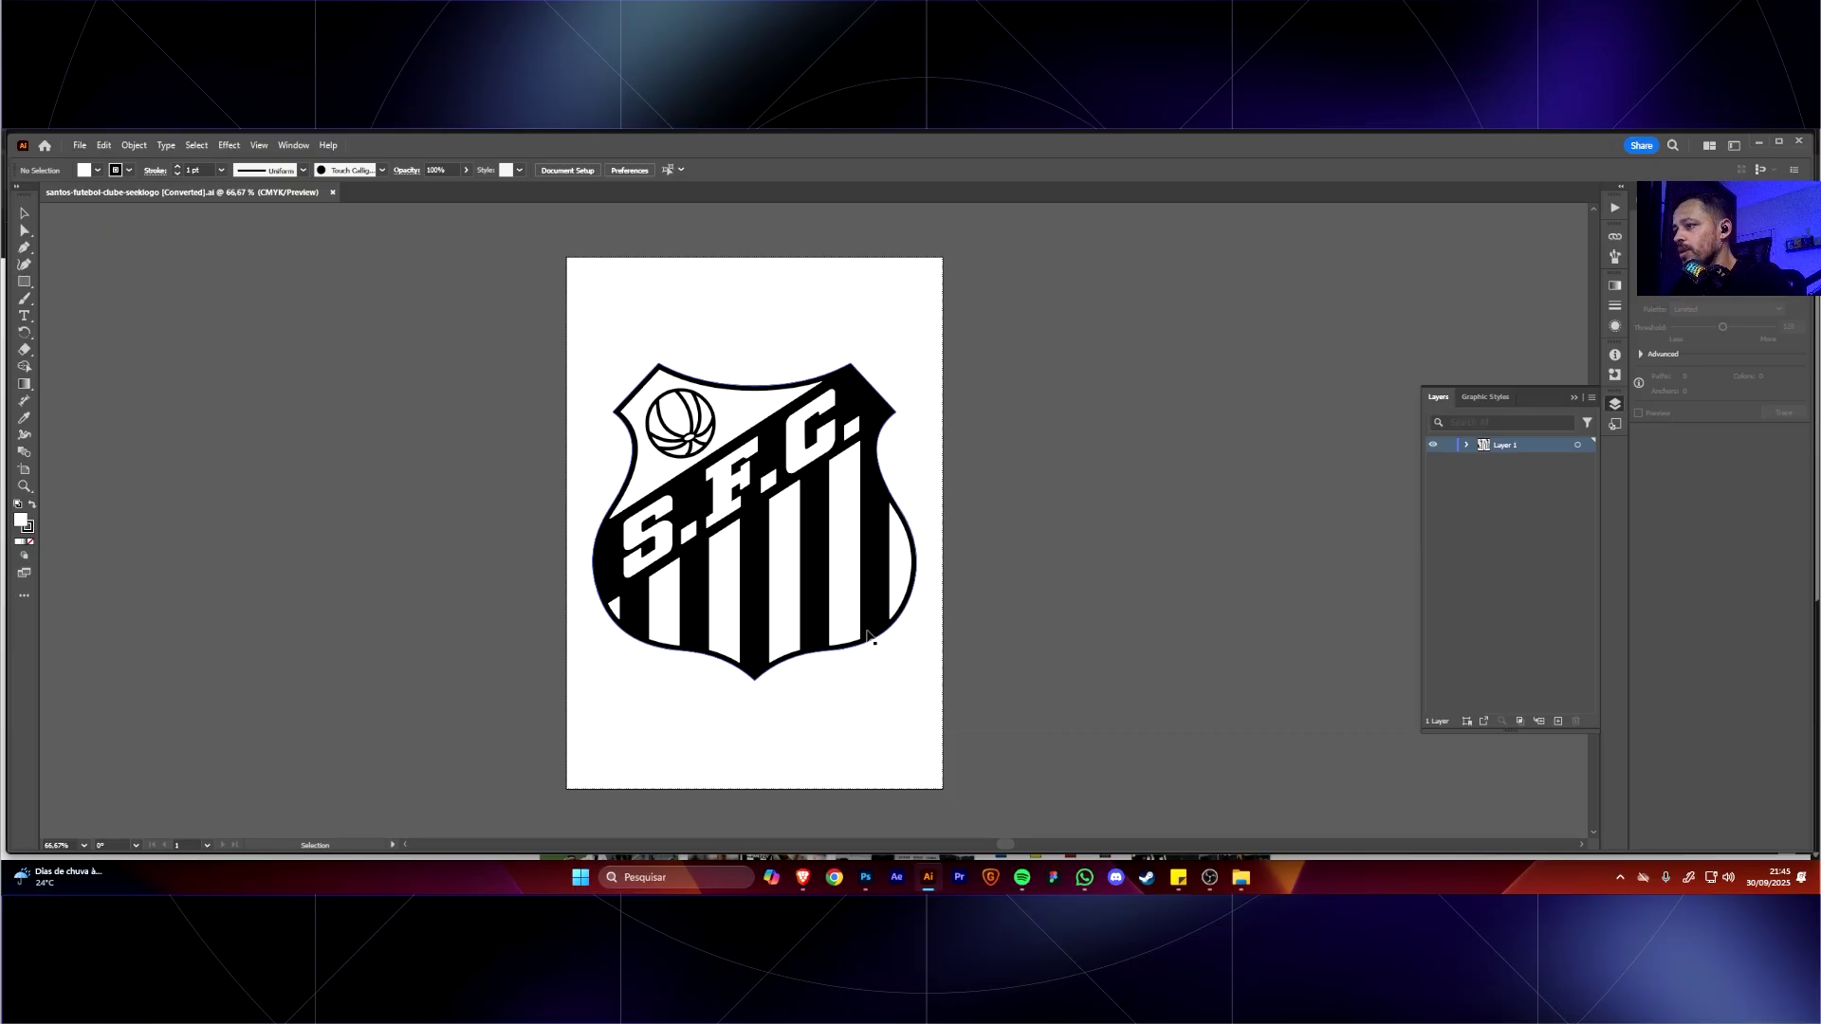
Try moving the F, the S, a stripe and the ball off the crest, undoing each move.
left_click_drag(724, 496, 1152, 446)
key("ctrl+z")
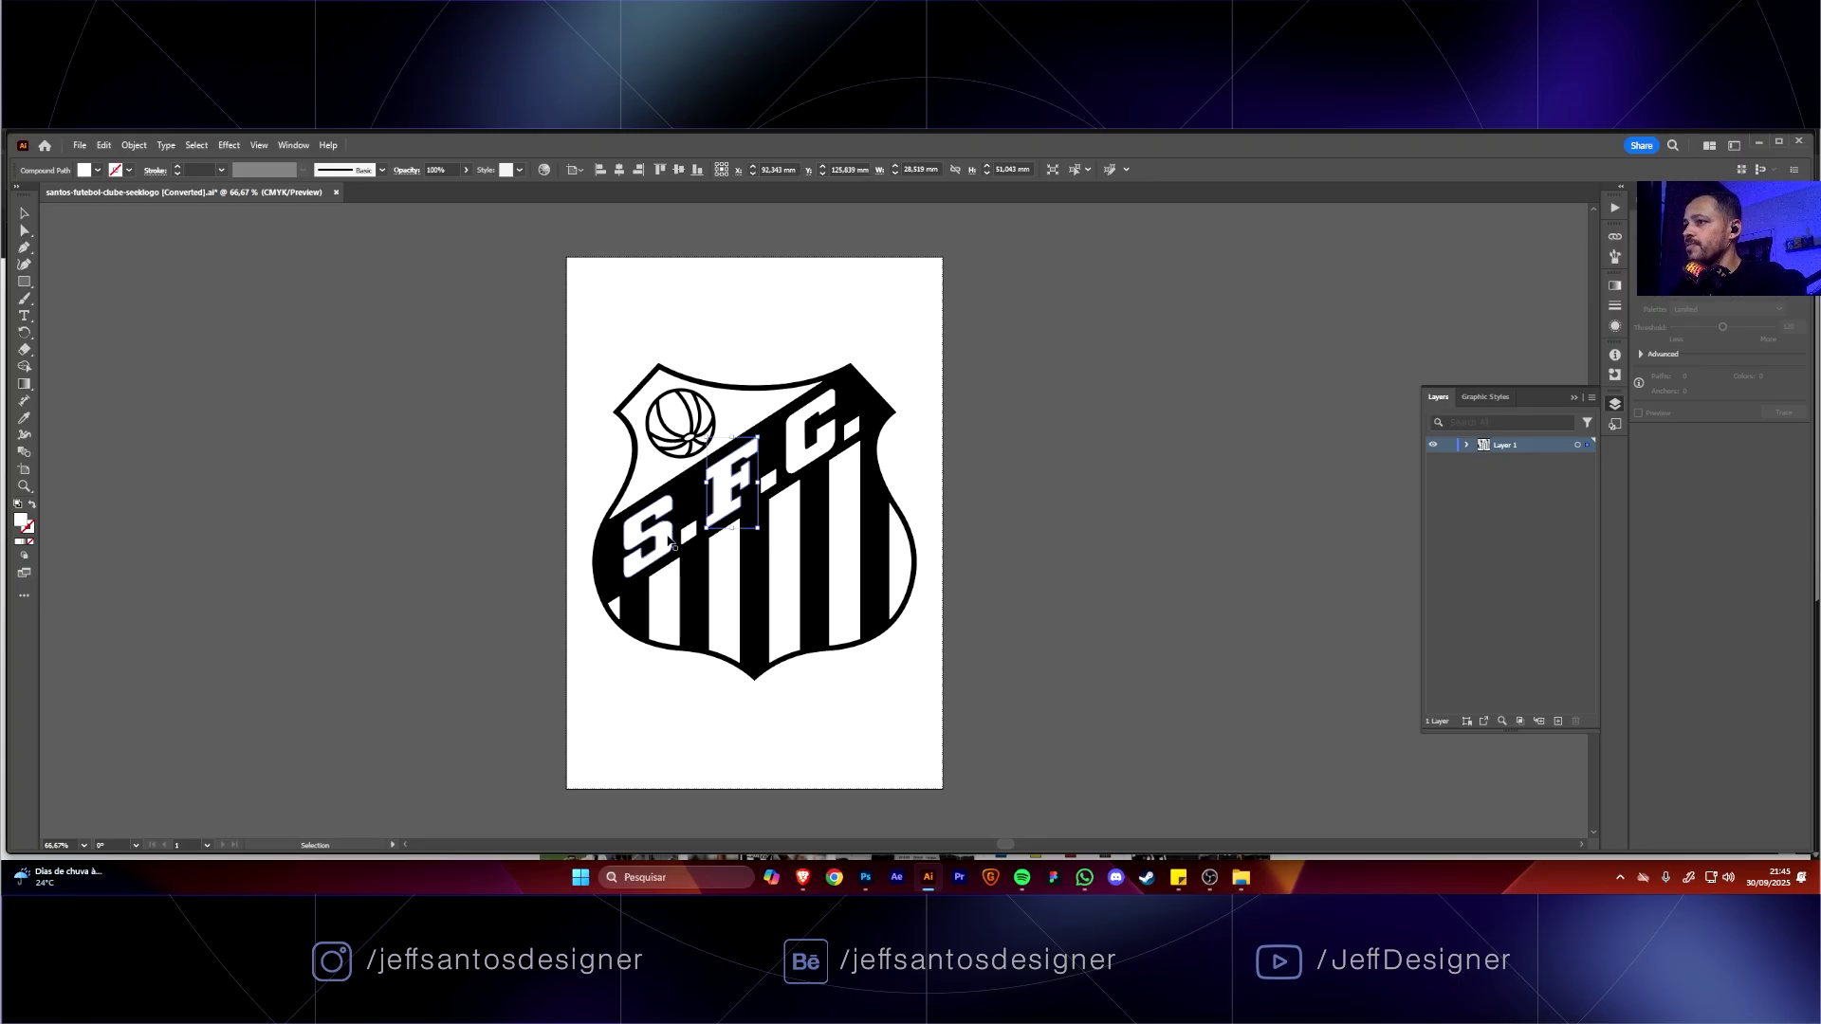
left_click_drag(650, 536, 414, 479)
key("ctrl+z")
left_click_drag(791, 560, 1097, 480)
key("ctrl+z")
left_click_drag(682, 446, 376, 481)
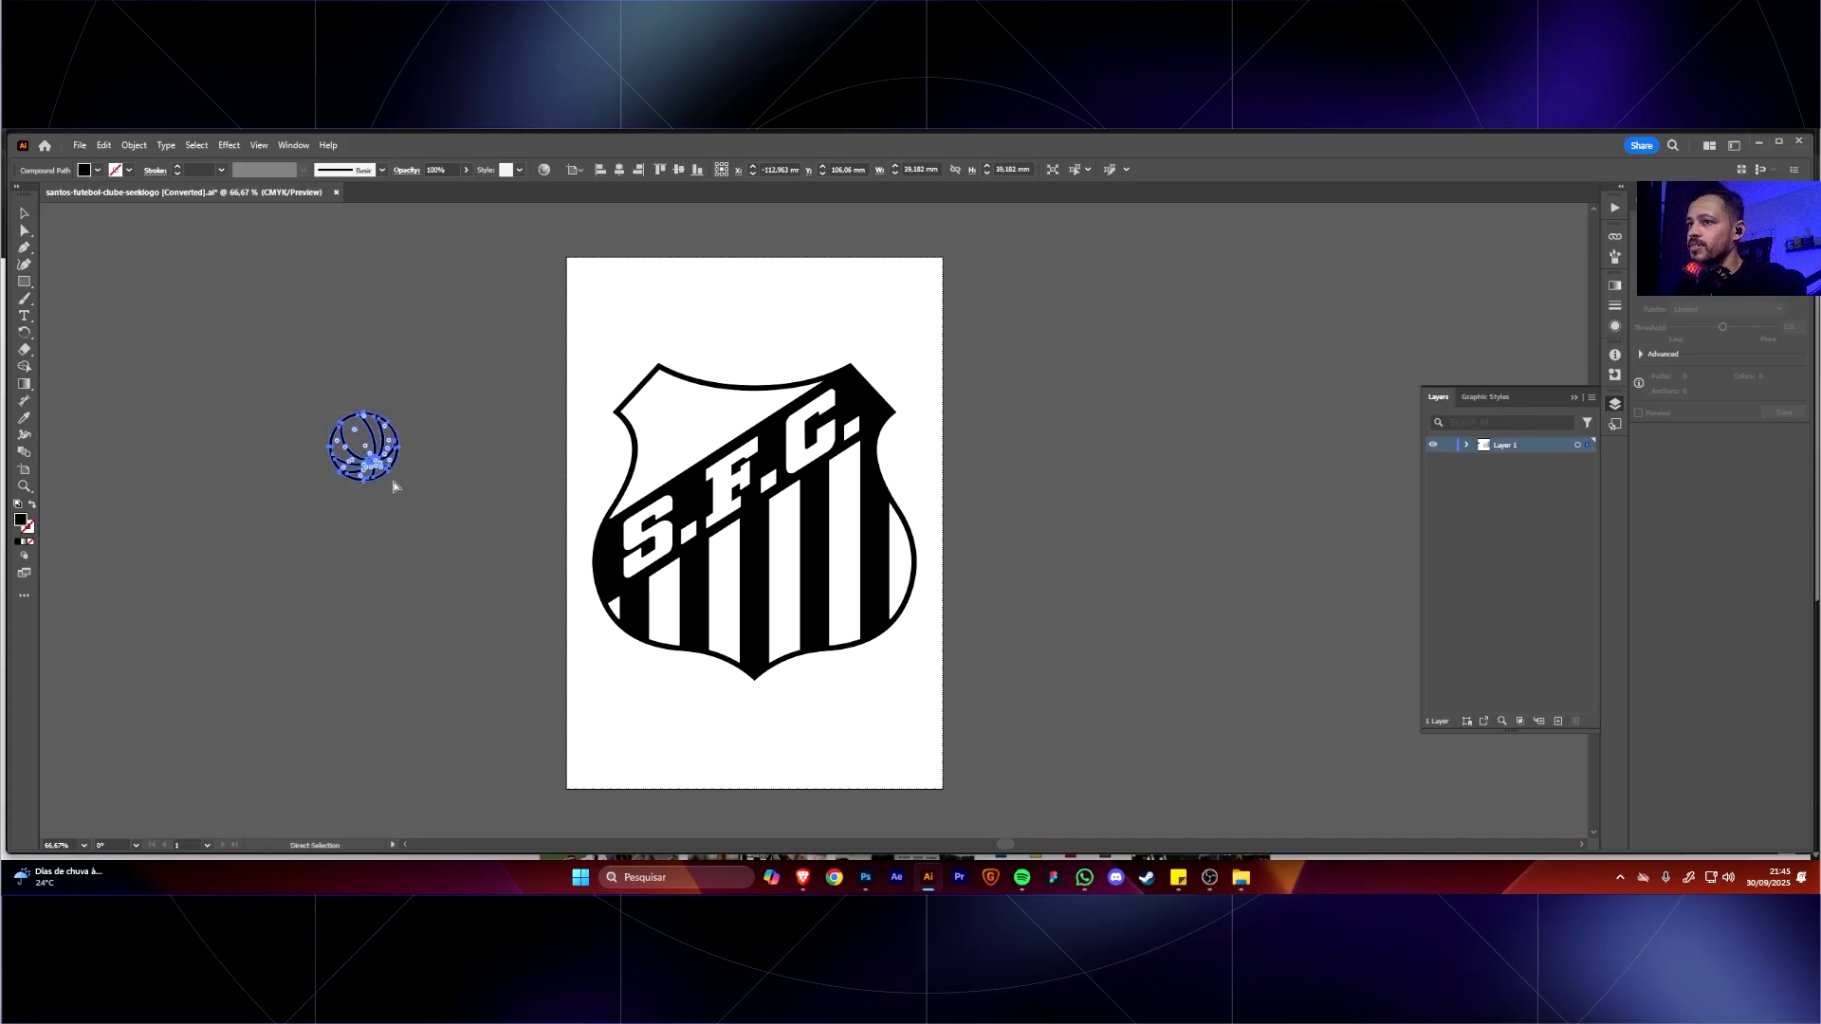
key("ctrl+z")
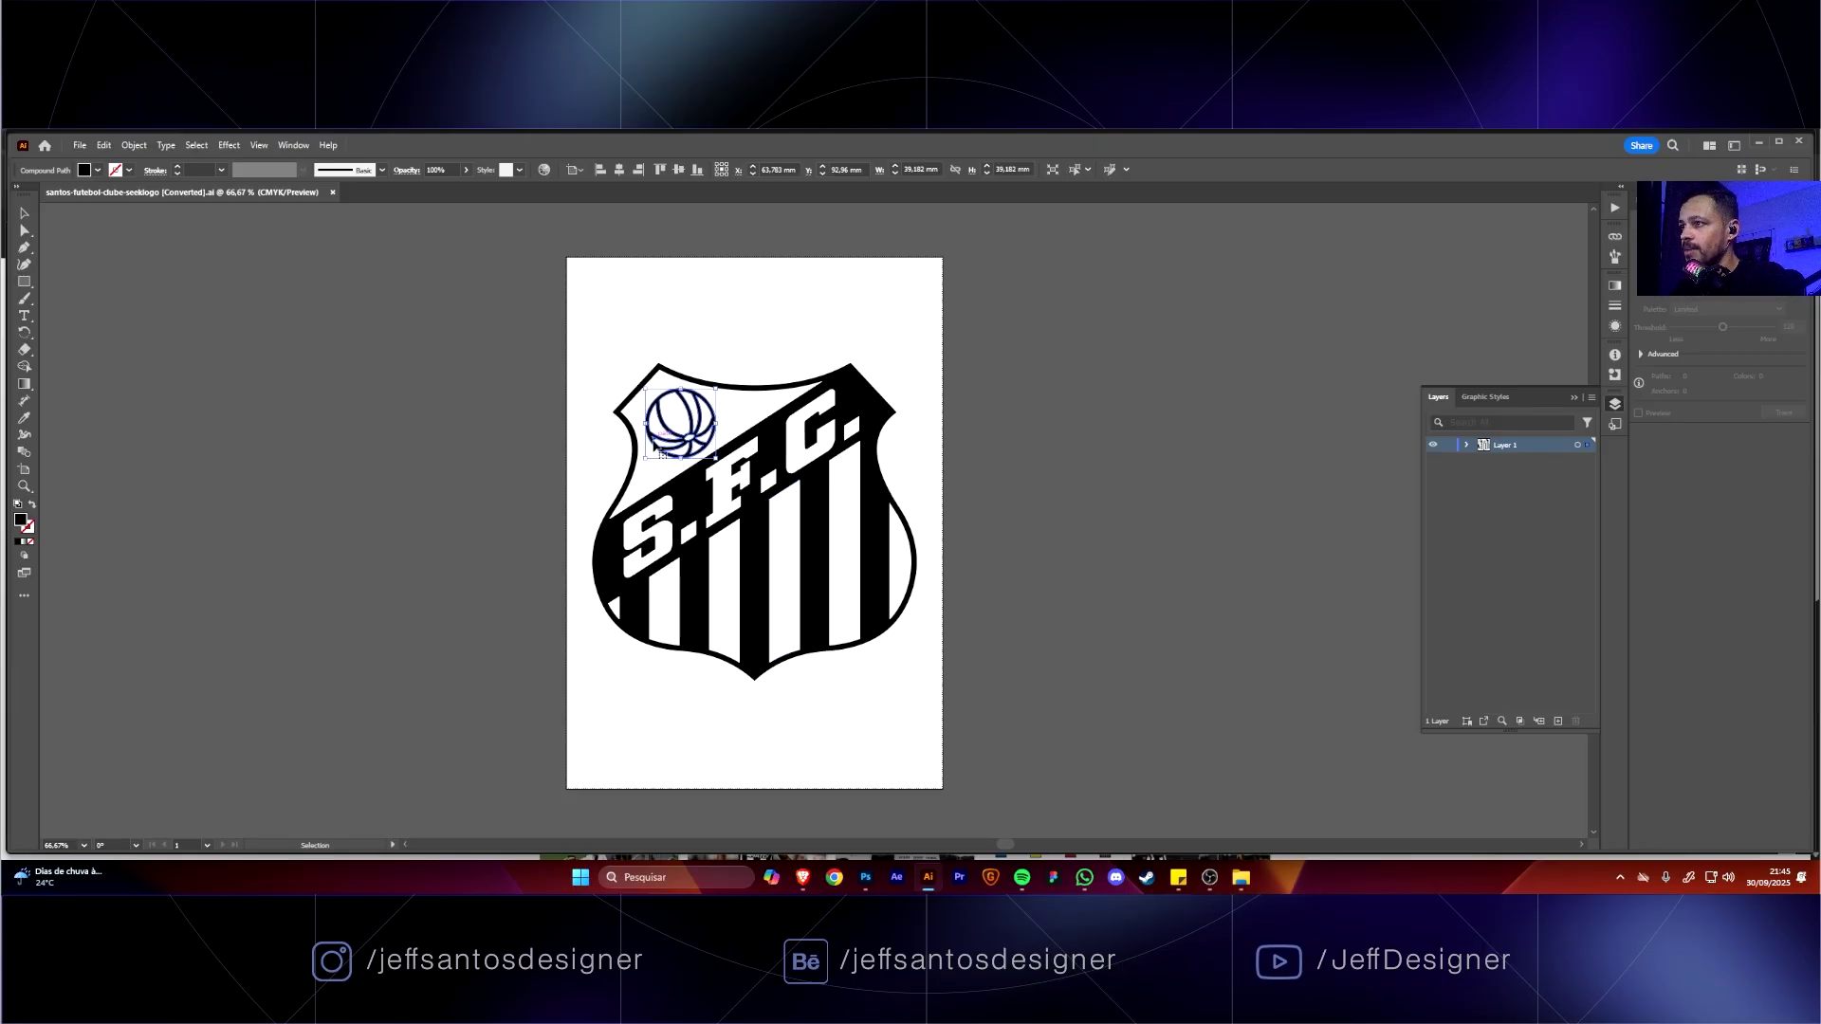
Switch to Photoshop and paste the crest's ball into the poster as a Smart Object.
key("a")
key("v")
left_click(867, 881)
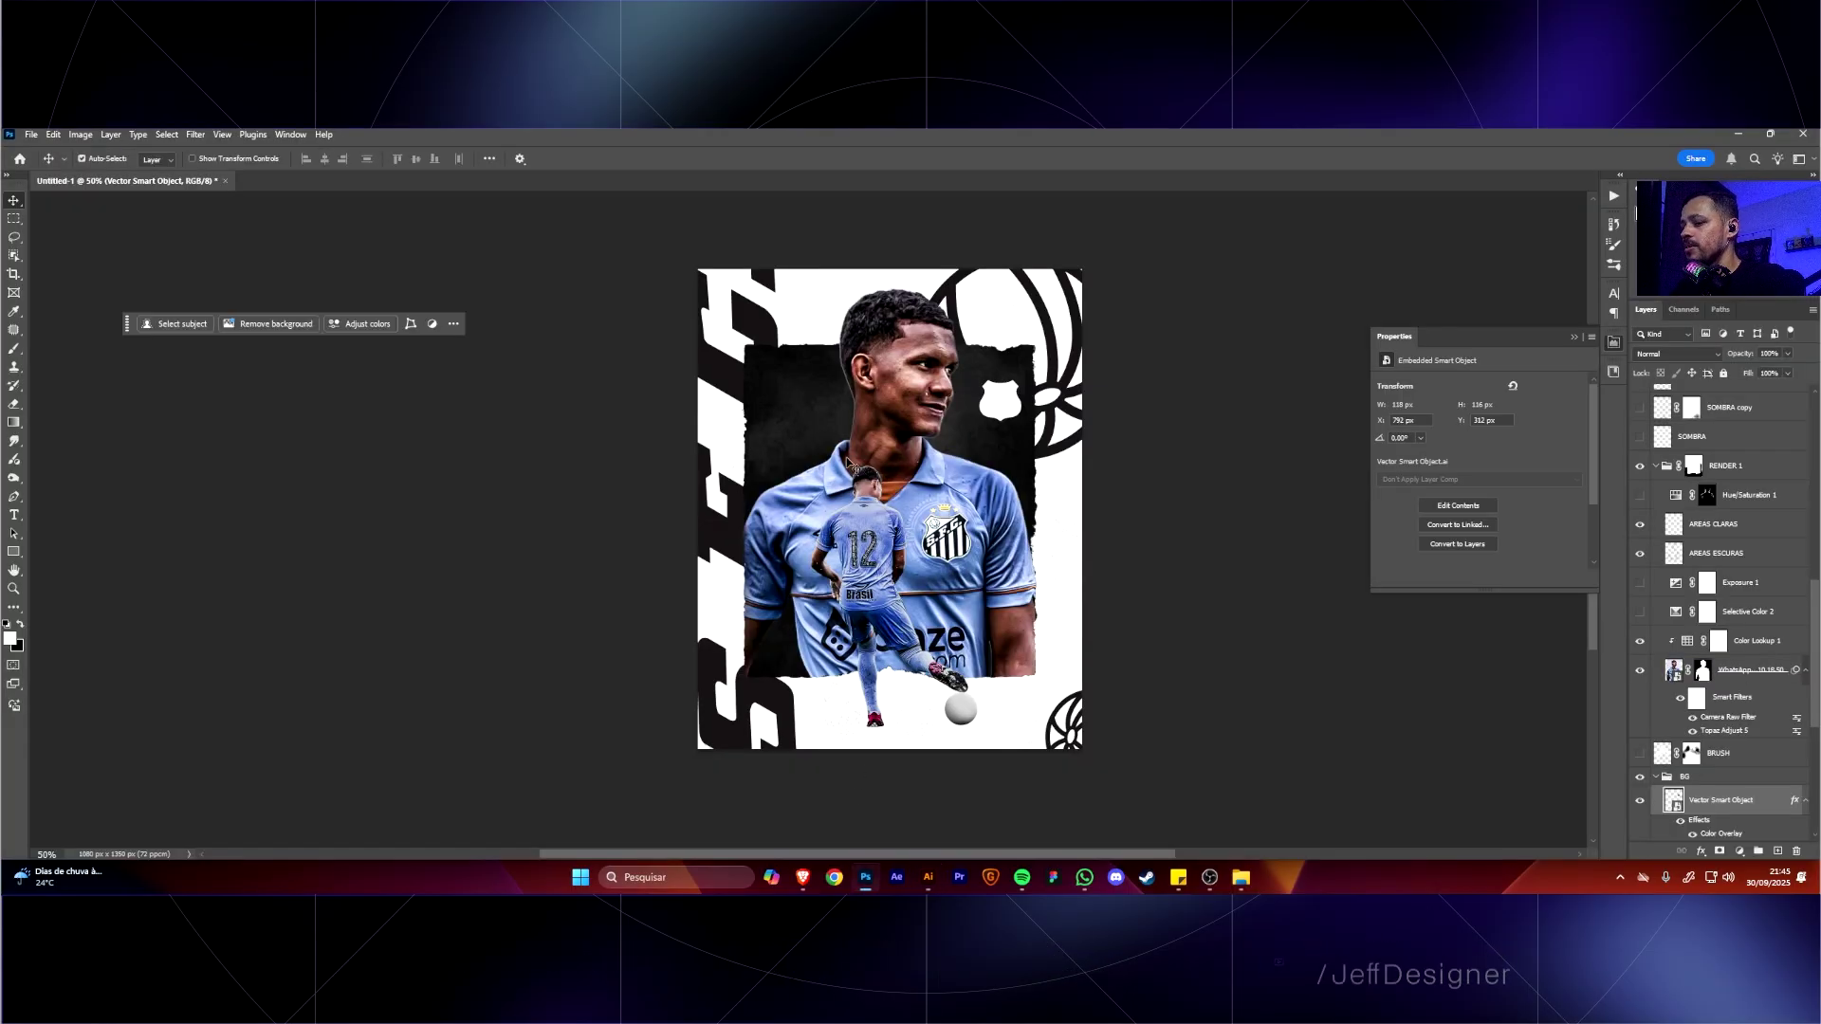
key("ctrl+v")
left_click(863, 350)
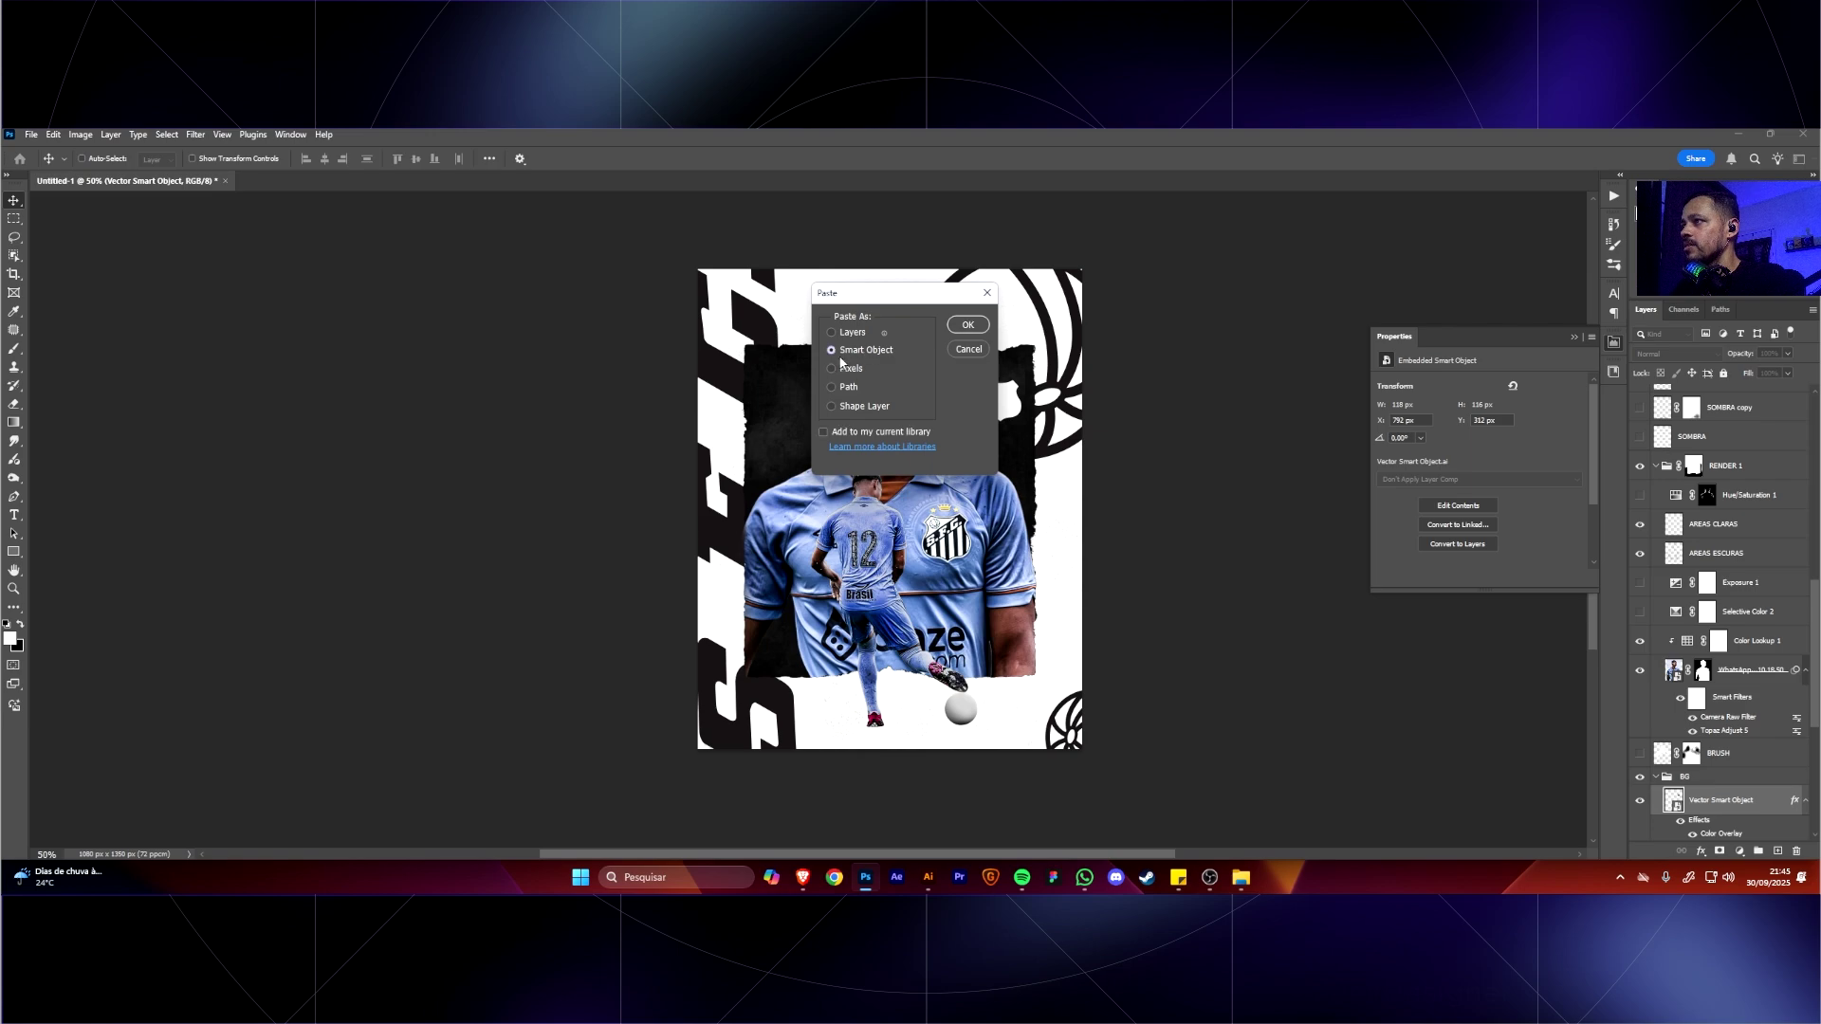
left_click(967, 326)
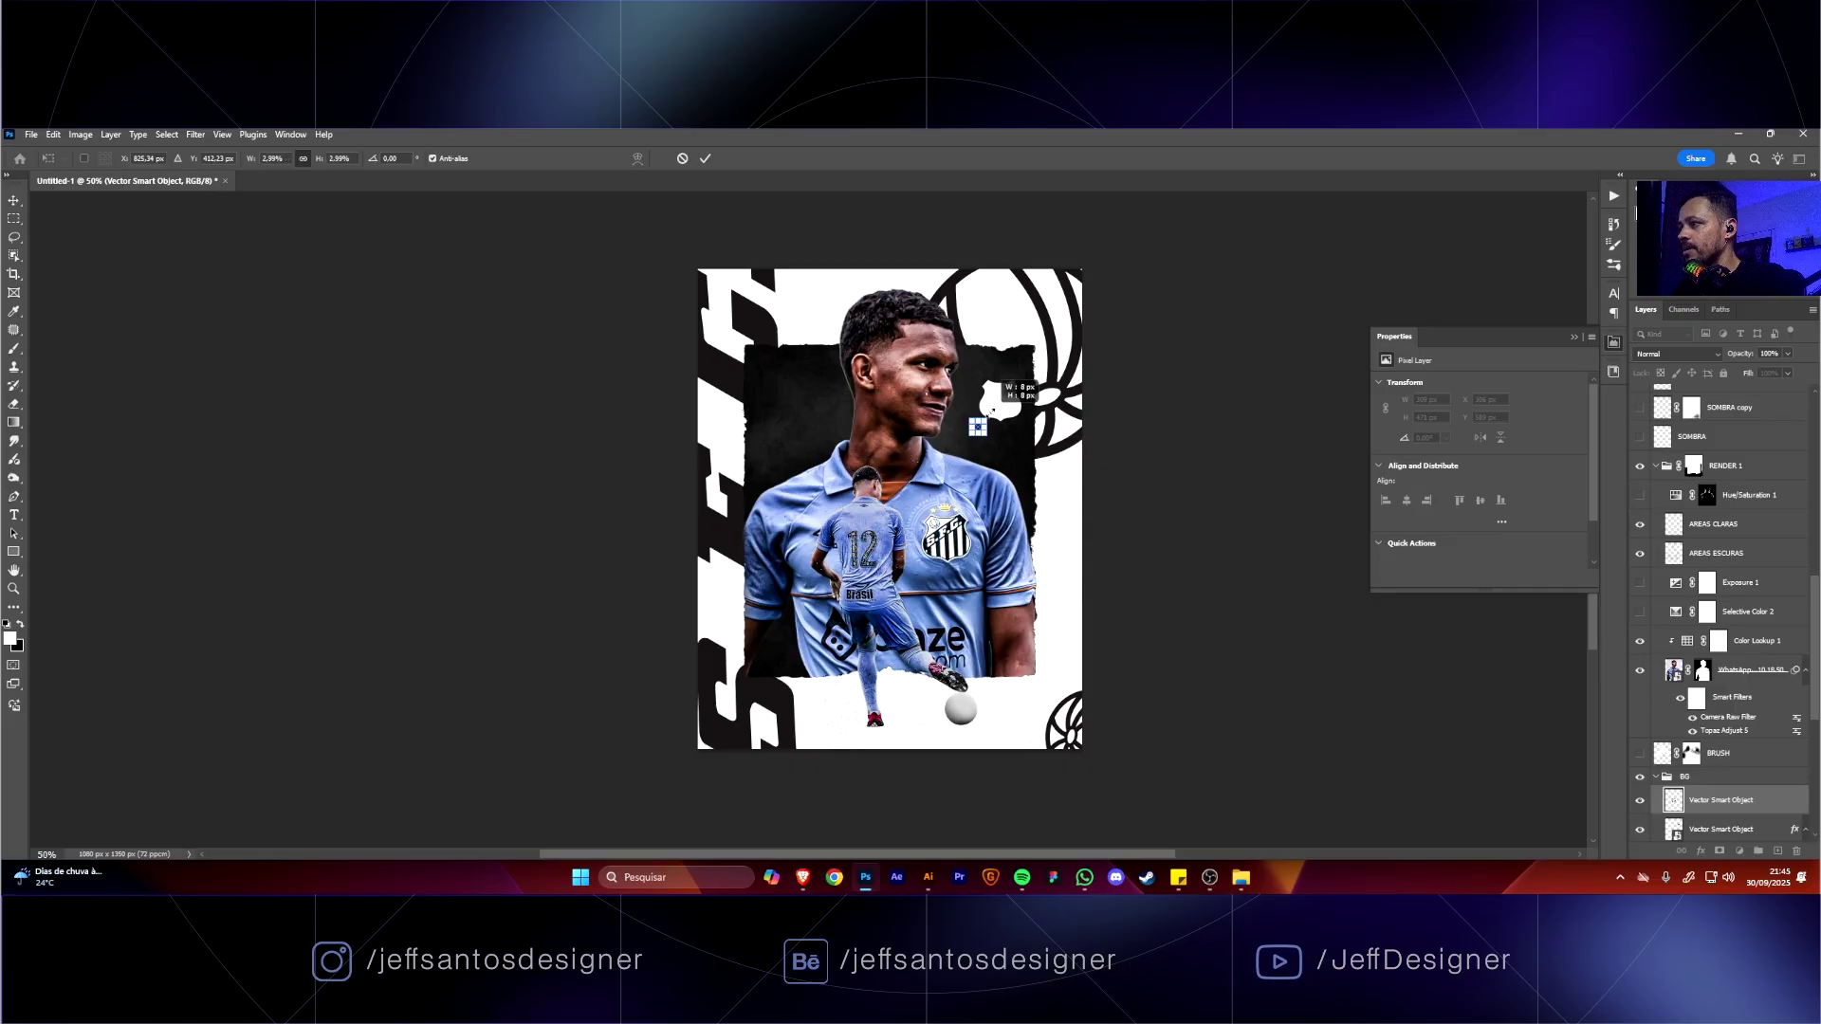
Scale the pasted ball to about 578 px and place it partly beyond the poster's upper-right corner.
left_click_drag(939, 458, 1100, 583)
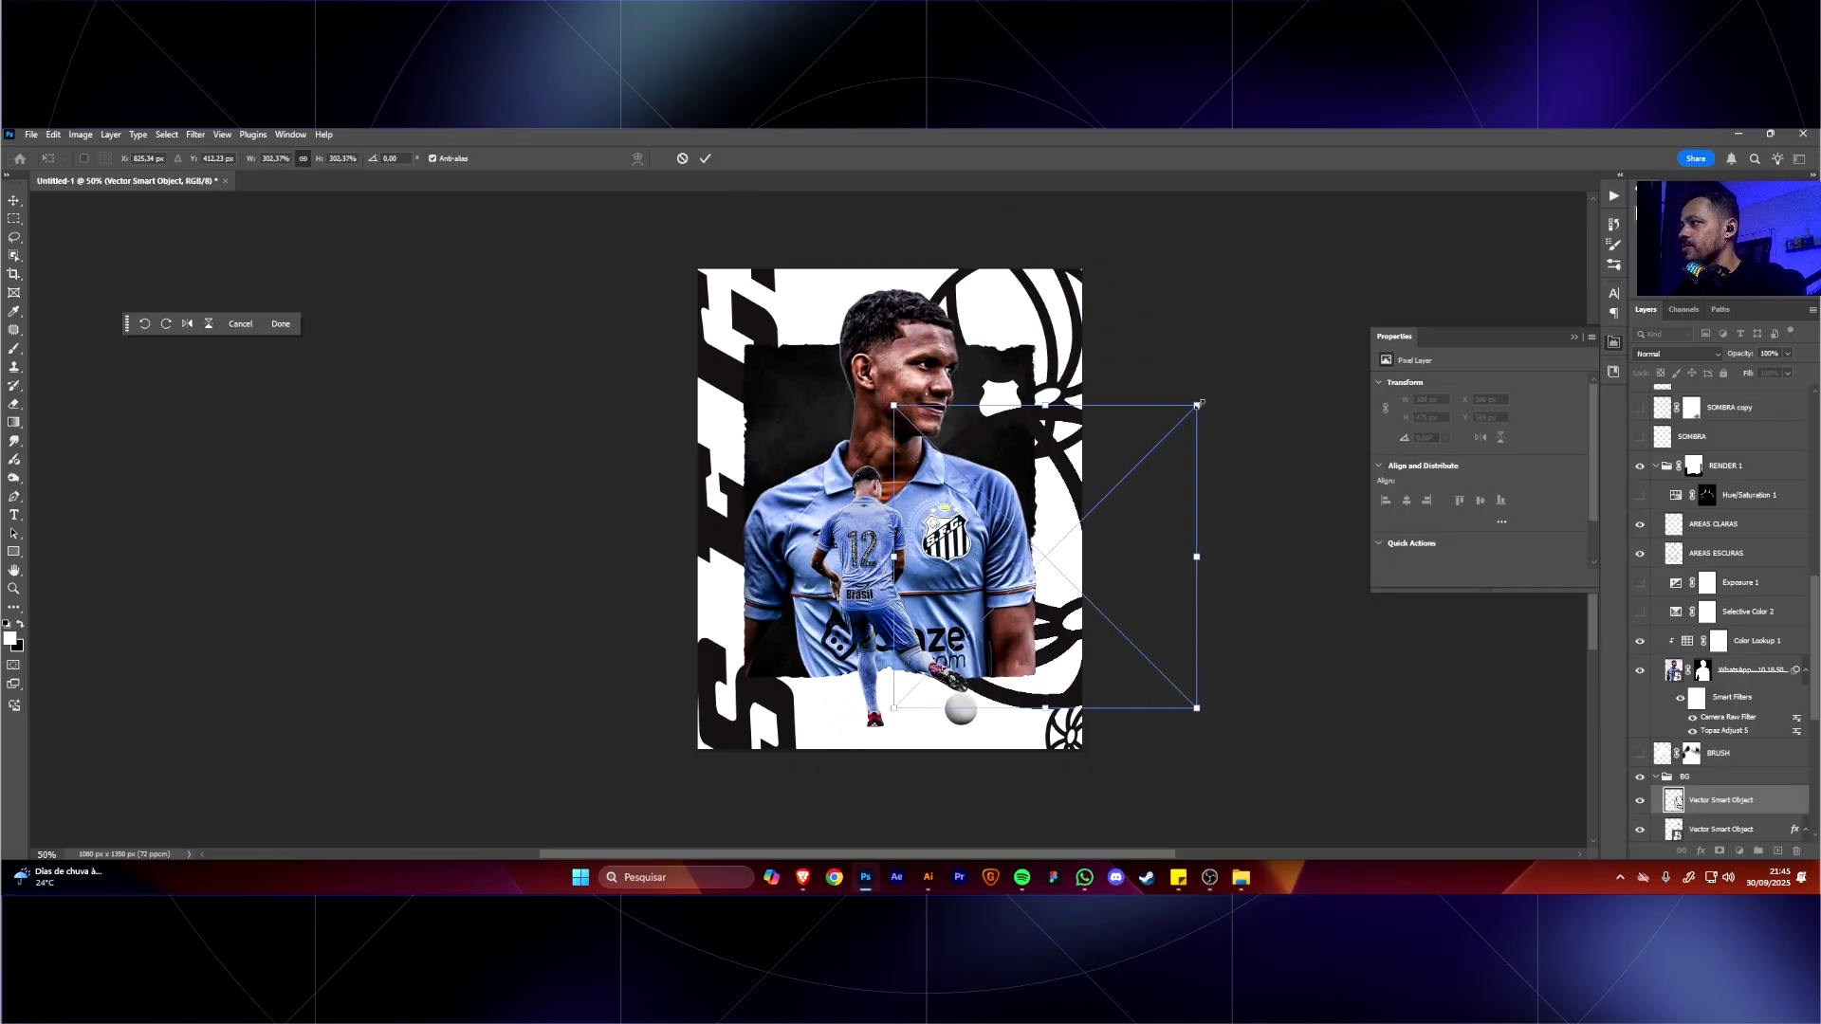
left_click_drag(1198, 404, 1128, 472)
mouse_move(1067, 377)
left_mouse_down()
mouse_move(1089, 337)
mouse_move(1052, 373)
left_mouse_up()
key("Return")
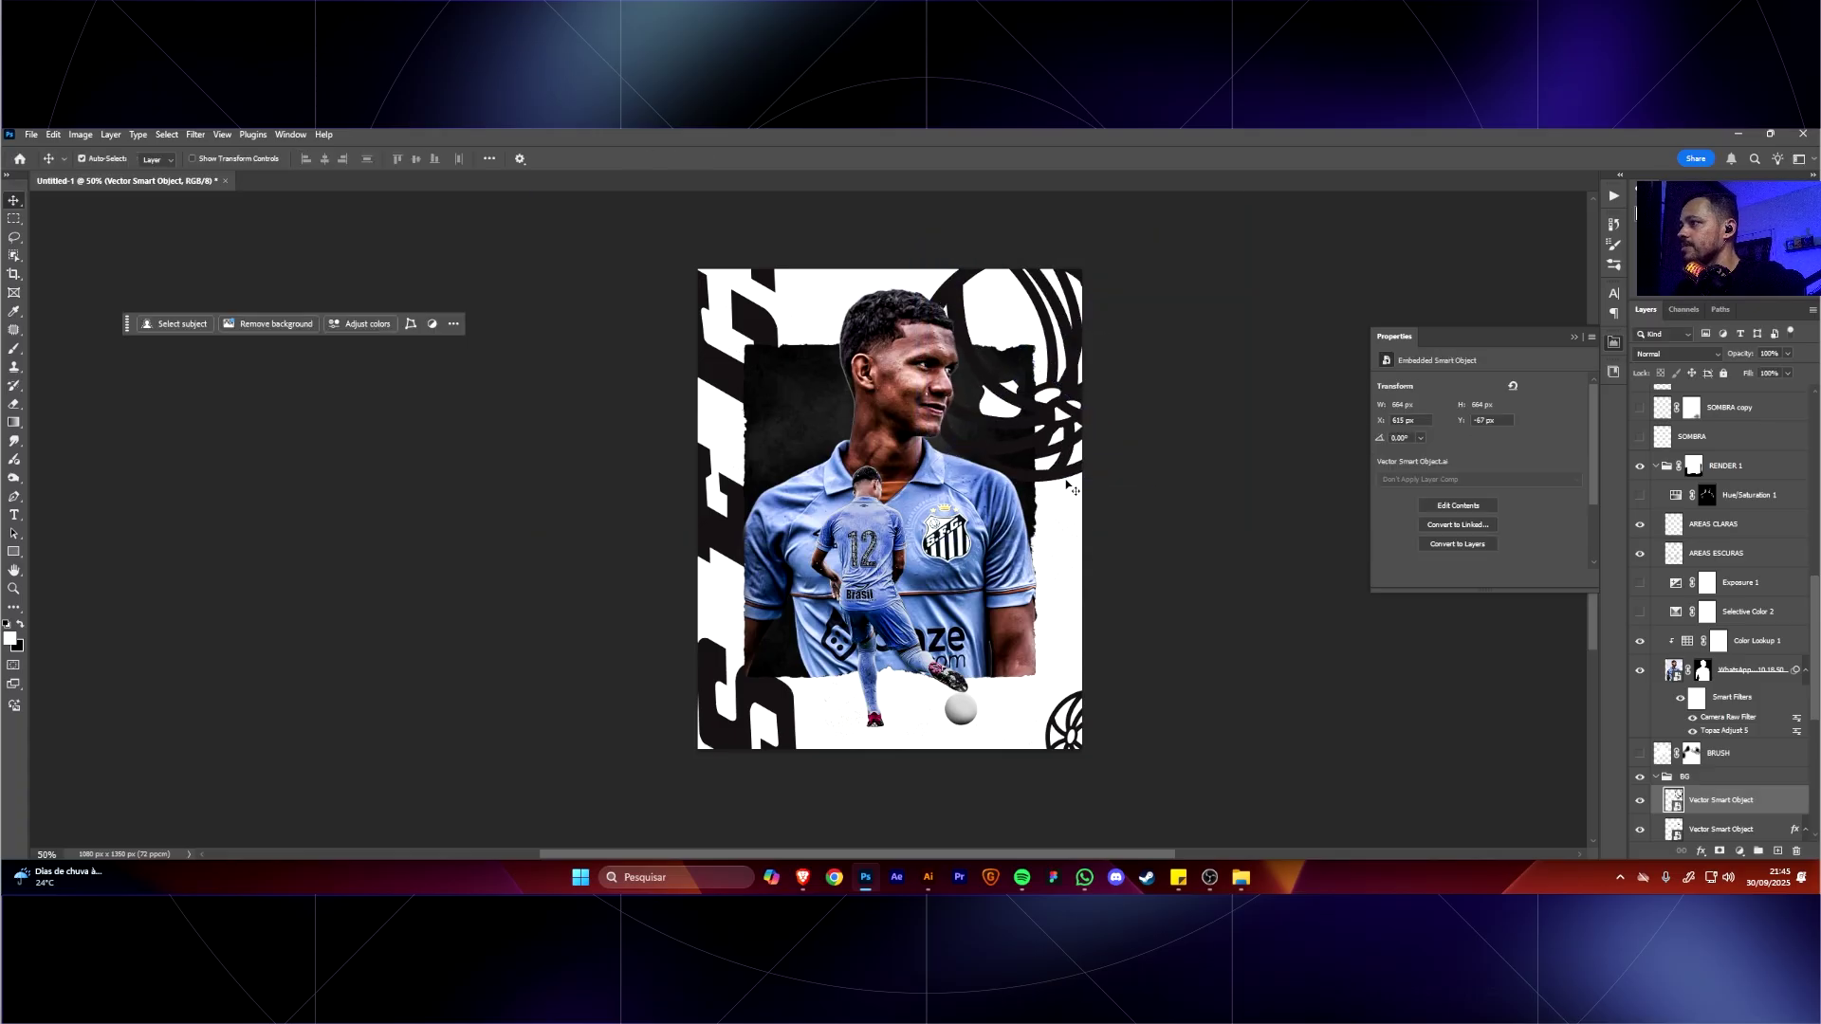
key("ctrl+t")
left_click_drag(1025, 420, 1038, 426)
key("Return")
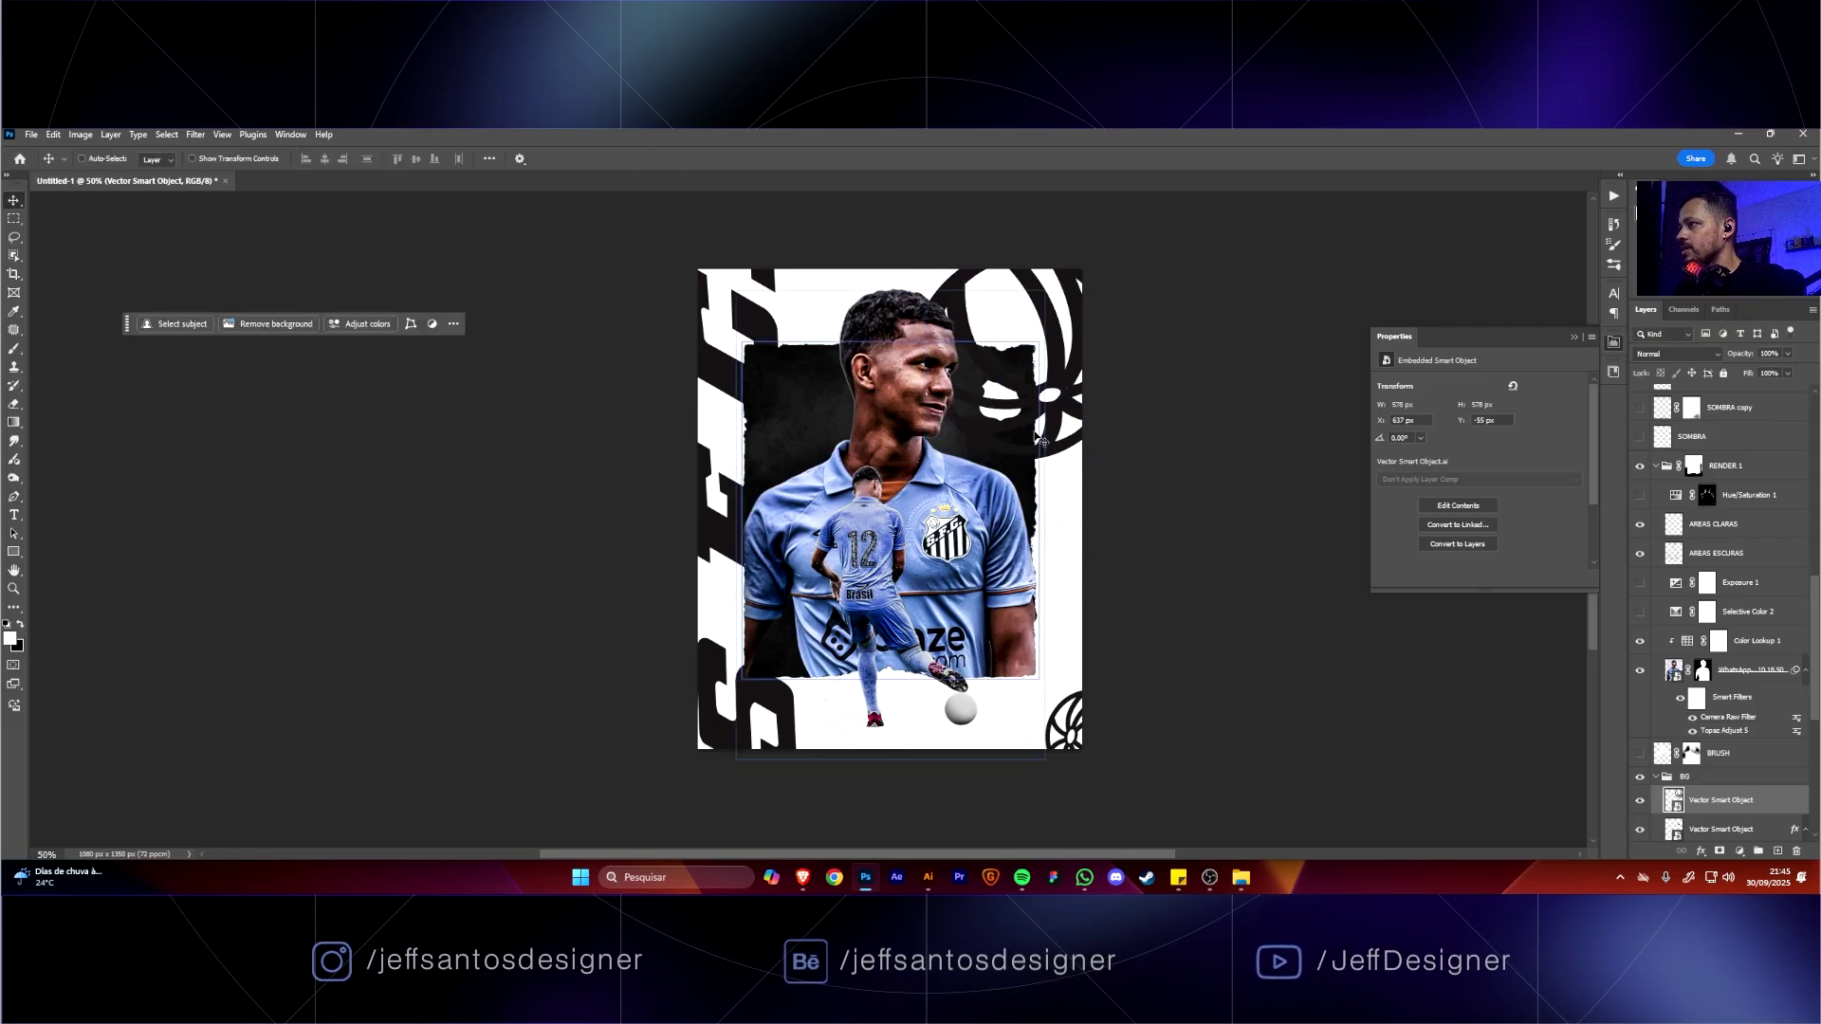
Duplicate the ball graphic and shrink the copy into the poster's lower-right corner.
left_click(1724, 800)
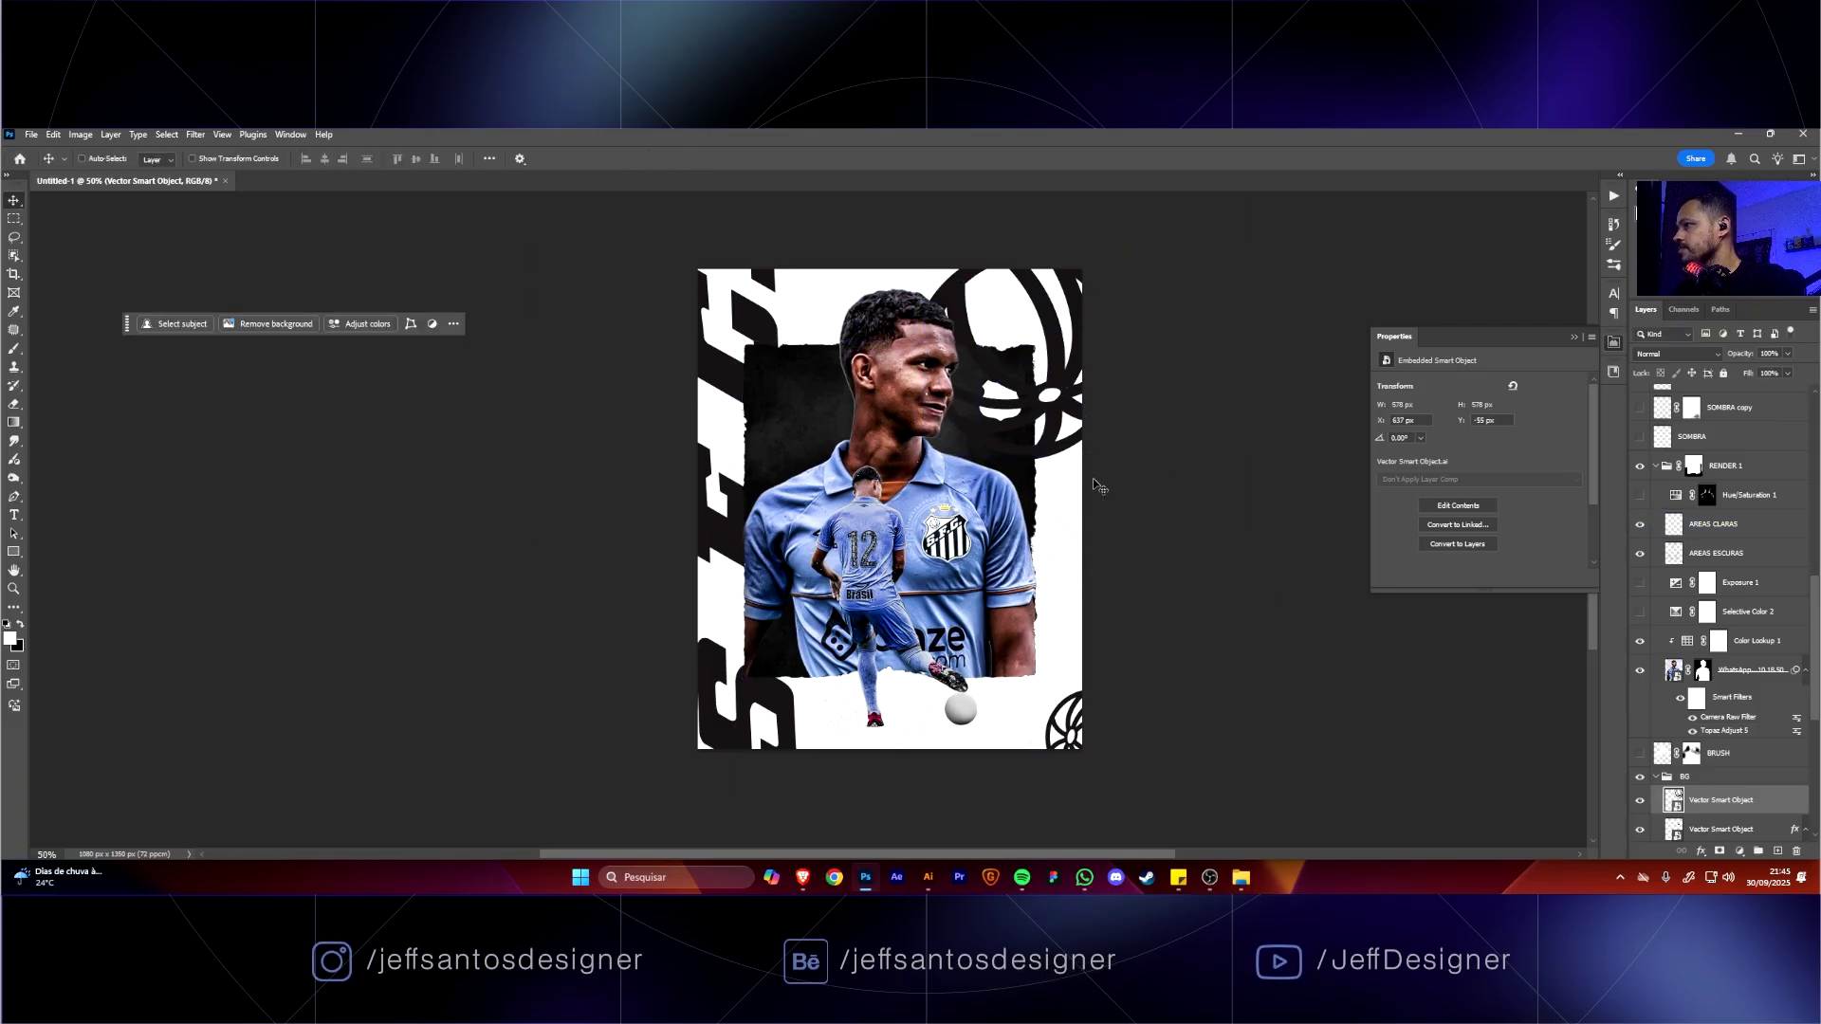
left_click_drag(1024, 374, 1048, 703, "alt")
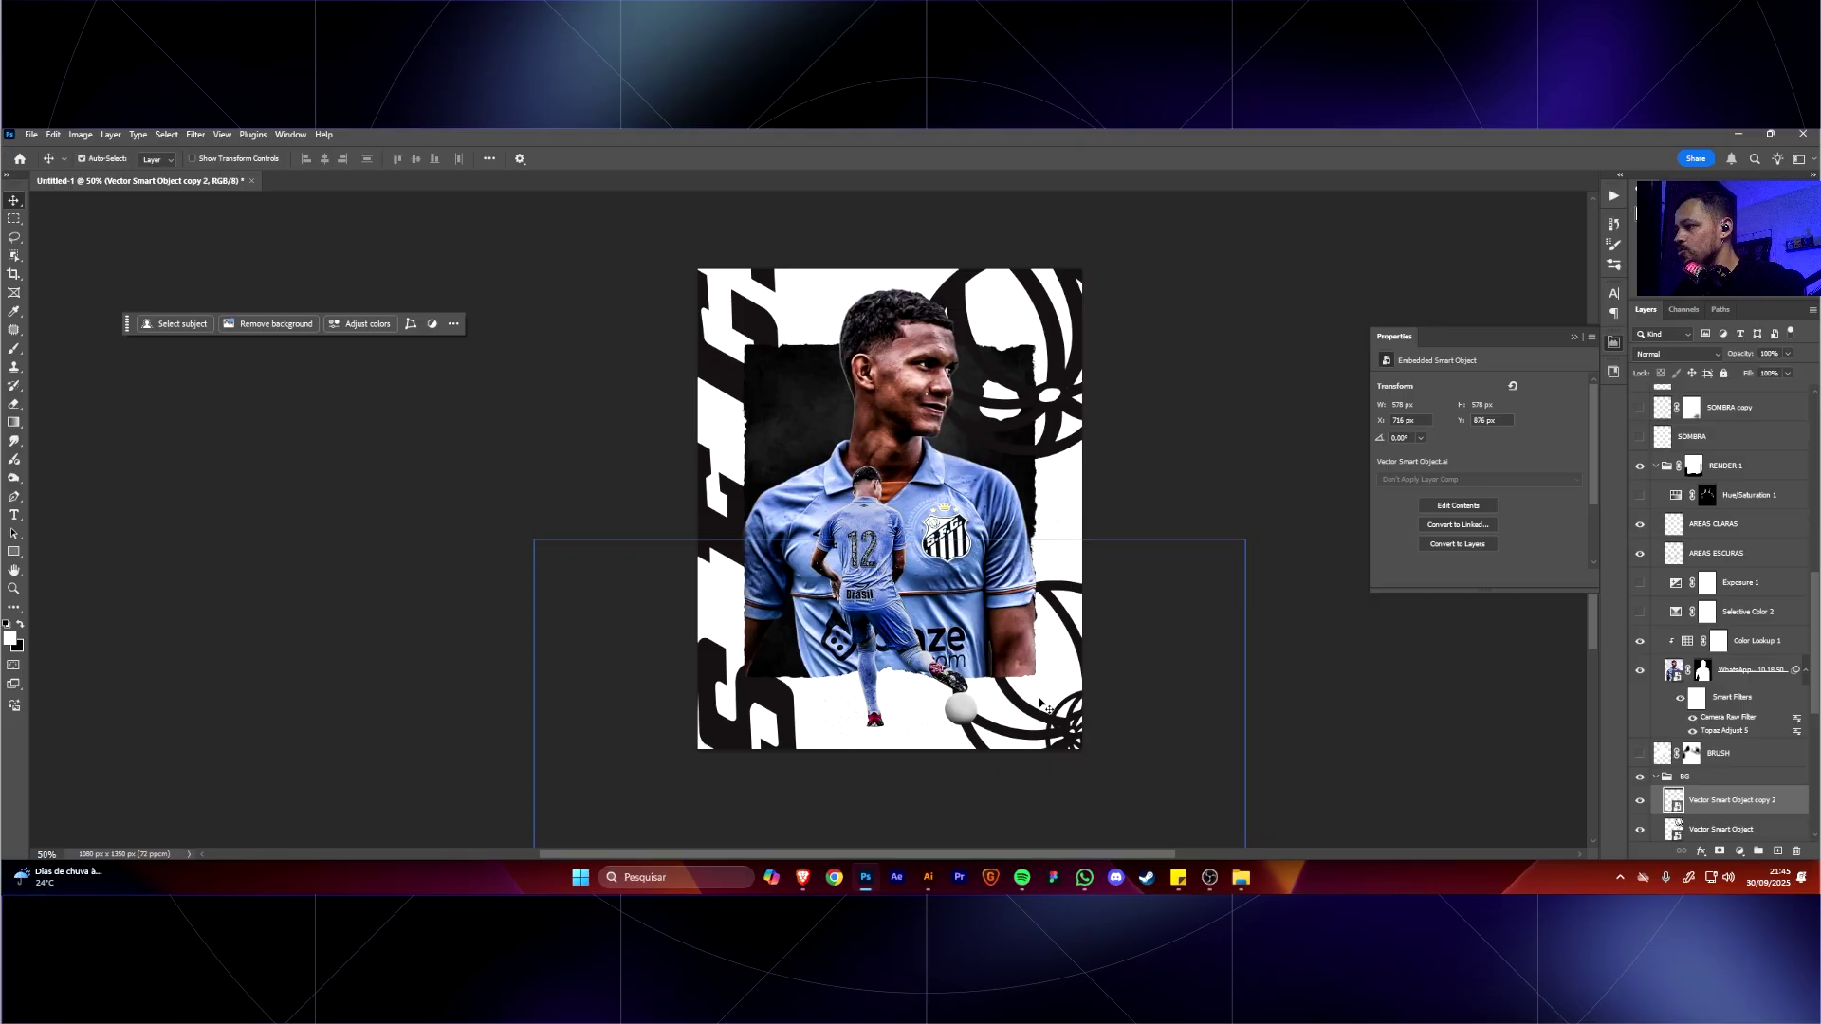
key("ctrl+t")
left_click_drag(1053, 580, 1074, 721)
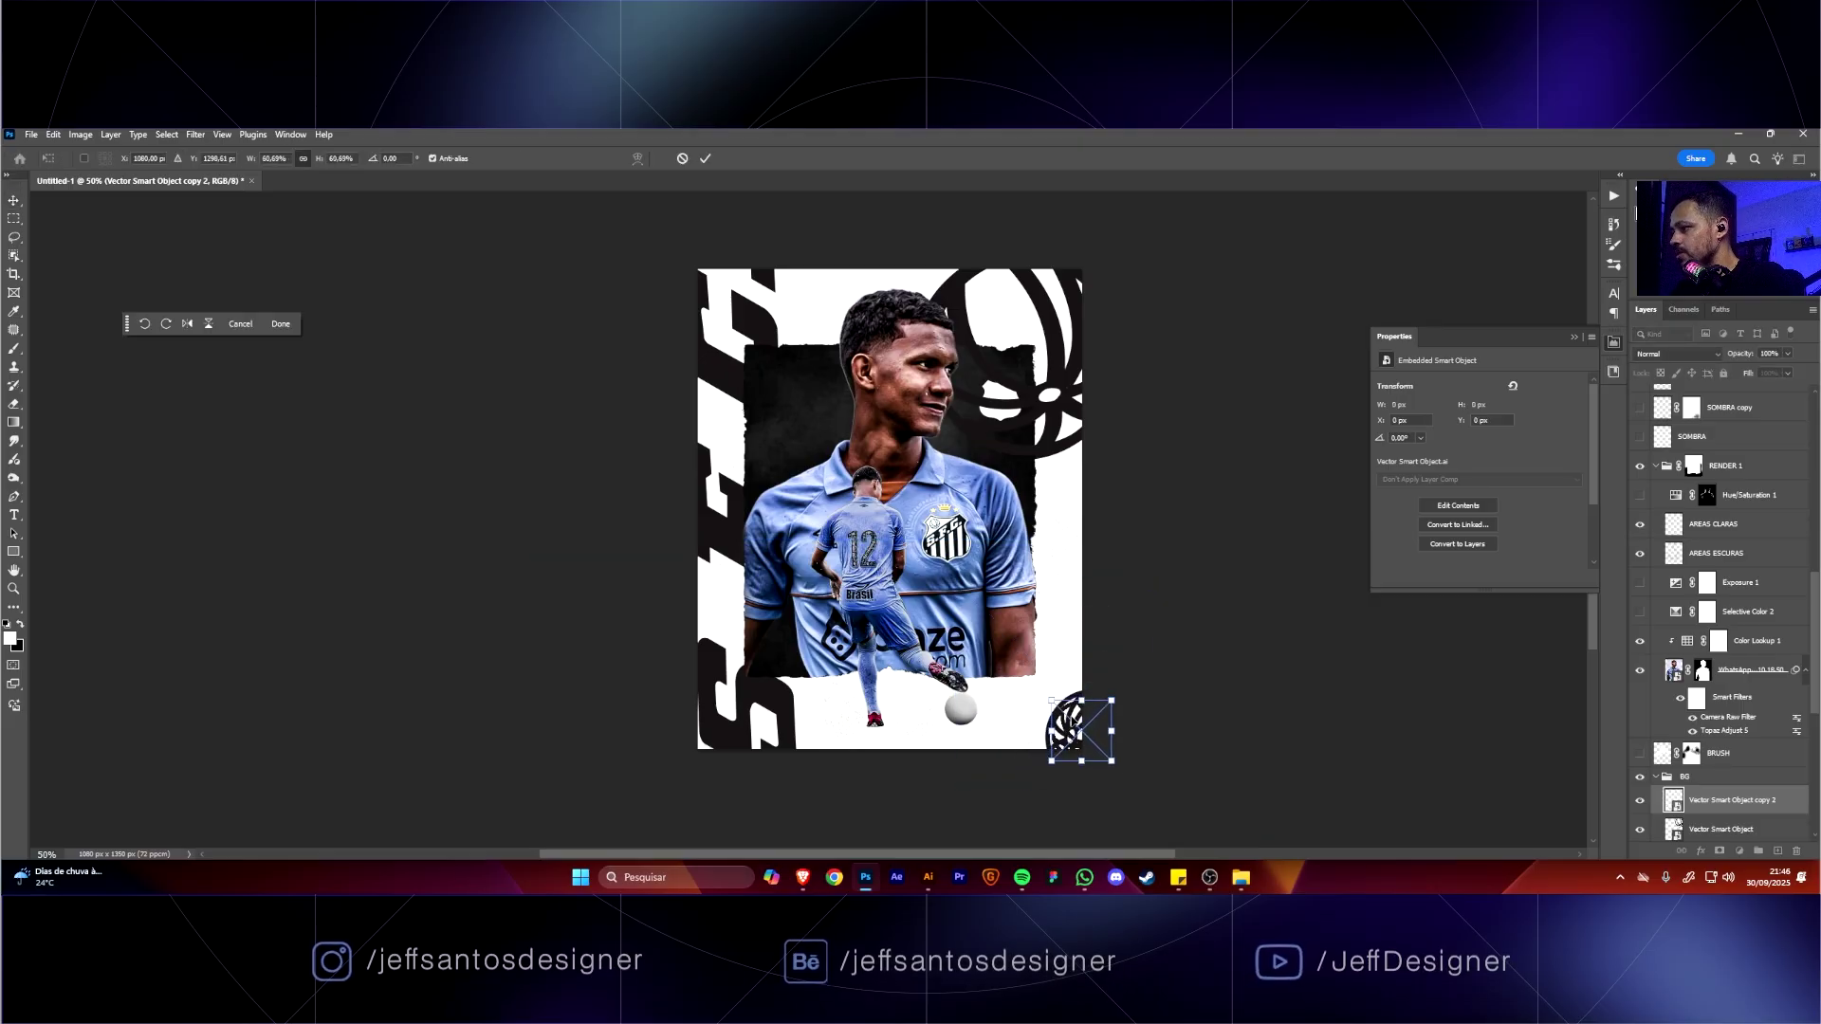
key("Return")
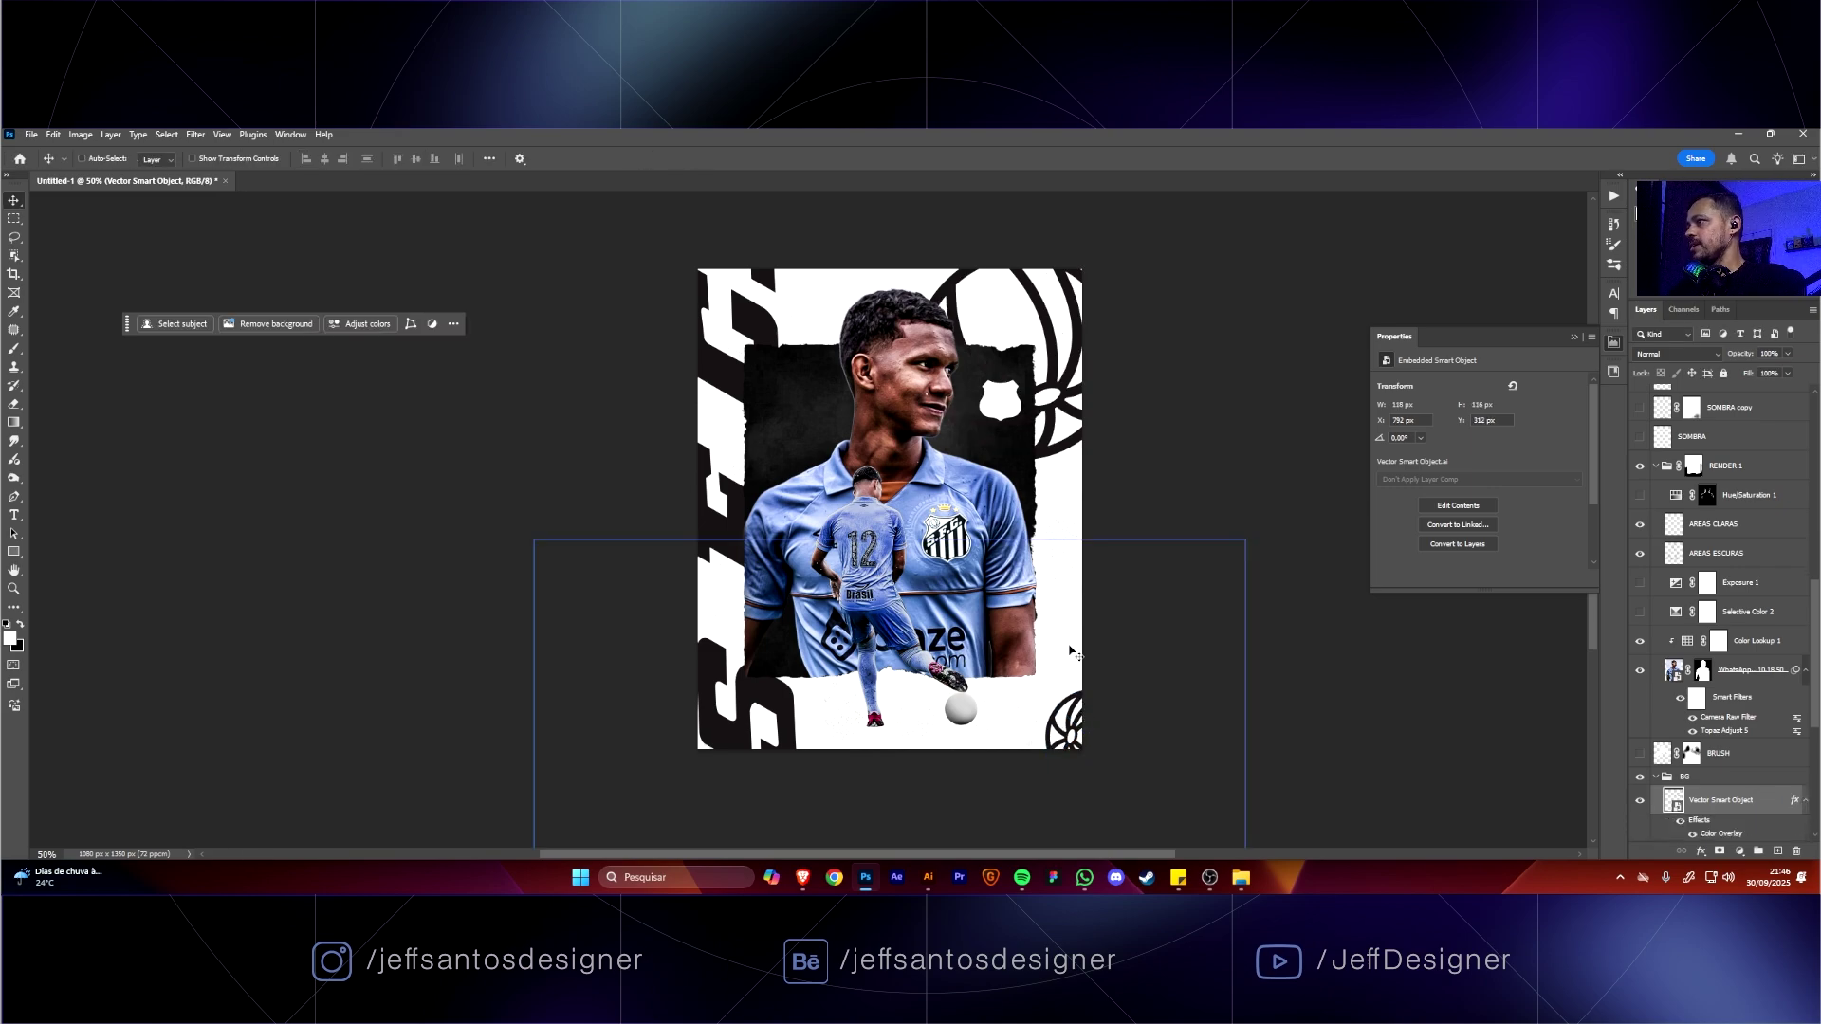
Return to Illustrator and select the S.F.C. letters with their dots in the crest.
left_click_drag(1071, 653, 998, 398)
double_click(1013, 418)
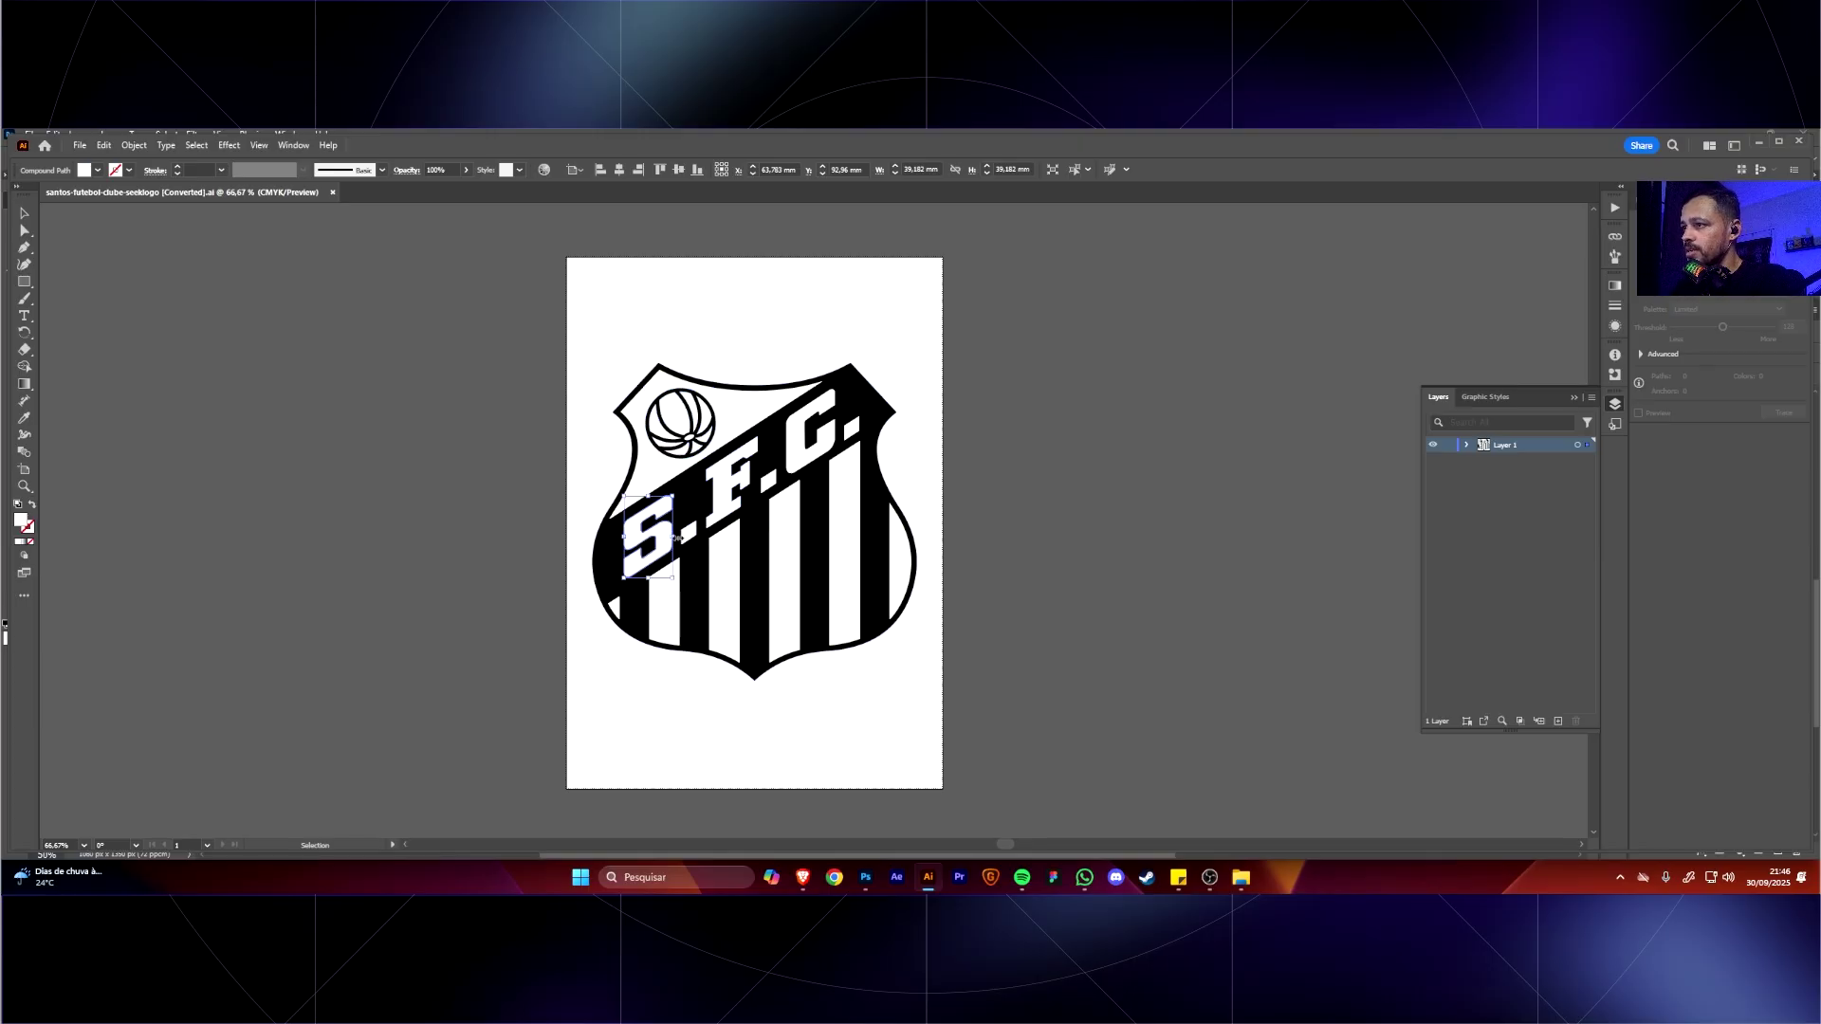
left_click(694, 537, "shift")
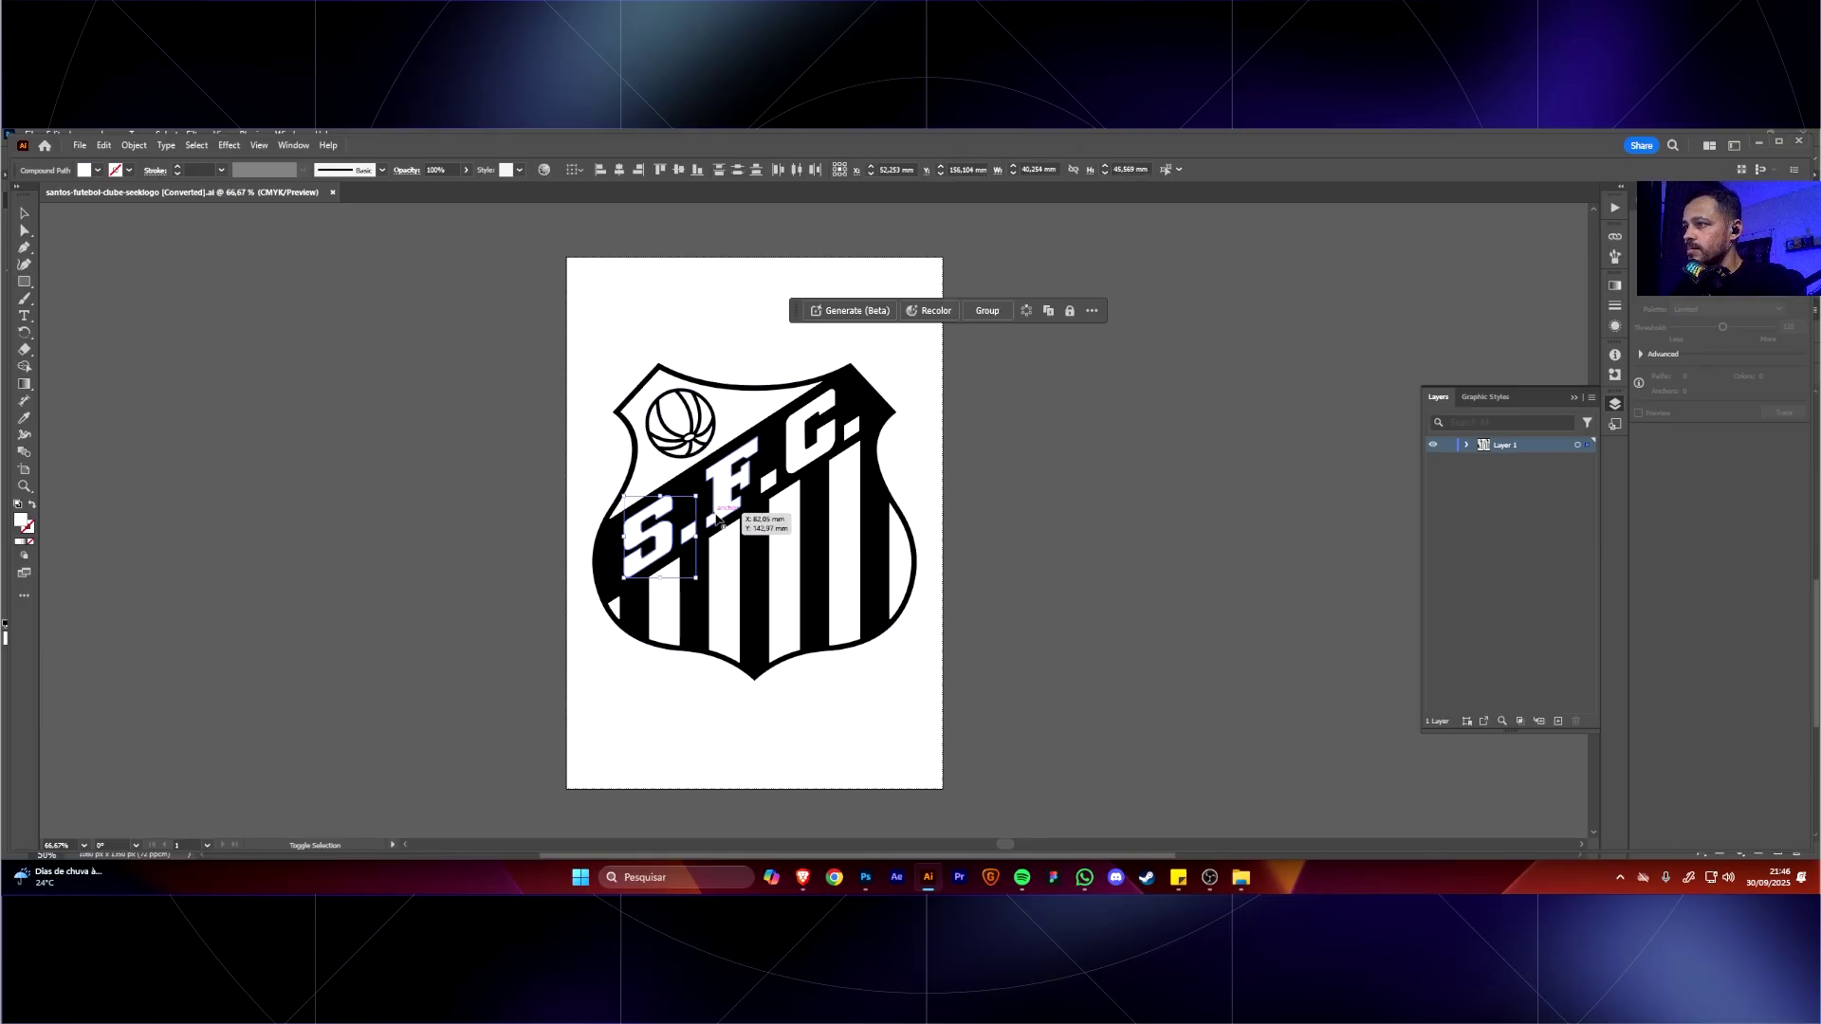
key("a")
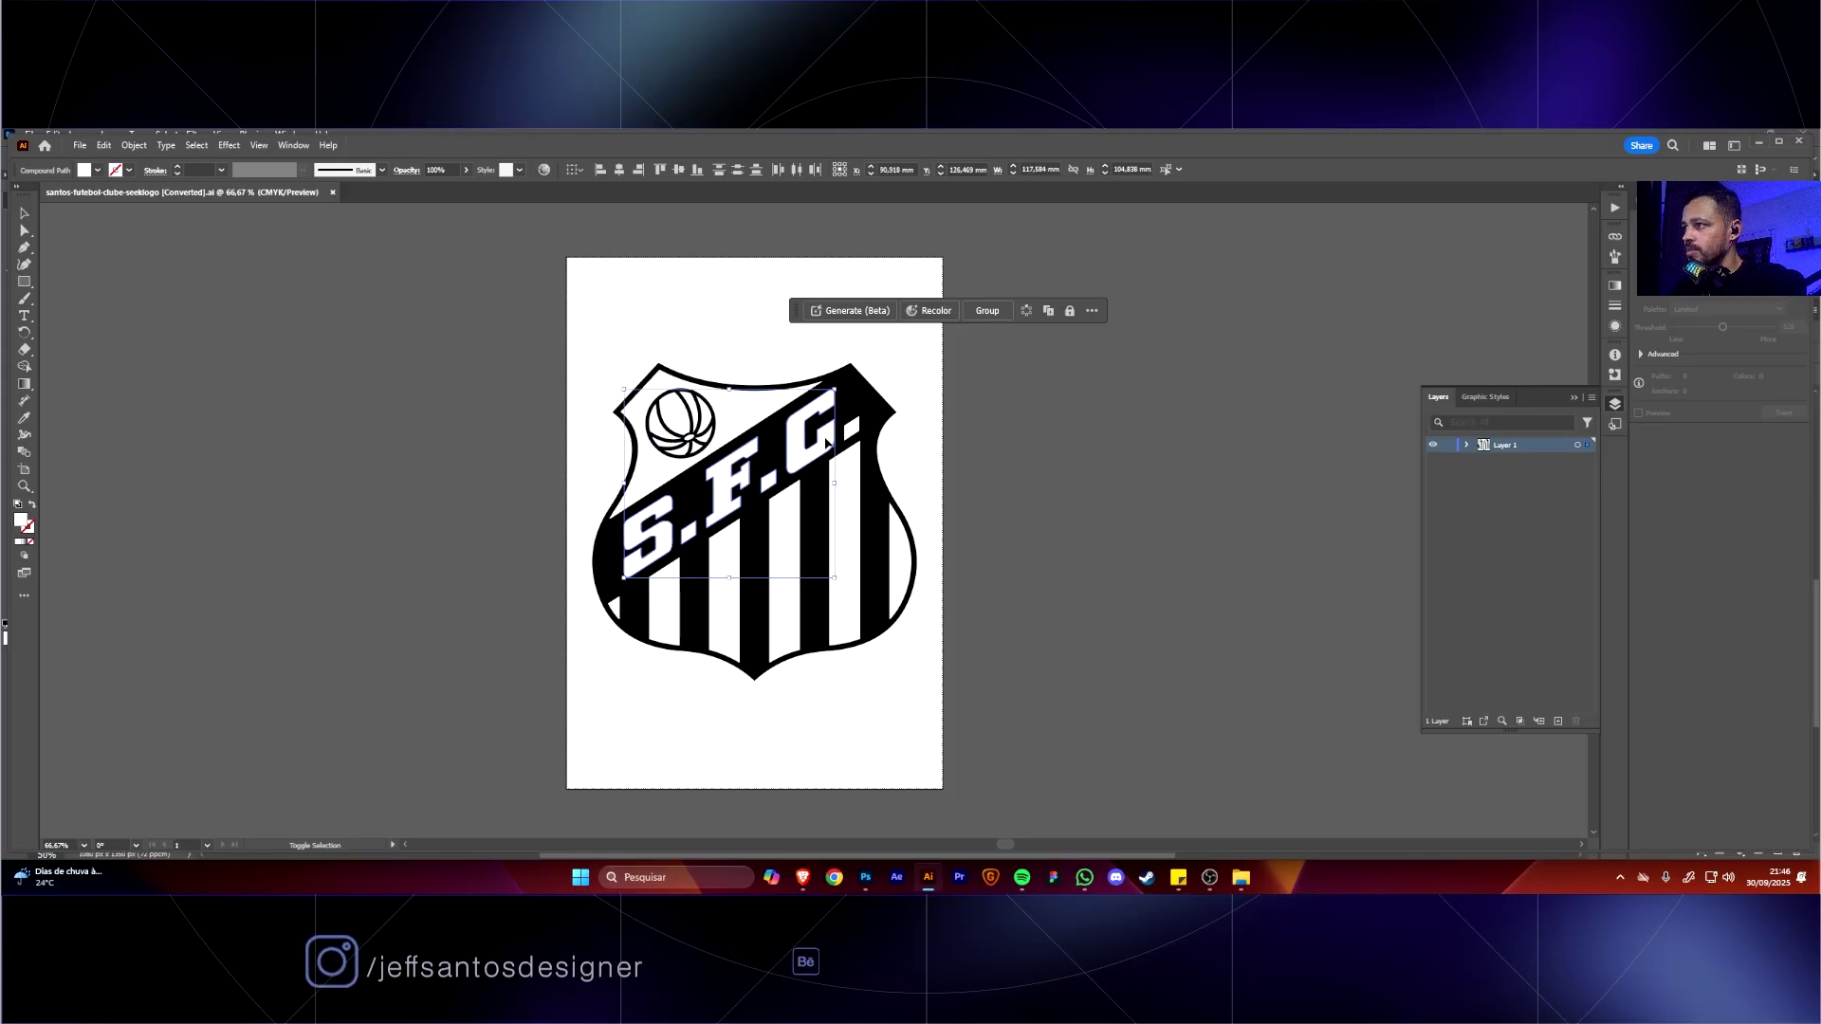
left_click(859, 446, "shift")
key("v")
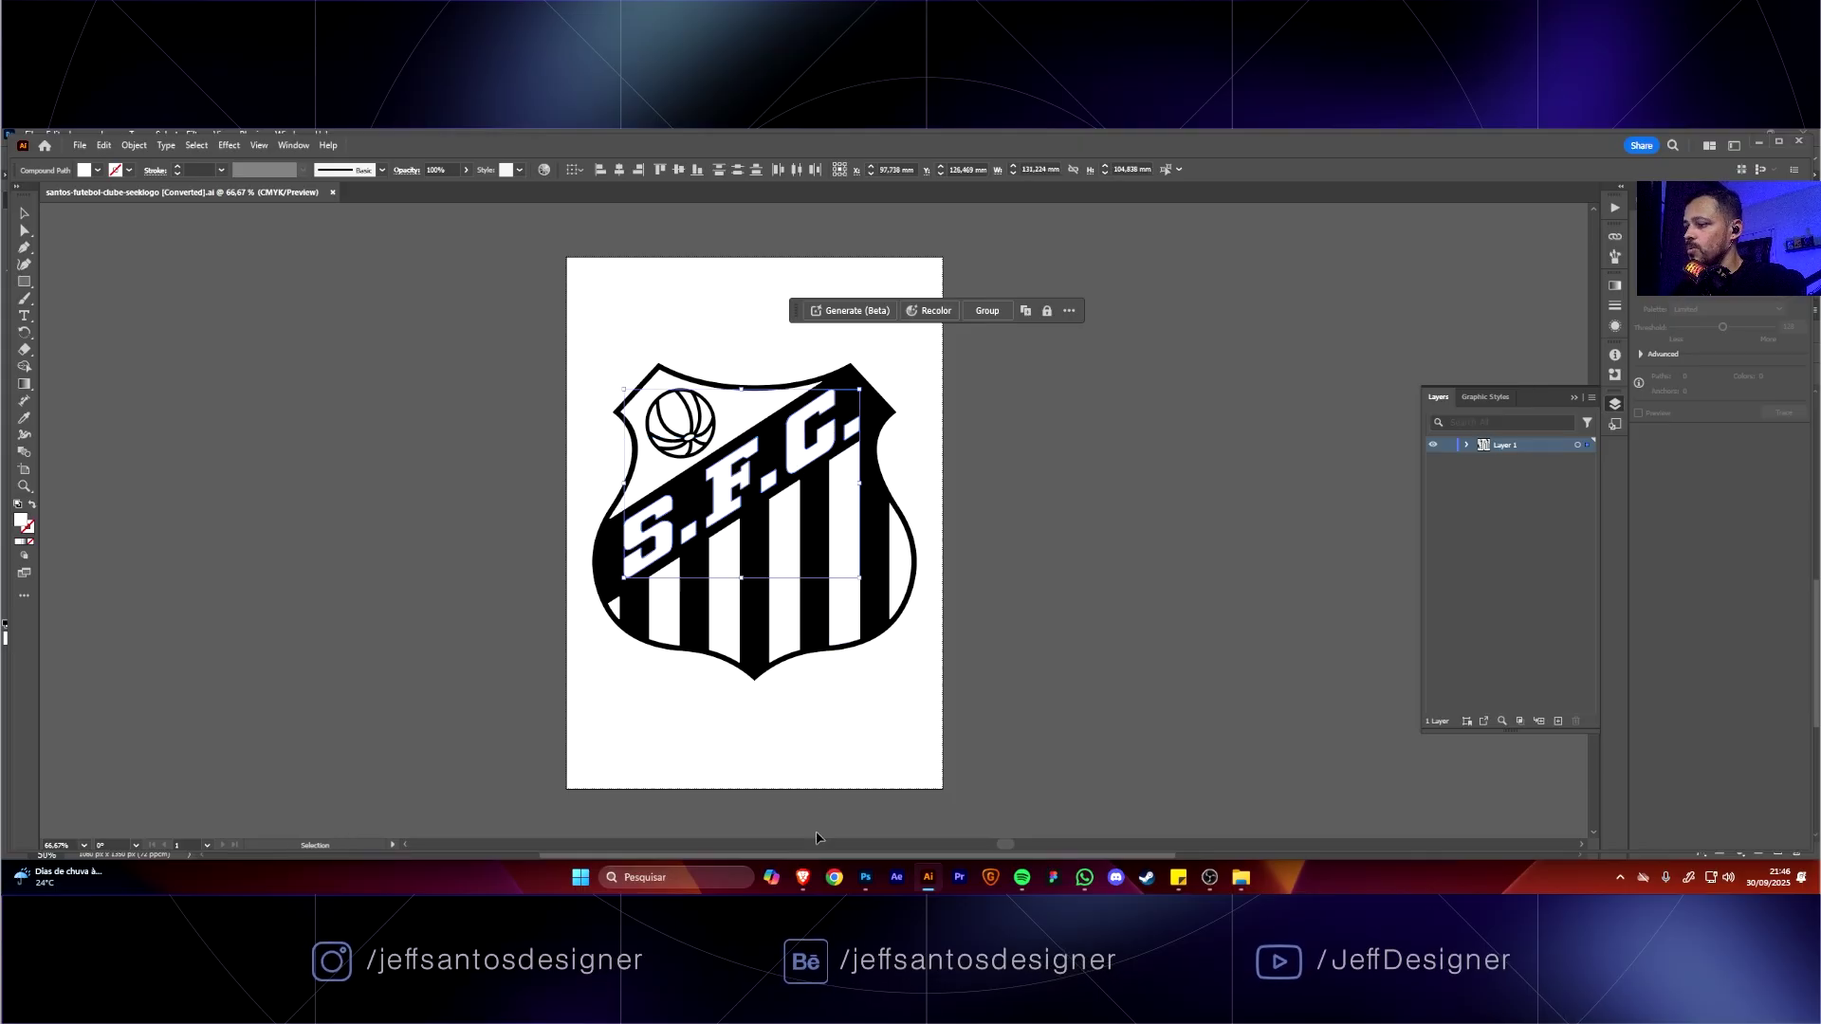
Paste the S.F.C. lettering into the Photoshop poster as a Smart Object and rotate it to -90°.
left_click(868, 878)
key("ctrl+v")
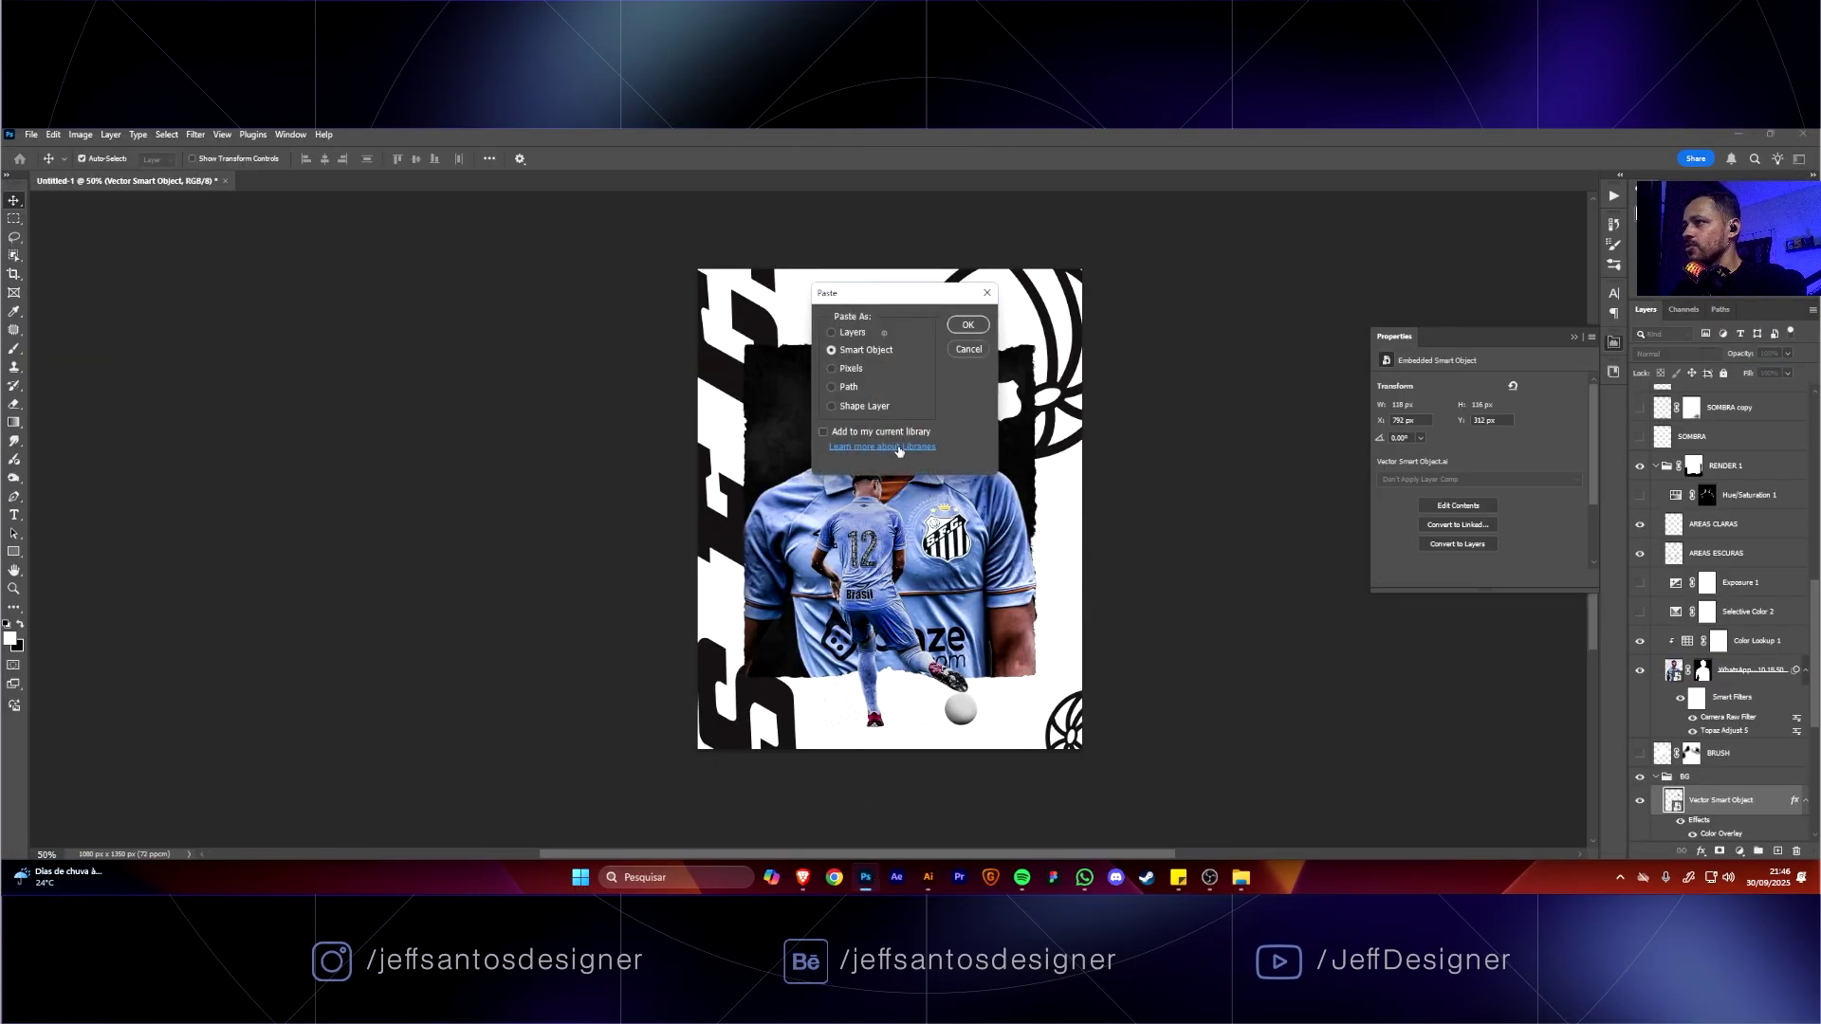
left_click(968, 325)
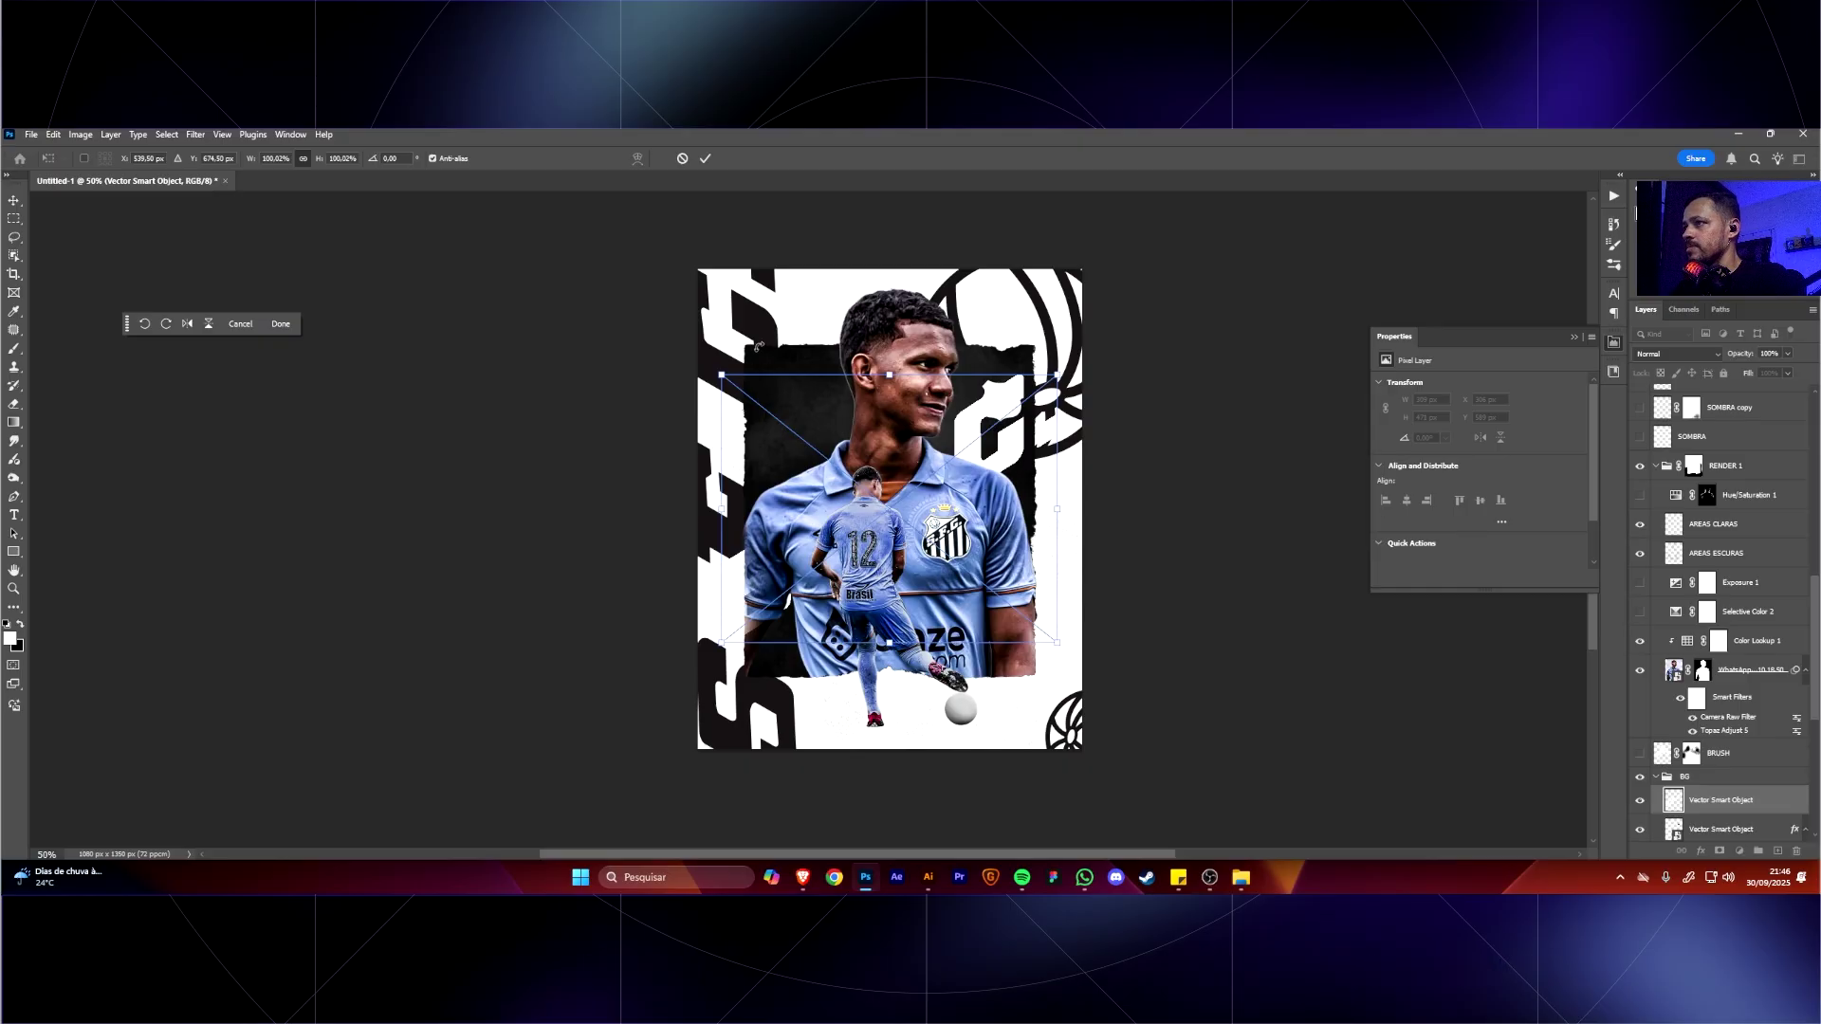
left_click_drag(758, 346, 764, 588)
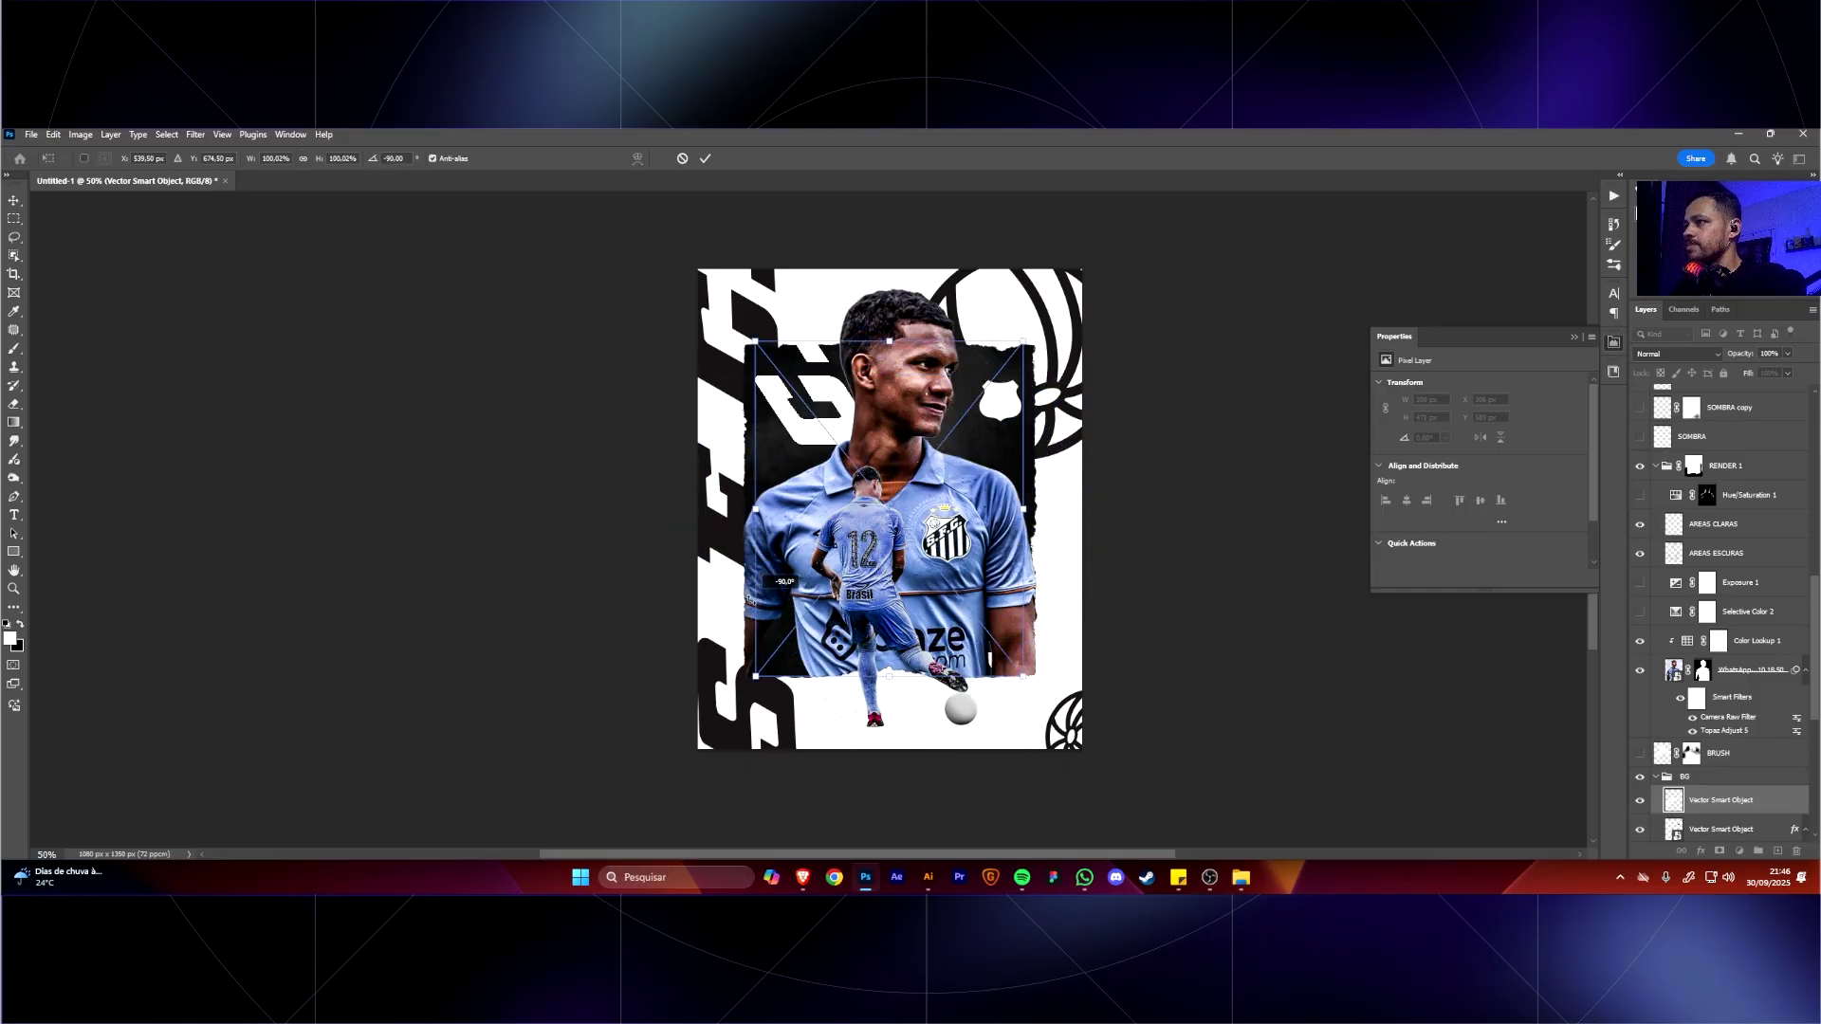
key("Return")
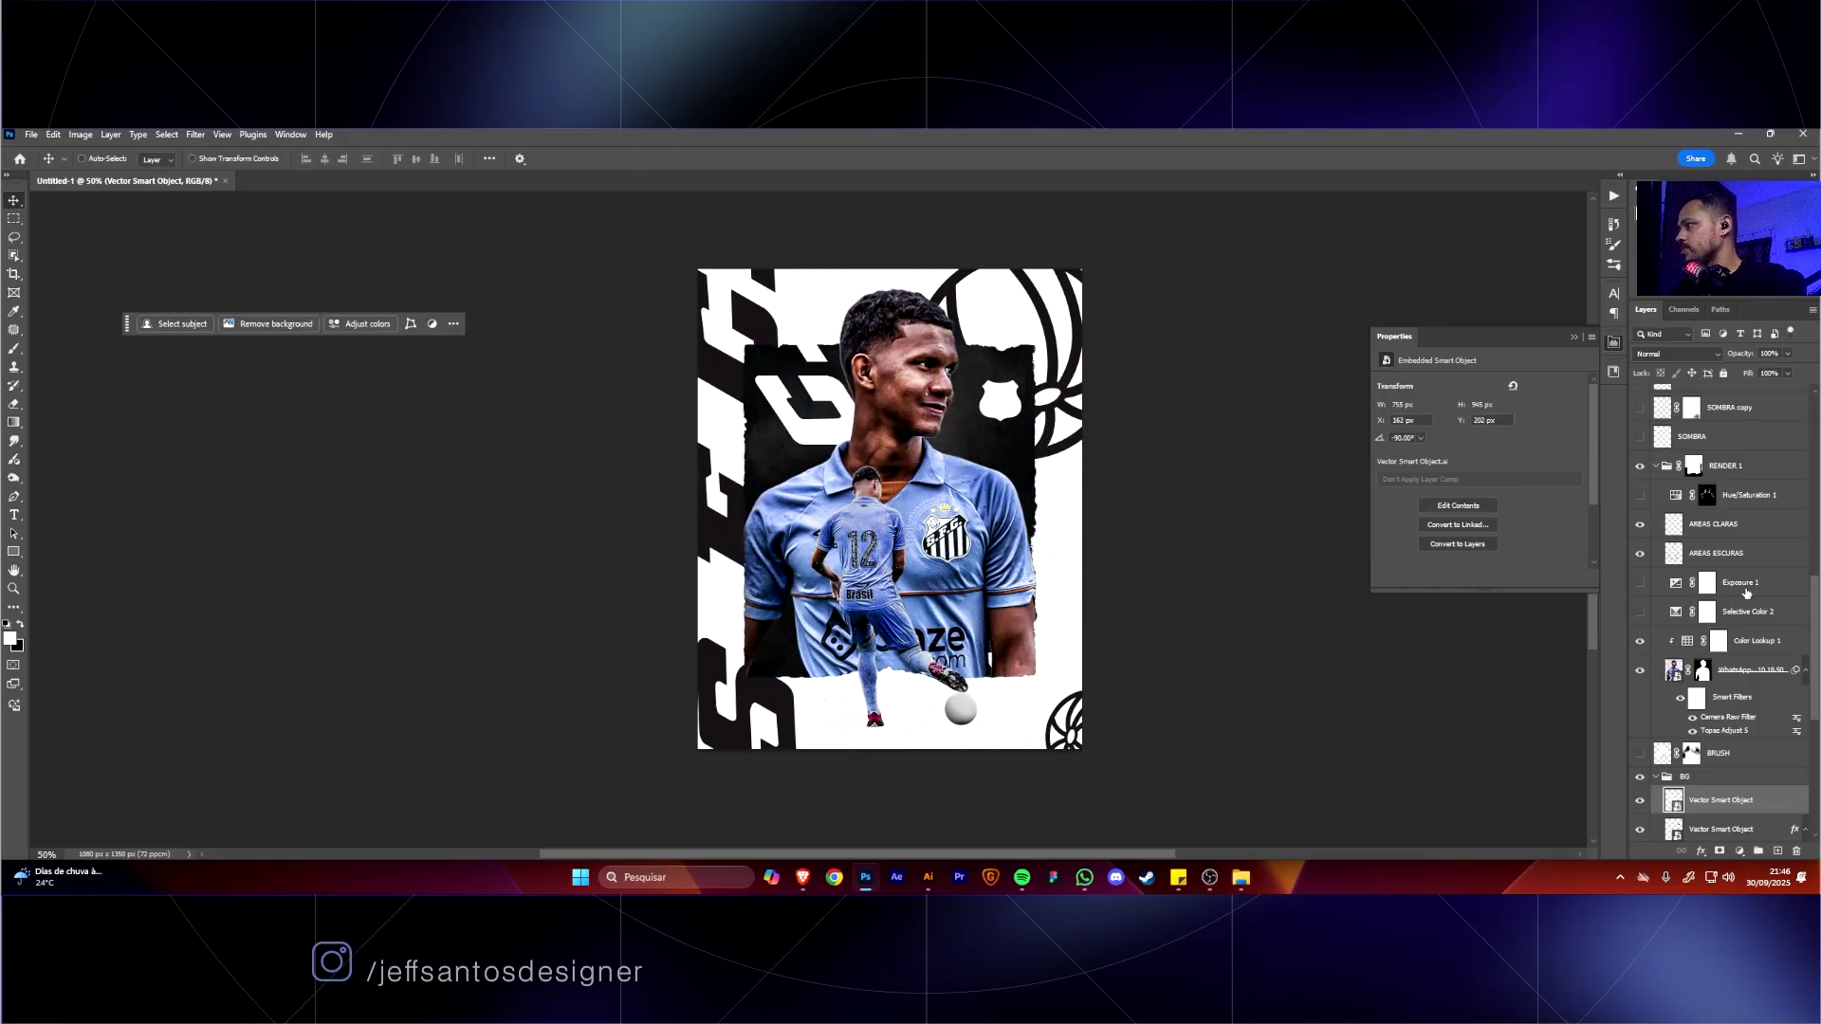
Give the pasted S.F.C. lettering a Color Overlay of #231f20, sampled from the existing dark letters.
double_click(1775, 802)
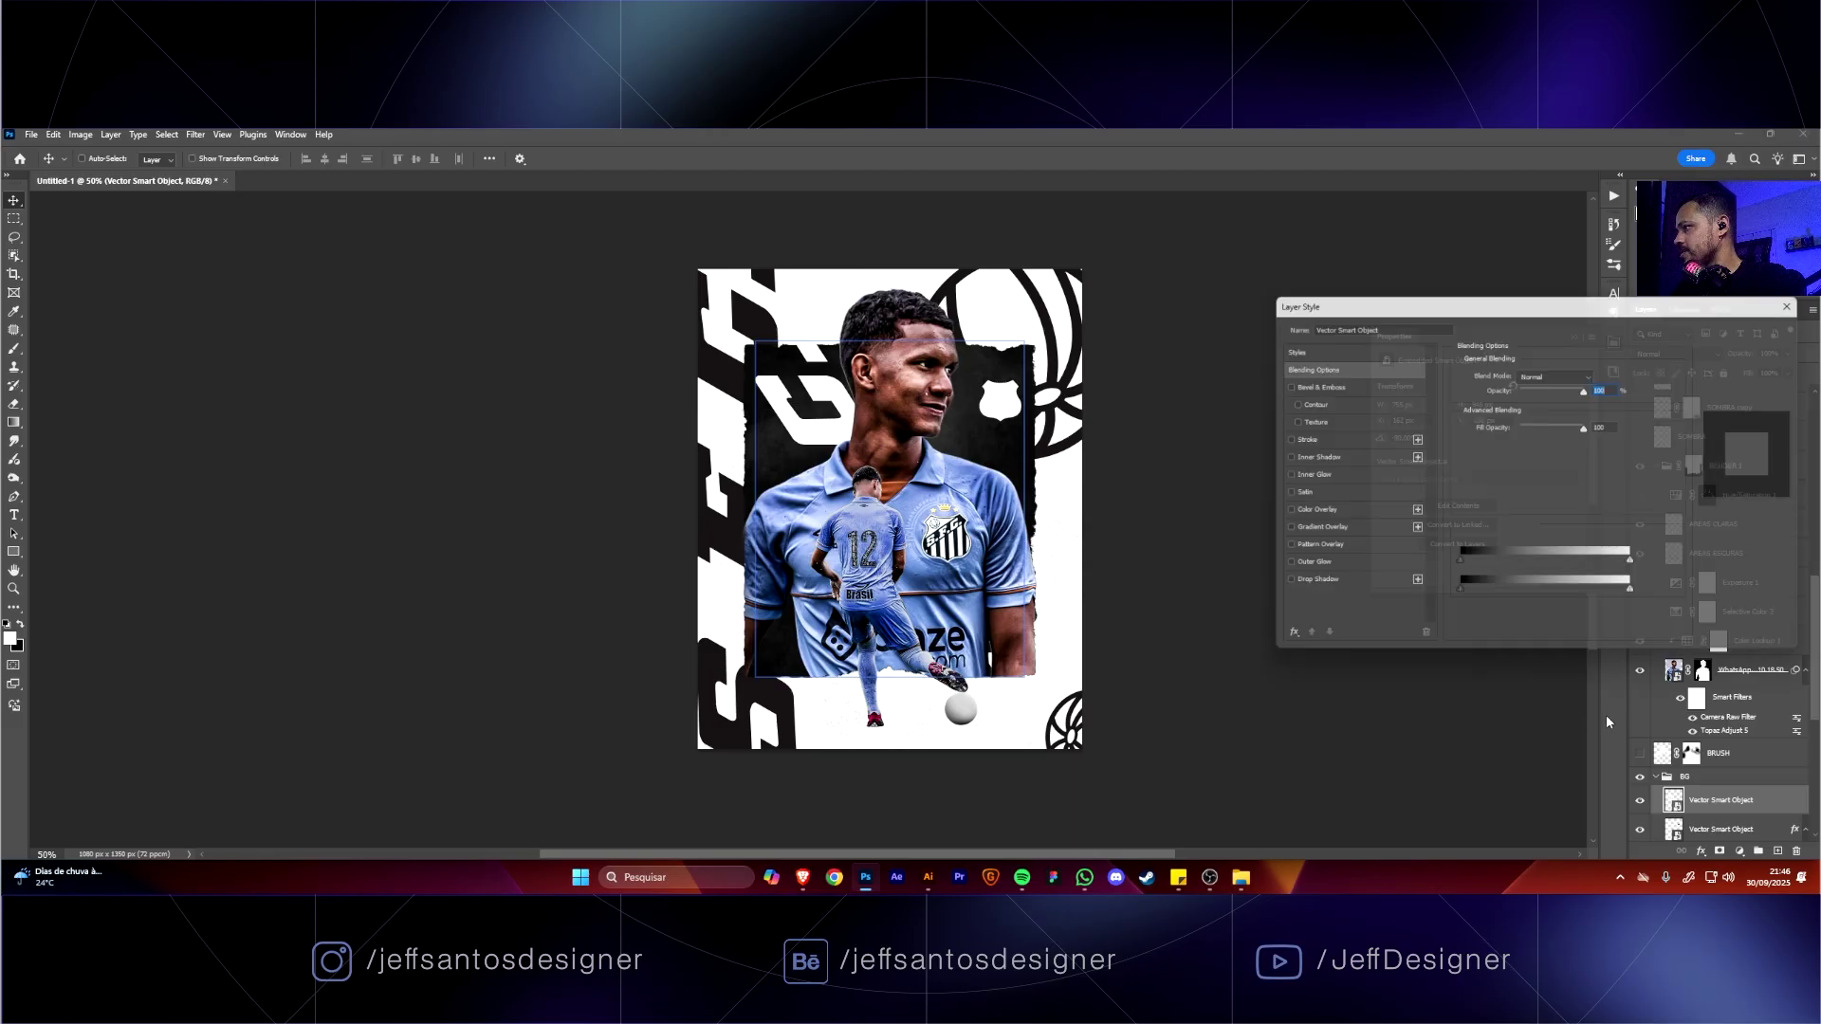
left_click(1310, 514)
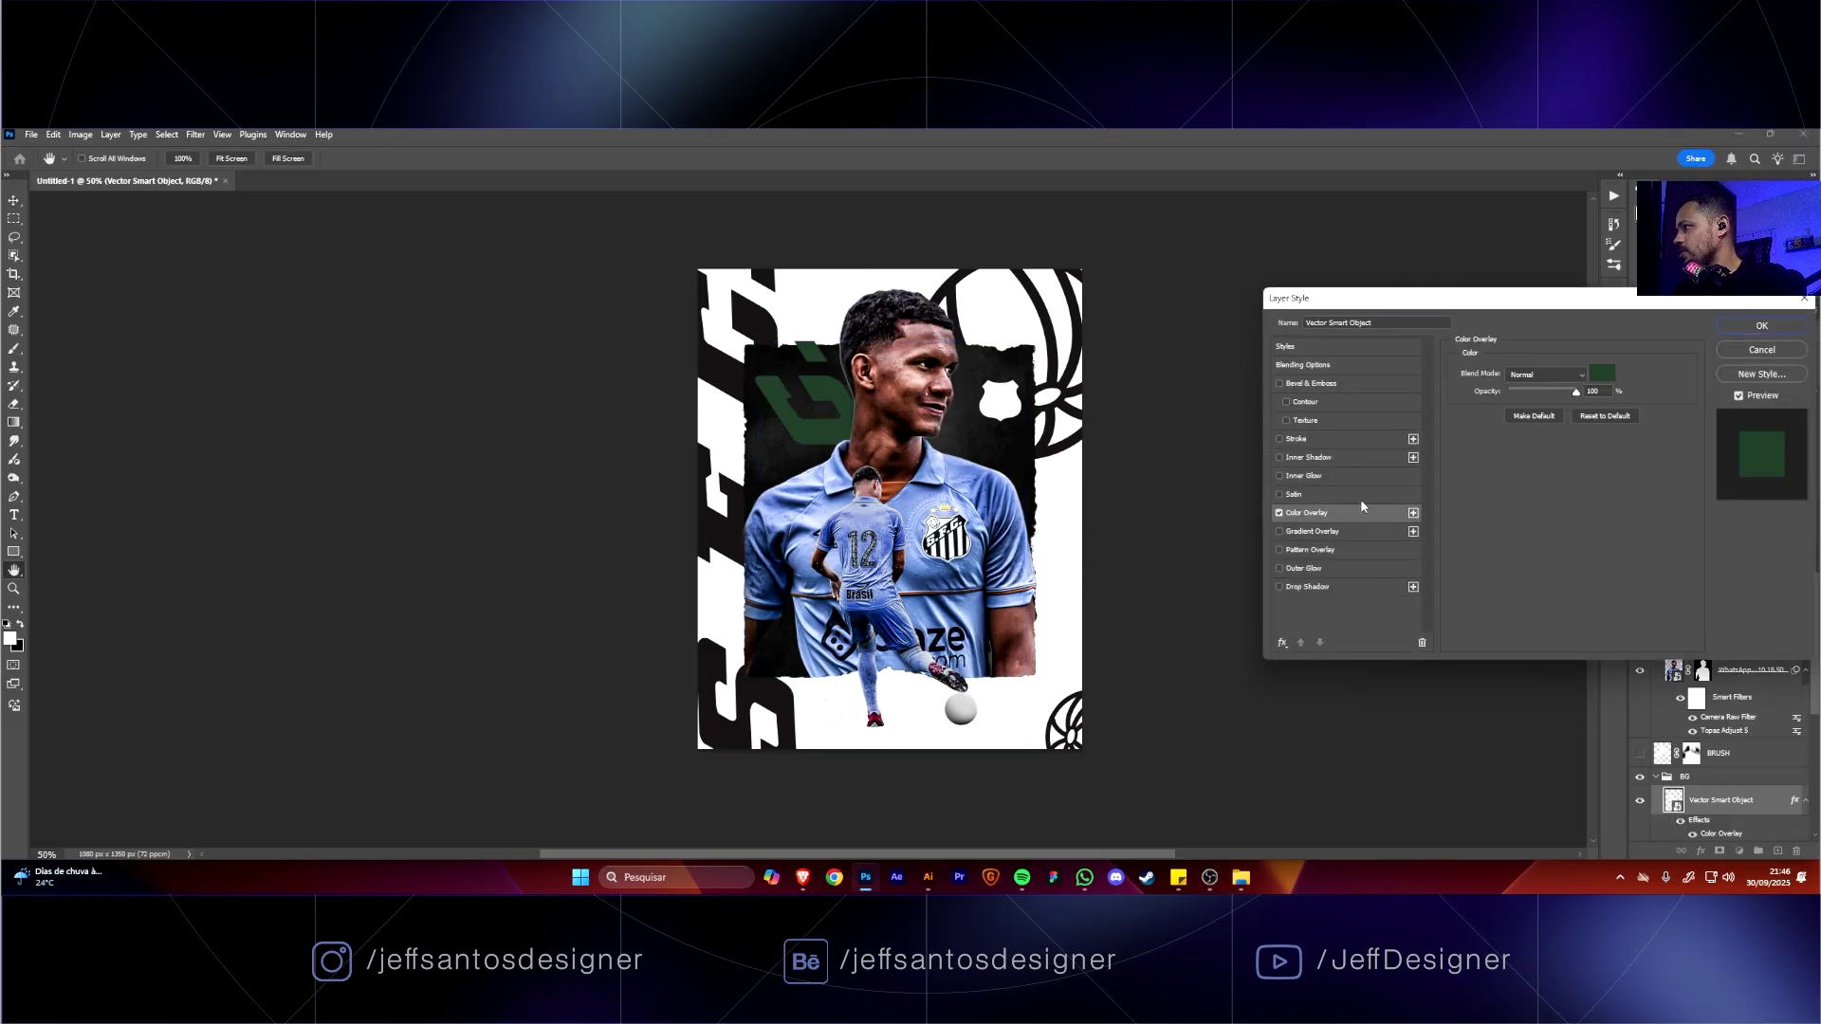
left_click(1595, 379)
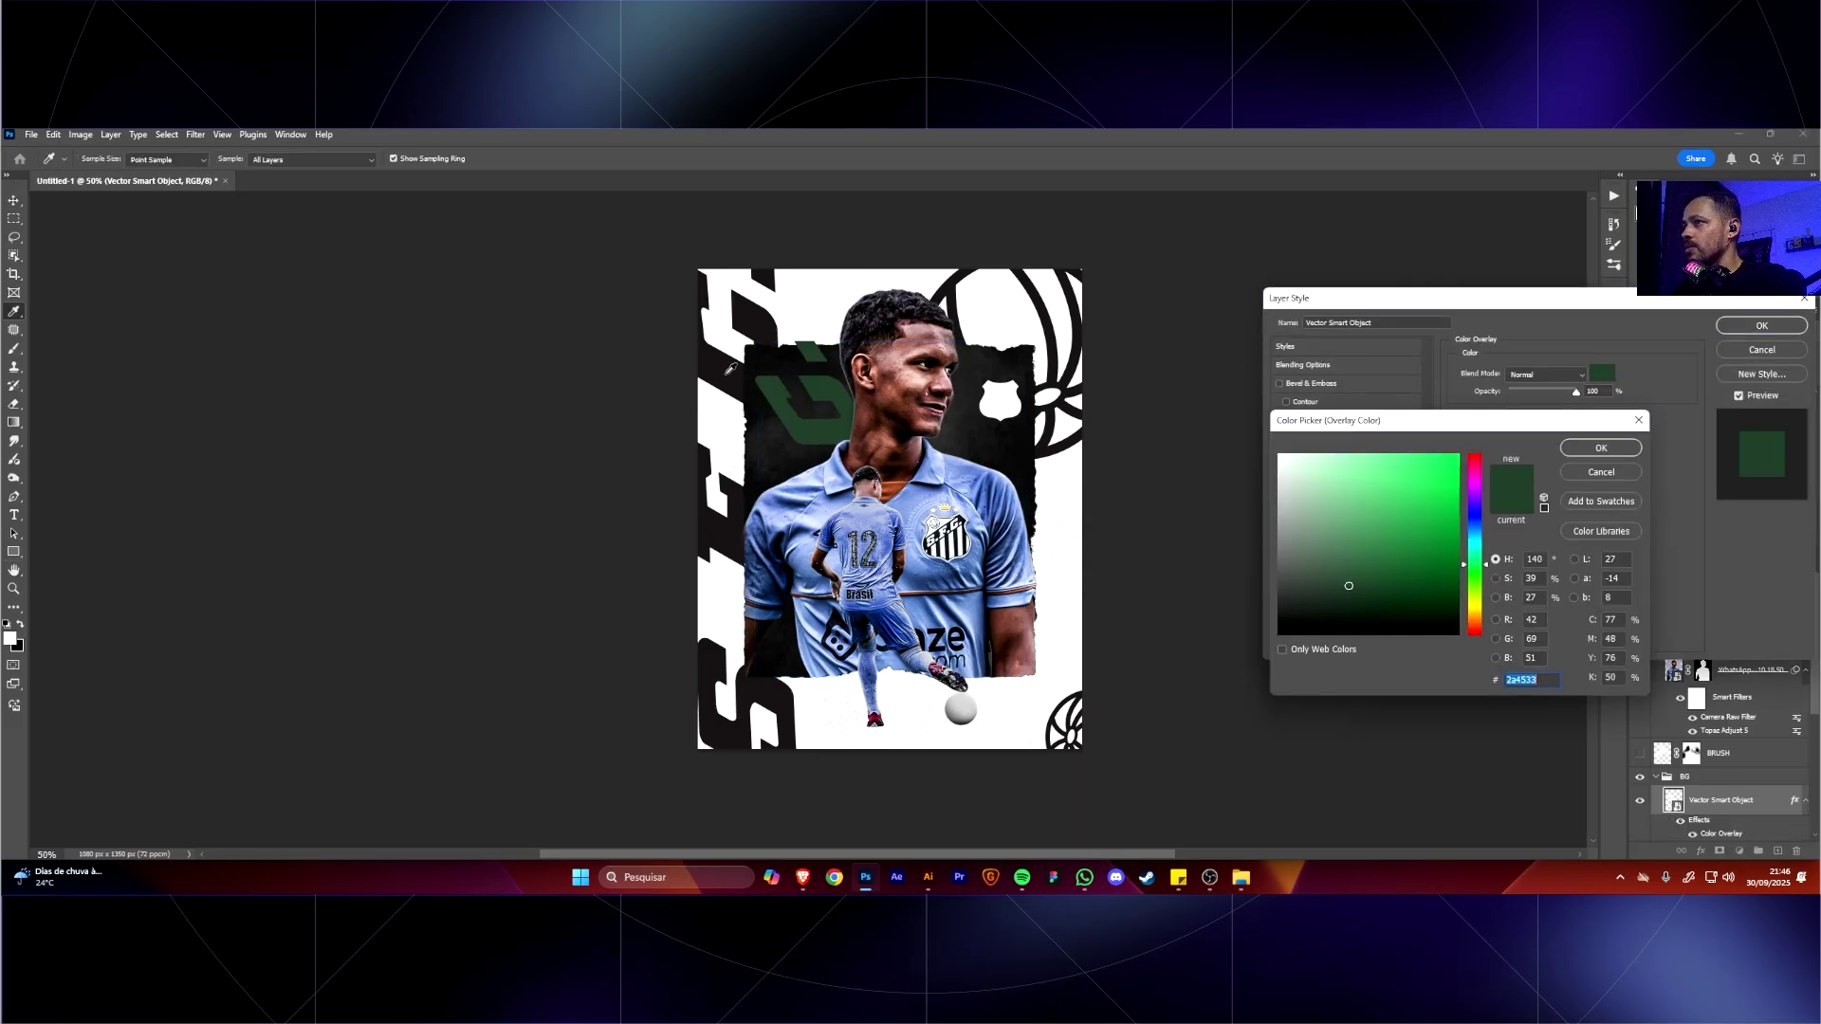
left_click(730, 369)
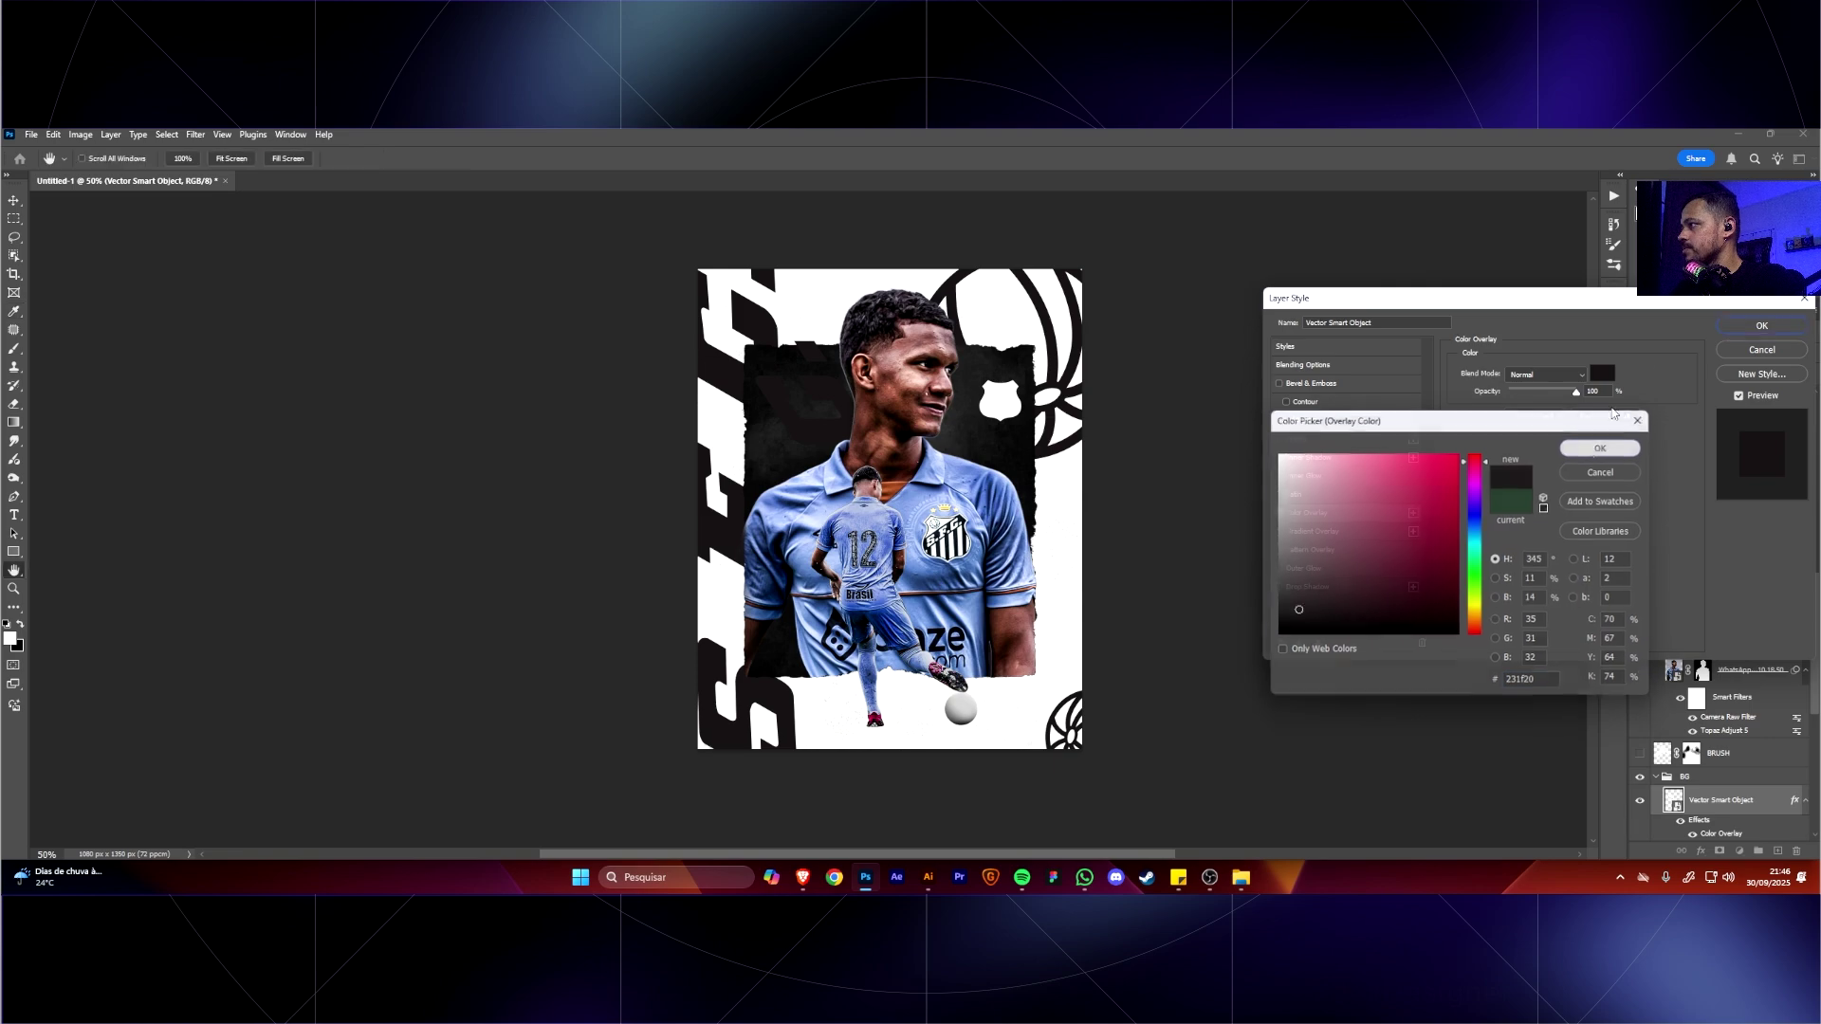
left_click(1597, 447)
left_click(1761, 326)
Enlarge the S.F.C. lettering to about 172%, rotate it to about -59.42° and place it along the poster's left edge.
left_click_drag(889, 533, 812, 476)
key("ctrl+t")
left_click_drag(913, 335, 1070, 253)
left_click_drag(1123, 354, 1131, 406)
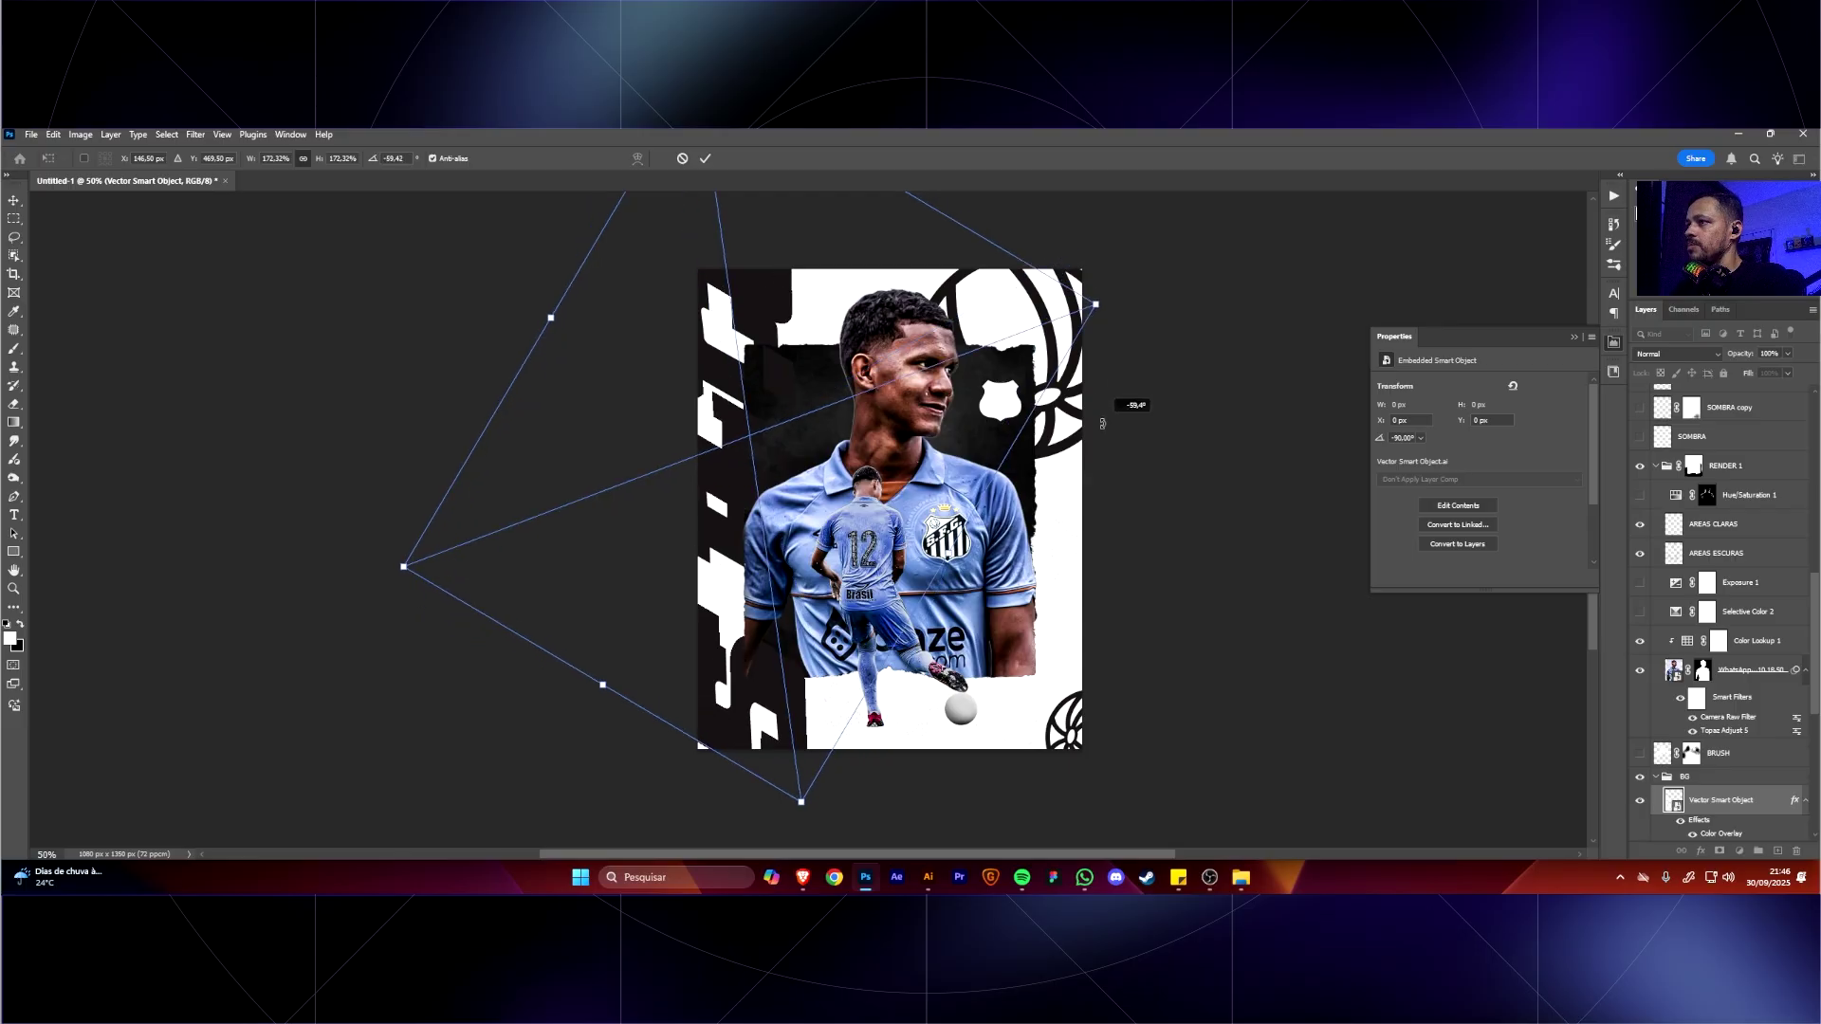
left_click_drag(895, 422, 921, 454)
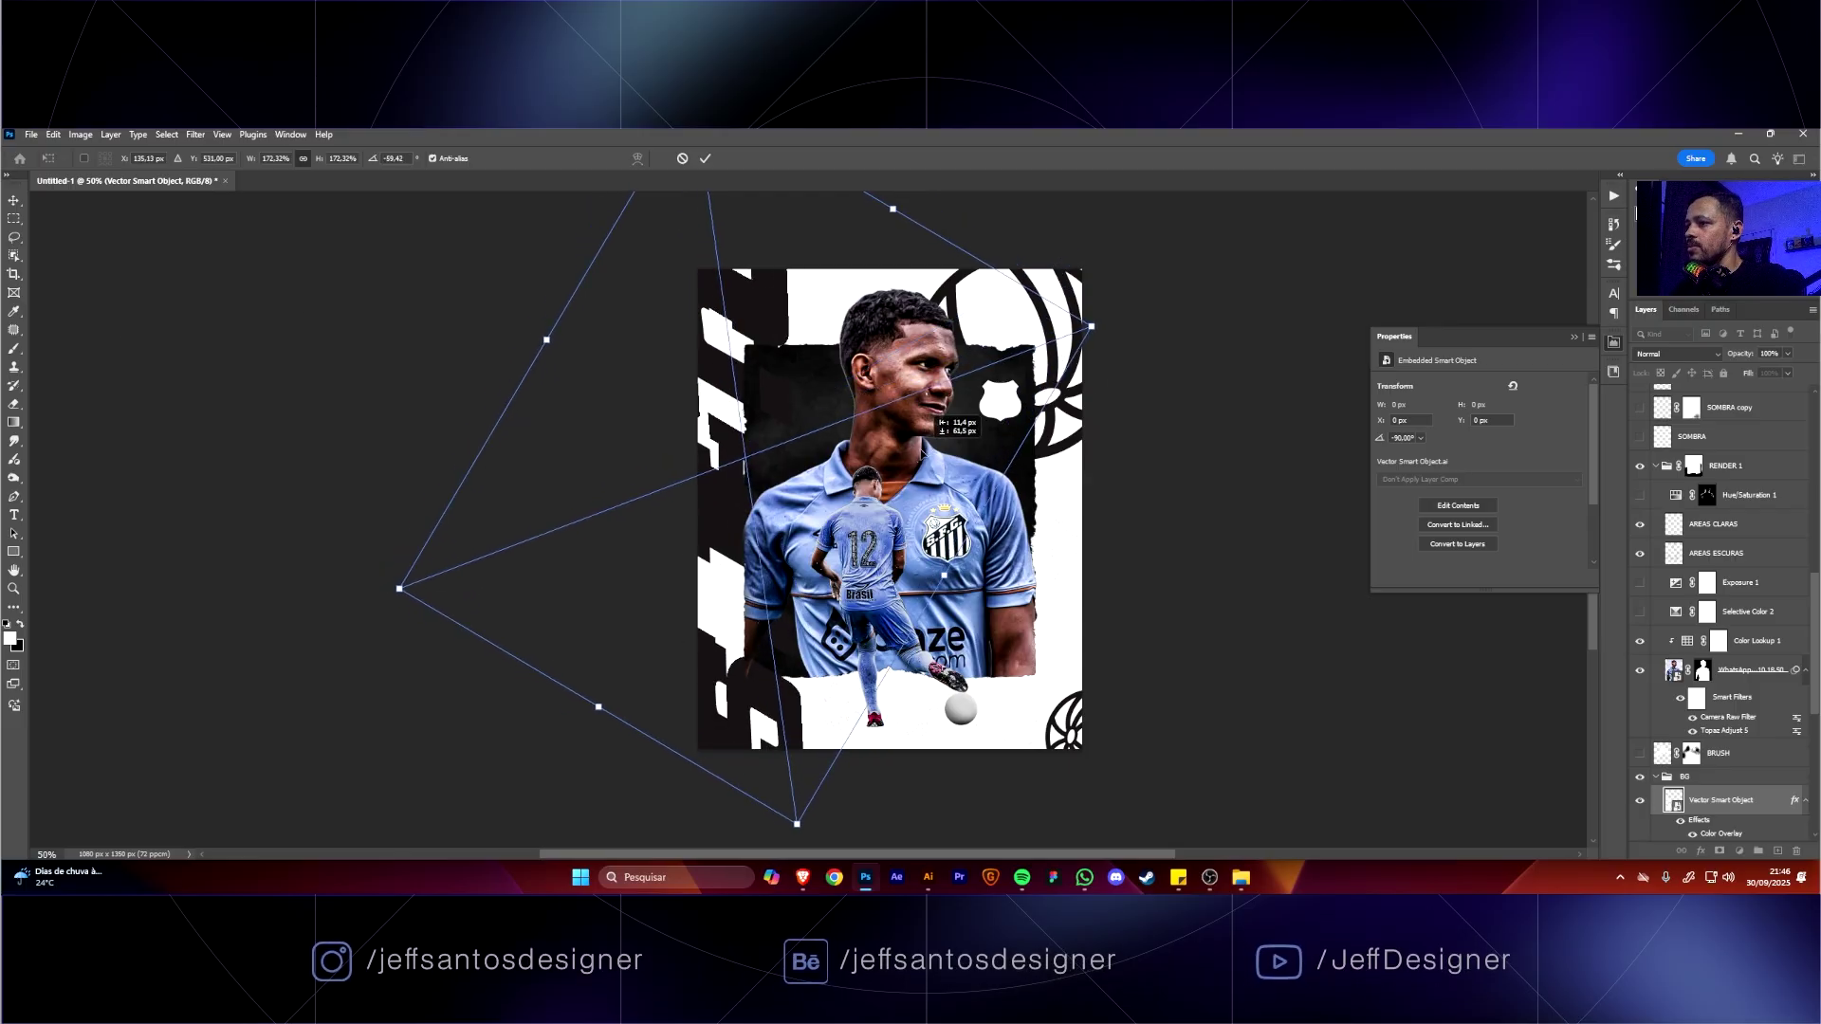
key("Return")
Move the new S.F.C. layer beneath the torn-edge background image and remove this duplicate lettering.
left_click_drag(811, 583, 801, 471)
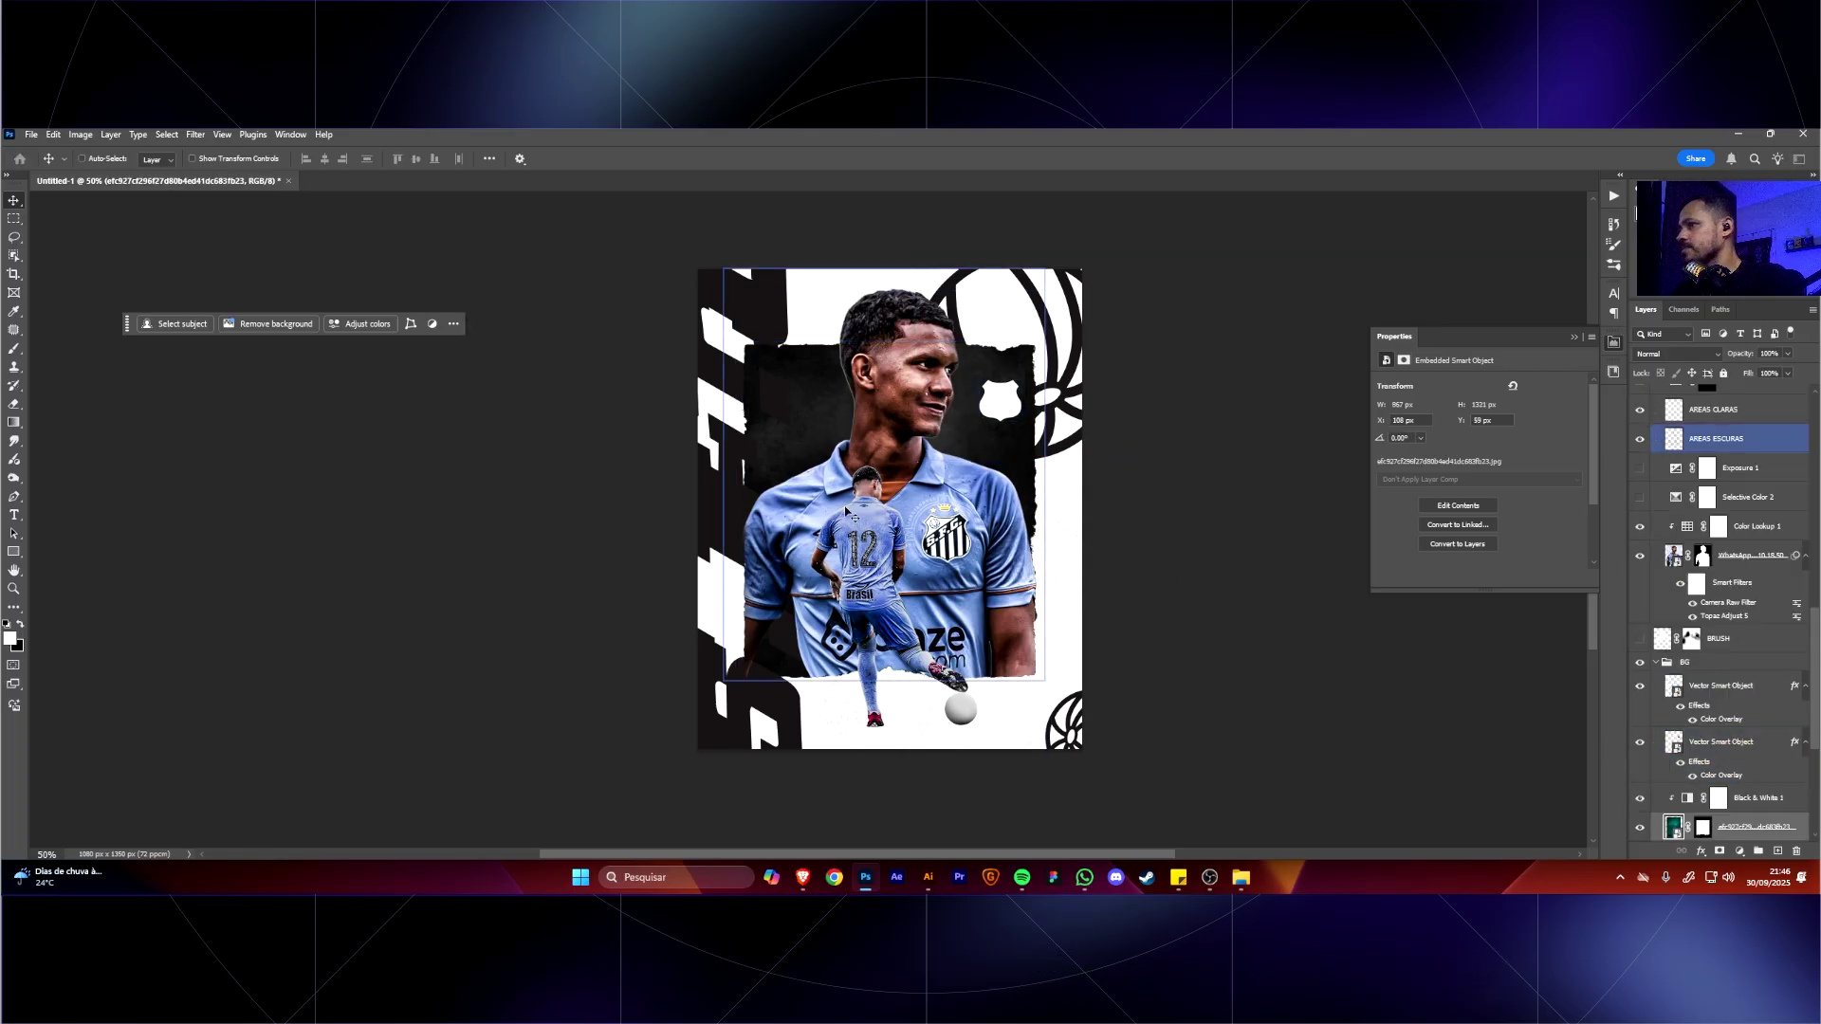
left_click(728, 518, "ctrl")
mouse_move(1721, 684)
left_mouse_down()
mouse_move(1738, 808)
mouse_move(1734, 700)
left_mouse_up()
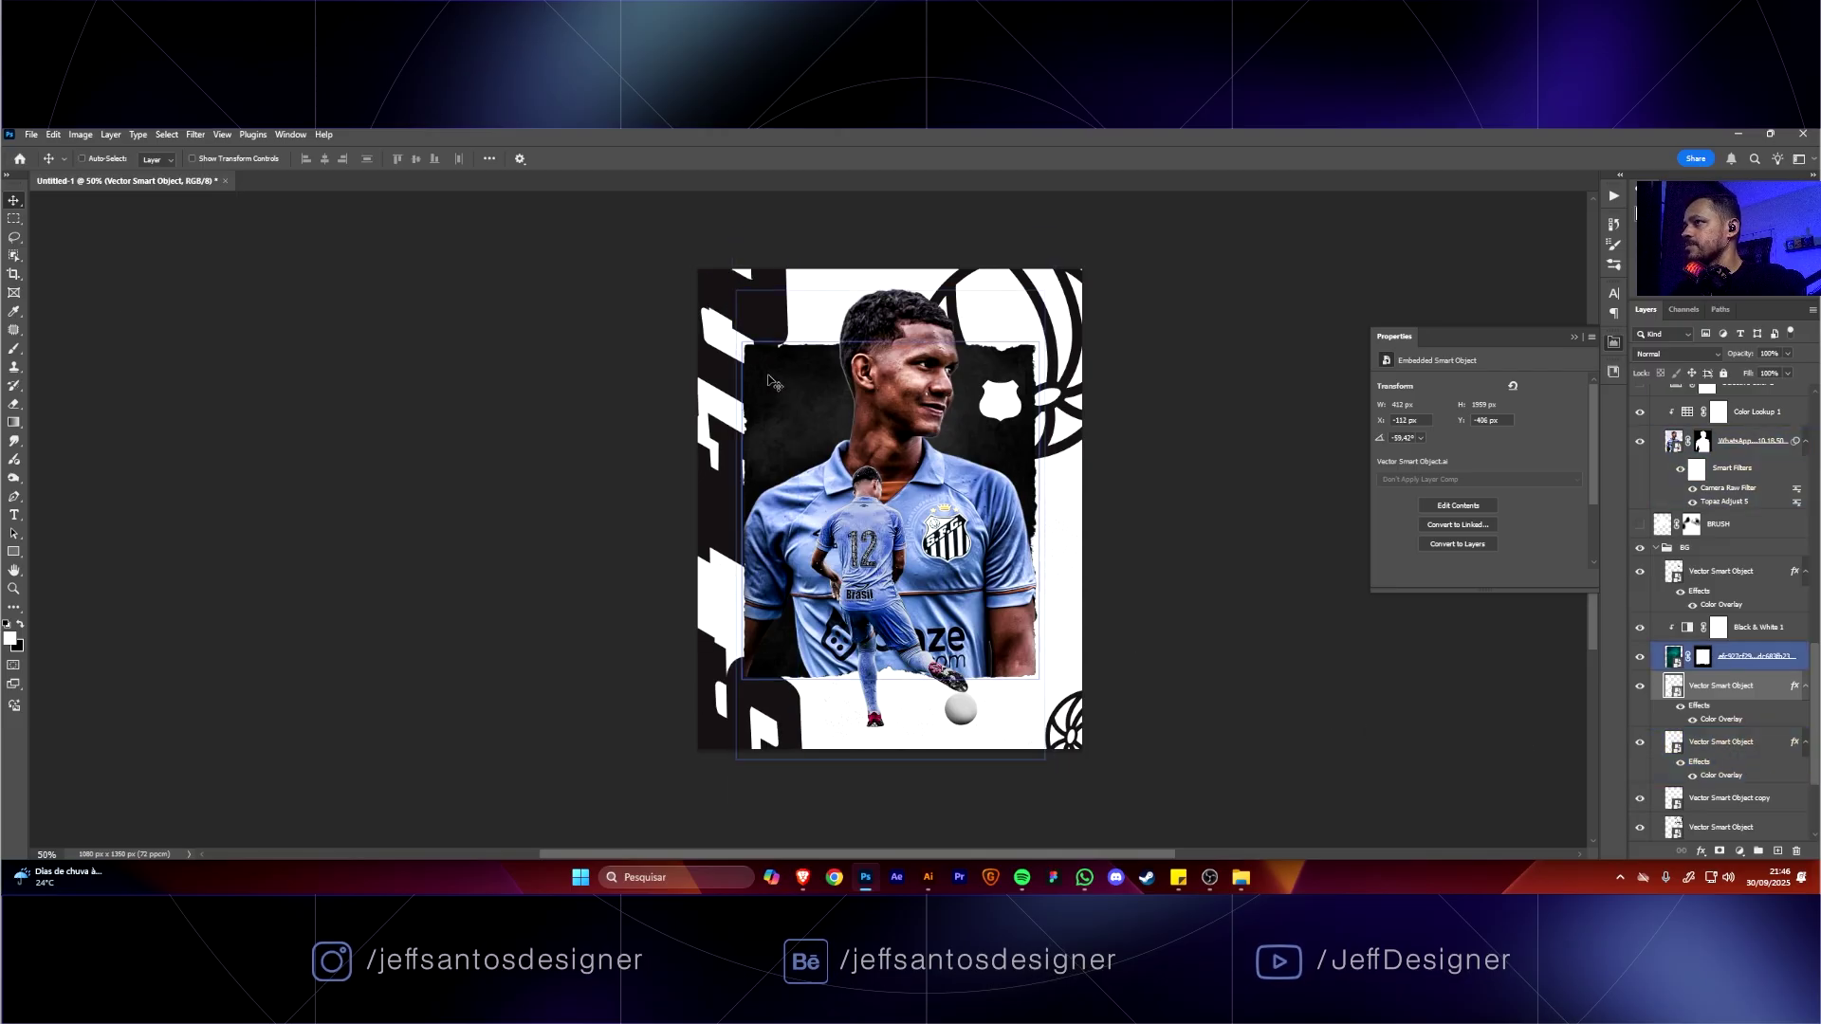
left_click_drag(773, 384, 899, 366)
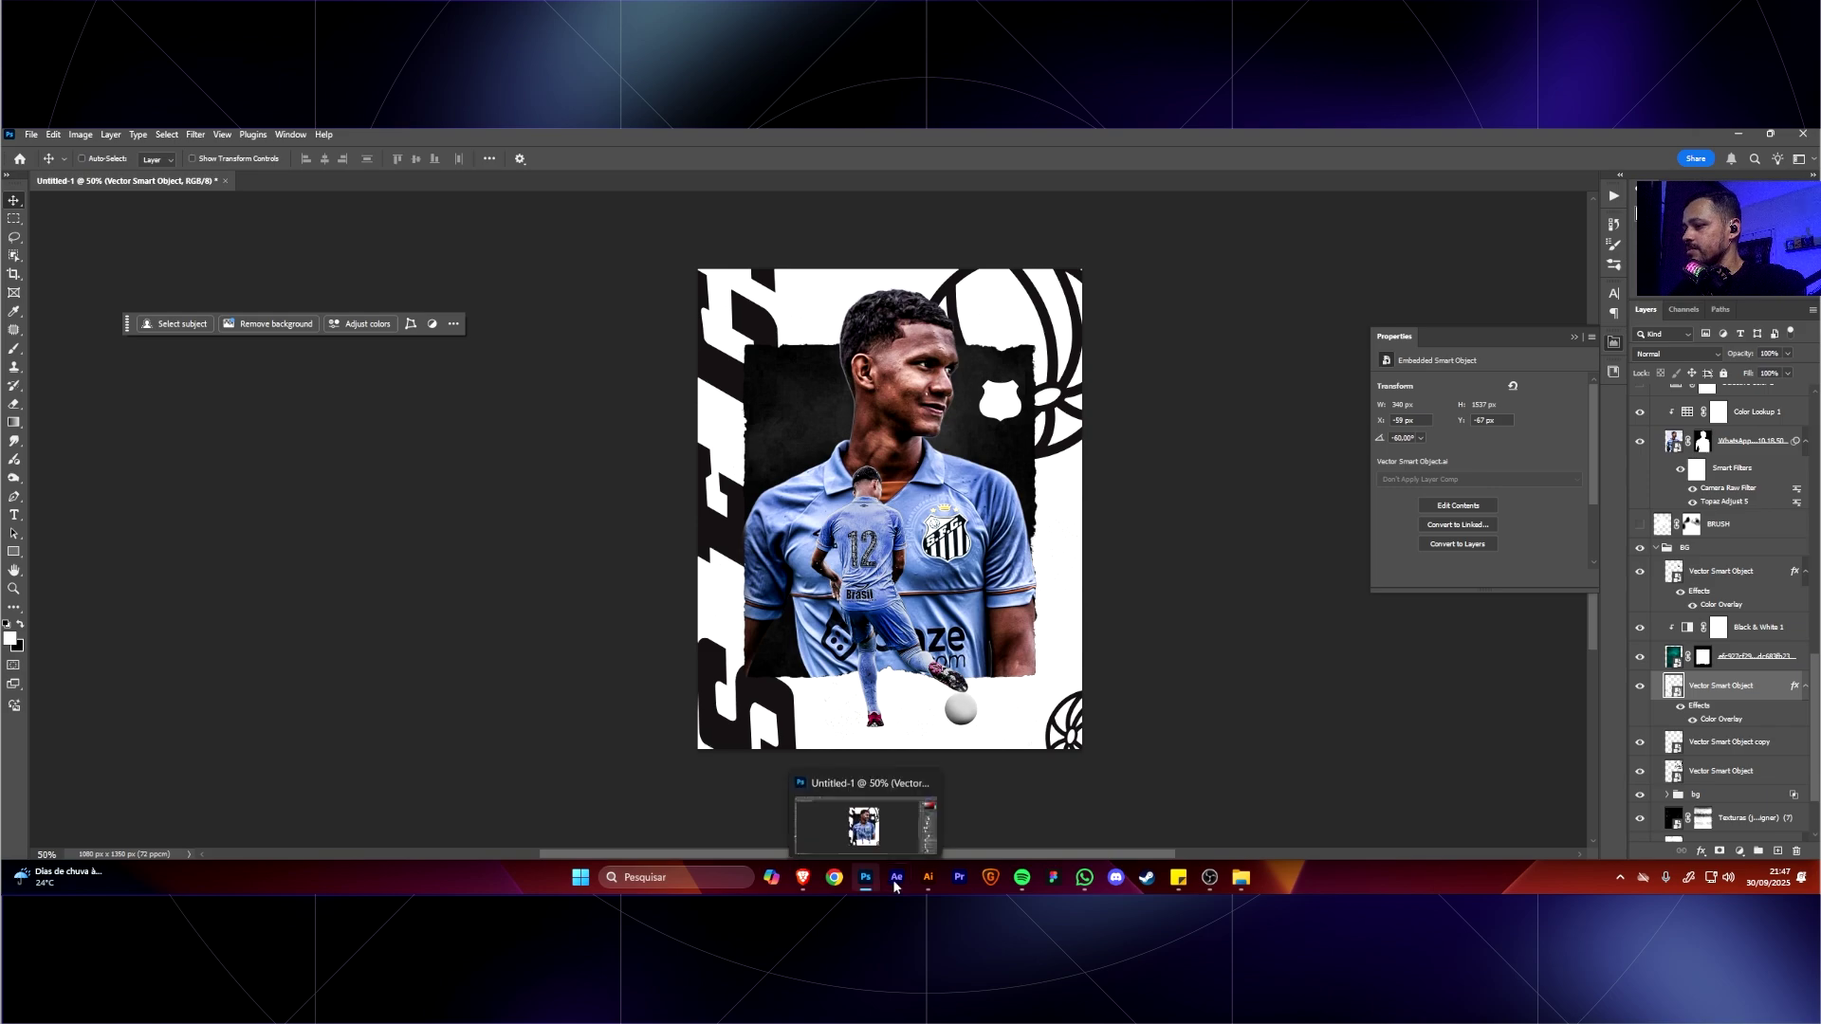
Isolate the crest's solid shield shape in Illustrator and paste it into the Photoshop poster as a Smart Object.
left_click(928, 877)
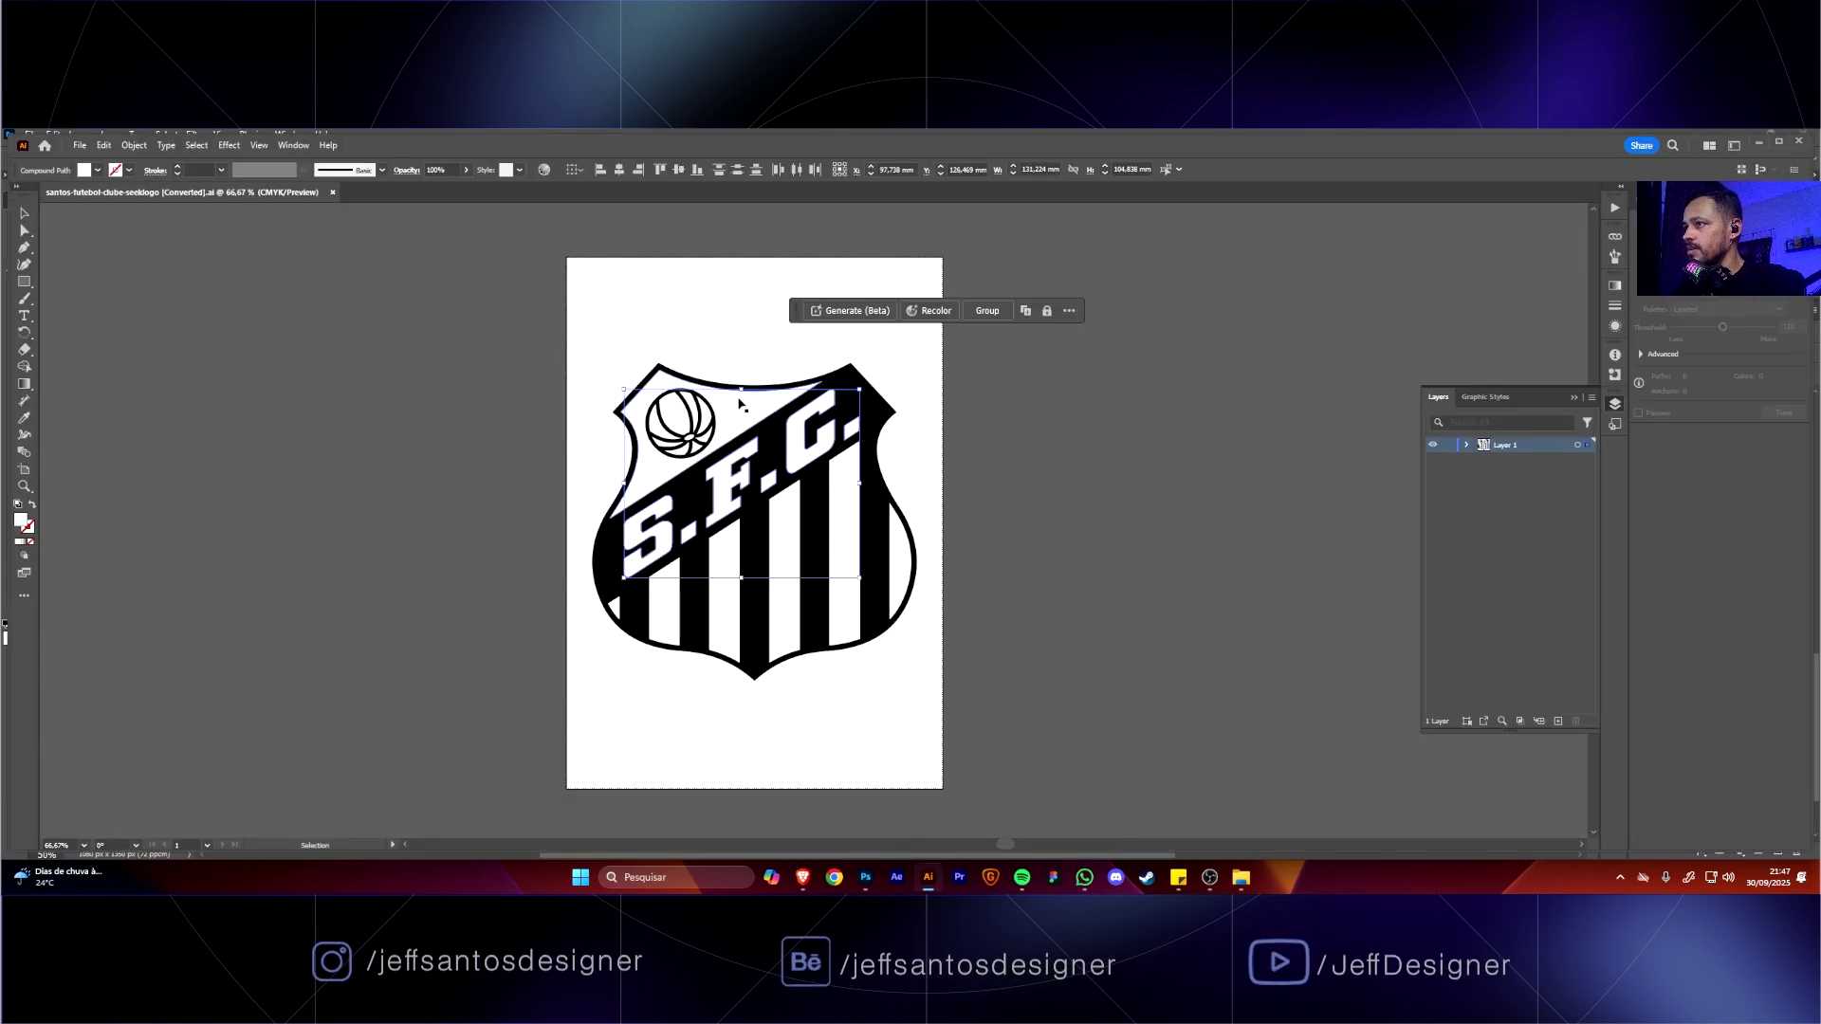
left_click_drag(661, 366, 232, 322)
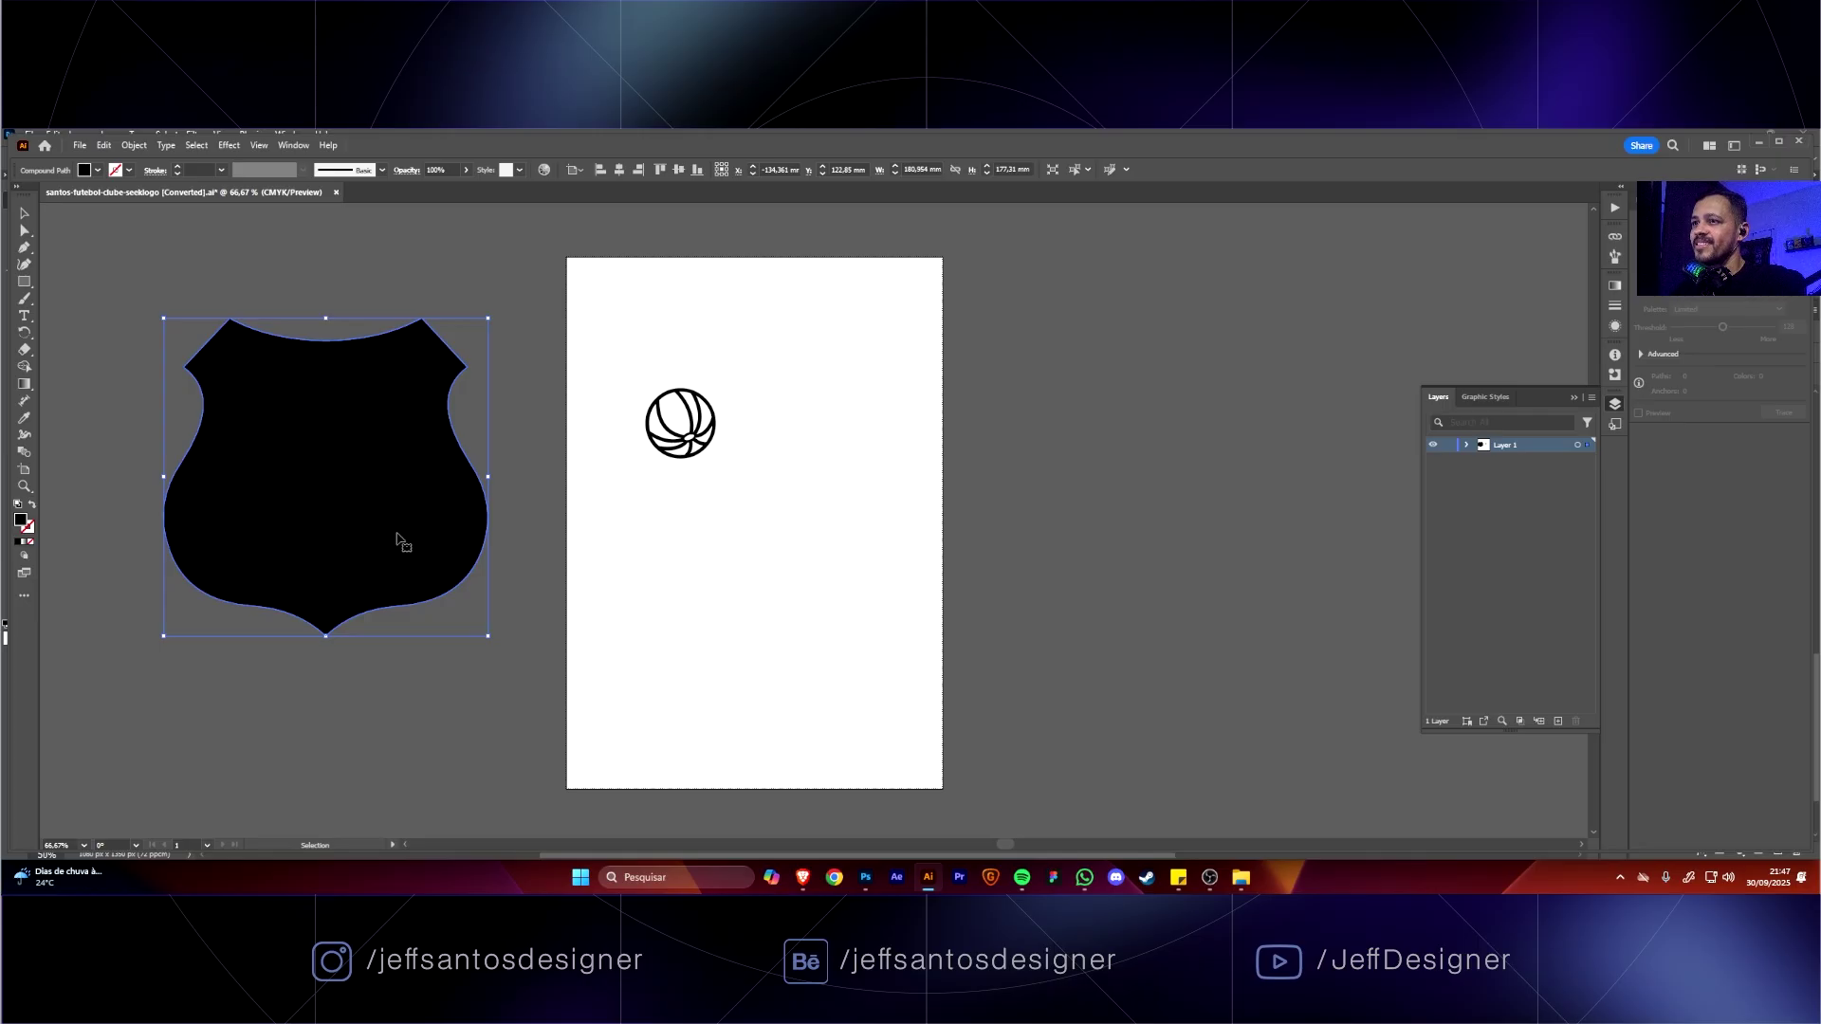
key("a")
key("alt+Tab")
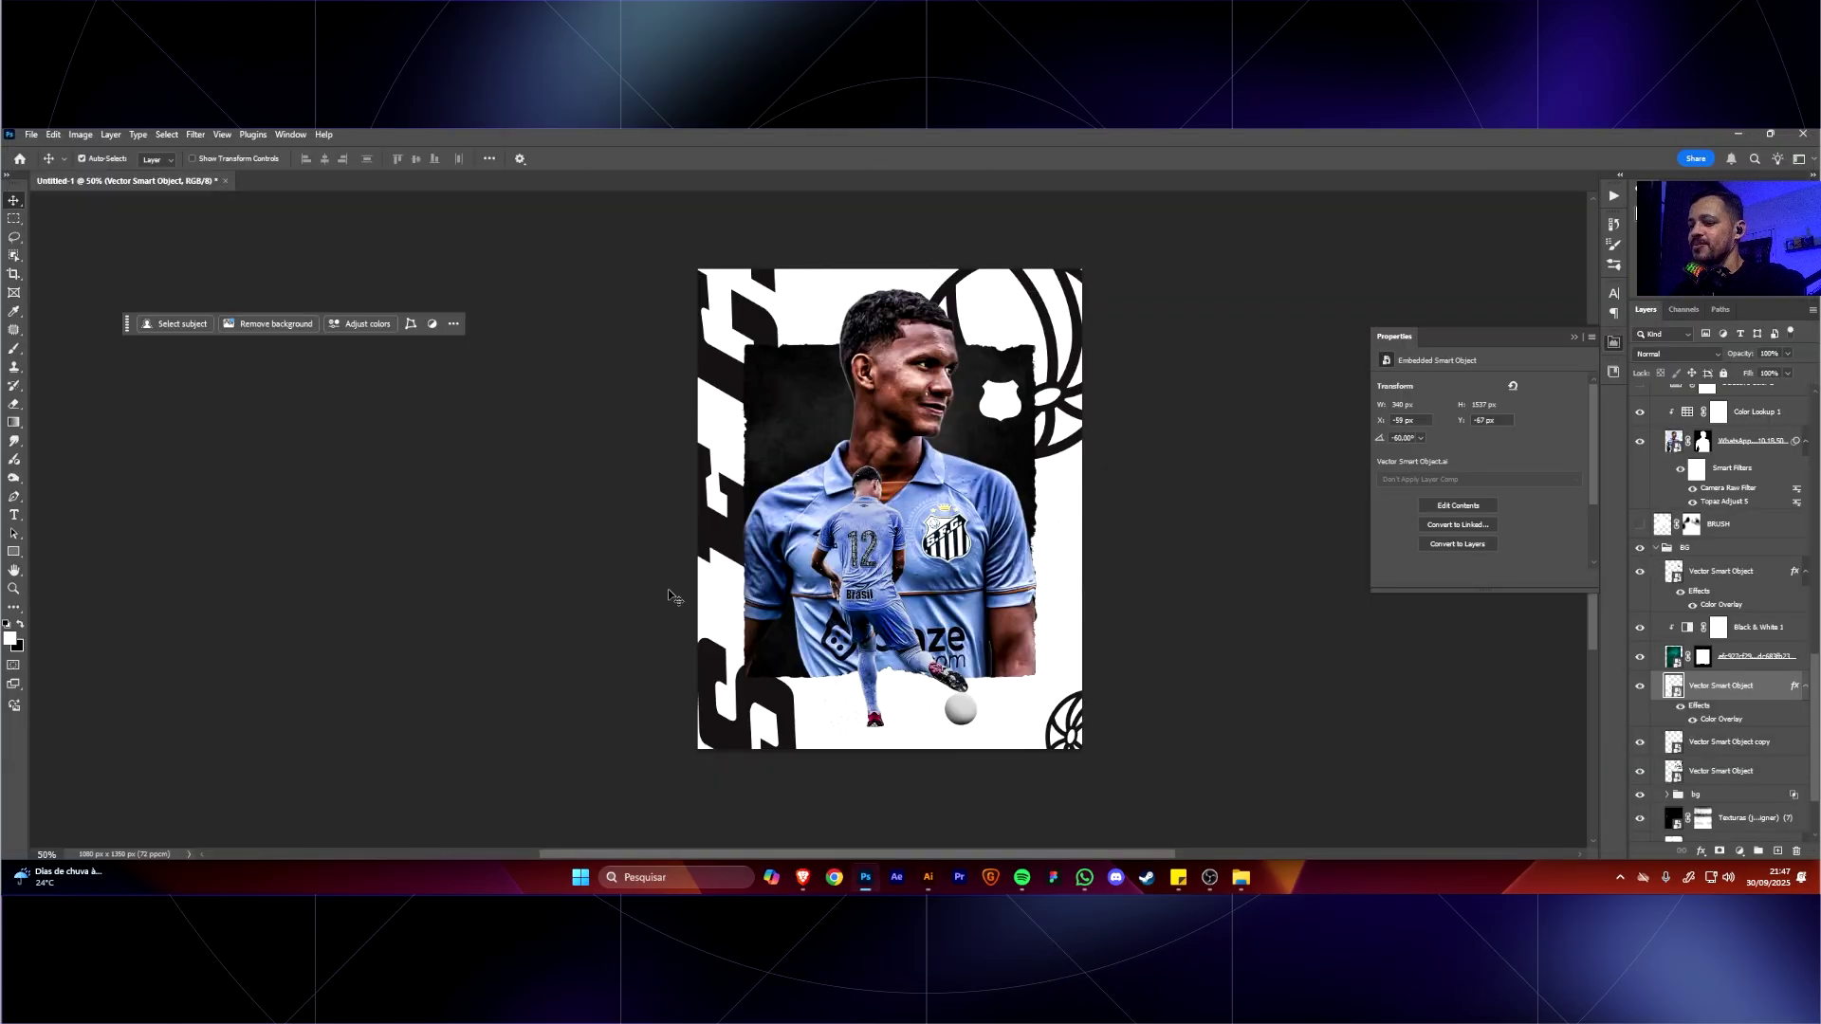
key("ctrl+v")
left_click(965, 325)
key("Return")
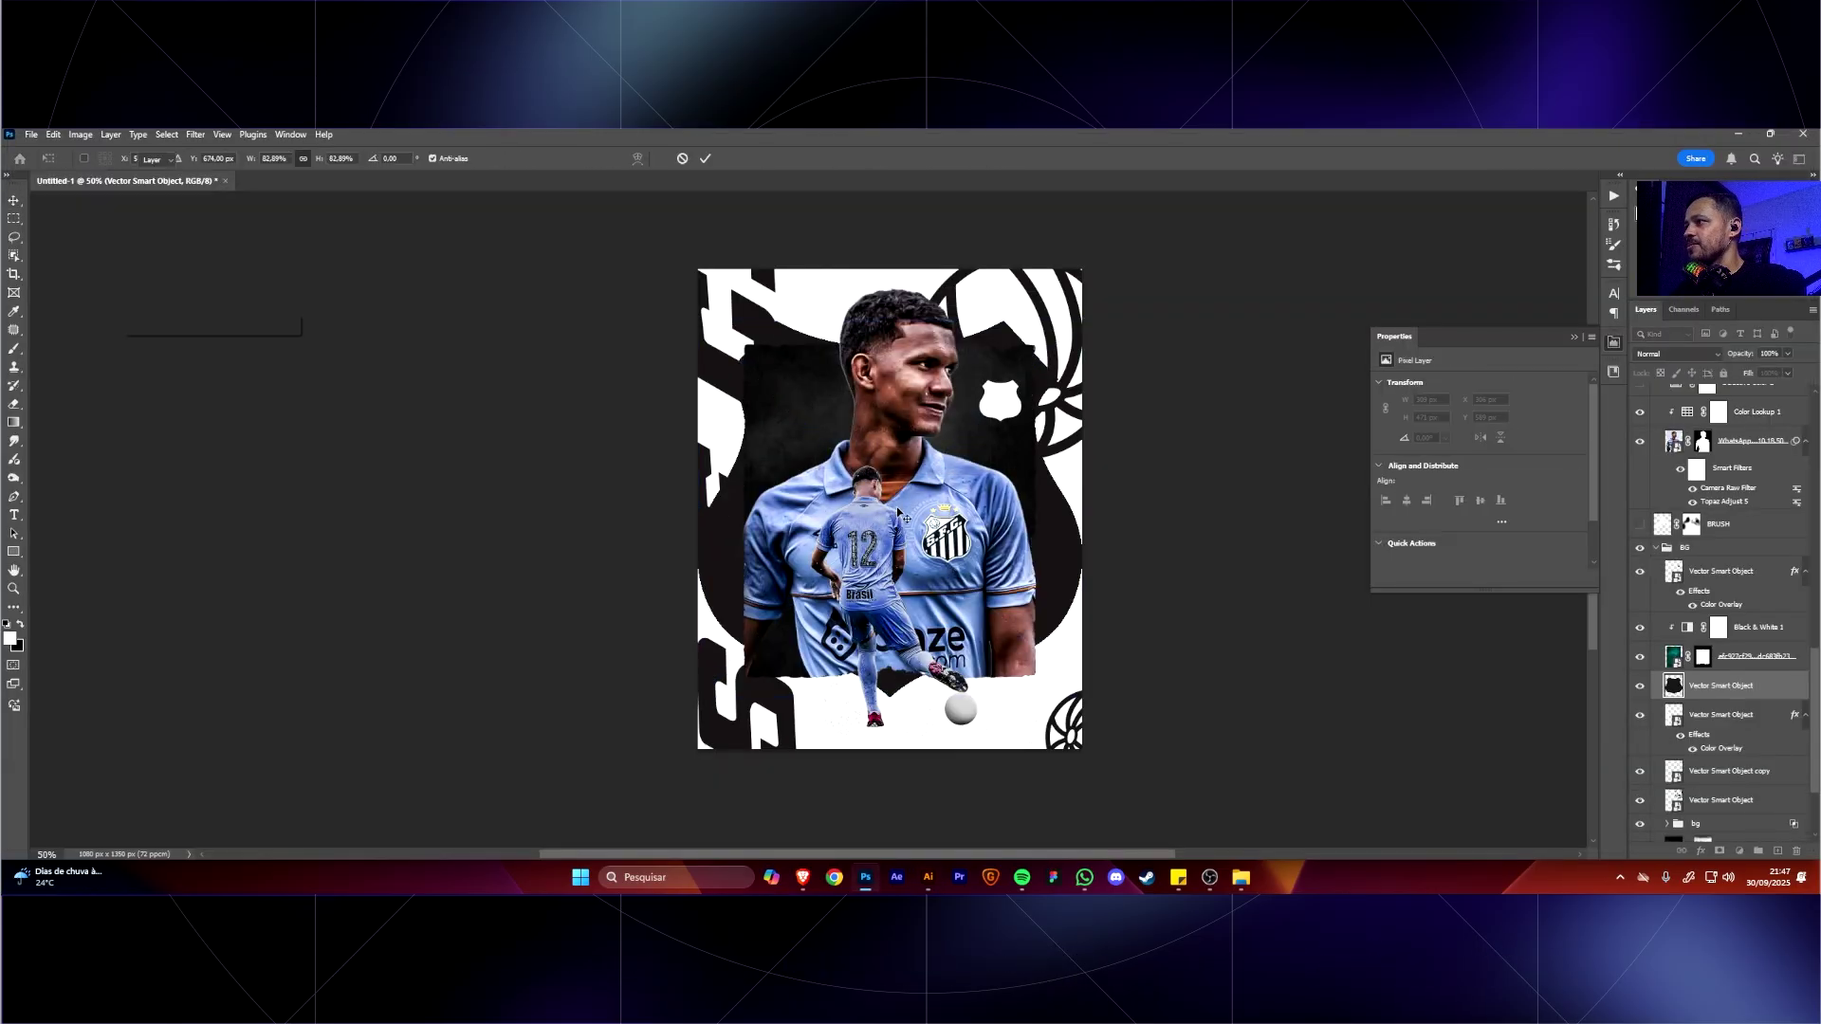
Apply a white Color Overlay to the pasted shield shape.
double_click(1766, 686)
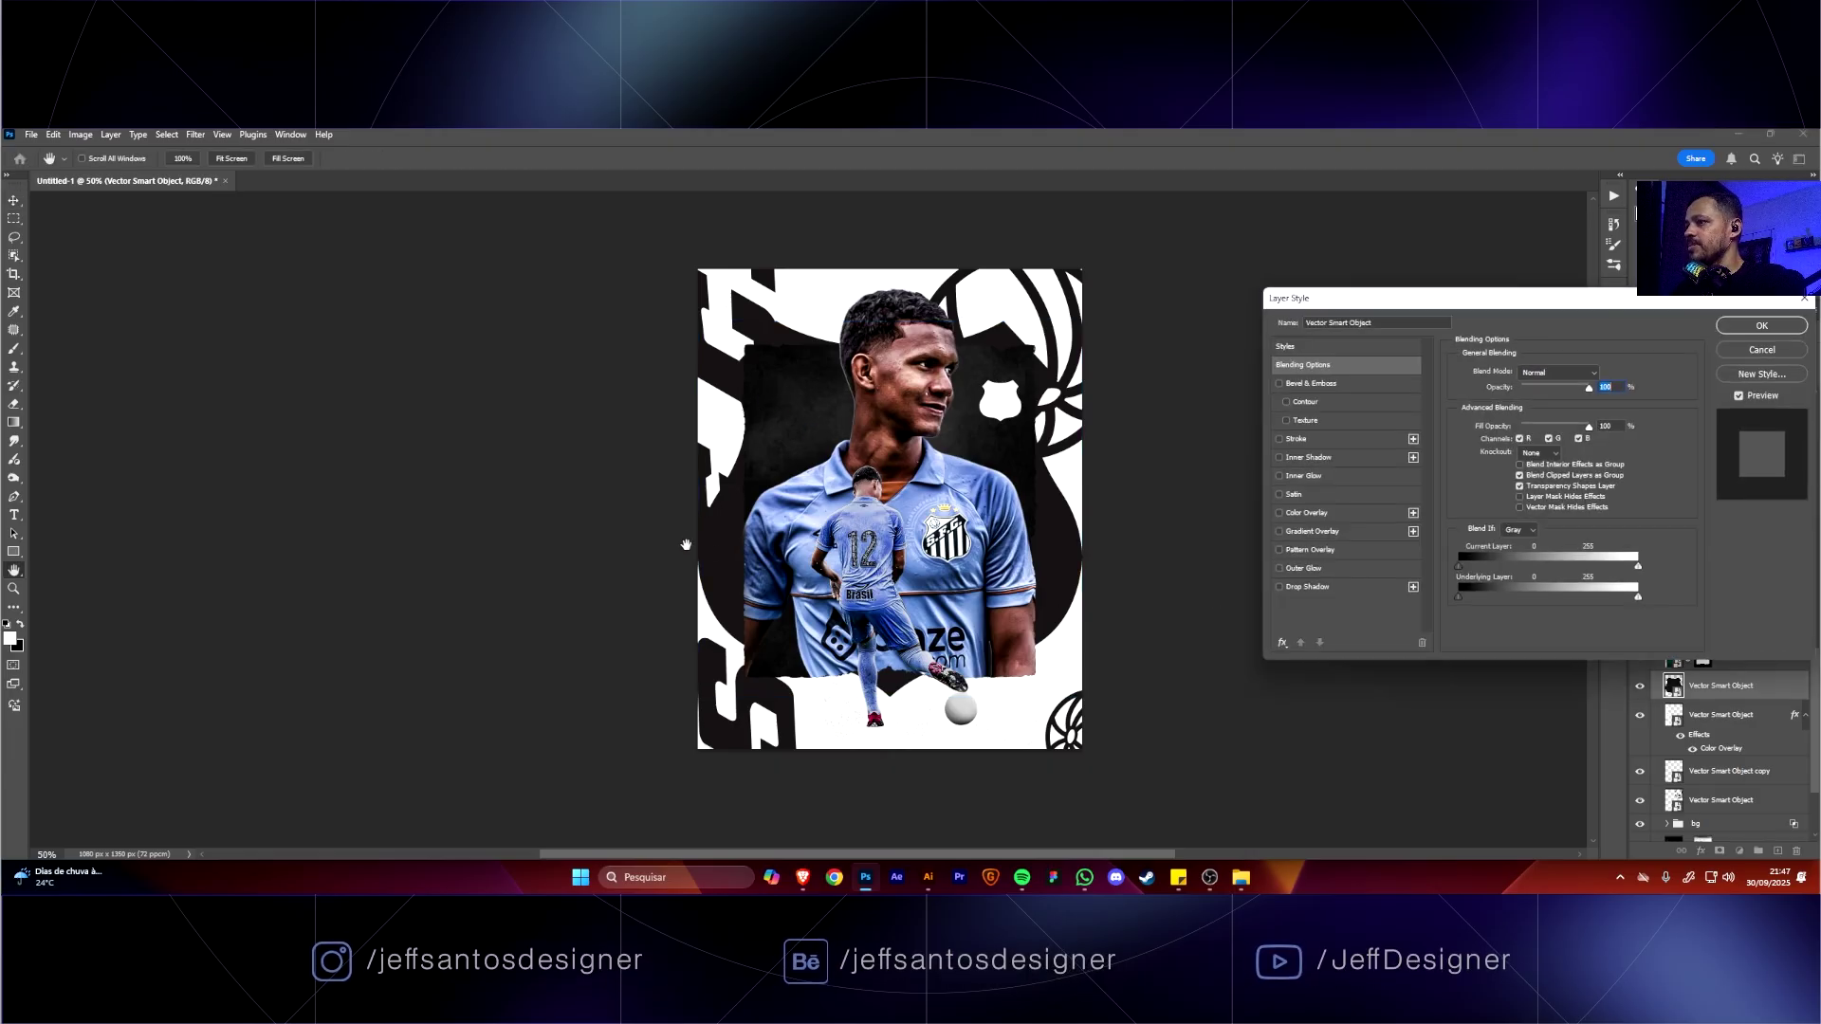
left_click(1311, 513)
left_click(1602, 374)
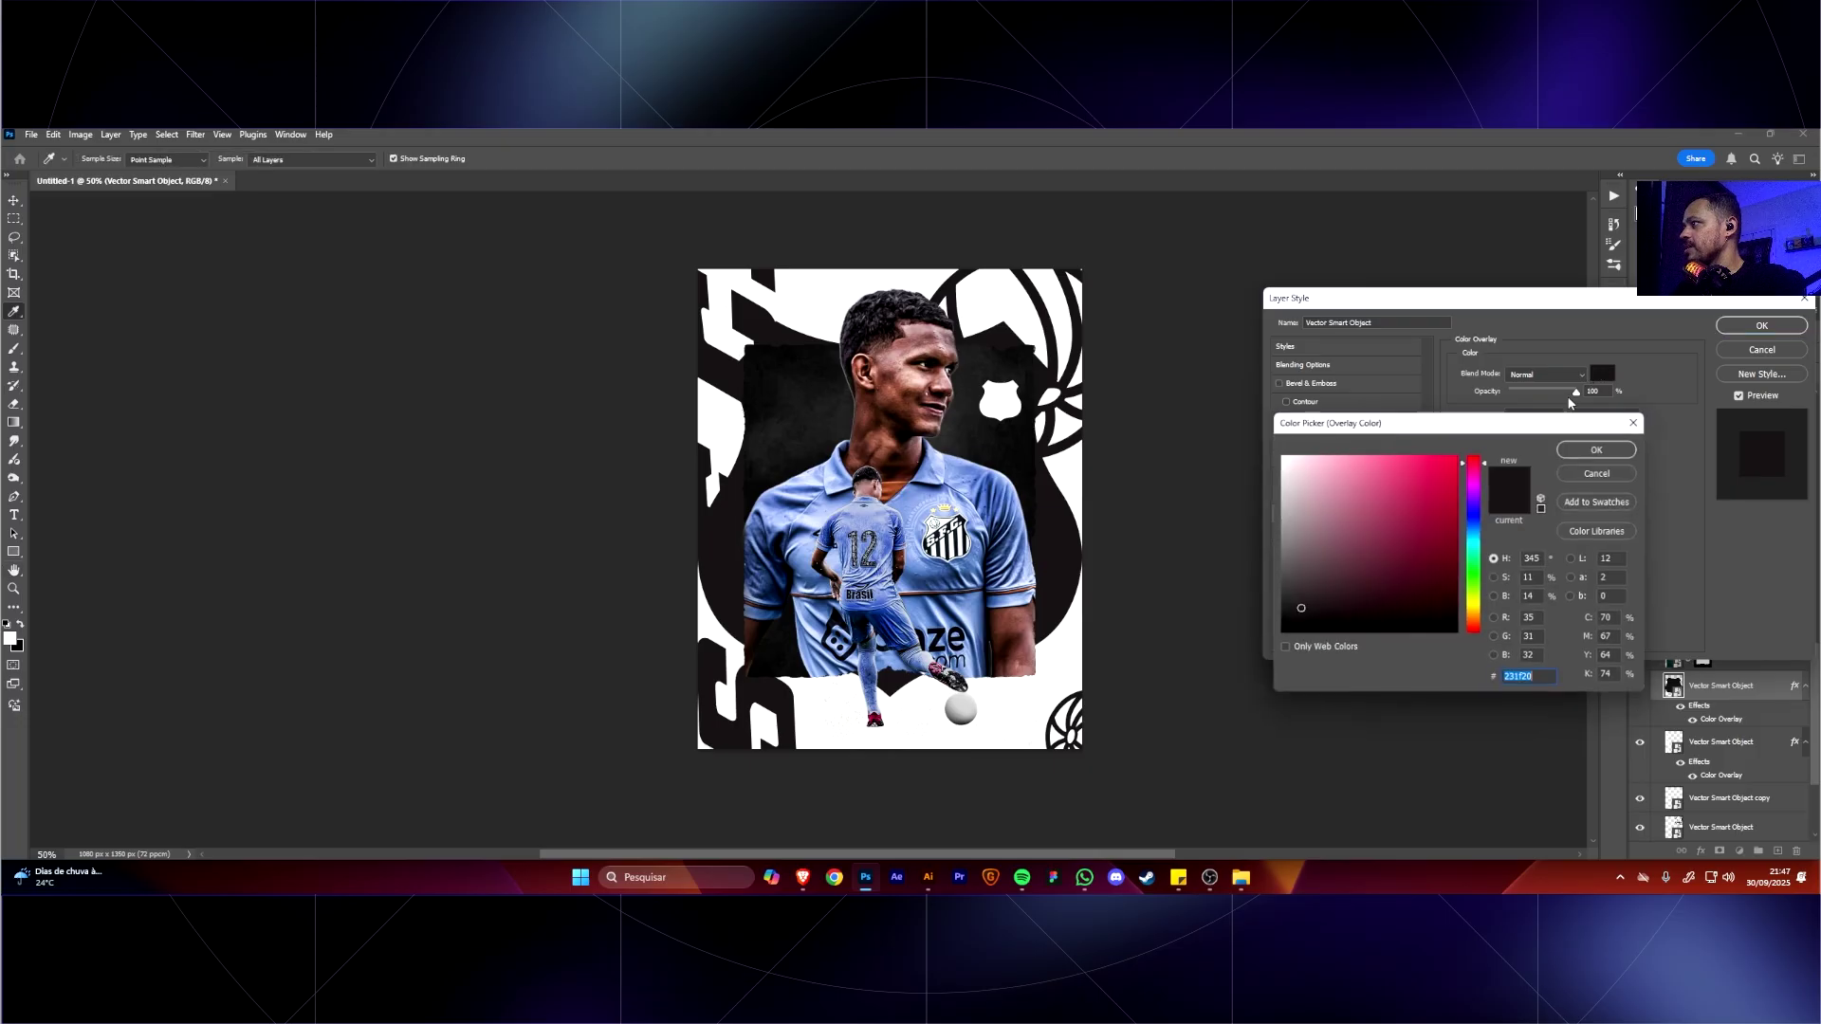
left_click(1280, 456)
left_click(1601, 448)
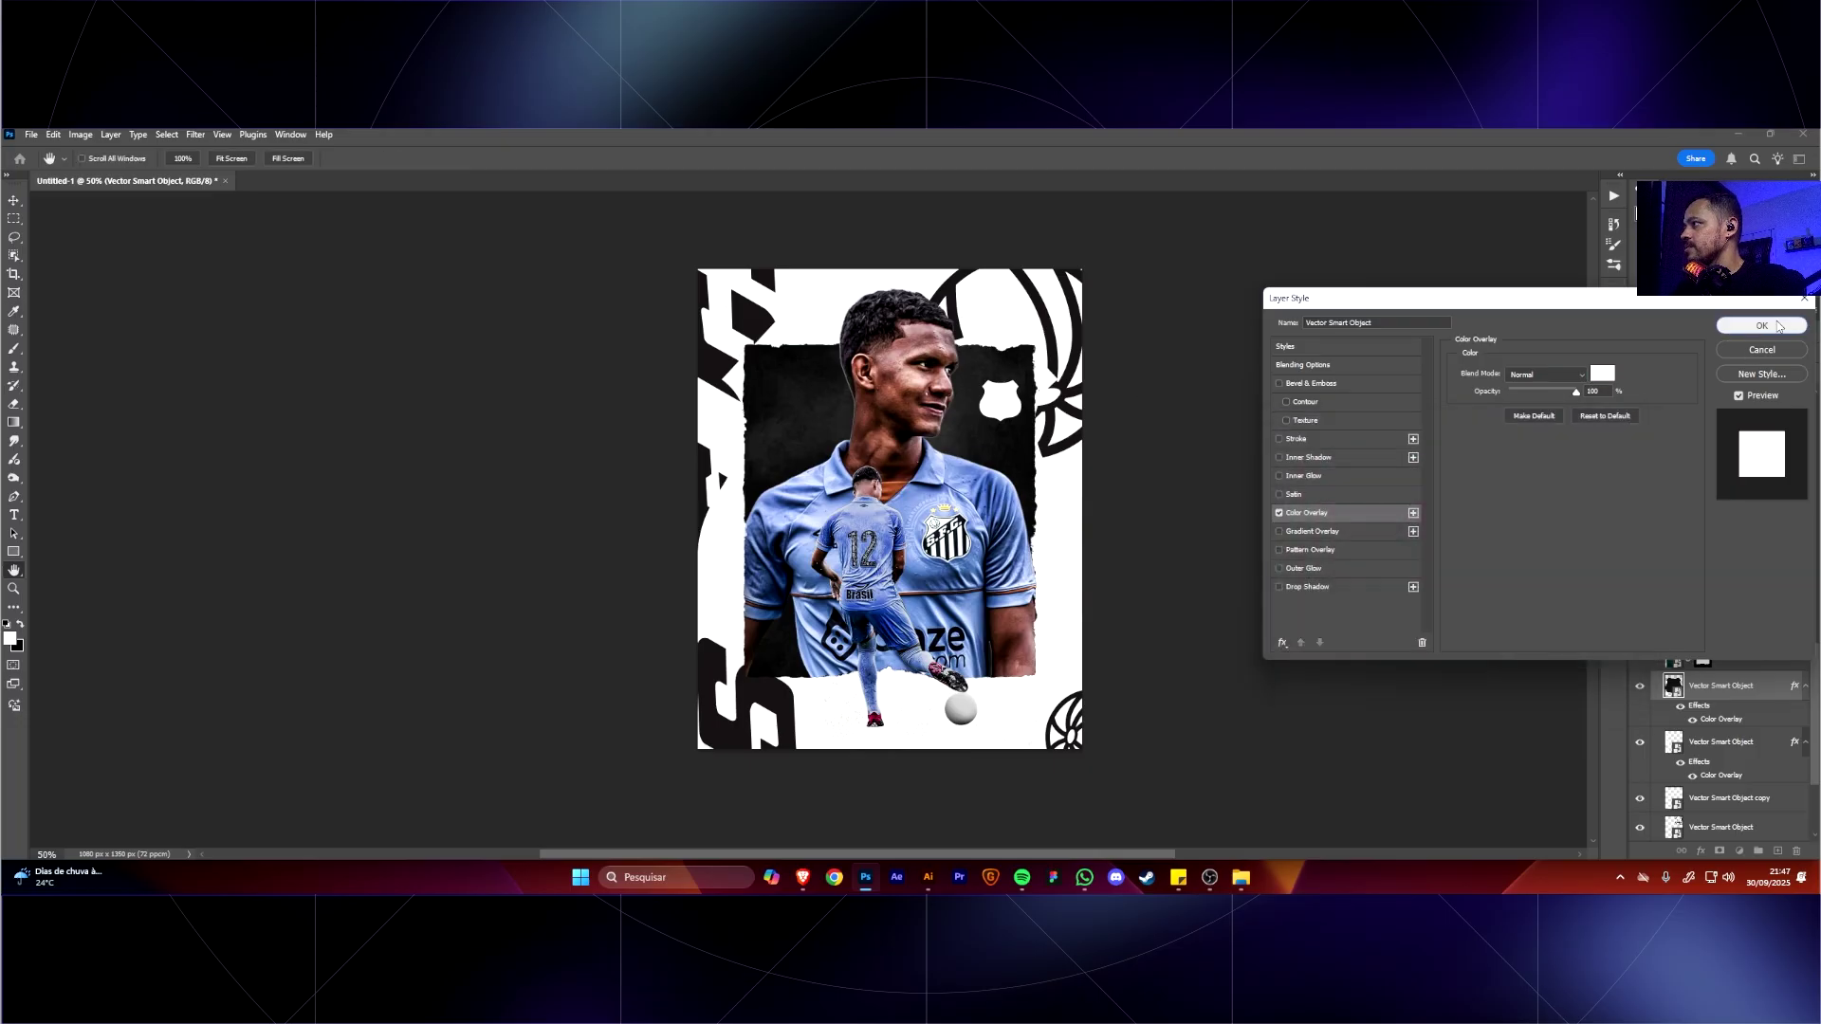
left_click(1761, 325)
Shrink the white shield to about 244 px wide and move its layer above the Black & White 1 adjustment.
key("ctrl+t")
left_click_drag(1082, 320, 932, 466)
key("Return")
key("ctrl+bracketright")
key("ctrl+bracketright")
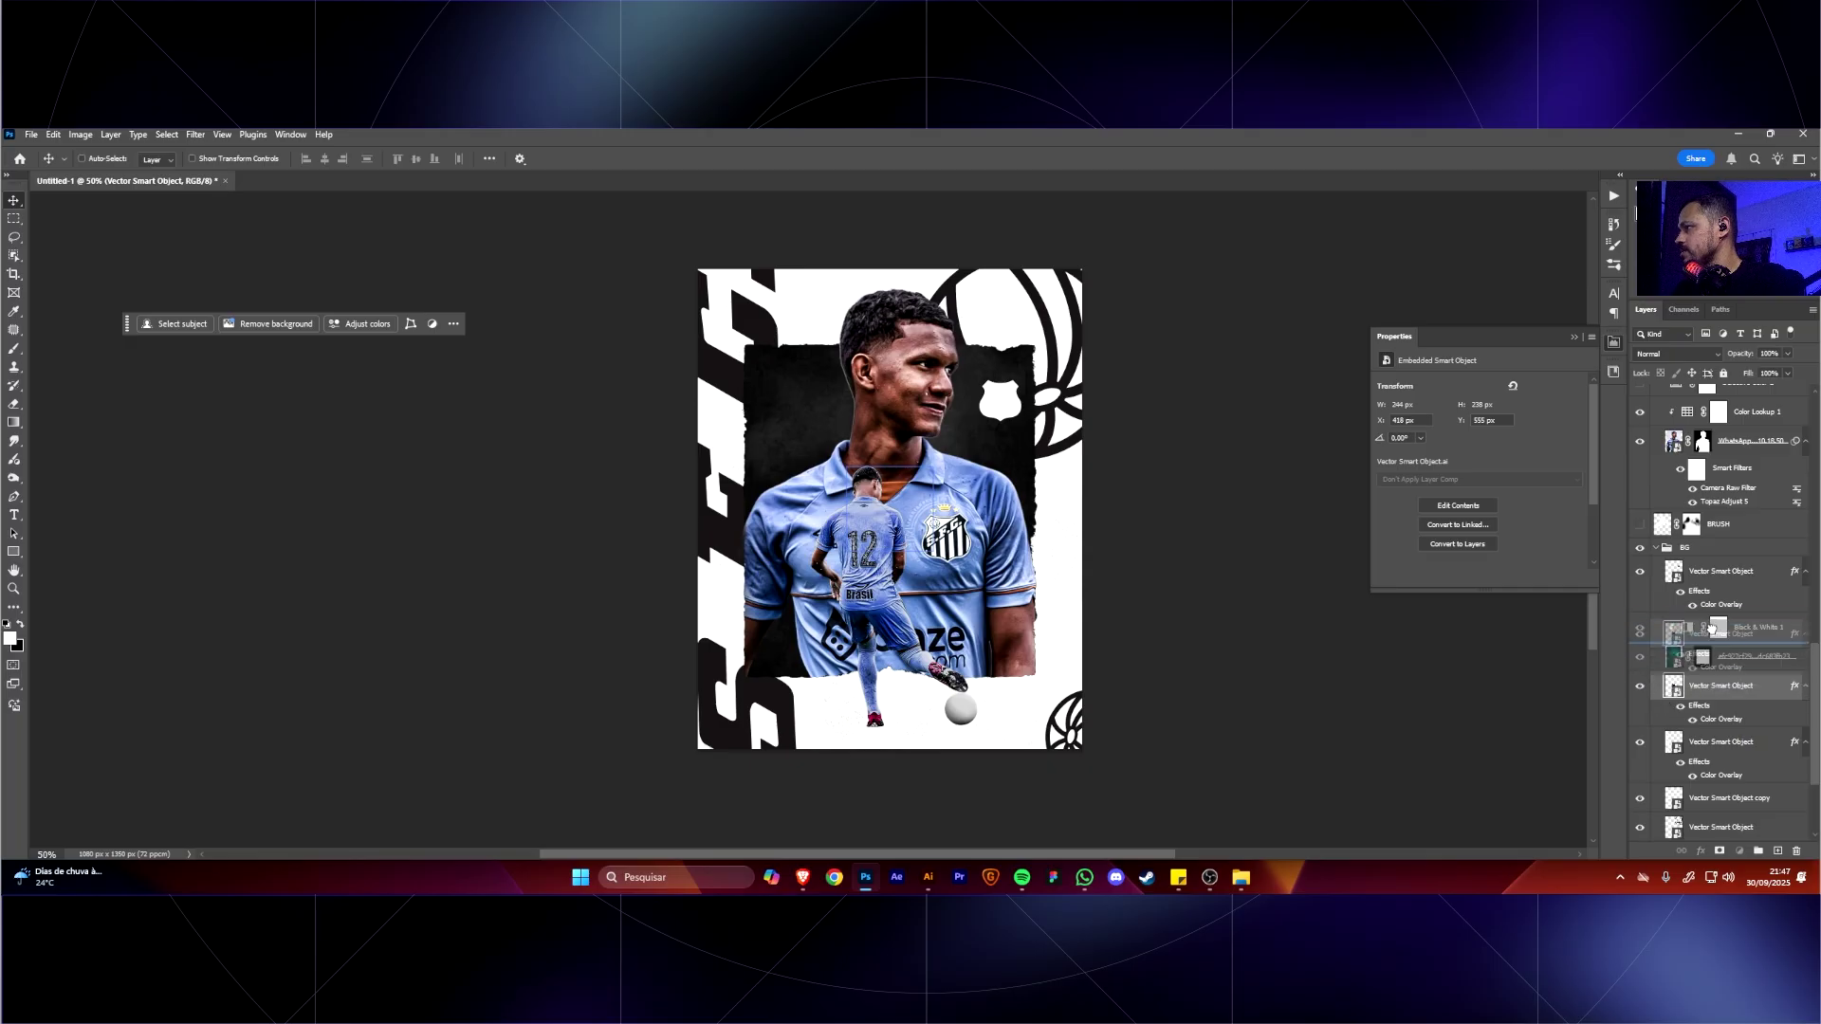
Try the white shield at about 135 px wide over the small badge beside the player's face, and delete it.
left_click(907, 541, "ctrl")
left_click(999, 399, "ctrl")
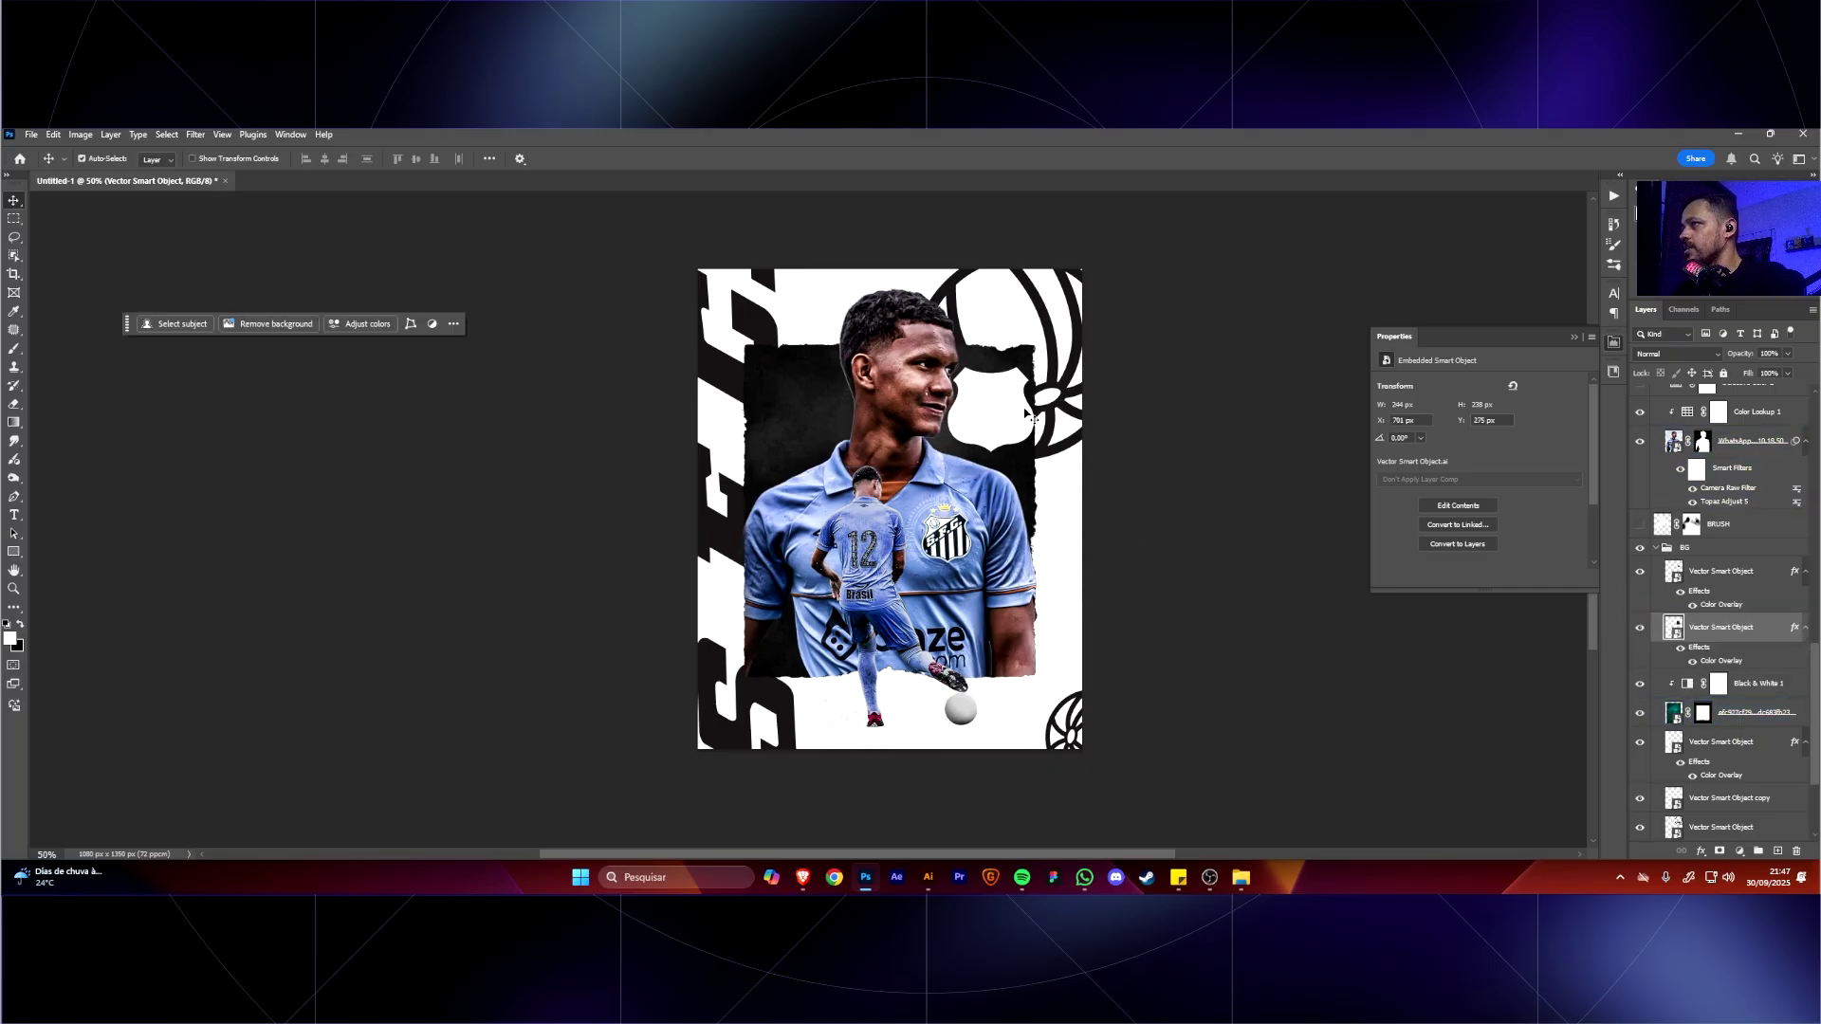
key("ctrl+t")
left_click_drag(1022, 379, 1009, 407)
key("Return")
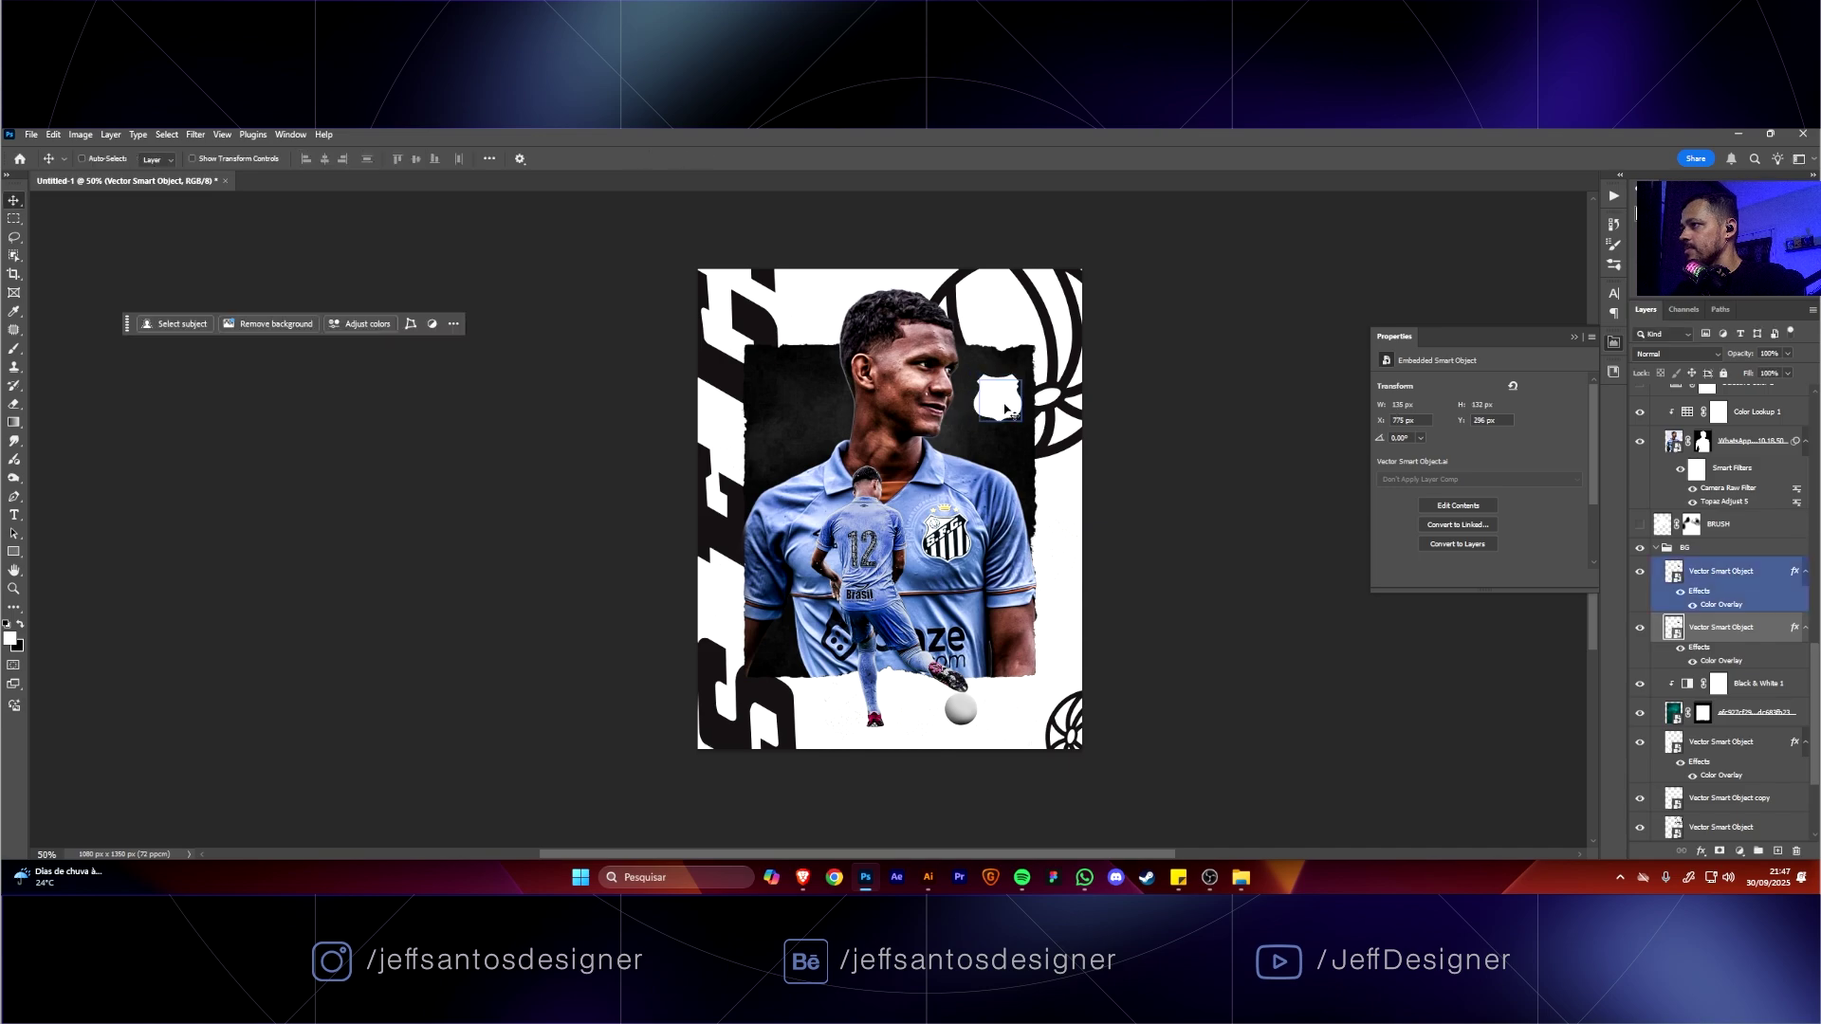
key("Delete")
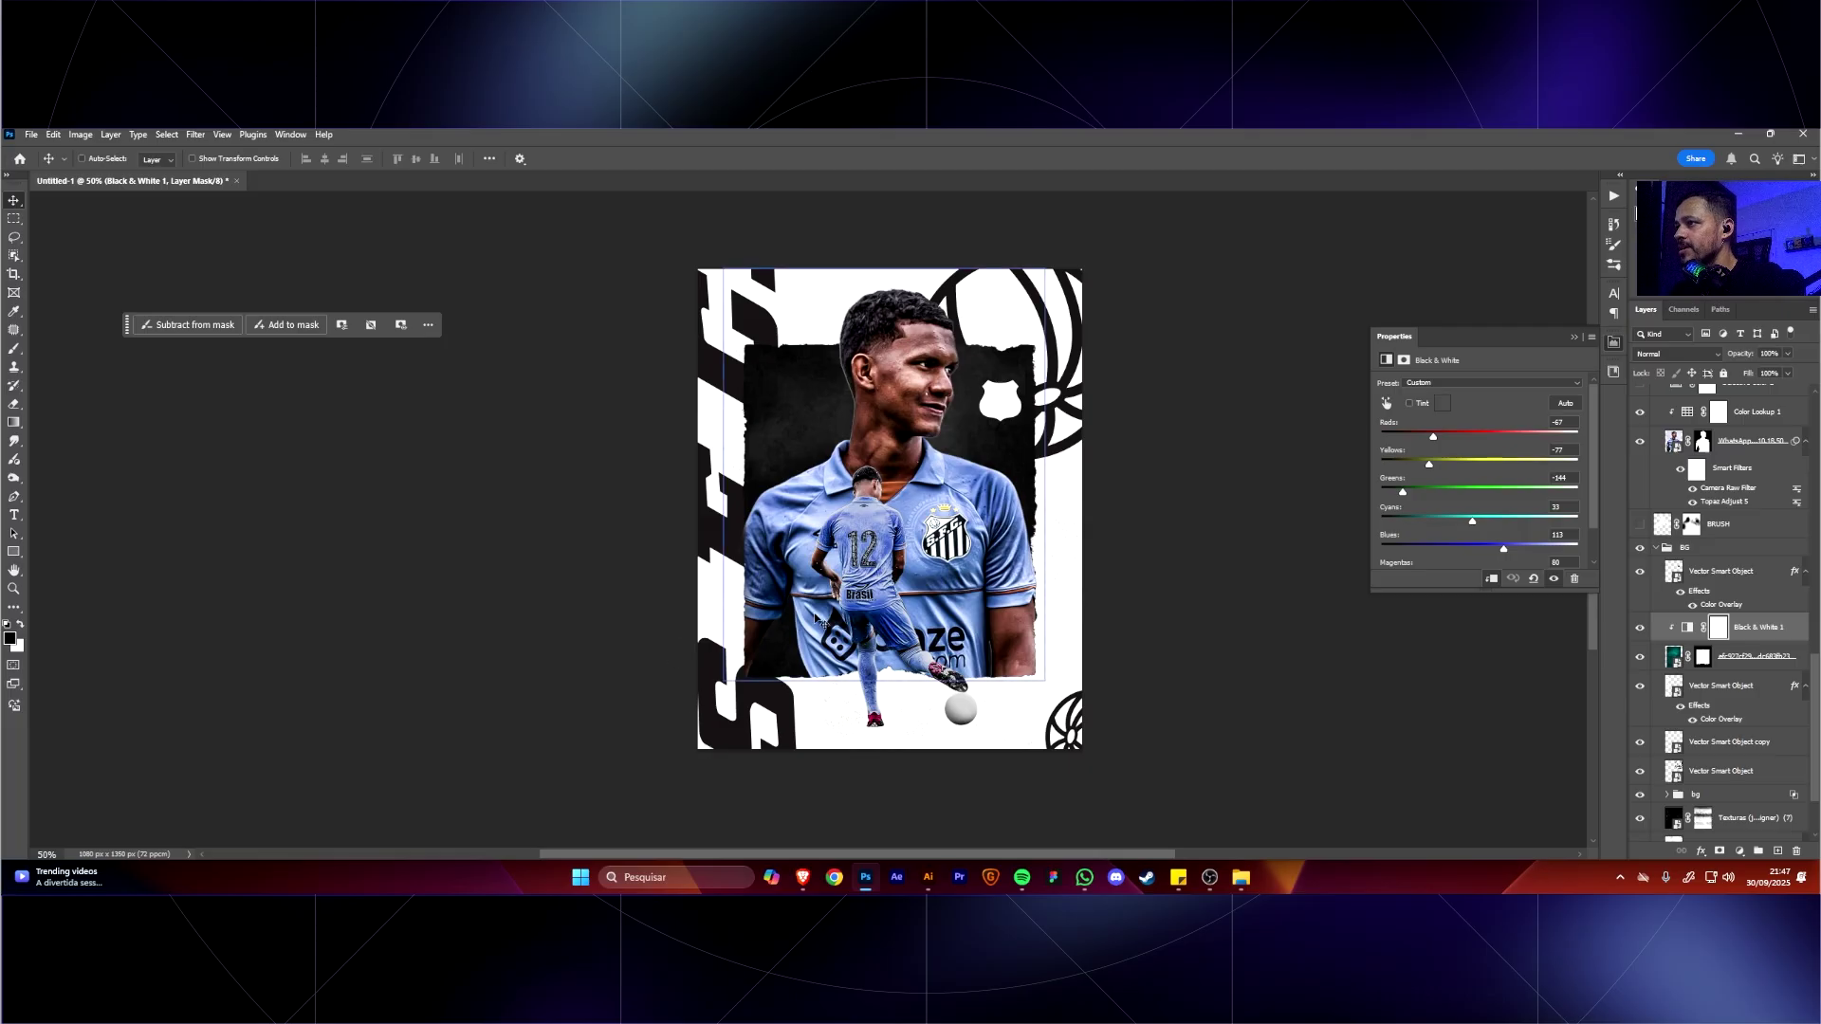
Disable the torn-edge background image's layer mask and hide its Black & White 1 adjustment.
left_click_drag(752, 395, 813, 396)
key("ctrl+z")
scroll(1646, 756, "down", 2)
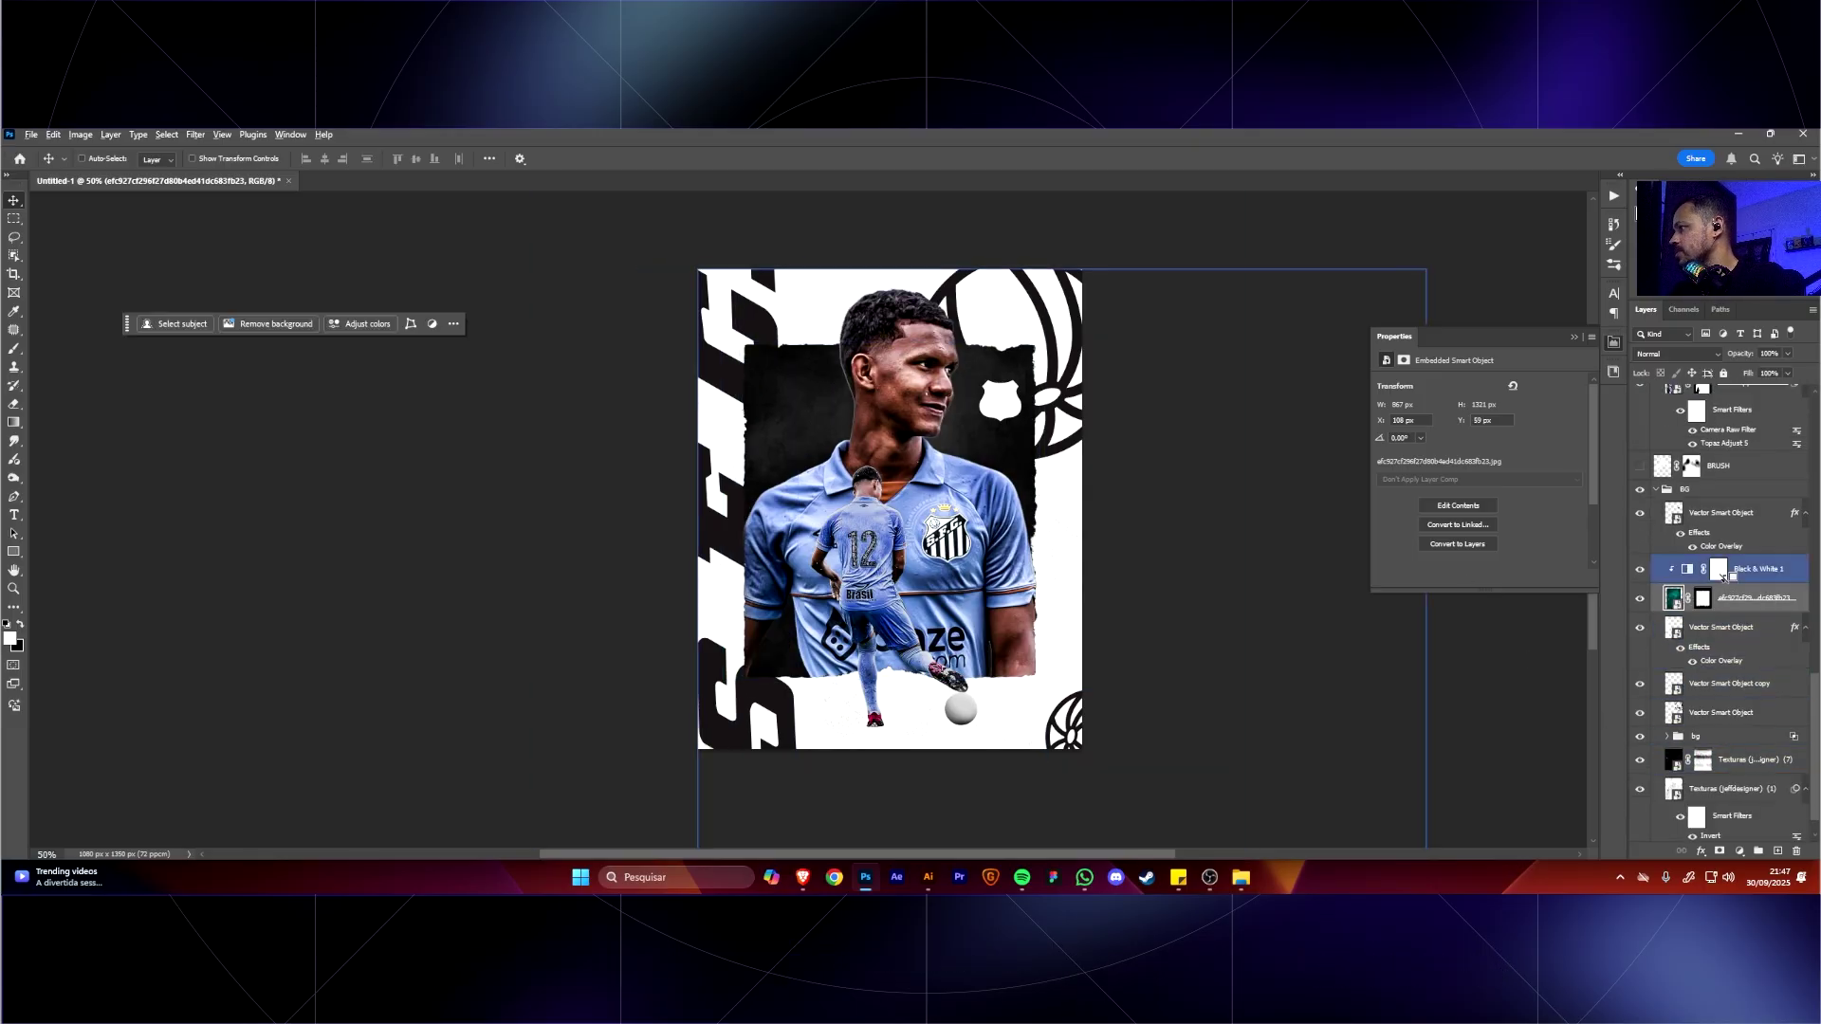
left_click(1704, 600, "shift")
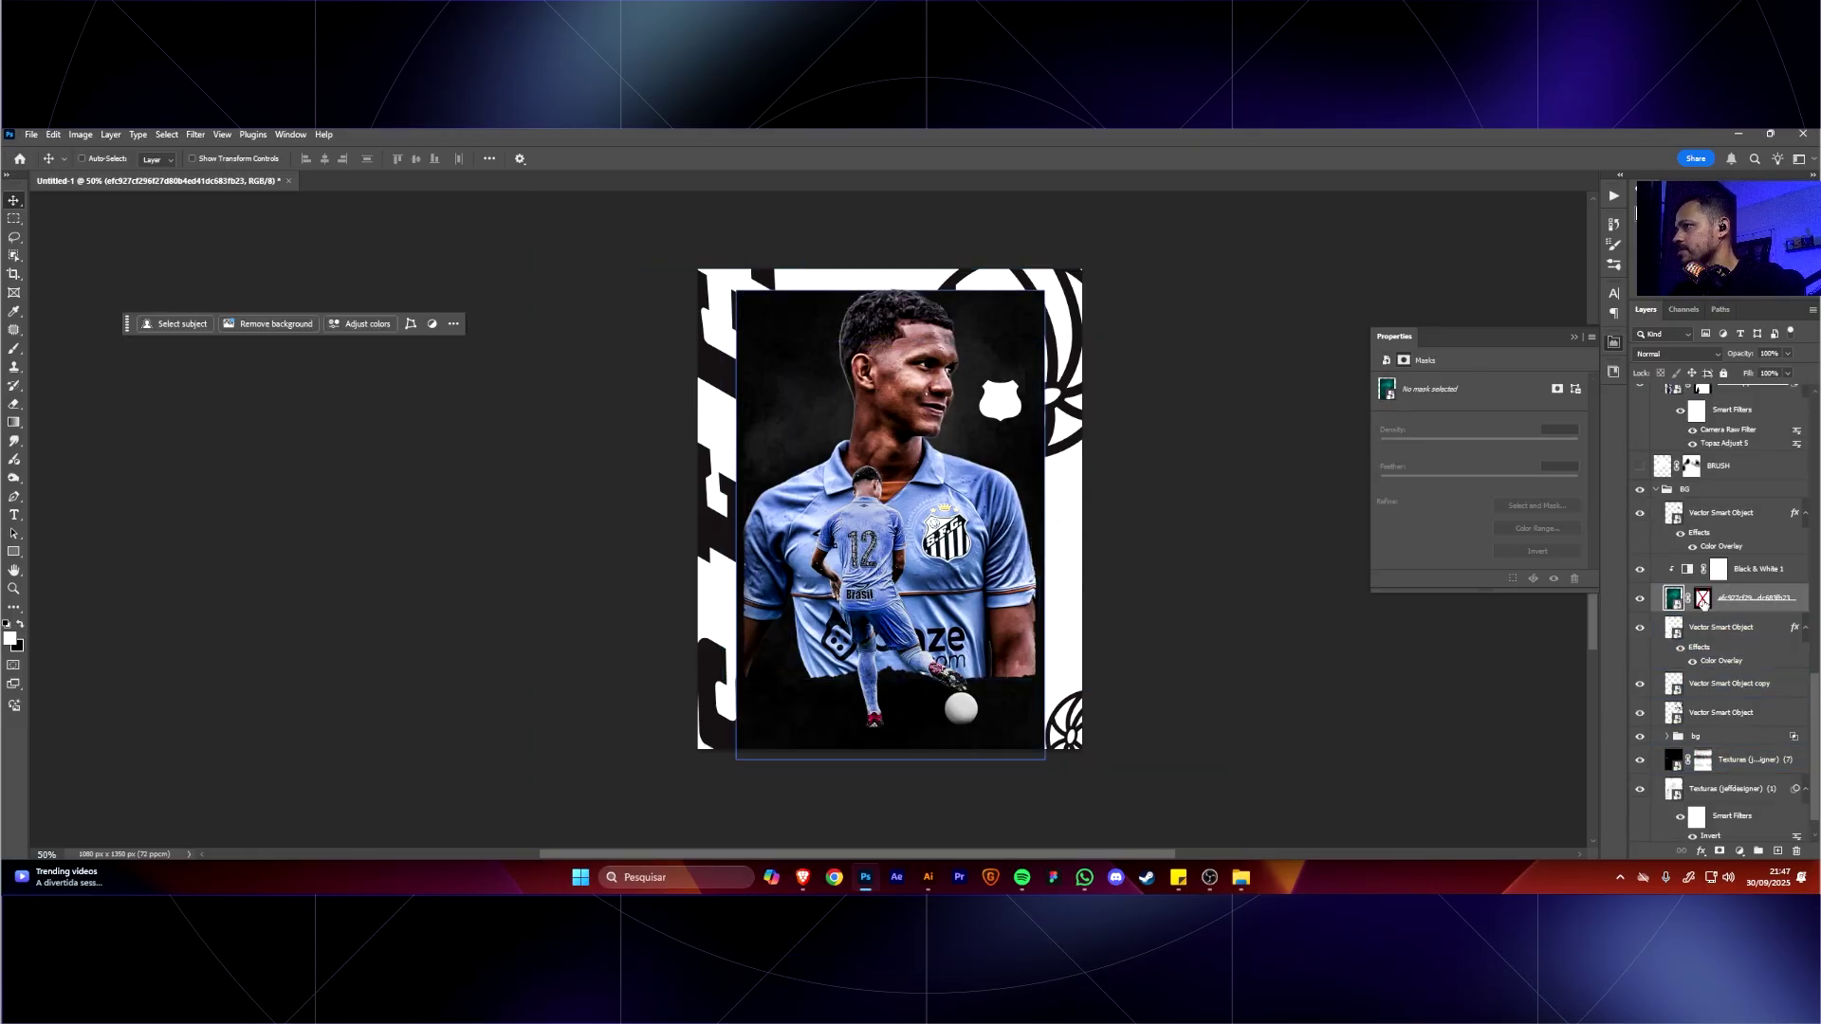
left_click(1640, 570)
left_click_drag(1011, 558, 996, 525)
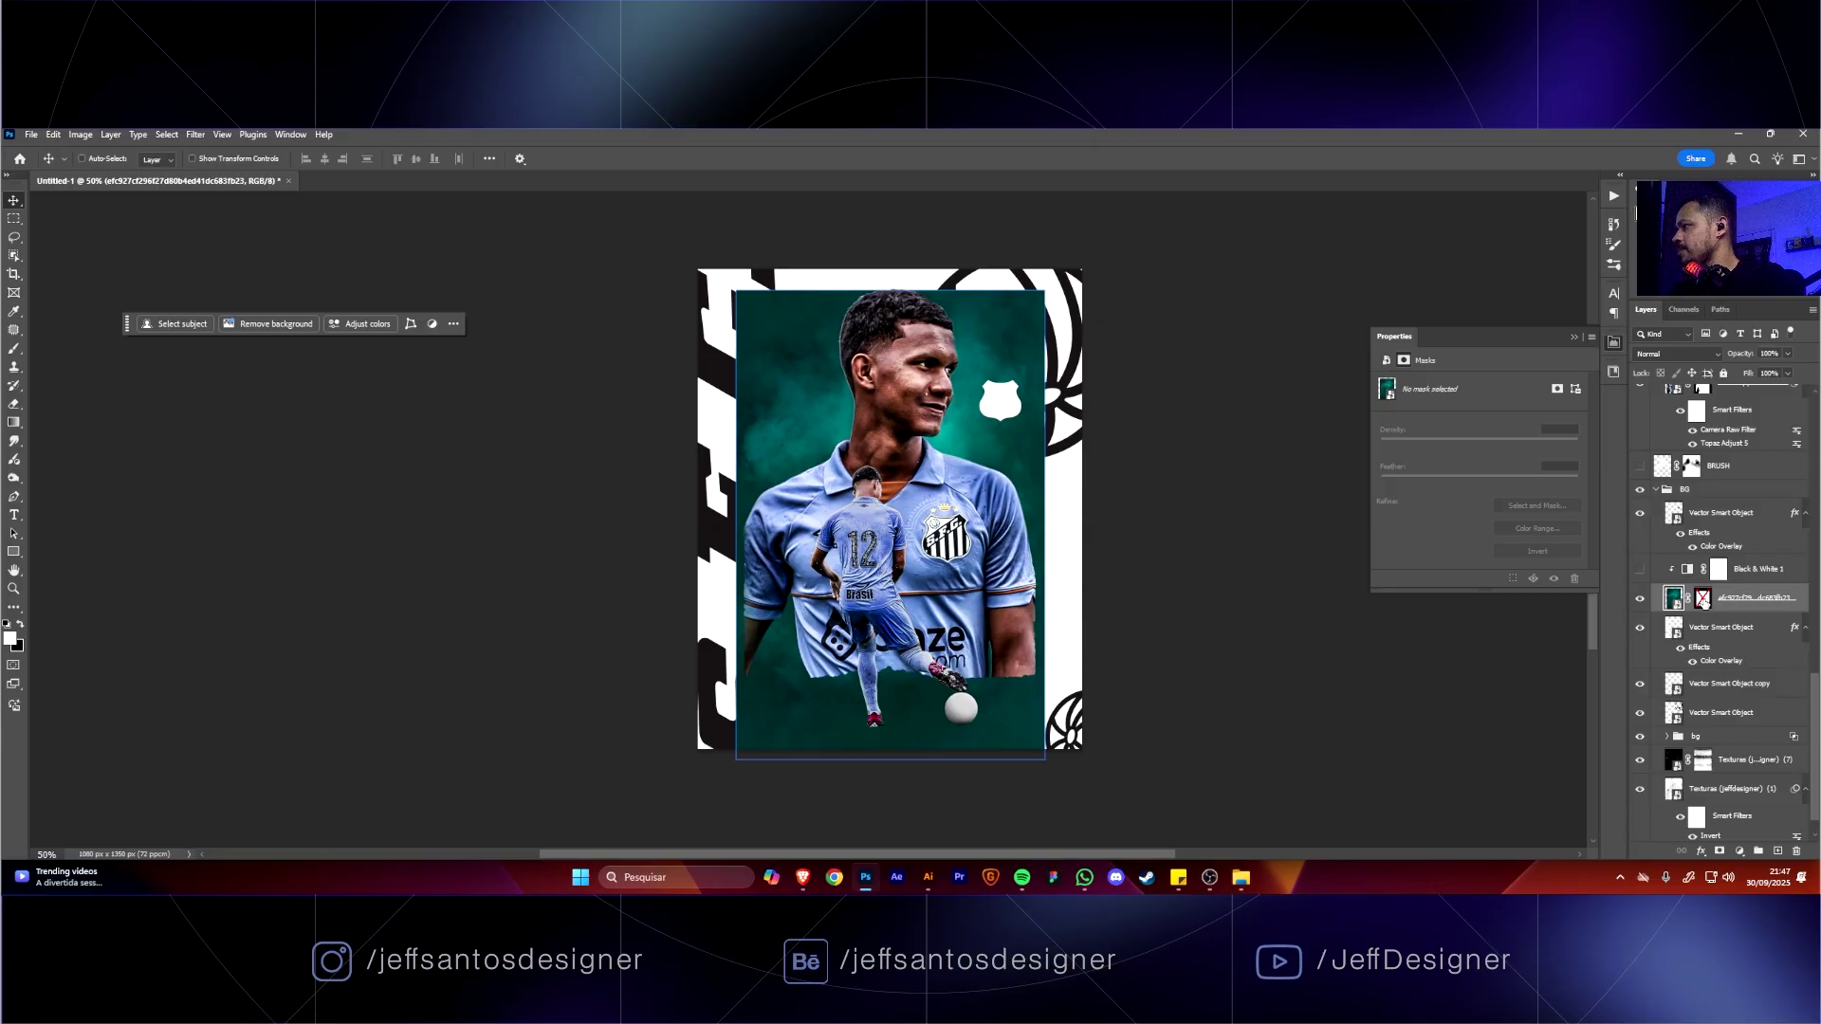
Toggle the green background image's layer mask to compare the torn-edge cut-out with the full picture.
left_click(1702, 598, "shift")
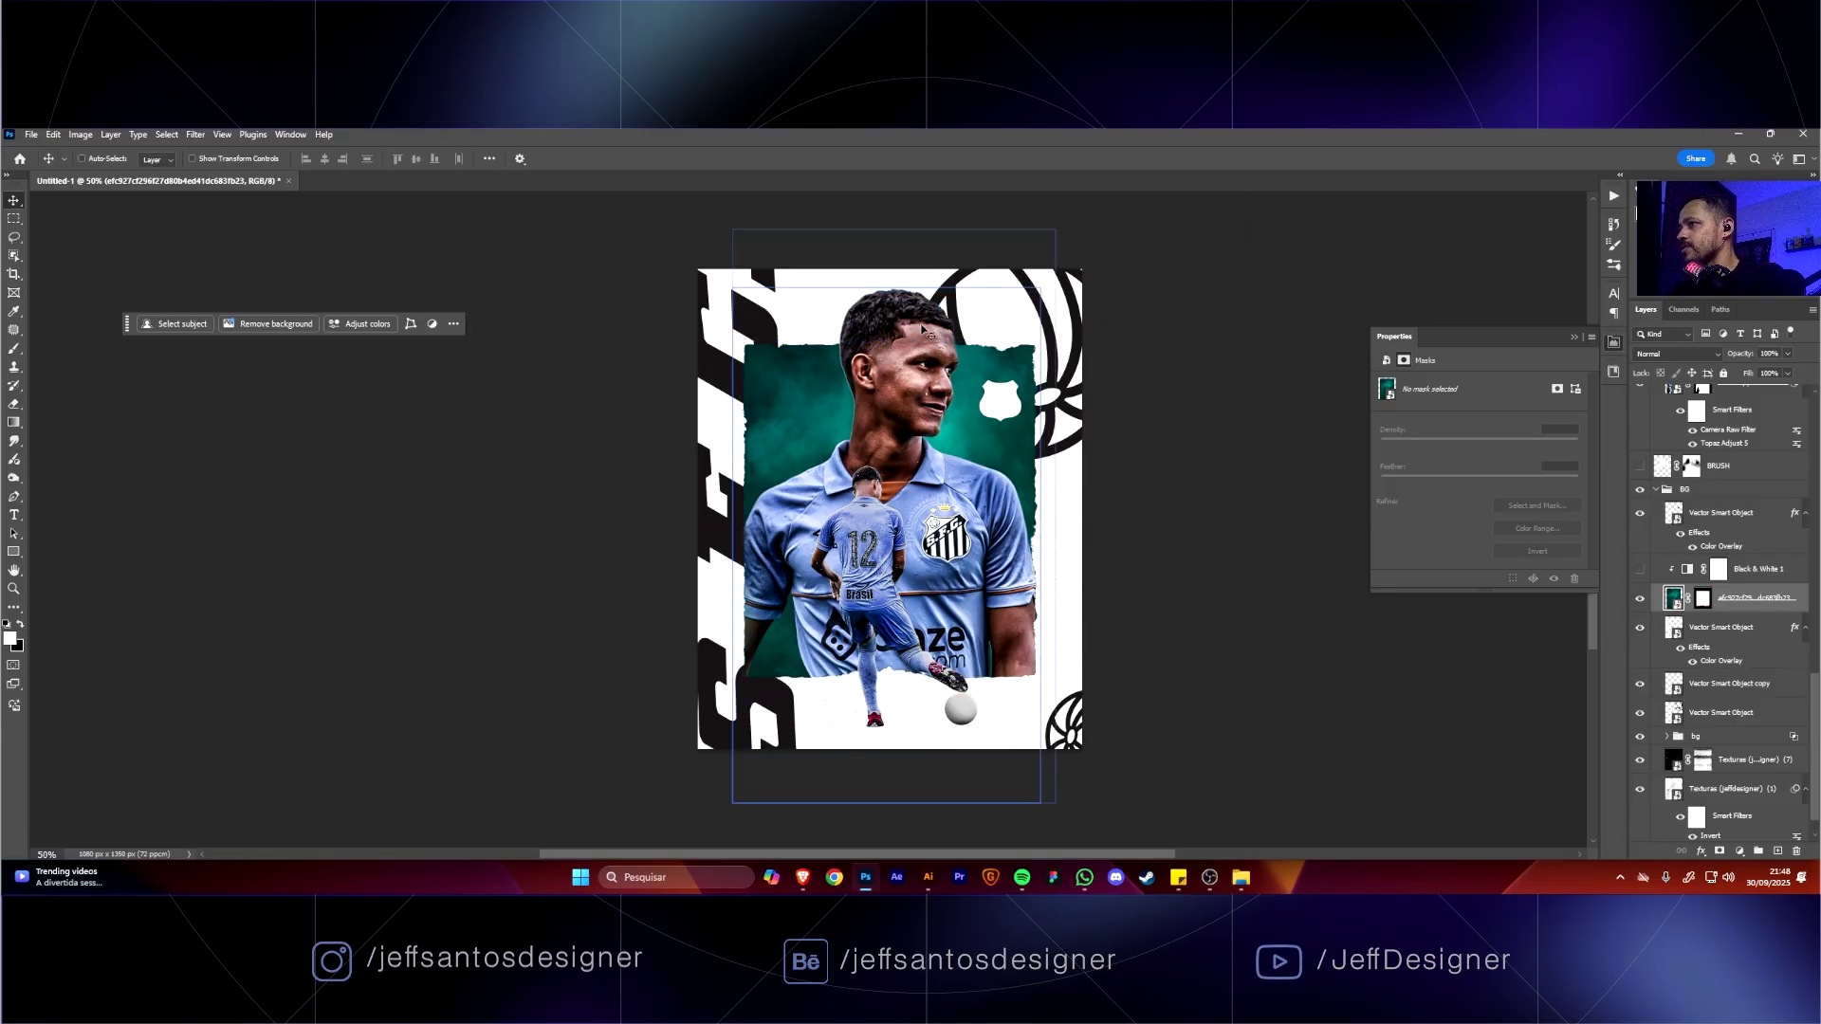
key("b")
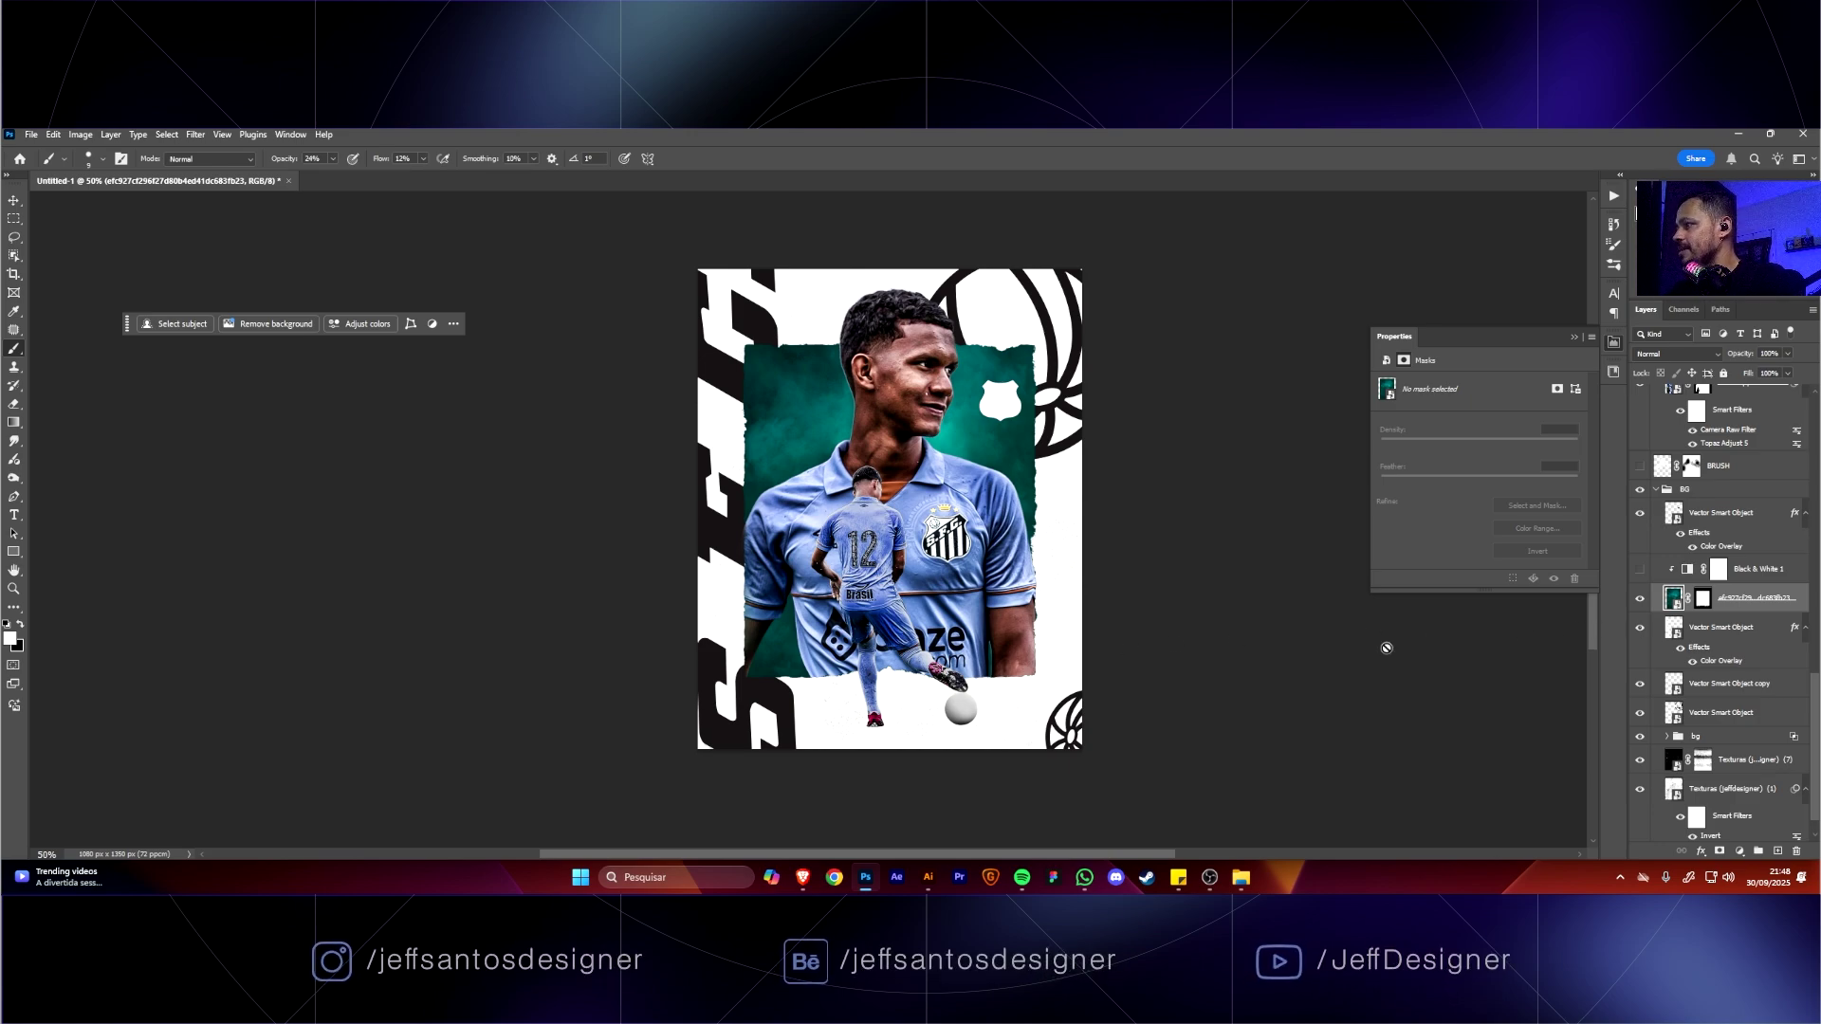
left_click(1703, 600, "shift")
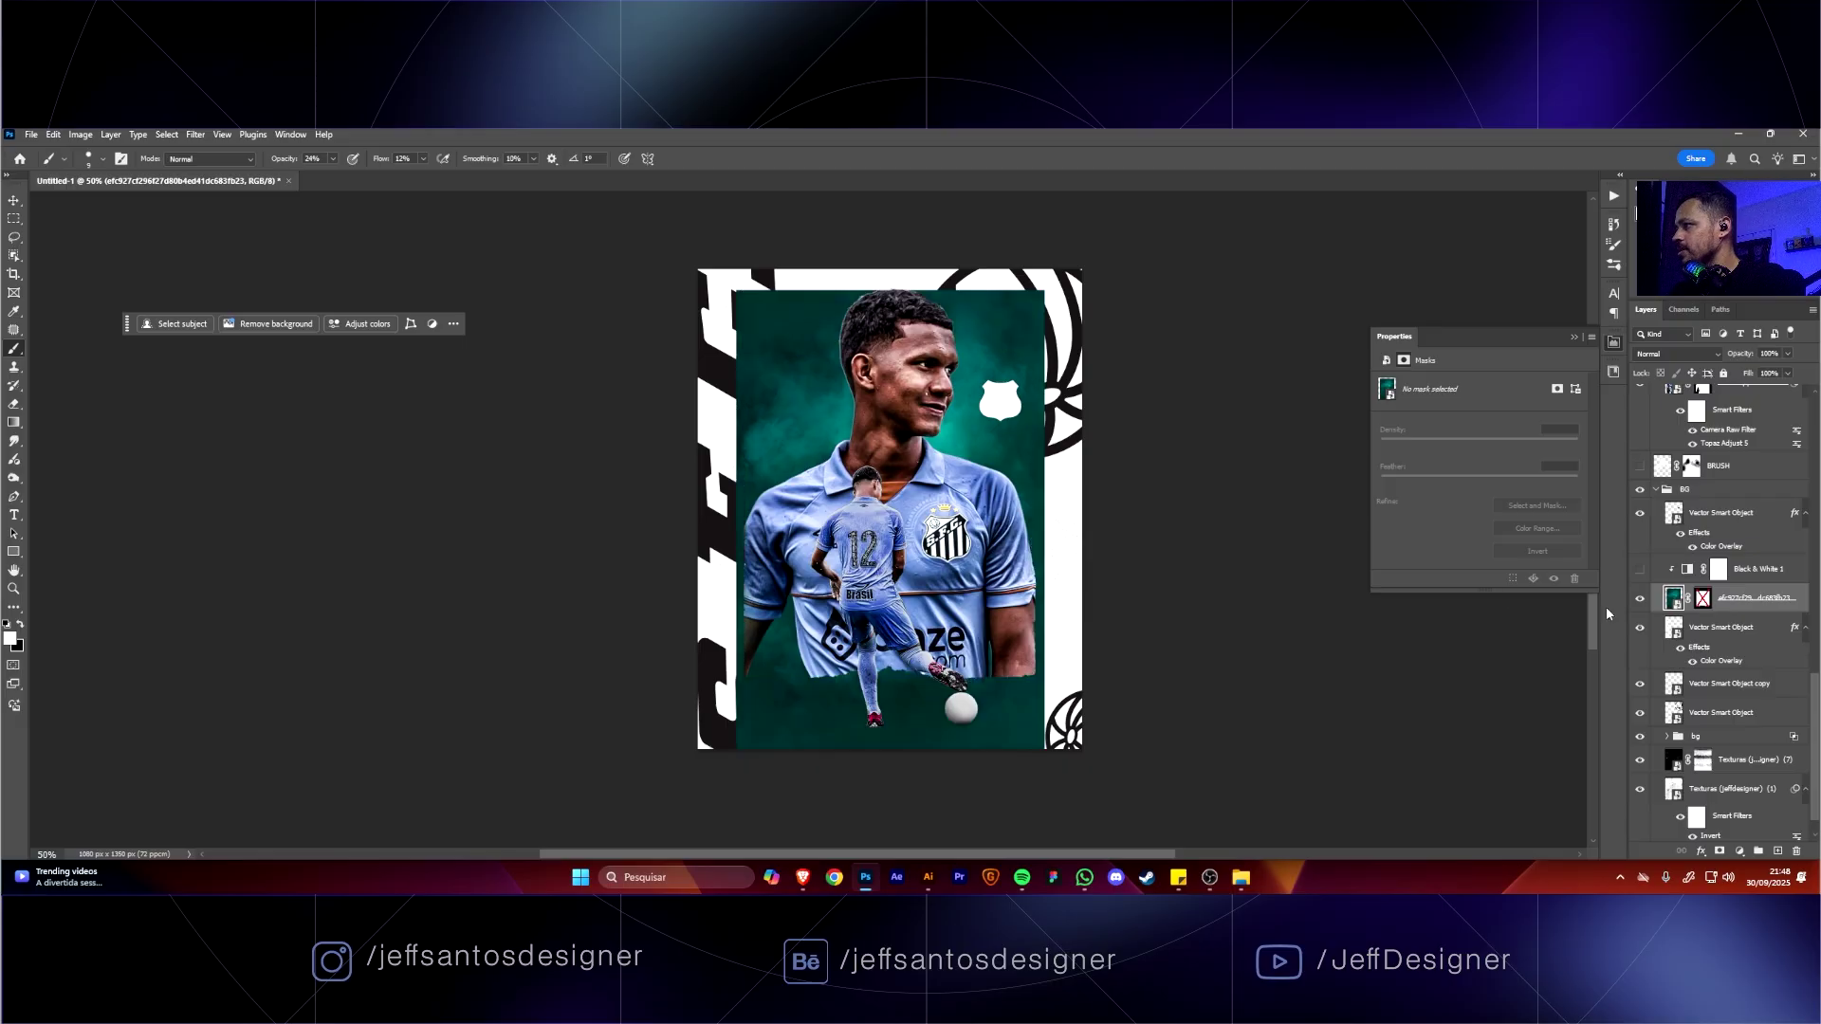
key("v")
mouse_move(754, 413)
left_mouse_down()
mouse_move(834, 418)
mouse_move(766, 436)
left_mouse_up()
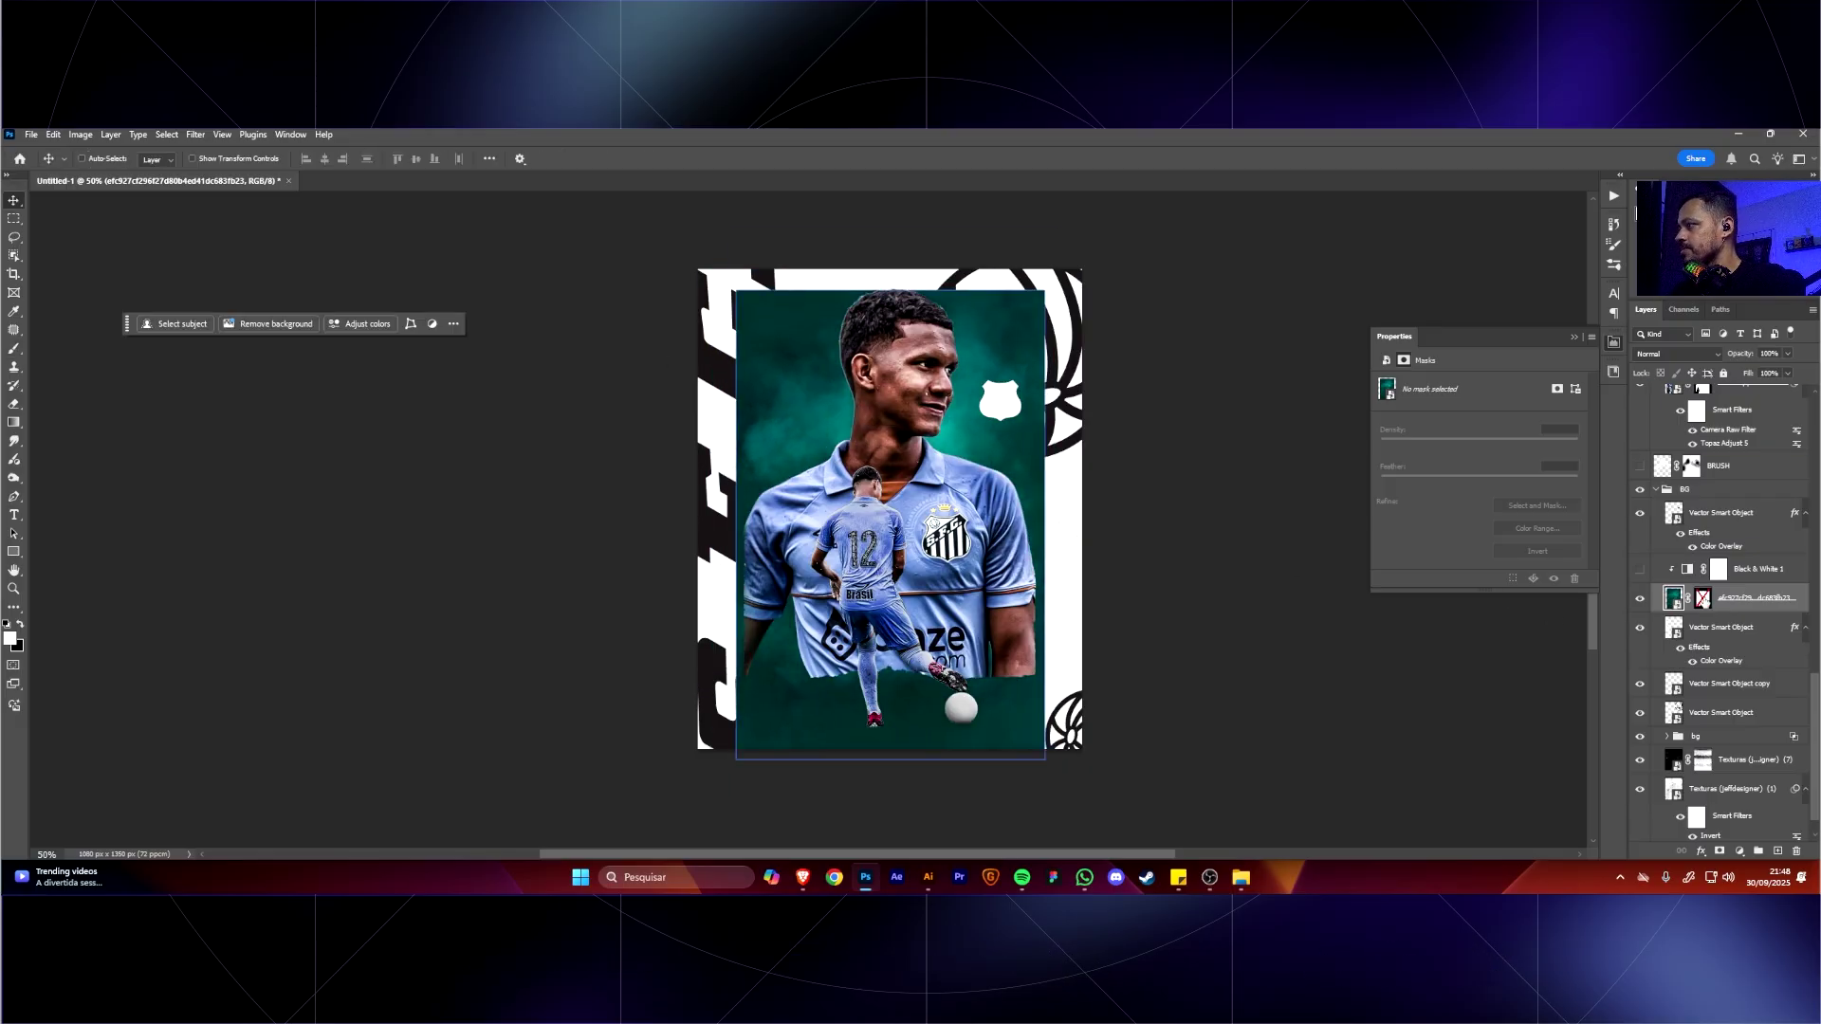
Delete the green background image's torn-edge layer mask and add a blank mask in its place.
left_click(1703, 599, "shift")
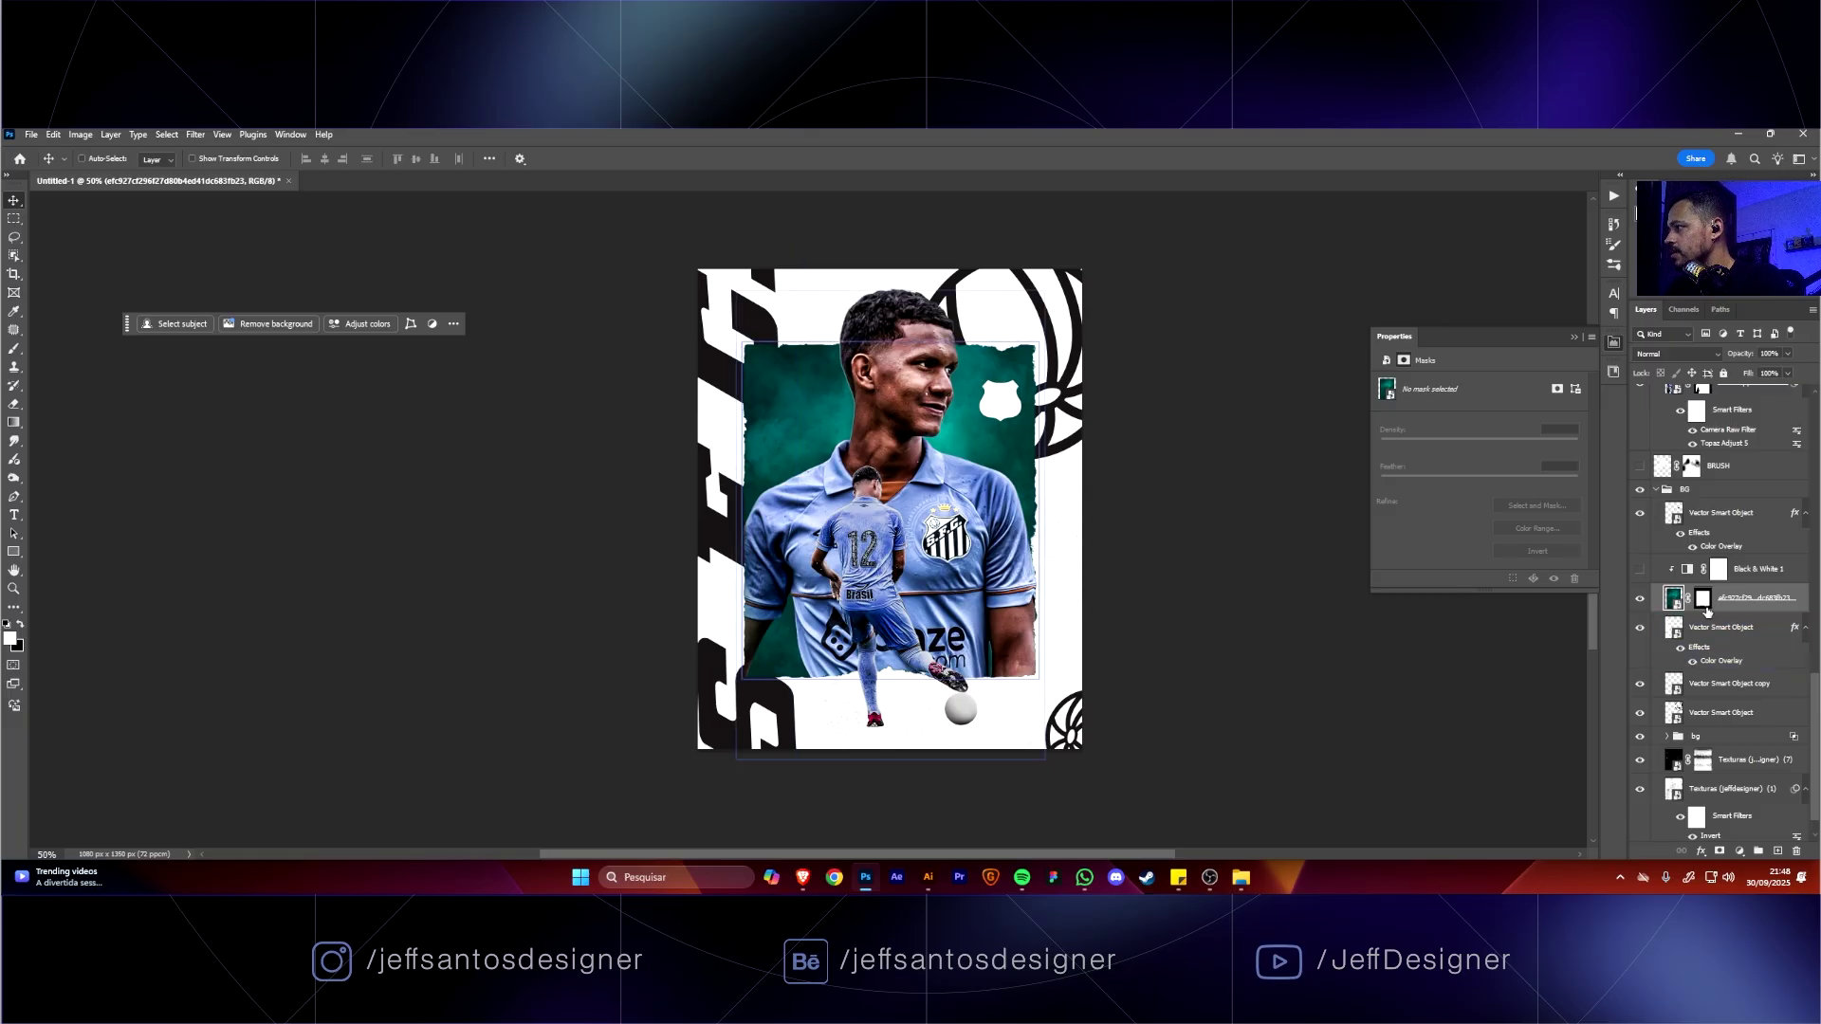
left_click_drag(1743, 646, 1795, 850)
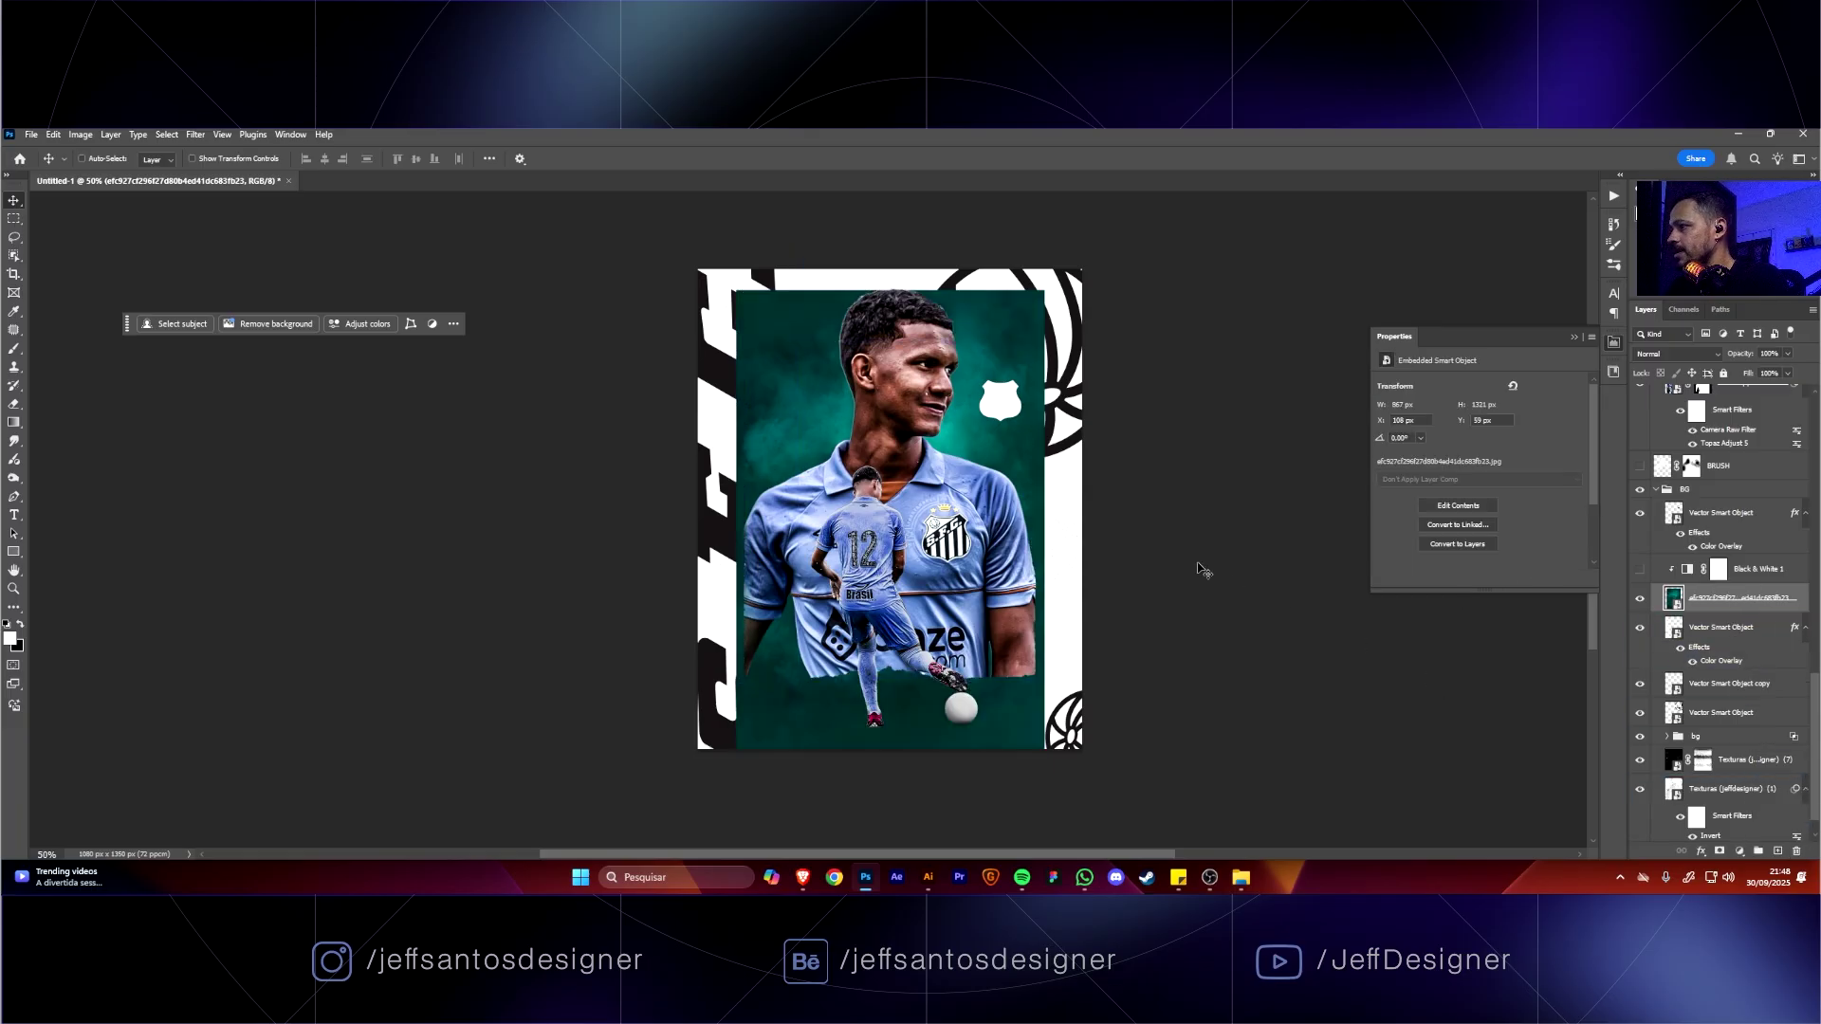
left_click(1720, 850)
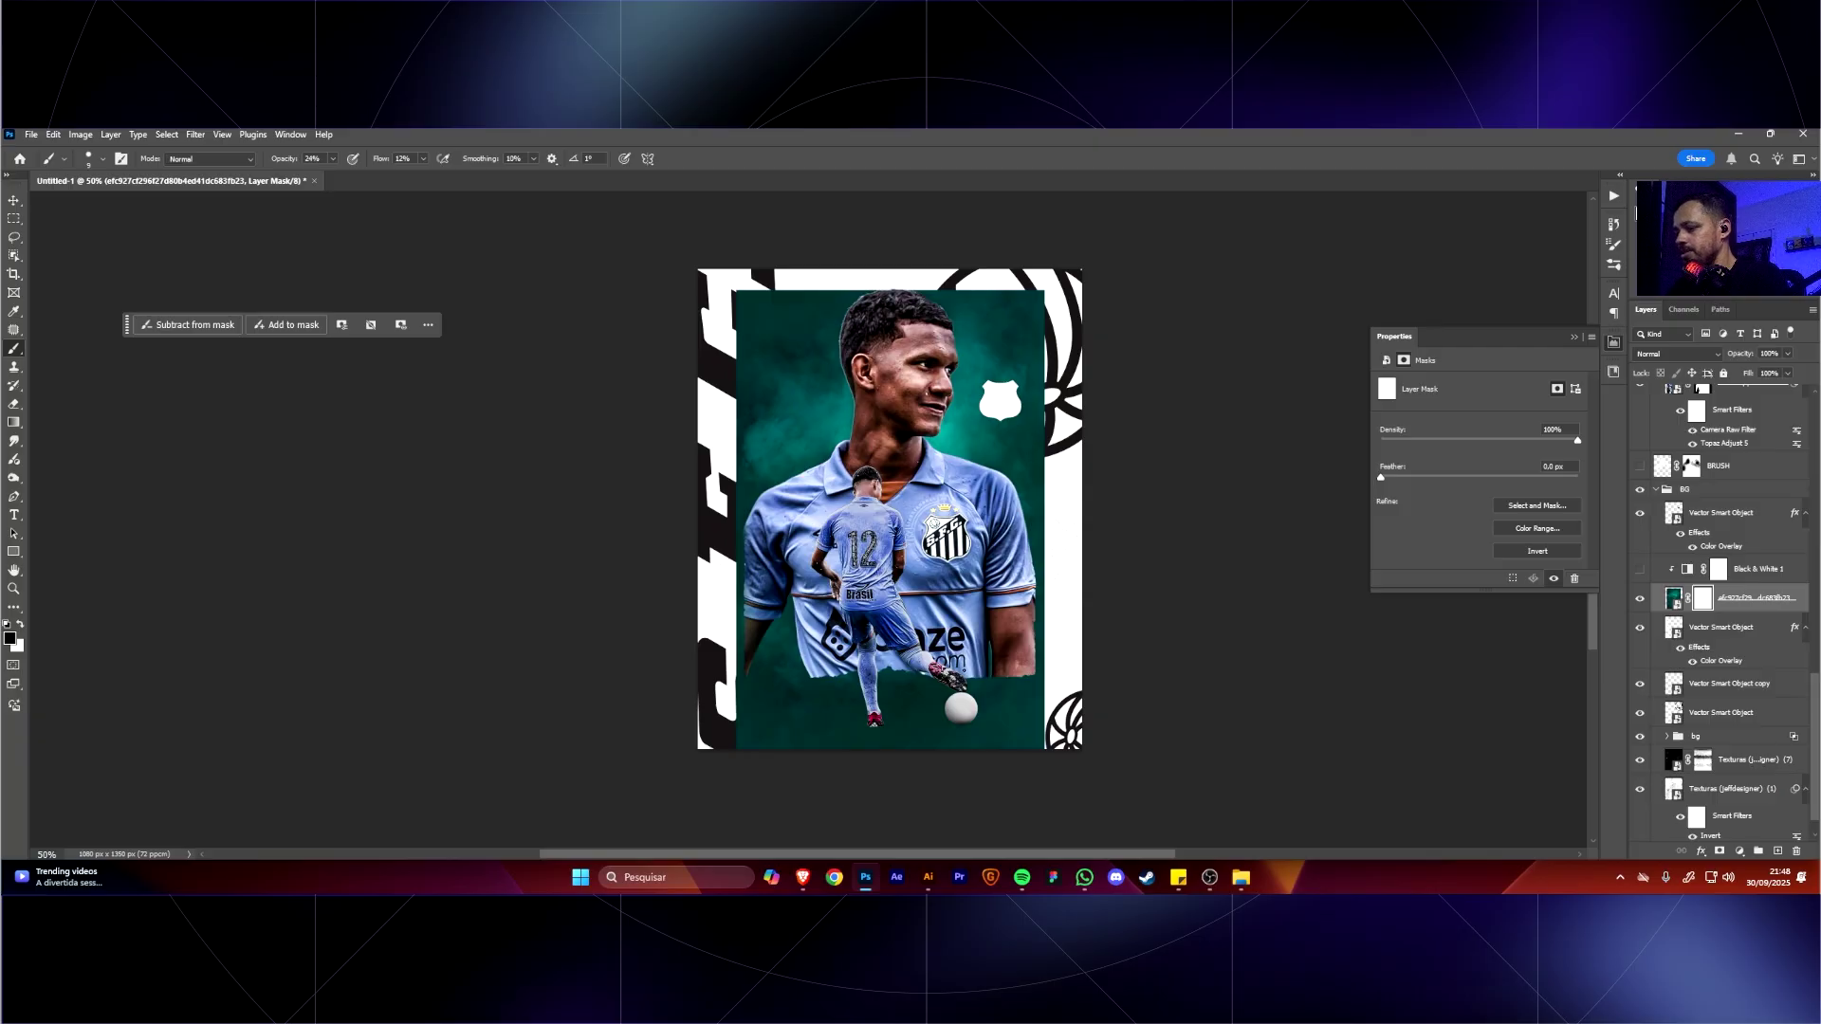
Choose brush 2 from the second shades_dust_v_02 brush set for the new mask, with opacity at 100%.
right_click(963, 555)
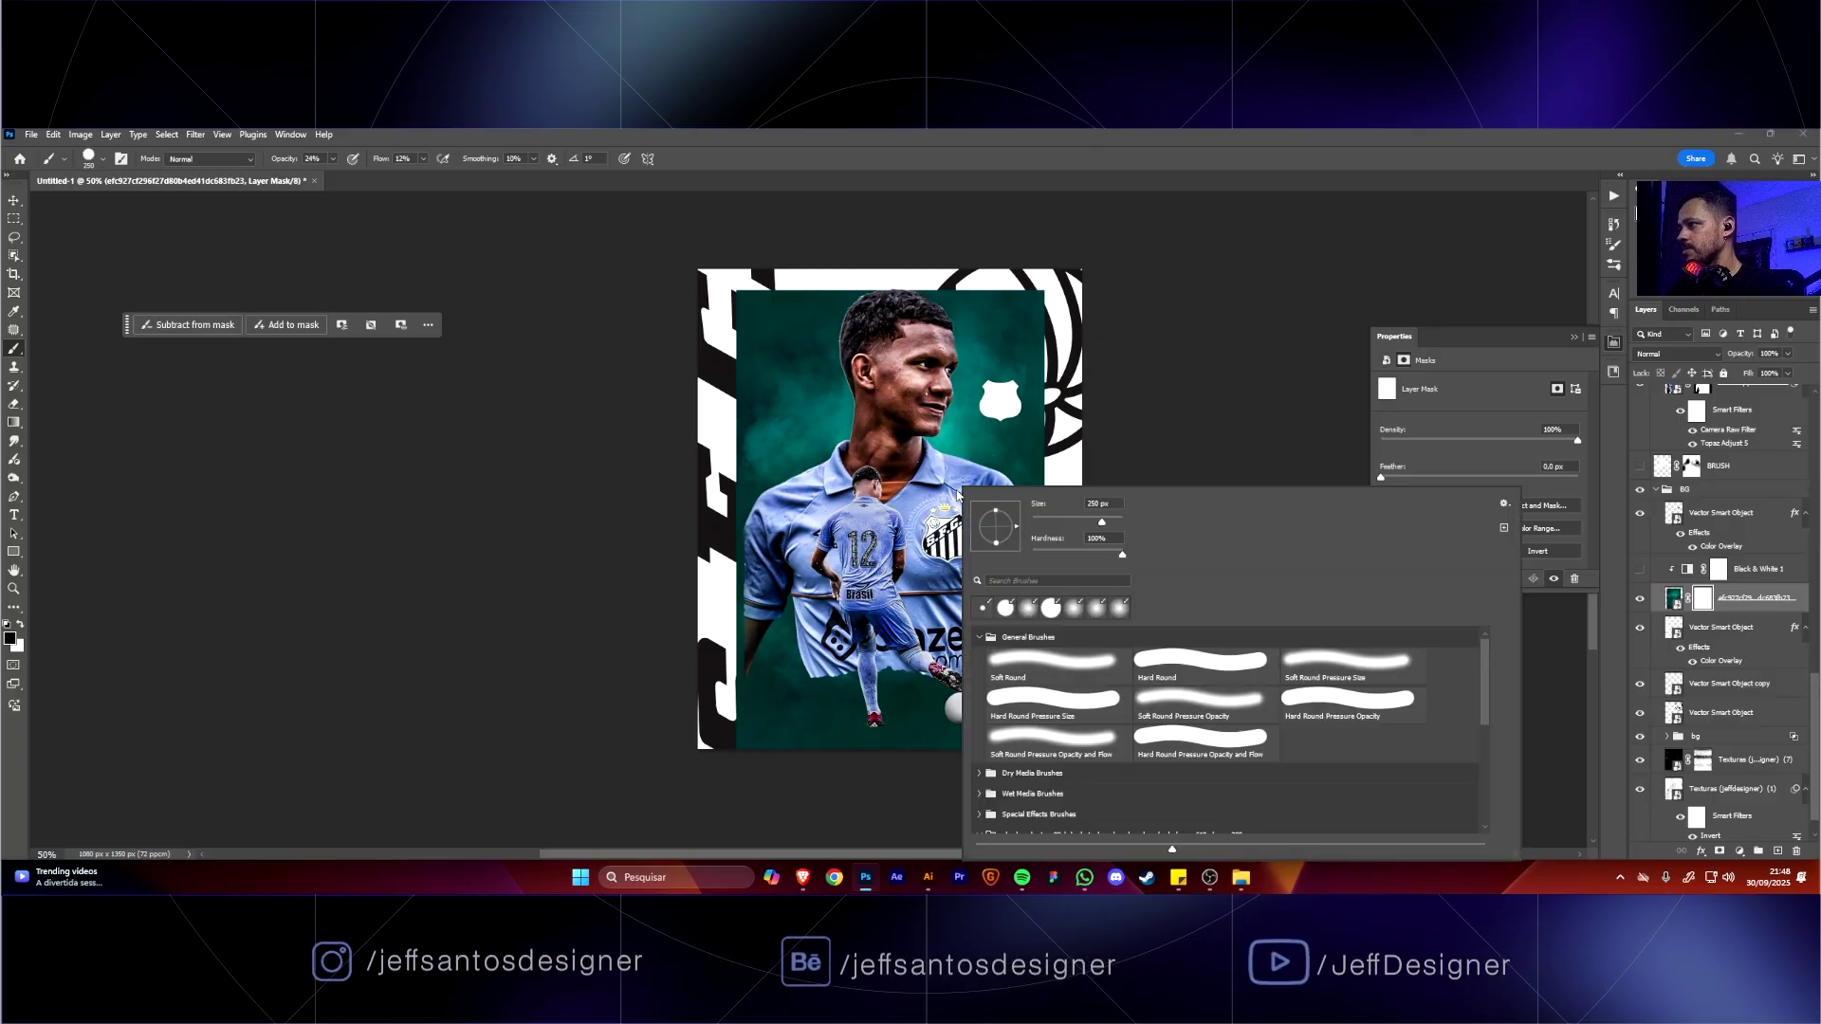
left_click(980, 636)
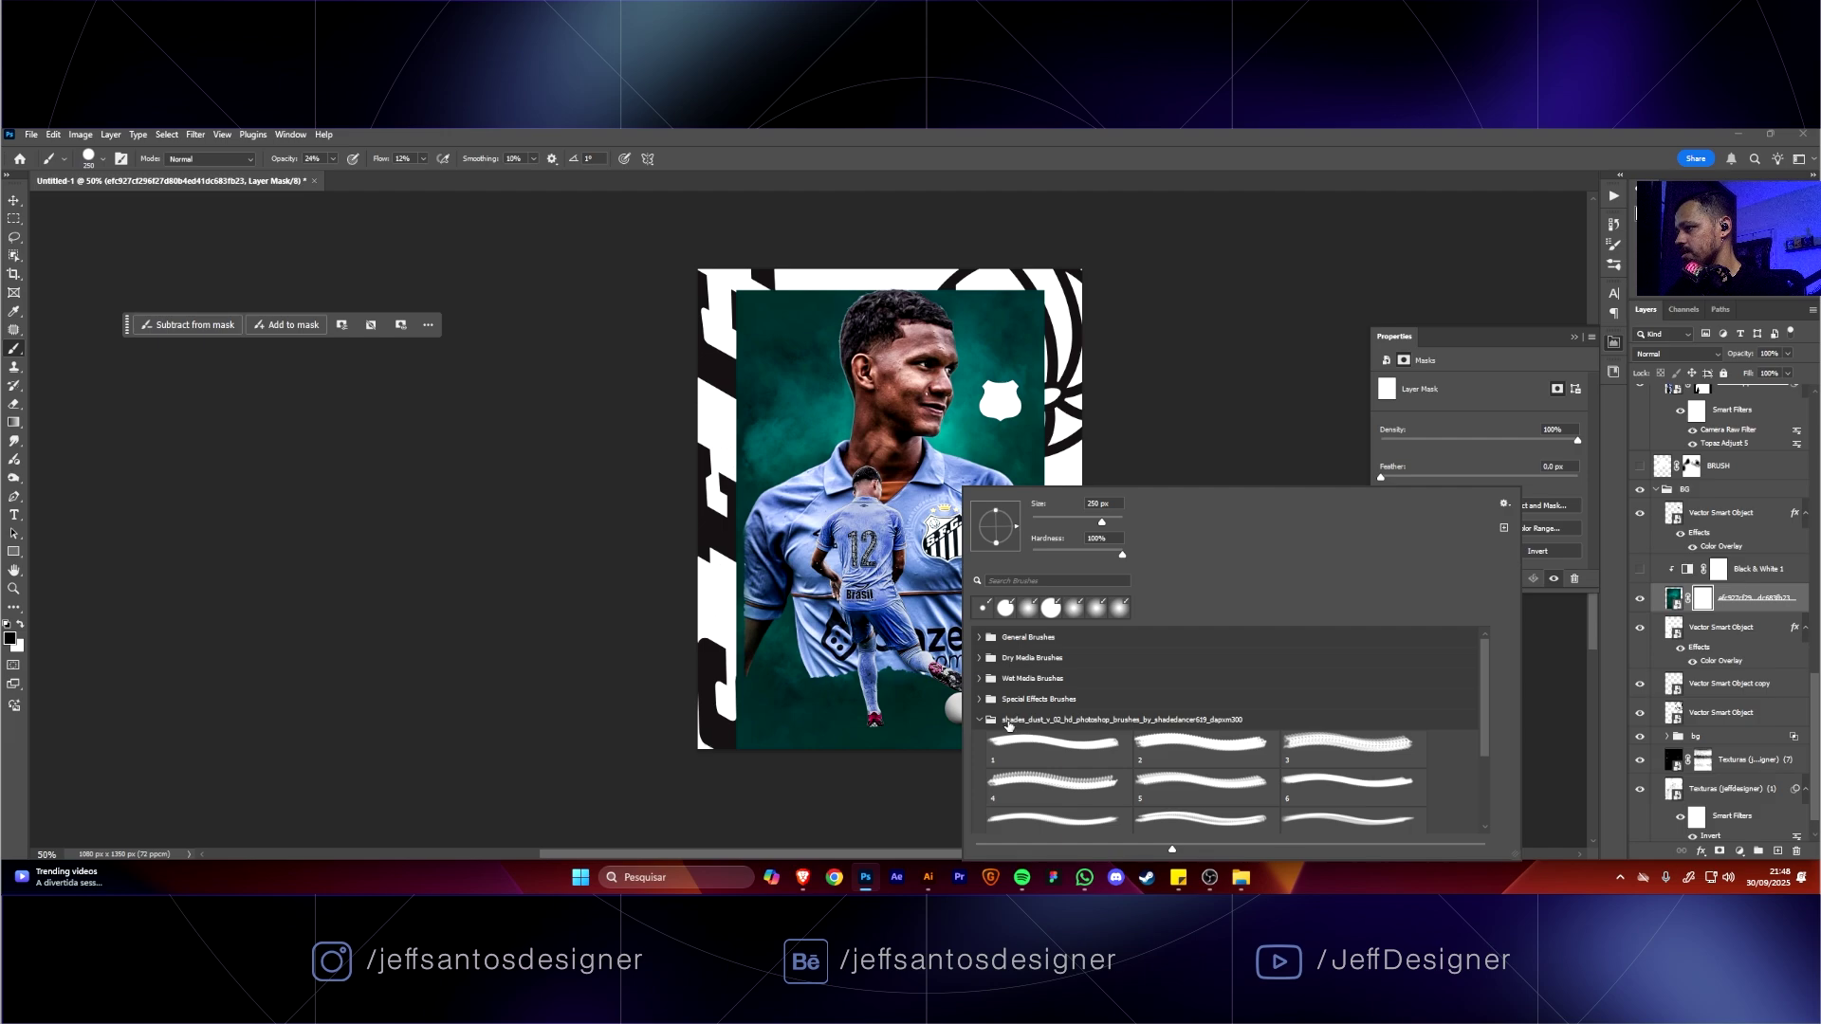
scroll(1029, 735, "down", 2)
left_click(982, 678)
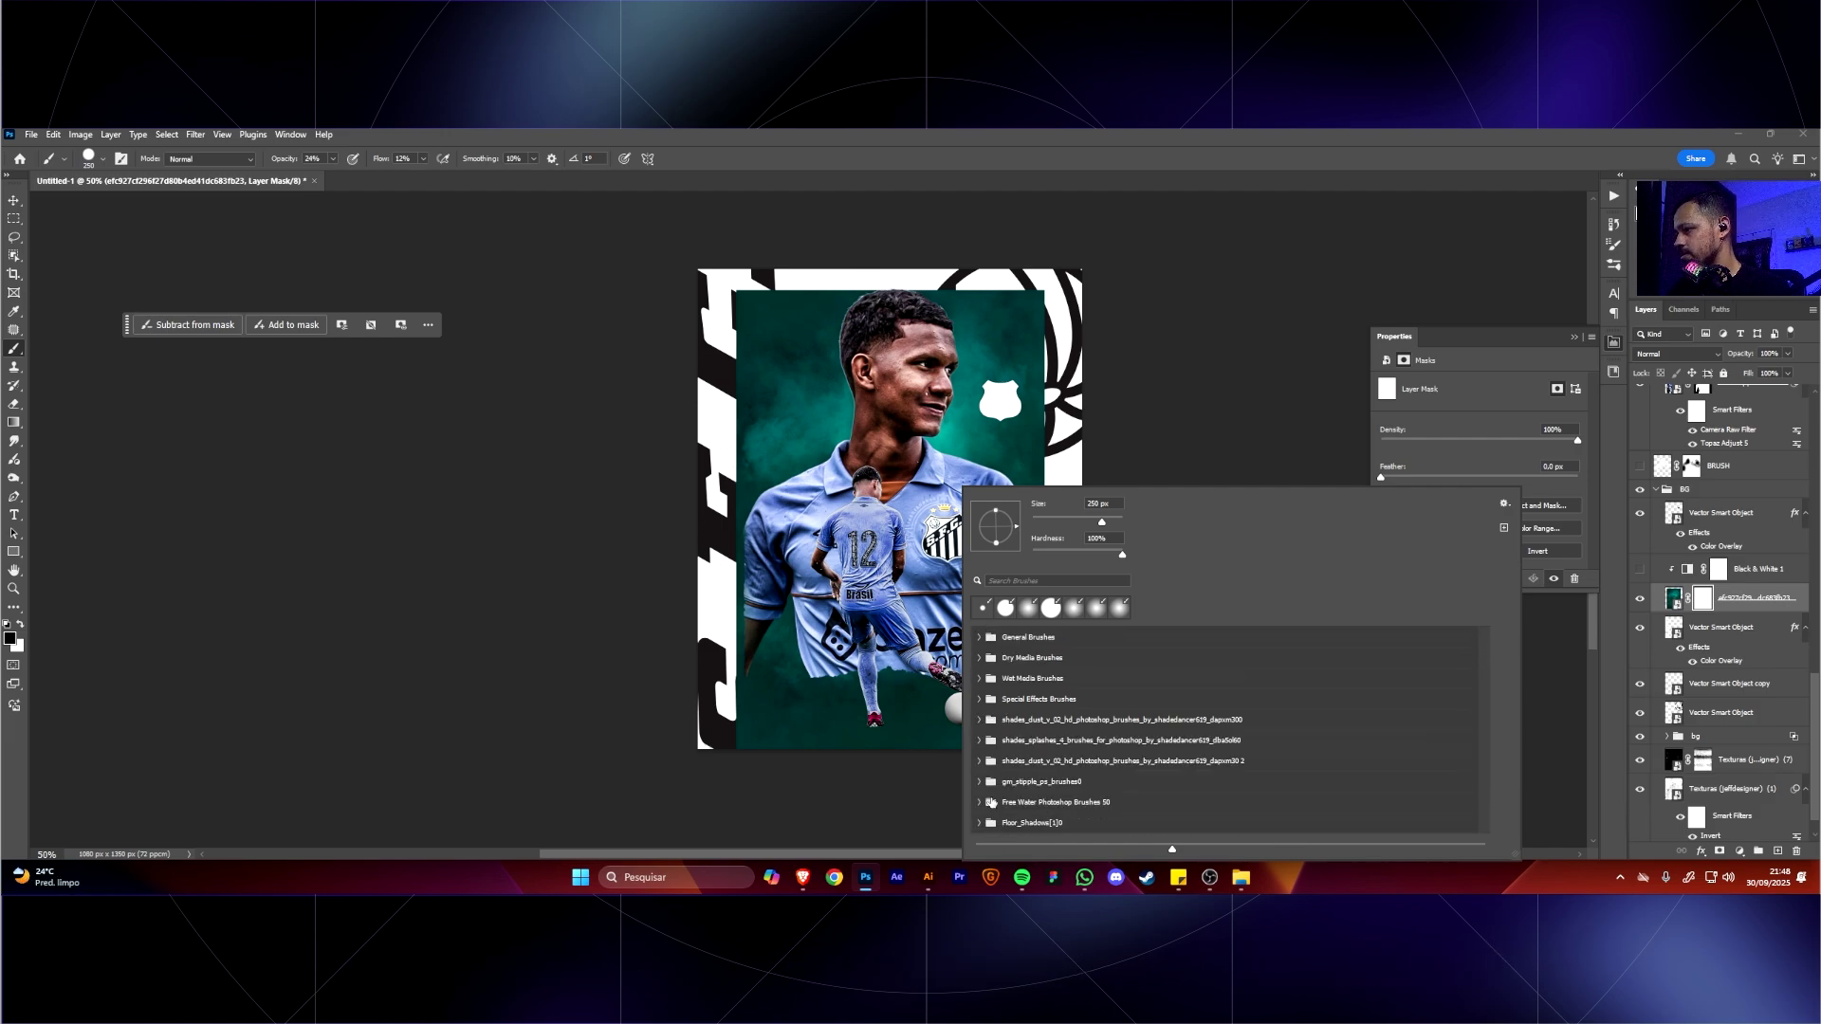
left_click(980, 762)
left_click(1201, 784)
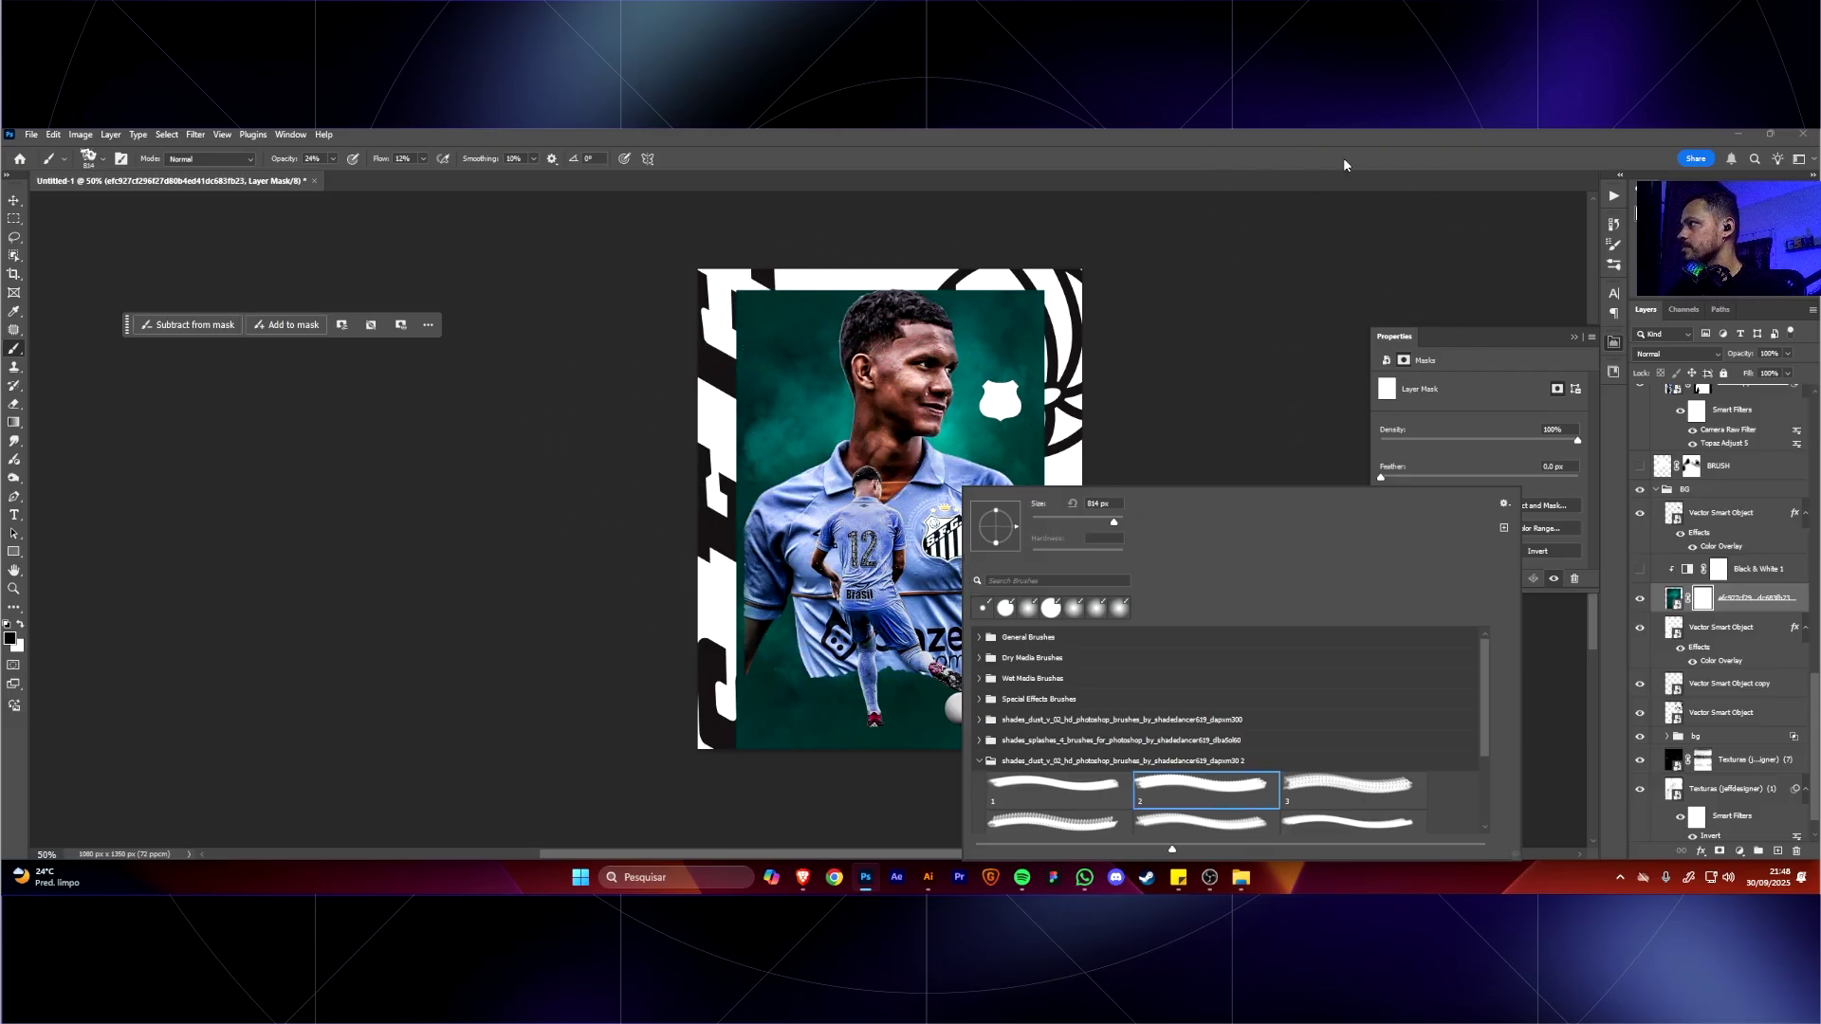
left_click(1347, 232)
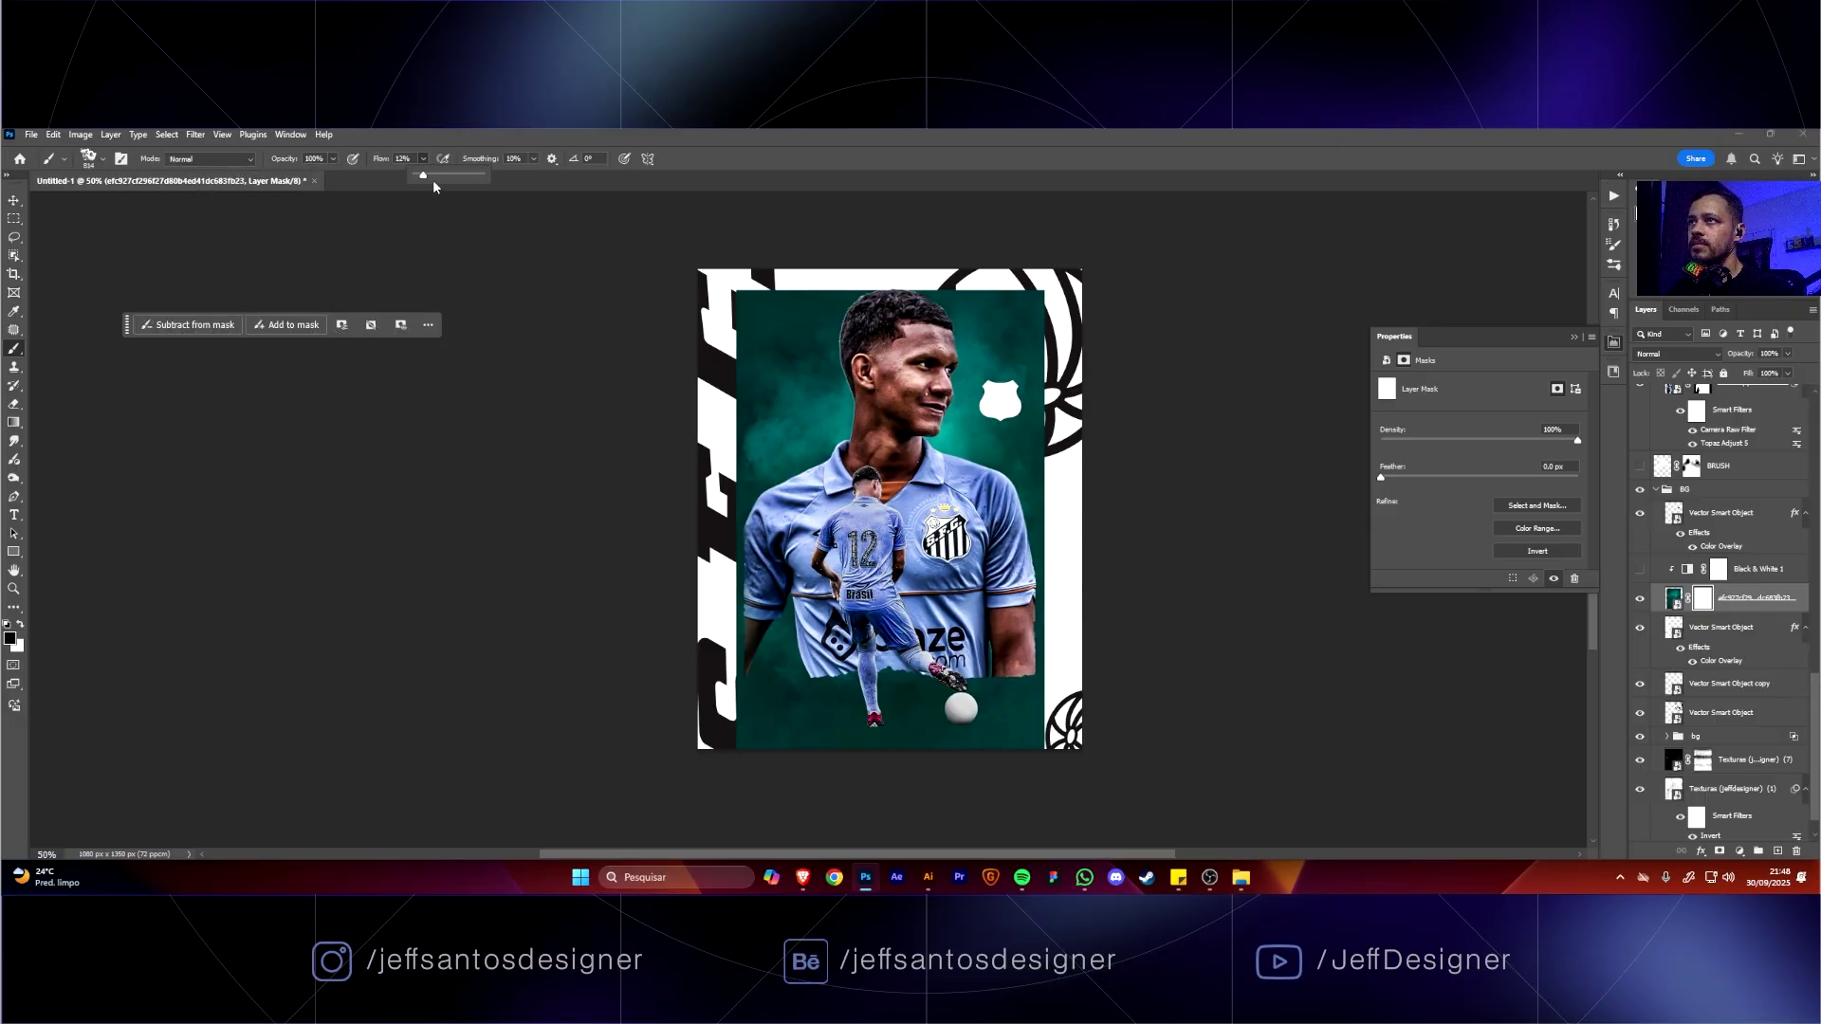
Brush away all four edges of the green background image on its mask at 100% flow, and show its Black & White 1 adjustment.
left_click_drag(434, 186, 493, 180)
left_click_drag(854, 578, 838, 511)
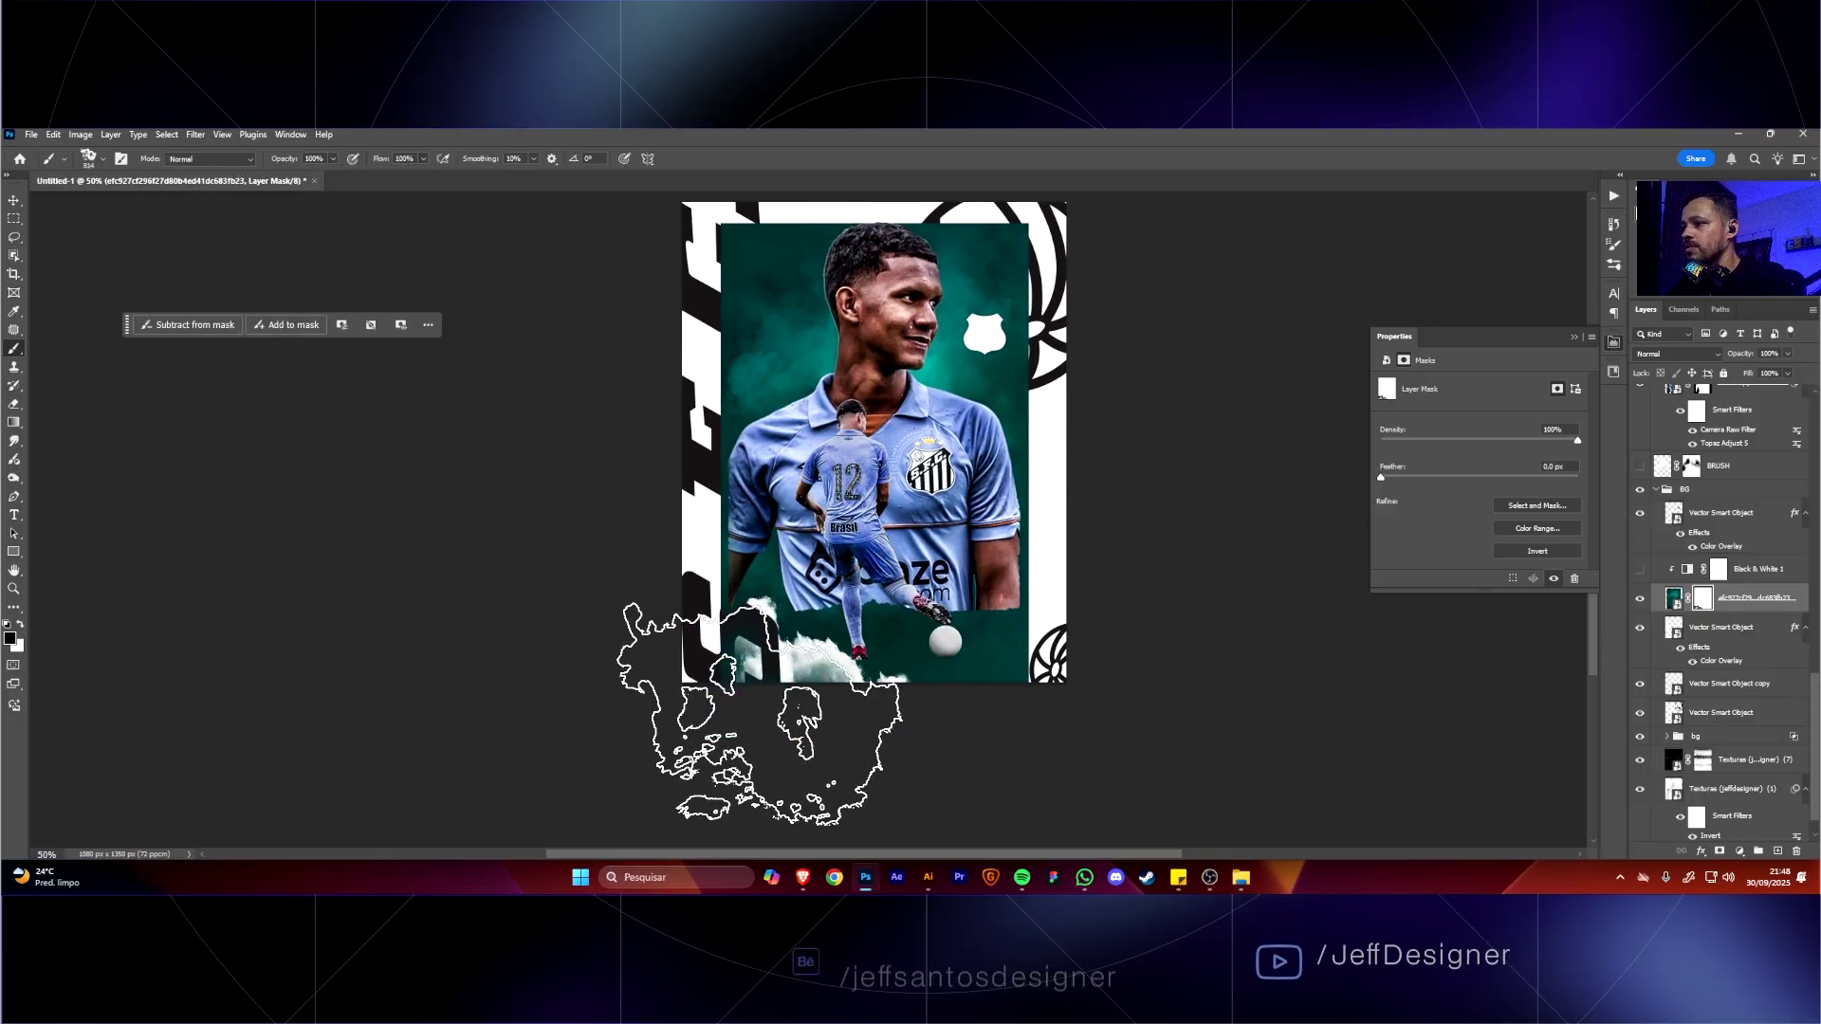
mouse_move(759, 713)
left_mouse_down()
mouse_move(671, 638)
mouse_move(882, 740)
mouse_move(982, 703)
mouse_move(1087, 722)
mouse_move(1060, 738)
mouse_move(894, 729)
left_mouse_up()
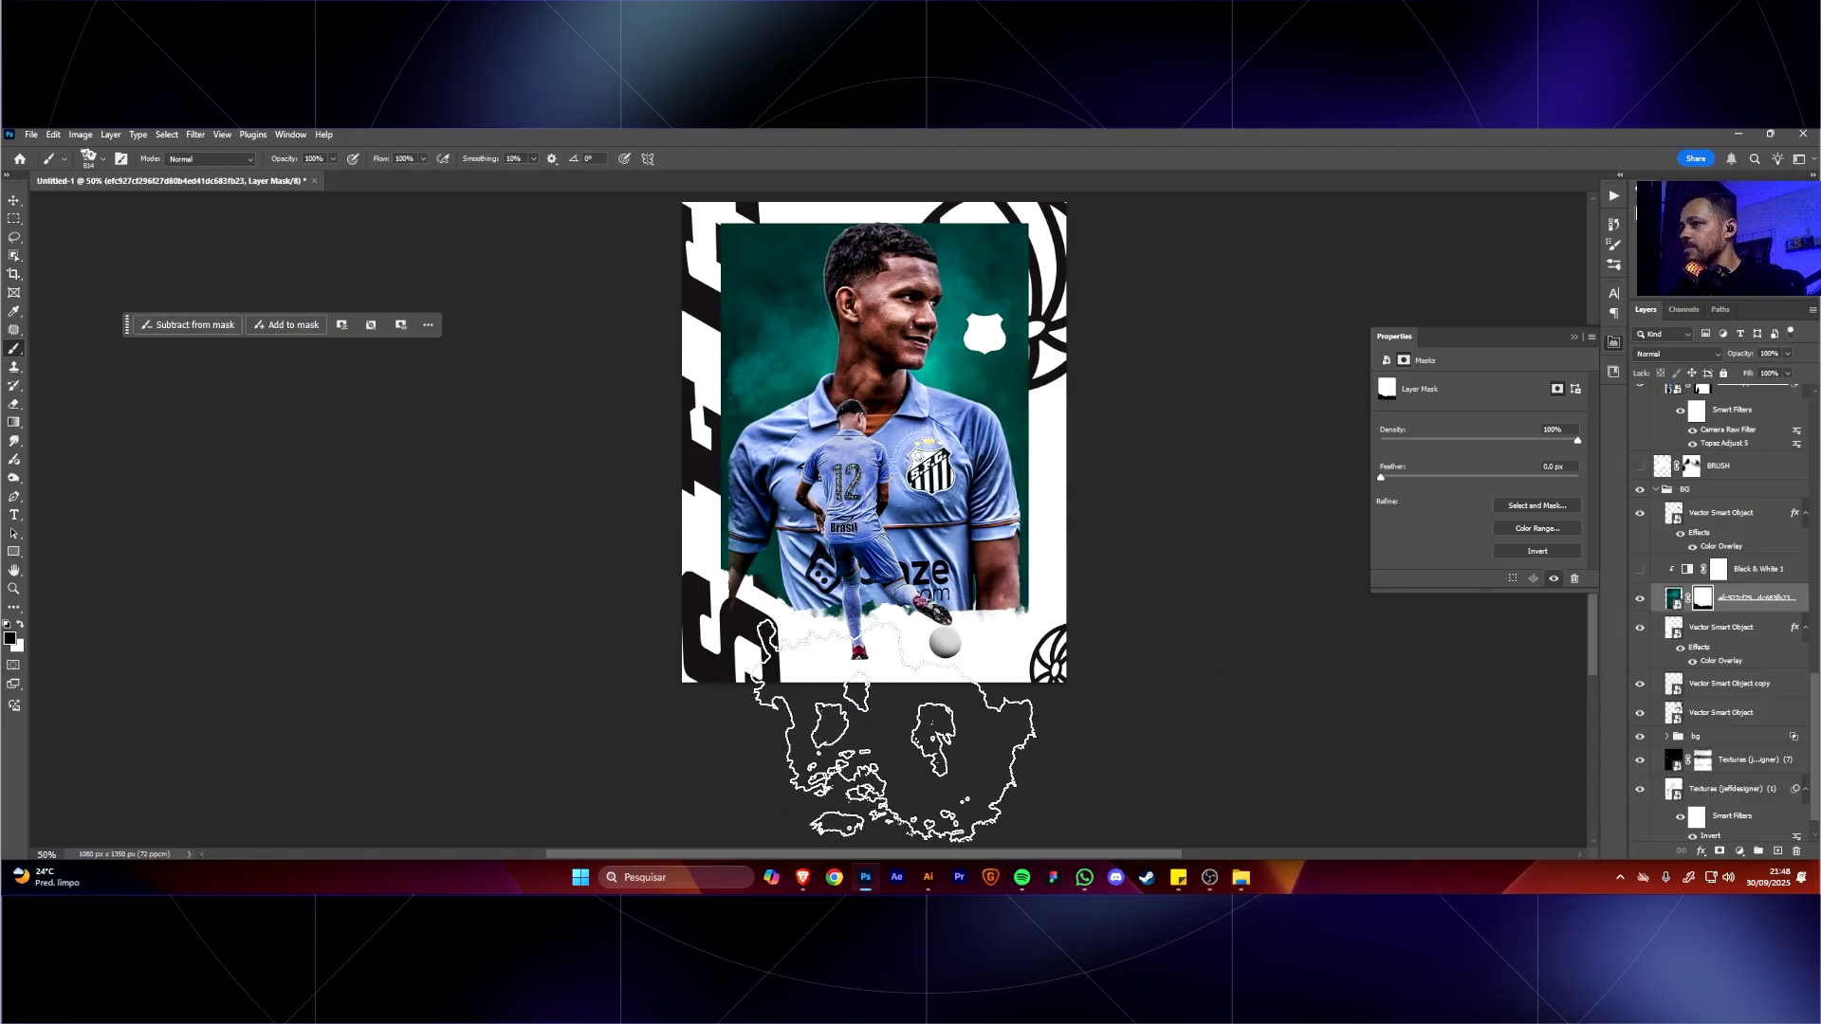
scroll(894, 730, "up", 2)
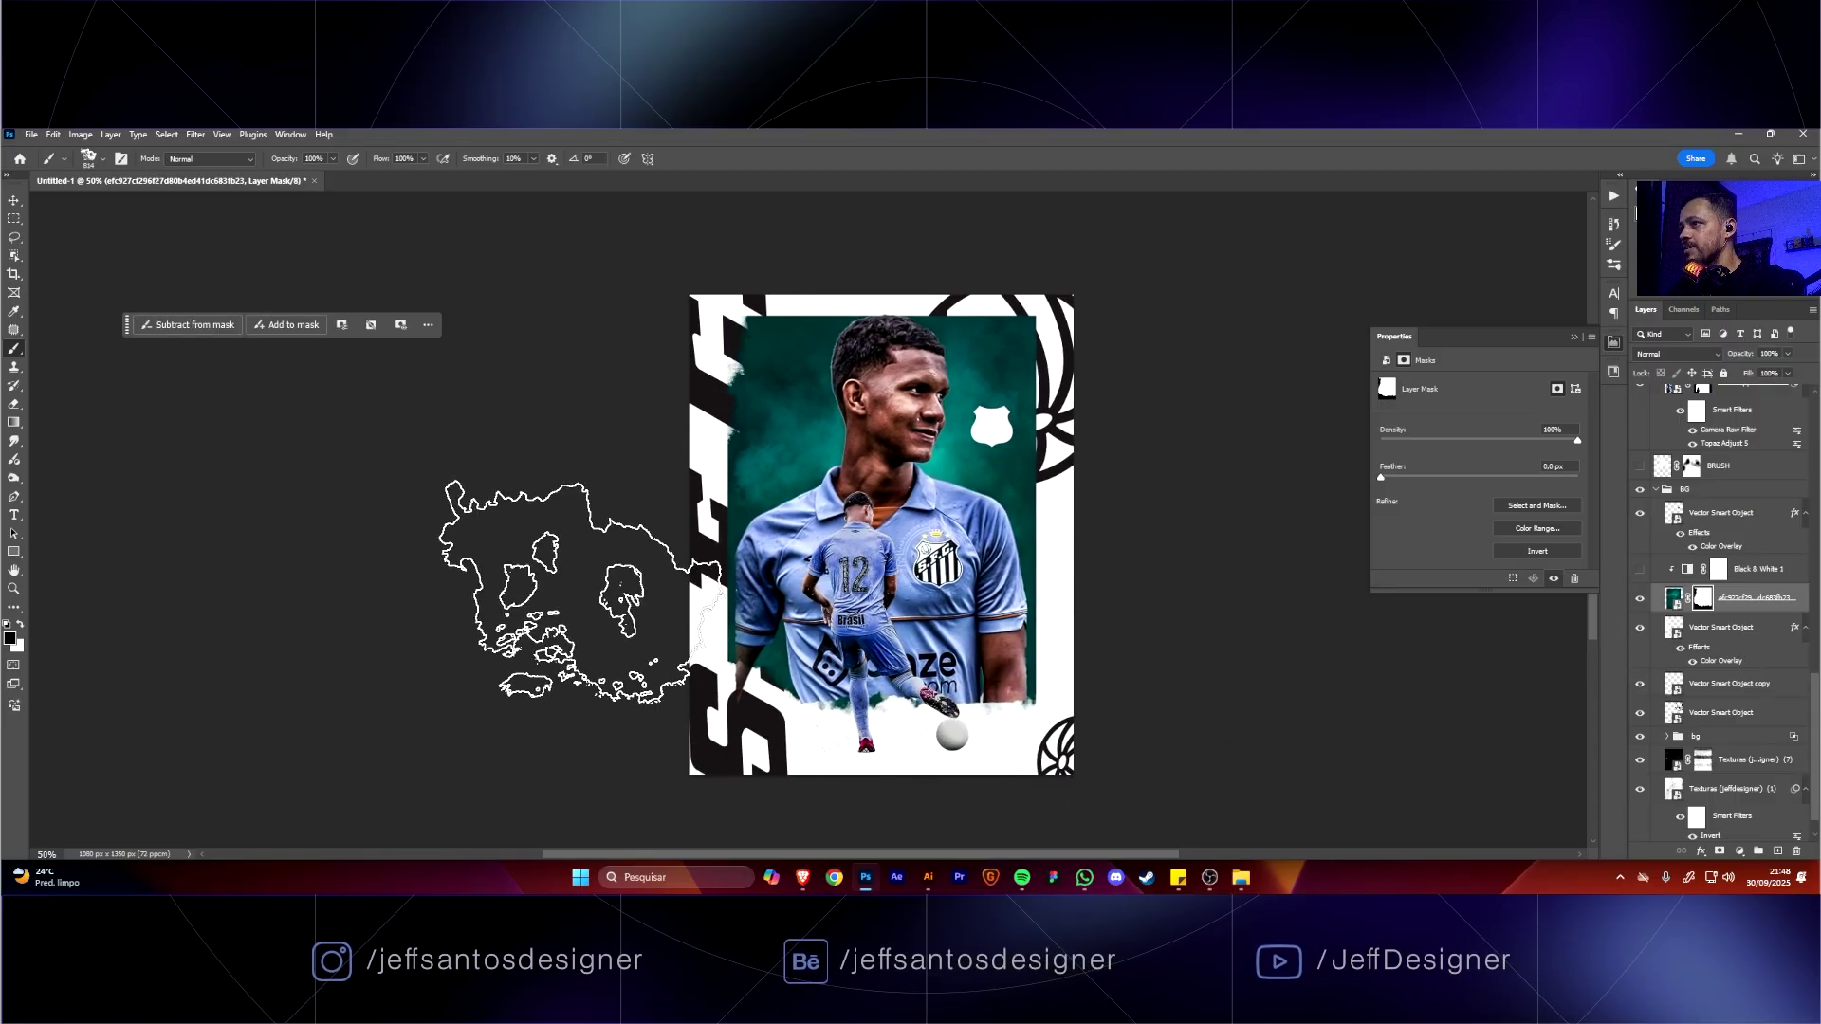
mouse_move(580, 593)
left_mouse_down()
mouse_move(596, 402)
mouse_move(616, 284)
mouse_move(777, 215)
mouse_move(920, 211)
mouse_move(797, 184)
mouse_move(692, 205)
mouse_move(819, 182)
mouse_move(797, 184)
mouse_move(1015, 213)
mouse_move(1163, 372)
mouse_move(1200, 442)
mouse_move(1202, 460)
mouse_move(1172, 435)
mouse_move(1173, 509)
mouse_move(1150, 502)
mouse_move(1200, 742)
mouse_move(1110, 601)
mouse_move(1130, 363)
mouse_move(1148, 409)
left_mouse_up()
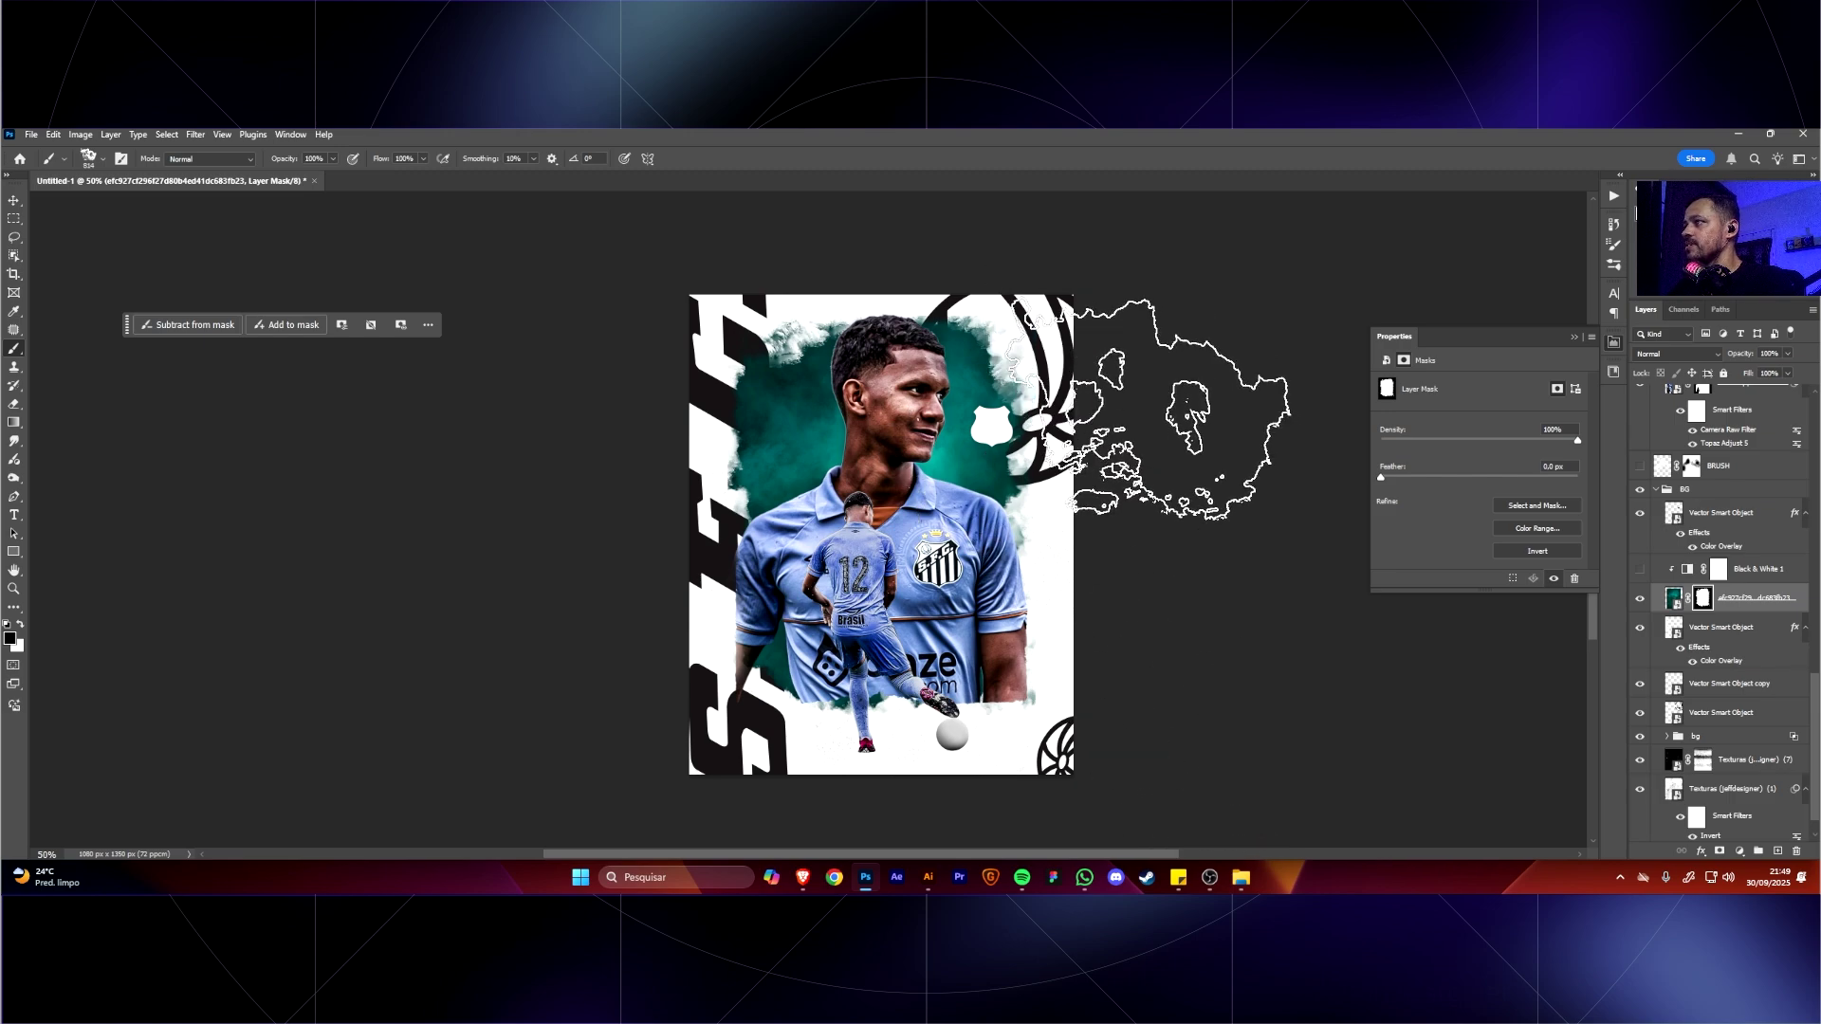
left_click(1640, 570)
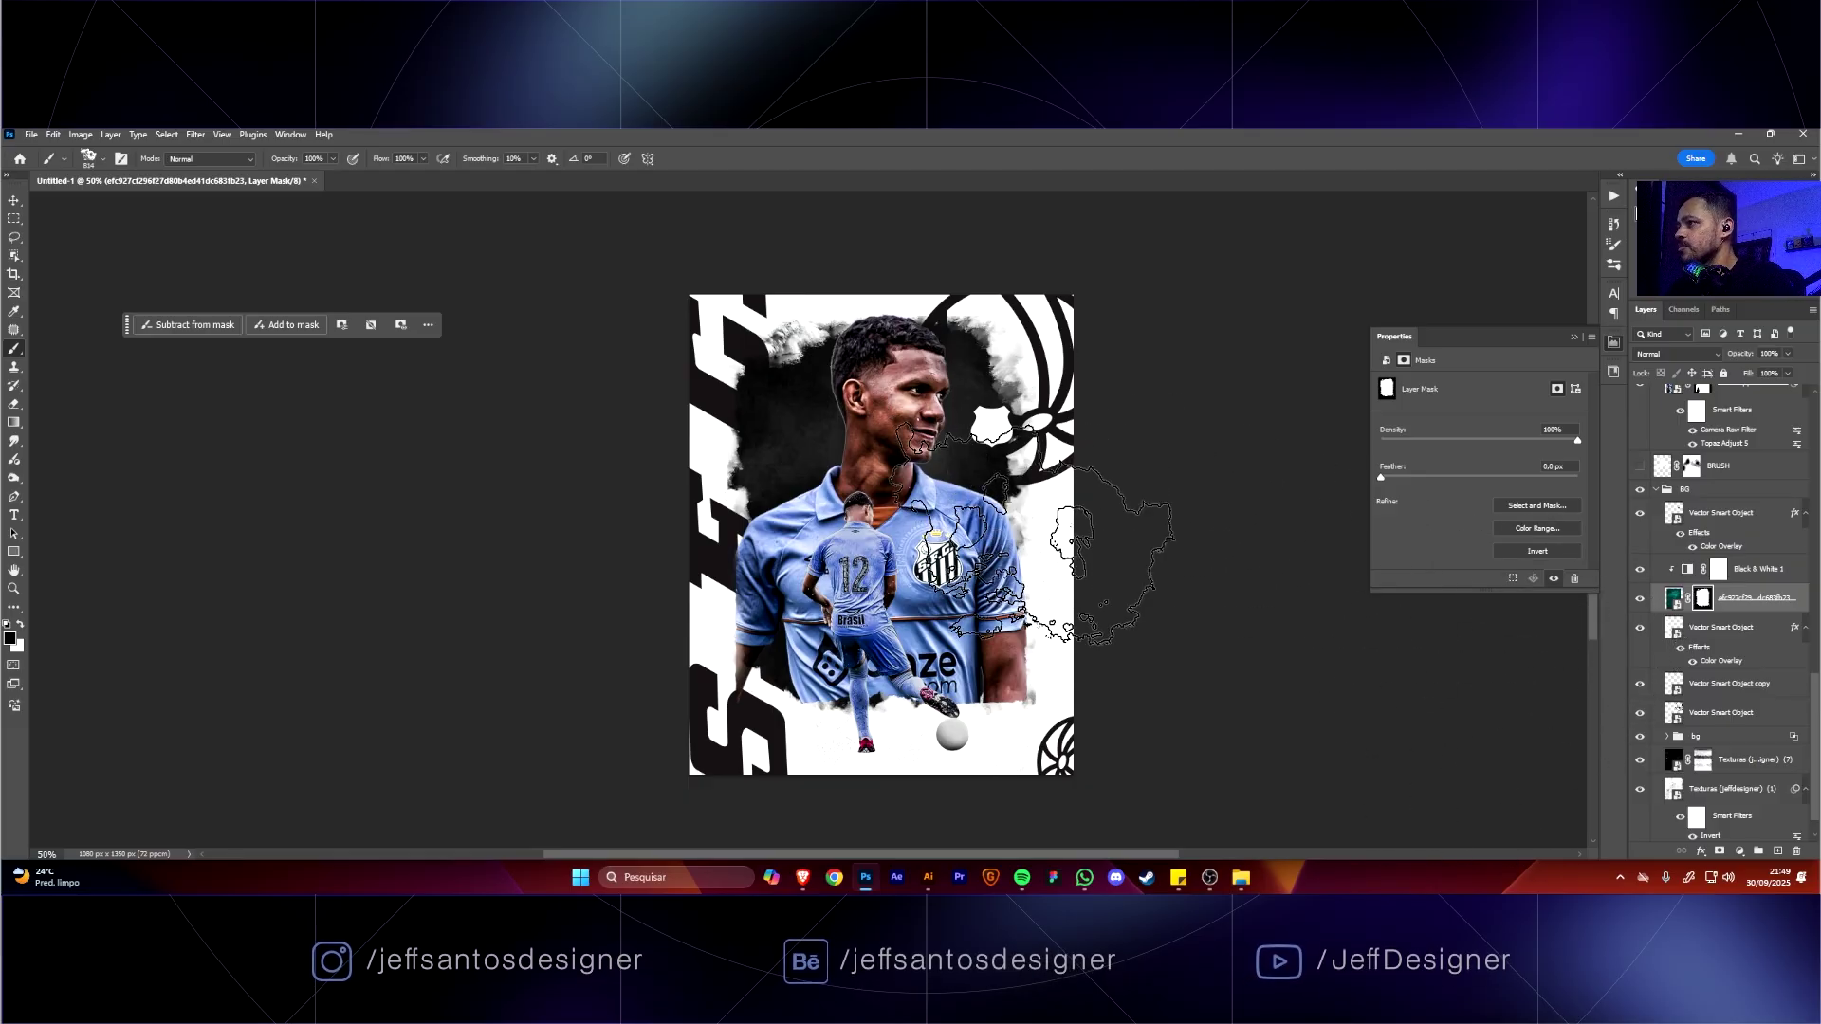
key("v")
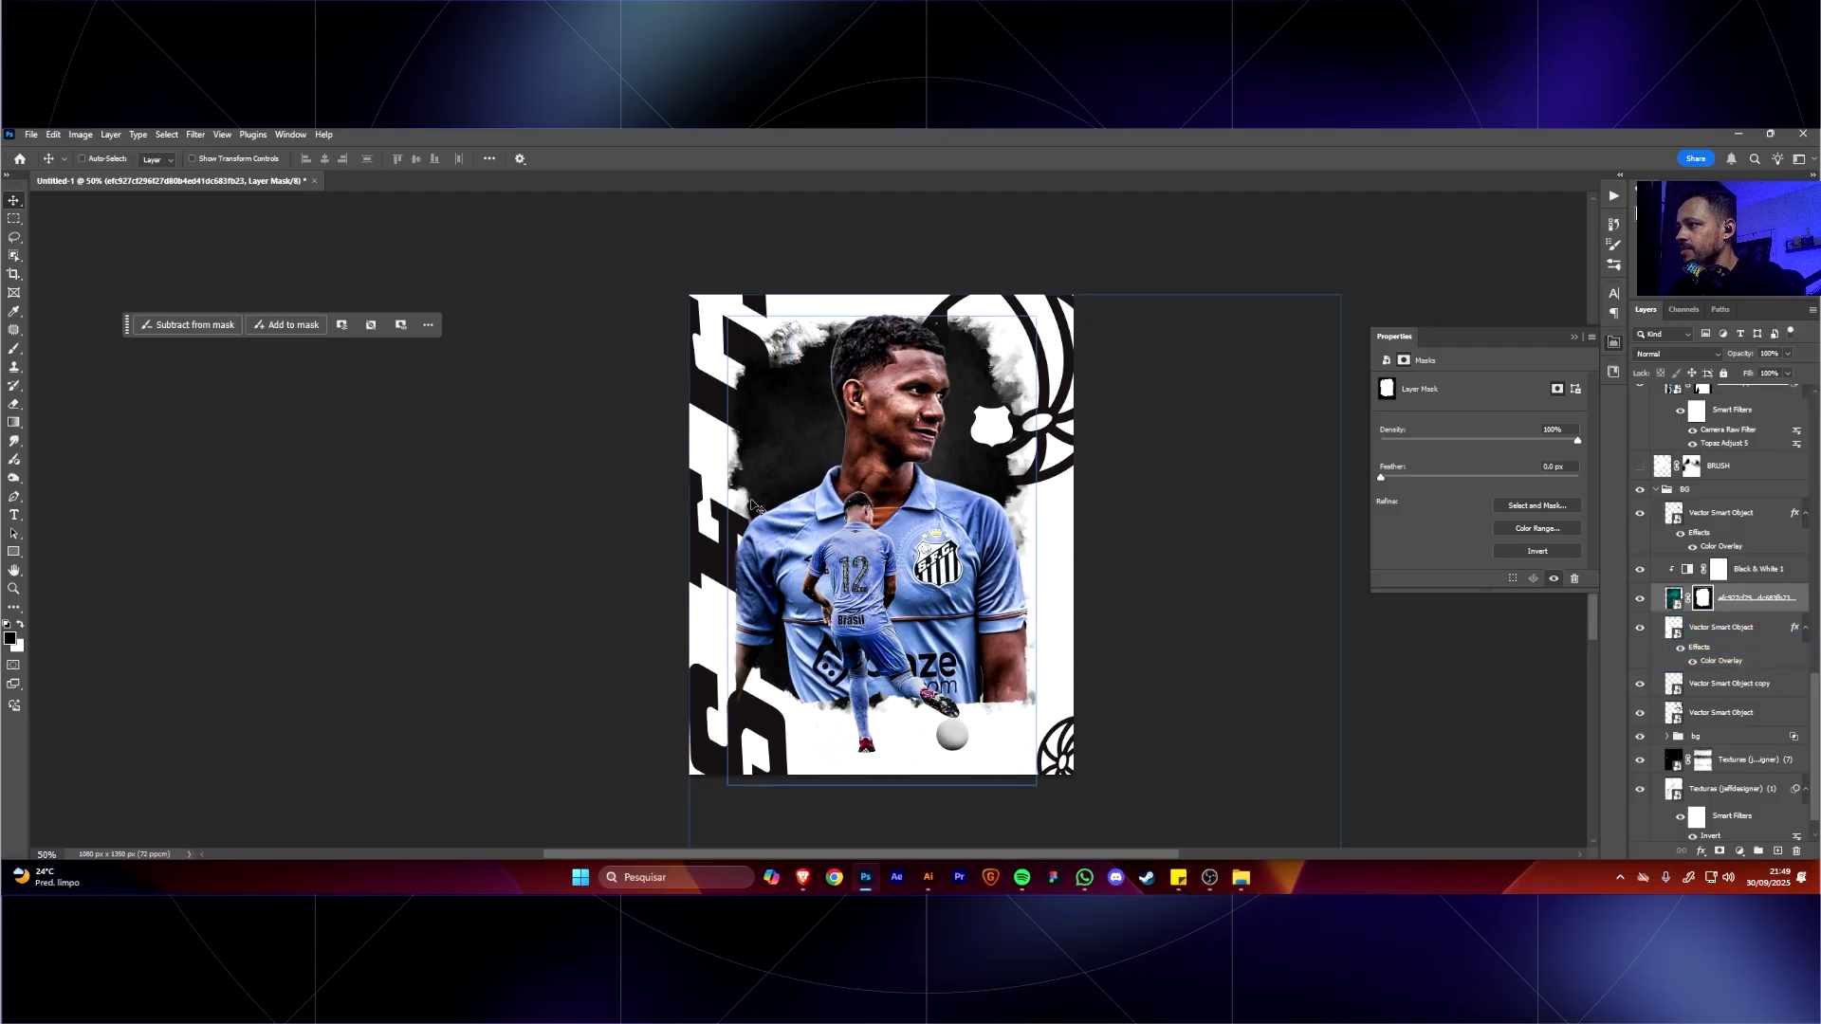
Undo the Black & White 1 visibility change, the textured mask strokes and the mask replacement, back to the green background image's original torn-edge mask.
key("ctrl+z")
key("ctrl+z")
key("ctrl+z")
key("ctrl+z")
key("ctrl+z")
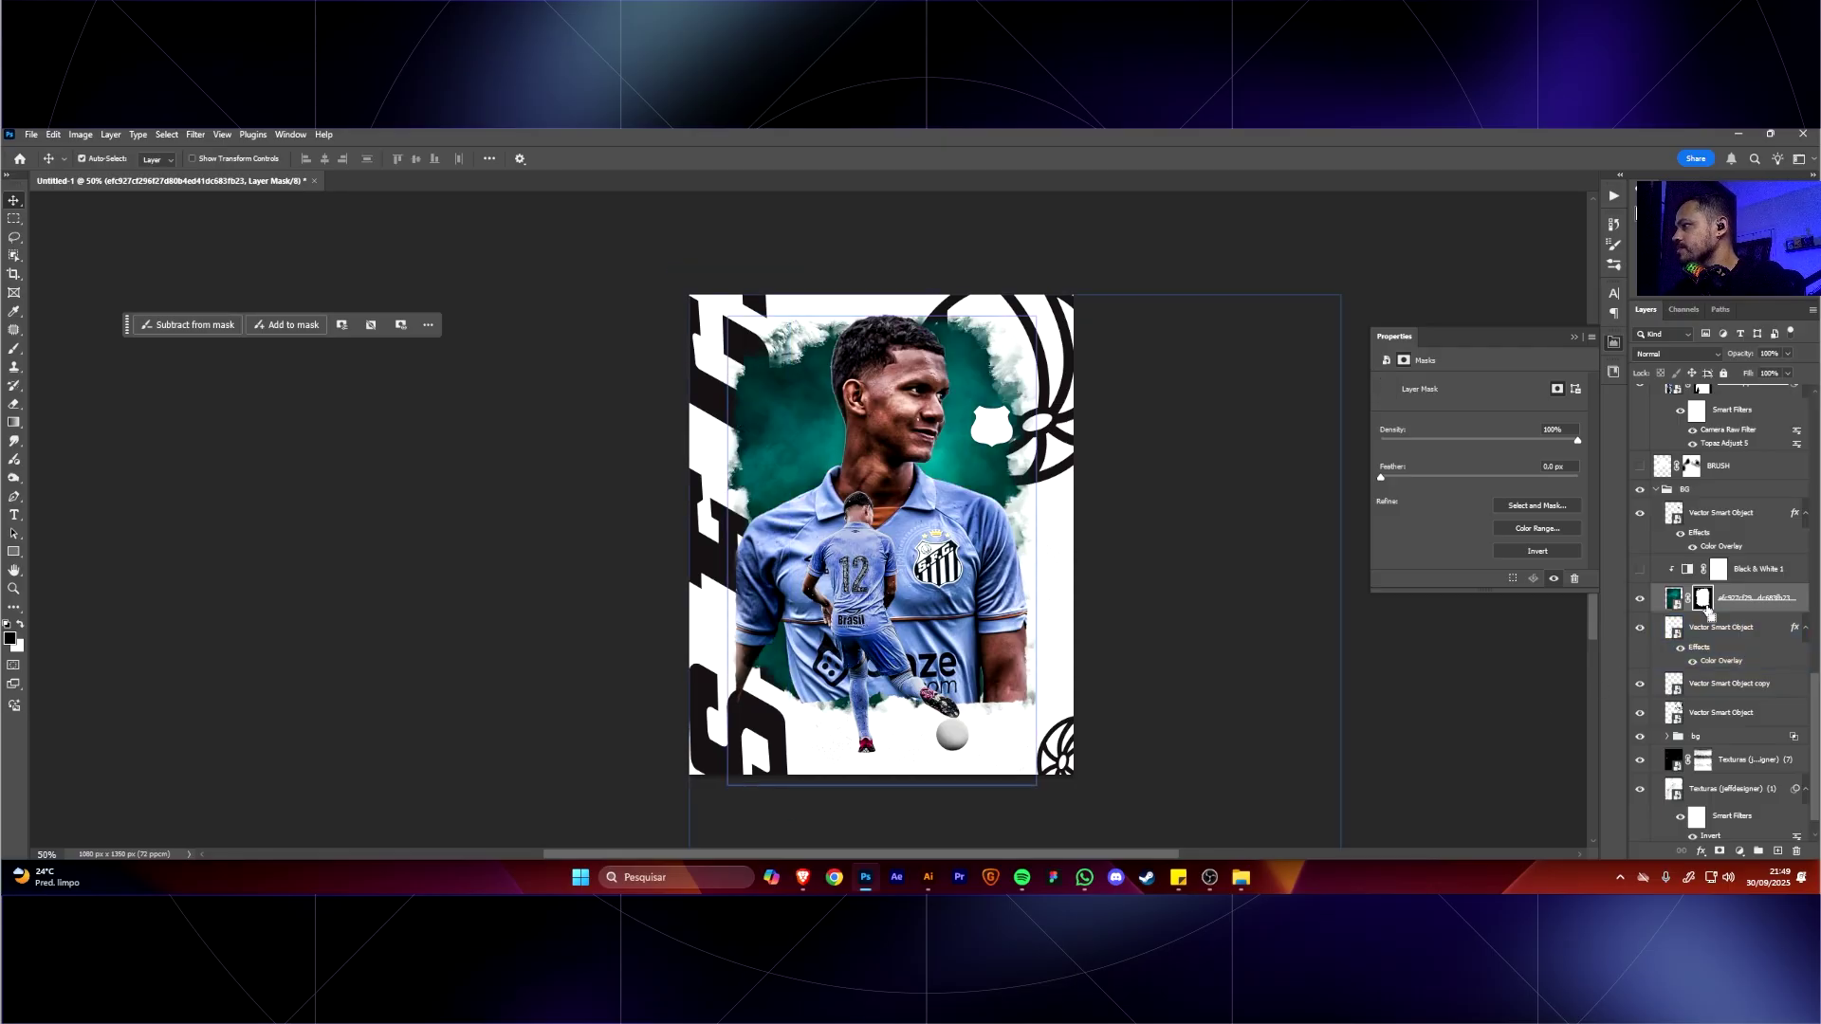
key("ctrl+z")
key("ctrl+z")
key("ctrl+z")
key("ctrl+z")
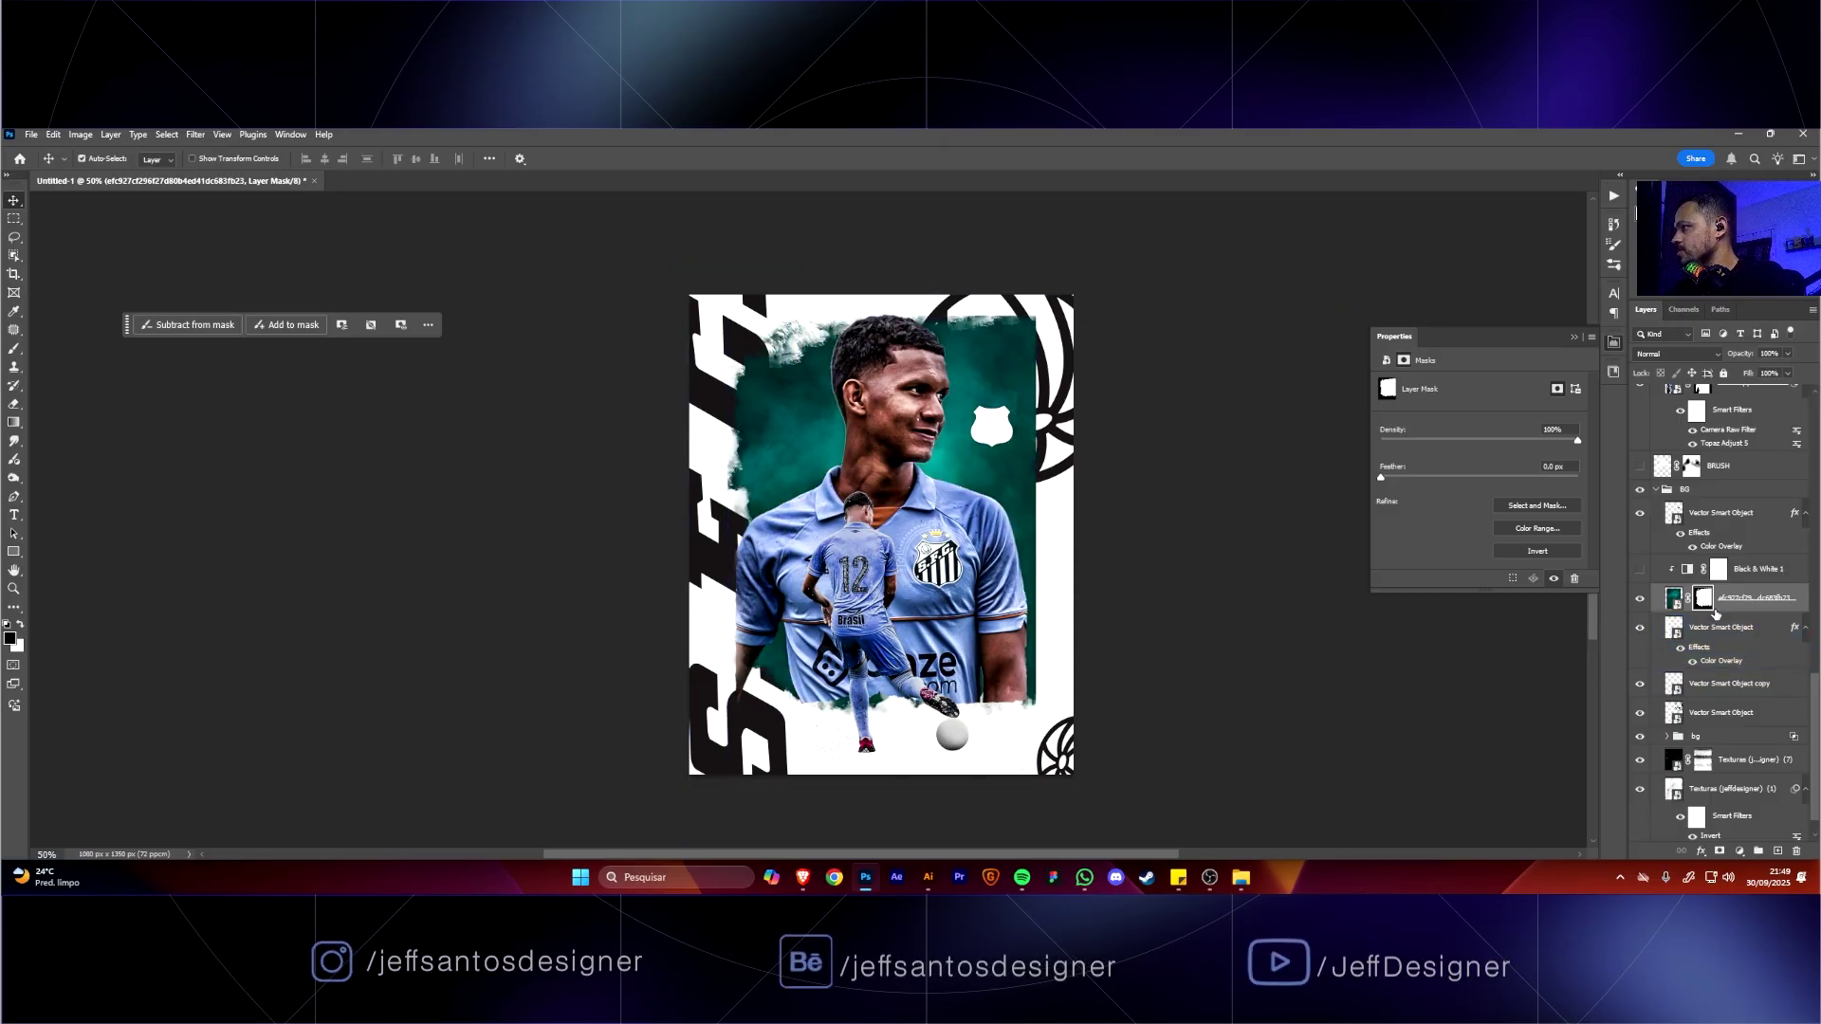
key("ctrl+z")
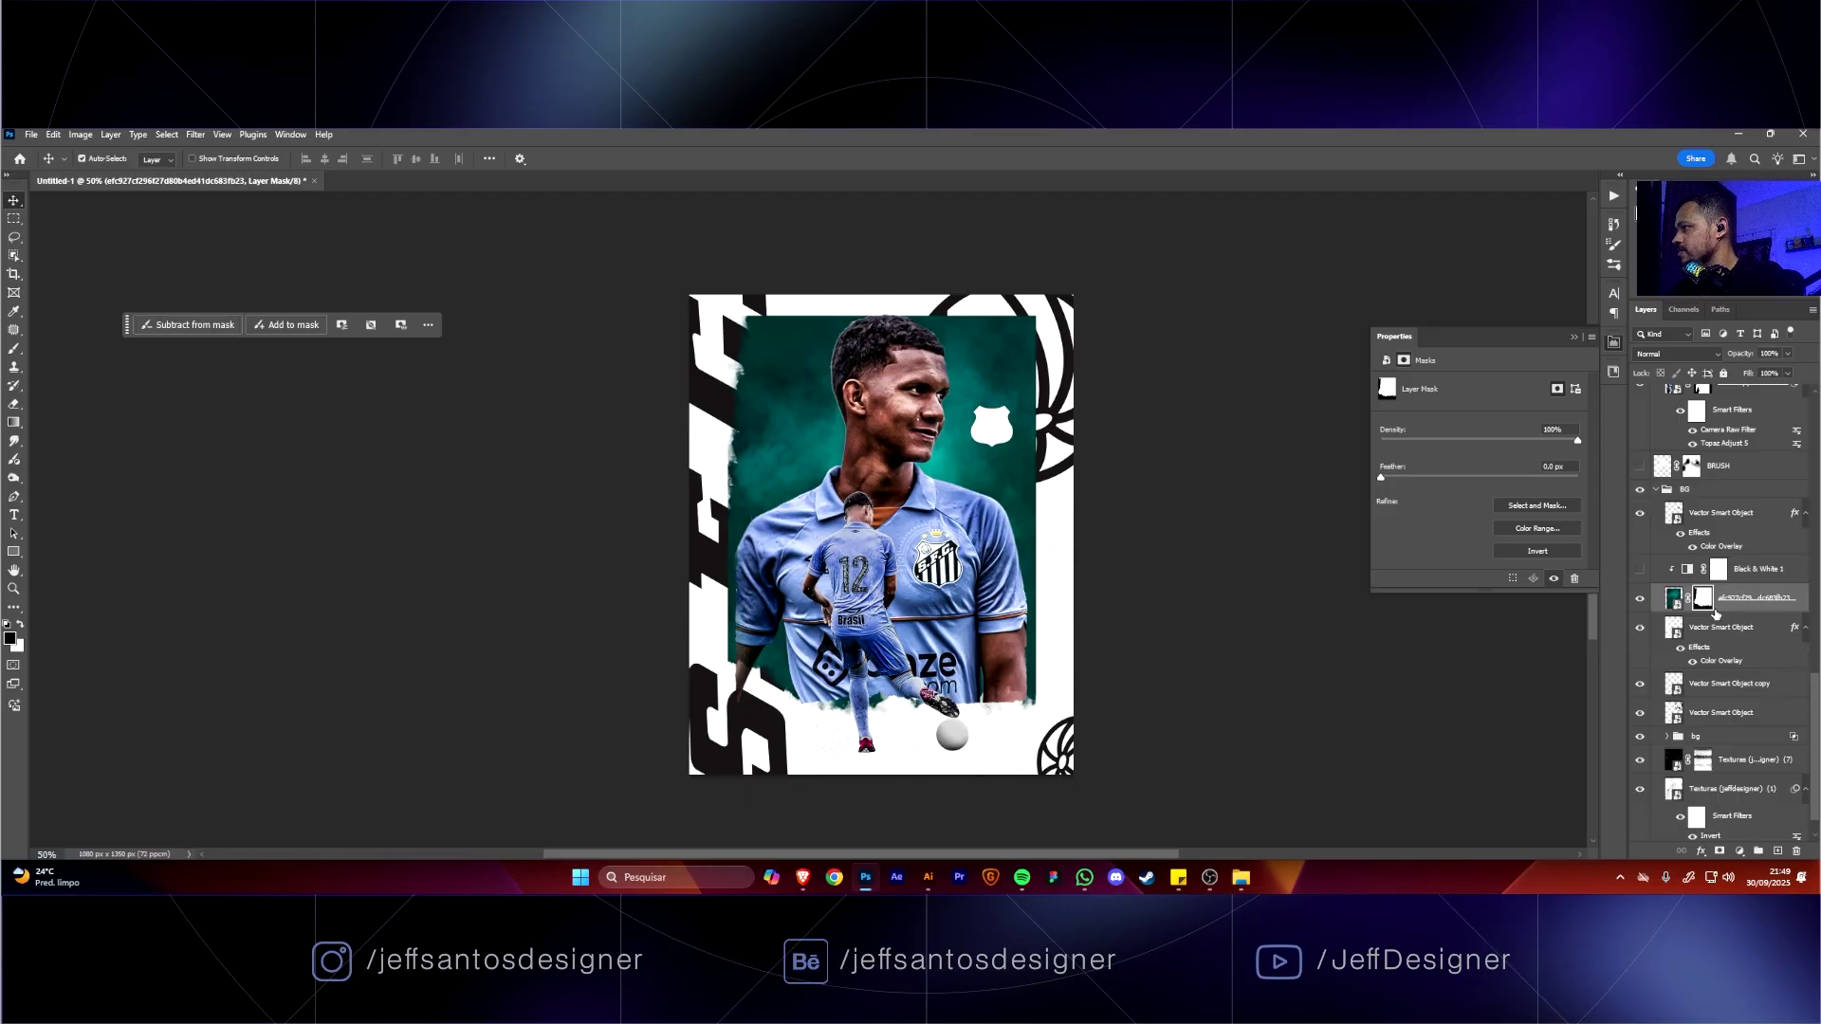
key("ctrl+z")
key("ctrl+z")
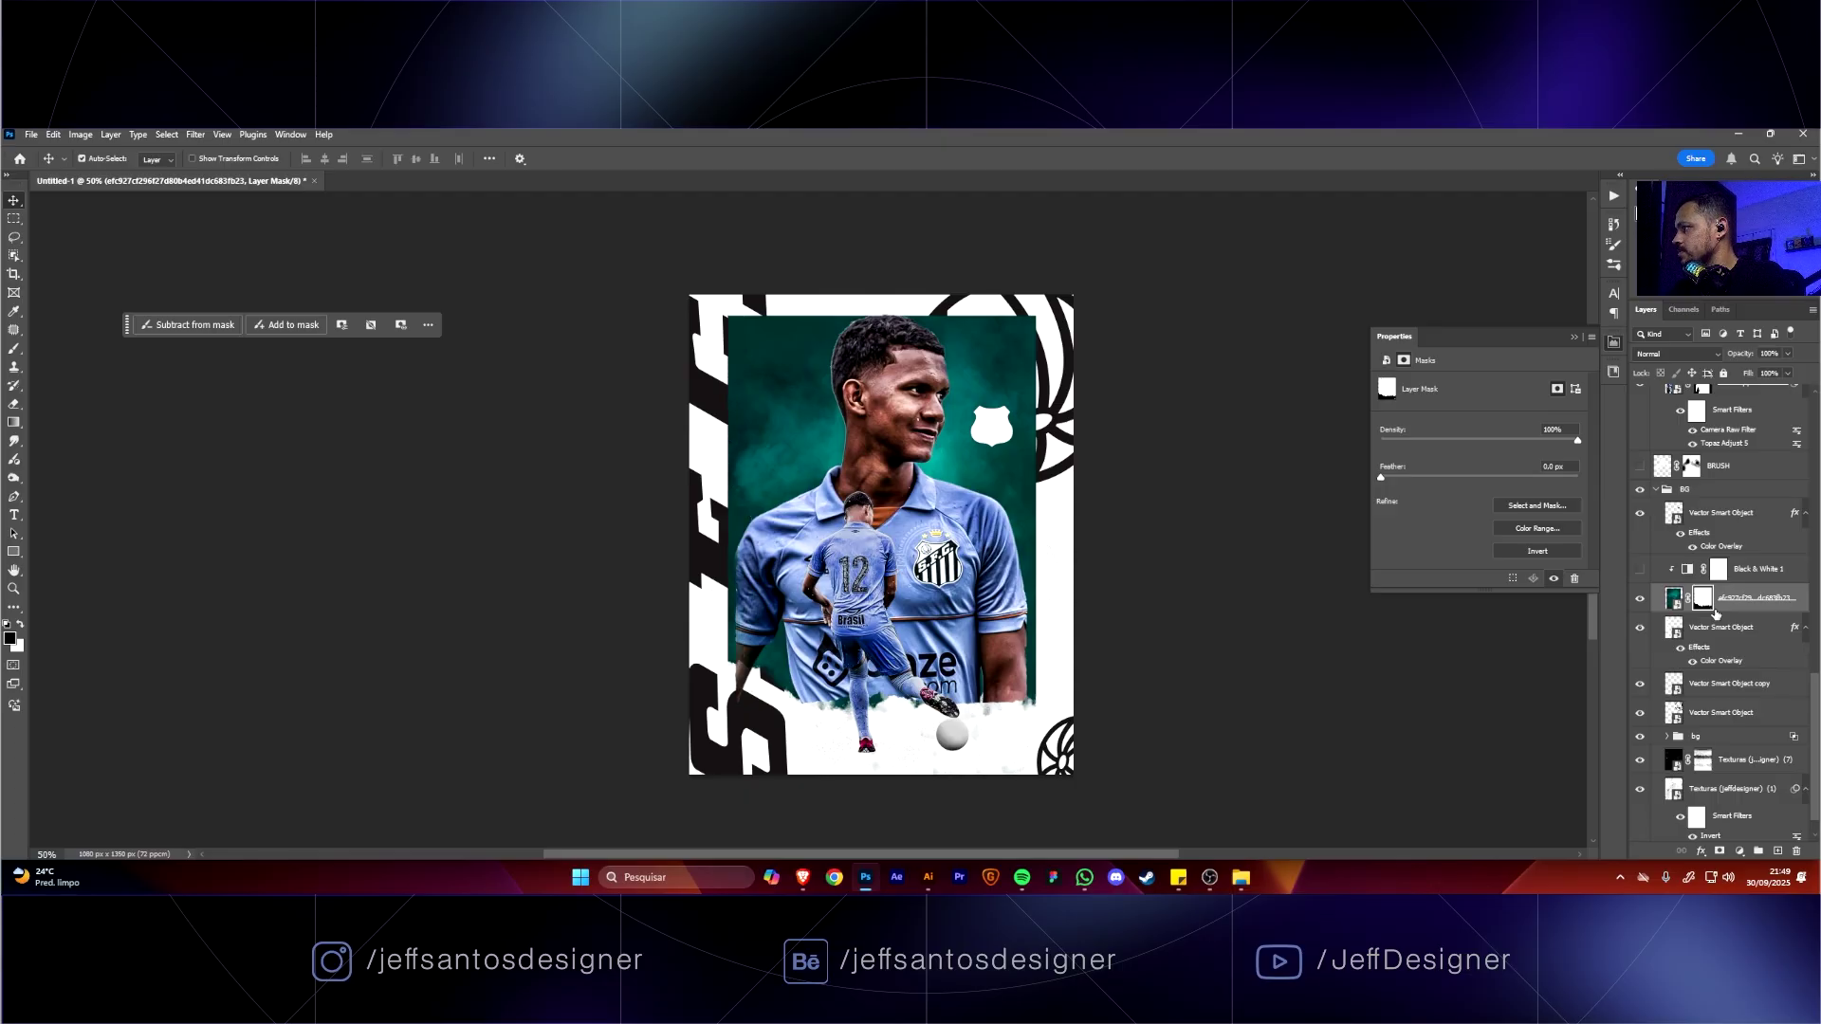
key("ctrl+z")
key("ctrl+z")
key("ctrl+z")
key("ctrl+z")
key("ctrl+z")
key("ctrl+z")
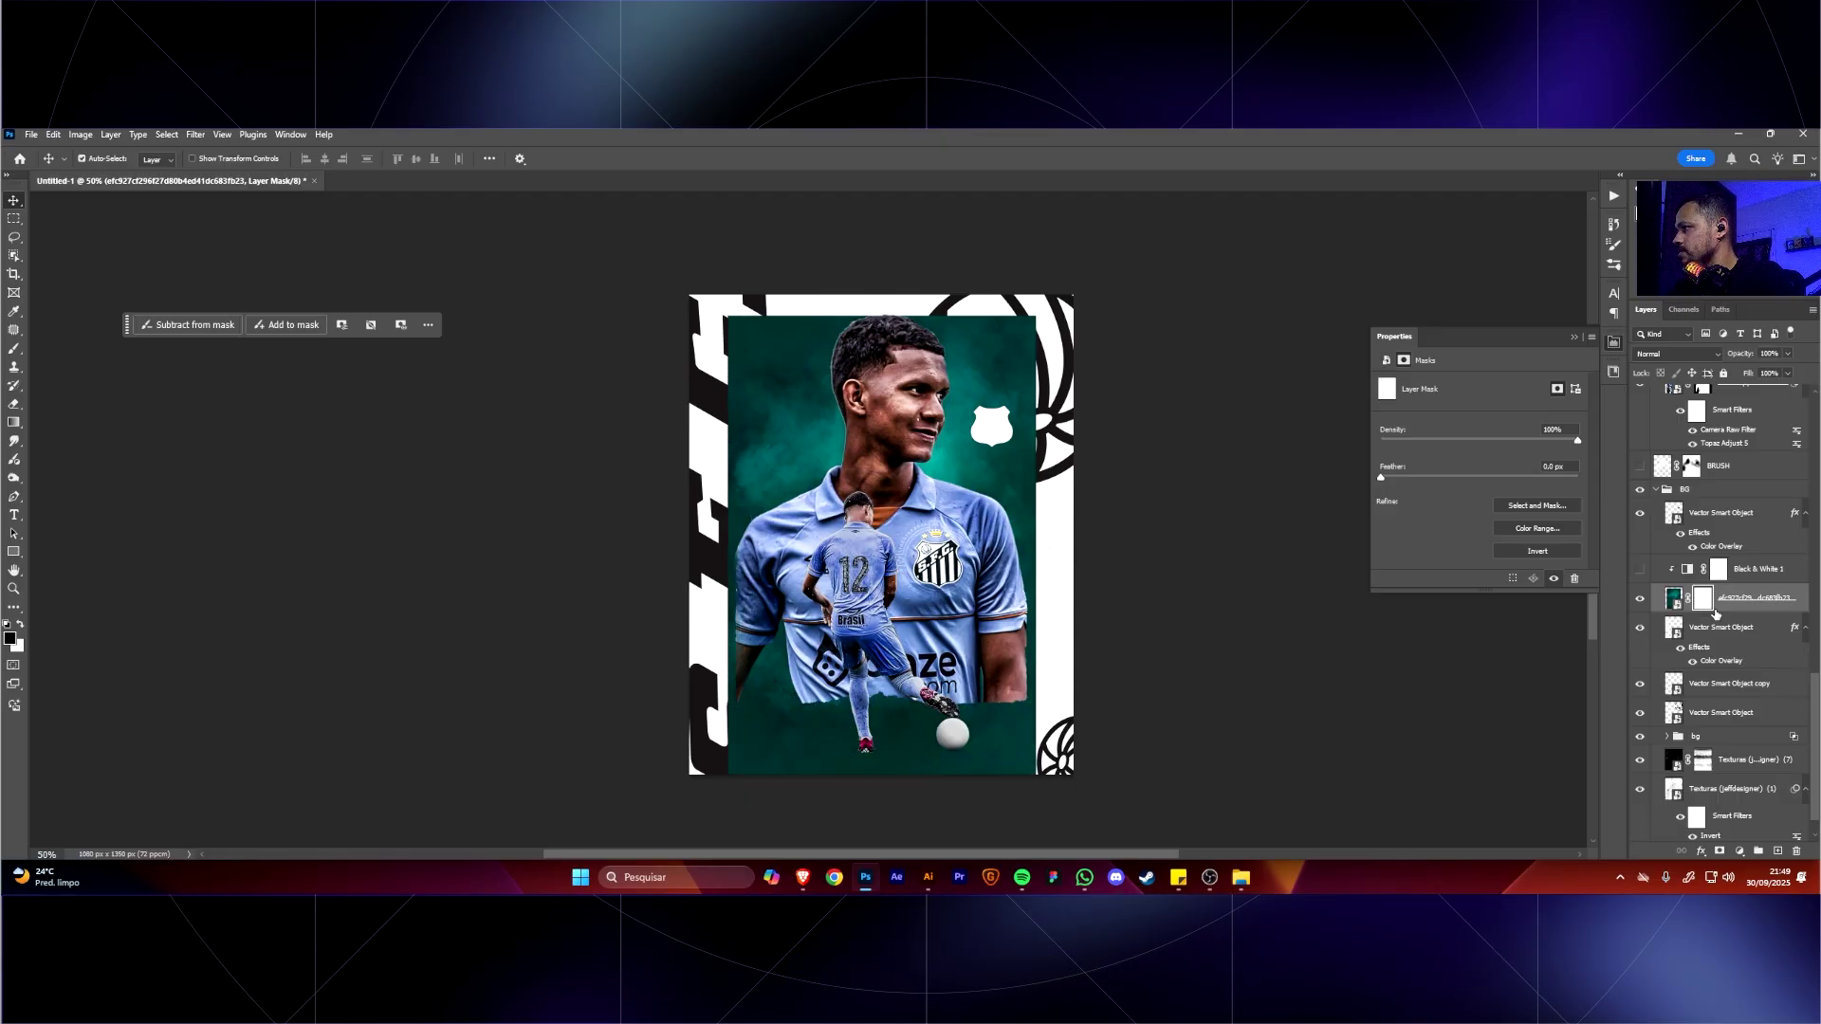
key("ctrl+z")
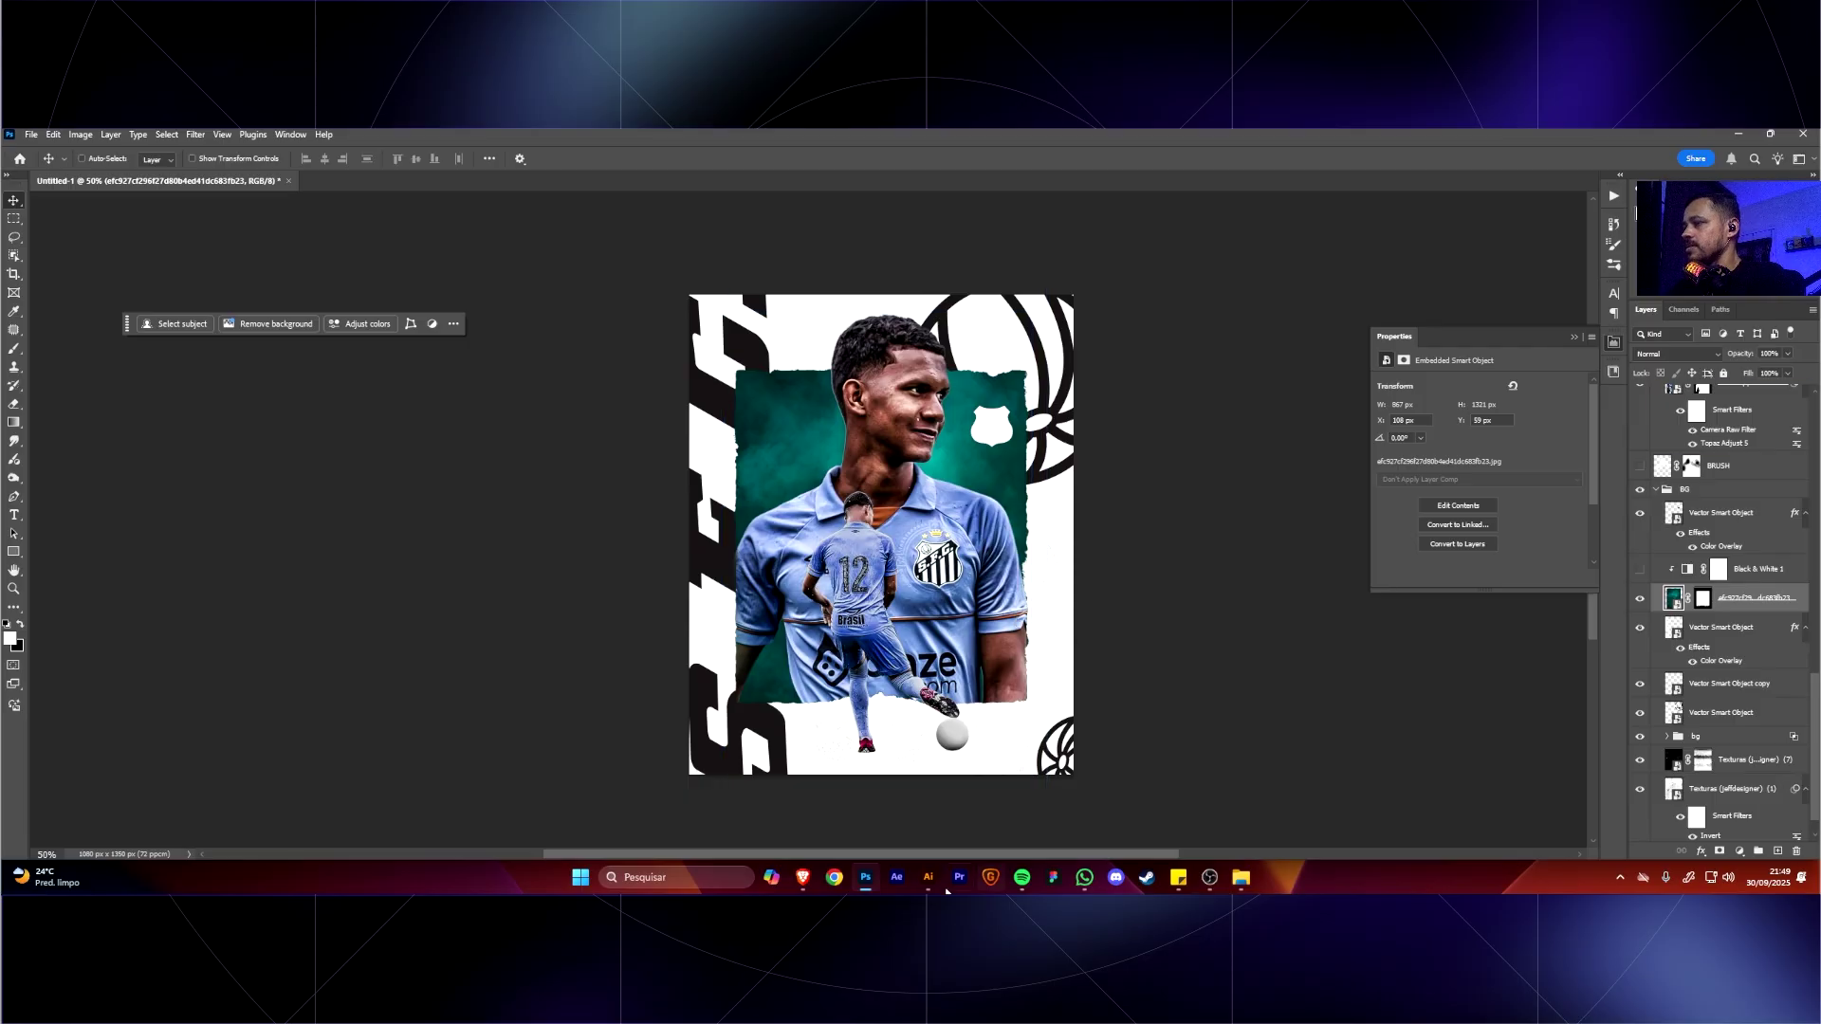
Turn on the Black & White 1 adjustment clipped to the teal background image.
left_click(1639, 572)
Compare the main player with and without the RENDER 1 group's layer mask by disabling the mask and re-enabling it.
left_click(1011, 531, "ctrl")
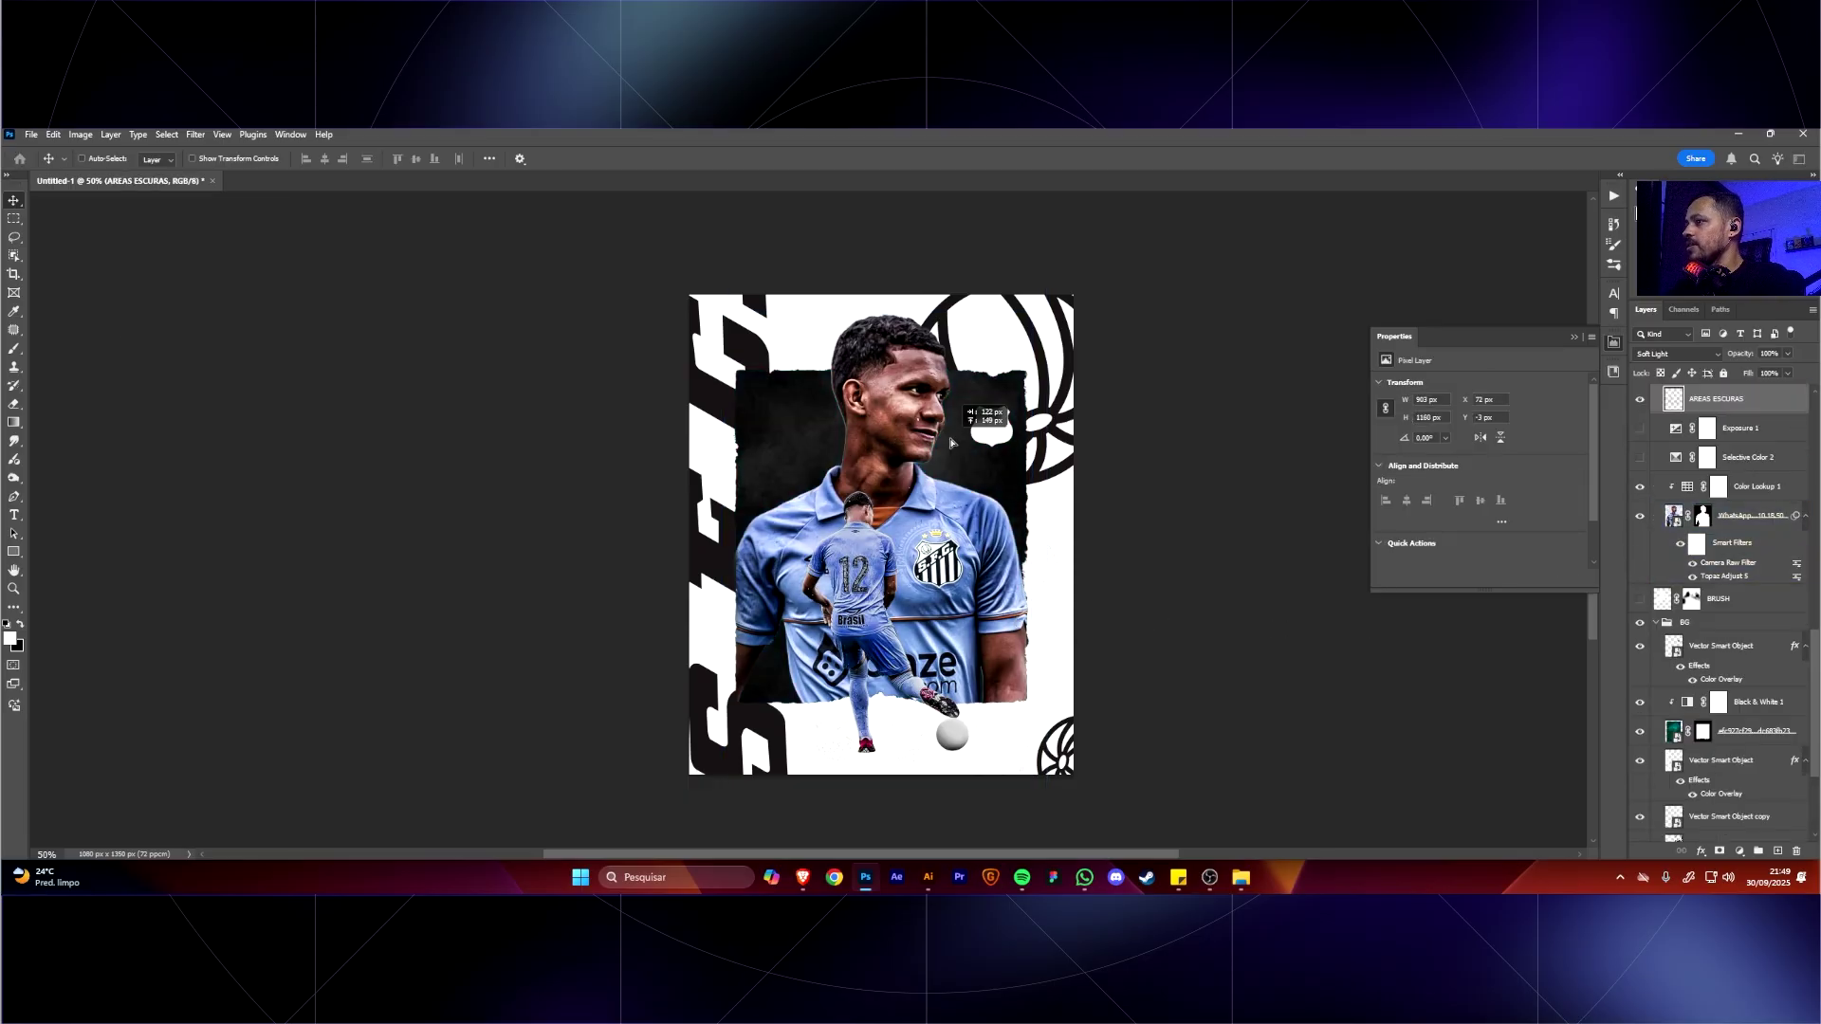
left_click(1729, 570)
scroll(1734, 518, "up", 3)
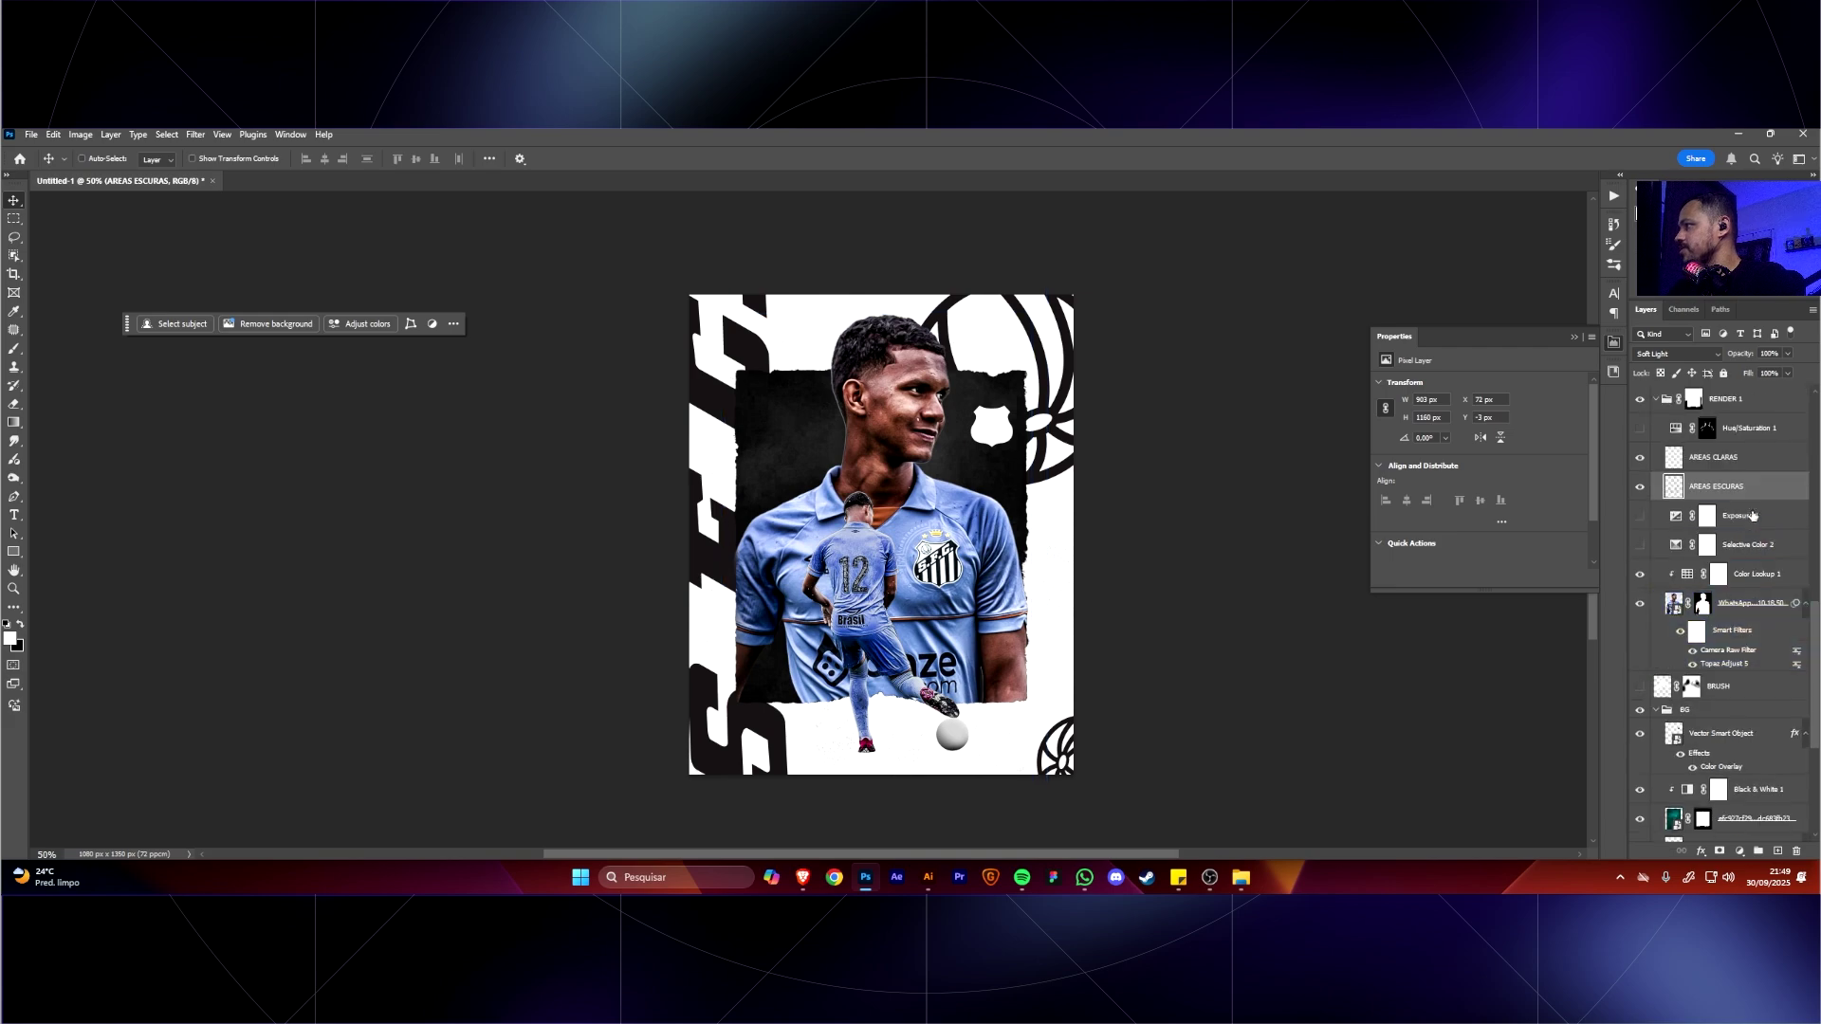
left_click(1693, 399)
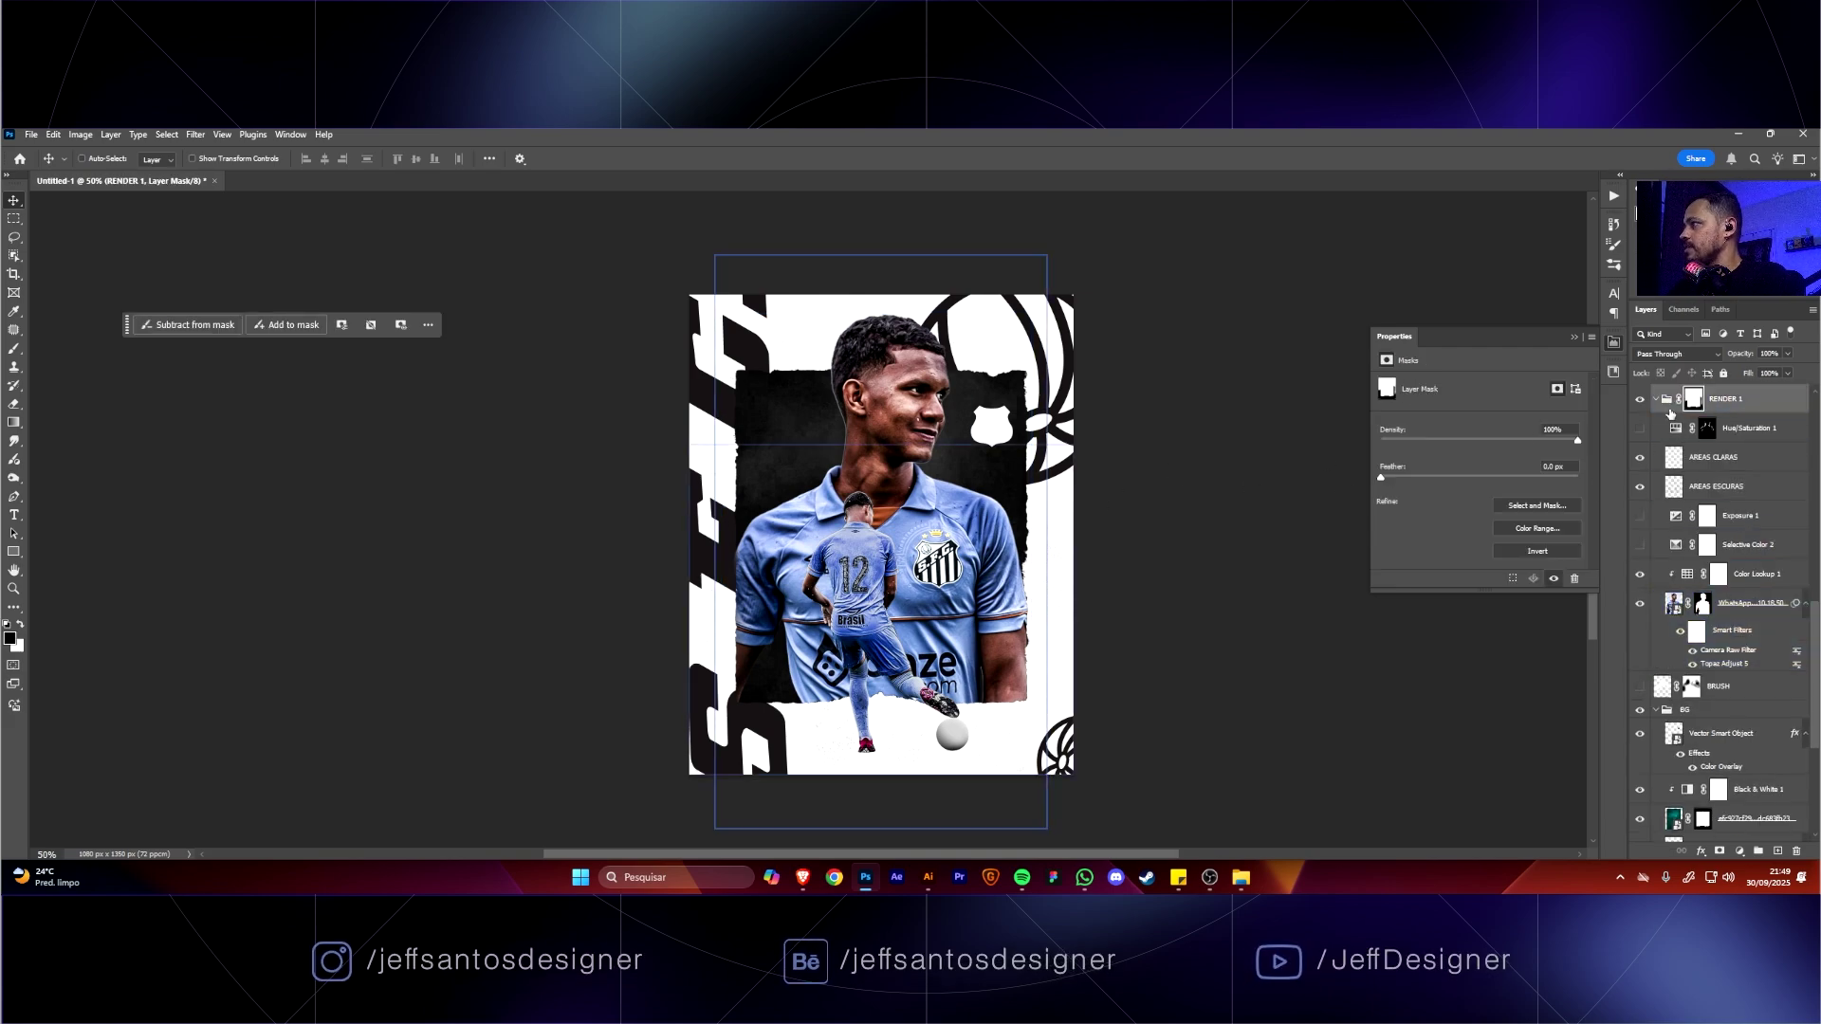
left_click(1693, 399, "shift")
mouse_move(894, 593)
left_mouse_down()
mouse_move(910, 626)
mouse_move(909, 608)
left_mouse_up()
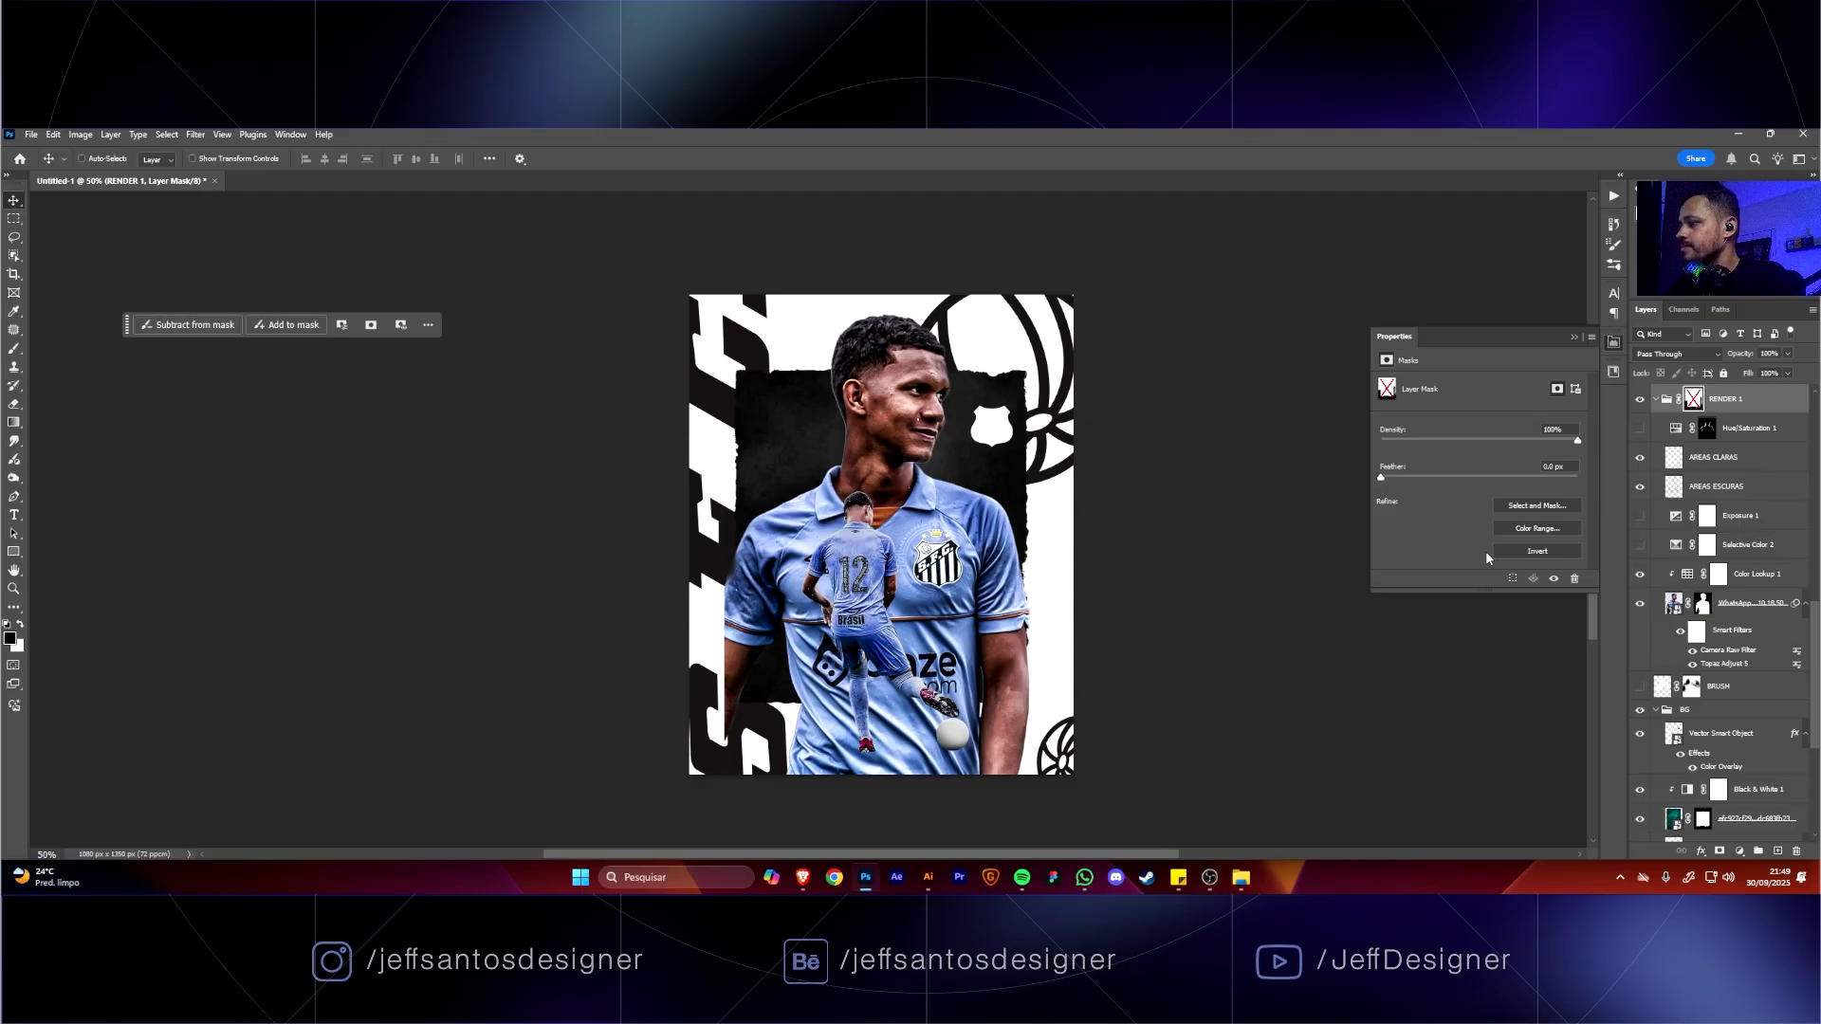
left_click(1210, 878)
left_click(1209, 877)
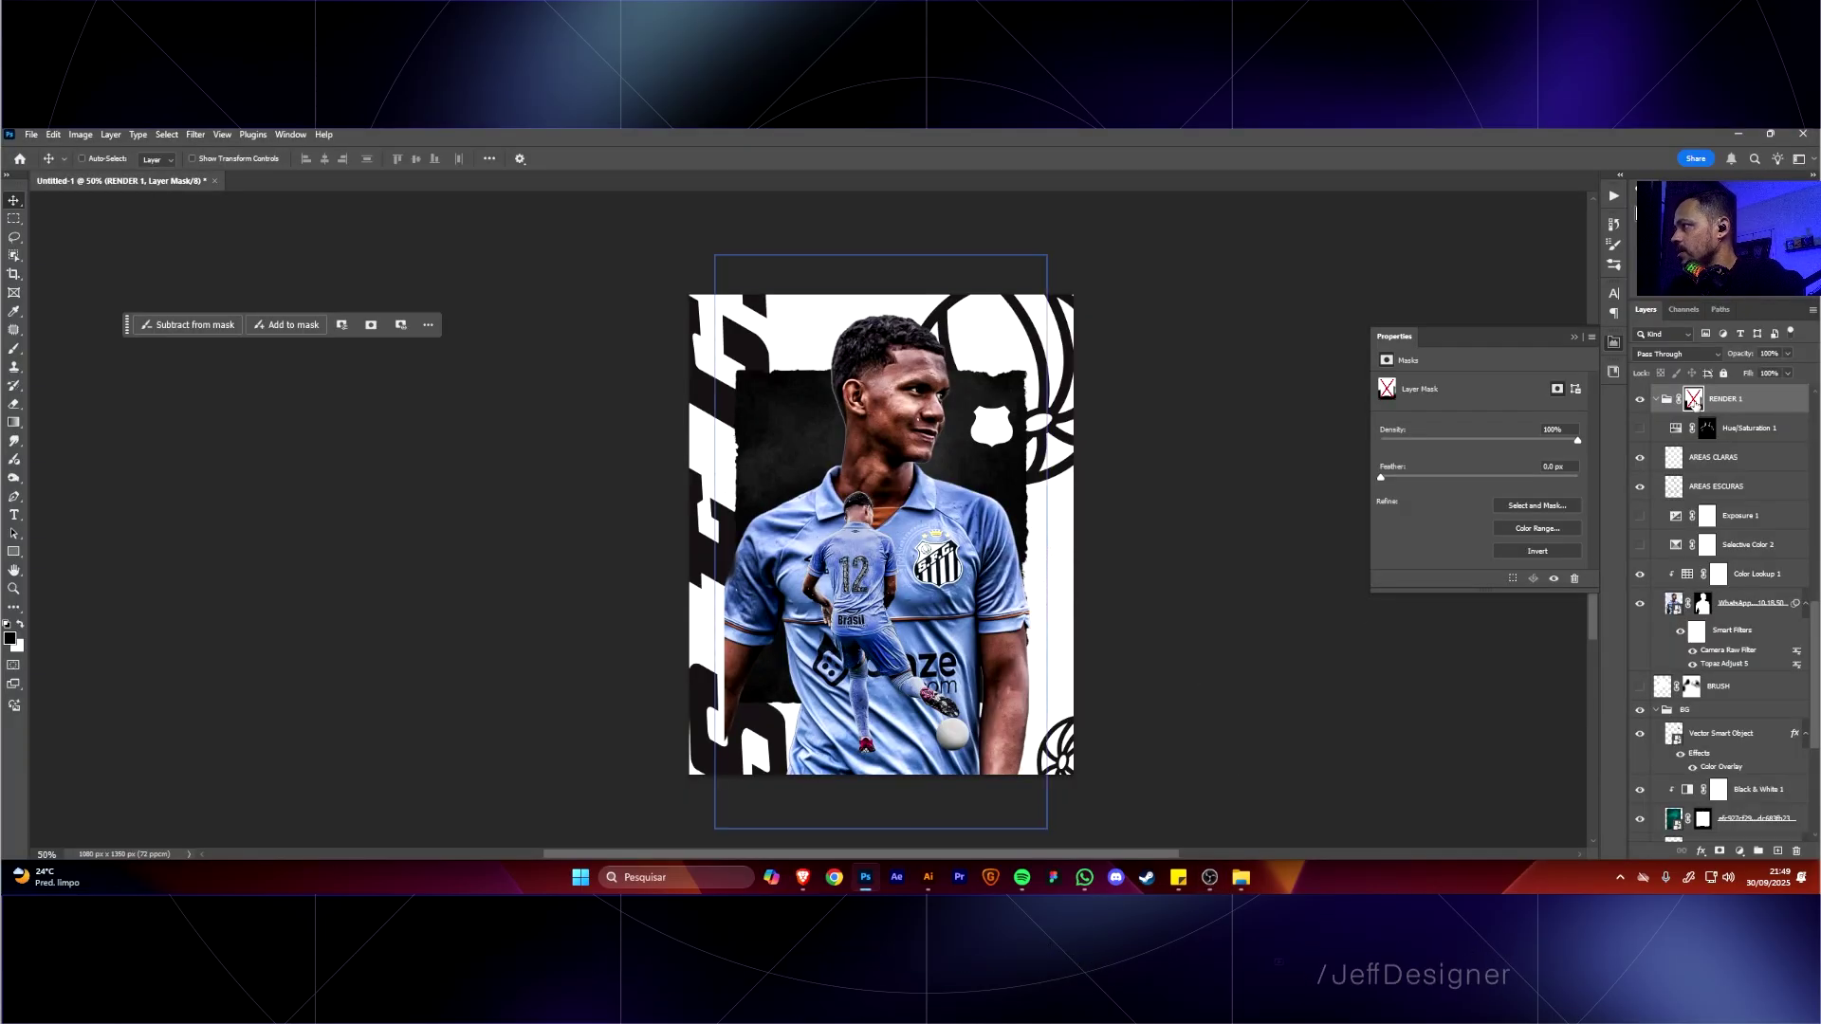
left_click(1694, 399, "shift")
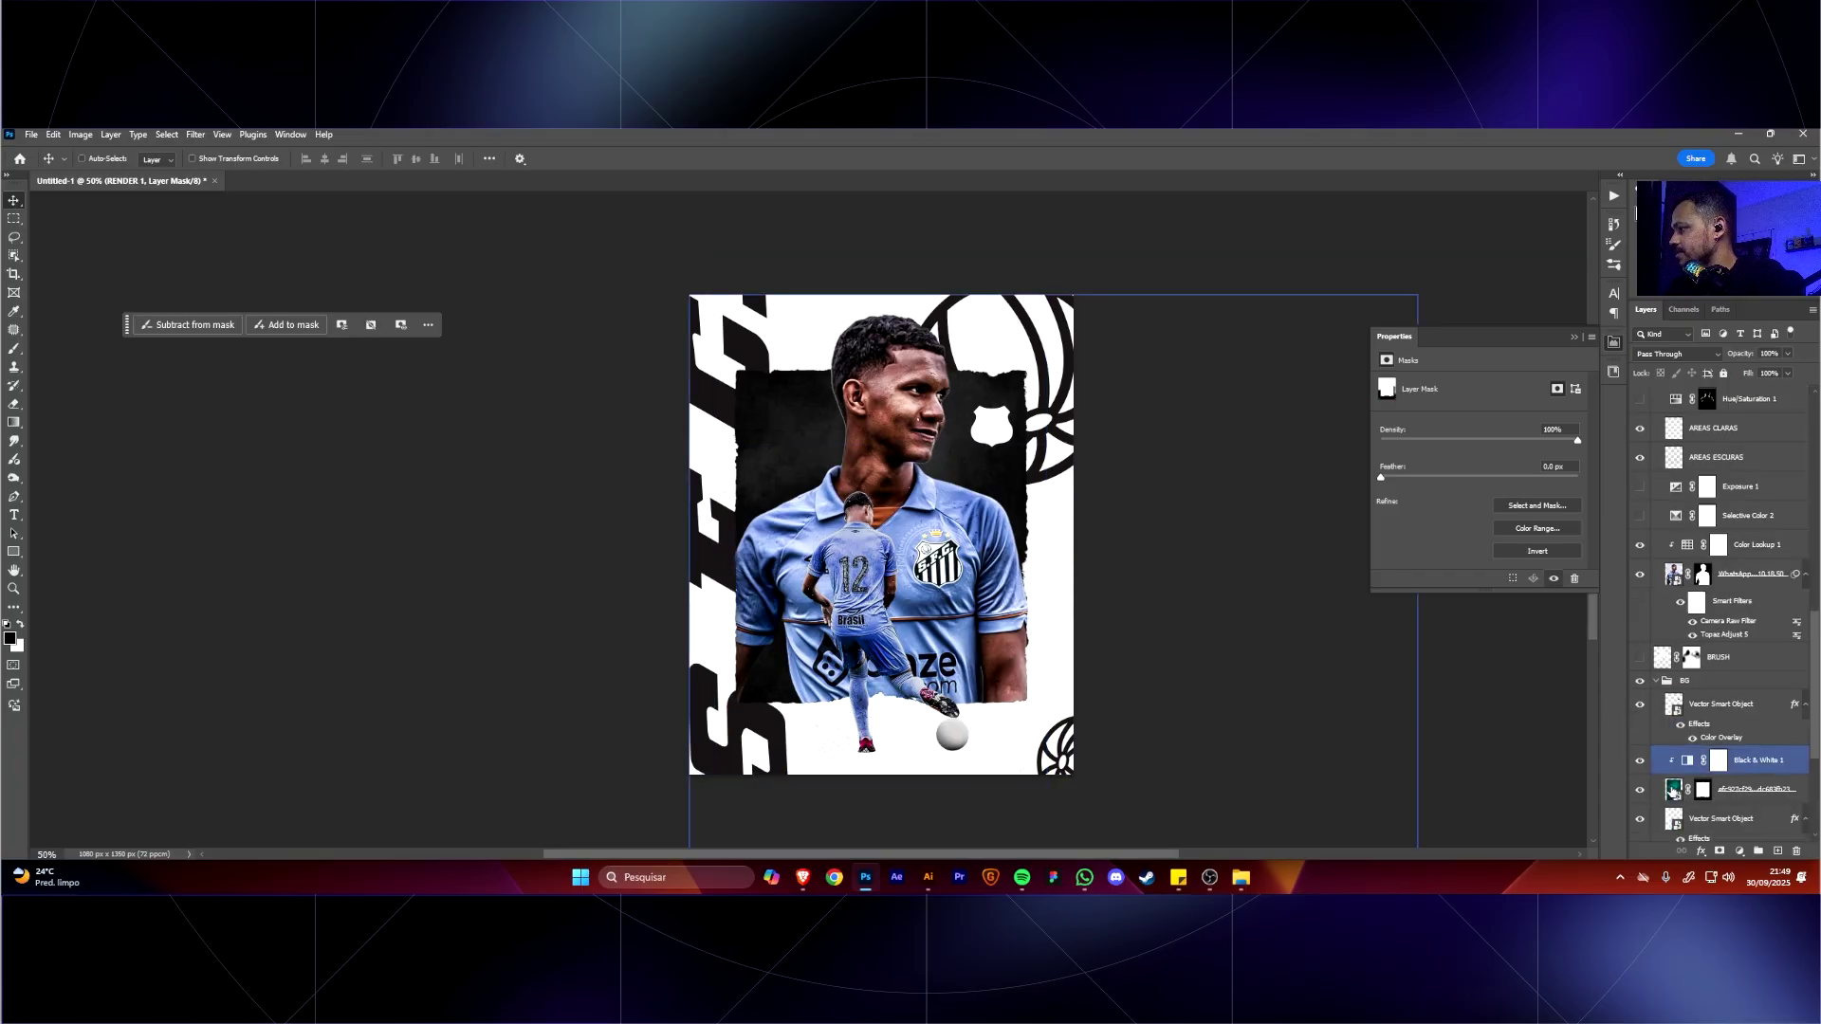
Load a selection from the layer mask of the torn-edge background image in the BG group.
scroll(1698, 793, "down", 1)
left_click(1706, 794)
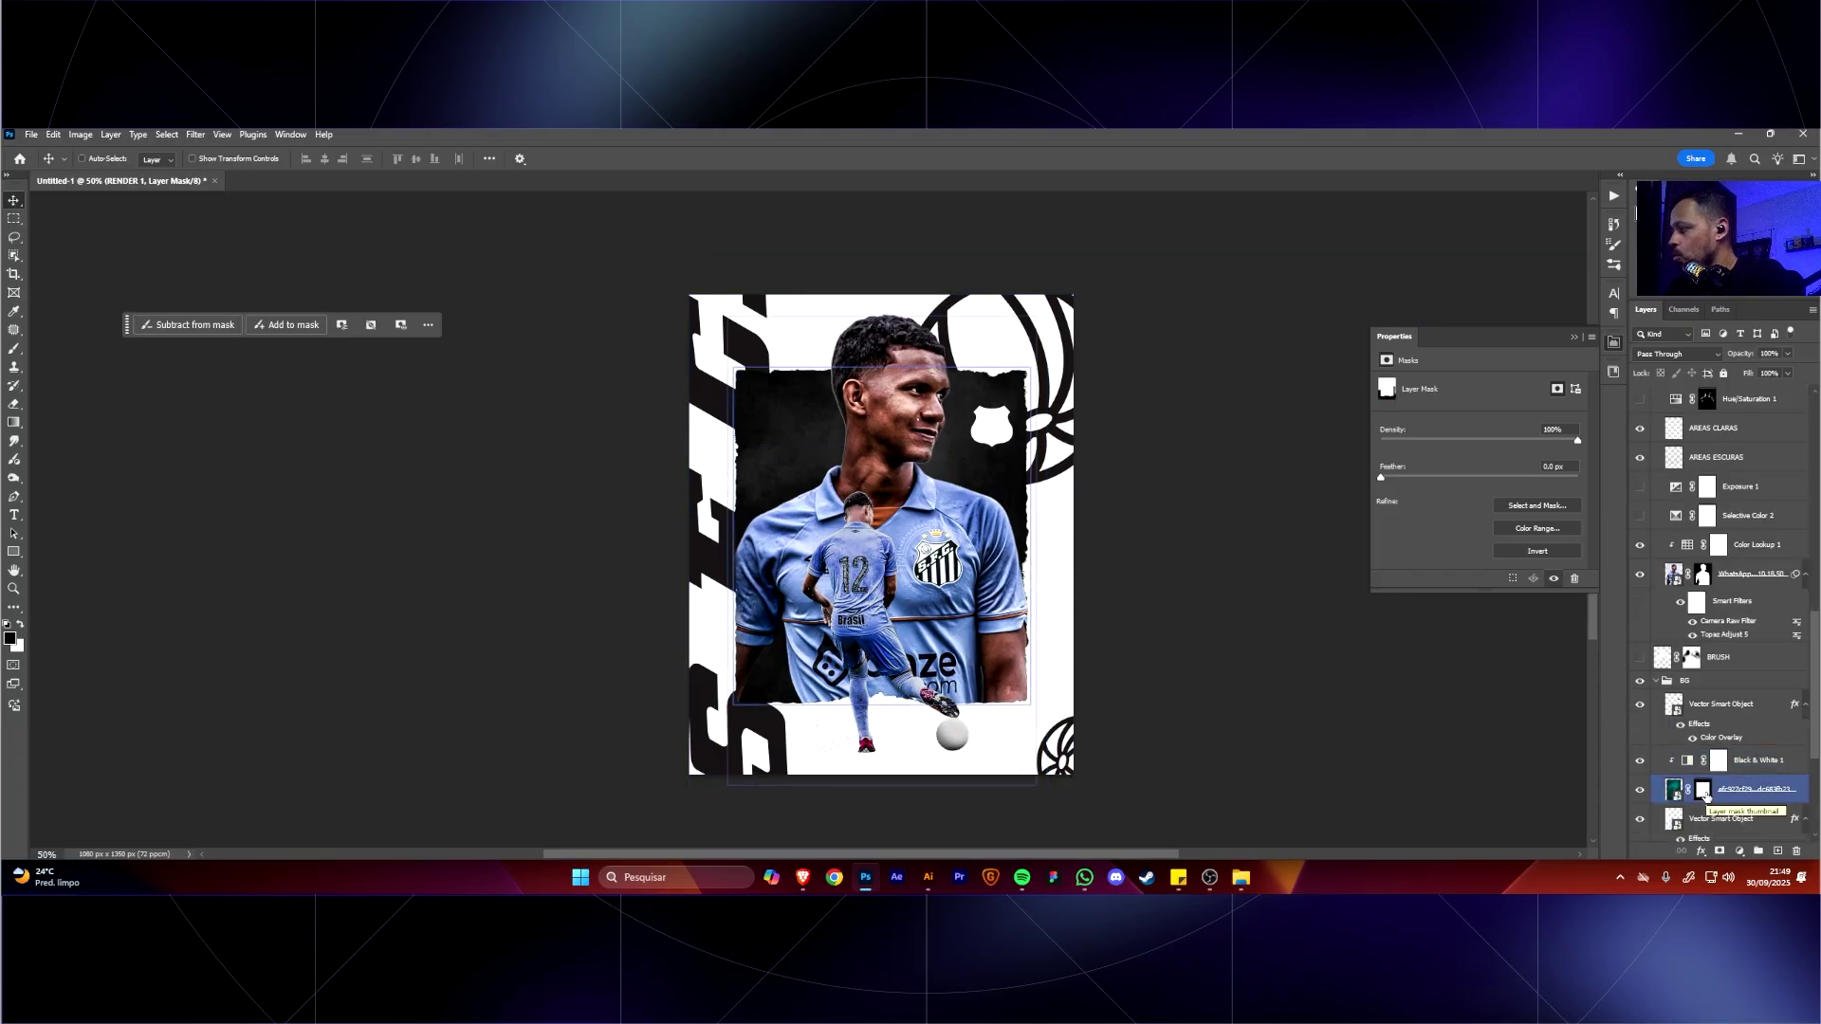
left_click(1708, 798, "ctrl")
left_click(1706, 792, "ctrl")
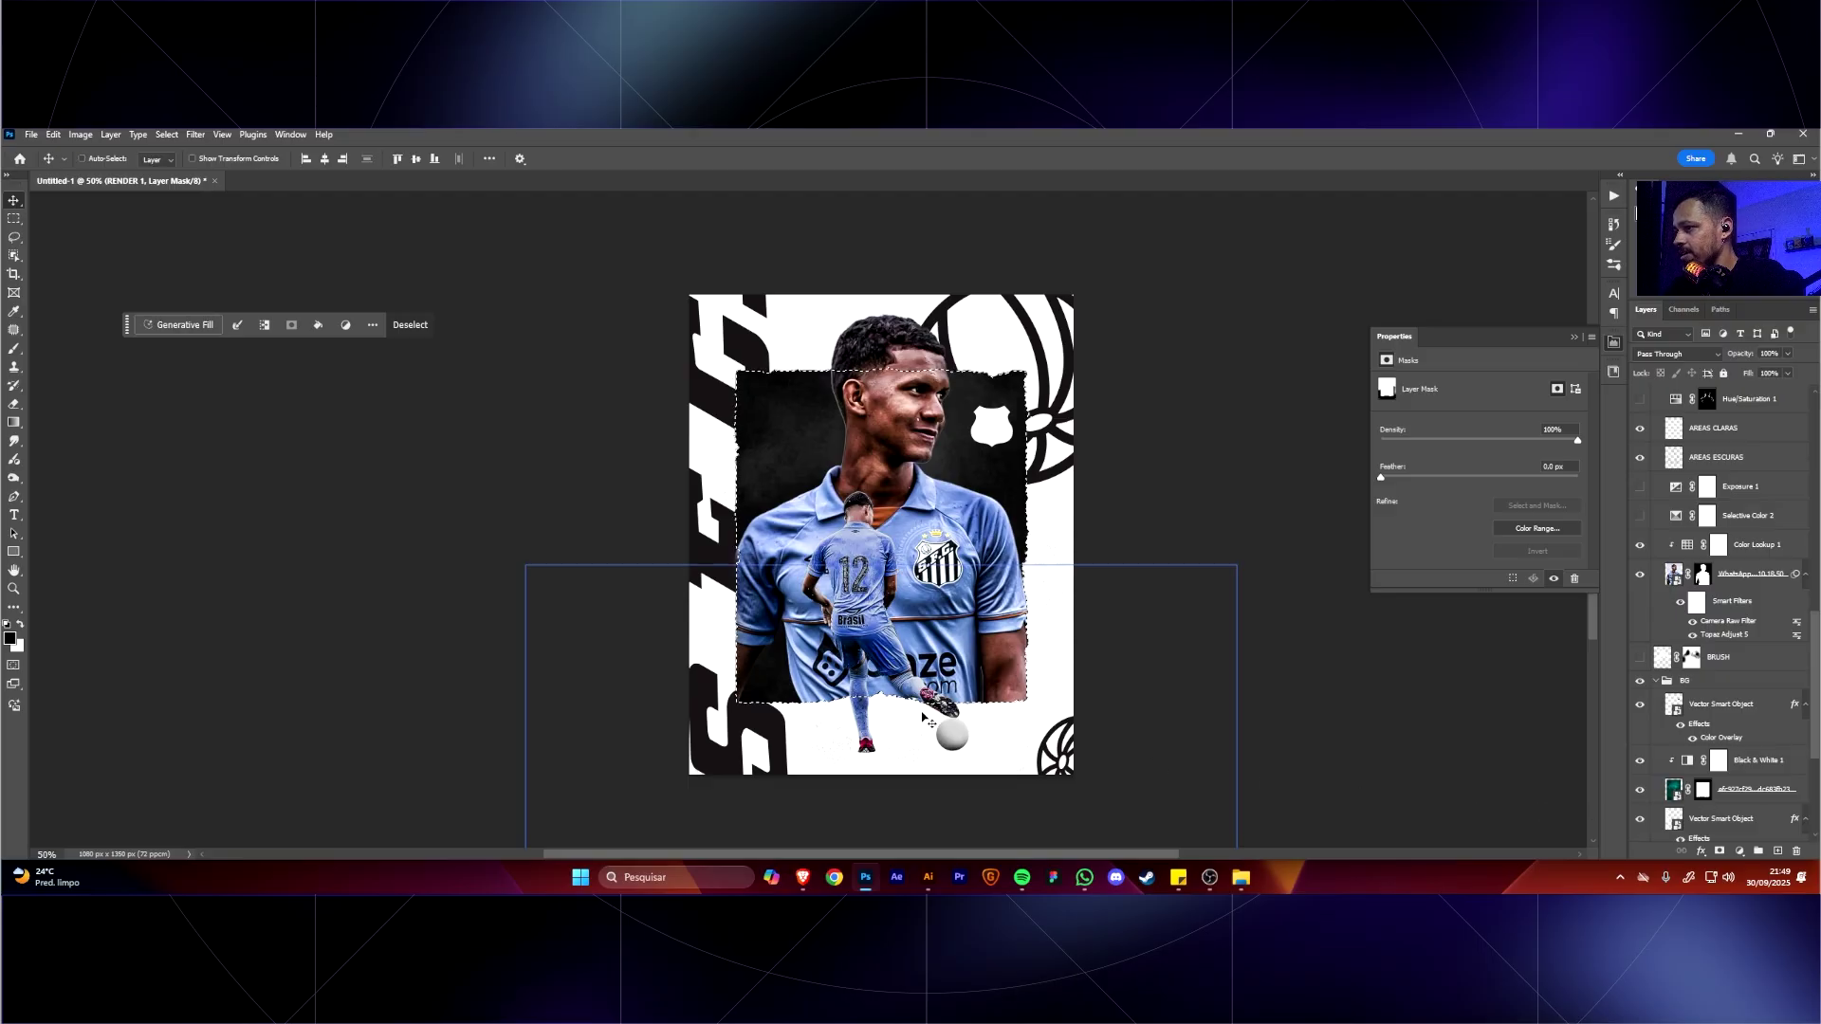
Delete the existing layer mask from the RENDER 1 group.
scroll(1694, 460, "up", 3)
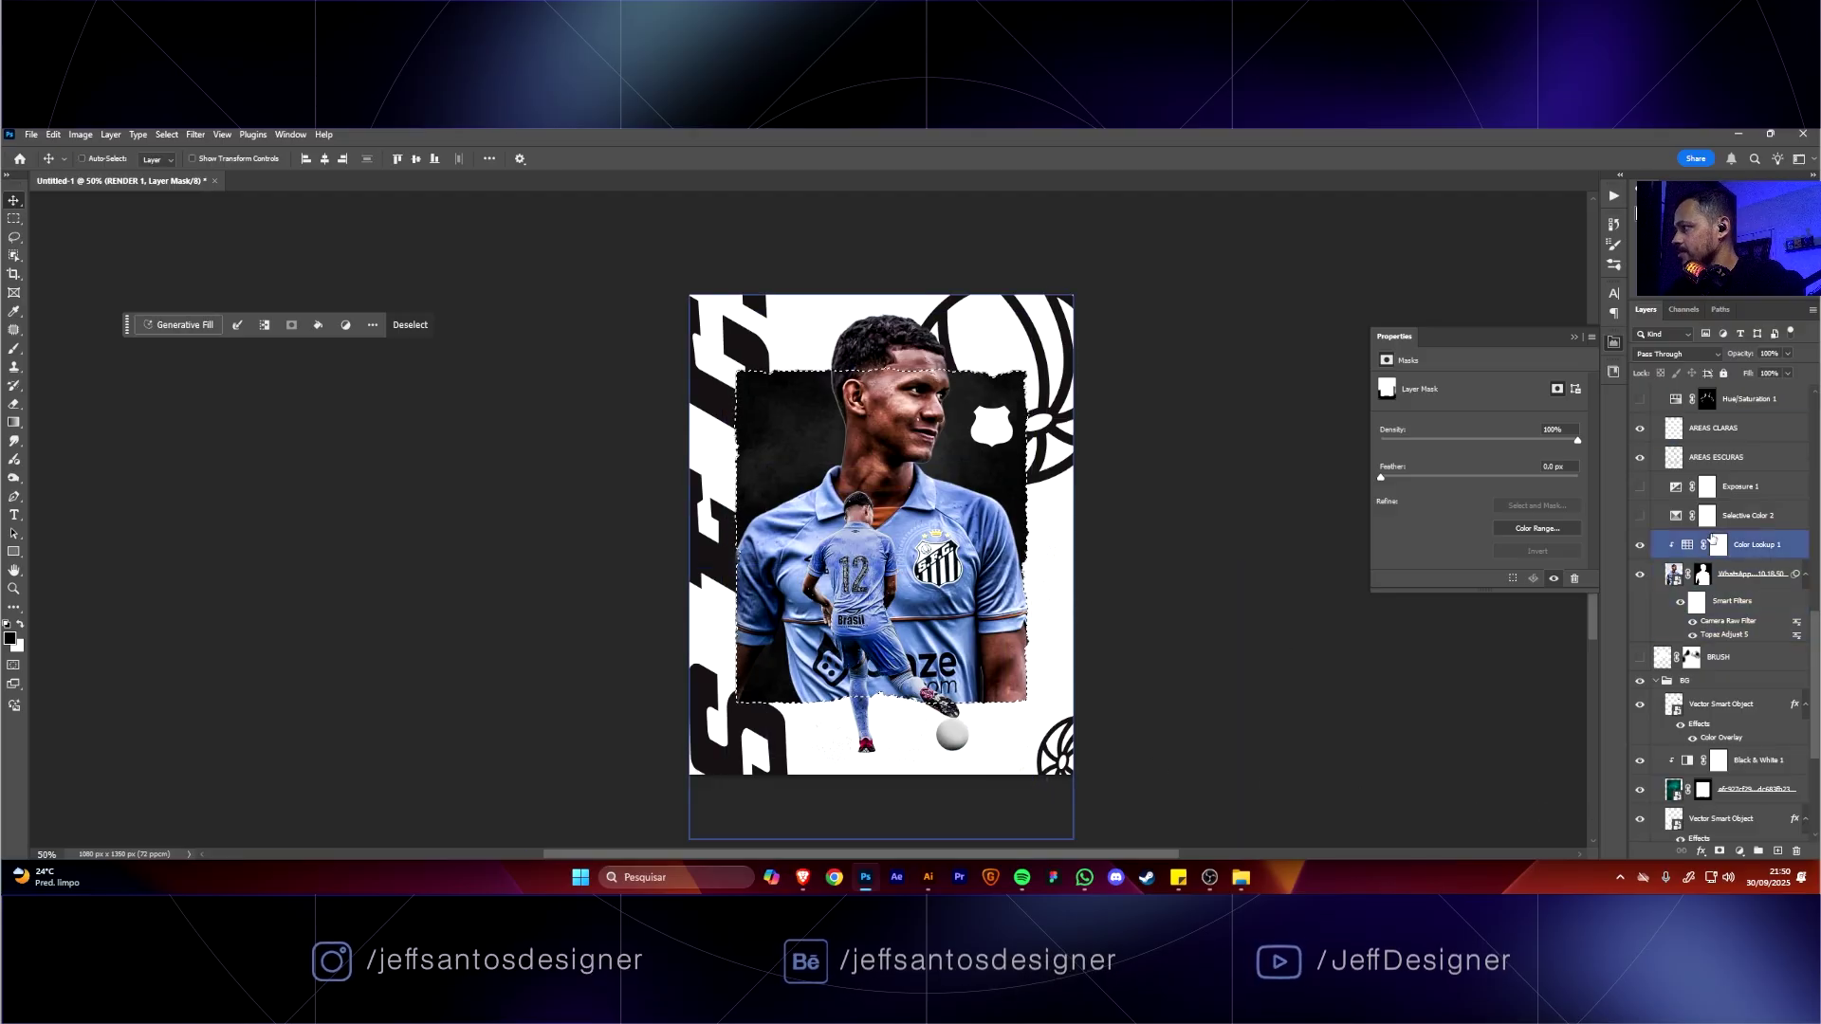
left_click_drag(1695, 460, 1800, 843)
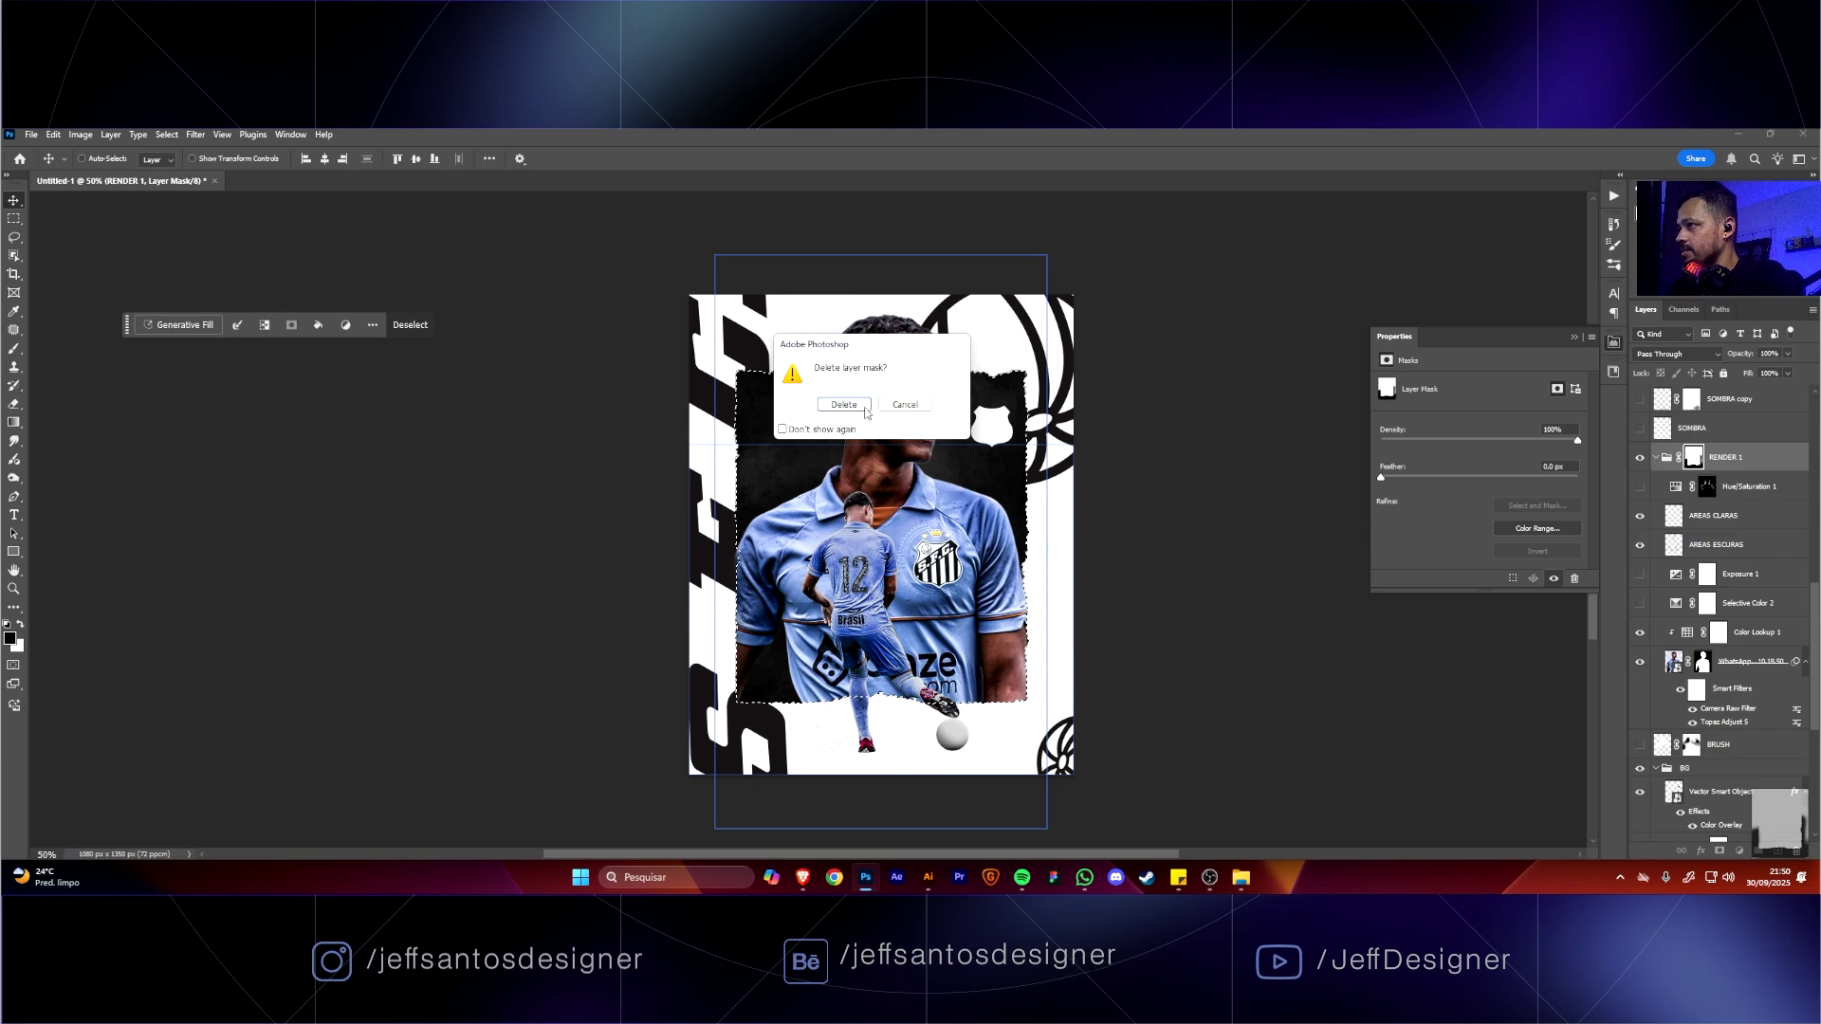
key("Return")
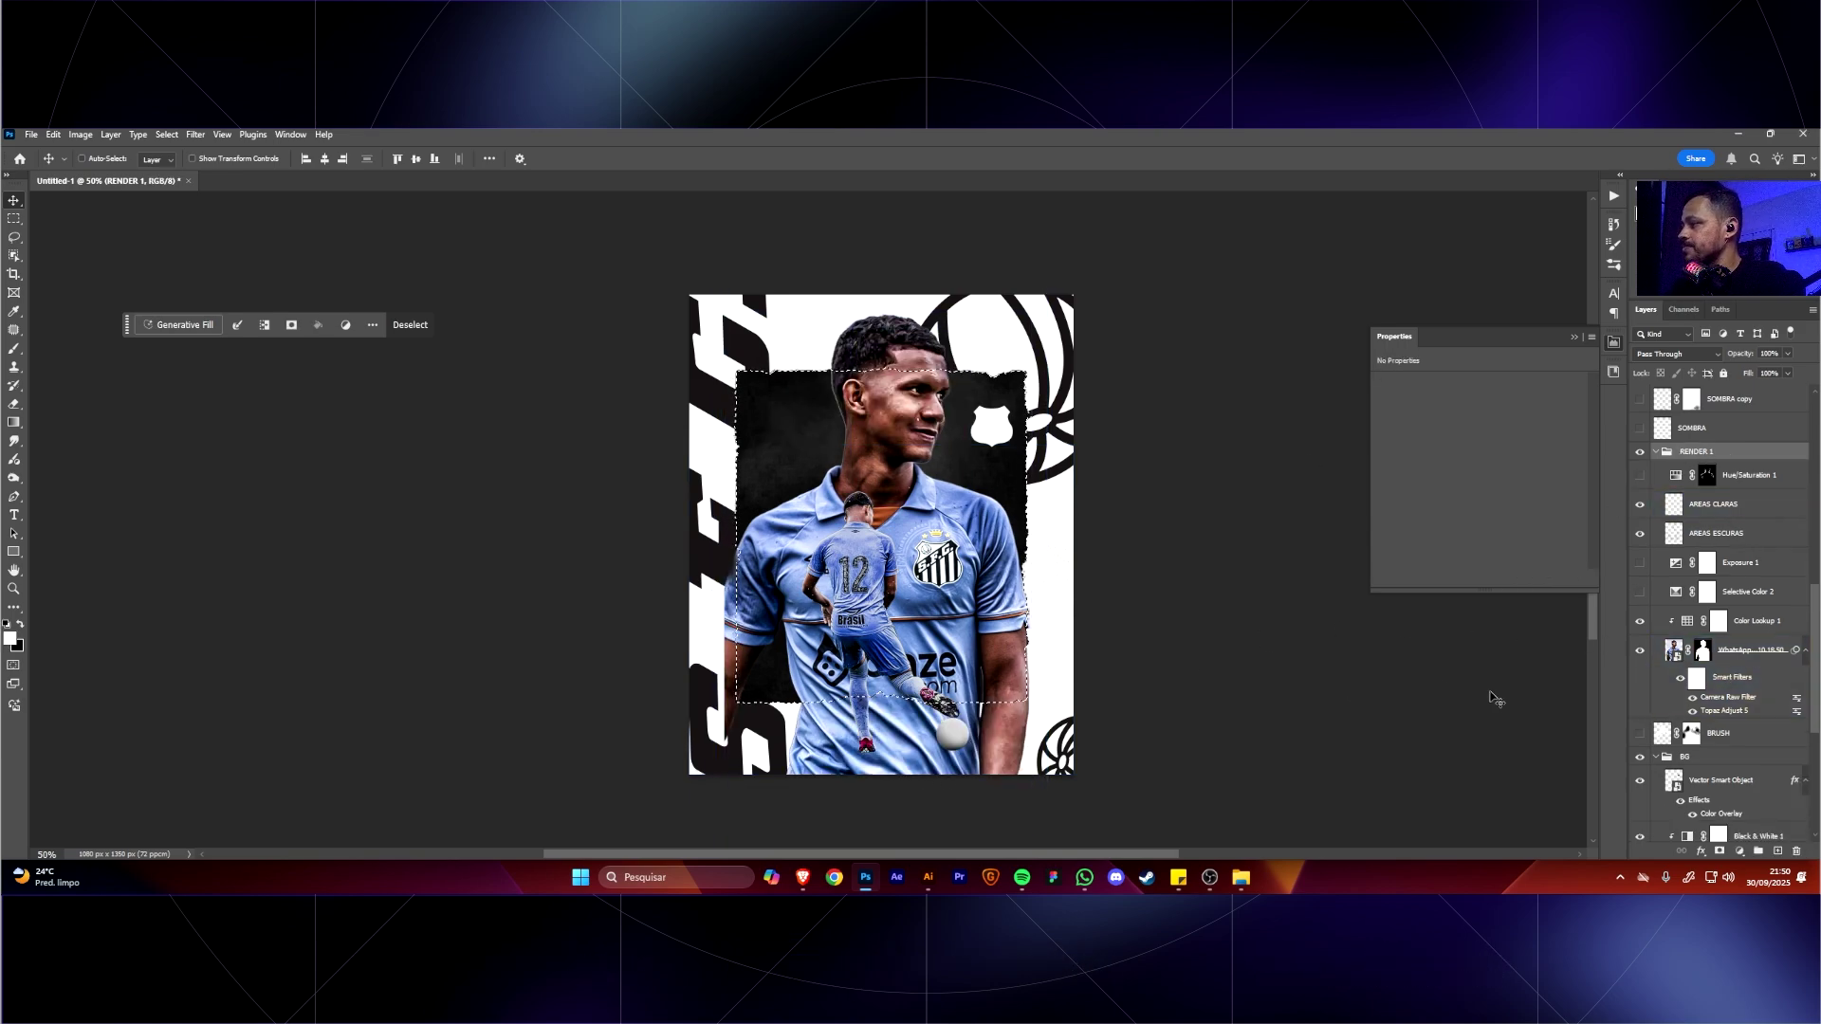
Add a layer mask to the RENDER 1 group from the torn-frame selection, and invert the mask and back.
scroll(1717, 759, "down", 4)
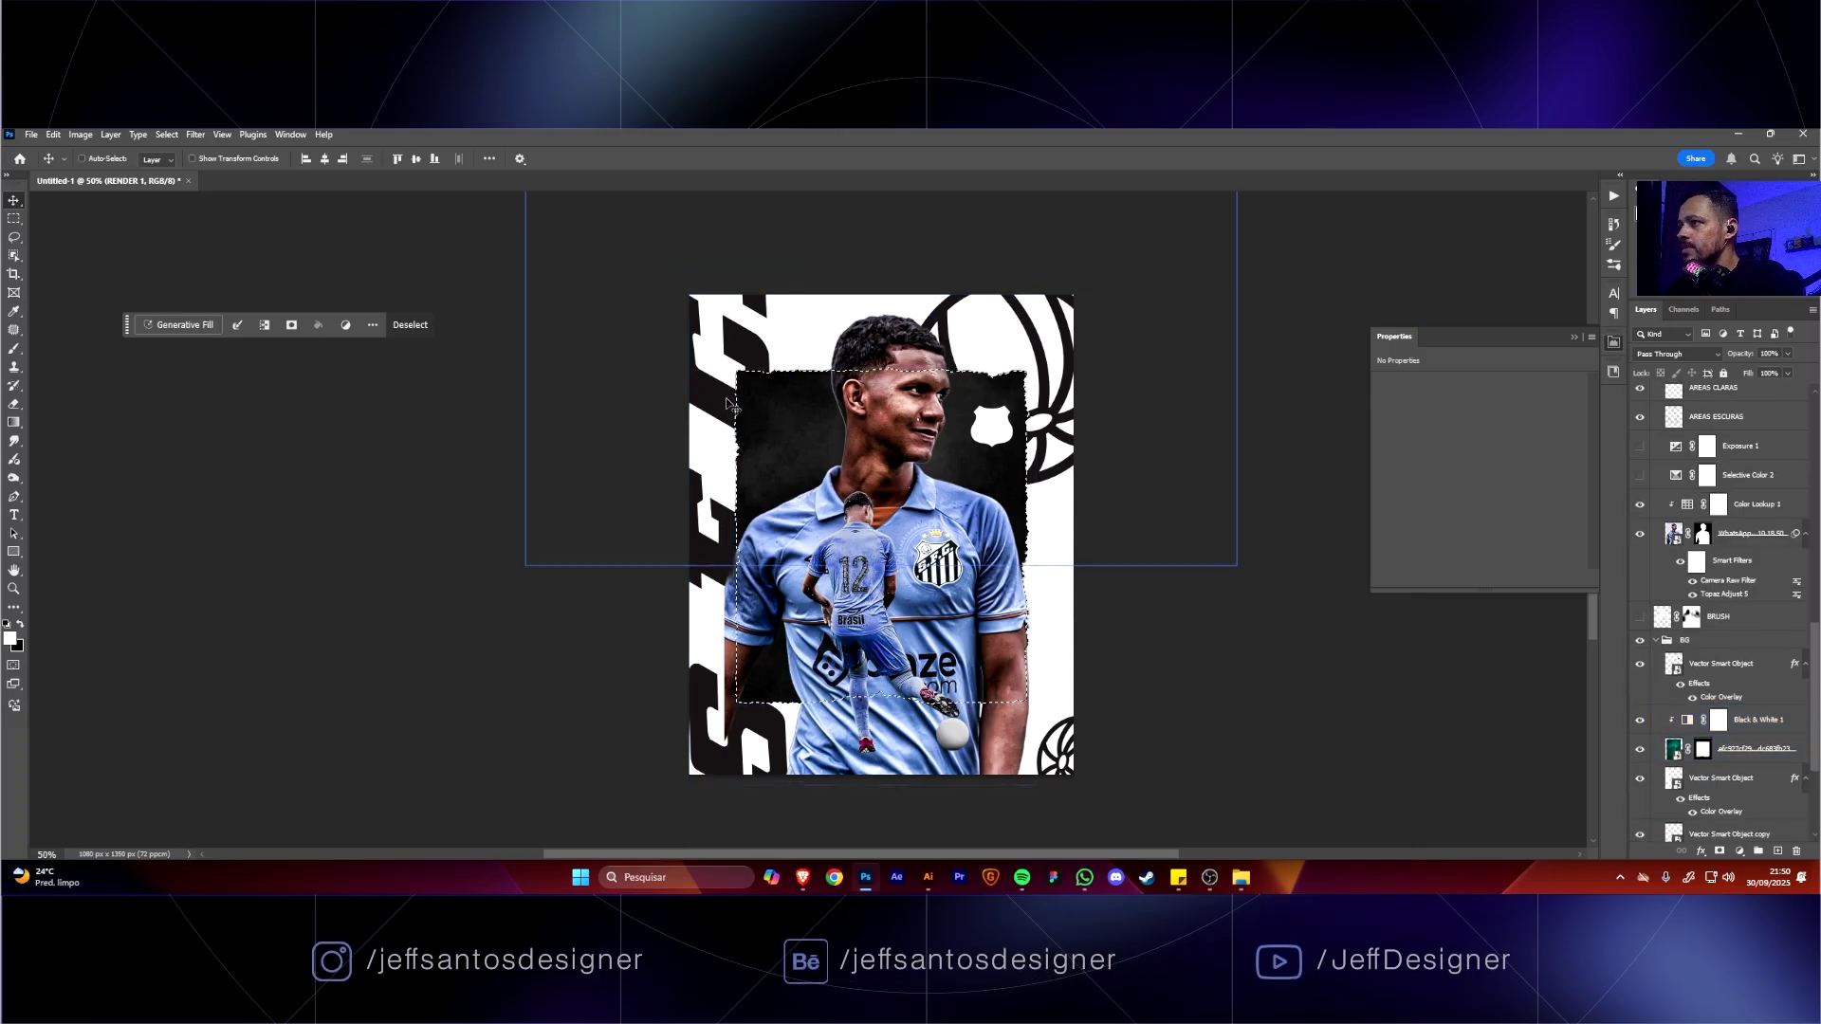
left_click(977, 368)
scroll(1698, 474, "up", 3)
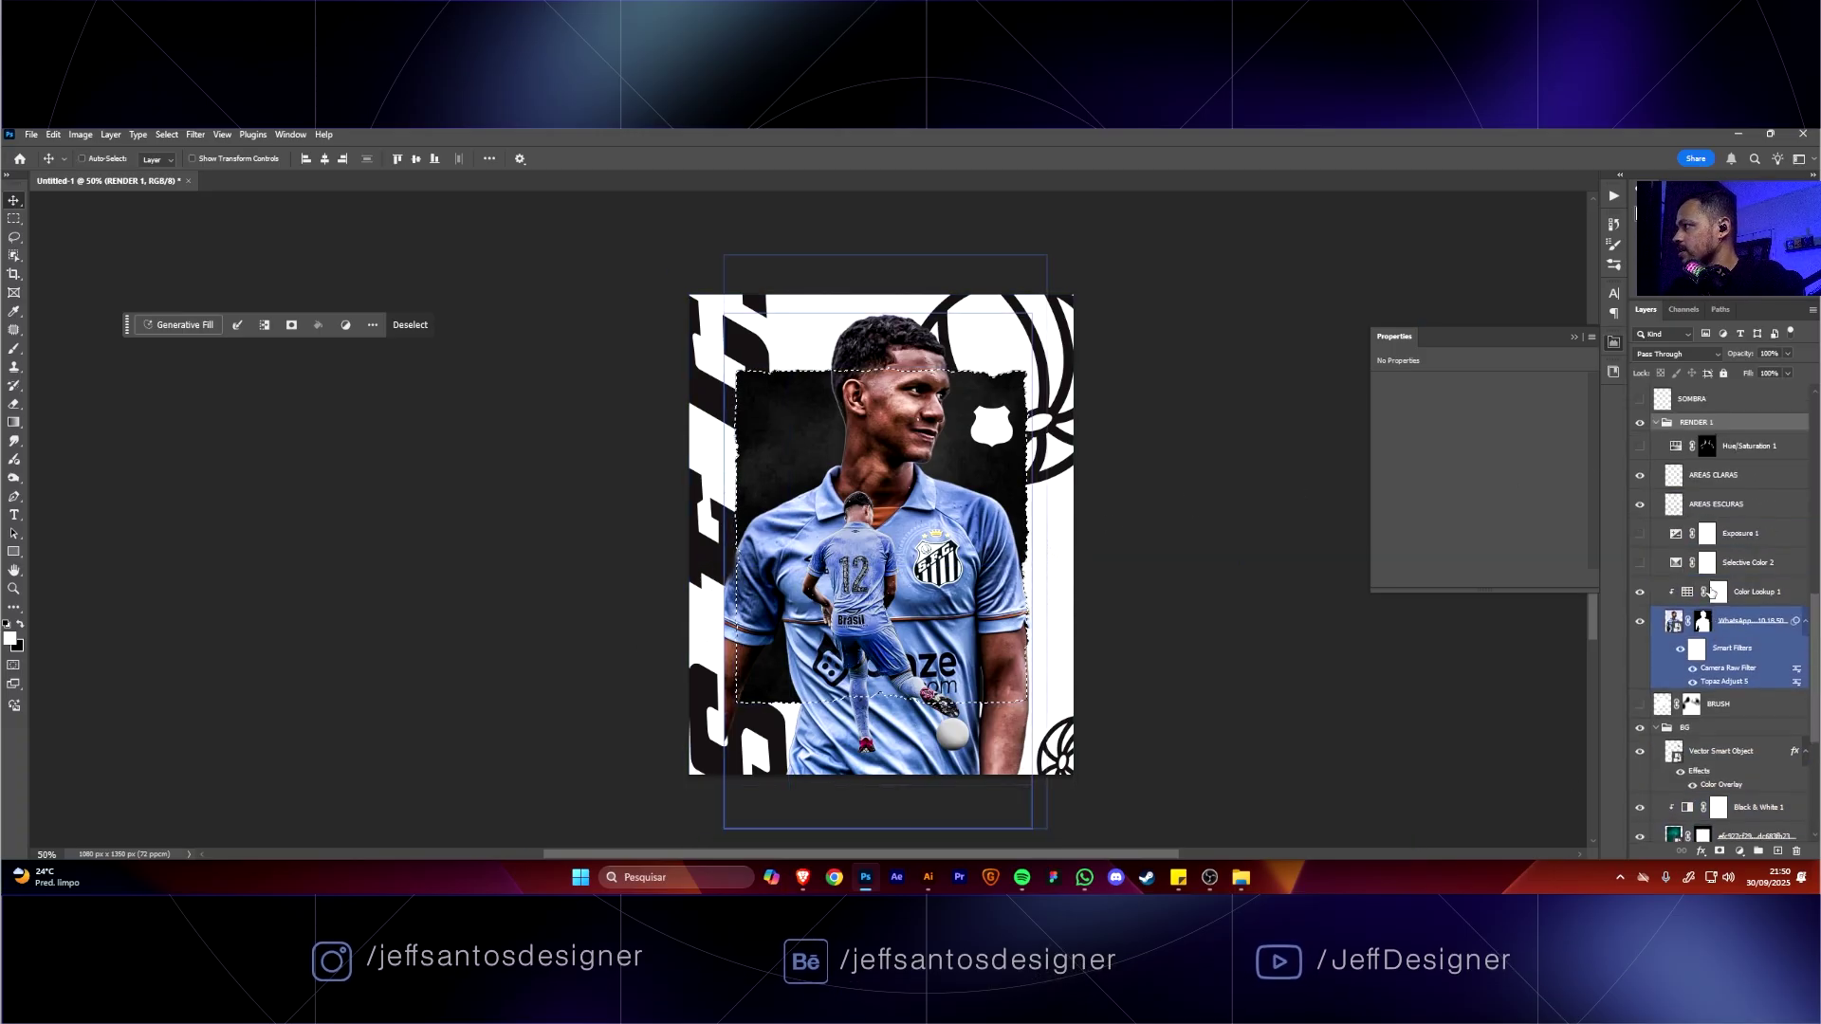
left_click(1695, 472)
left_click(1707, 447)
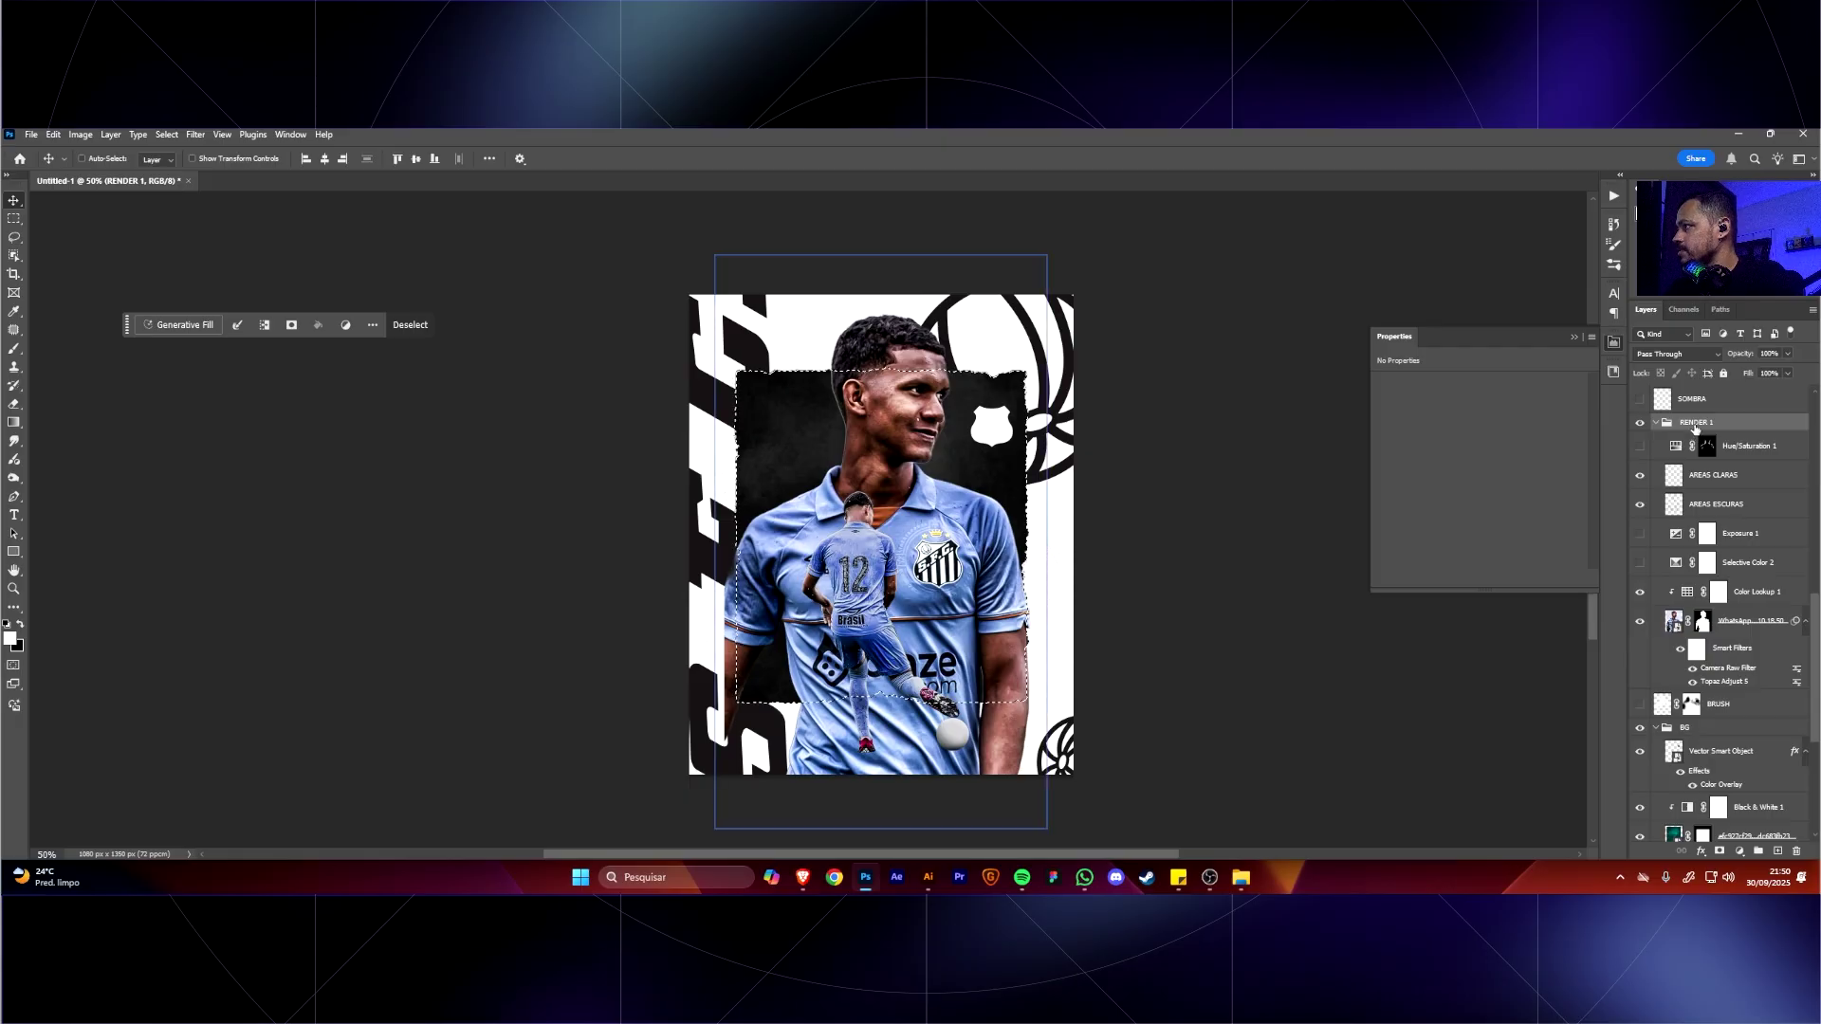
left_click(1720, 851)
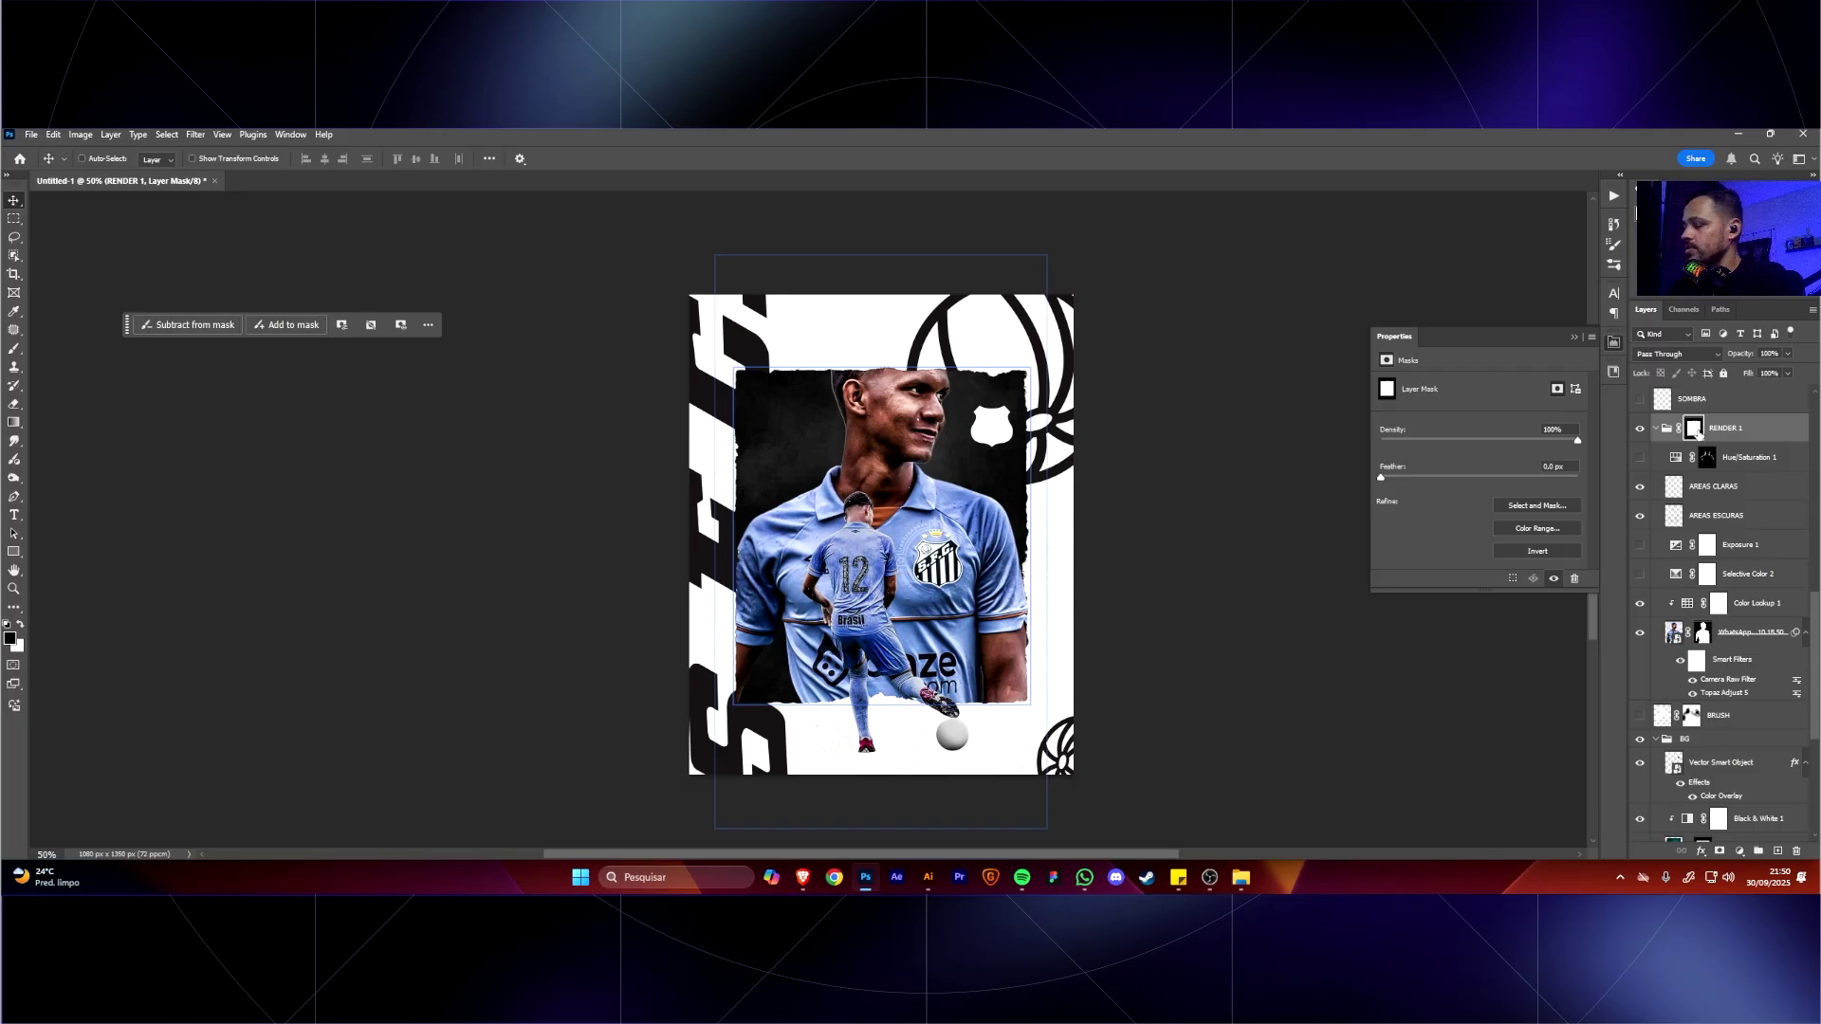
key("ctrl+i")
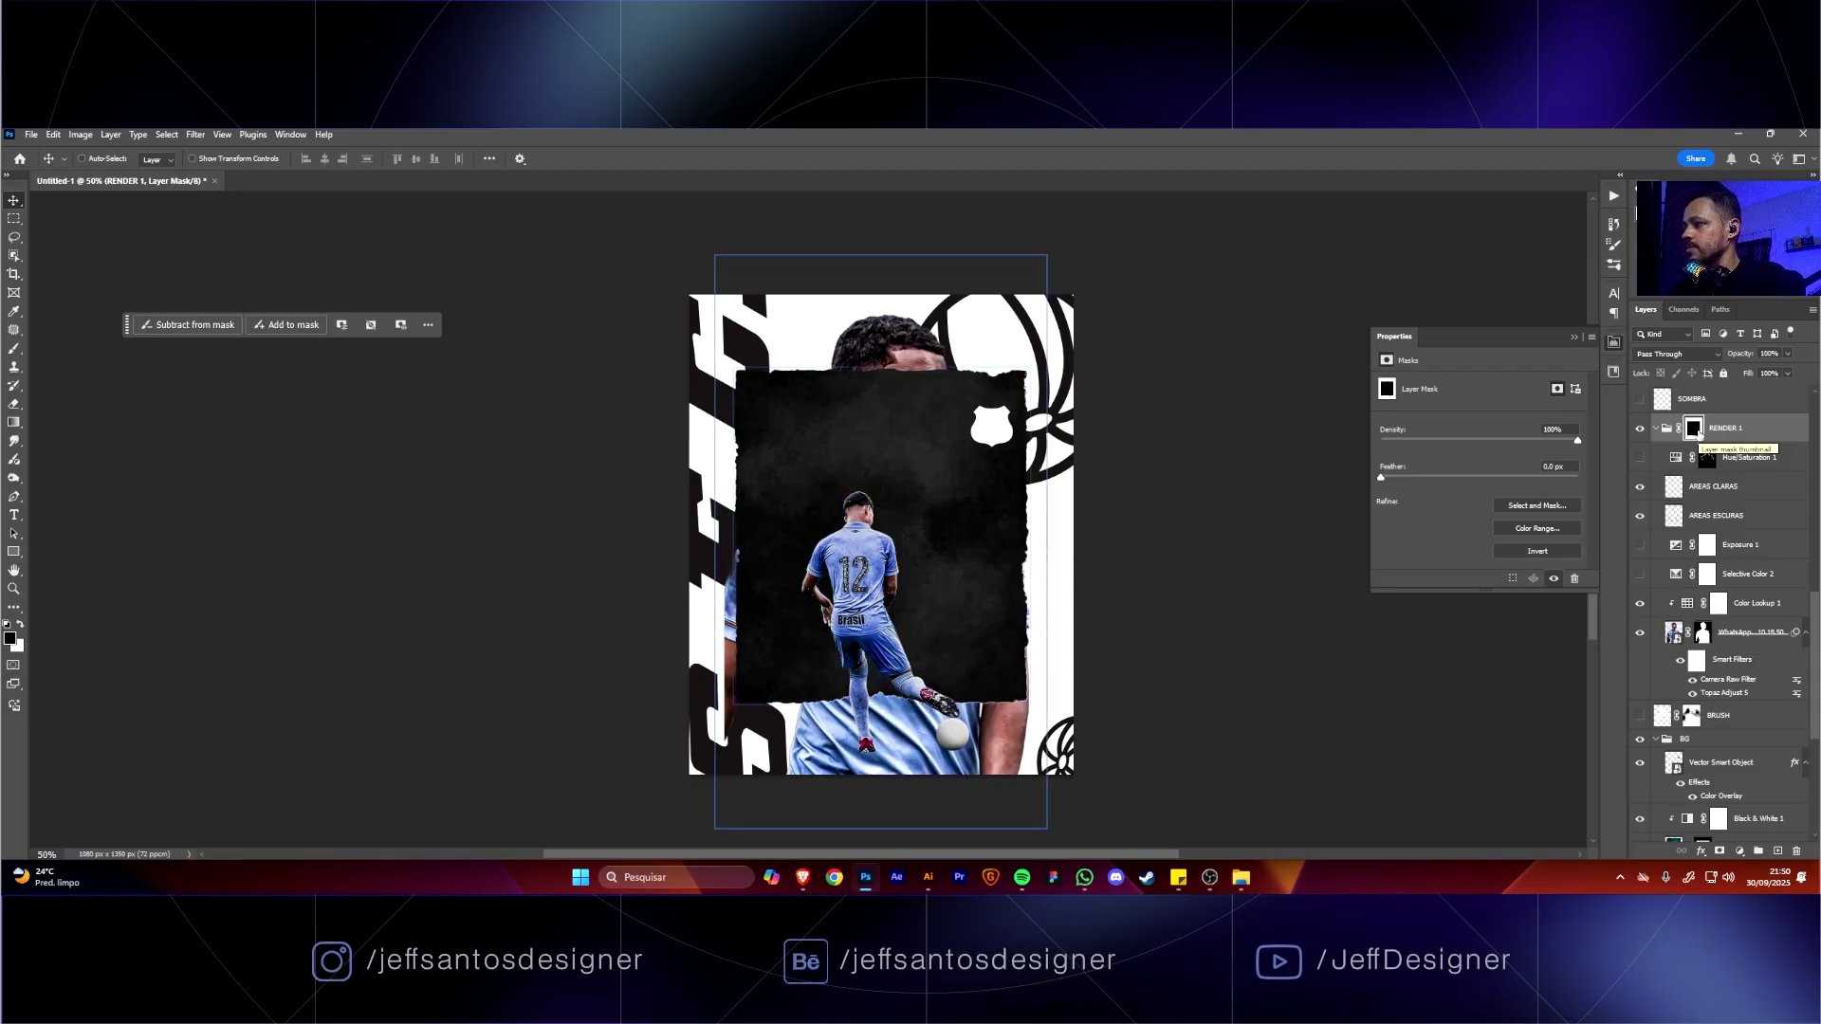
key("ctrl+i")
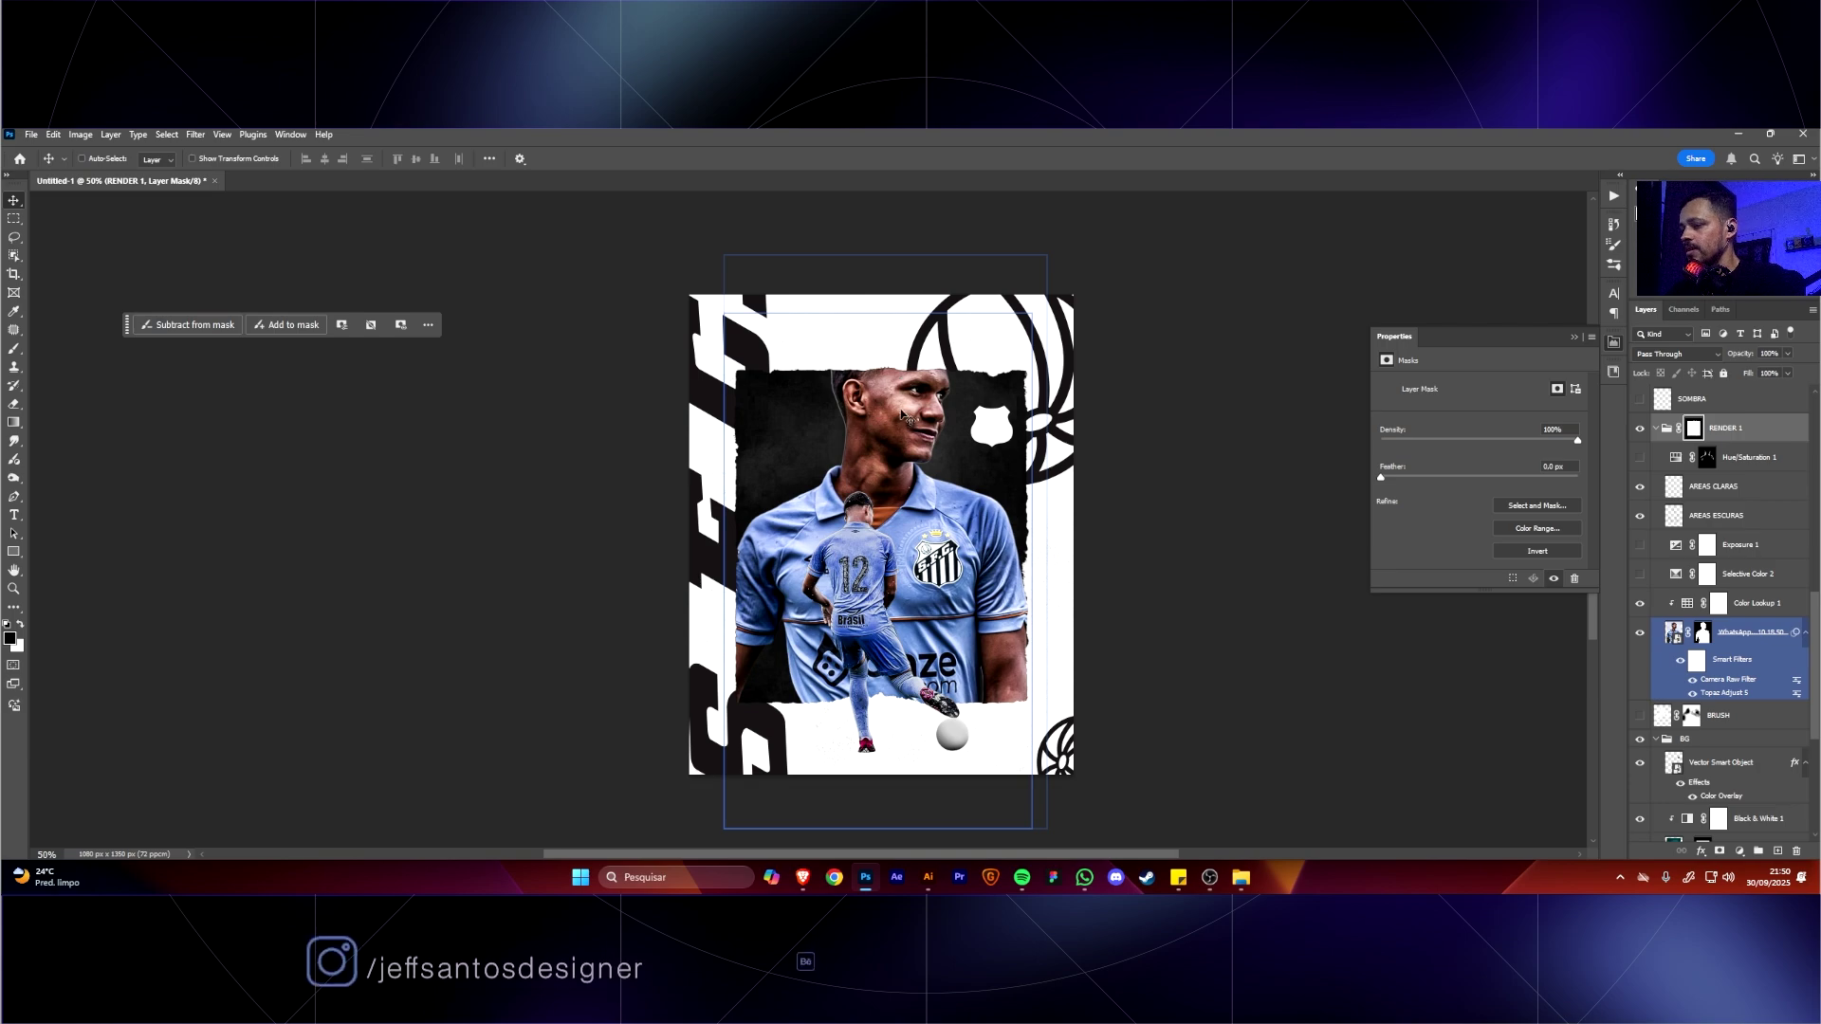
Choose the soft round brush with 0% hardness and reduce its size to 300 px.
key("b")
key("ctrl+alt+2")
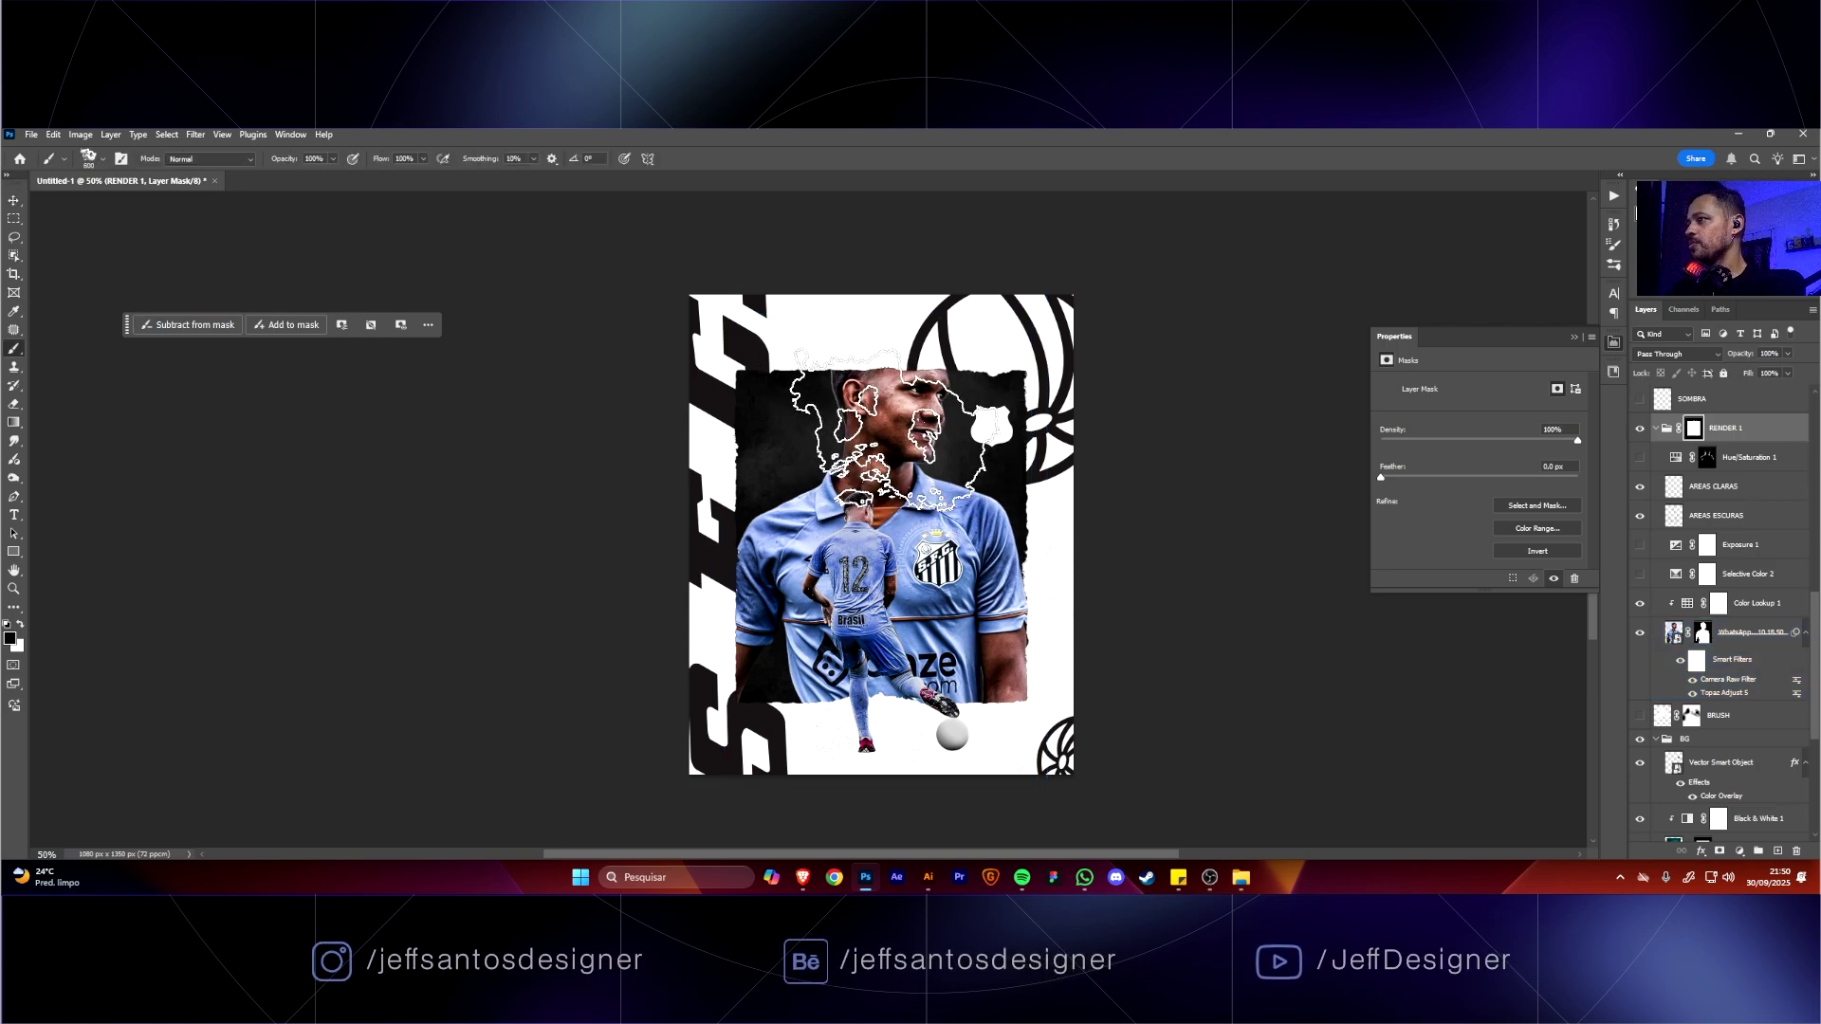
right_click(908, 439)
key("ctrl+d")
left_click(988, 554)
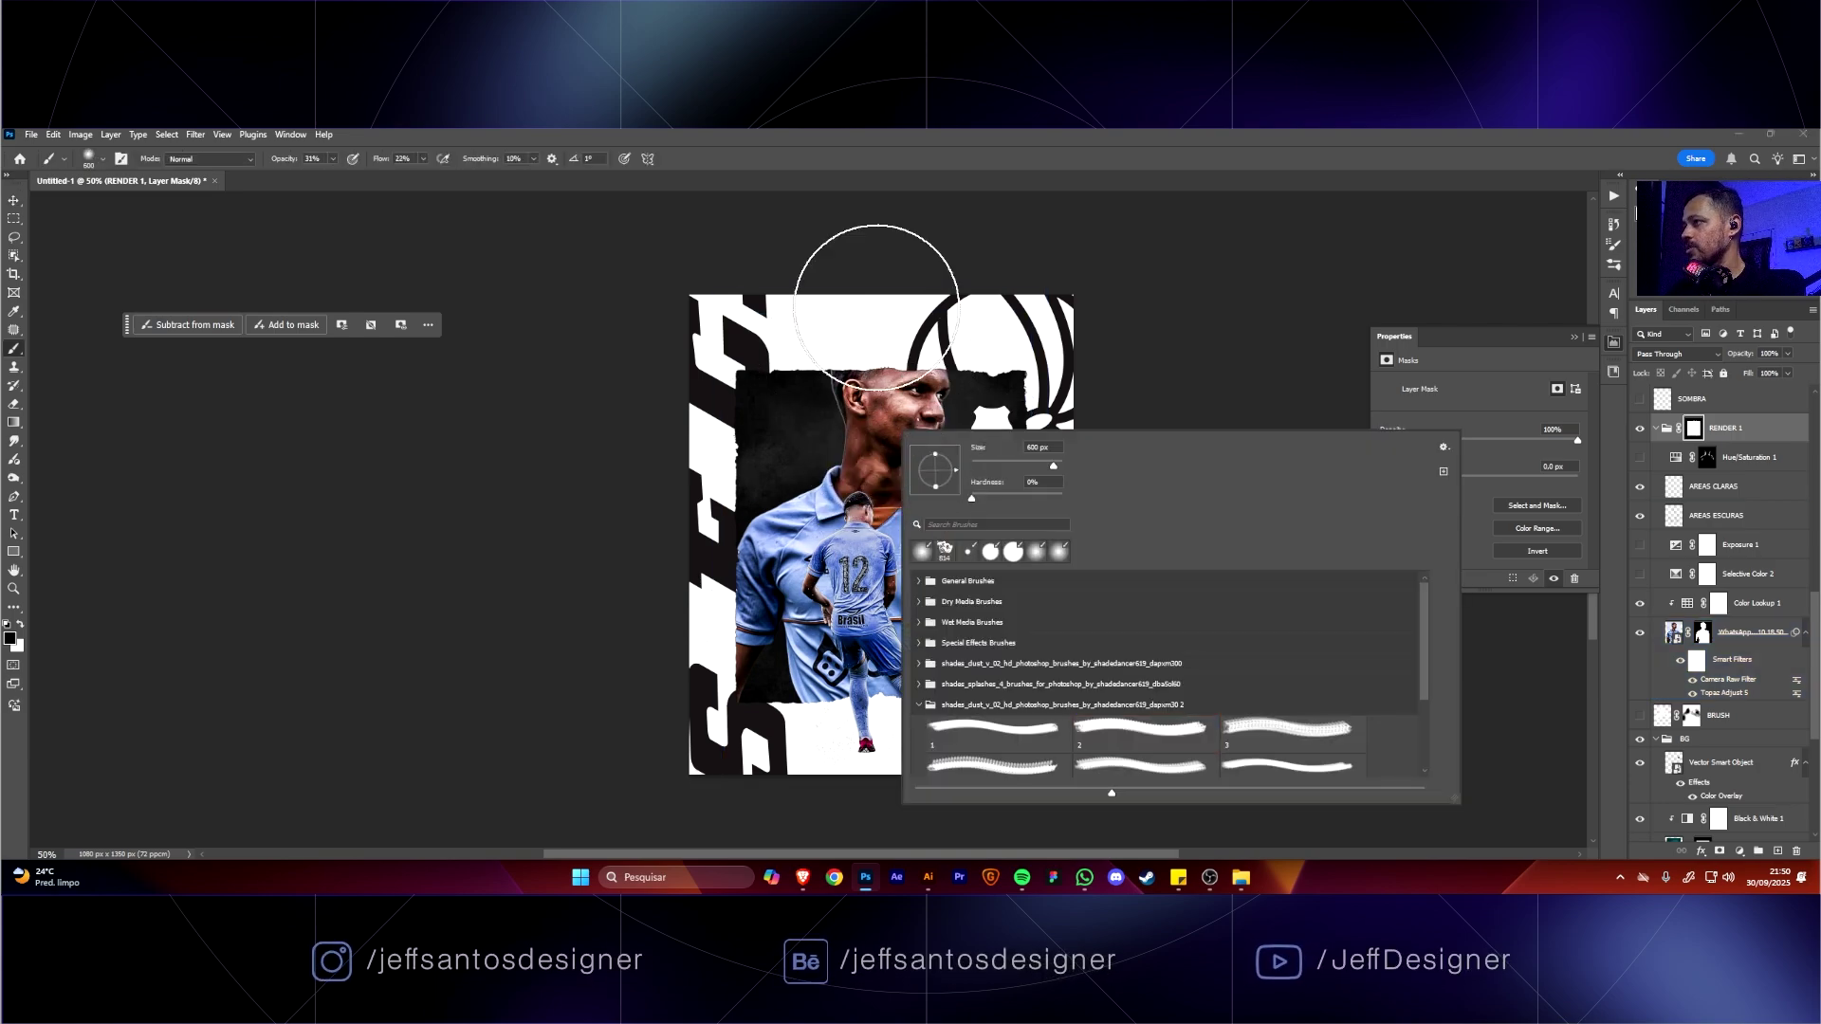
key("Return")
key("bracketleft")
key("bracketleft")
key("bracketleft")
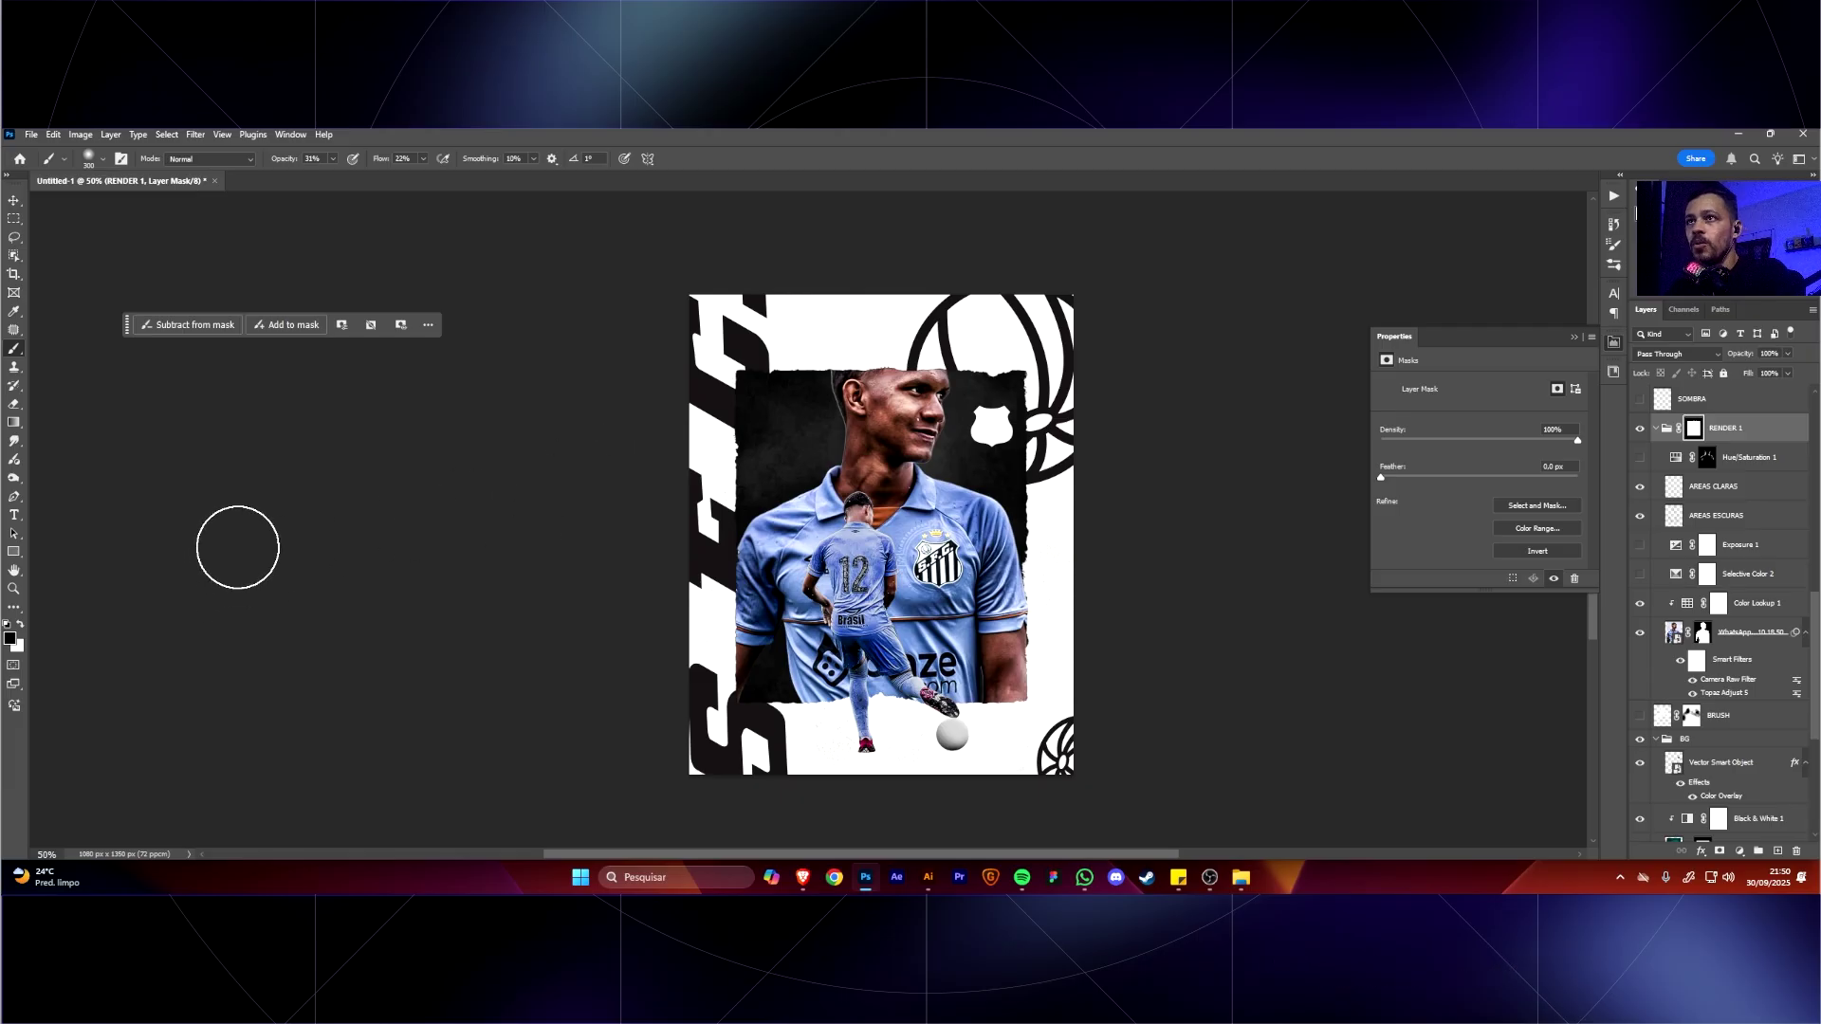
Paint white on the RENDER 1 mask at 100% opacity and 100% flow to reveal the player's head above the torn frame.
key("x")
left_click_drag(332, 160, 425, 182)
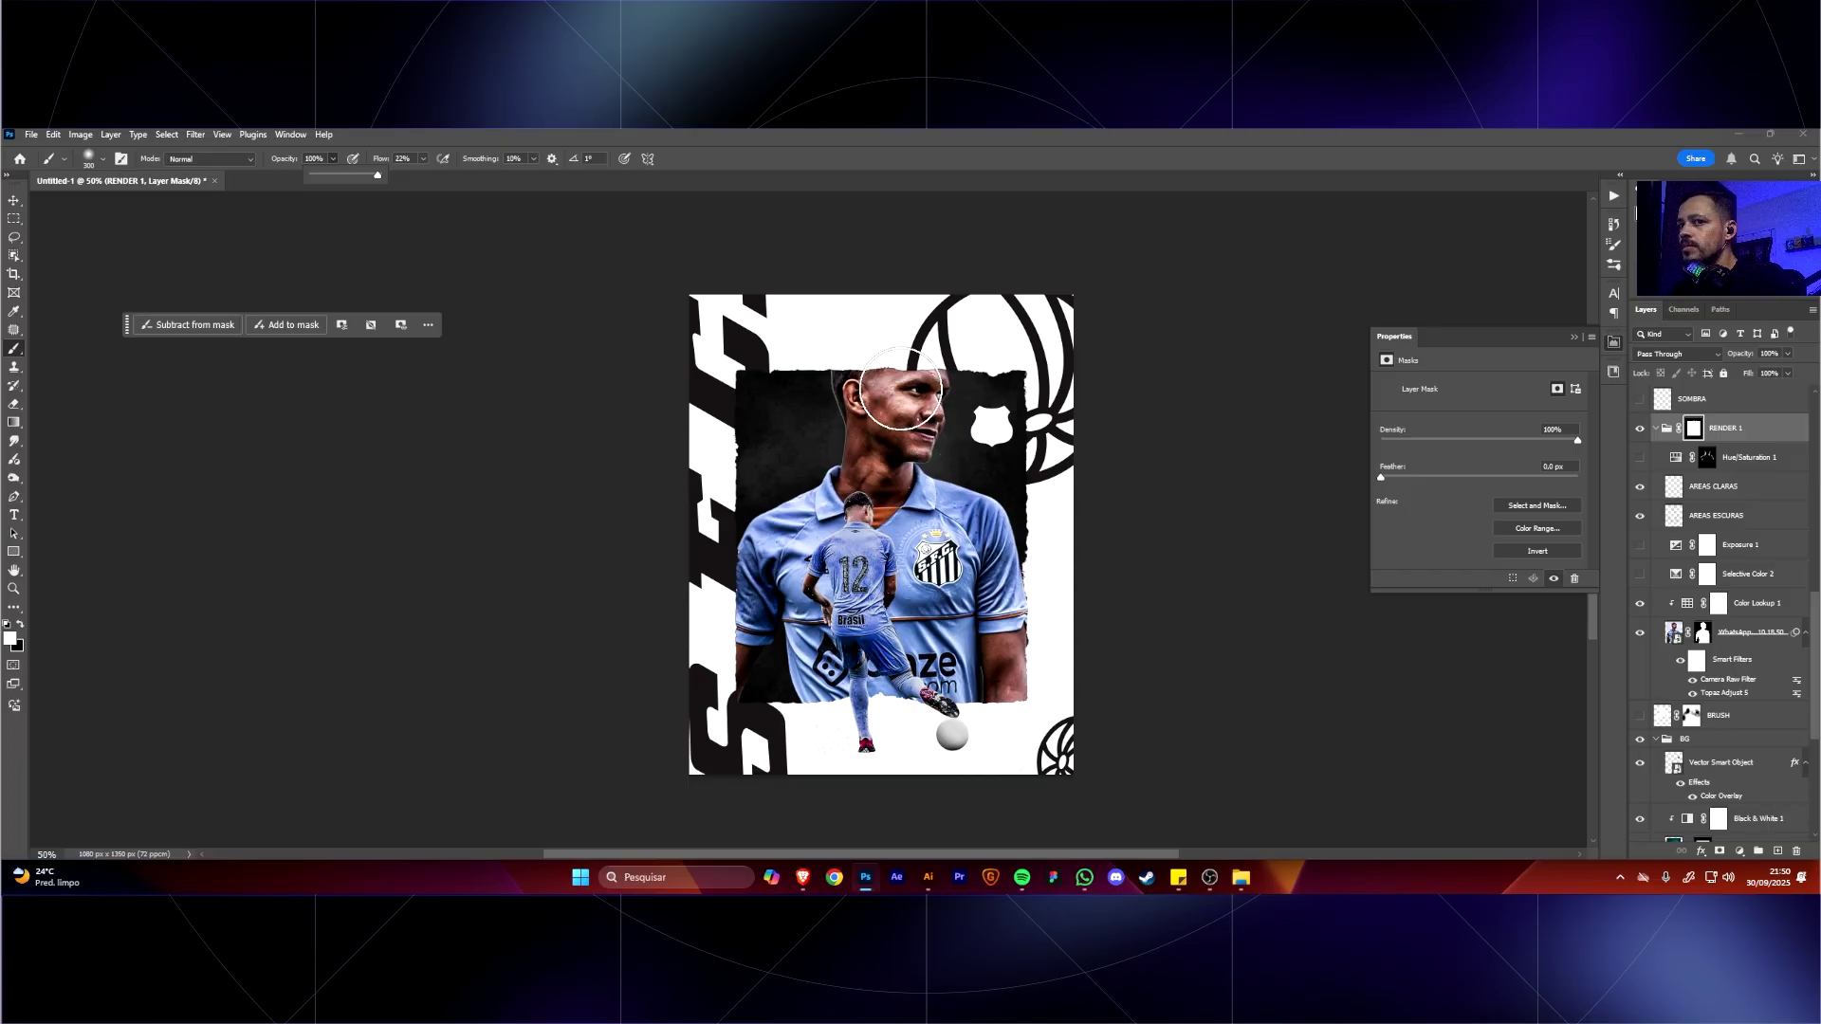
left_click_drag(899, 368, 910, 371)
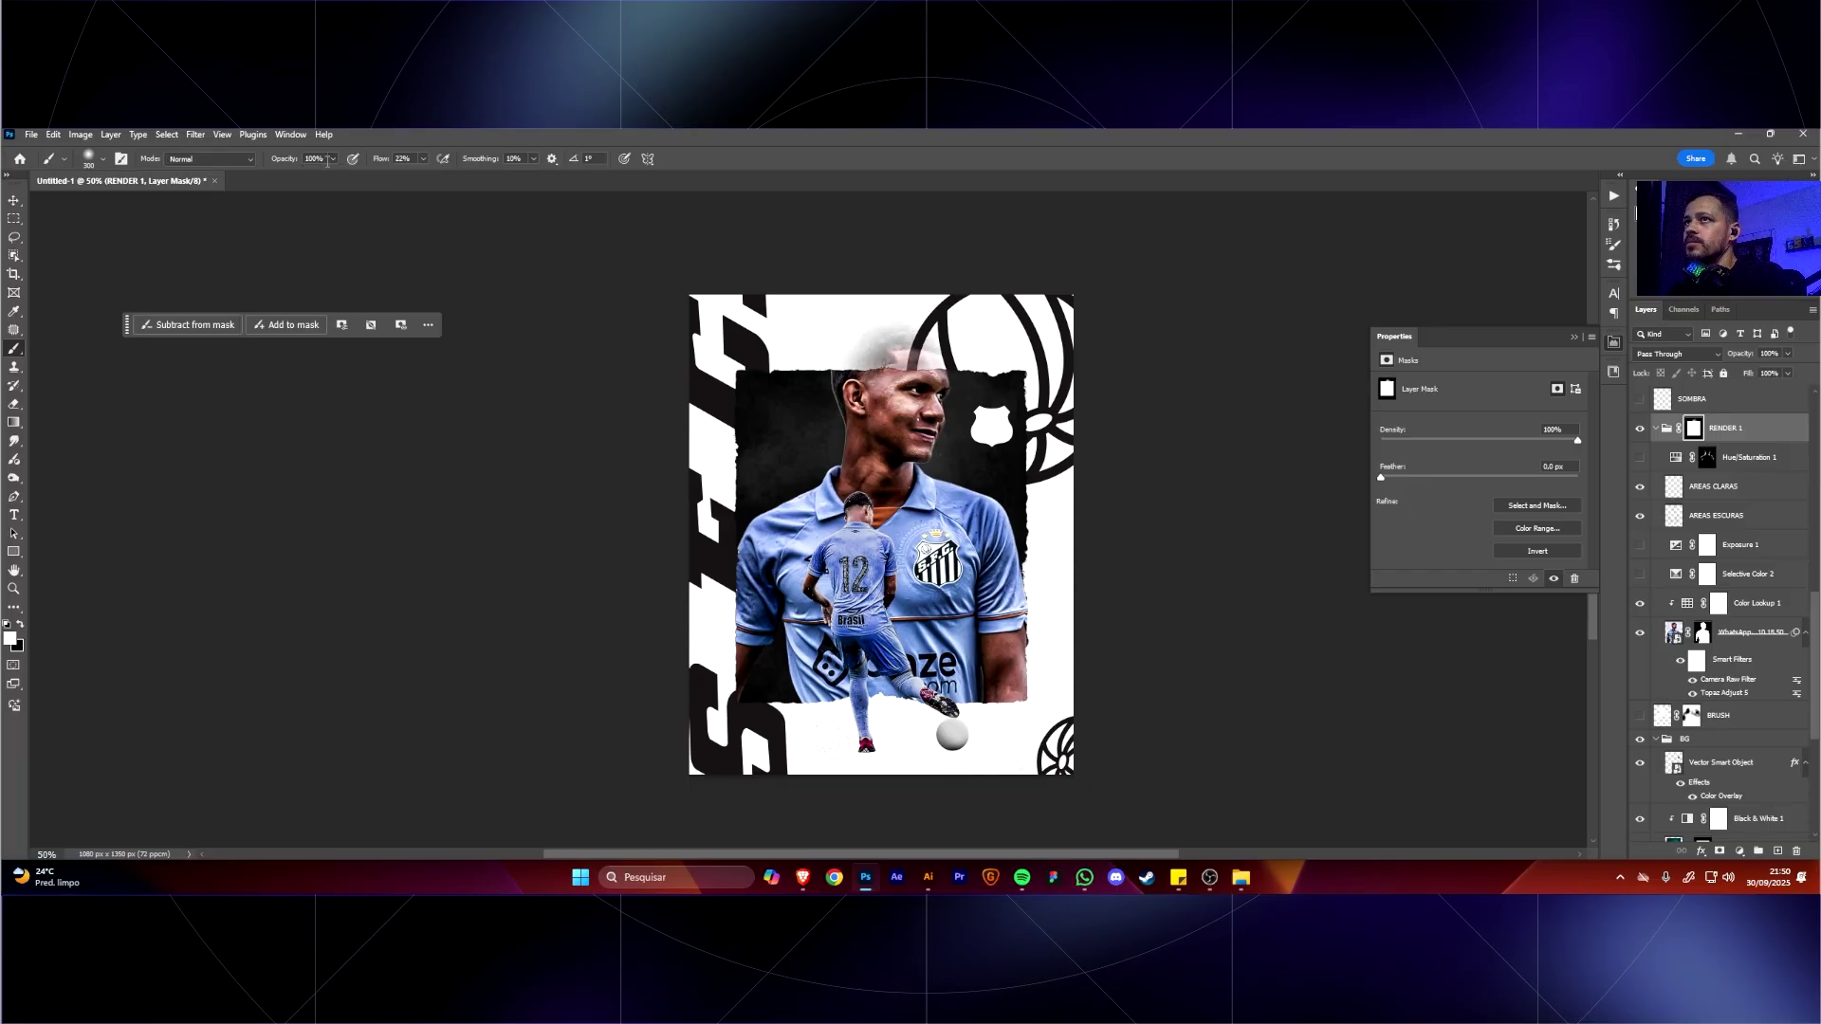
left_click_drag(423, 161, 482, 175)
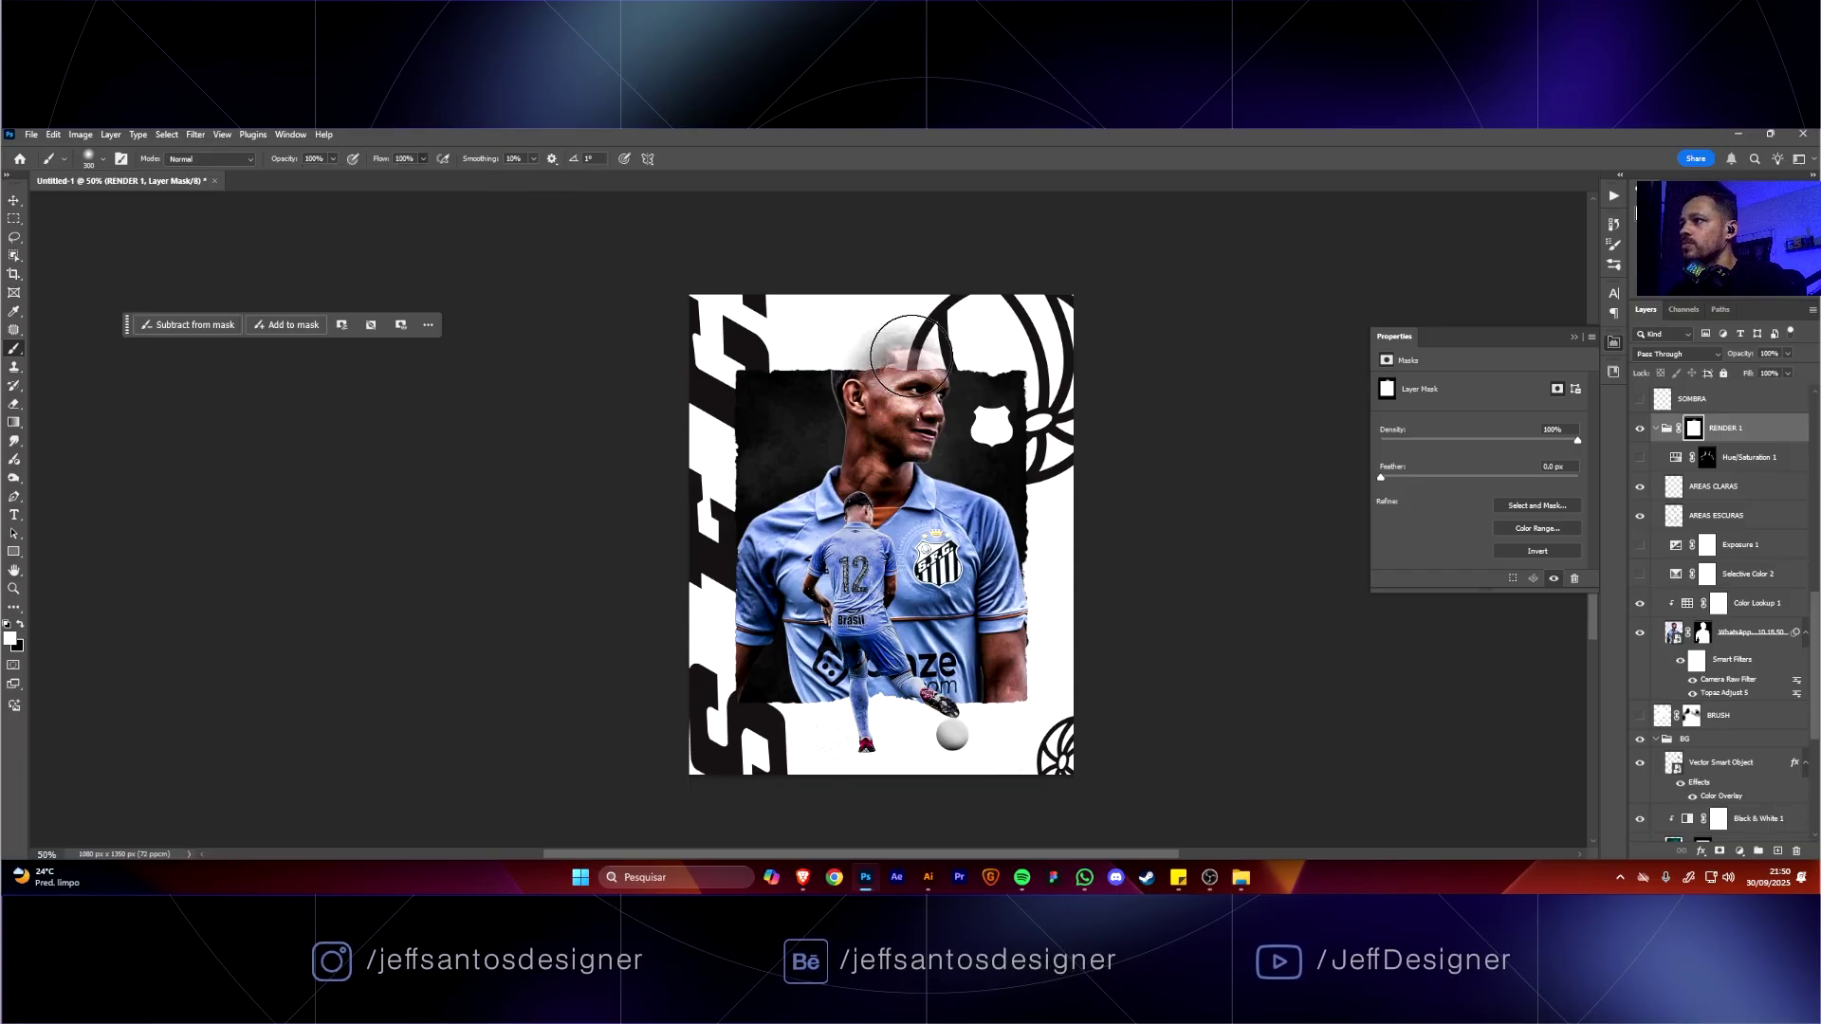
left_click_drag(901, 341, 852, 390)
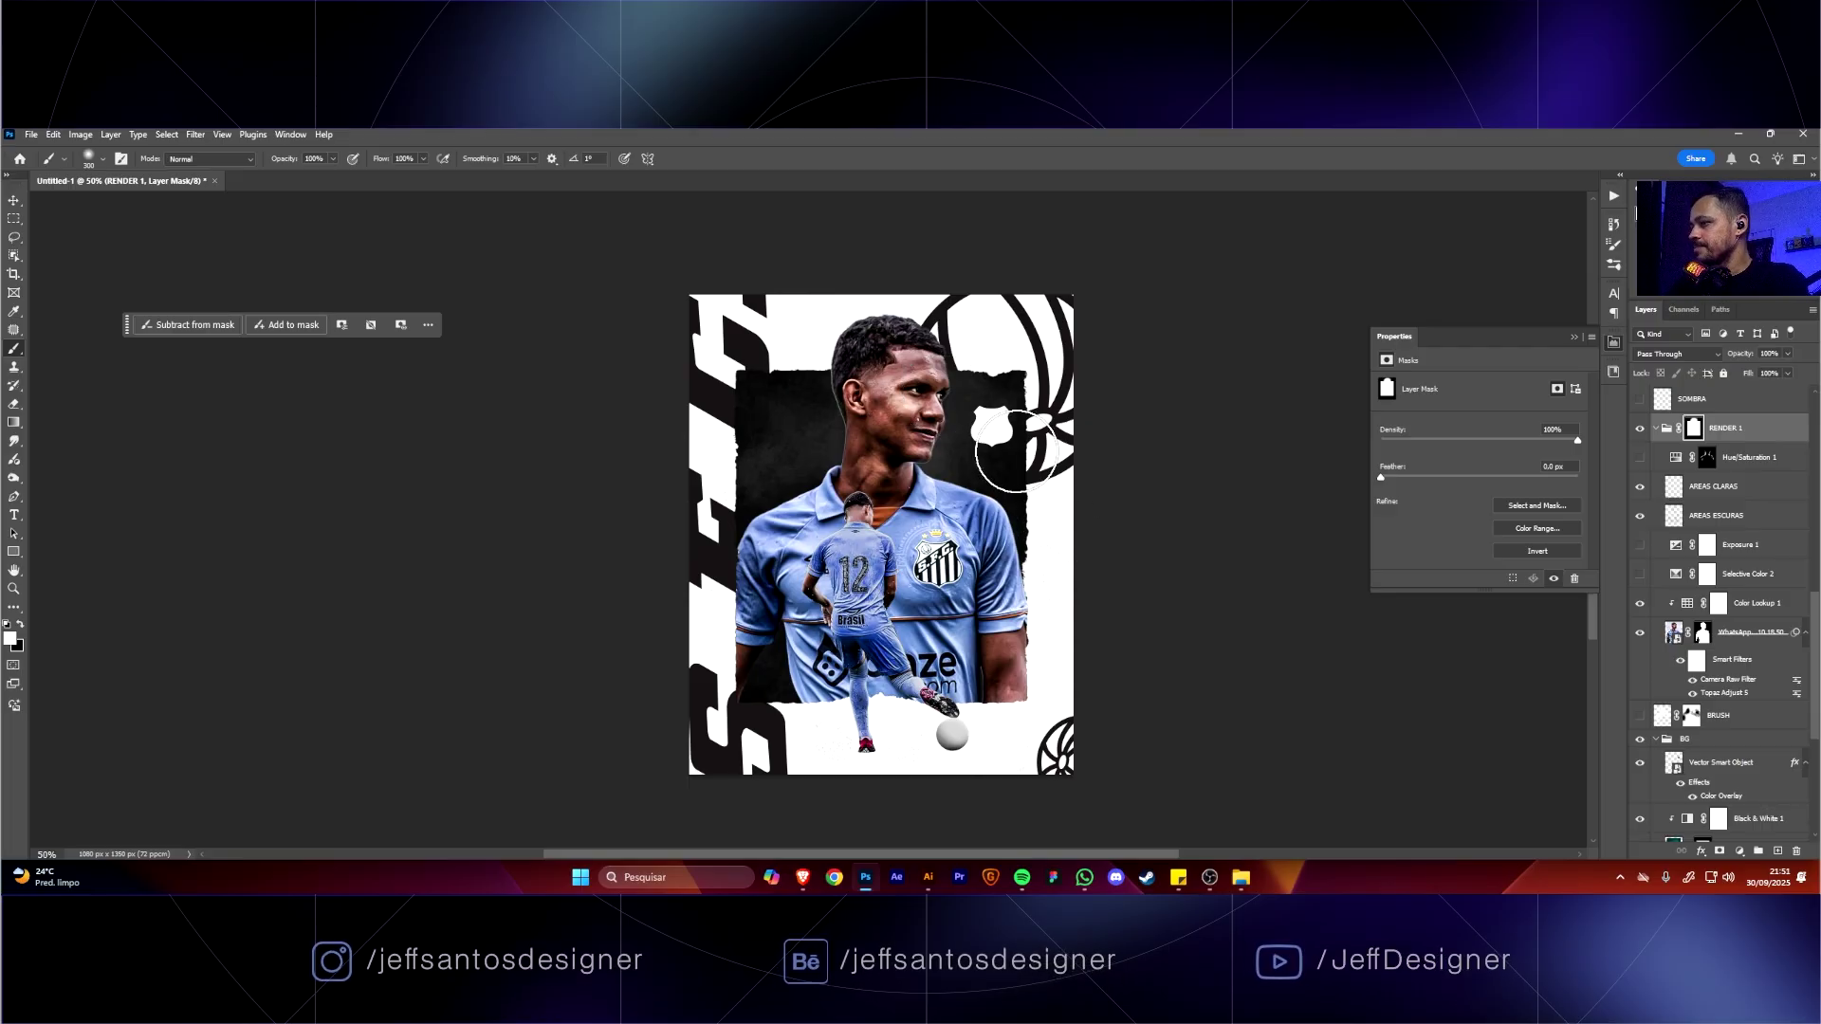
Check the background elements by toggling the visibility of the vector smart objects and the Background layer.
scroll(1755, 721, "down", 5)
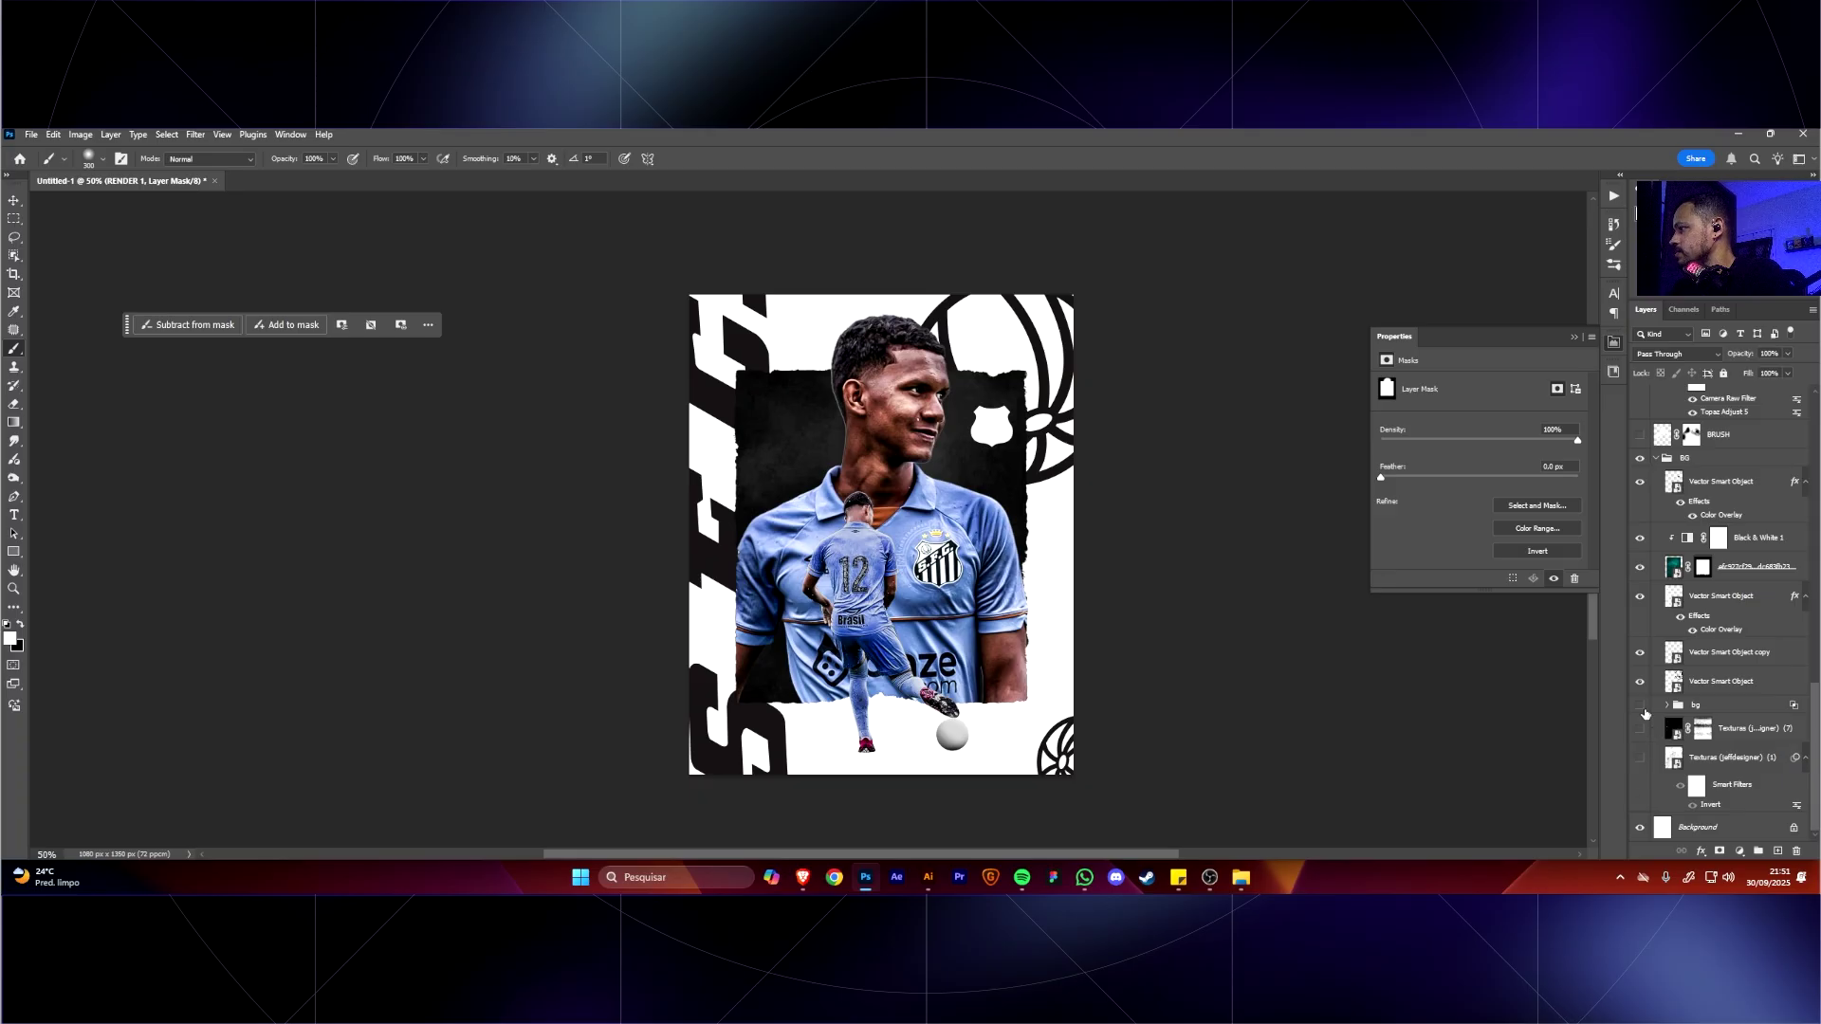
left_click(1640, 682)
left_click(1640, 682)
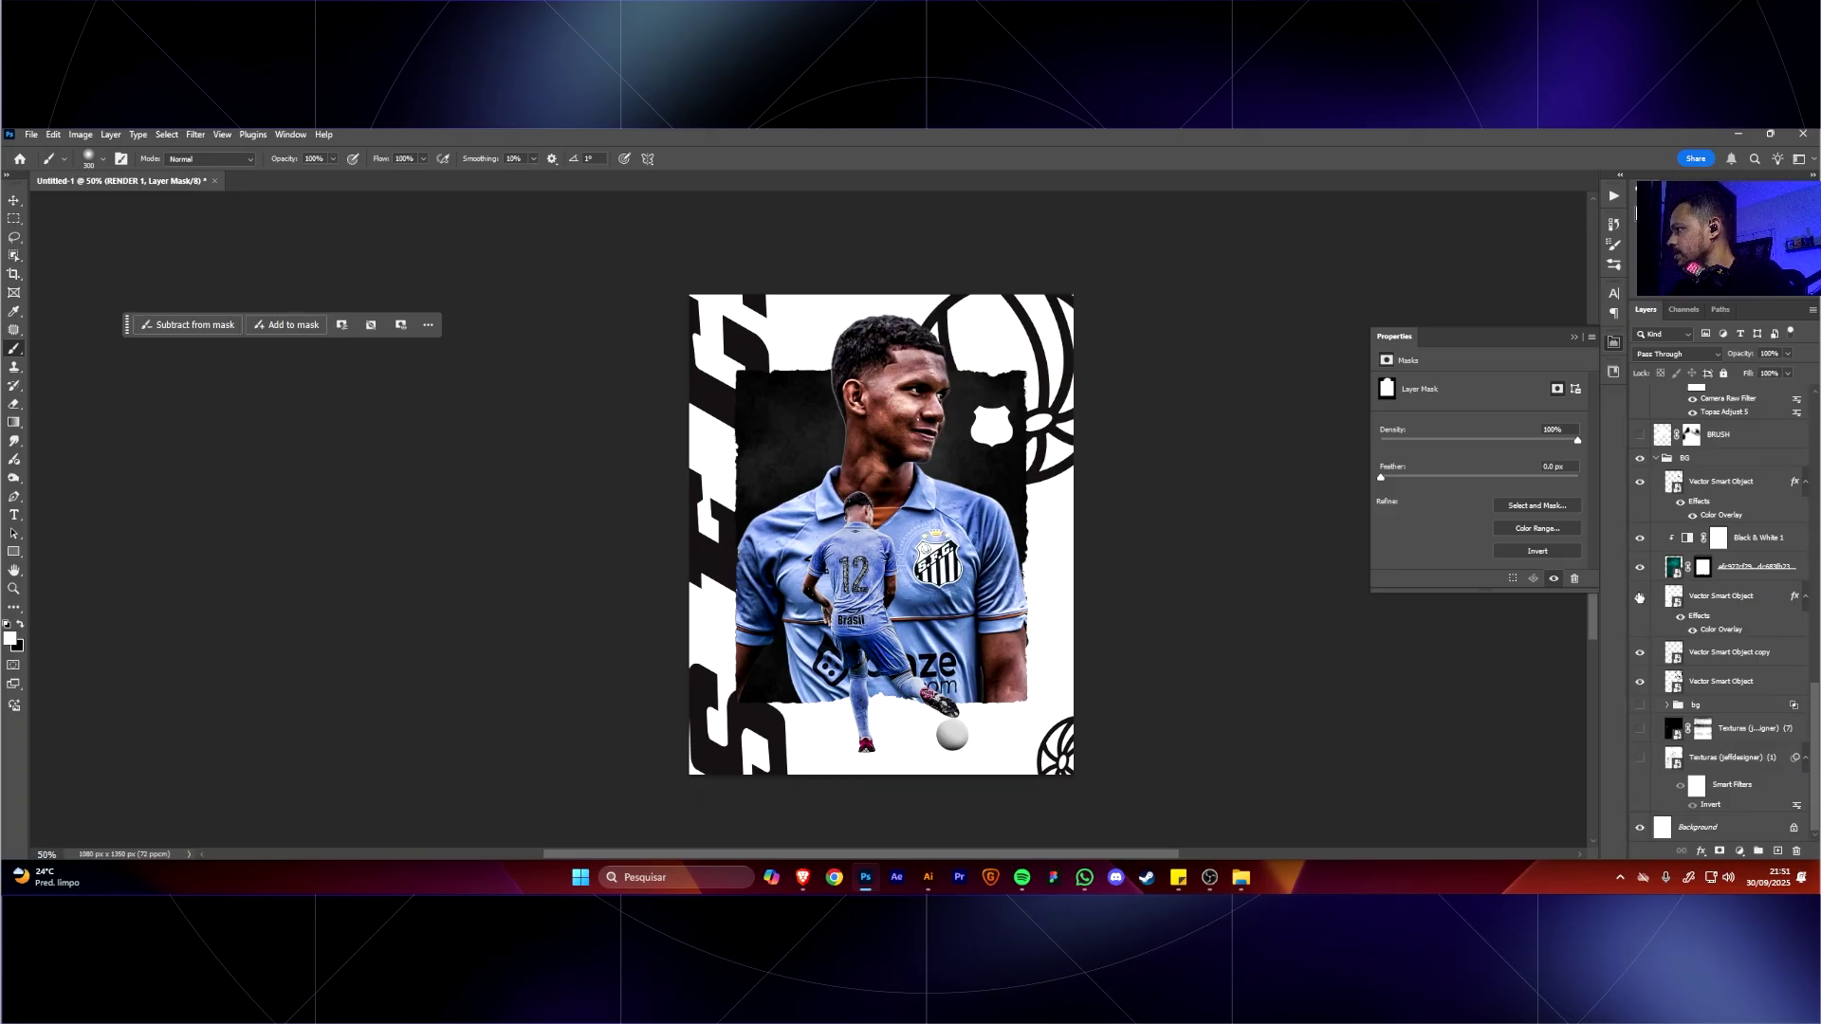
left_click(1641, 482)
left_click(1641, 483)
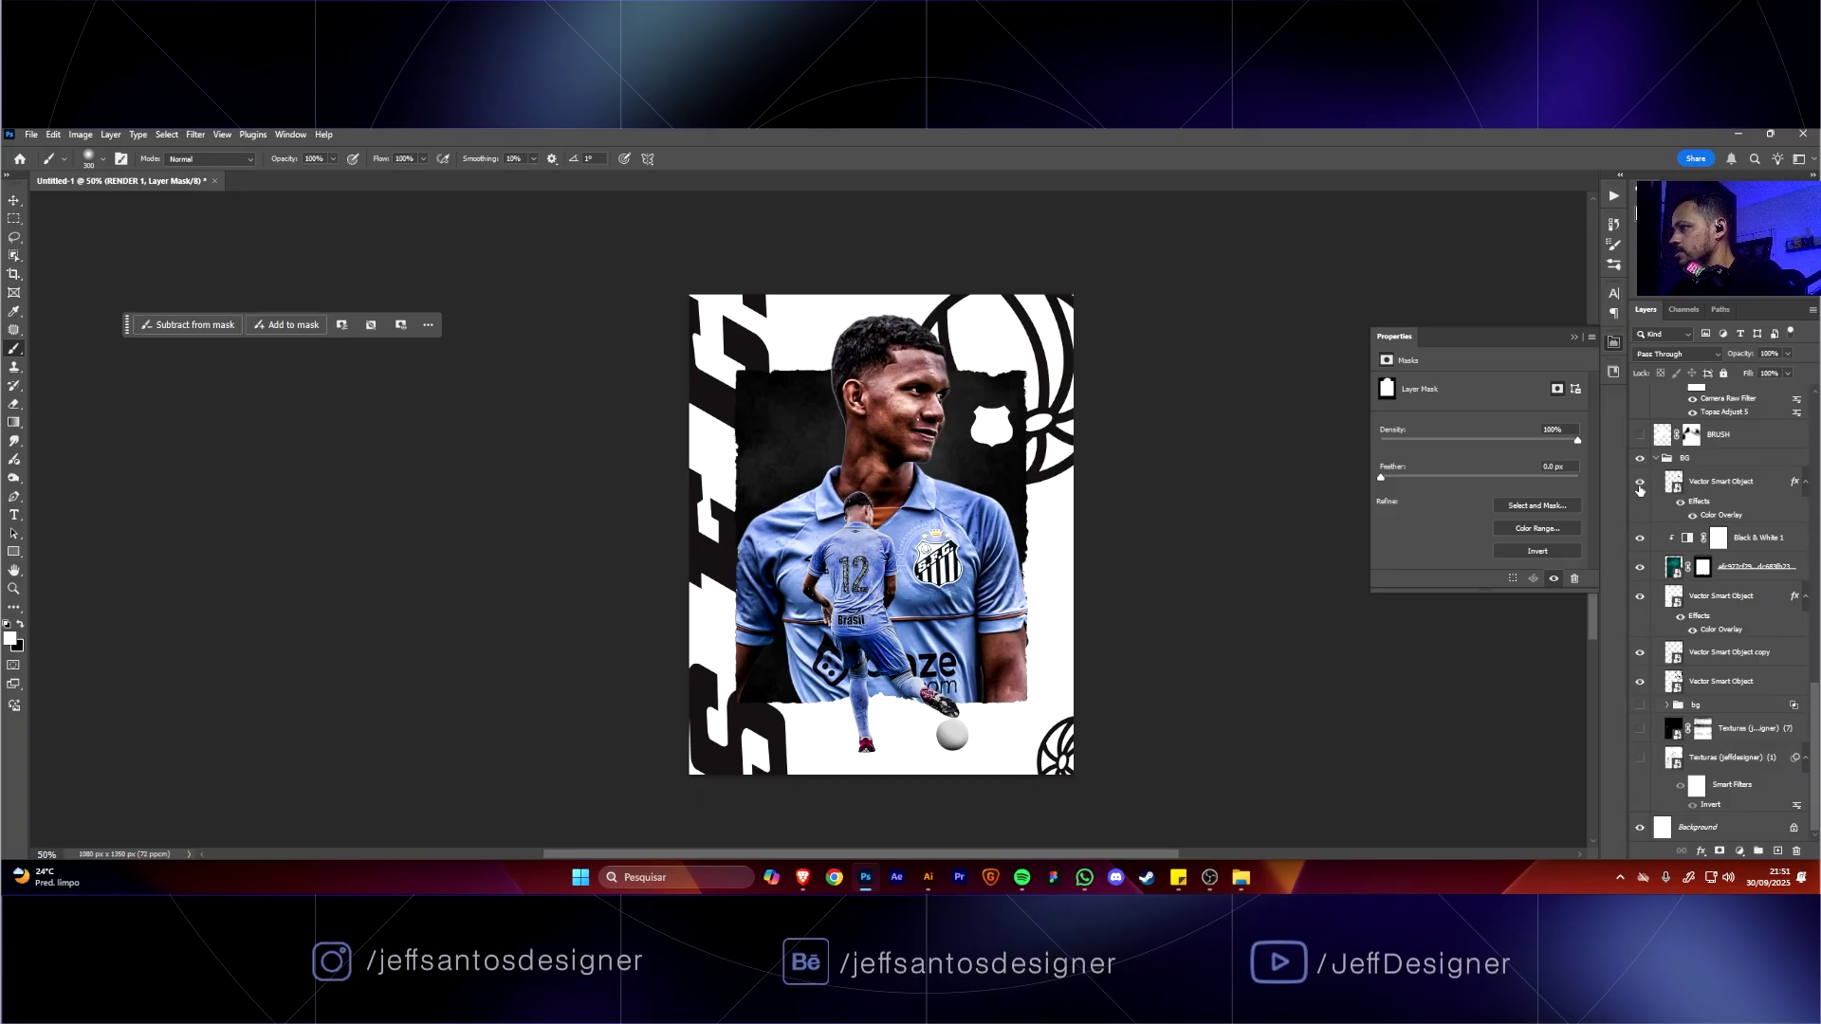
left_click(1639, 829)
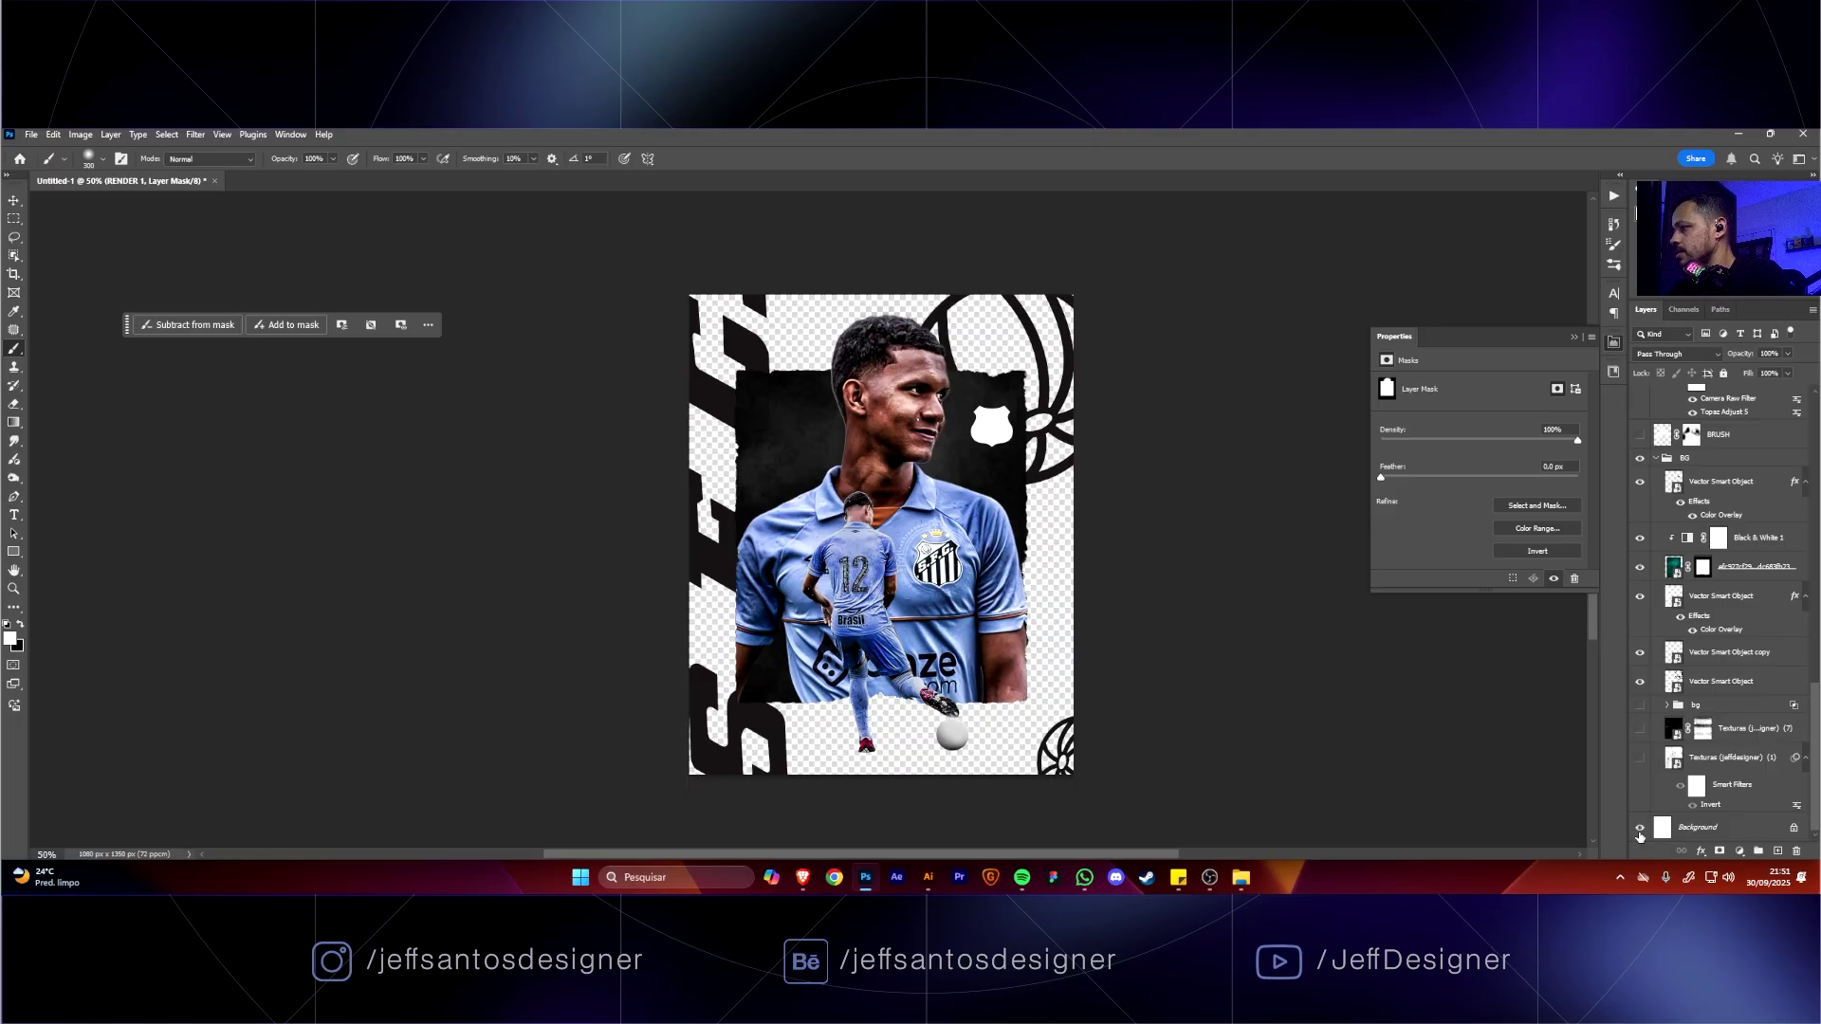
left_click(1640, 829)
Show the Textures (1) layer directly above the Background layer and set its blend mode to Normal.
key("ctrl+plus")
key("ctrl+plus")
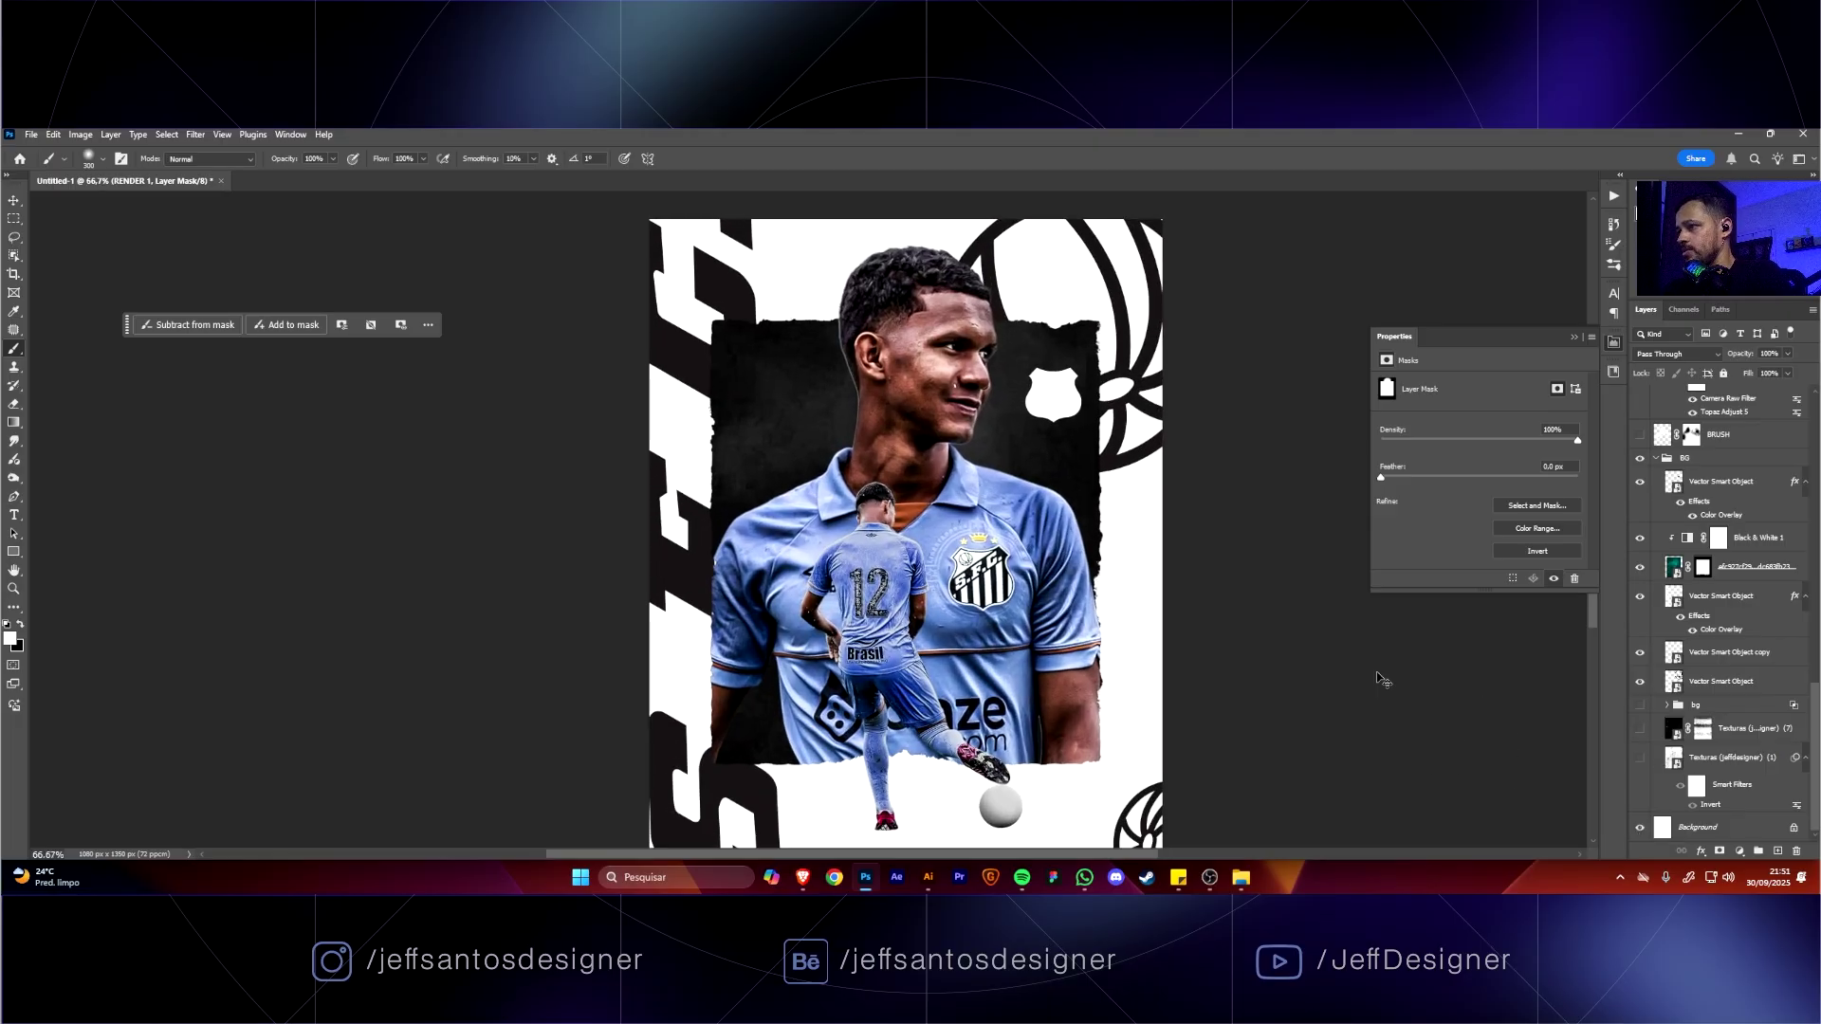
left_click_drag(1159, 632, 1052, 413)
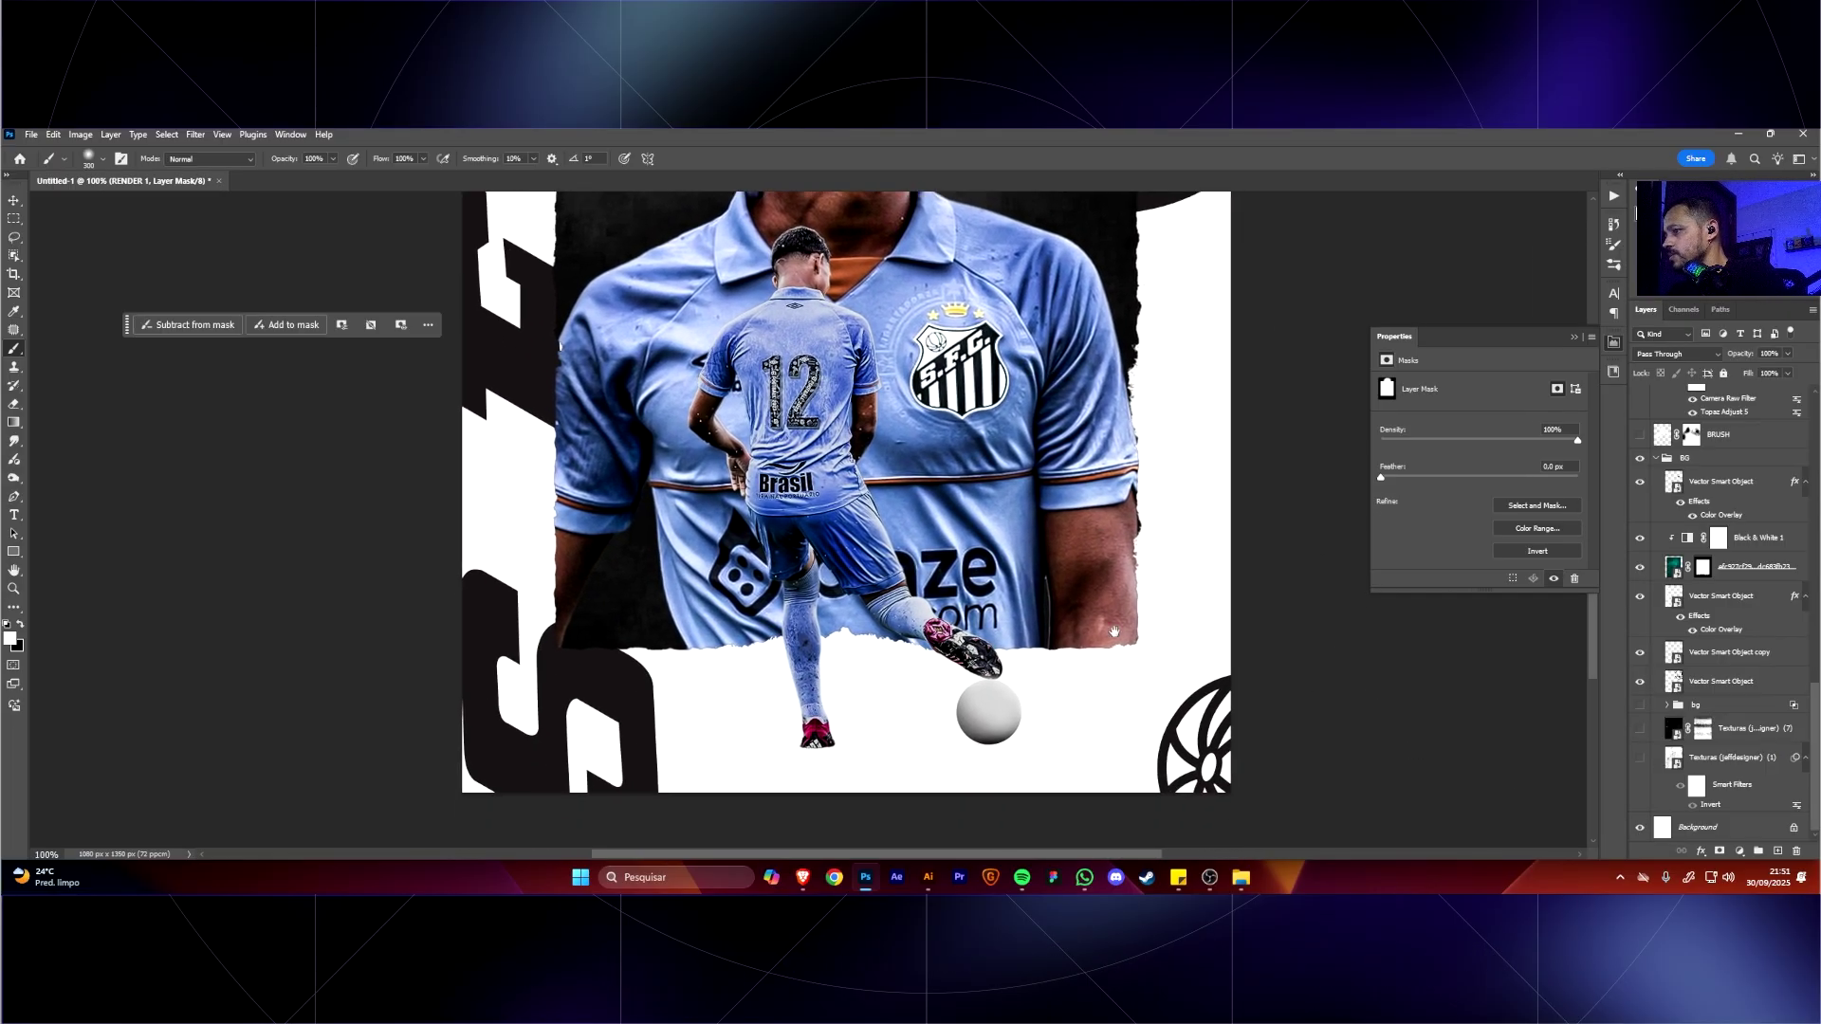
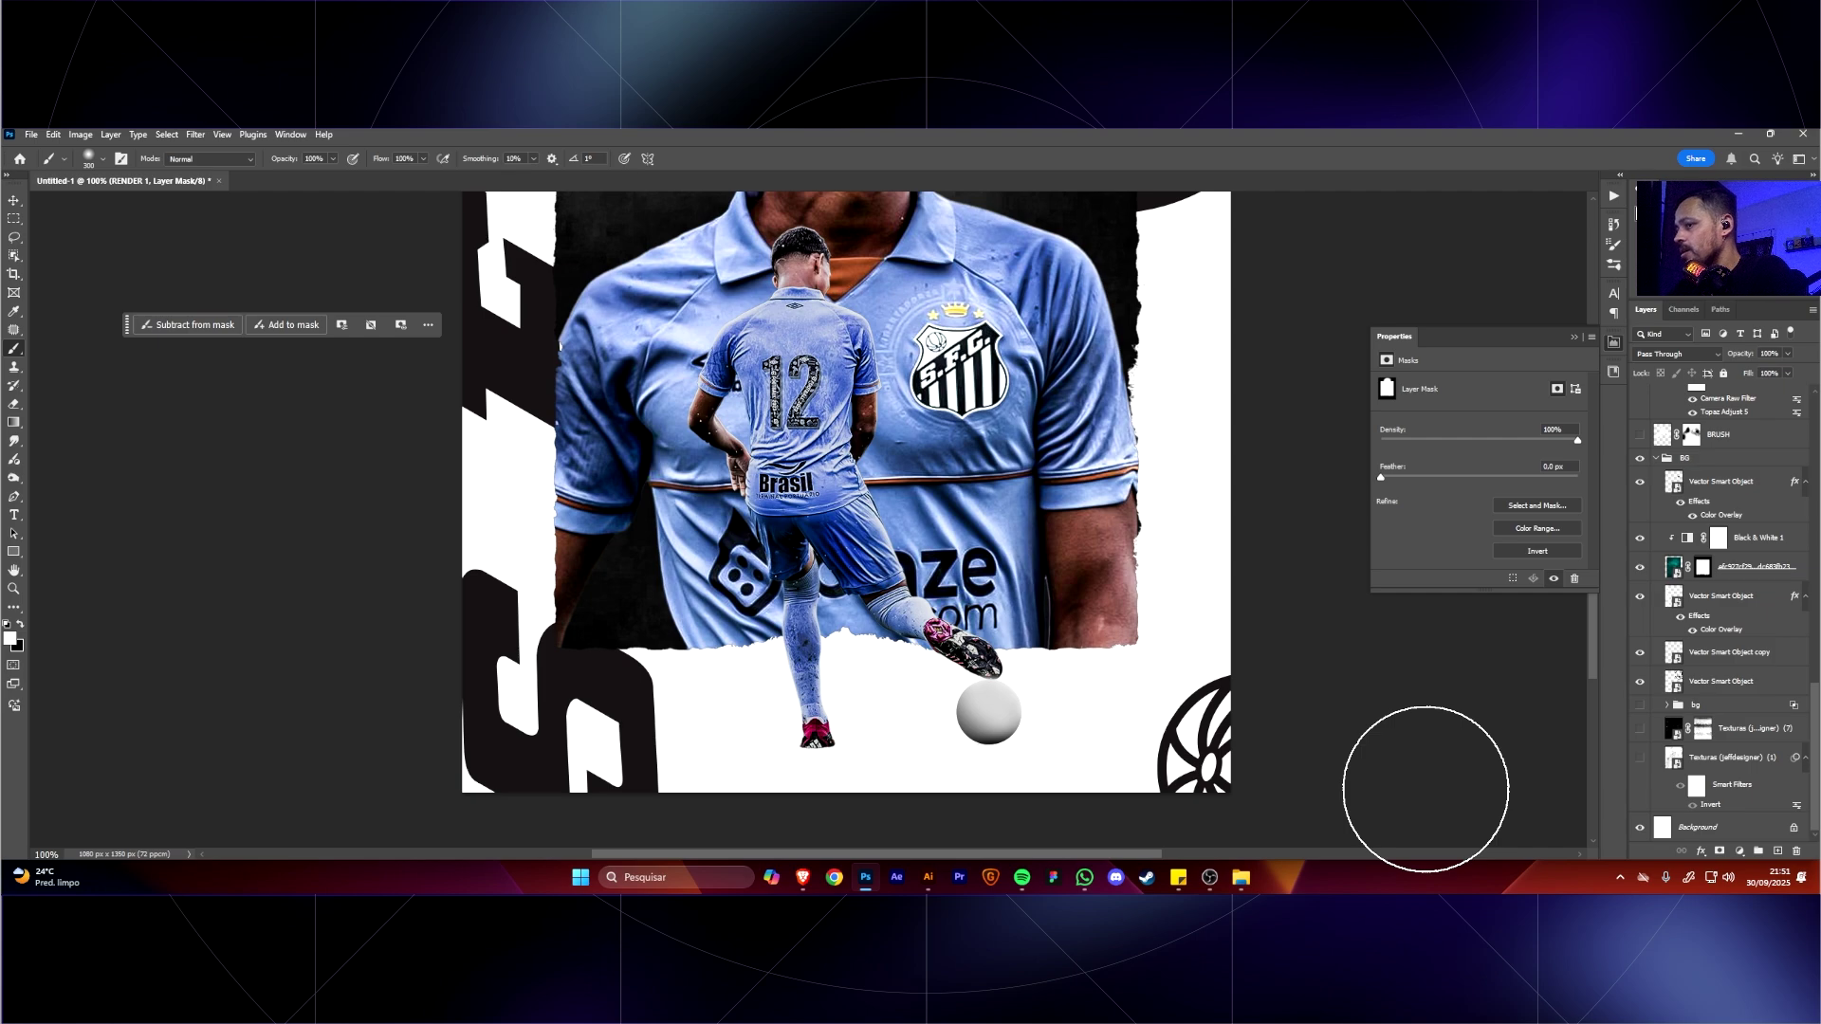
left_click_drag(1090, 455, 1110, 683)
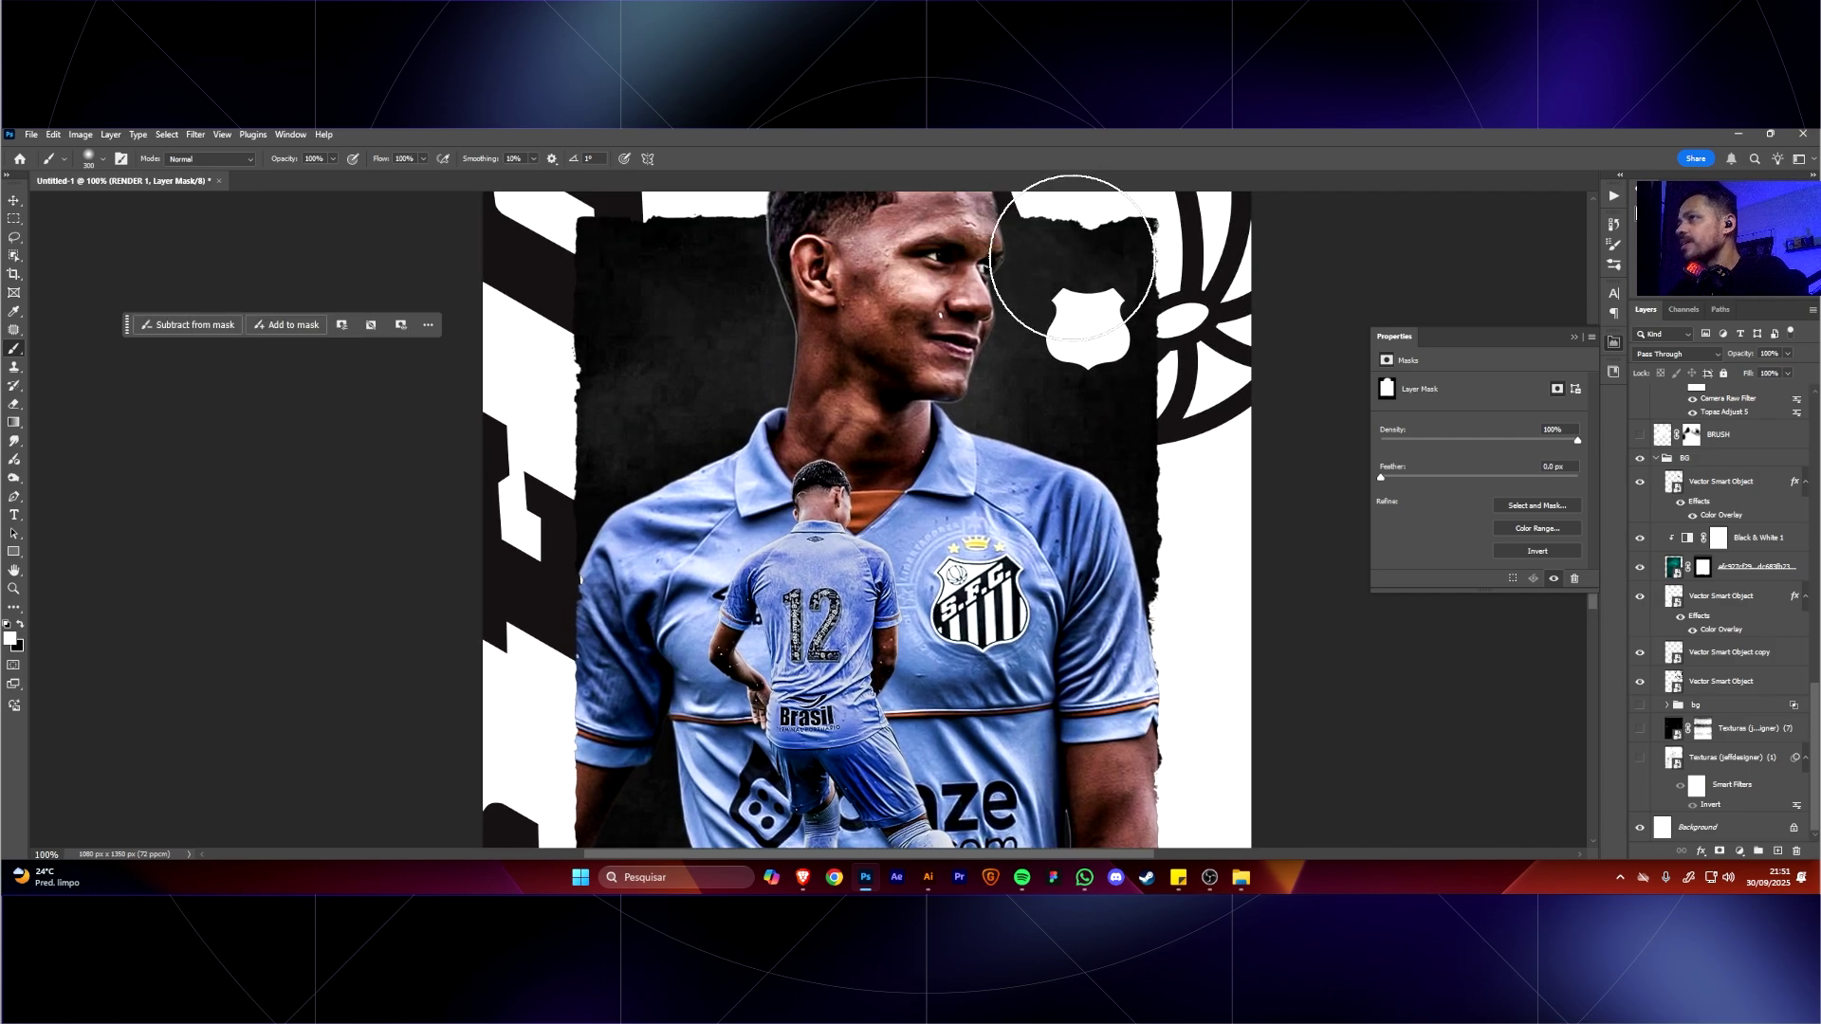
left_click_drag(1074, 680, 1086, 633)
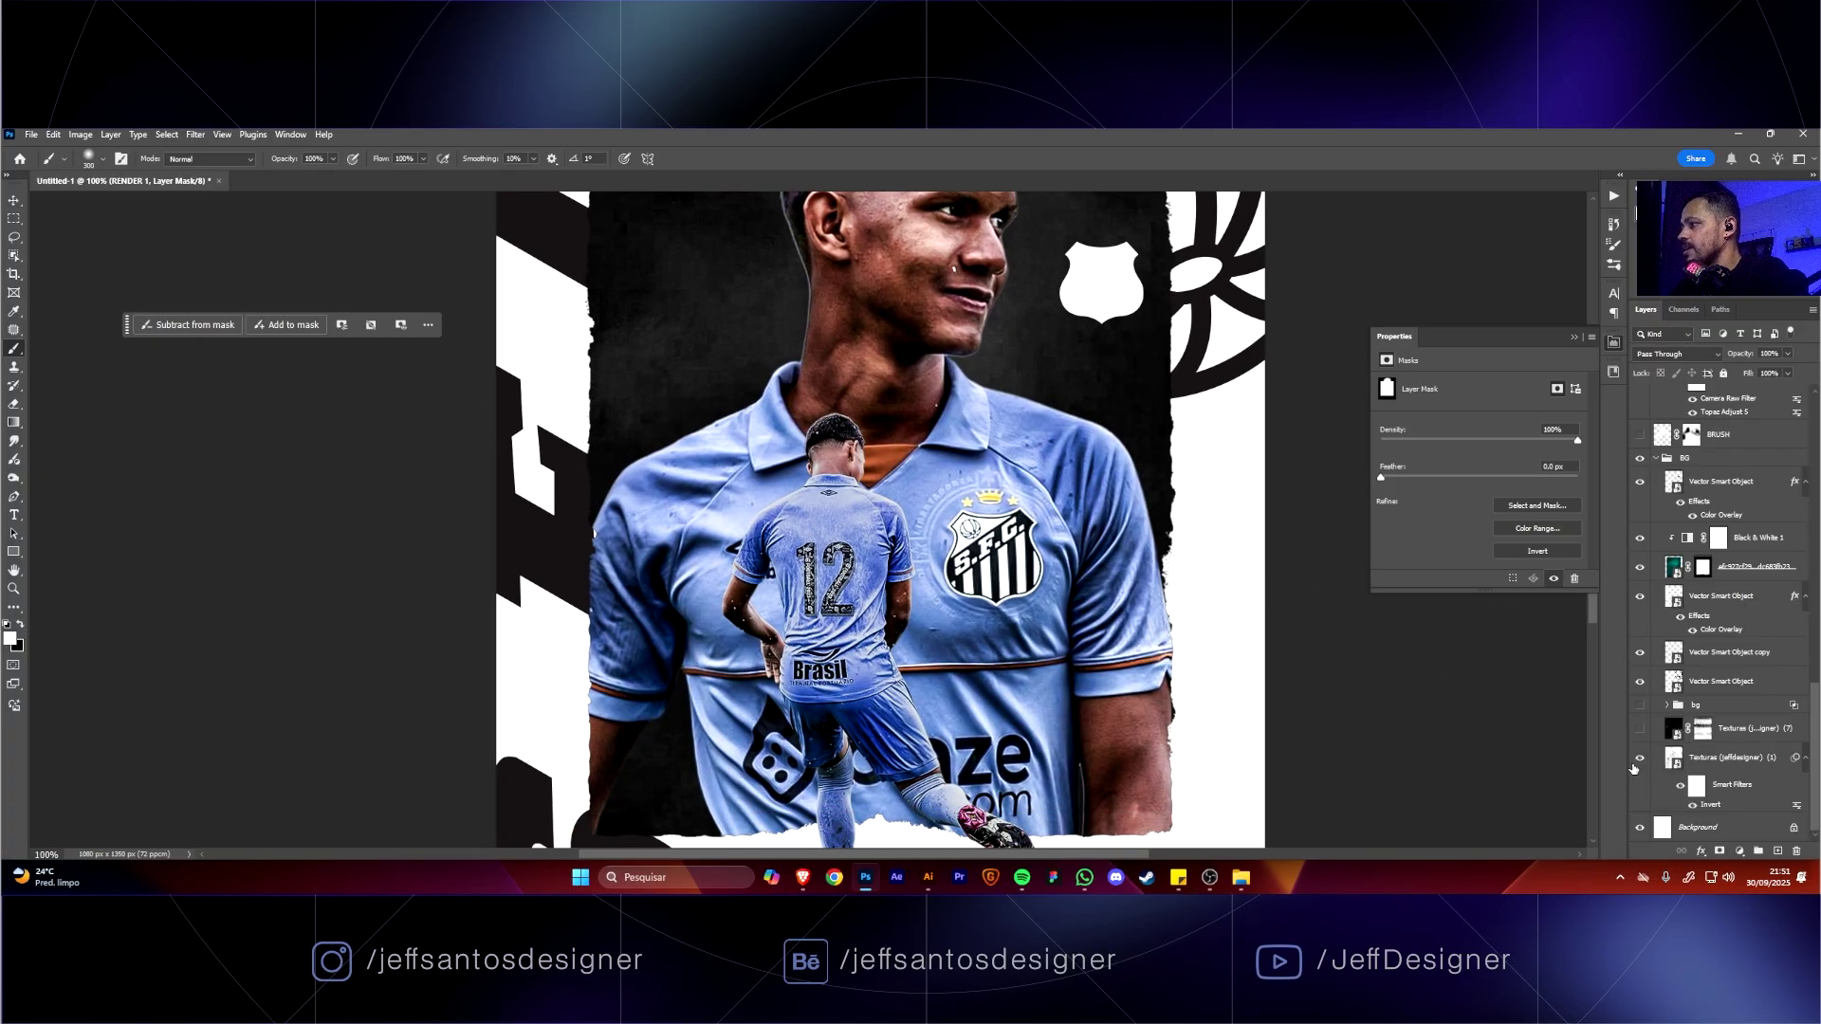
left_click(1728, 758)
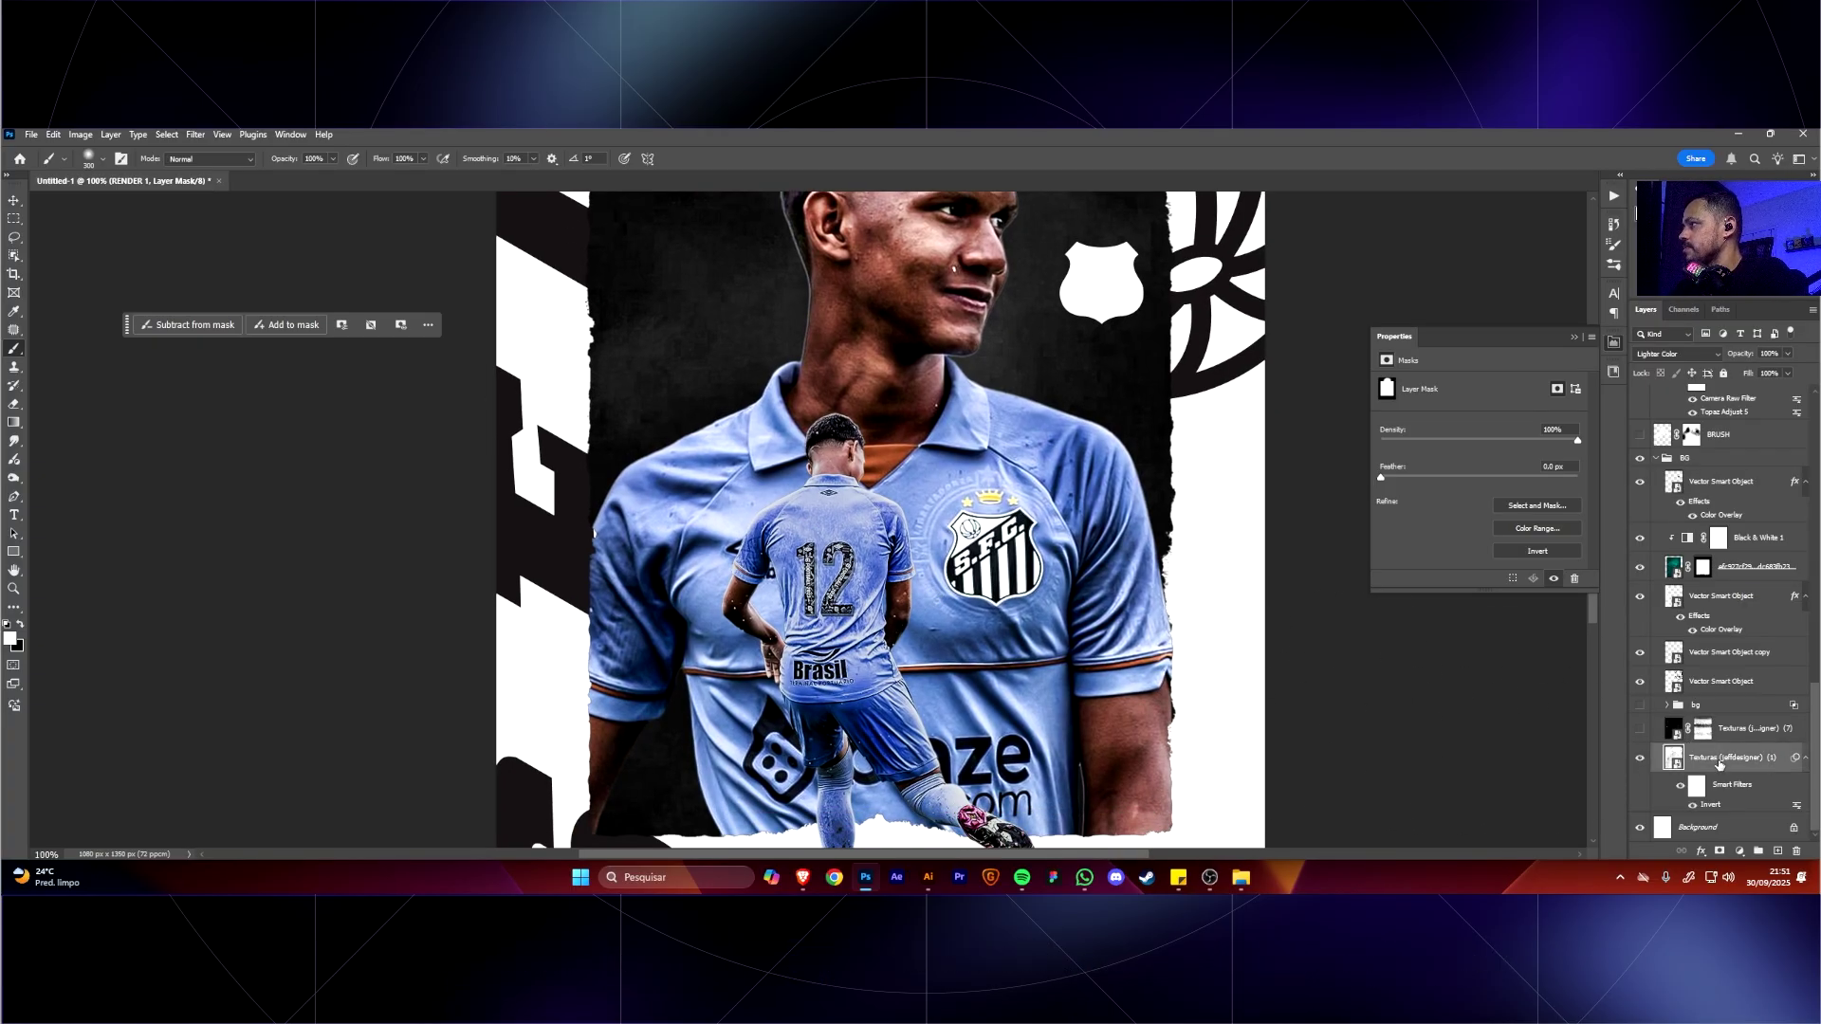
left_click(1689, 355)
scroll(1689, 358, "up", 2)
left_click(1676, 366)
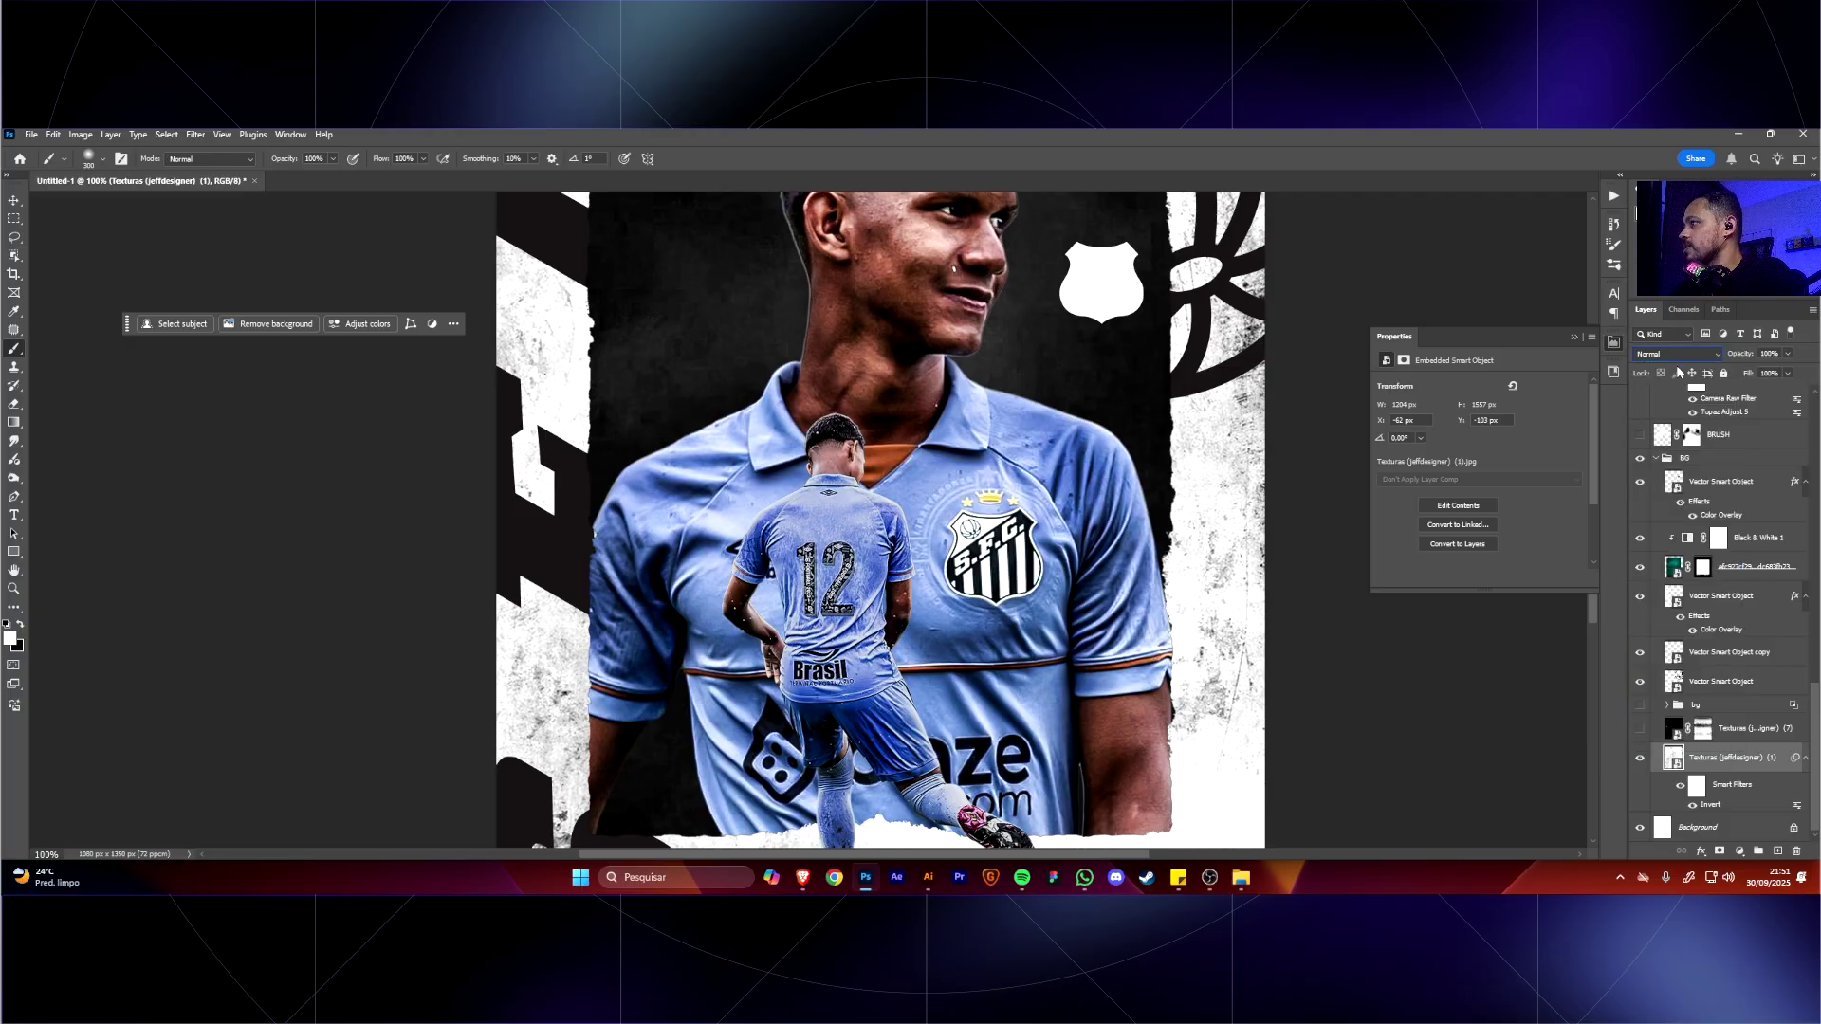
Compare blend modes for the Textures (1) layer and set it to Lighter Color.
key("ctrl+minus")
key("ctrl+minus")
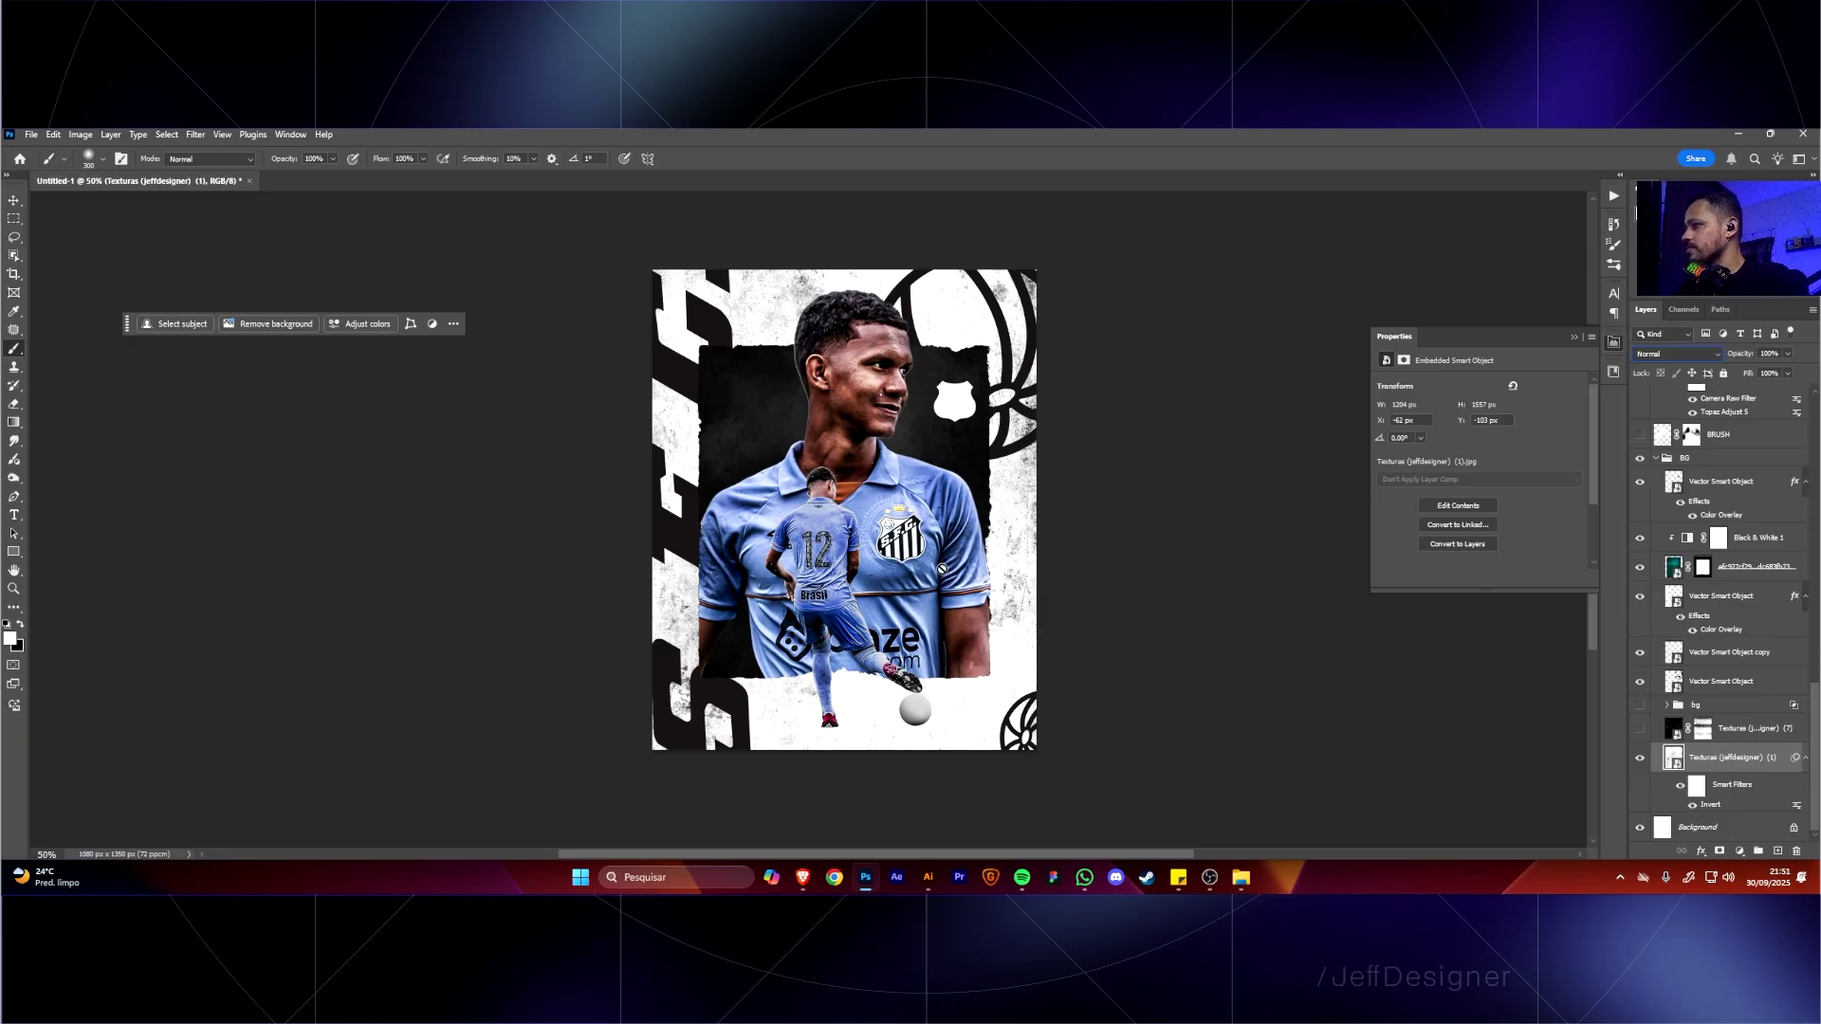
key("v")
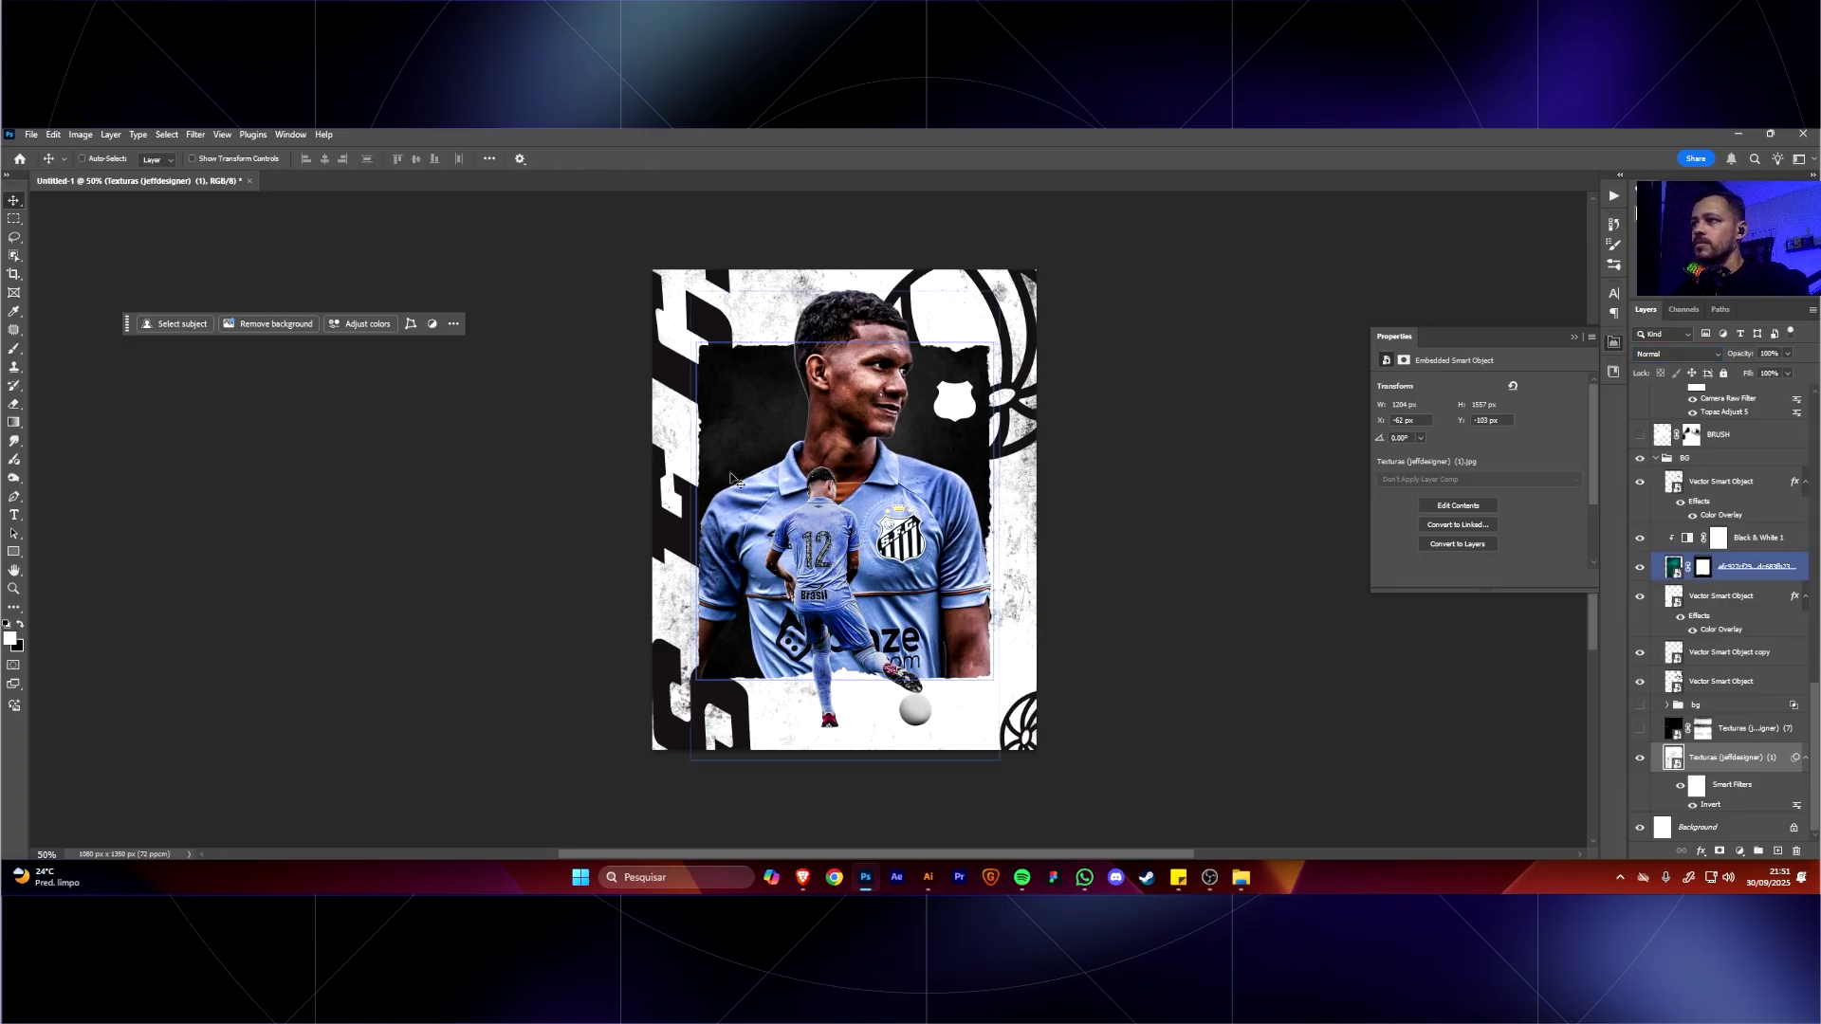
left_click_drag(401, 470, 593, 507)
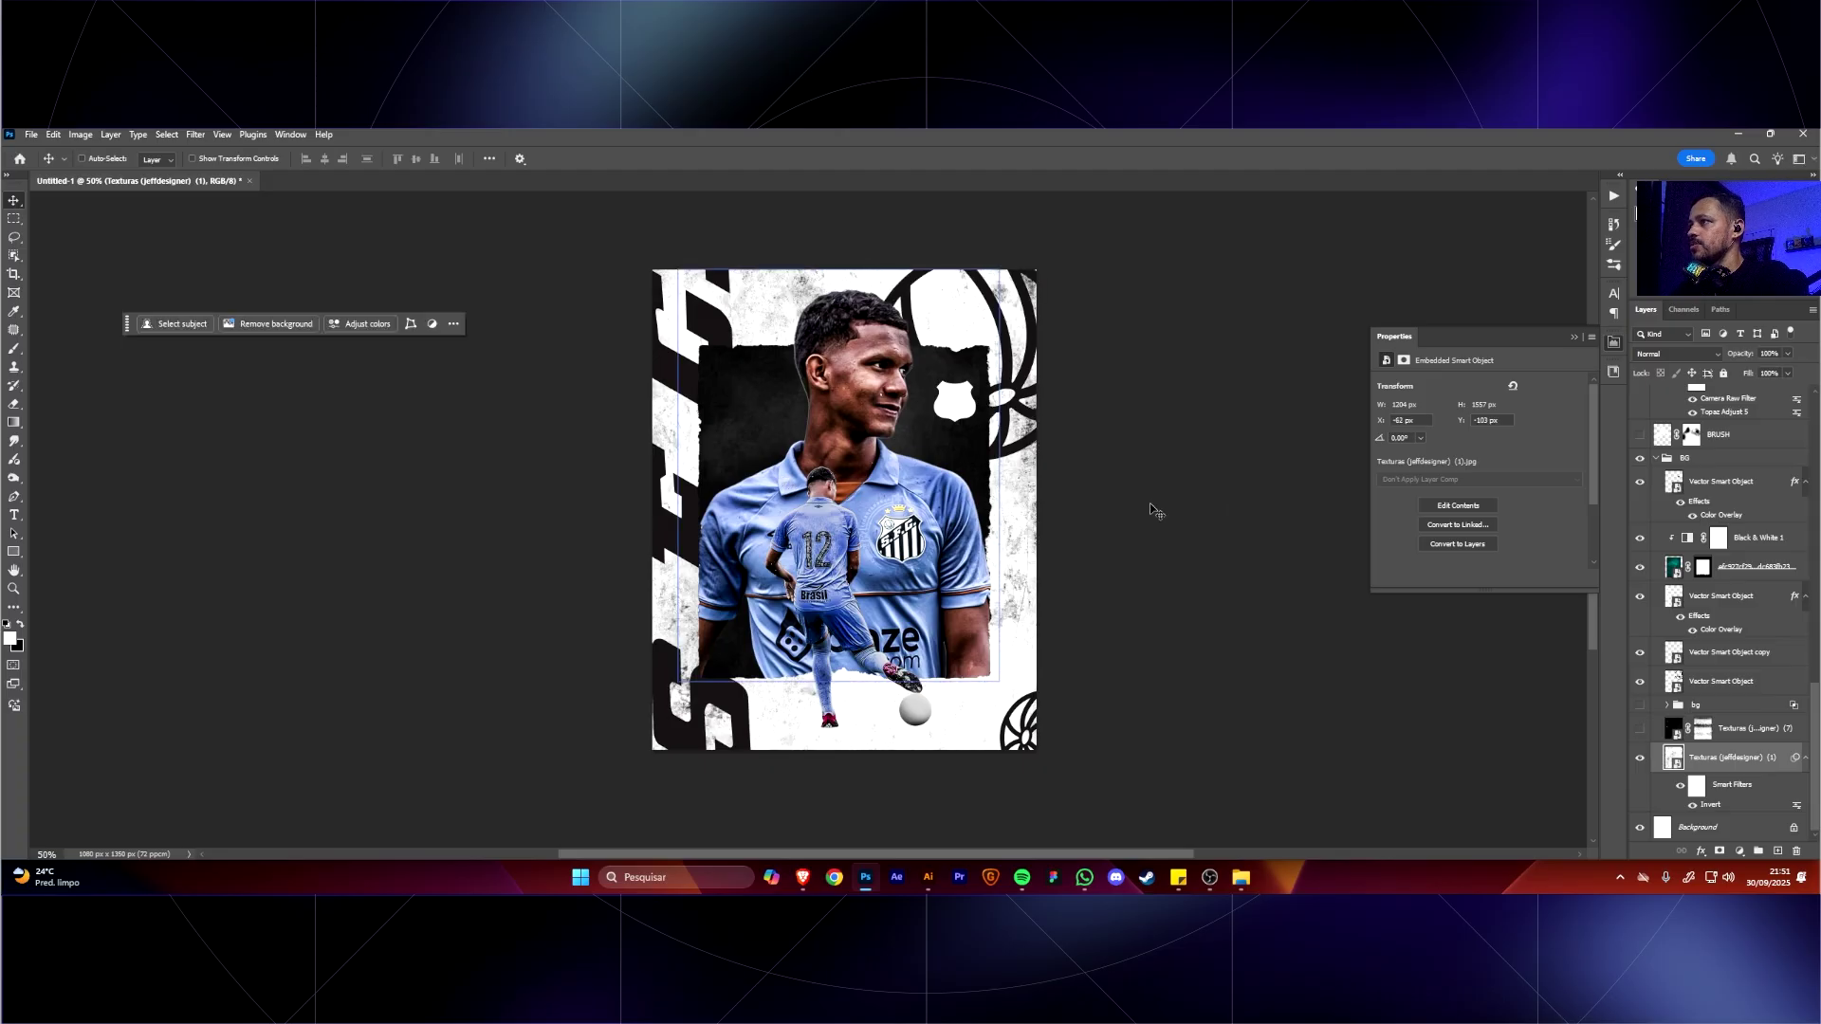
left_click(1691, 353)
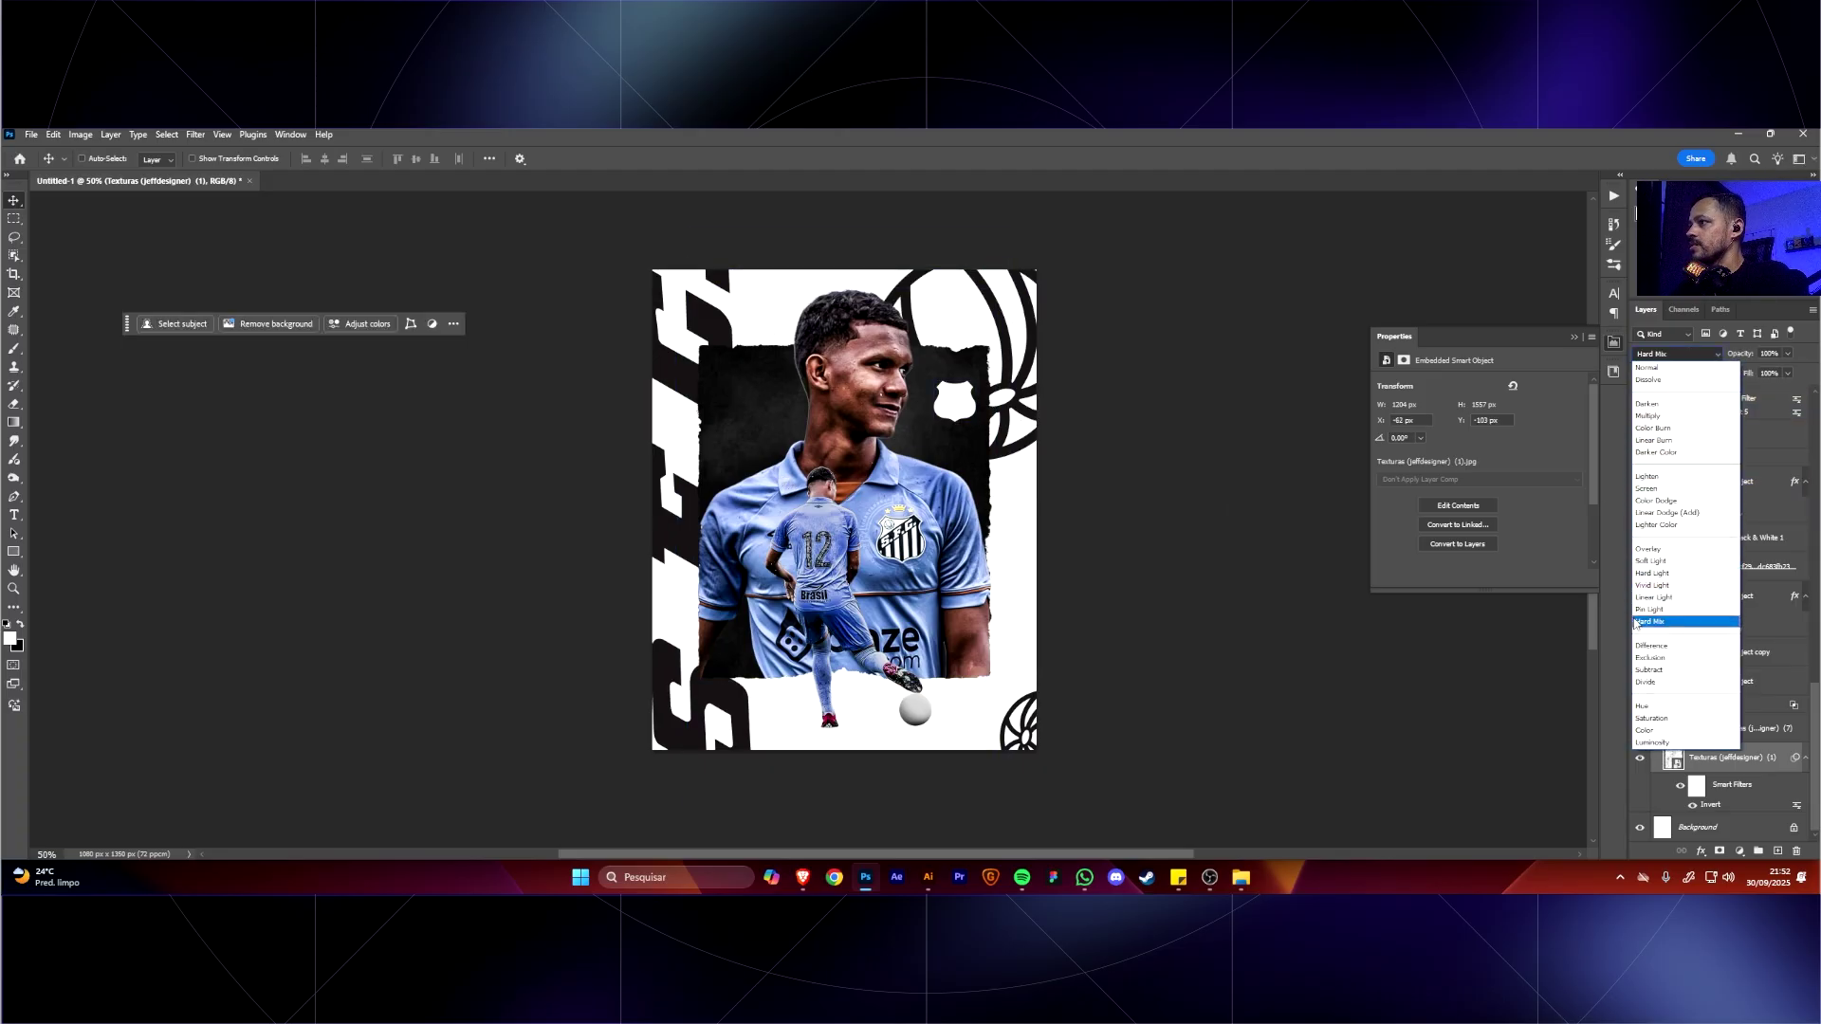
left_click(1655, 742)
key("ctrl+z")
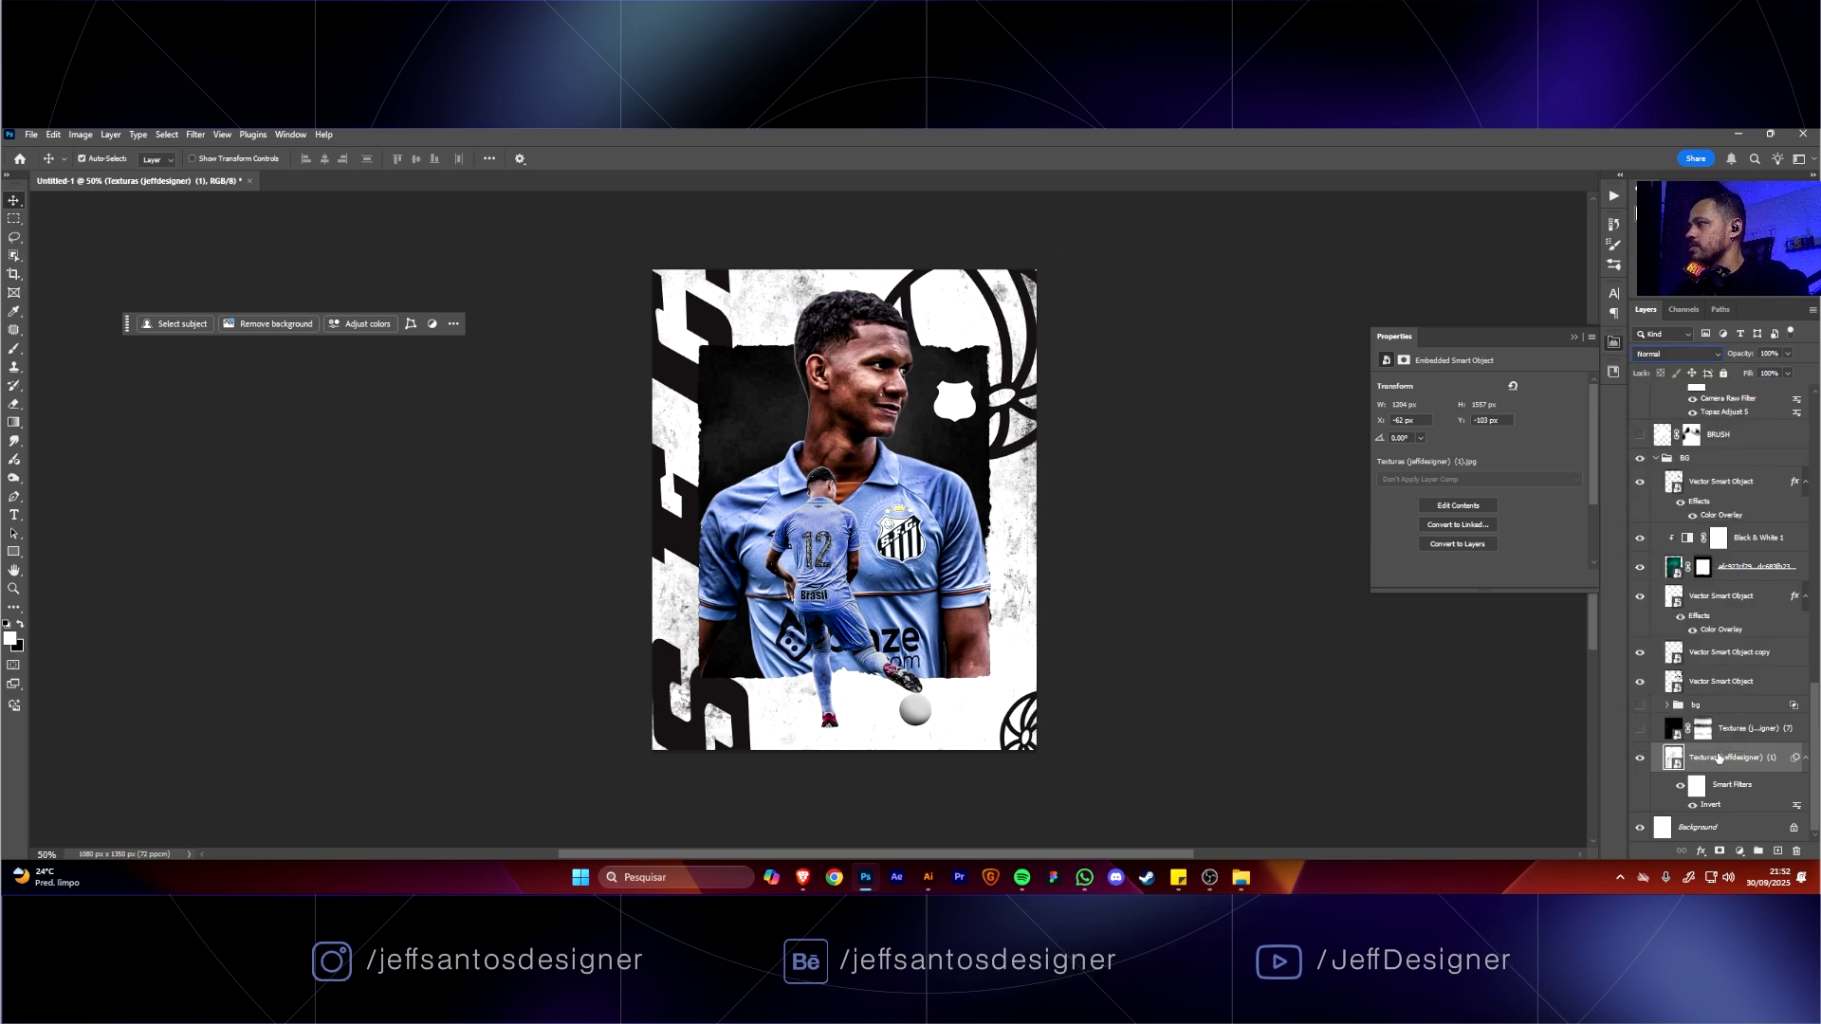
left_click(1677, 353)
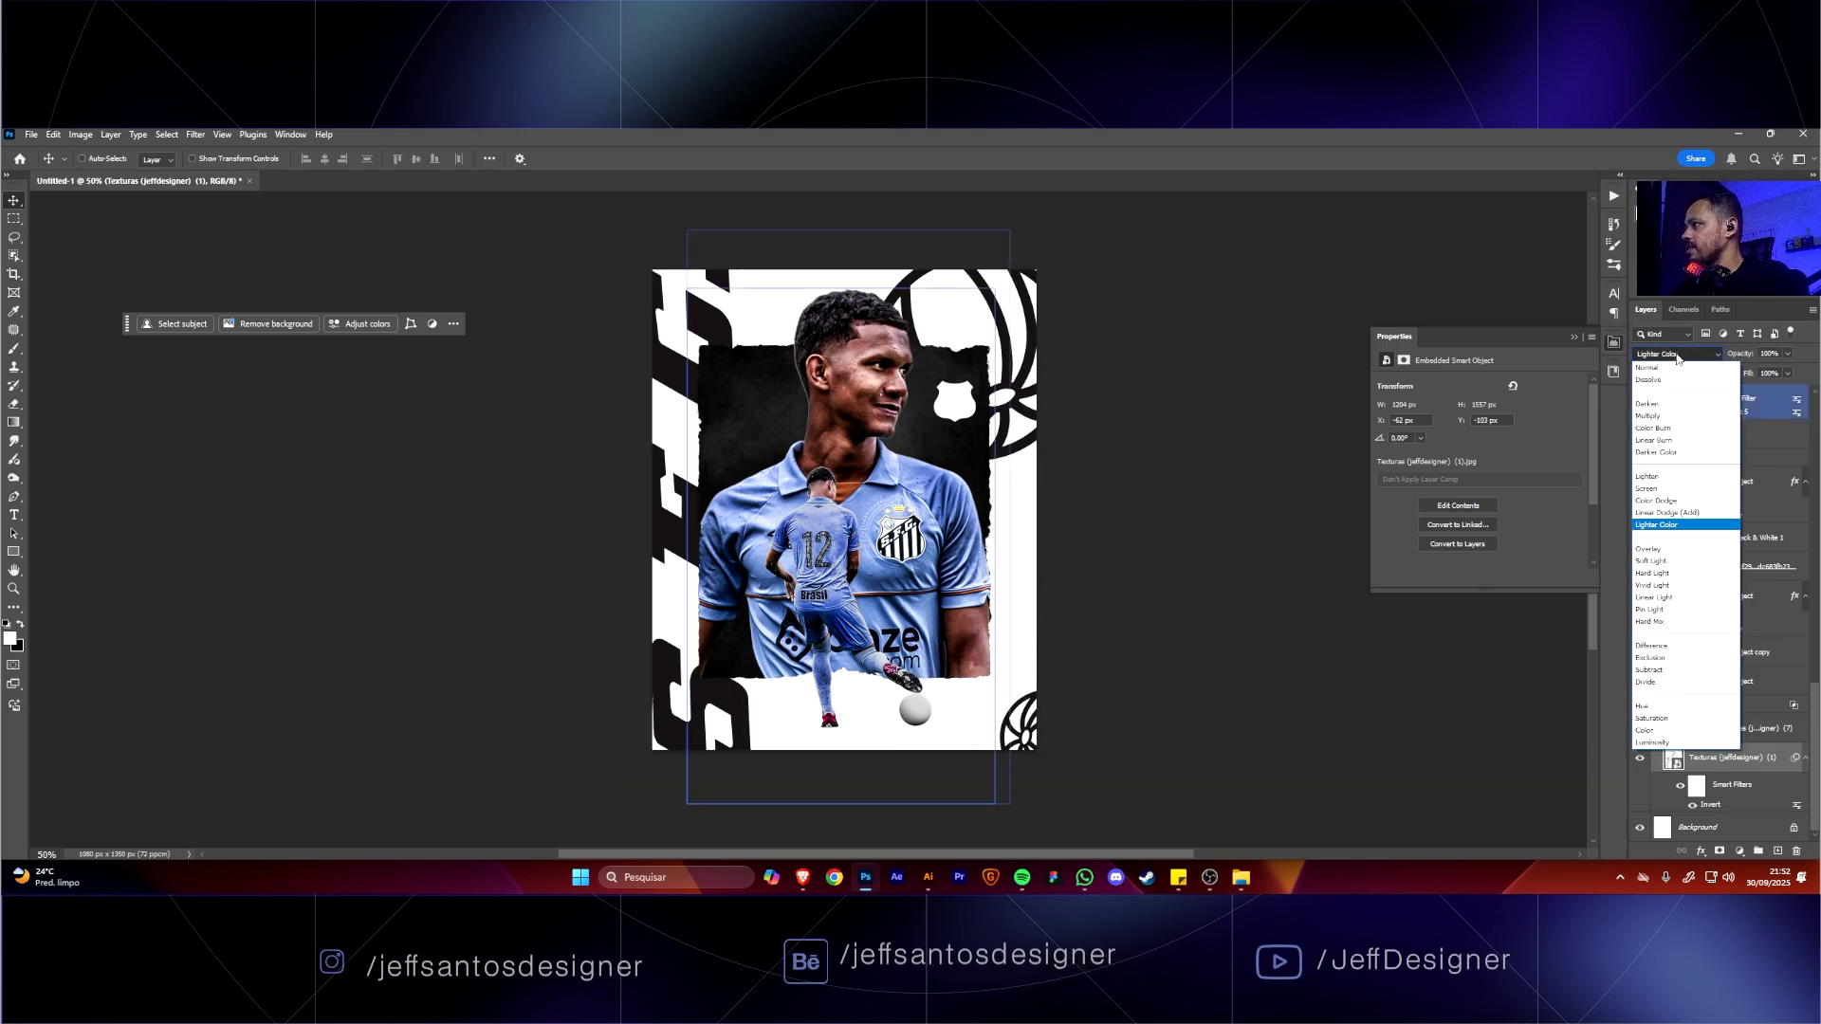
left_click(1679, 525)
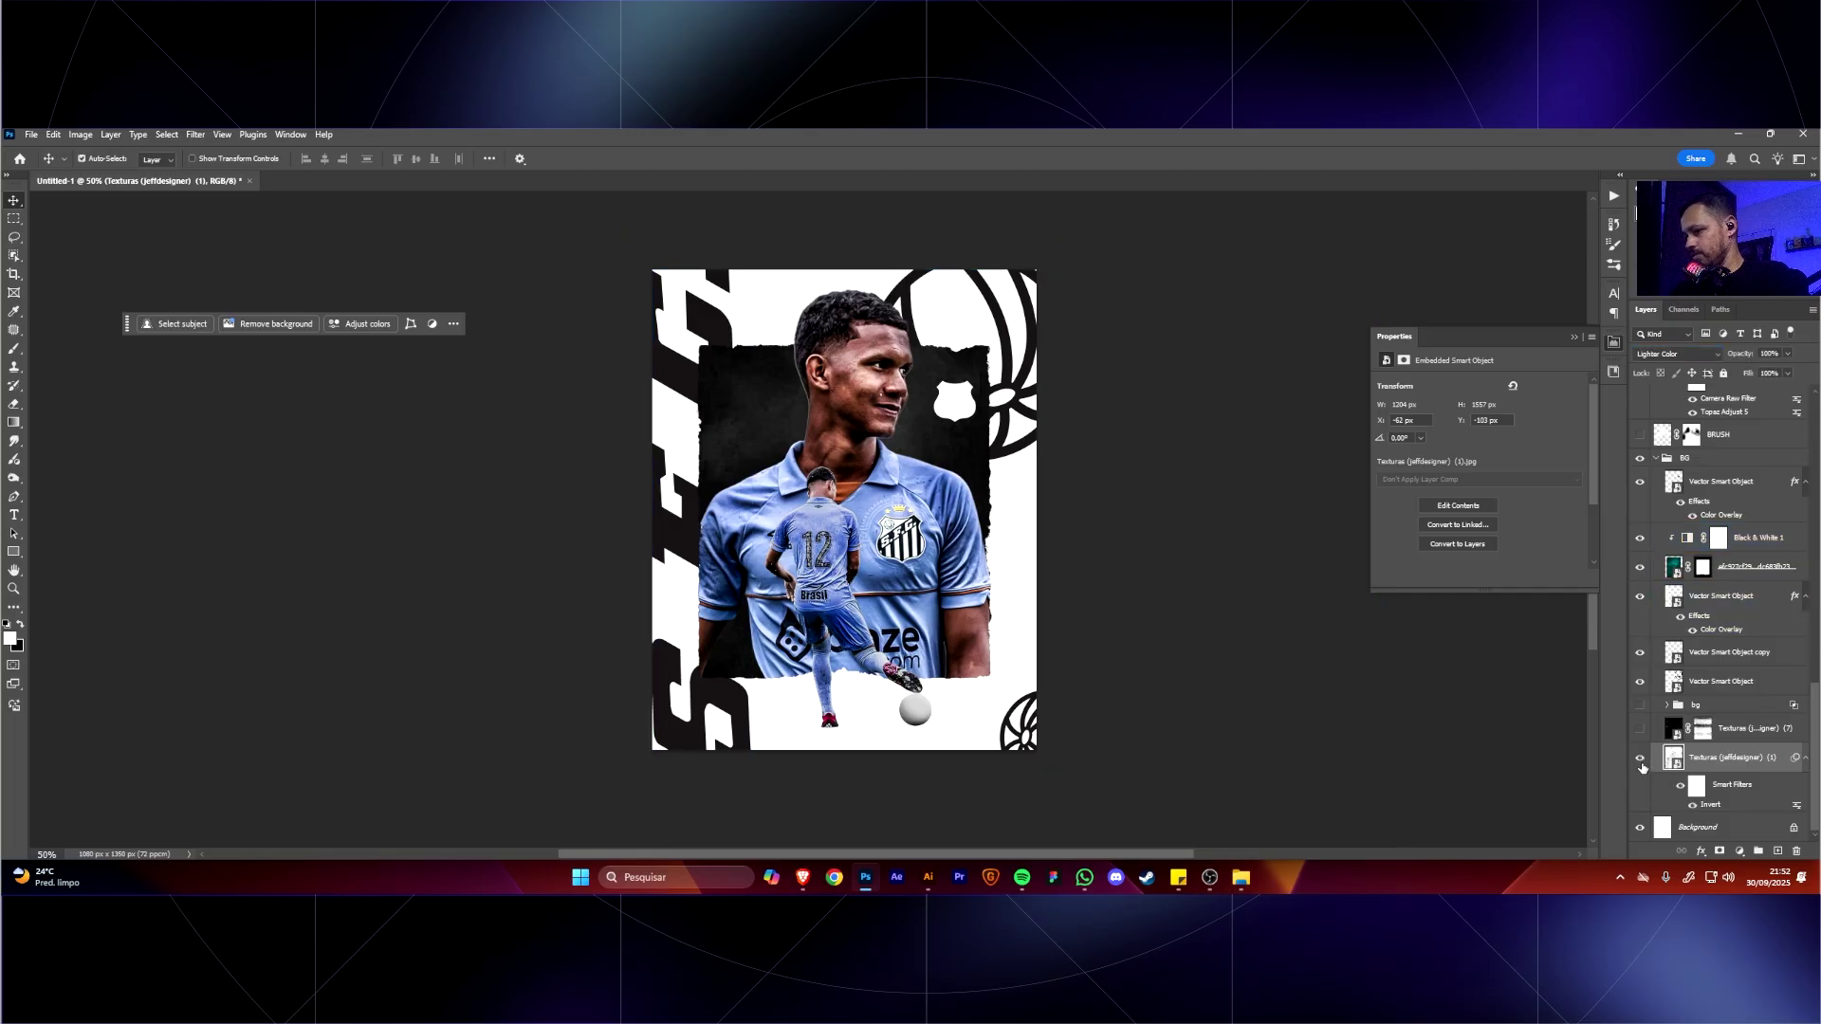
Show the Textures (7) layer above Textures (1), toggling its visibility to compare its effect on the white background.
key("ctrl+equal")
key("ctrl+equal")
scroll(1418, 664, "down", 3)
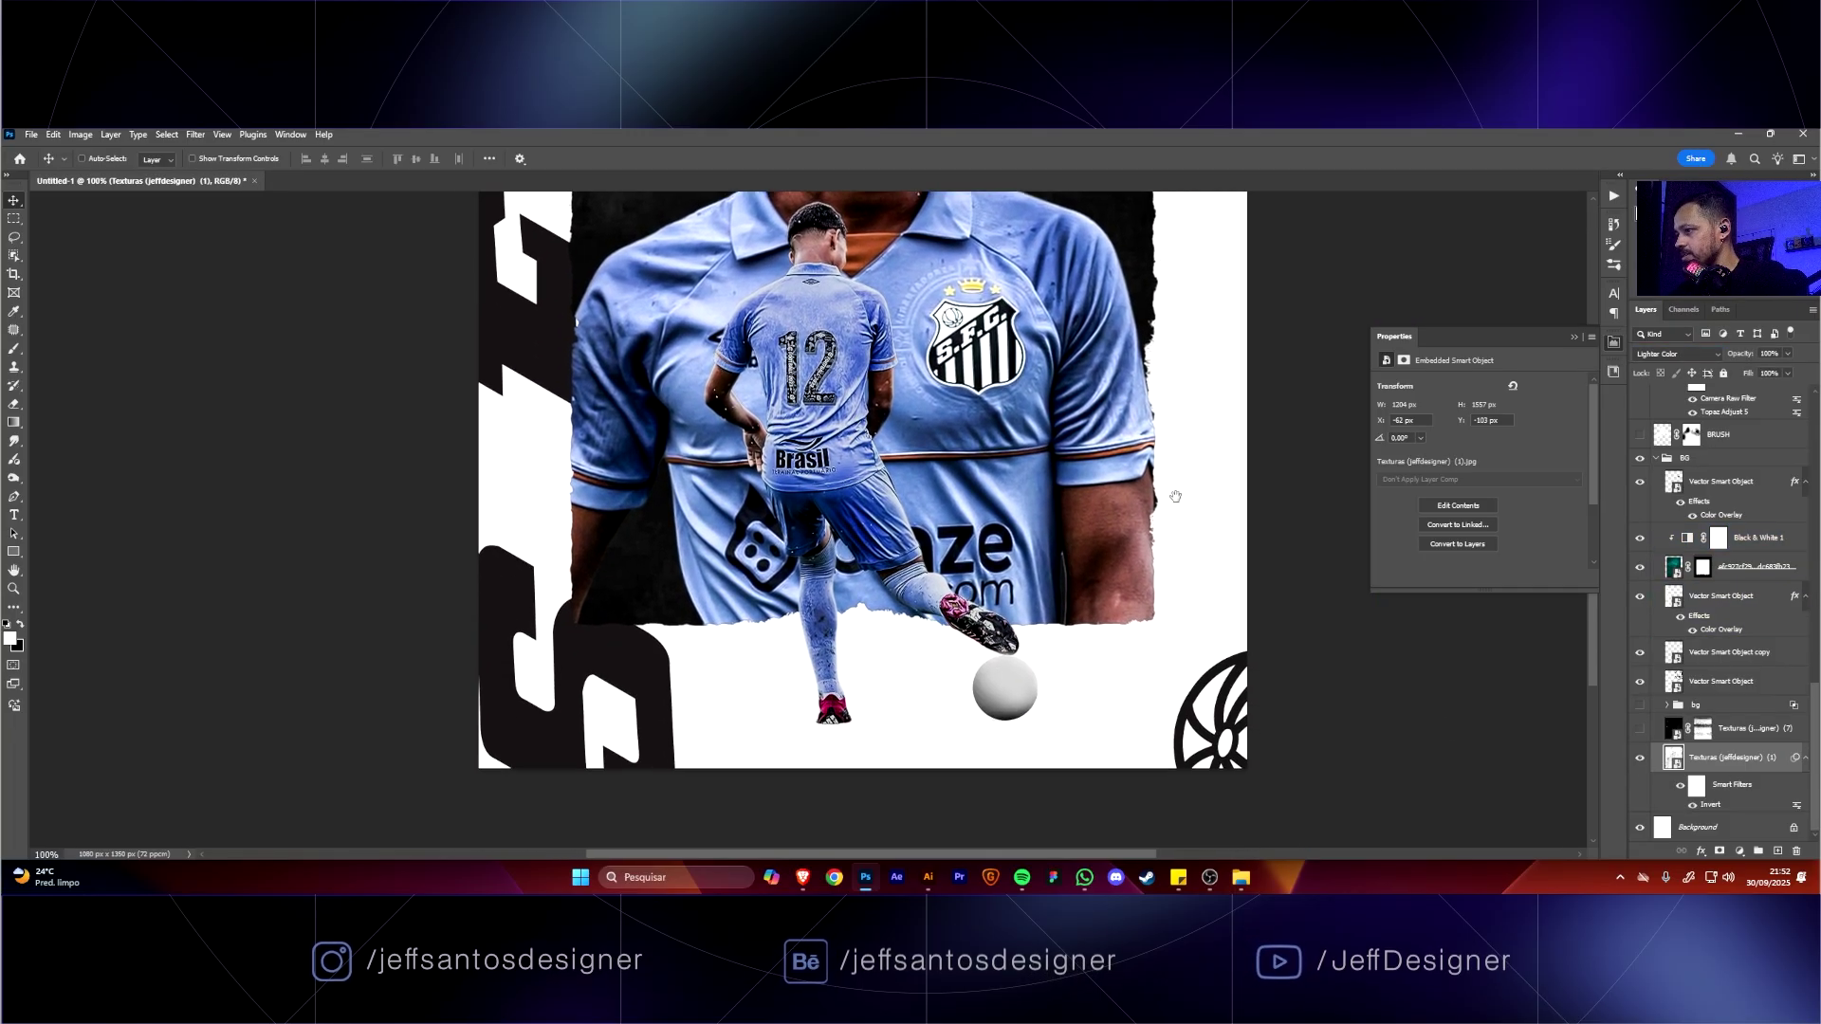
left_click(1639, 731)
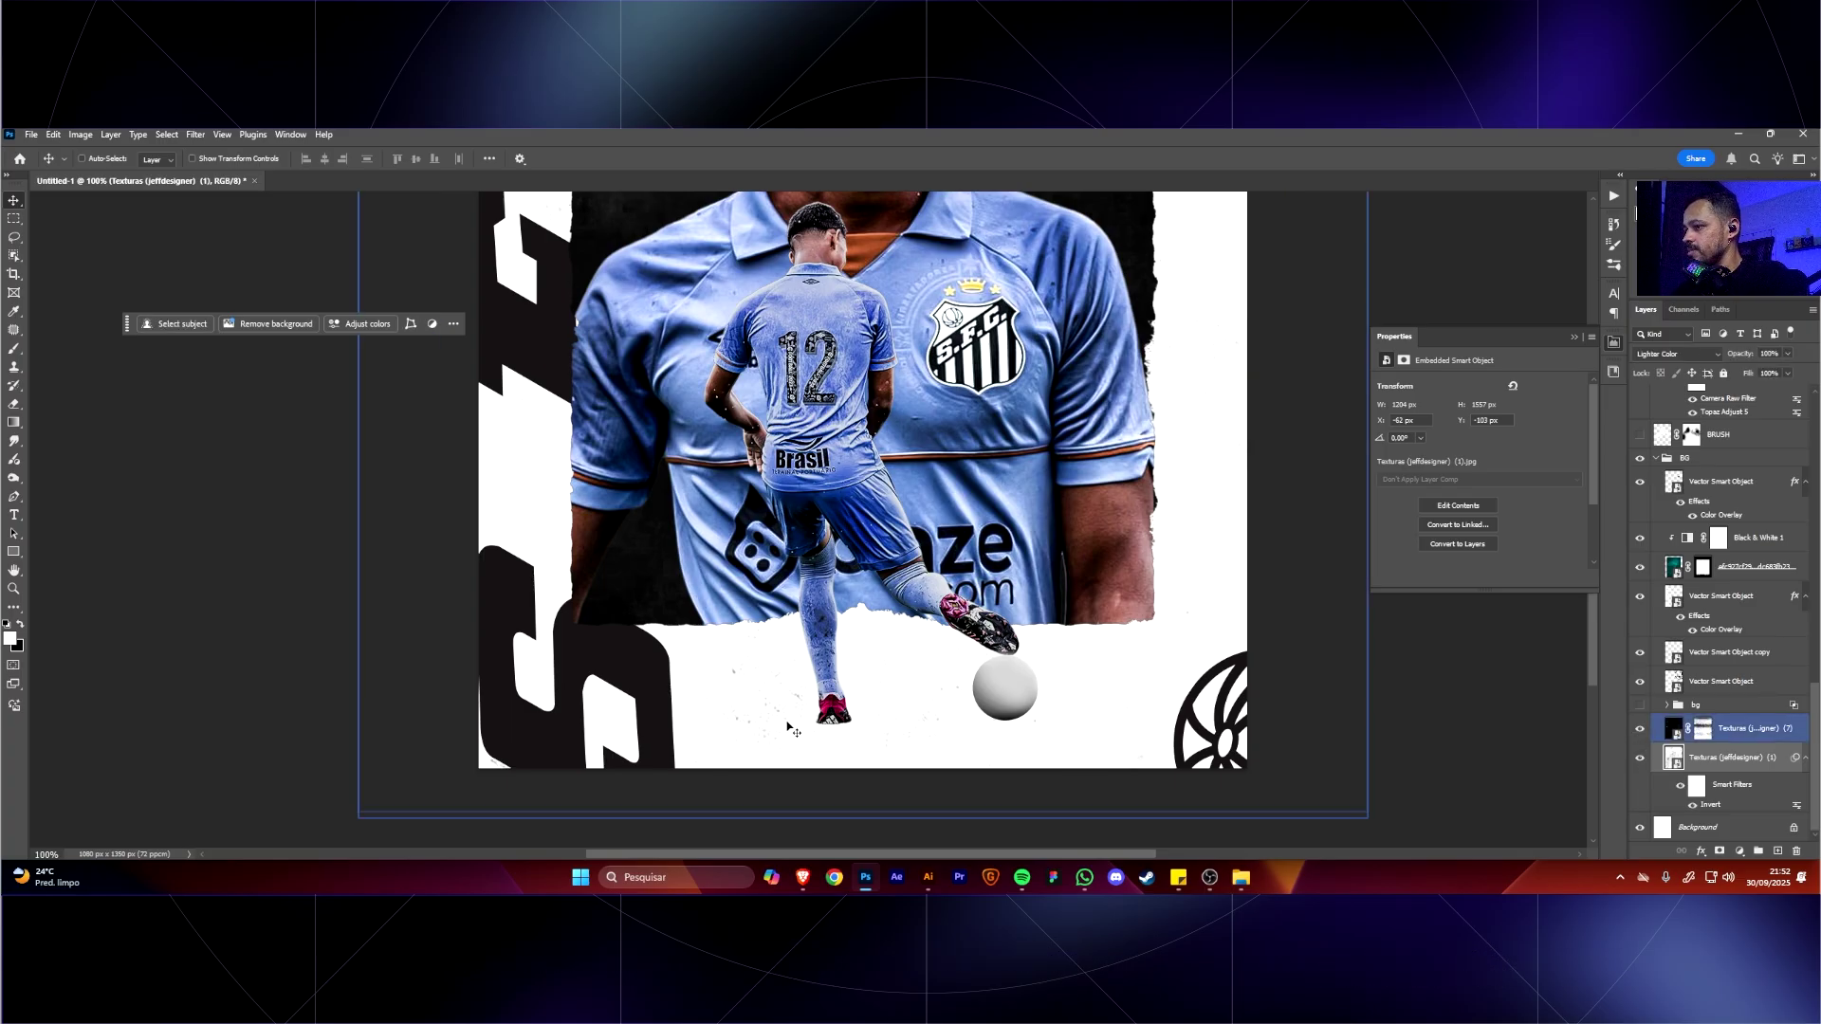
left_click(1641, 729)
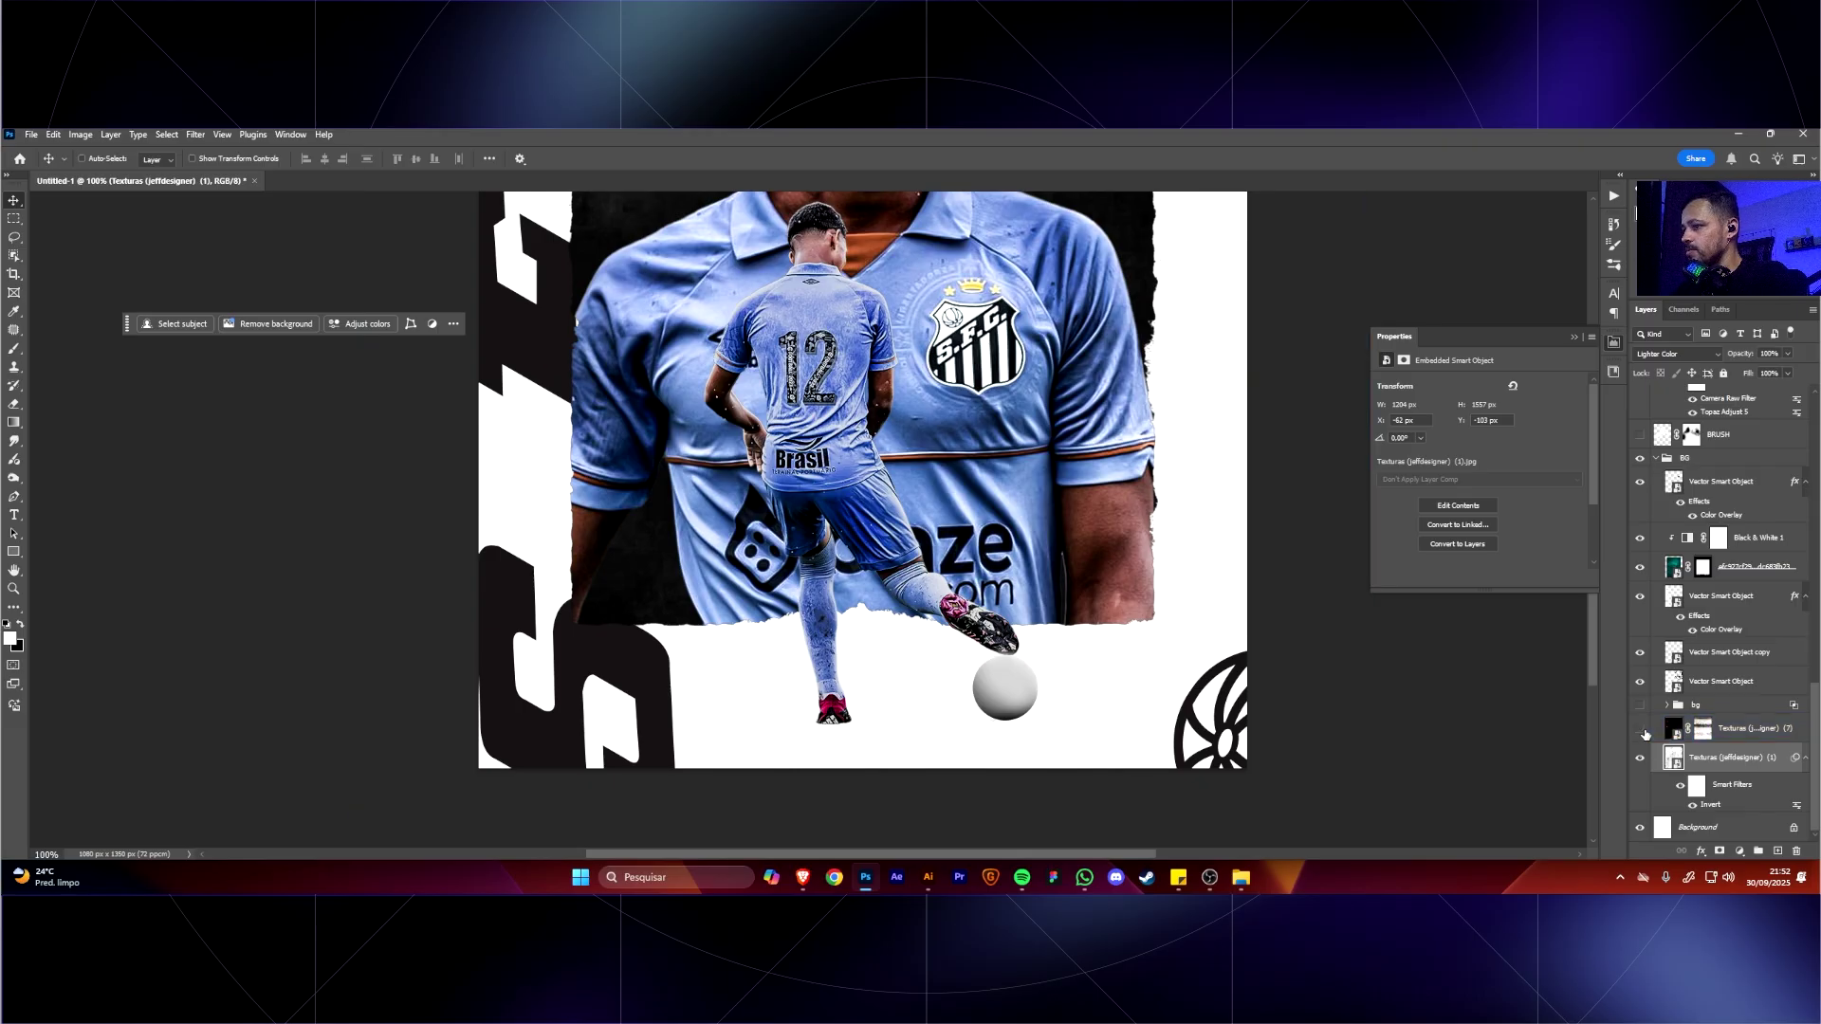
left_click(1641, 730)
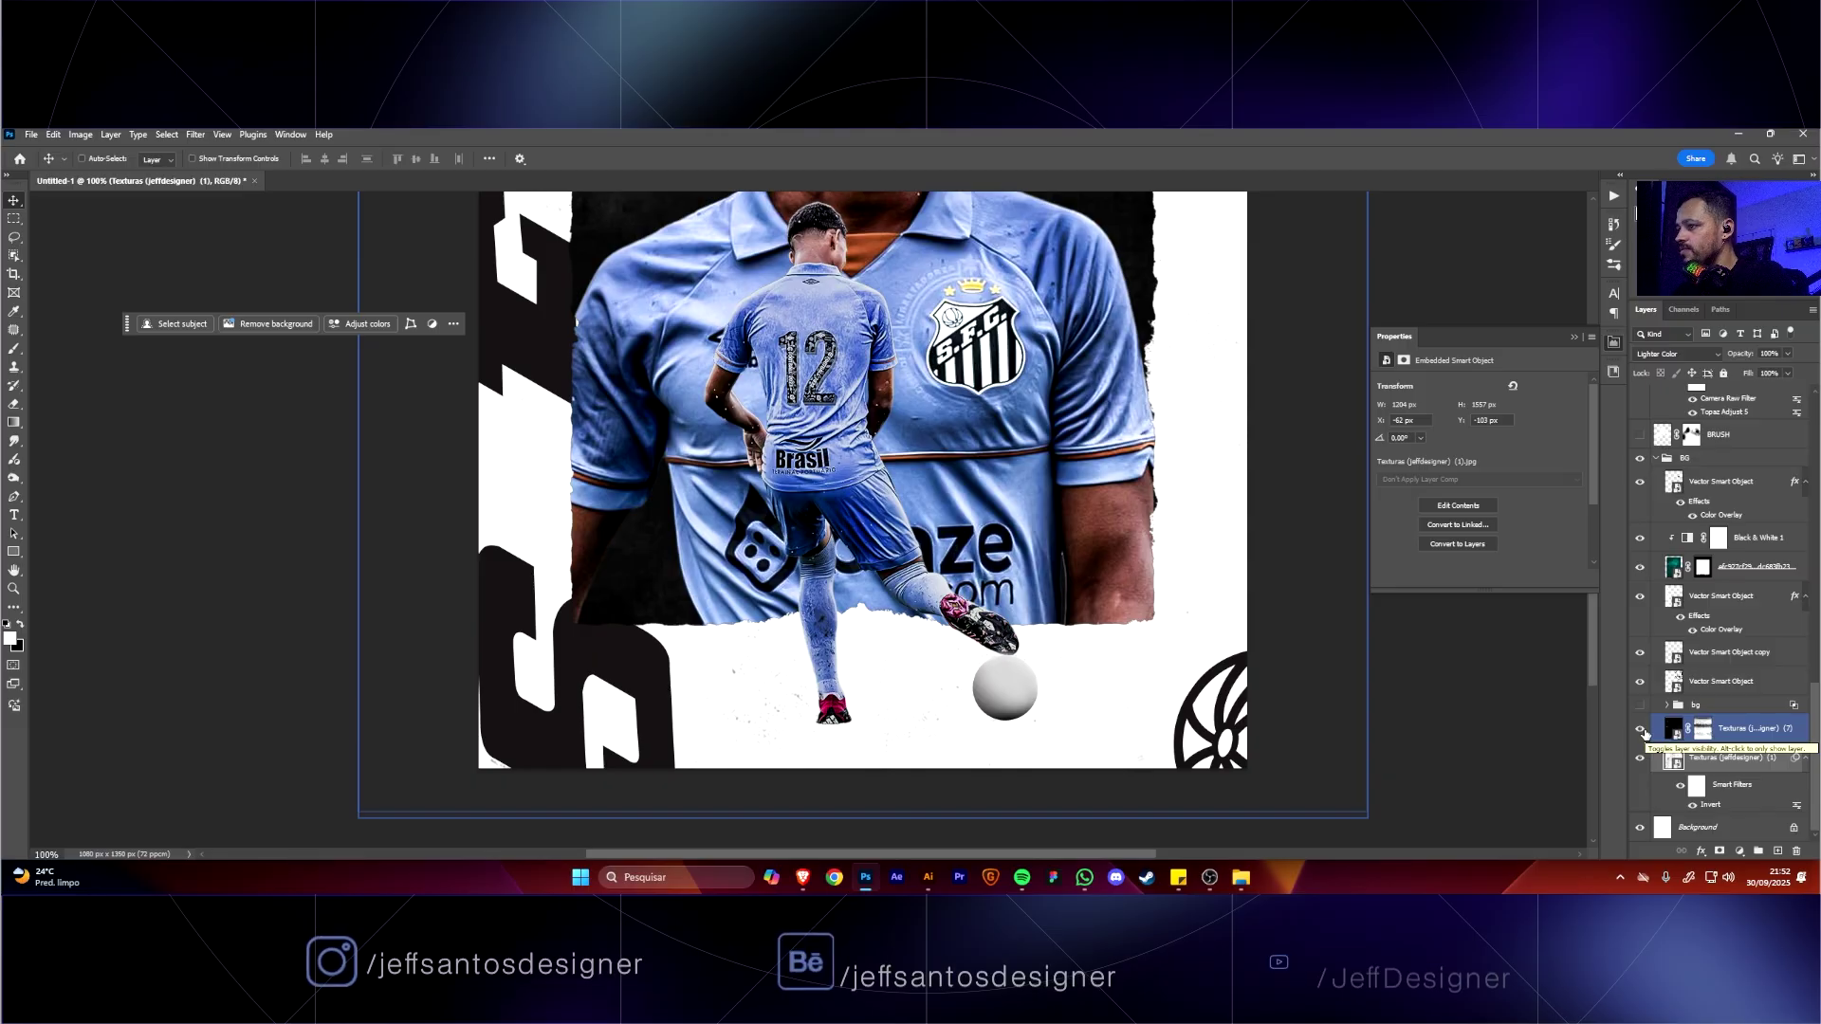
Show the bg group above the texture layers, toggling its visibility to compare its effect.
key("ctrl+minus")
key("ctrl+minus")
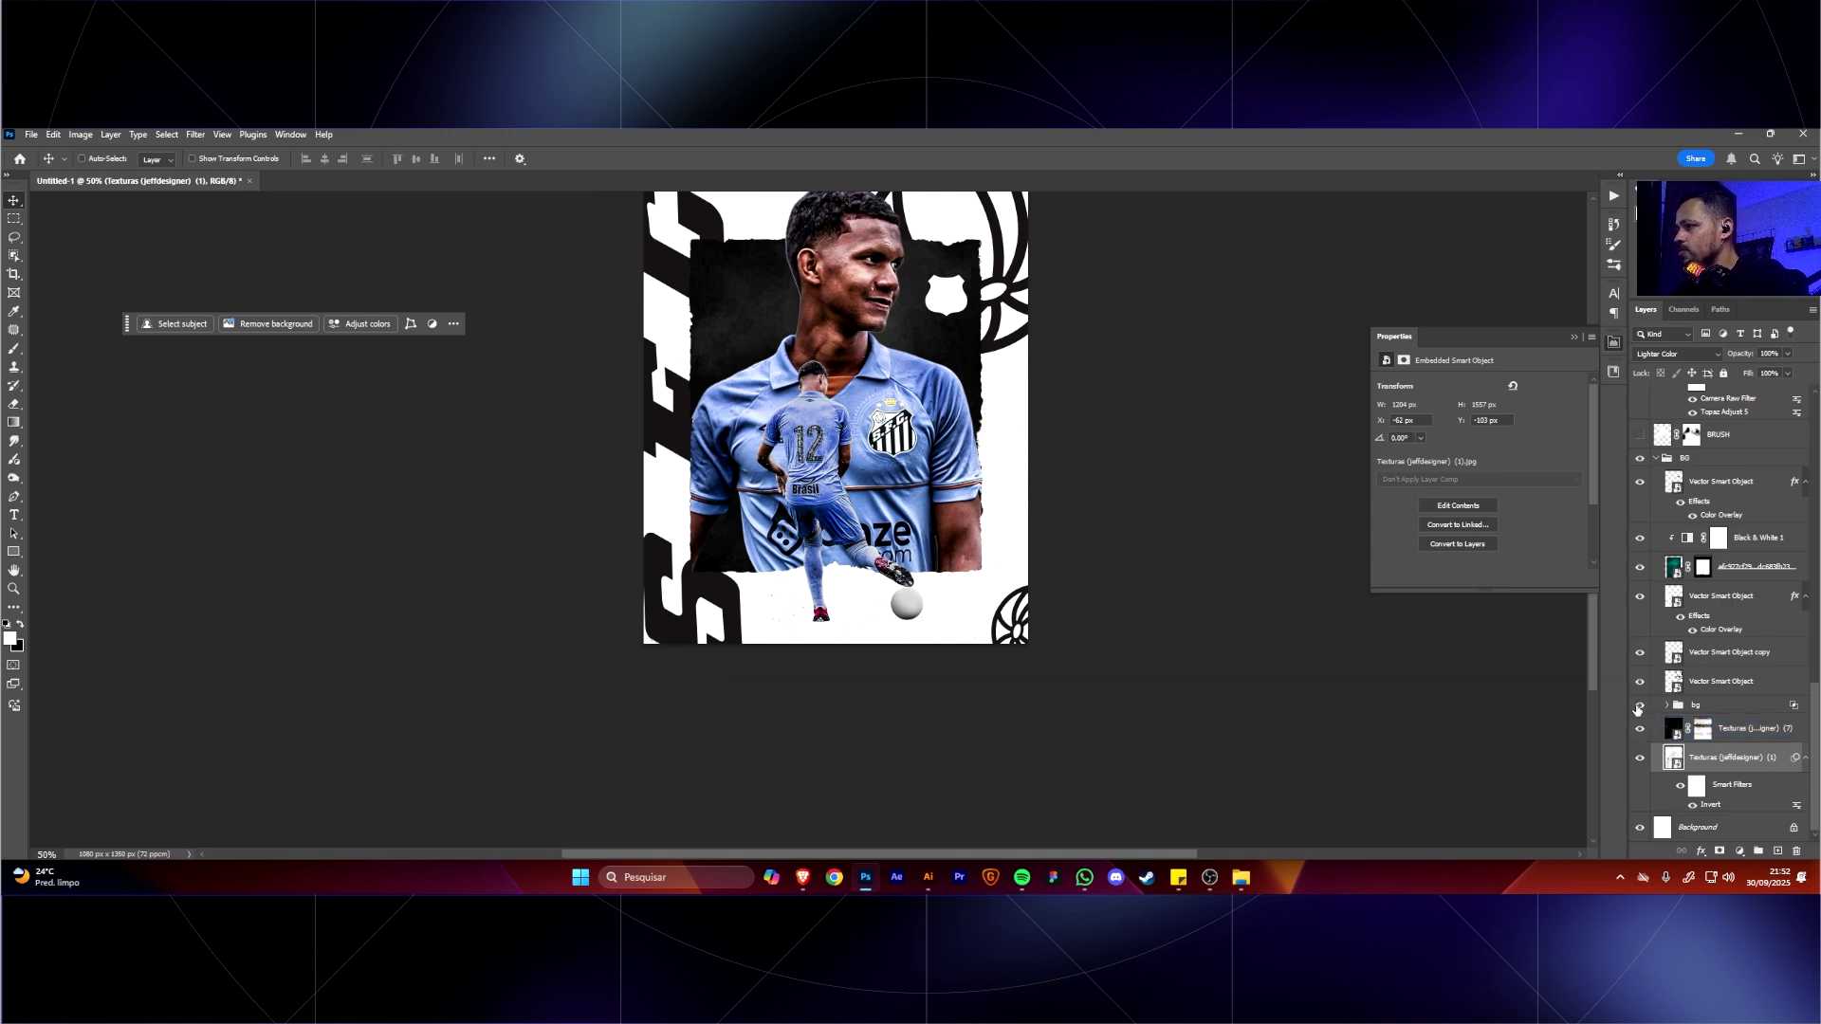
key("ctrl+1")
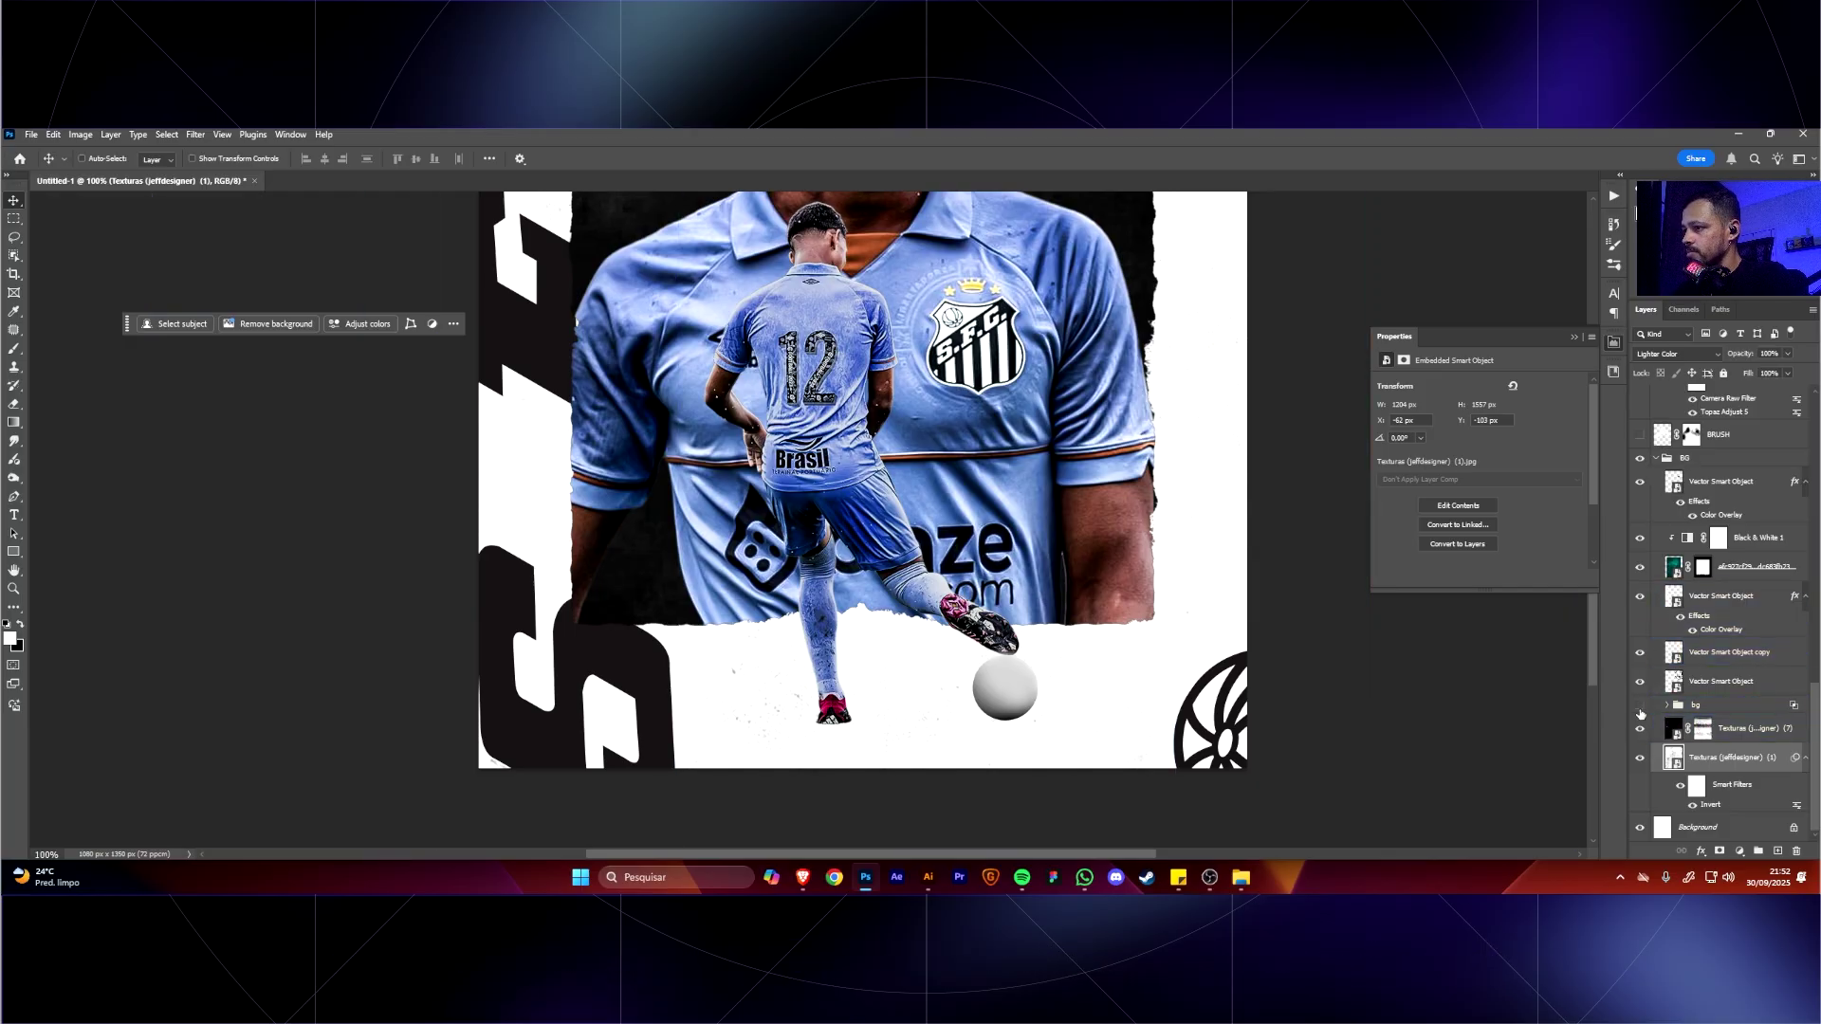
left_click(1640, 706)
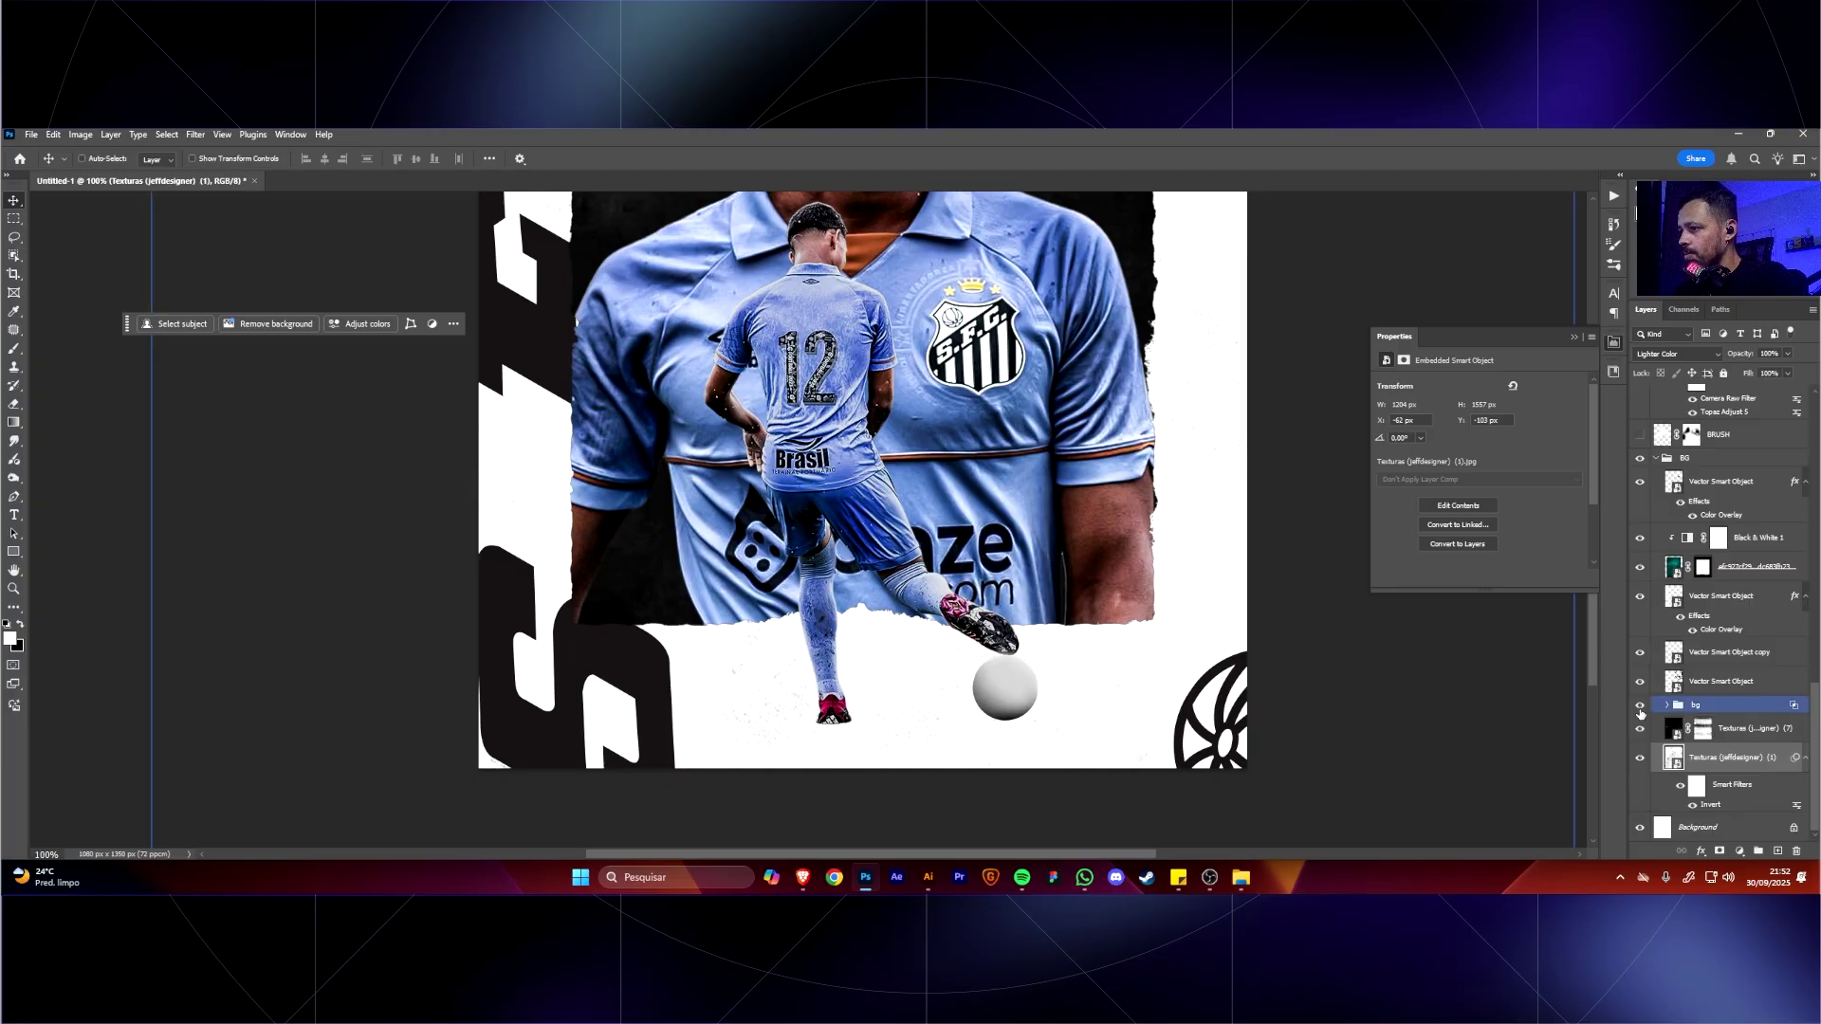
left_click(1639, 706)
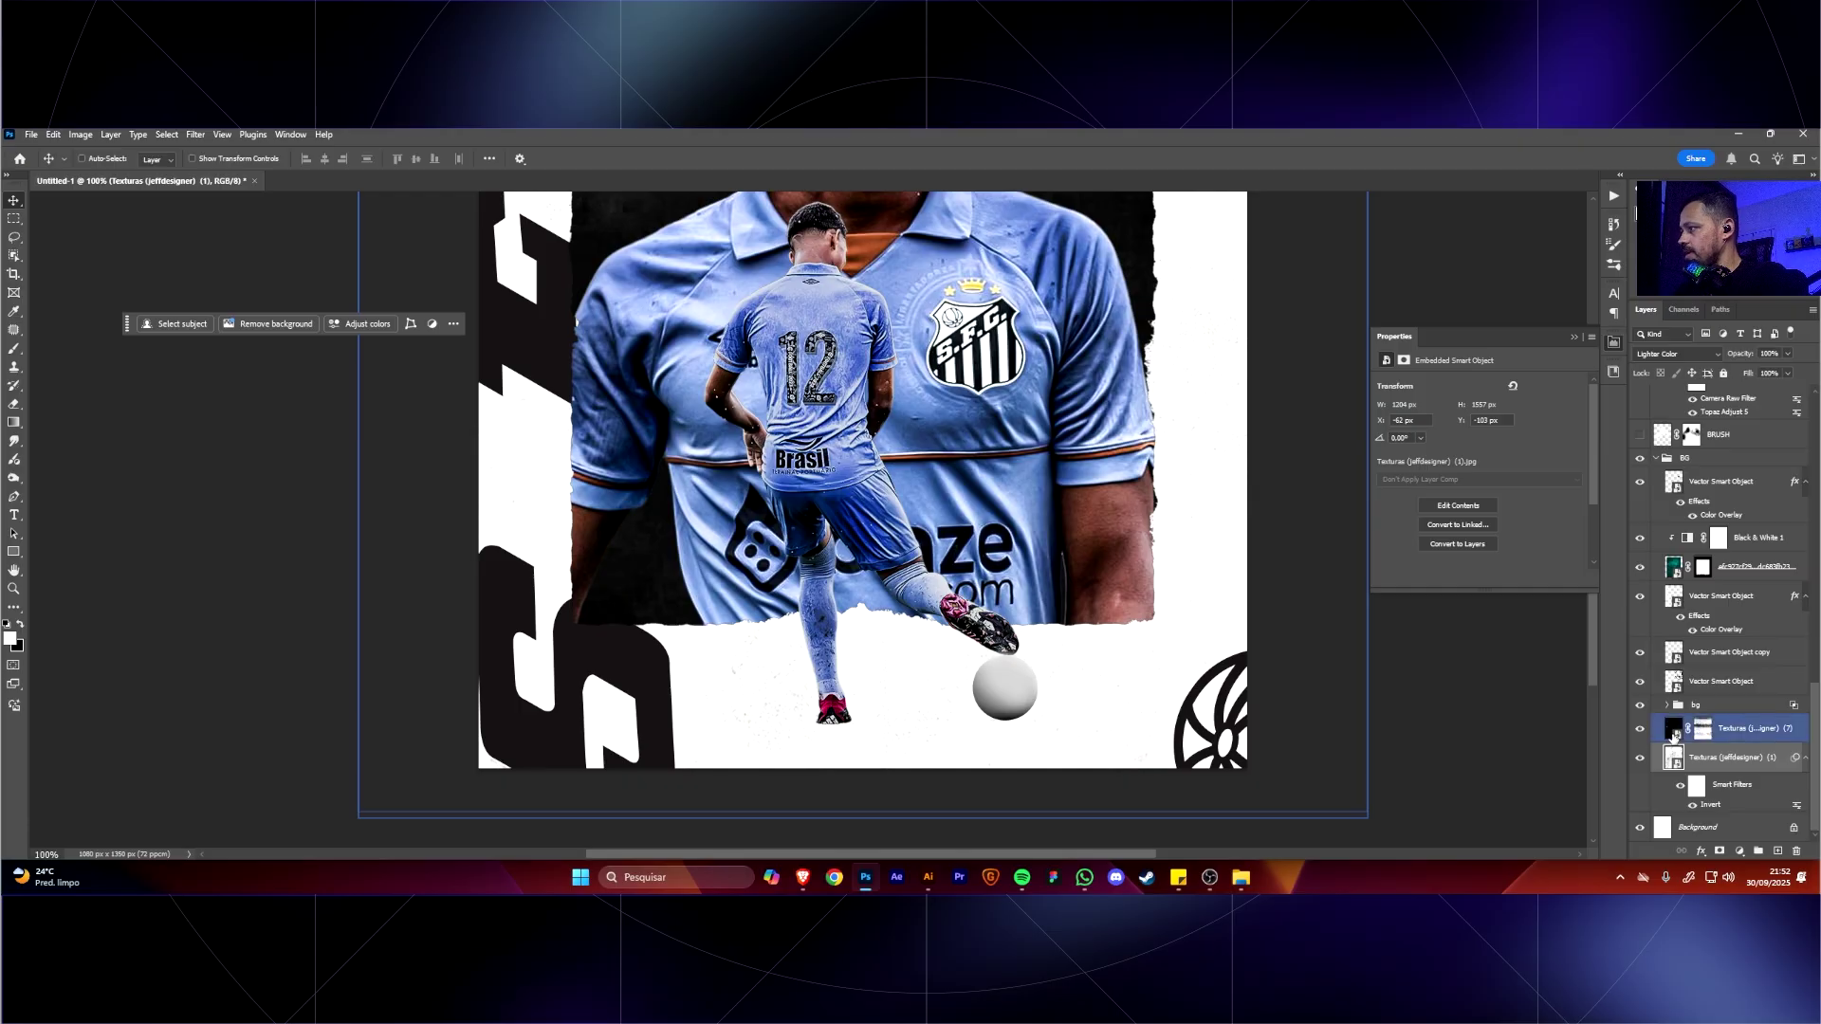
Select the Textures (7) layer and compare the lower background with it hidden and shown.
left_click(1662, 736)
left_click(1637, 732)
left_click(1637, 732)
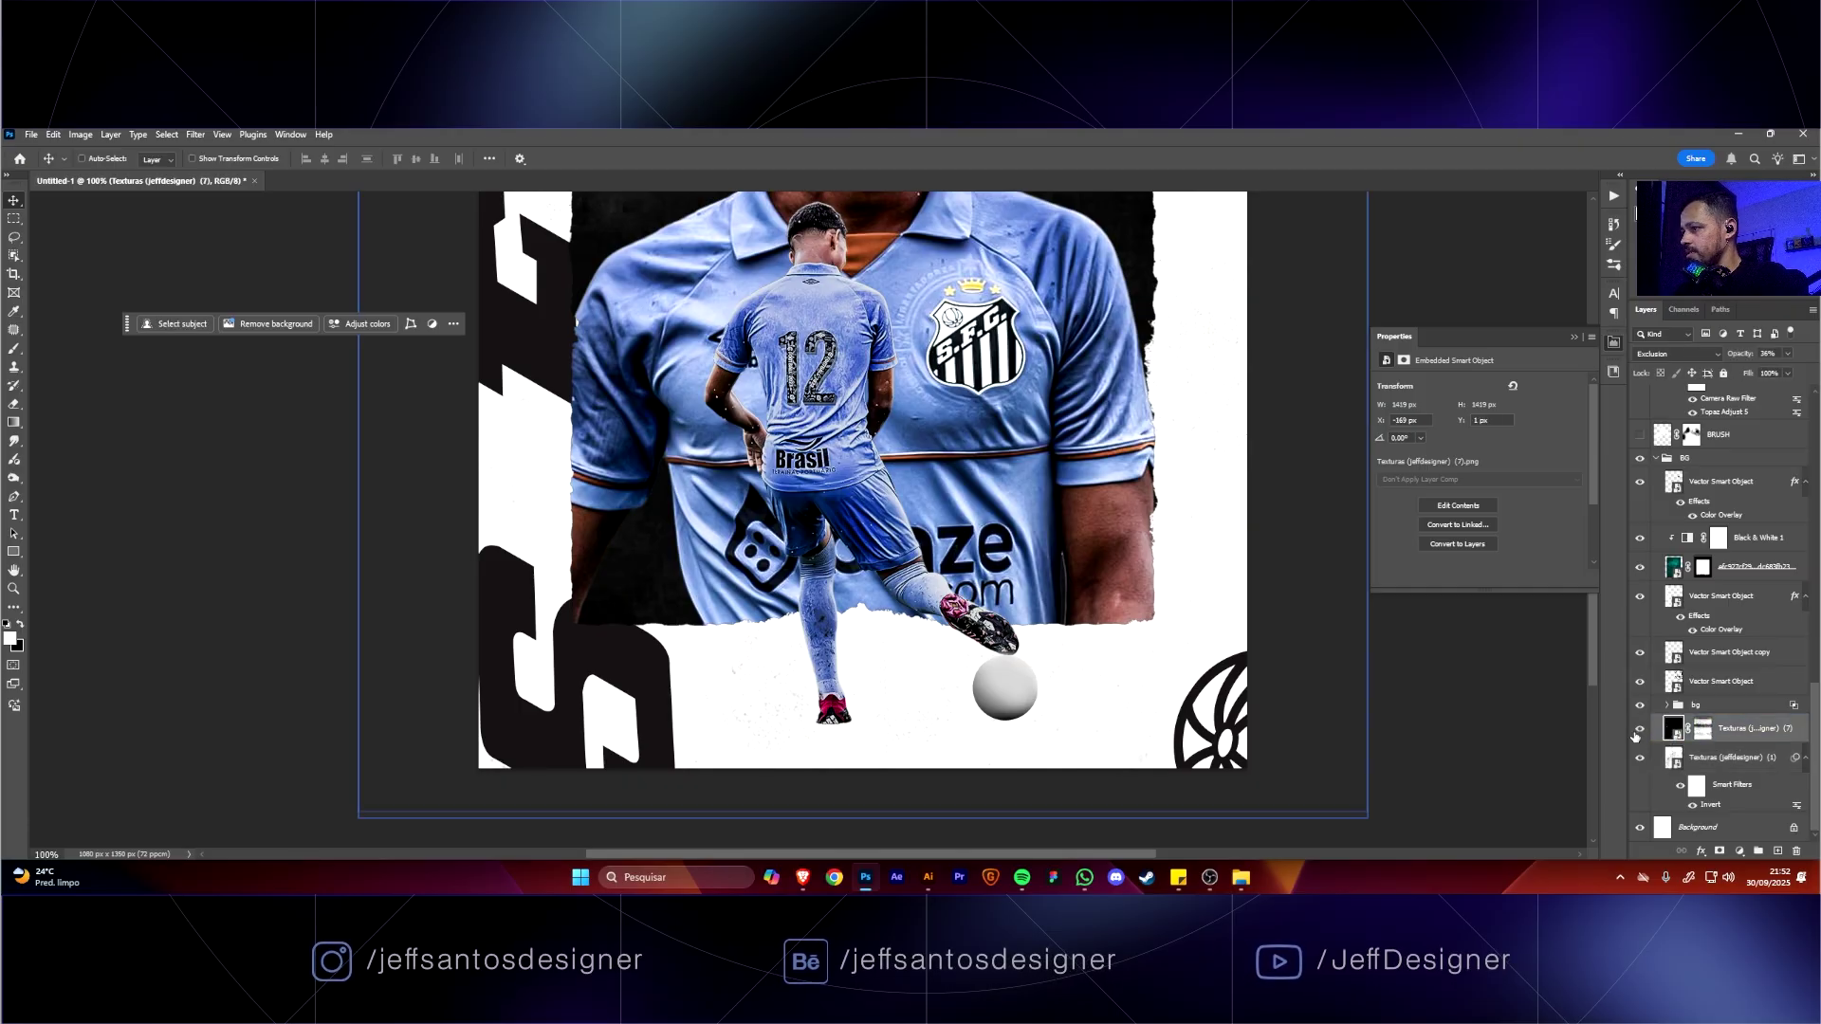
left_click(1635, 734)
left_click(1635, 734)
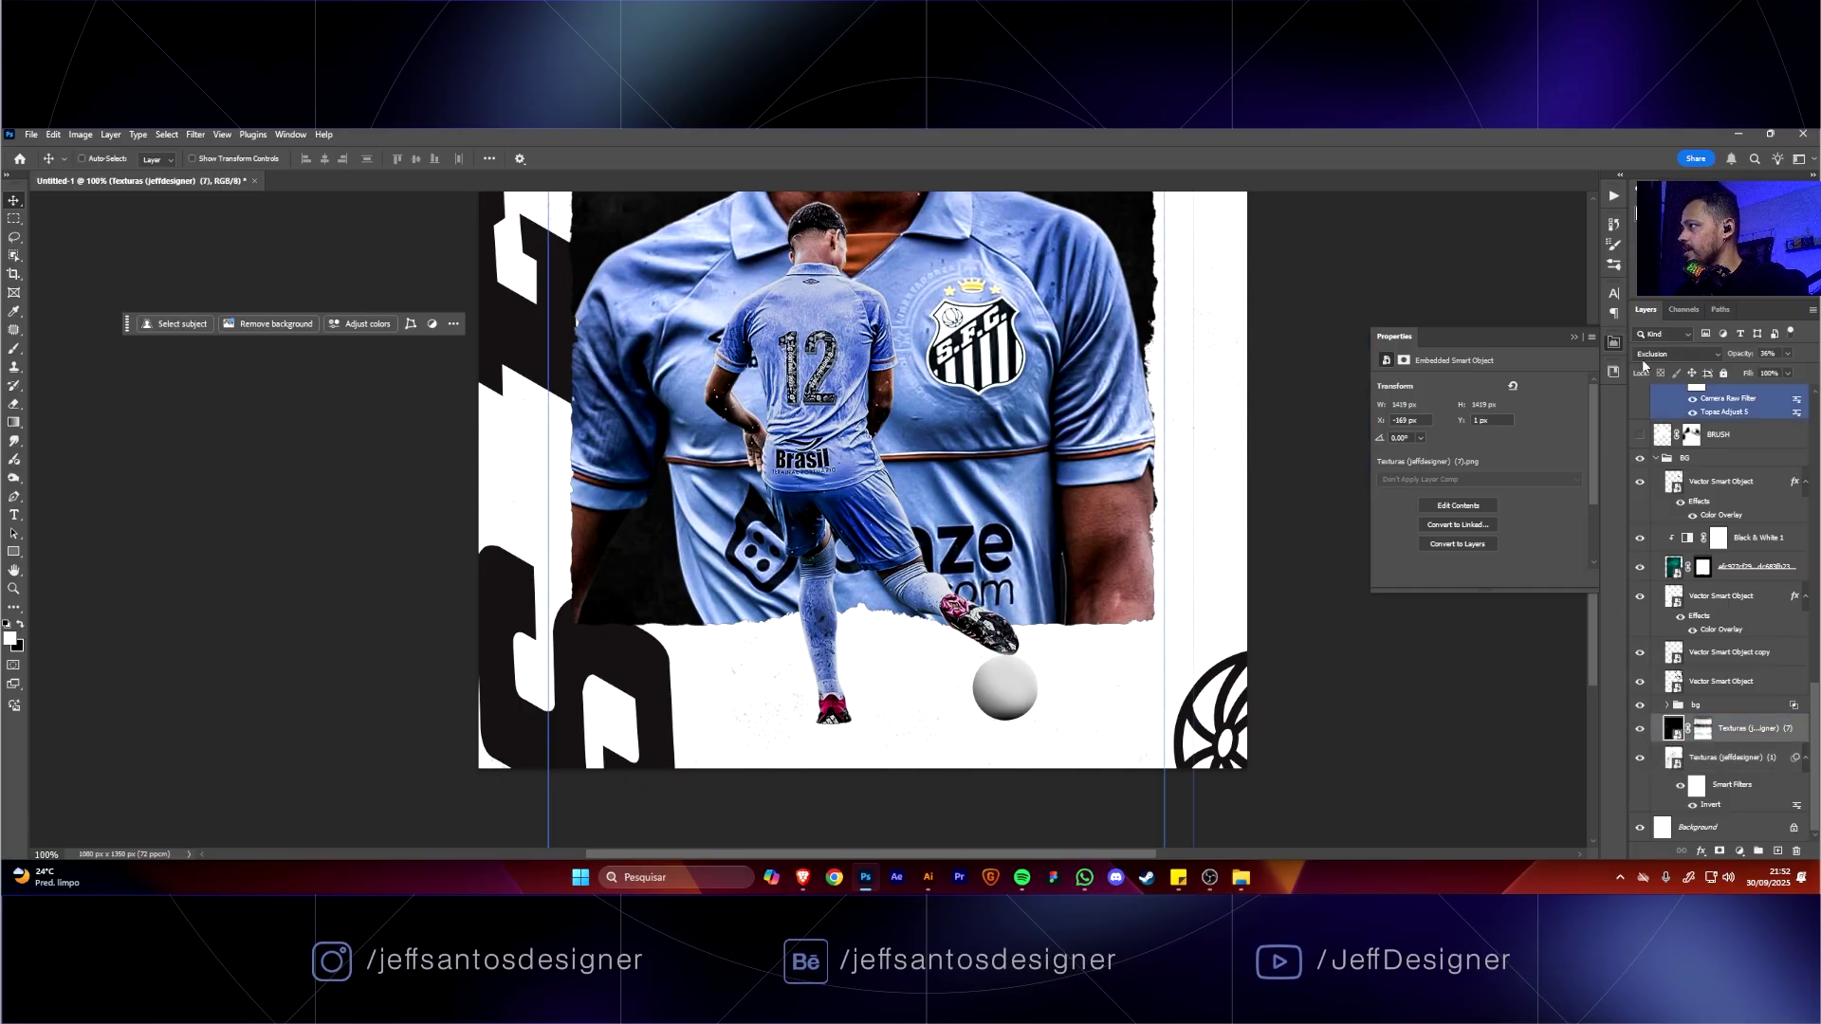
Preview the Textures (7) layer in Normal blend mode and return it to Exclusion.
left_click(1669, 353)
left_click(1650, 367)
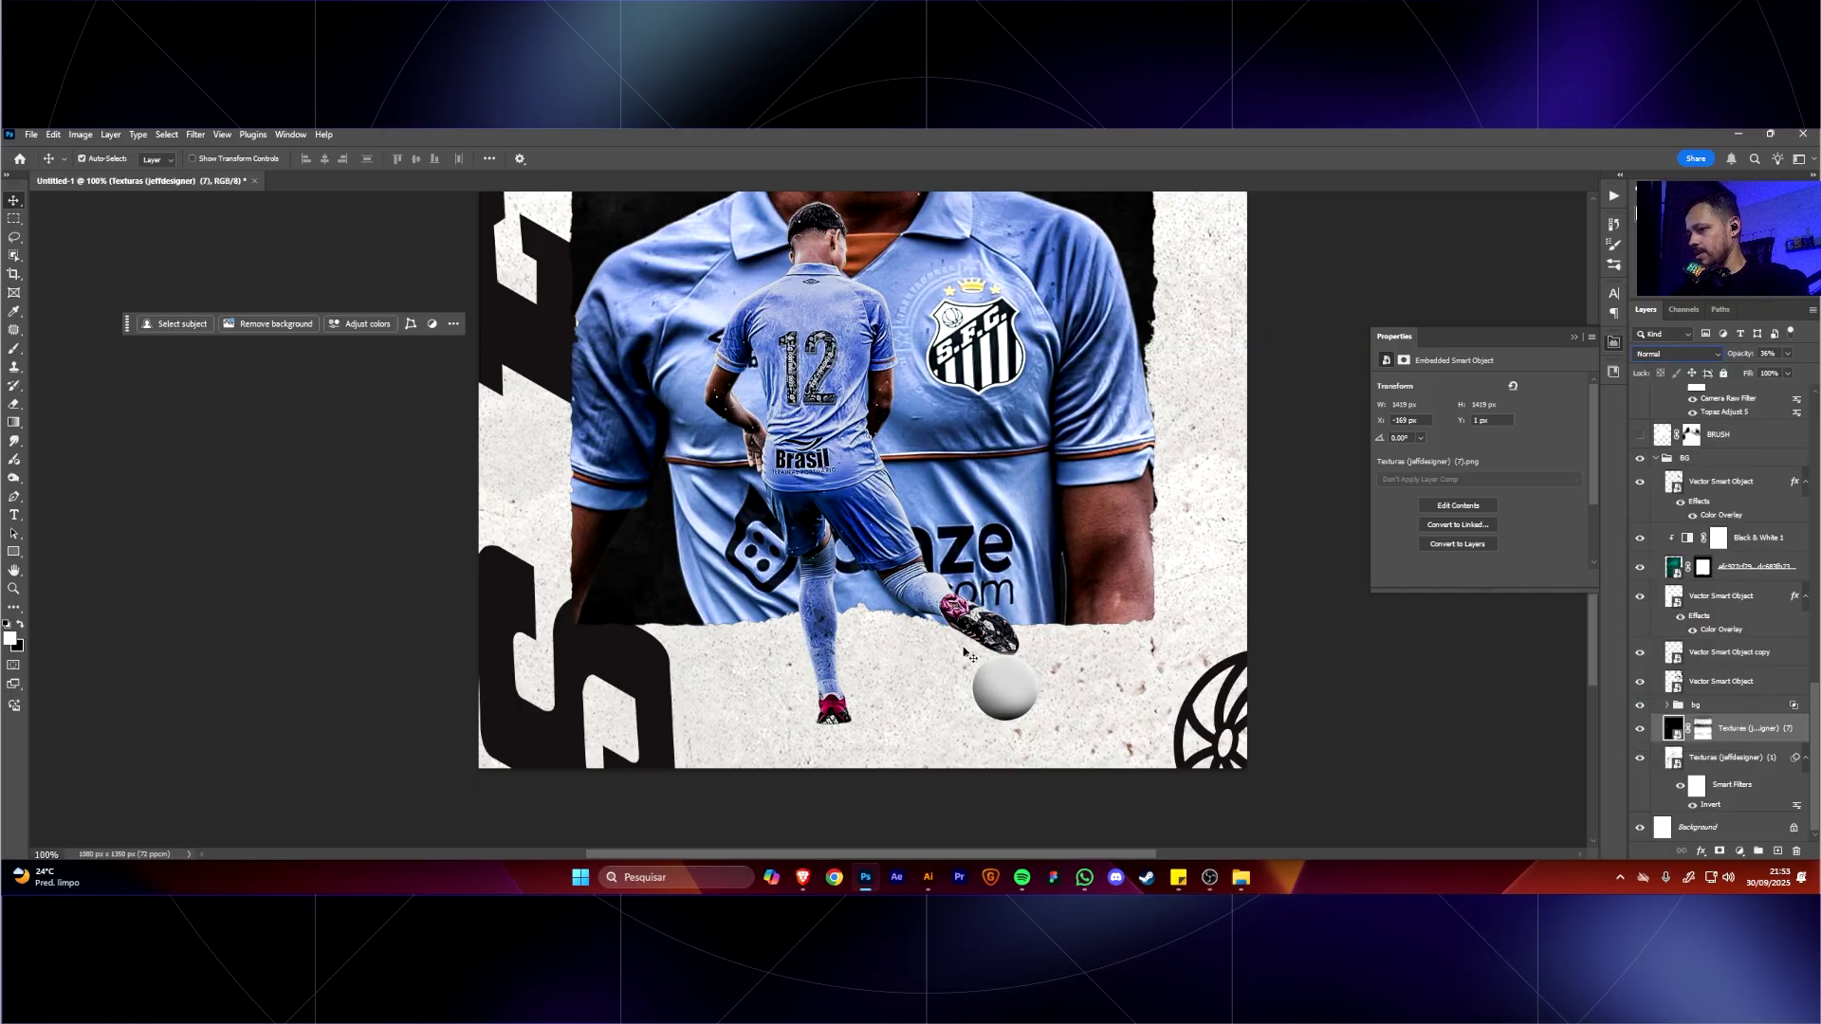
key("ctrl+minus")
key("ctrl+minus")
left_click_drag(904, 549, 911, 598)
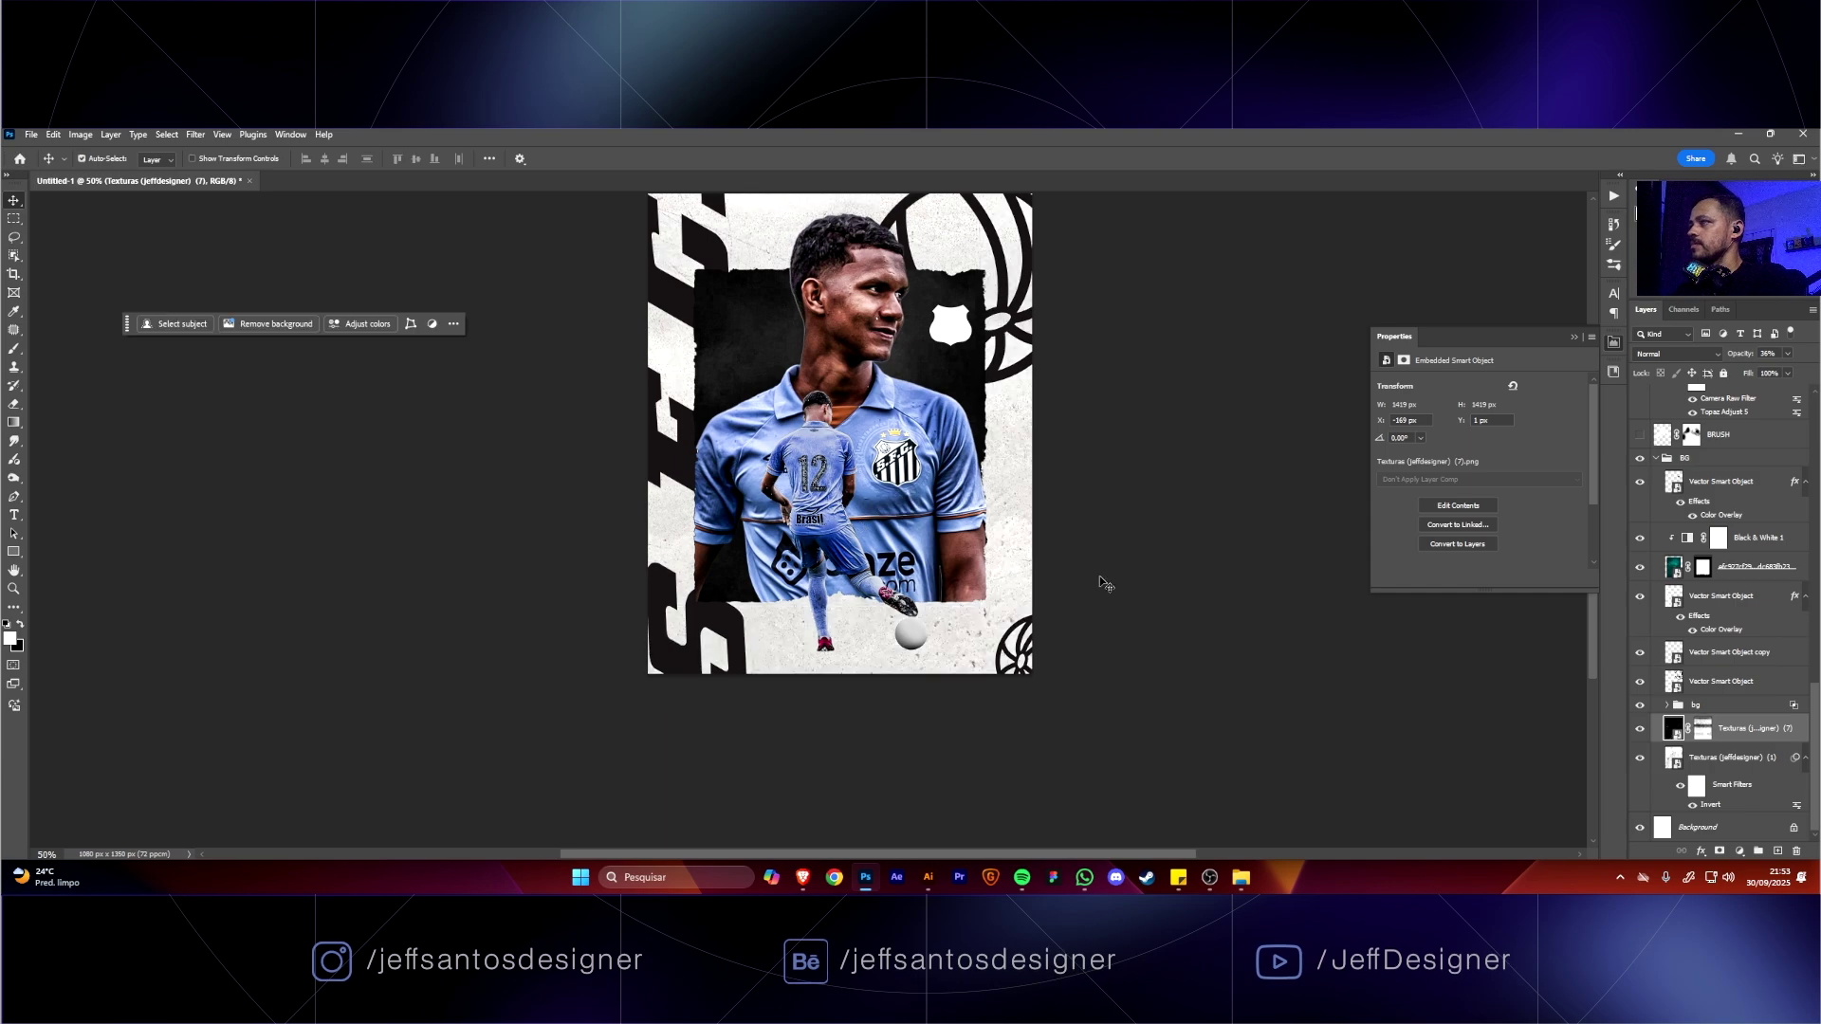
key("shift+alt+x")
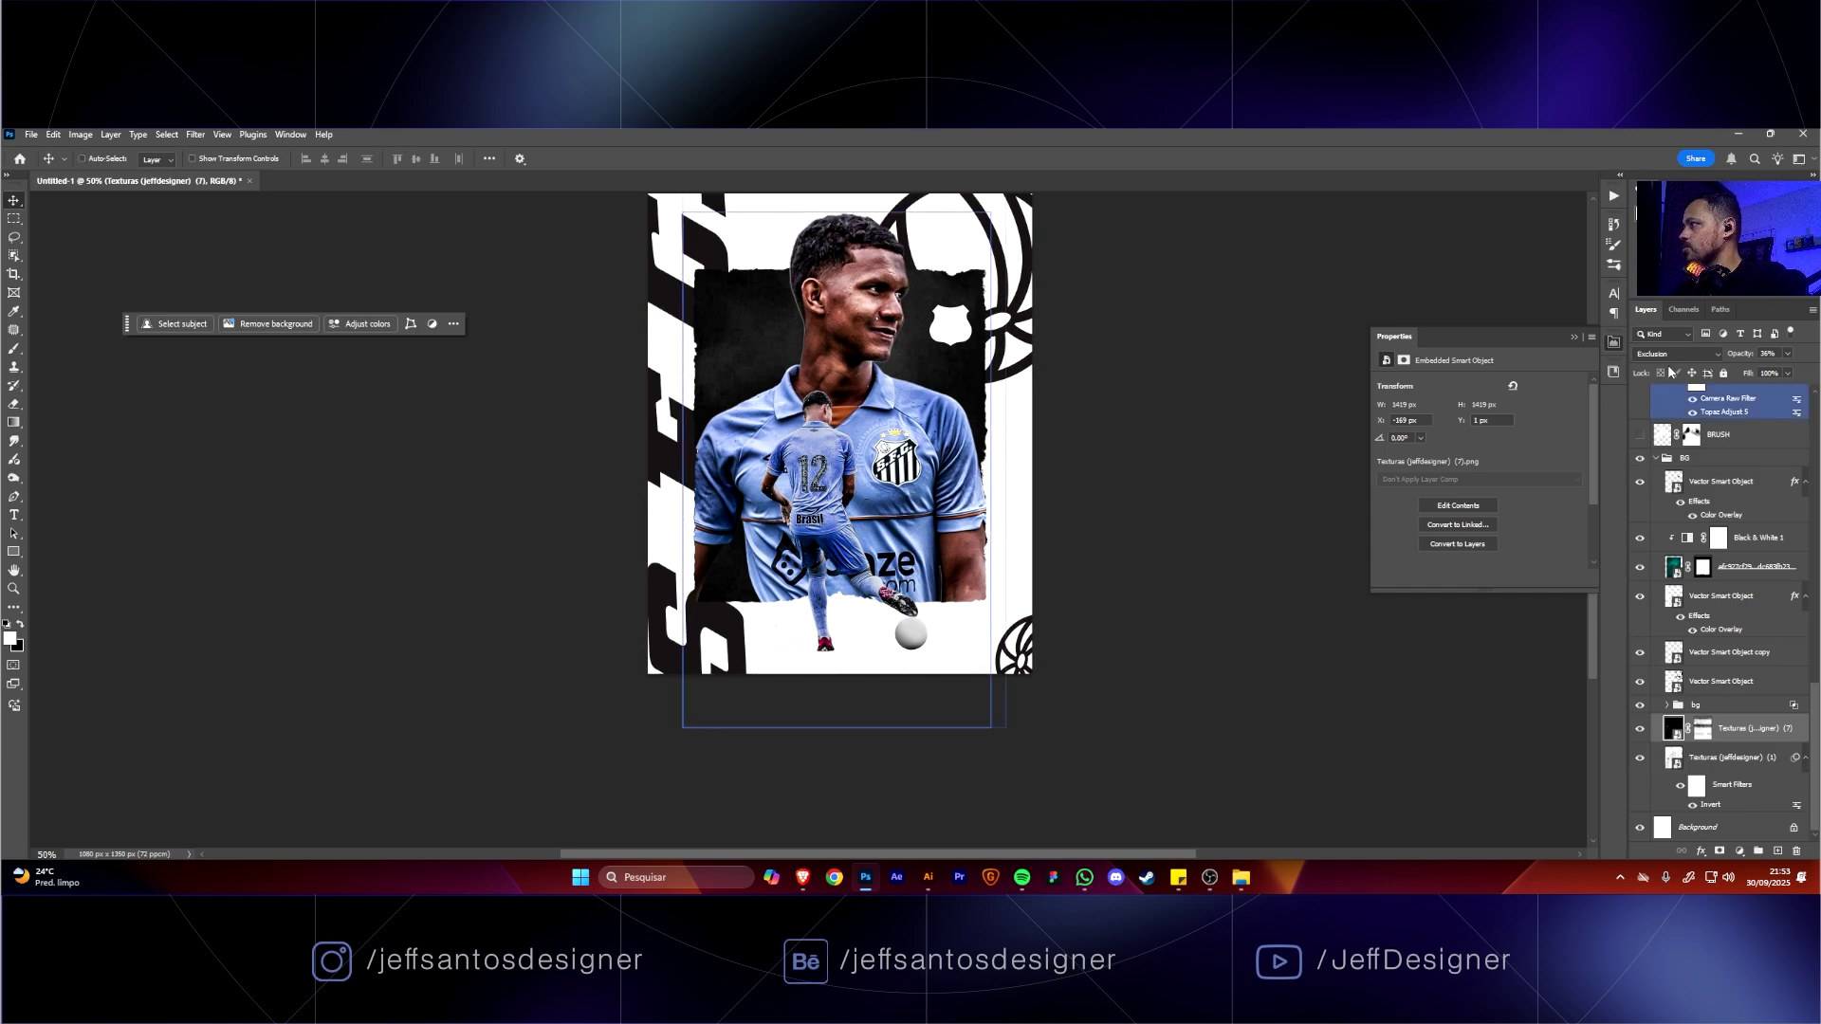
Collapse the BG and RENDER 1 groups in the layer stack.
key("ctrl+1")
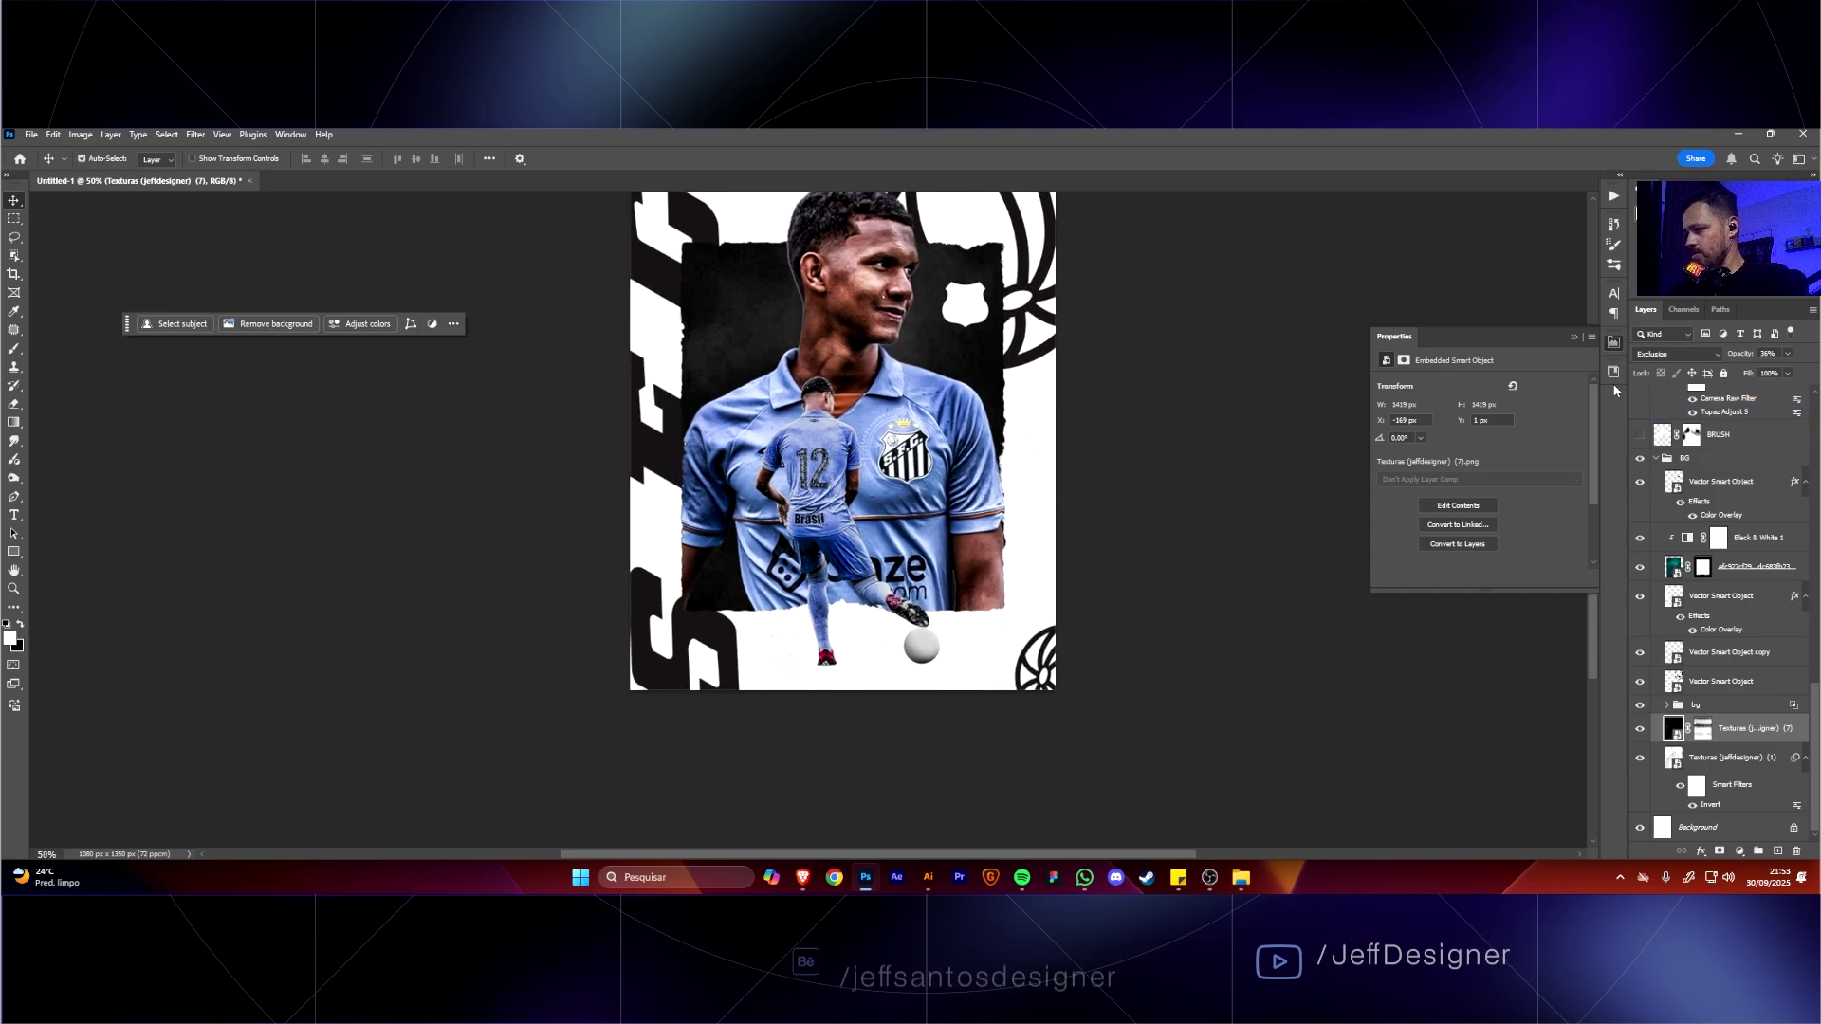
key("ctrl+plus")
scroll(942, 538, "down", 5)
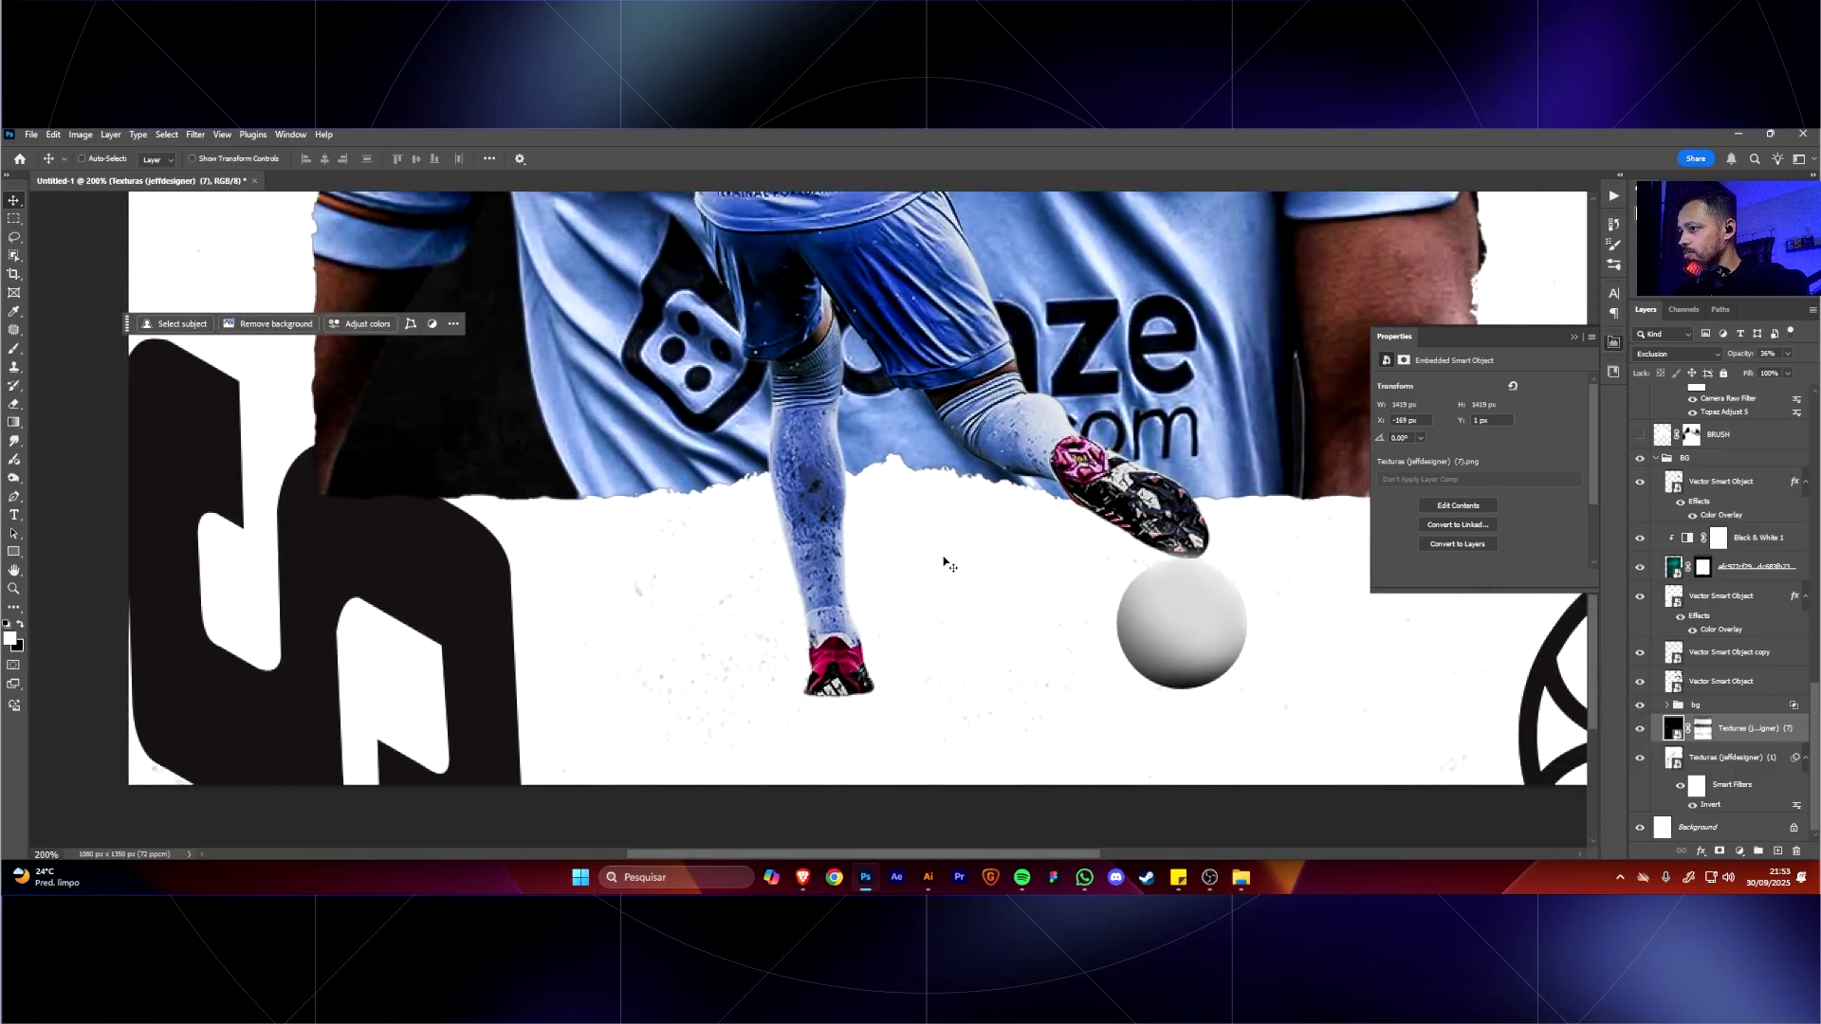
key("ctrl+minus")
key("ctrl+minus")
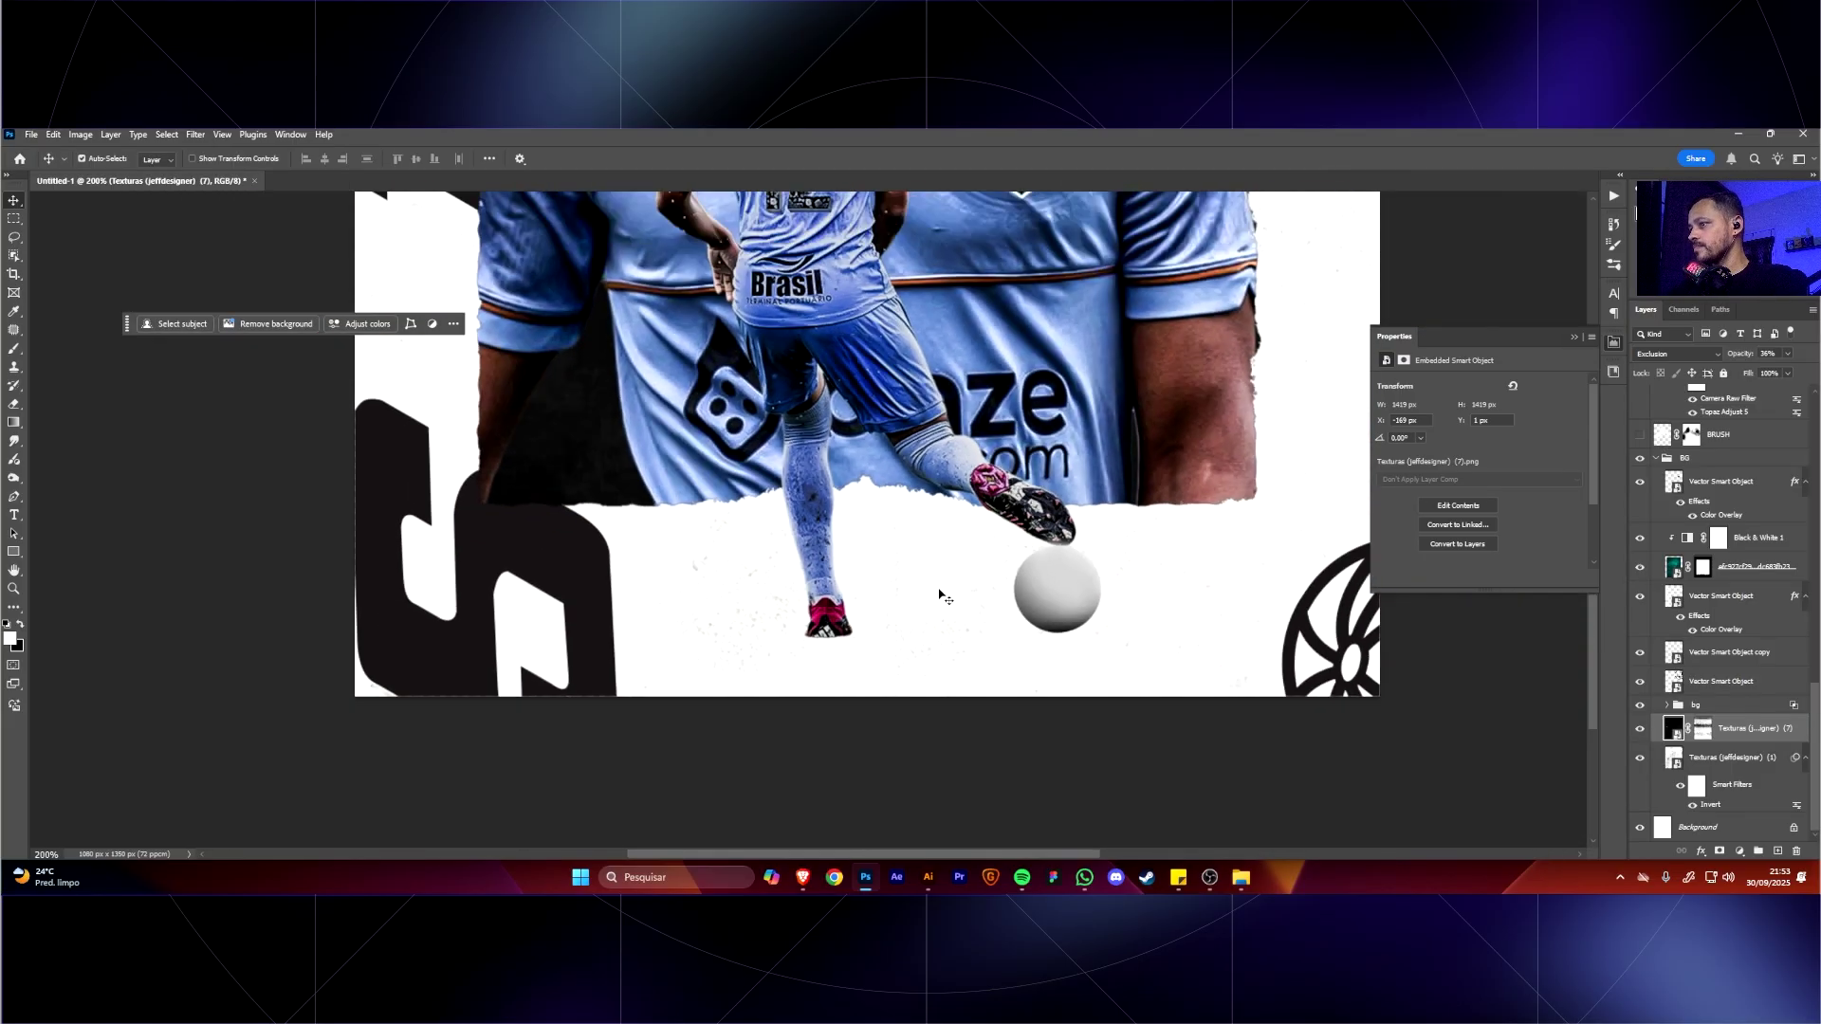
left_click(1692, 648)
scroll(1692, 649, "up", 1)
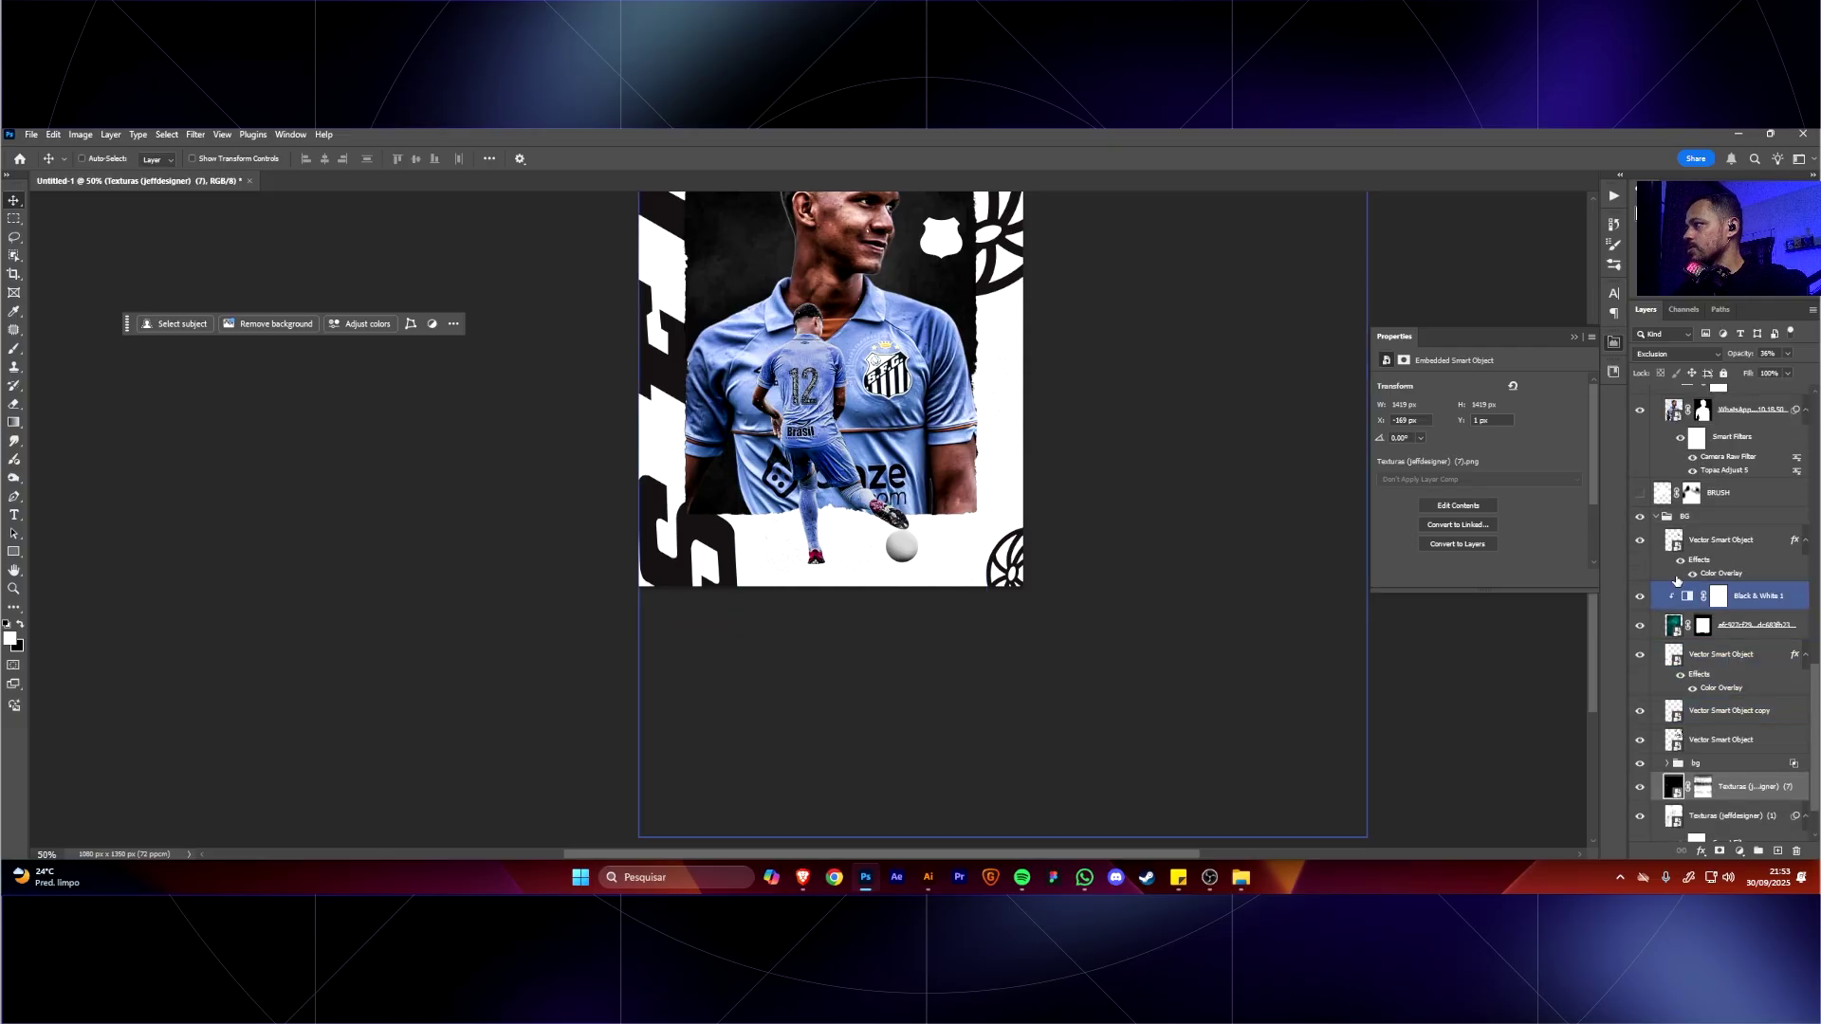
left_click(1662, 520)
left_click(1657, 517)
left_click_drag(990, 520, 1013, 633)
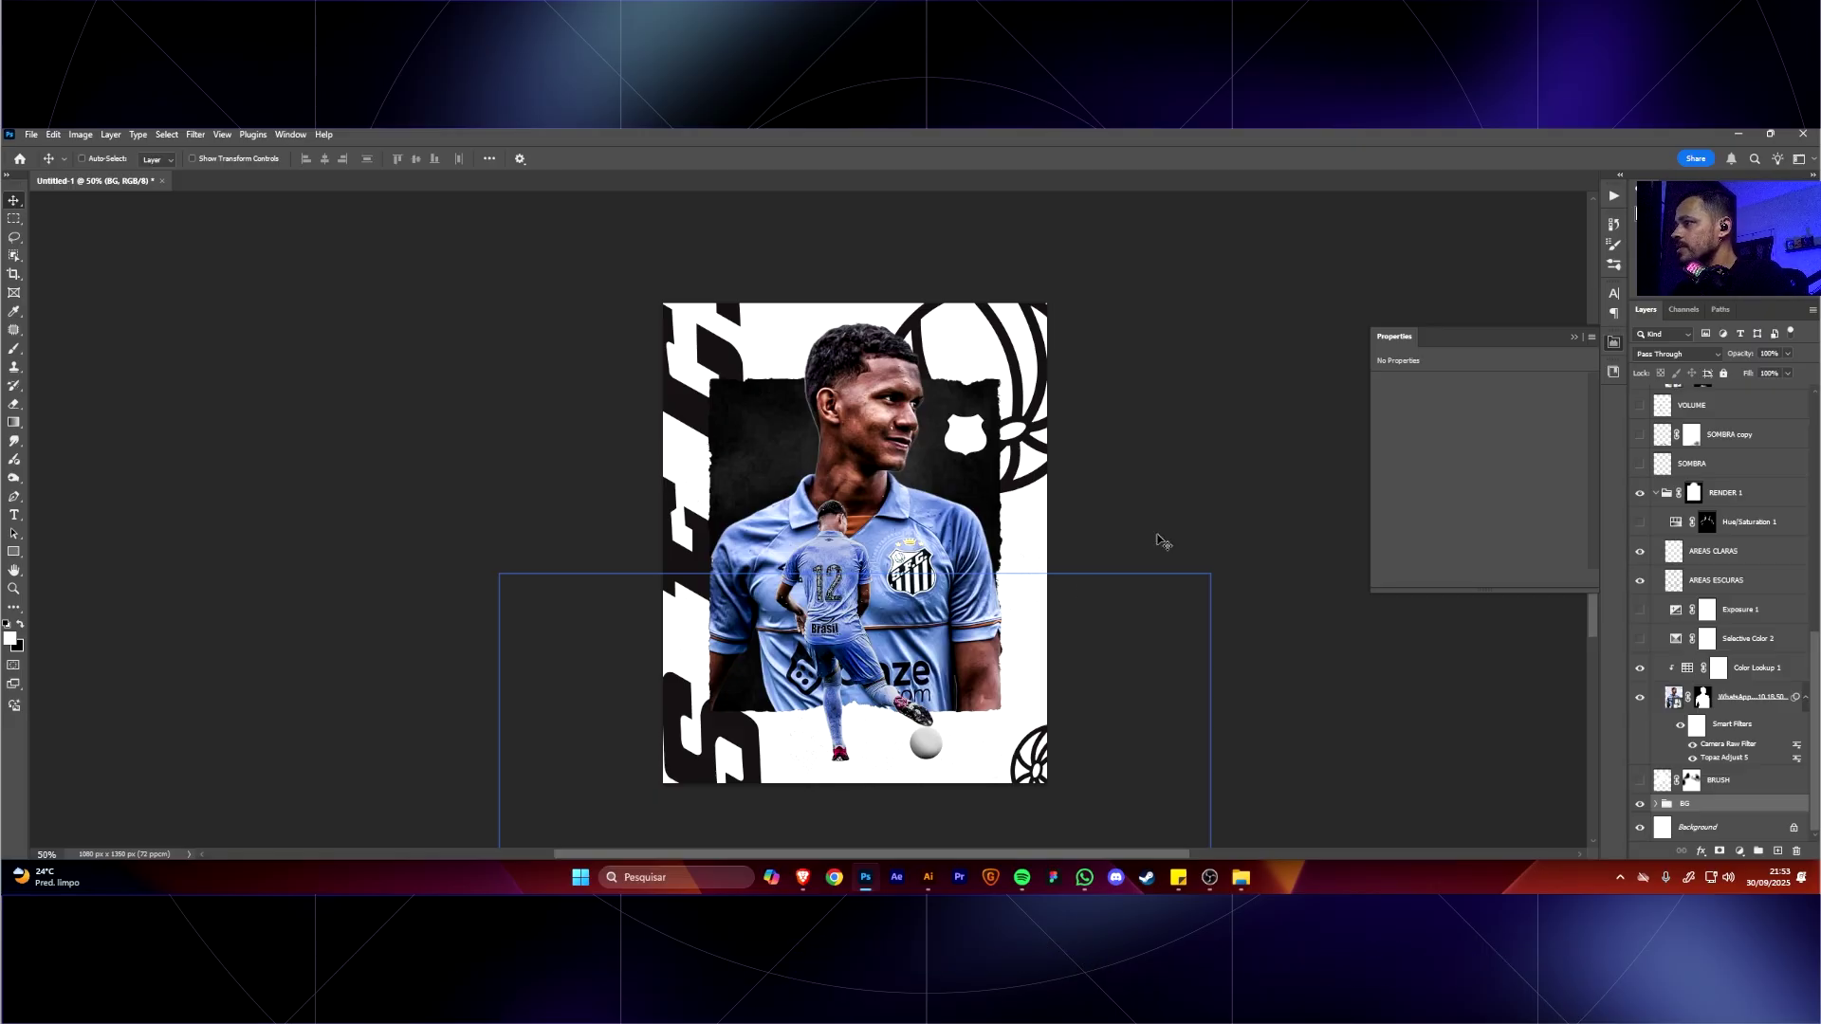
left_click(1665, 494)
left_click(1655, 495)
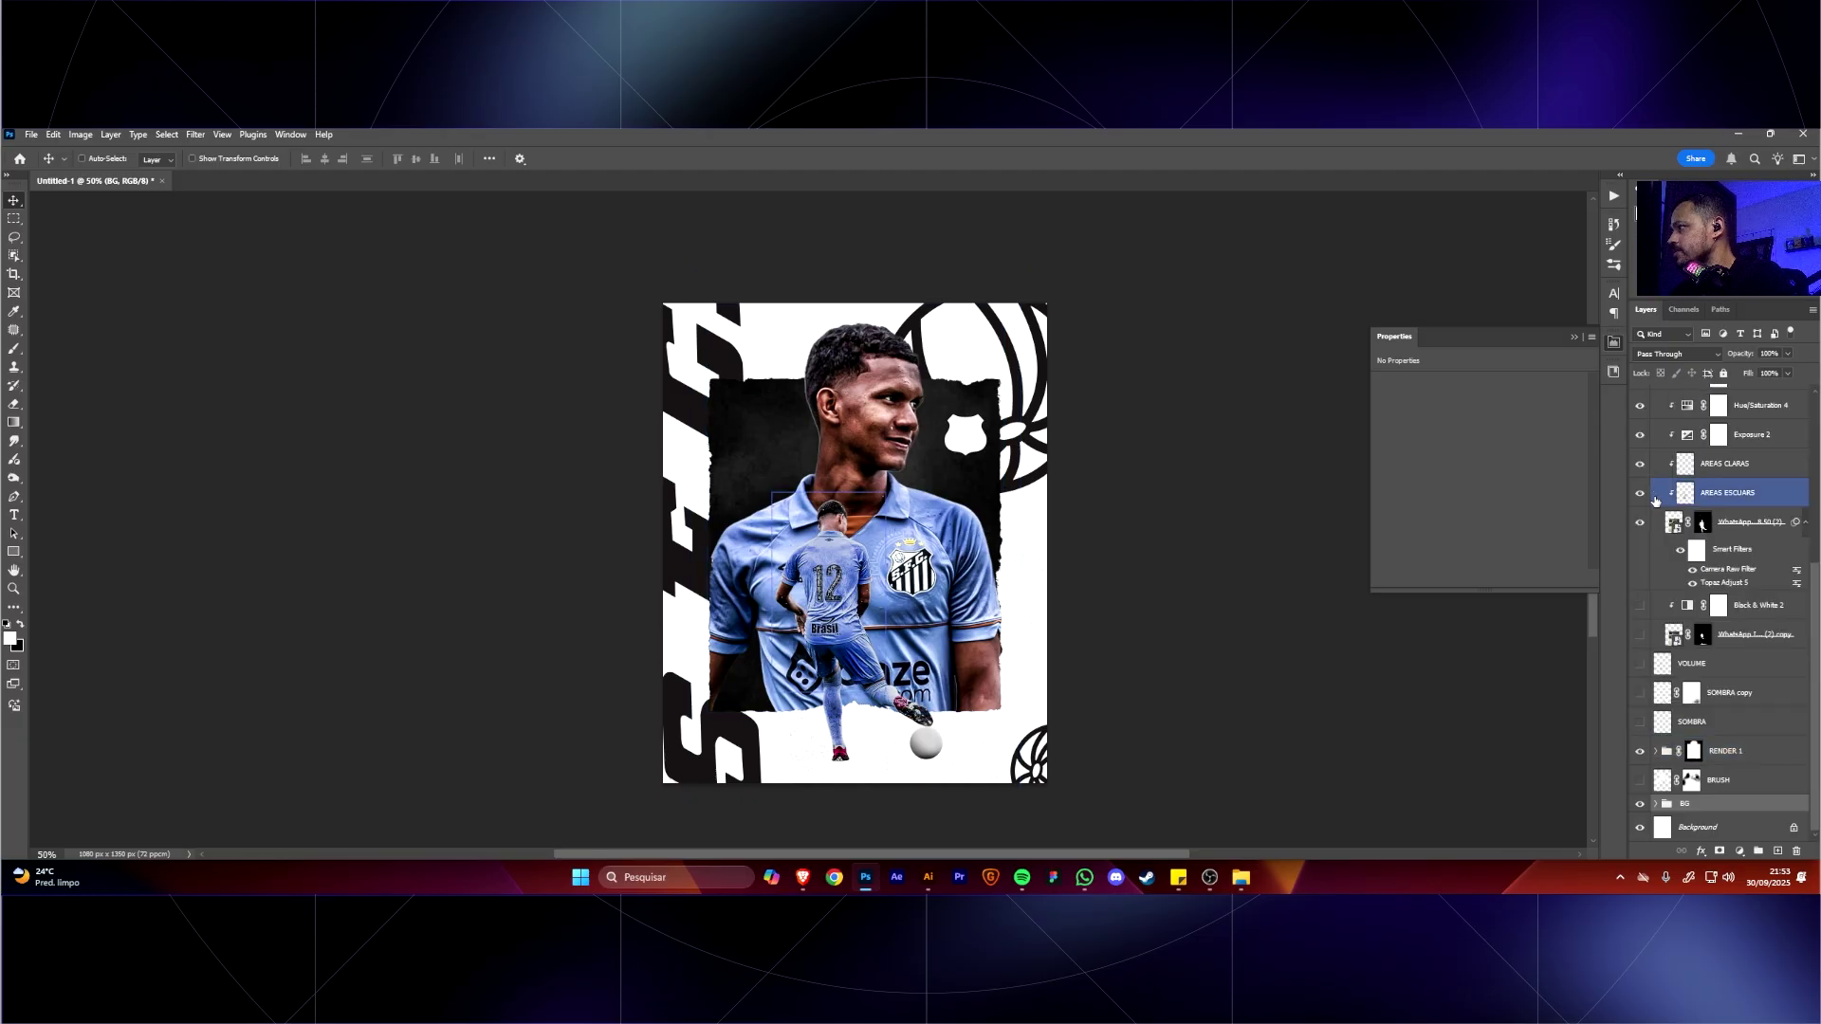
Select the VOLUME layer beneath the kicking player's layers and make it visible.
scroll(1687, 664, "up", 5)
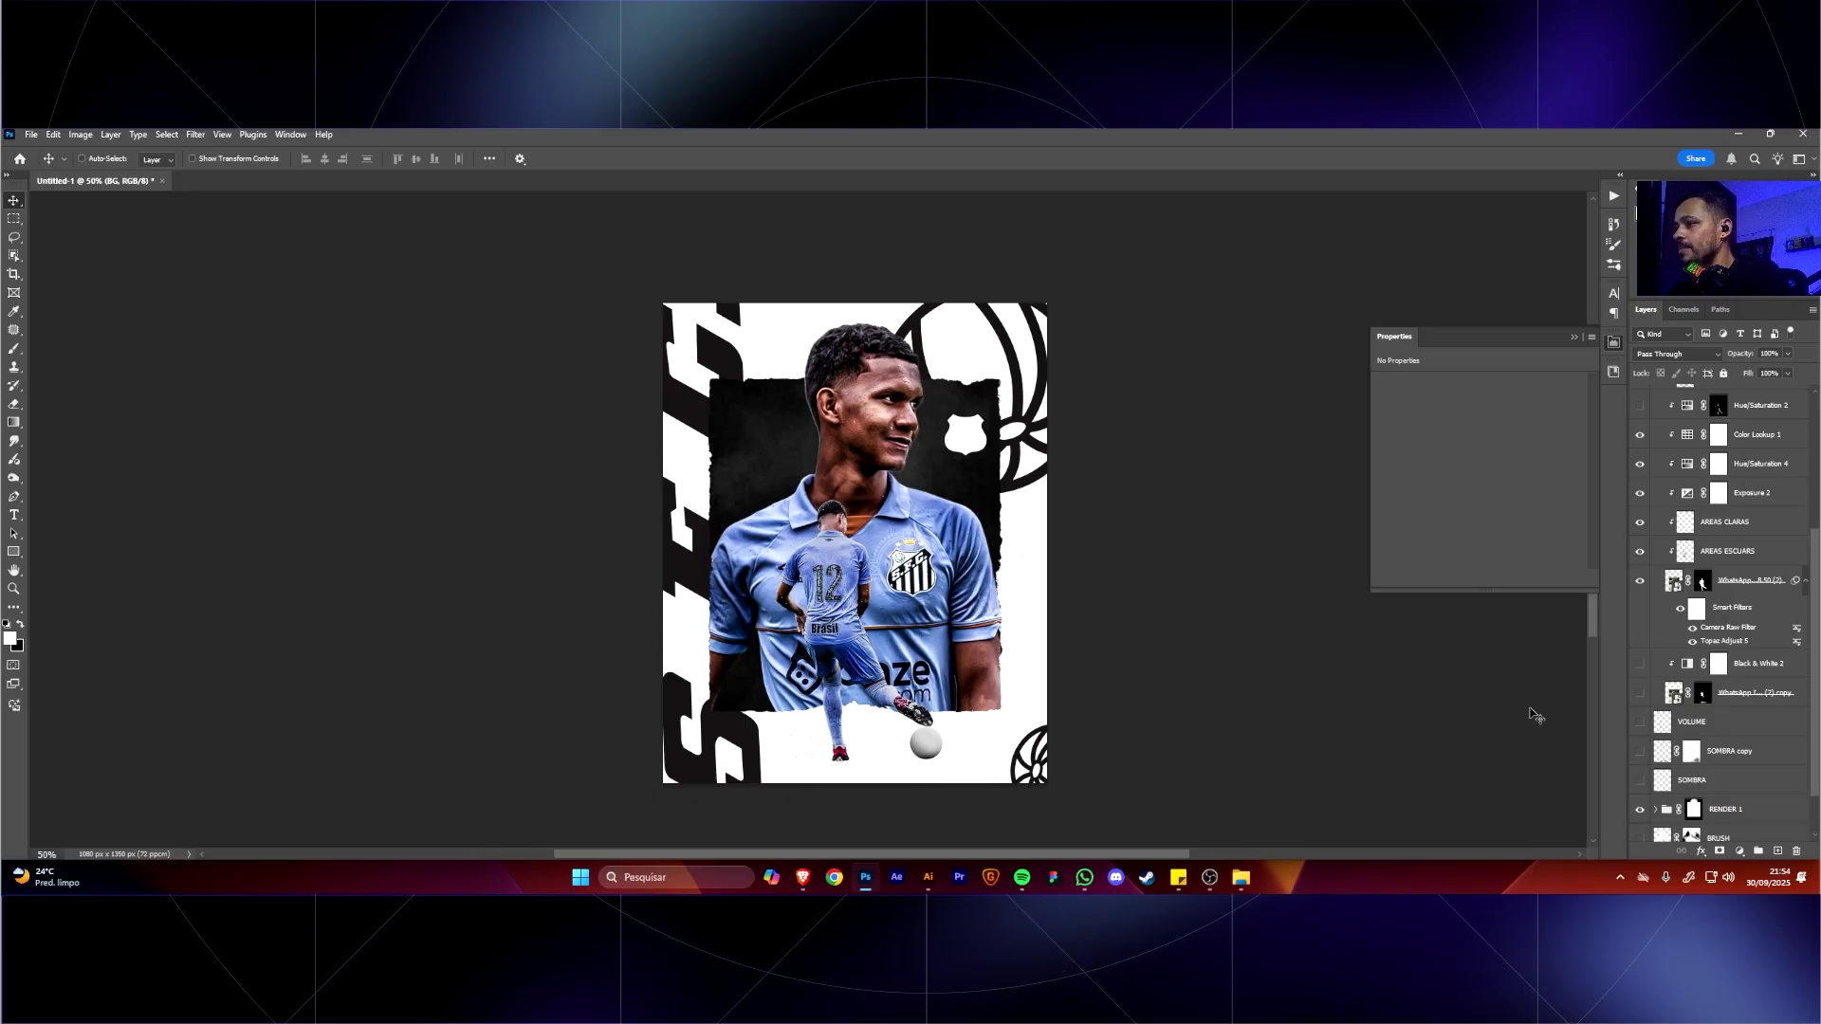
key("ctrl+plus")
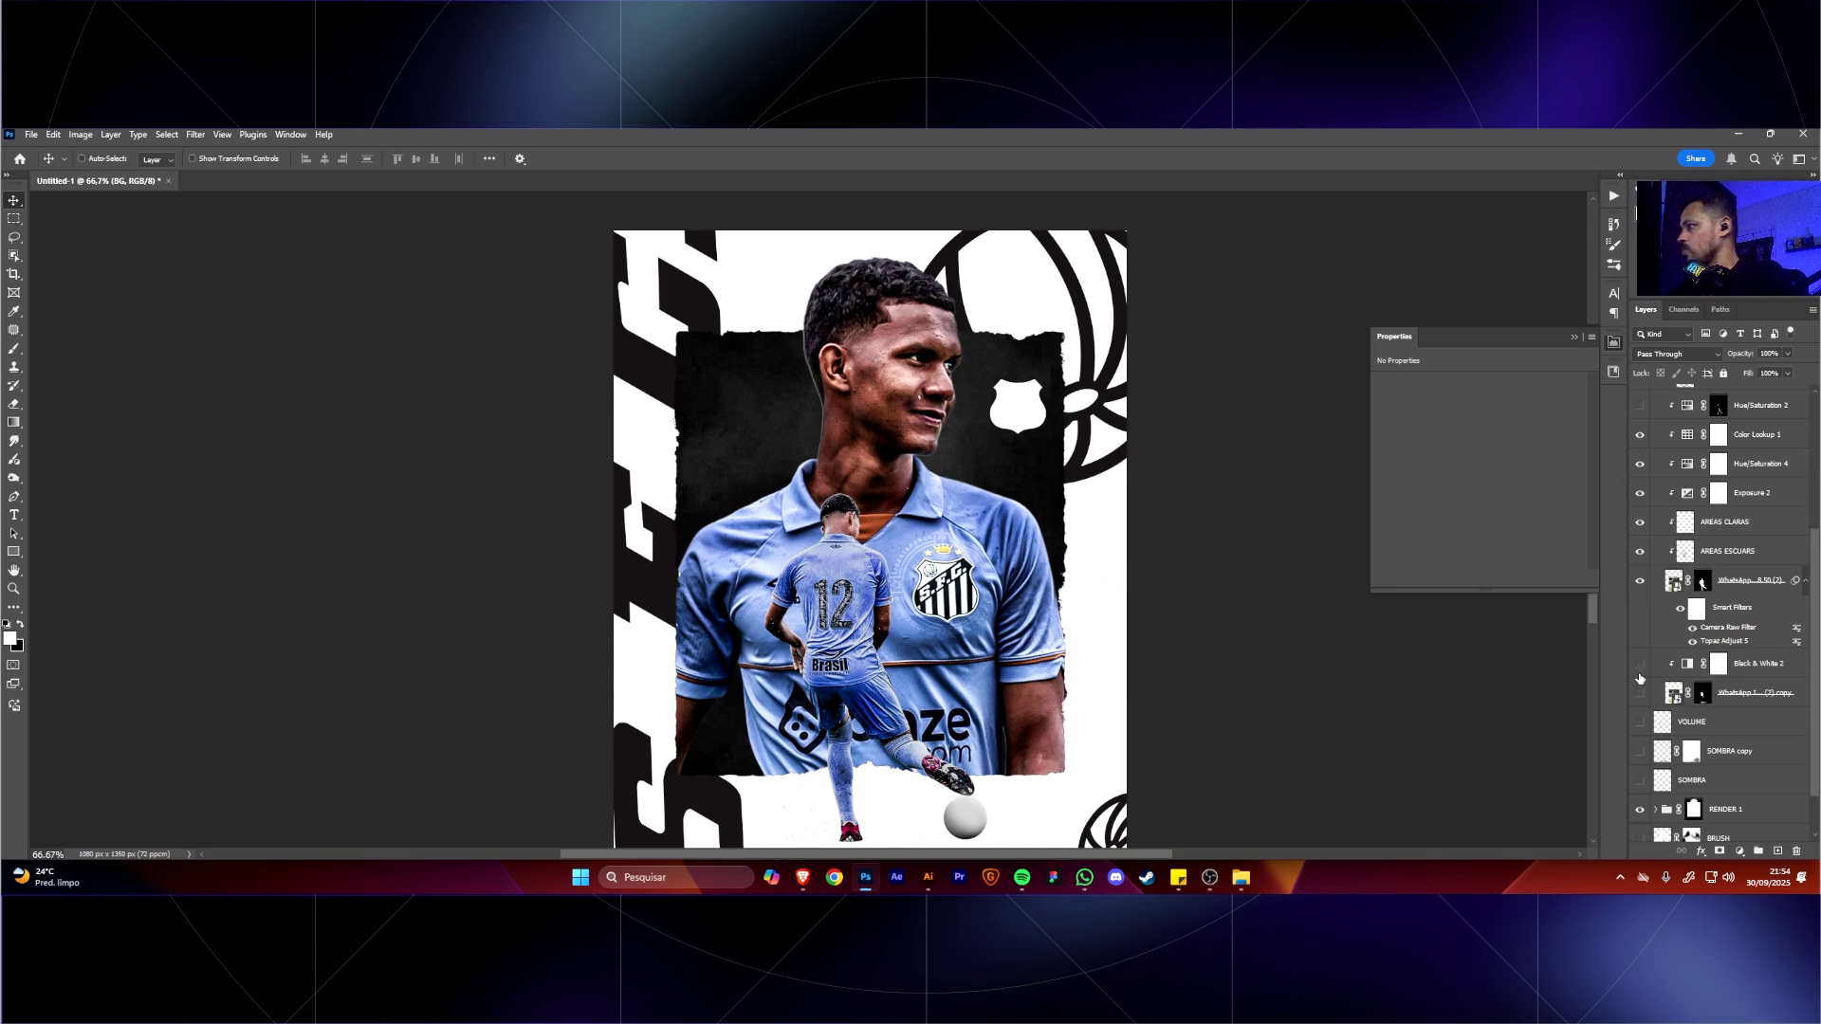
scroll(1698, 616, "up", 3)
left_click(1663, 647)
scroll(1660, 664, "down", 4)
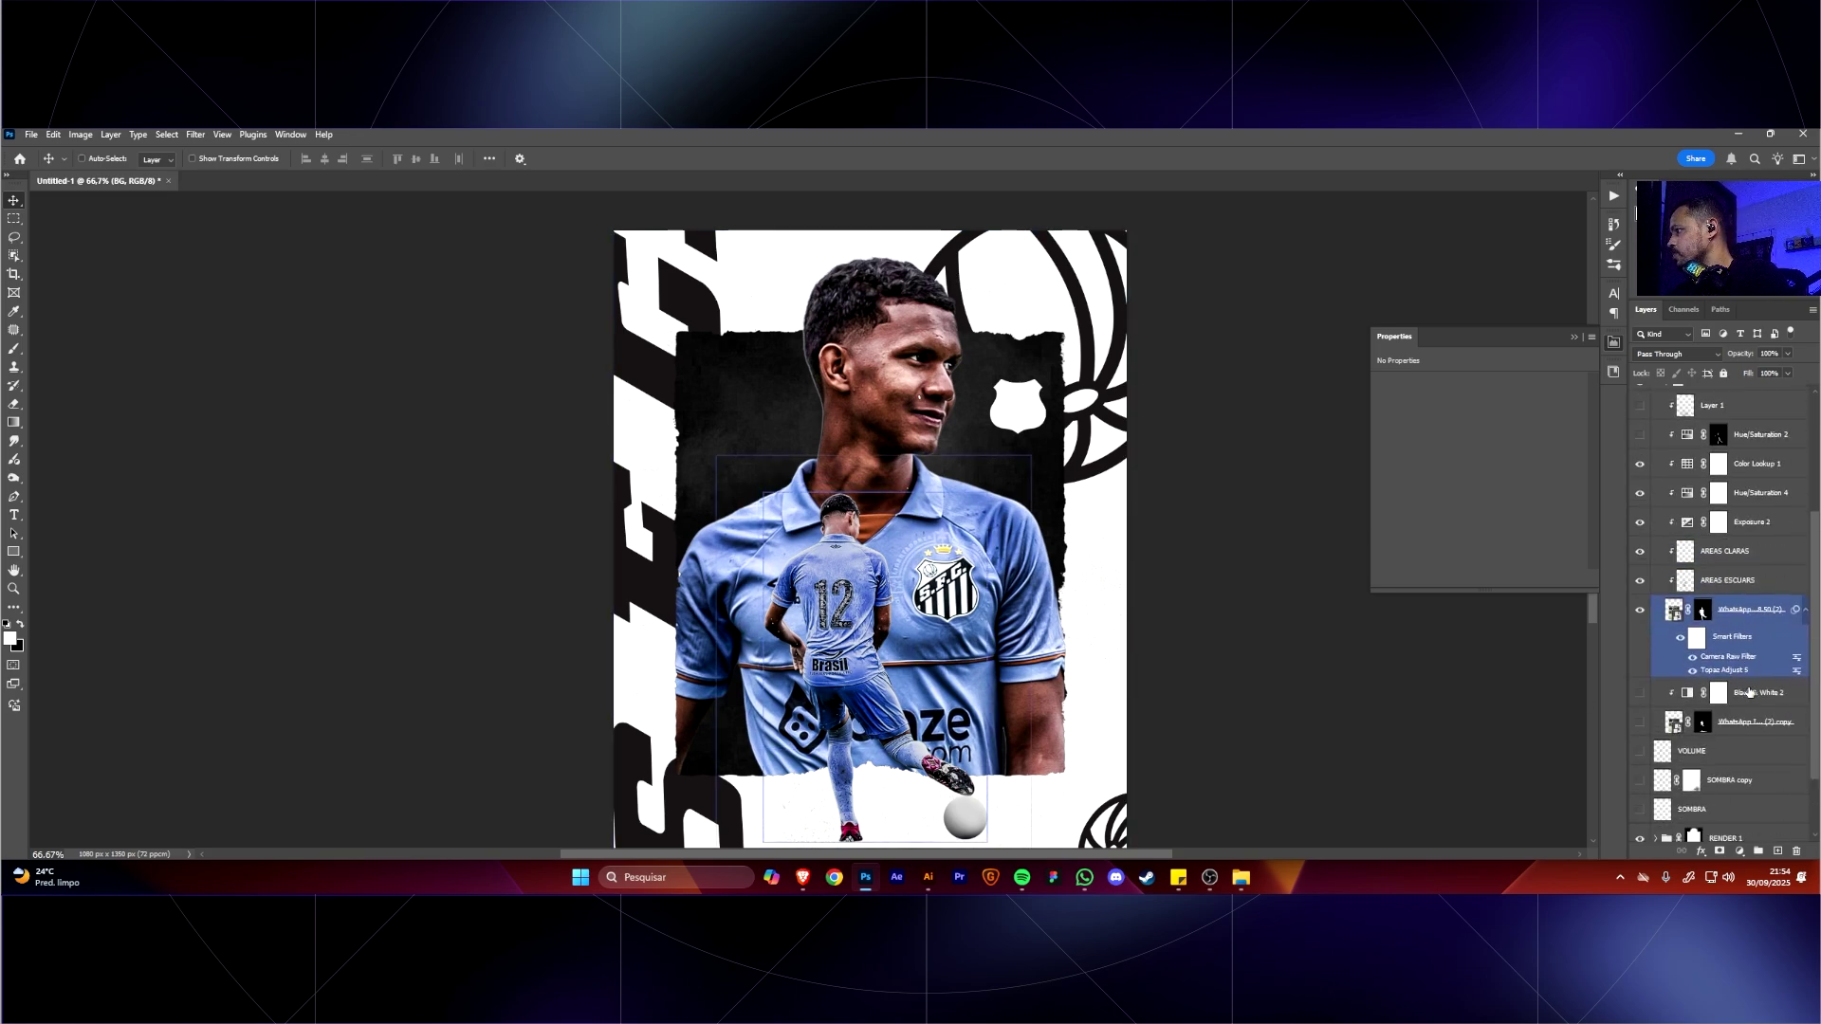
left_click(1641, 725)
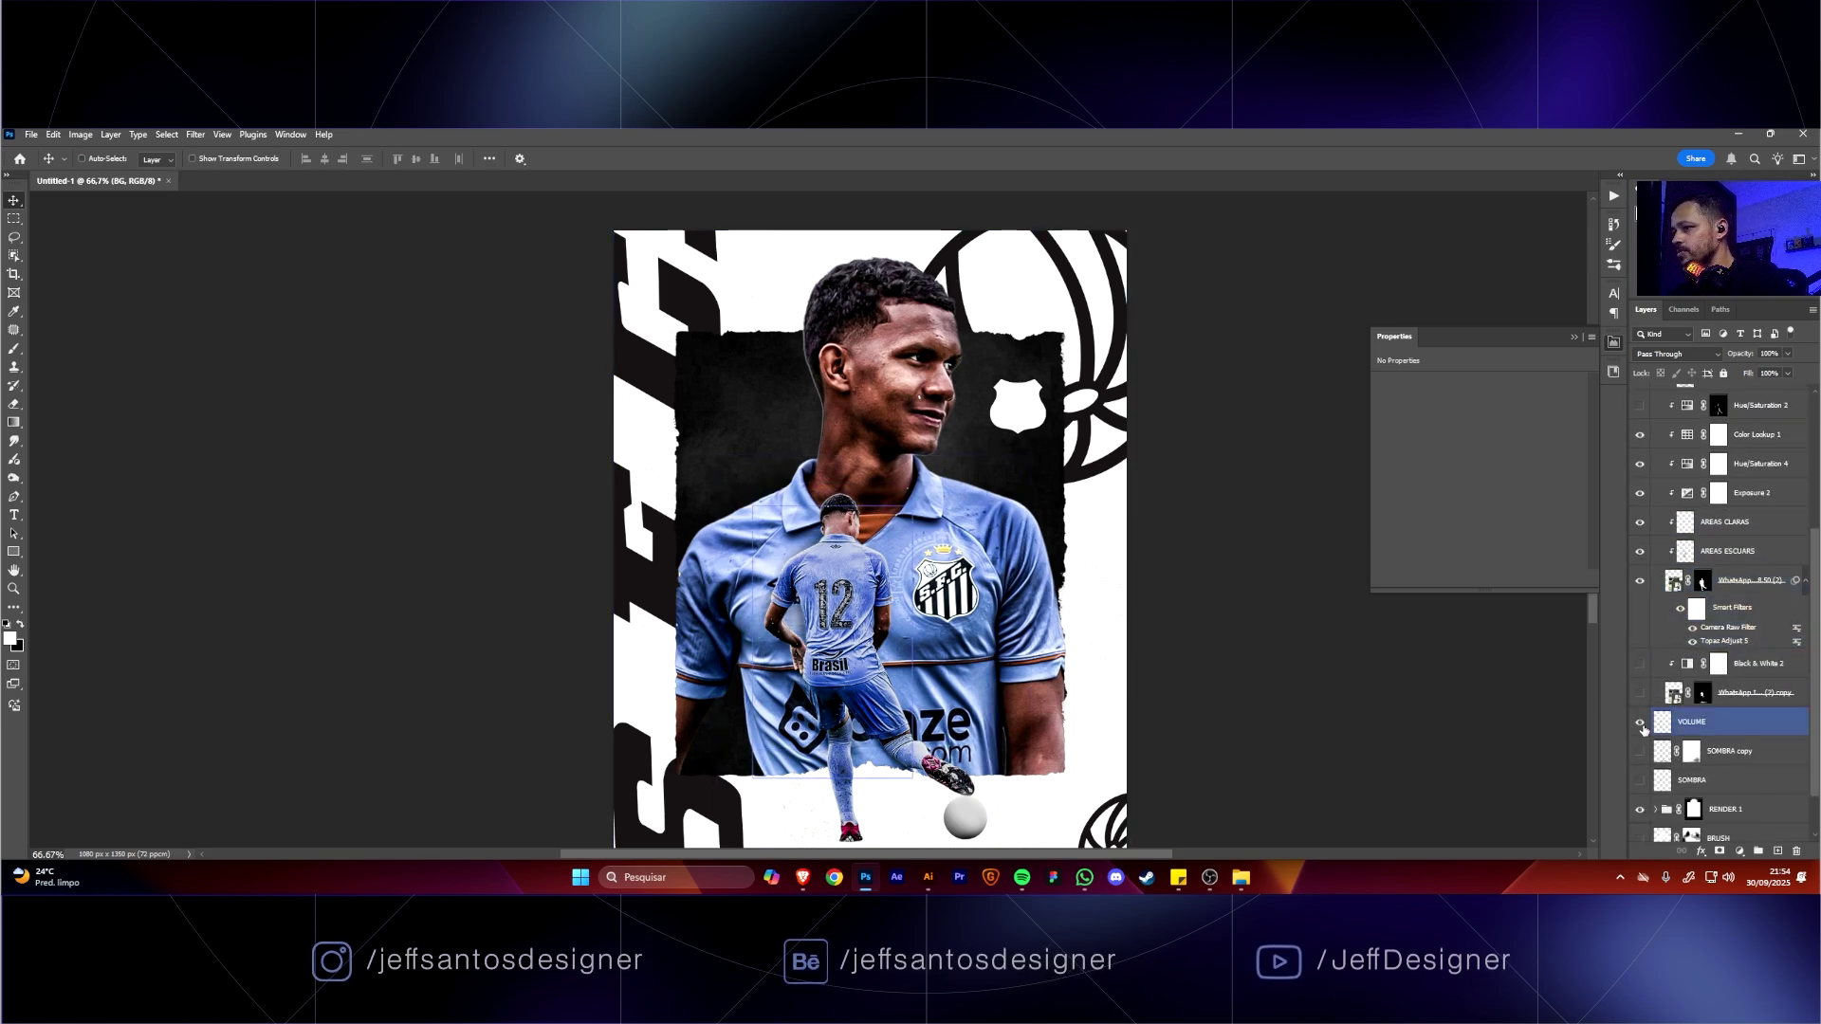
left_click(1644, 726)
left_click(1687, 724)
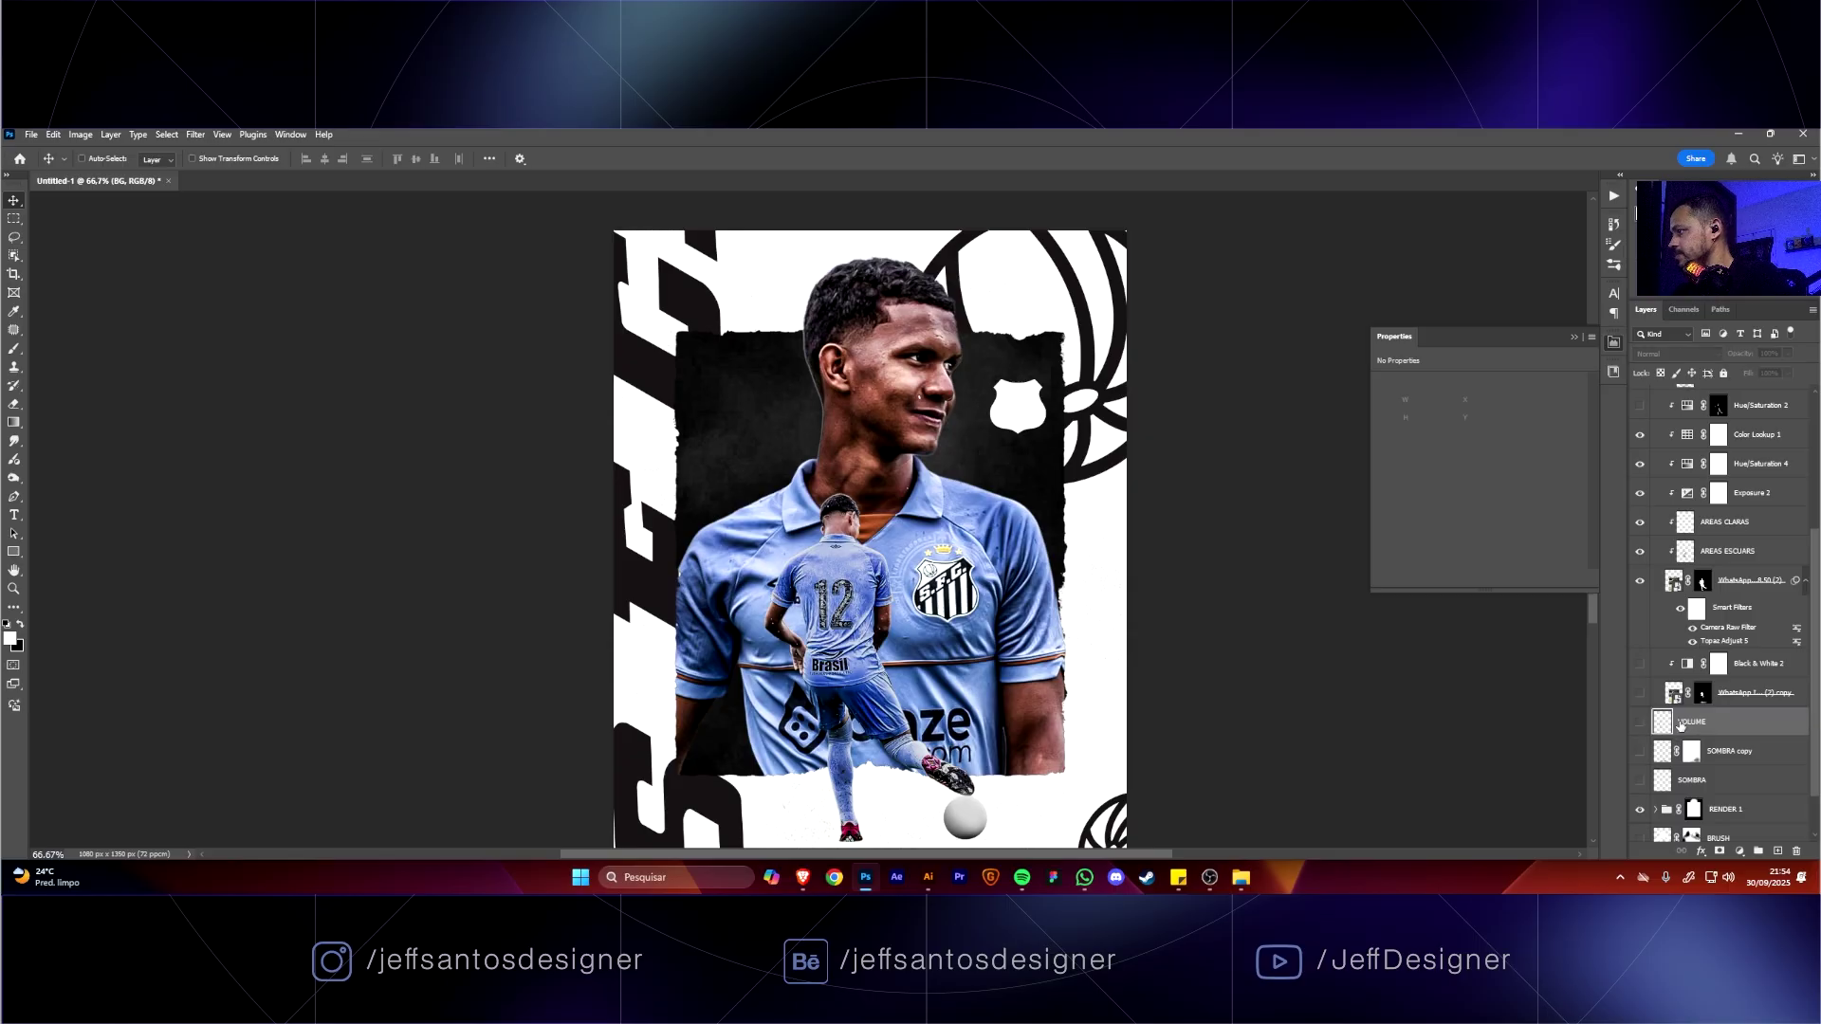
left_click(1639, 726)
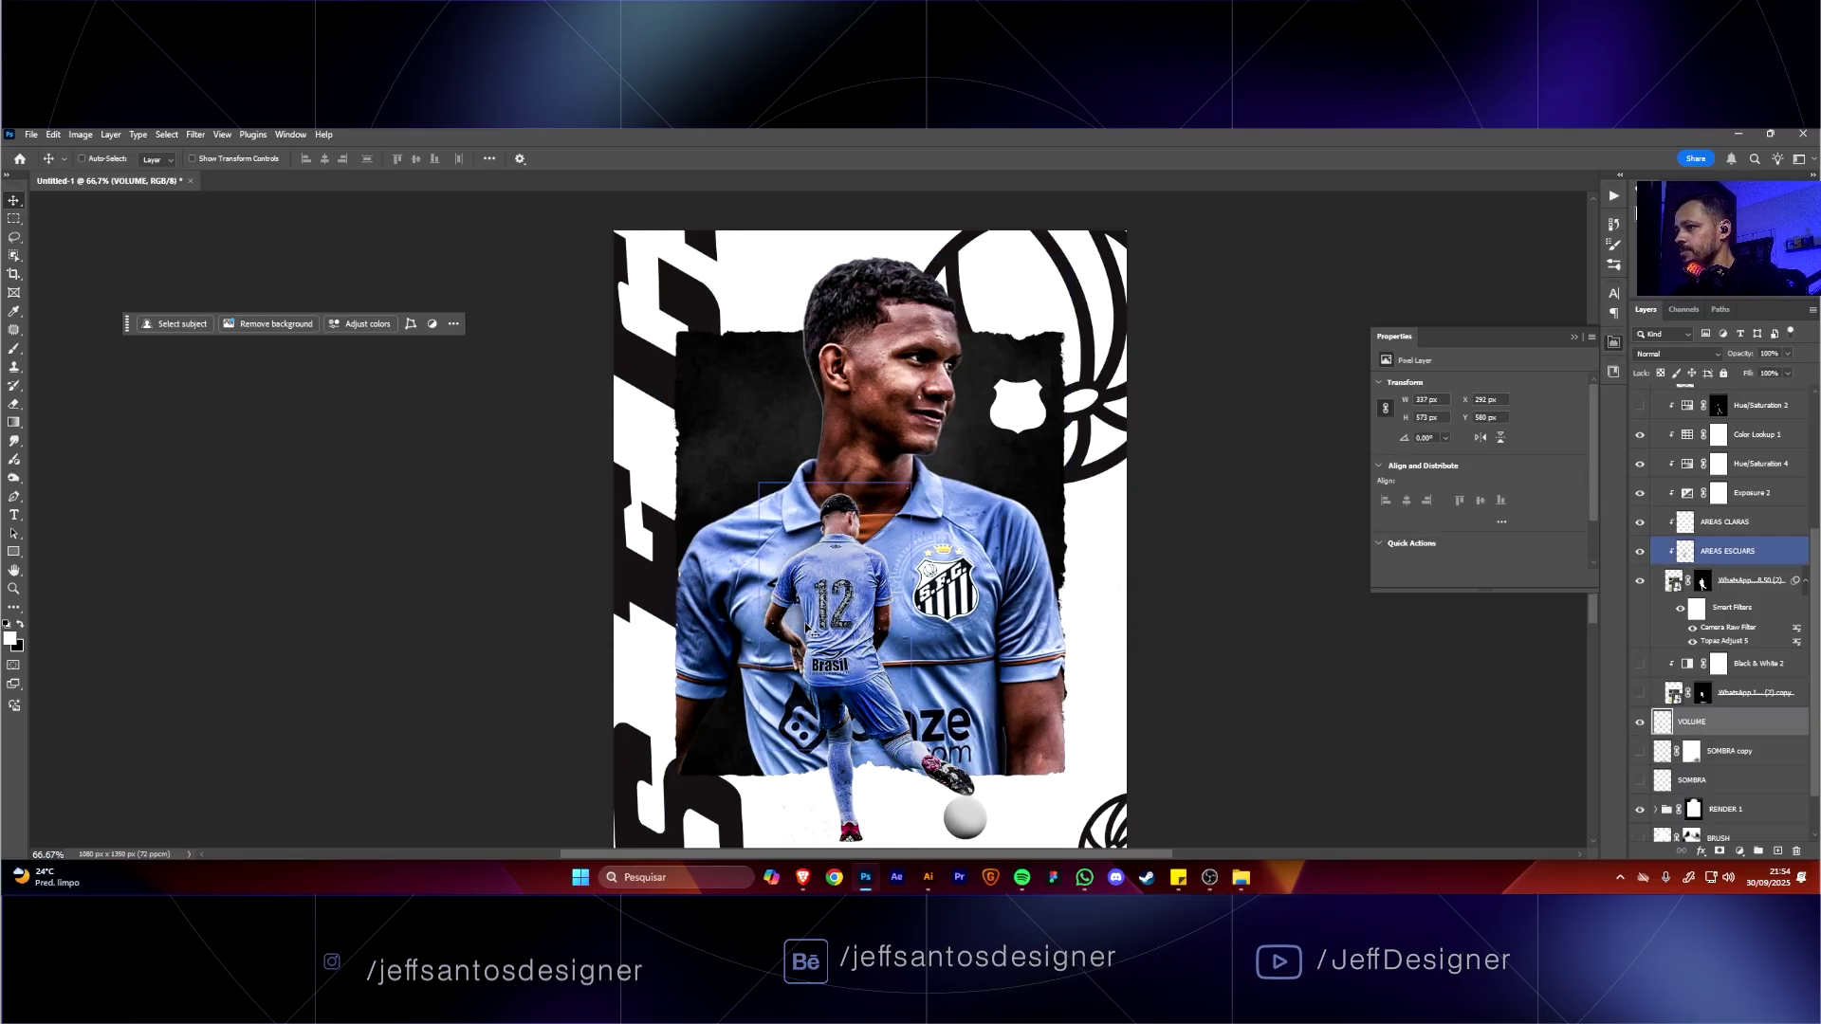
Compare the shading behind the kicking player with the VOLUME layer hidden and shown.
left_click_drag(740, 627, 788, 607)
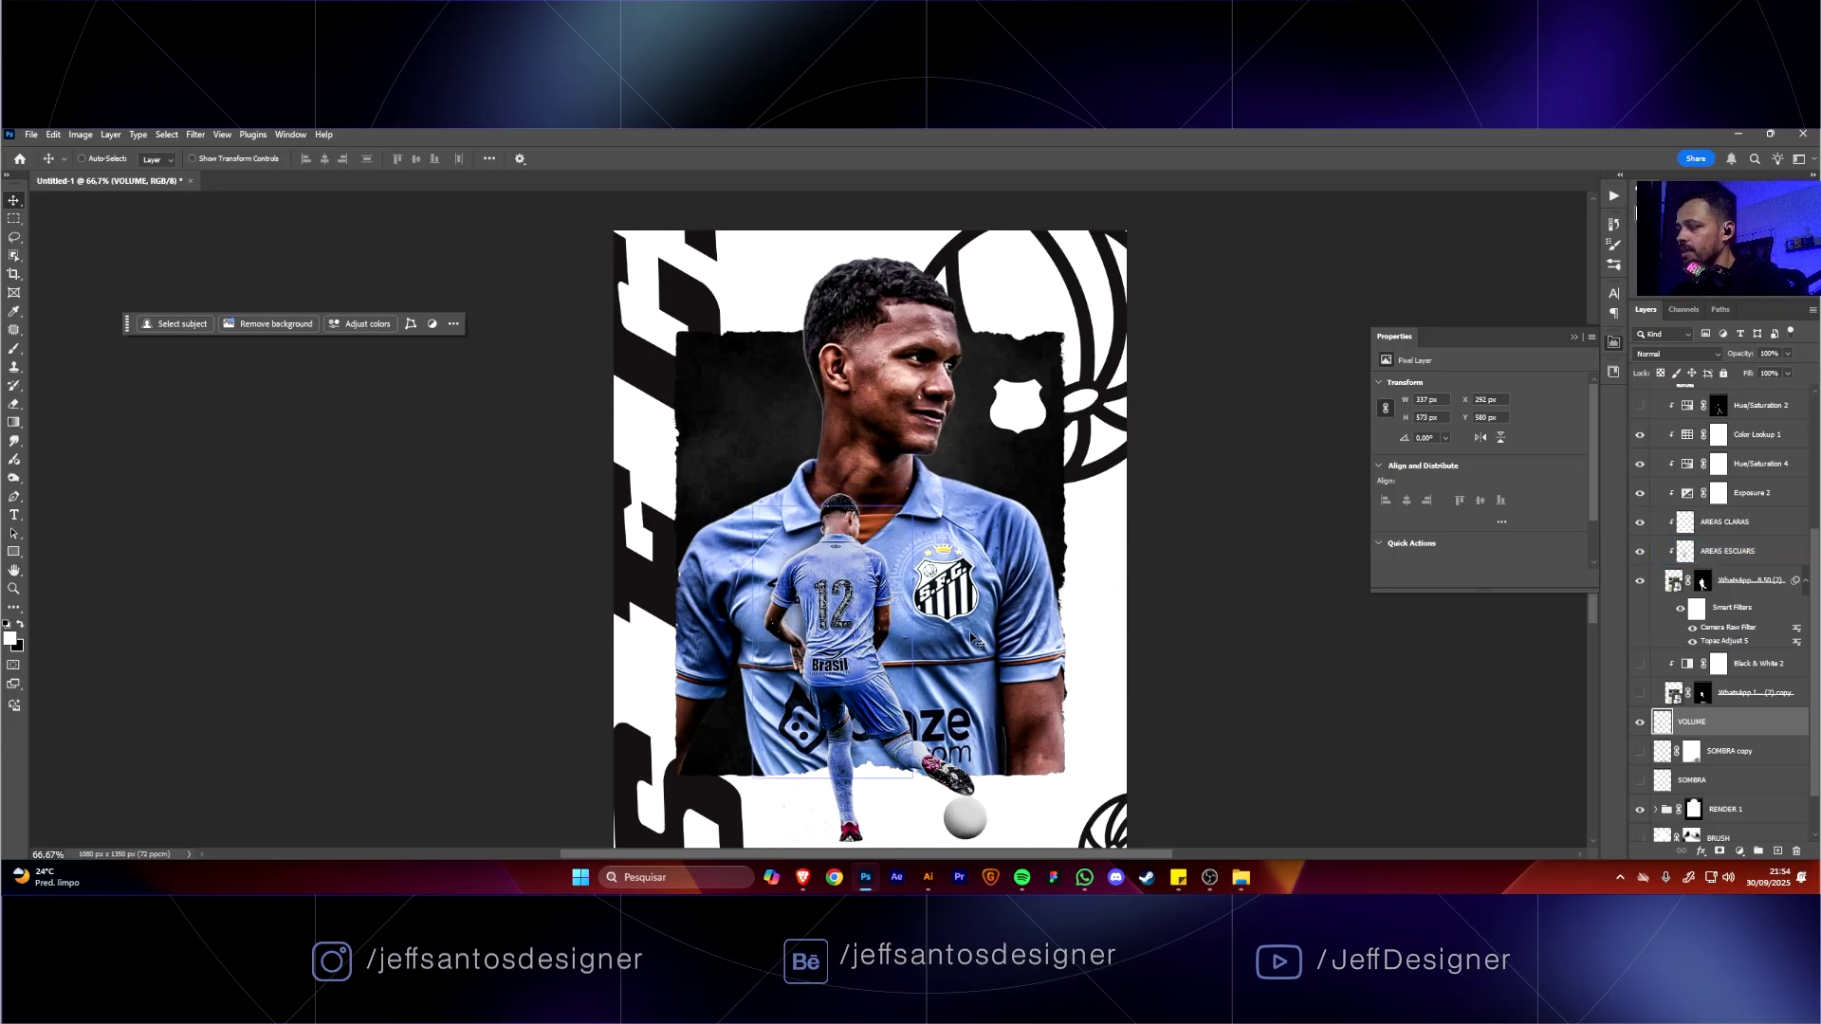
left_click(1639, 724)
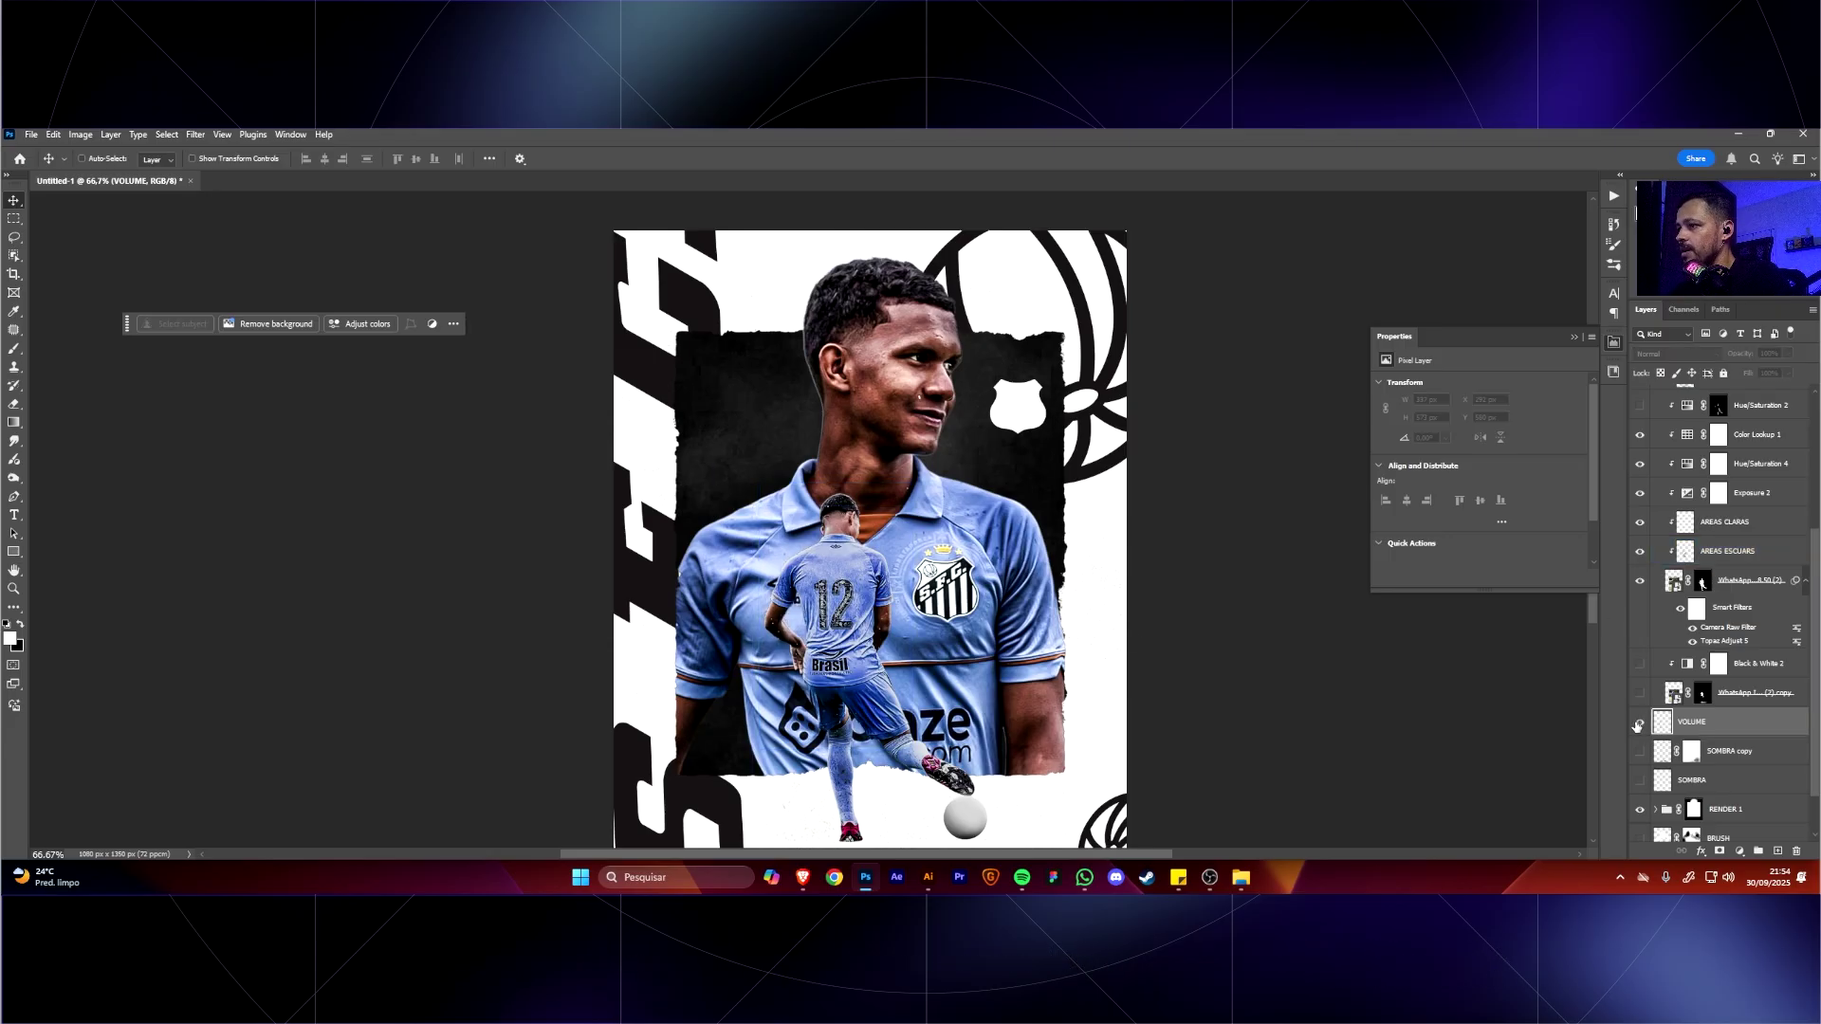
left_click(1639, 723)
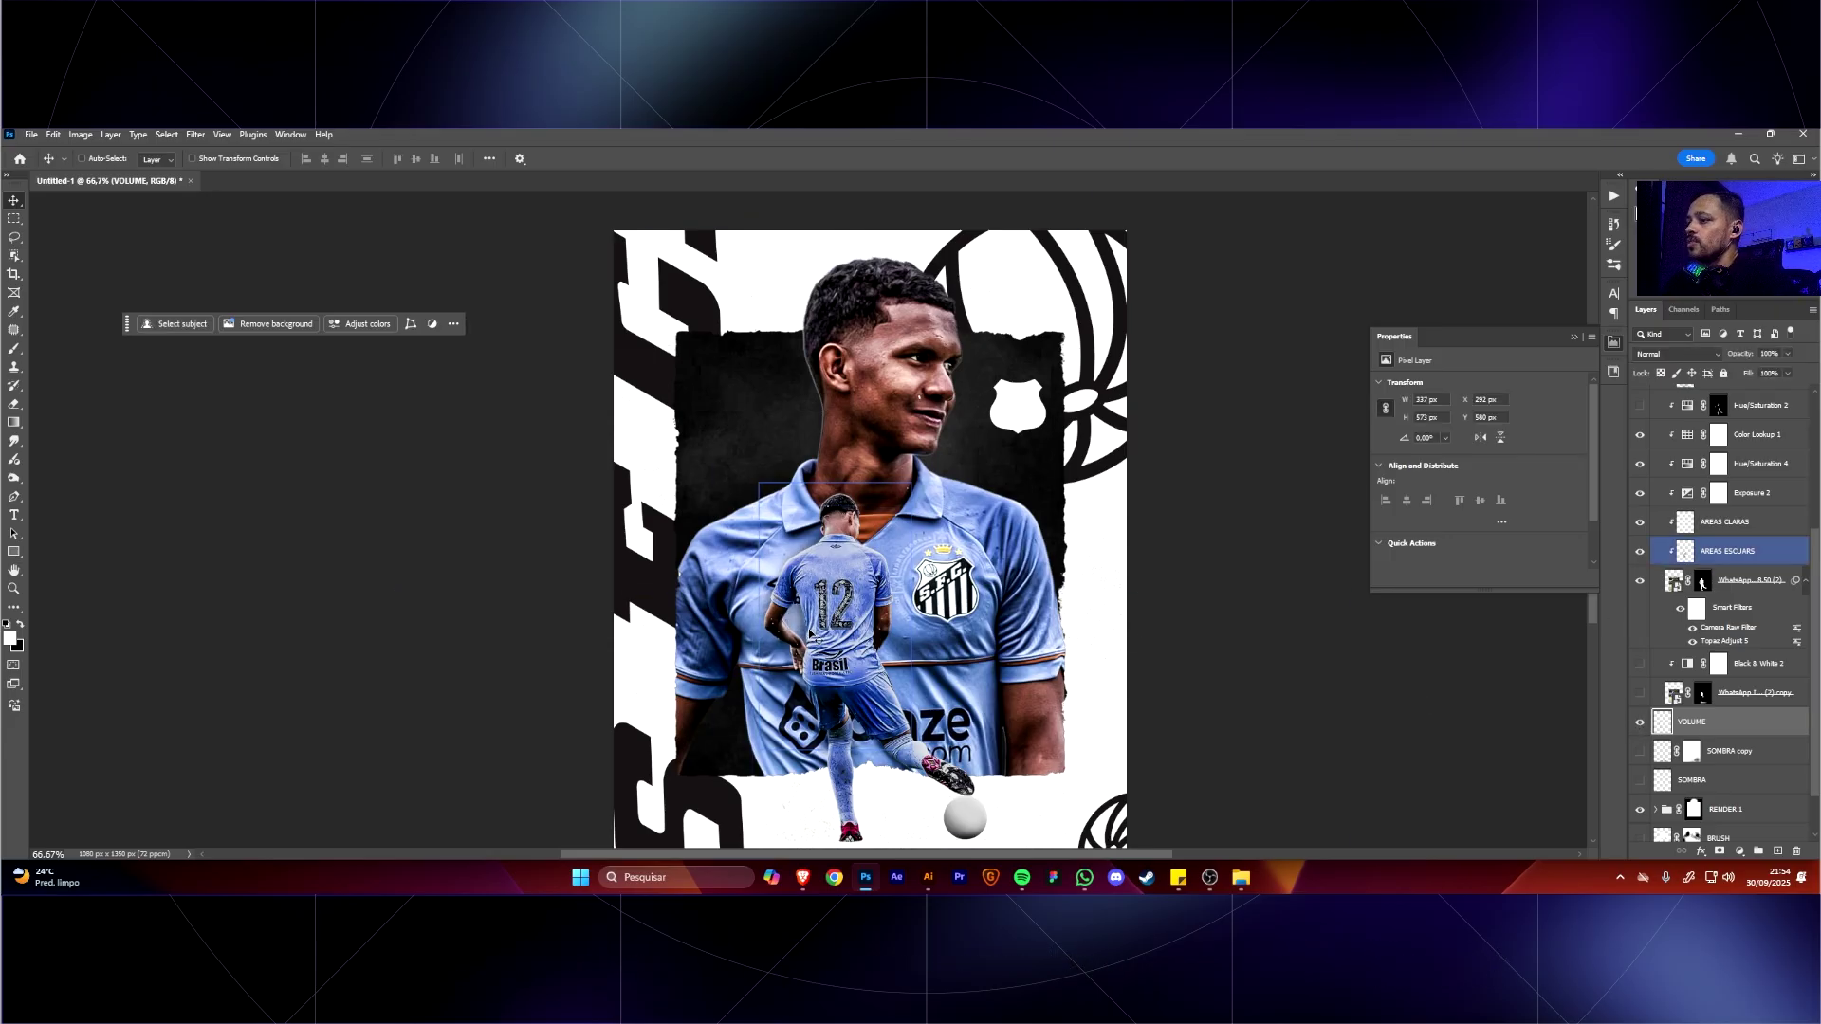
Examine the adjustment, light, dark and smart filter layers that make up the kicking player's RENDER 2 group.
left_click(1640, 697)
left_click(1640, 697)
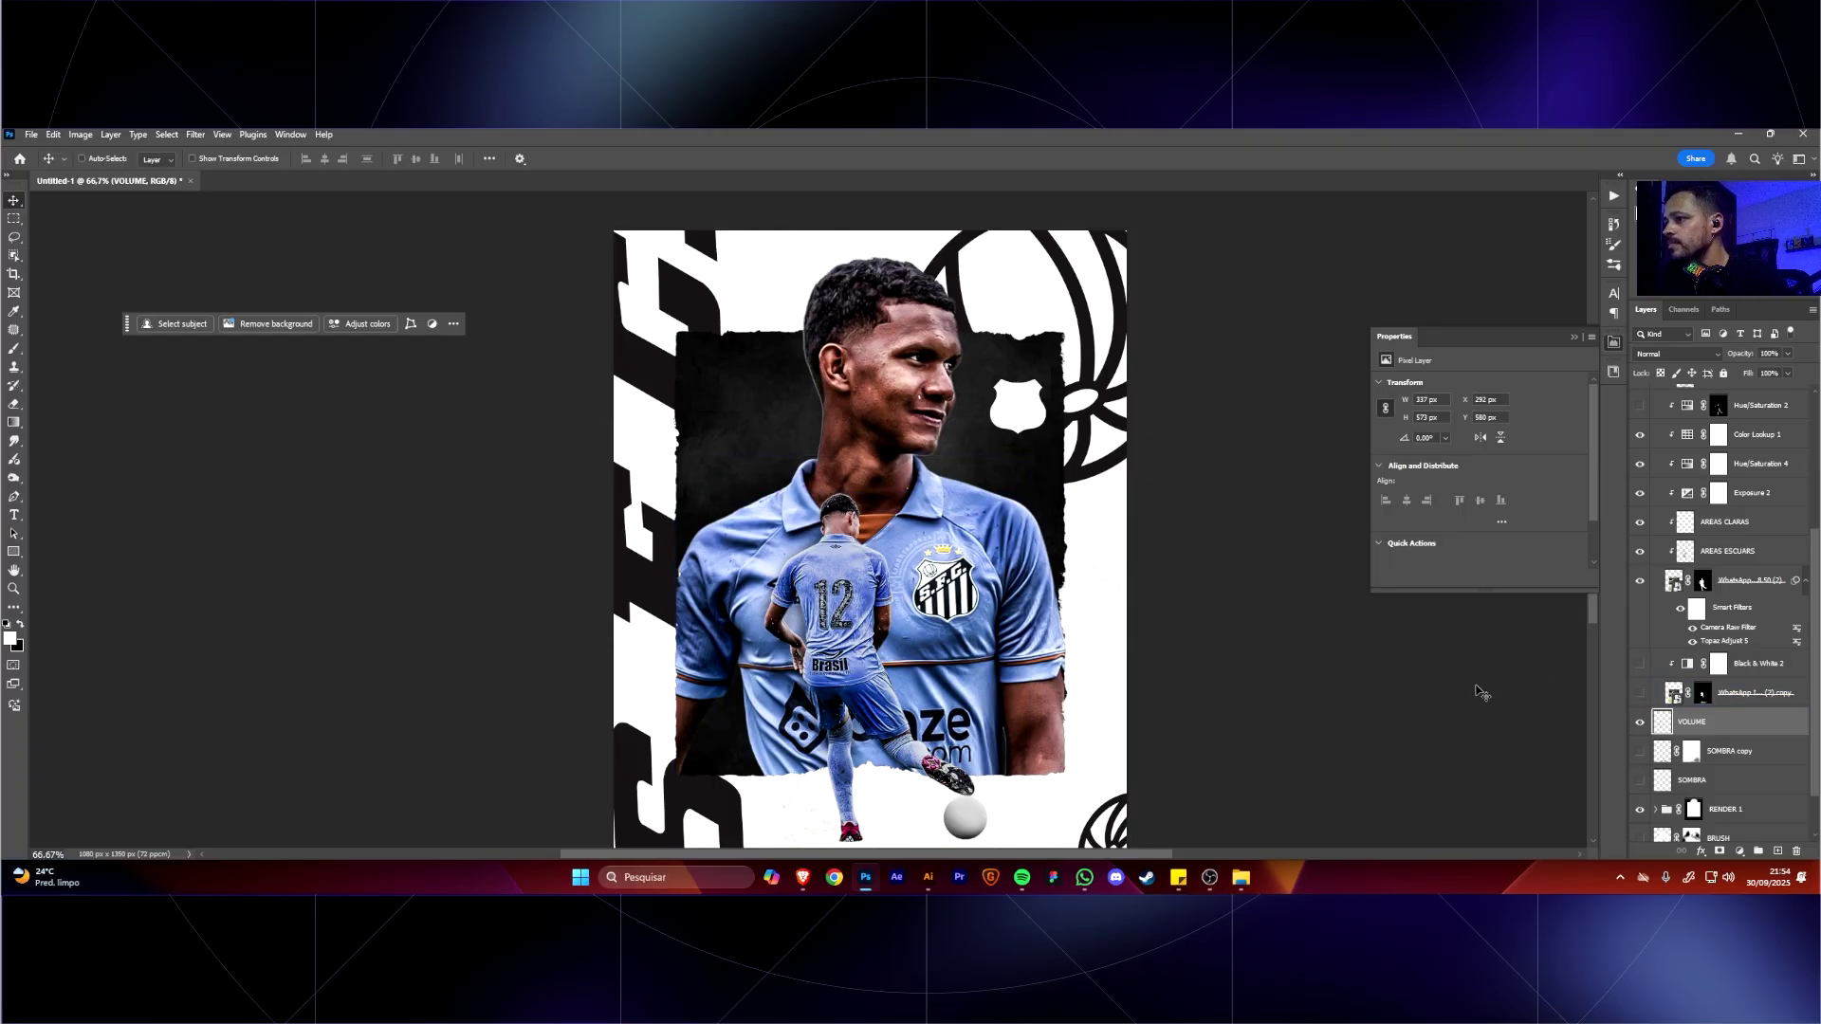
scroll(1736, 626, "up", 3)
left_click(1755, 610)
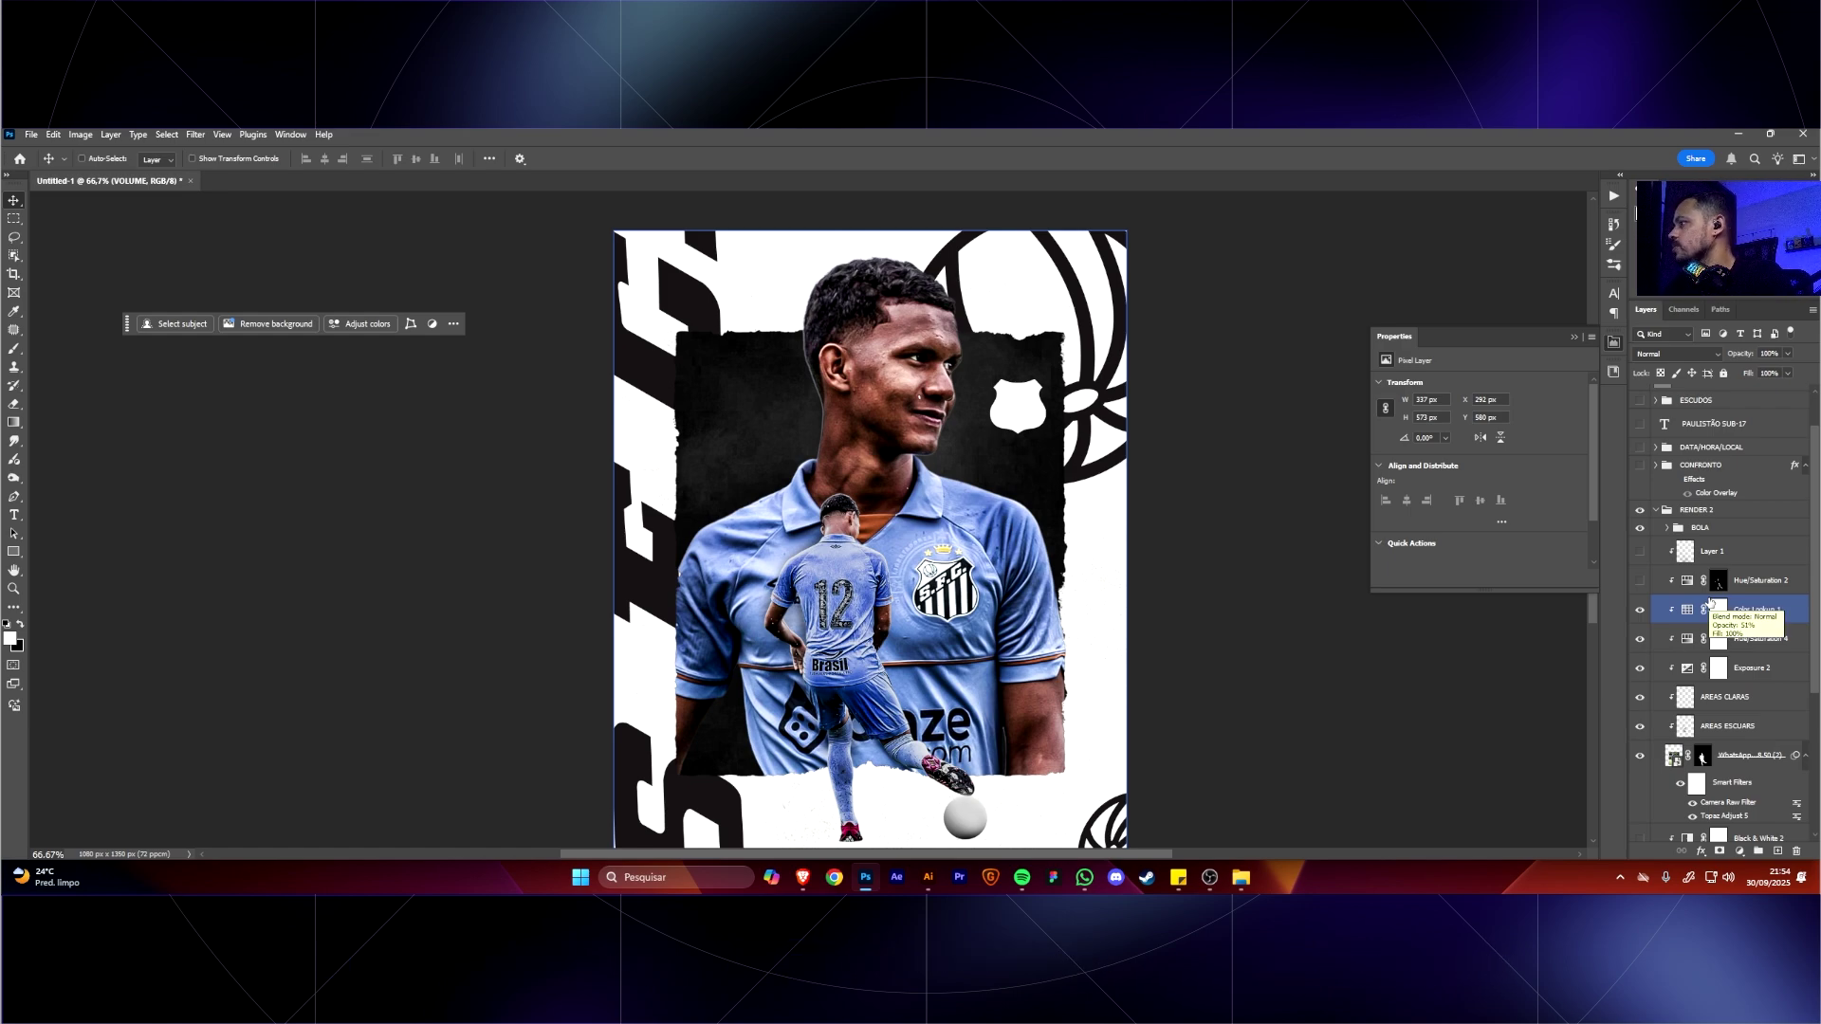
left_click(1710, 784)
scroll(1710, 730, "down", 2)
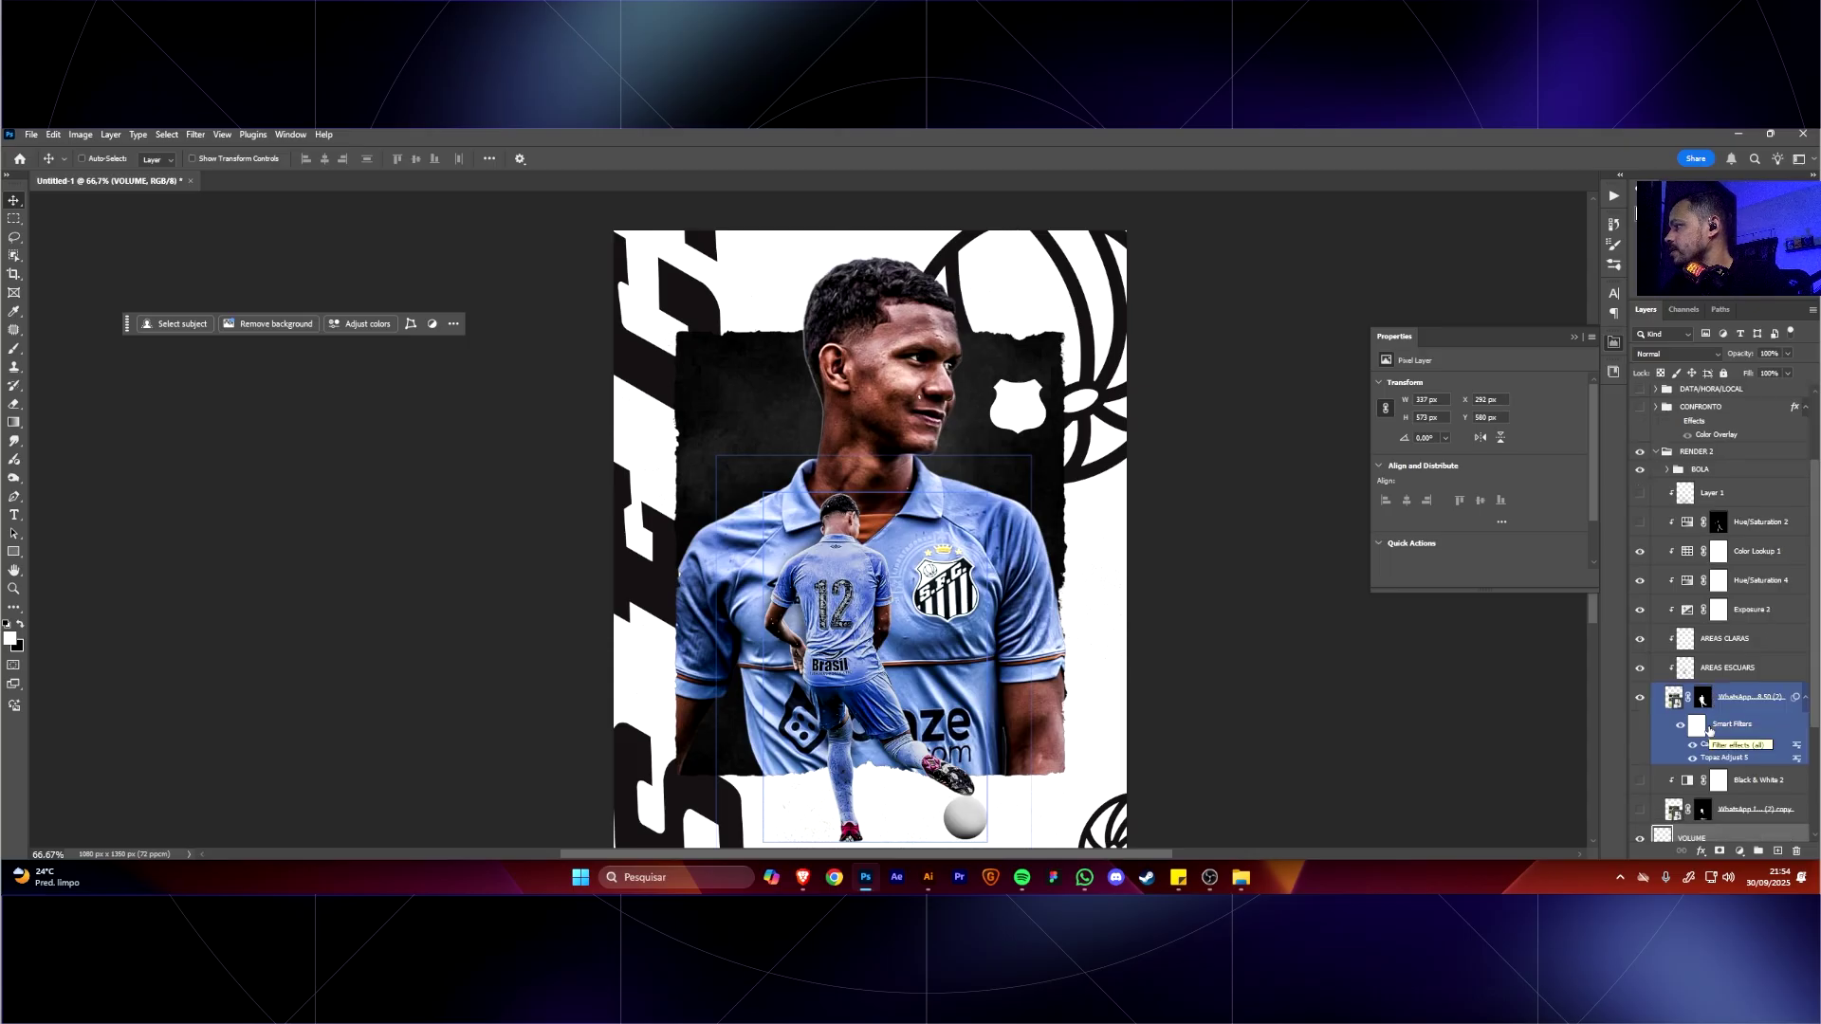
scroll(1710, 730, "up", 3)
left_click(1697, 679)
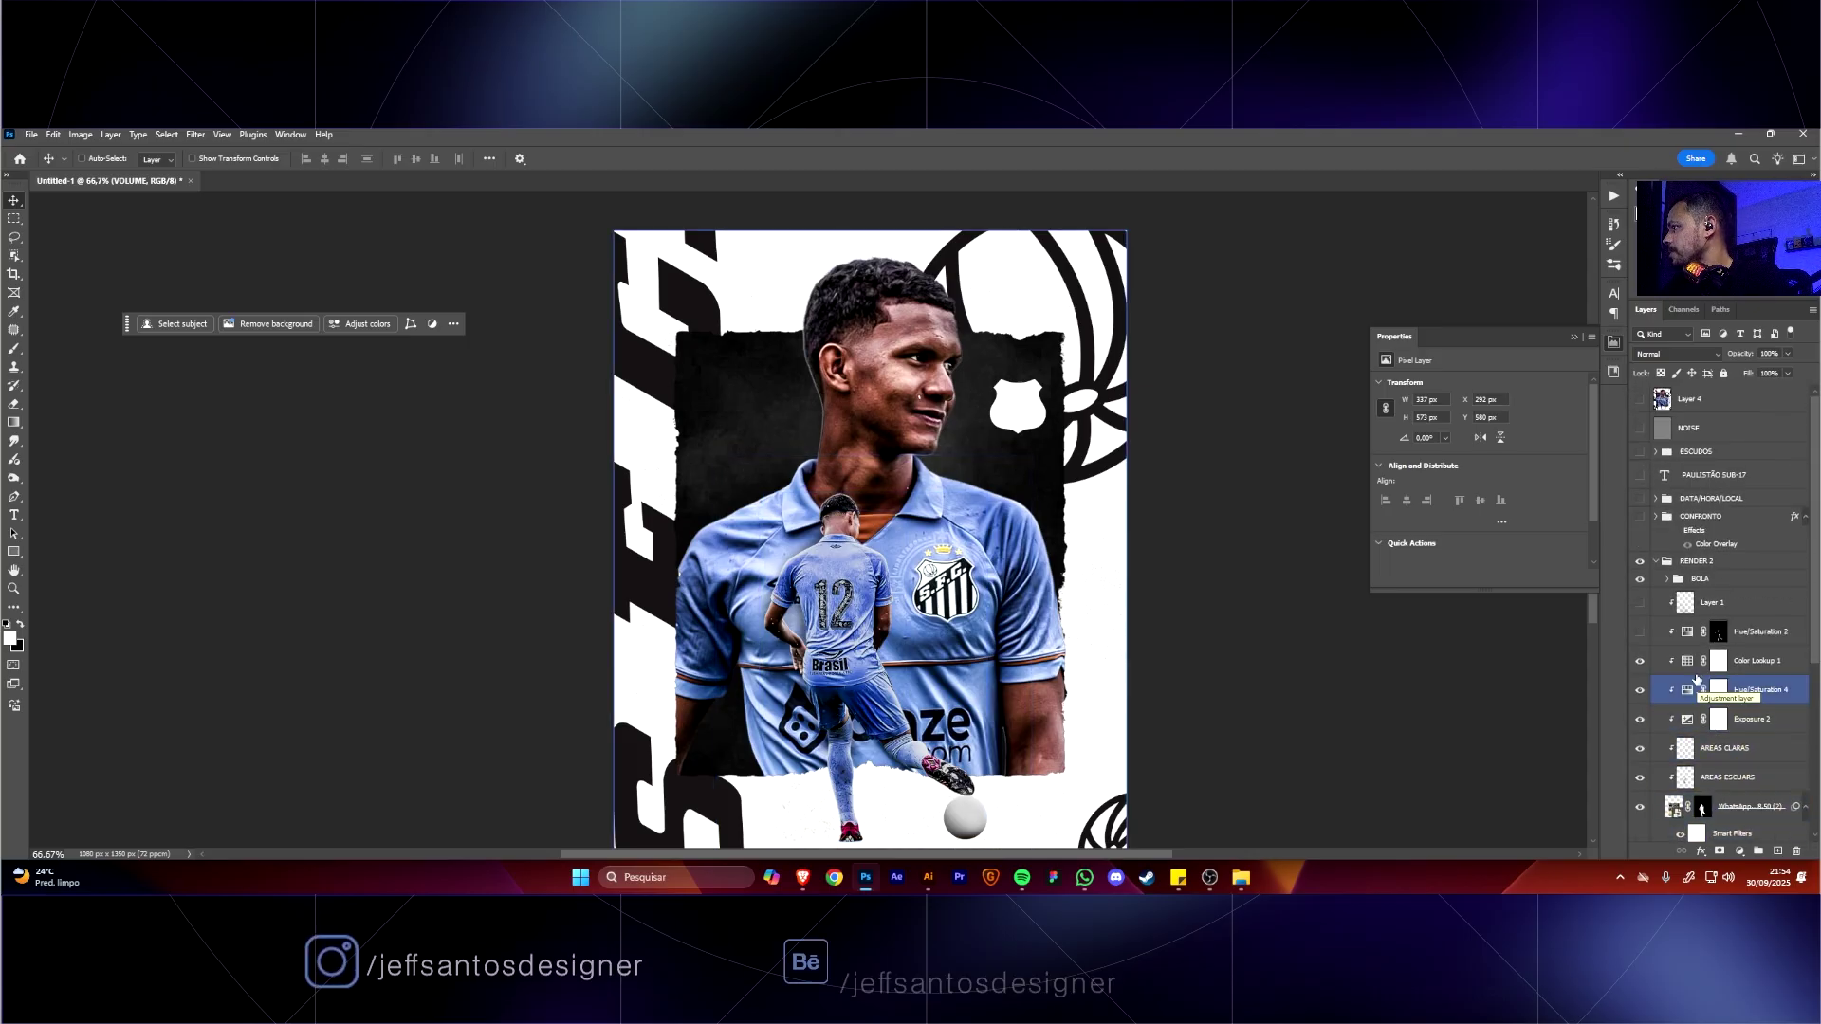
scroll(1703, 721, "down", 2)
left_click(1702, 747)
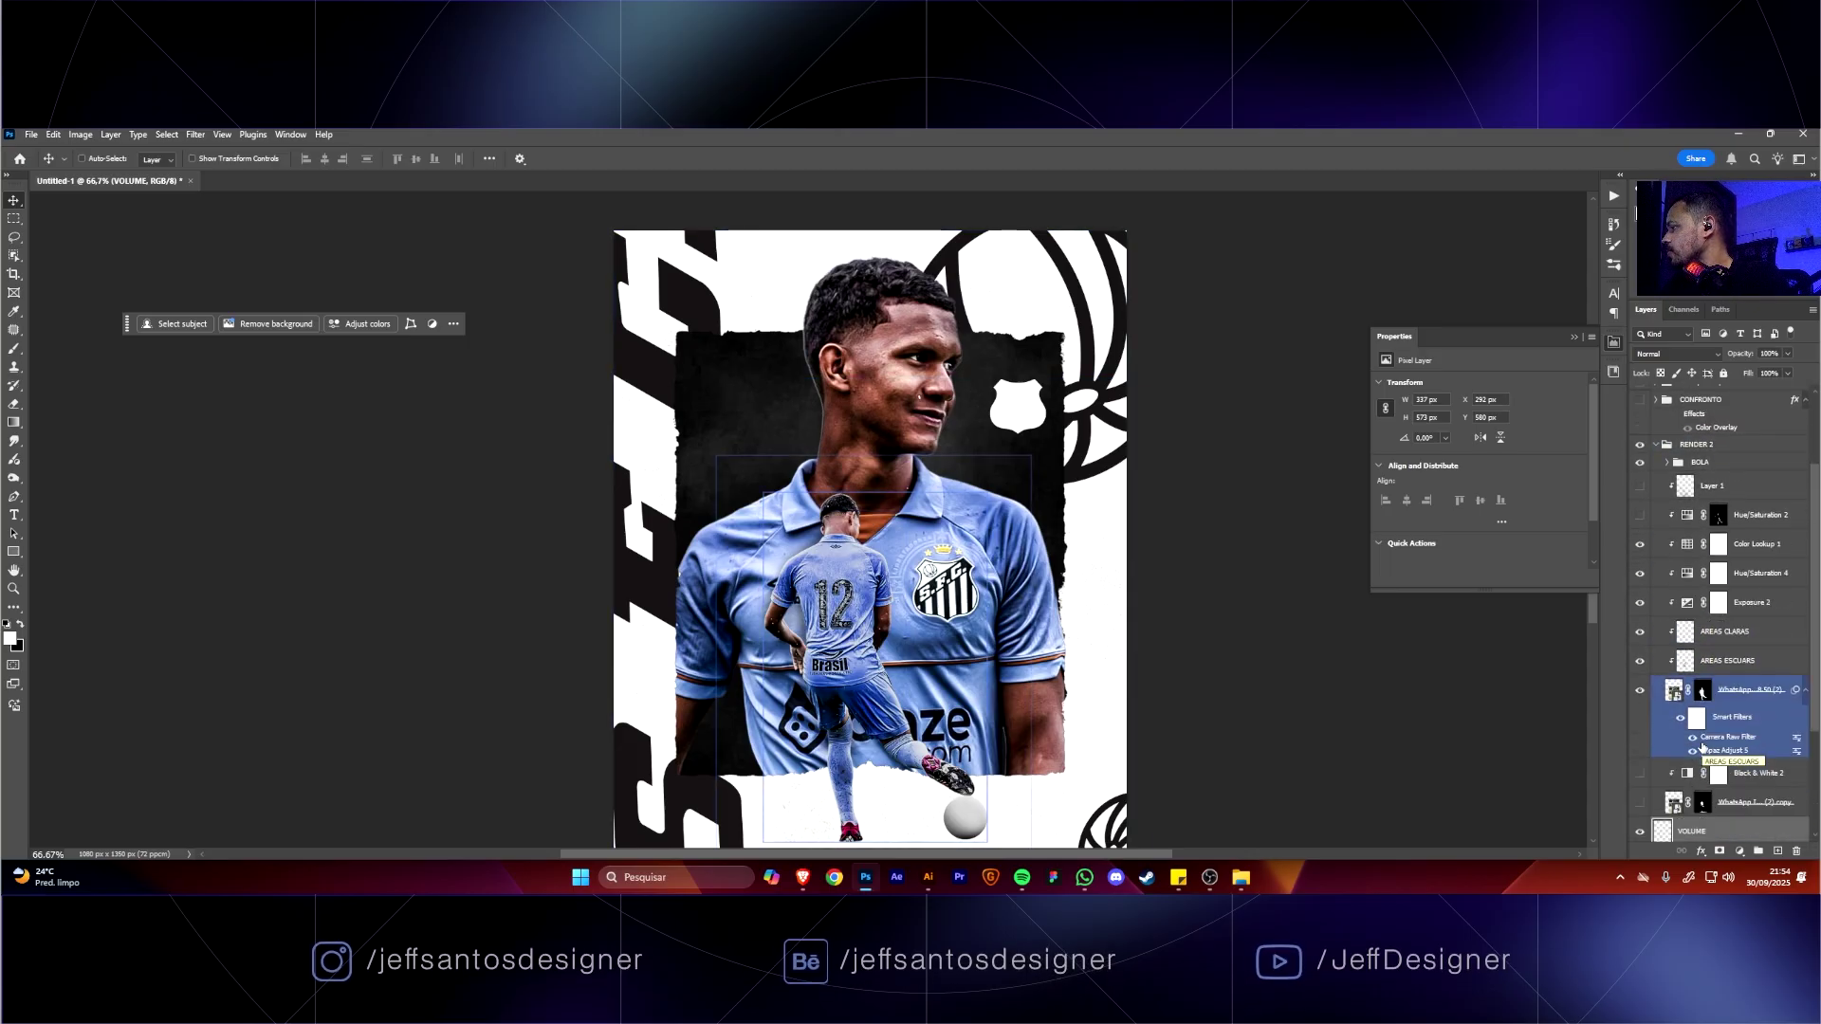
scroll(1702, 746, "down", 3)
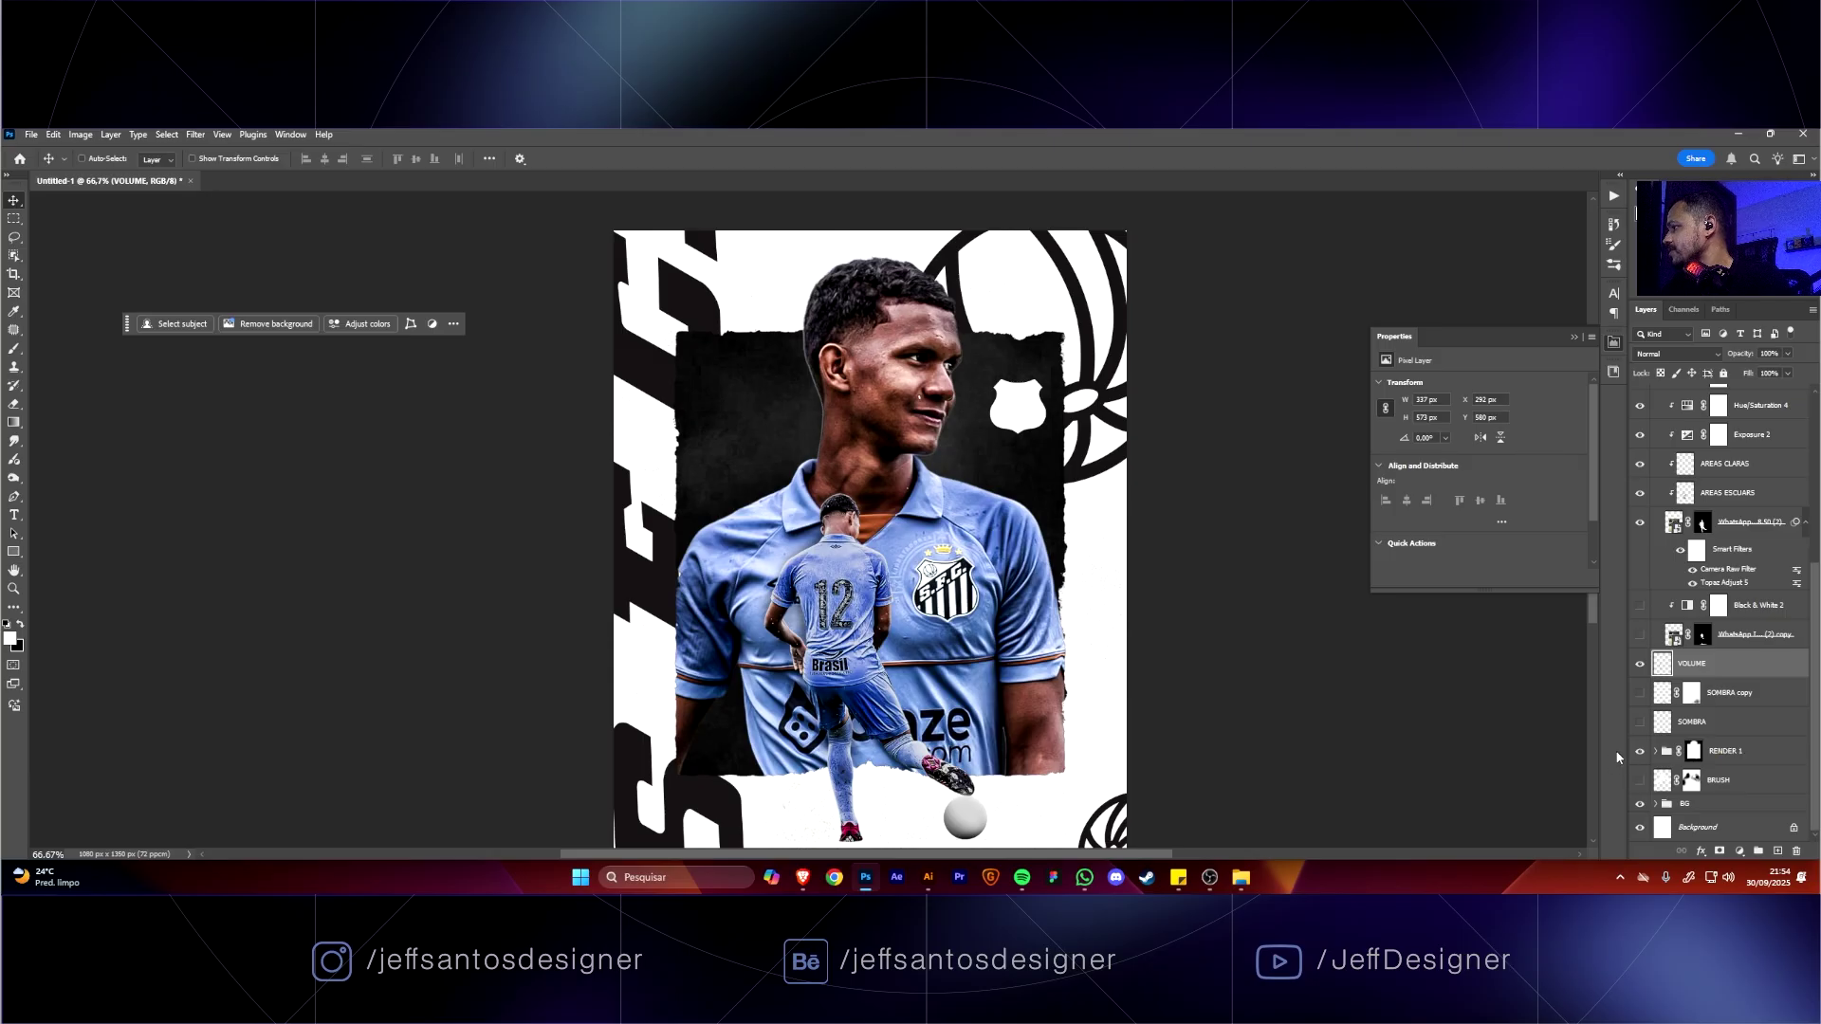
Check the RENDER 1 group hidden and shown, and expand it down to the BRUSH layer beneath.
left_click(1640, 750)
left_click(1640, 750)
left_click(1655, 750)
scroll(1733, 777, "down", 1)
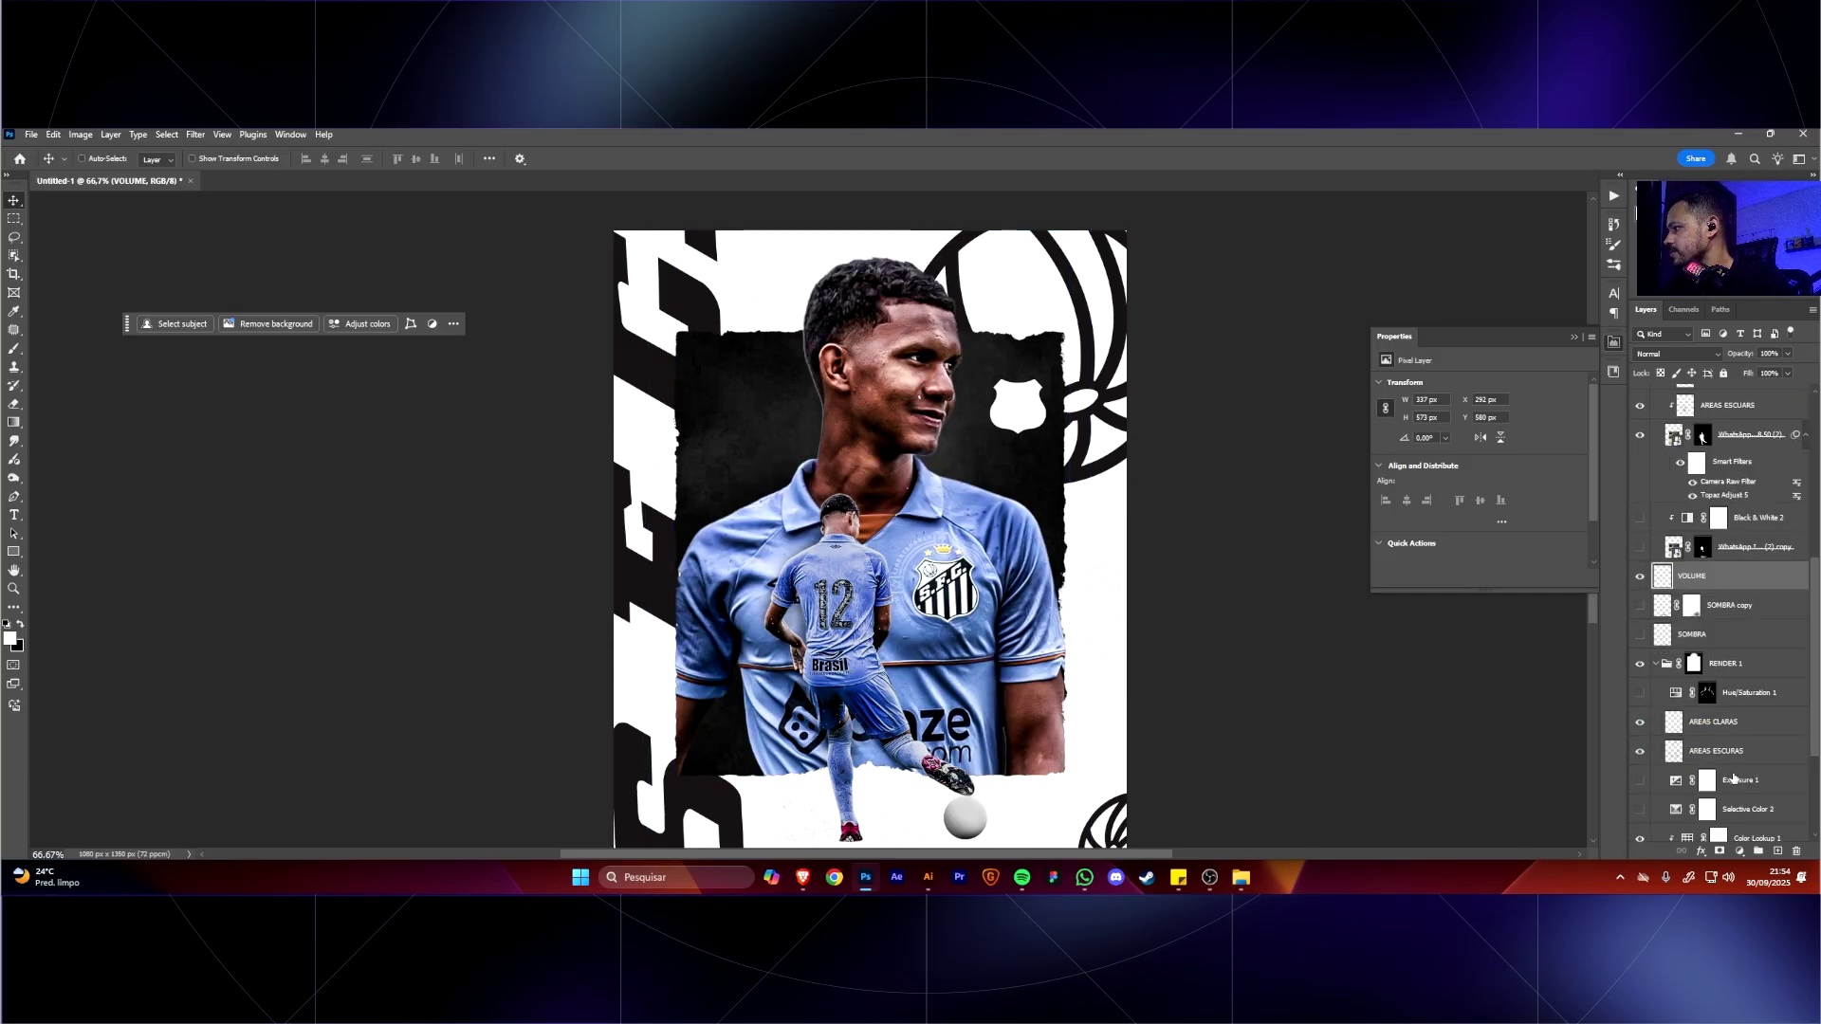
scroll(1734, 777, "down", 3)
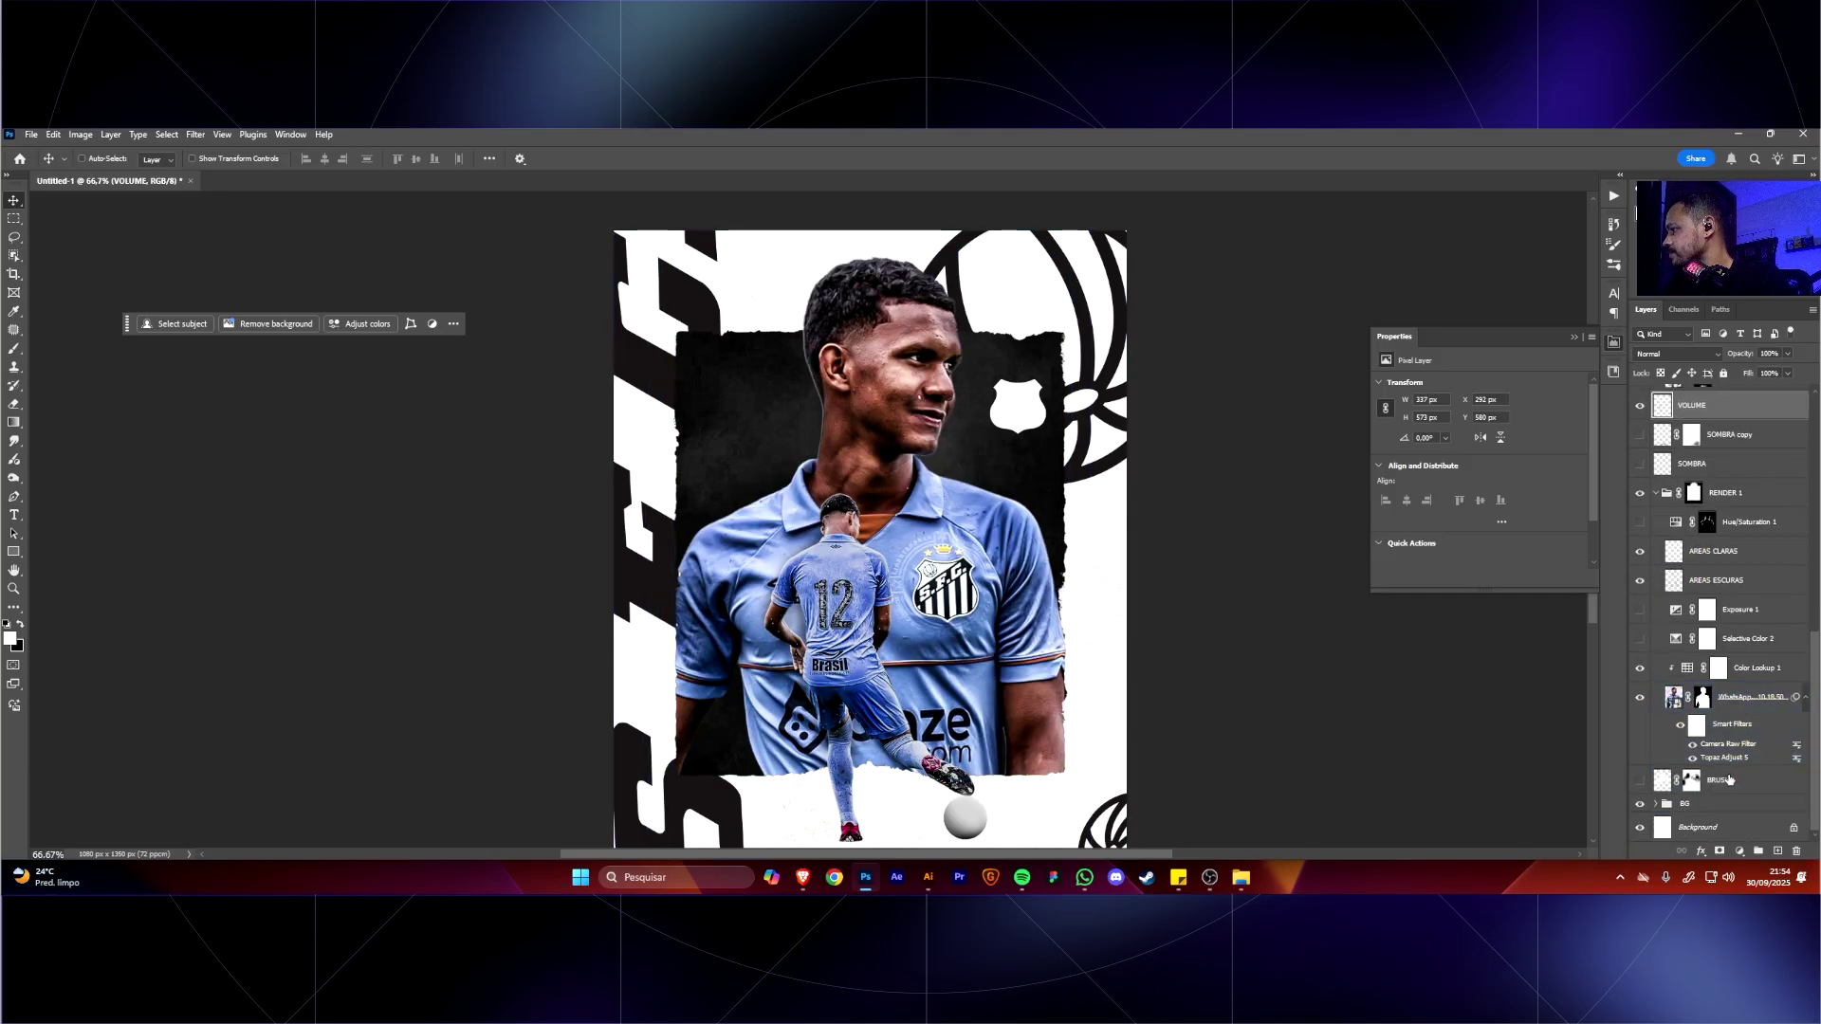
Compare the poster with the BRUSH layer's white spatter glow behind the large player shown and hidden.
left_click(1639, 784)
left_click(1640, 783)
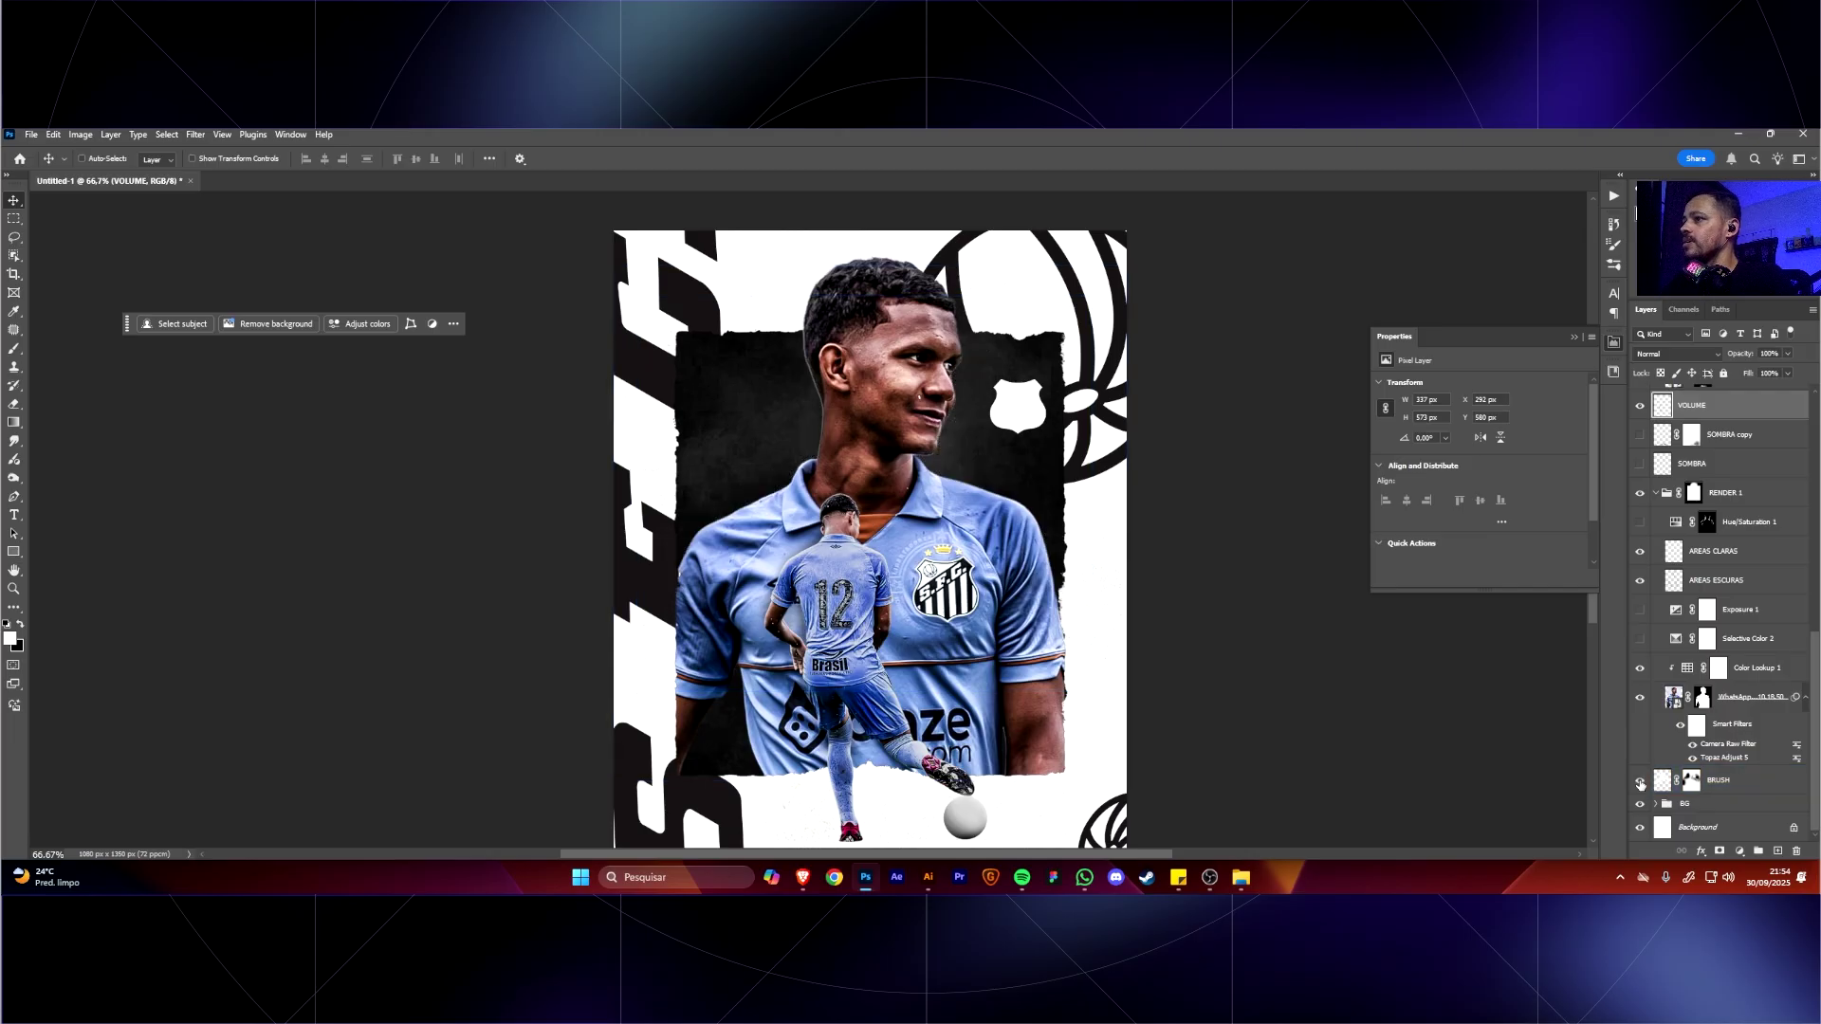
left_click(1640, 783)
left_click(1640, 783)
left_click(1640, 784)
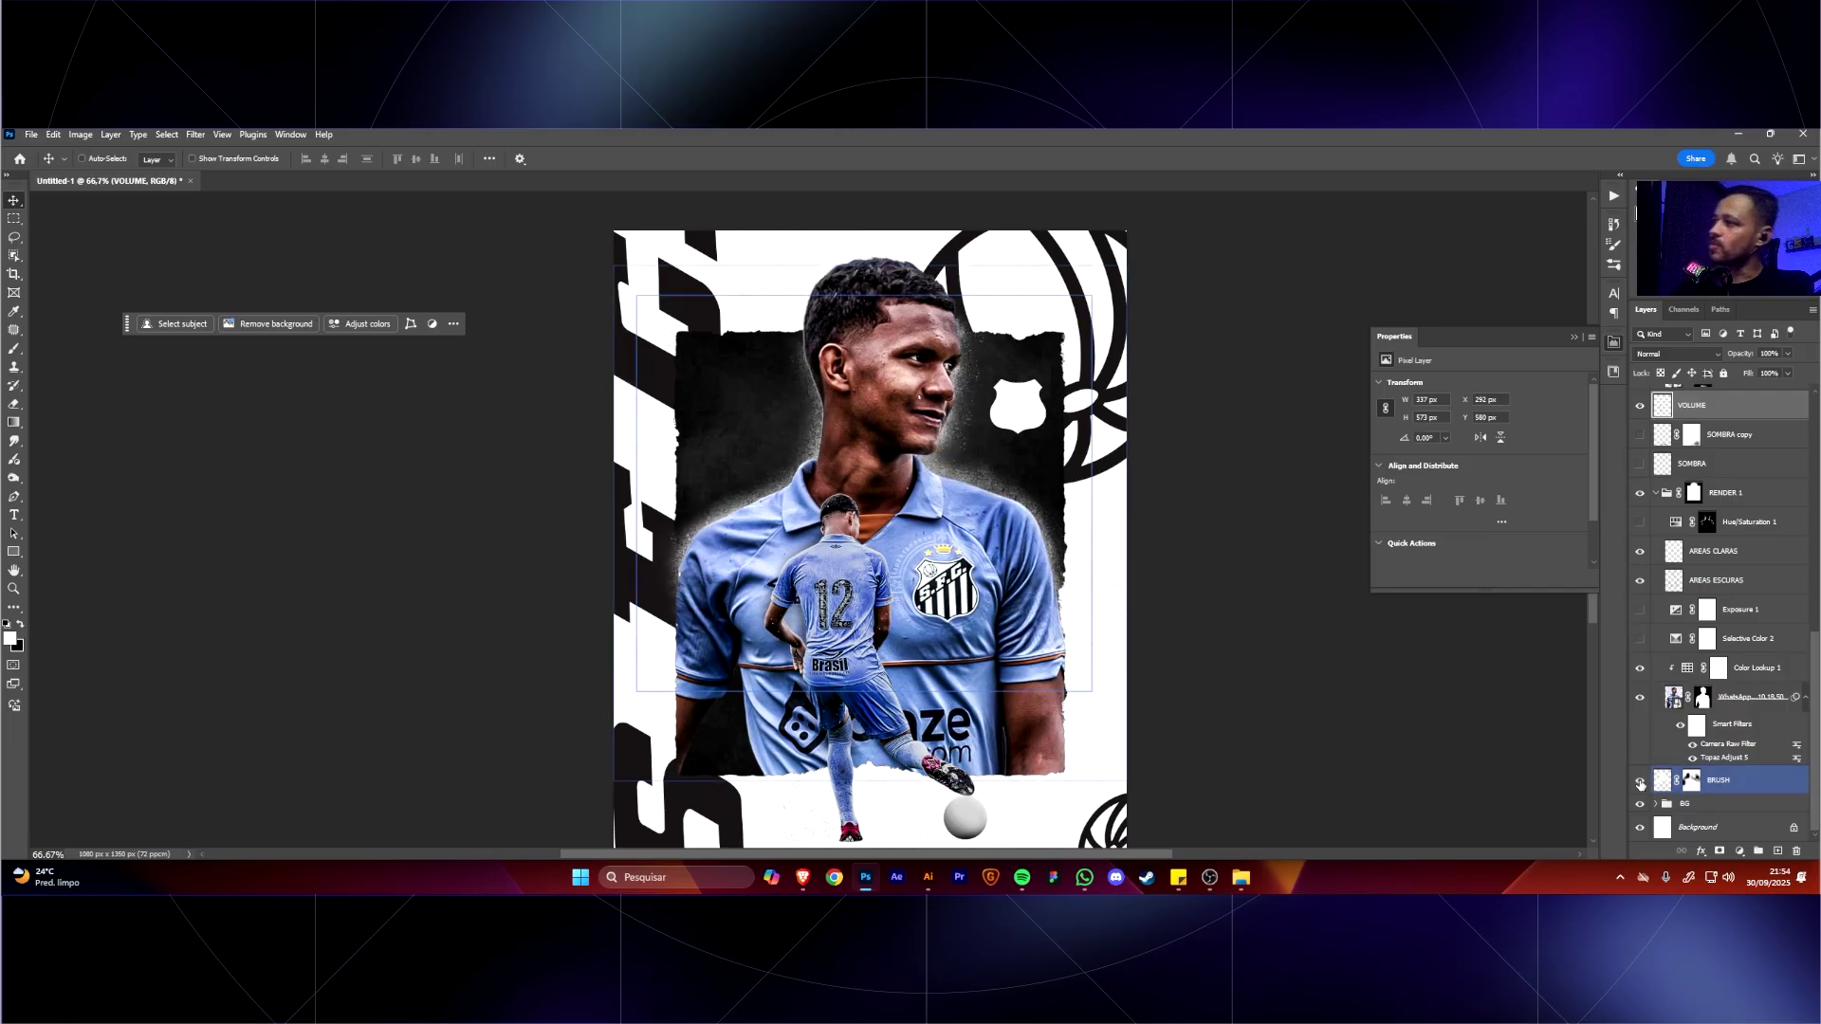
left_click(1640, 784)
left_click(1641, 785)
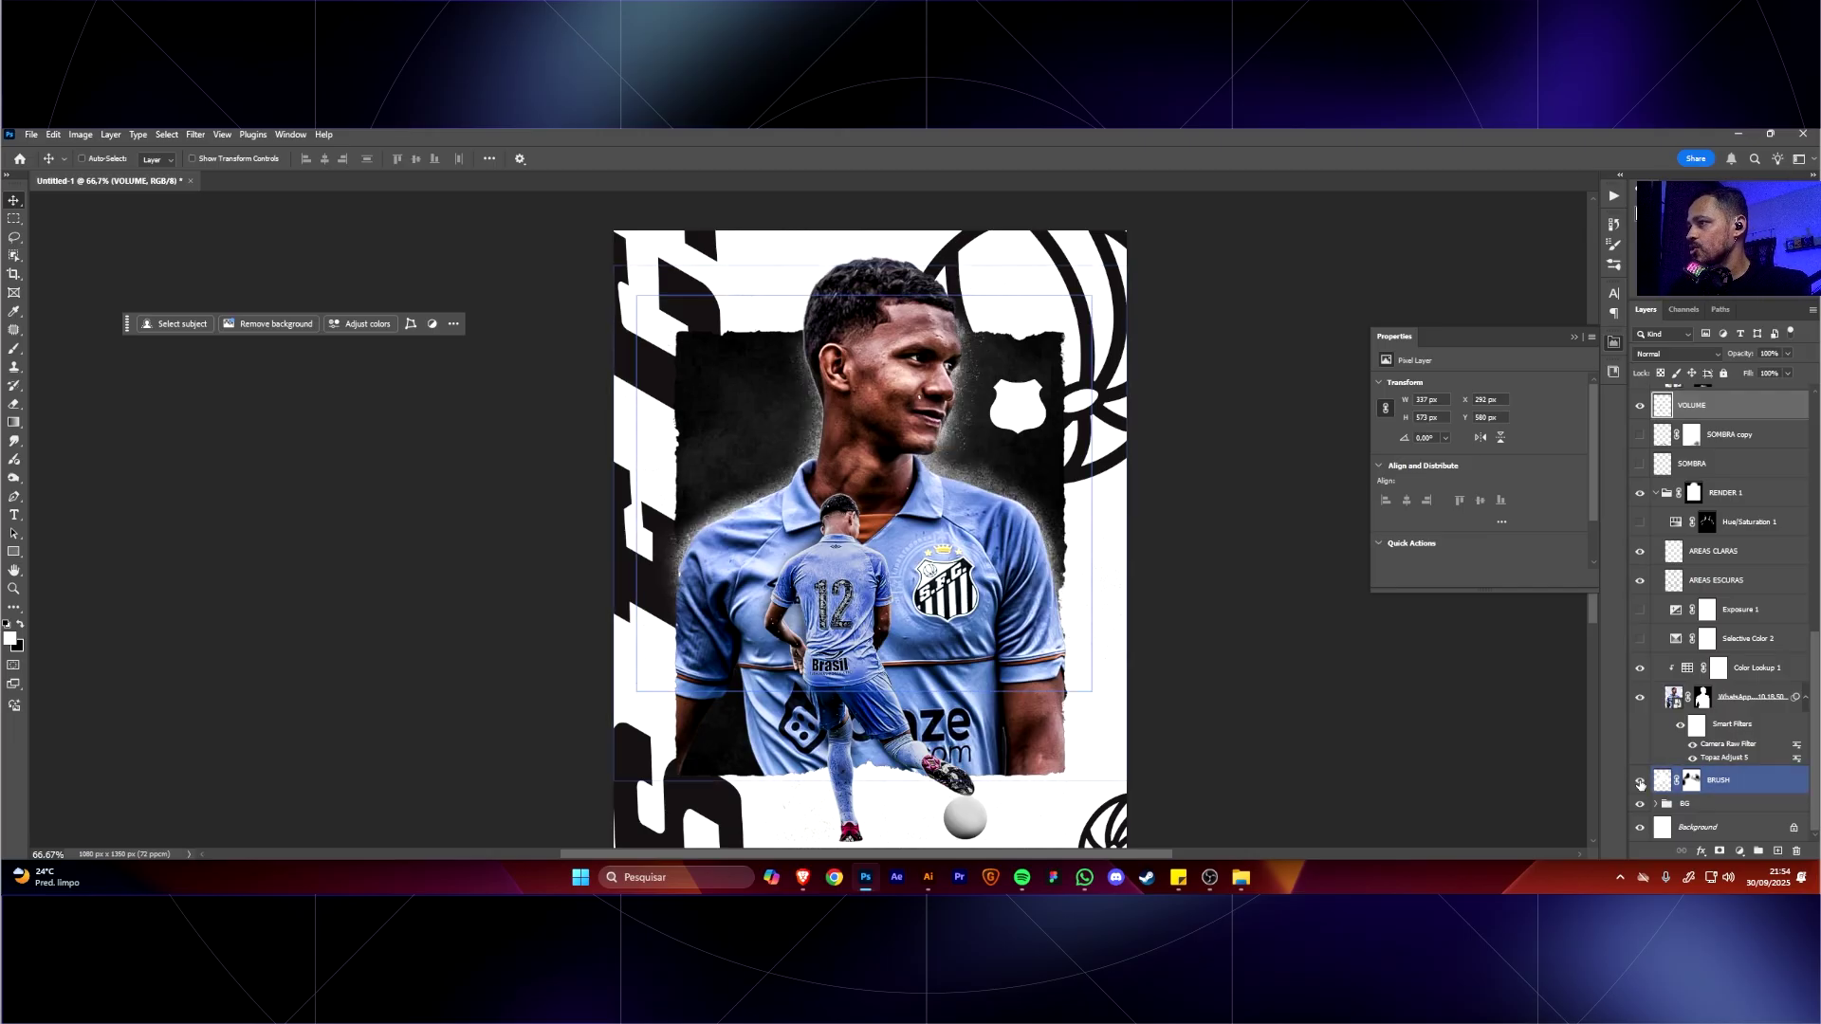
left_click(1641, 785)
left_click(1641, 784)
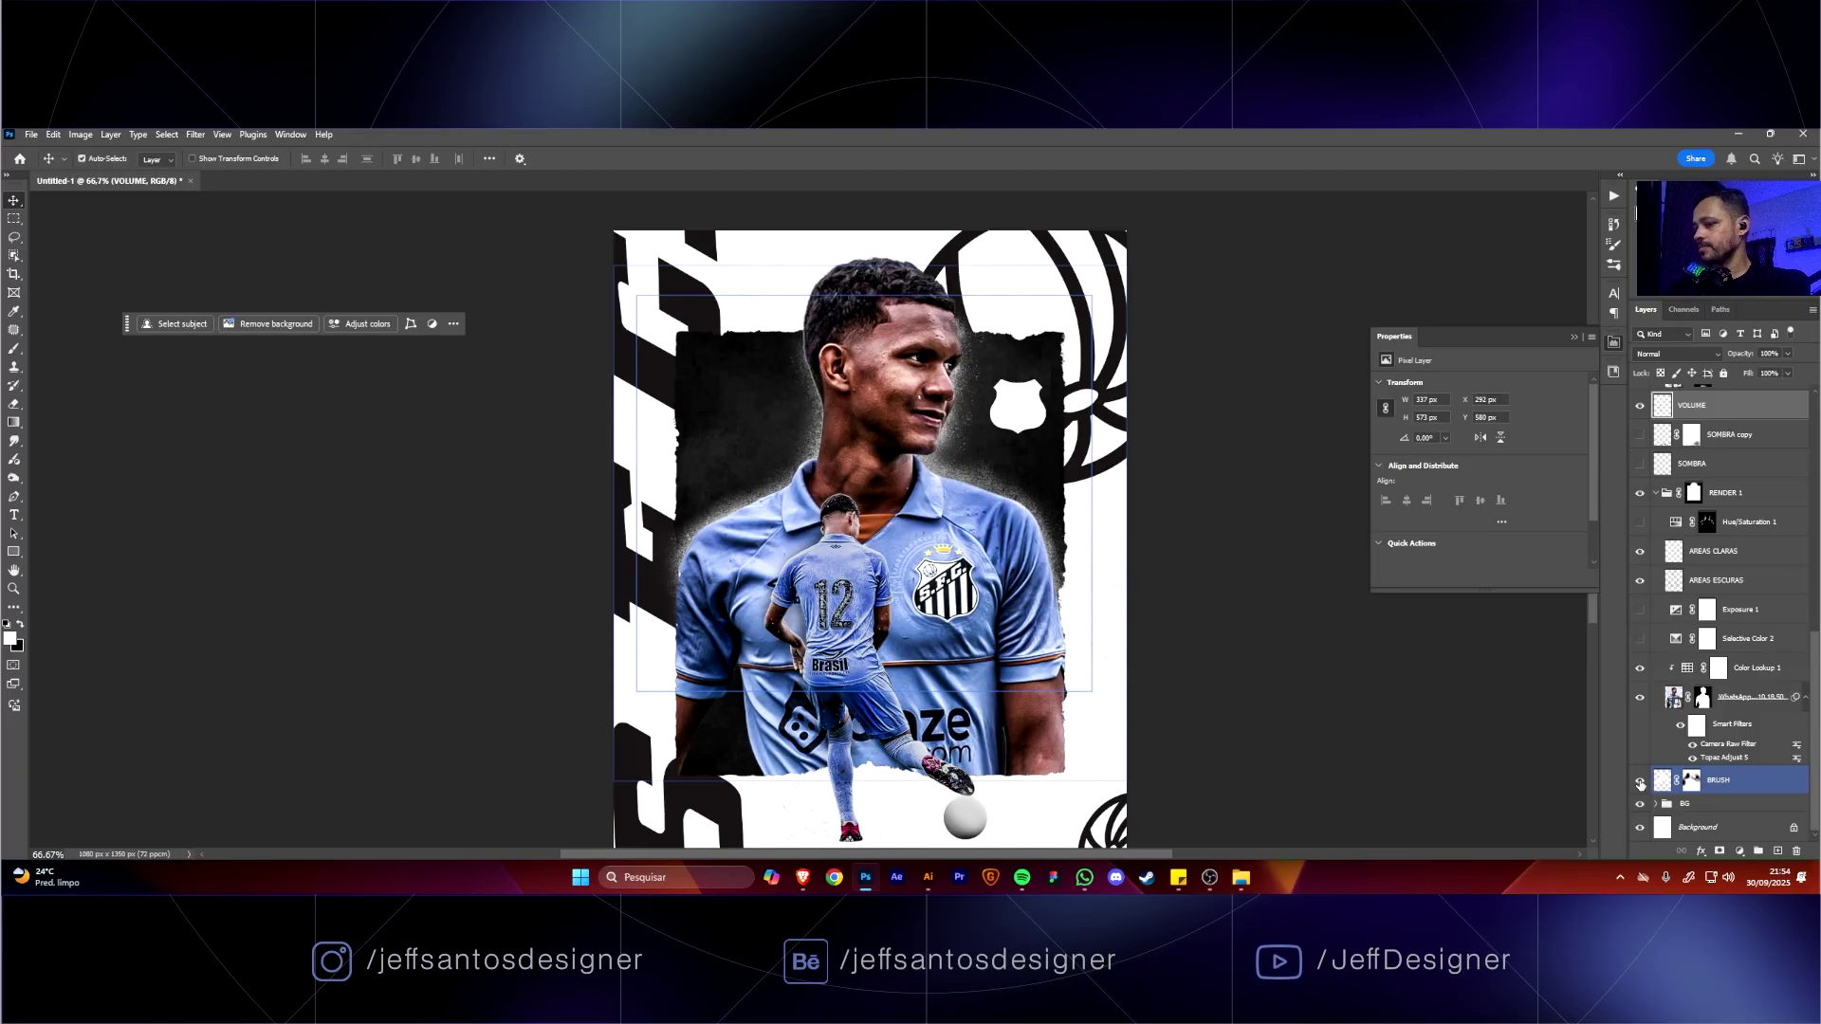
key("ctrl+minus")
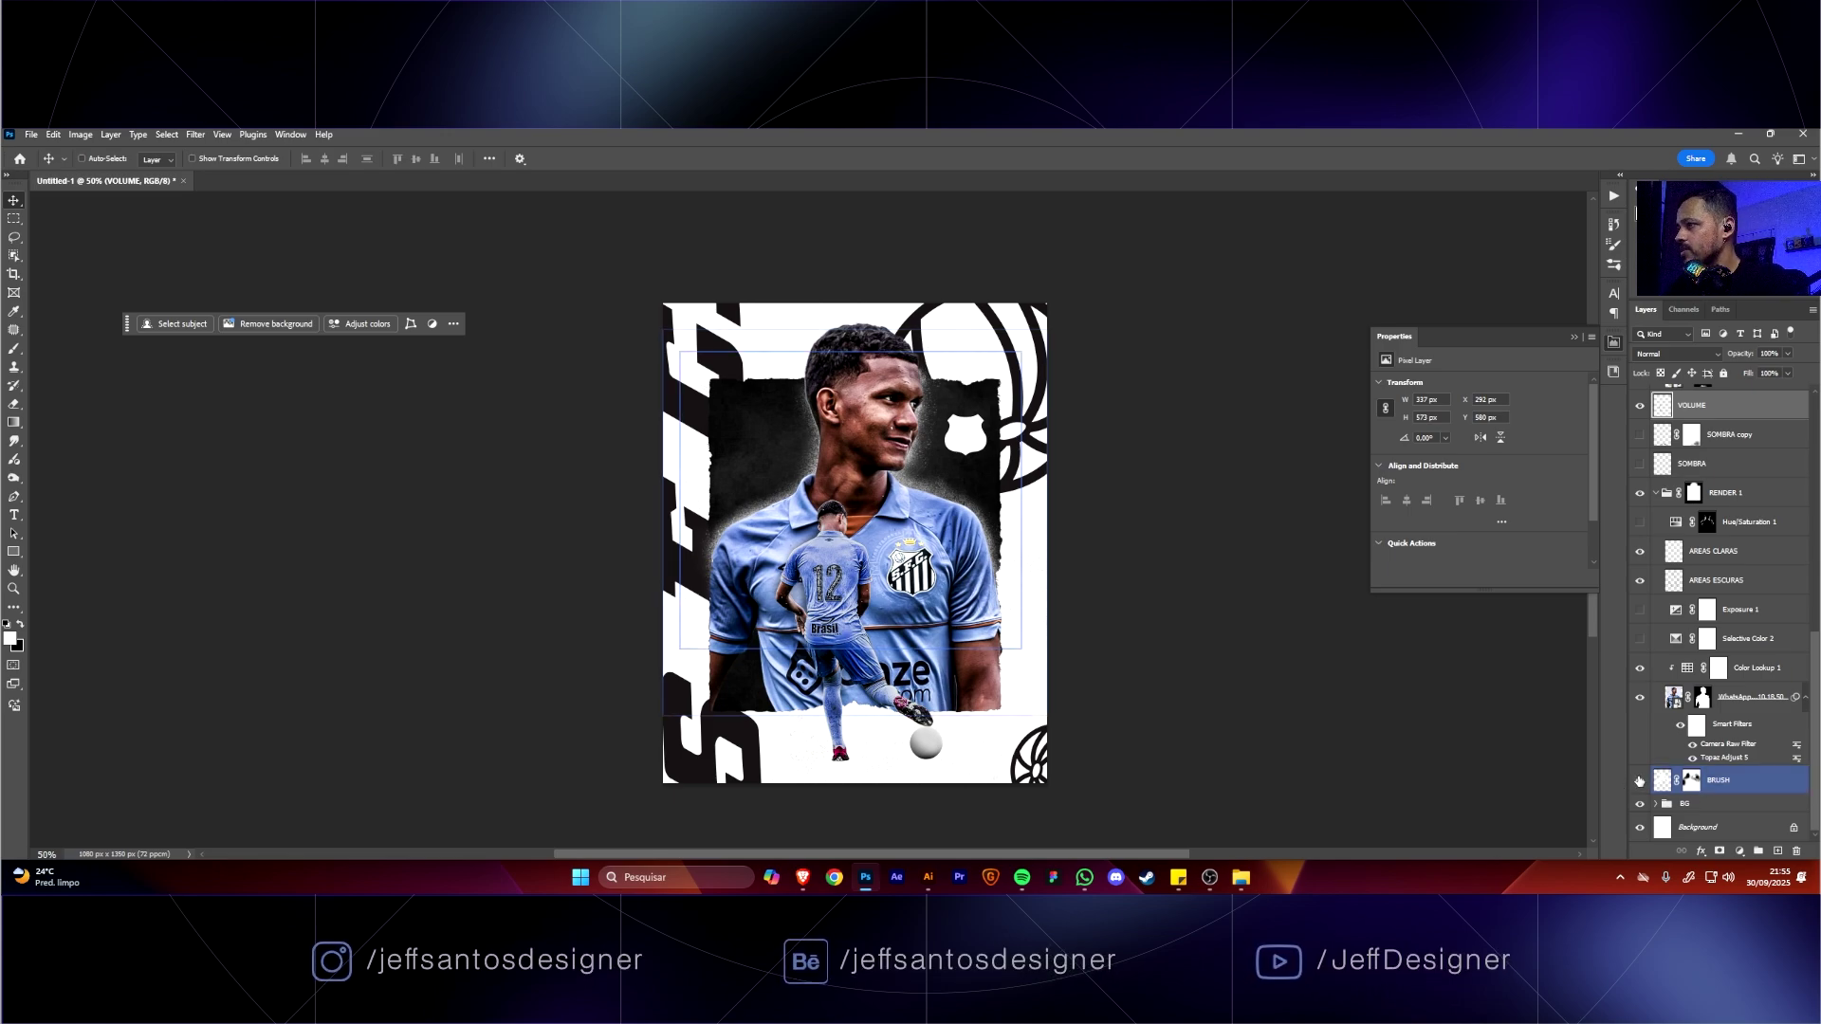
left_click(1640, 781)
left_click(1640, 780)
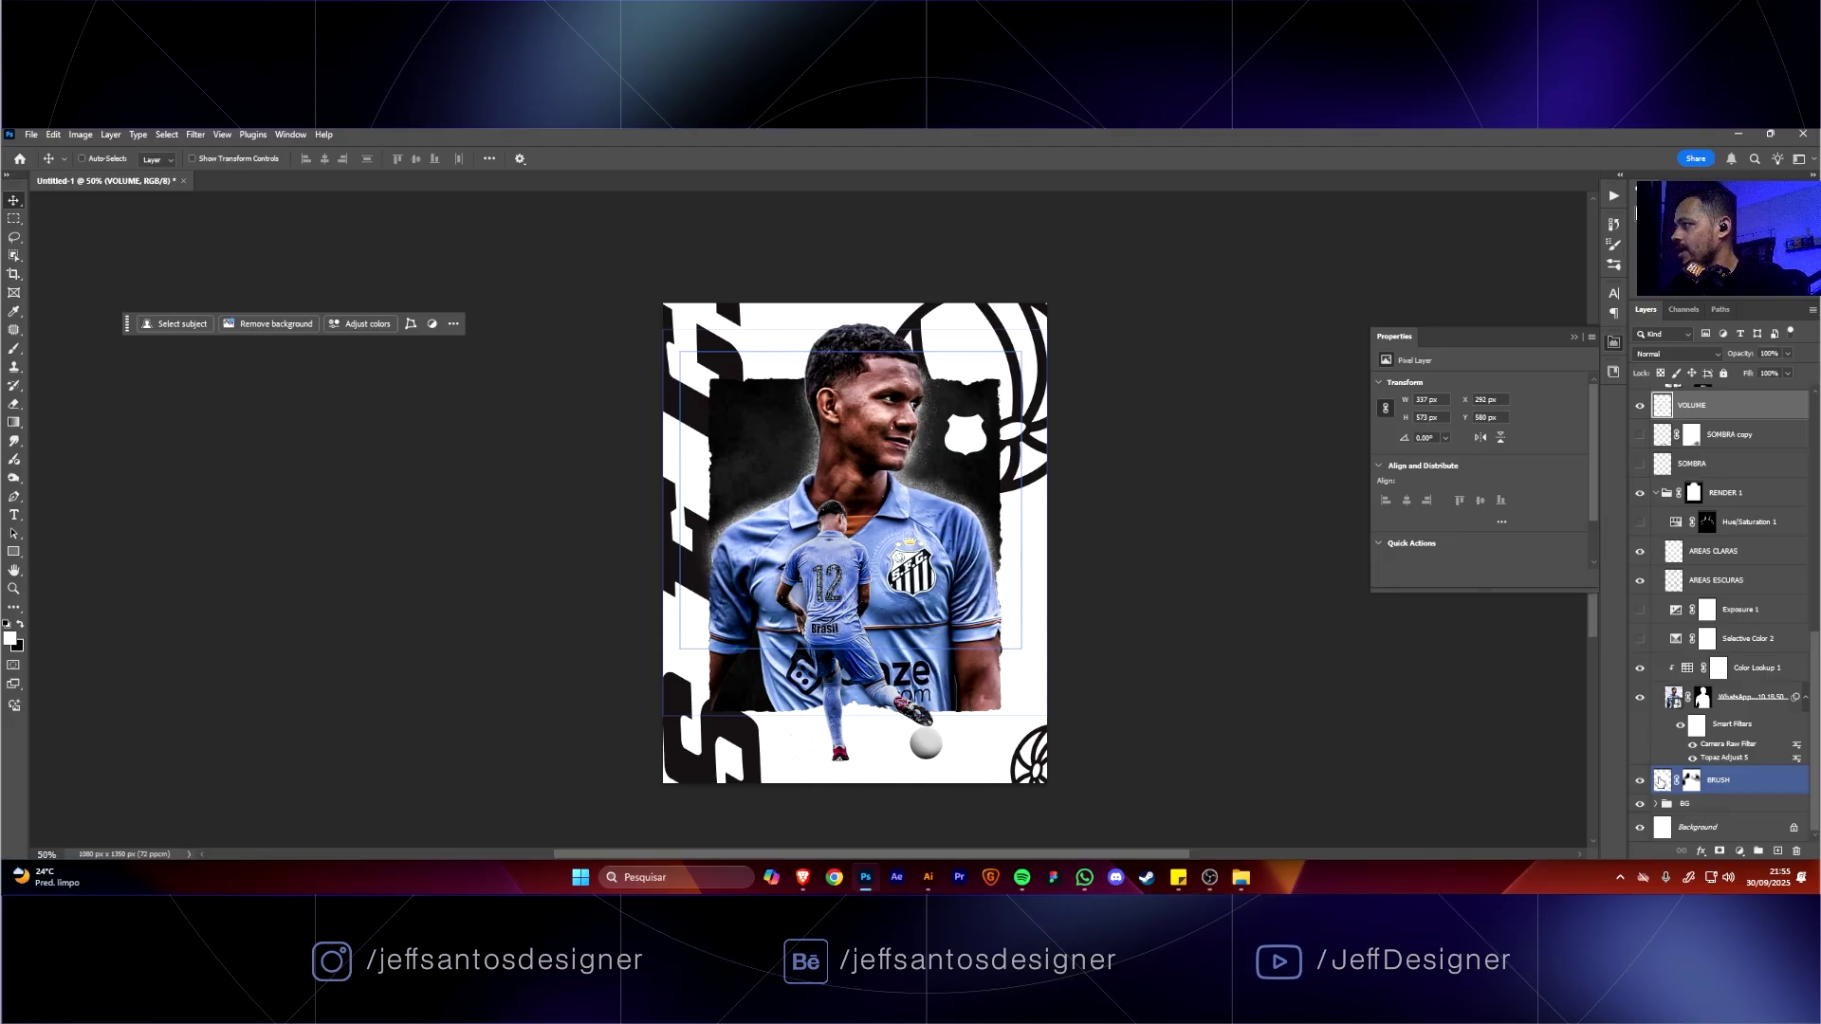
Hide the BRUSH layer and create a new empty layer in Normal mode directly above it.
left_click(1660, 781)
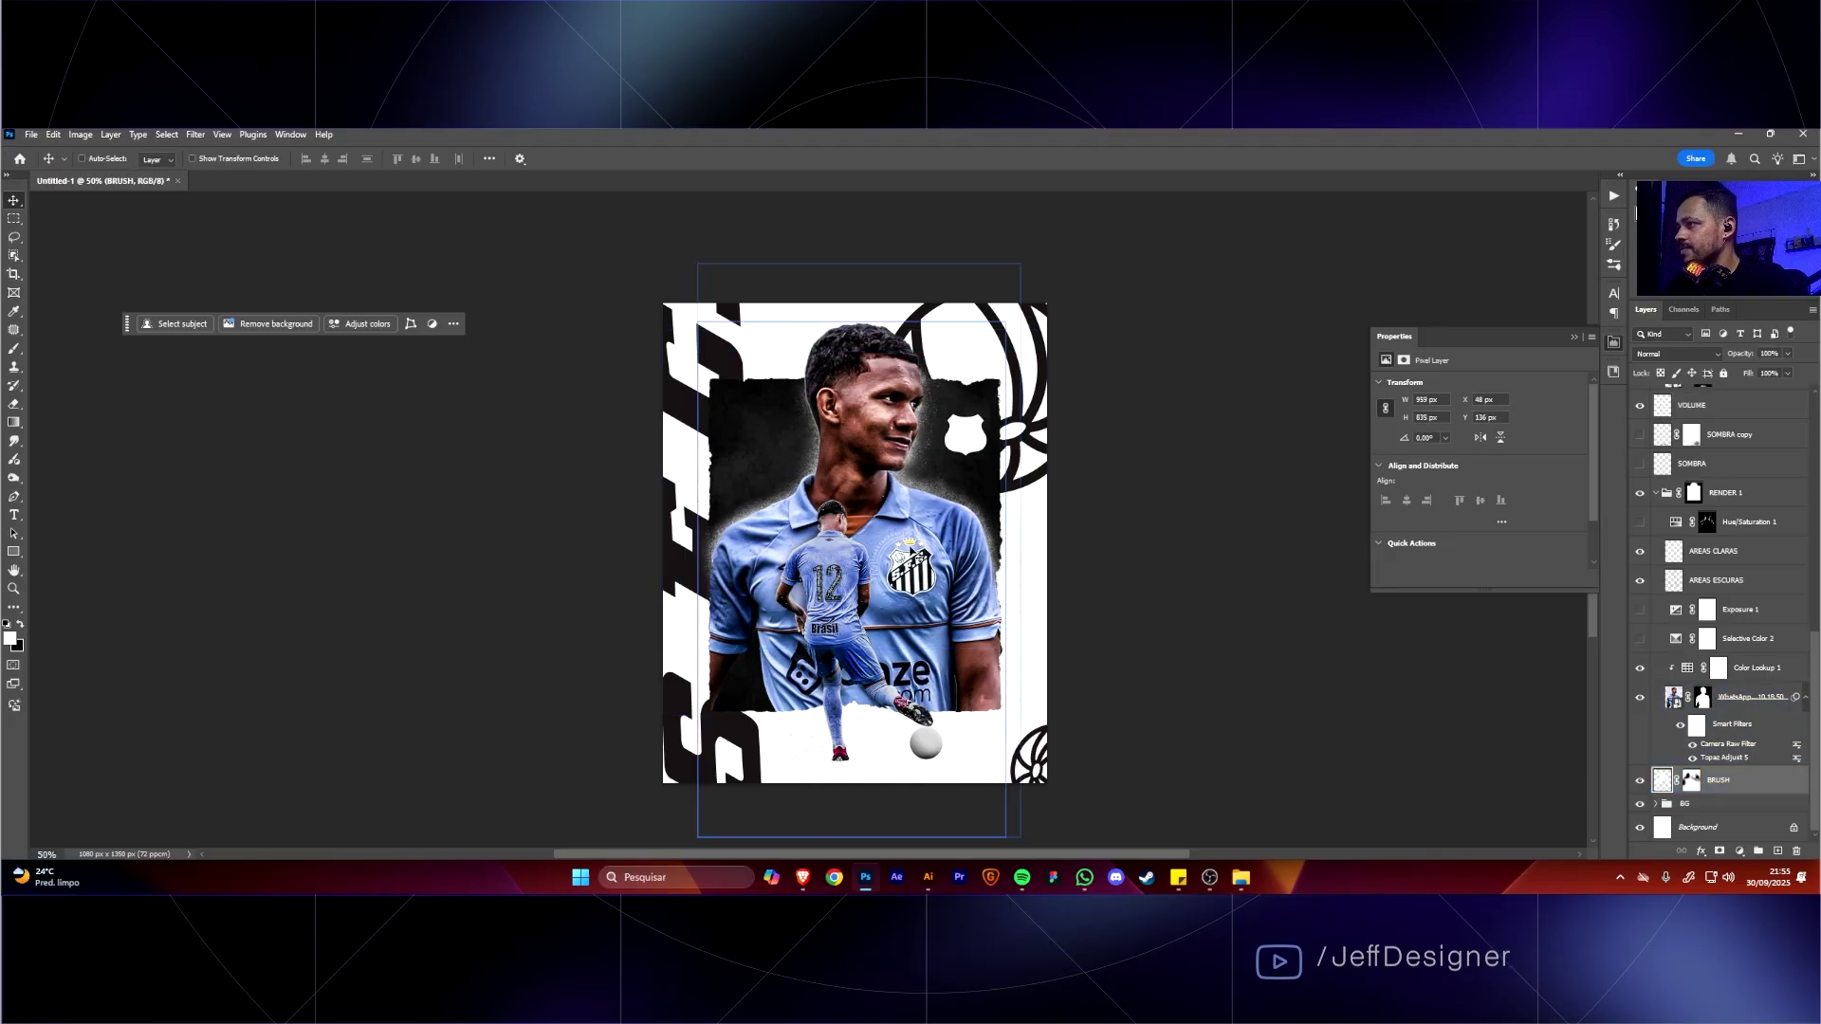
left_click(1640, 784)
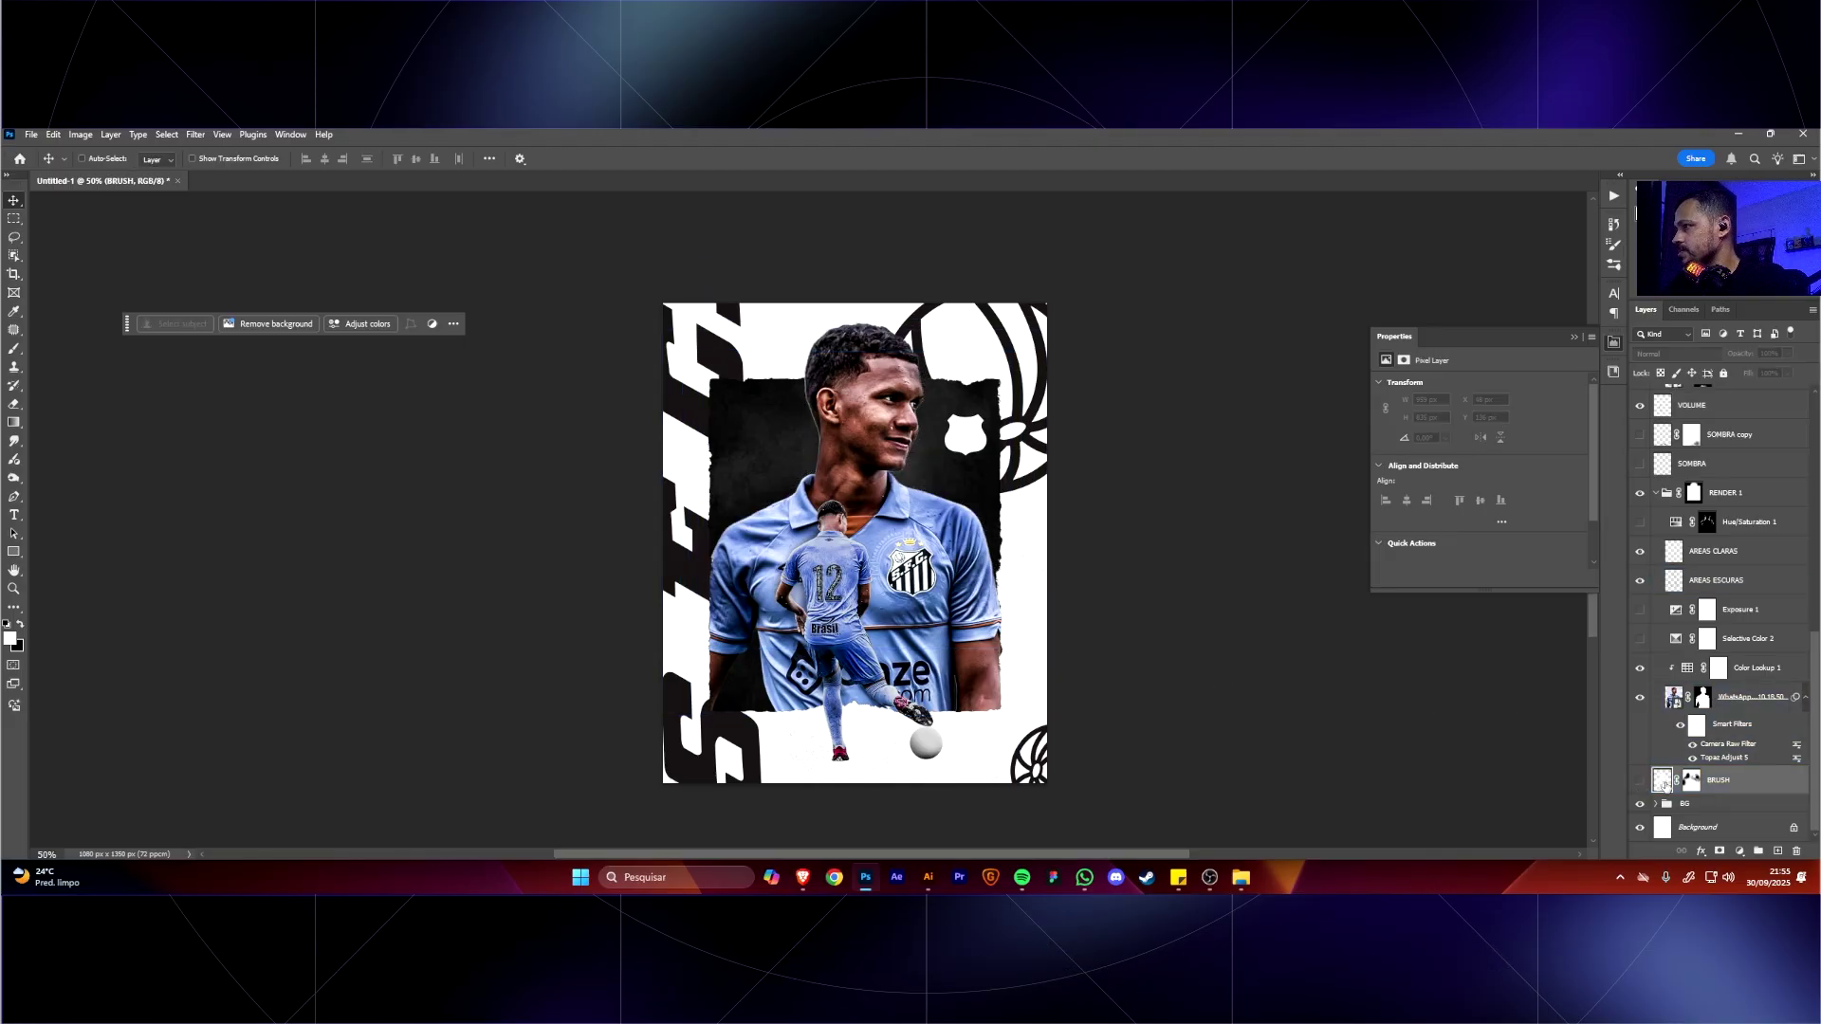
key("ctrl+shift+n")
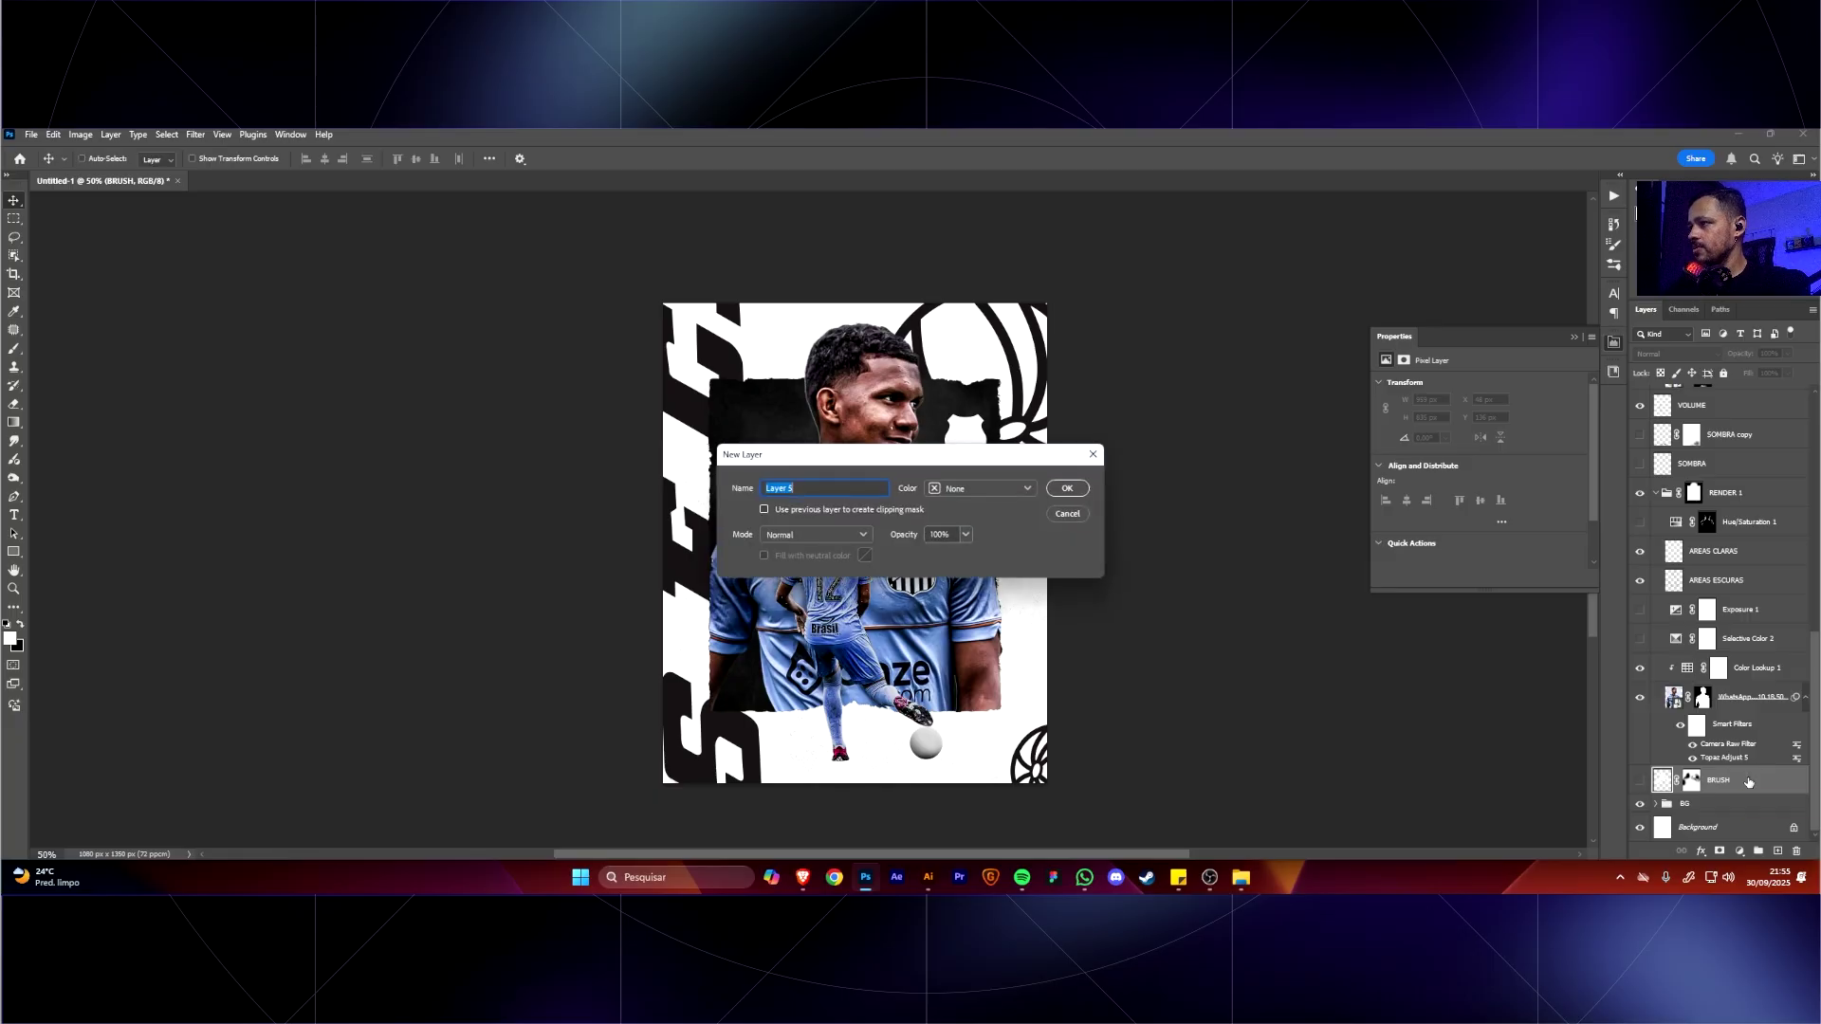
key("Return")
Switch to the Brush tool with Kyle's Spatter Brushes - Spatter Bot Tilt from the Special Effects Brushes set.
key("ctrl+plus")
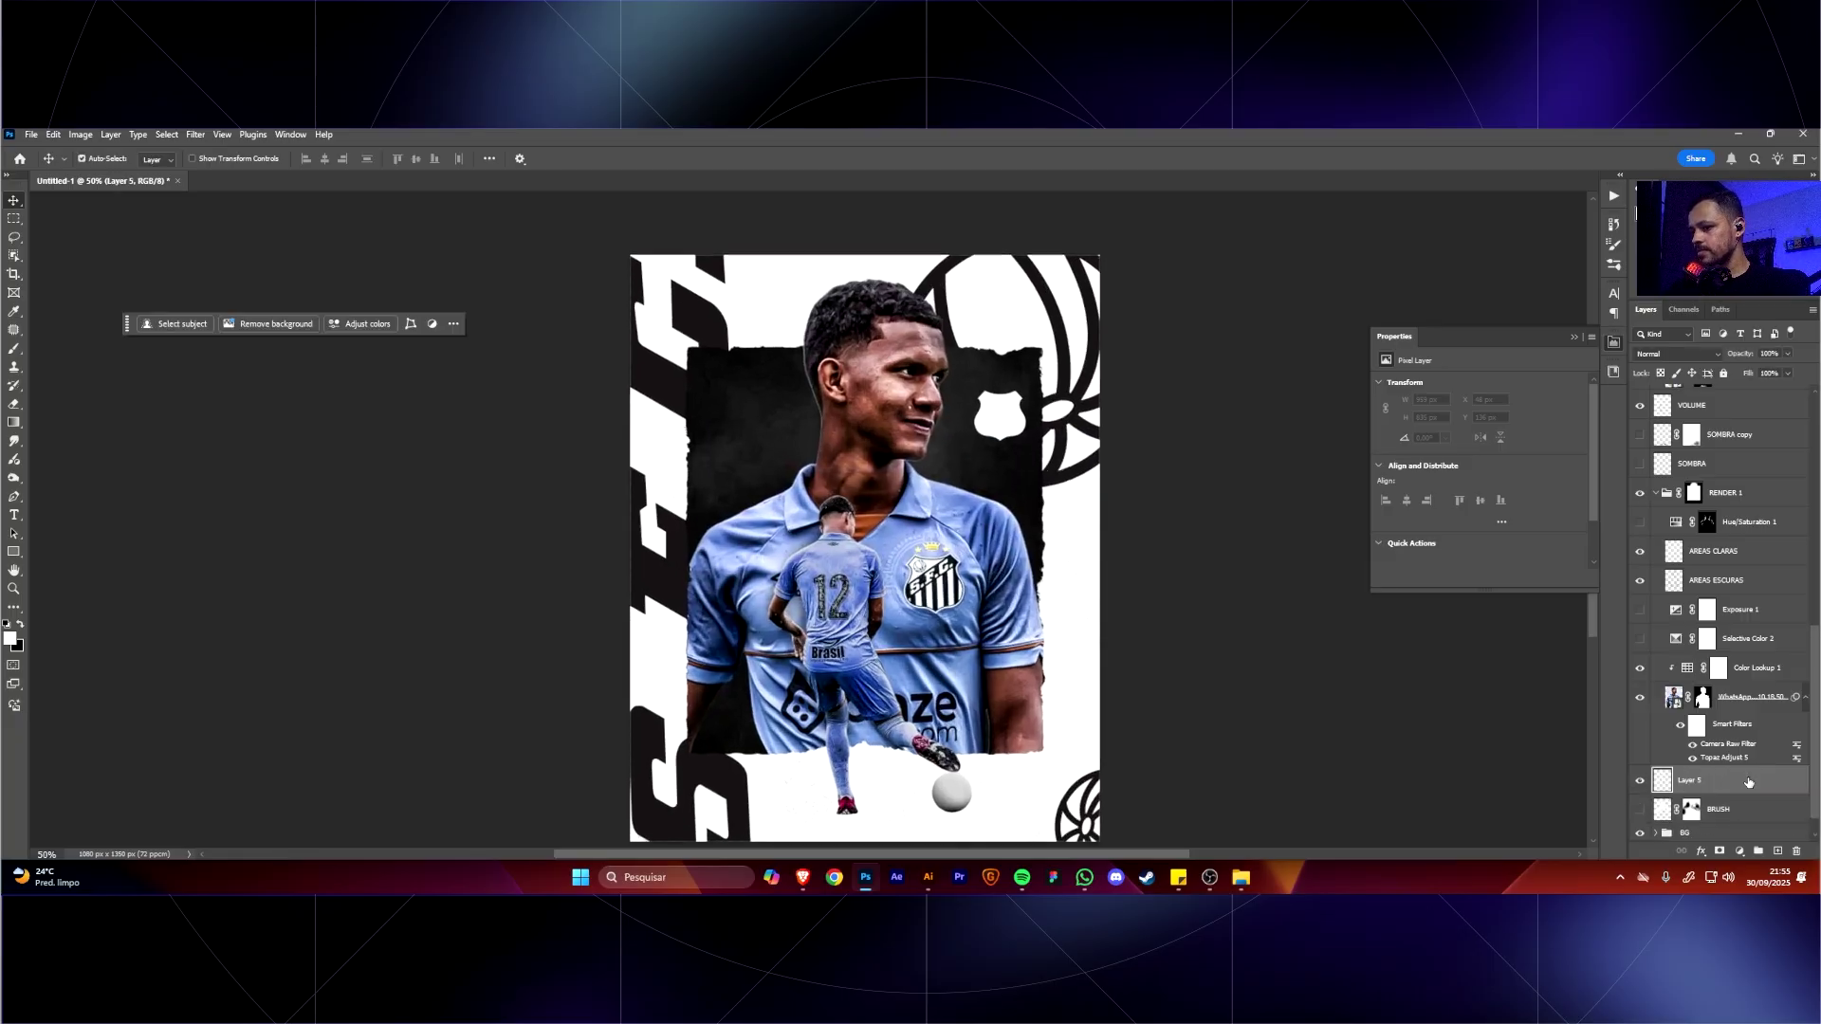
key("b")
right_click(913, 671)
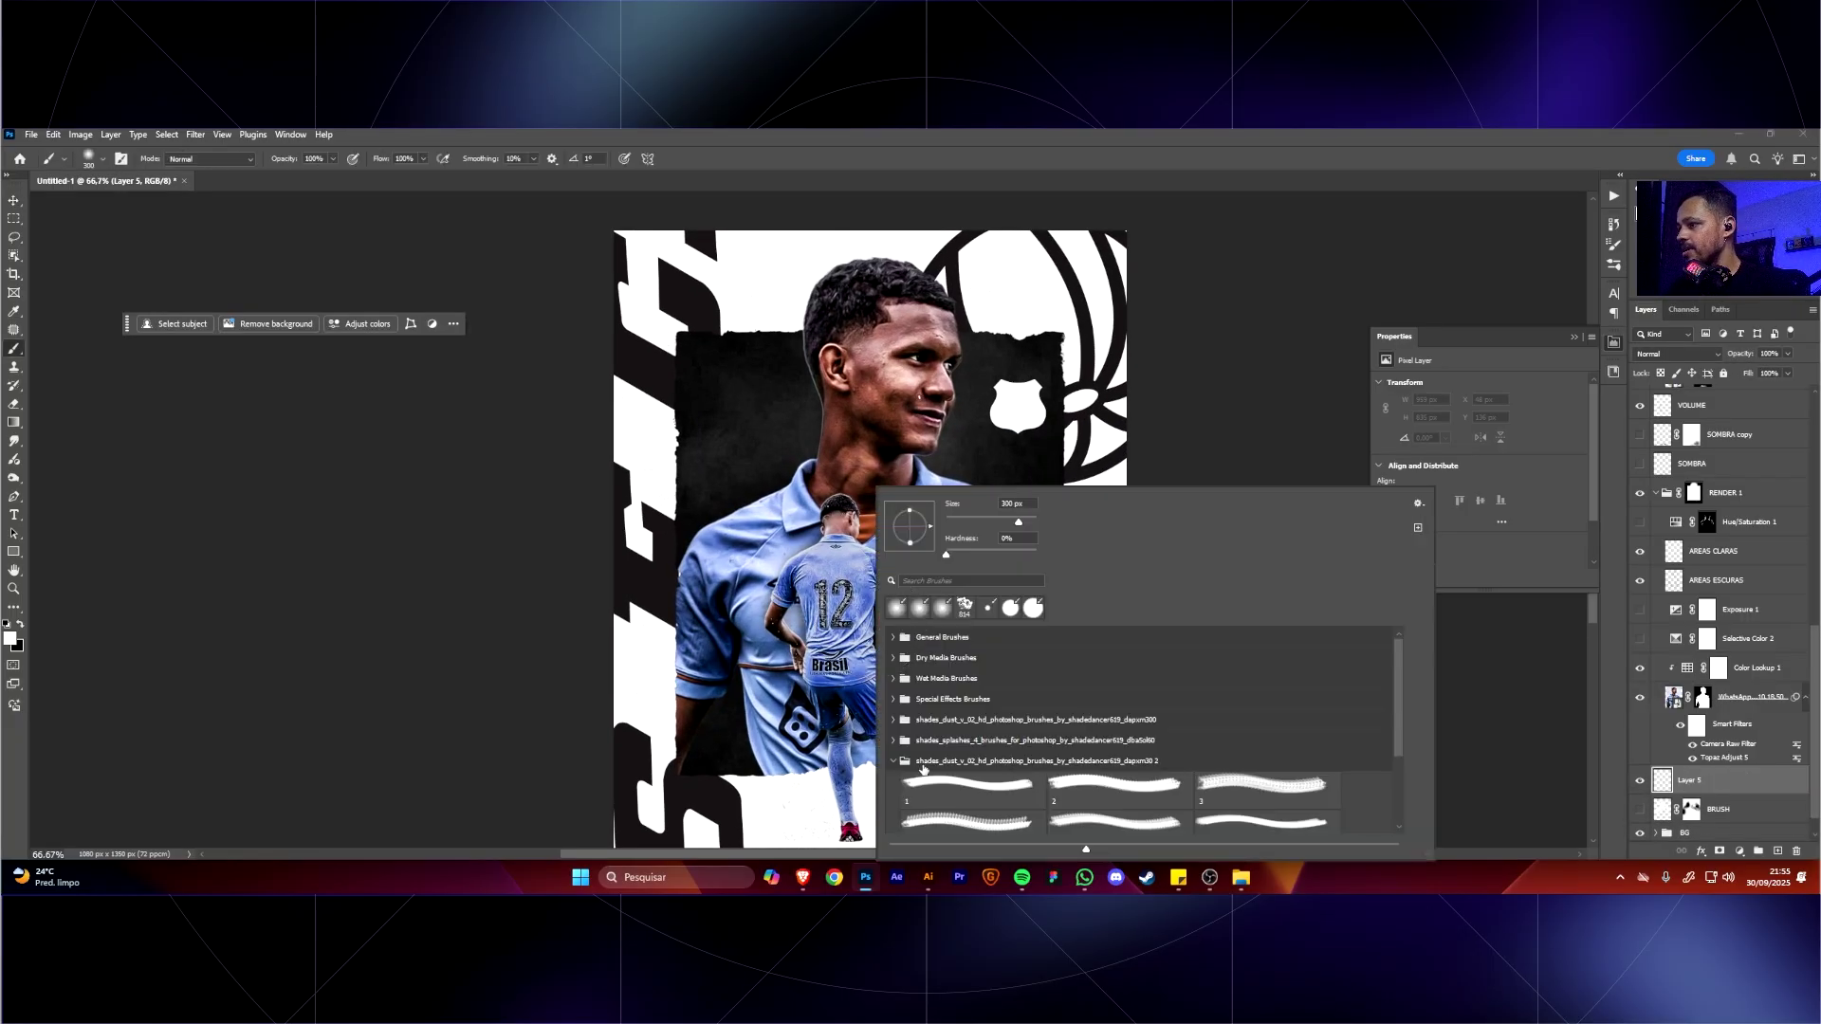
left_click(893, 760)
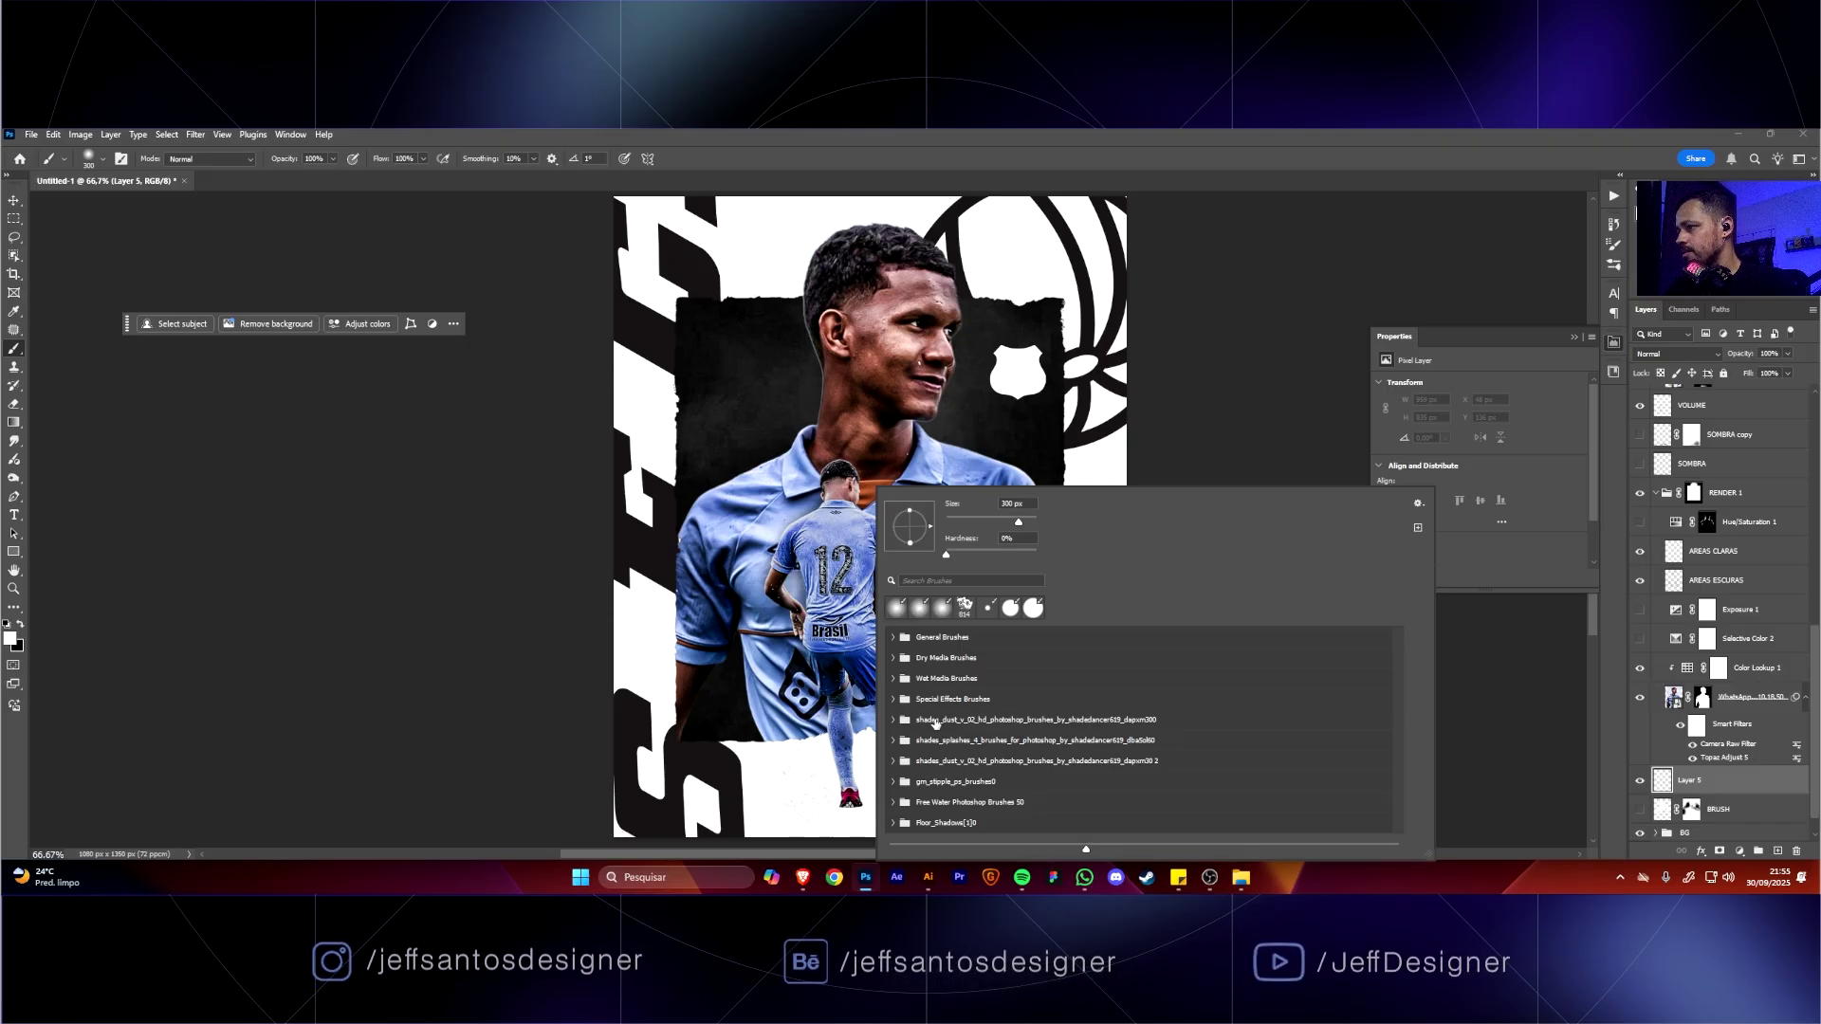
left_click(894, 700)
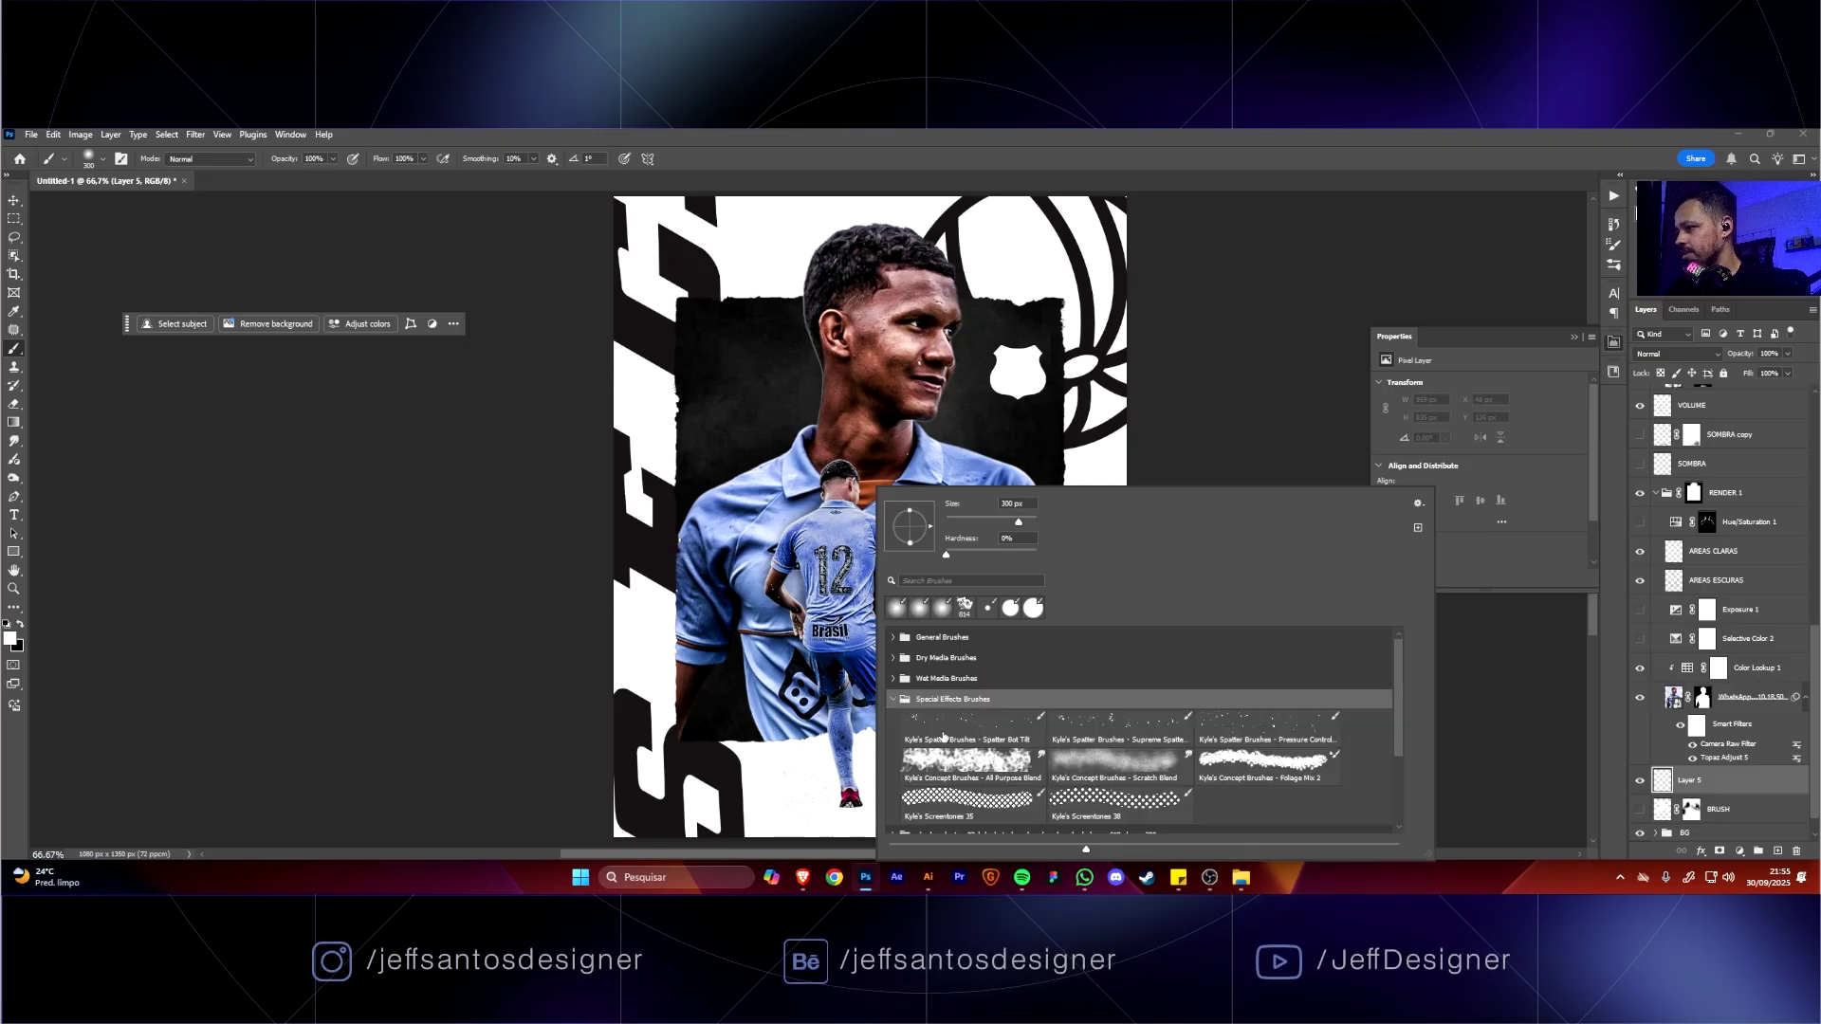
left_click(1098, 727)
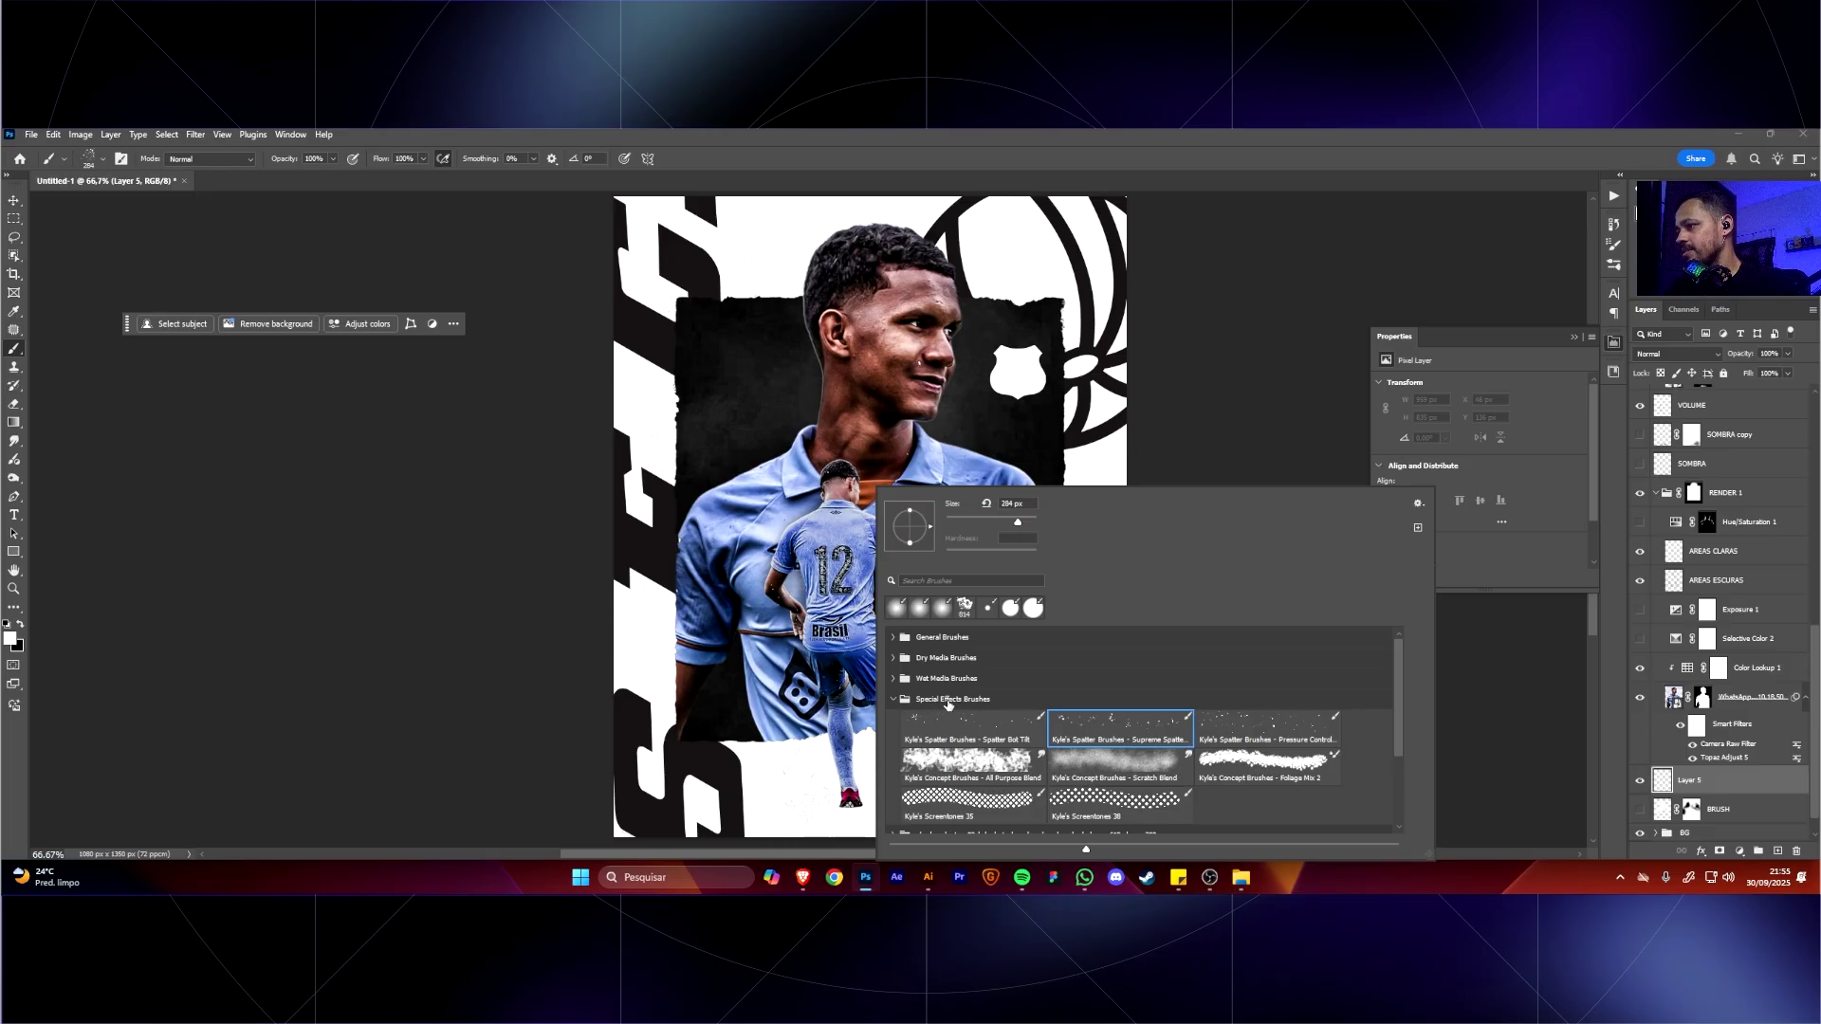
left_click(963, 727)
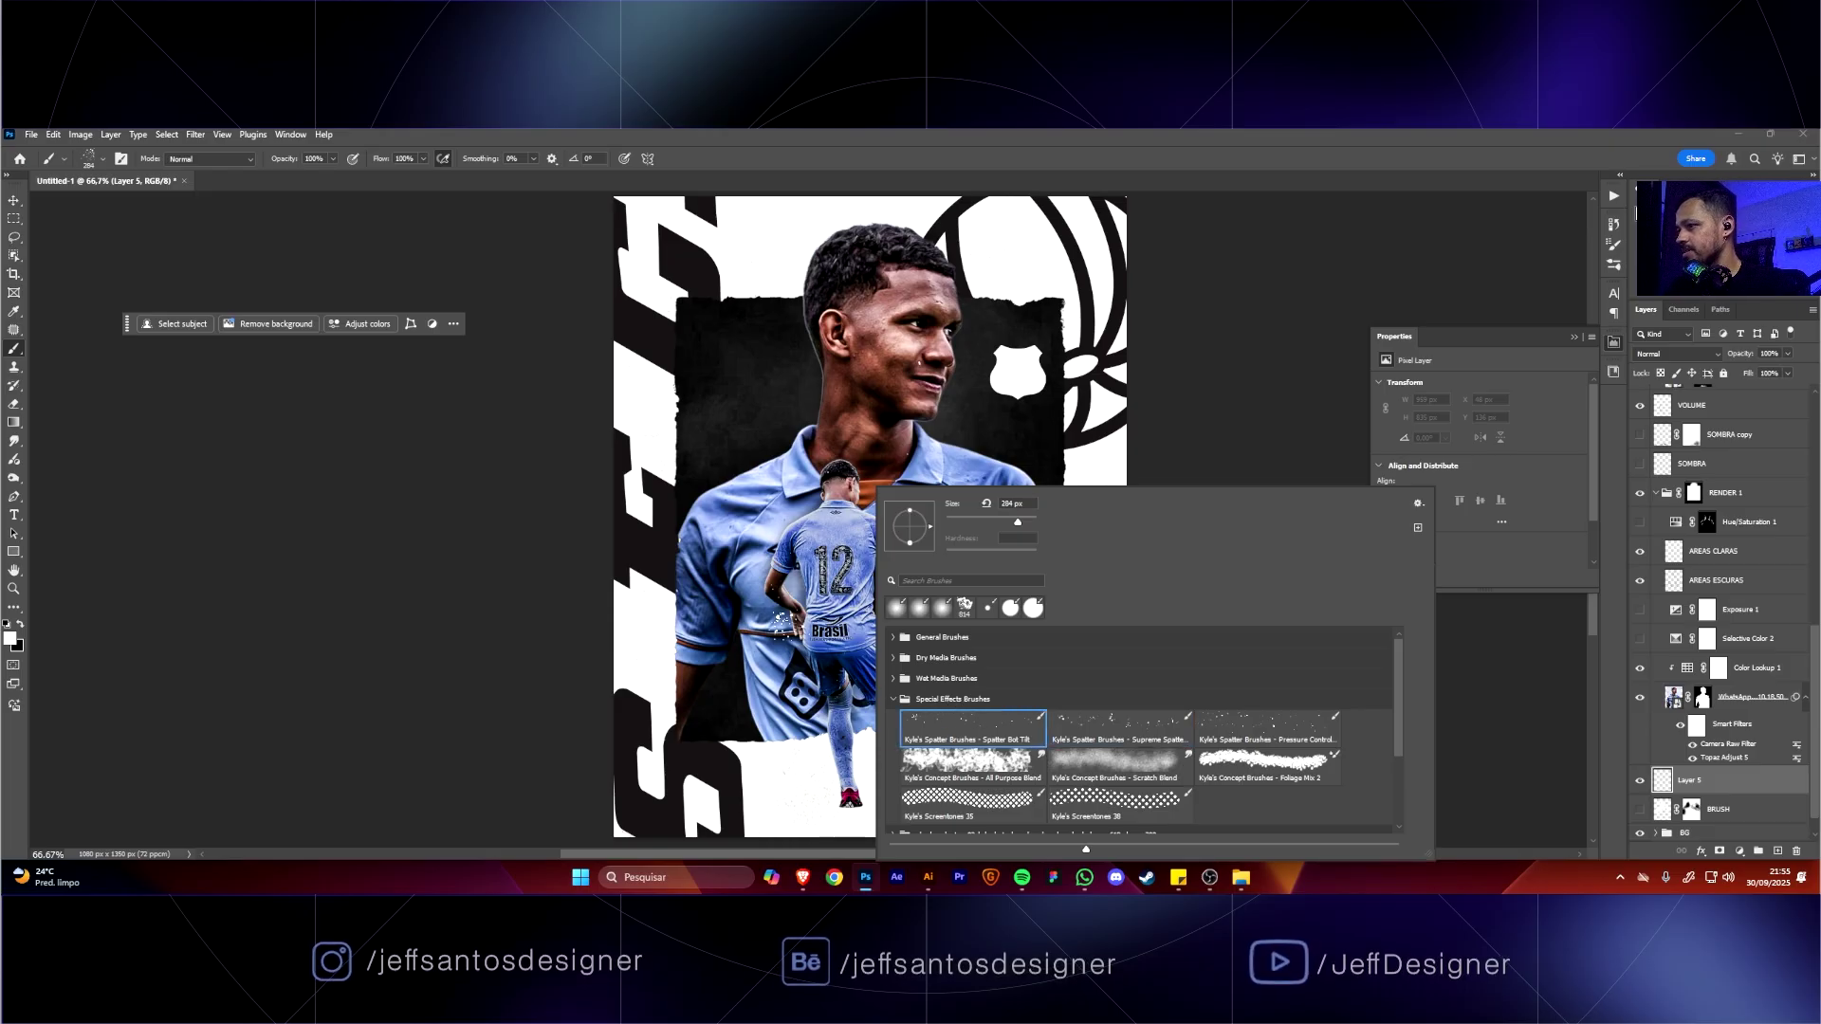
key("Return")
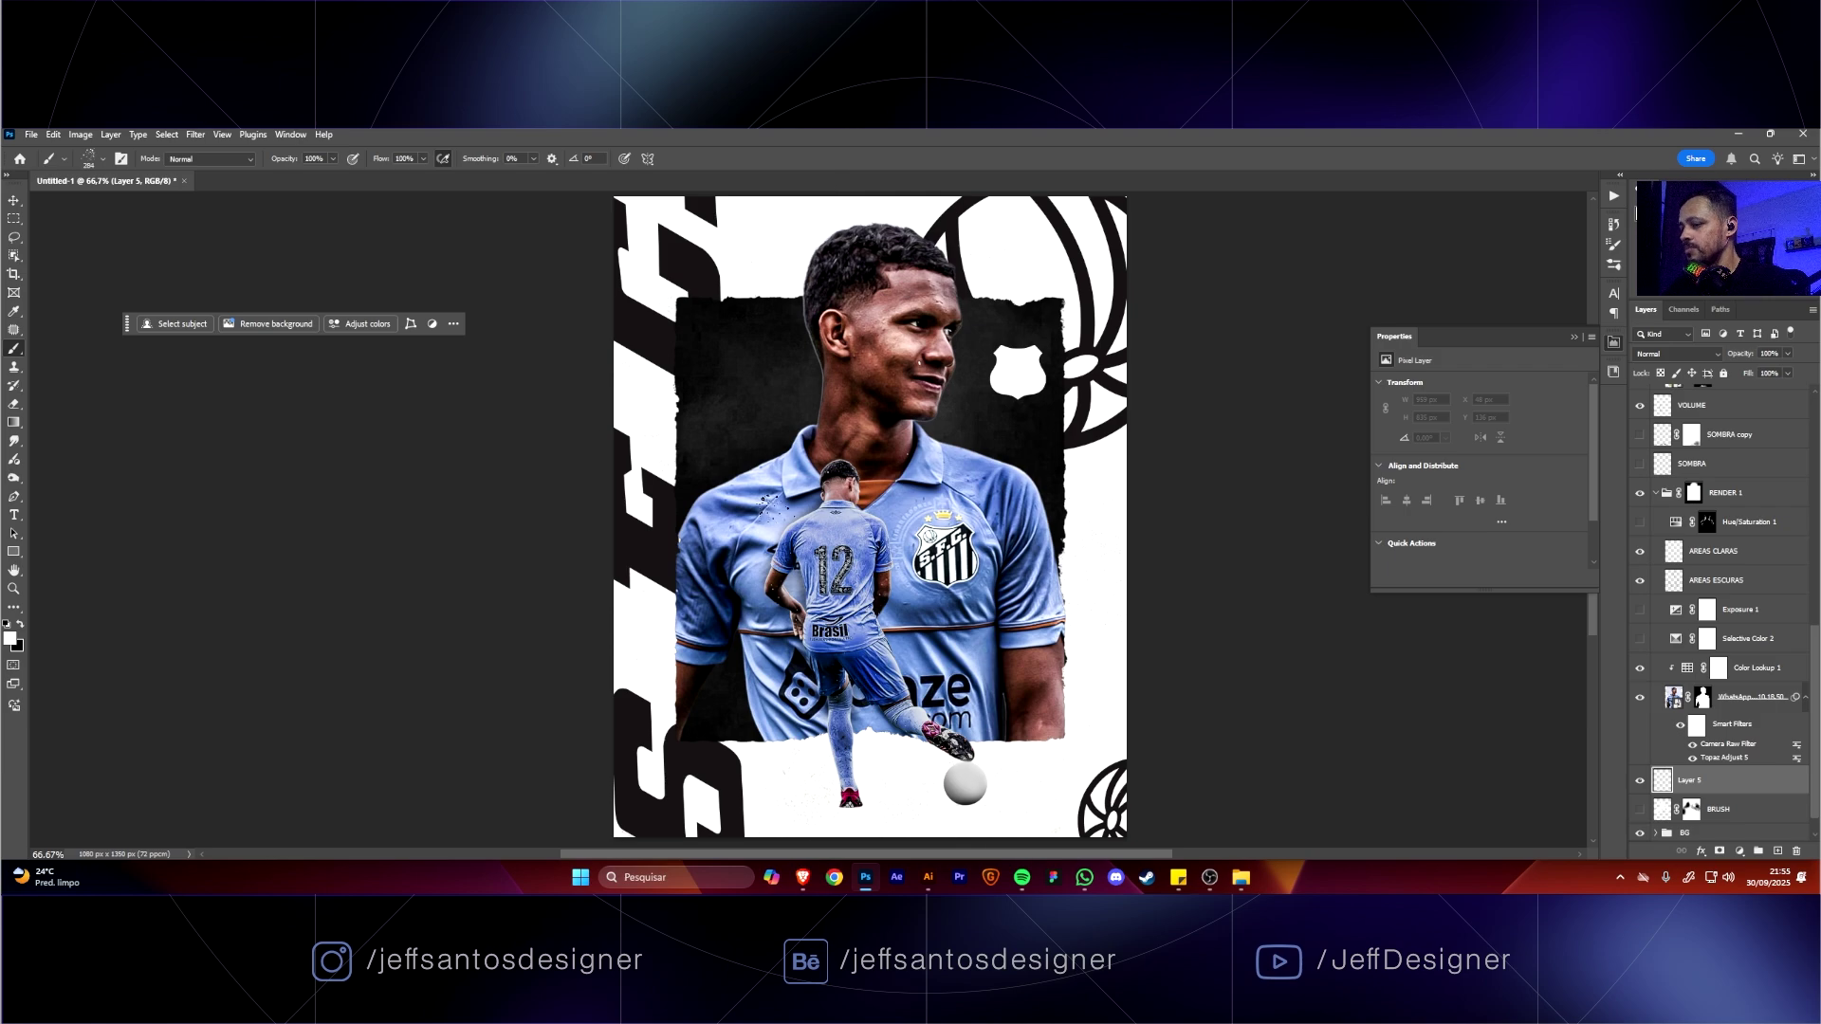
Try different spatter brush sizes, test white specks behind the large player's neck, and undo the test.
mouse_move(763, 503)
left_mouse_down()
mouse_move(759, 541)
mouse_move(749, 521)
left_mouse_up()
key("bracketright")
key("bracketright")
key("bracketright")
key("bracketright")
key("bracketright")
key("bracketright")
key("bracketright")
key("bracketright")
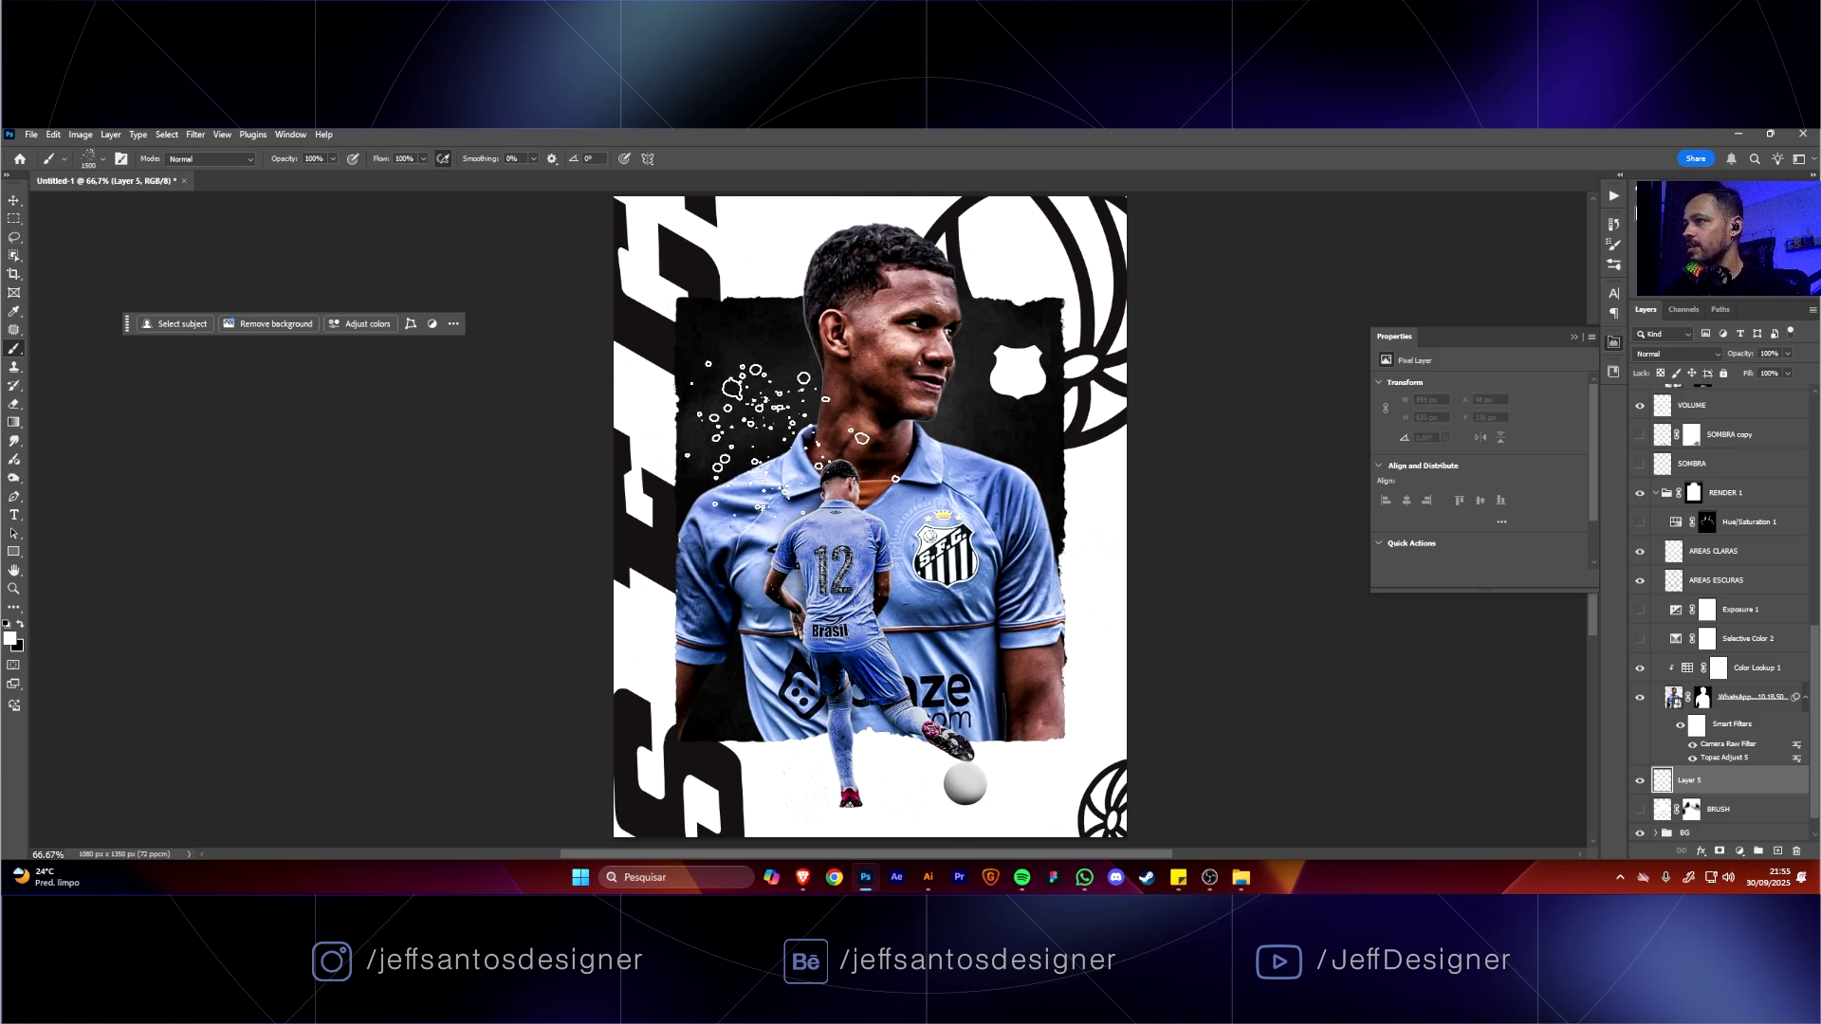
key("bracketleft")
key("bracketleft")
key("bracketleft")
key("bracketleft")
key("bracketleft")
key("bracketleft")
key("bracketleft")
key("bracketleft")
key("bracketleft")
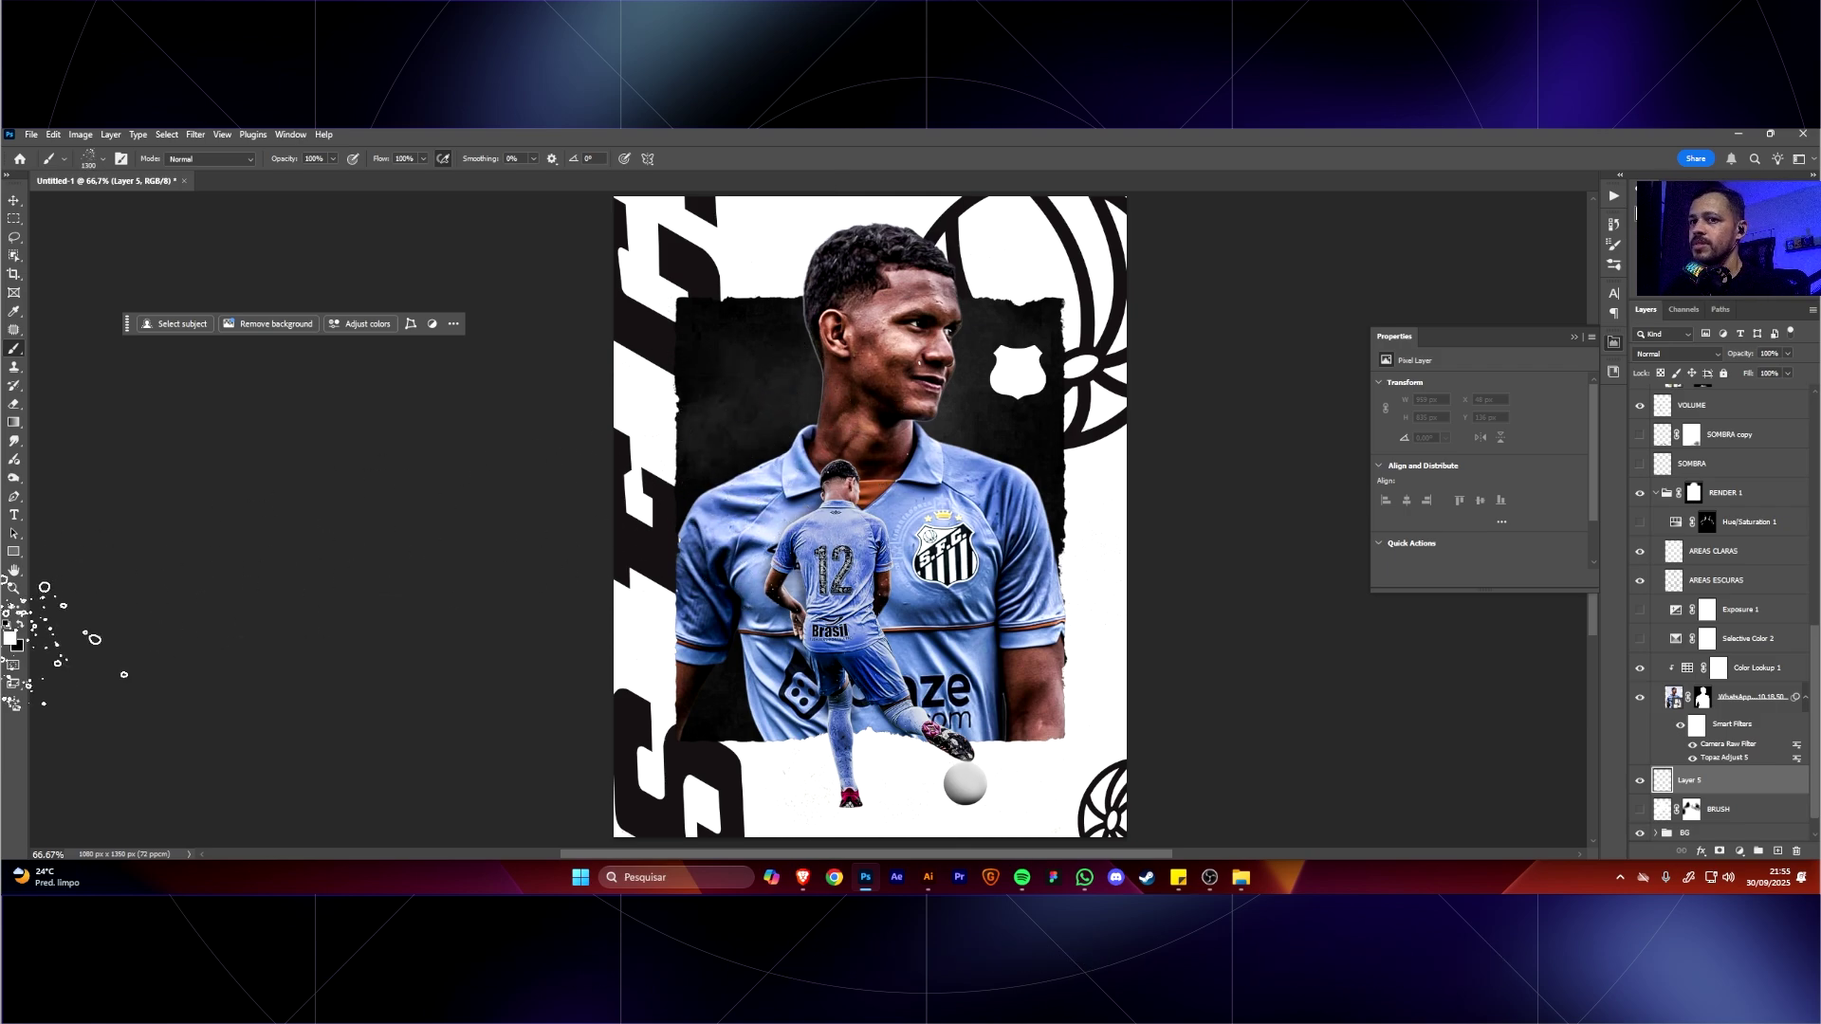
key("bracketleft")
key("bracketleft")
key("bracketleft")
key("bracketleft")
key("bracketleft")
key("bracketleft")
key("bracketleft")
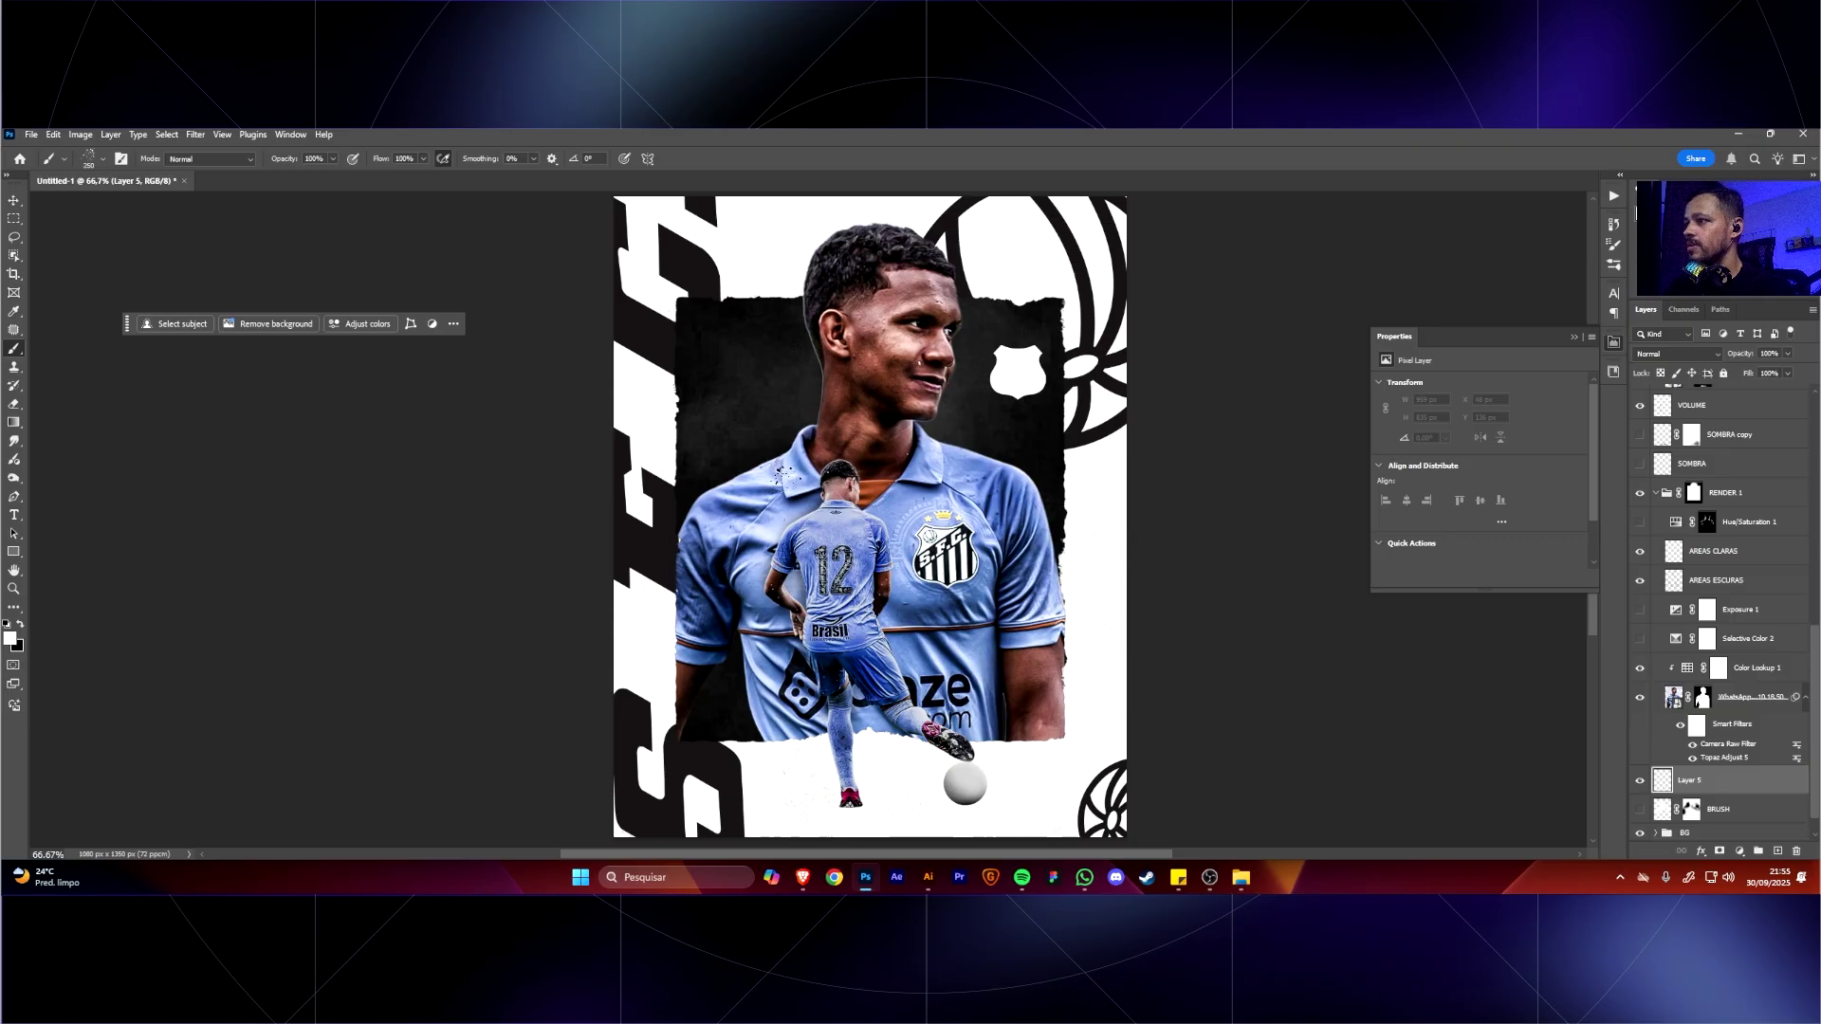
key("ctrl+plus")
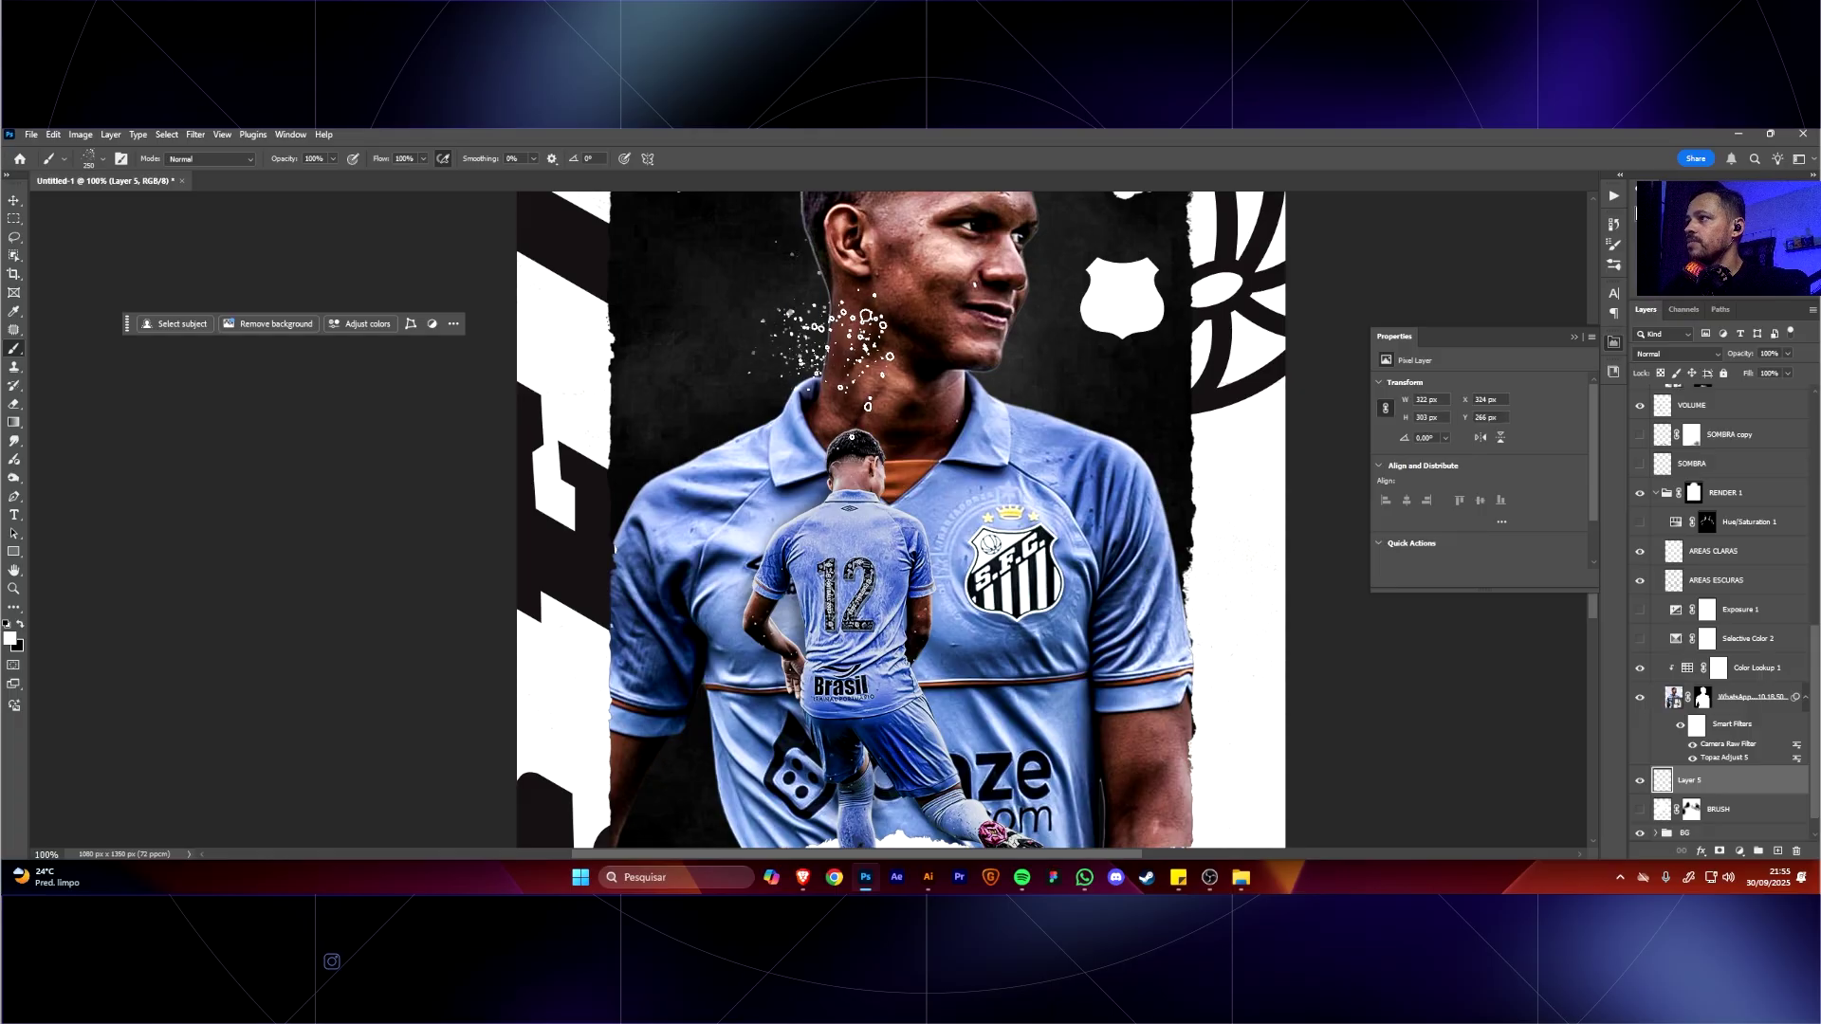
left_click(890, 366)
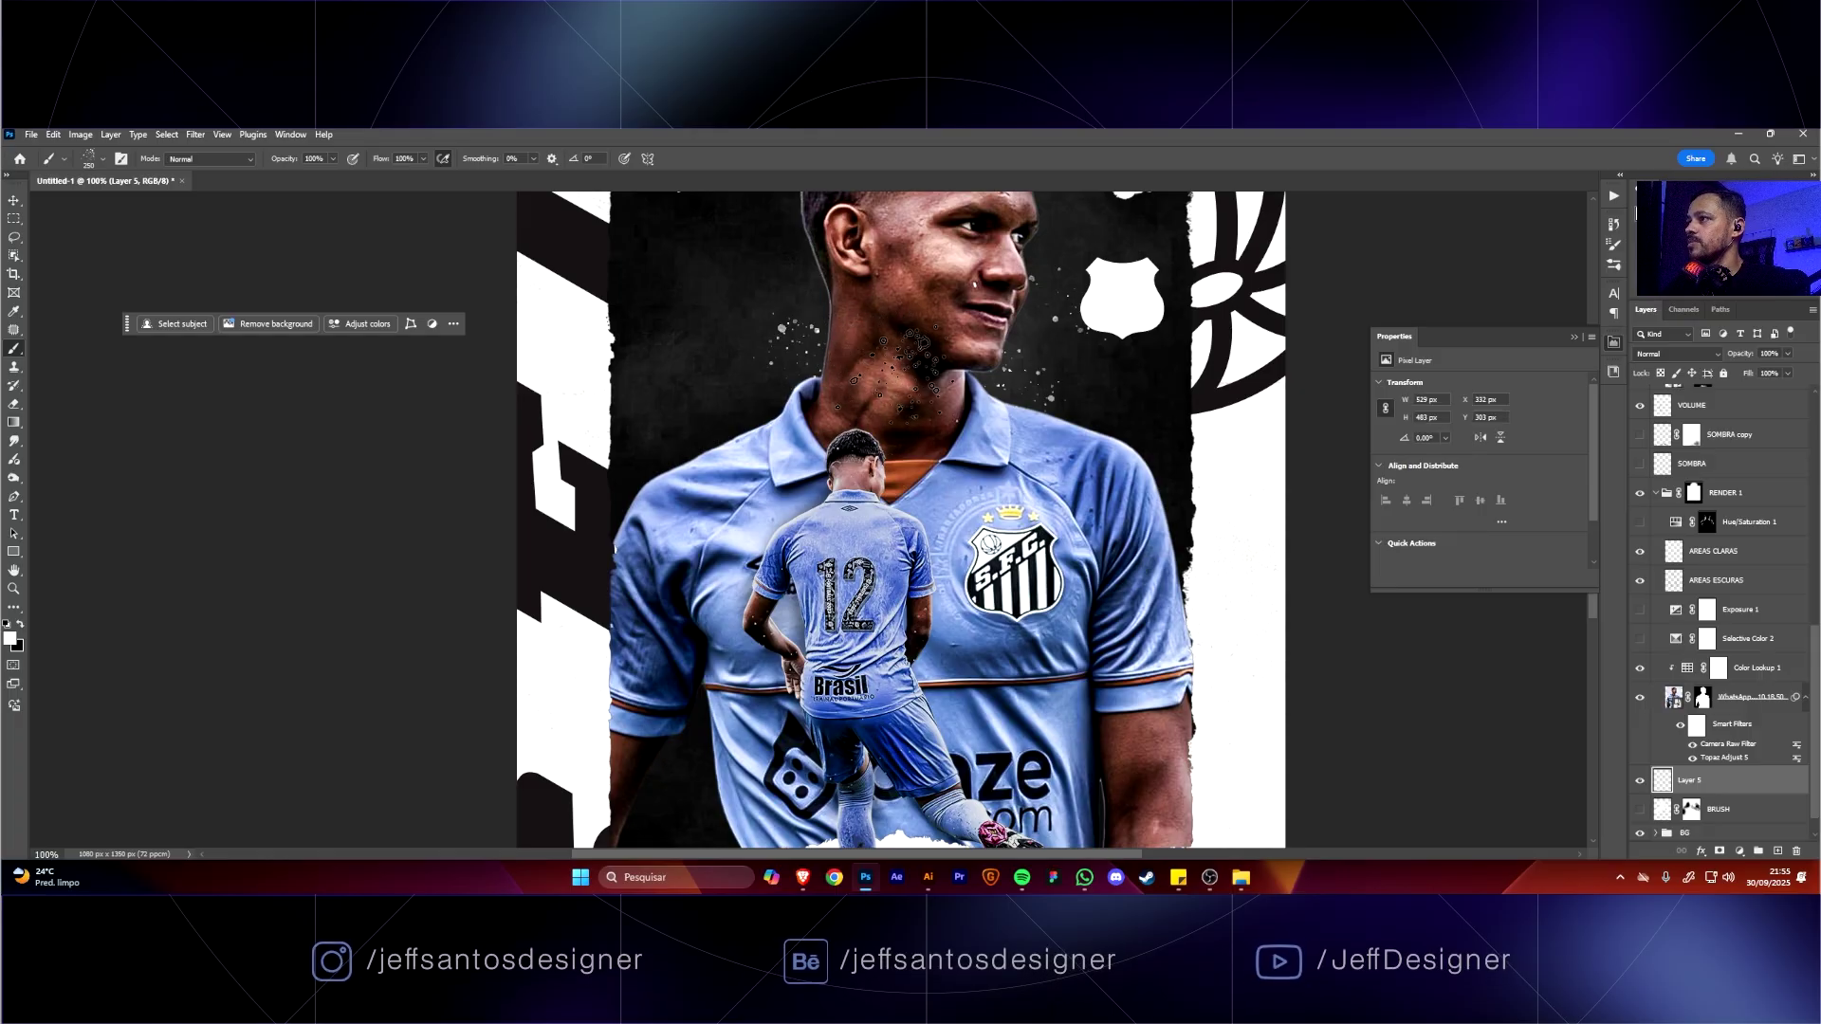
key("ctrl+z")
Shrink the spatter brush considerably and try it along the edge of the large player's neck.
key("[")
key("[")
key("[")
key("[")
key("[")
key("[")
key("[")
key("[")
key("[")
key("[")
key("[")
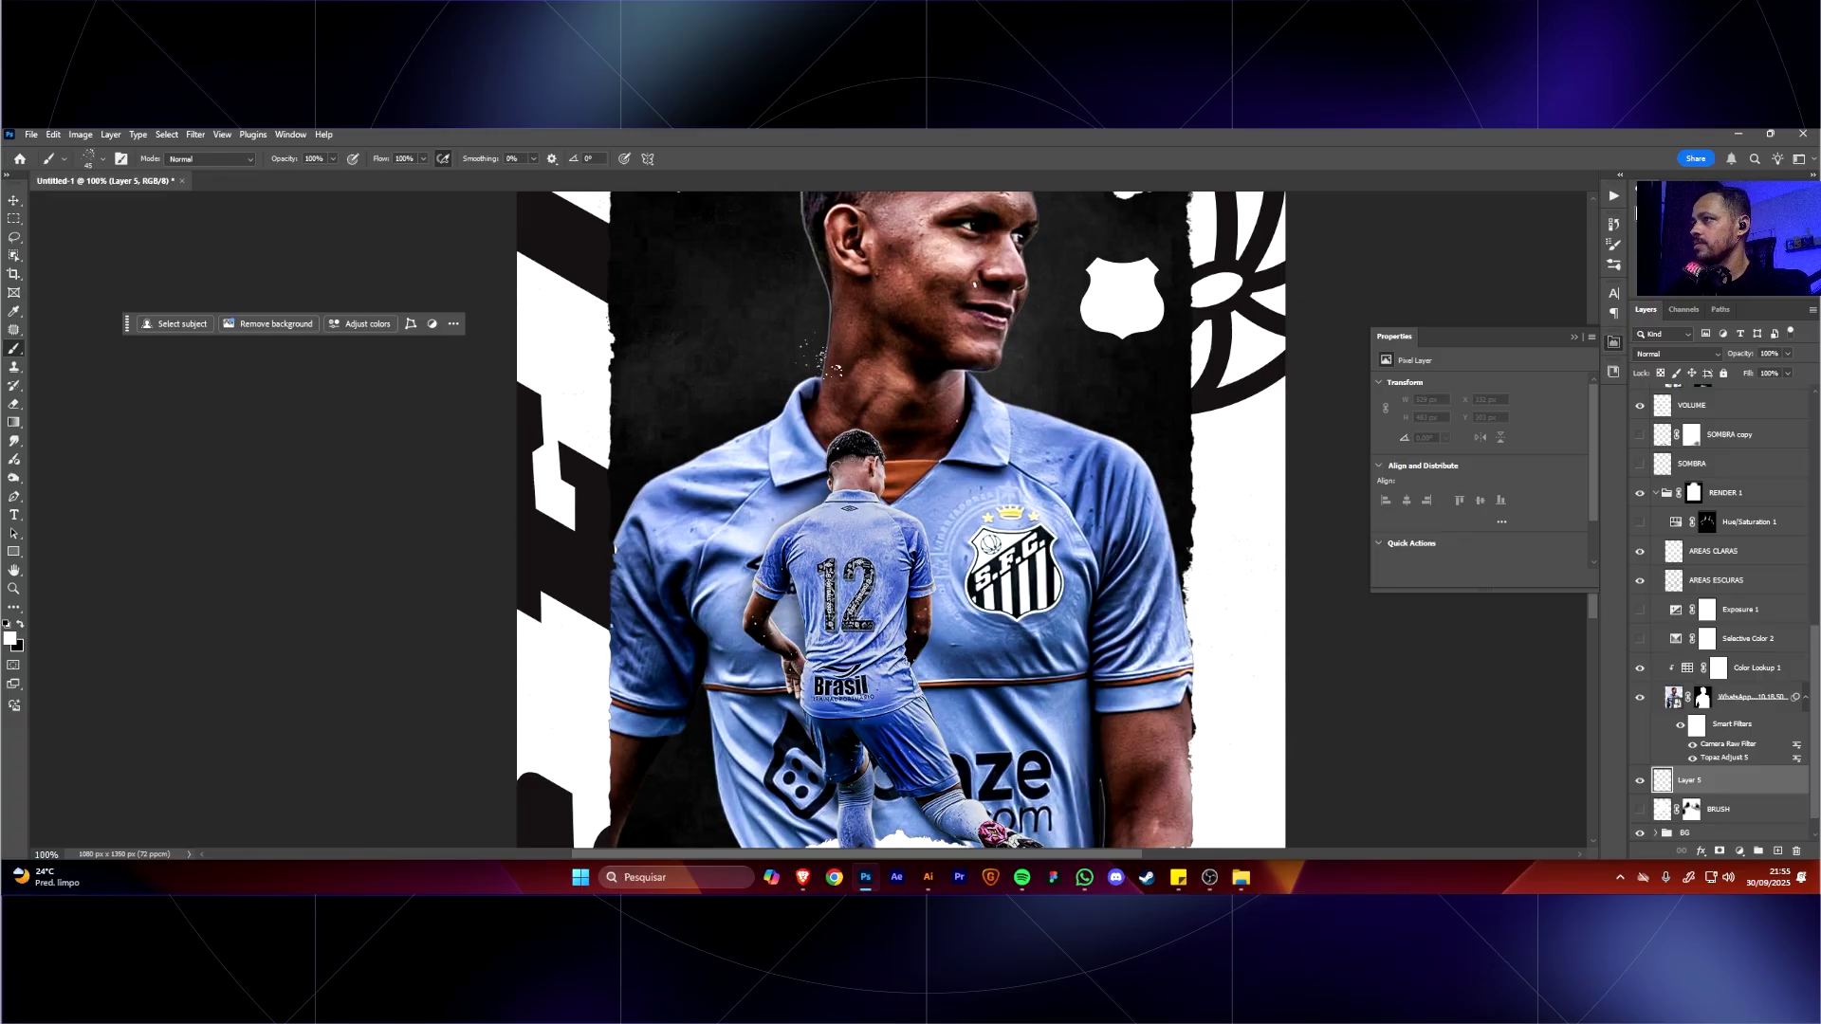
left_click_drag(835, 362, 841, 338)
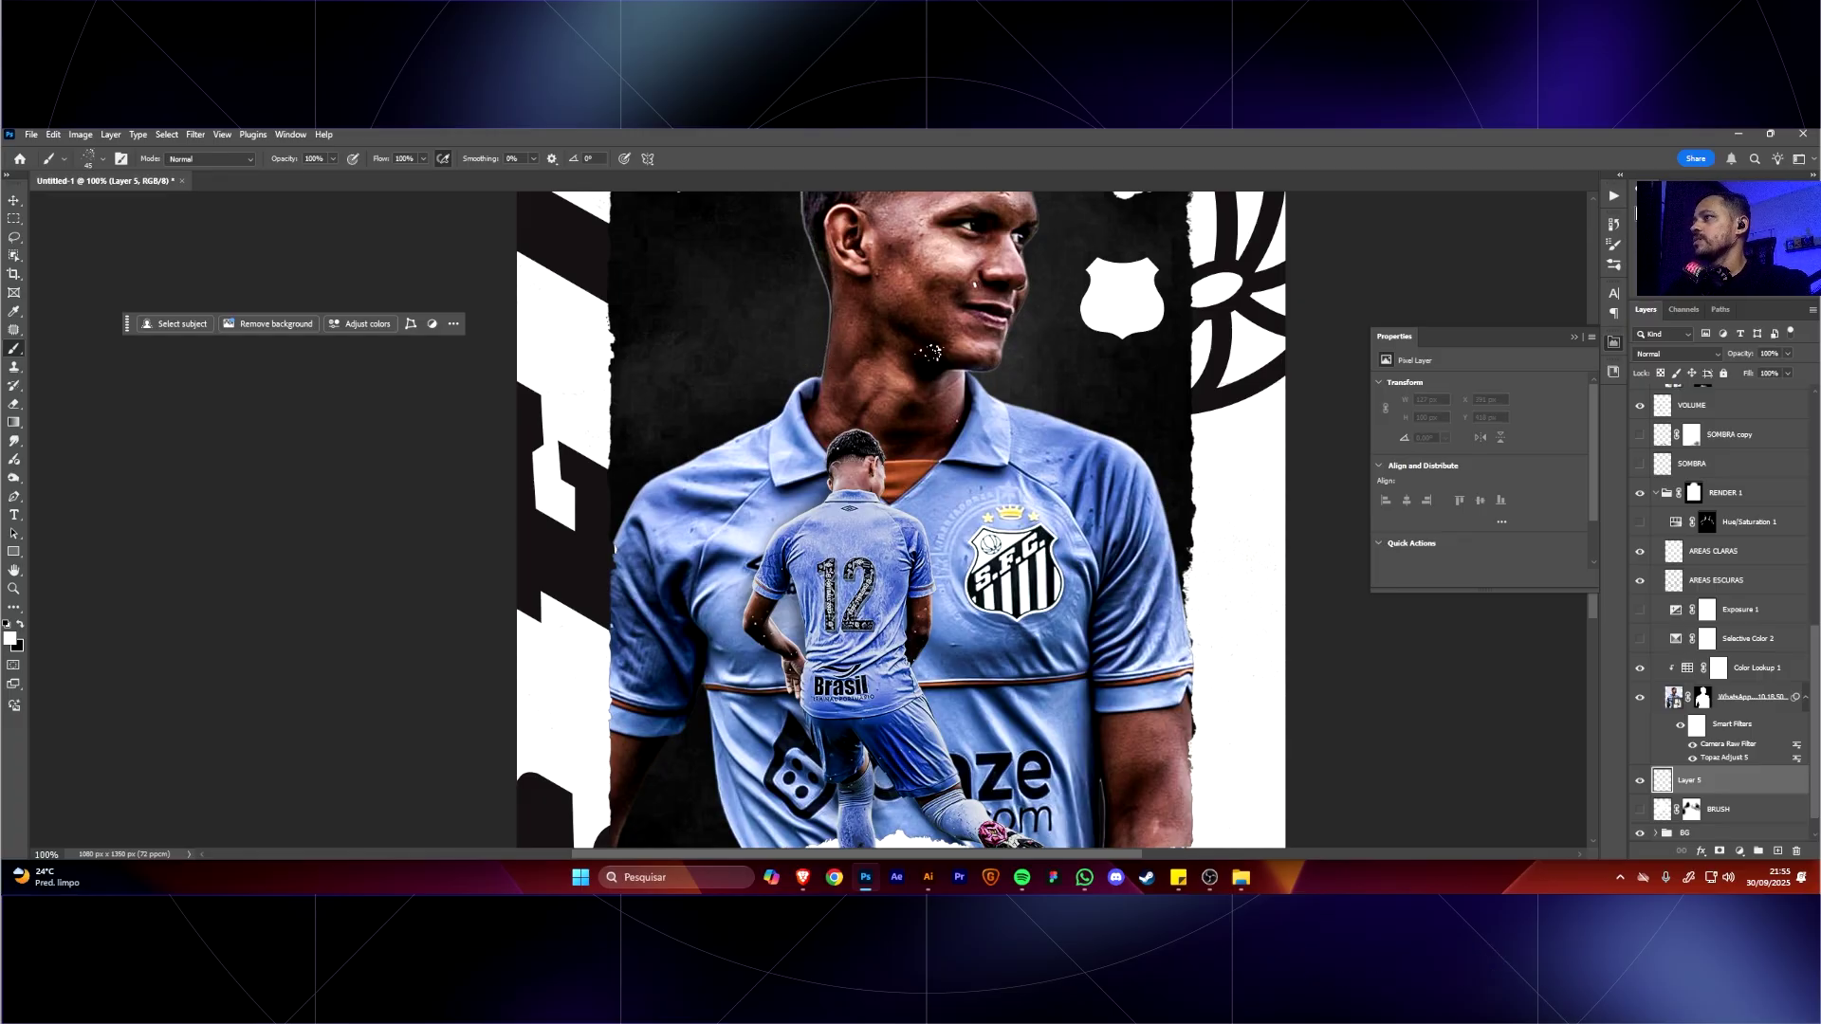
Try the Supreme Spatter brush from Kyle's Spatter Brushes at 284 px near the large player's collar.
right_click(922, 395)
left_click(1114, 621)
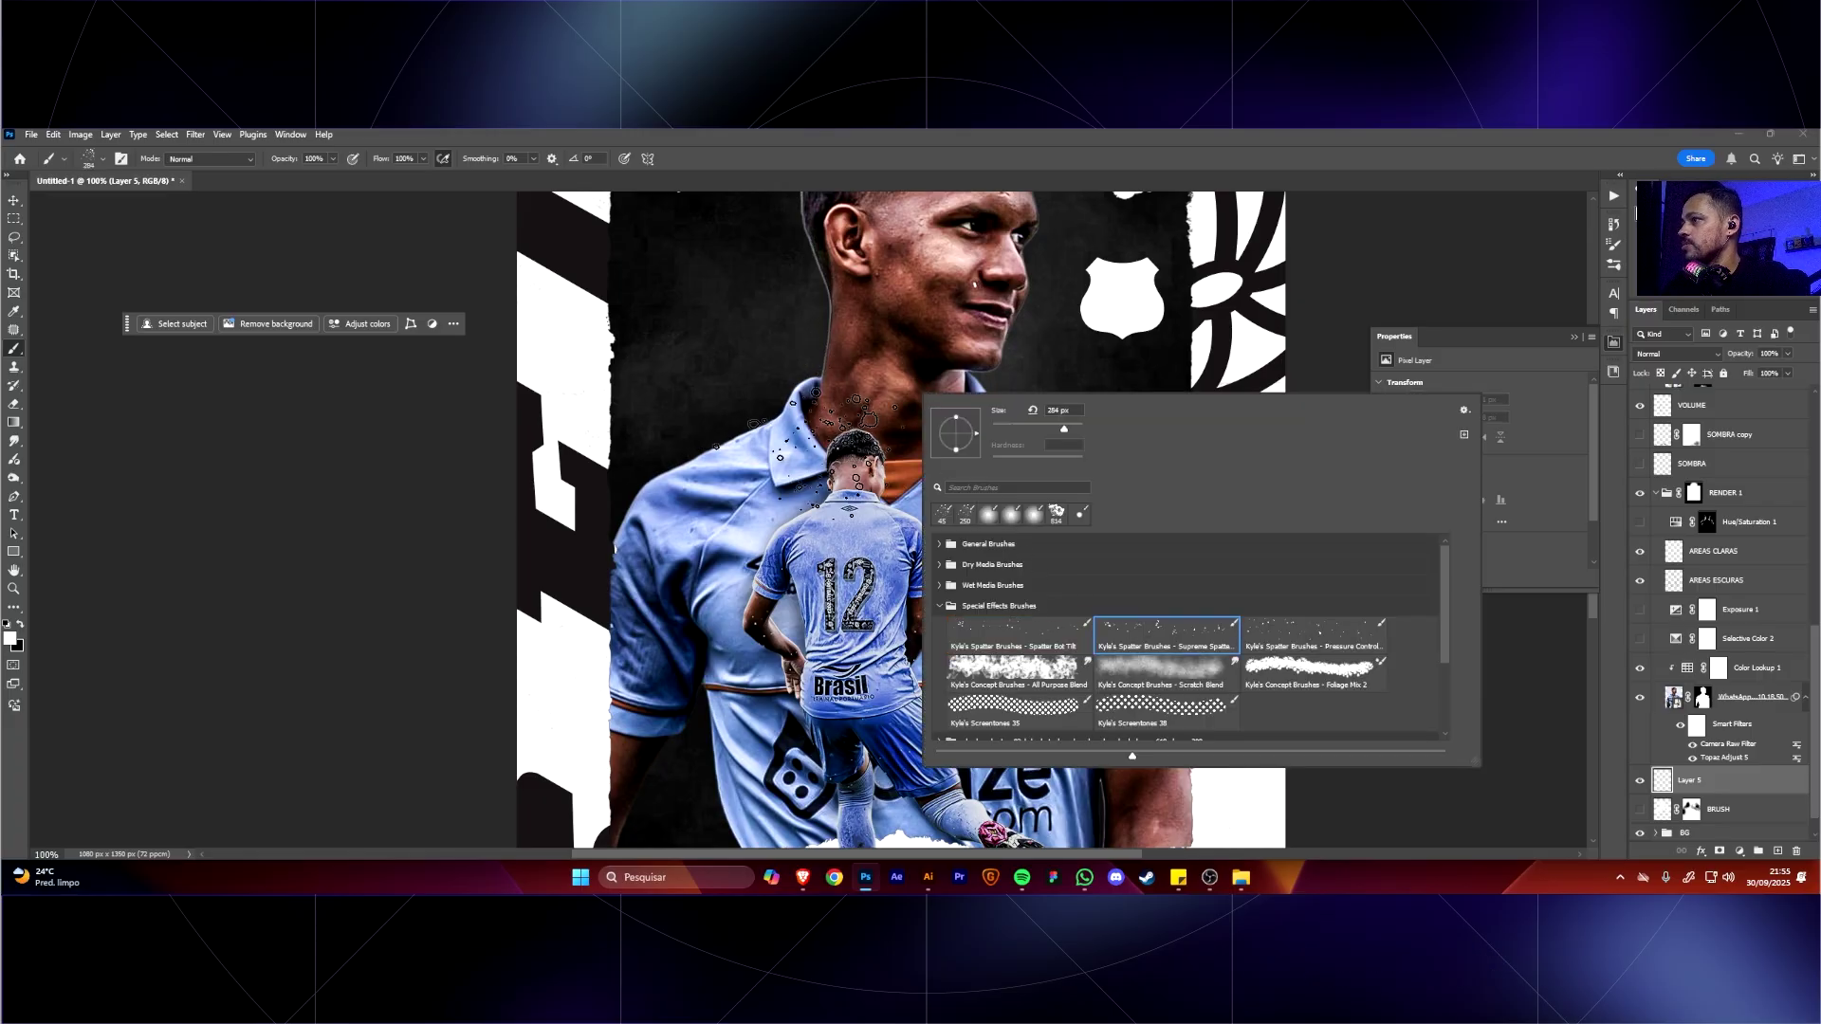
left_click(856, 443)
Try the Pressure Control brush from Kyle's Spatter Brushes on the large player's neck, undo the mark and shrink the brush.
right_click(938, 460)
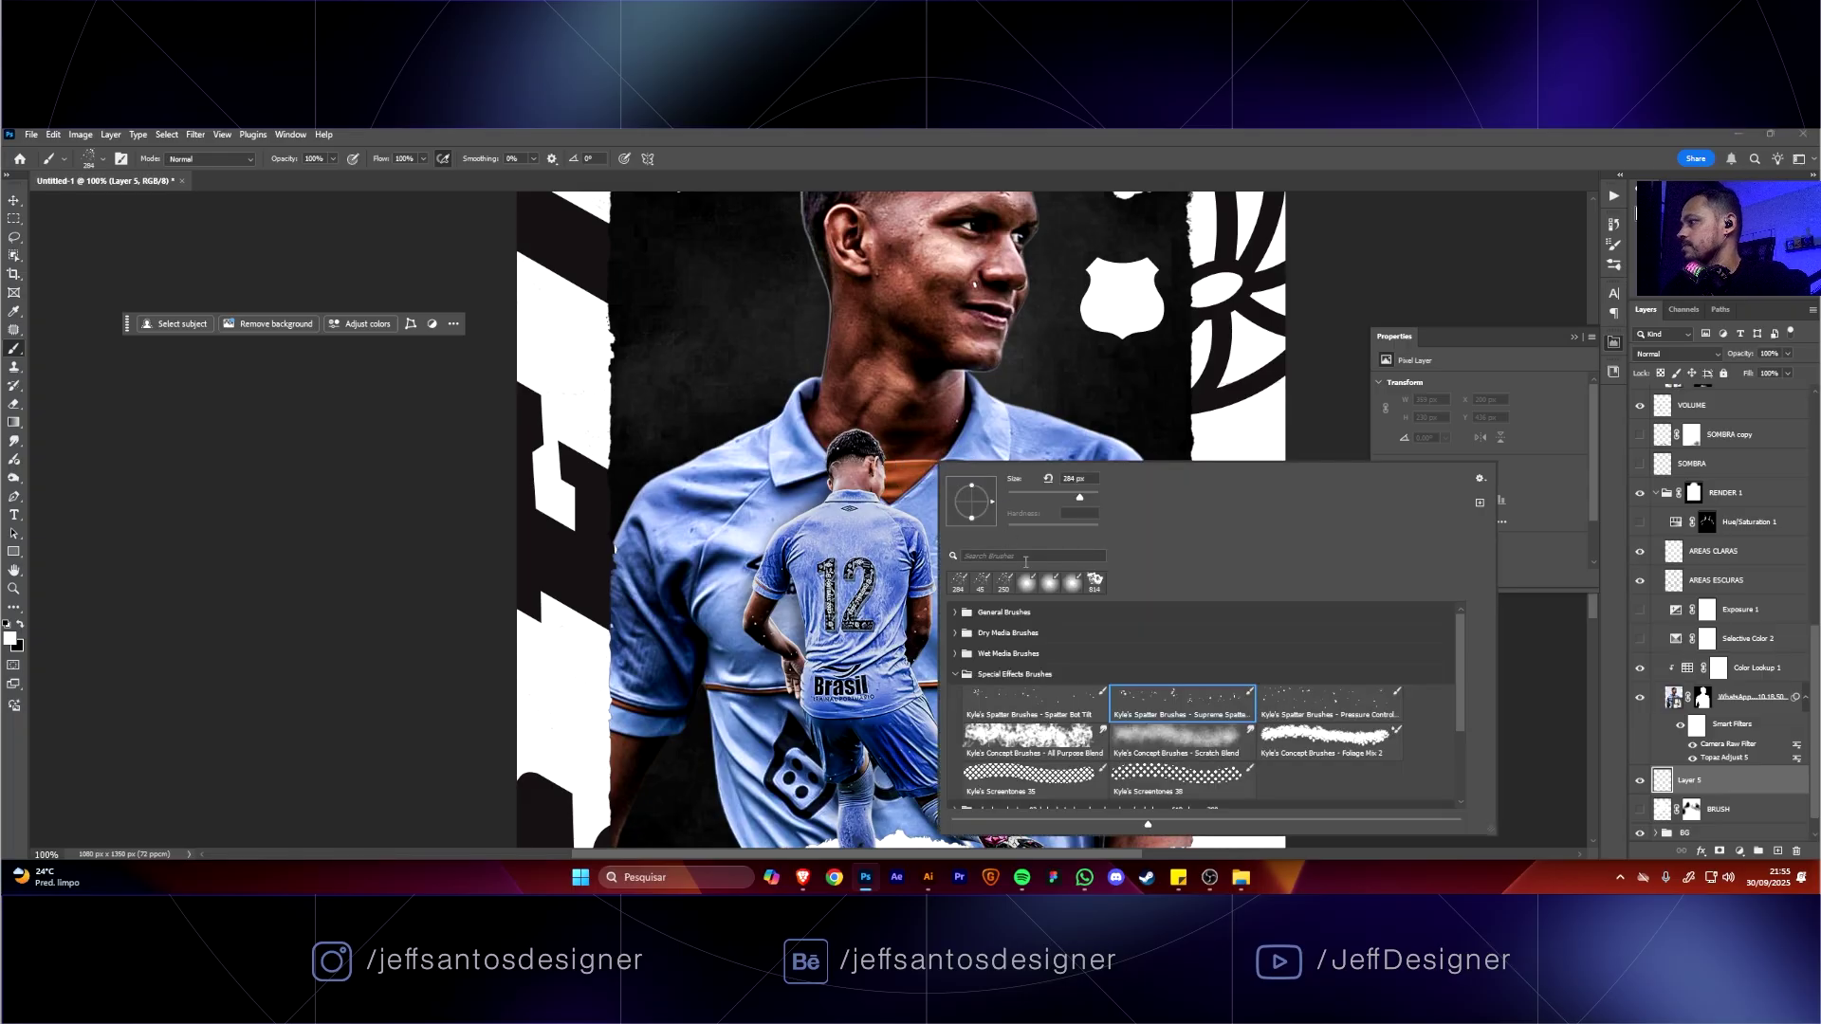
left_click(1297, 716)
left_click(839, 394)
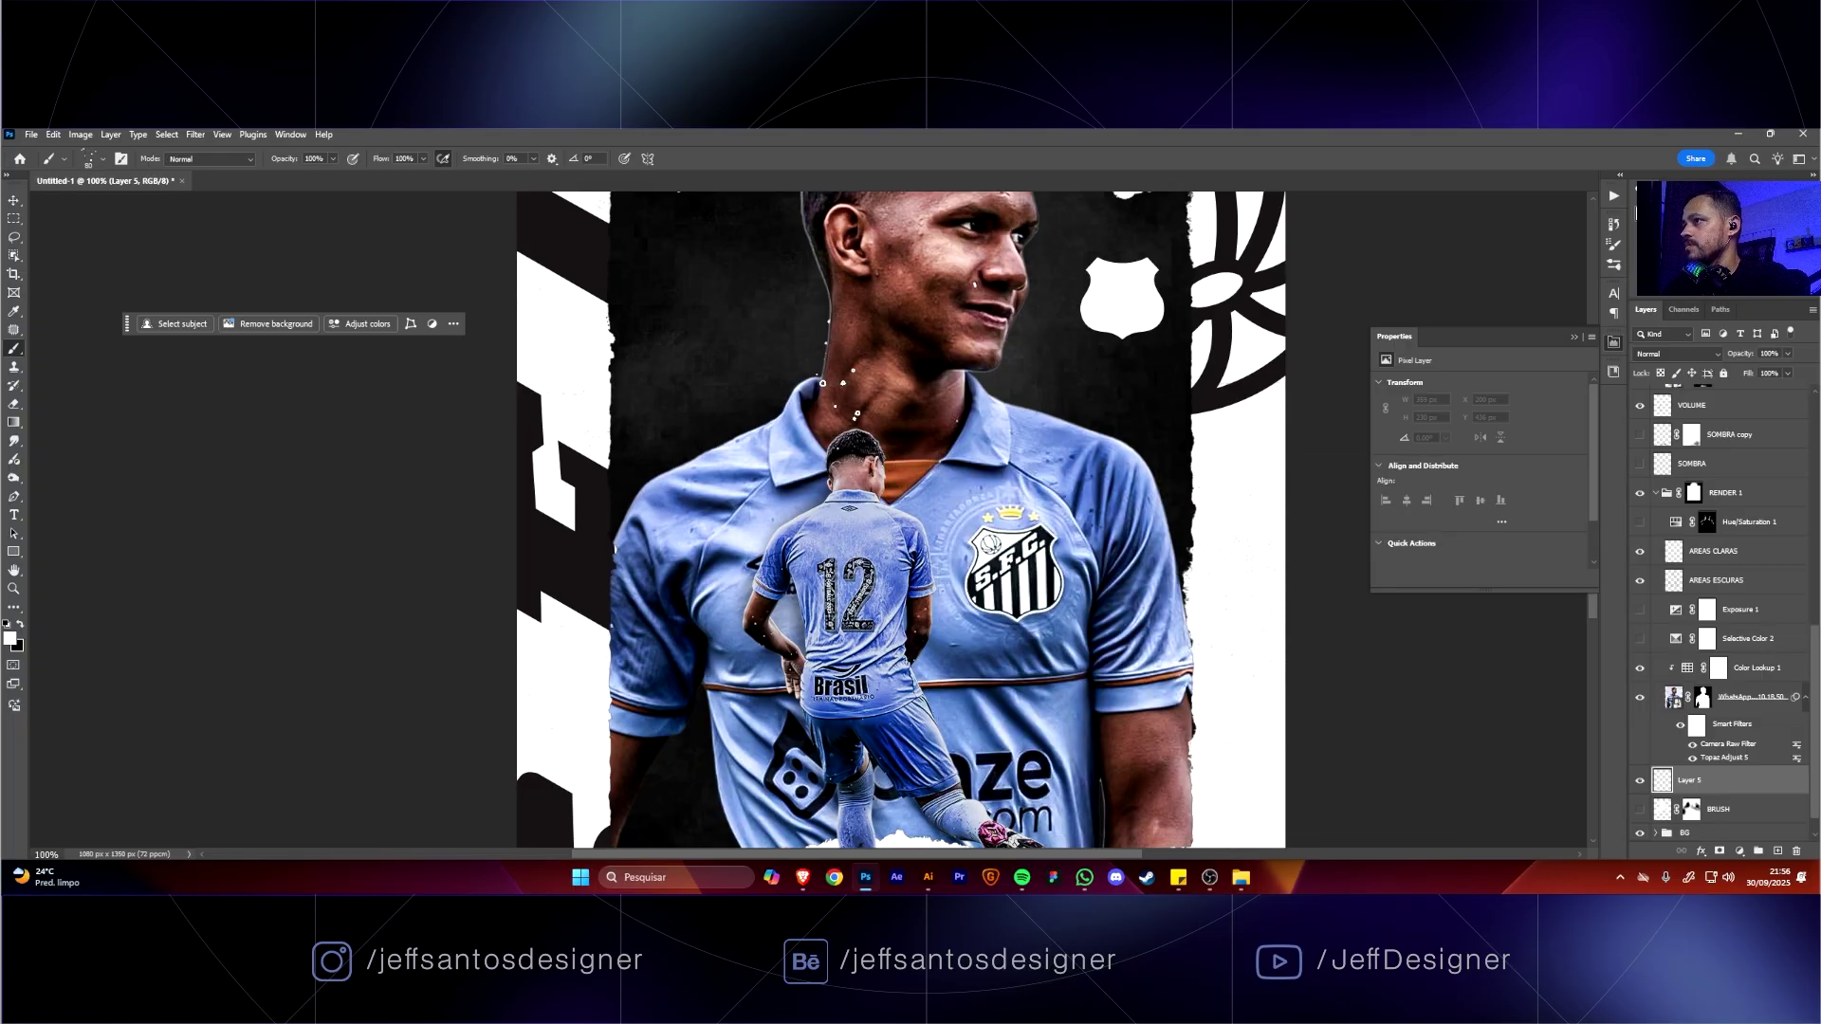
key("ctrl+z")
key("bracketleft")
key("bracketleft")
key("bracketleft")
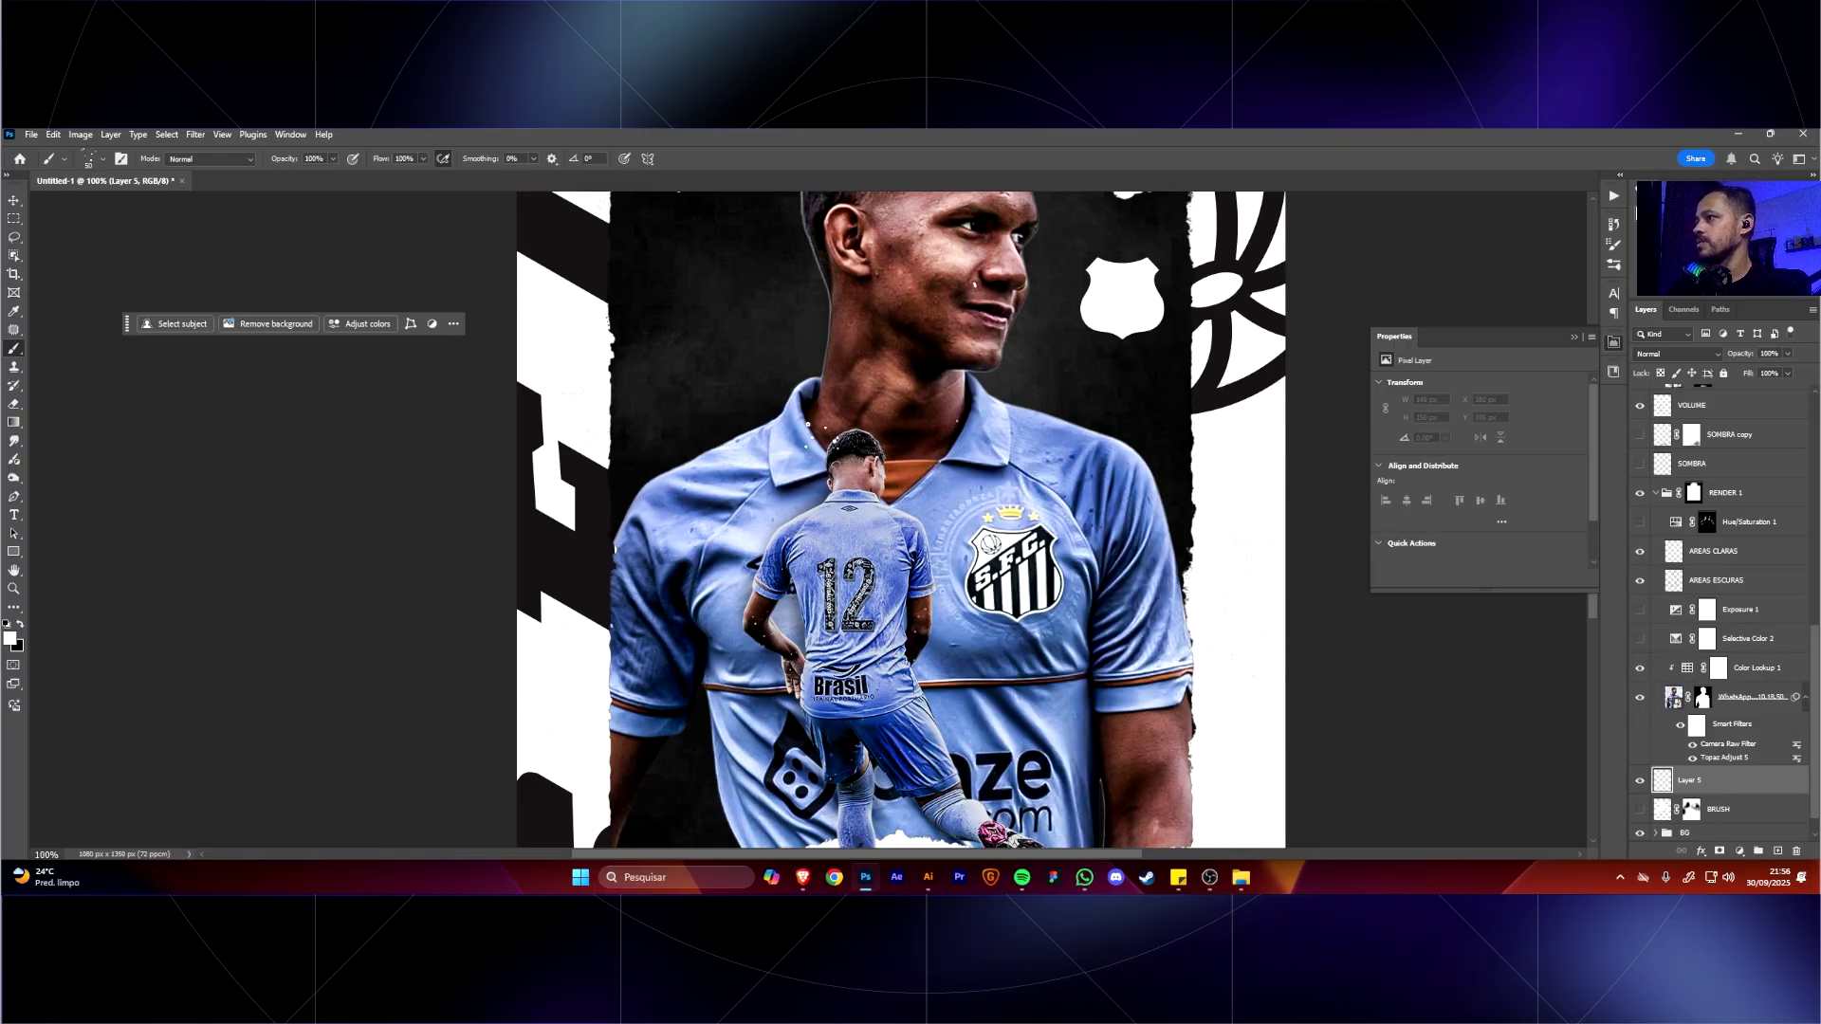
Lower the brush opacity to 34% and flow to 42%, and test white specks beside the large player's neck.
left_click(332, 160)
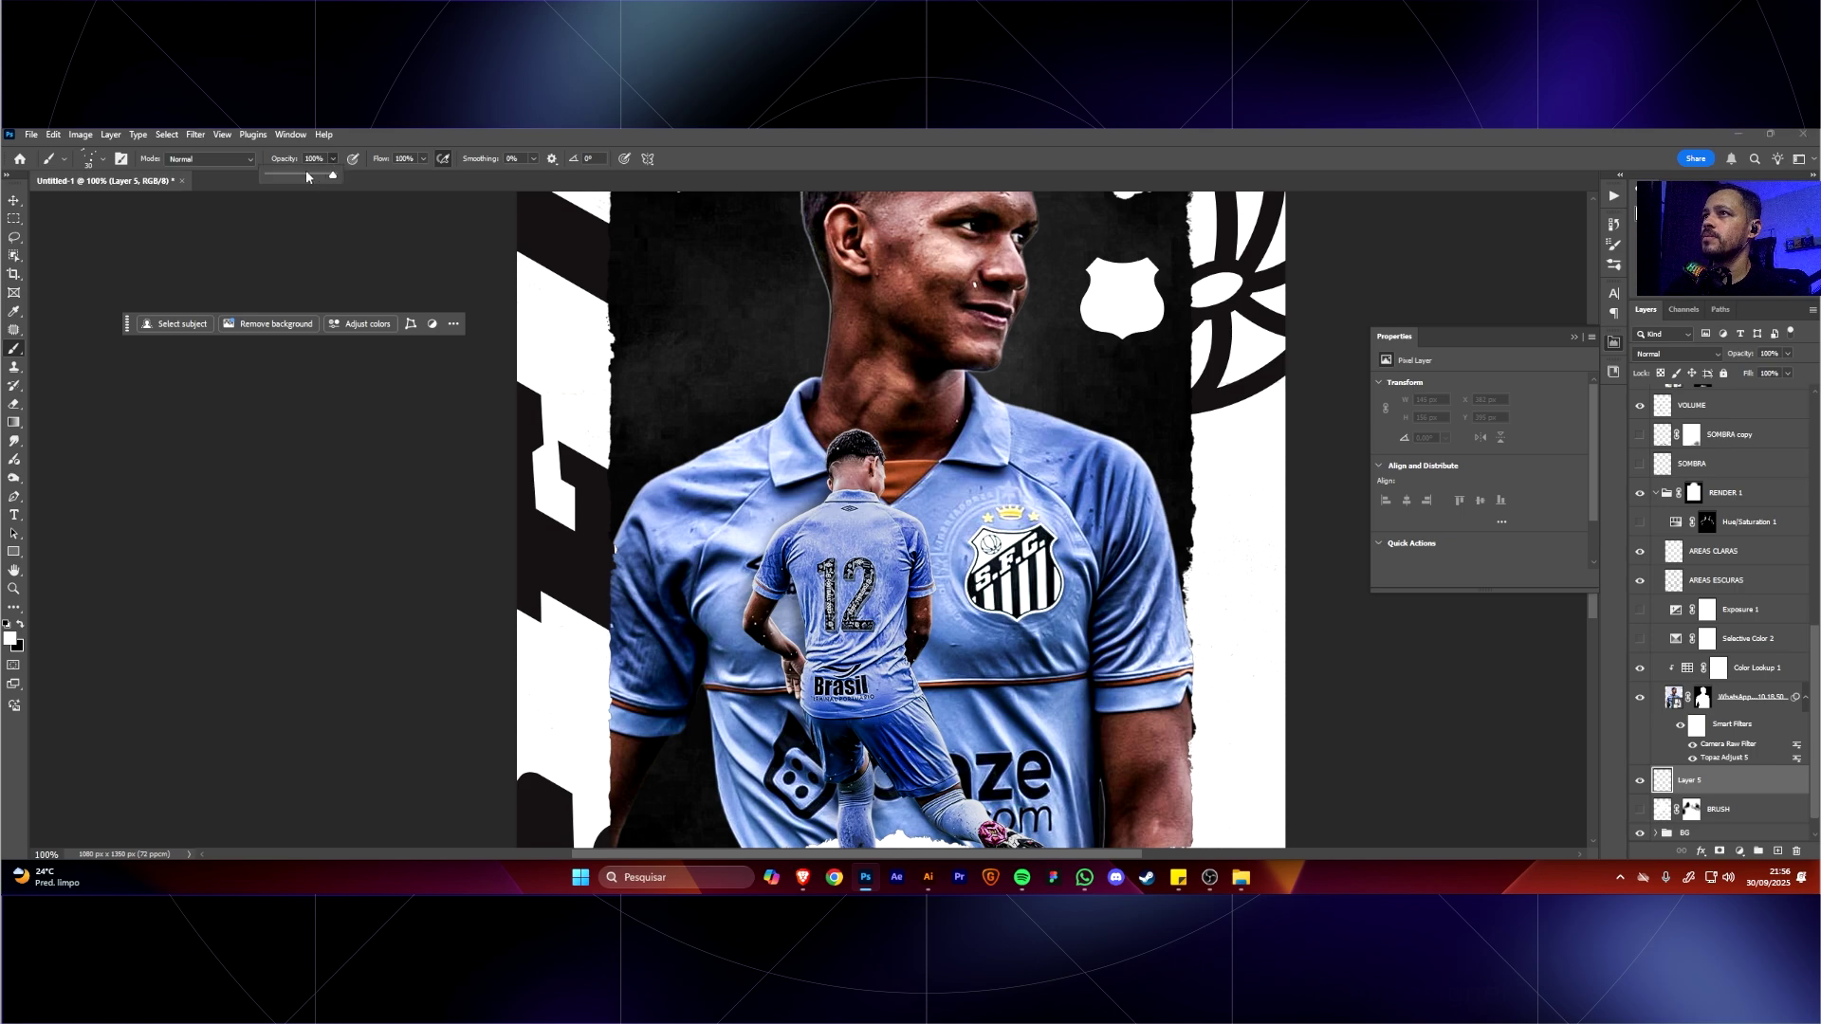
left_click(423, 160)
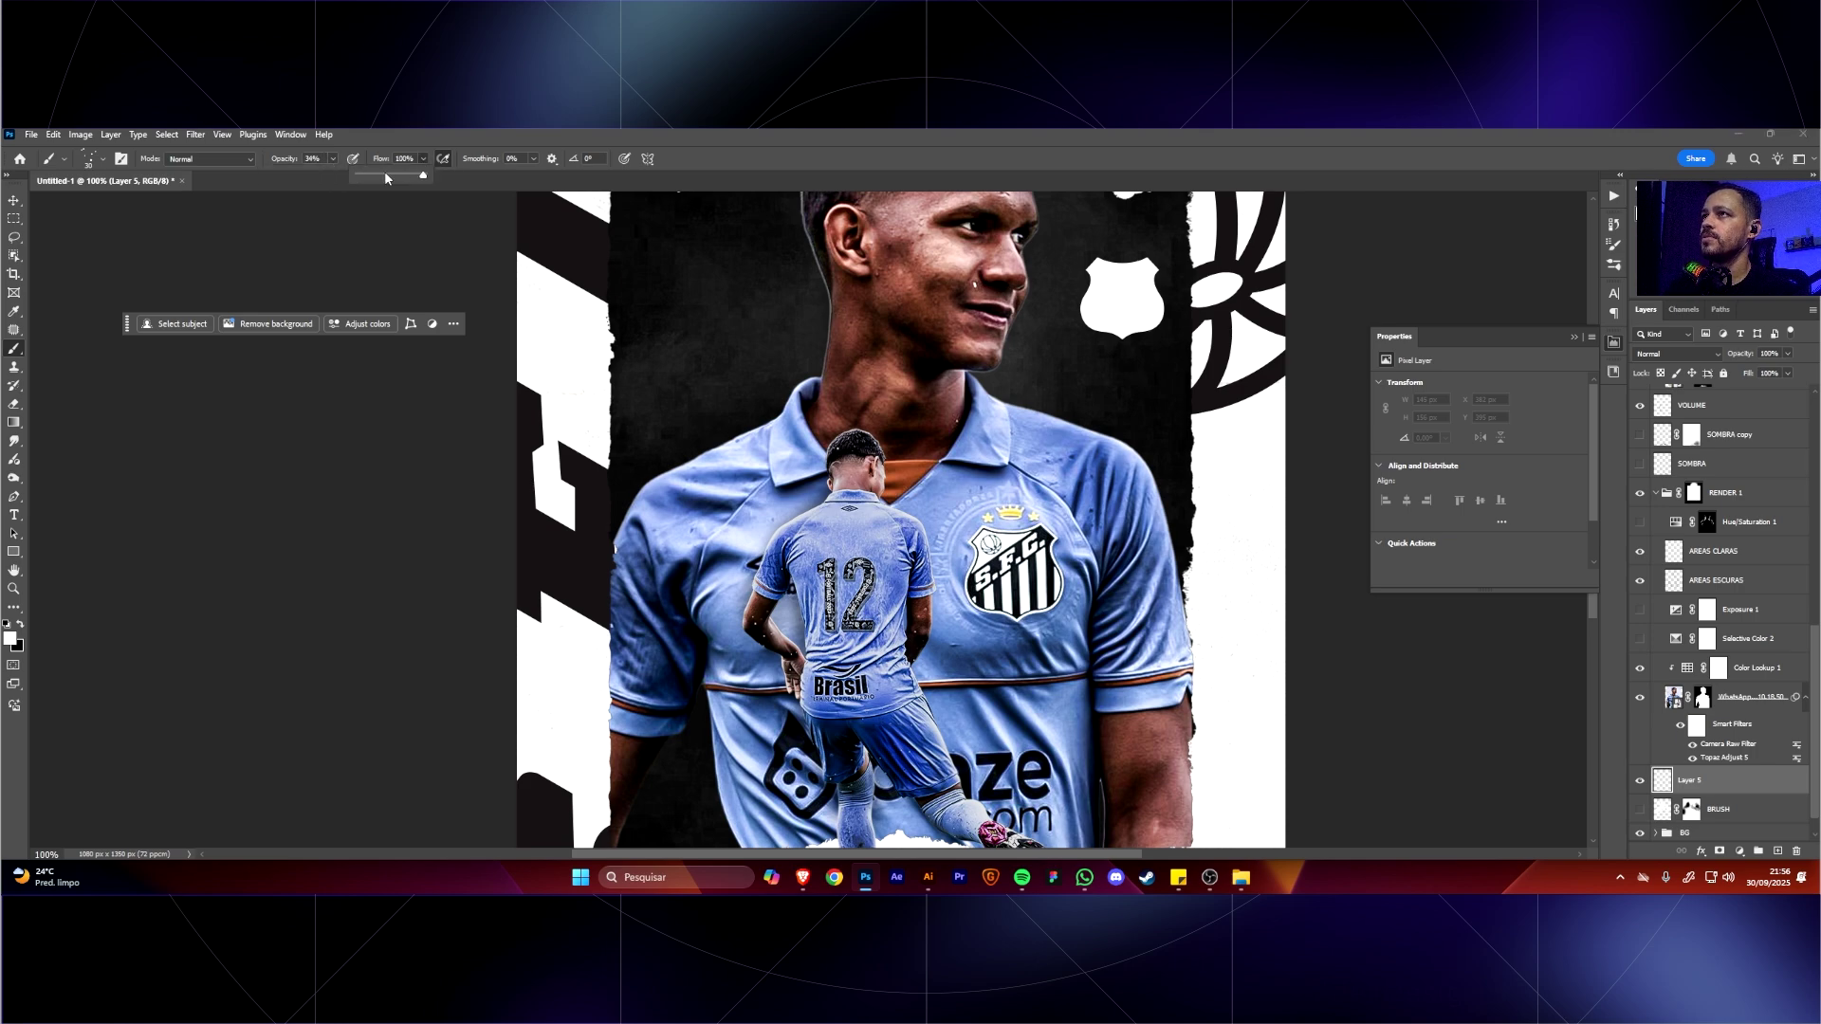
left_click(832, 359)
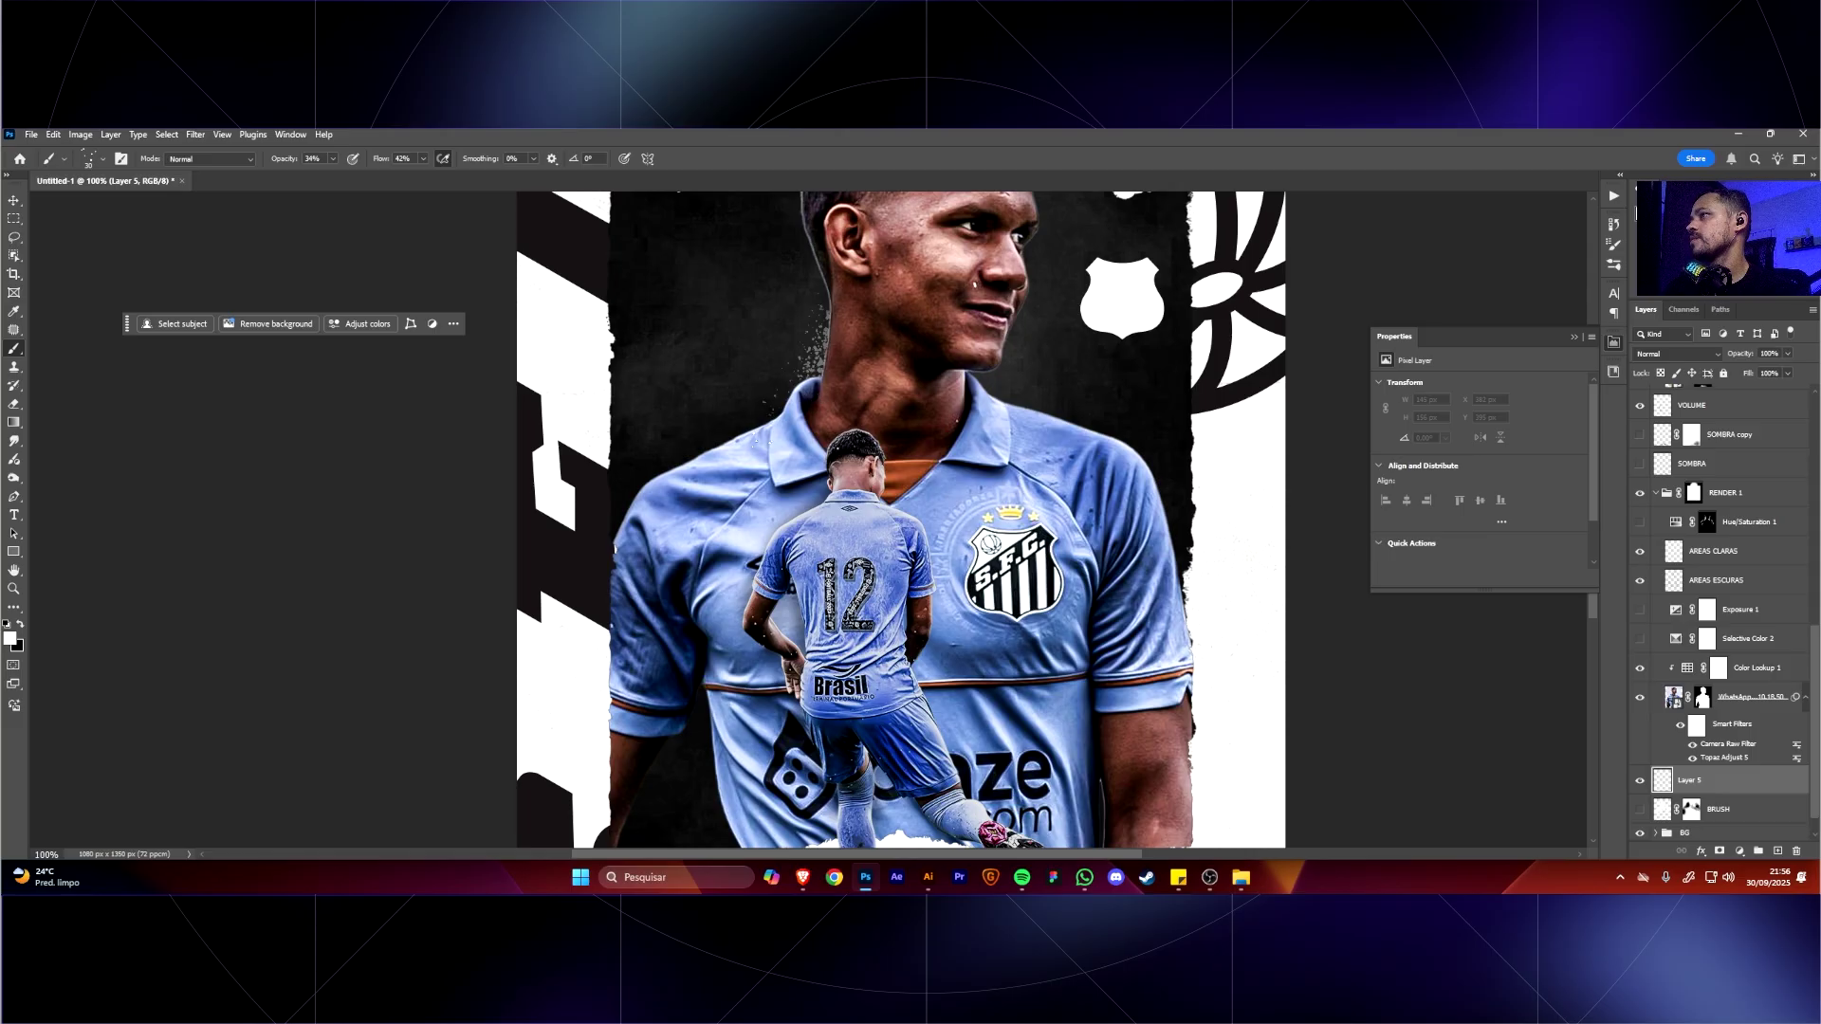
Set the brush opacity to 66% and flow to 34%, and test spatter along the large player's collar and shoulder.
left_click(332, 160)
left_click(423, 159)
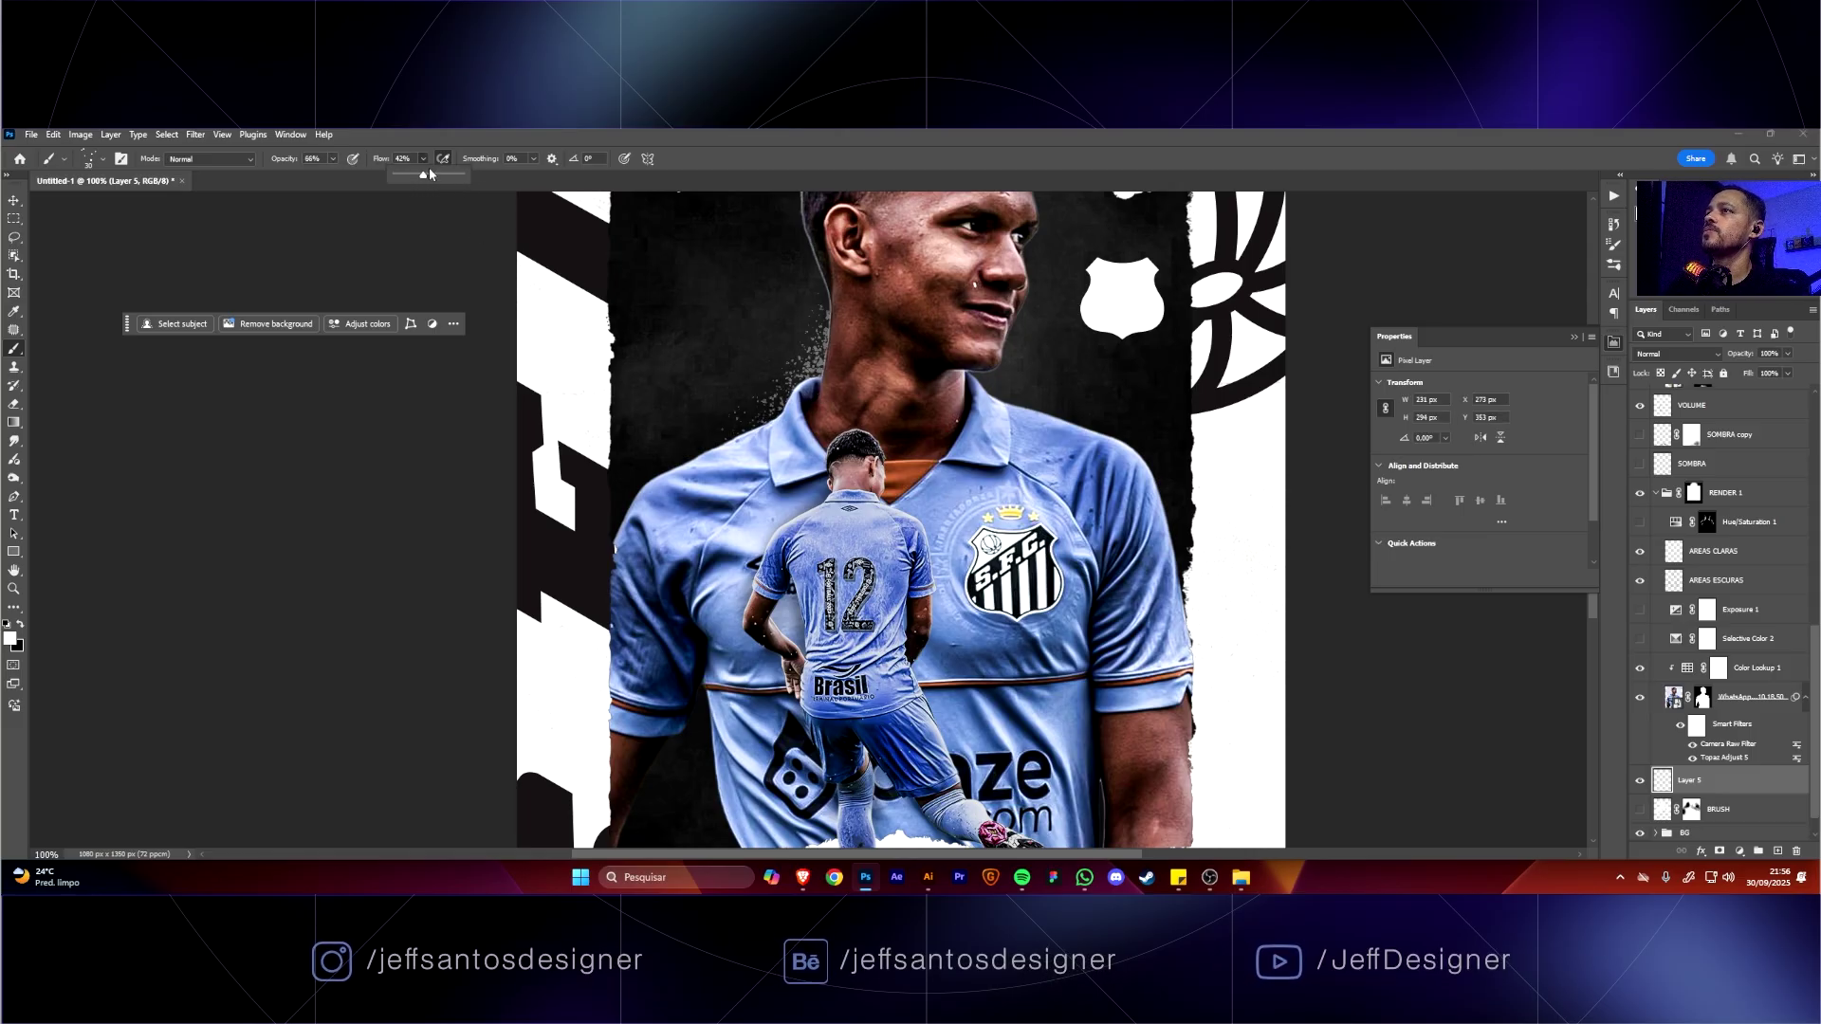
key("Return")
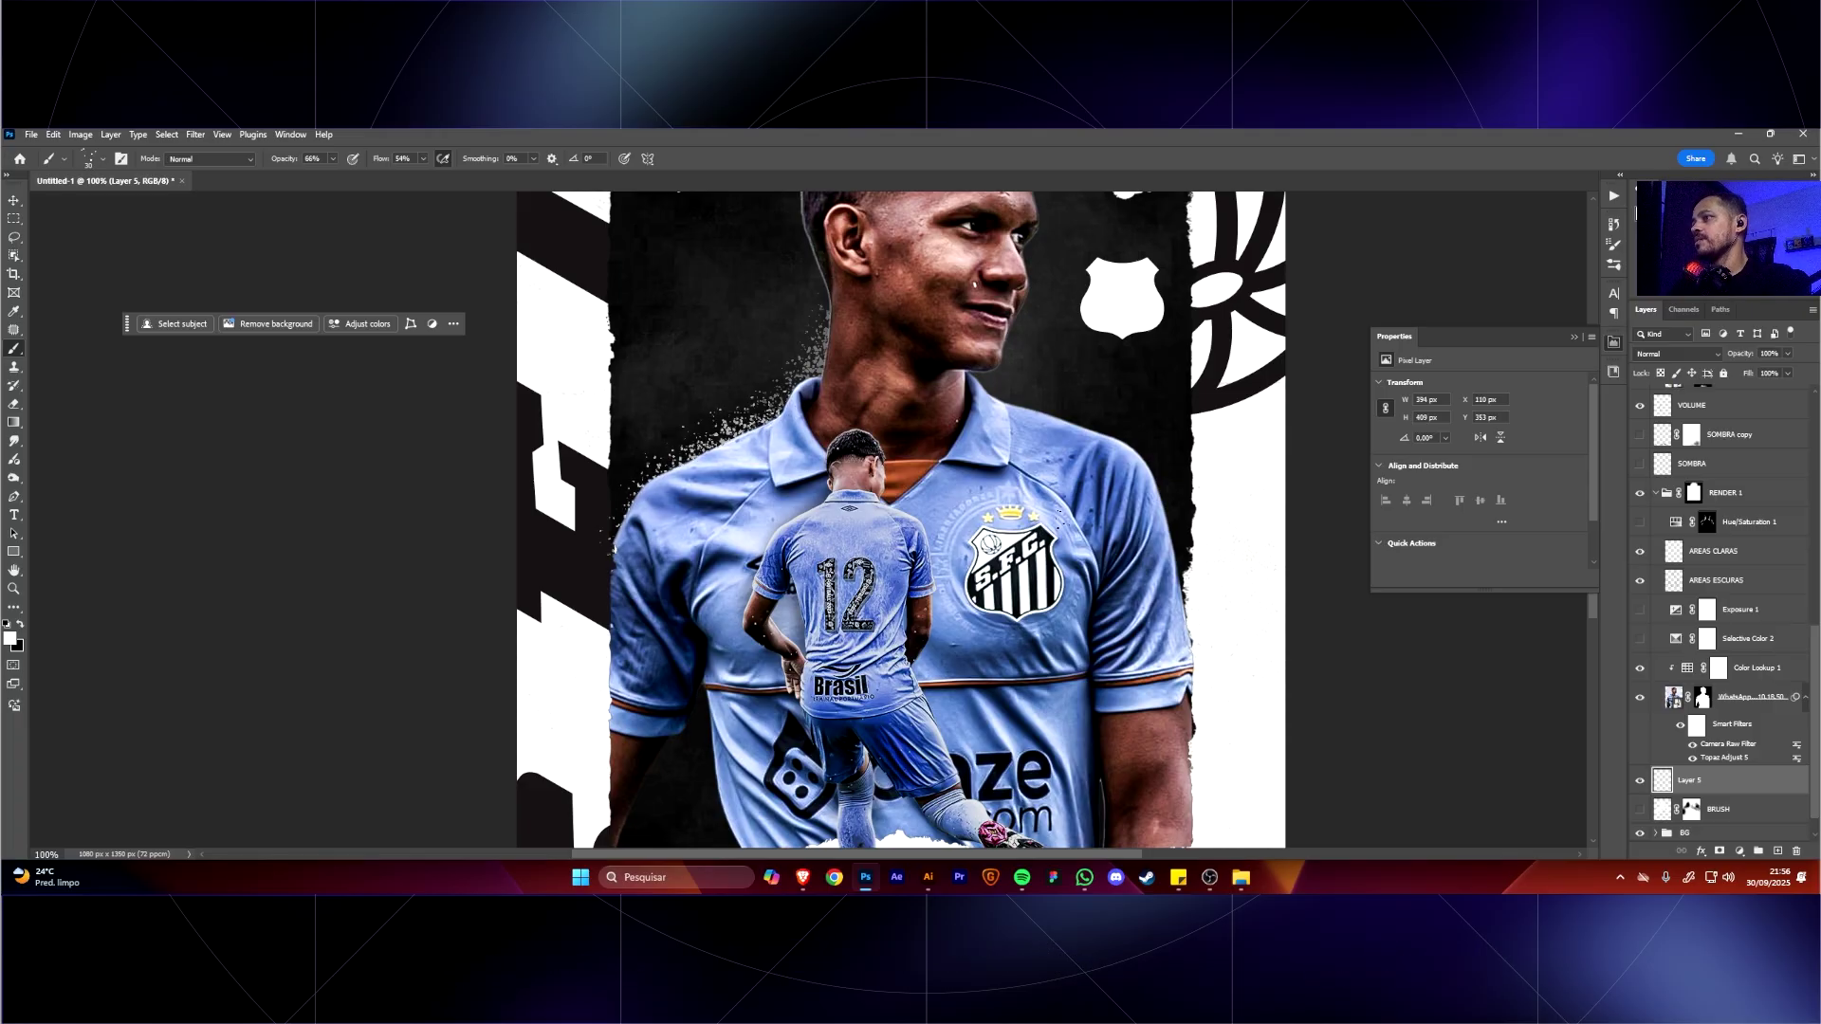
Look through the brush sets and try Water 01 from Free Water Photoshop Brushes at a much smaller size.
right_click(1048, 536)
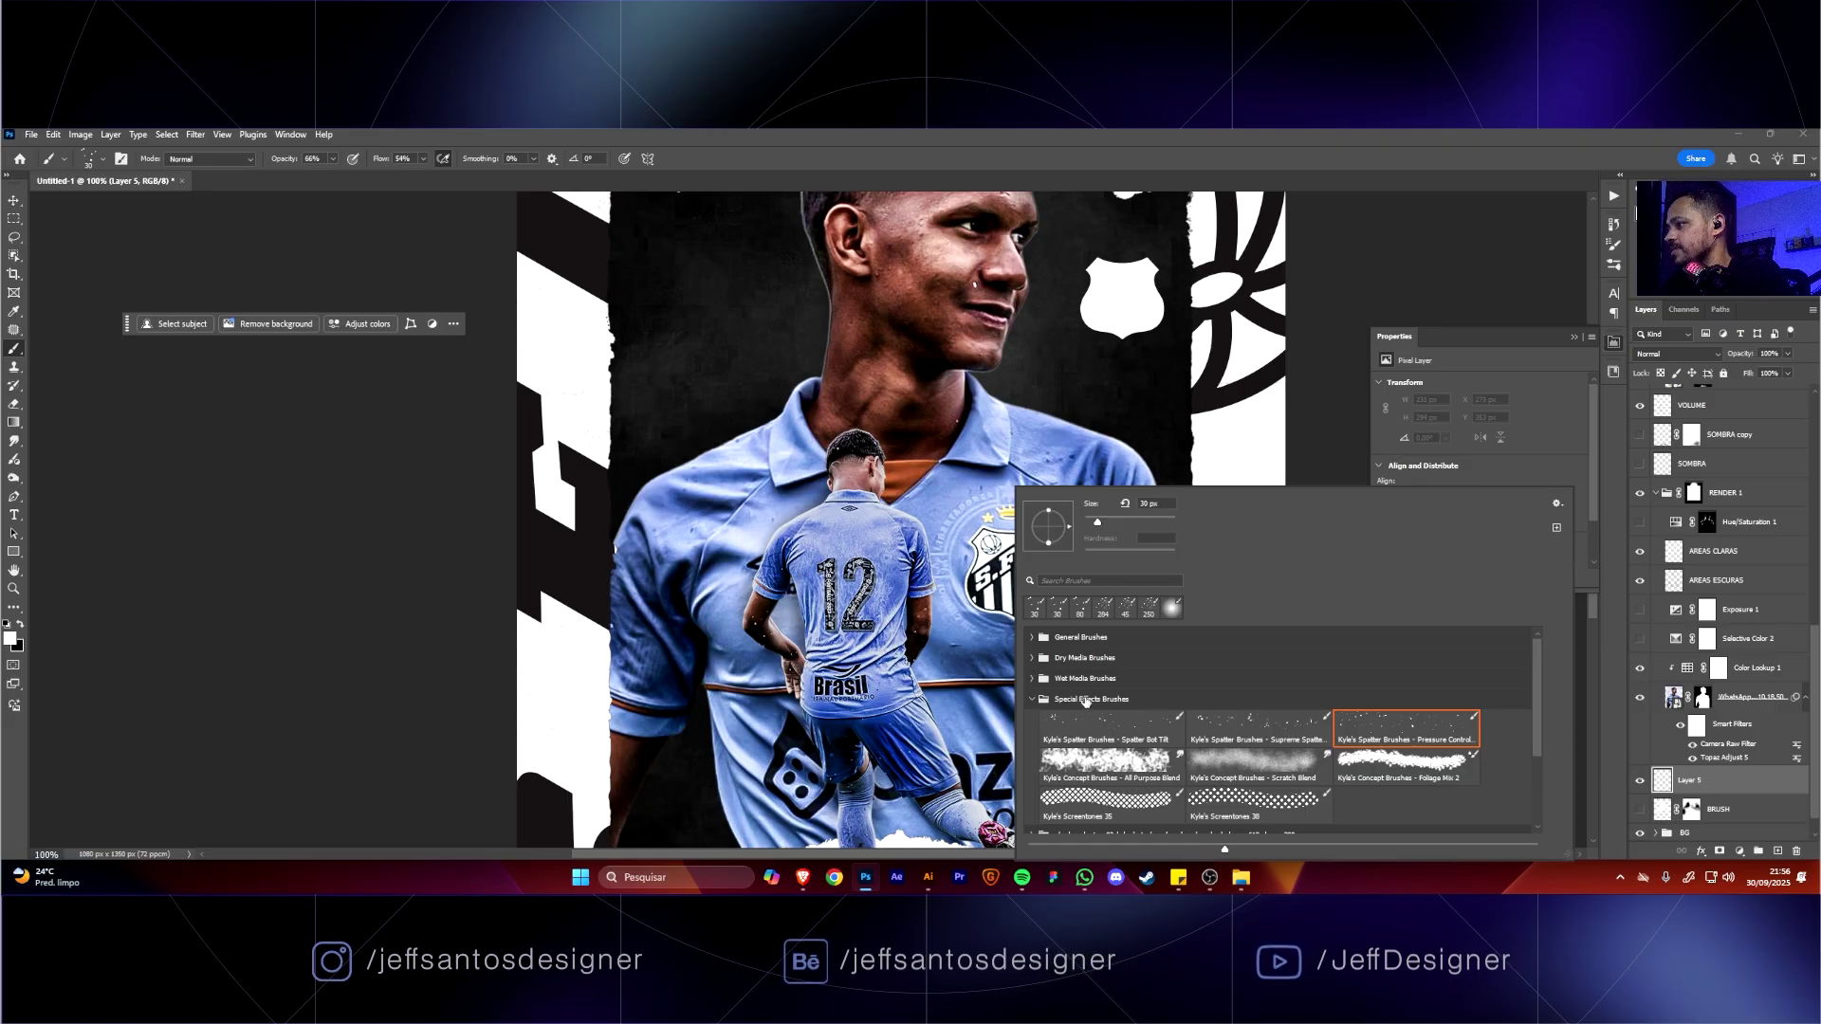
left_click(1032, 699)
left_click(1032, 678)
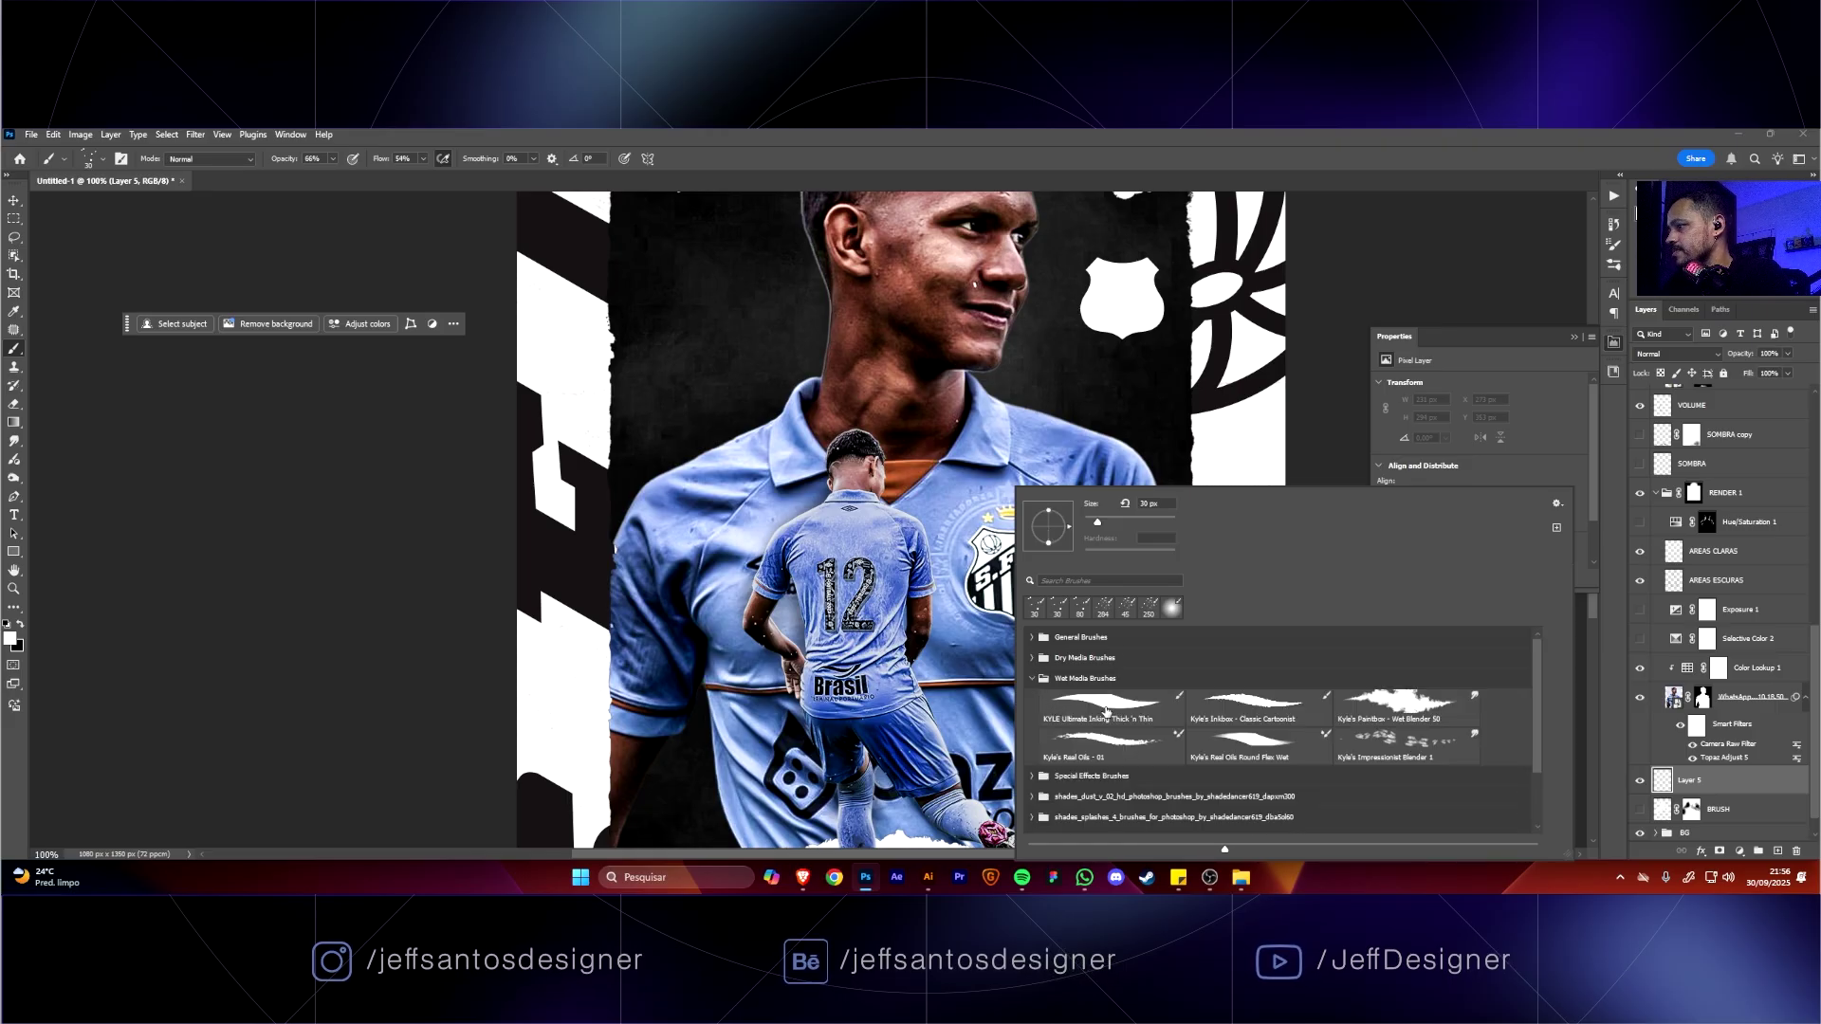
left_click(1032, 678)
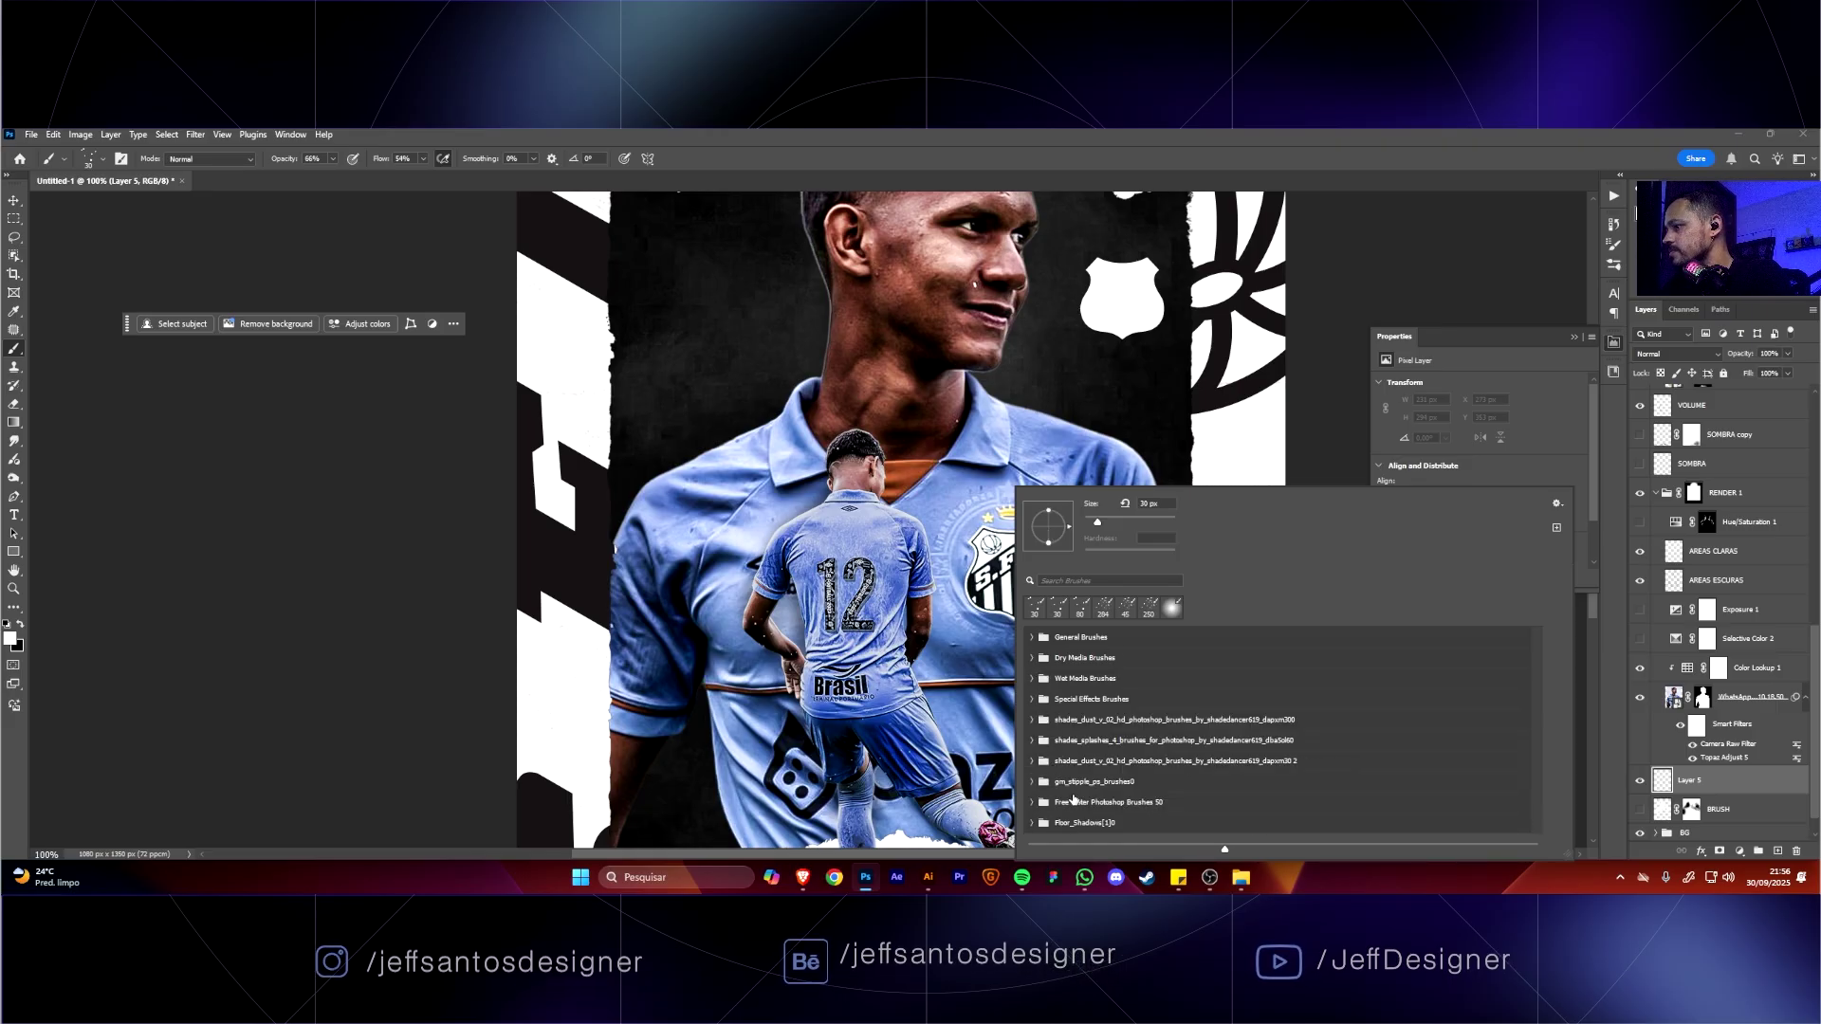
left_click(1033, 804)
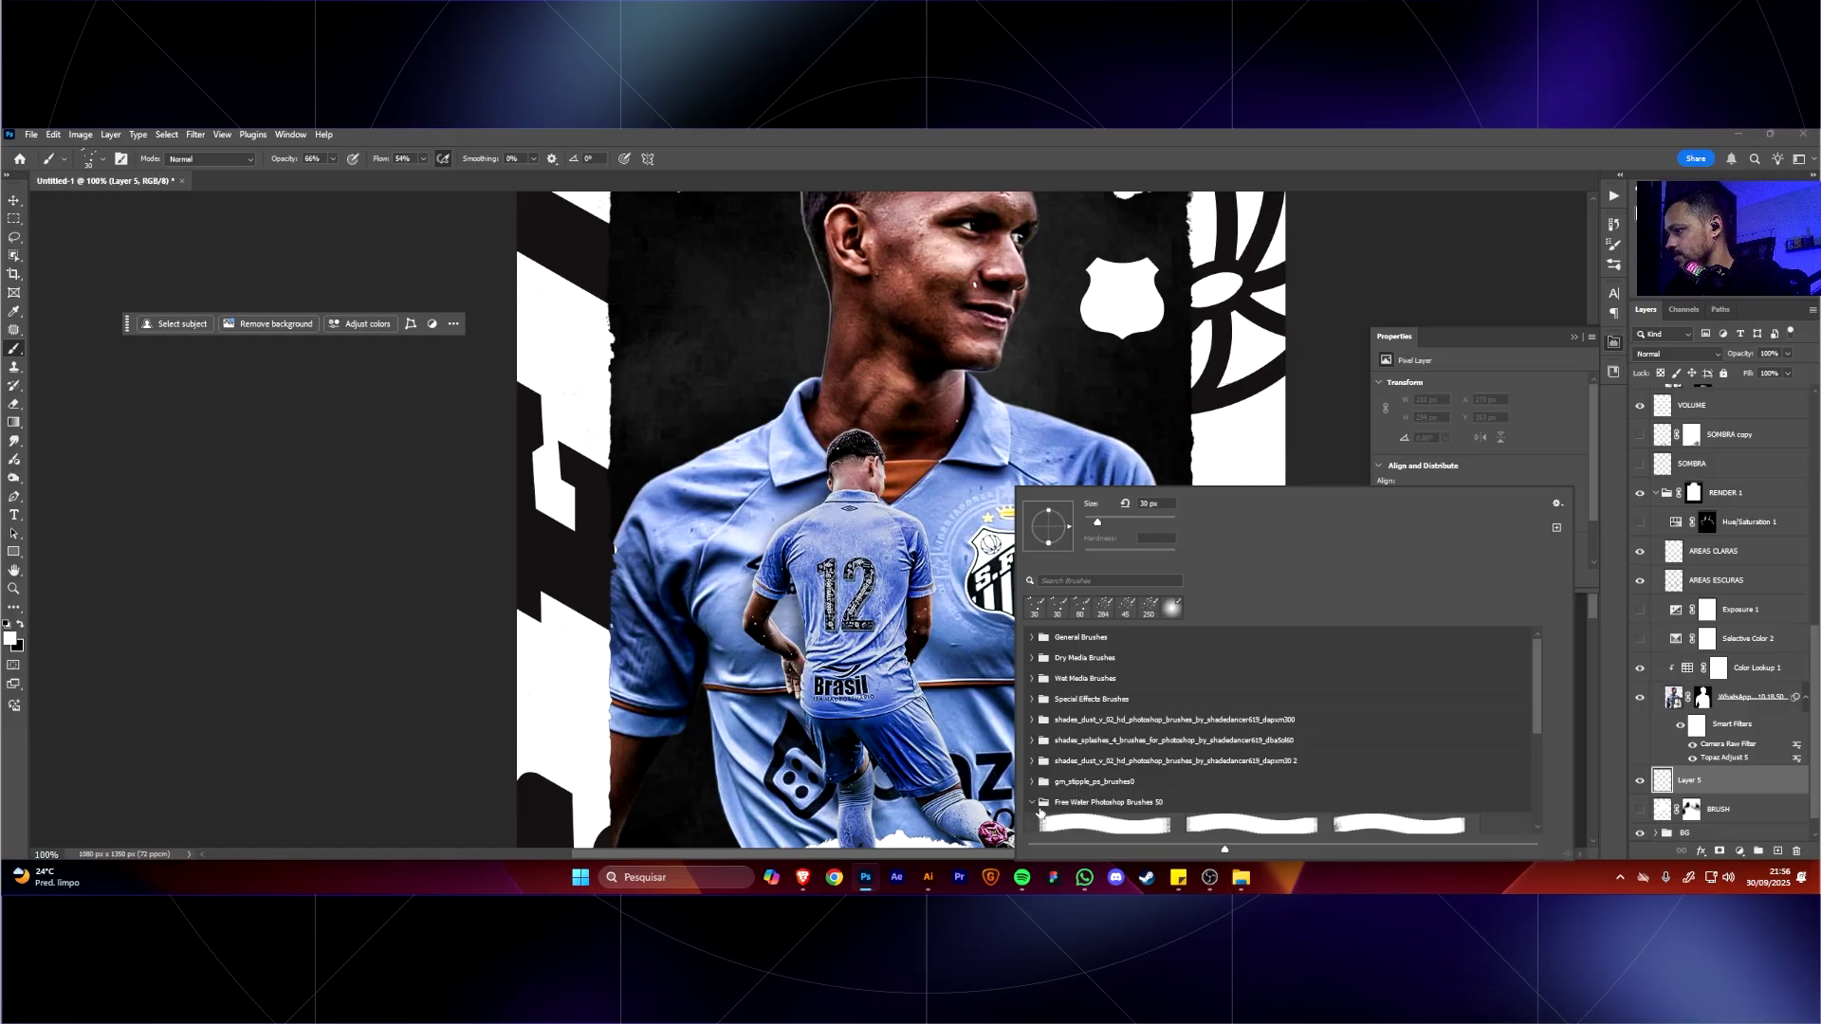
left_click(1103, 830)
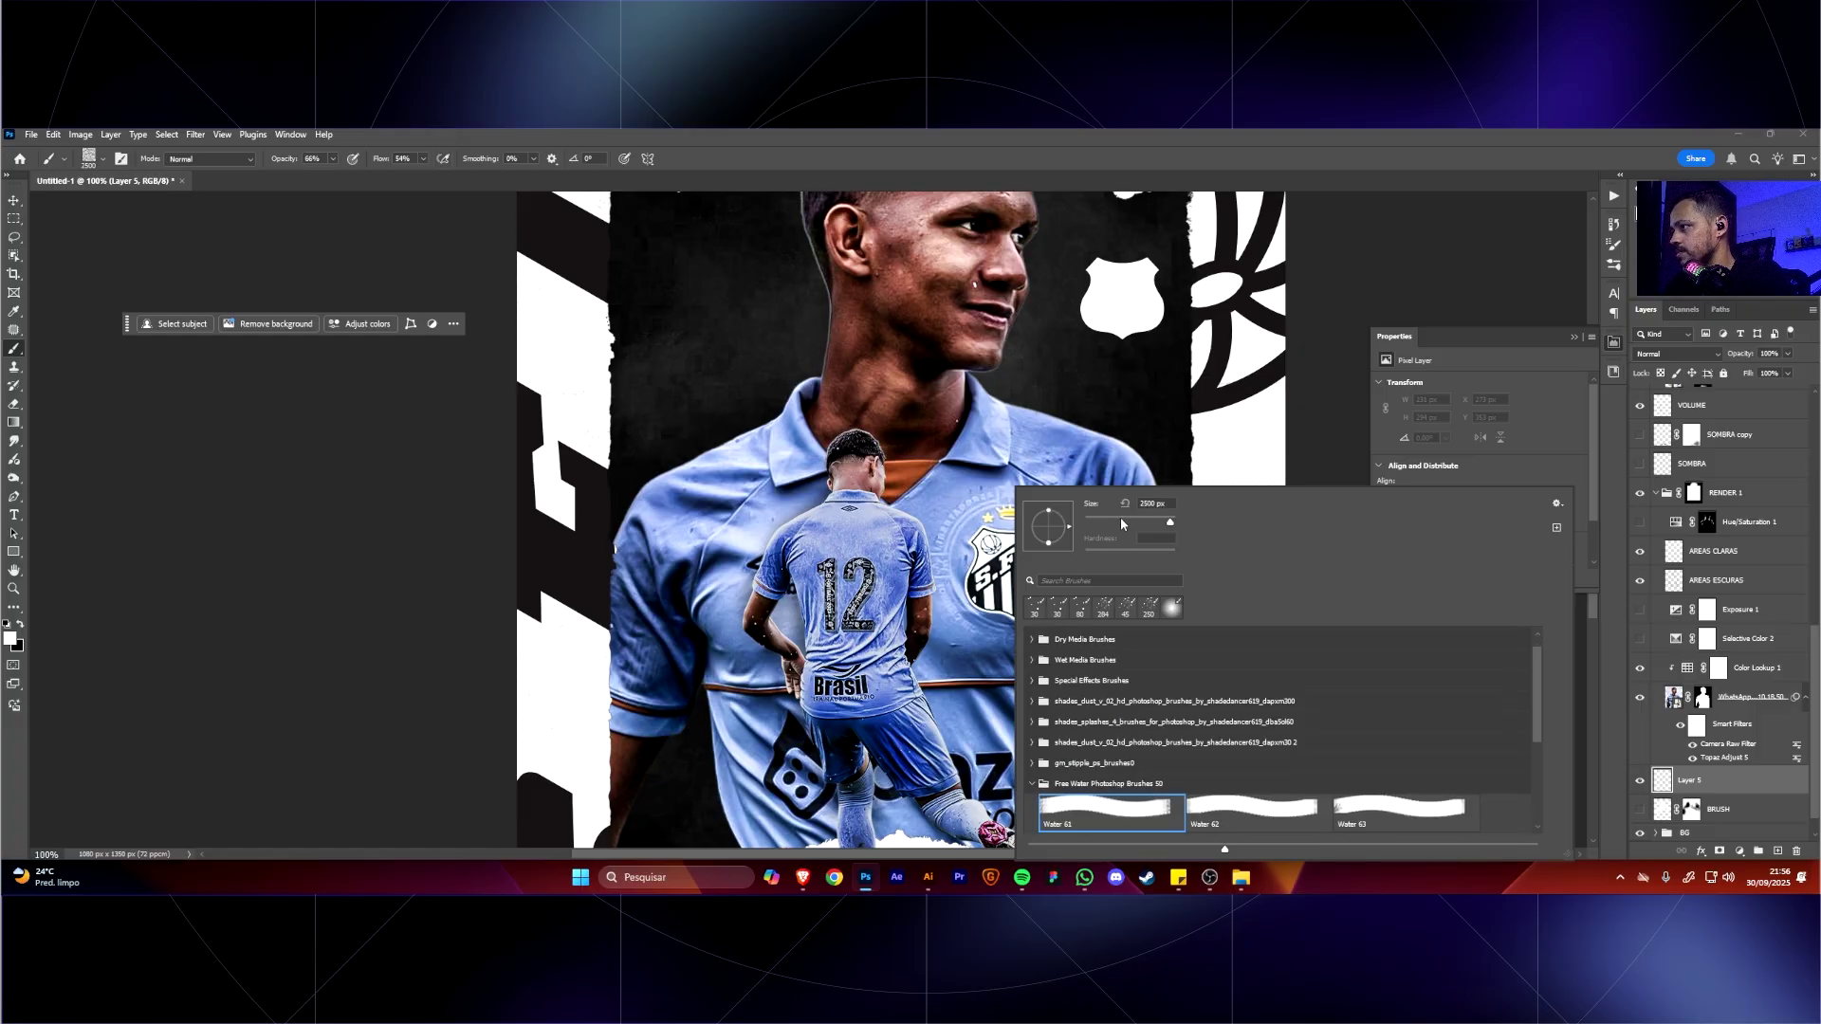
left_click(1033, 785)
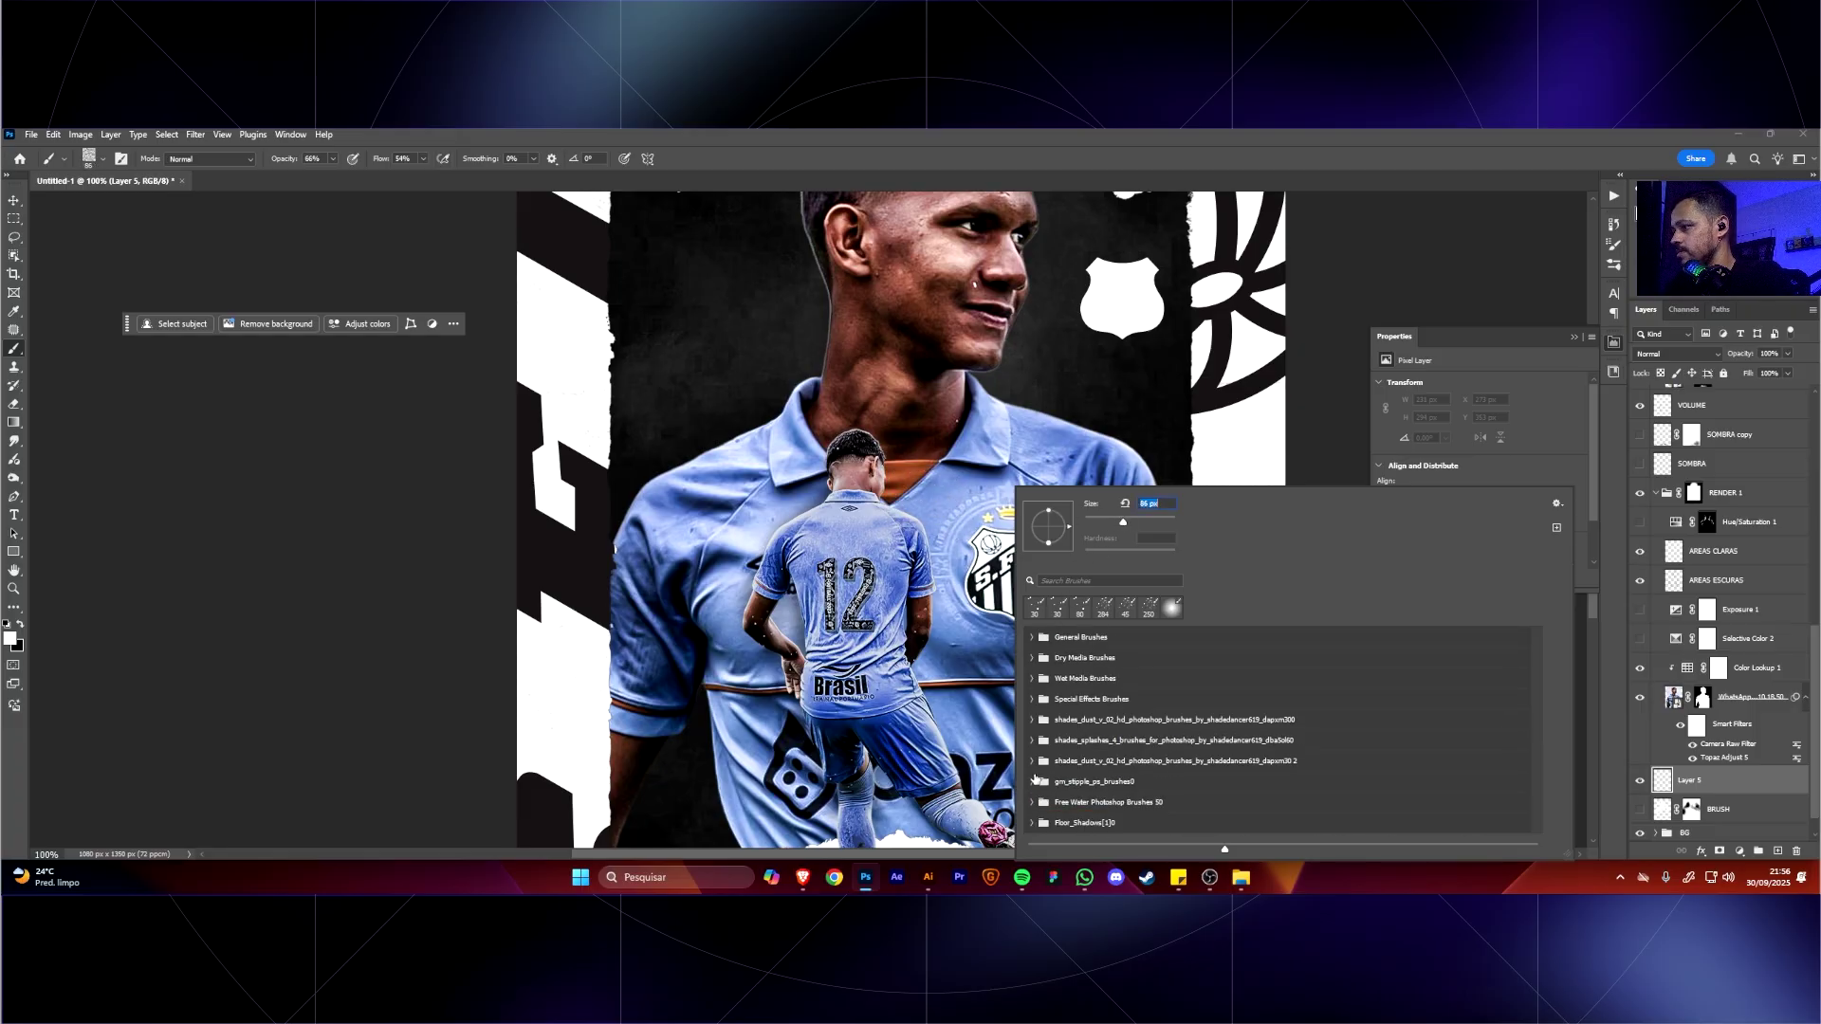
Switch to GM Stipple Brush 1 from the gm_stipple_ps_brushes set and shrink it to suit the large player's outline.
left_click(1033, 783)
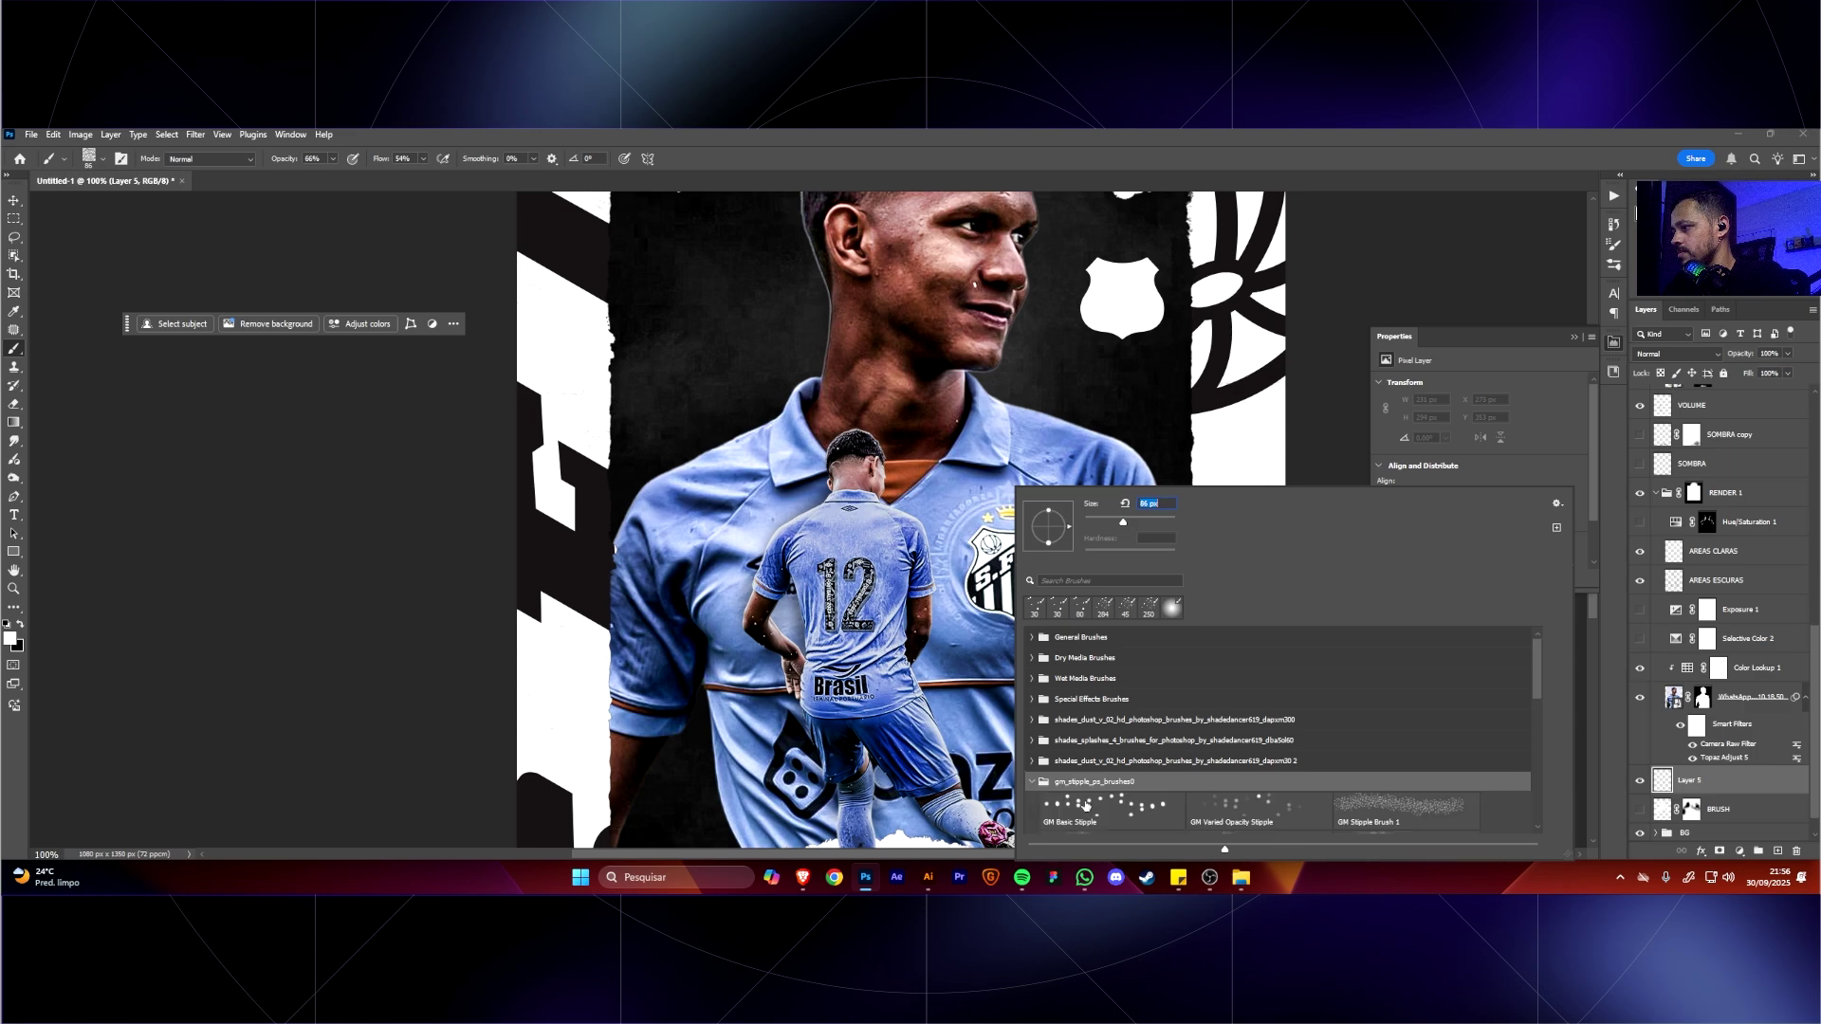
left_click(1102, 806)
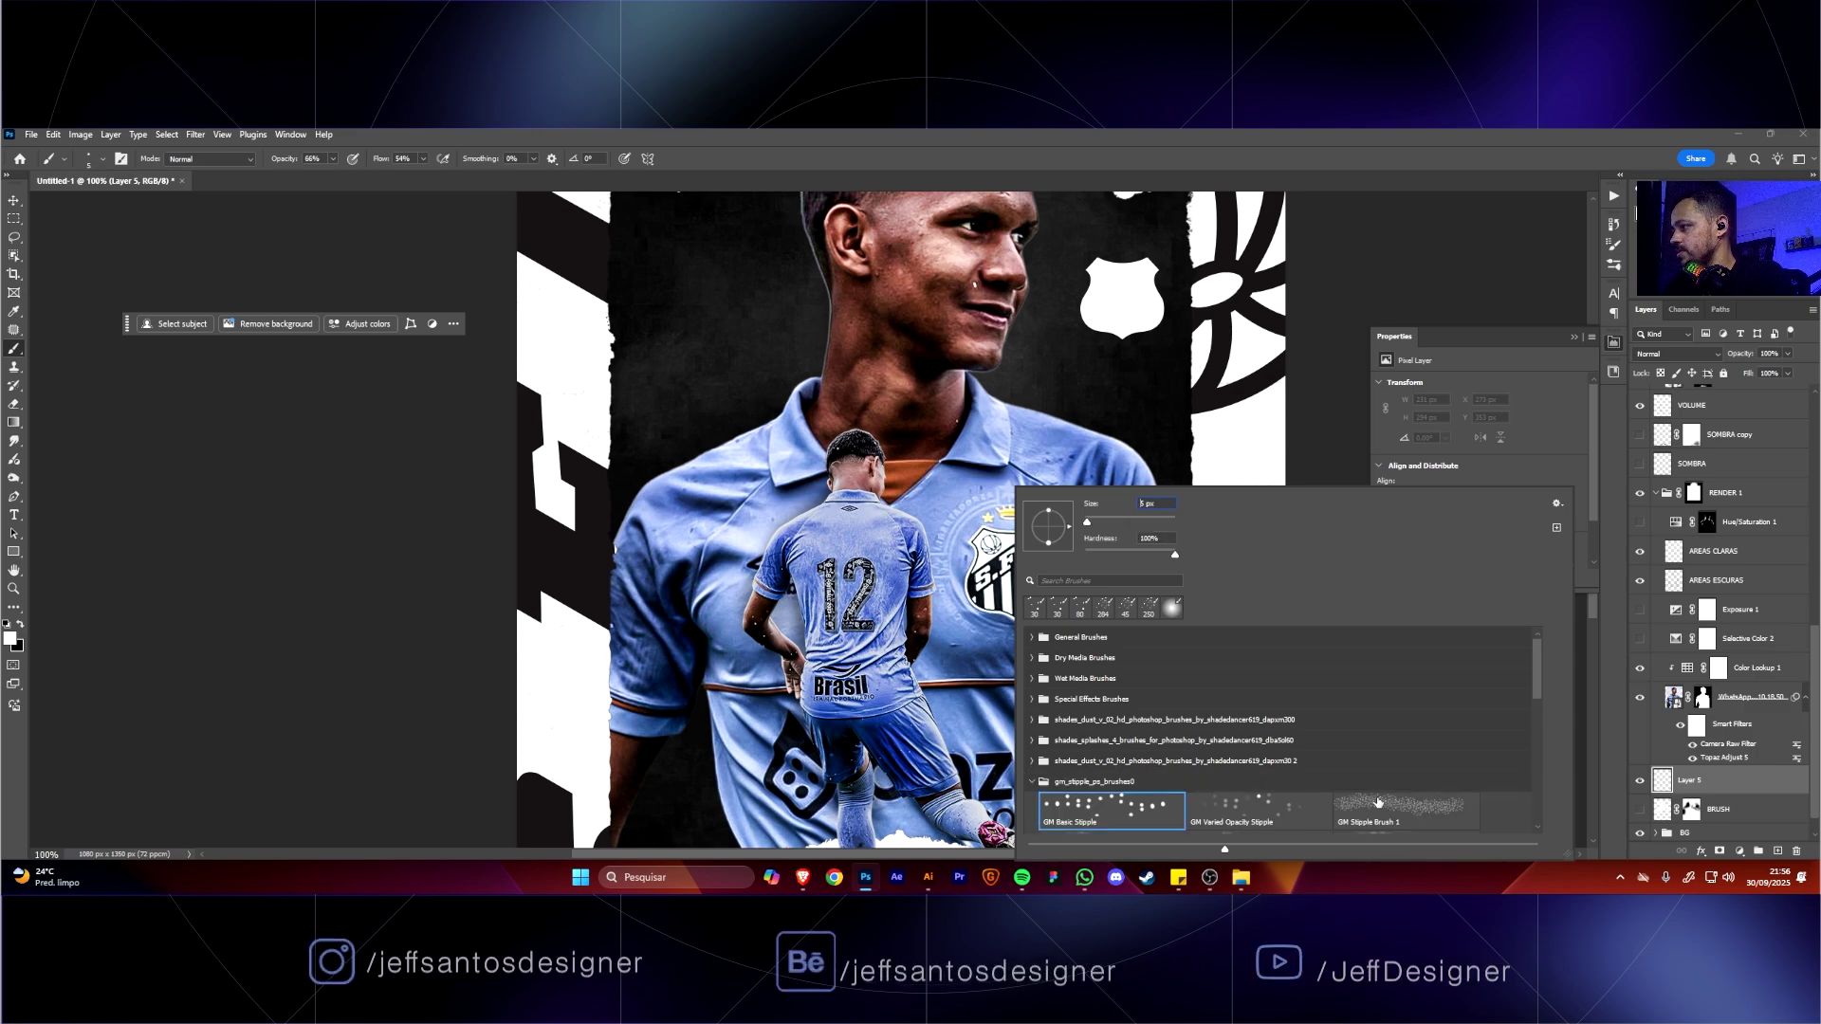
left_click(1404, 808)
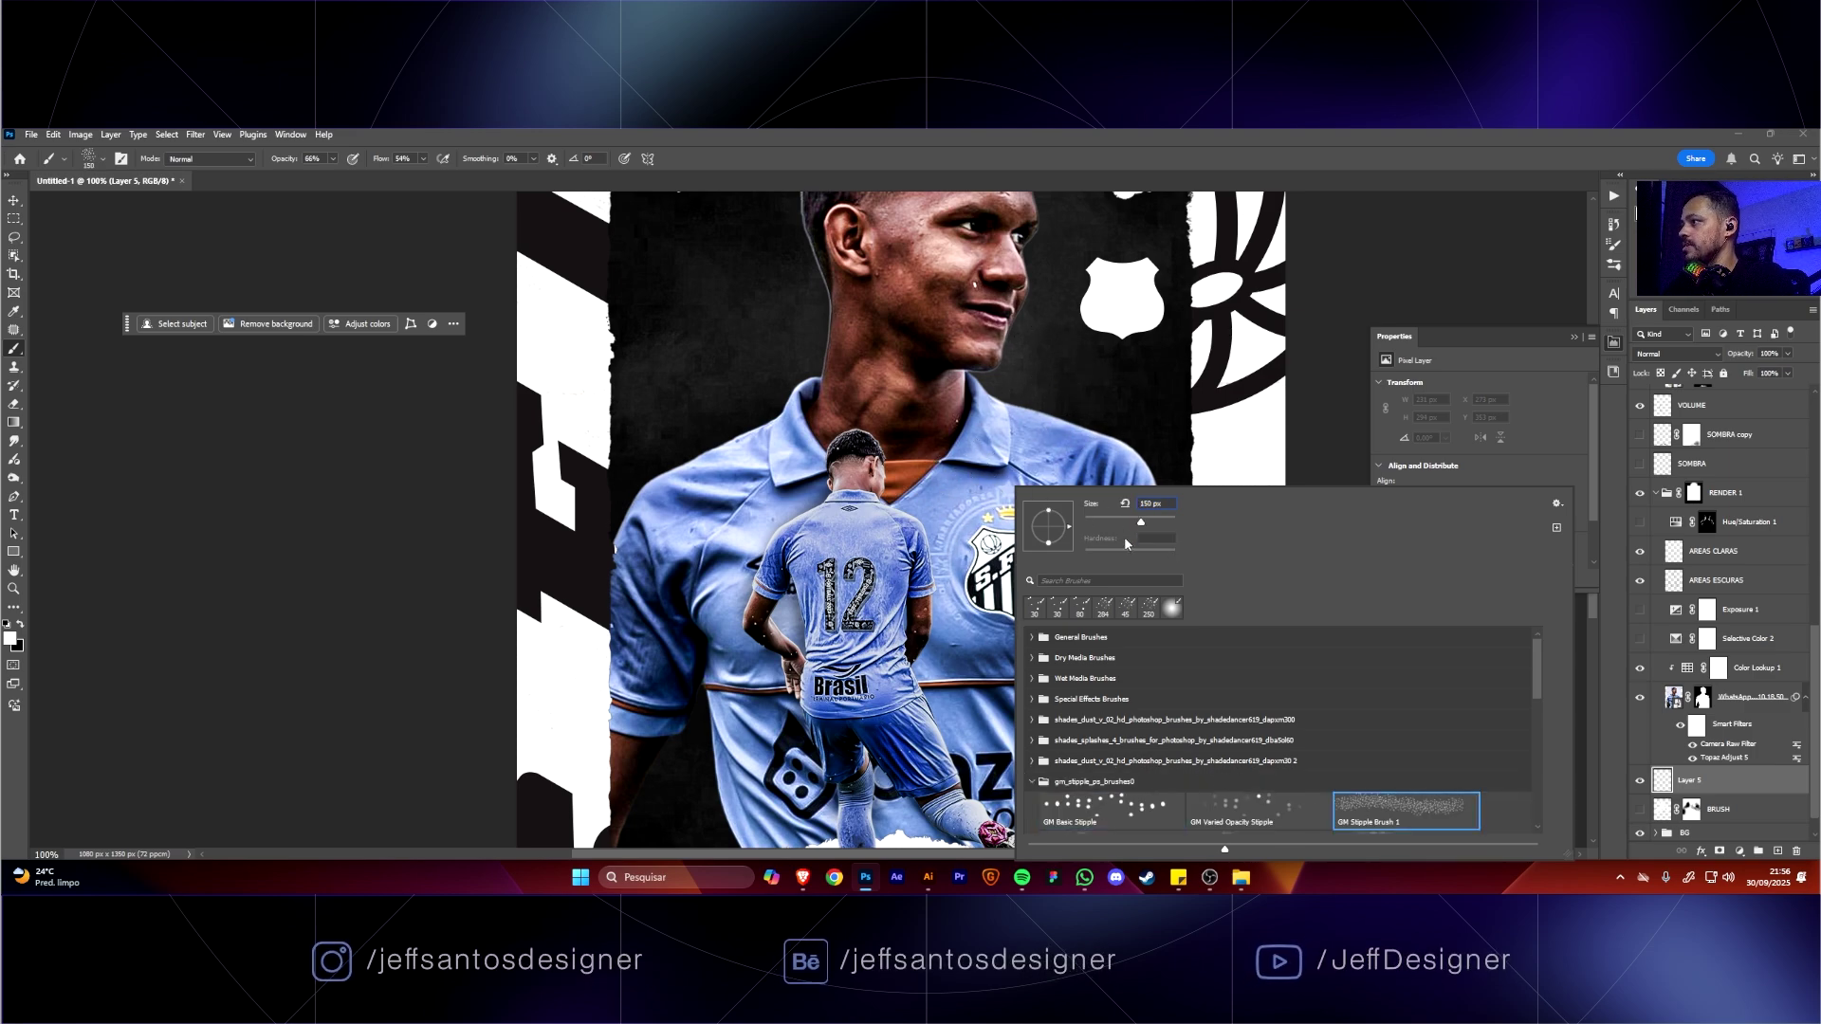
key("Return")
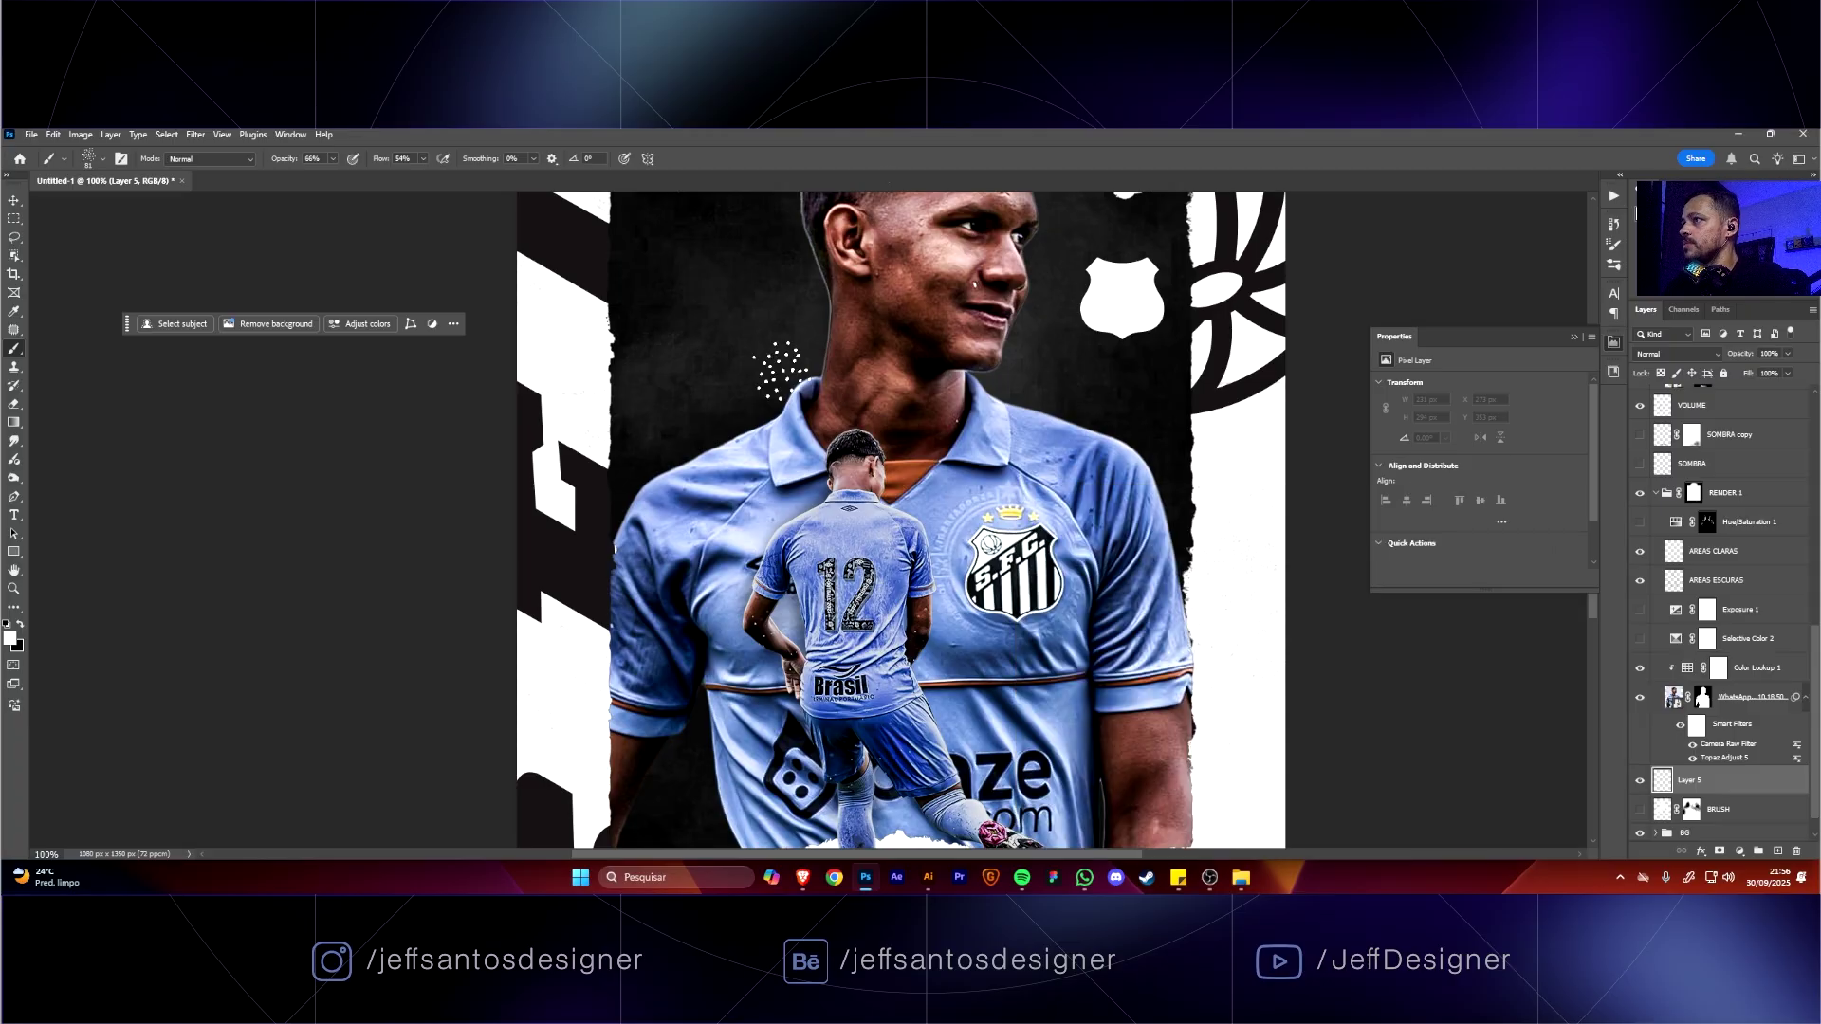
key("bracketleft")
key("bracketleft")
key("bracketleft")
key("bracketleft")
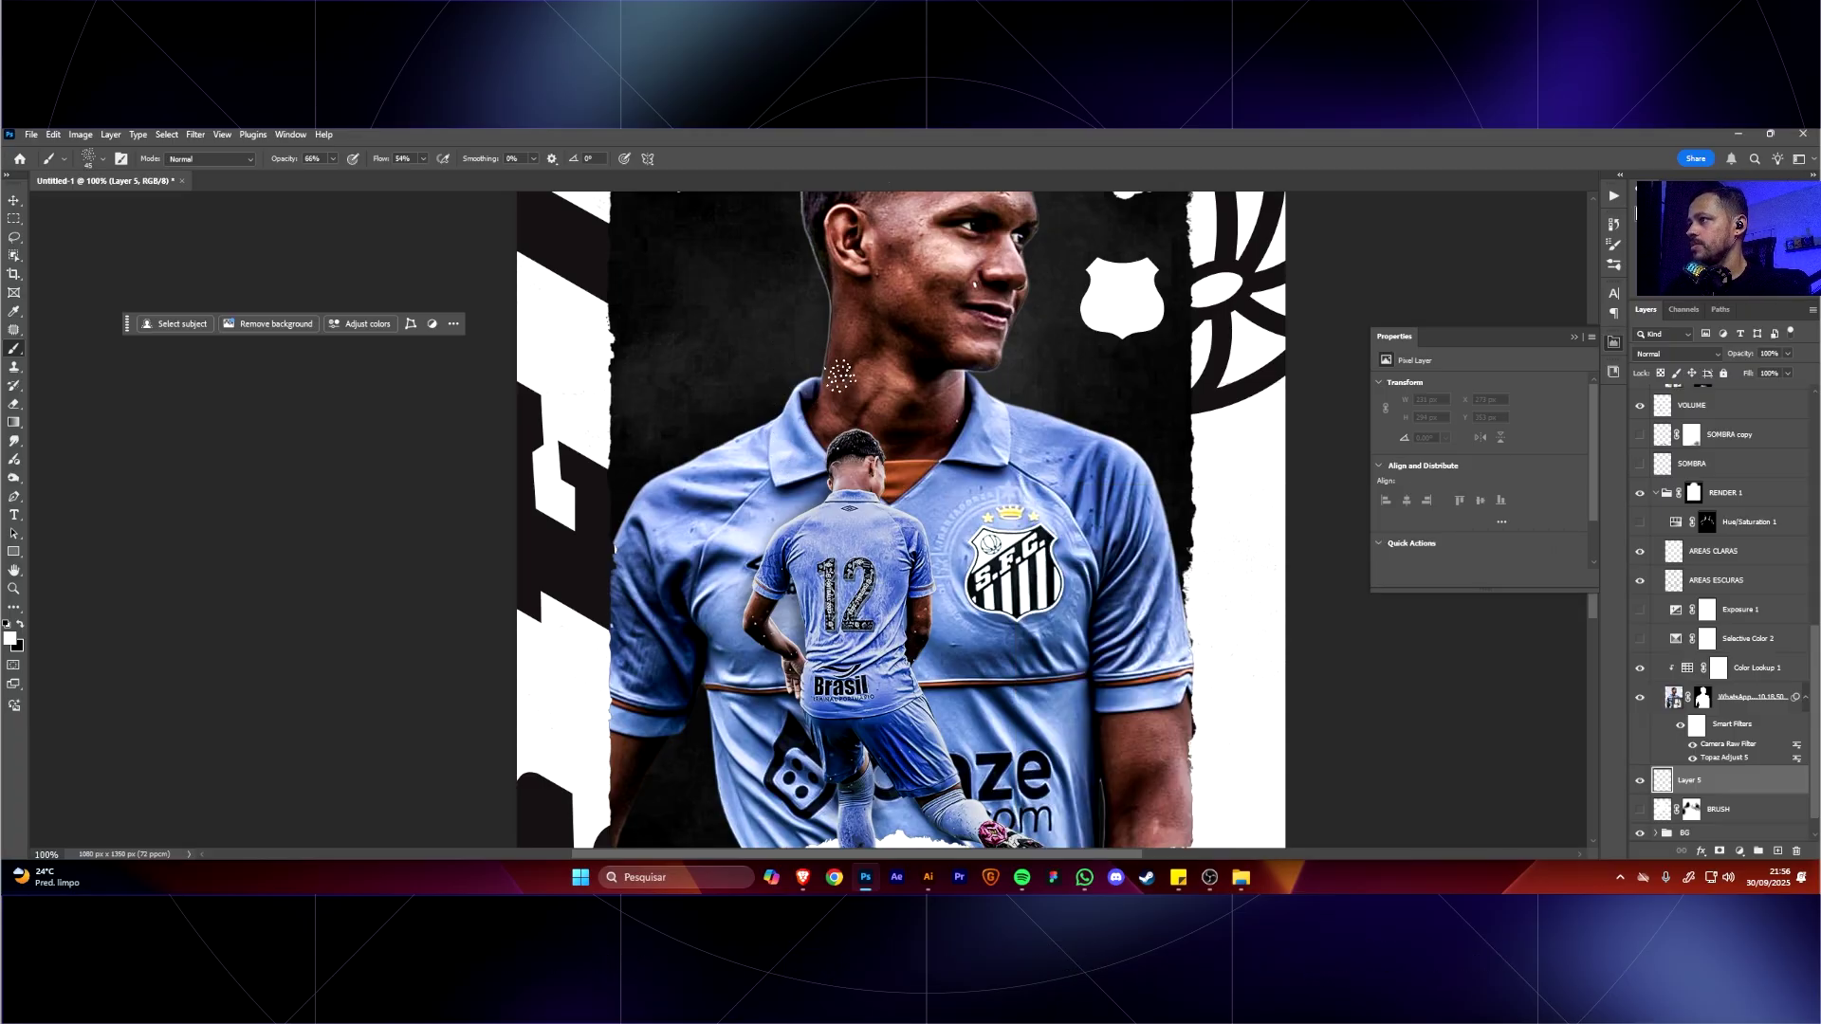
Paint white stipple specks on Layer 5 around the large player's neck, jaw and both shoulders.
mouse_move(847, 338)
left_mouse_down()
mouse_move(830, 379)
mouse_move(854, 370)
left_mouse_up()
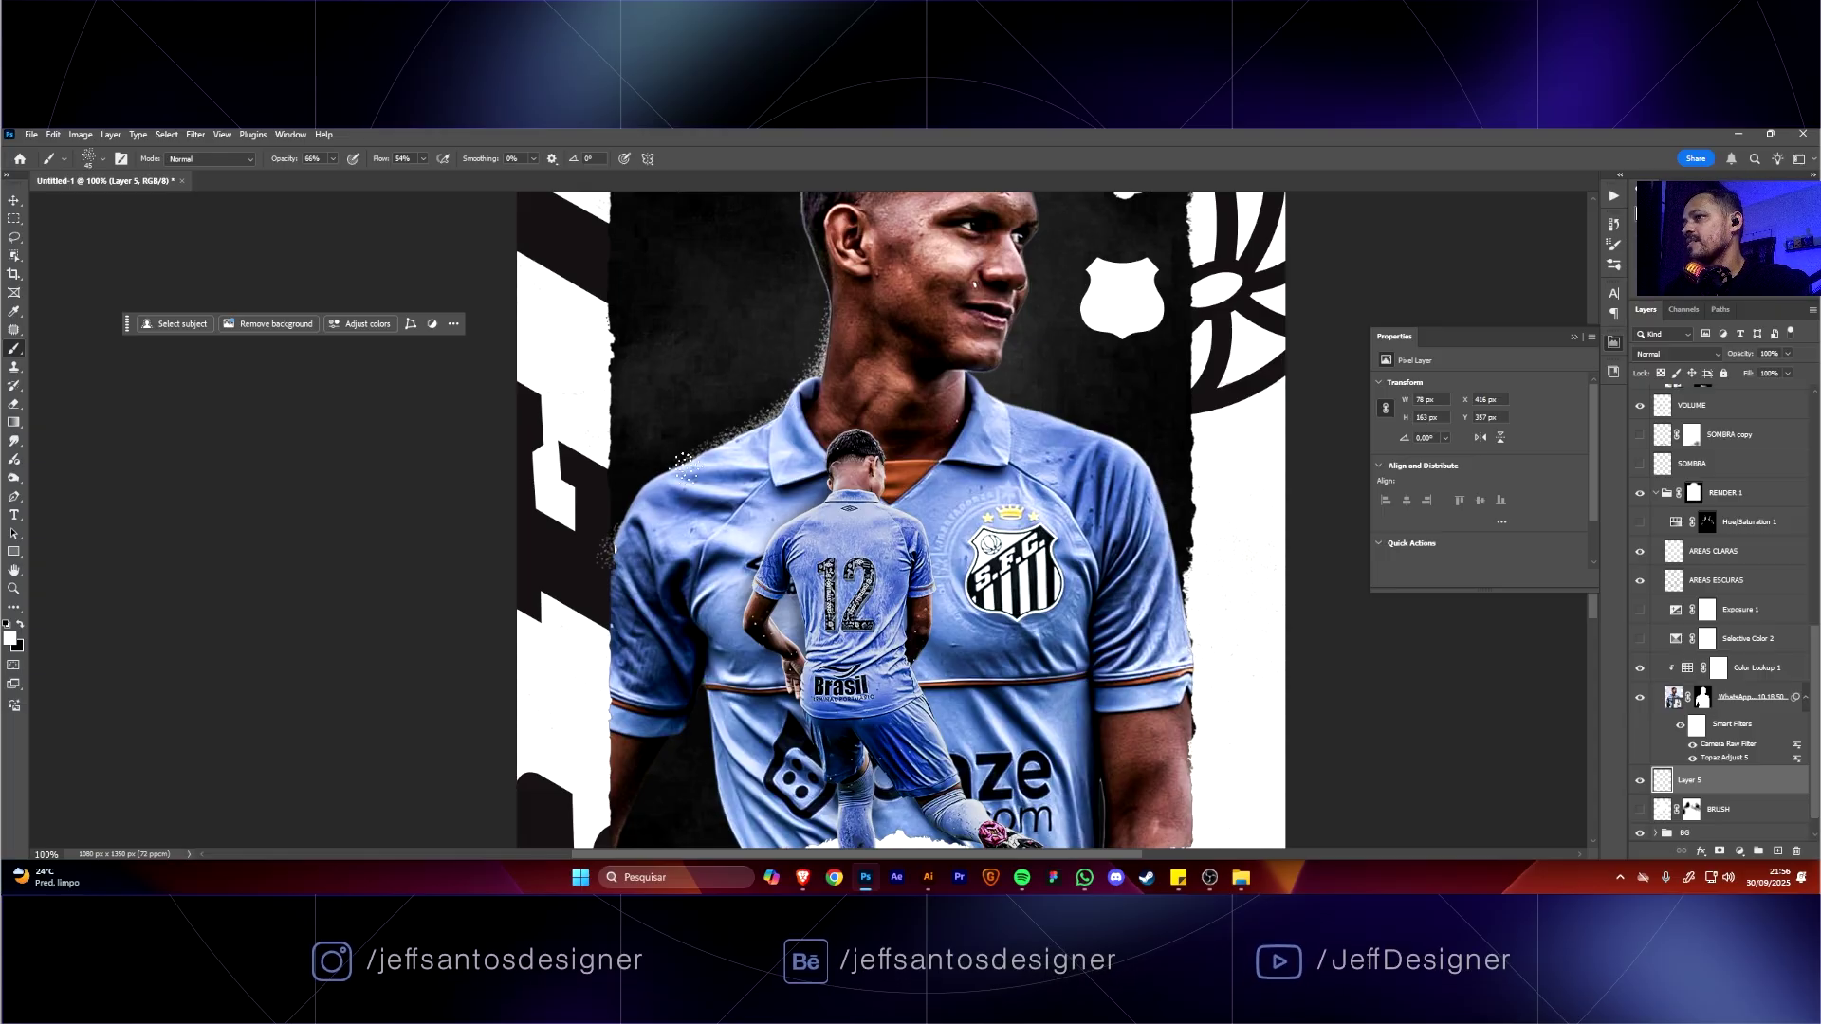
mouse_move(608, 576)
left_mouse_down()
mouse_move(635, 520)
mouse_move(633, 565)
mouse_move(638, 512)
mouse_move(625, 575)
mouse_move(605, 554)
mouse_move(649, 498)
mouse_move(634, 535)
mouse_move(656, 496)
mouse_move(641, 512)
mouse_move(825, 466)
left_mouse_up()
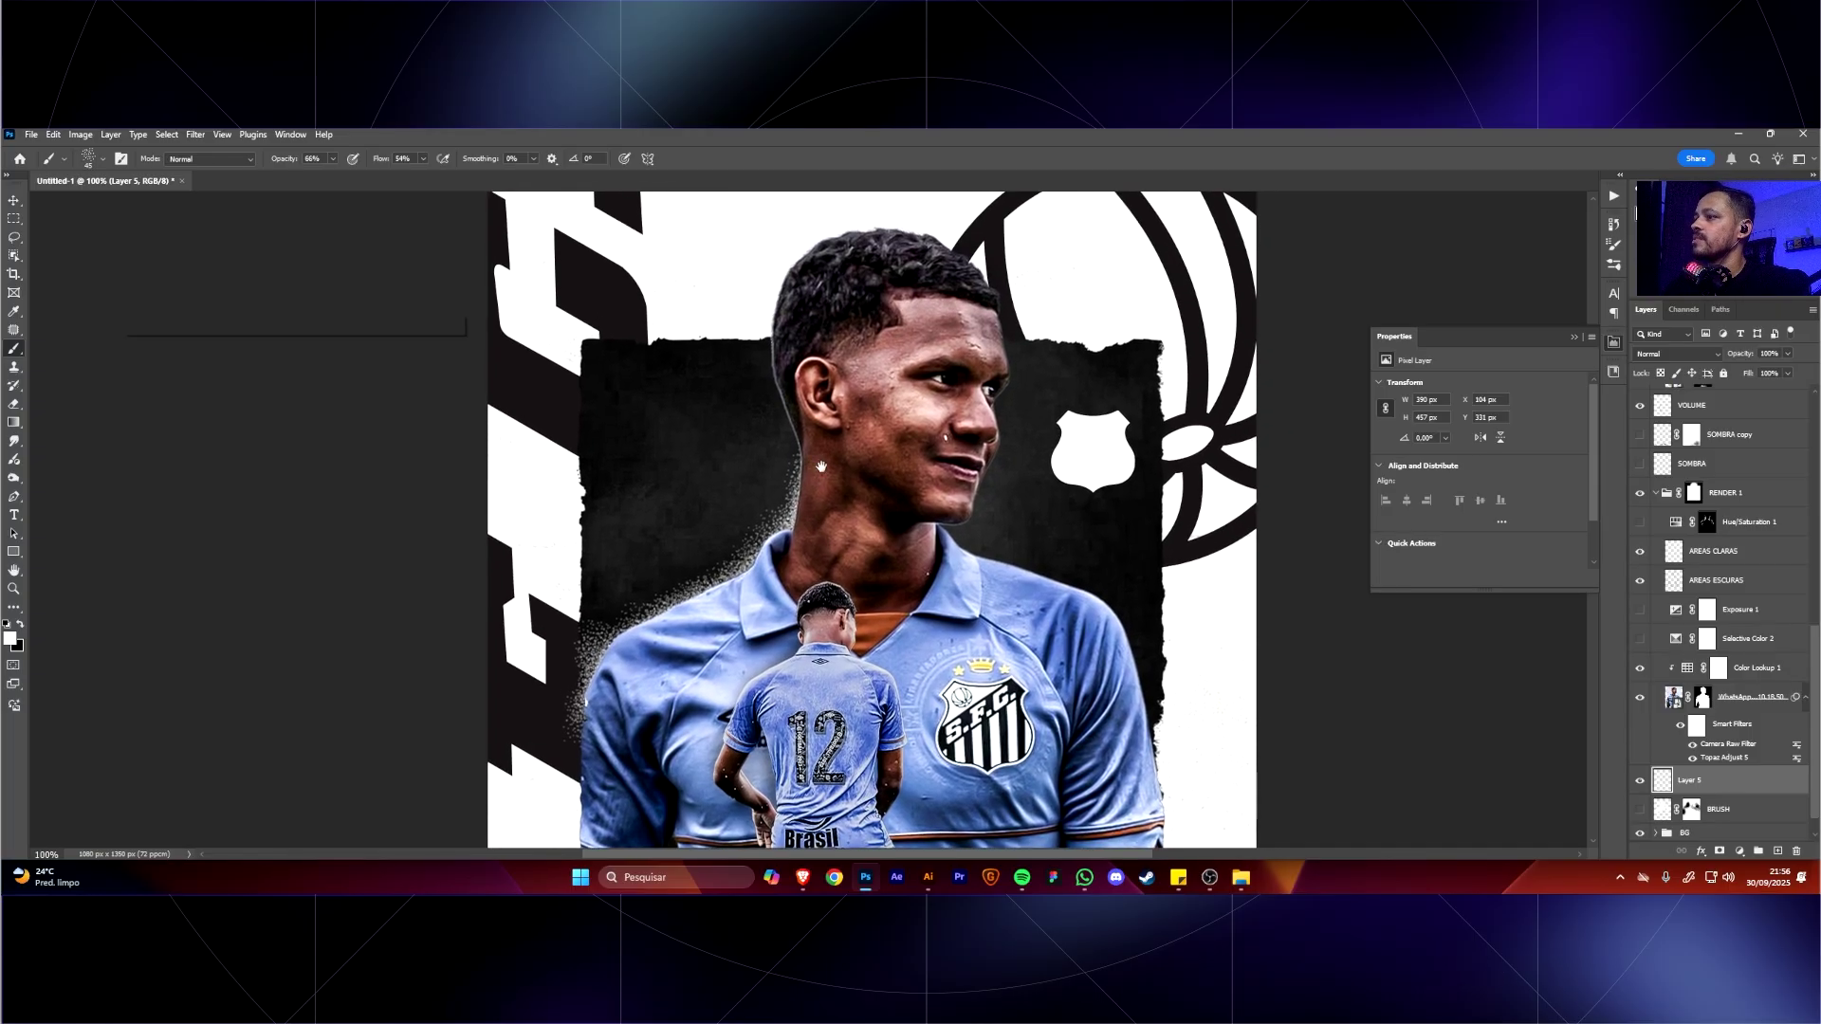
mouse_move(787, 389)
left_mouse_down()
mouse_move(799, 533)
mouse_move(783, 565)
left_mouse_up()
mouse_move(923, 535)
left_mouse_down()
mouse_move(942, 528)
mouse_move(946, 556)
mouse_move(967, 474)
left_mouse_up()
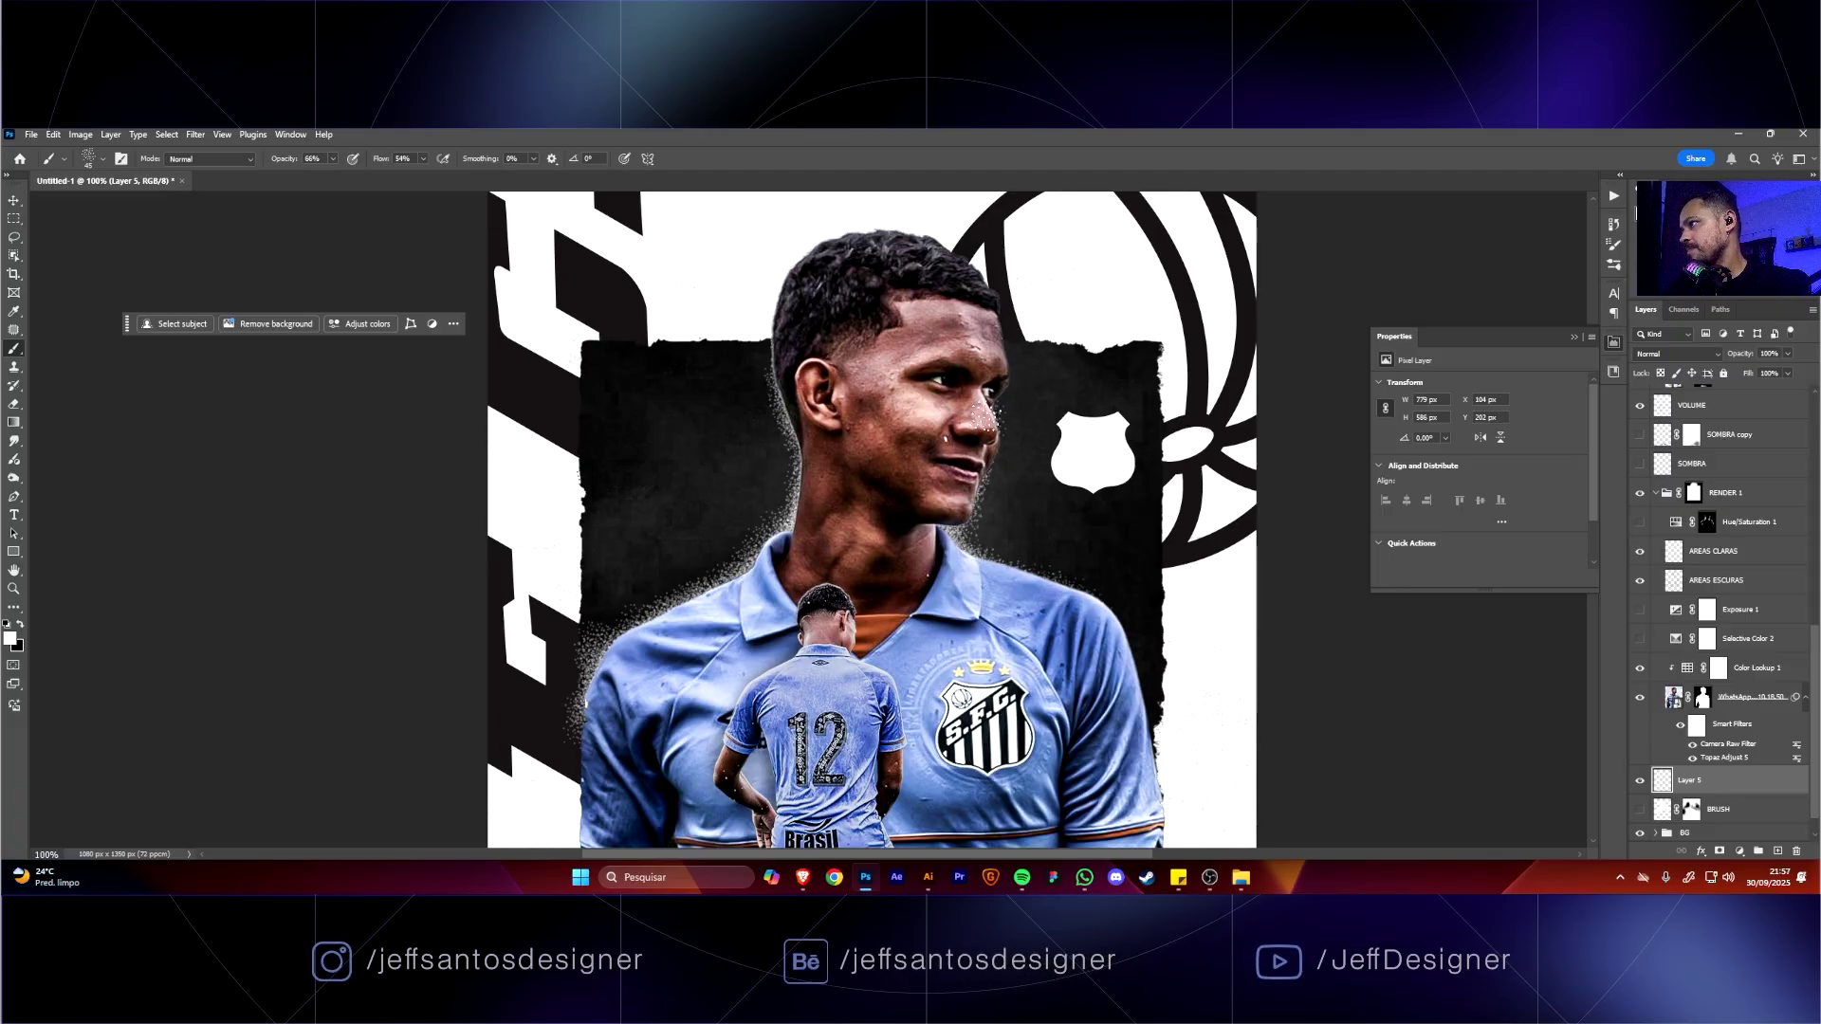
mouse_move(982, 431)
left_mouse_down()
mouse_move(965, 486)
mouse_move(1013, 583)
left_mouse_up()
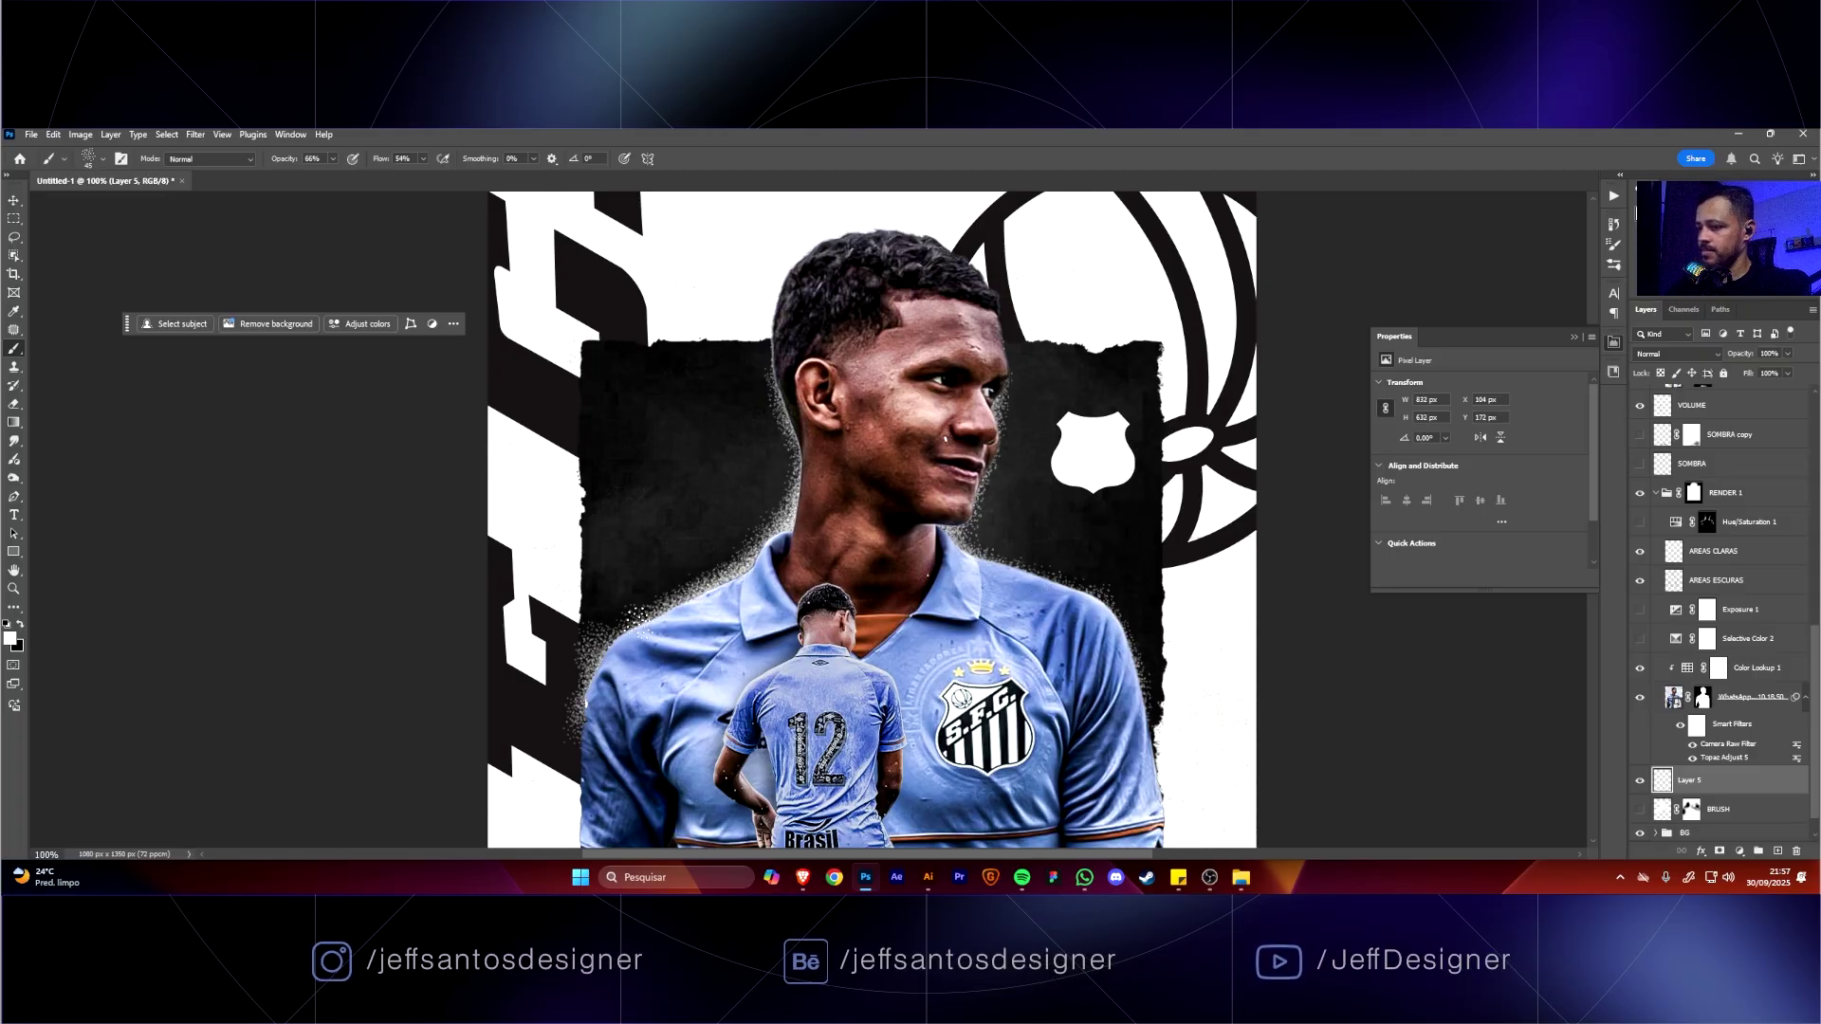
key("ctrl+minus")
key("ctrl+minus")
key("ctrl+minus")
key("ctrl+plus")
key("ctrl+plus")
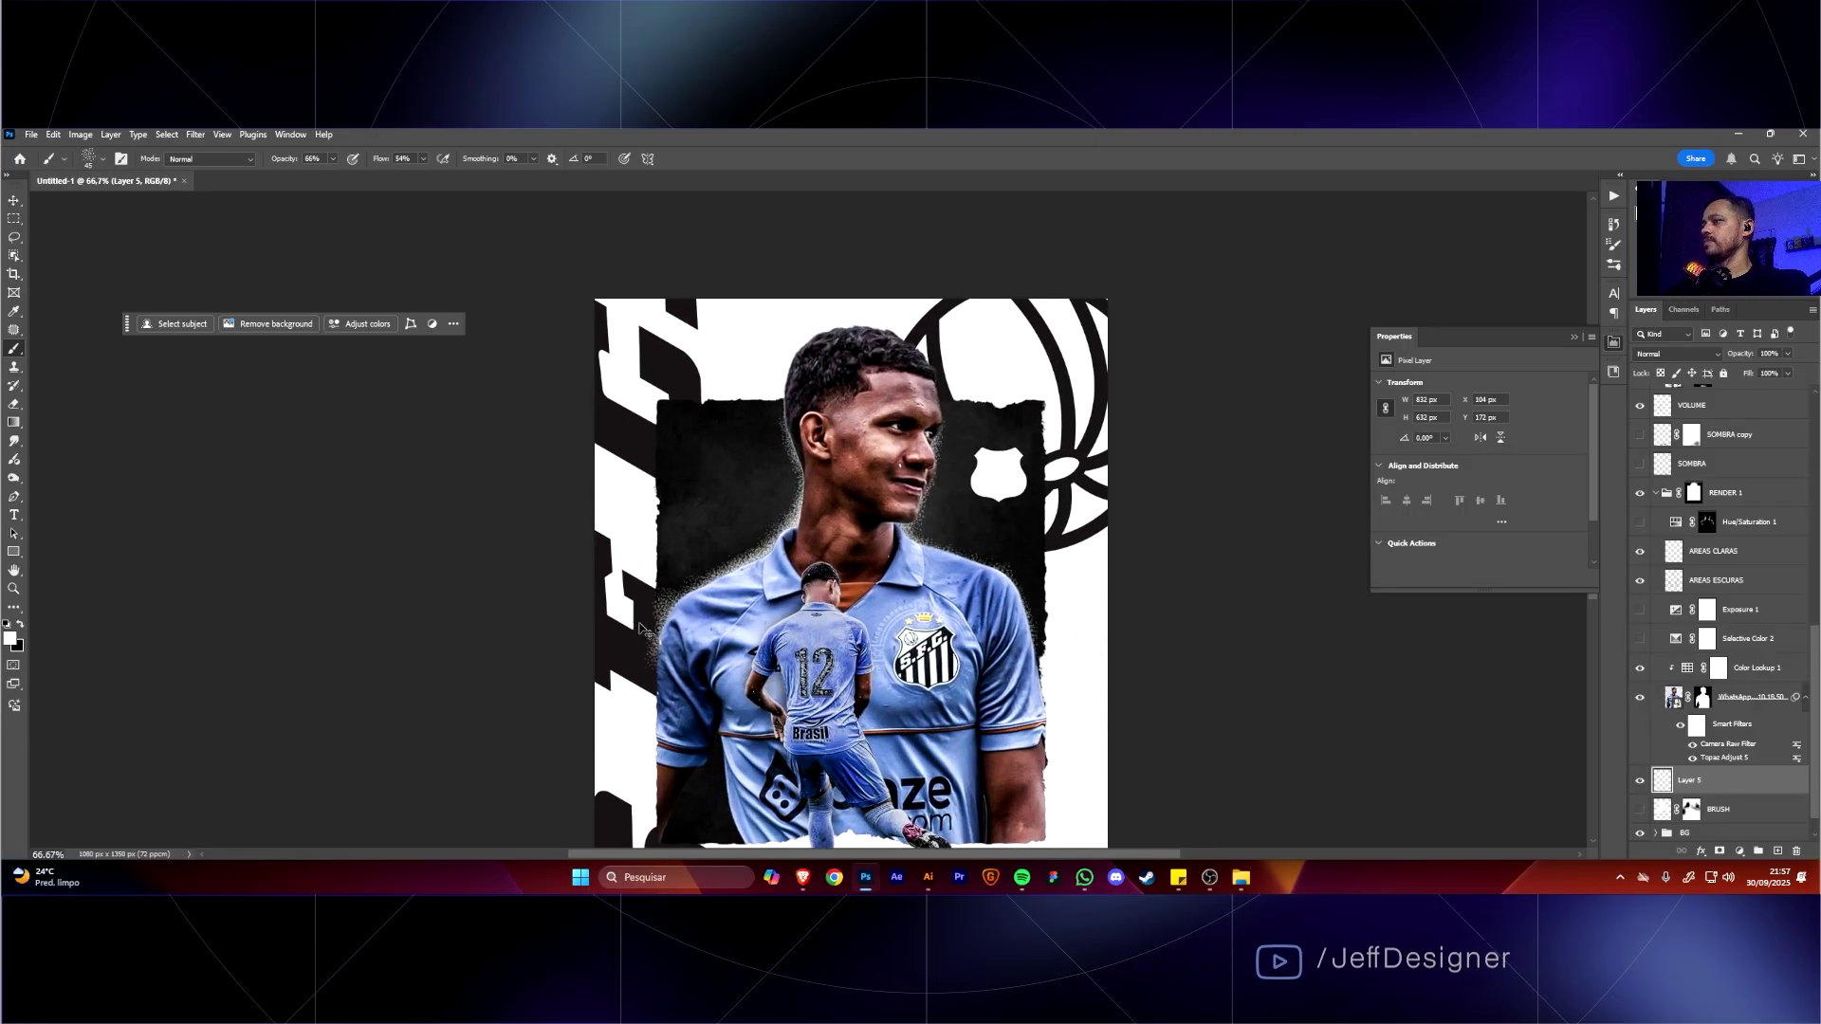
left_click_drag(708, 587, 700, 596)
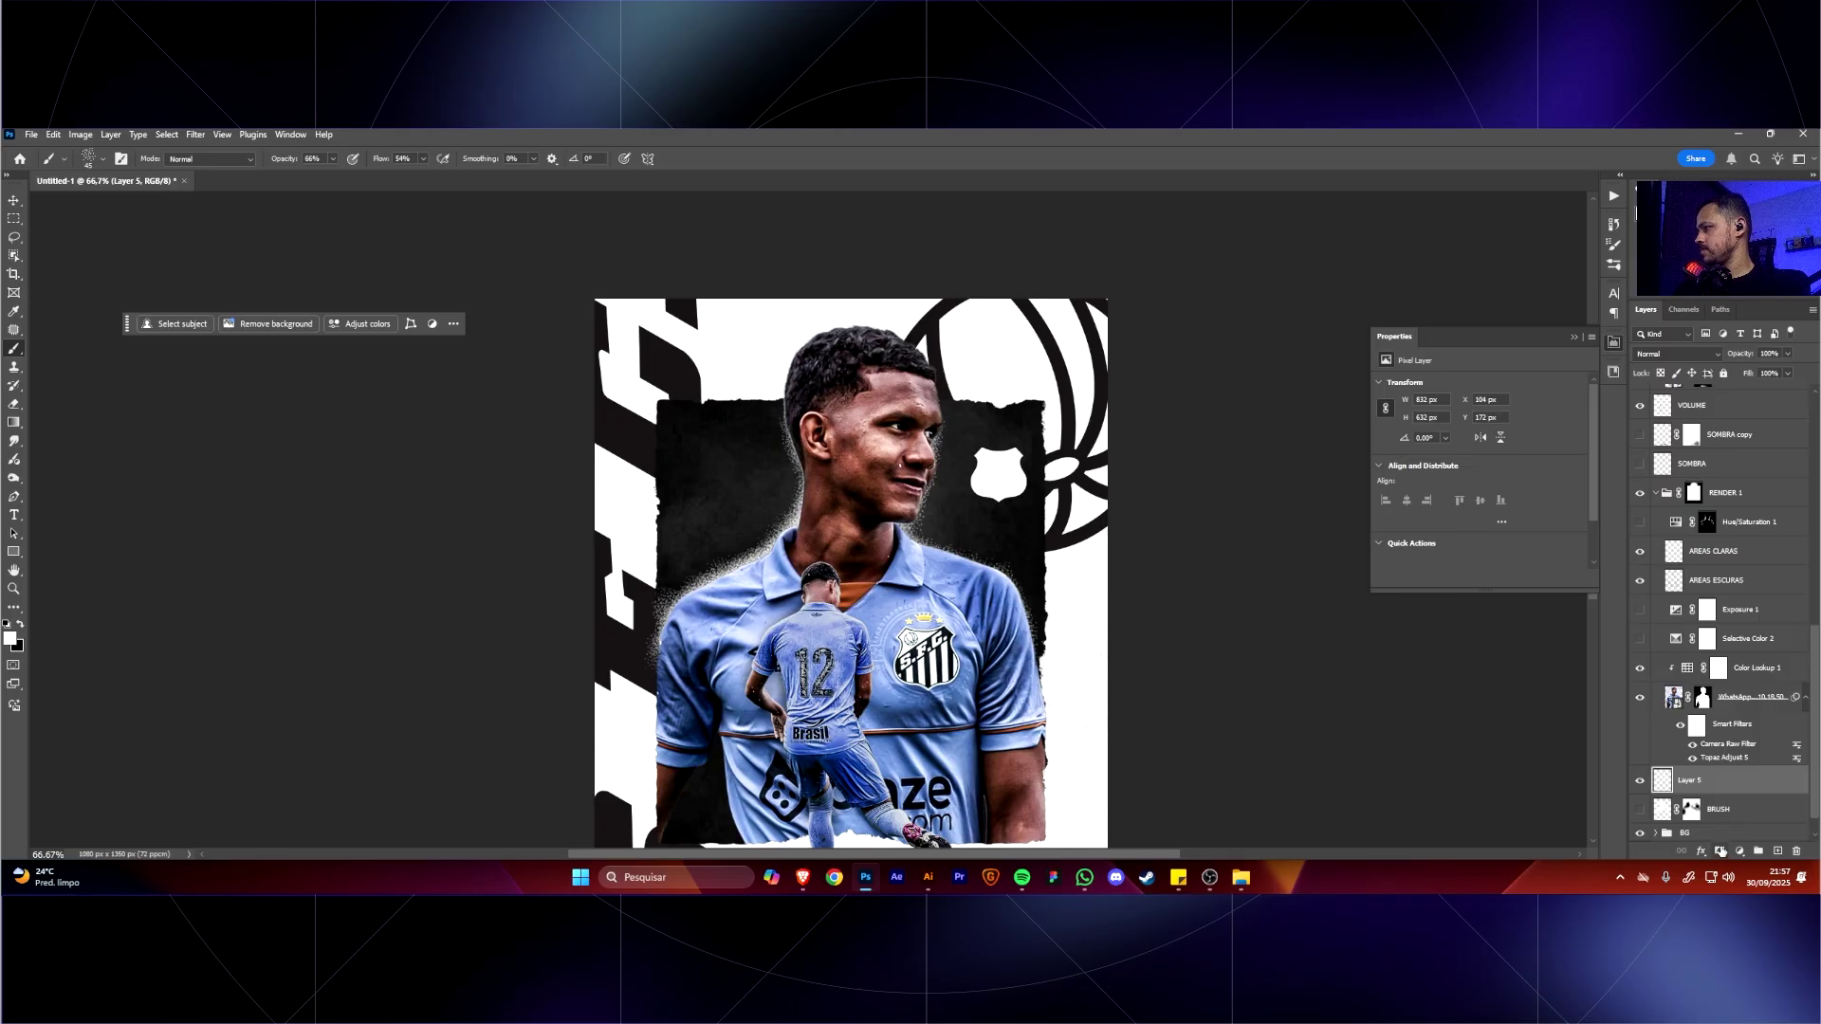
Add a layer mask to Layer 5, and paint more white stipple on the layer itself beside the large player's sleeve.
left_click(1719, 851)
key("x")
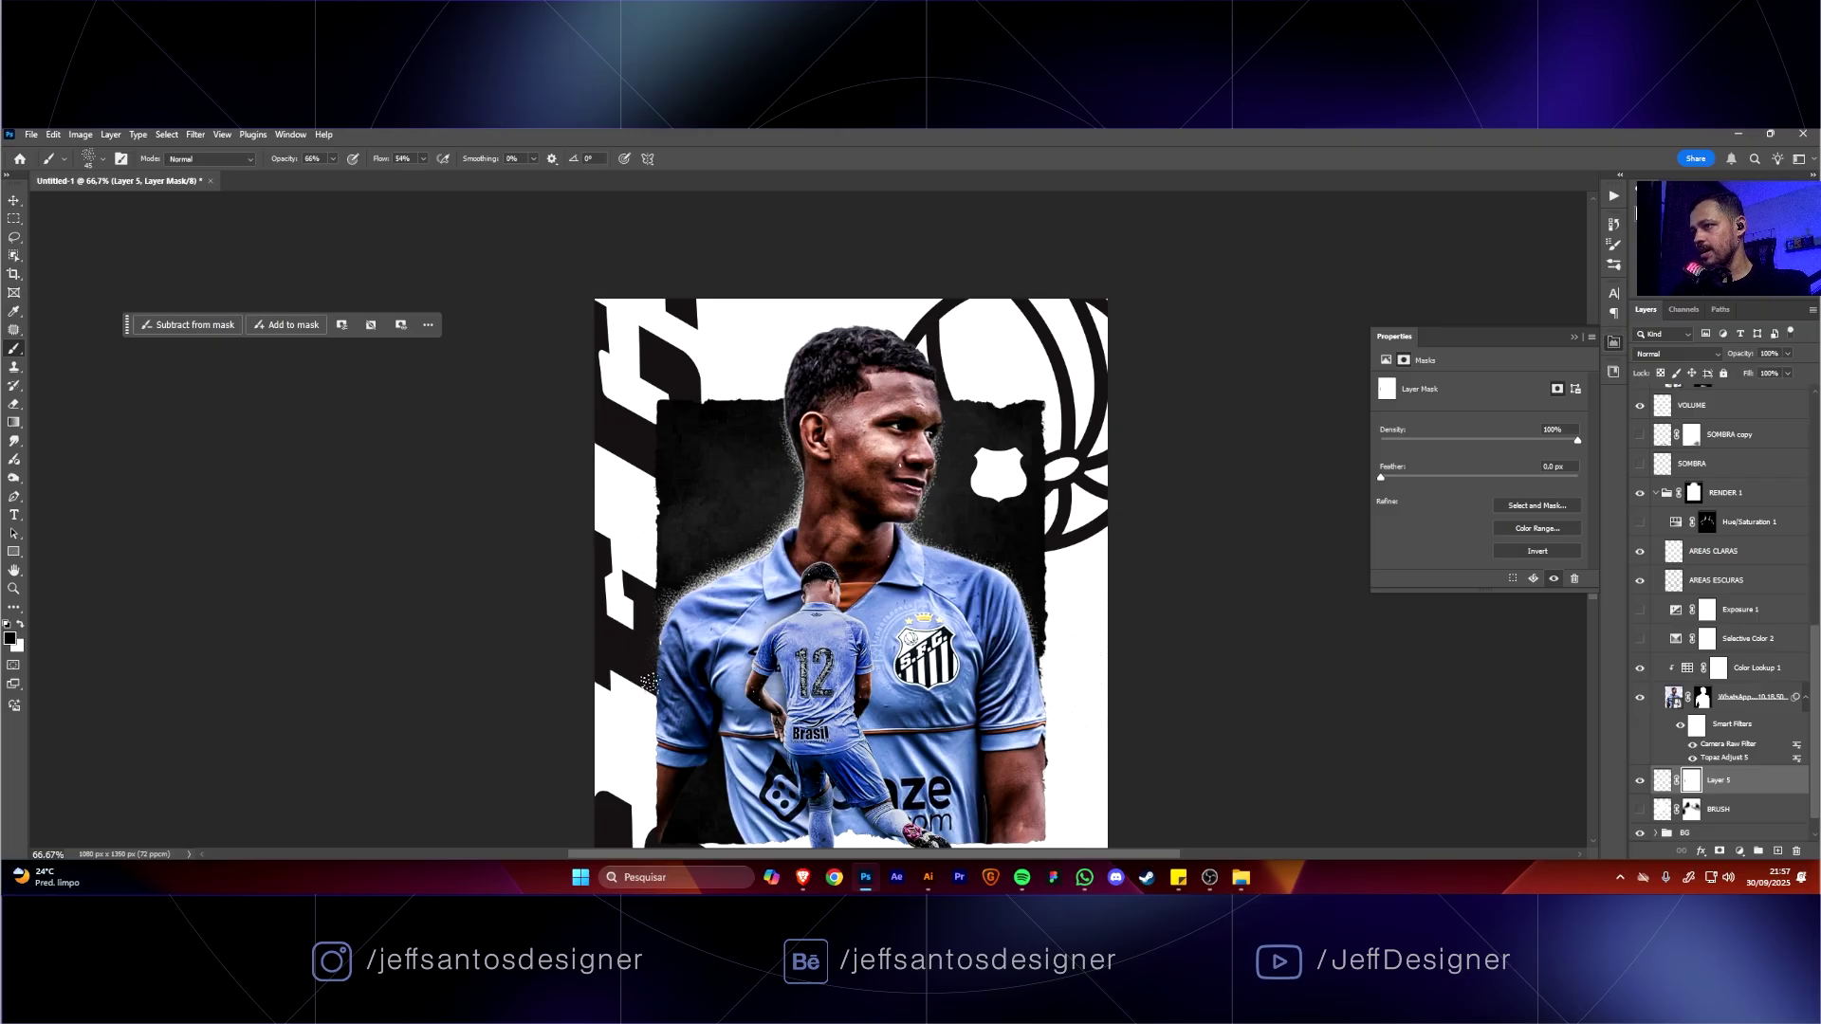
left_click(1663, 781)
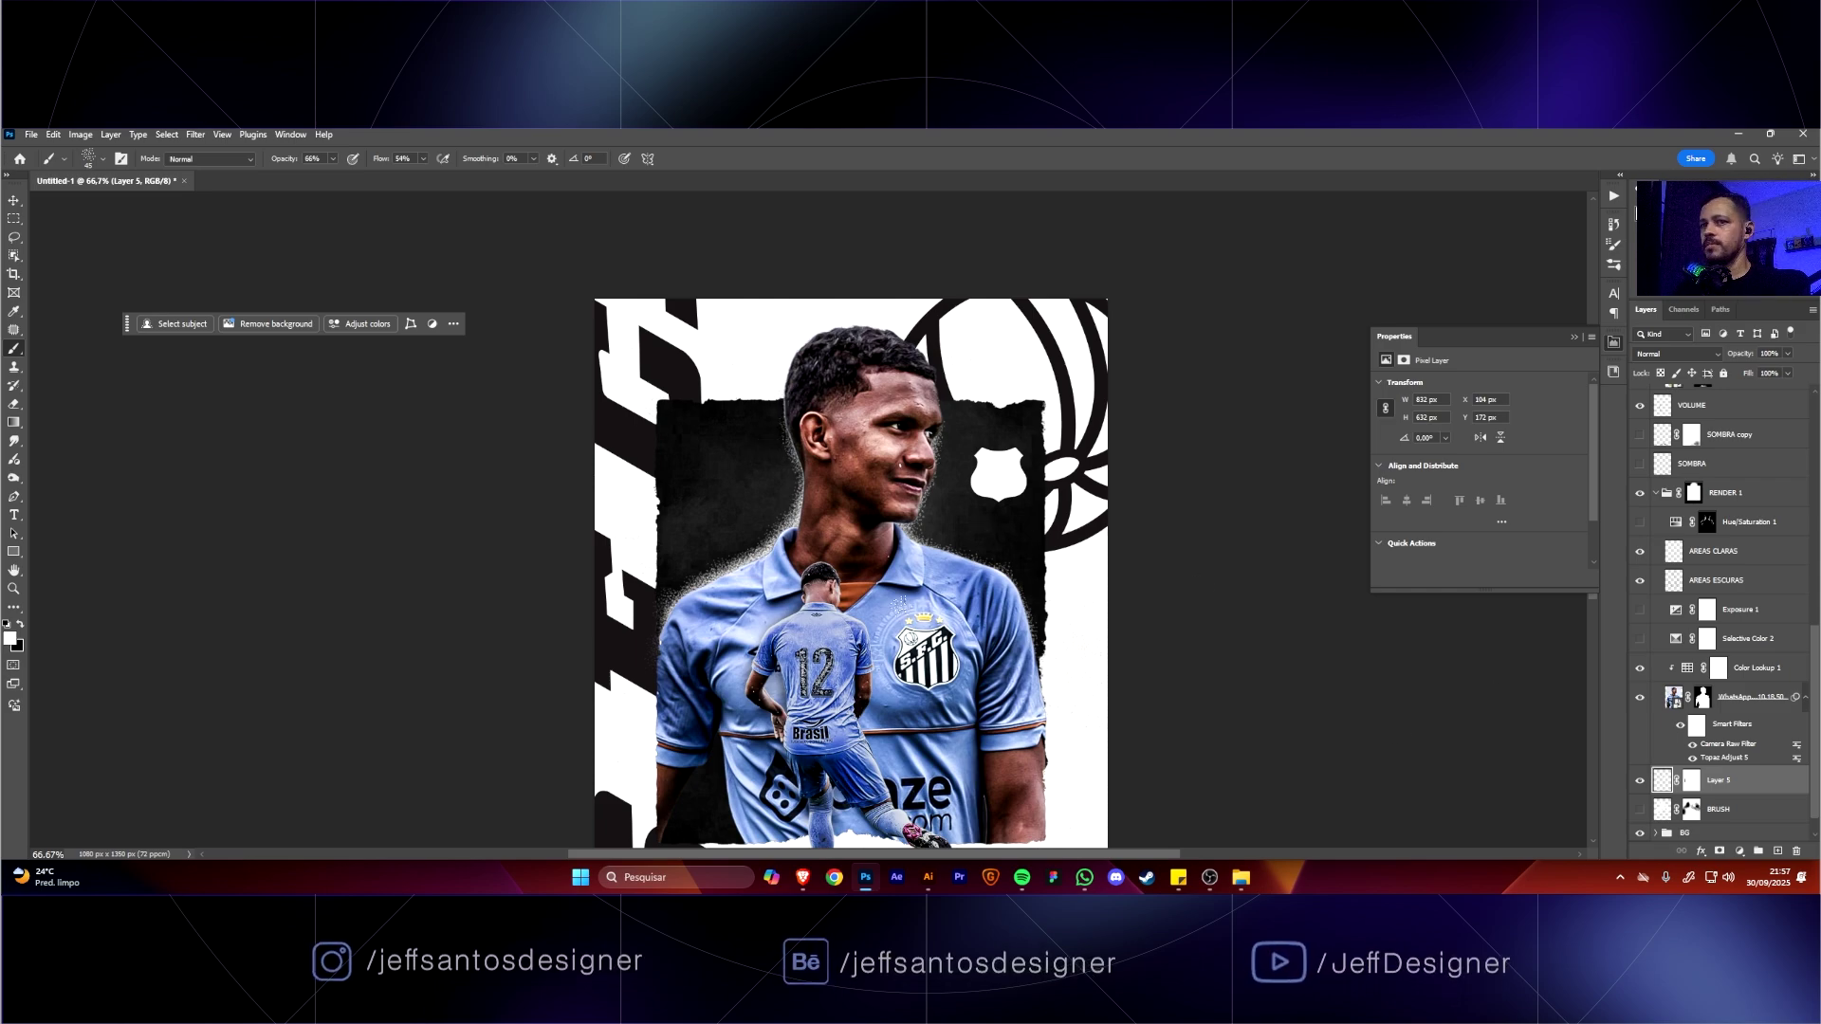
key("x")
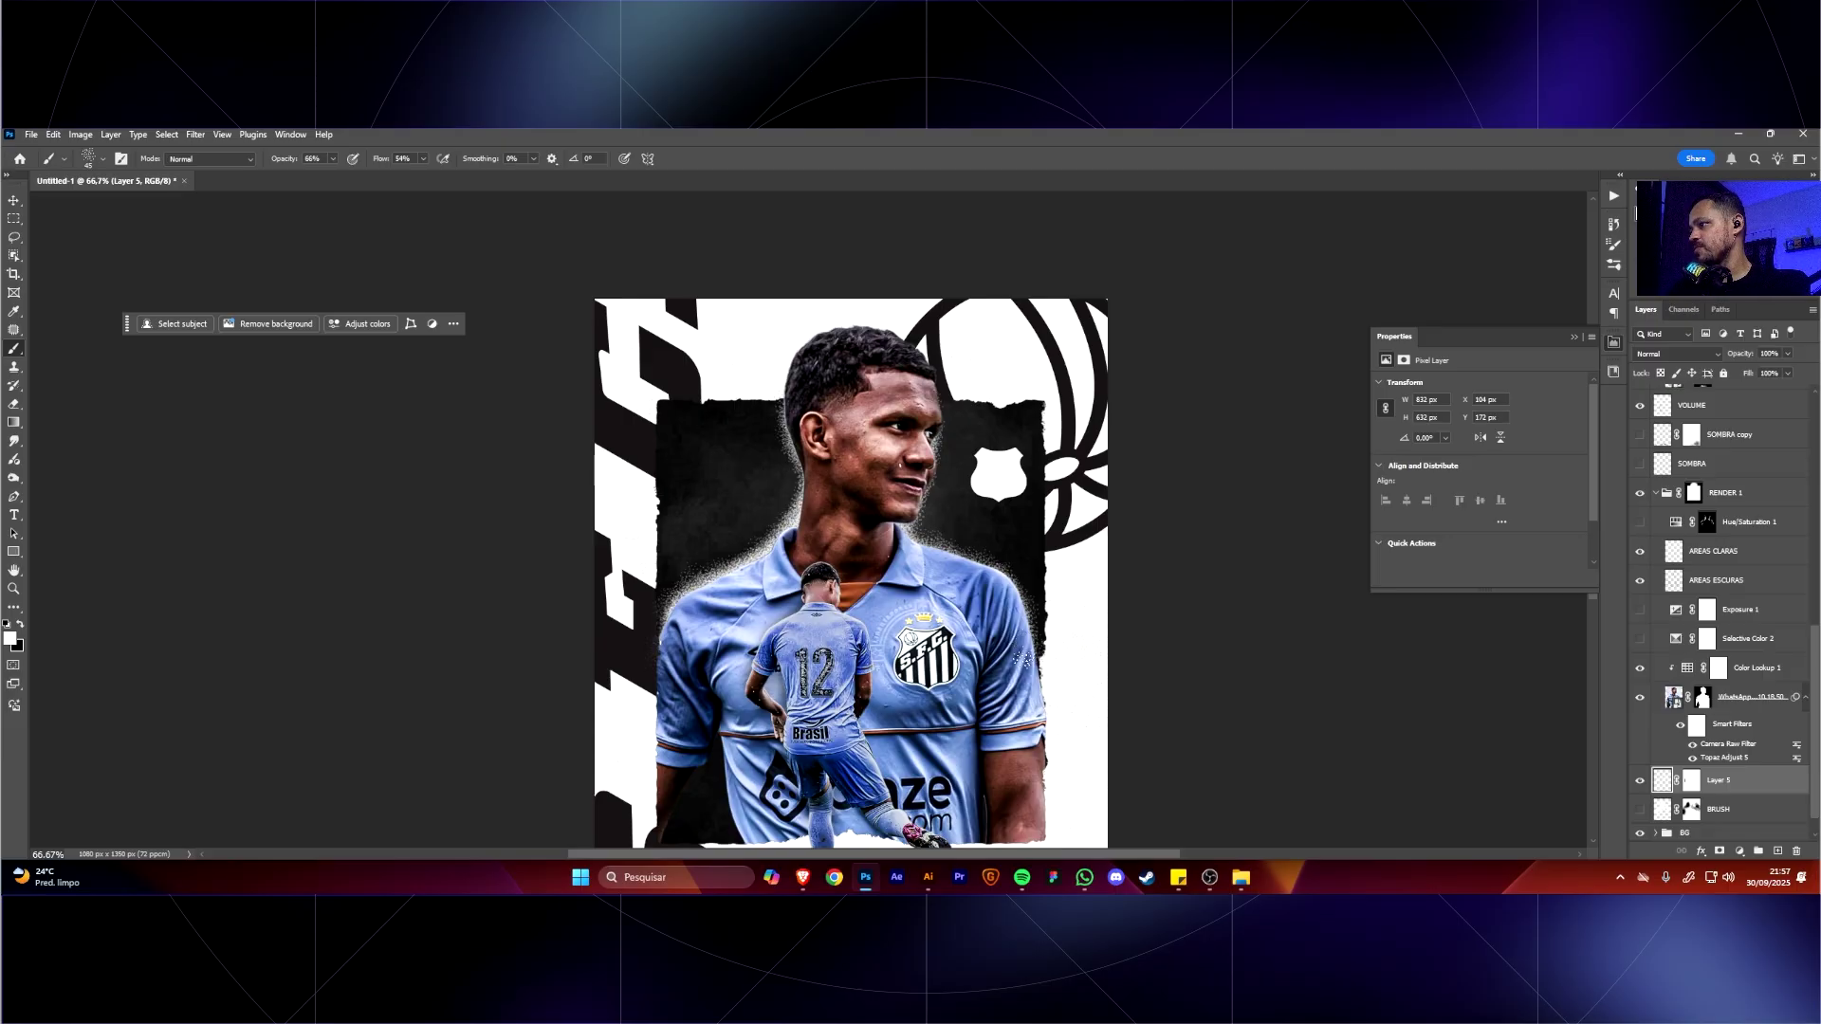
left_click_drag(1033, 657, 990, 567)
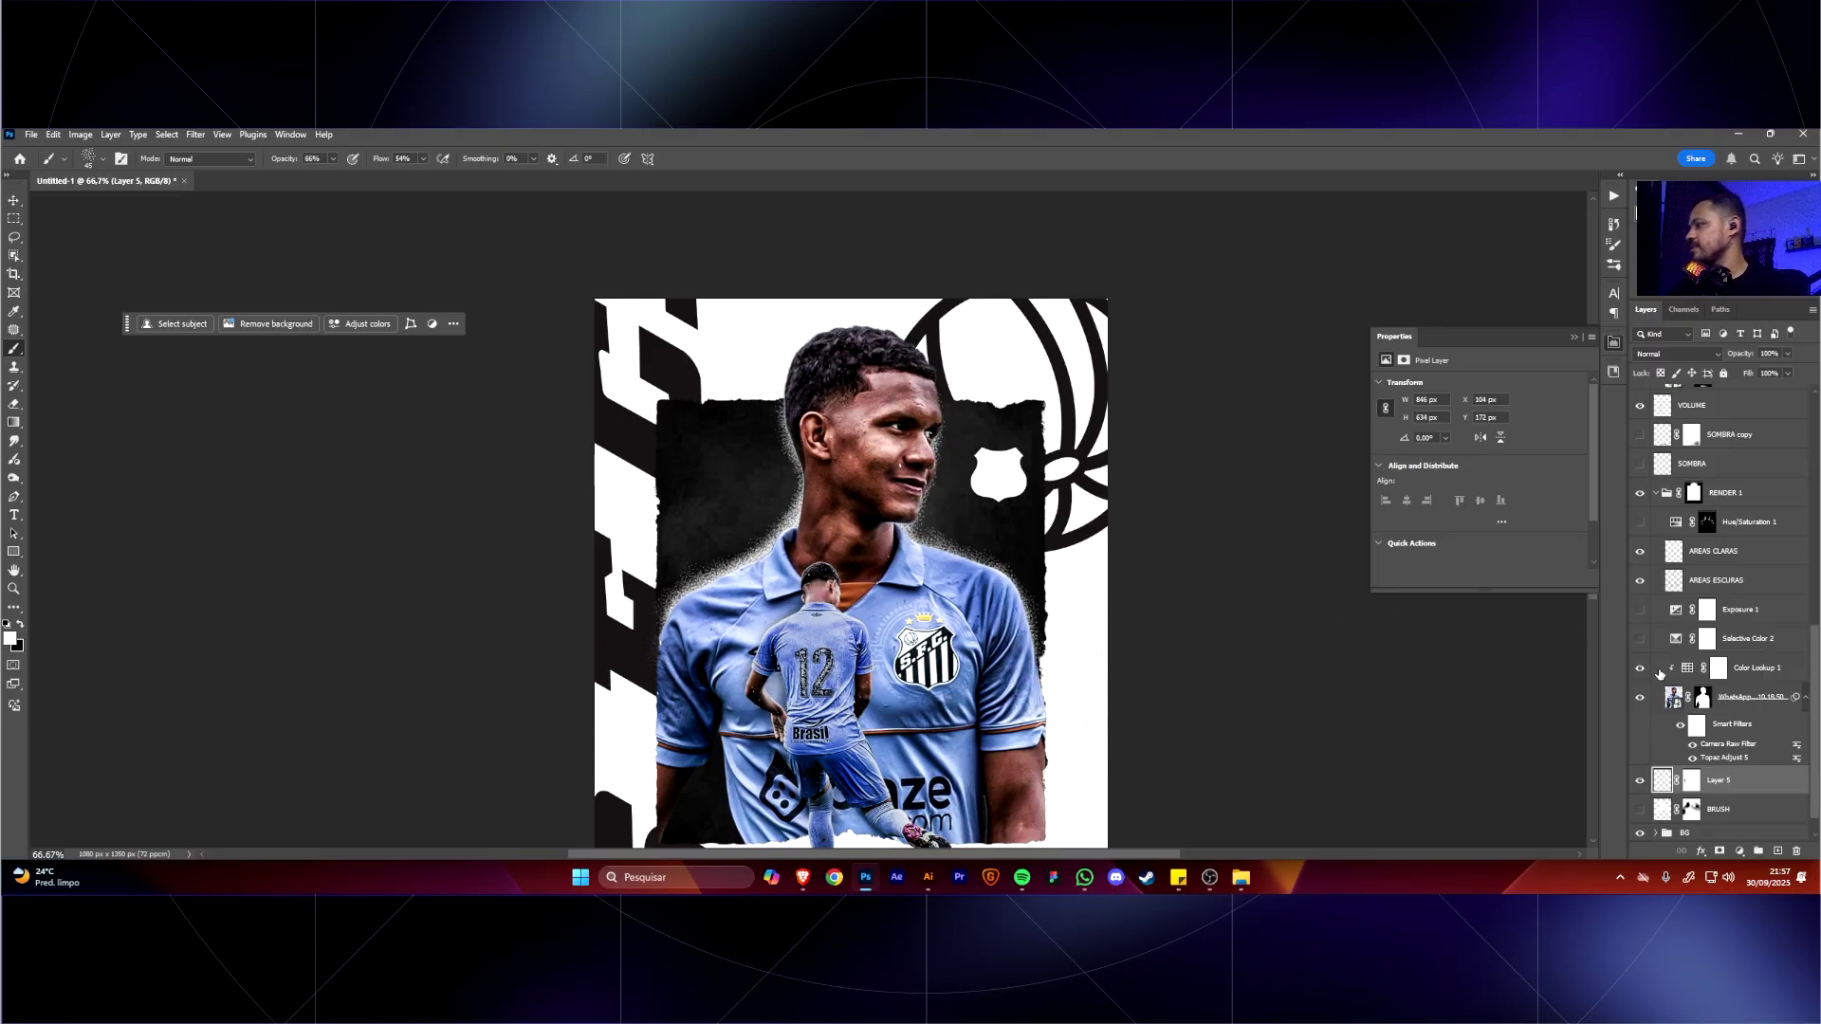
Hide the stipple on Layer 5 and show the BRUSH layer's glow behind the large player instead.
left_click(1640, 781)
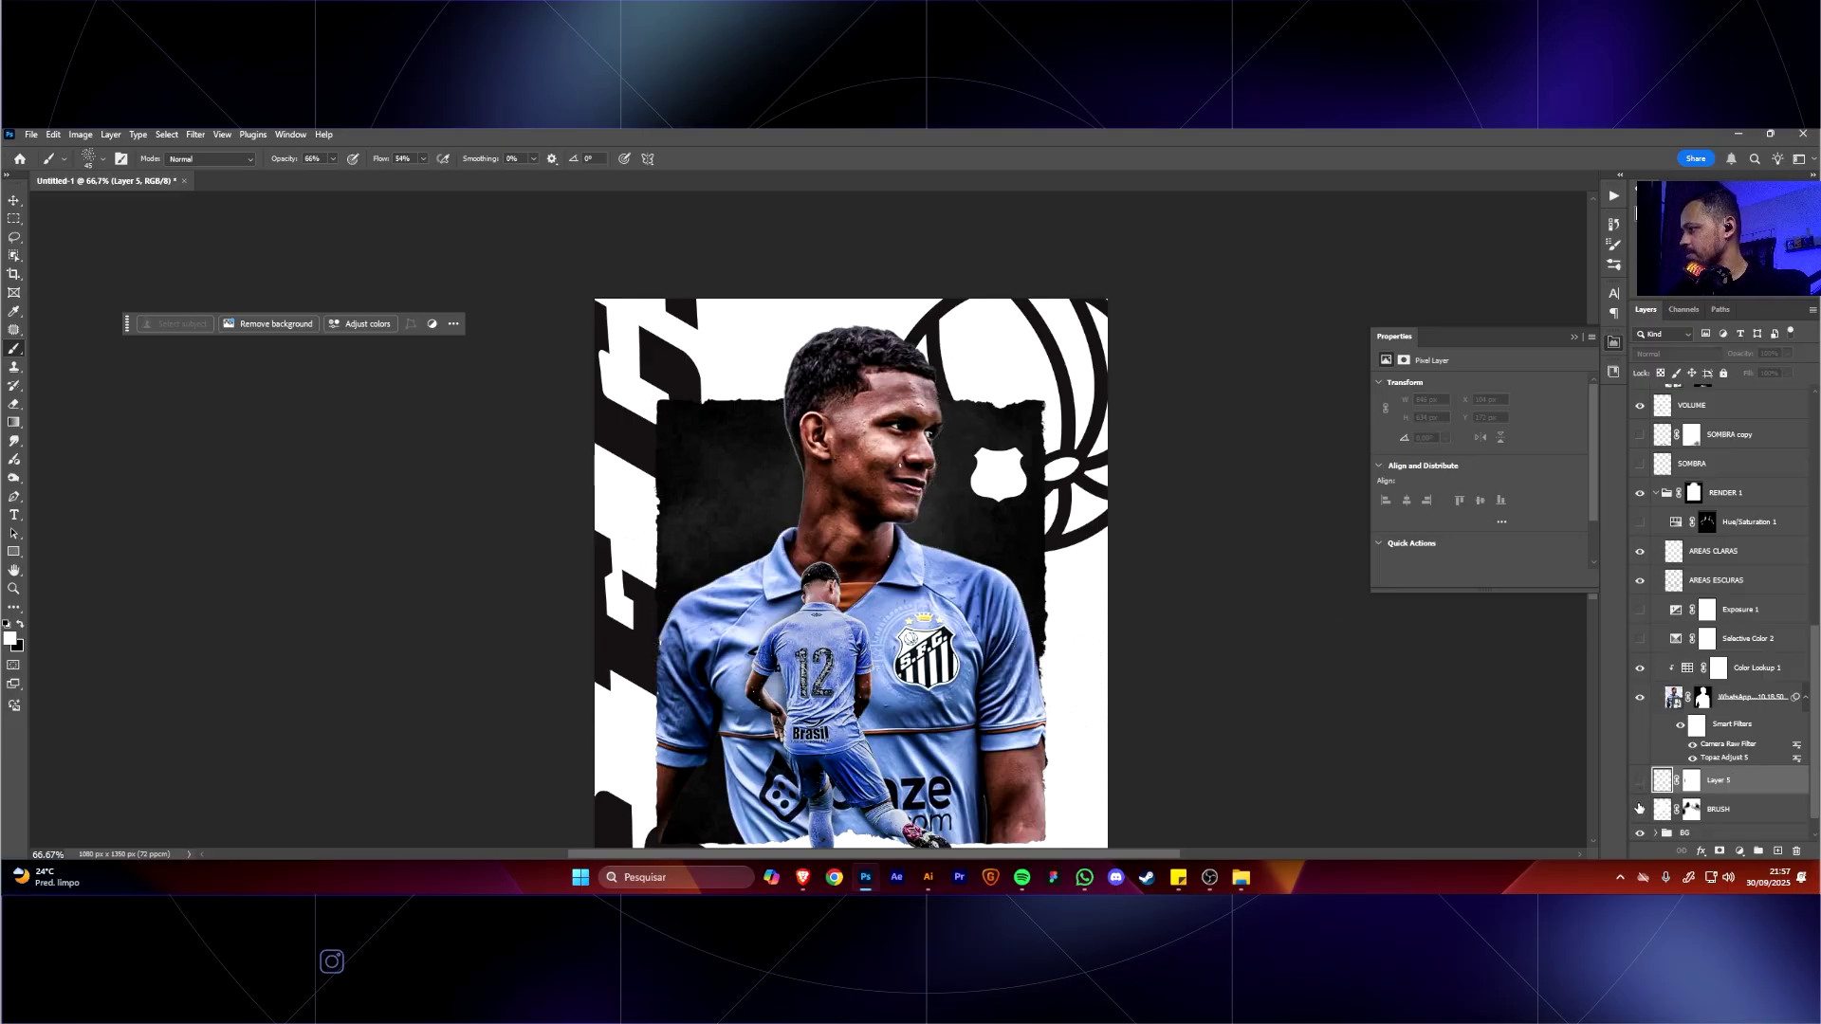
left_click(1640, 809)
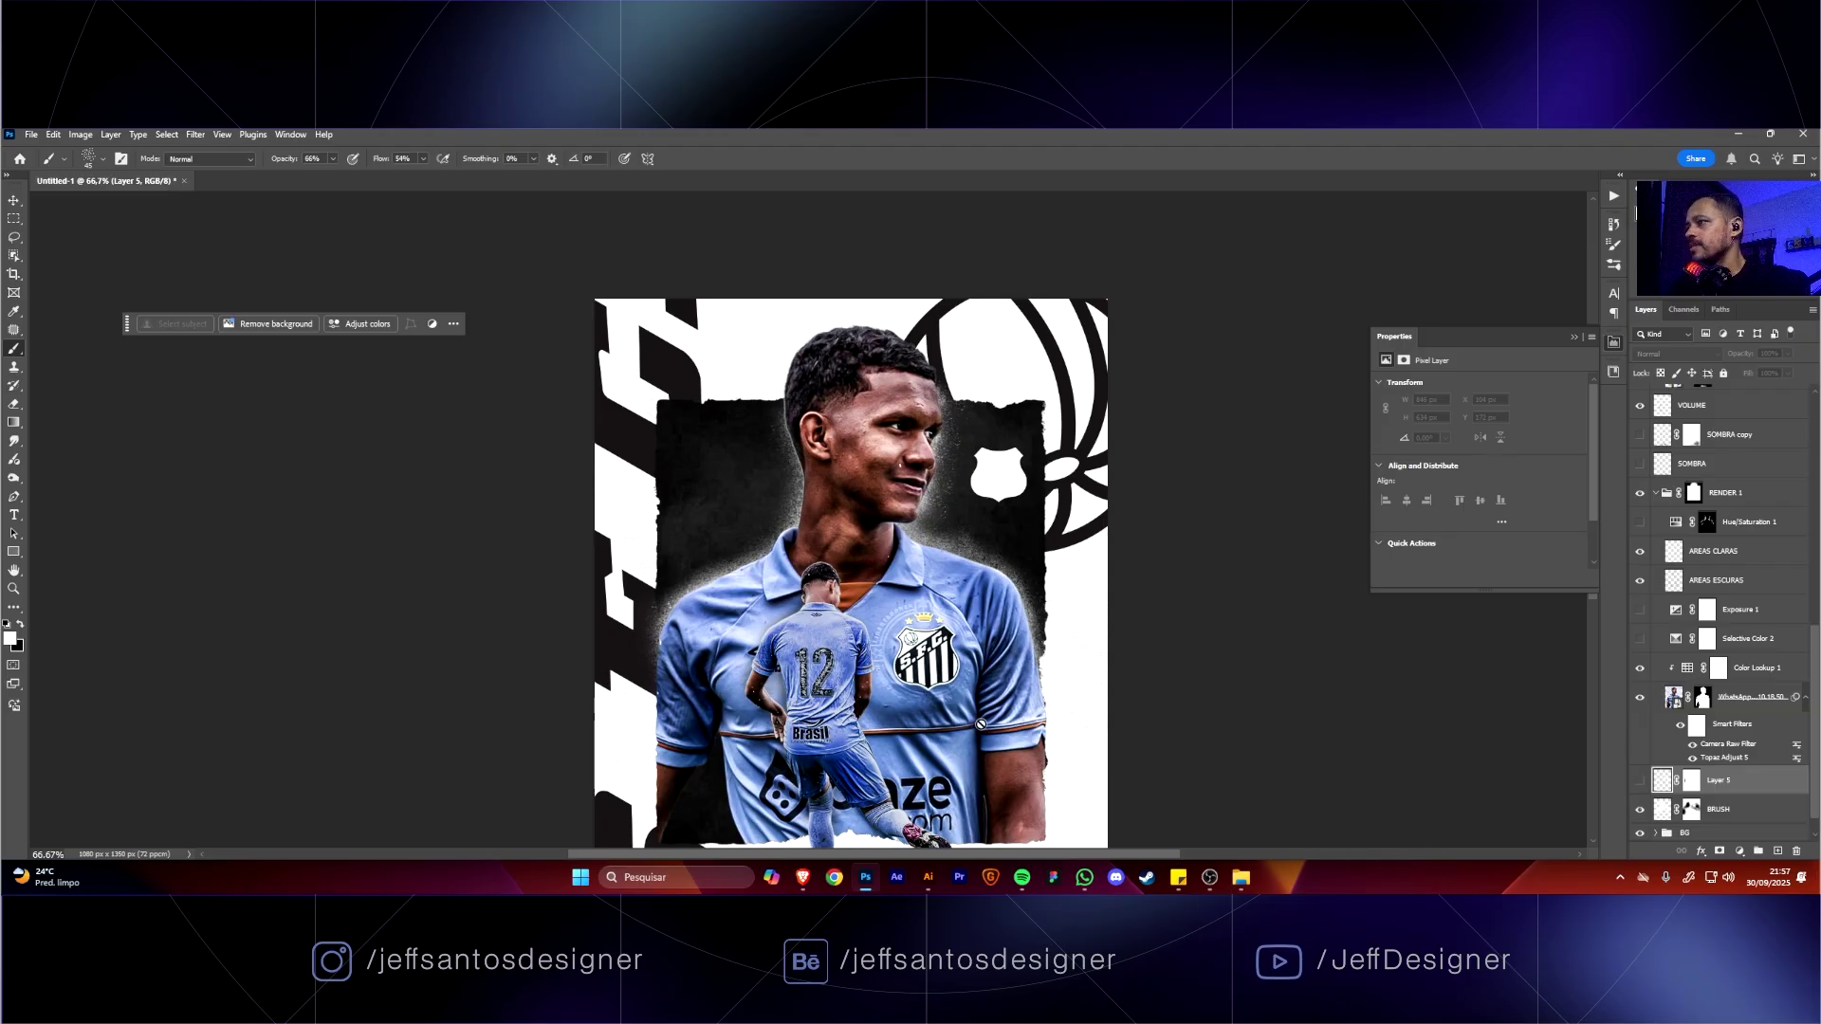
left_click_drag(999, 716, 967, 628)
key("ctrl+minus")
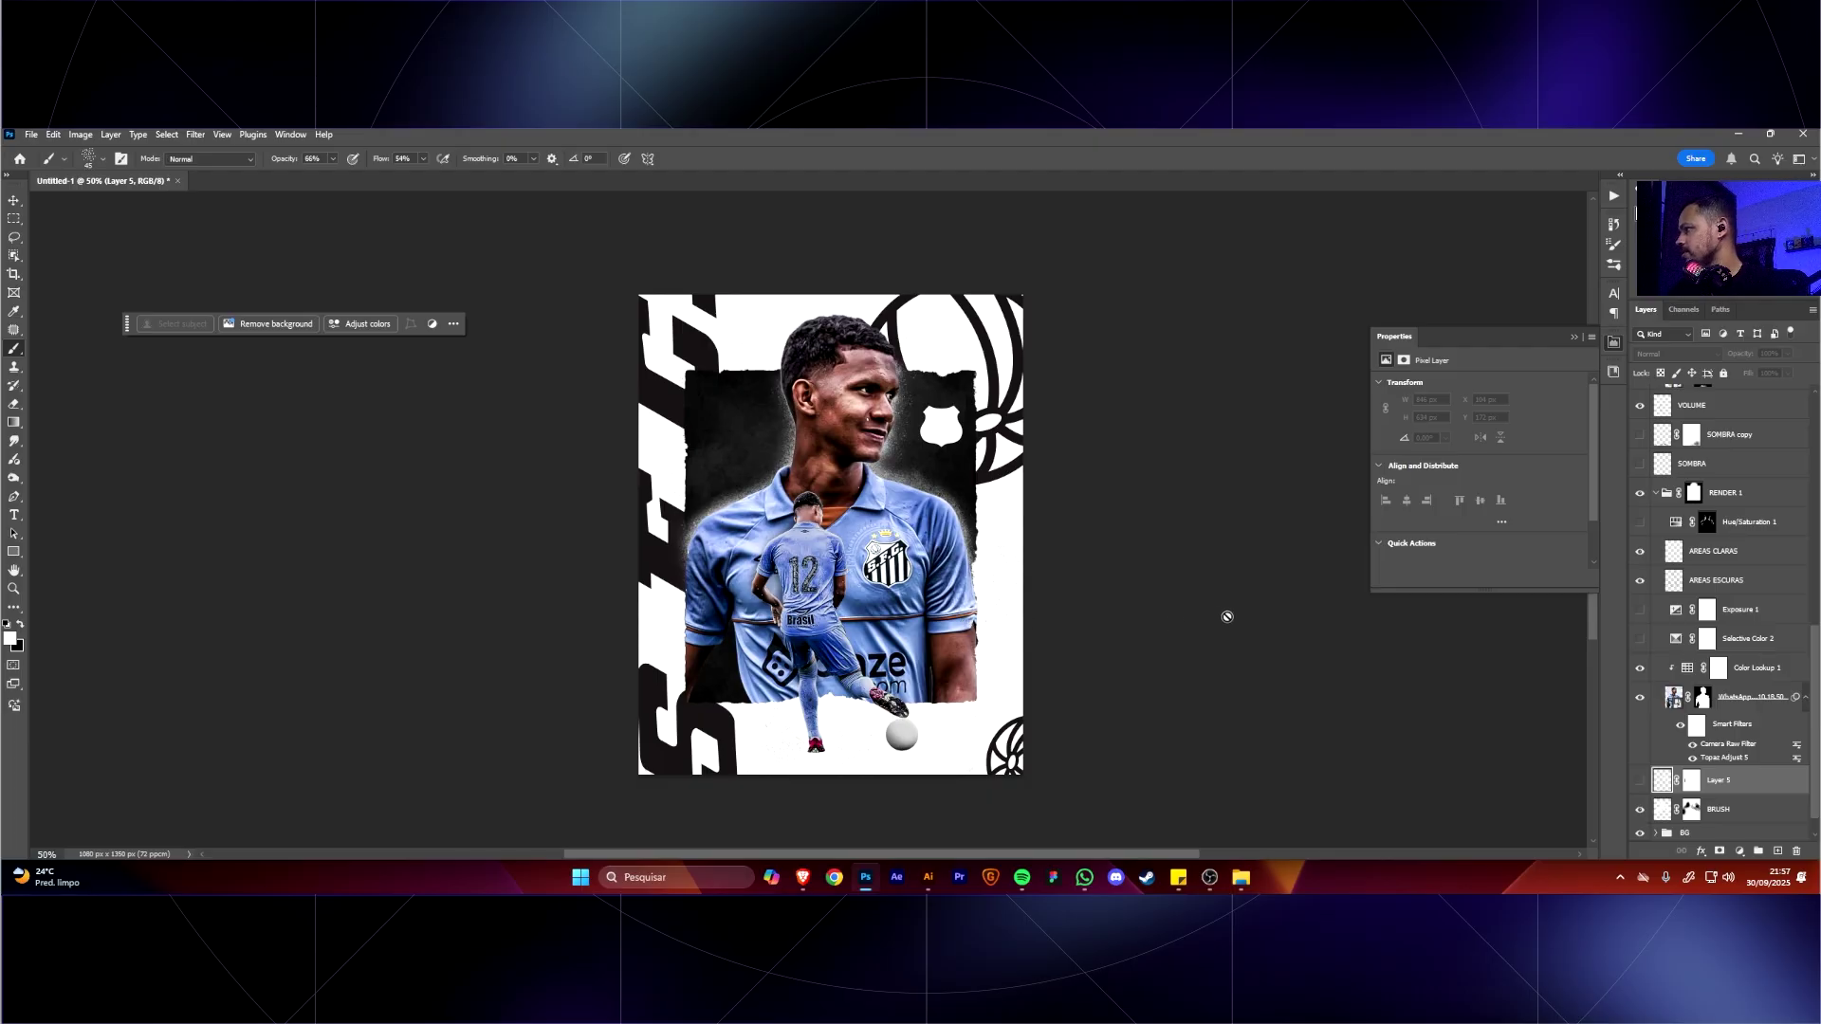
Toggle the Hue/Saturation 1 adjustment in the RENDER 1 group to compare the large player with and without it.
left_click(1635, 526)
left_click(1635, 526)
left_click(1635, 527)
left_click(1635, 526)
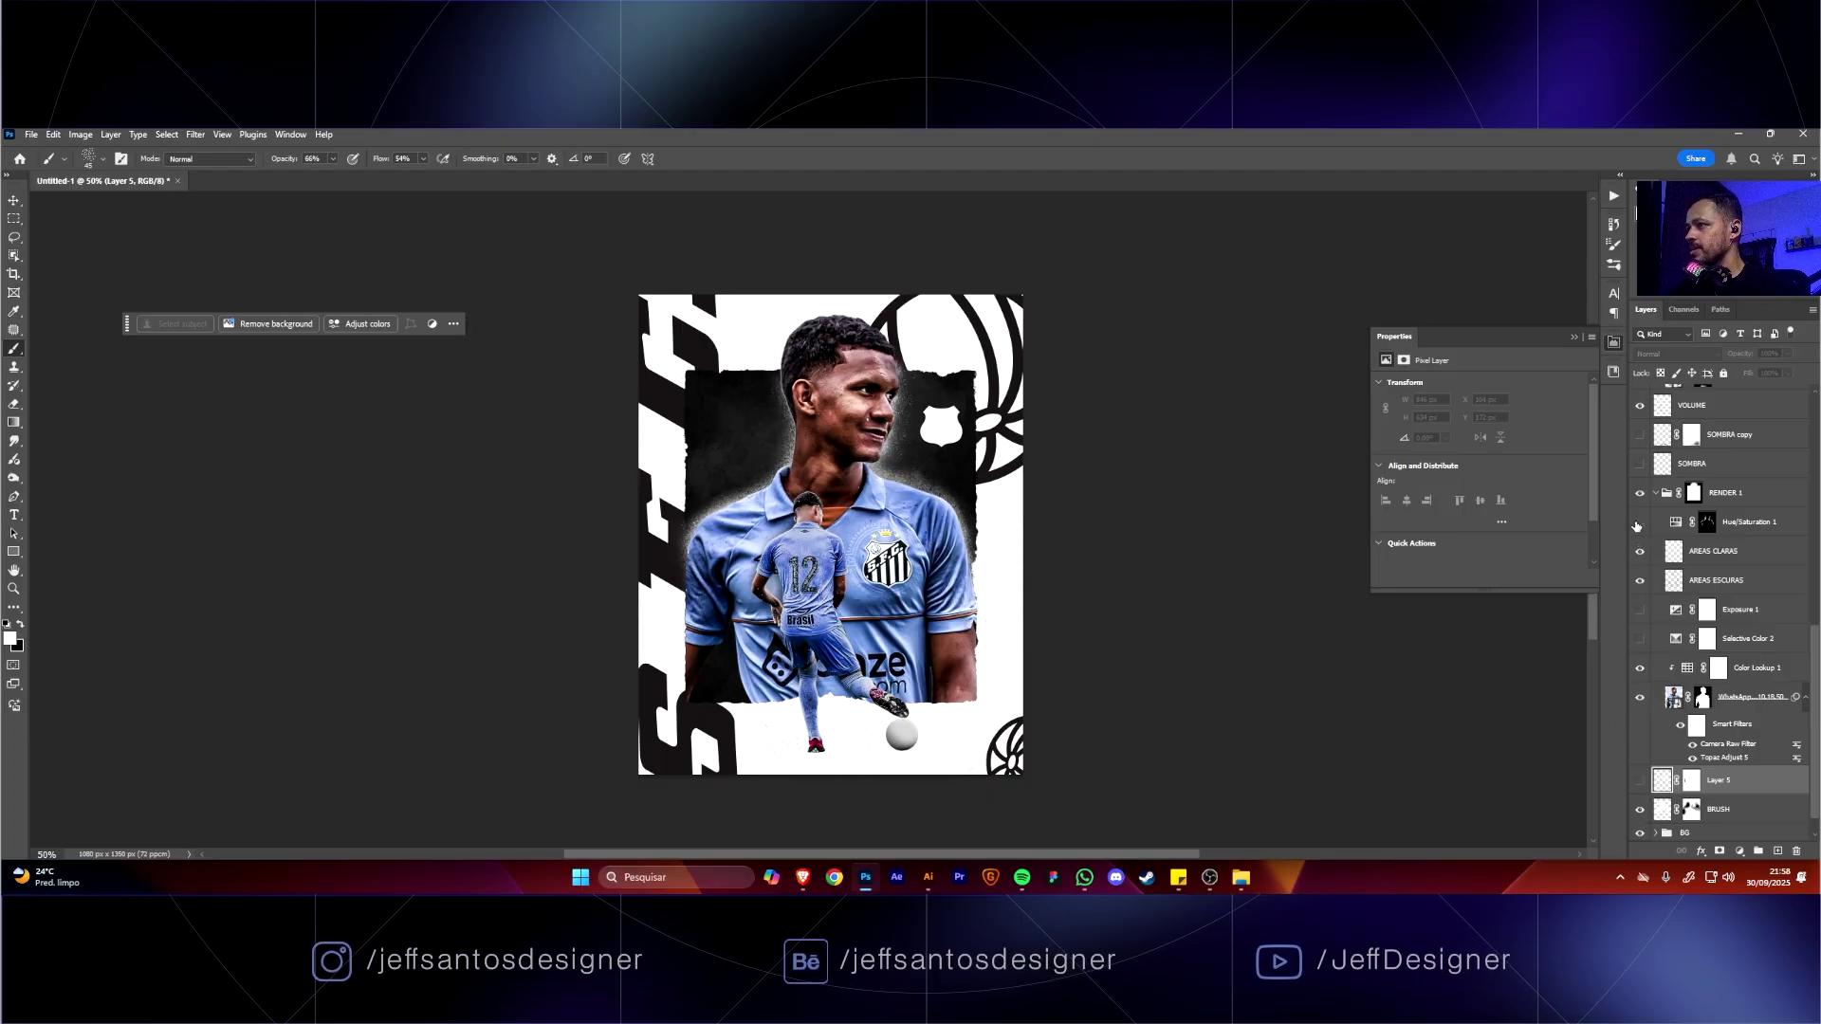
left_click(1635, 527)
left_click(1635, 526)
left_click(1635, 527)
left_click(1635, 527)
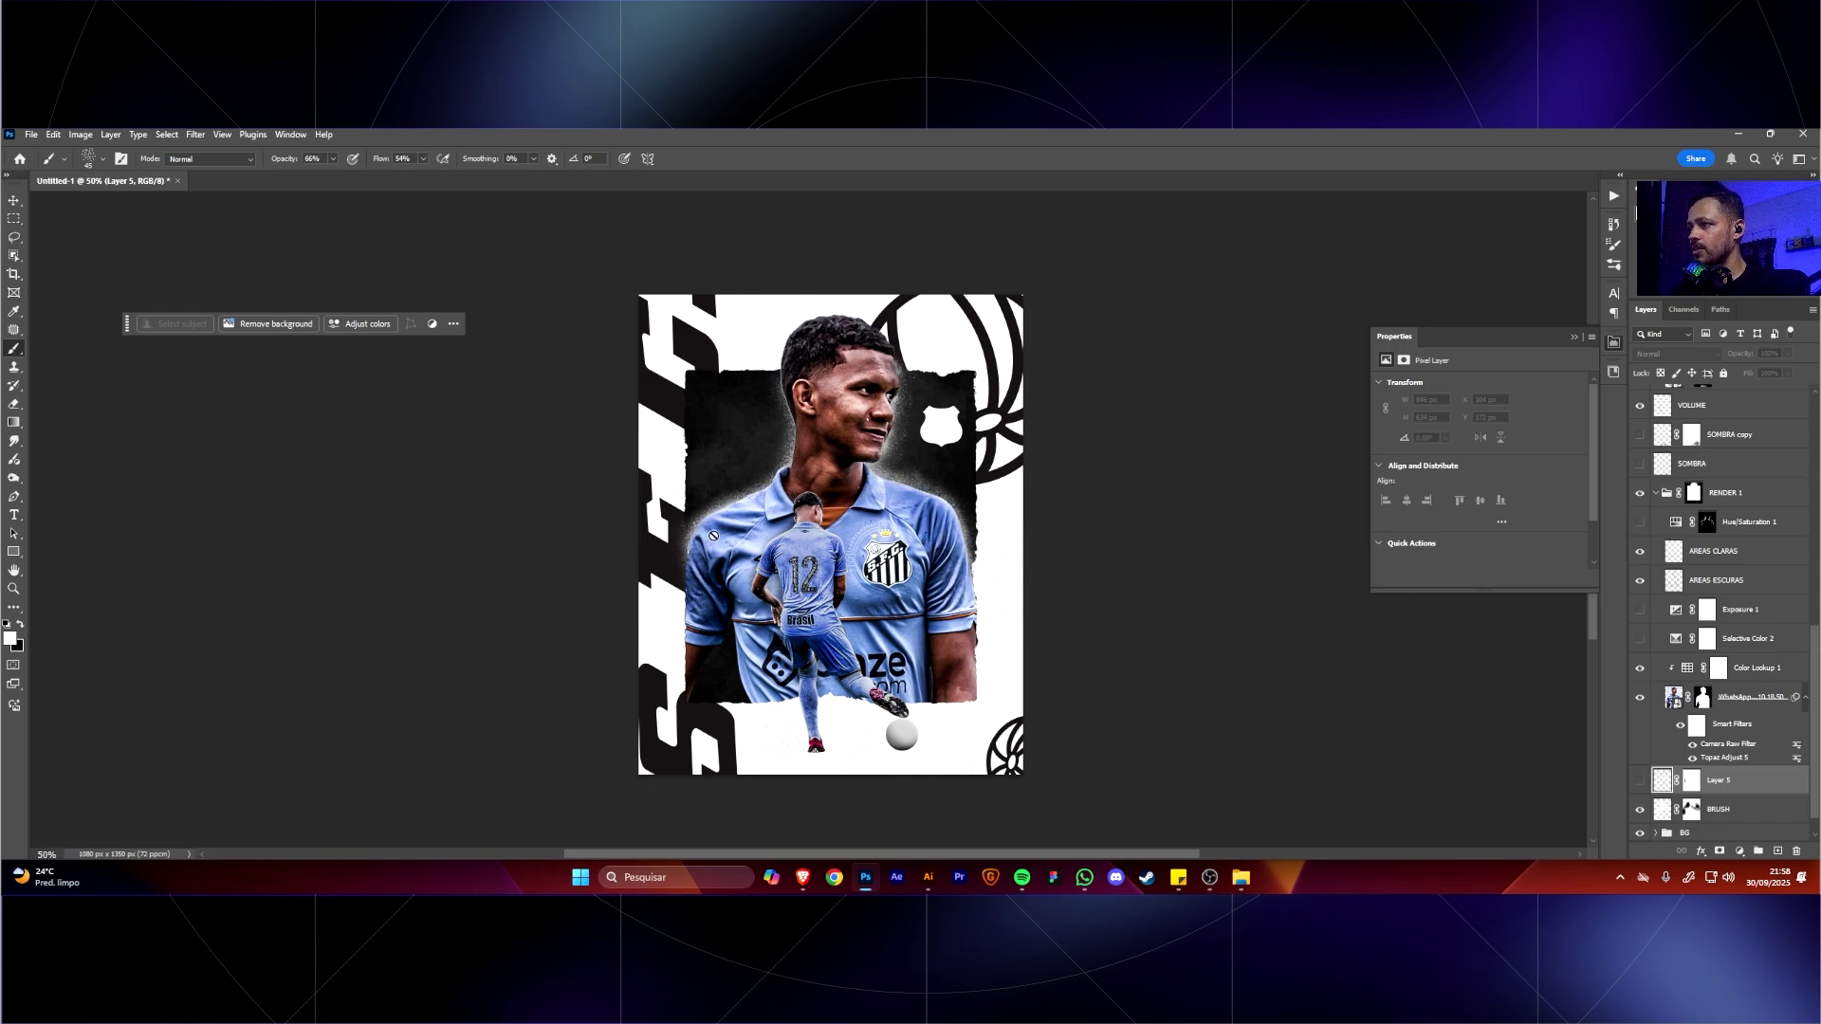
left_click(1640, 523)
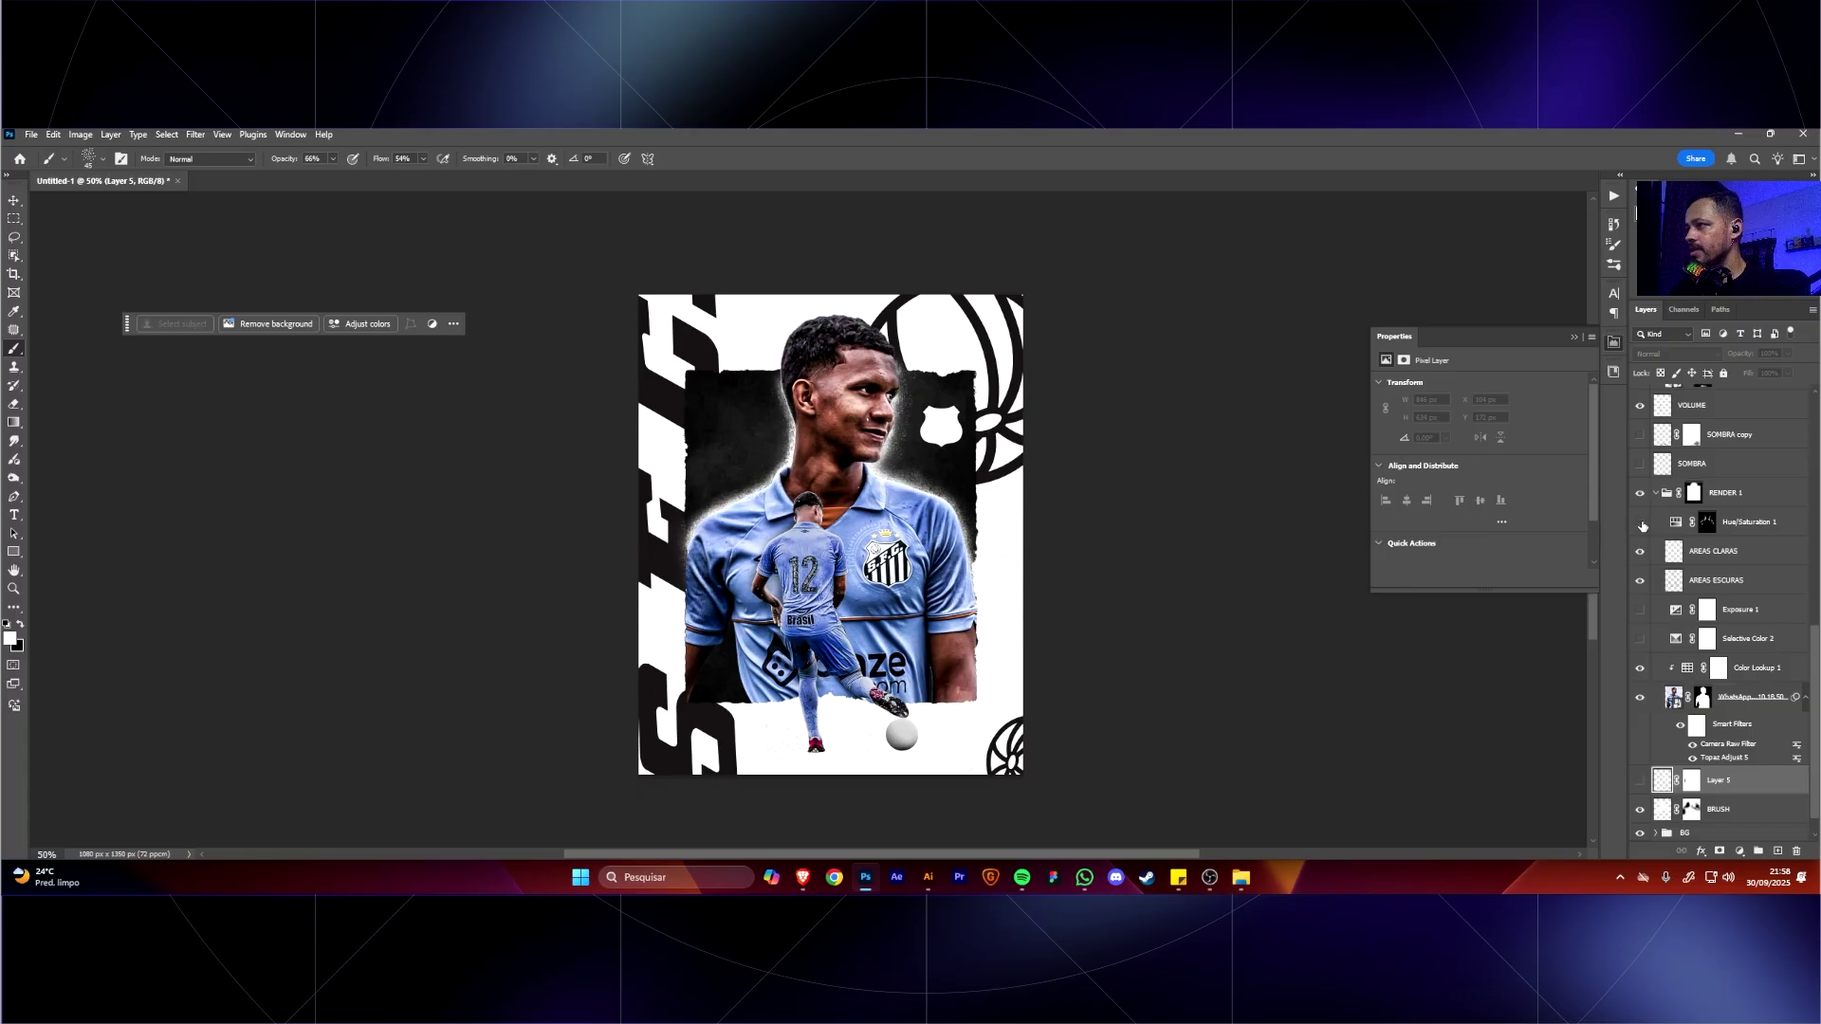
Compare the large player's edge highlights by repeatedly hiding and showing Hue/Saturation 1.
left_click(1641, 524)
left_click(1641, 524)
left_click(1641, 524)
left_click(1641, 523)
left_click(1641, 524)
left_click(1640, 524)
left_click(1641, 524)
left_click(1640, 523)
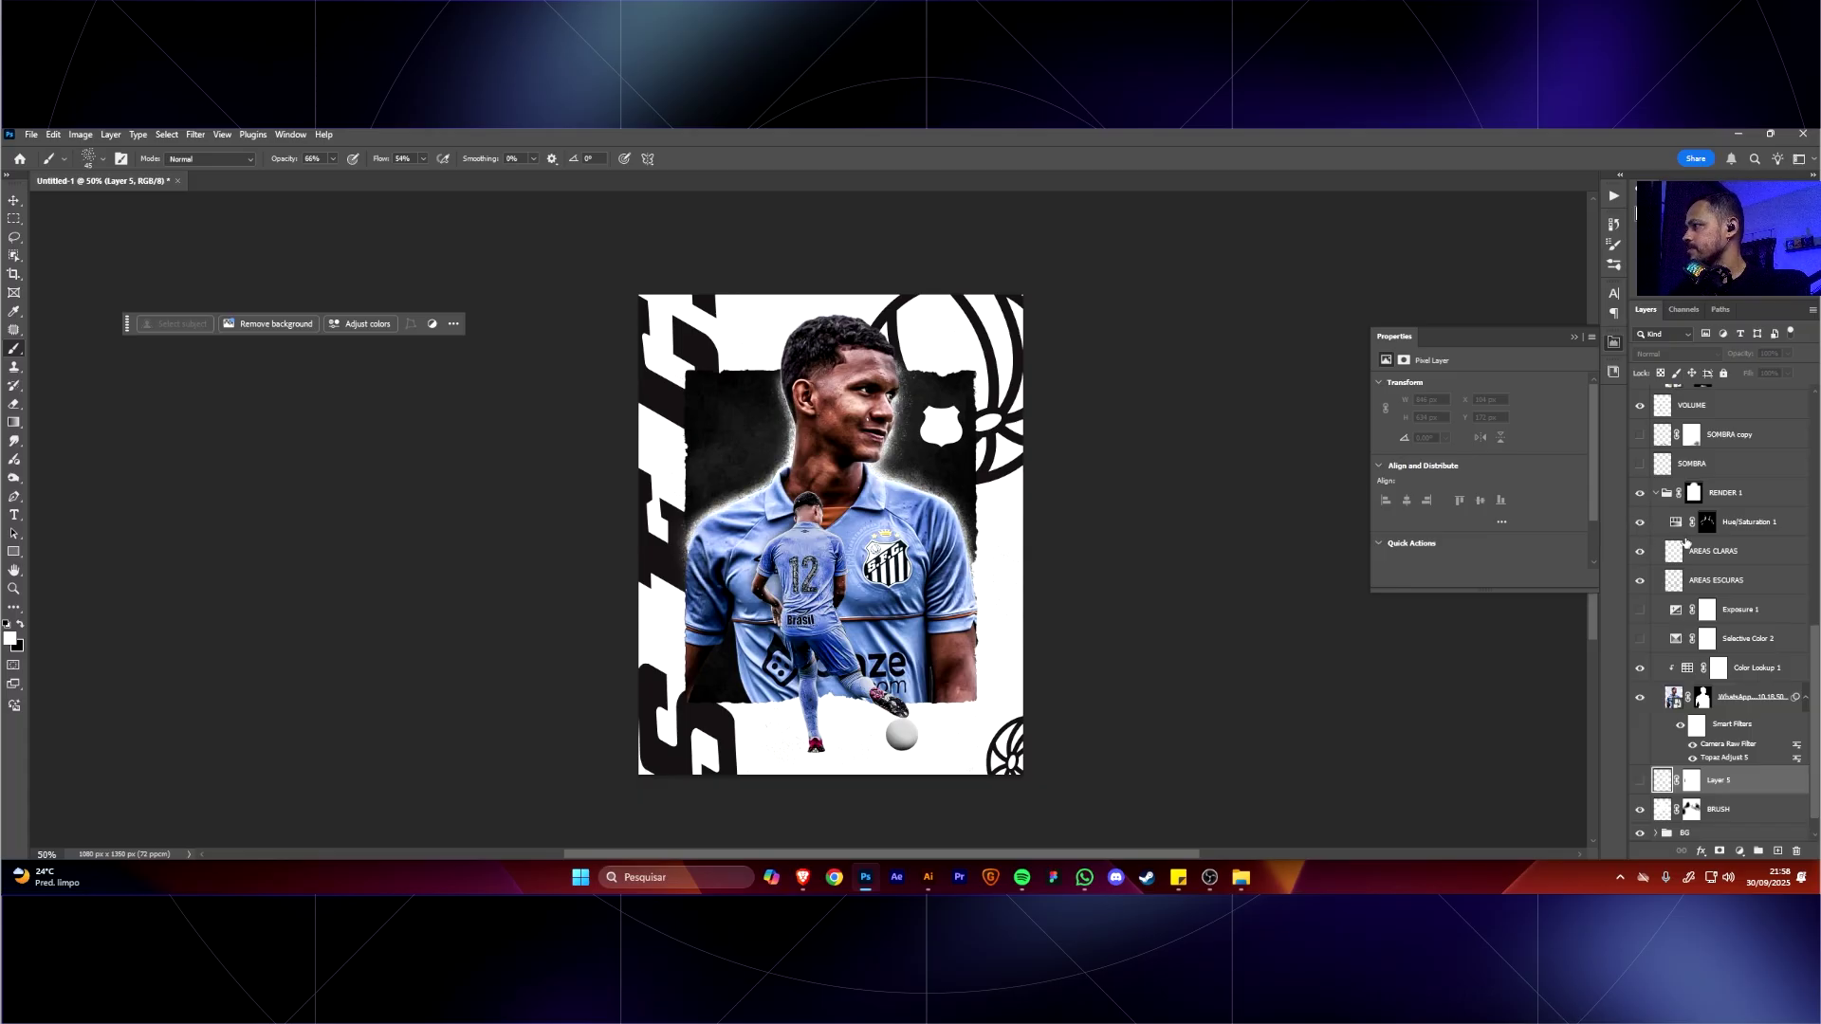
Move Hue/Saturation 1 directly above Color Lookup 1, clip it to the large player's photo, and check its effect.
left_click_drag(1733, 527, 1737, 653)
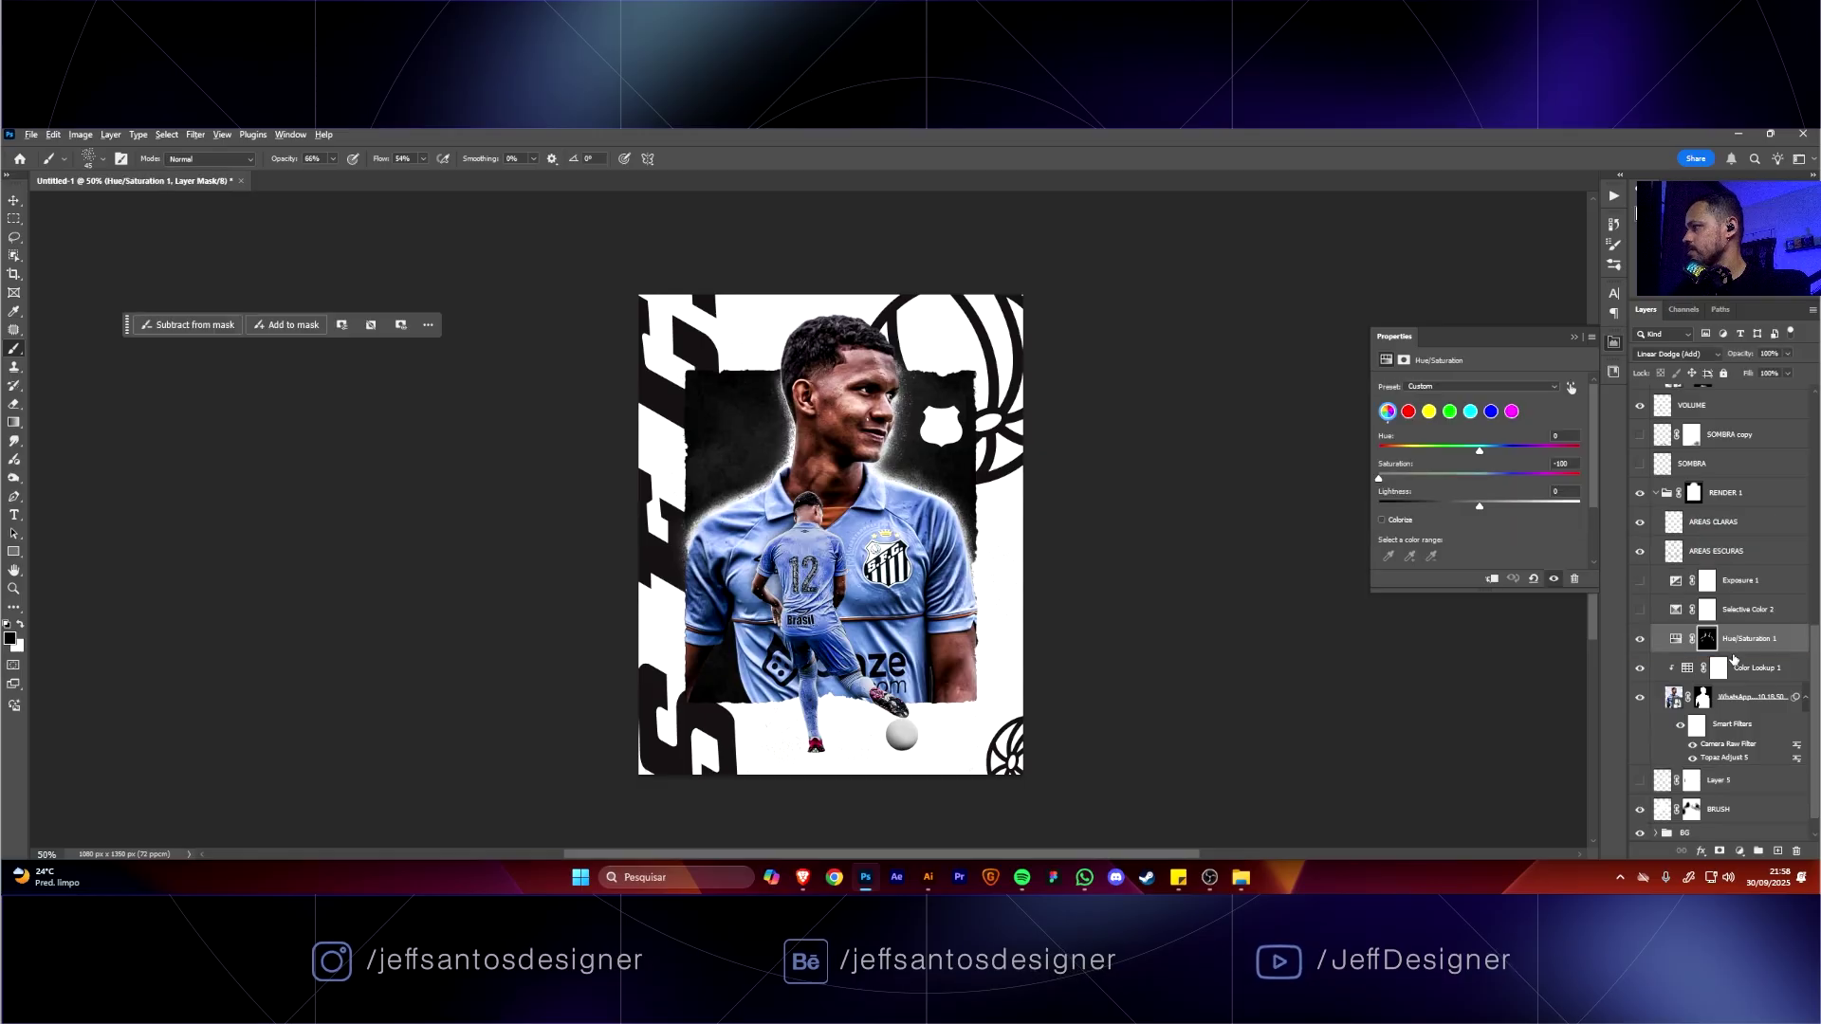
left_click(1738, 654, "alt")
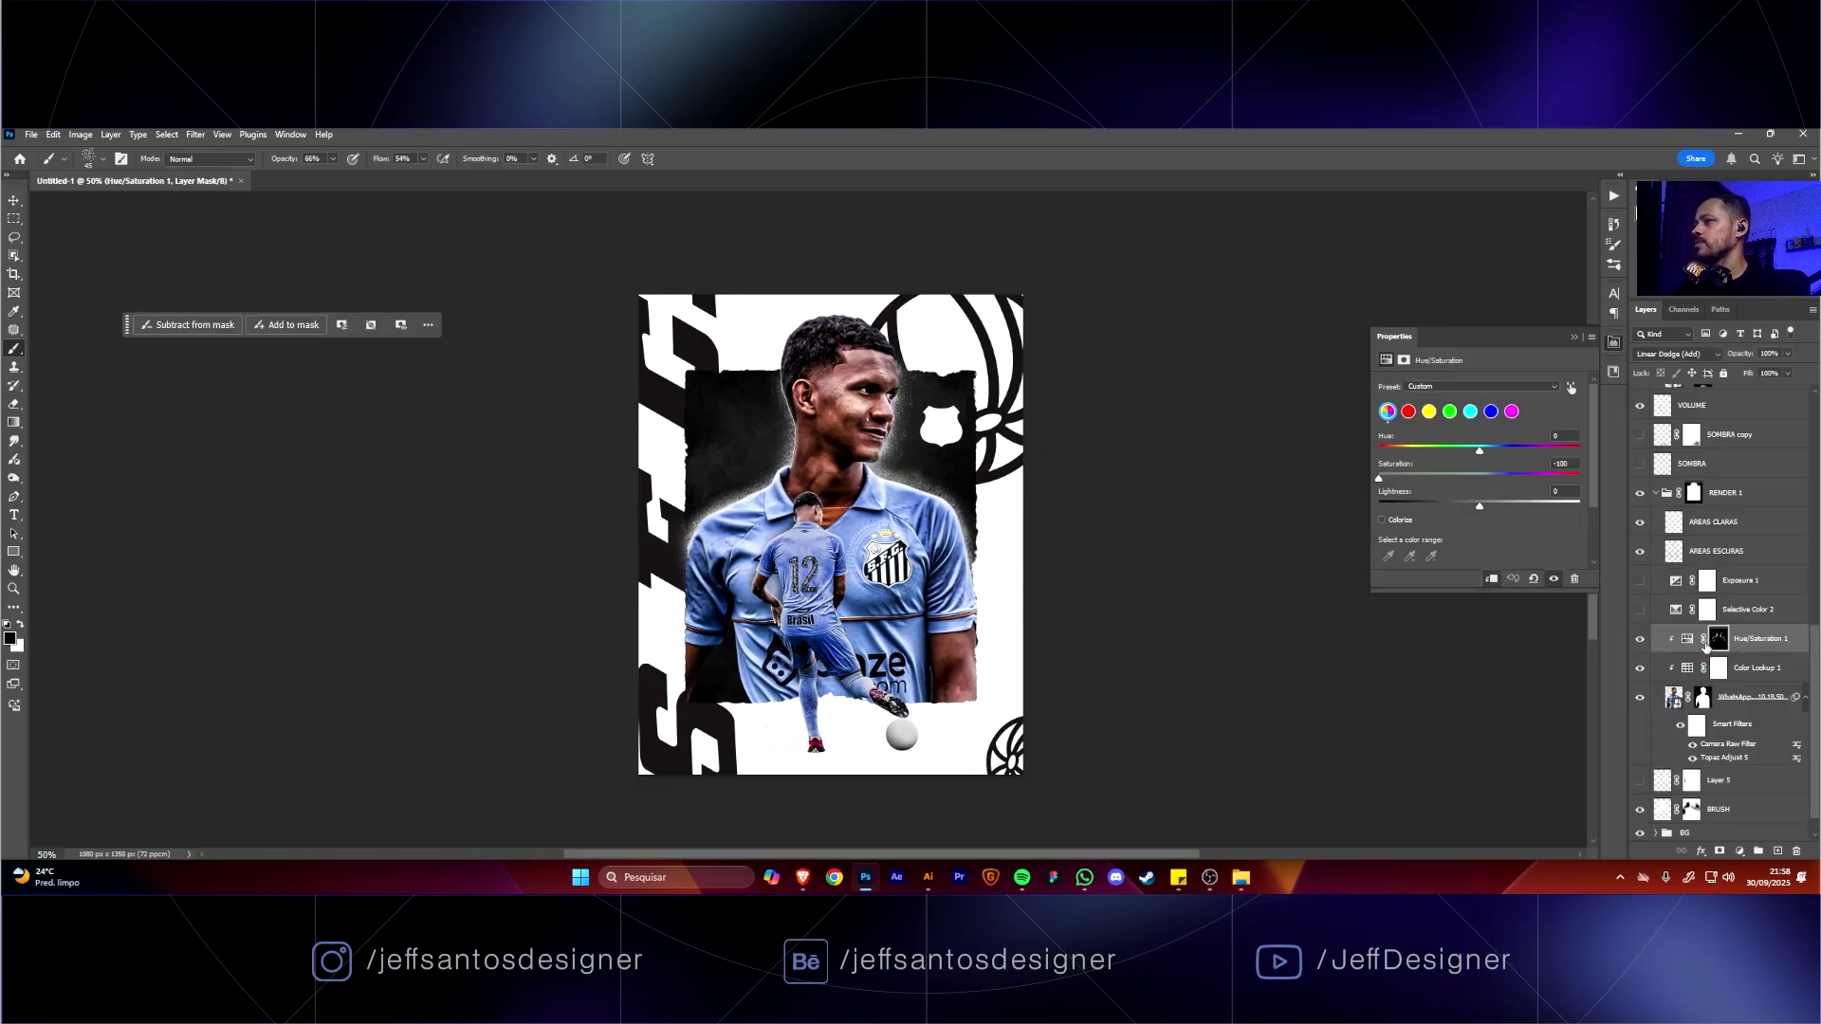
left_click(1641, 640)
left_click(1640, 639)
left_click(1641, 639)
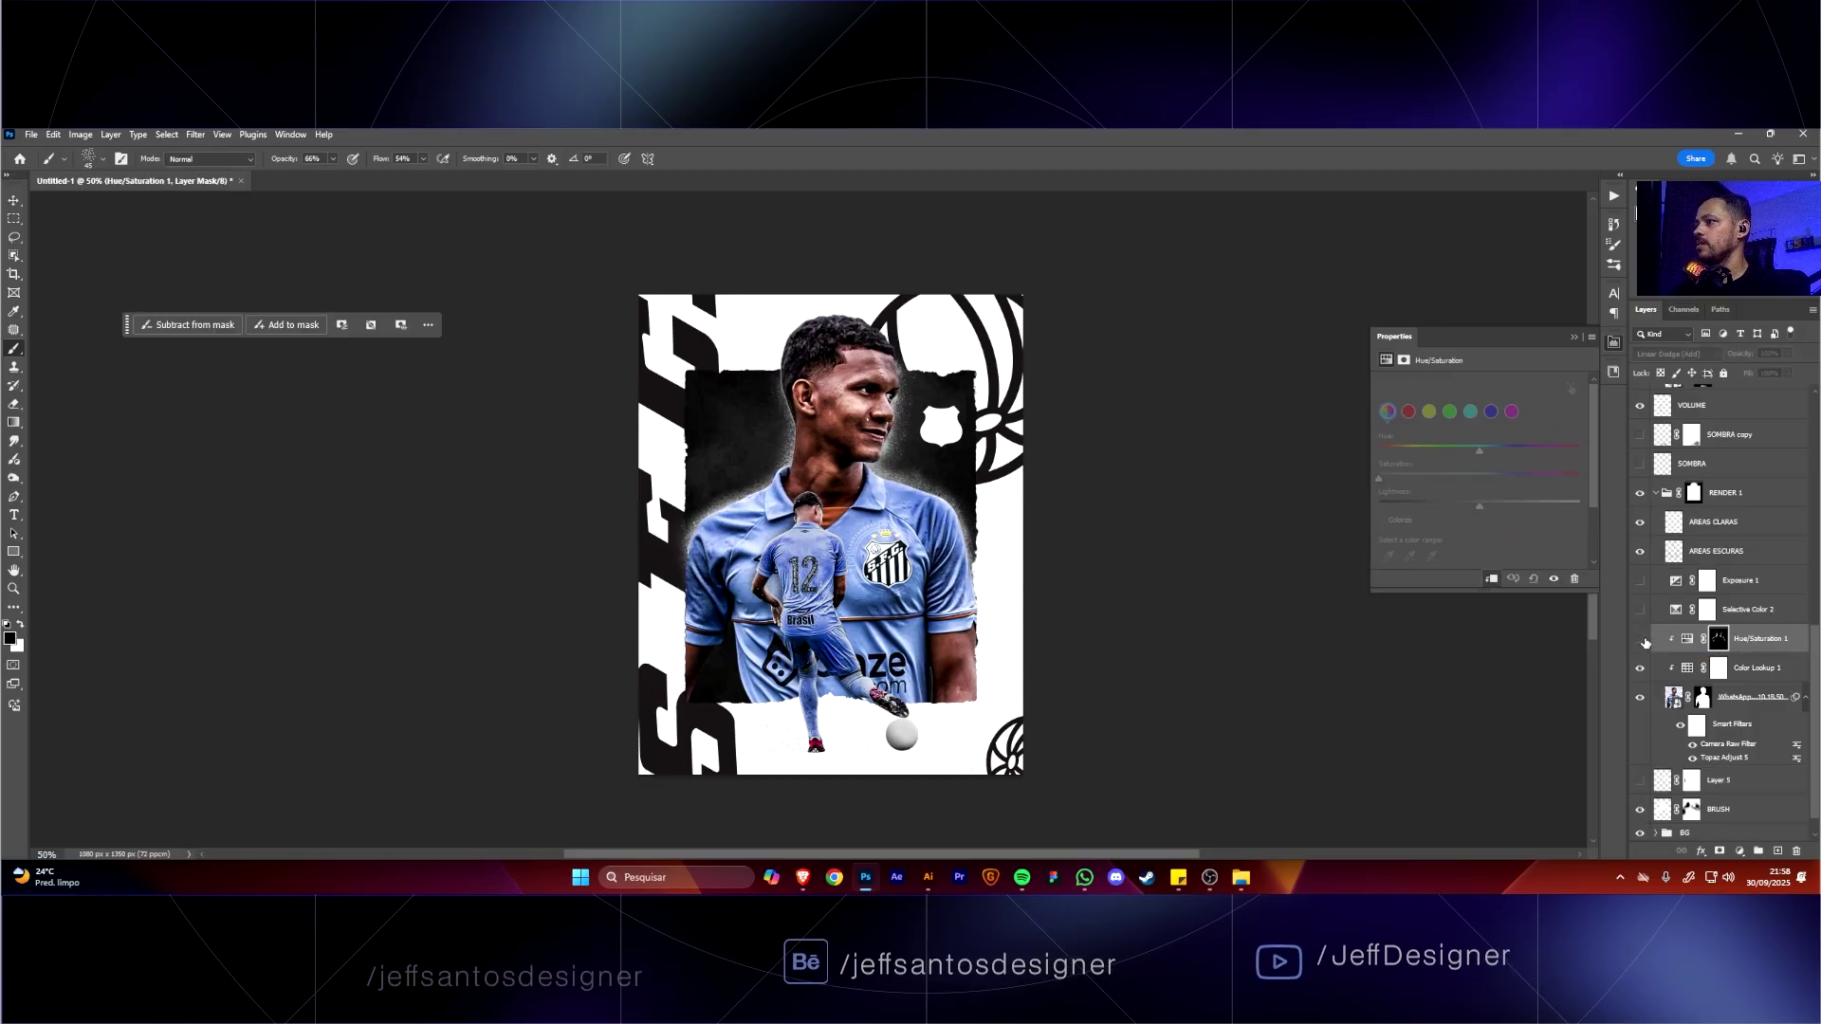
left_click(1641, 639)
left_click(1641, 640)
Compare the large player at 100% zoom with and without the clipped Hue/Saturation 1 adjustment.
key("ctrl+1")
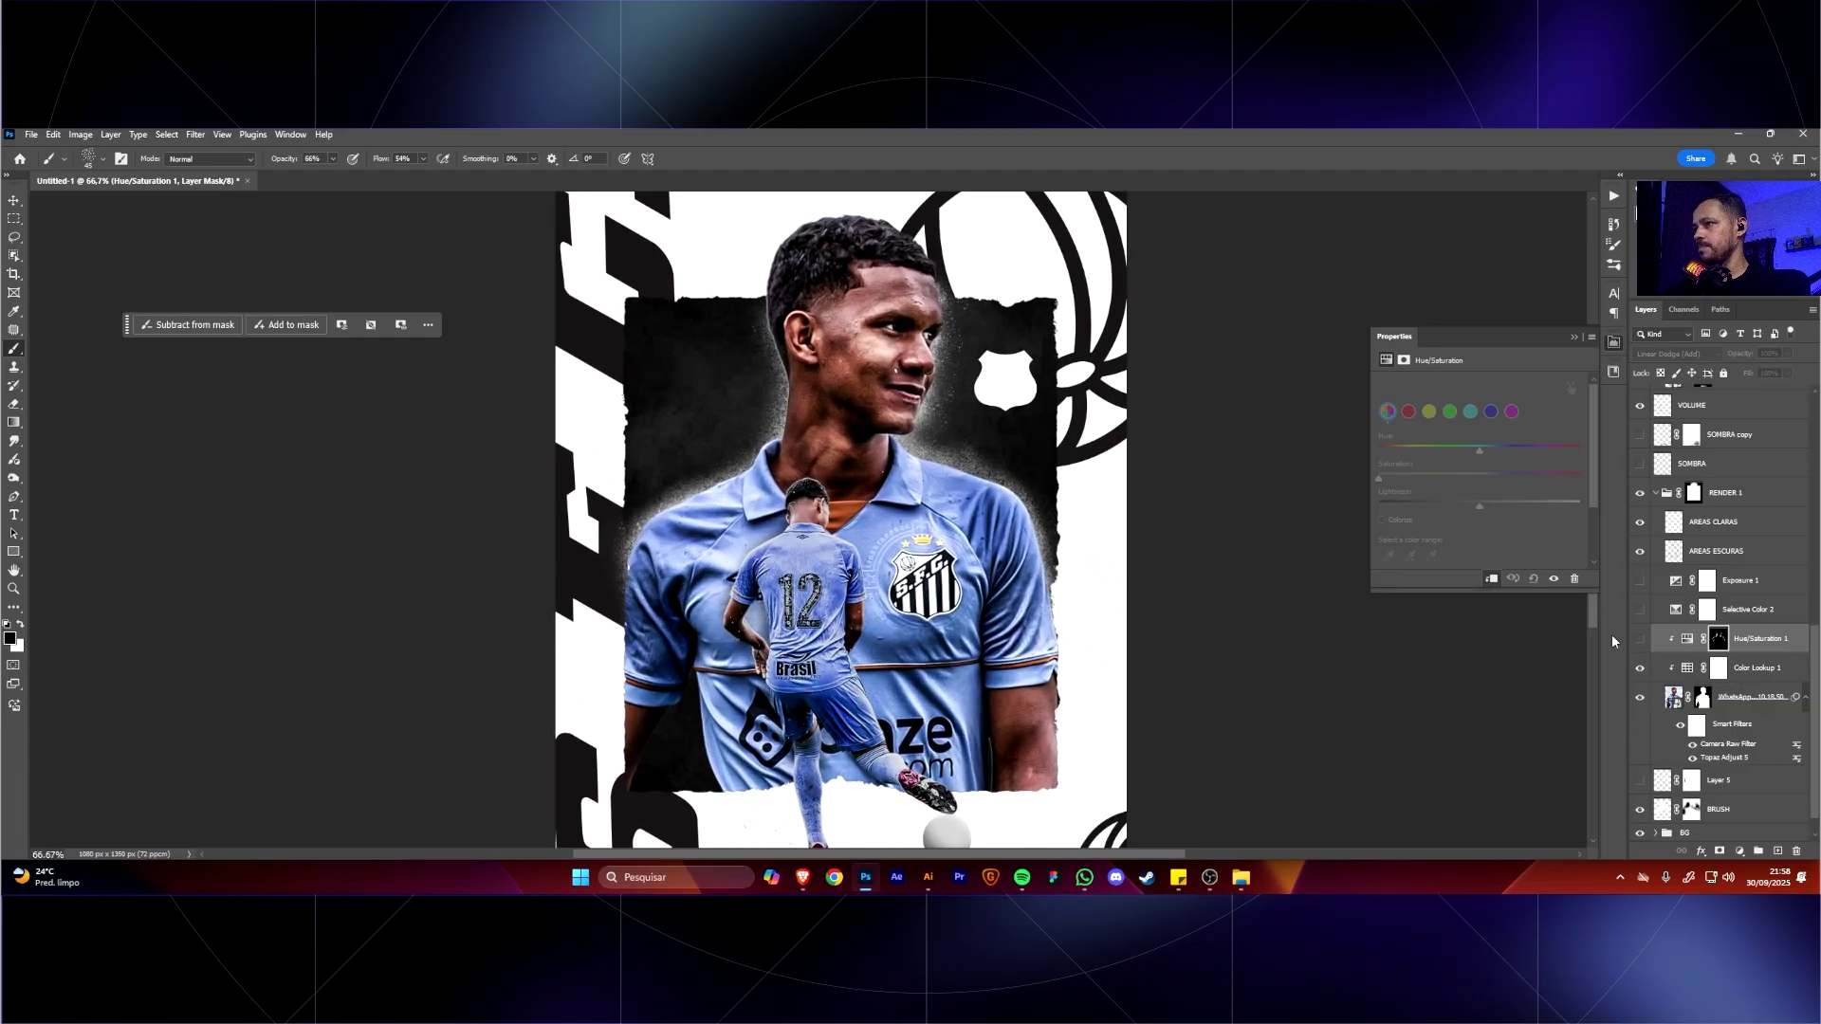
left_click(1642, 641)
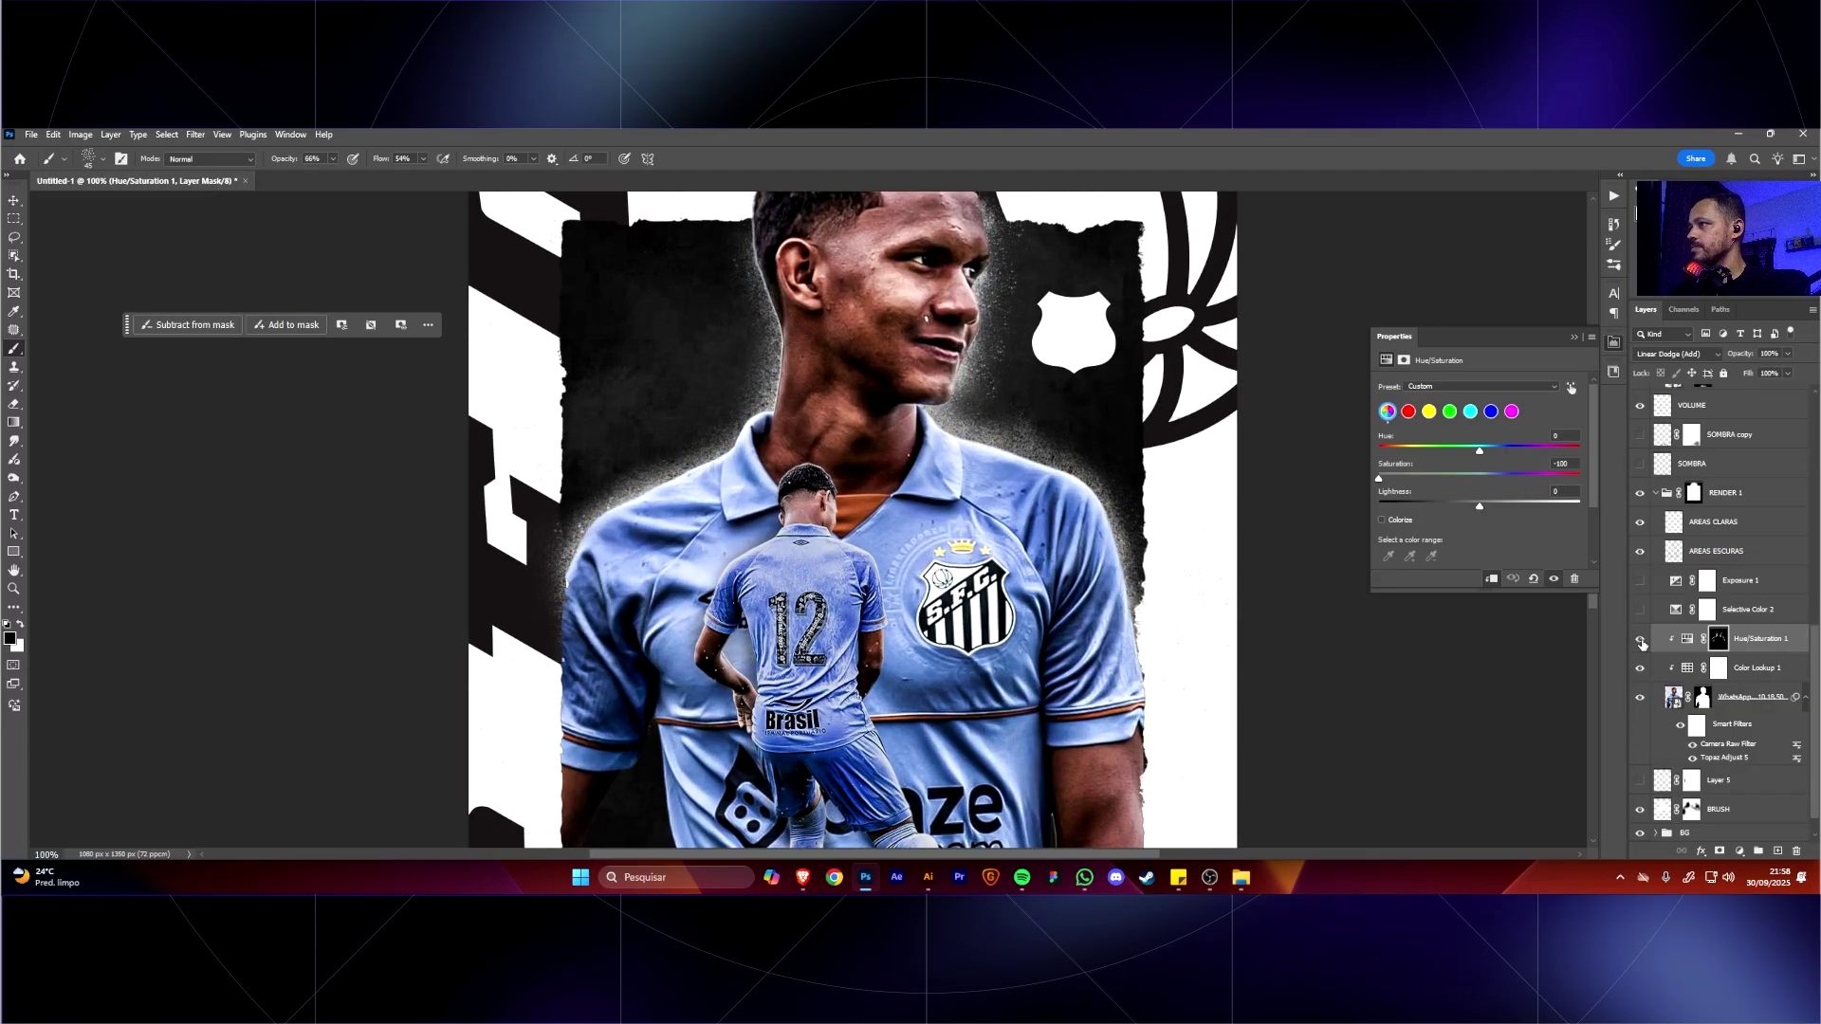
left_click(1641, 641)
left_click(1642, 642)
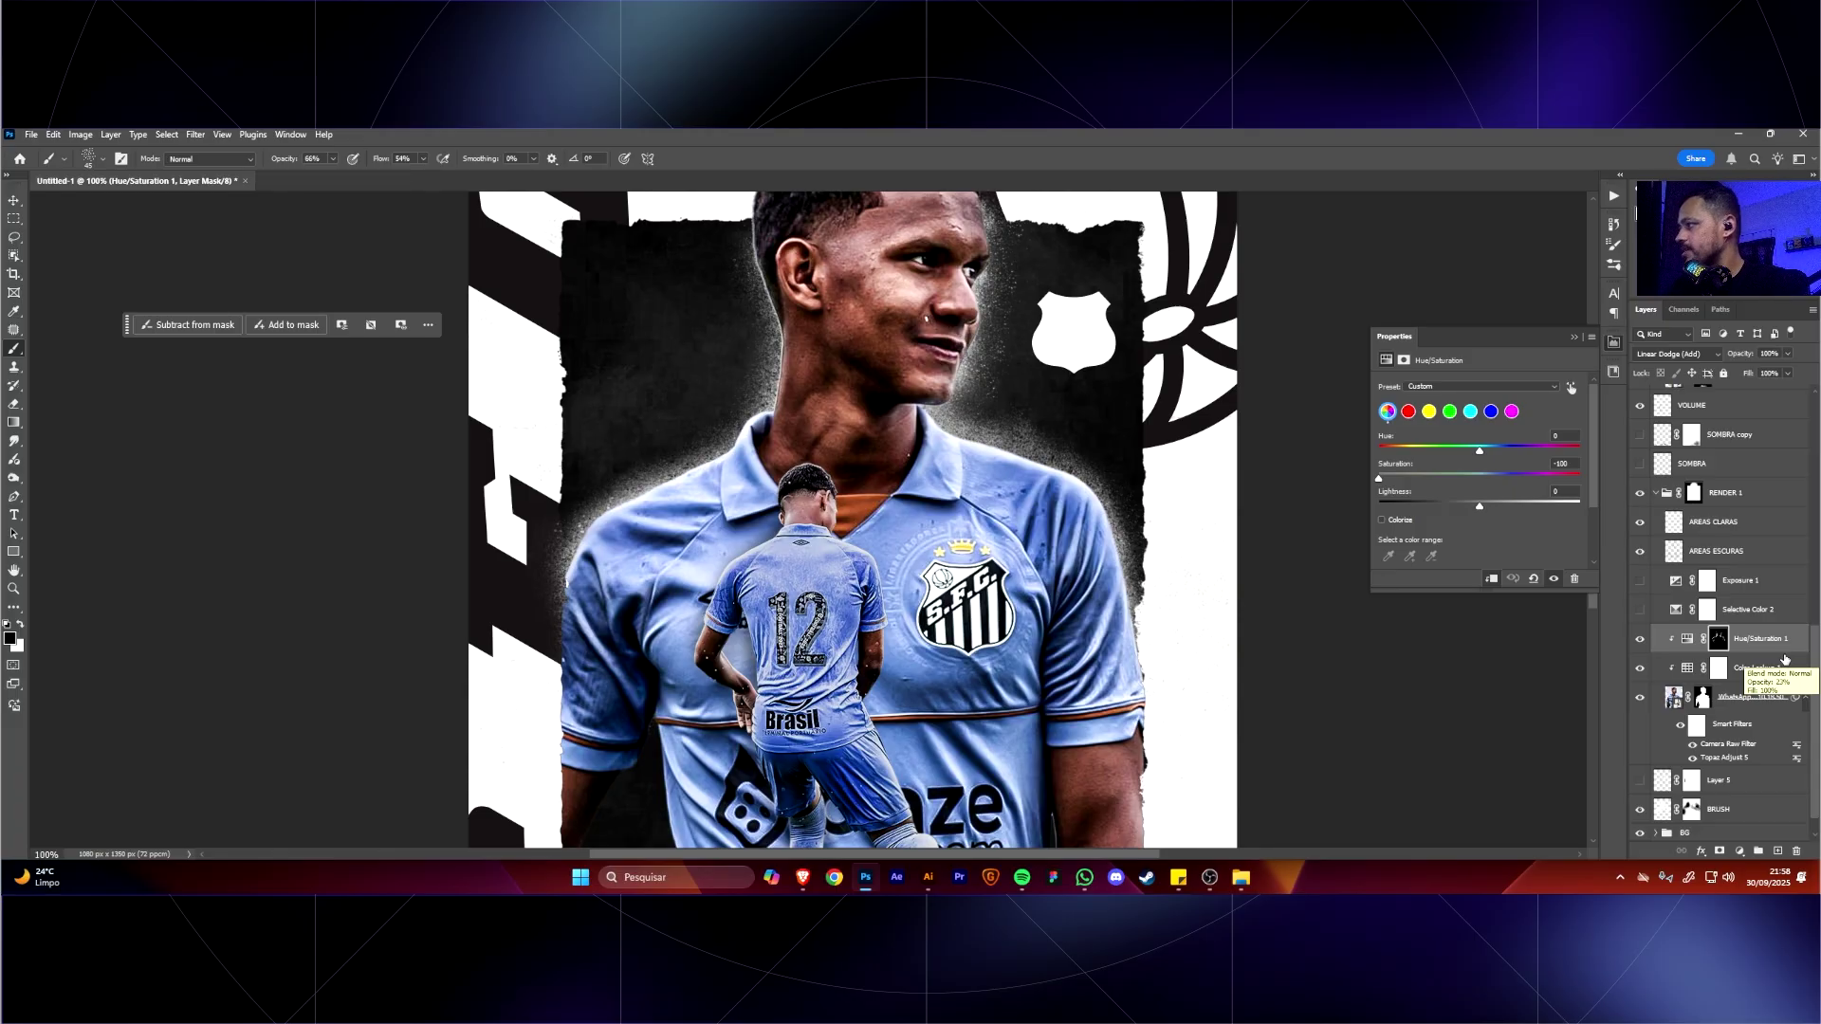
left_click(1639, 639)
left_click(1640, 640)
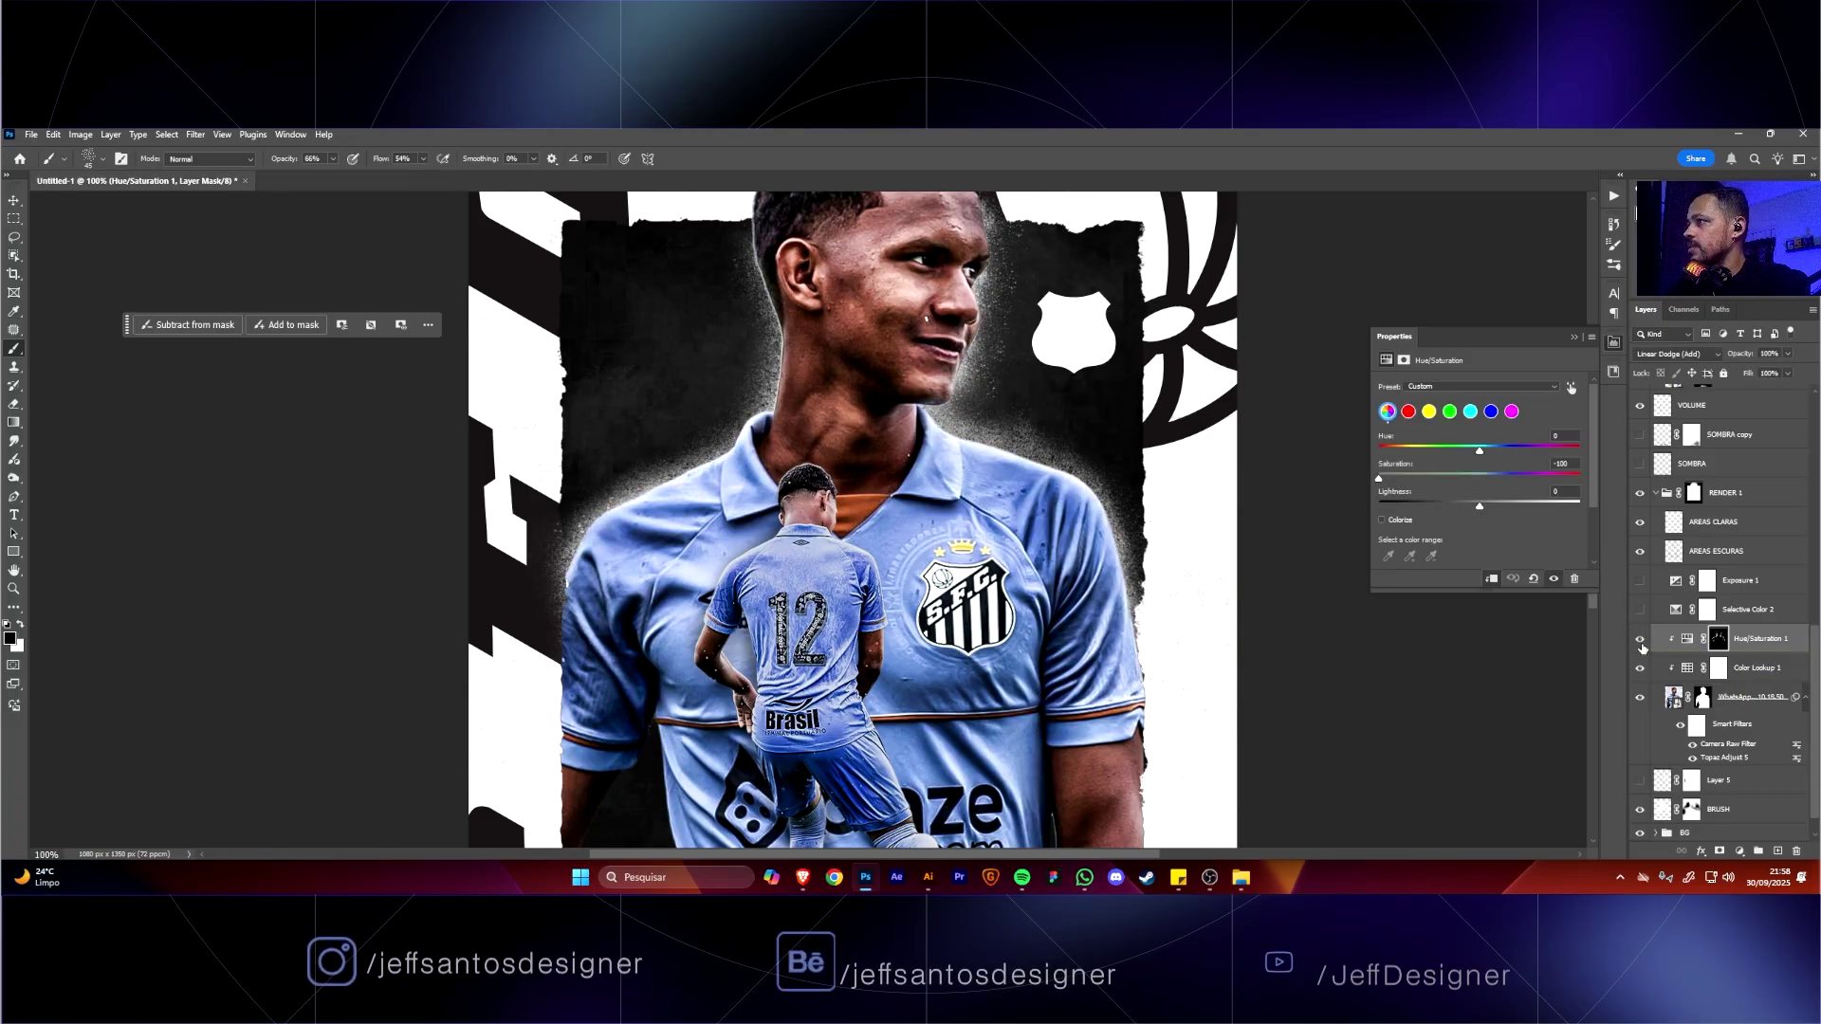
left_click(1639, 639)
left_click(1639, 639)
Hide Hue/Saturation 1 and add a new clipped Hue/Saturation adjustment above it with saturation at -100.
left_click(1639, 639)
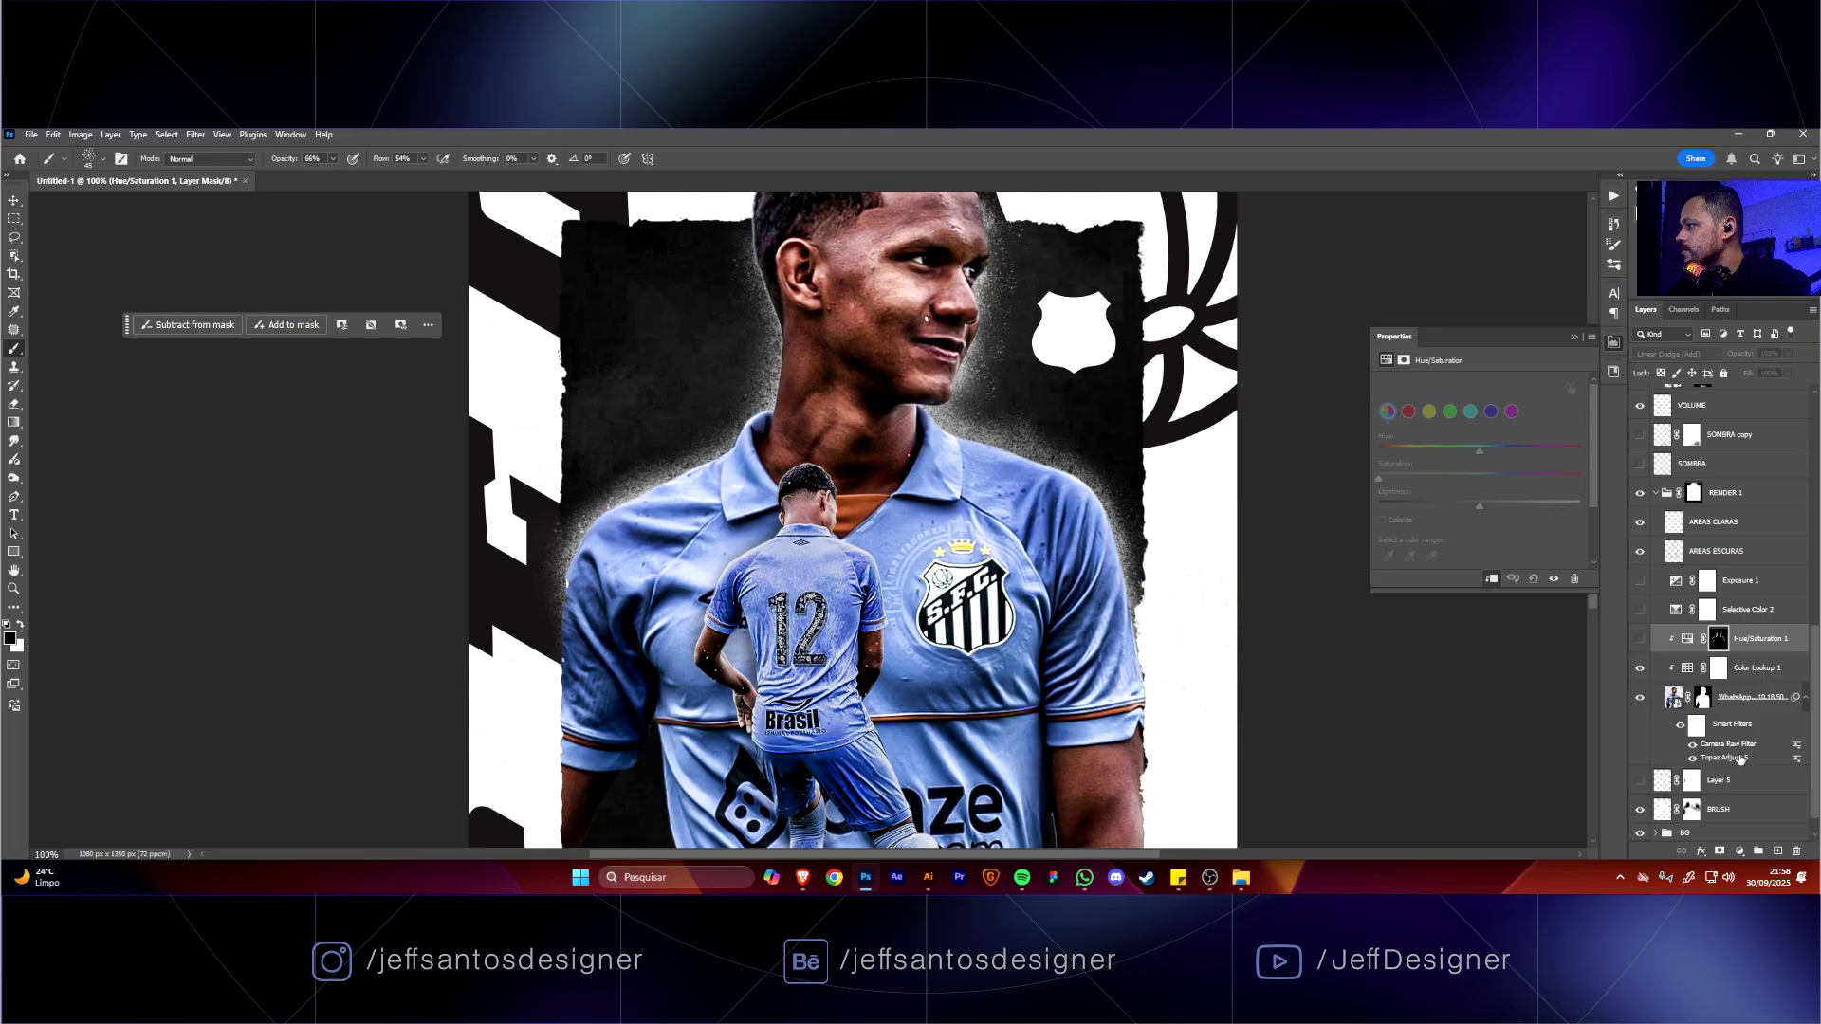
left_click(1741, 849)
left_click(1747, 710)
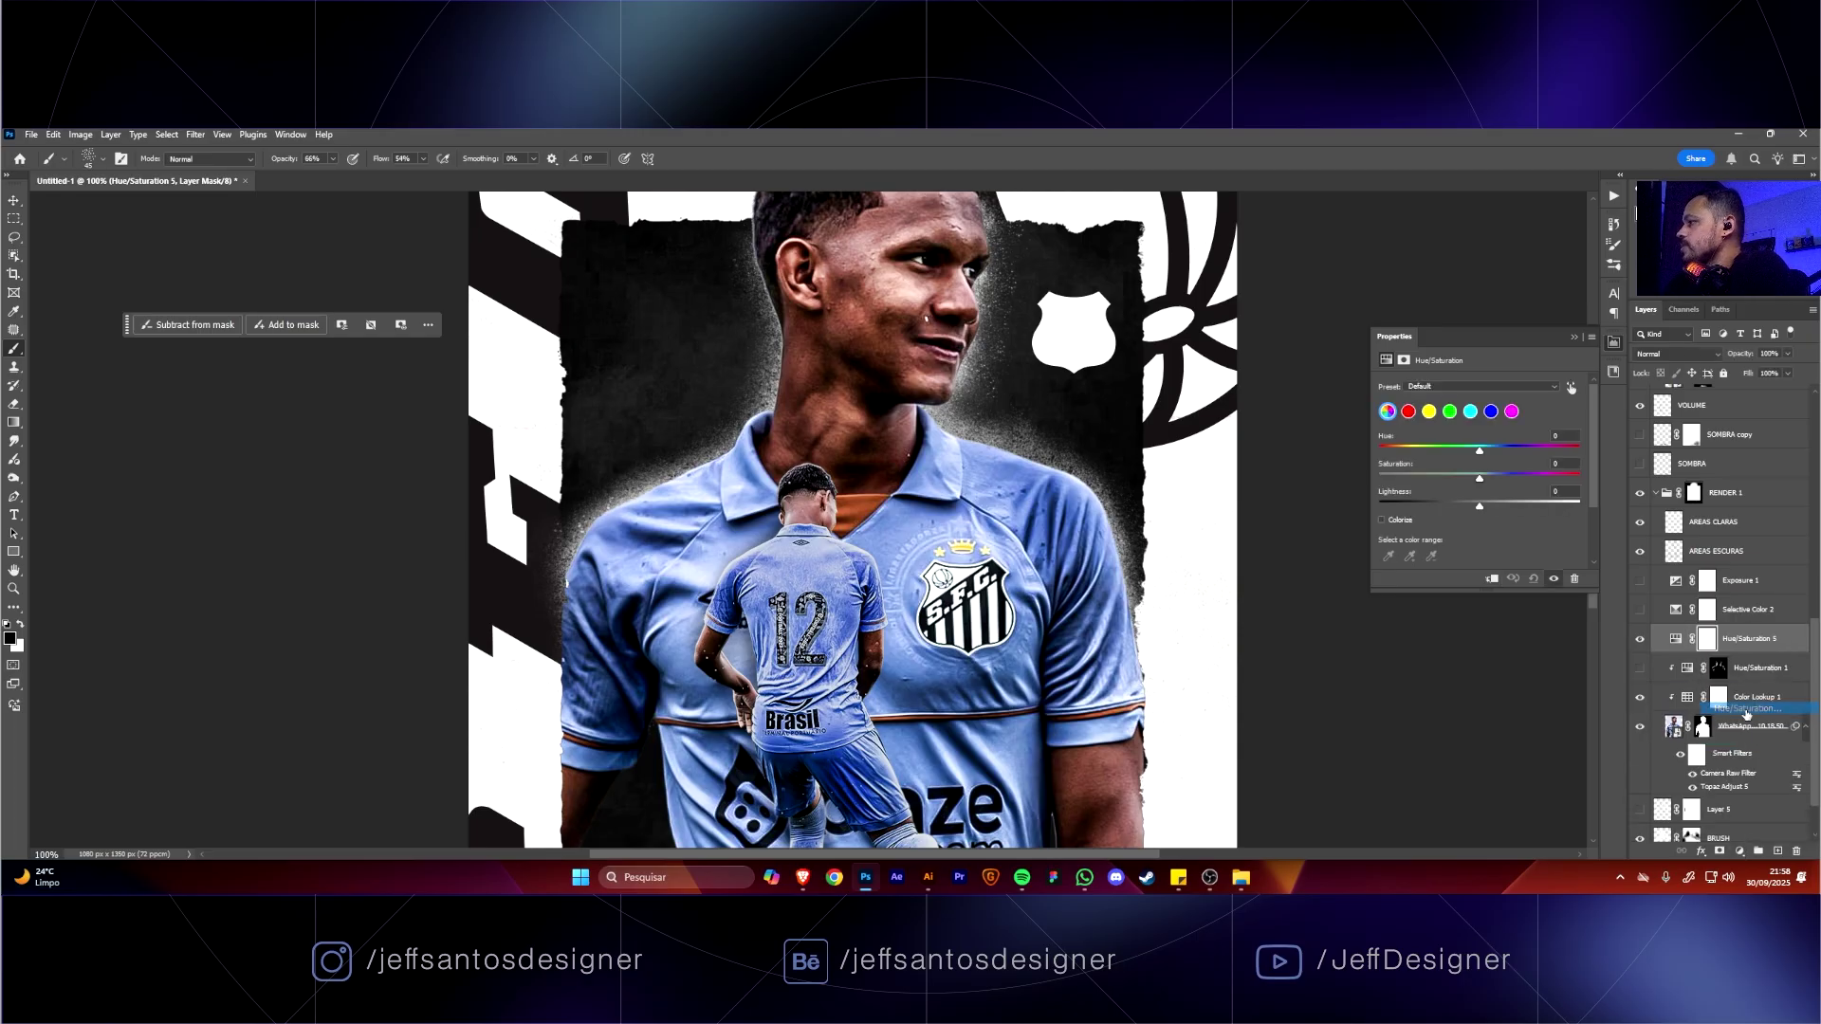
left_click(1750, 654, "alt")
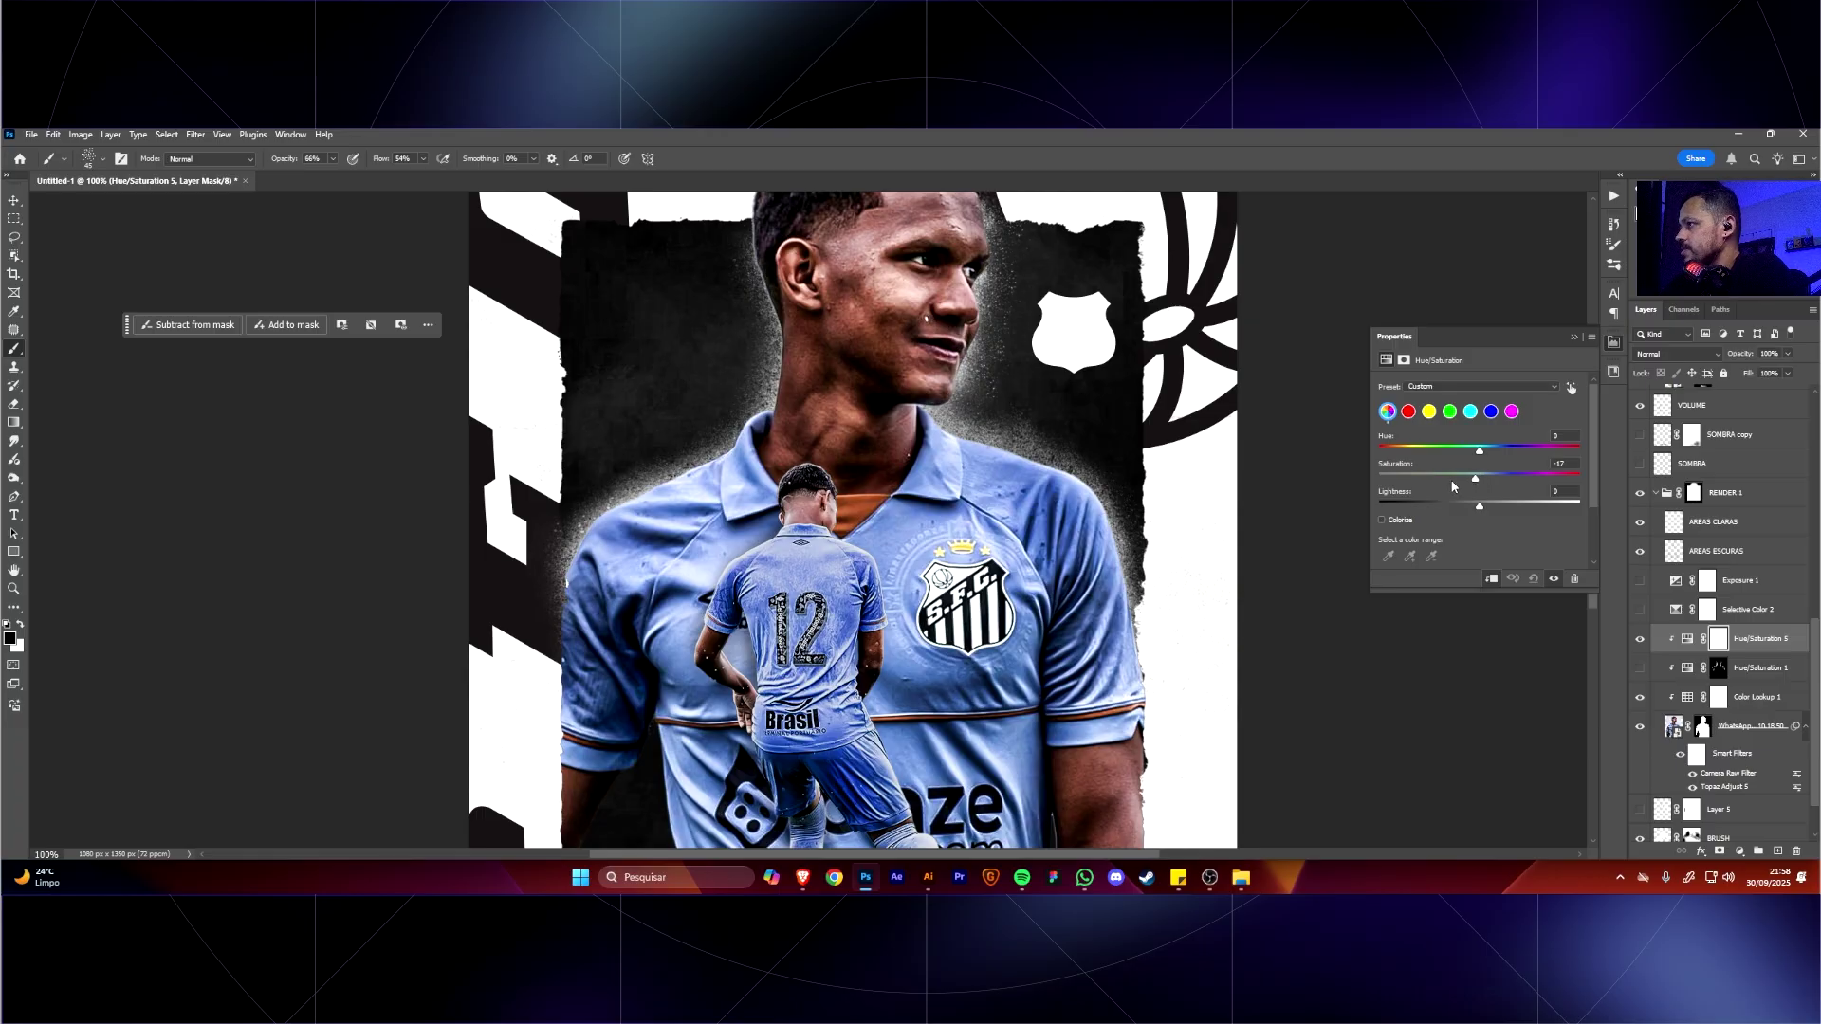
left_click_drag(1452, 486, 1330, 485)
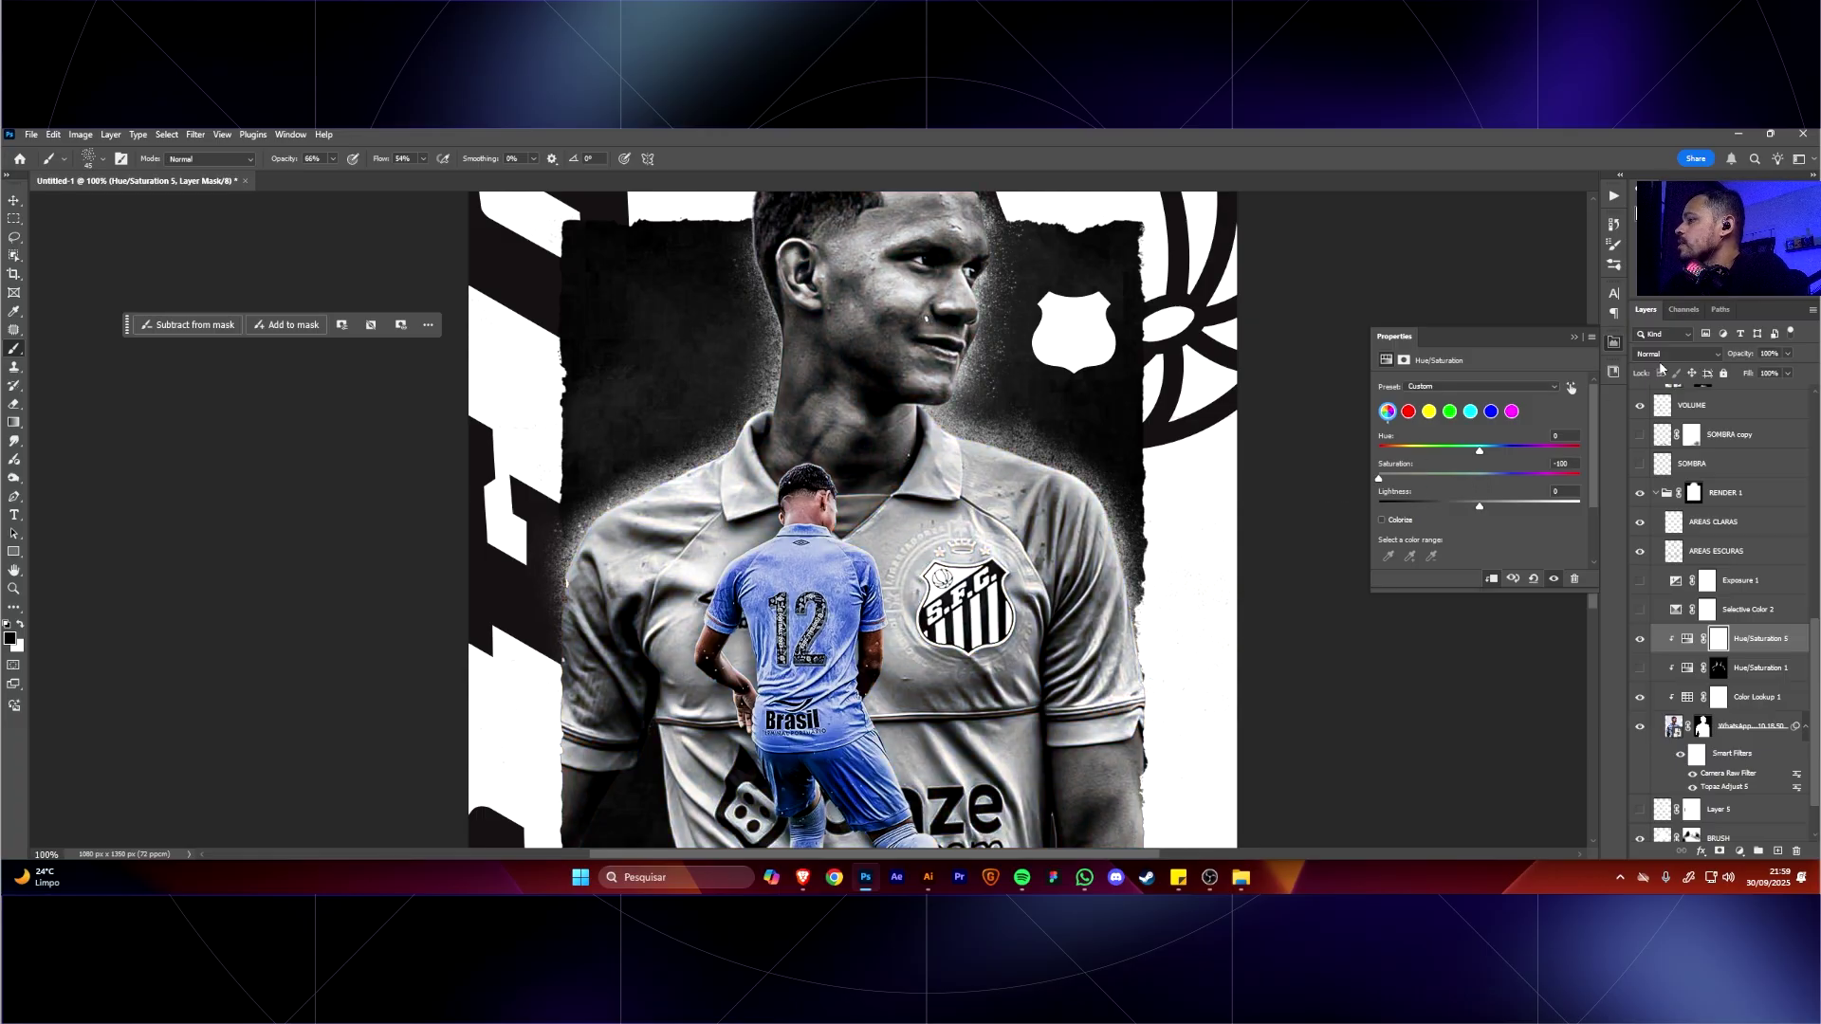
Set the new Hue/Saturation adjustment's blend mode to Linear Dodge (Add) and invert its mask to black.
left_click(1660, 356)
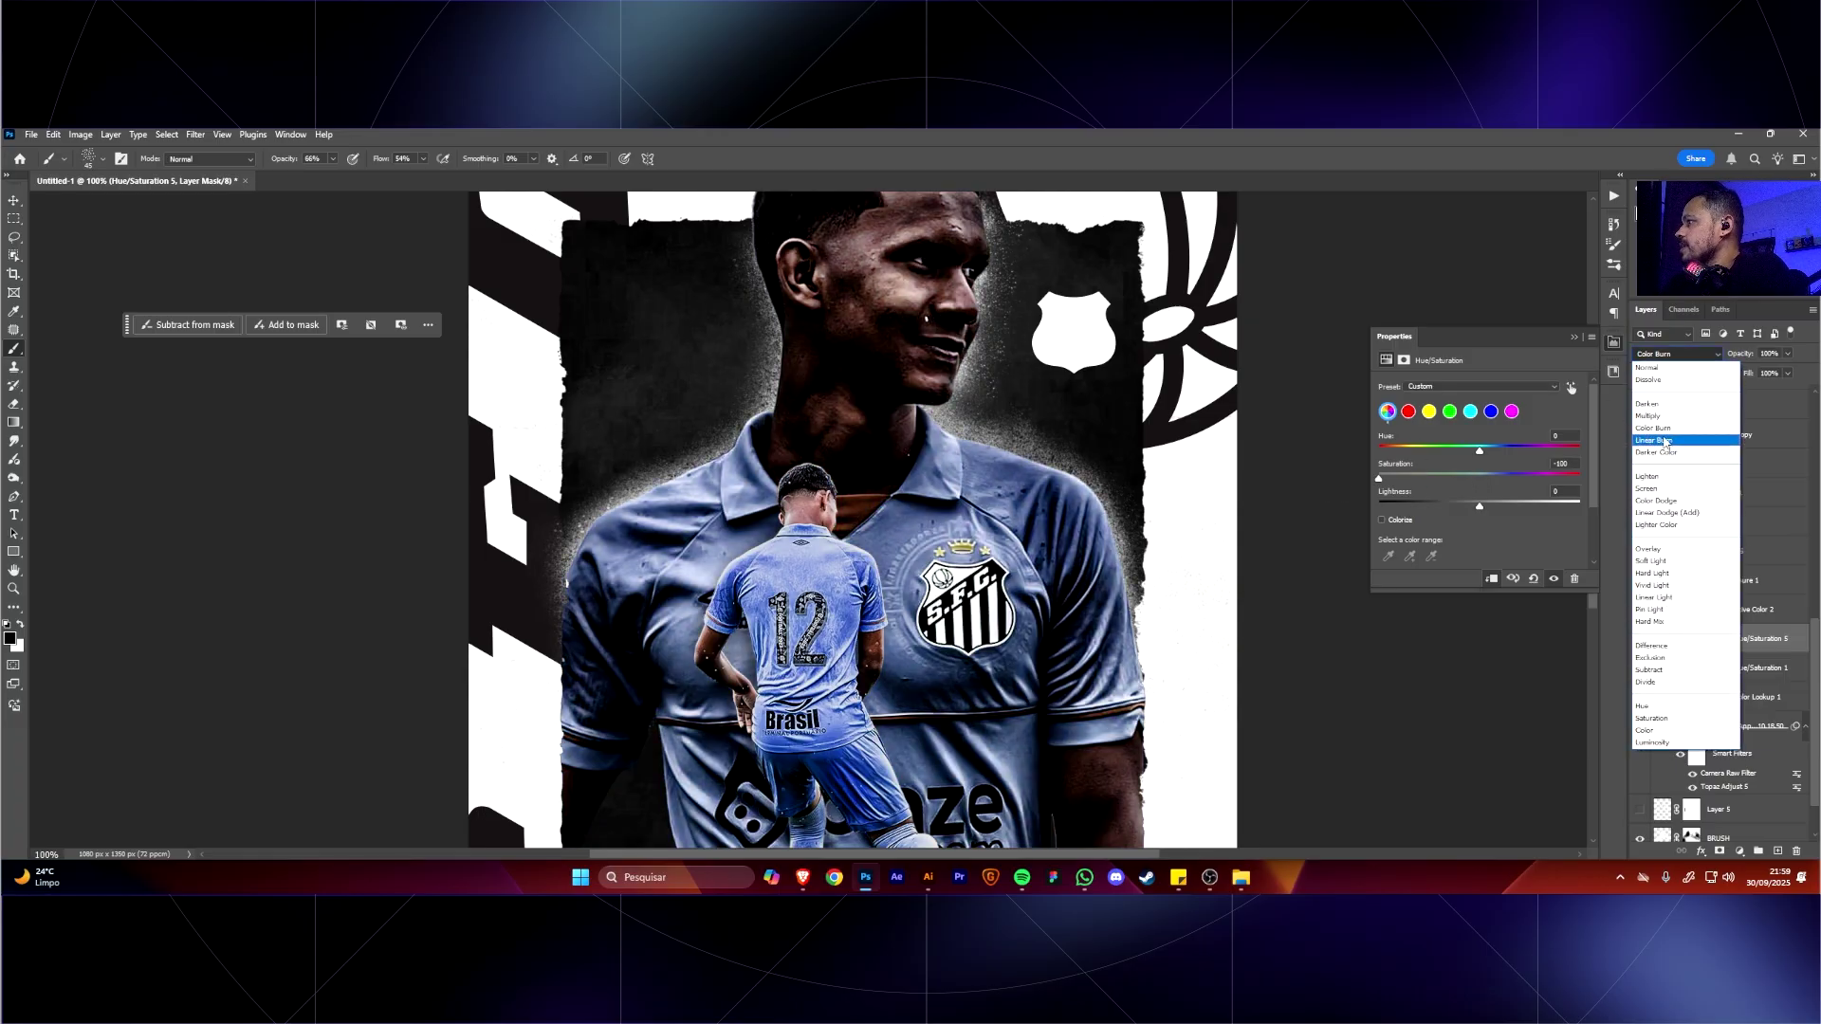
left_click(1675, 513)
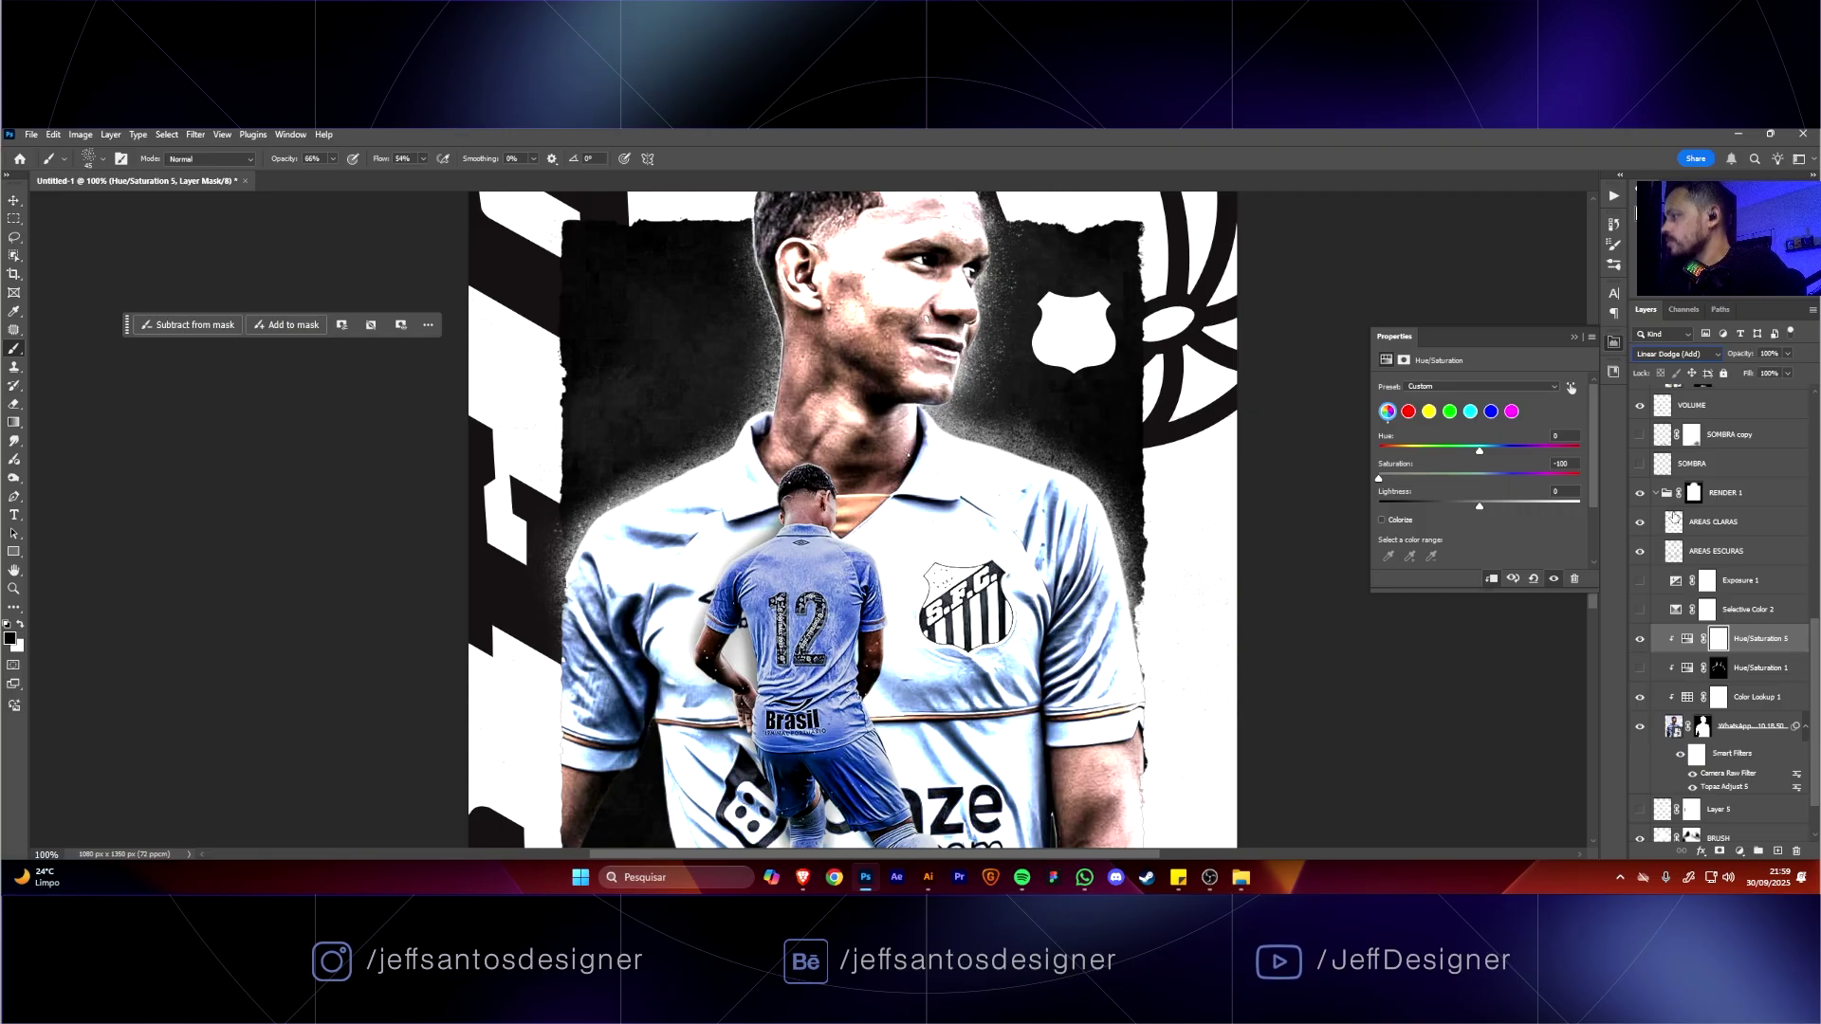
left_click(1719, 639)
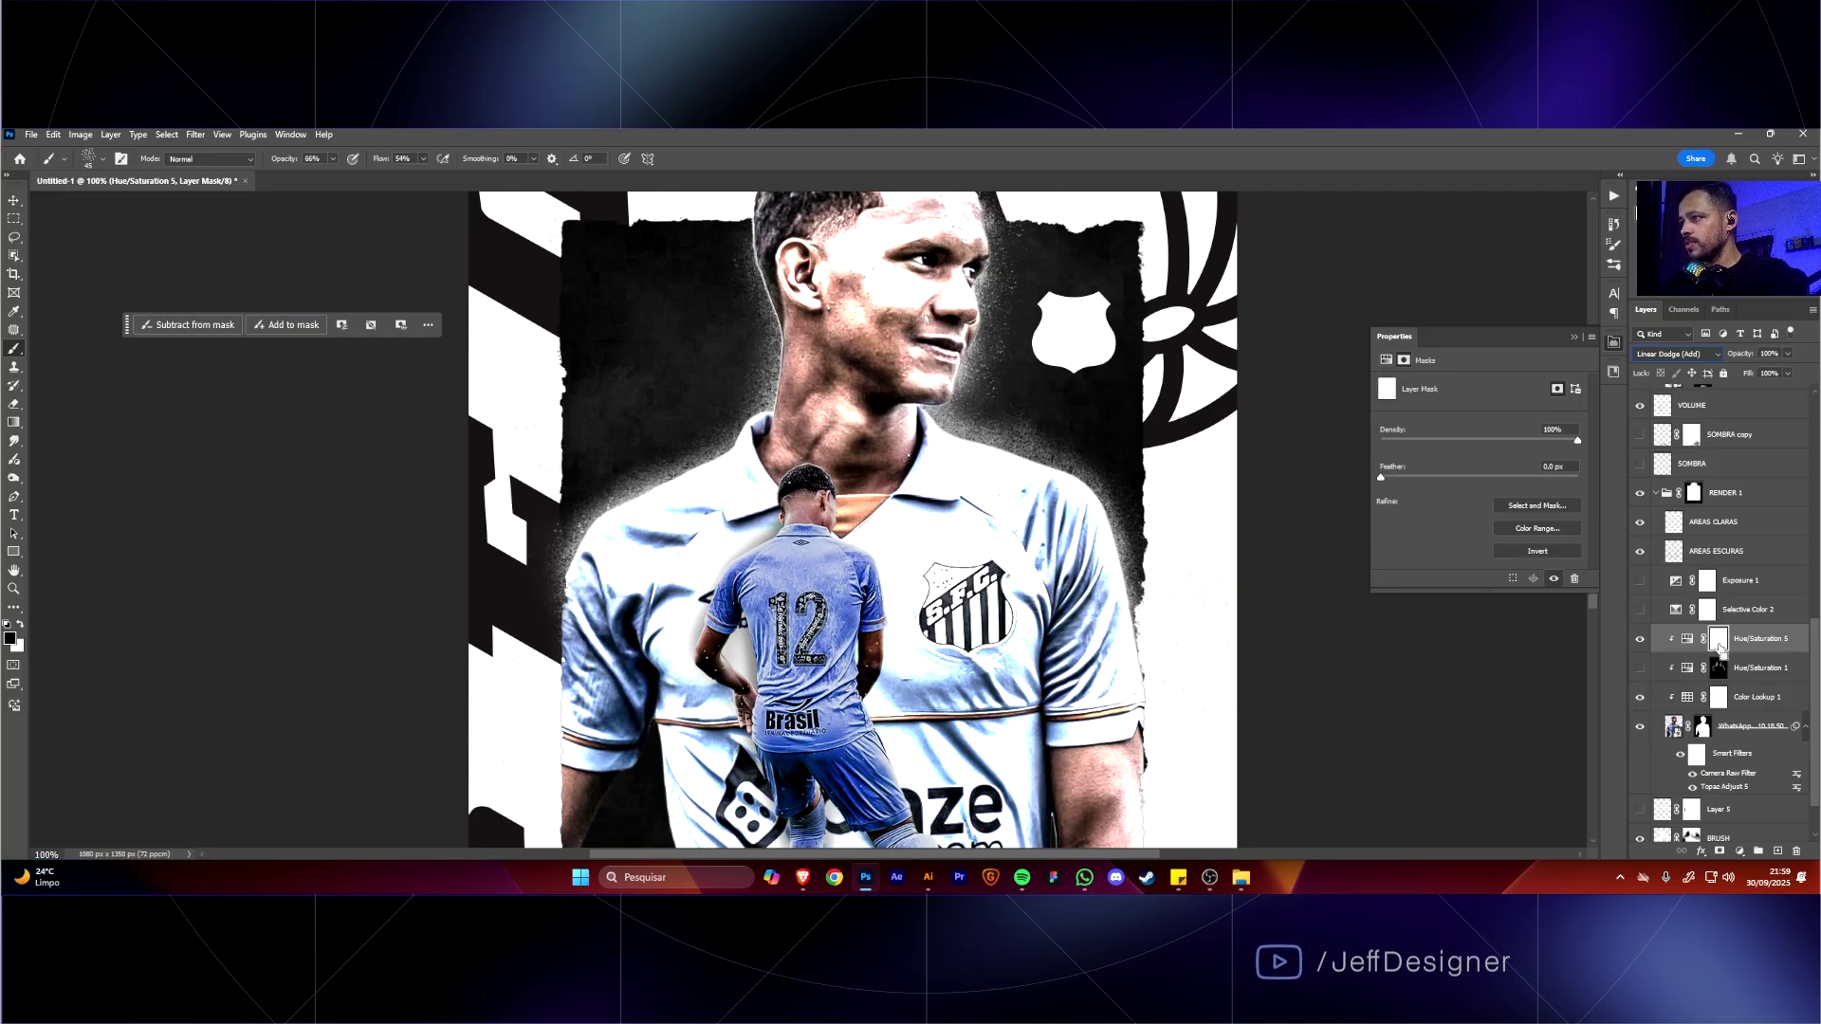
key("ctrl+i")
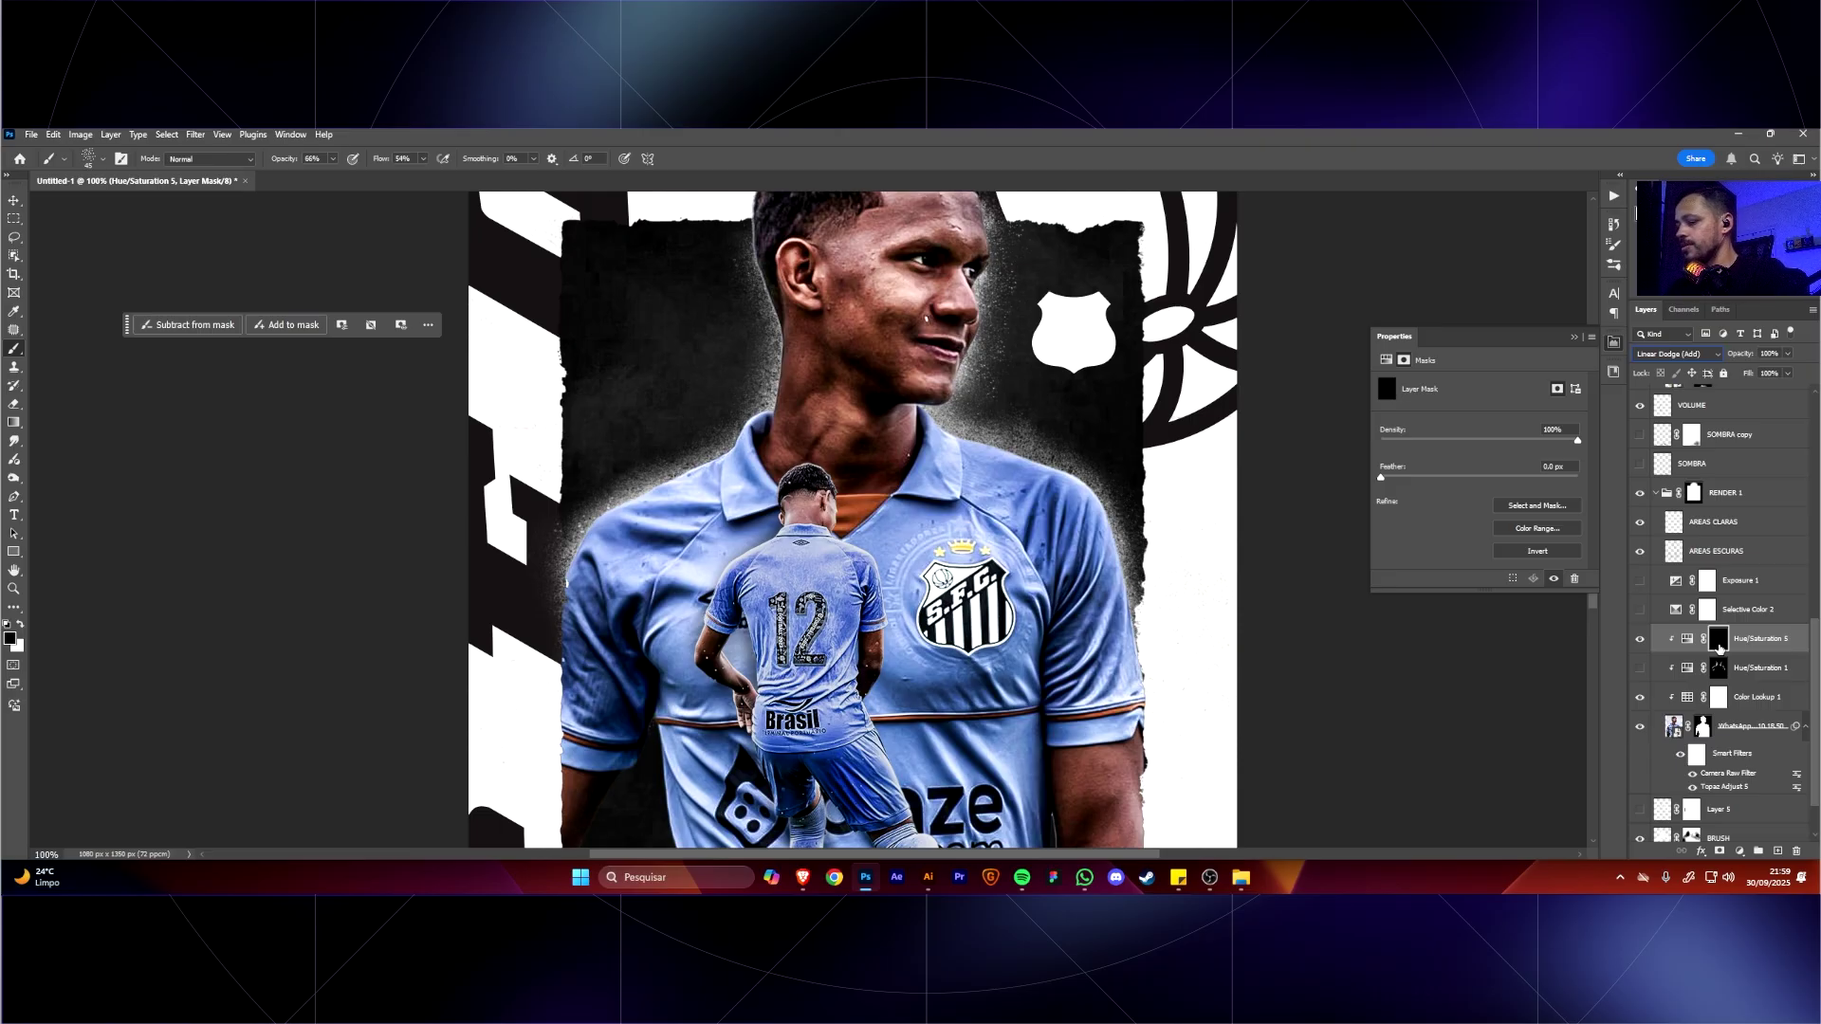
Set up a white Soft Round brush at 33% opacity and 19% flow for the new adjustment's mask.
right_click(683, 482)
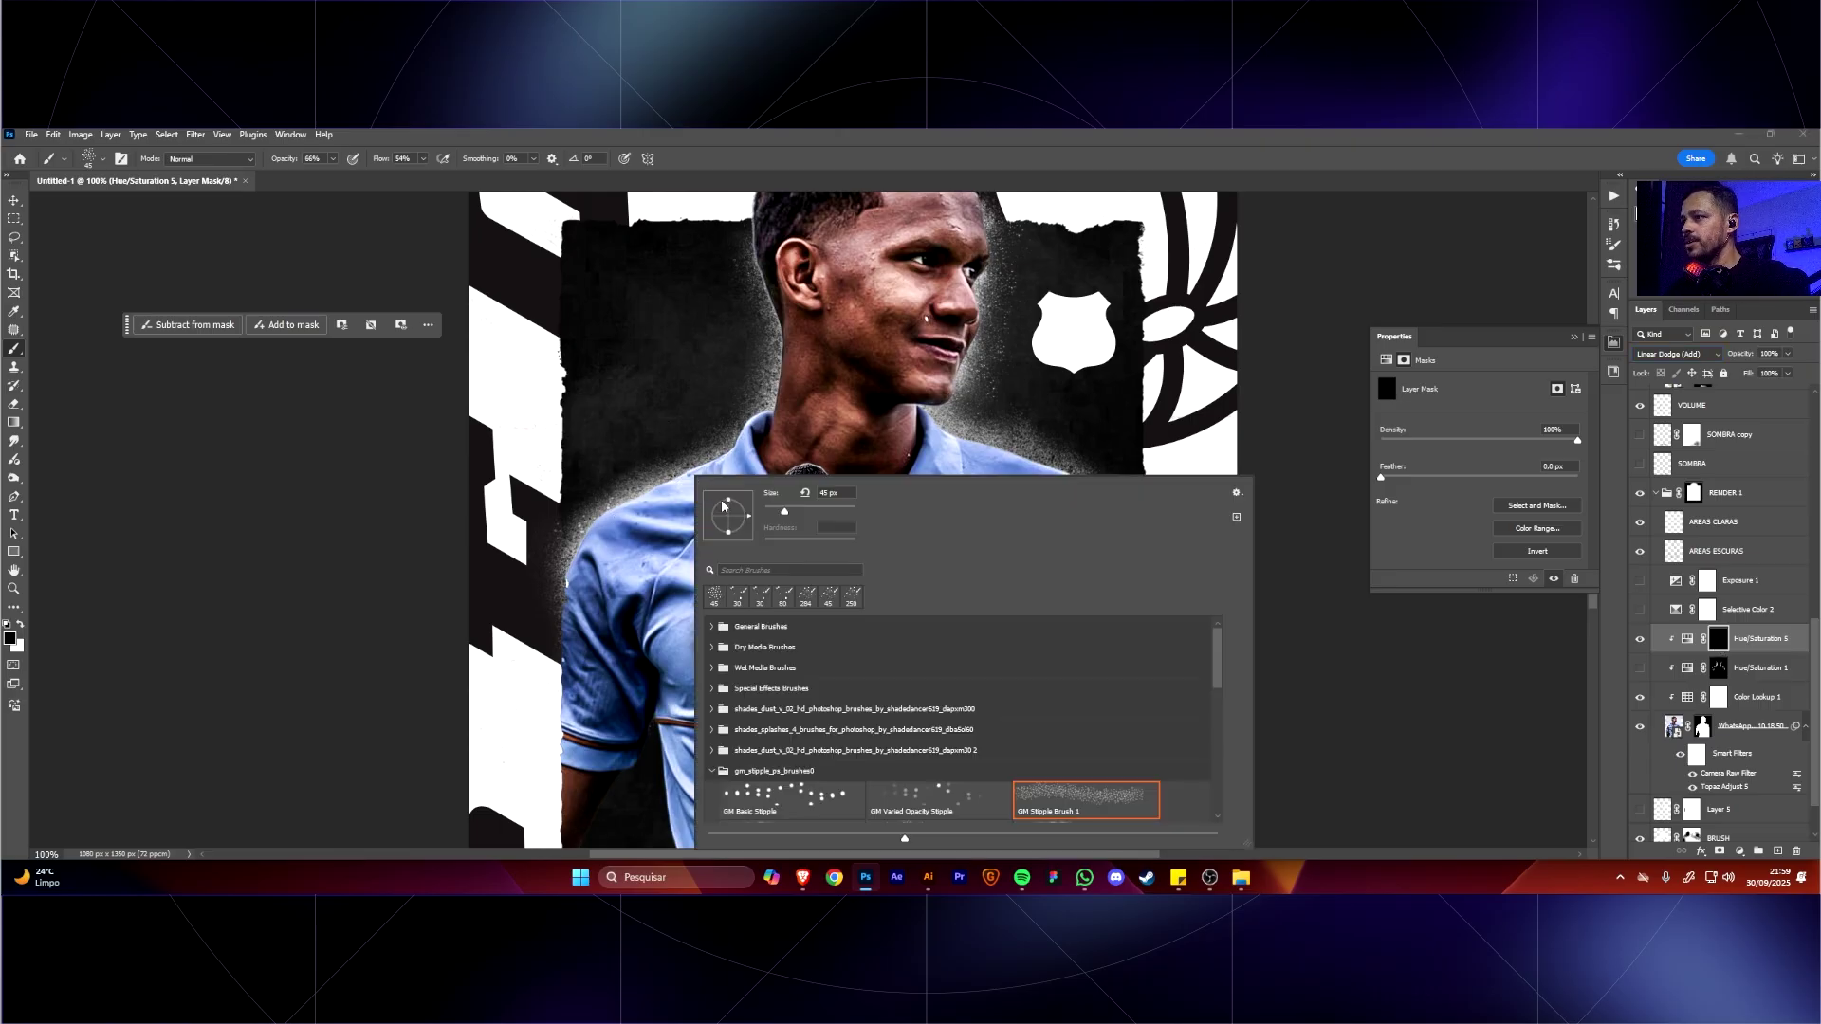
left_click(711, 626)
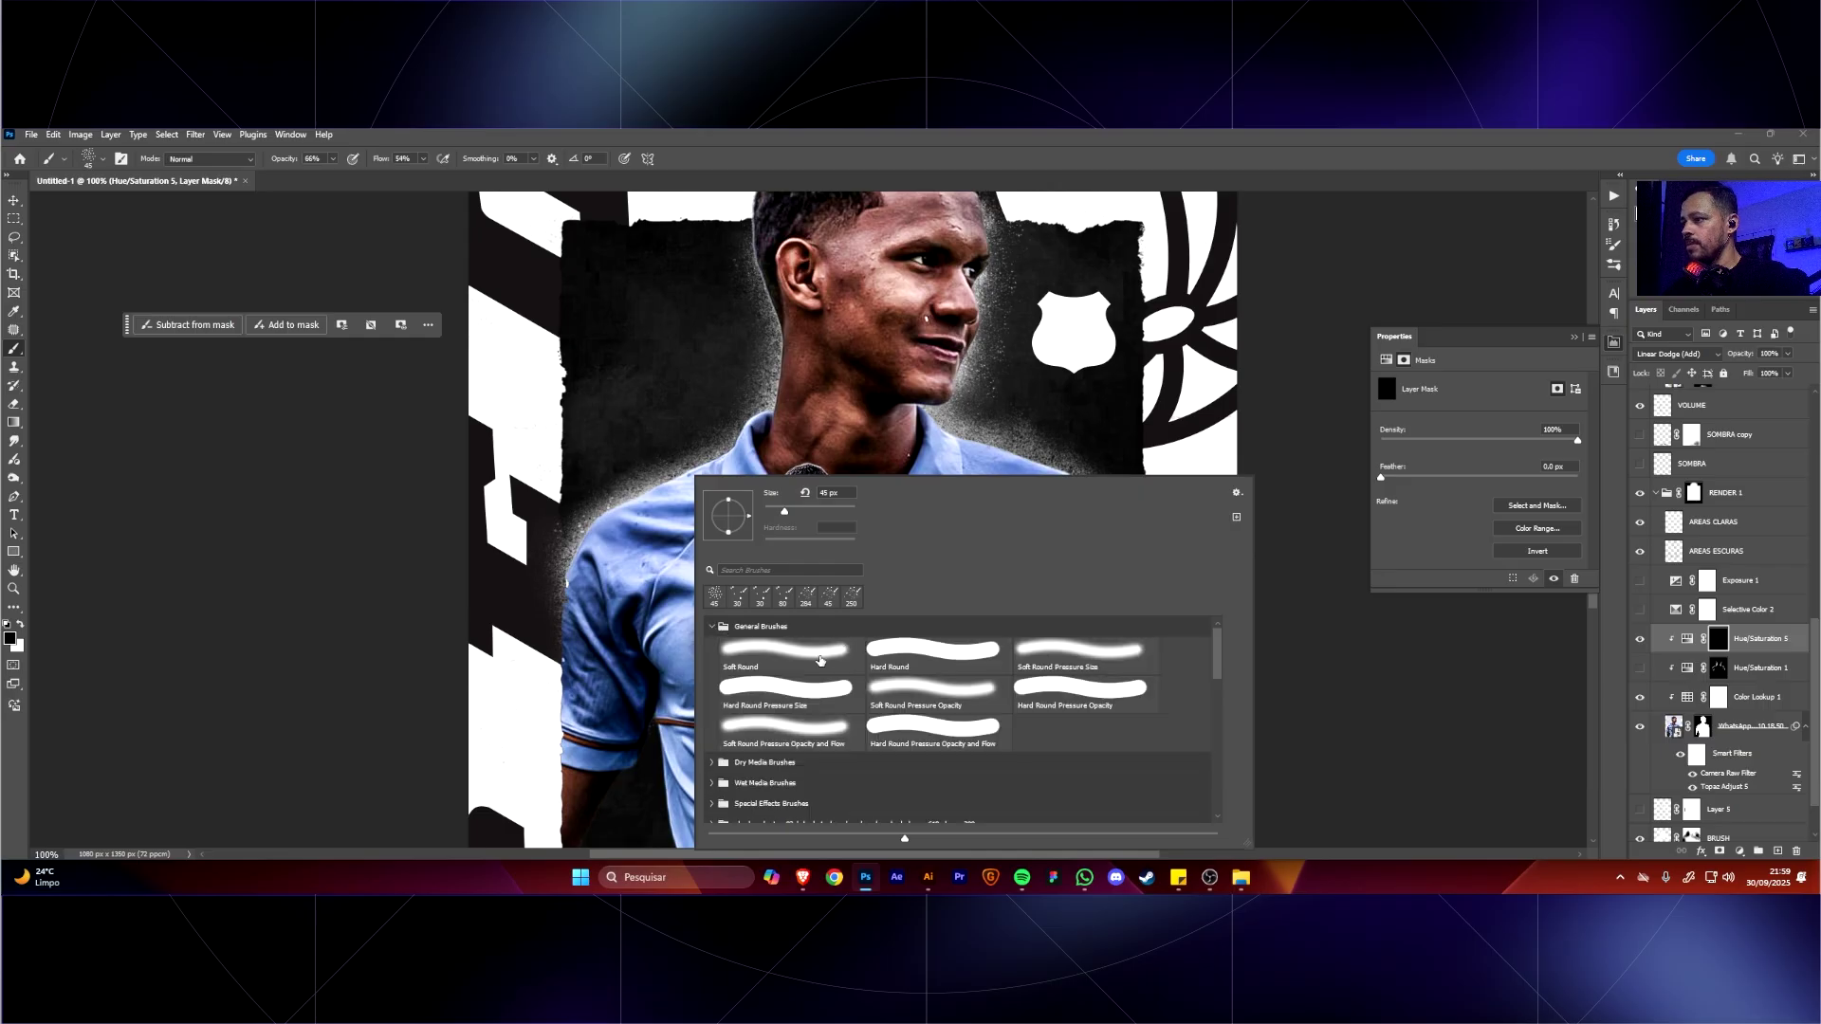
left_click(818, 659)
left_click_drag(785, 511, 780, 511)
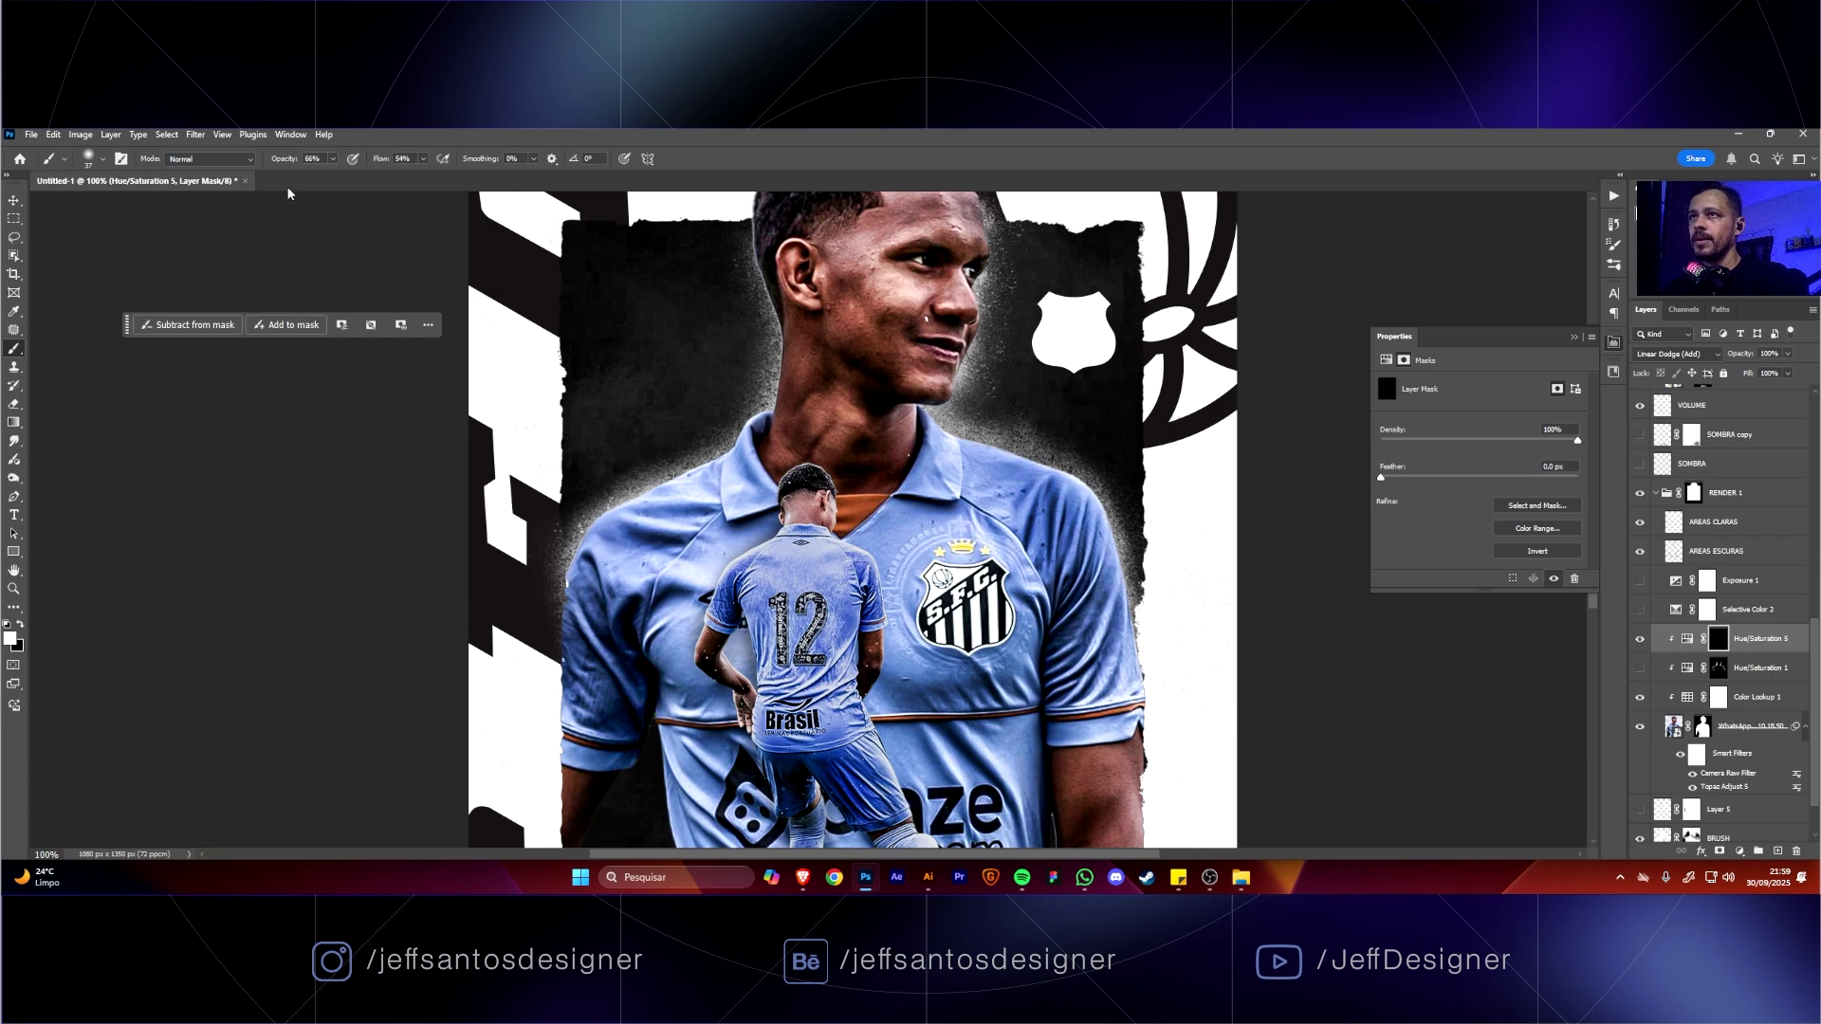
left_click(332, 159)
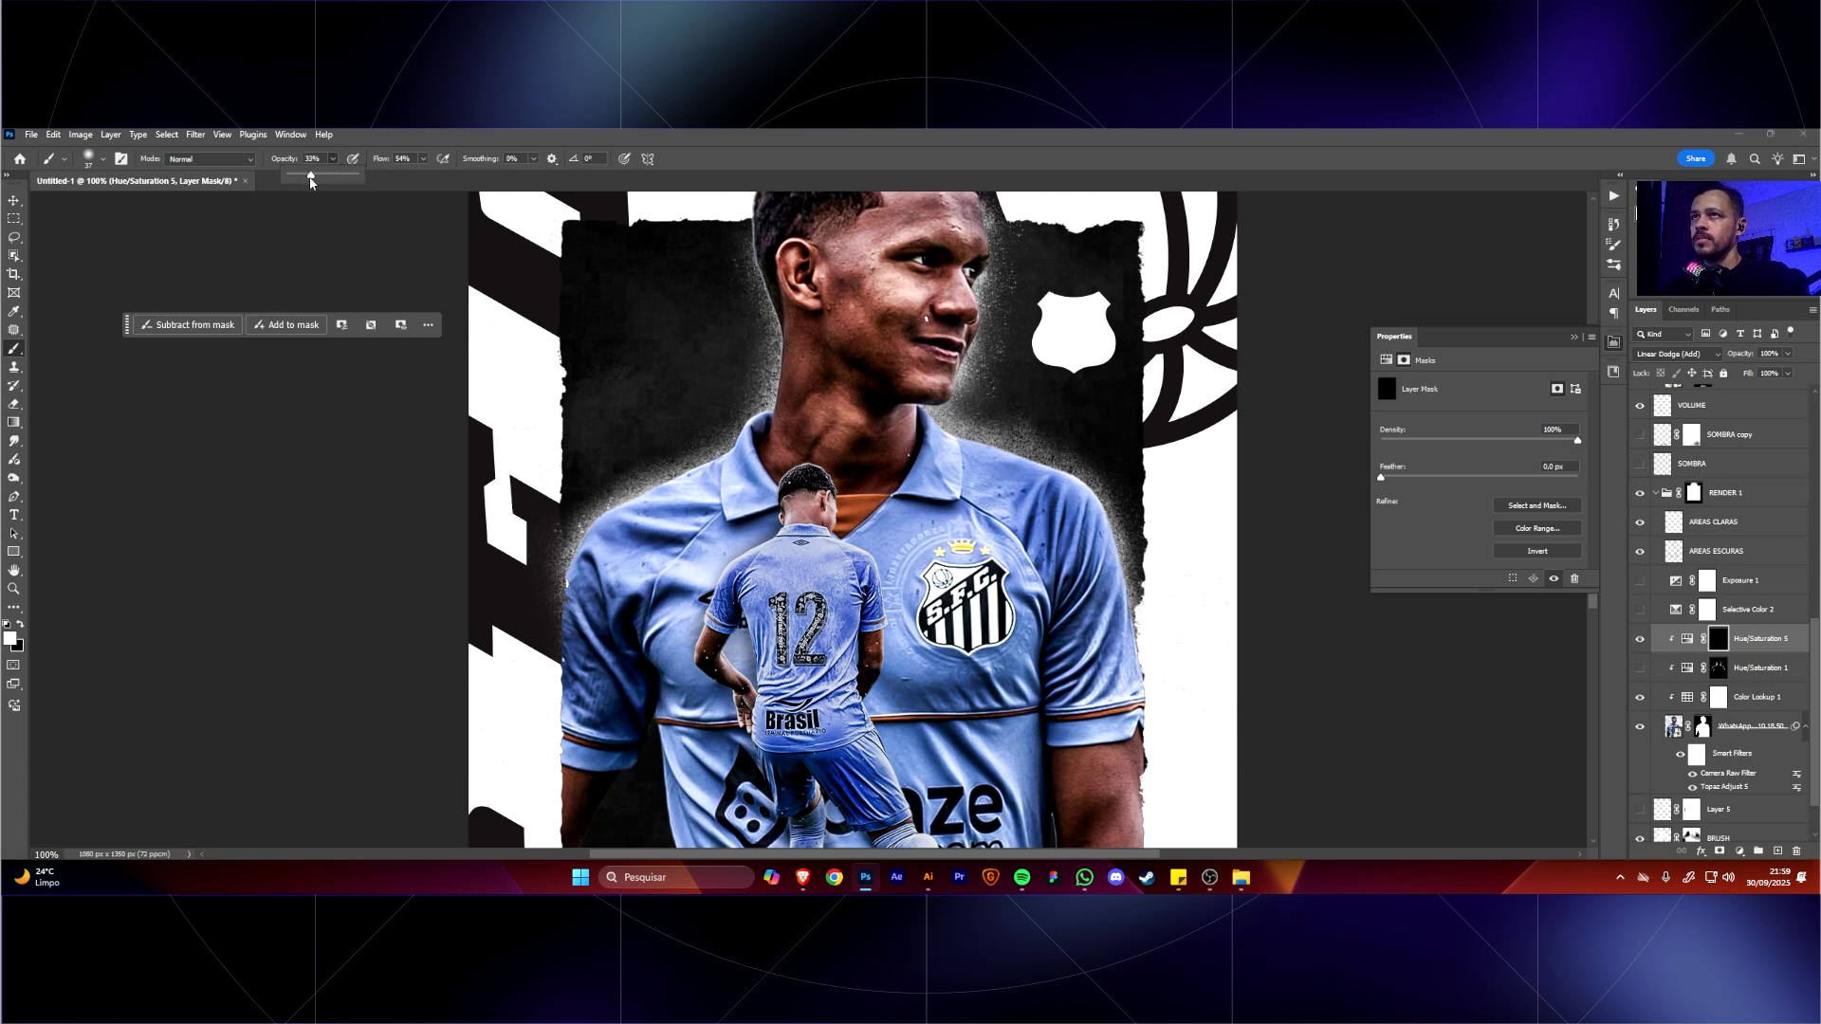
left_click(423, 158)
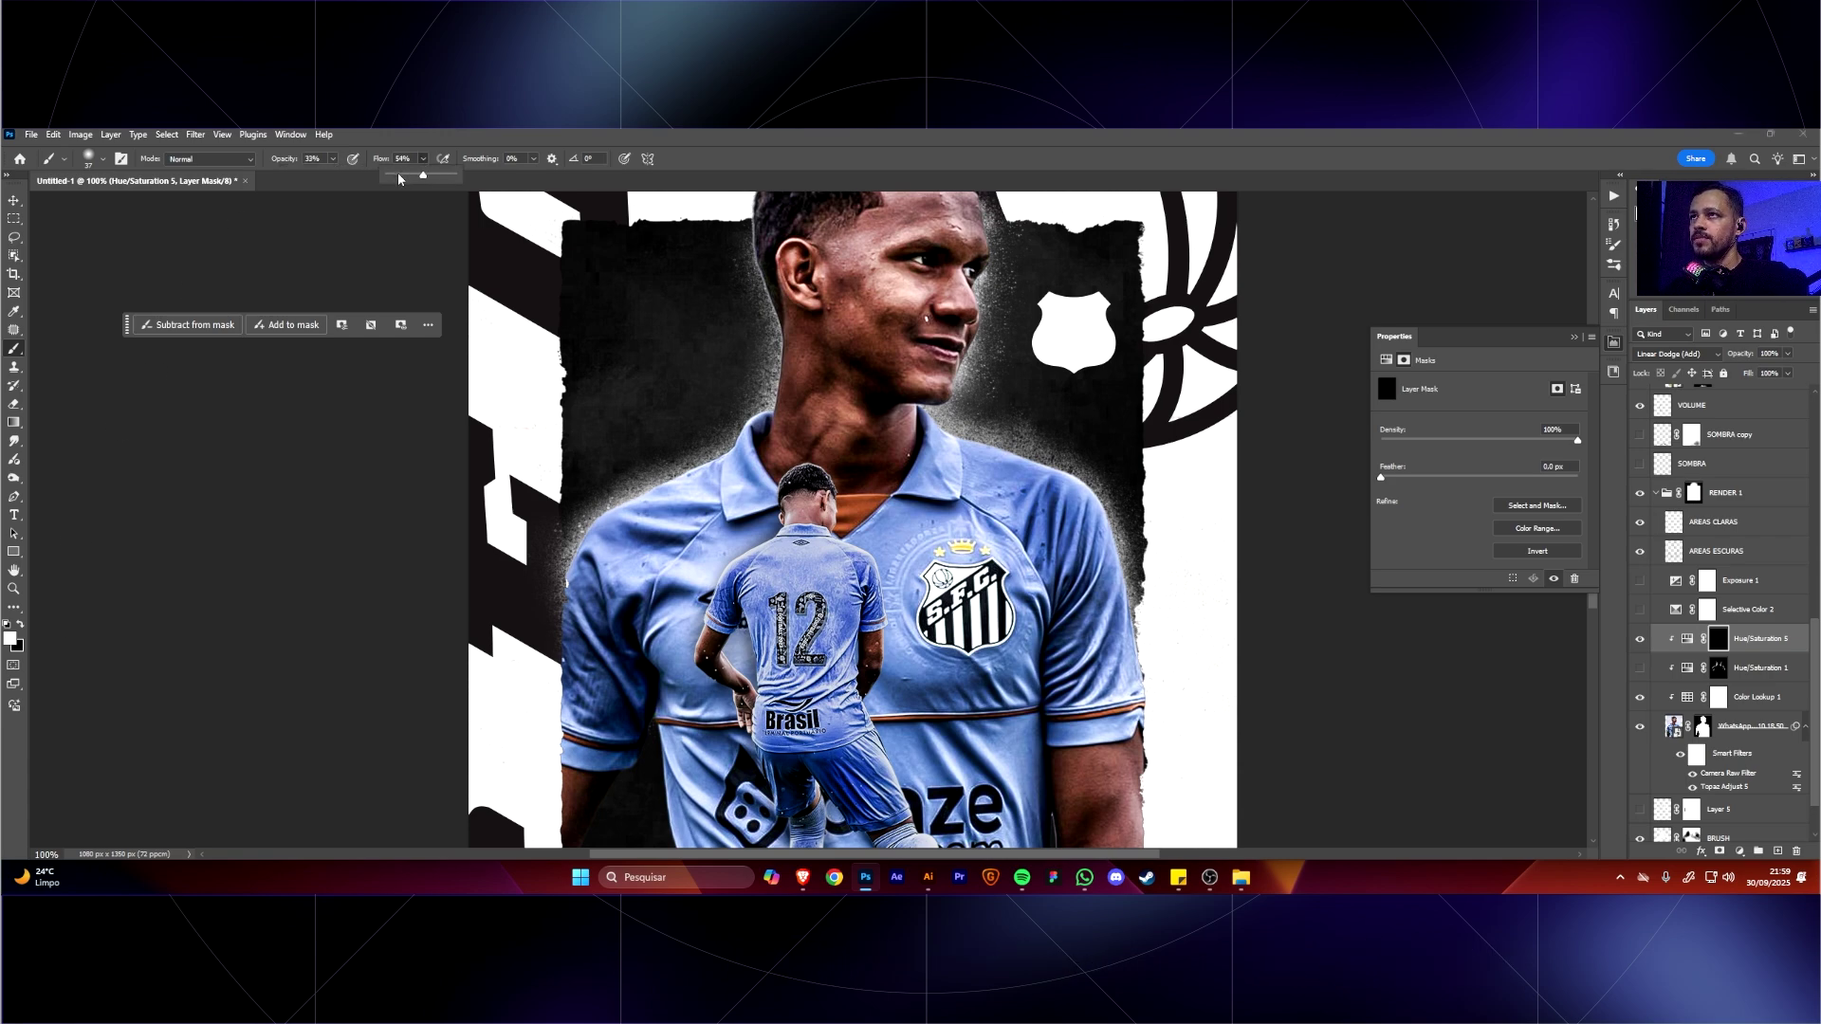
left_click(444, 210)
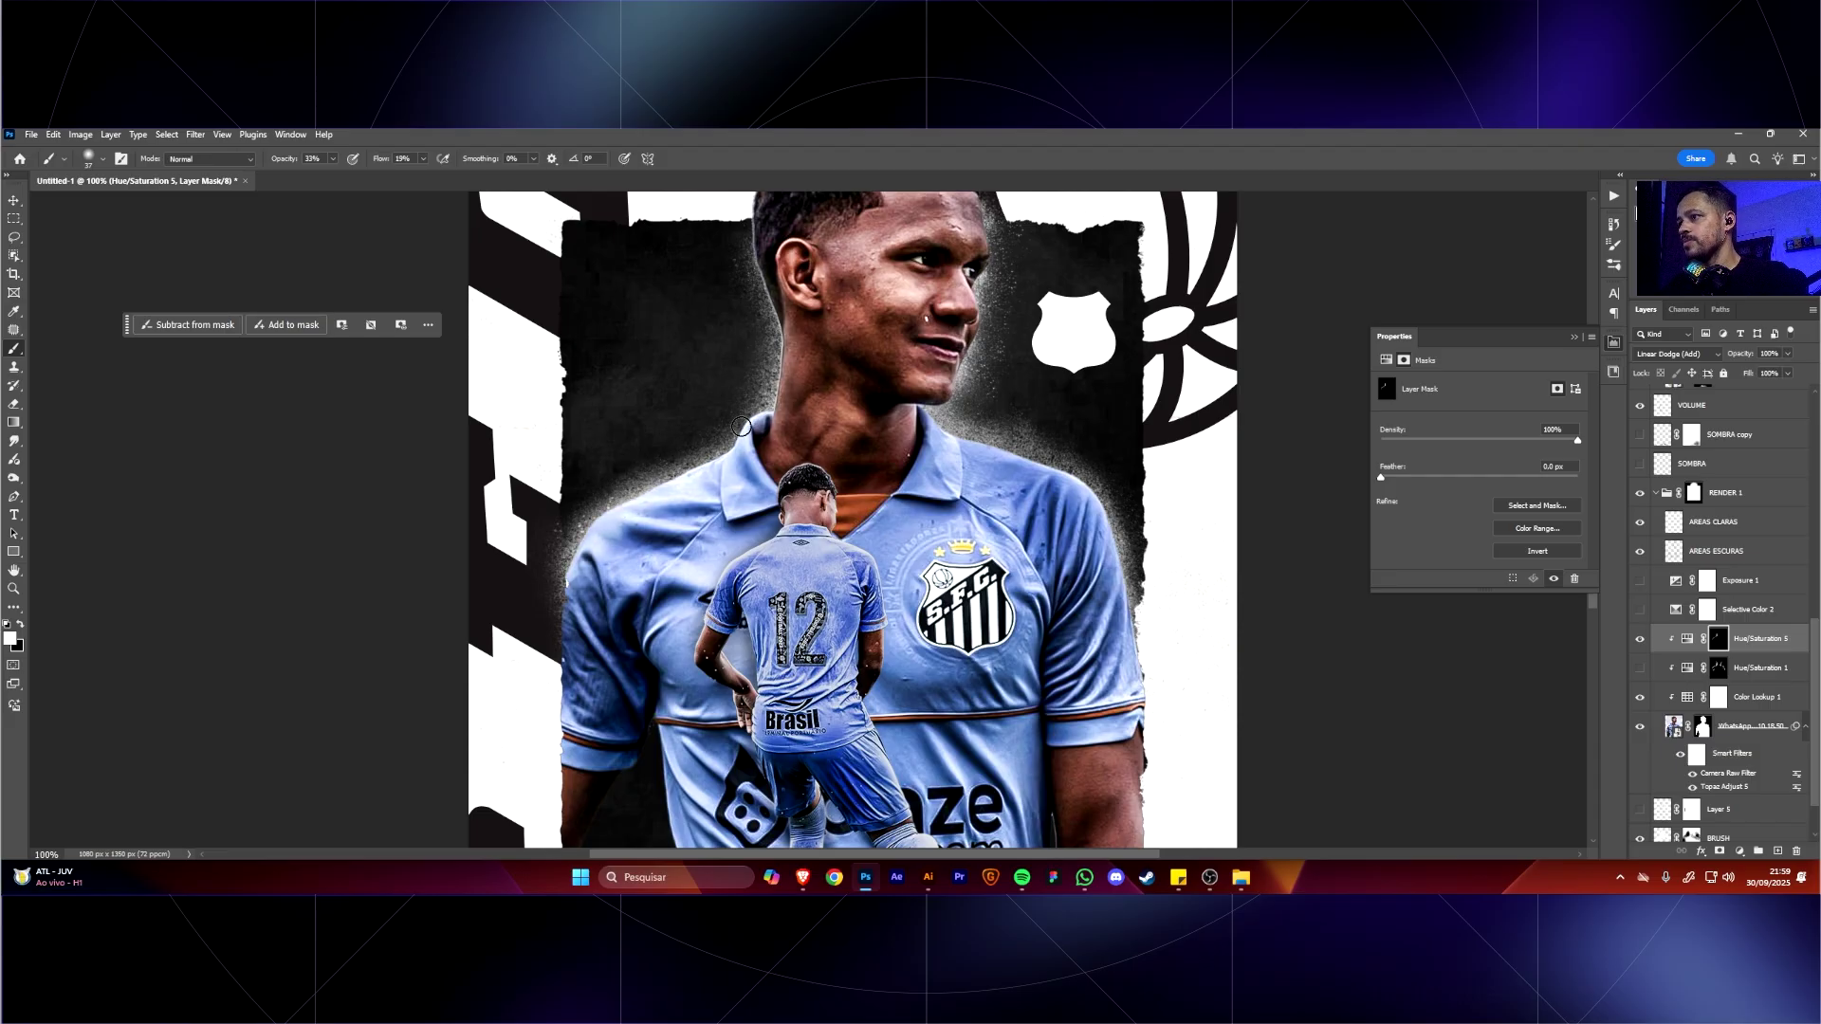
Toggle the new Hue/Saturation adjustment to examine the light painted along the large player's edges.
left_click(1640, 642)
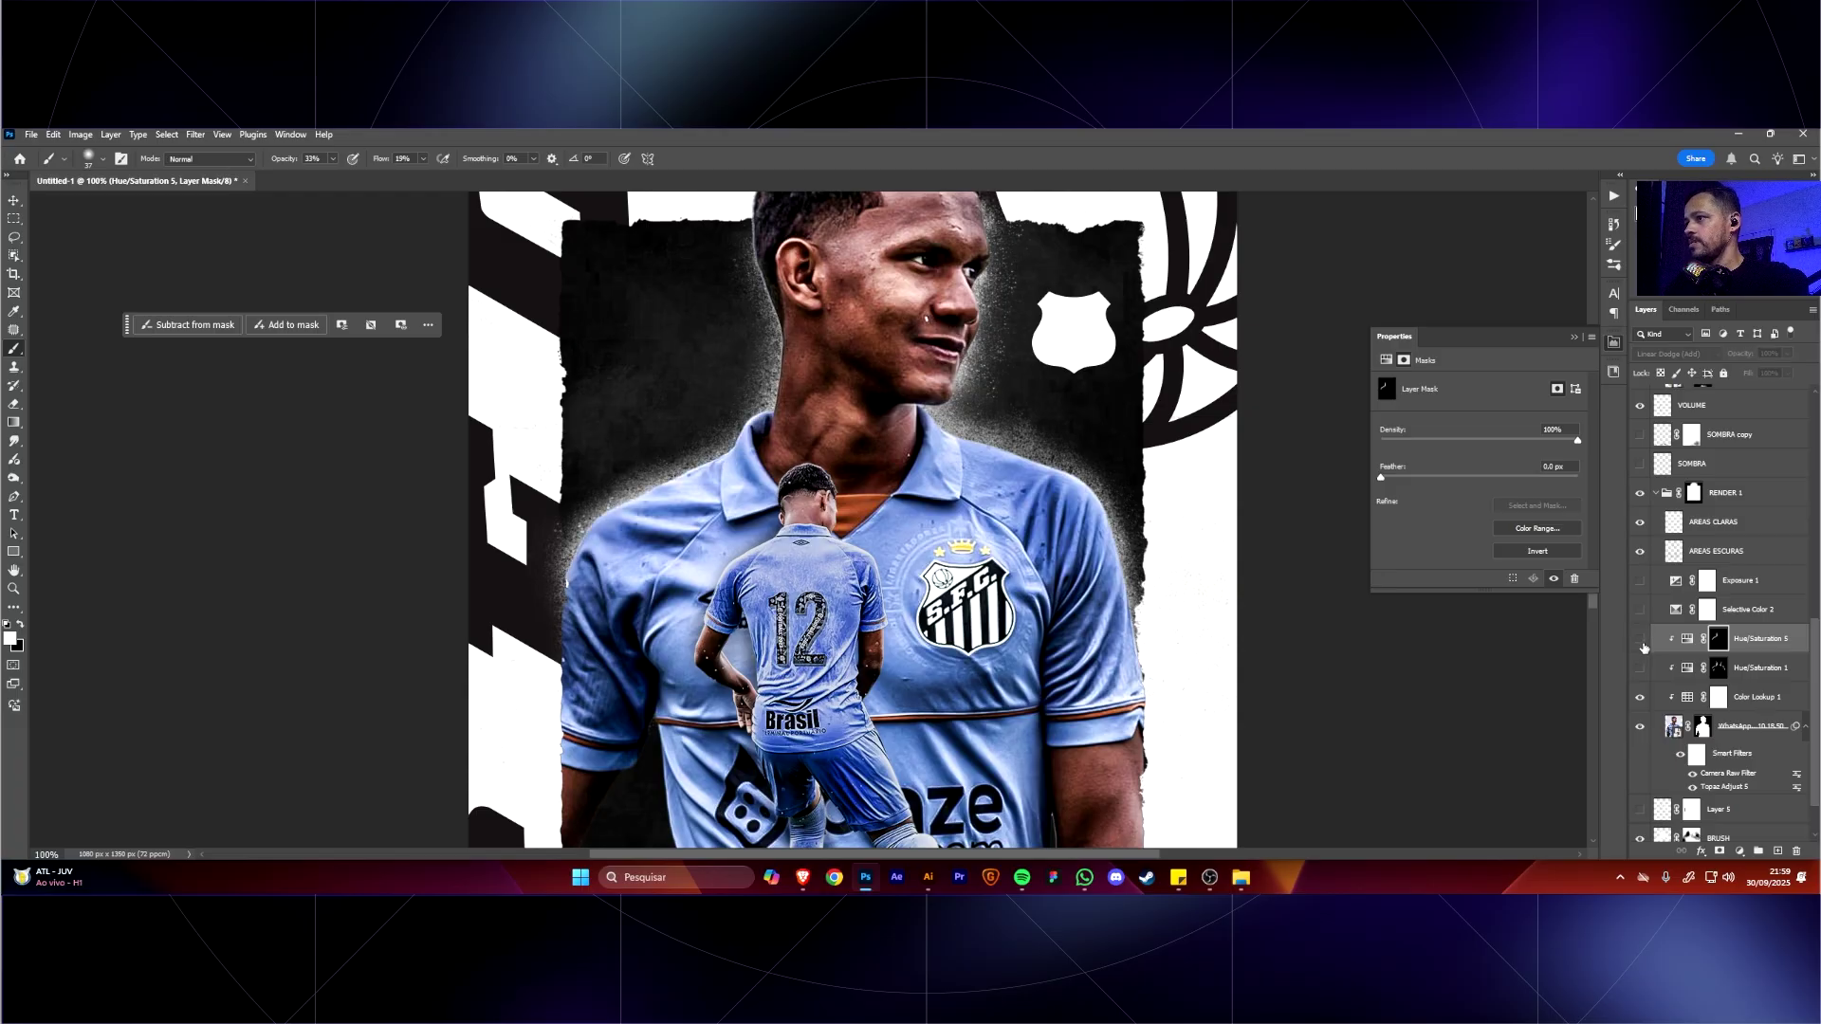
left_click(1641, 641)
left_click(1641, 641)
left_click(1641, 641)
left_click(1640, 641)
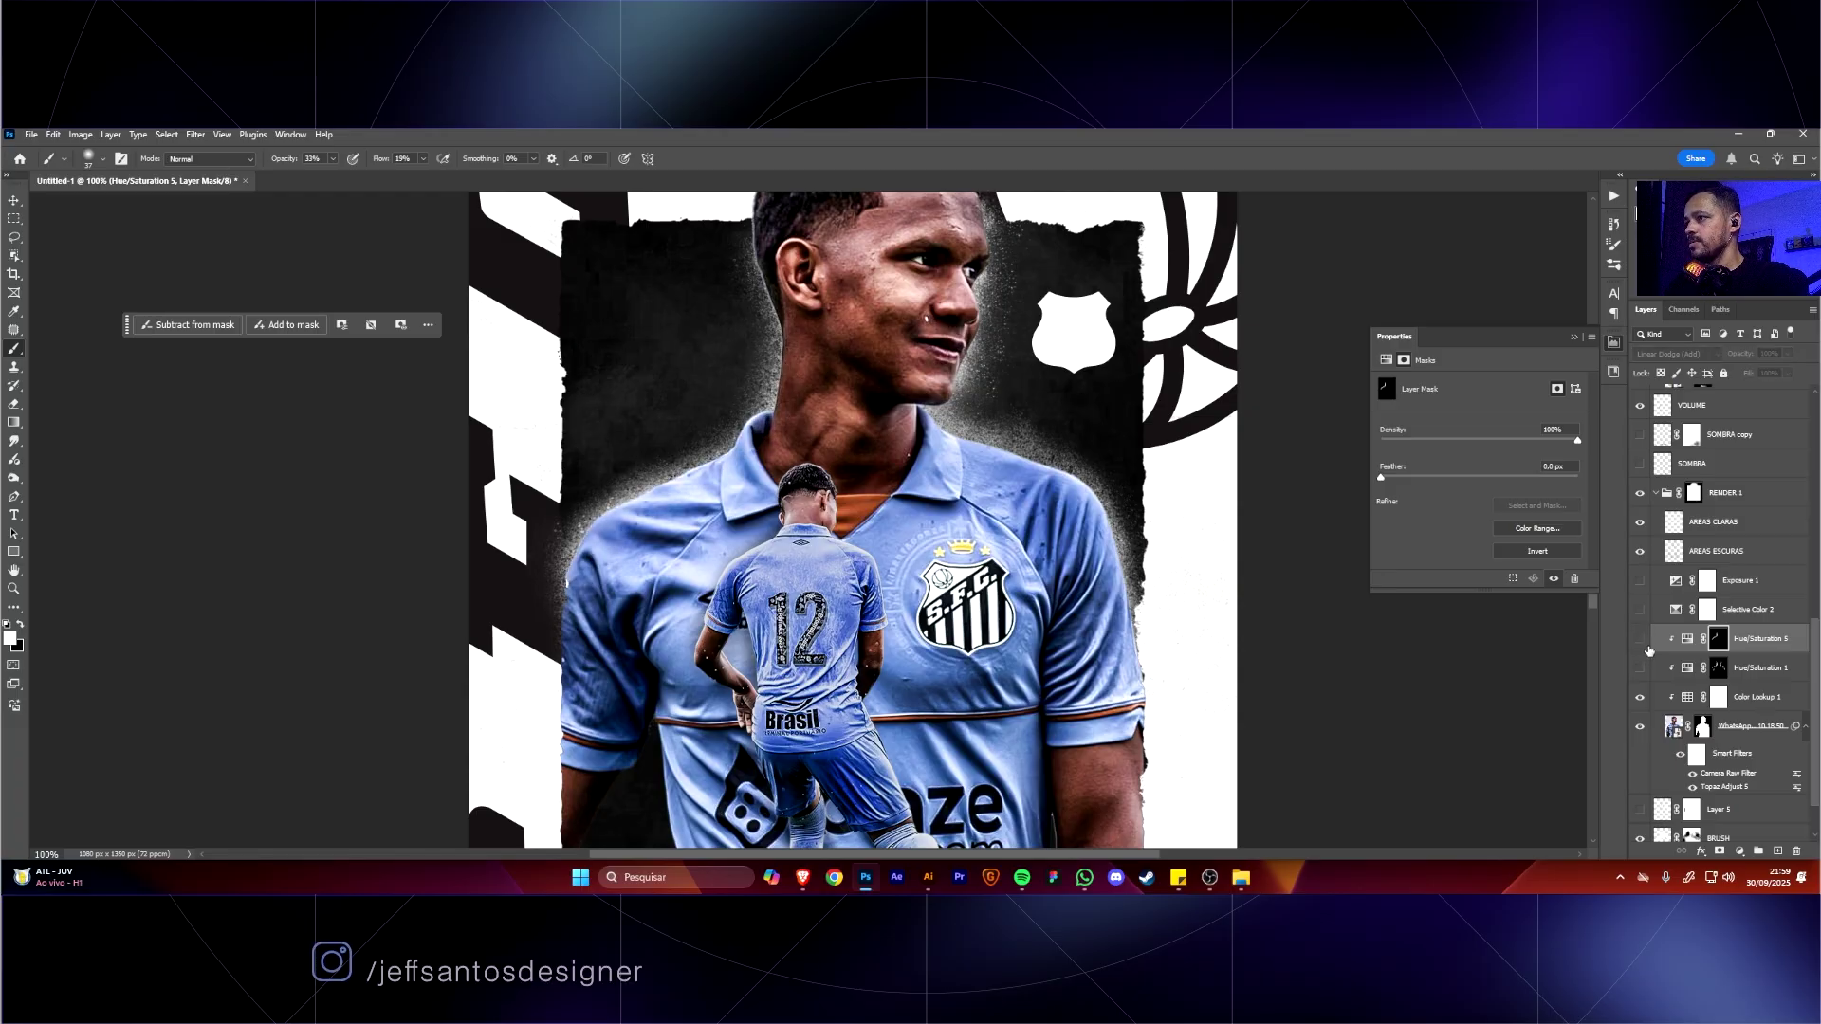
left_click(1641, 641)
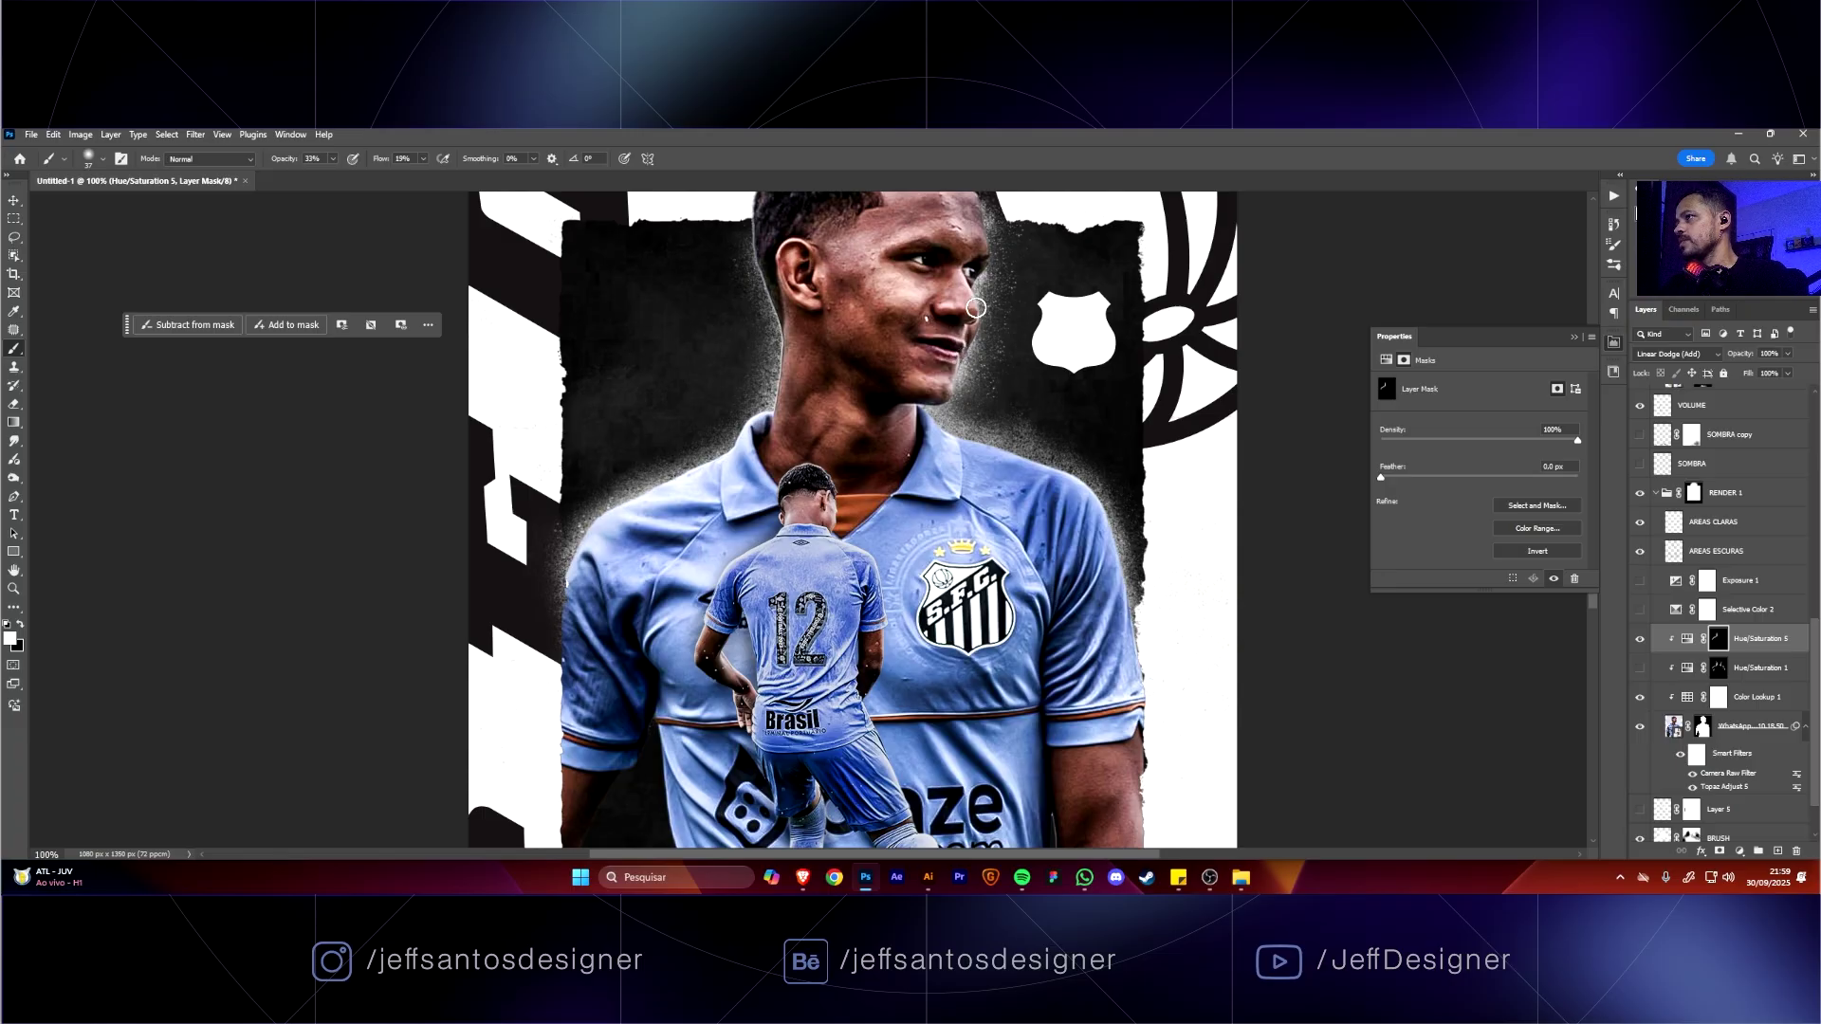
Paint white on the new adjustment's mask along the large player's face and, with a smaller brush, the shoulder beside the crest.
left_click_drag(983, 272, 966, 365)
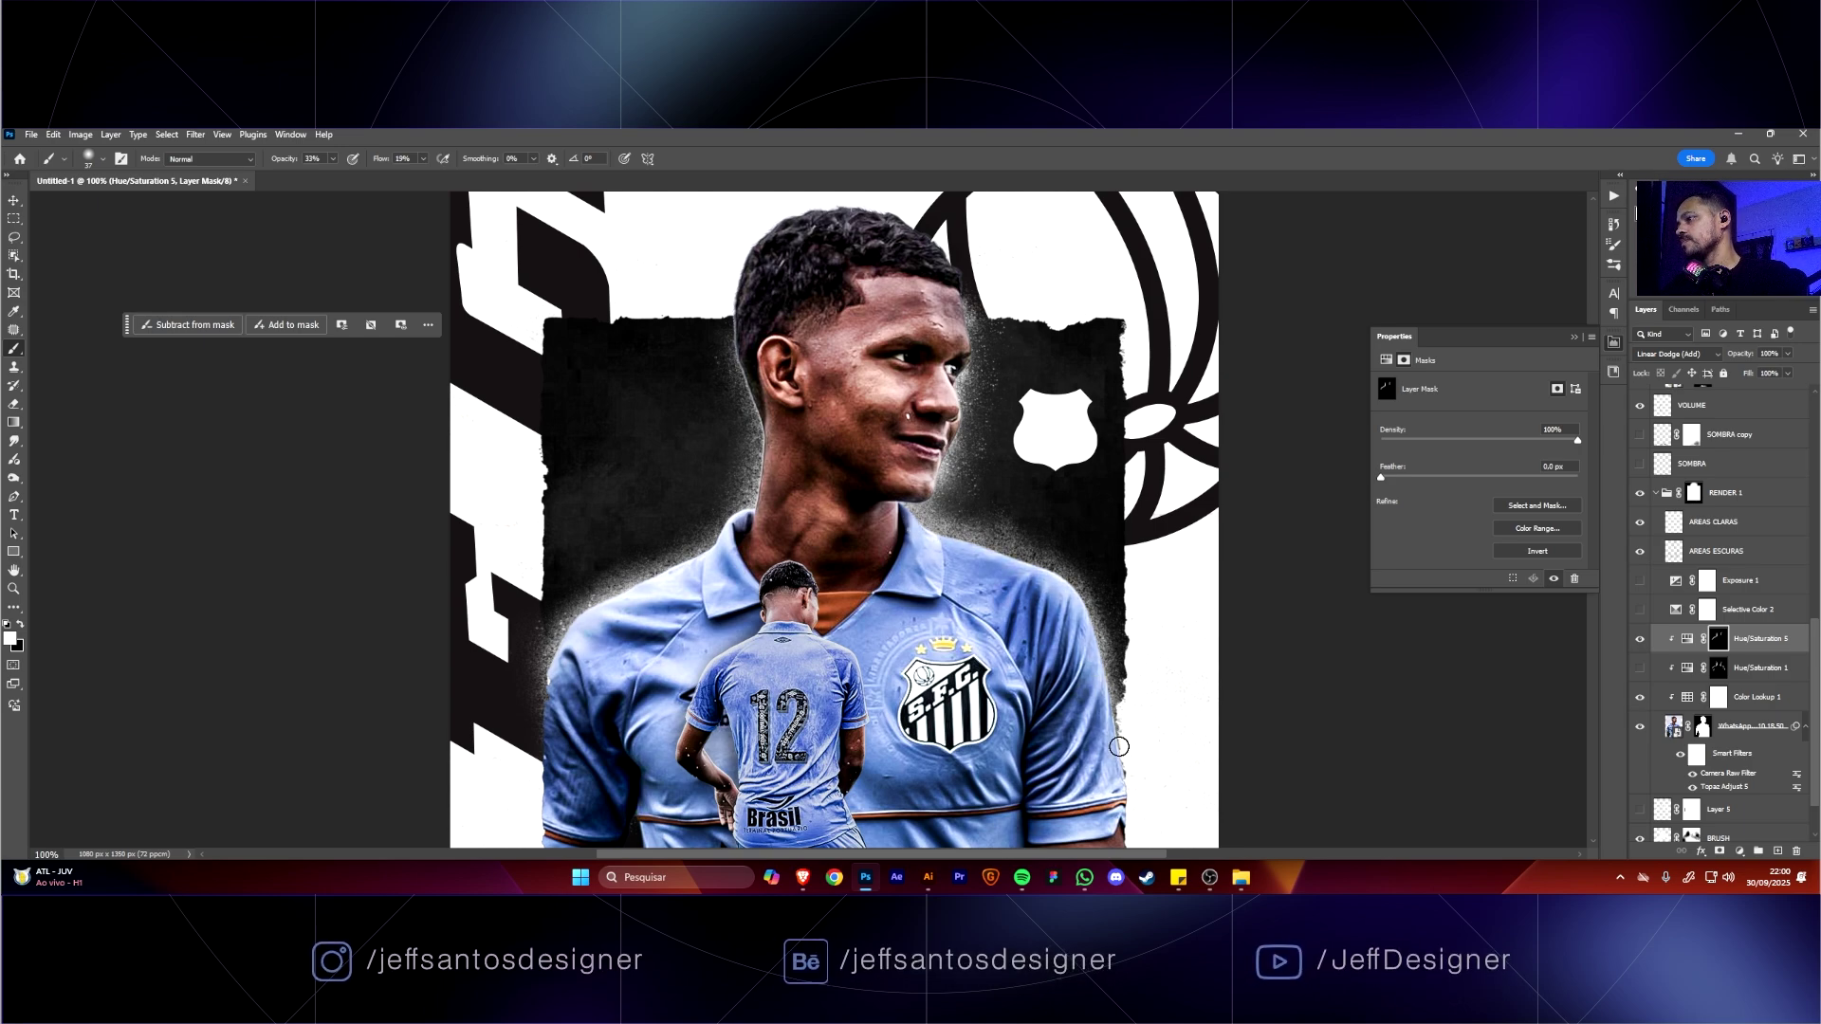
key("bracketleft")
key("bracketleft")
key("bracketleft")
key("bracketleft")
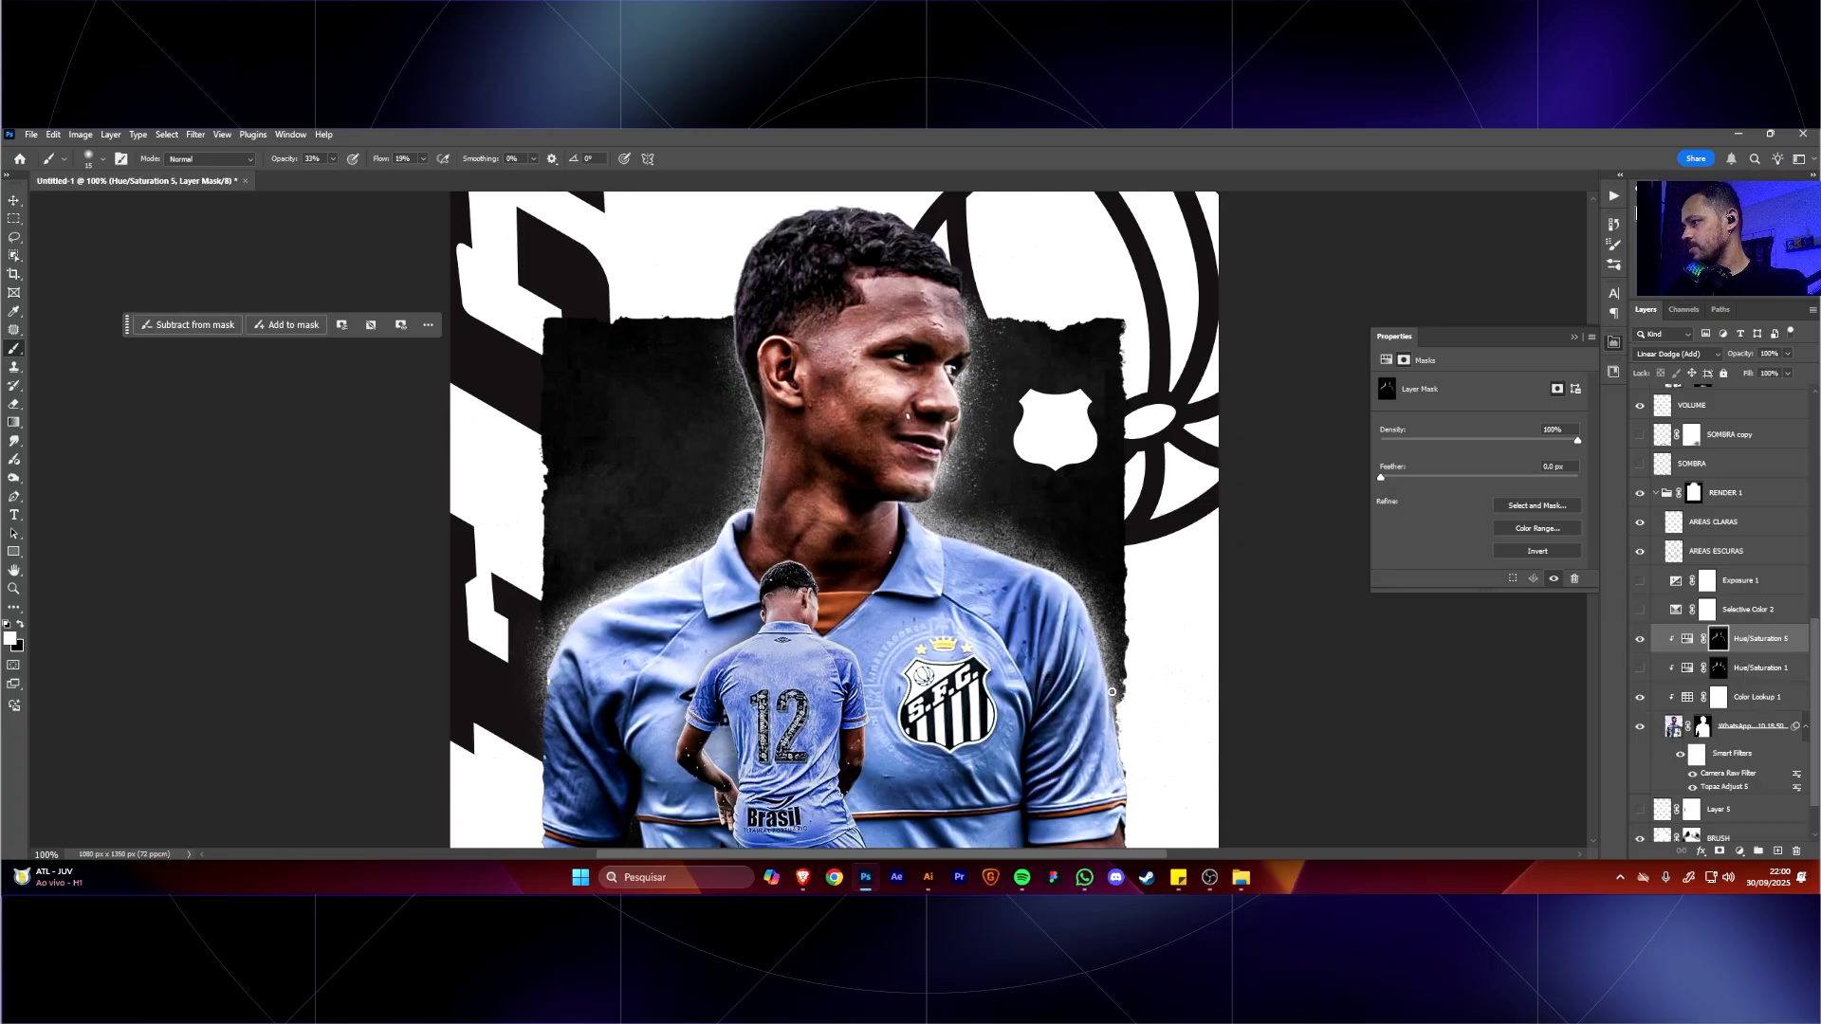
mouse_move(1042, 594)
left_mouse_down()
mouse_move(1035, 655)
mouse_move(1013, 596)
mouse_move(1005, 620)
left_mouse_up()
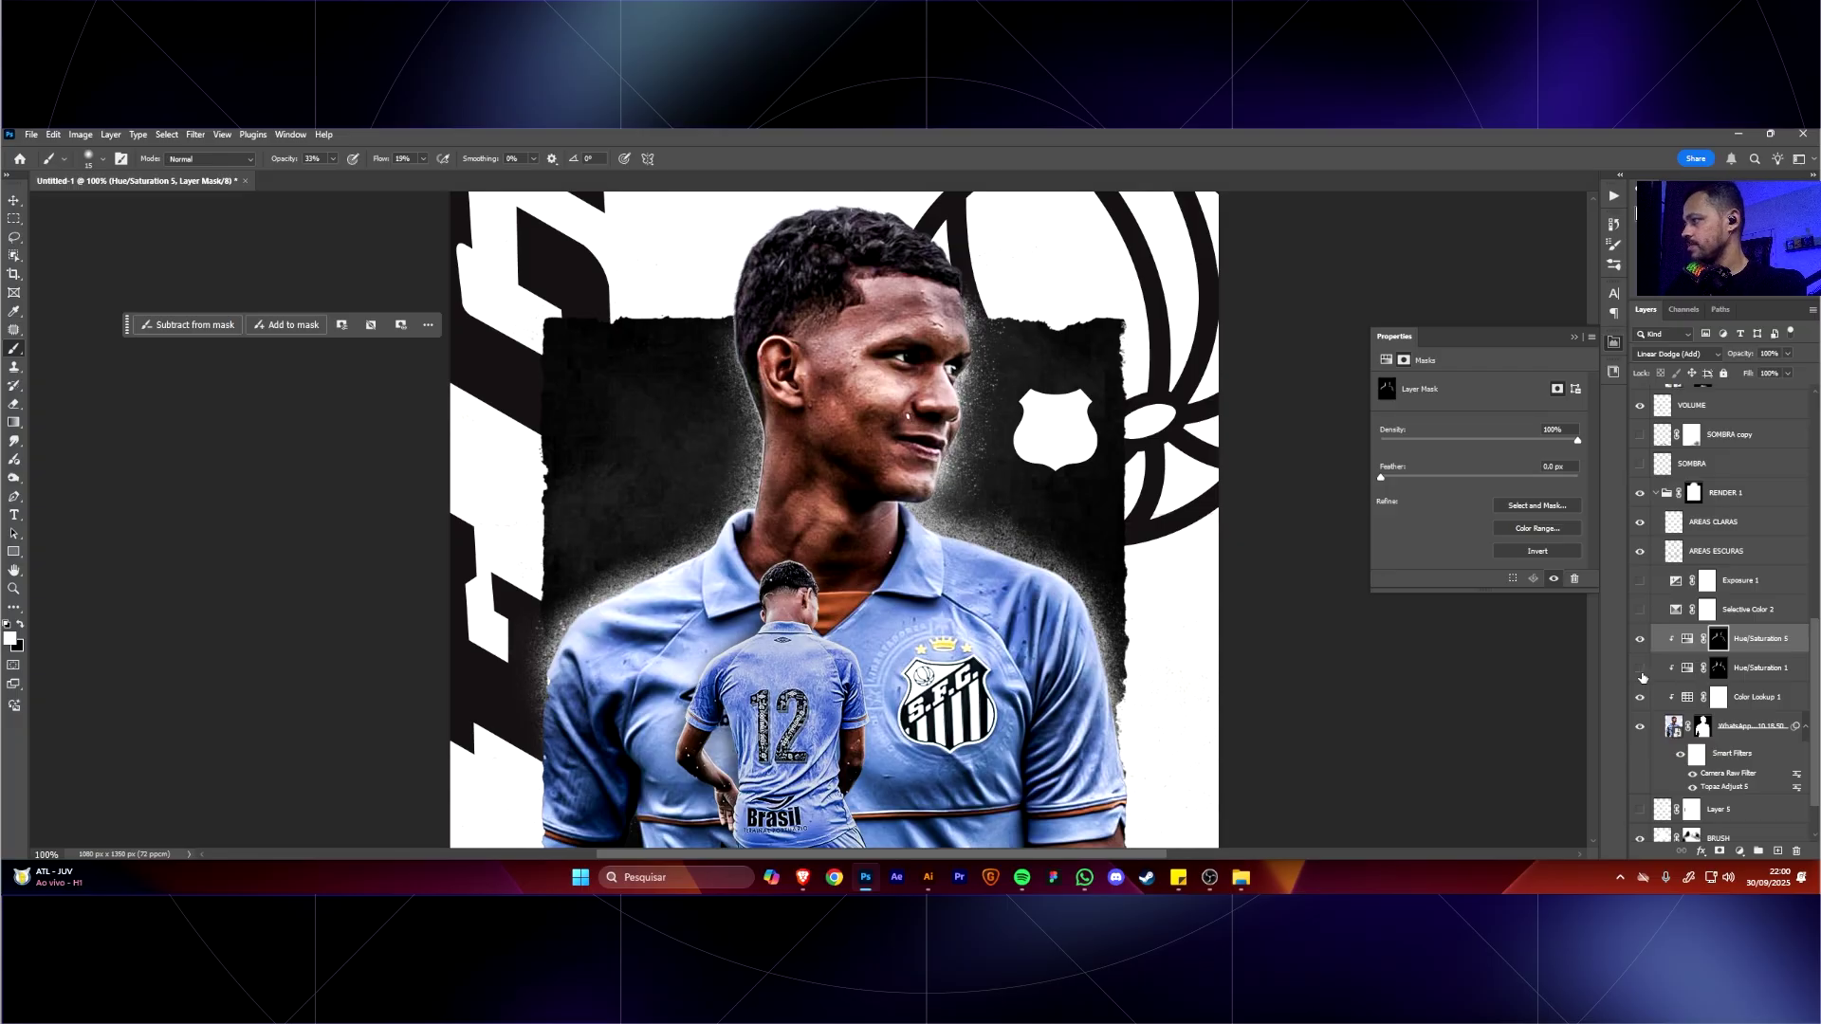
Compare the large player with and without the new Hue/Saturation adjustment, and leave that adjustment hidden.
left_click(1657, 648)
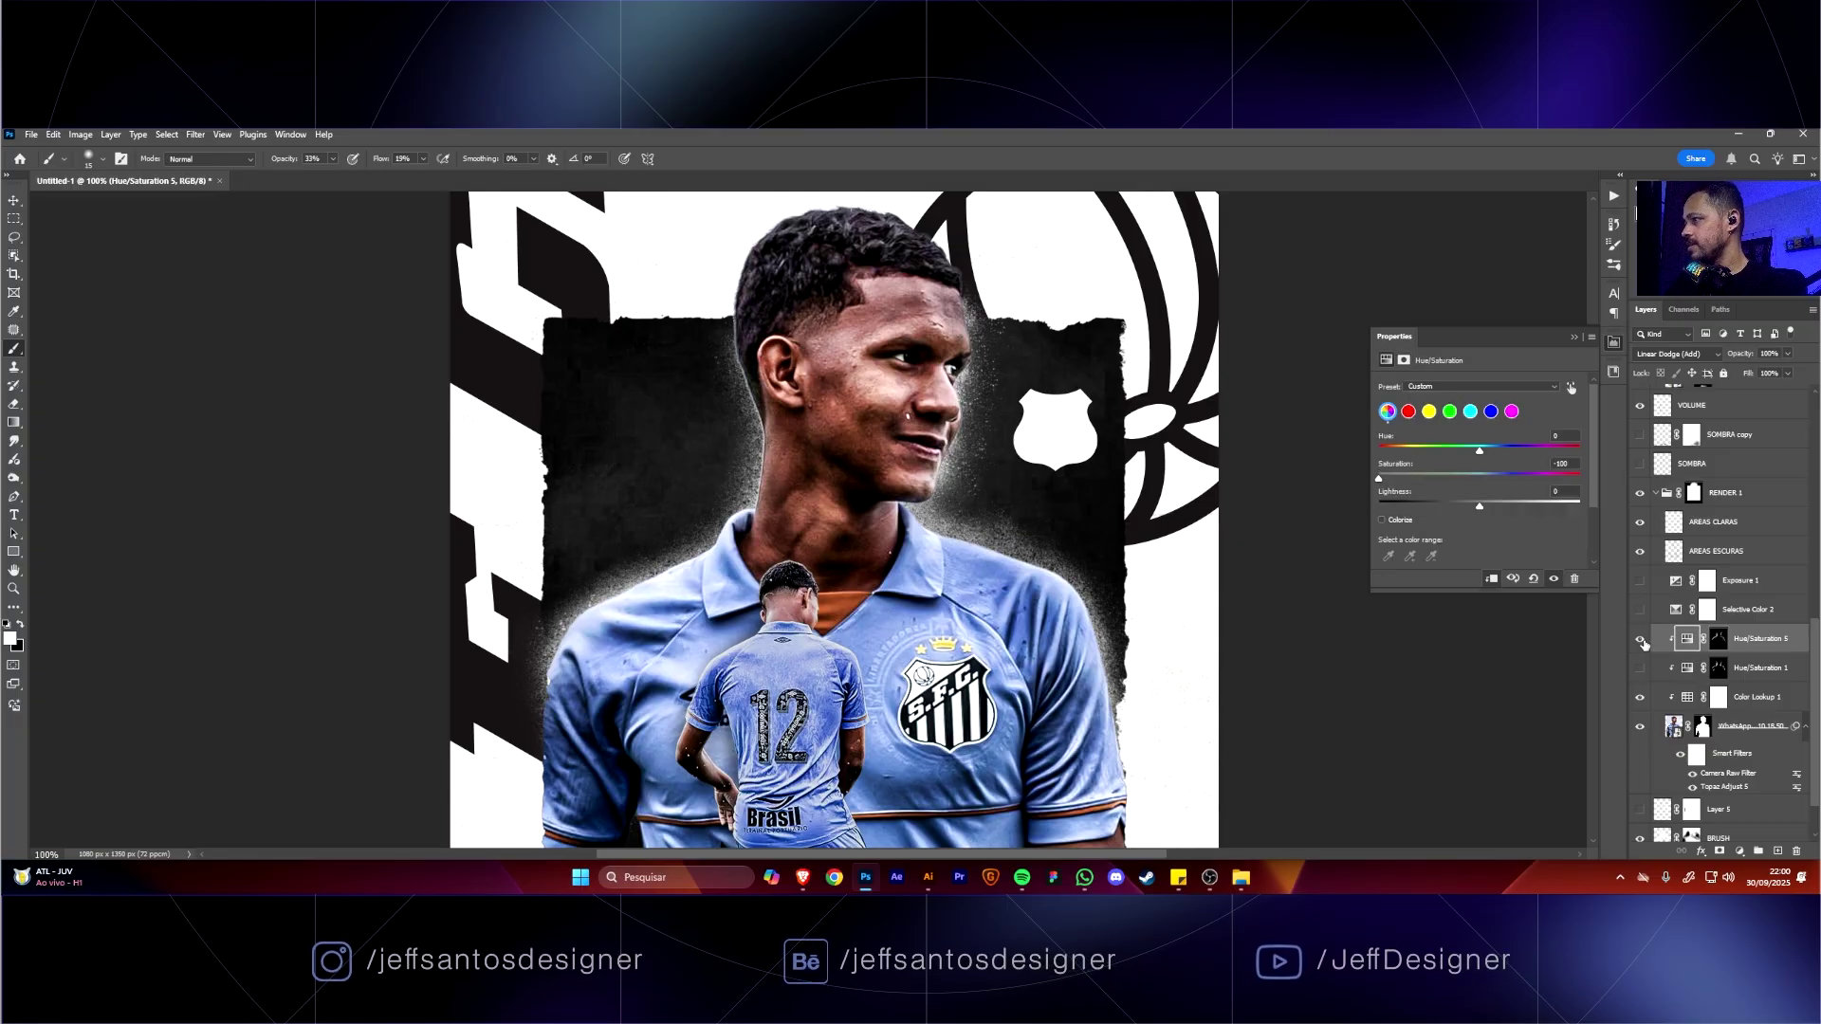
double_click(1647, 646)
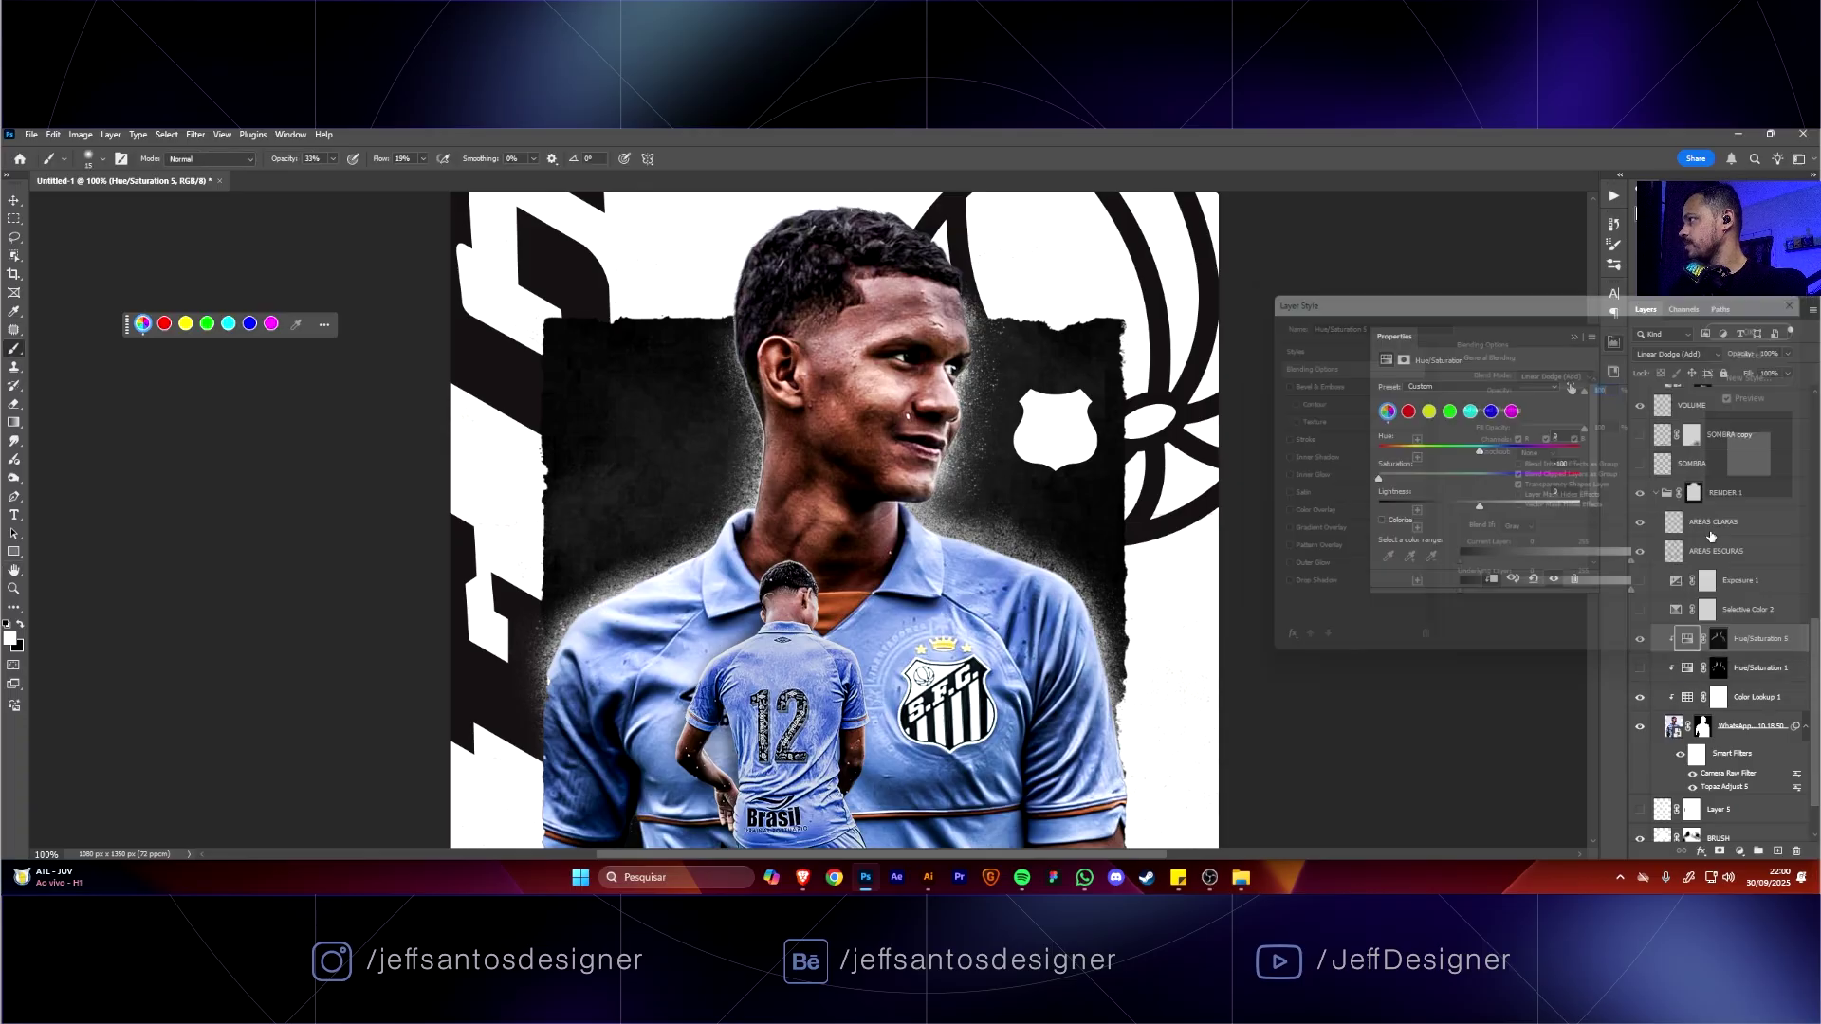
key("Escape")
left_click(1642, 643)
left_click(1642, 643)
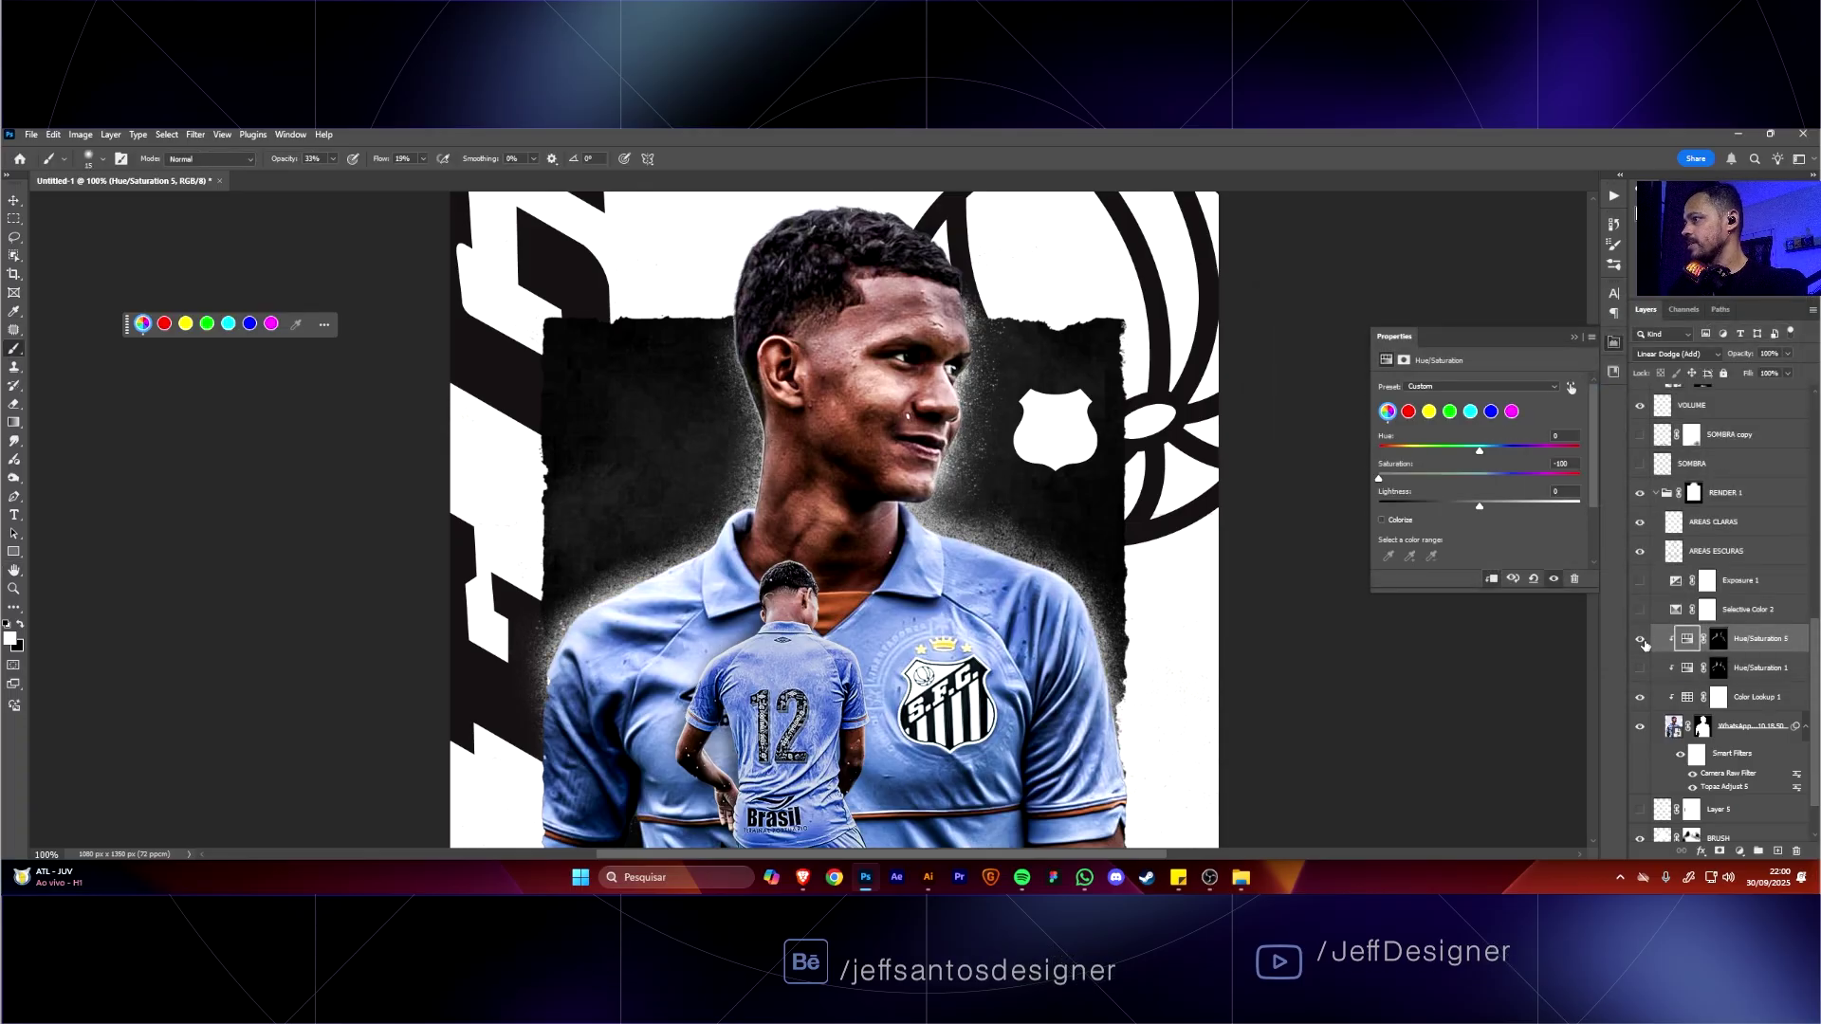
left_click(1642, 643)
left_click(1642, 643)
left_click(1642, 643)
Toggle the original Hue/Saturation 1 adjustment for comparison and leave it visible on the large player.
left_click(1641, 666)
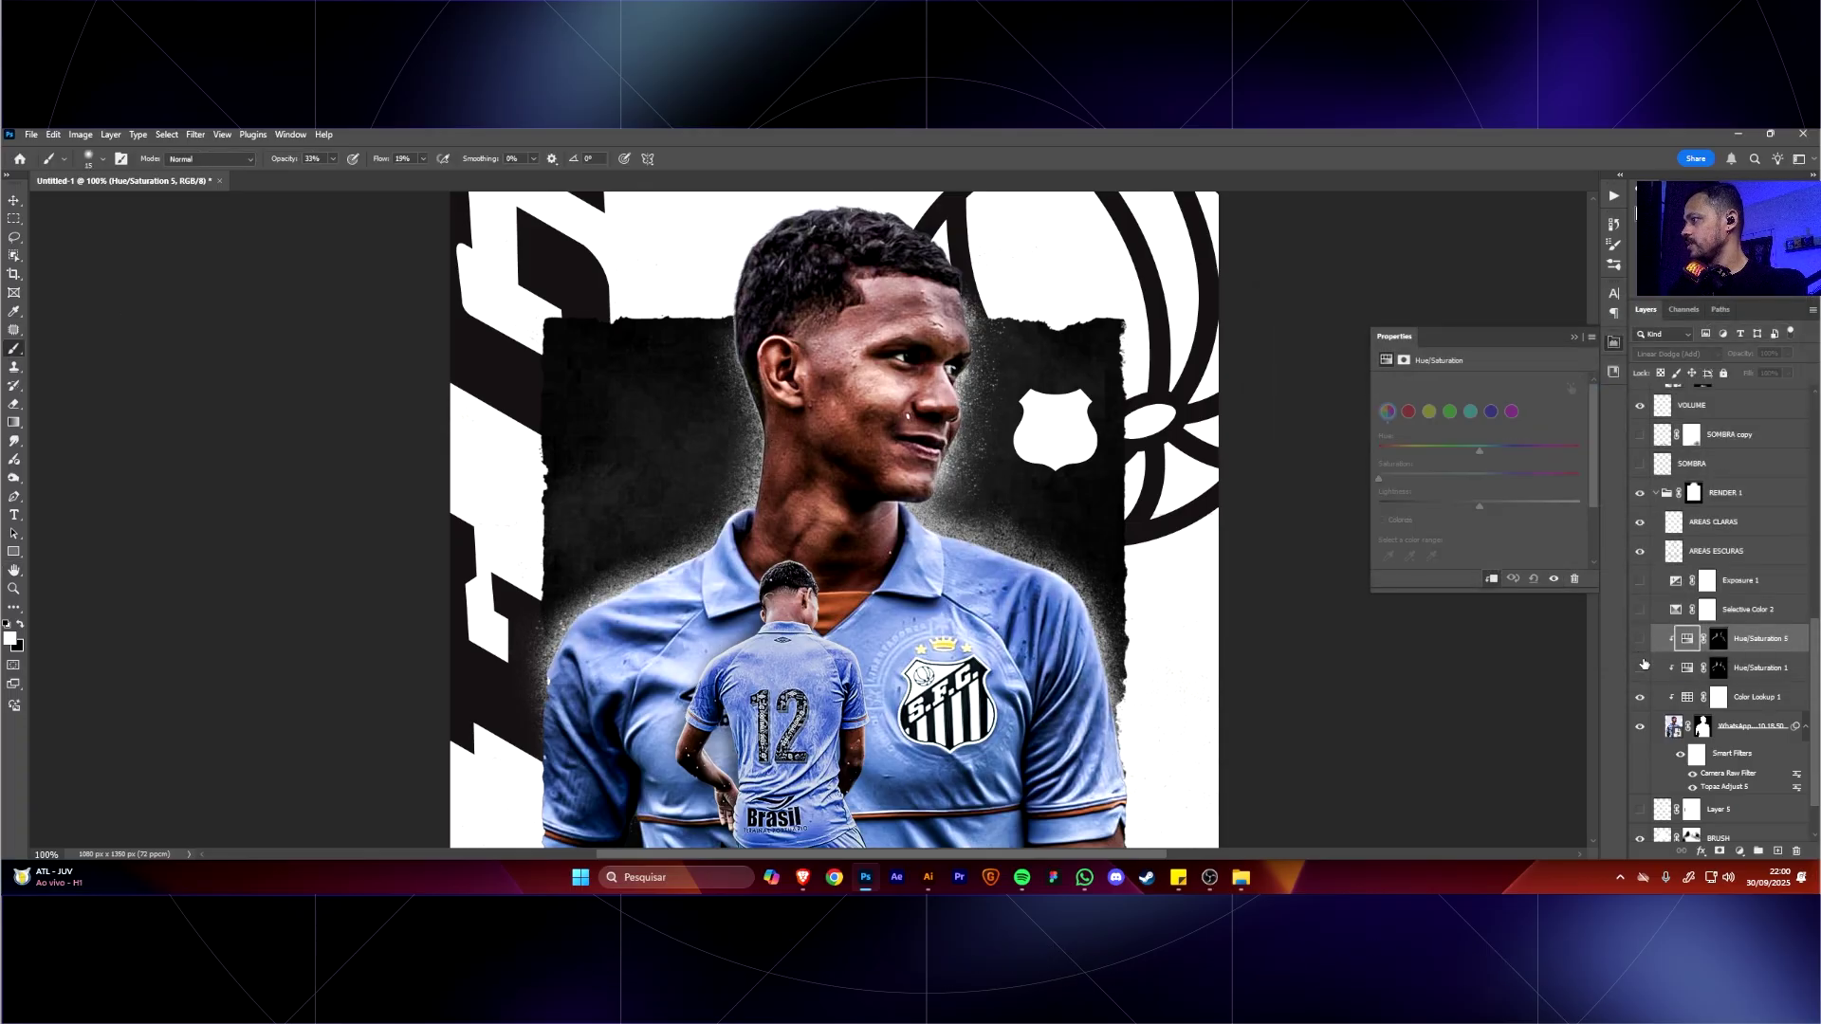
left_click(1640, 669)
left_click(1641, 669)
left_click(1641, 669)
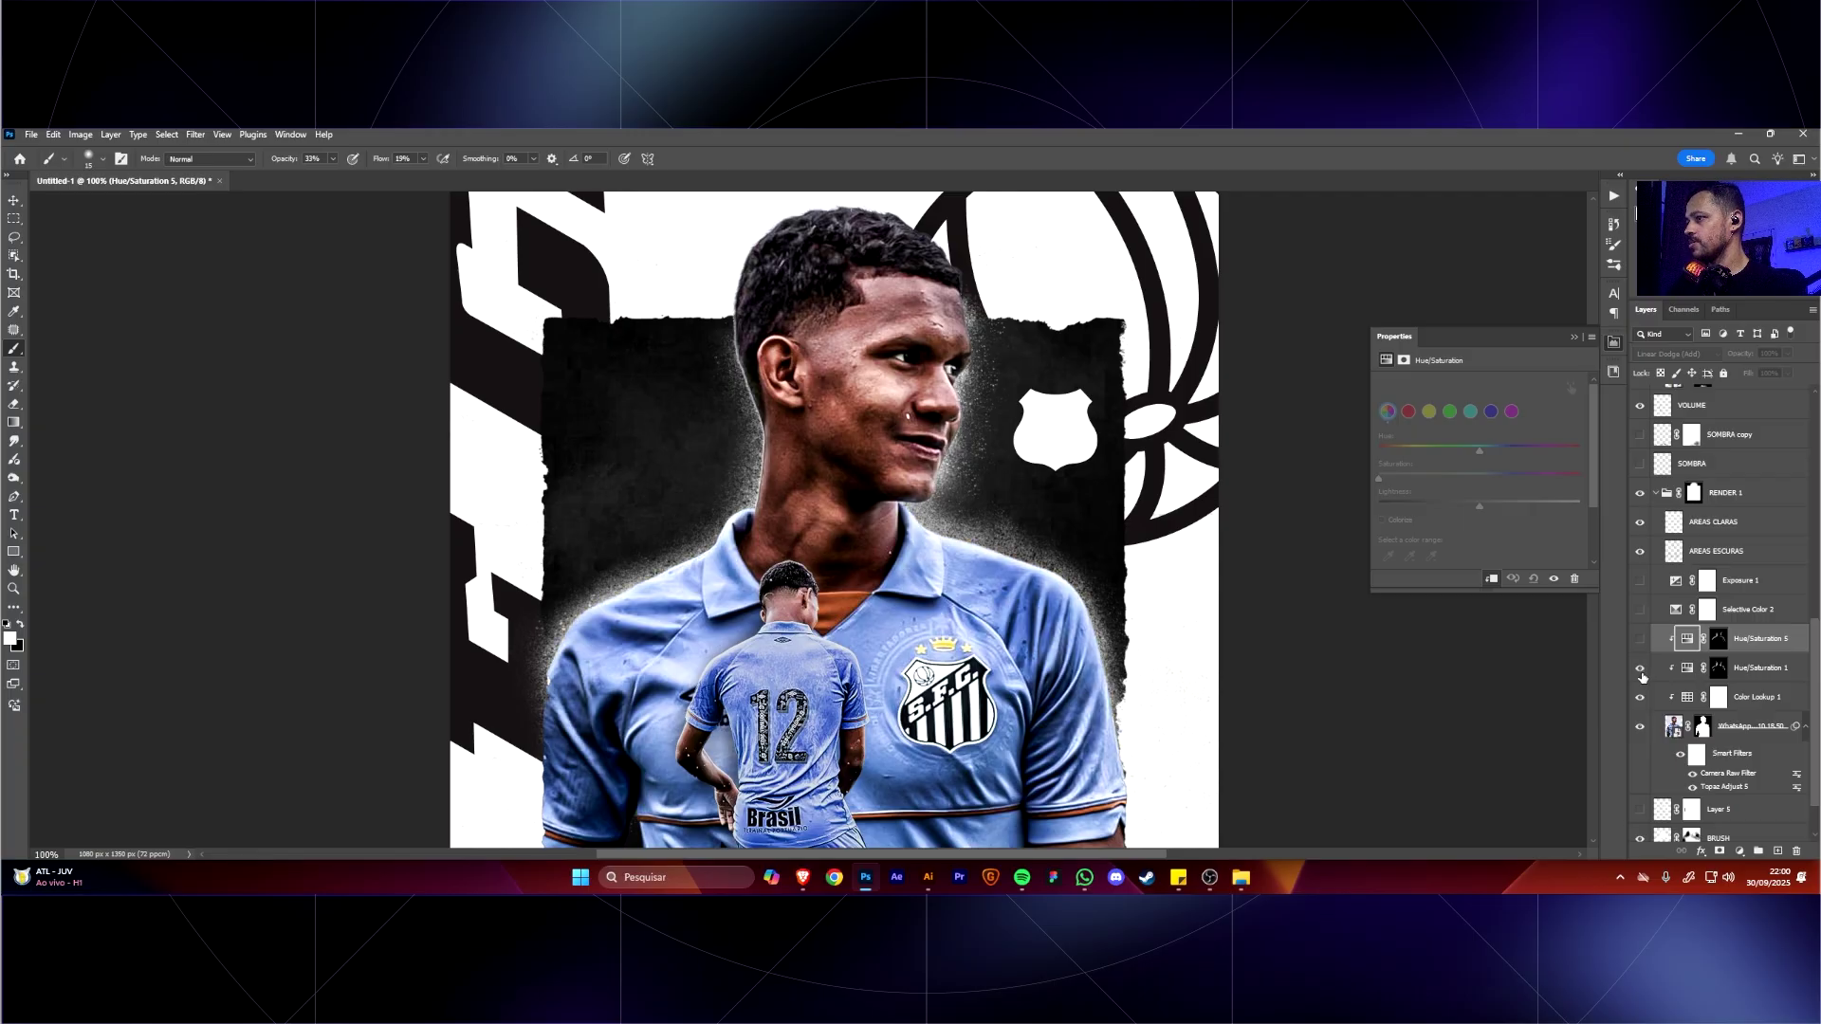
left_click(1641, 668)
left_click(1641, 668)
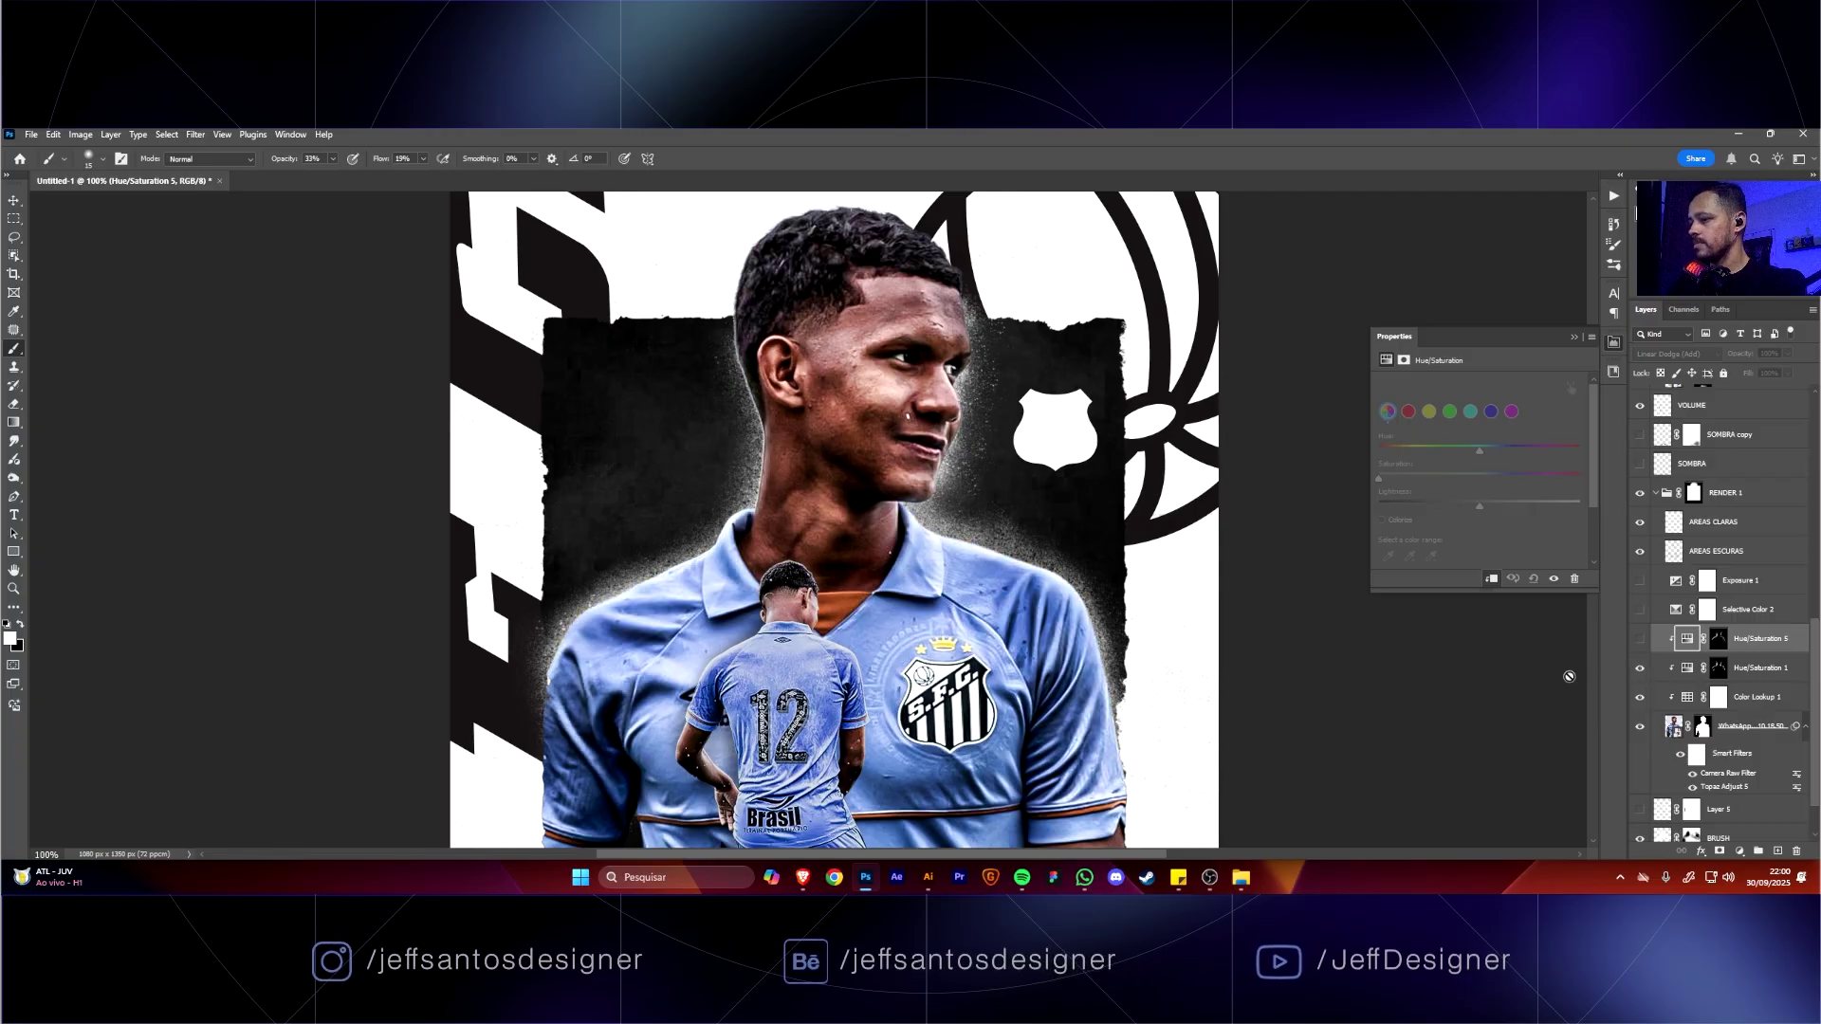
Show the Hue/Saturation 2 adjustment on the small kicking player in the RENDER 2 group.
key("v")
left_click(868, 713, "ctrl")
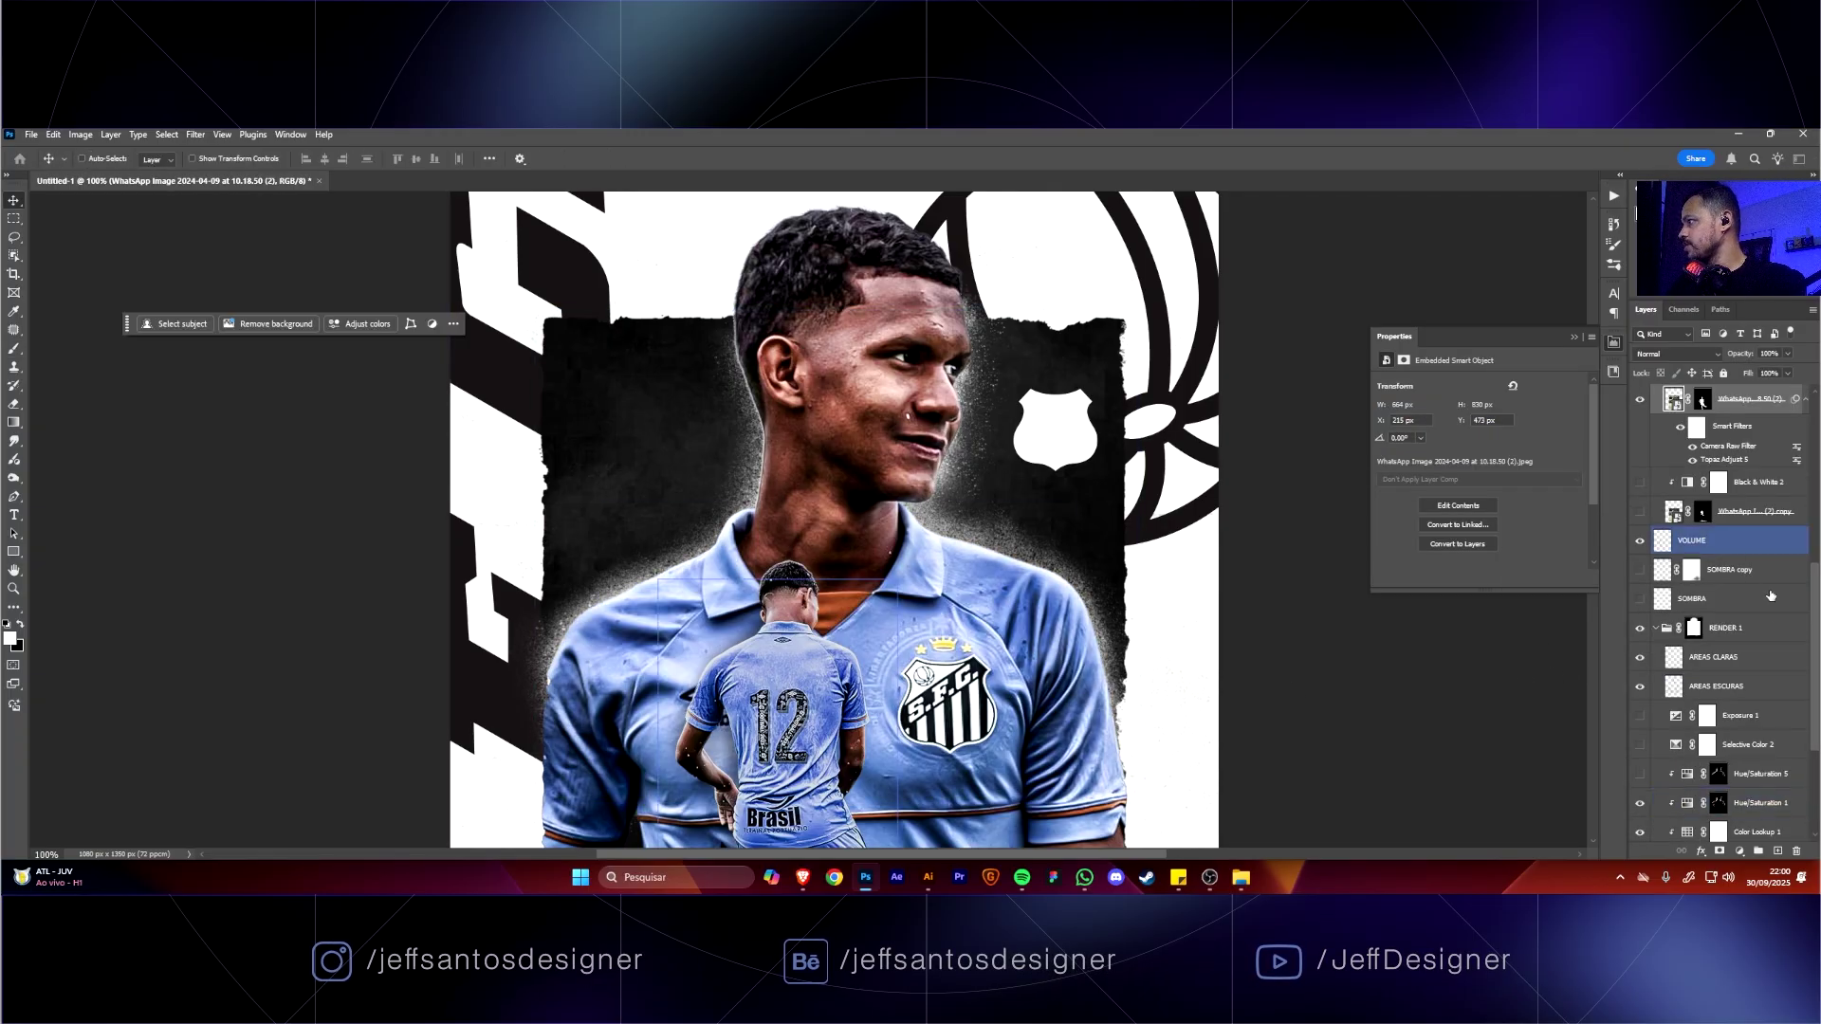
scroll(1769, 531, "up", 10)
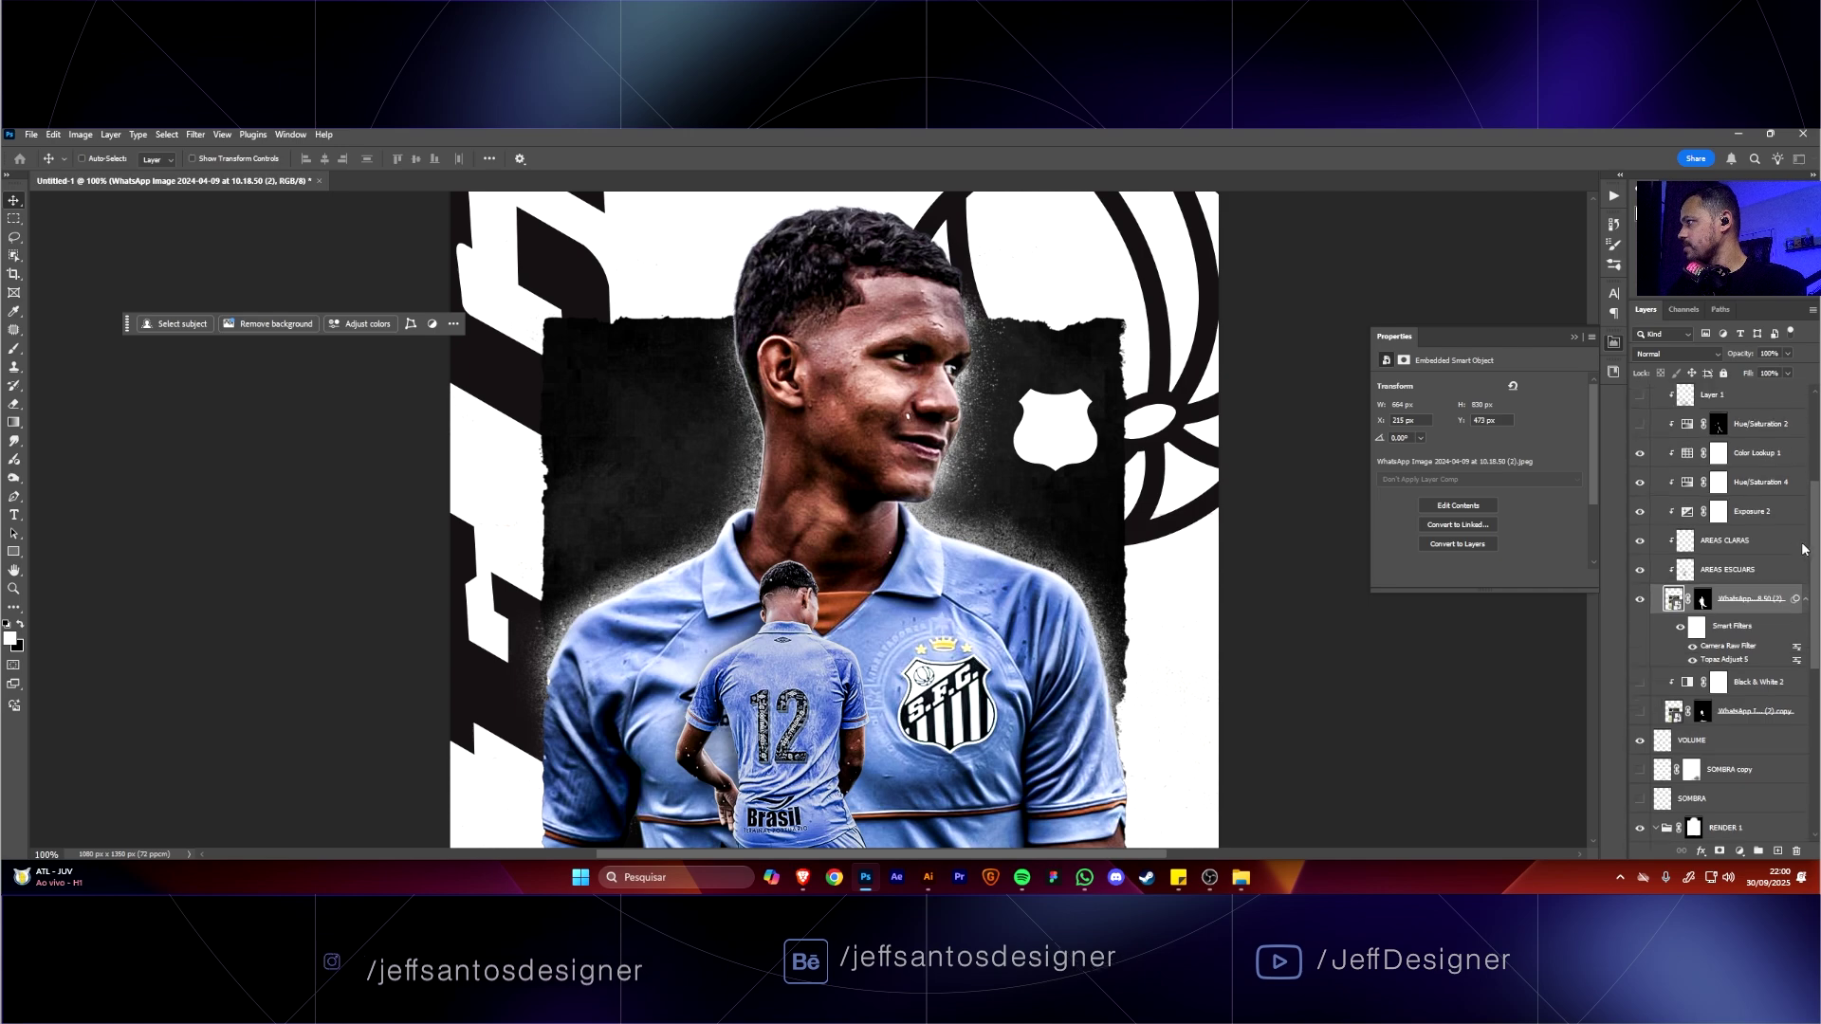
left_click(1640, 515)
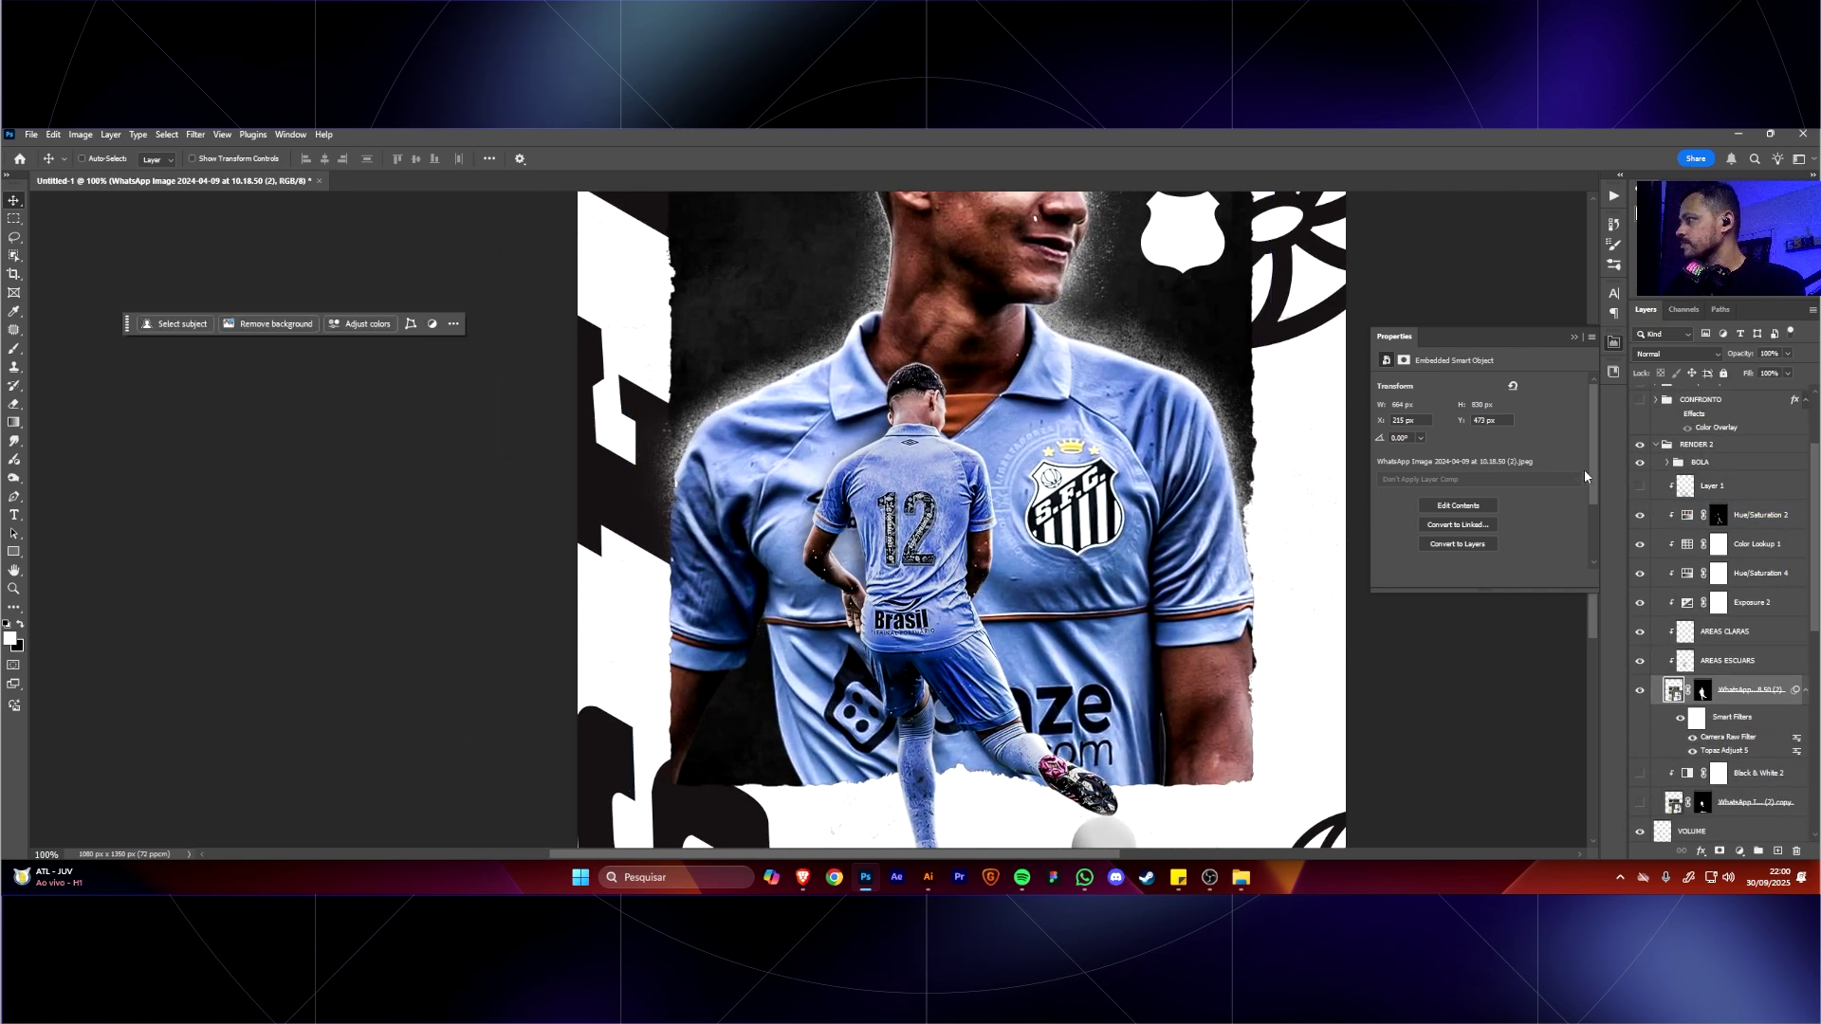
Compare the small kicking player with and without the Hue/Saturation 2 edge light, leaving the adjustment visible.
left_click(1646, 525)
left_click(1640, 519)
left_click(1639, 520)
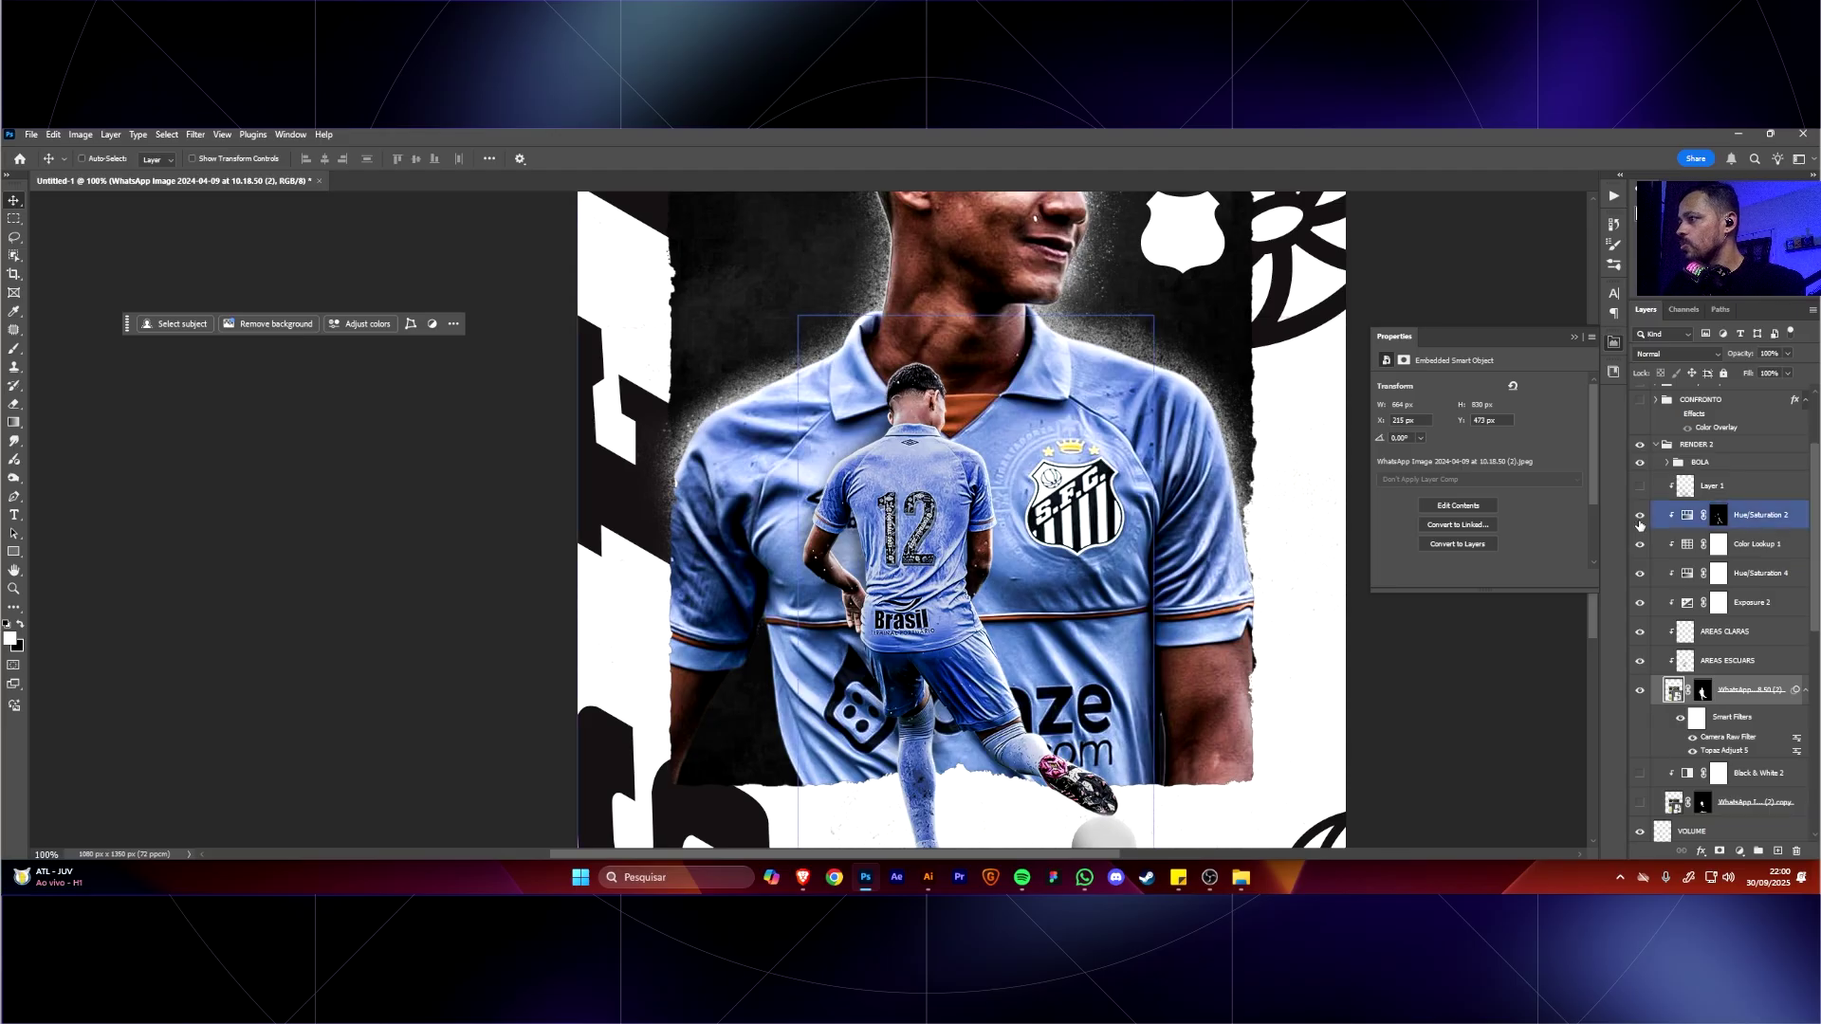
left_click(1640, 518)
left_click(1641, 519)
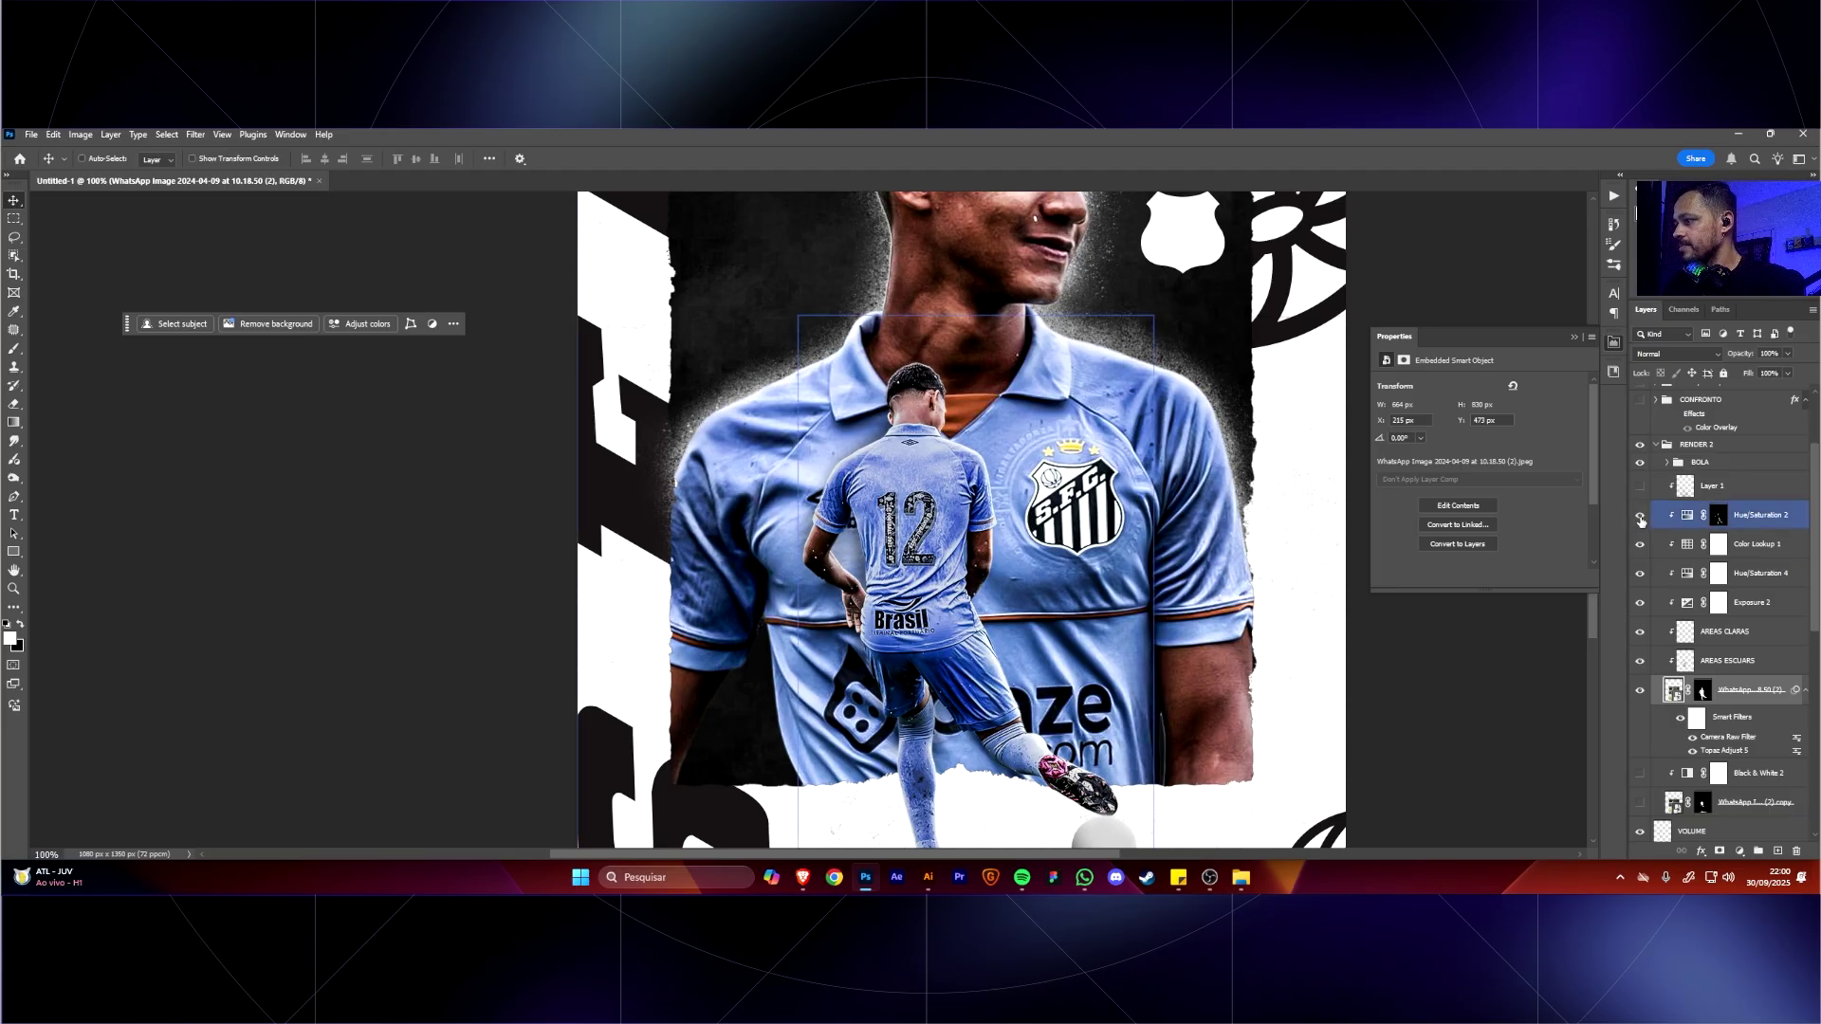
left_click(1641, 518)
left_click(1641, 519)
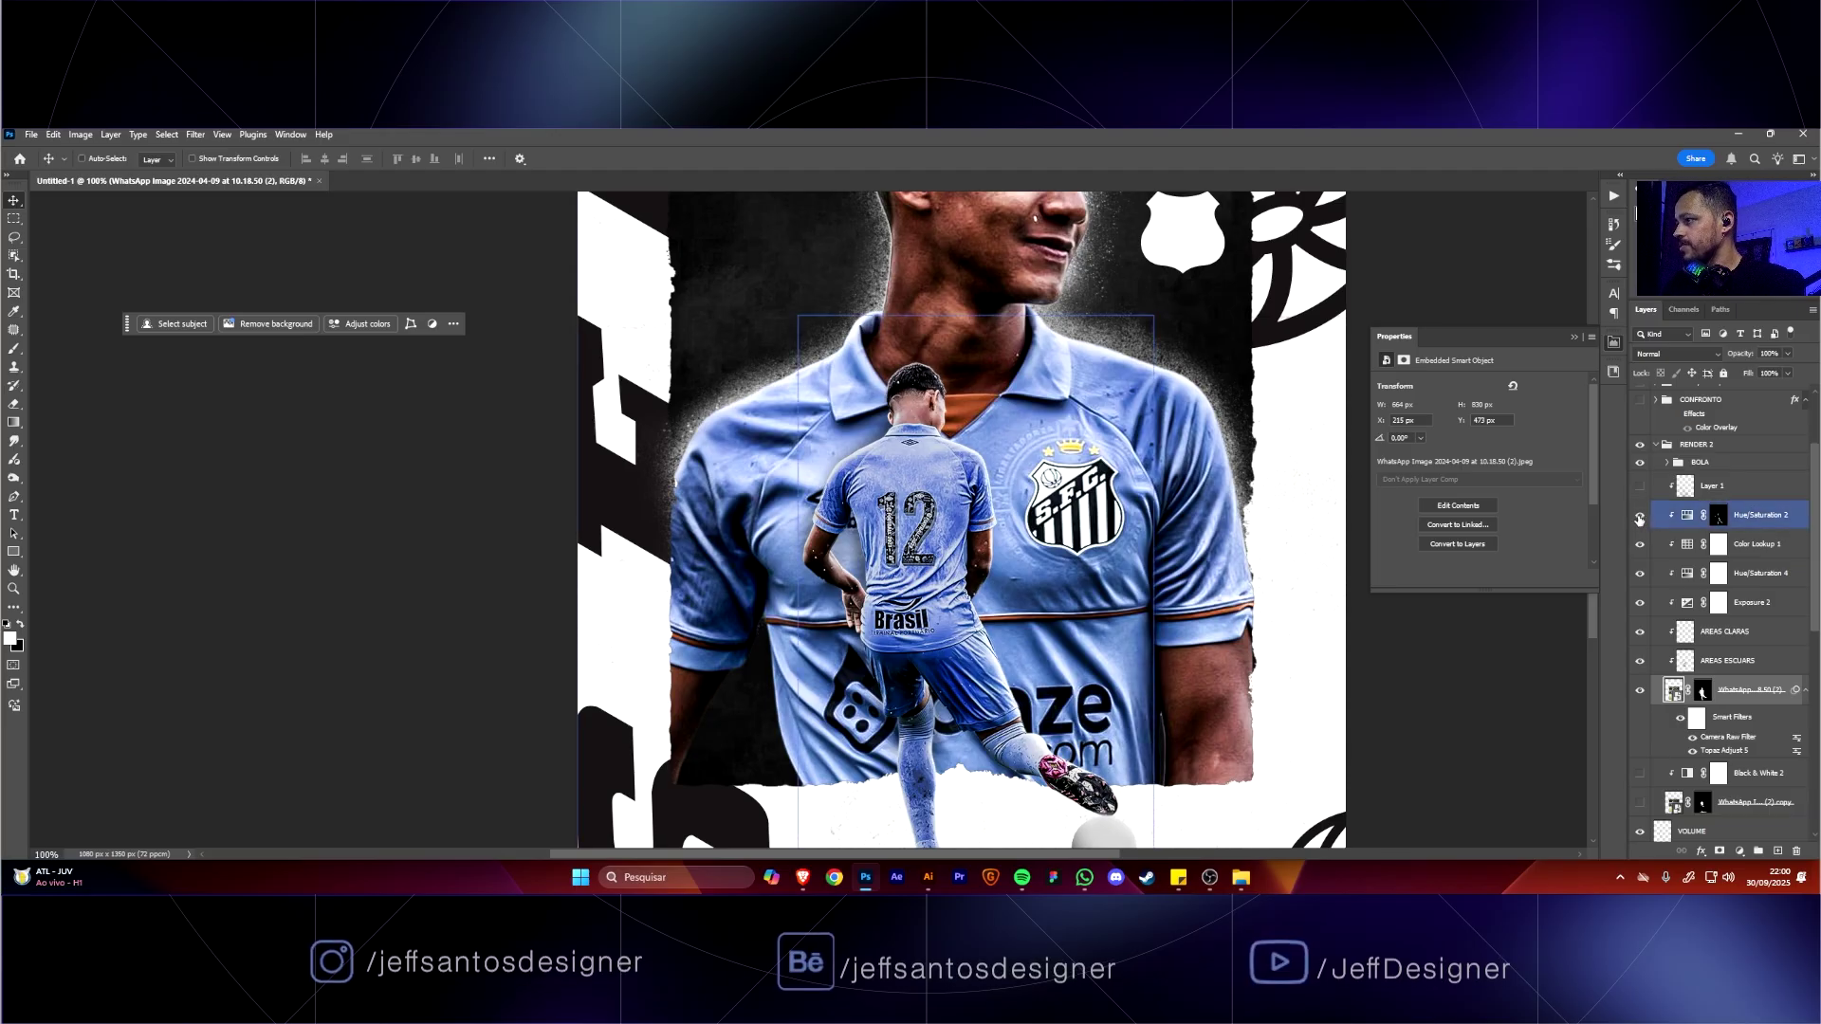
left_click(1640, 519)
left_click(1640, 520)
key("ctrl+minus")
key("ctrl+minus")
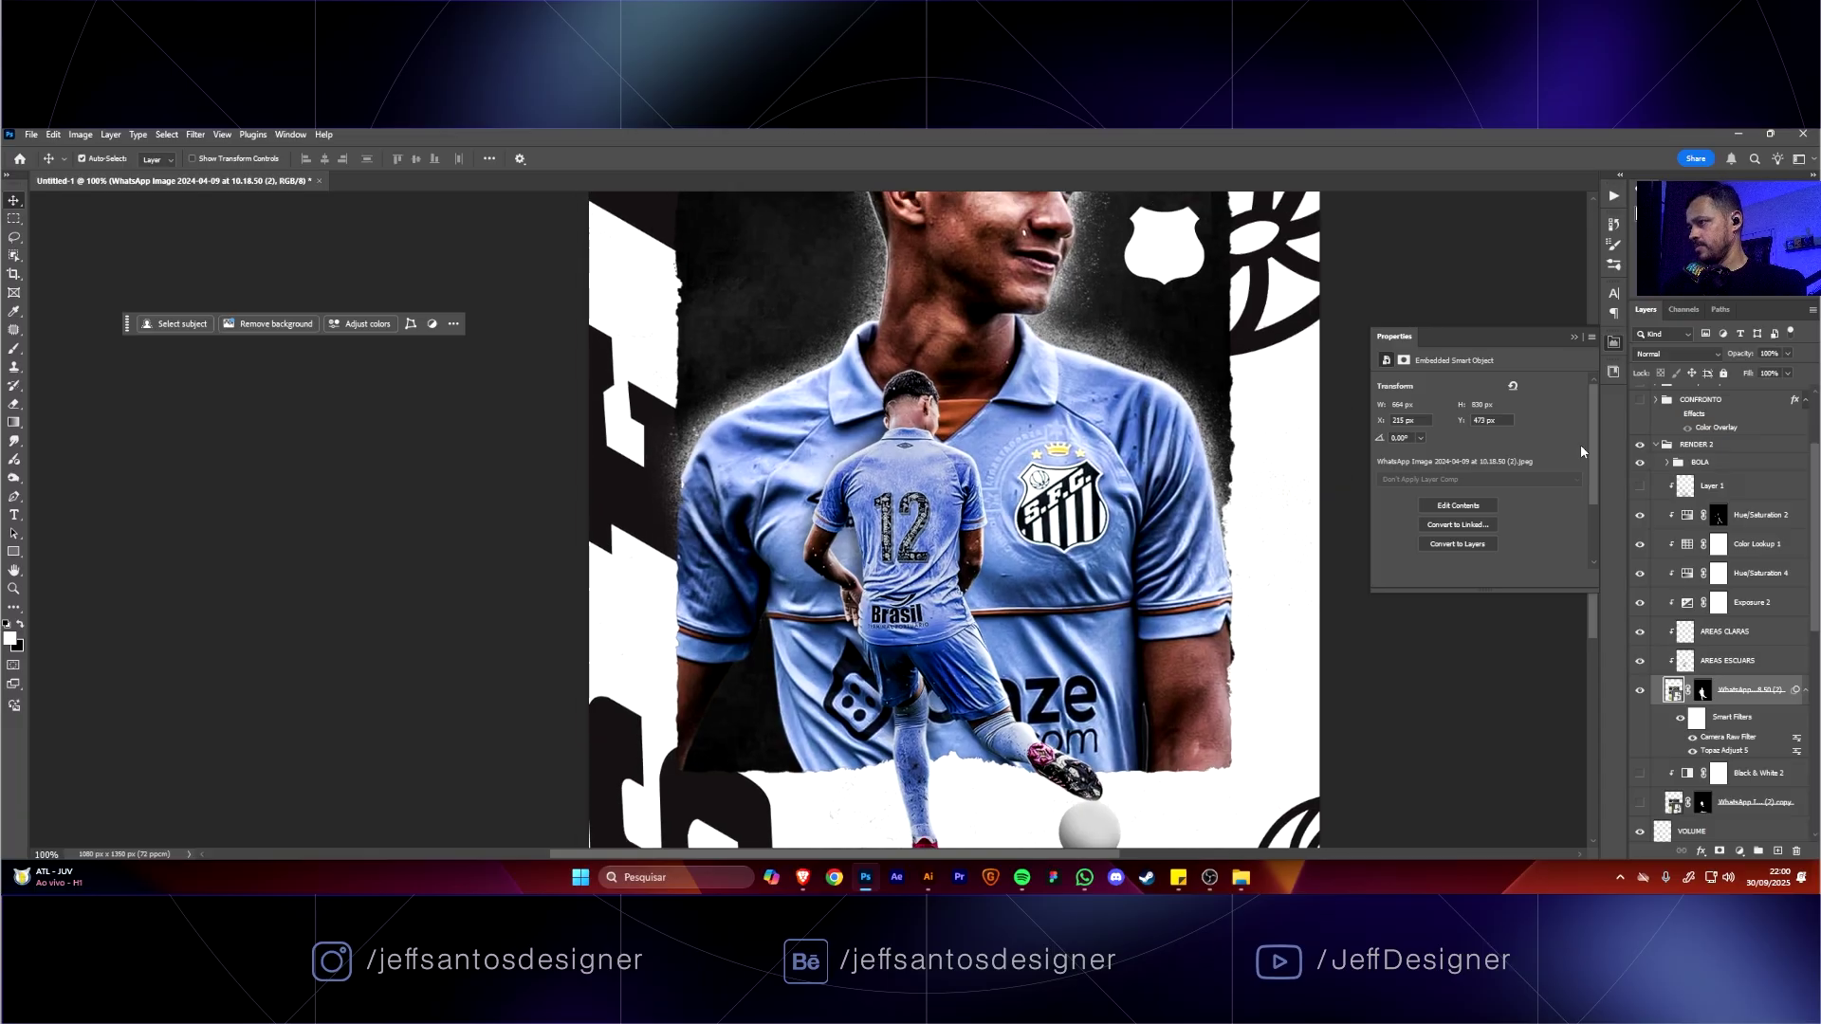
Show the CONFRONTO group with the SANTOS VS SÃO BERNARDO text beside the large player.
left_click_drag(901, 493, 944, 529)
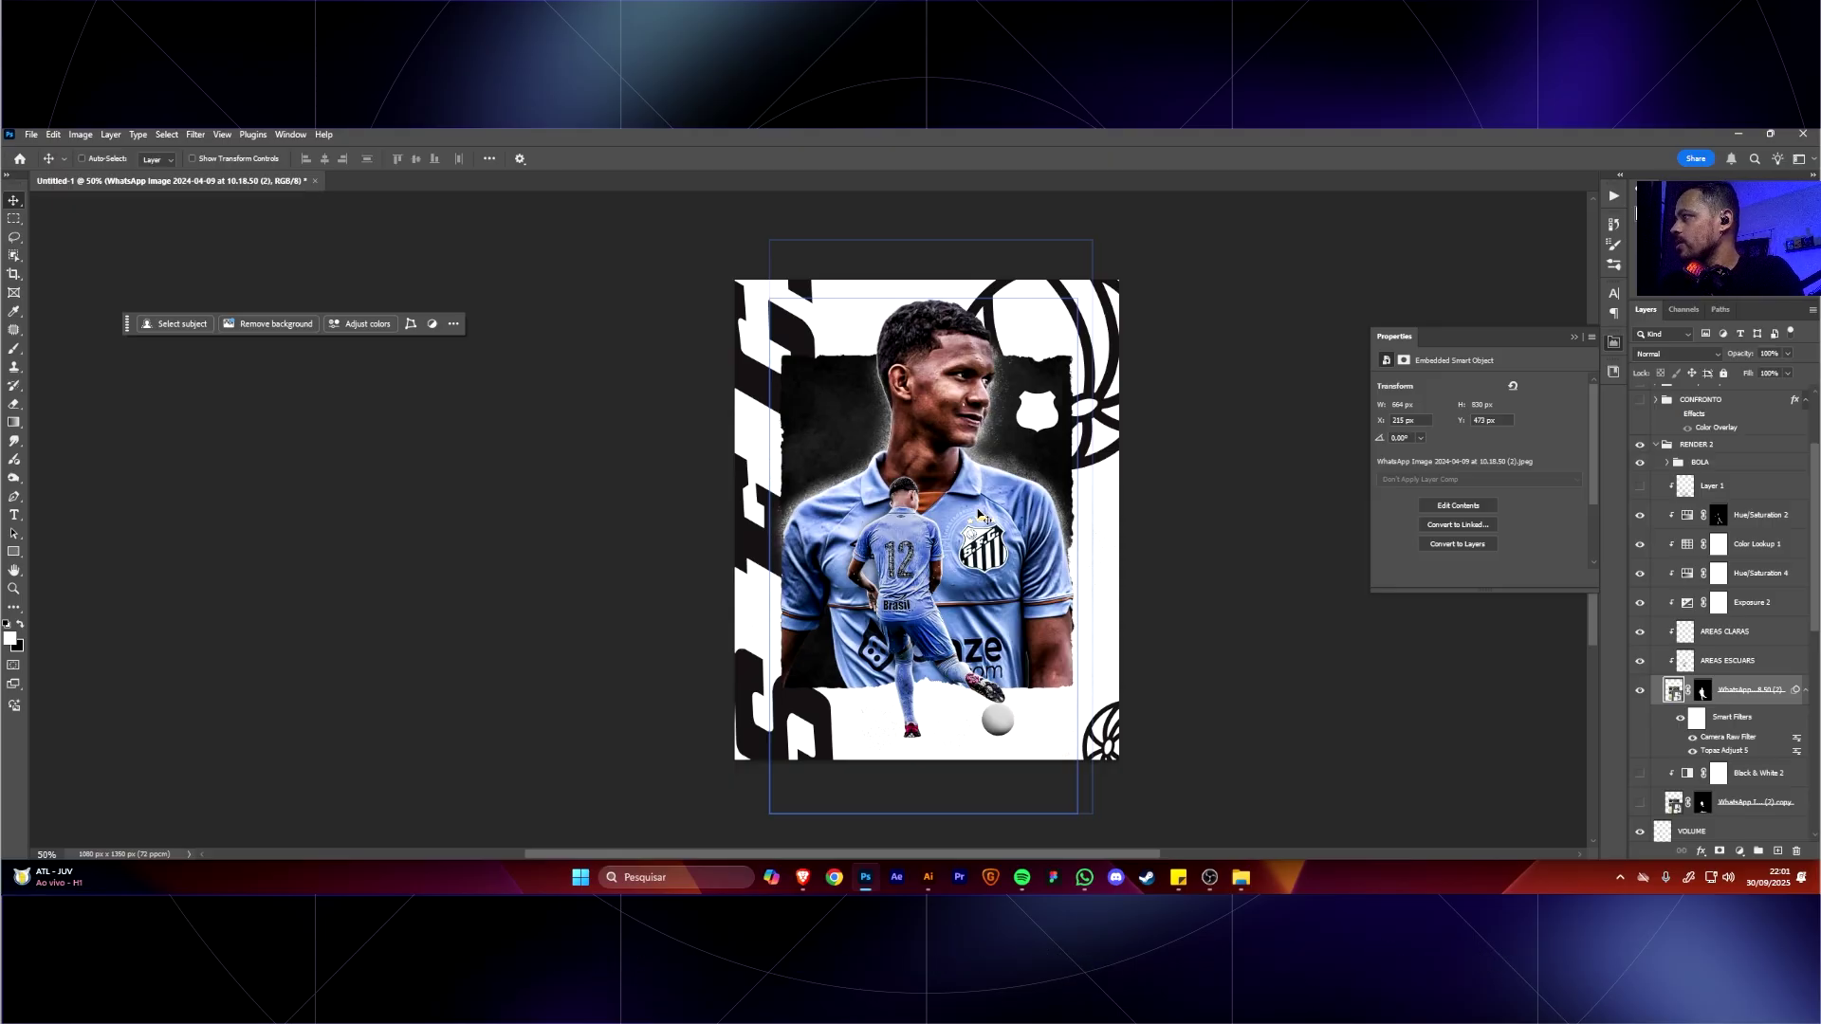
scroll(1691, 618, "up", 3)
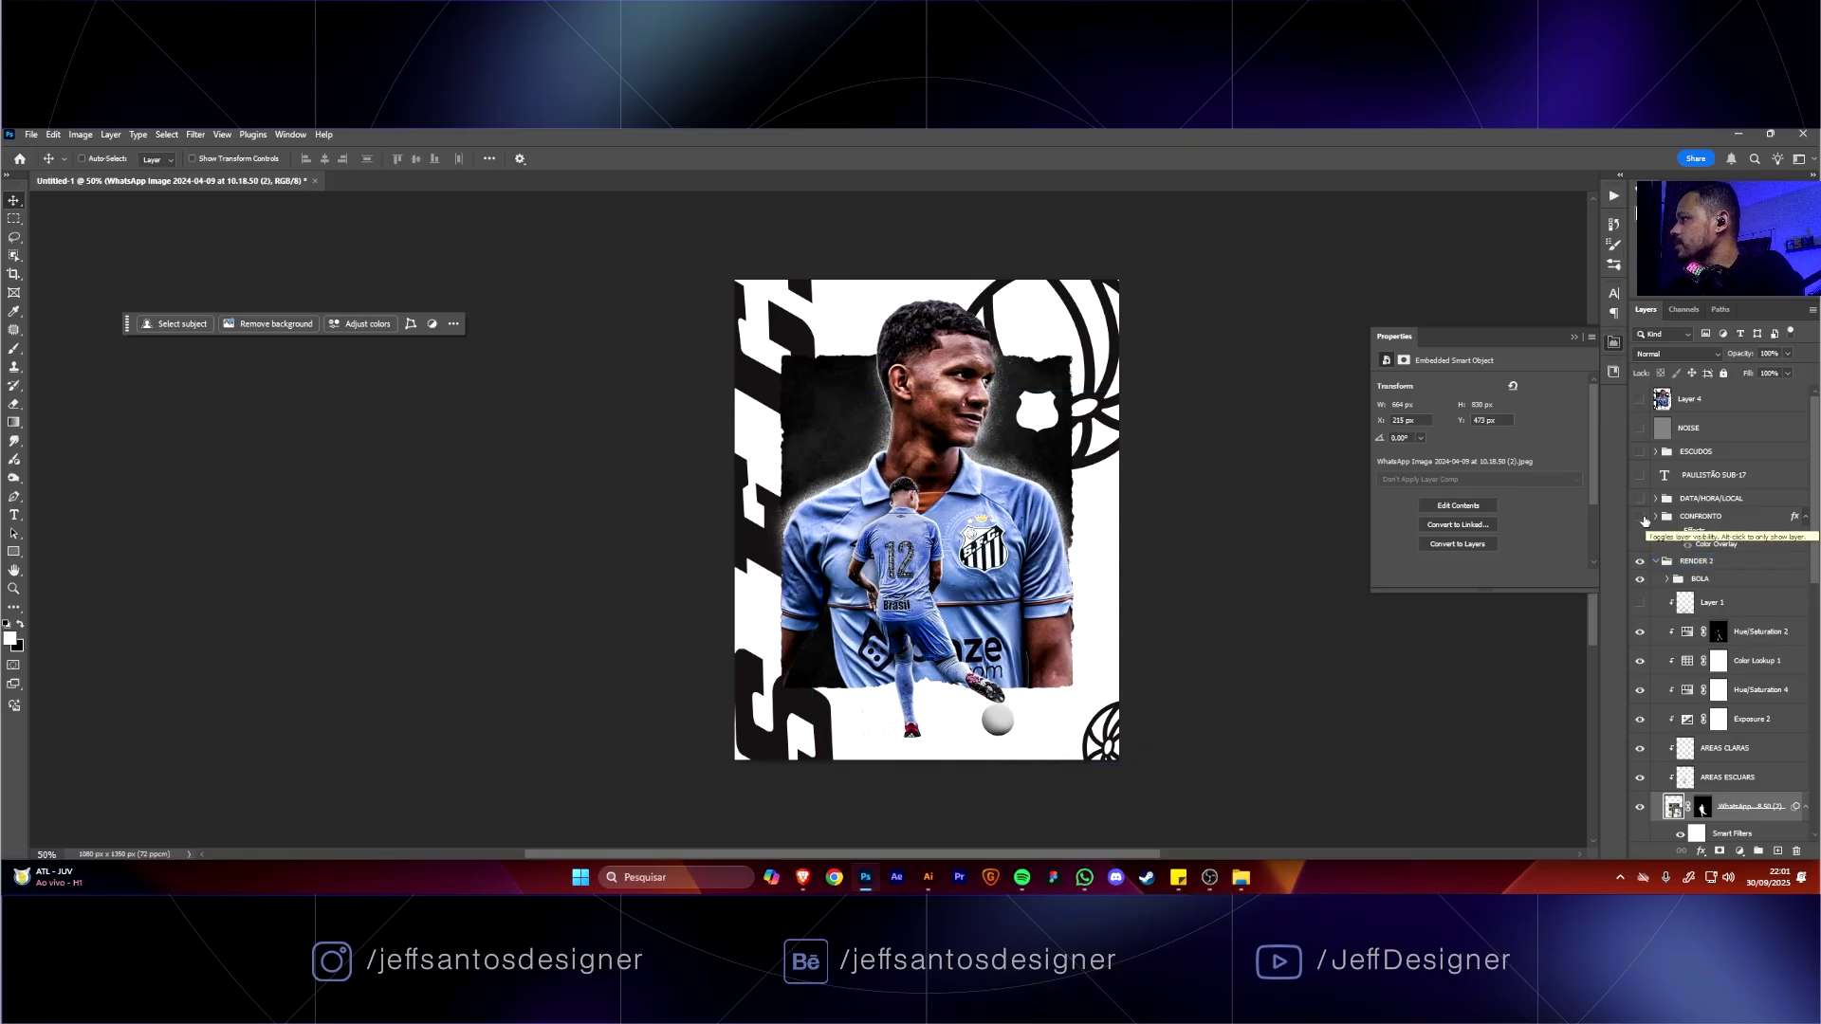
left_click(1642, 518)
left_click(1642, 518)
left_click(1642, 517)
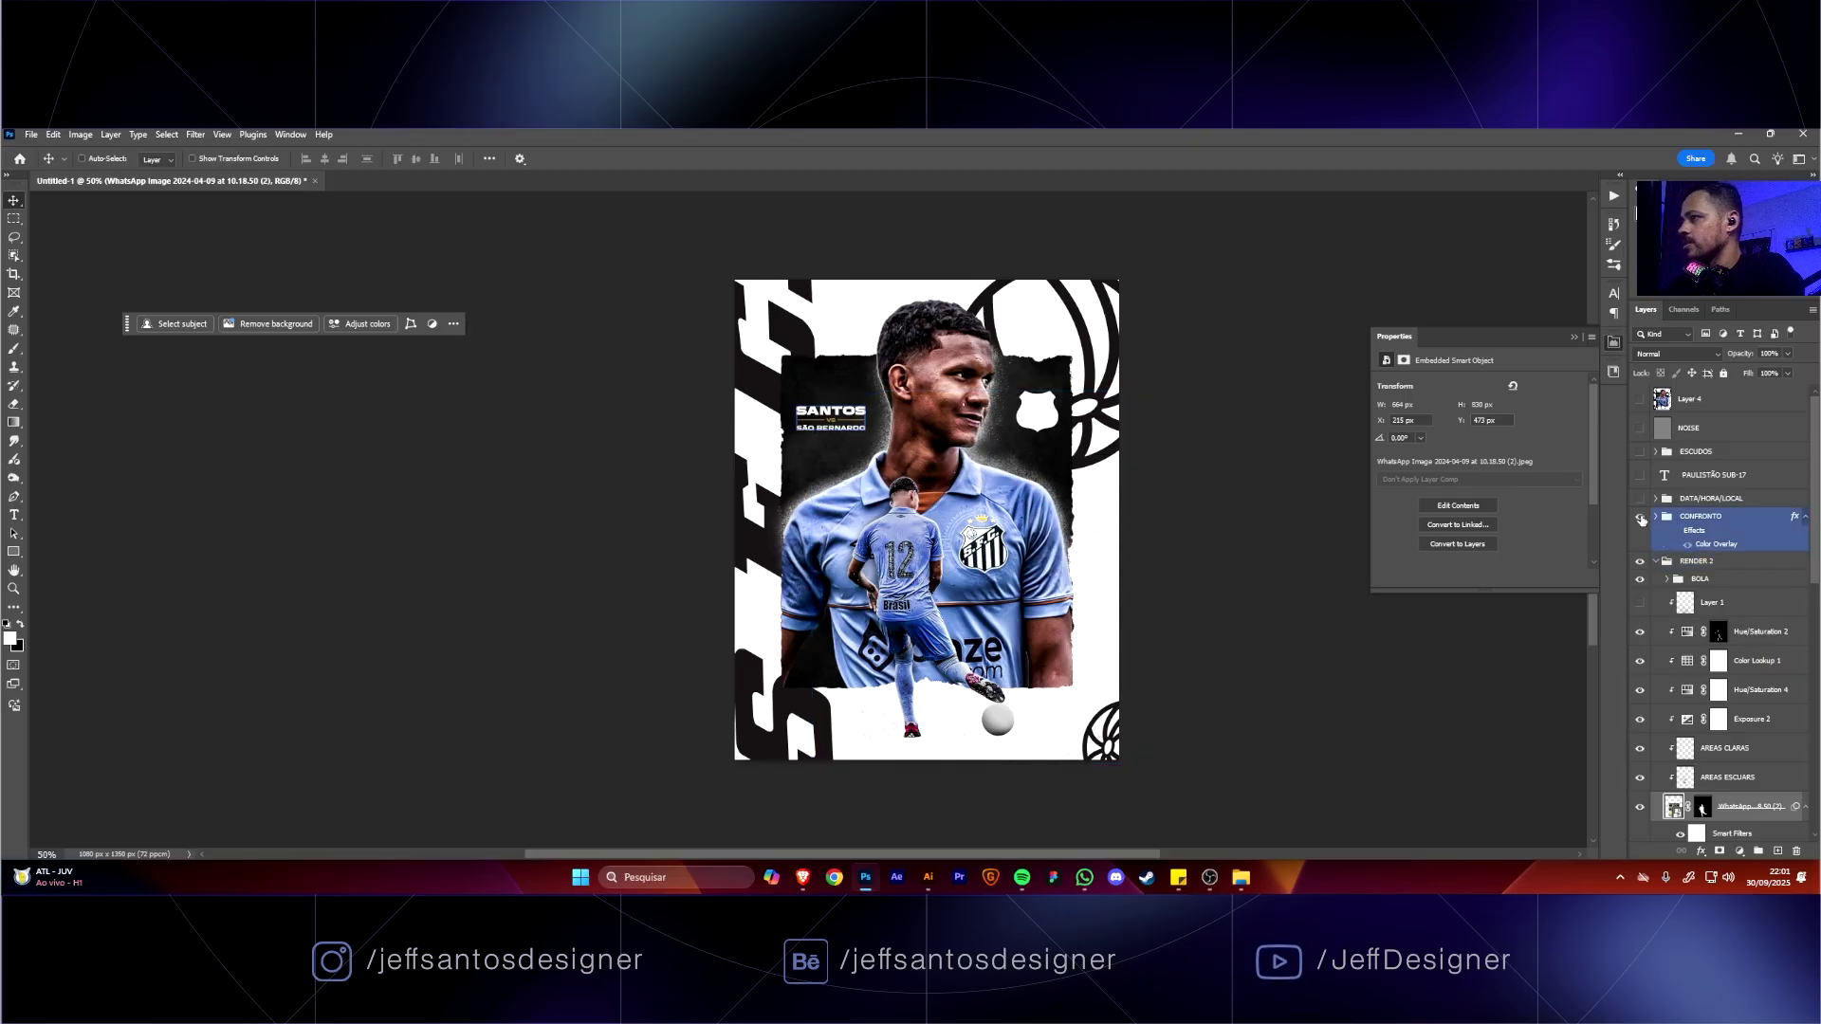
key("ctrl+1")
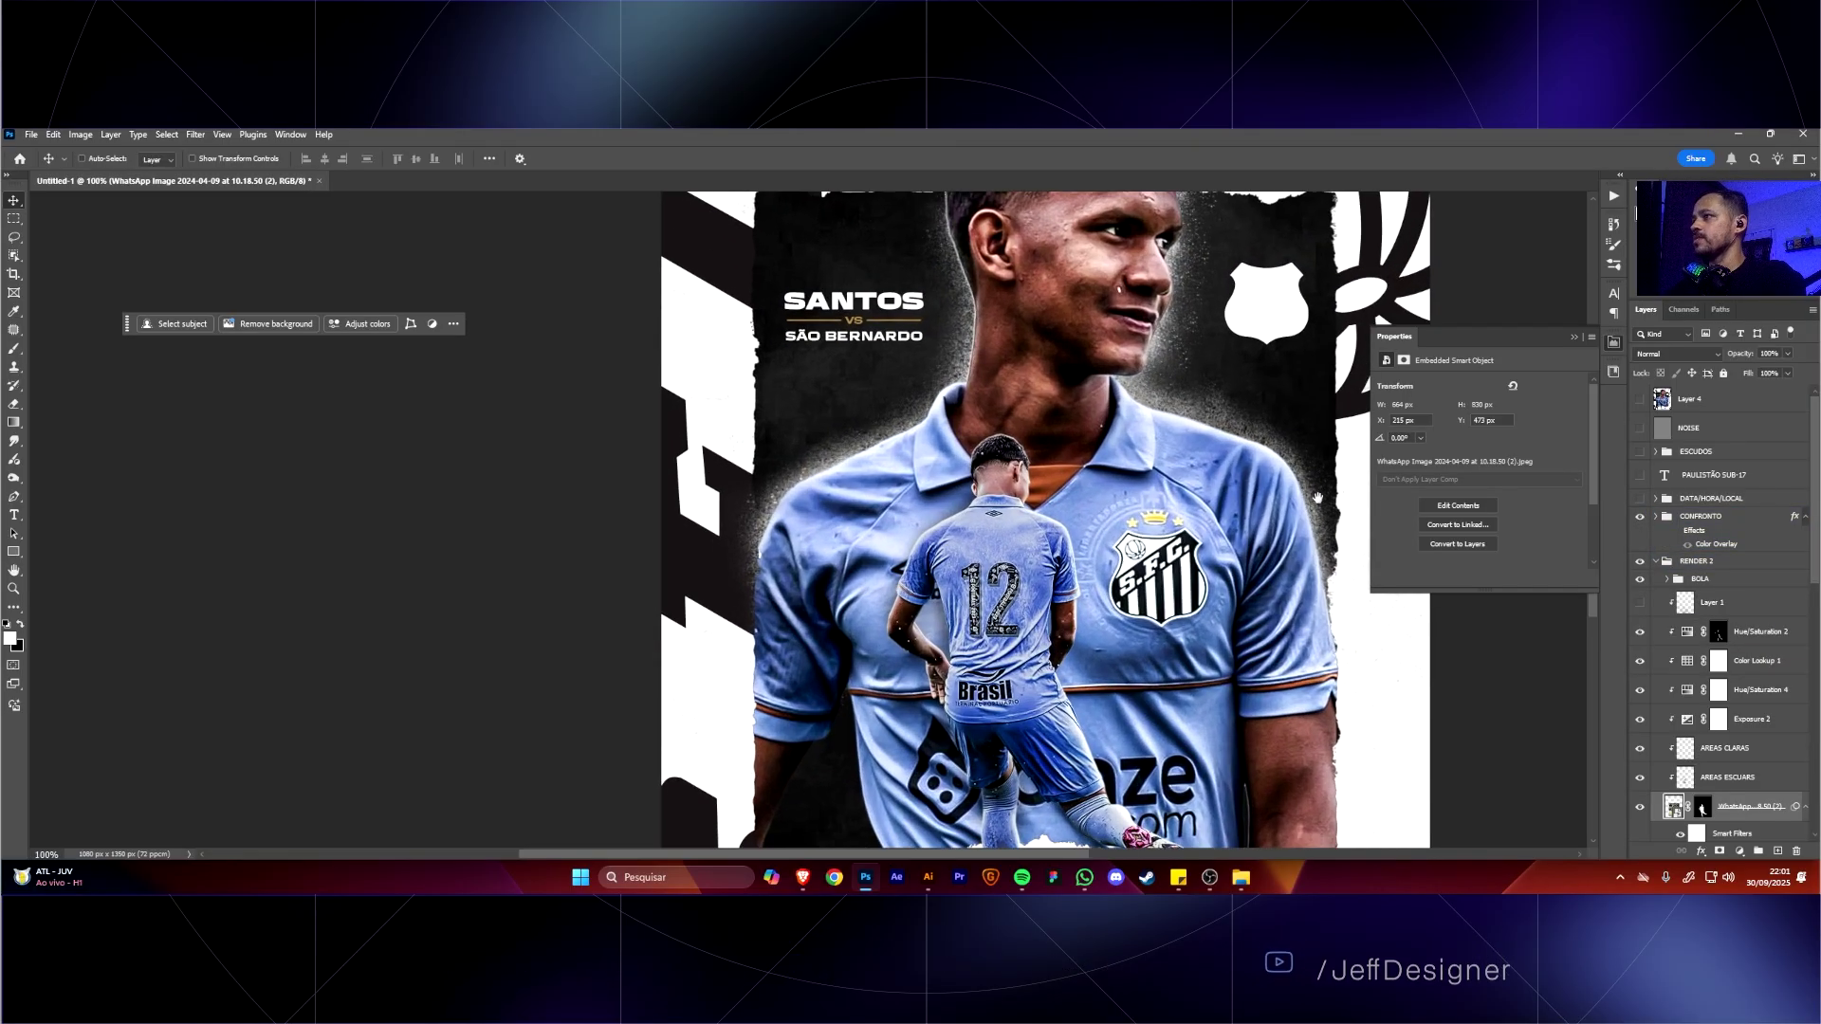
left_click_drag(1130, 402, 1105, 471)
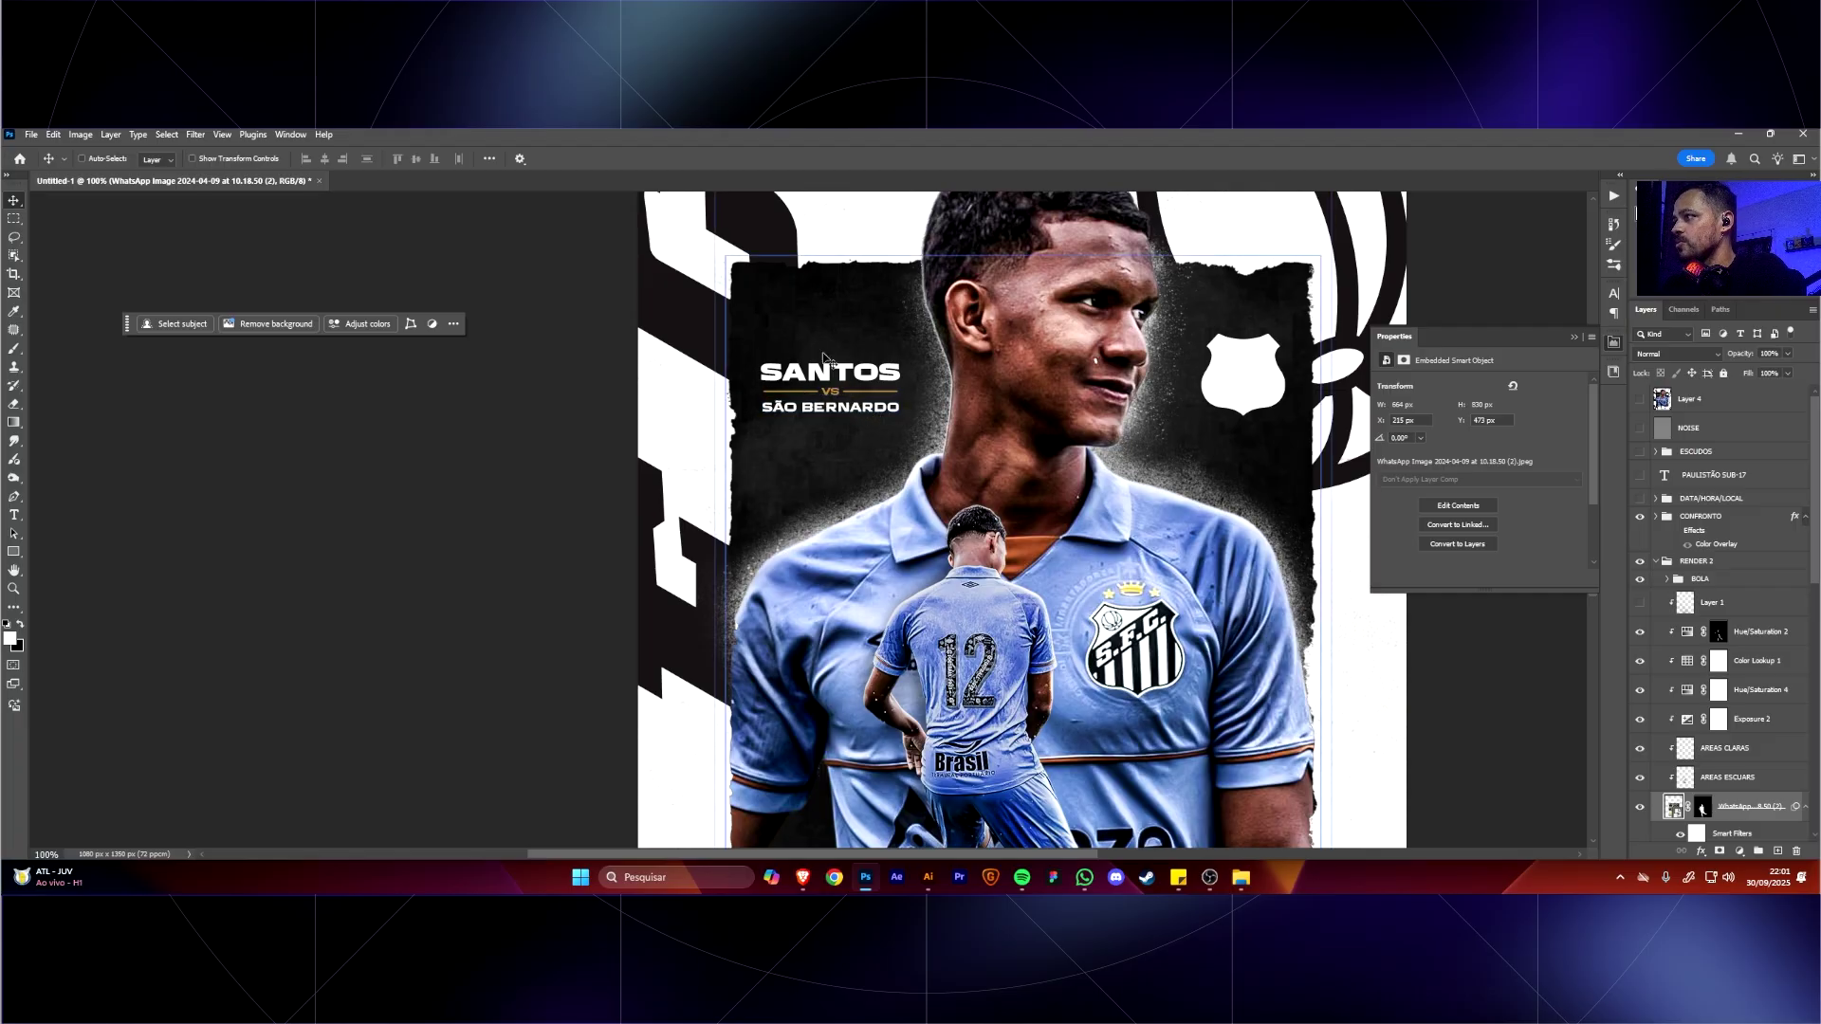
Show the ESCUDOS group and select the gold x text between the two club crests.
left_click(1691, 576)
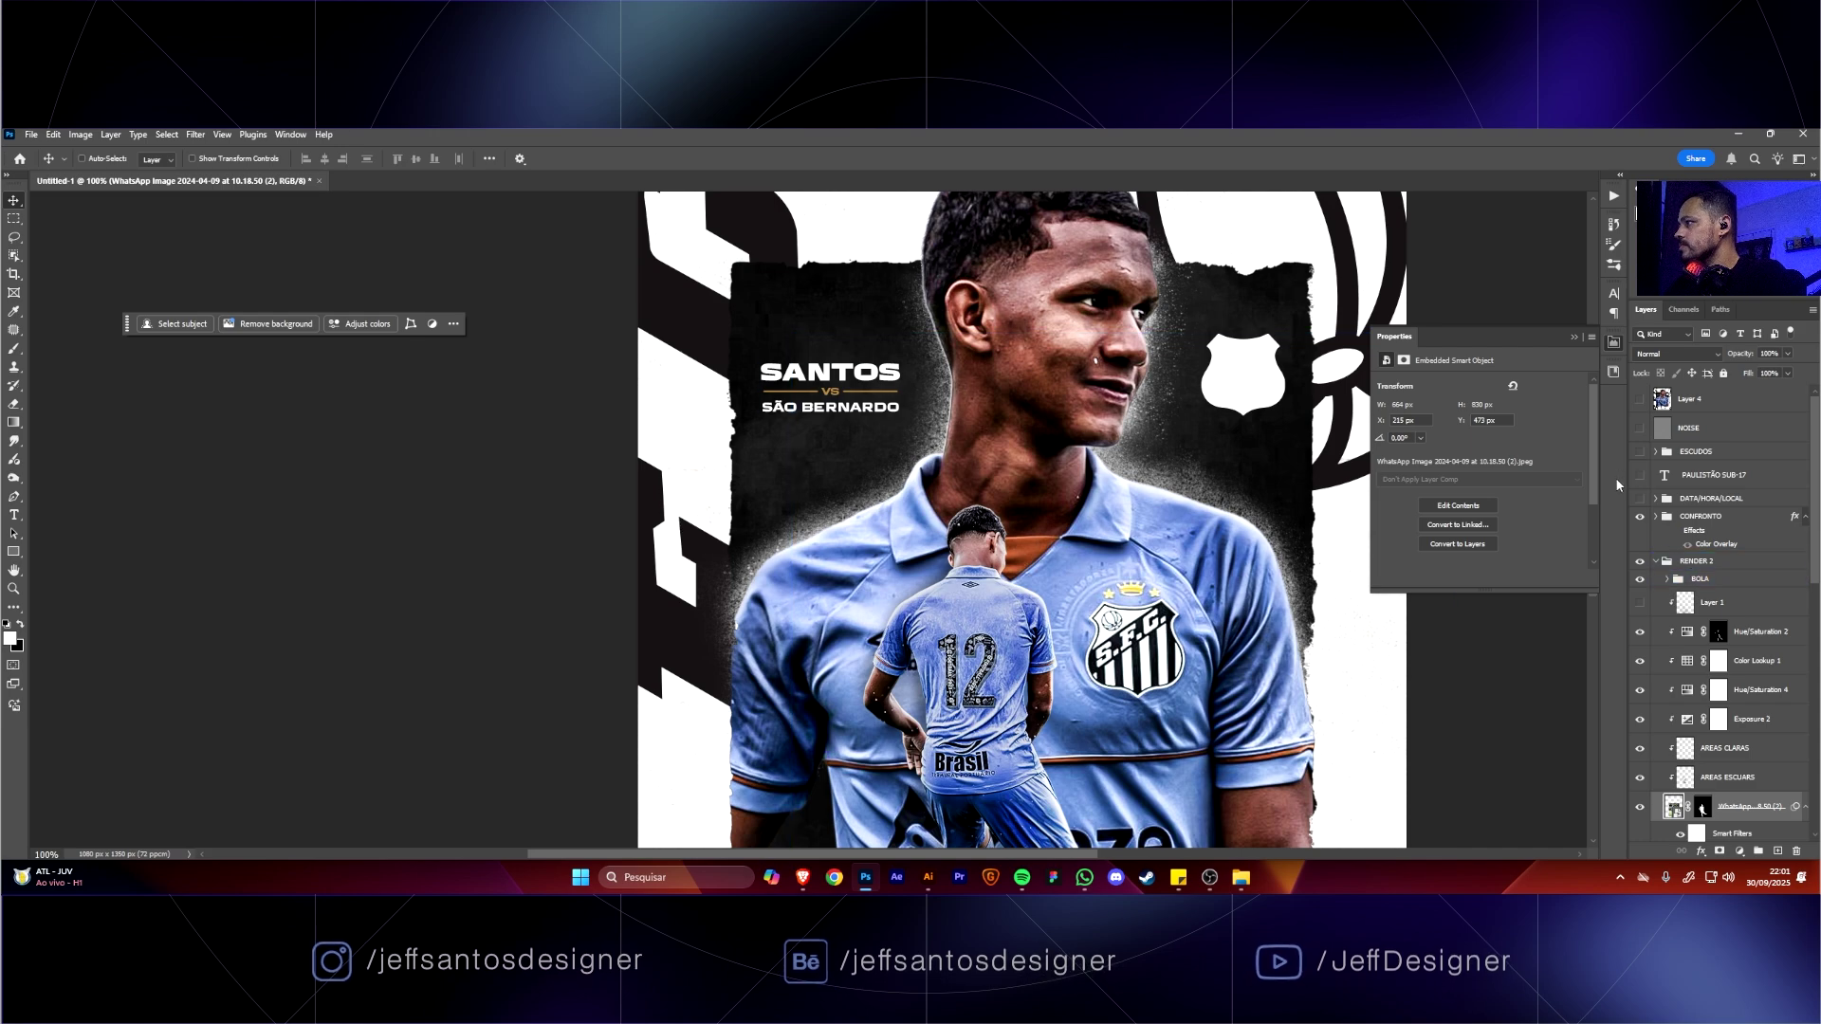
left_click(1640, 452)
left_click_drag(1191, 638, 1075, 581)
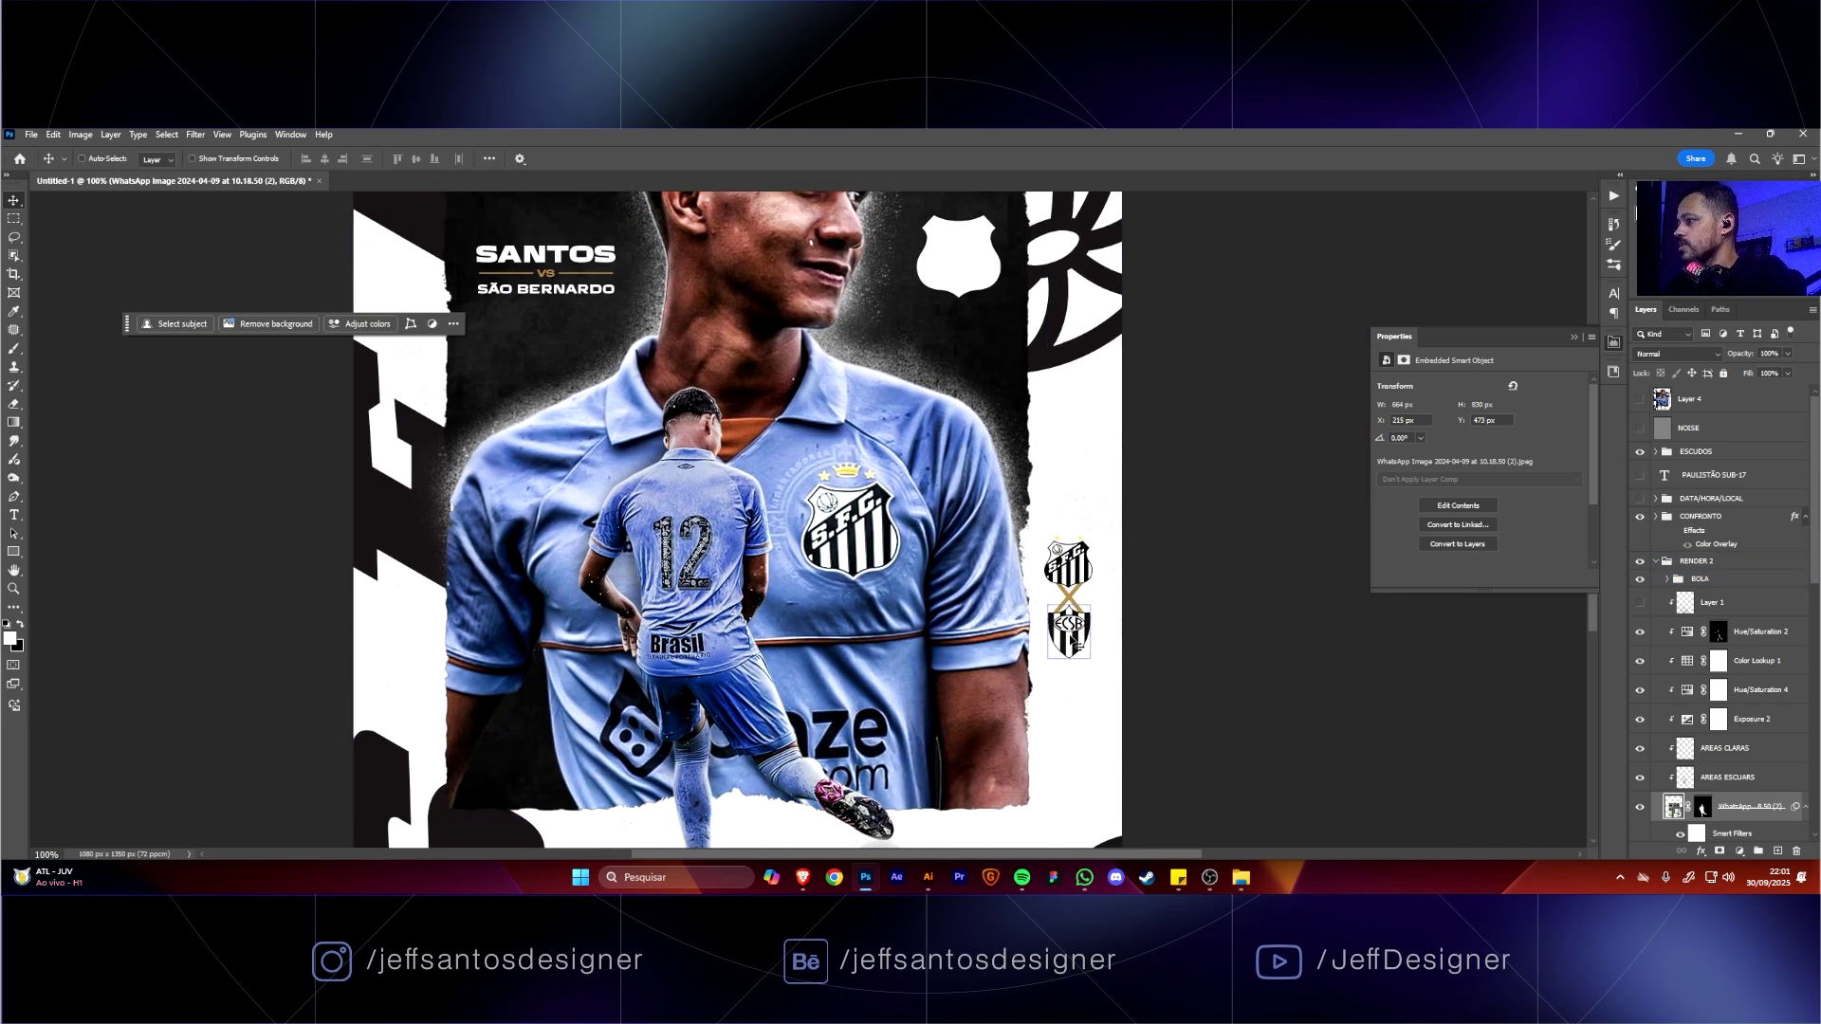
mouse_move(1071, 636)
left_mouse_down()
mouse_move(1050, 641)
mouse_move(1070, 634)
left_mouse_up()
double_click(1064, 604)
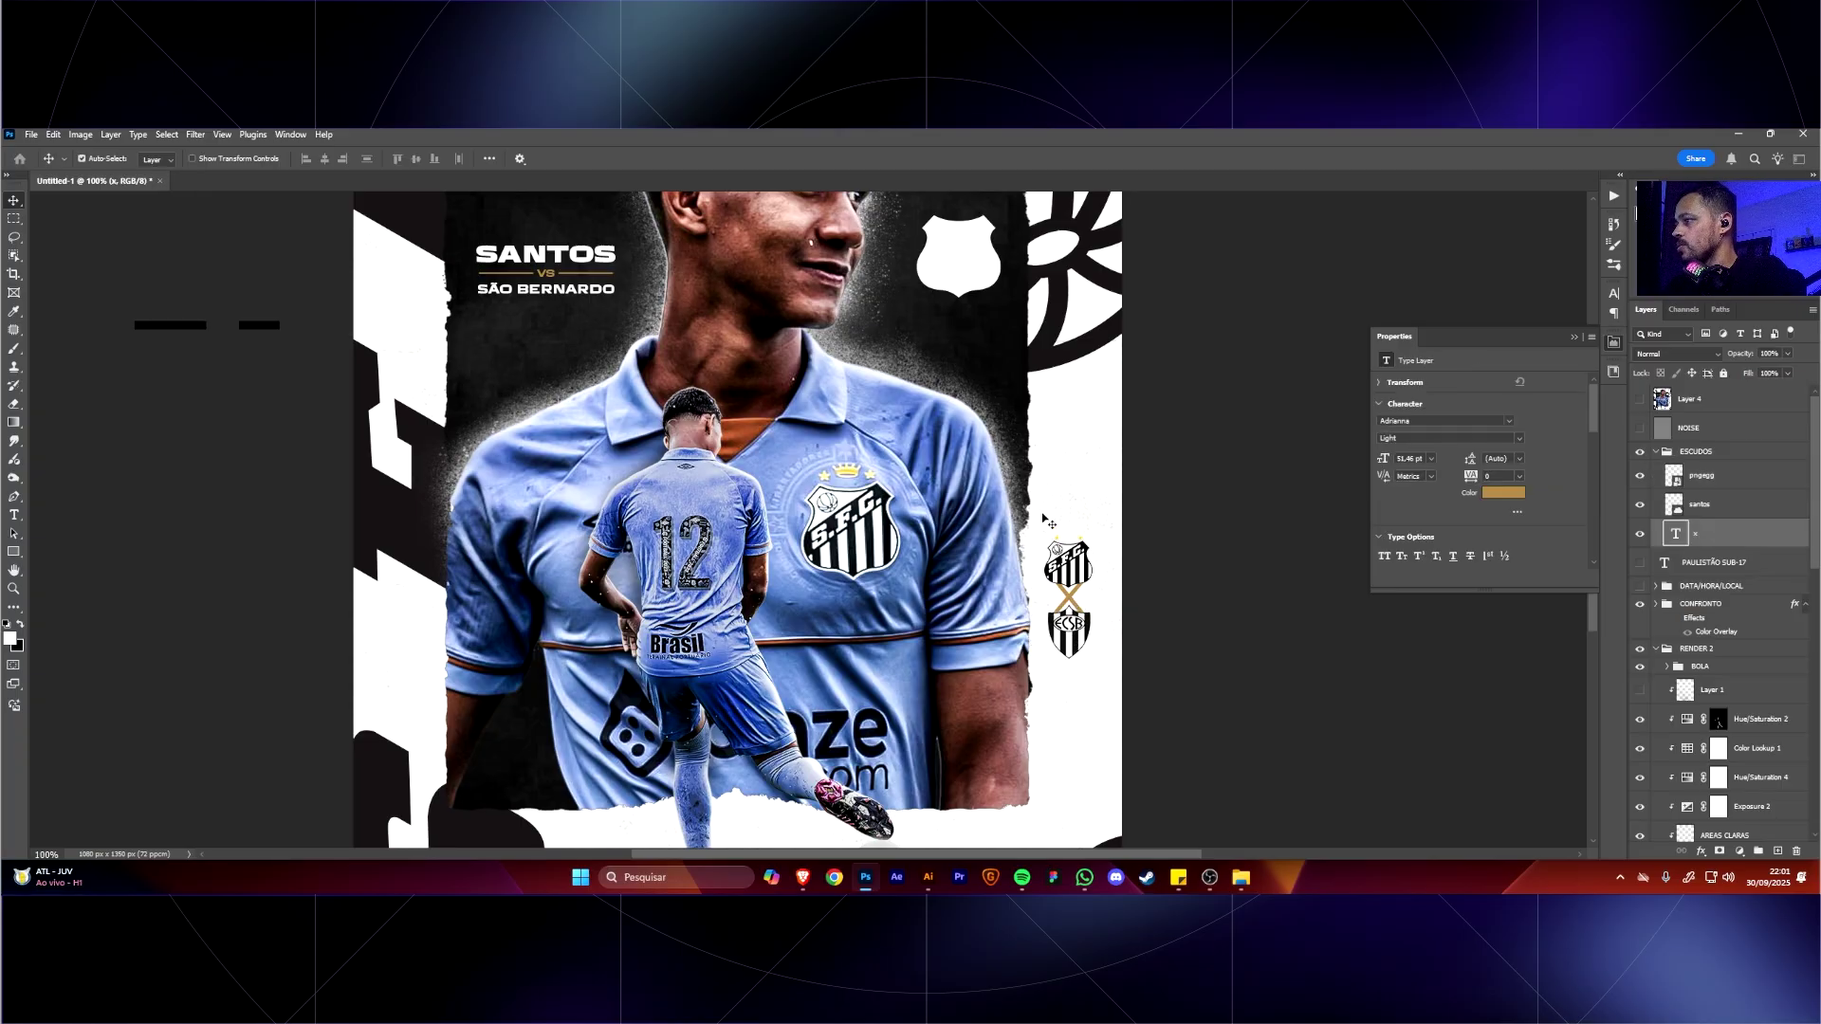
key("ctrl+Return")
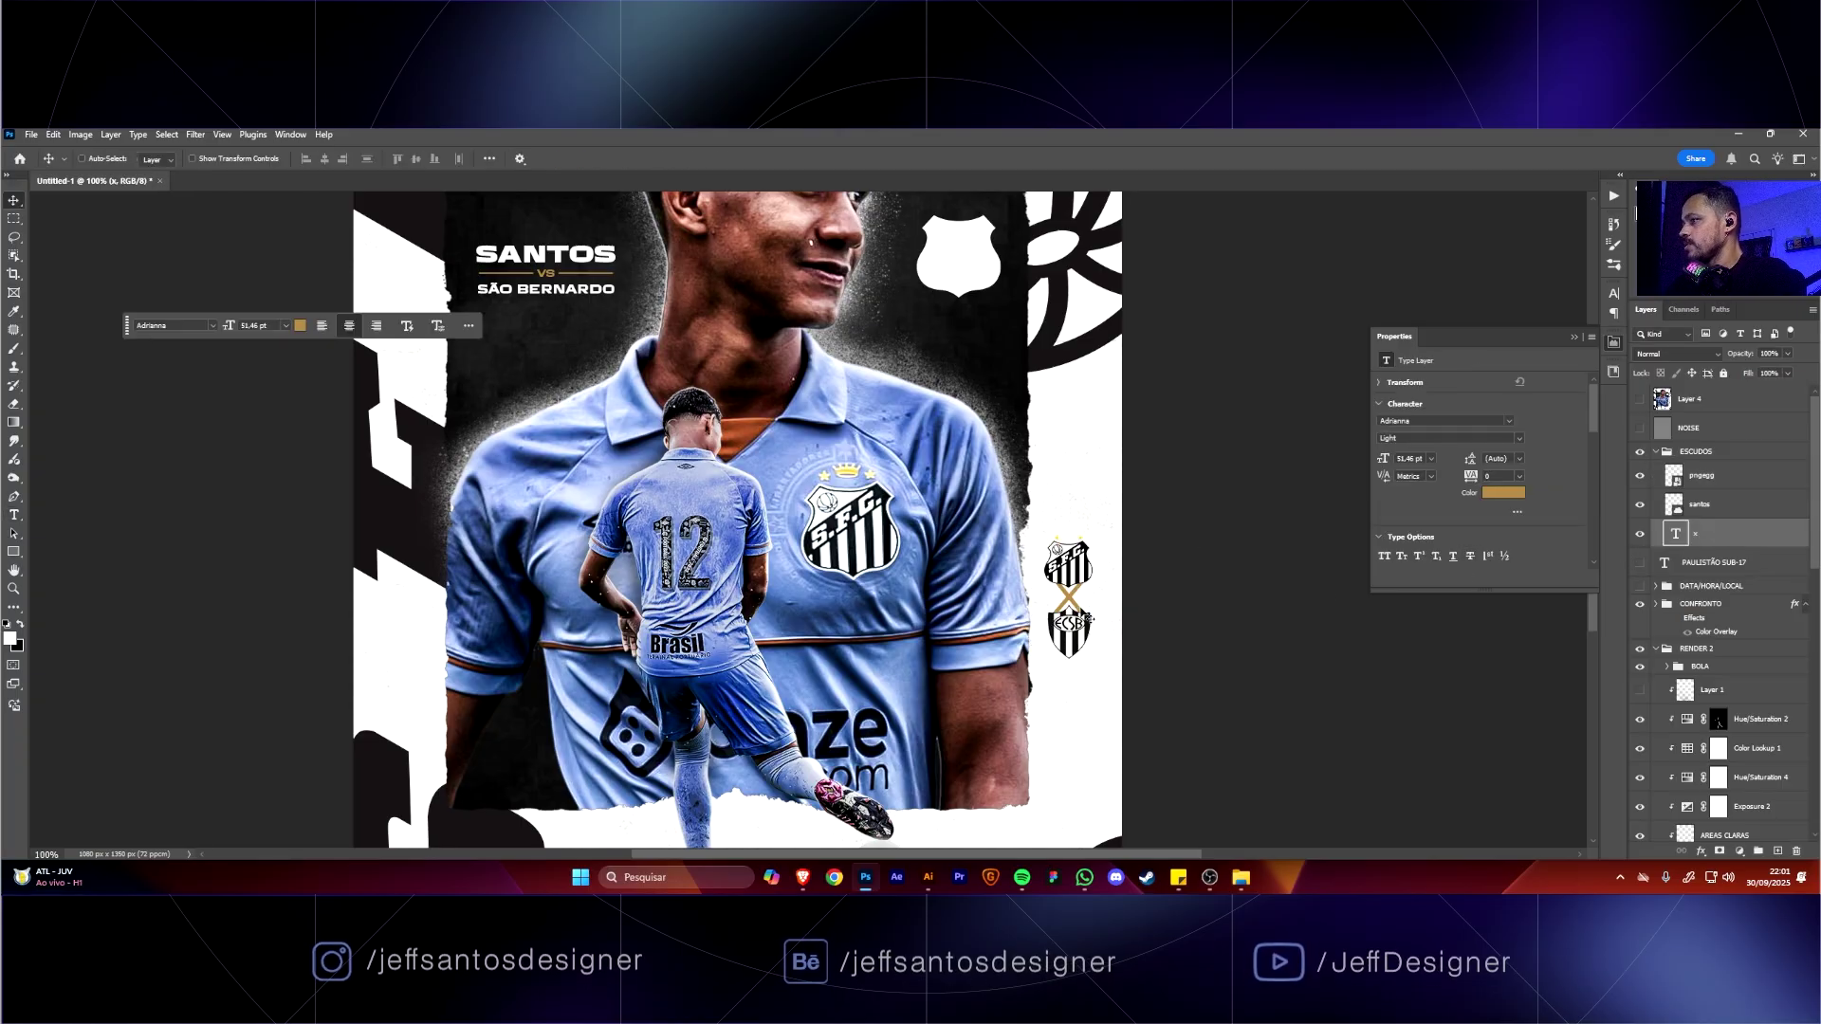
key("v")
mouse_move(1078, 602)
left_mouse_down()
mouse_move(1080, 469)
mouse_move(1069, 596)
left_mouse_up()
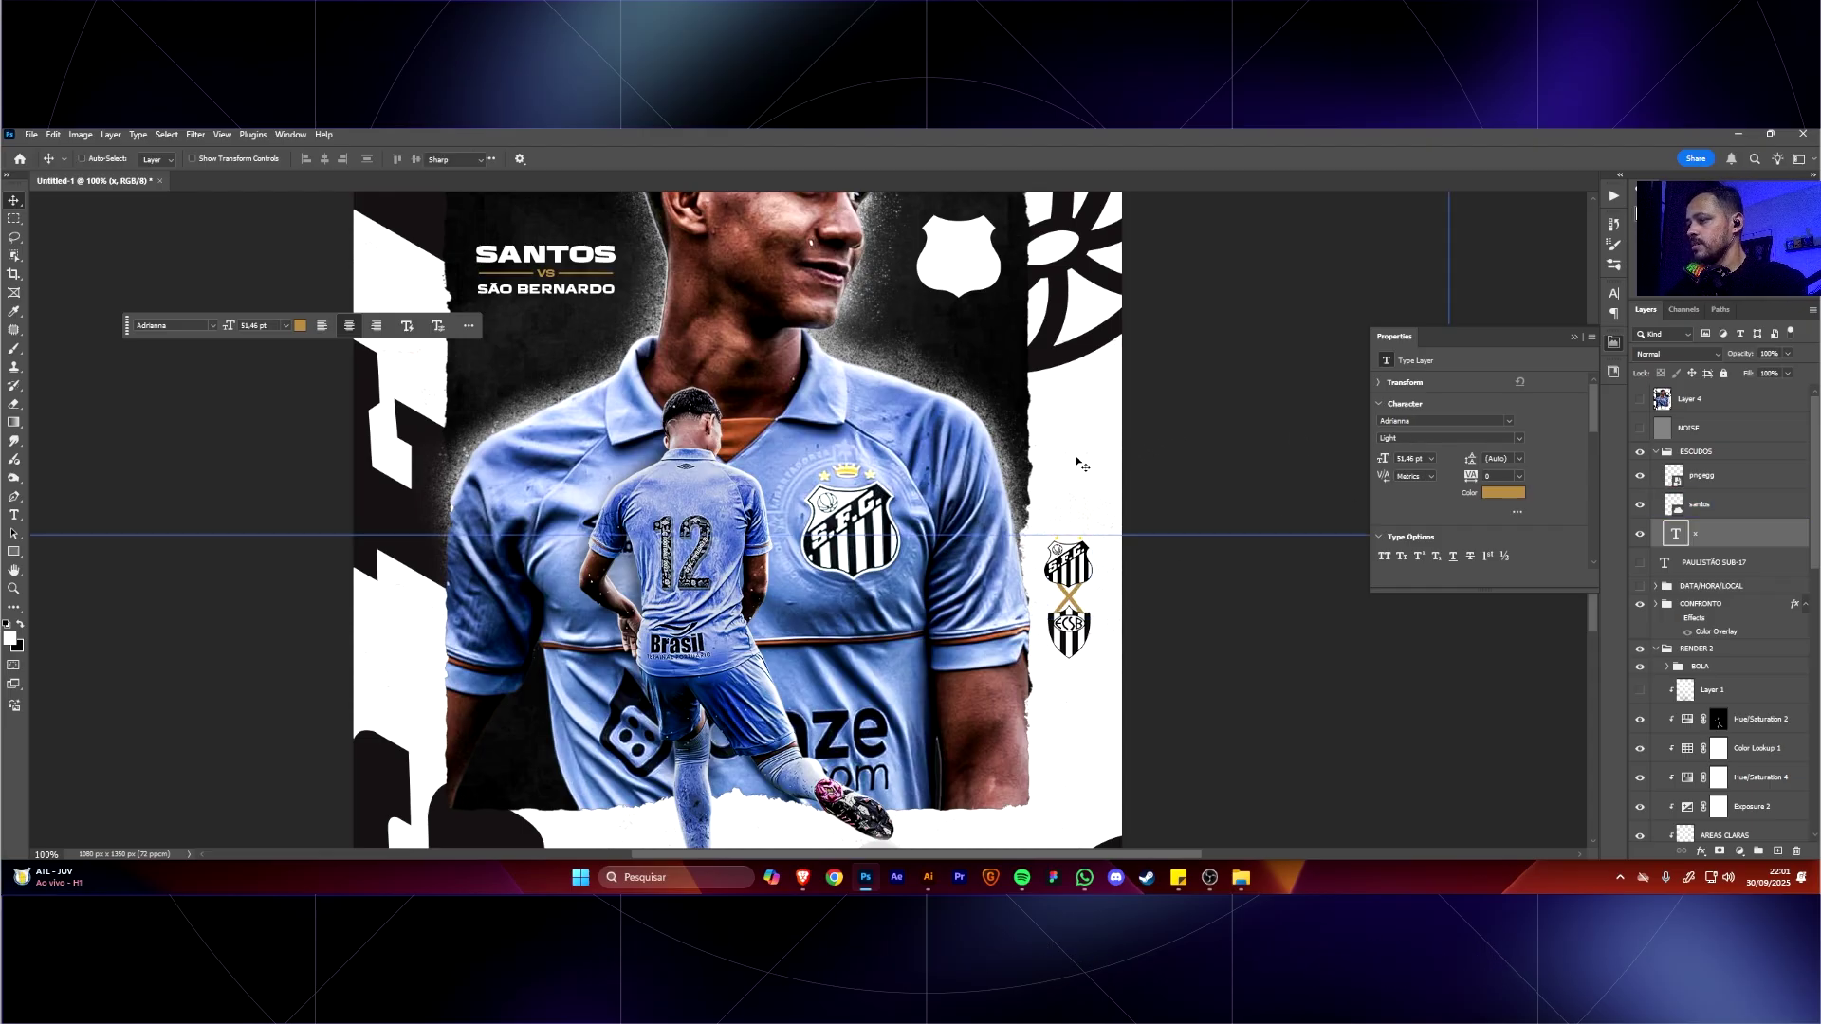
Try adding a new gold x text above the crests and placing it enlarged between them.
key("t")
left_click(1076, 454)
type("x")
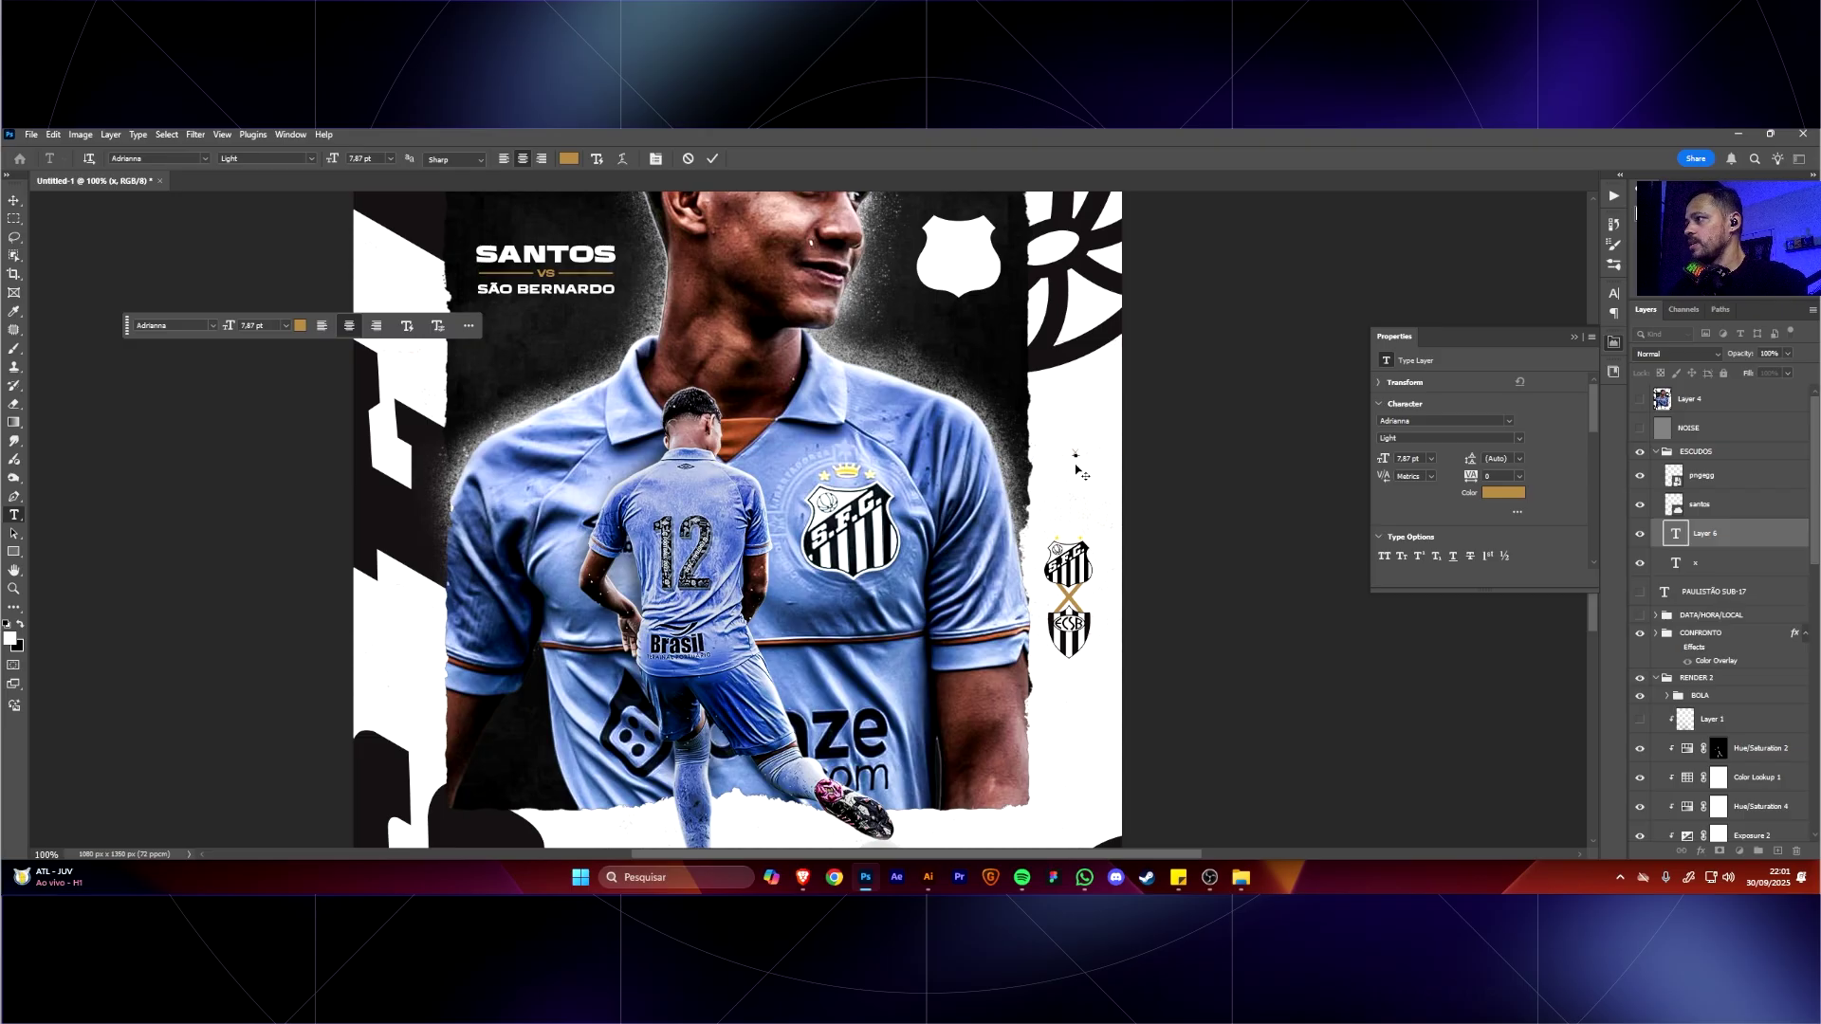
key("ctrl+t")
left_click_drag(1081, 443, 1071, 608)
key("Return")
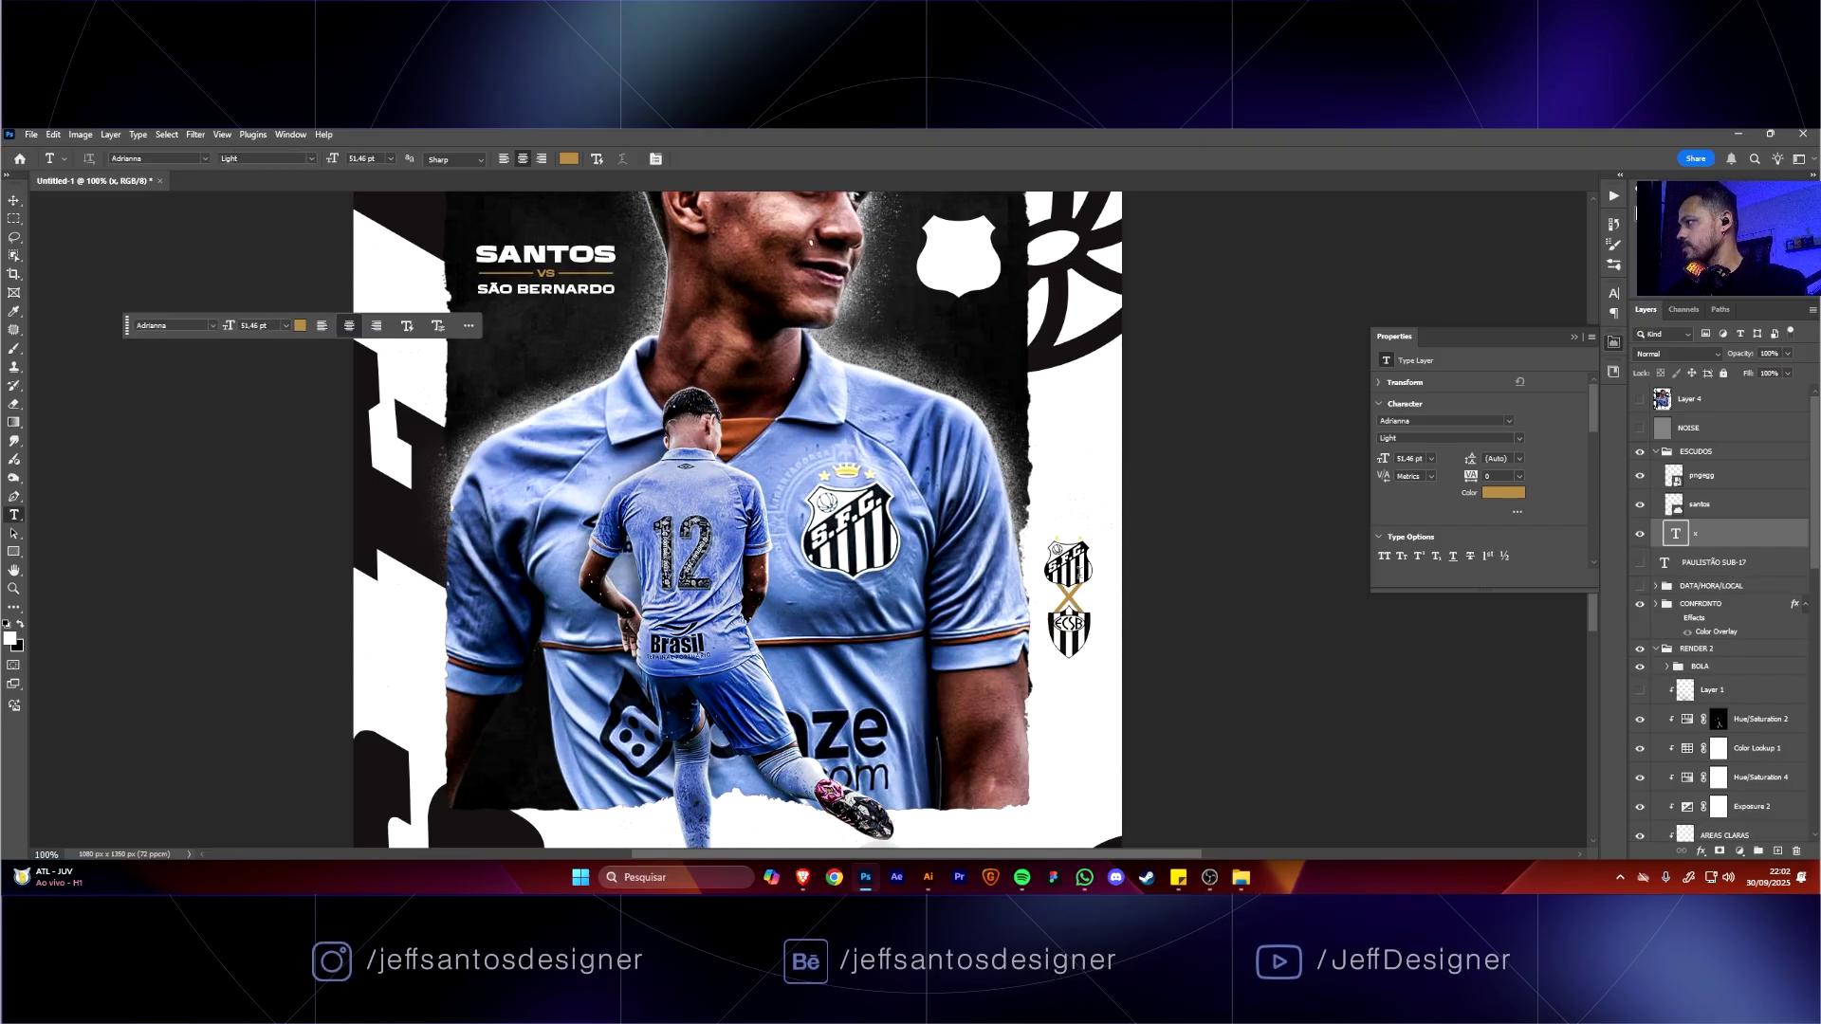
Show the PAULISTÃO SUB-17 text and the DATA/HORA/LOCAL group with the venue and time labels.
left_click(1640, 563)
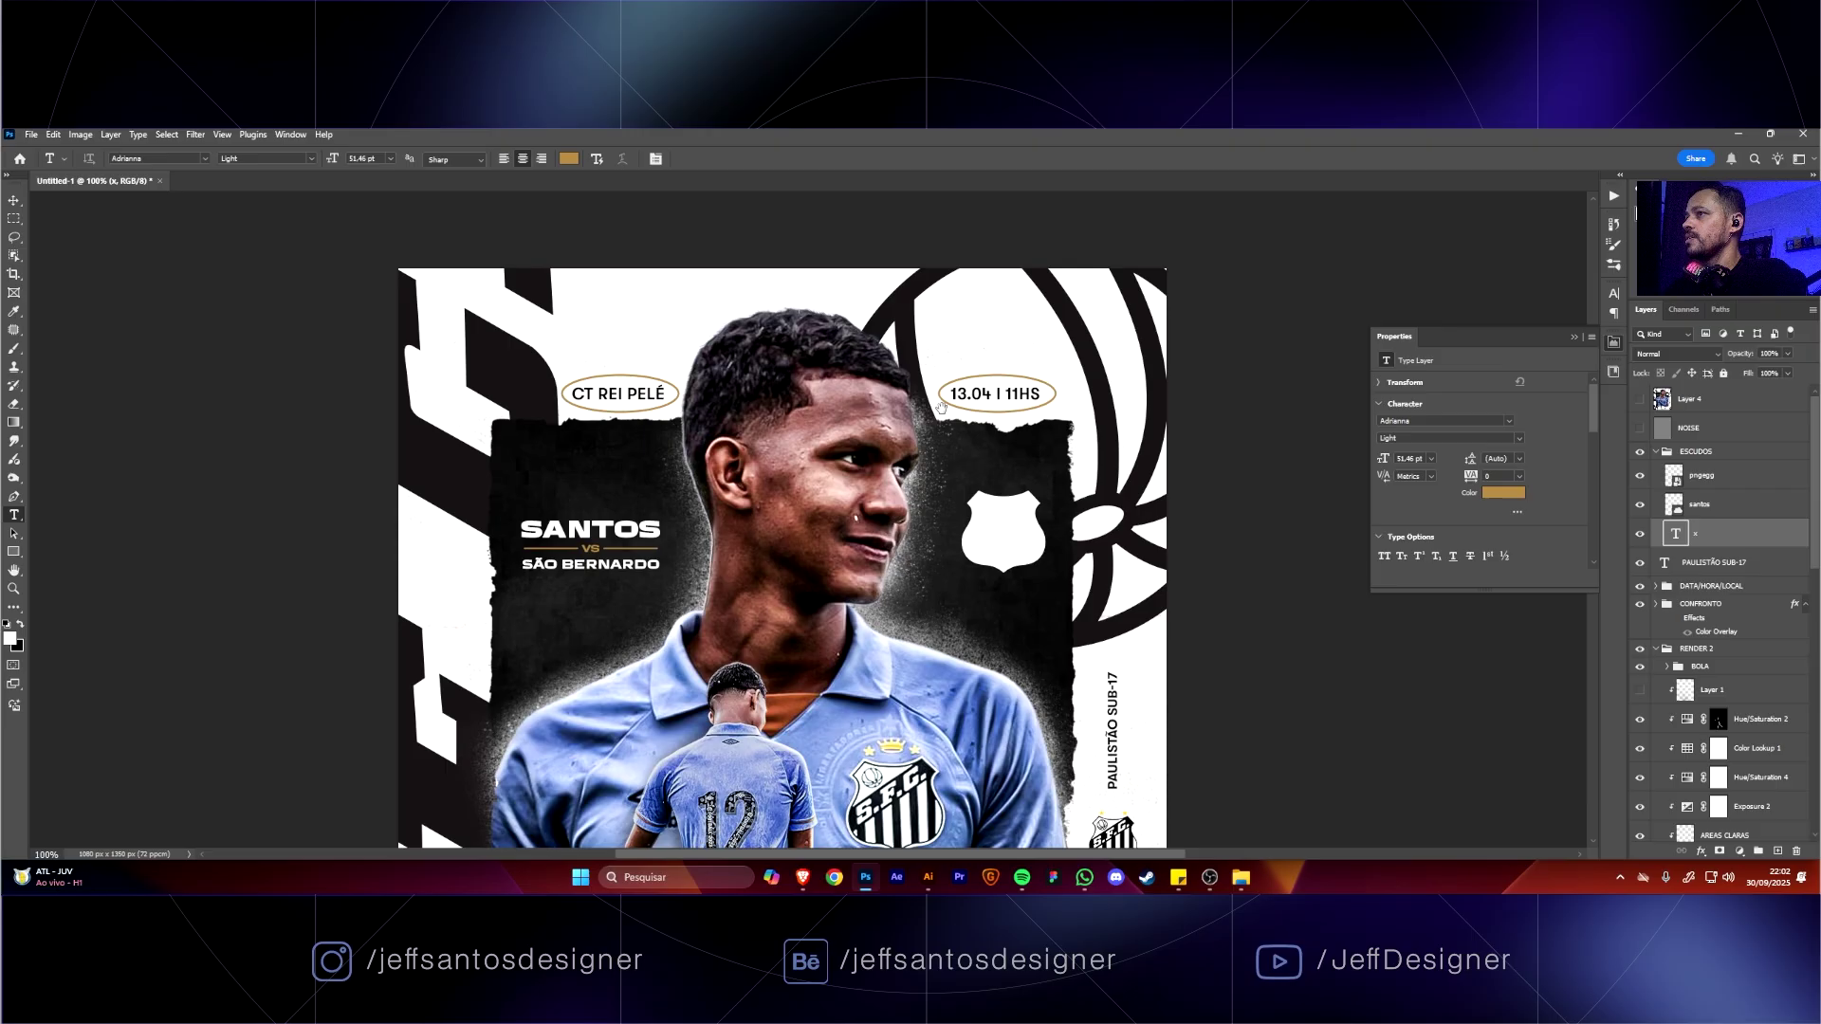
key("v")
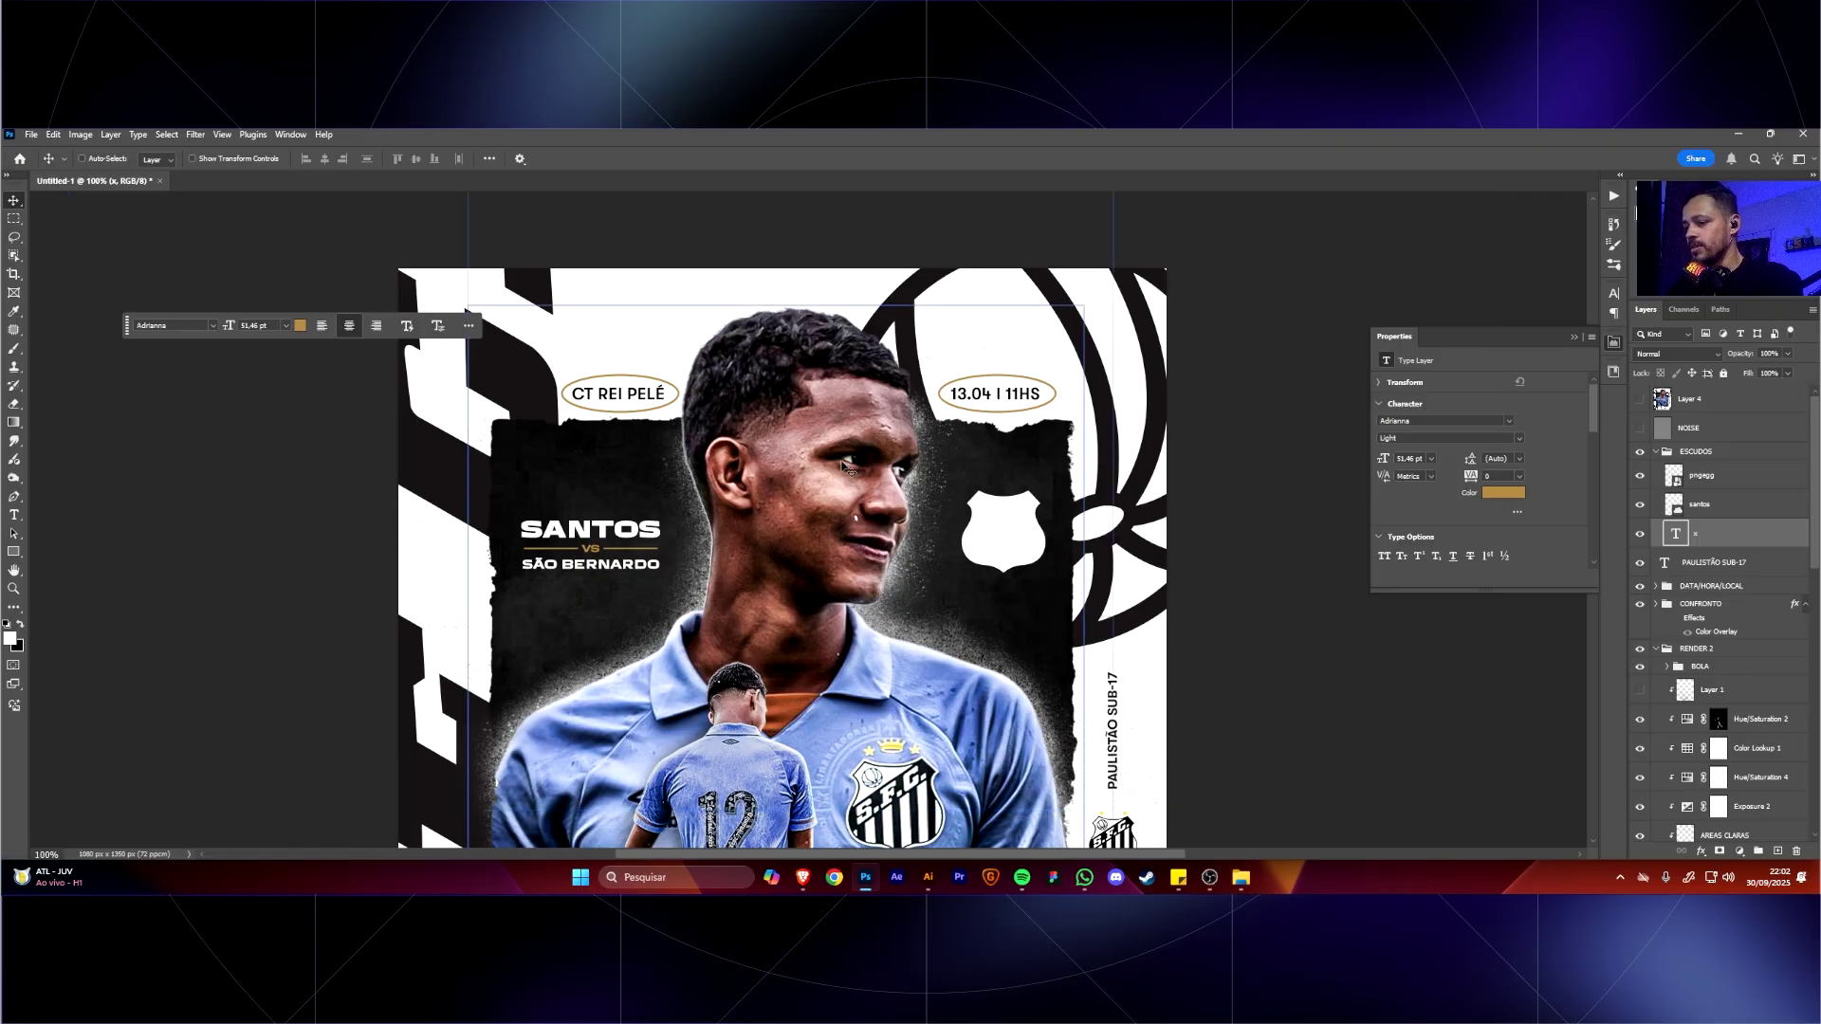
Draw an ellipse about 116 by 36 px above the CT REI PELÉ label, with no fill and a 1 px crimson stroke.
key("u")
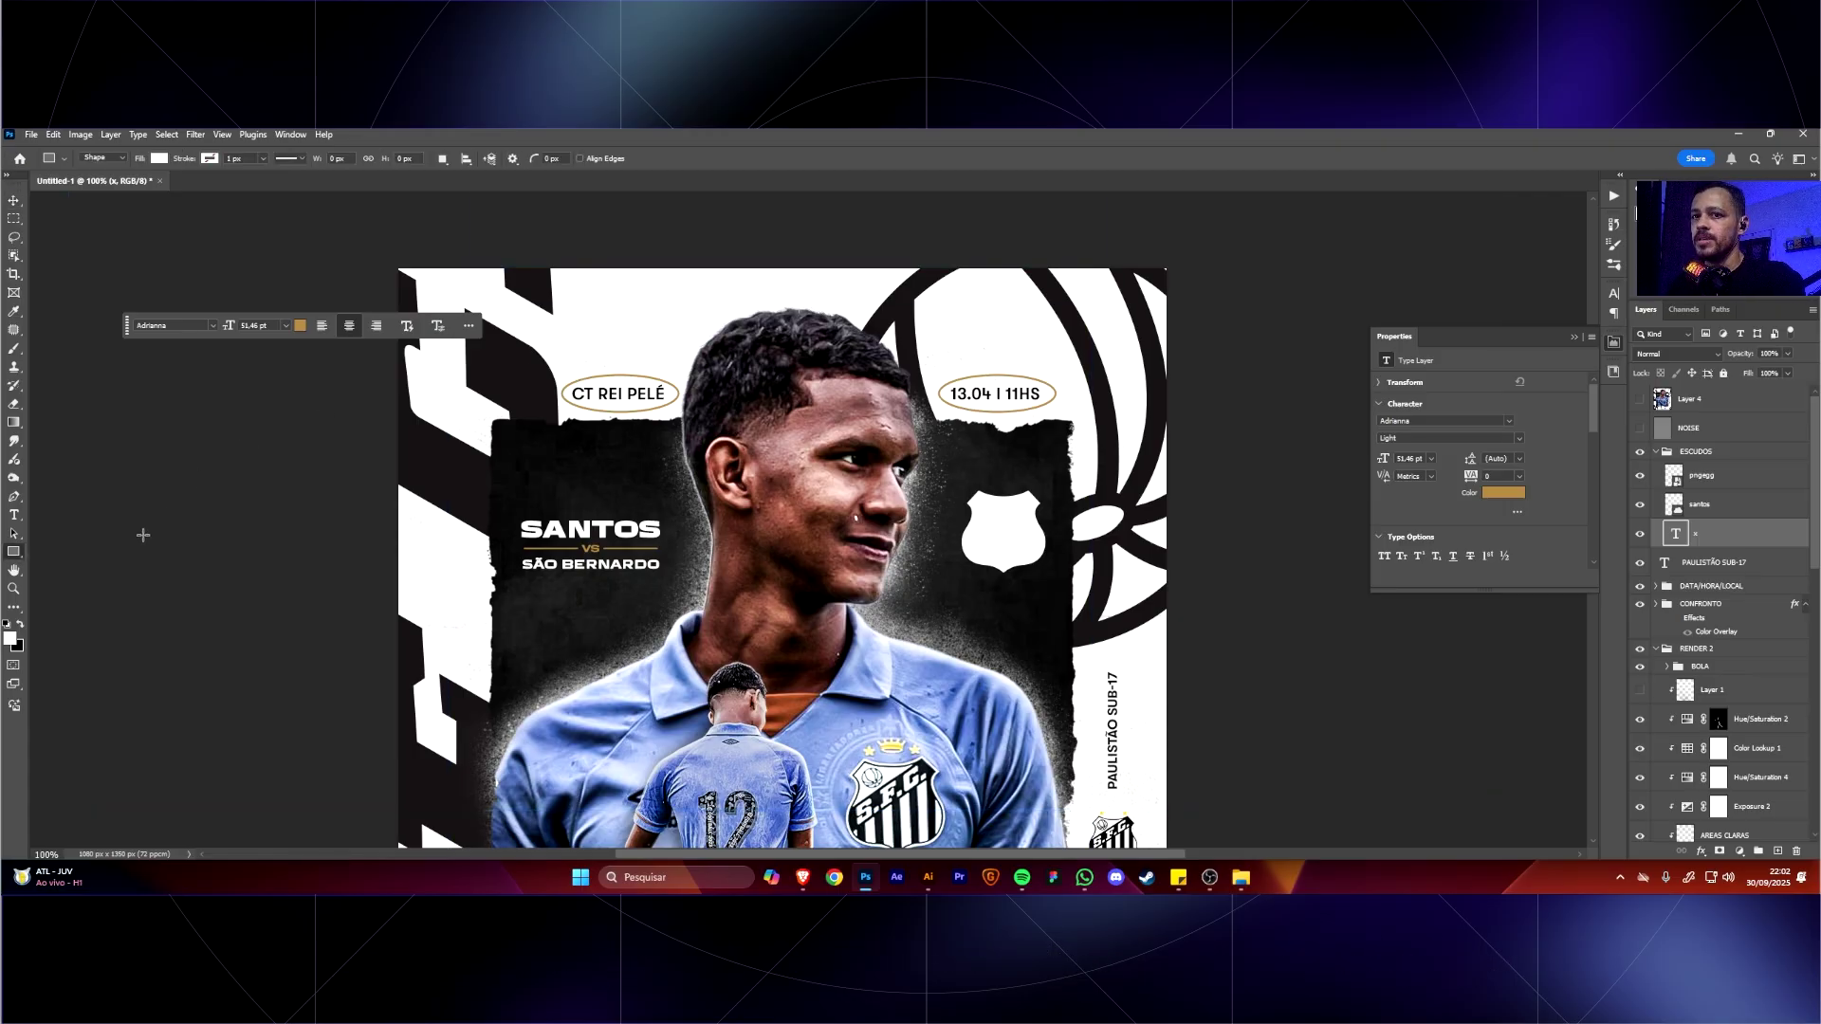
right_click(14, 554)
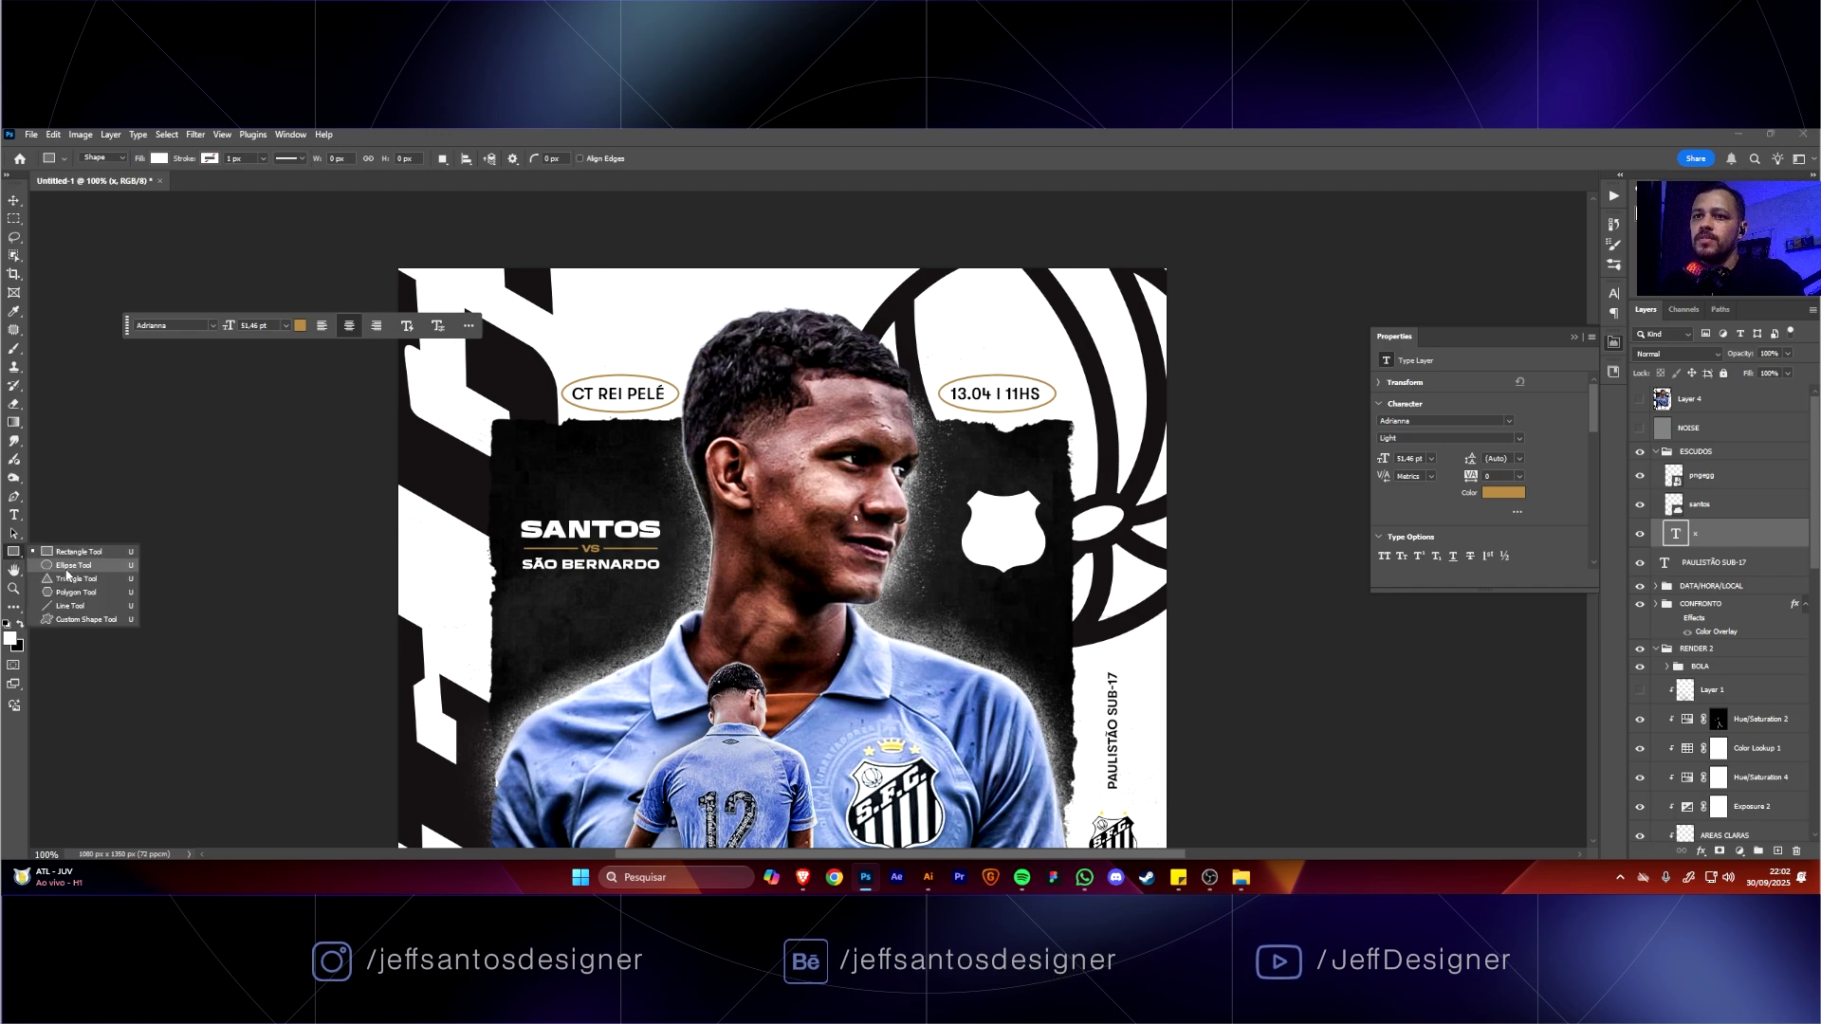
left_click(100, 550)
left_click_drag(570, 303, 652, 327)
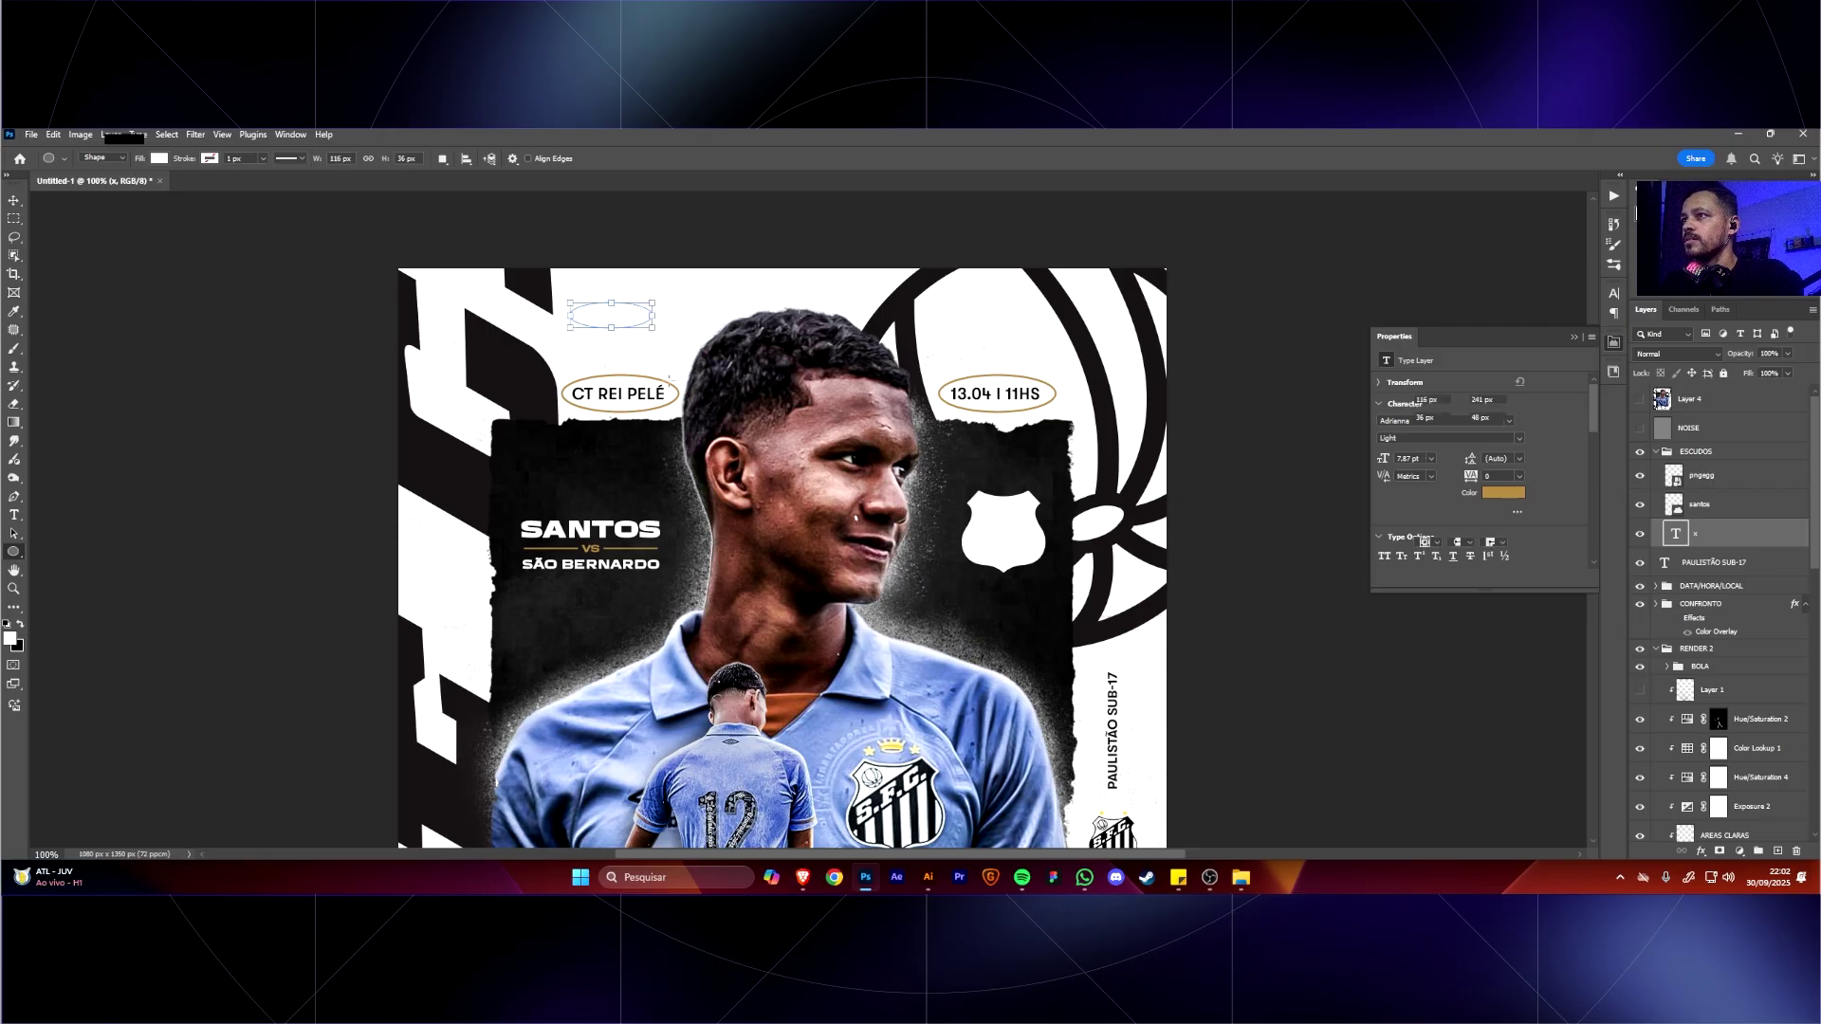
left_click(160, 159)
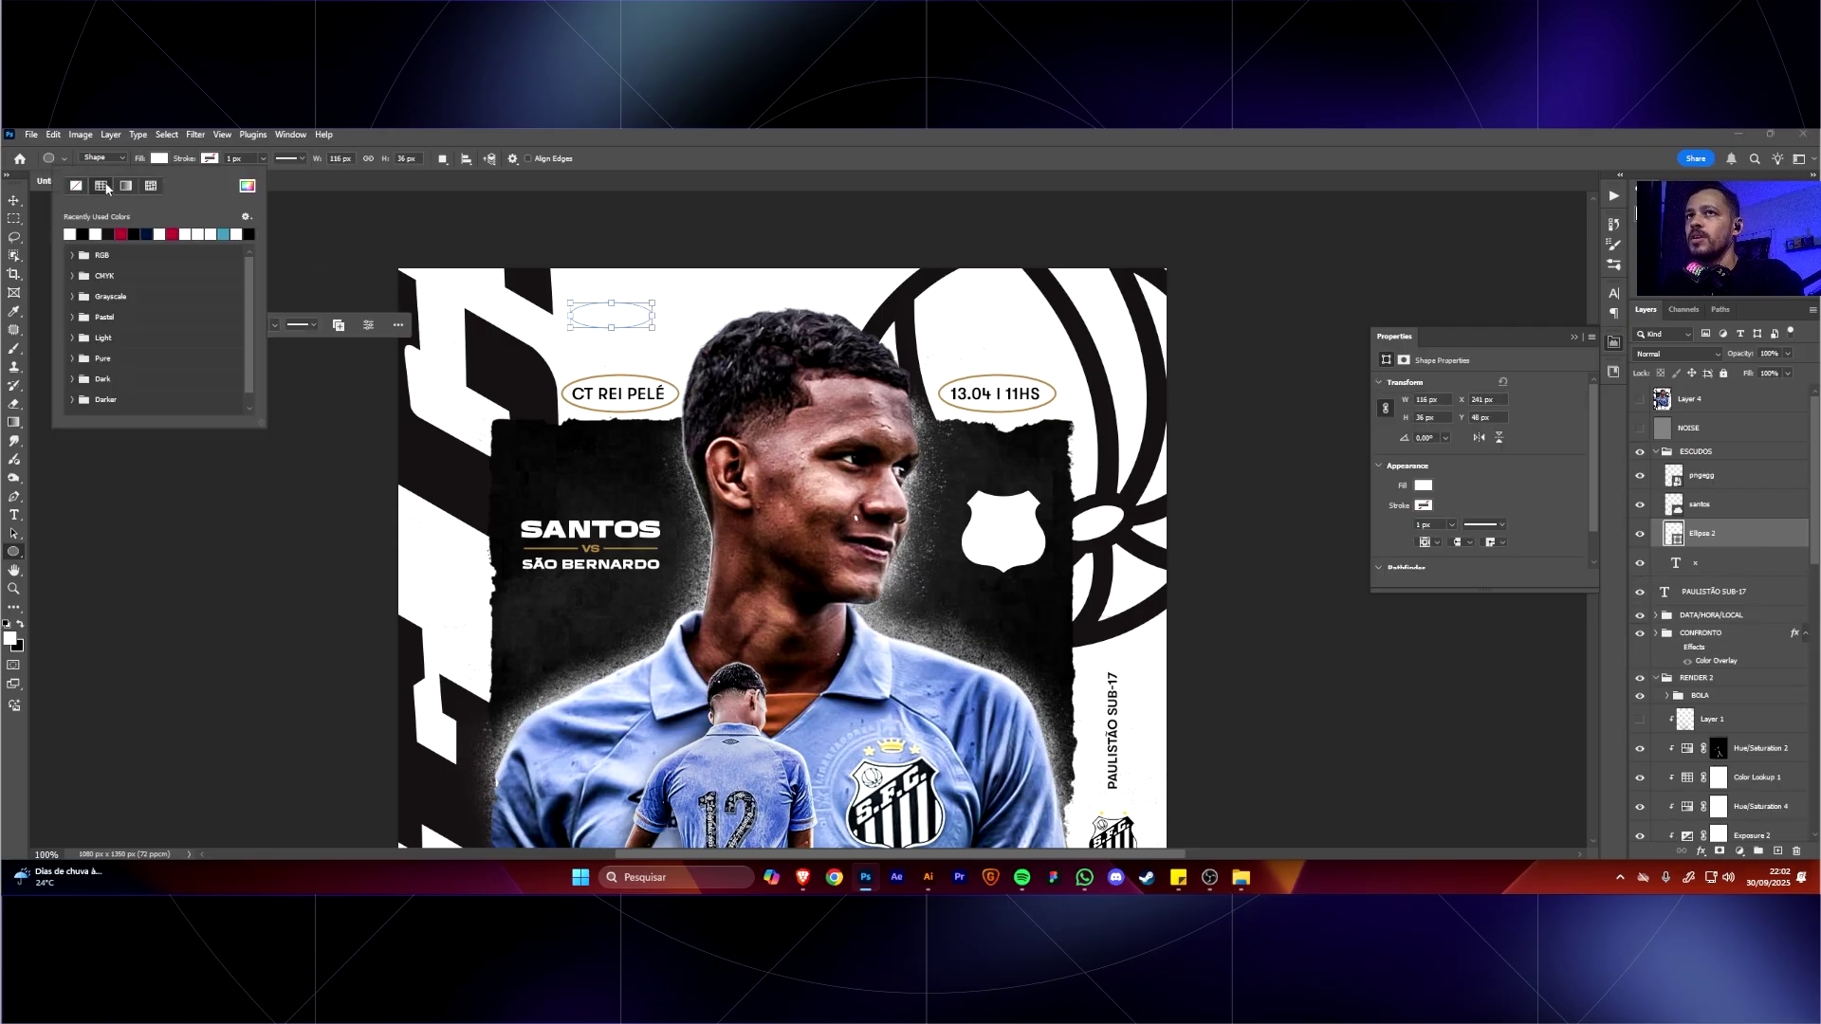
left_click(213, 160)
left_click(173, 233)
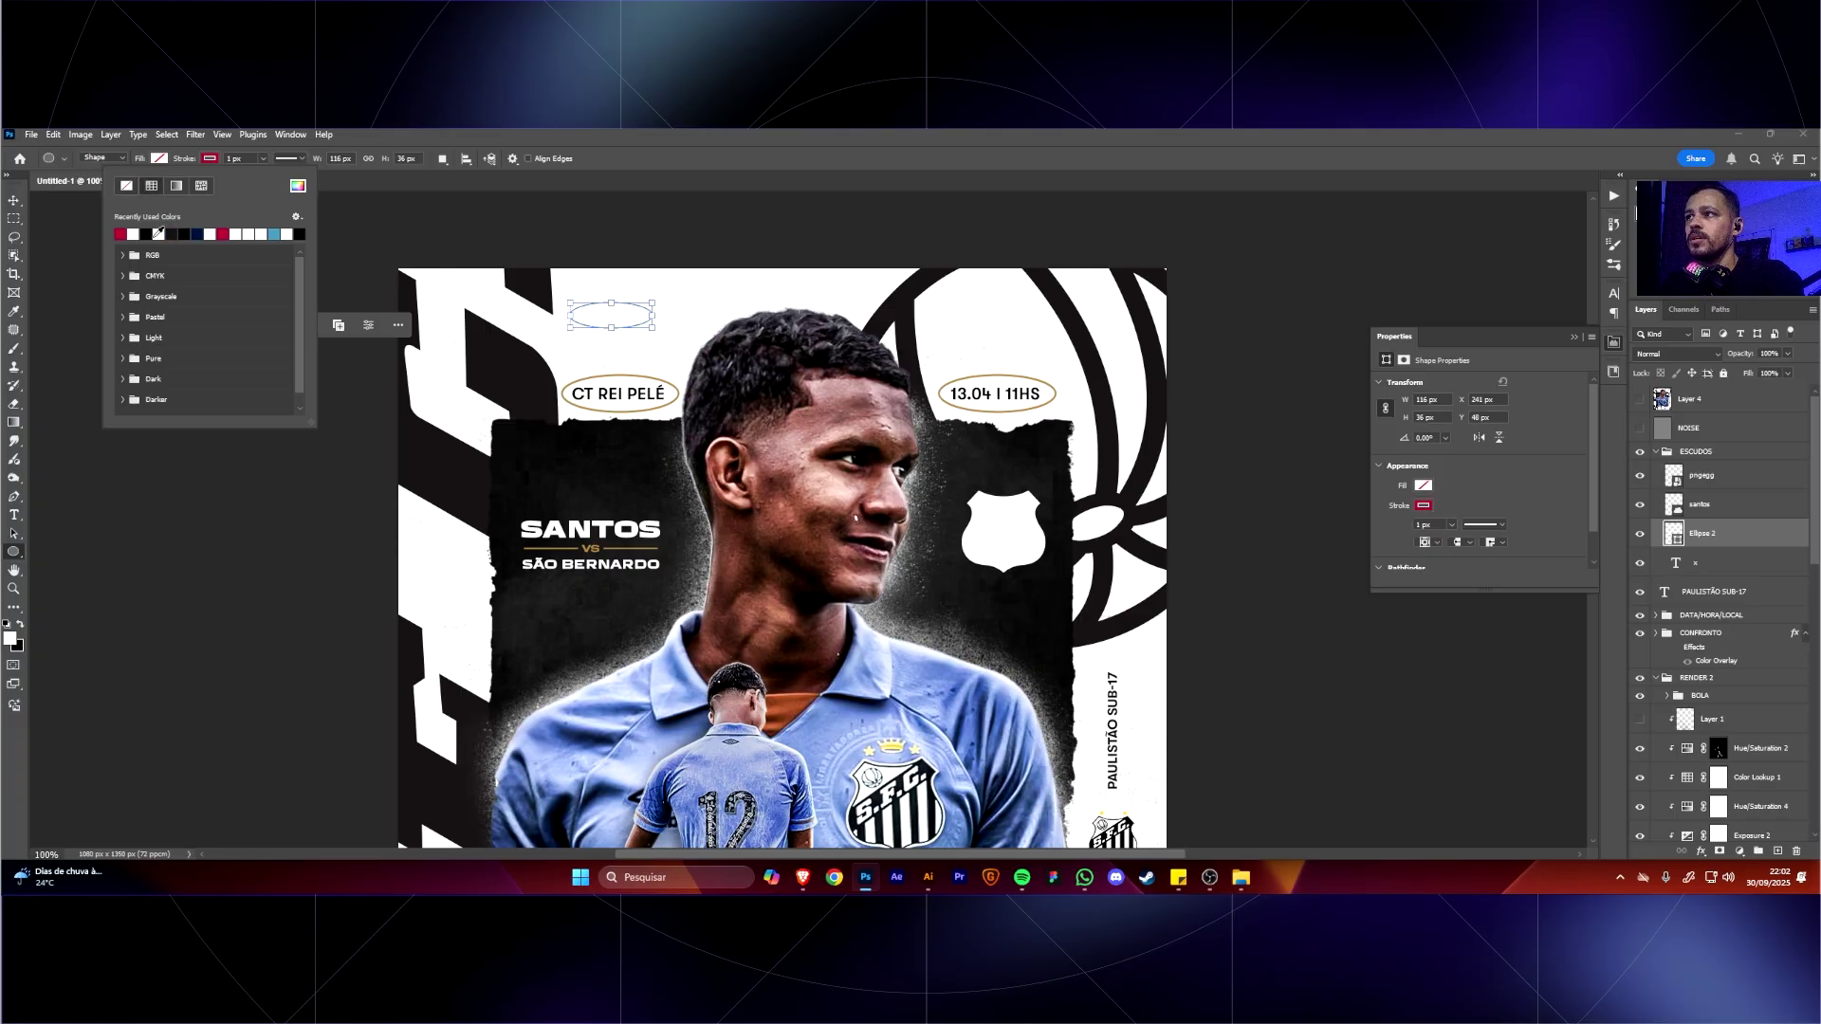
left_click(16, 198)
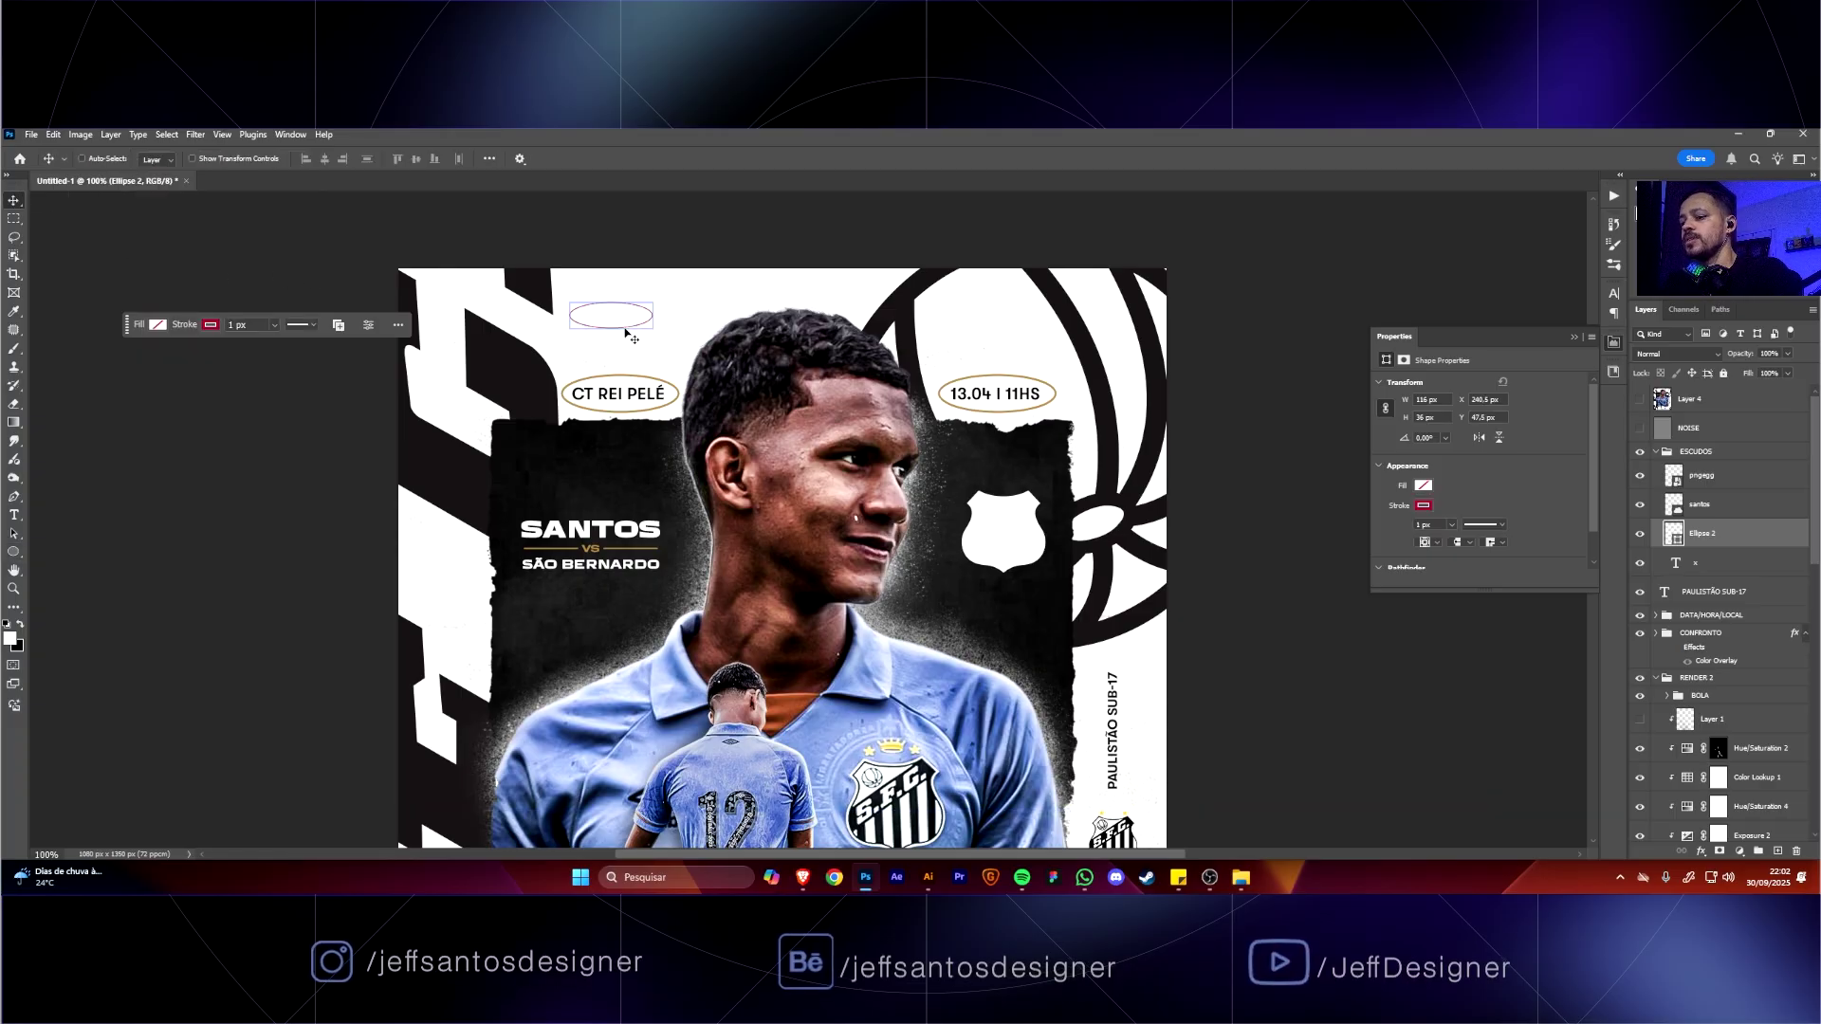
Enlarge the crimson ellipse to about 163 px wide and place it around the CT REI PELÉ text.
key("ctrl+t")
left_click_drag(642, 315, 674, 393)
key("Return")
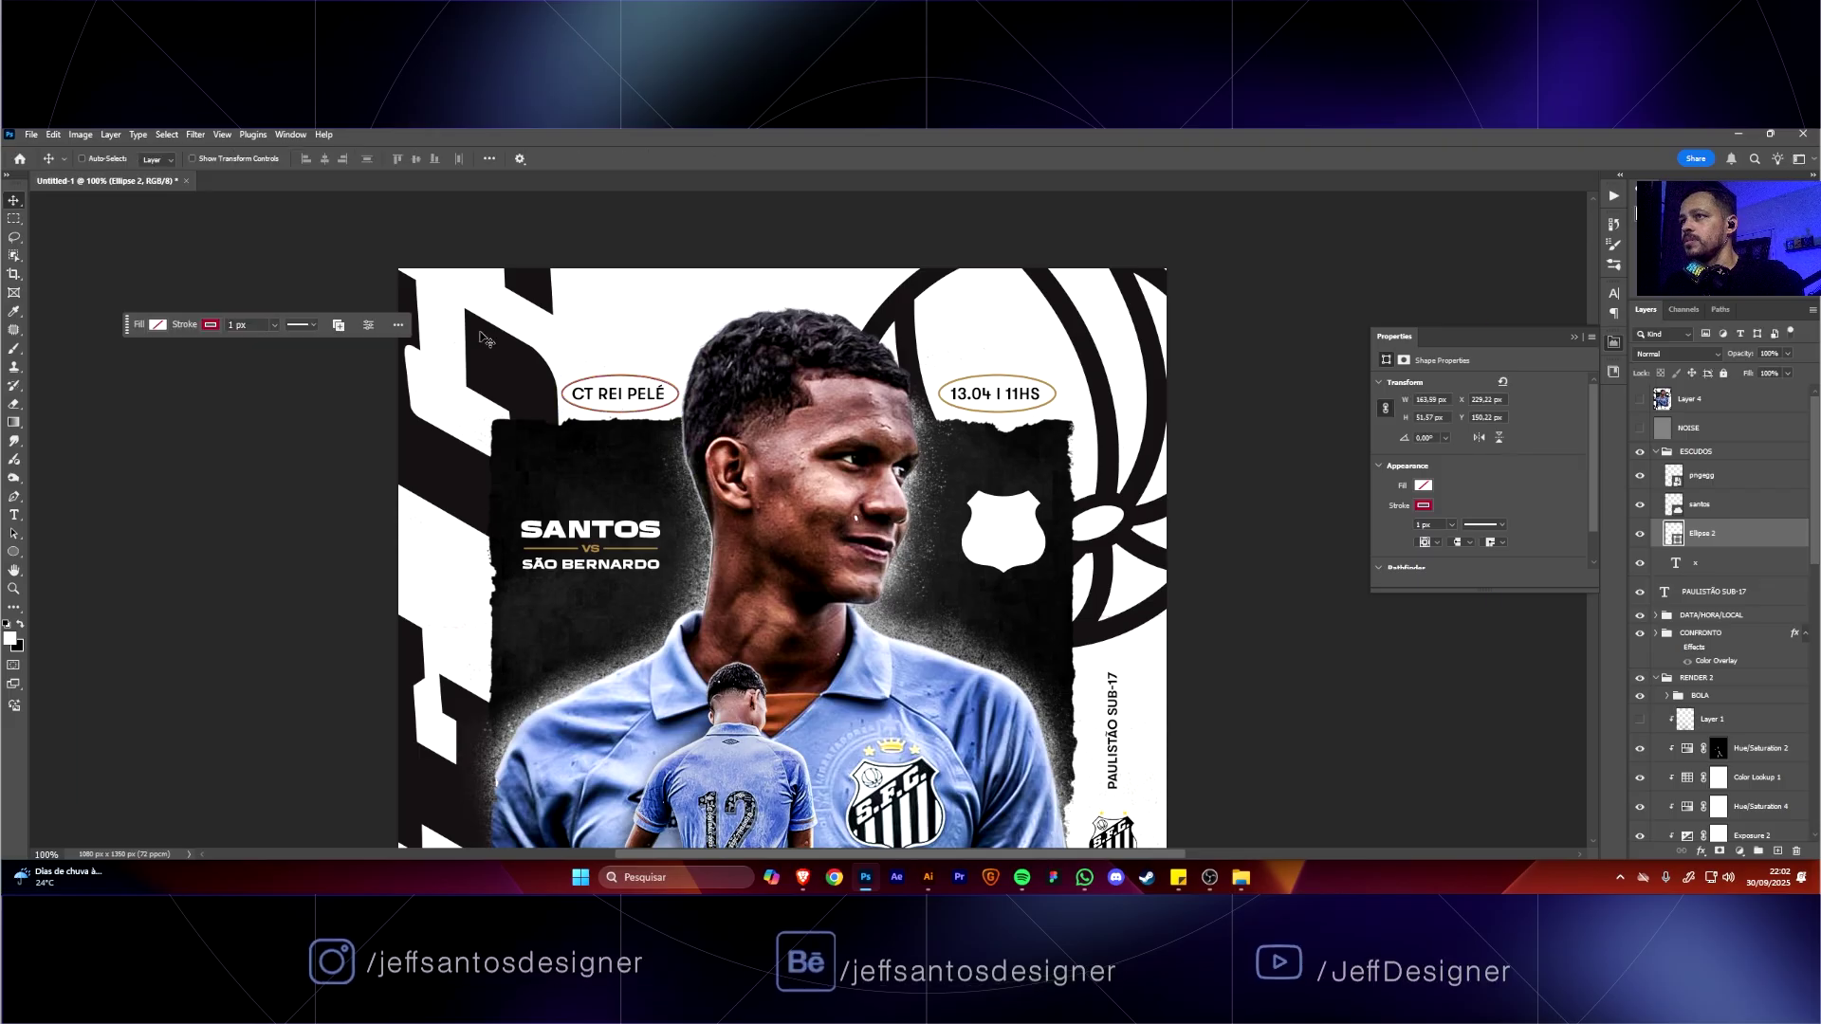
Delete the crimson ellipse around the CT REI PELÉ text.
left_click(158, 325)
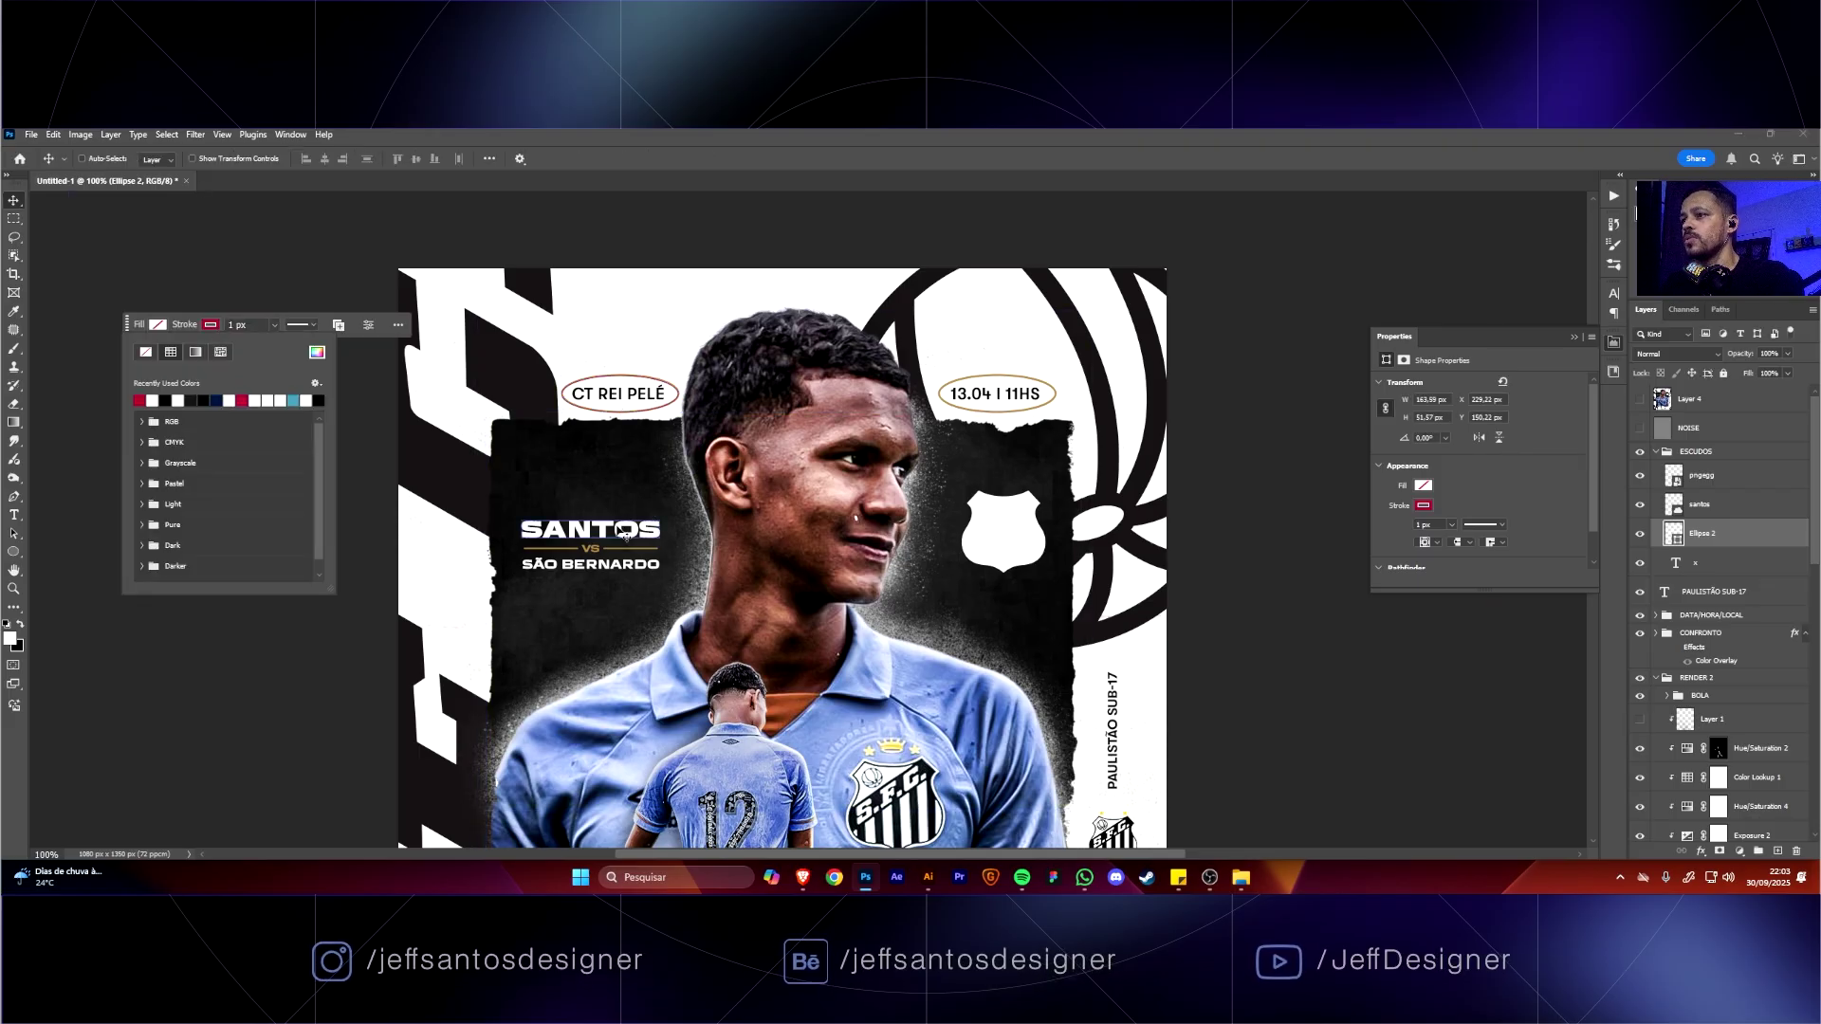
left_click(645, 417)
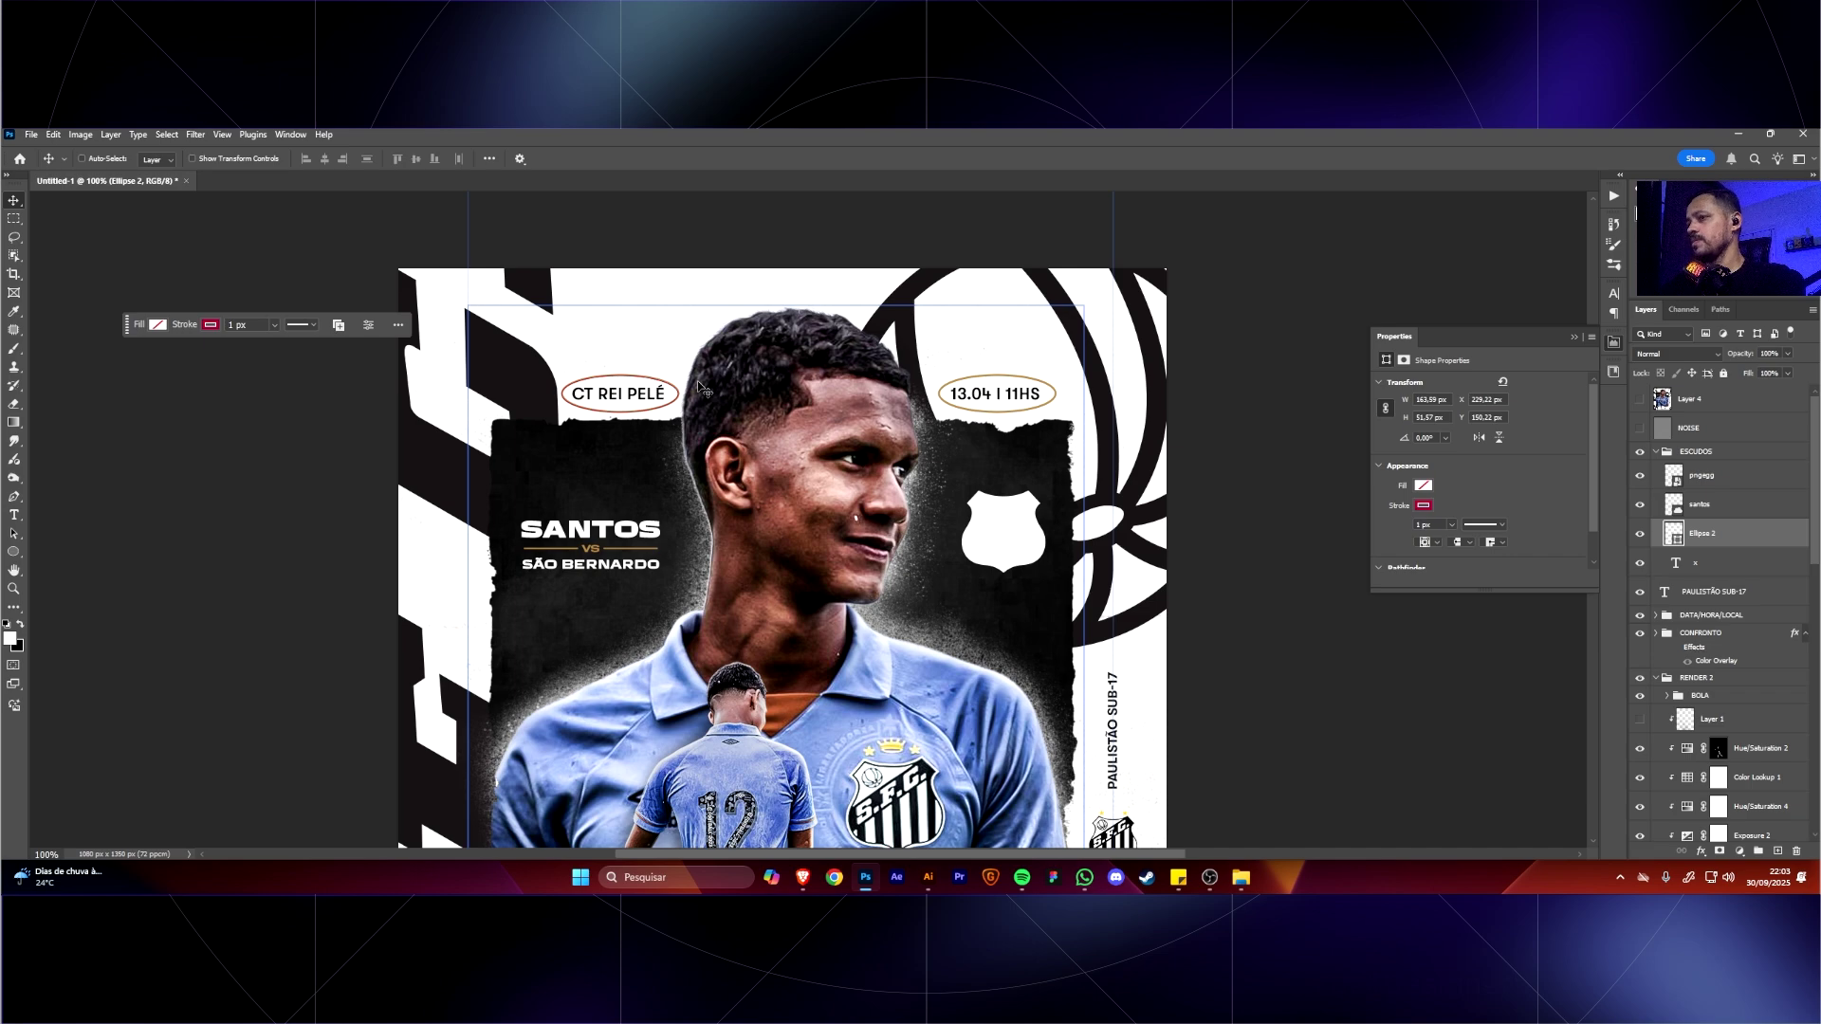
key("Delete")
scroll(794, 472, "down", 1)
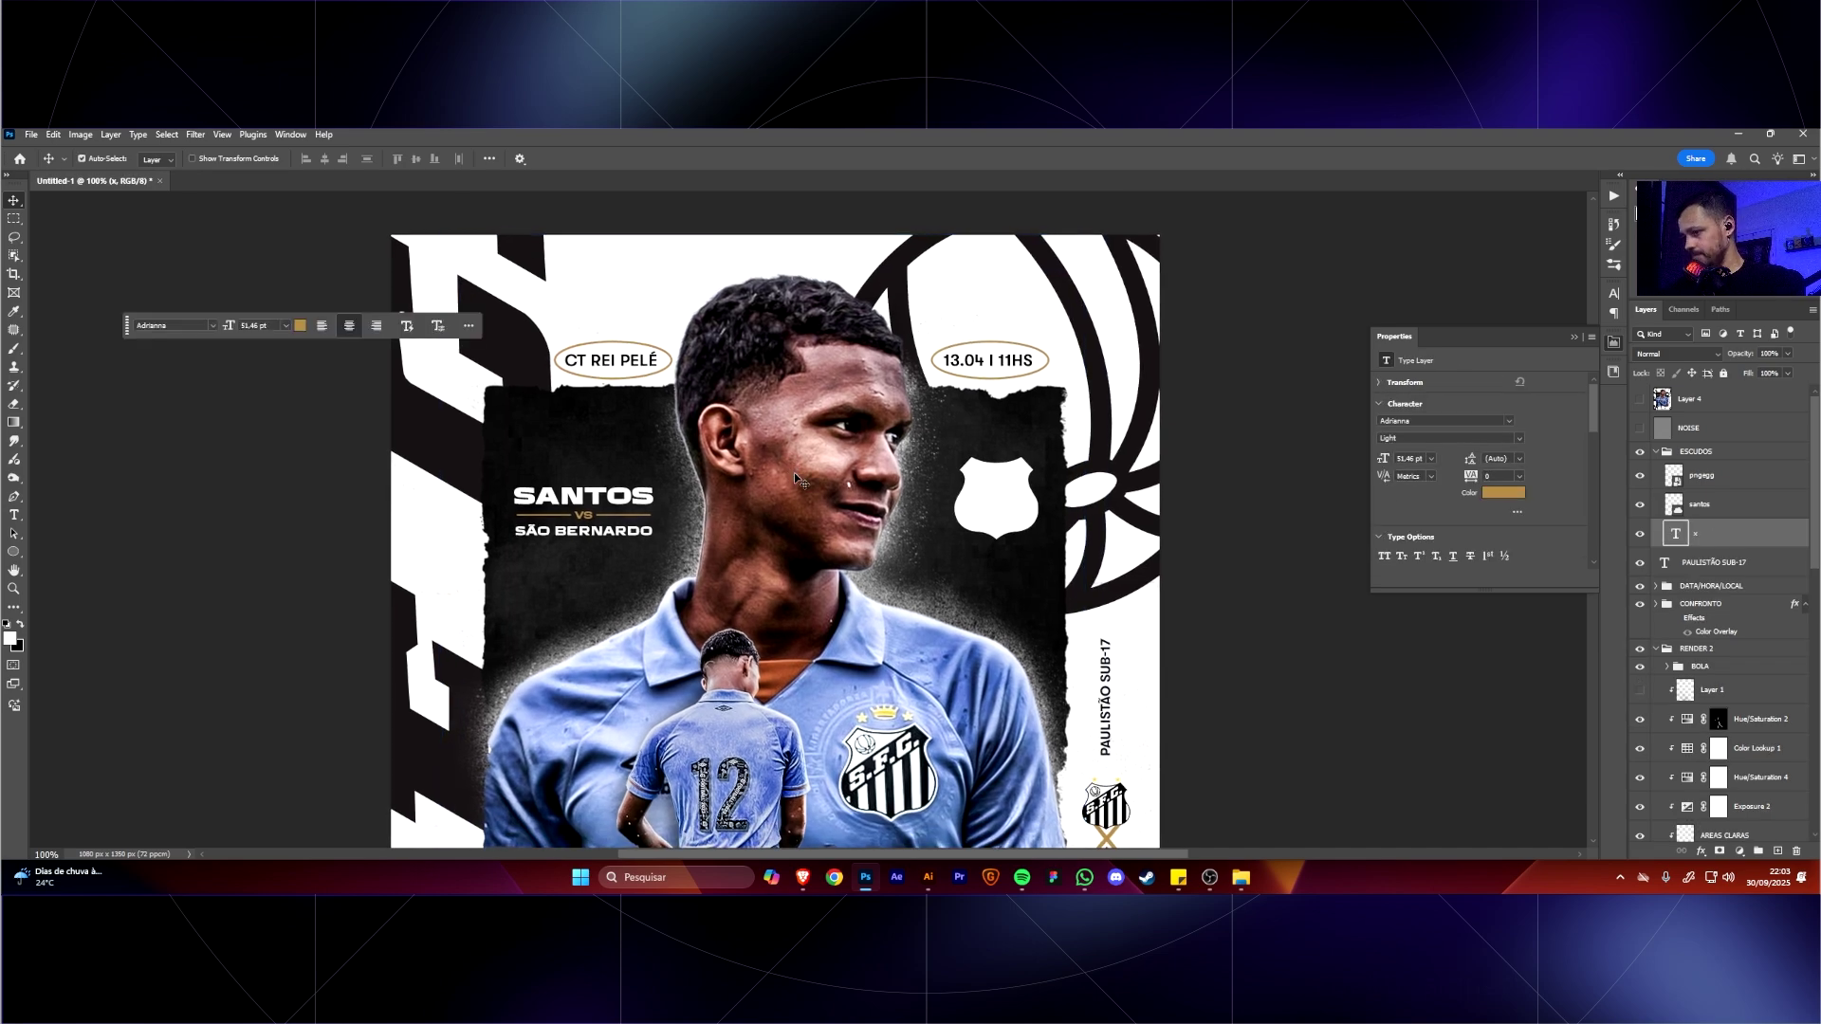
scroll(794, 472, "down", 2)
scroll(794, 473, "down", 2)
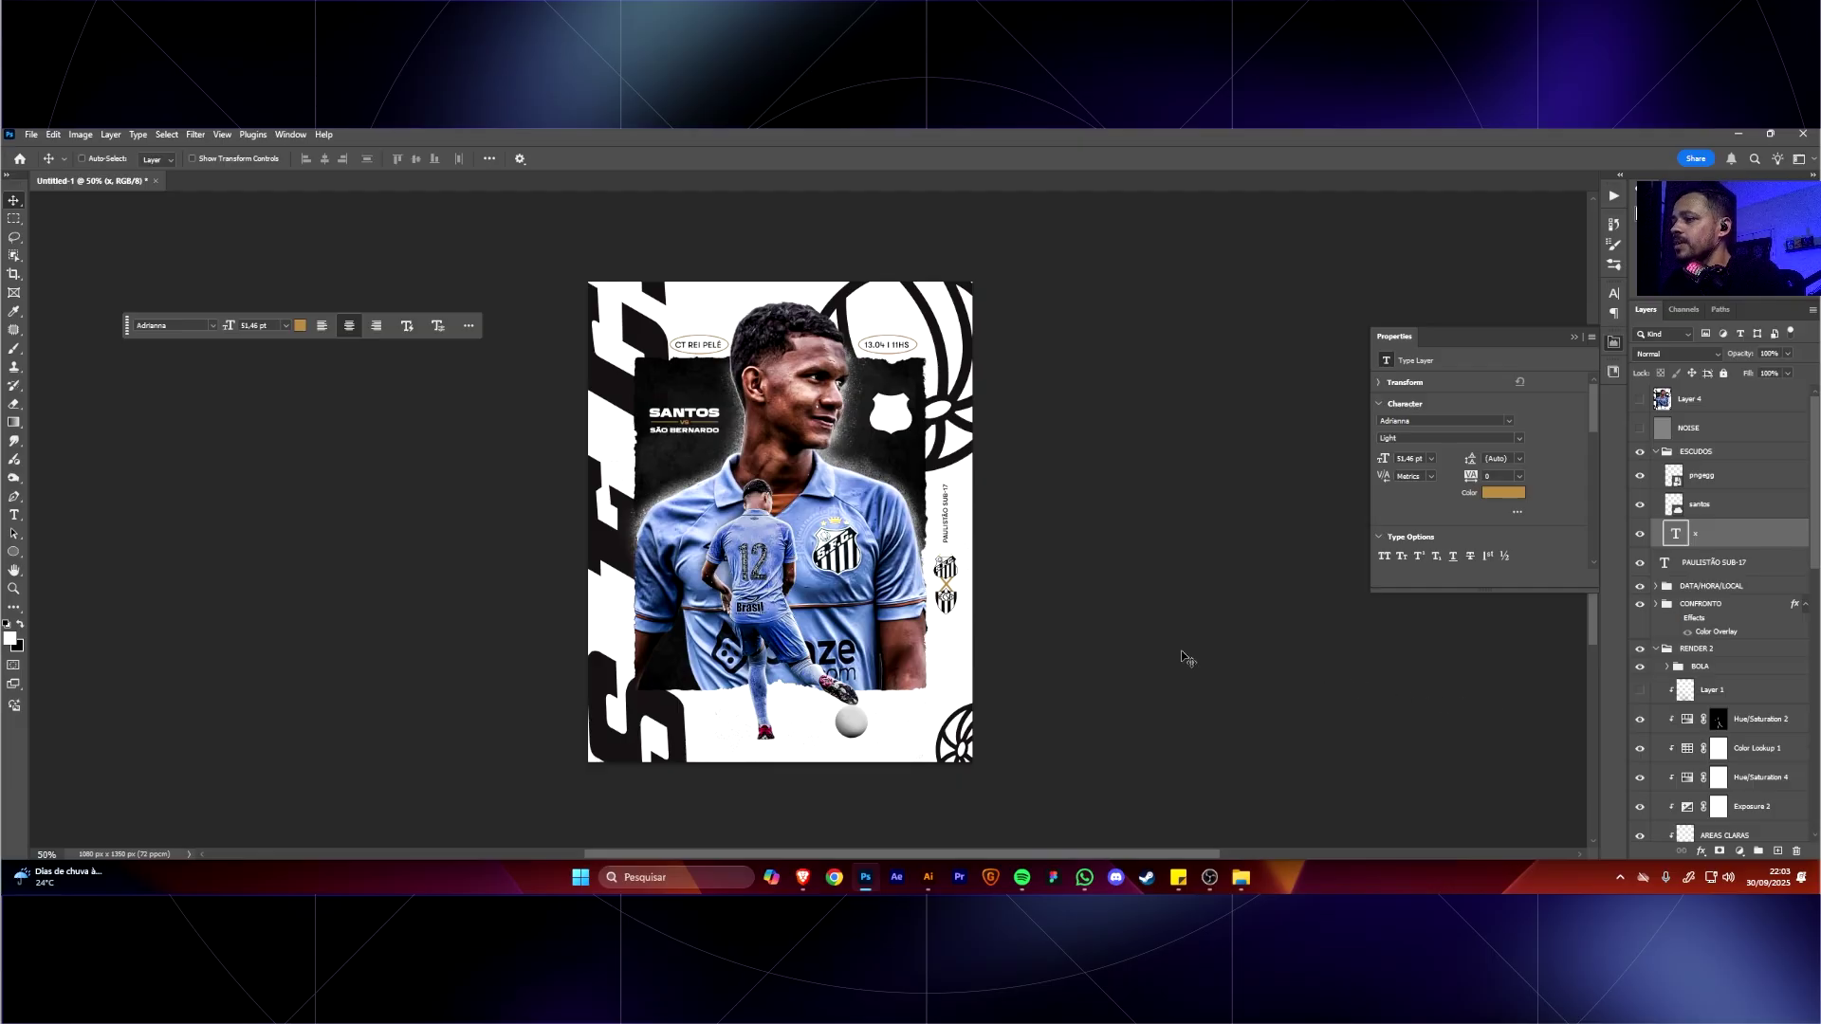
Duplicate the kicking player's photo layer and place the copy directly beneath the original in the RENDER 2 group.
left_click(775, 607, "ctrl")
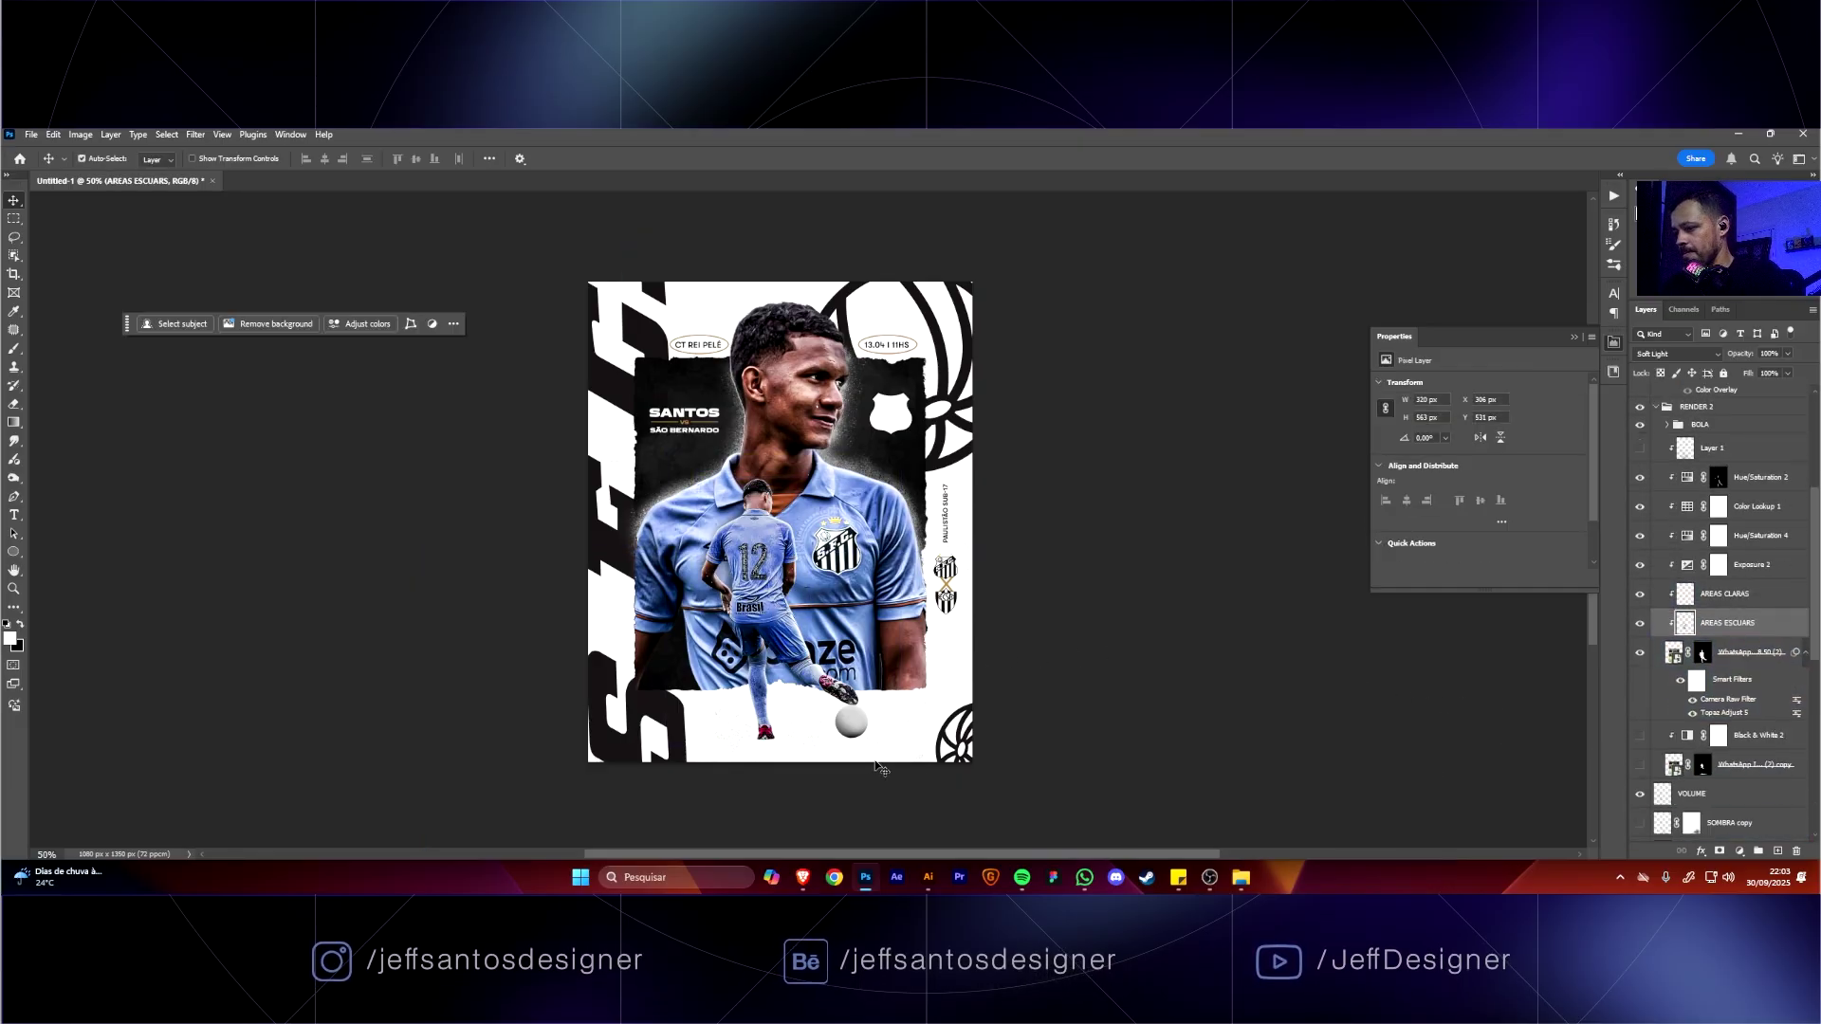
scroll(881, 768, "up", 1)
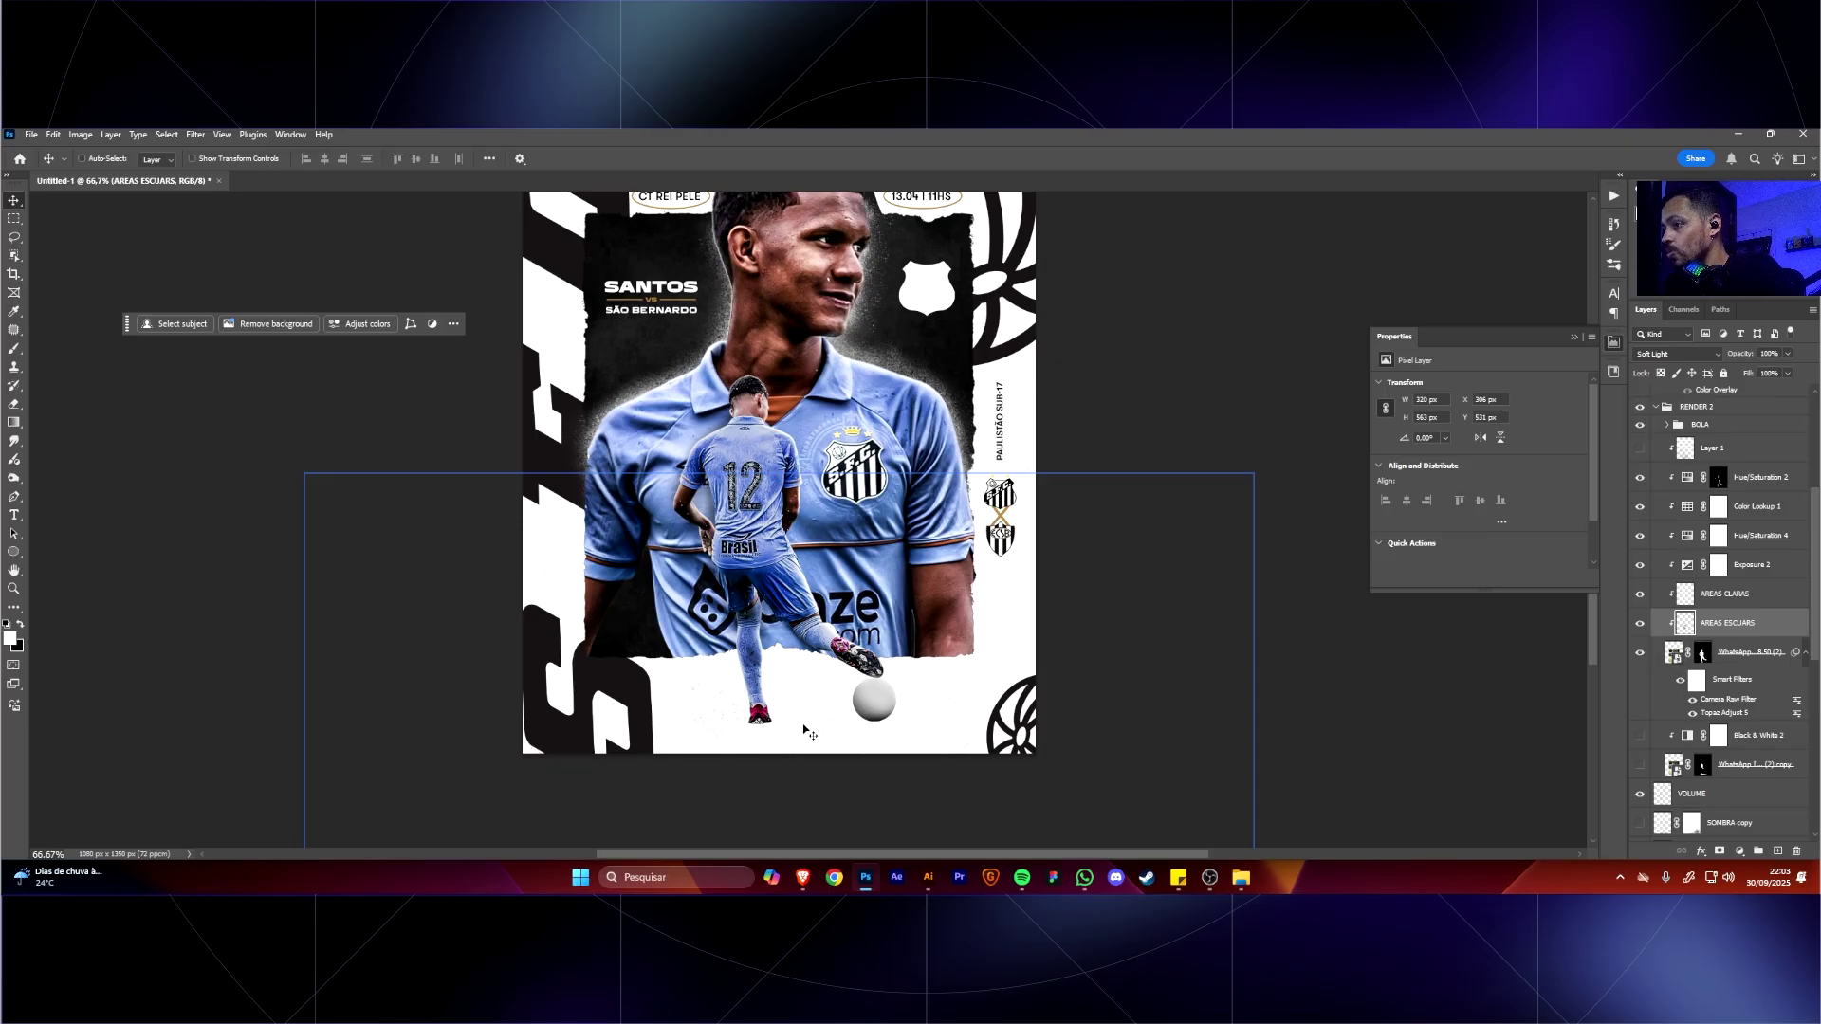
left_click(1739, 667)
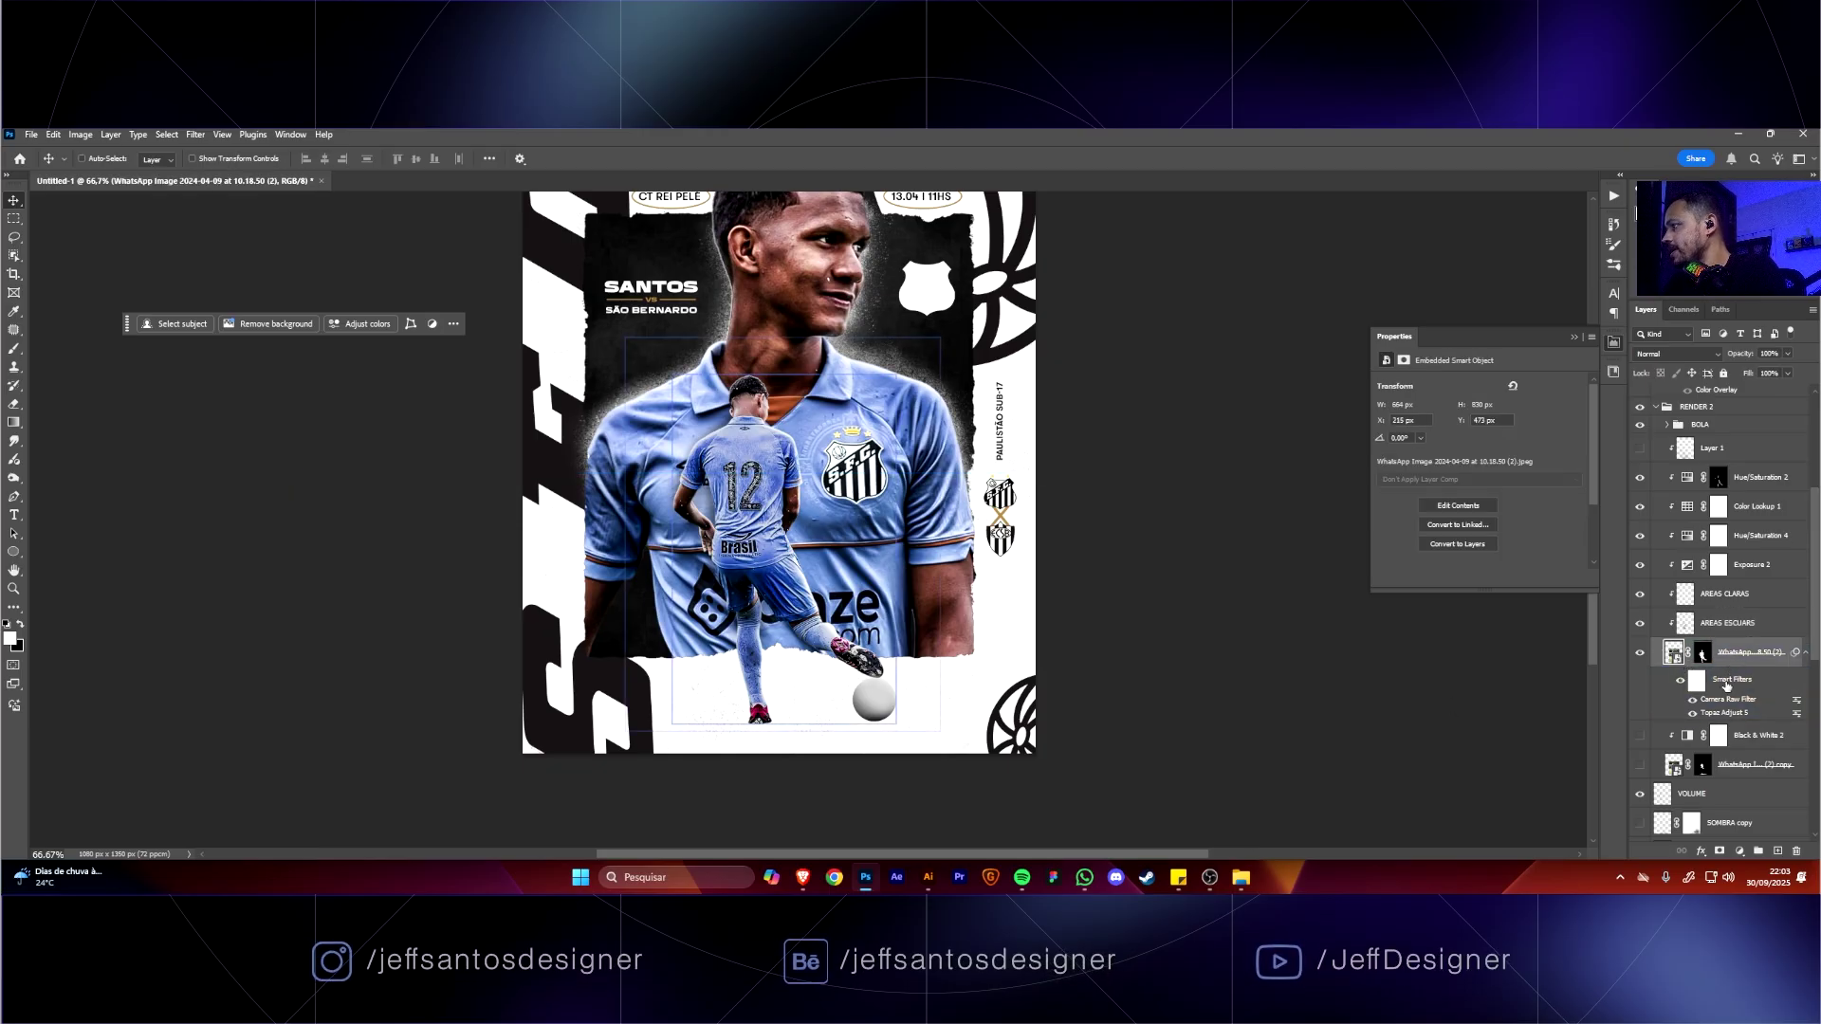
left_click(1641, 770)
left_click(1641, 766)
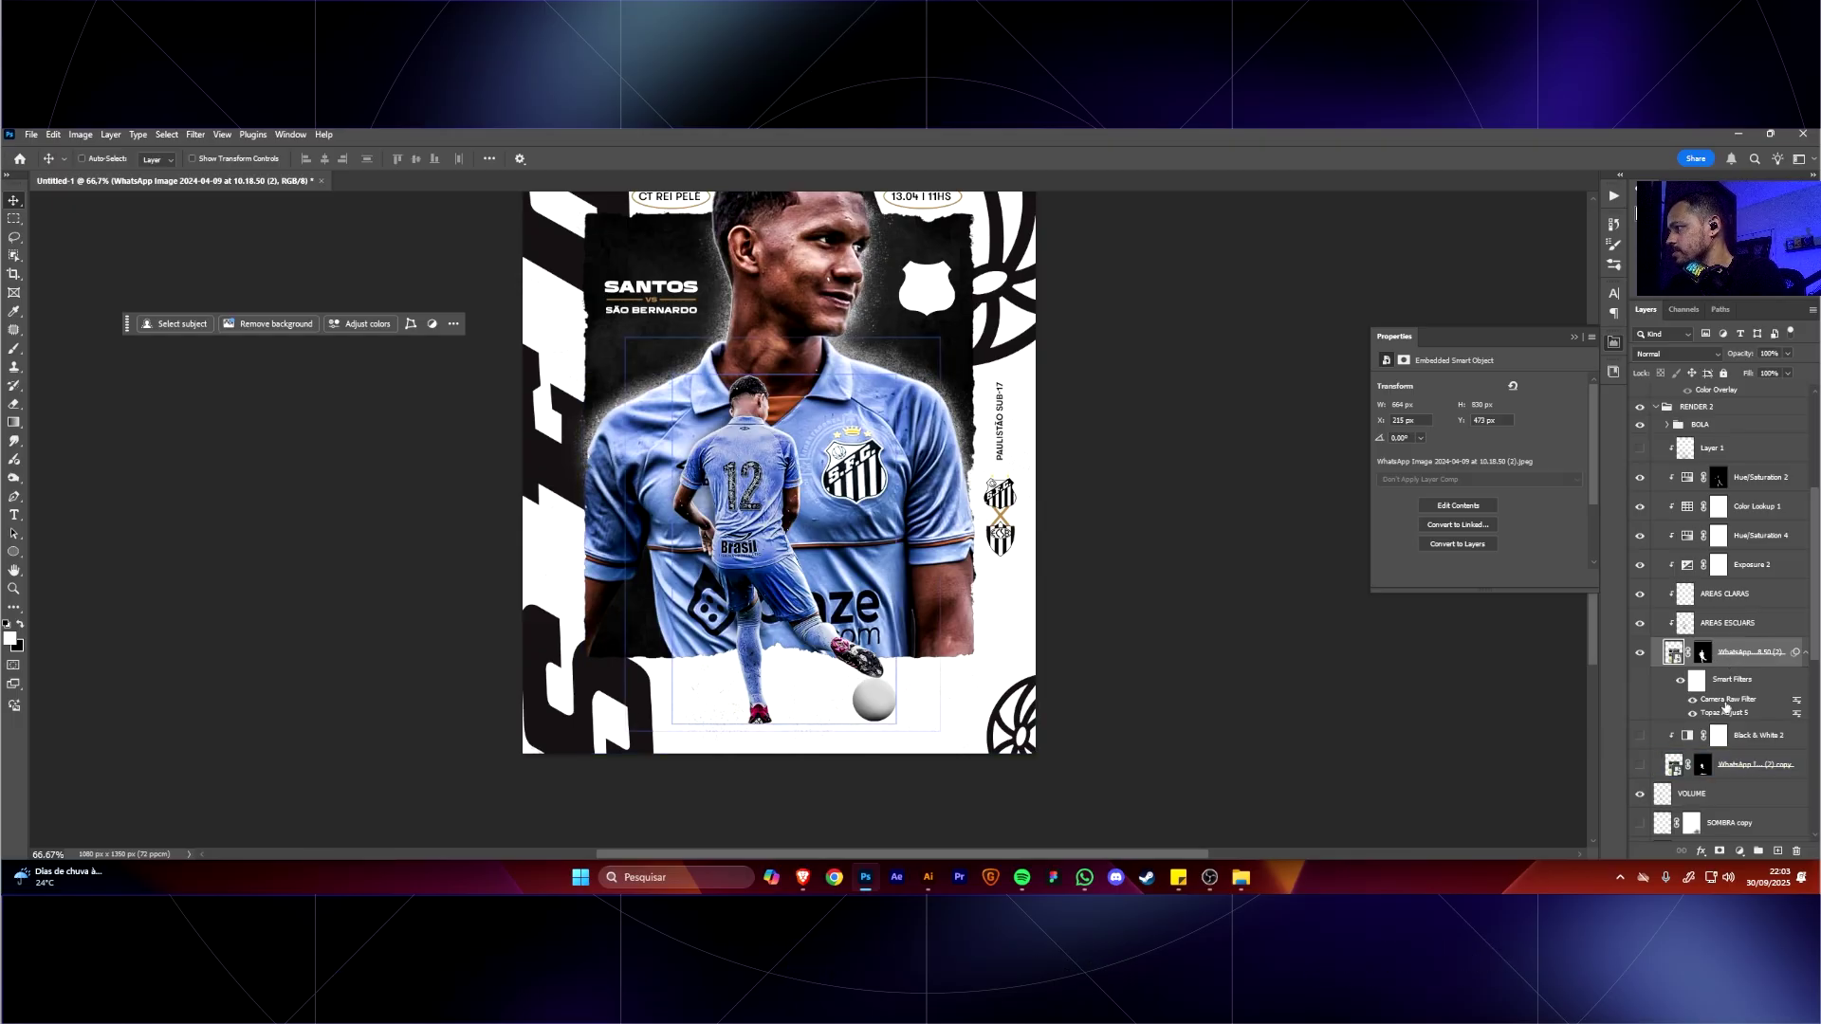
left_click_drag(1738, 659, 1707, 695)
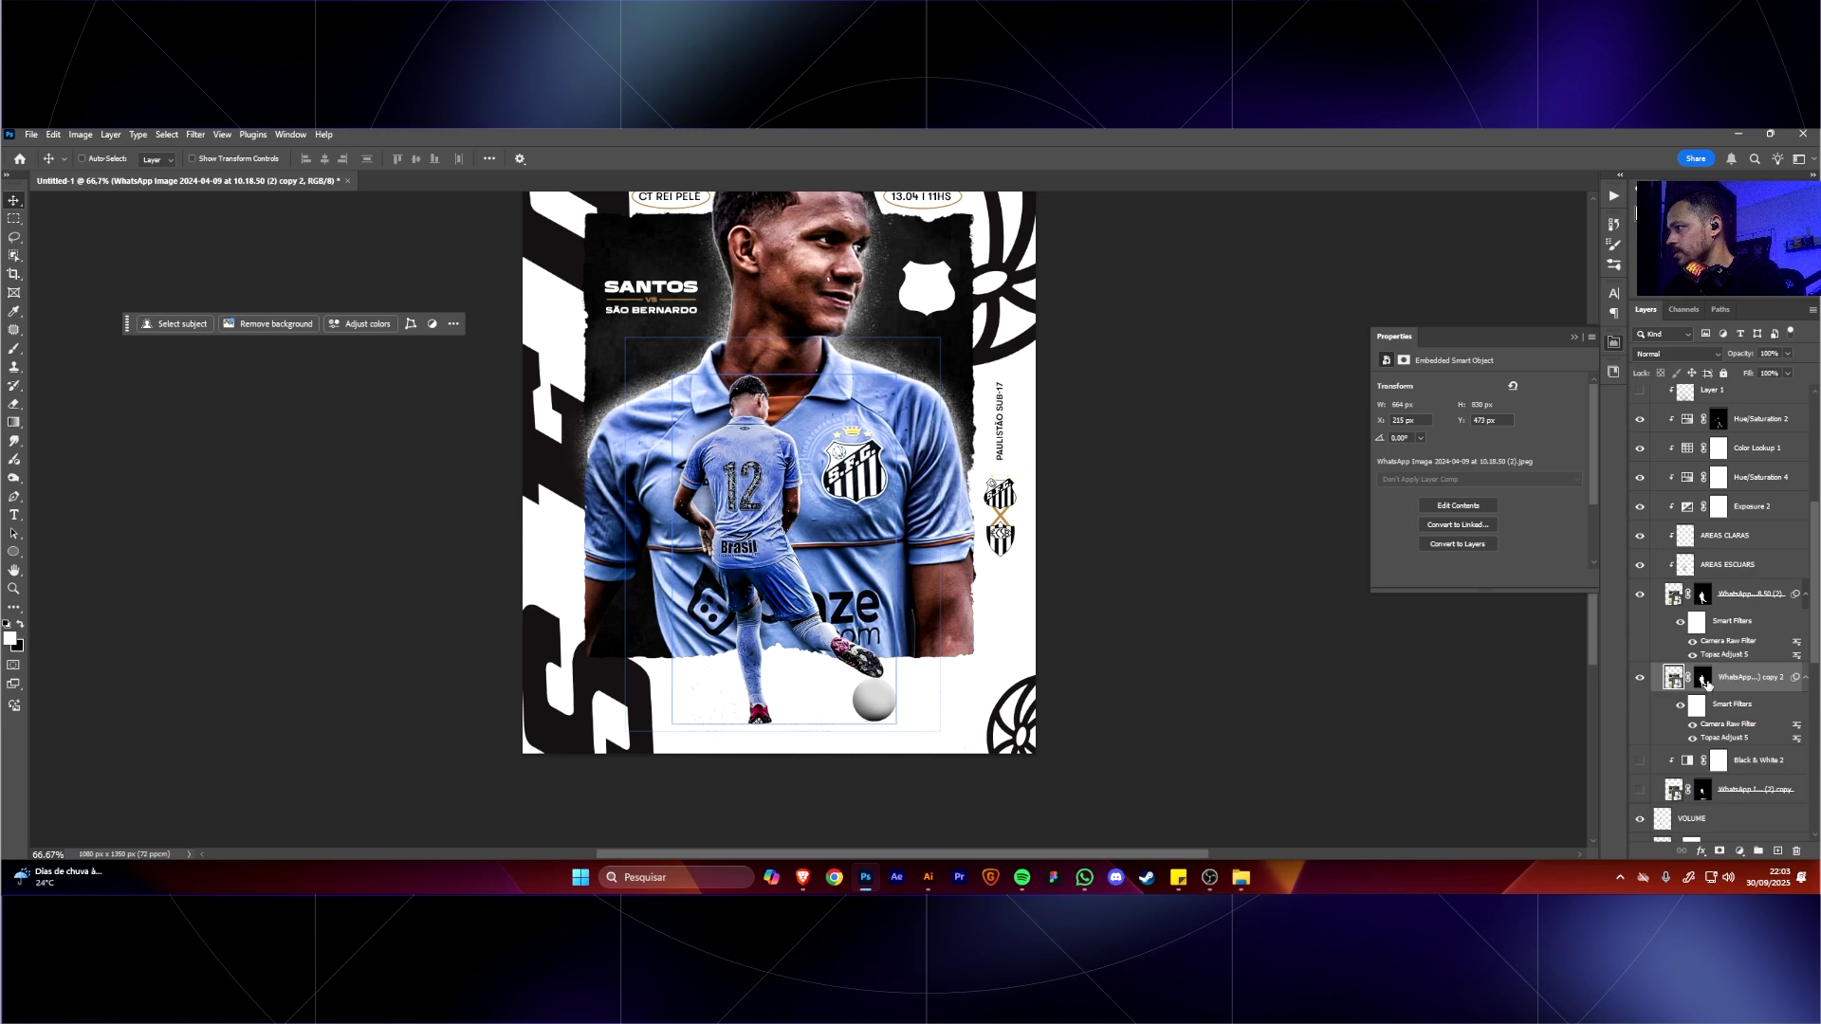
Rasterize the duplicated kicking player layer and keep its layer mask.
left_click(1705, 679)
right_click(1743, 682)
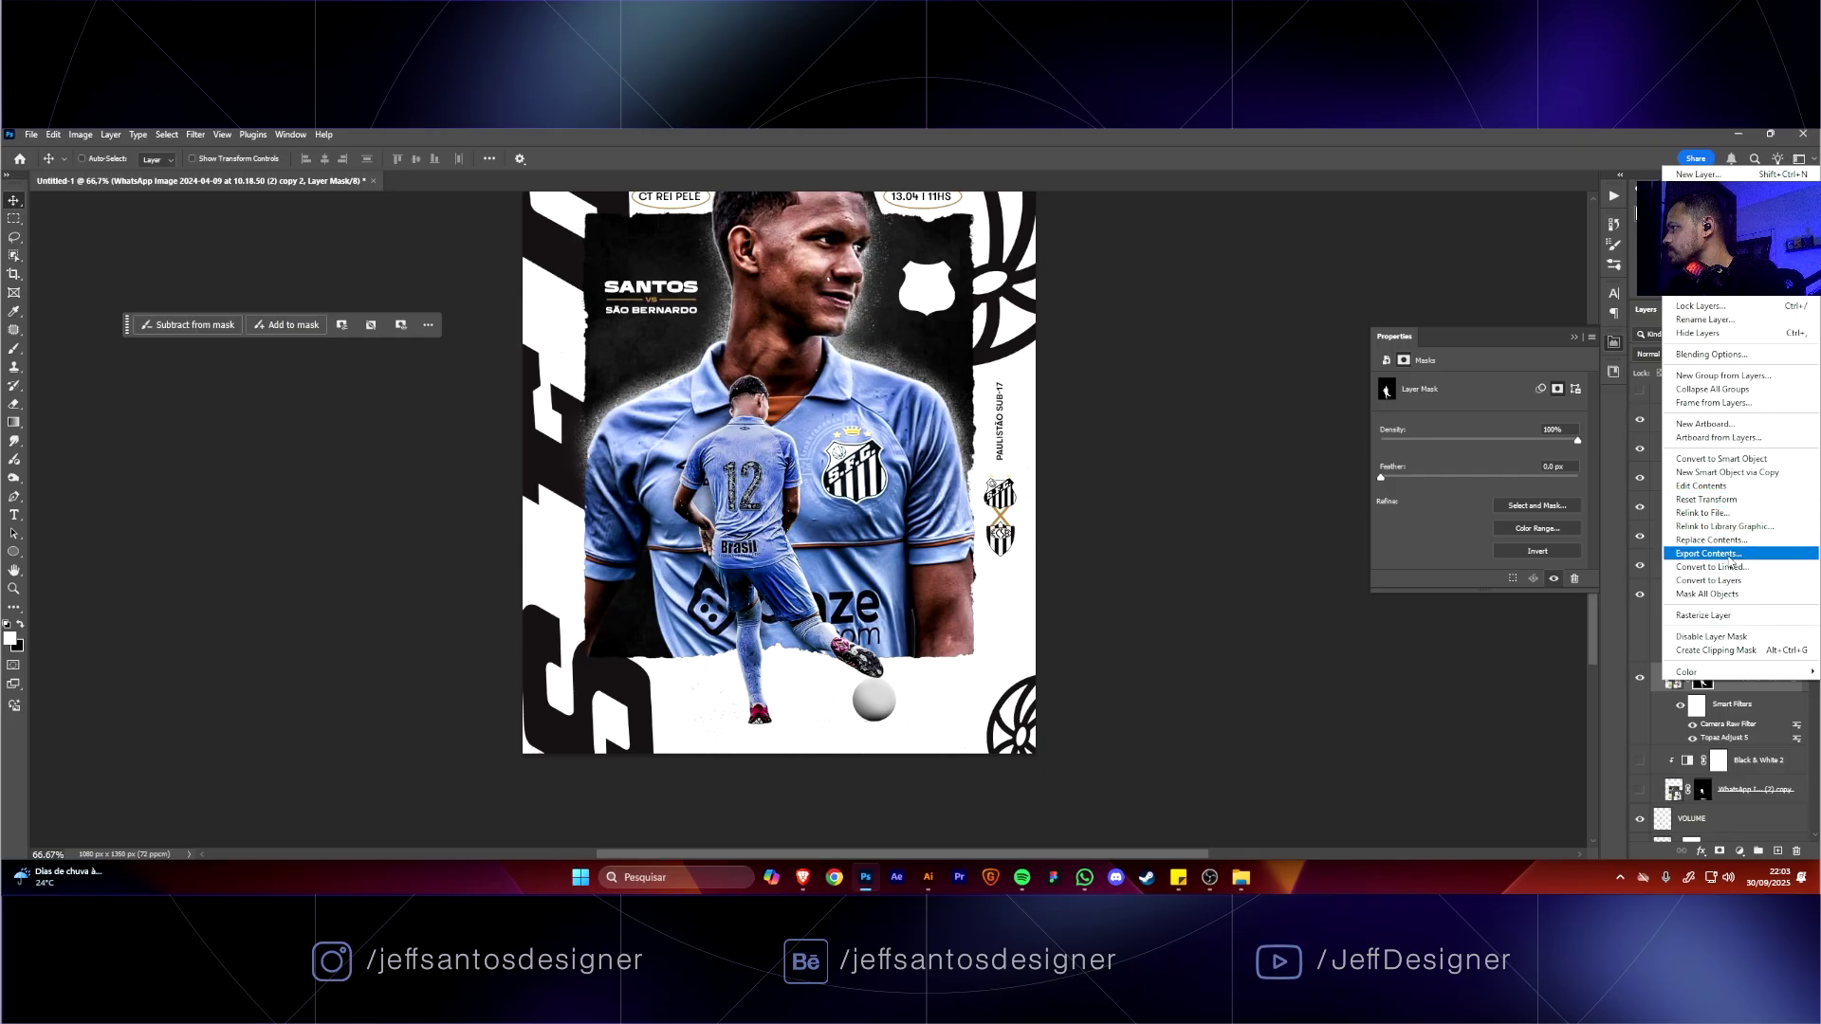
left_click(1707, 615)
left_click(1703, 679)
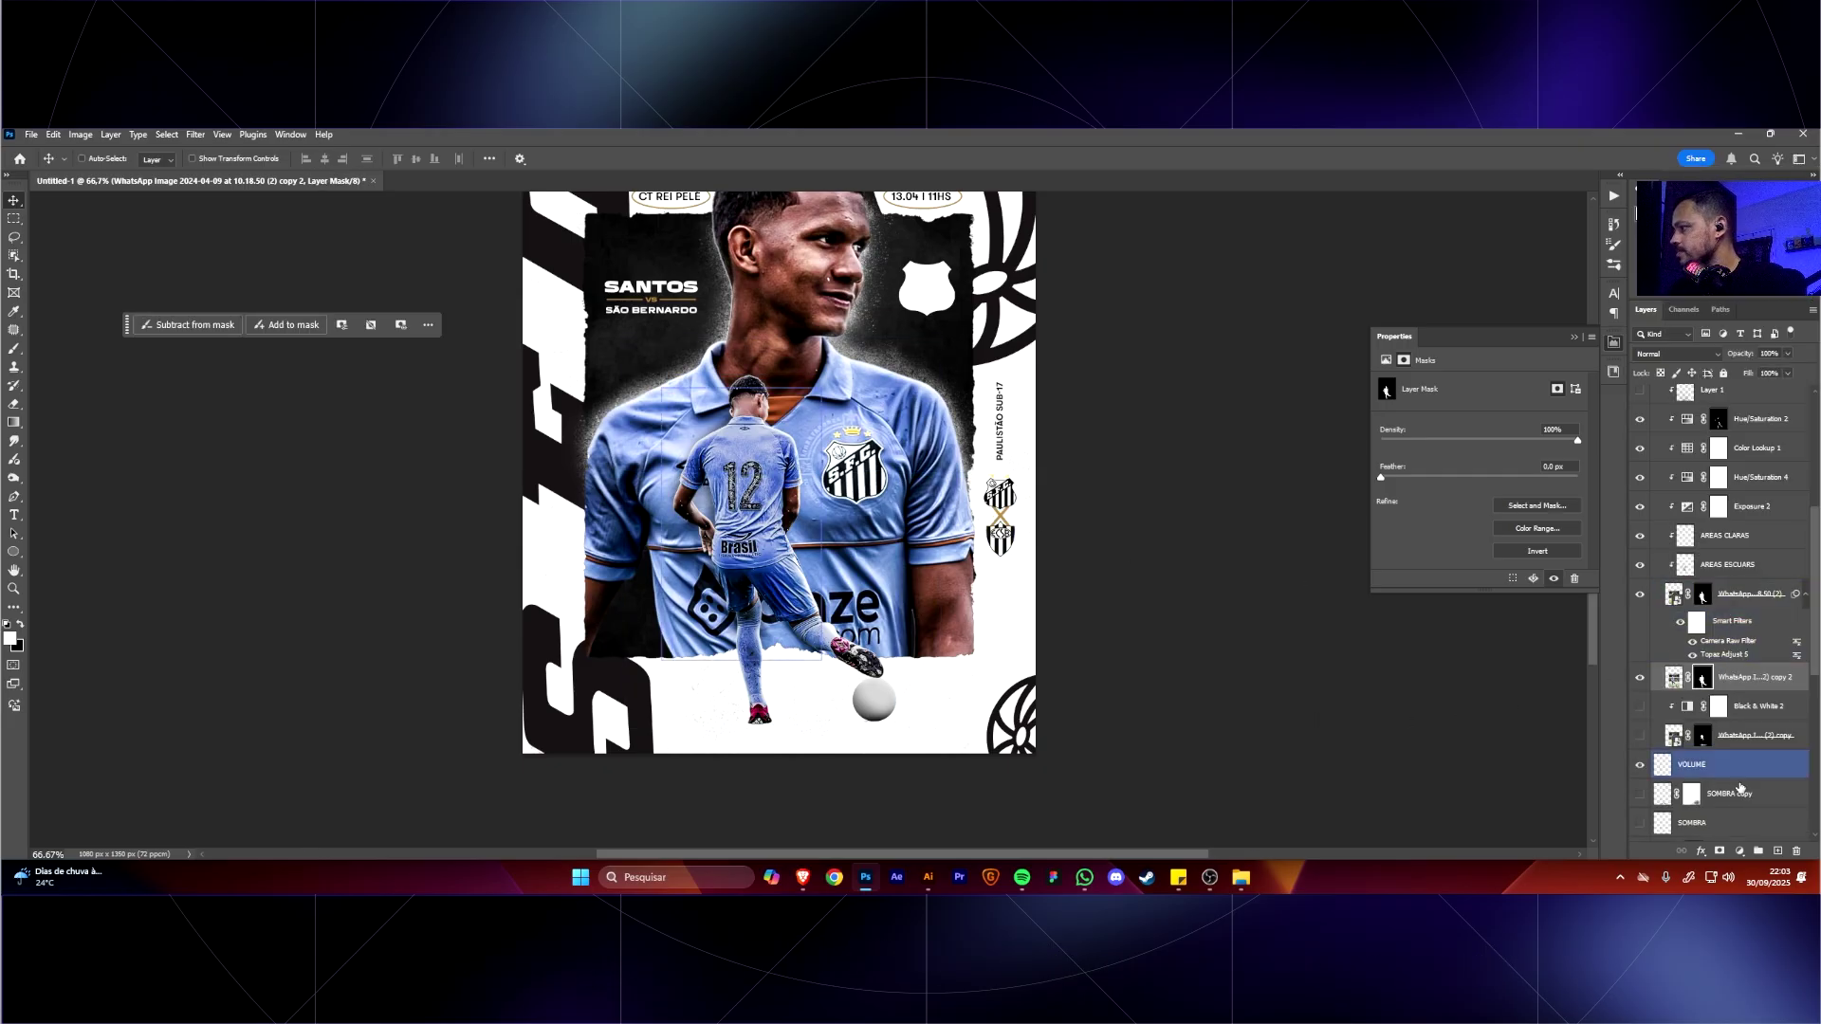
Add a Black & White adjustment above the rasterized copy and clip it to that copy.
left_click(1740, 850)
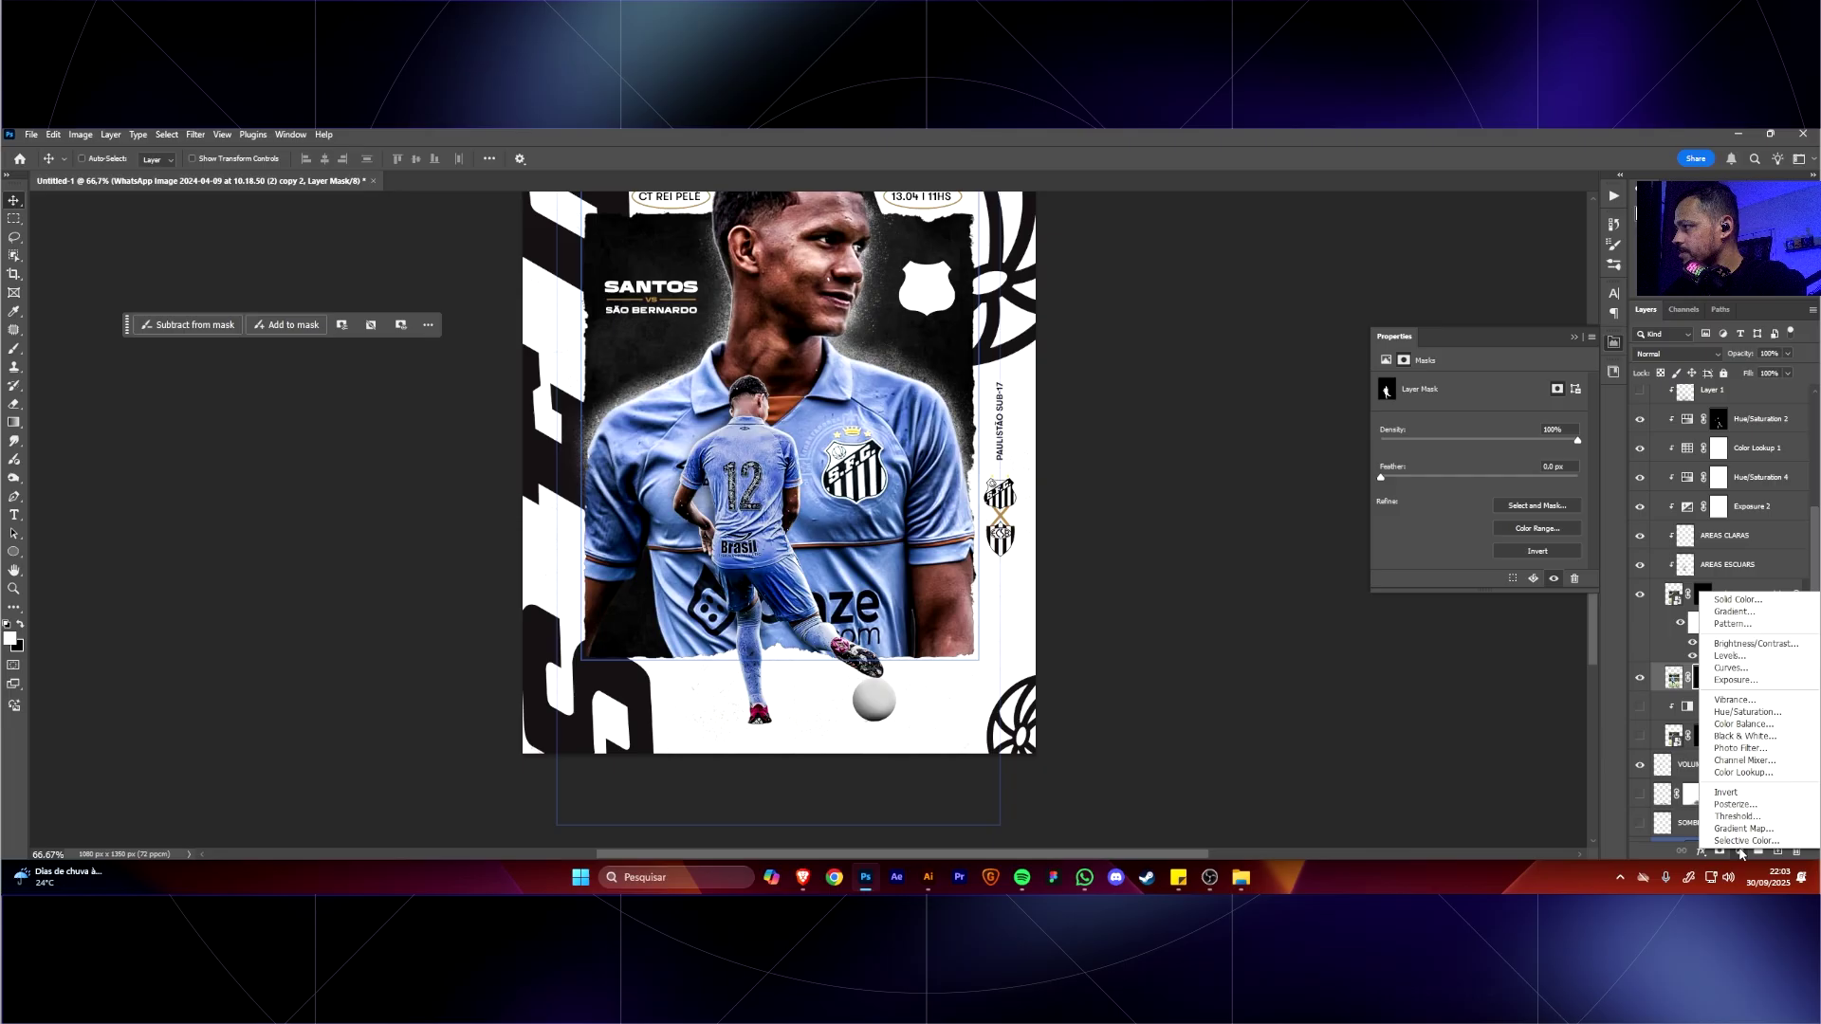
left_click(1746, 736)
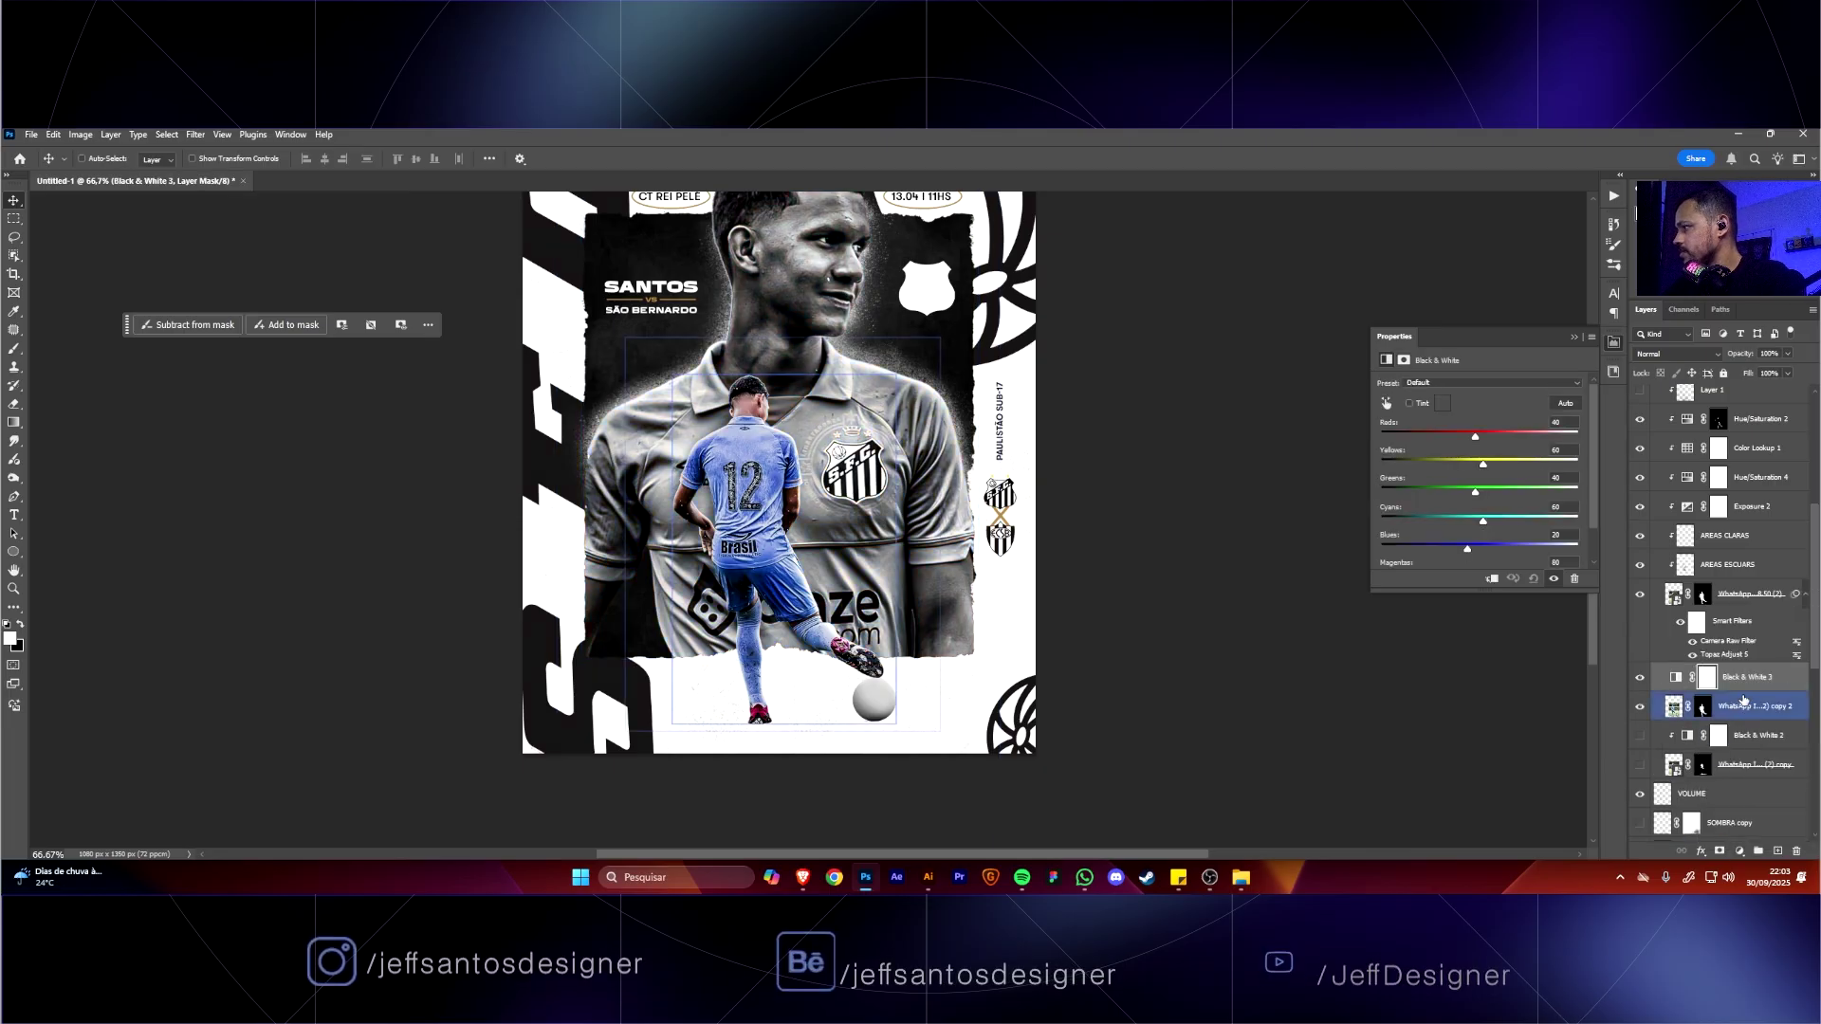
left_click(1688, 692, "alt")
left_click(1675, 707)
key("b")
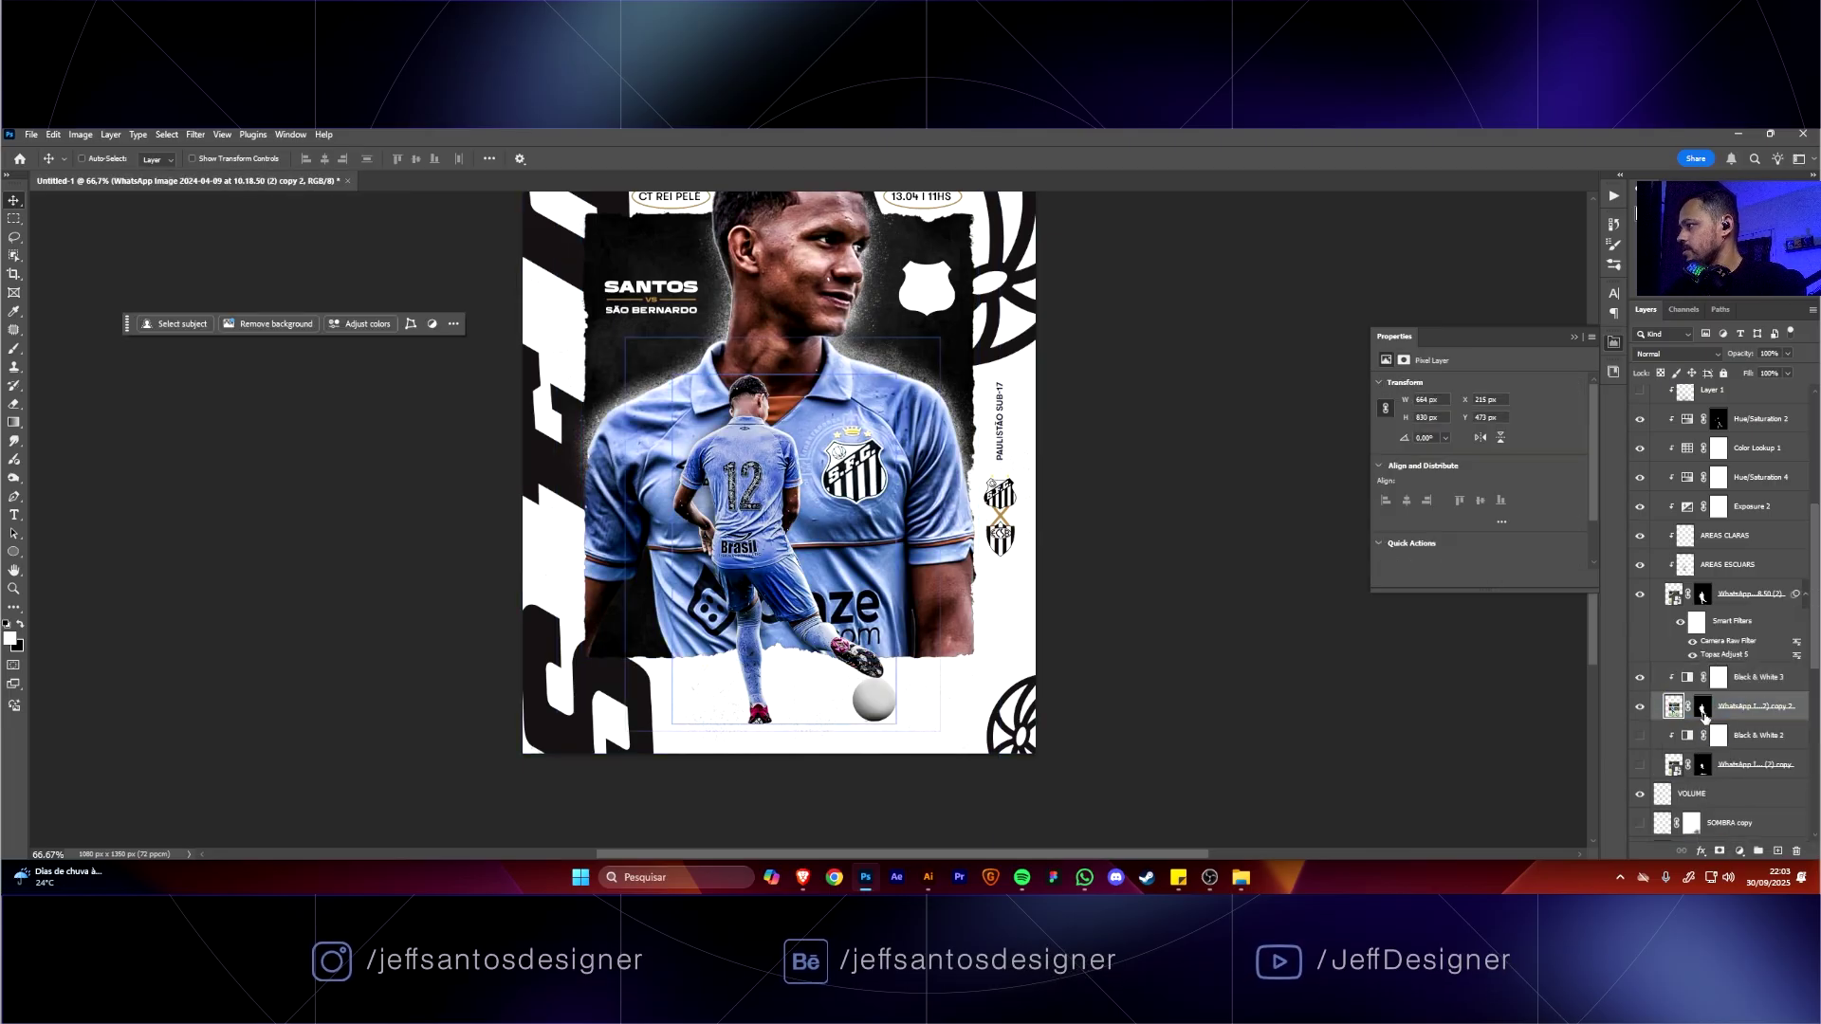
Prepare a Soft Round brush of 300 px with 0% hardness for painting on the rasterized copy's layer mask.
left_click(1703, 706)
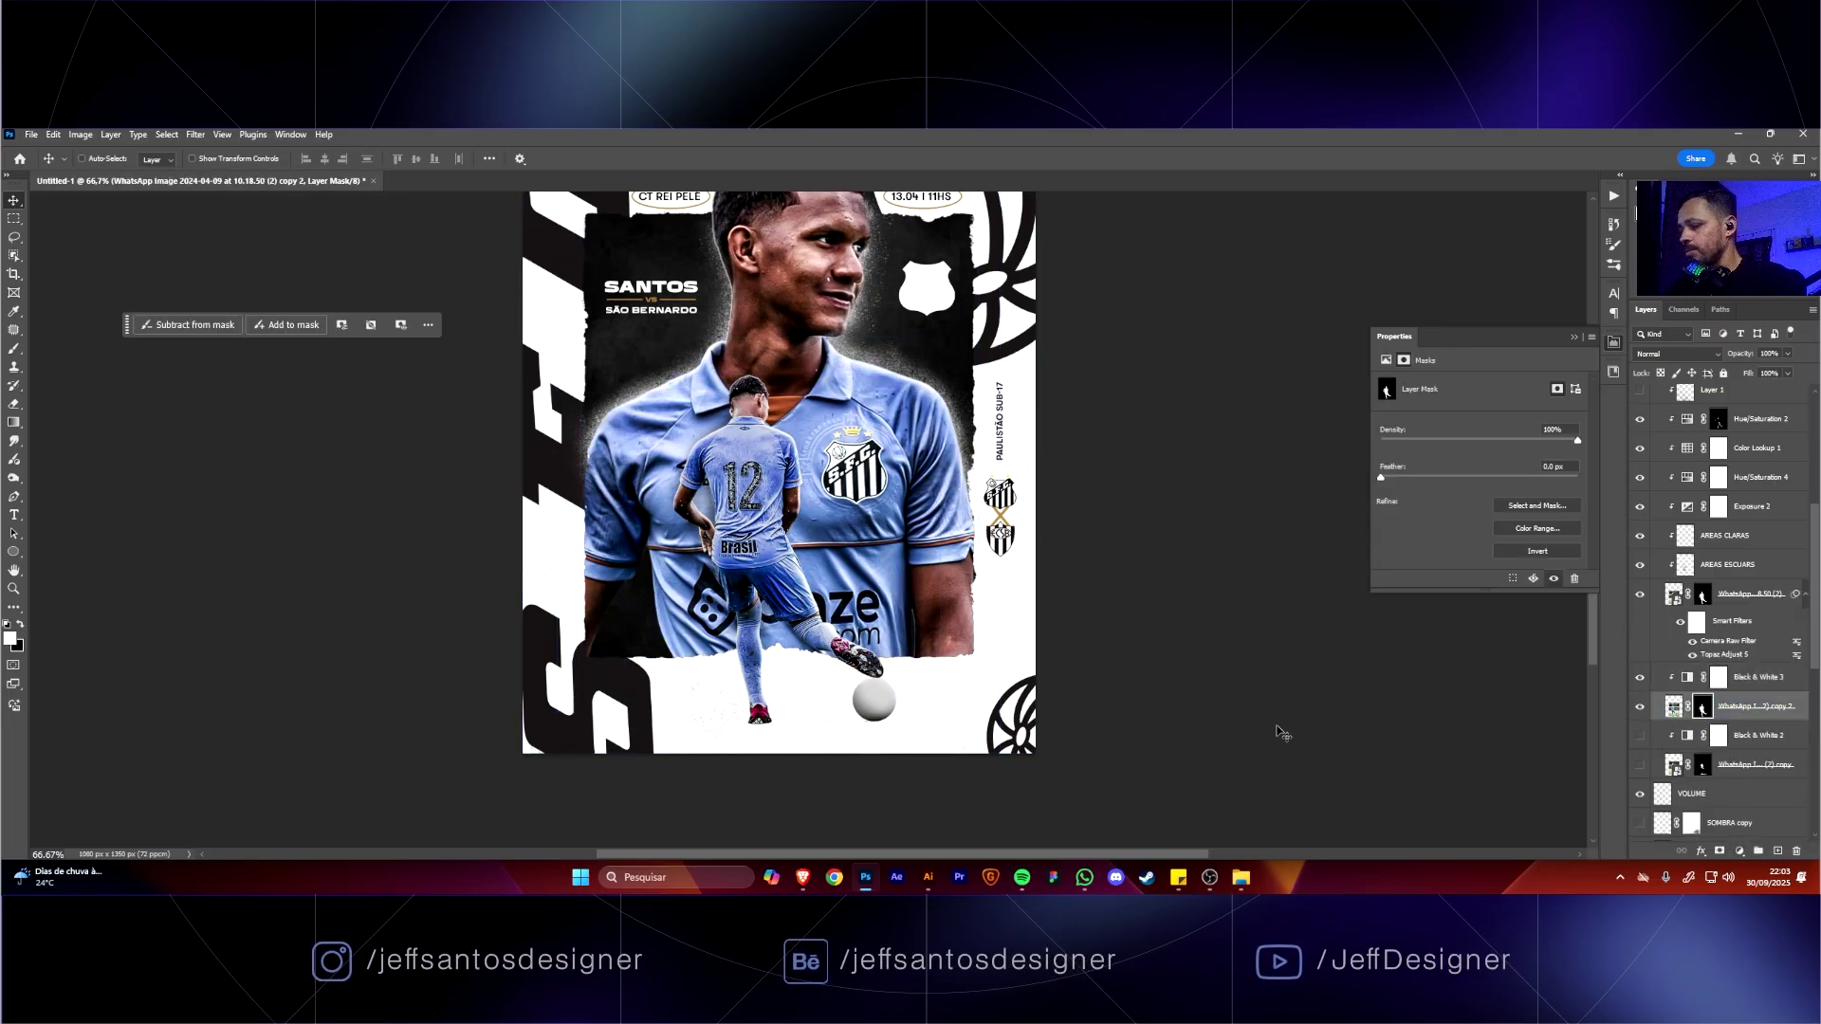
key("bracketright")
key("bracketright")
key("bracketright")
key("bracketright")
key("bracketright")
right_click(804, 700)
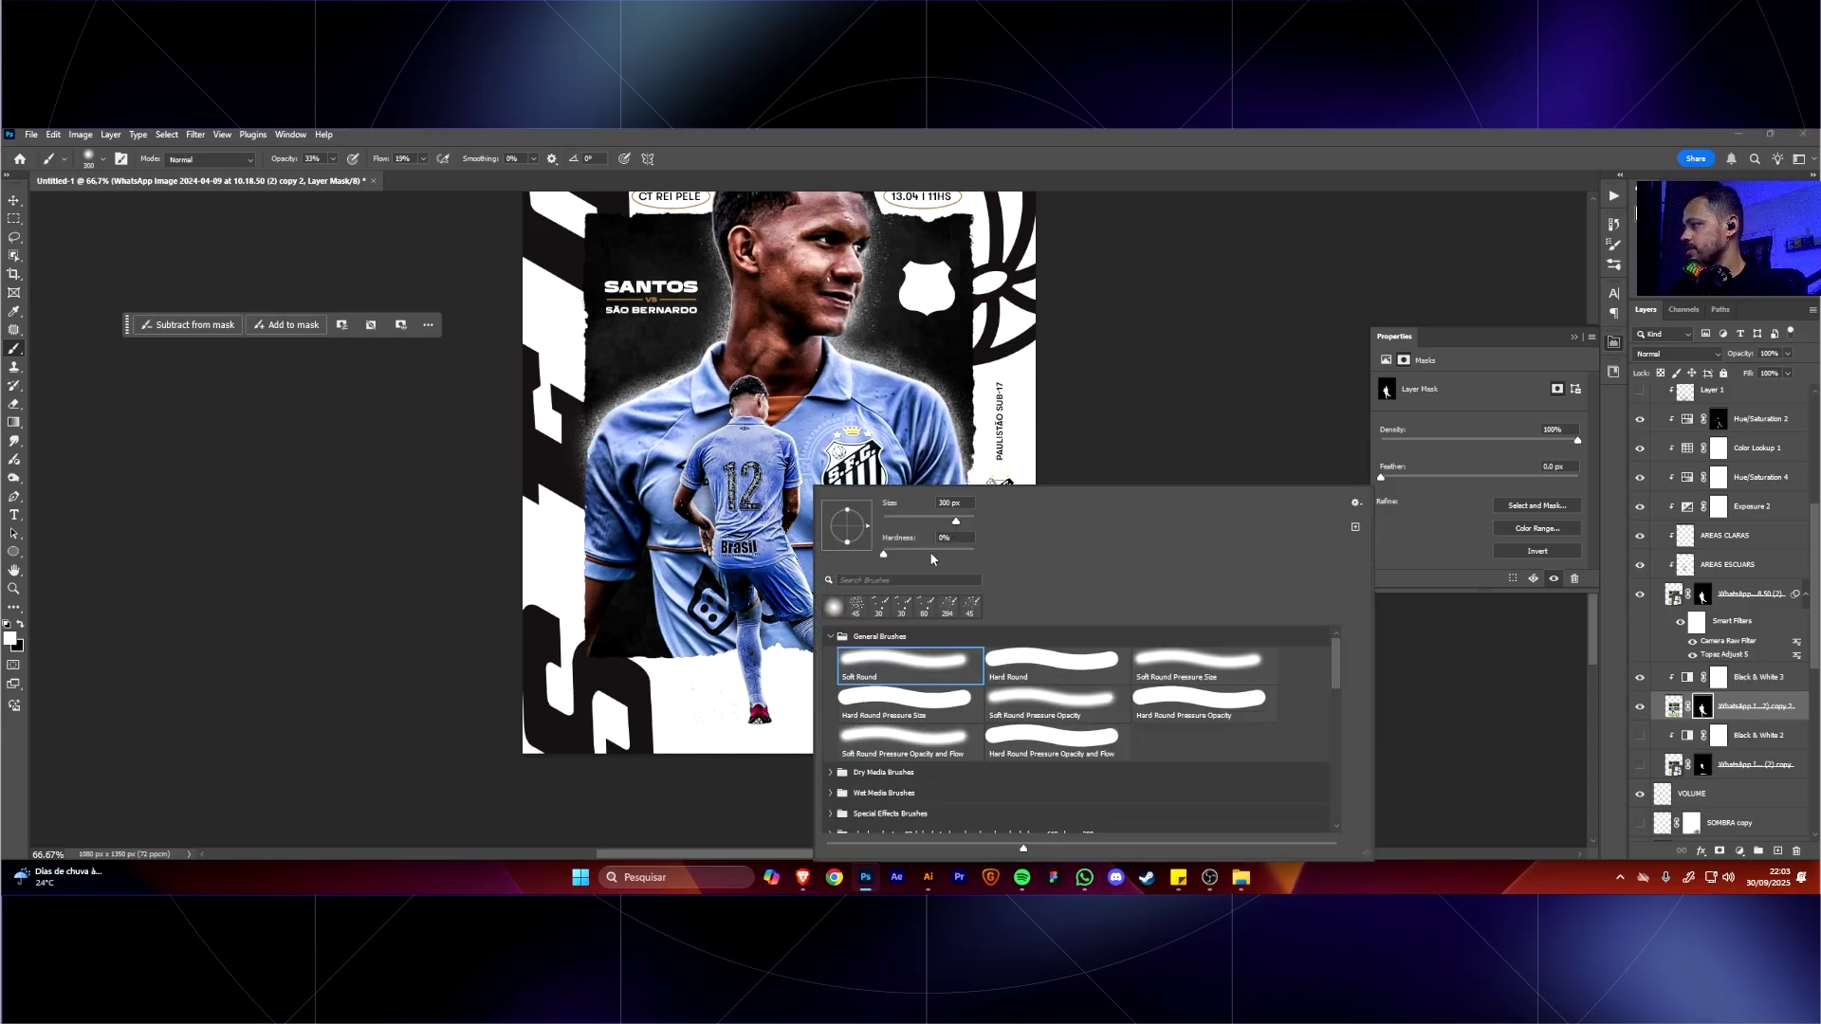
left_click(808, 726)
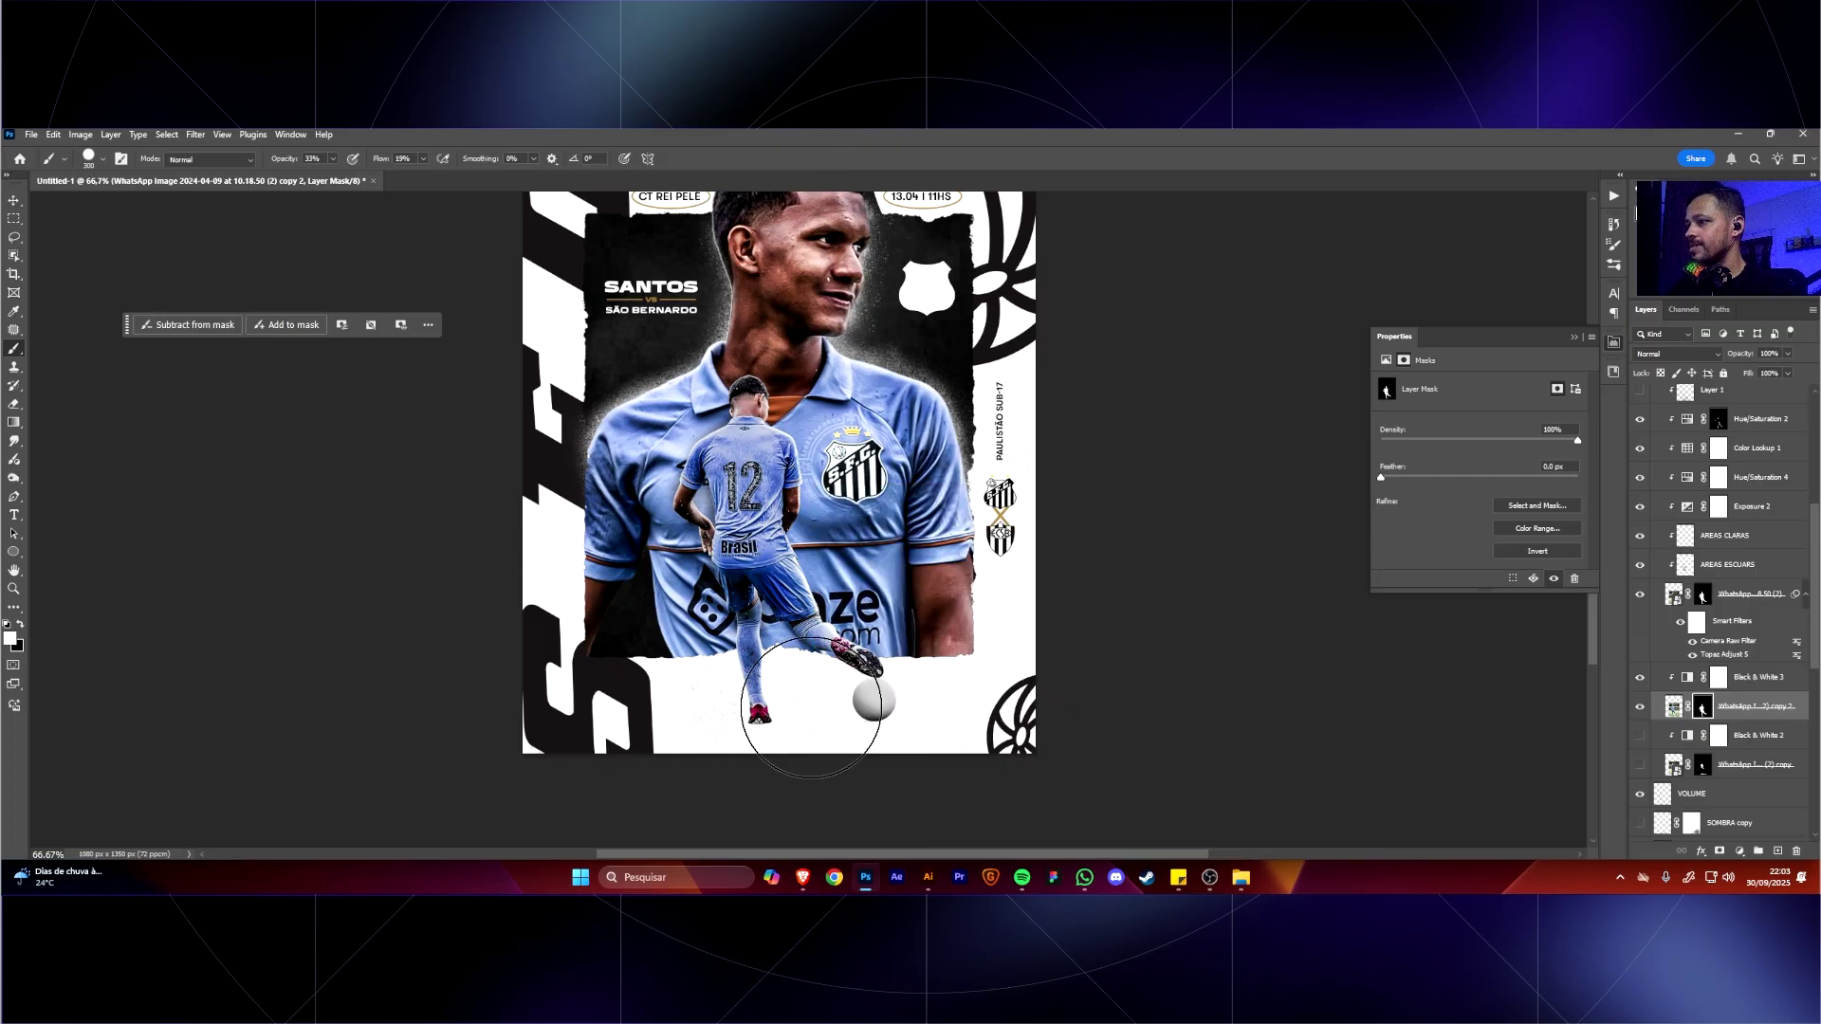
Check the copy with its mask disabled, re-enable it, and paint the mask white to reveal grass around the feet and ball.
left_click(1703, 709, "shift")
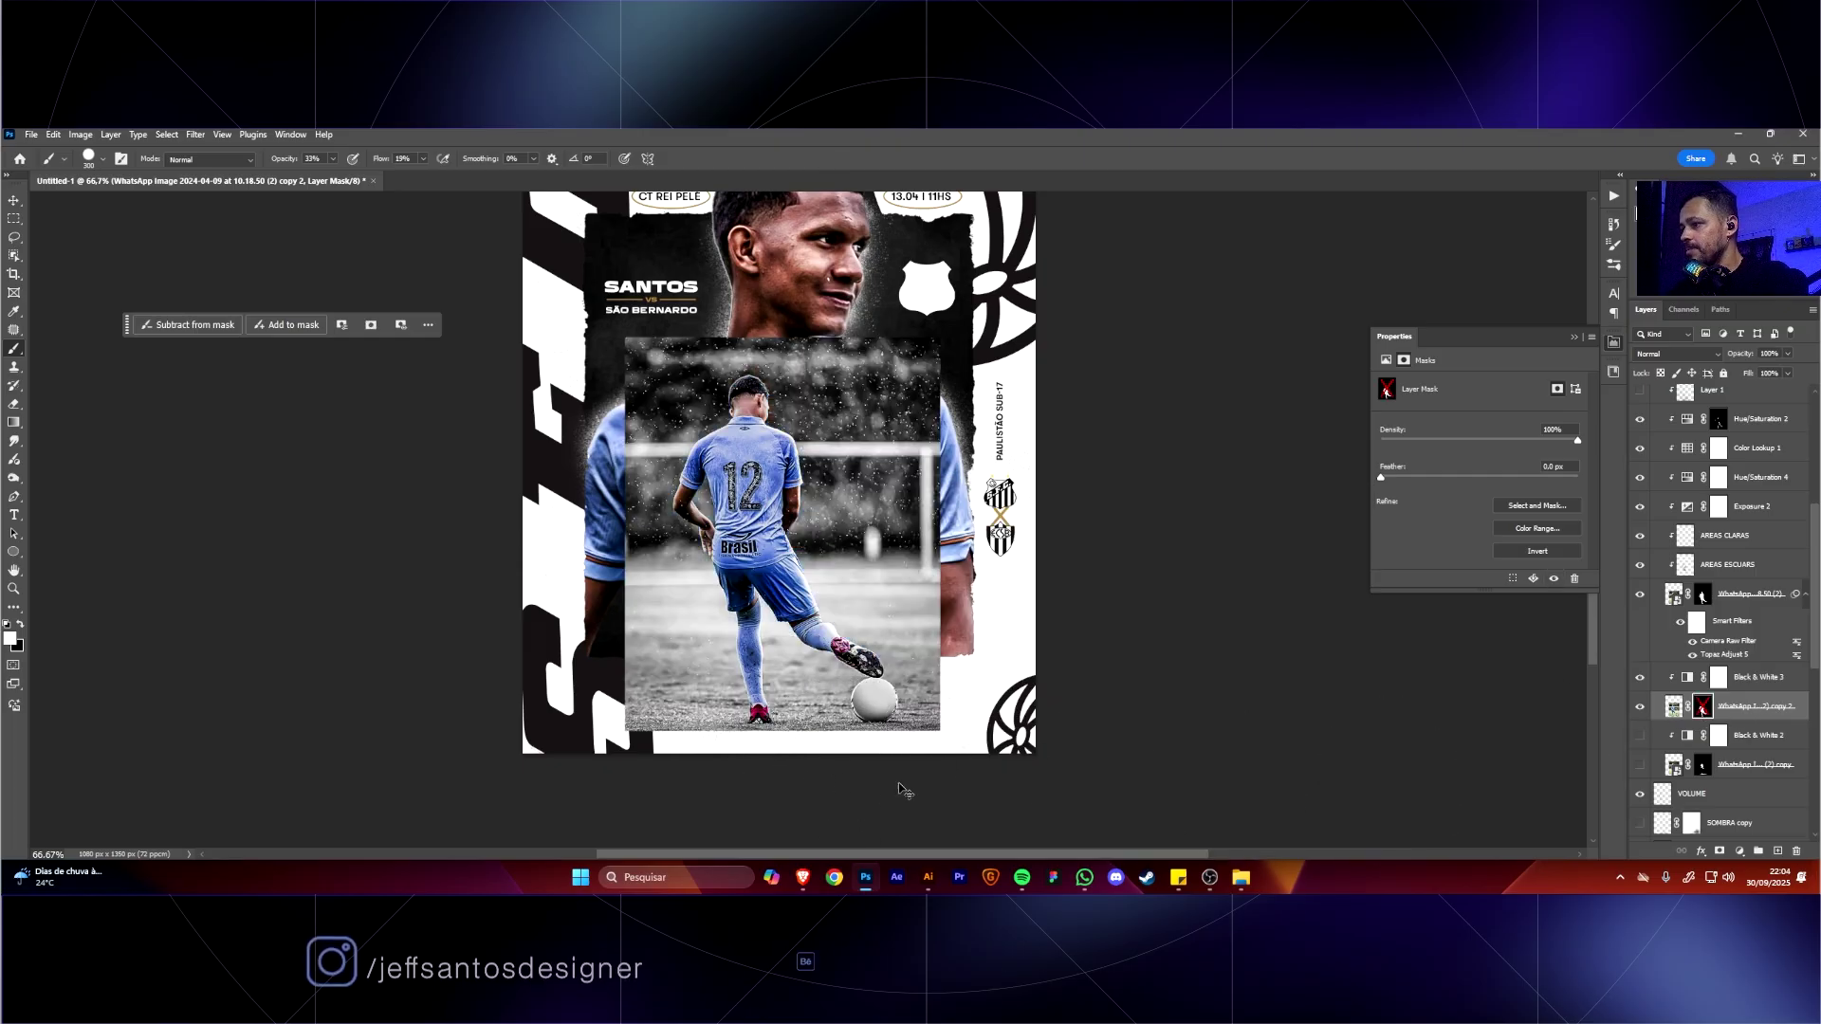
left_click(1553, 578)
key("bracketleft")
key("bracketleft")
key("bracketleft")
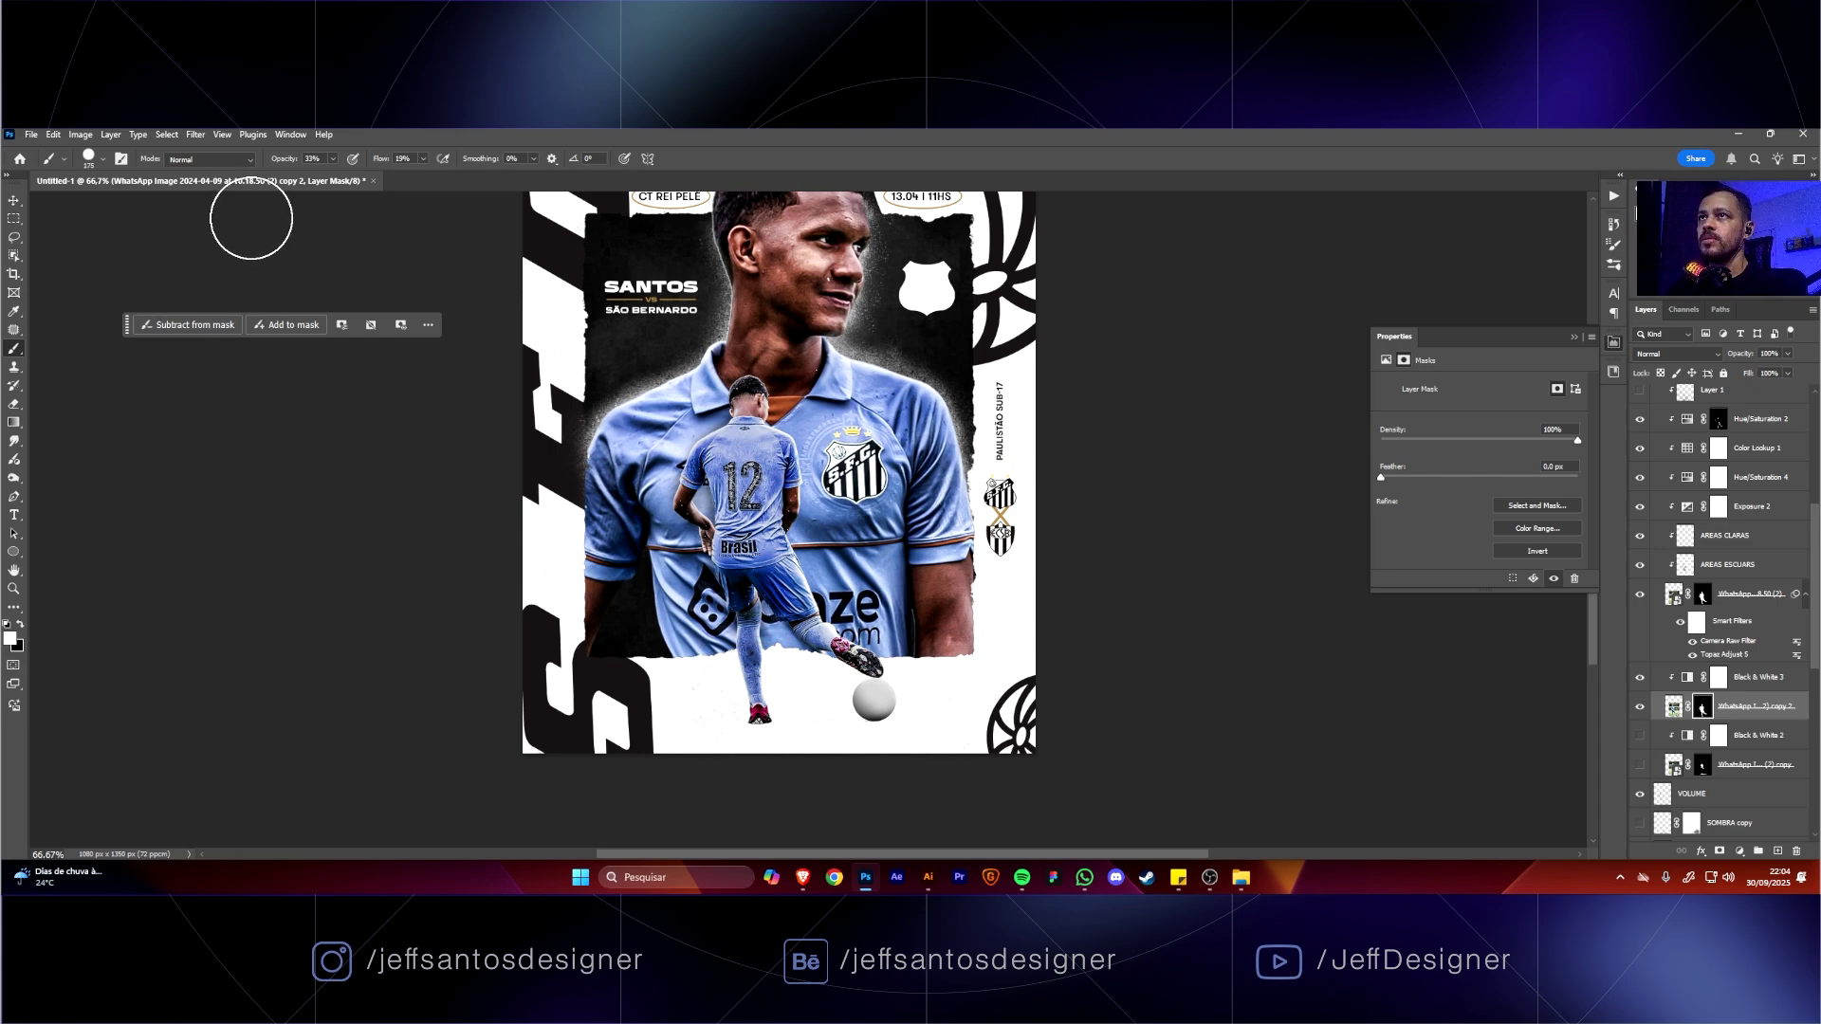
key("bracketleft")
key("bracketleft")
mouse_move(754, 713)
left_mouse_down()
mouse_move(978, 551)
mouse_move(747, 703)
mouse_move(771, 706)
mouse_move(743, 701)
mouse_move(828, 704)
mouse_move(779, 710)
left_mouse_up()
right_click(781, 705)
key("bracketleft")
key("Escape")
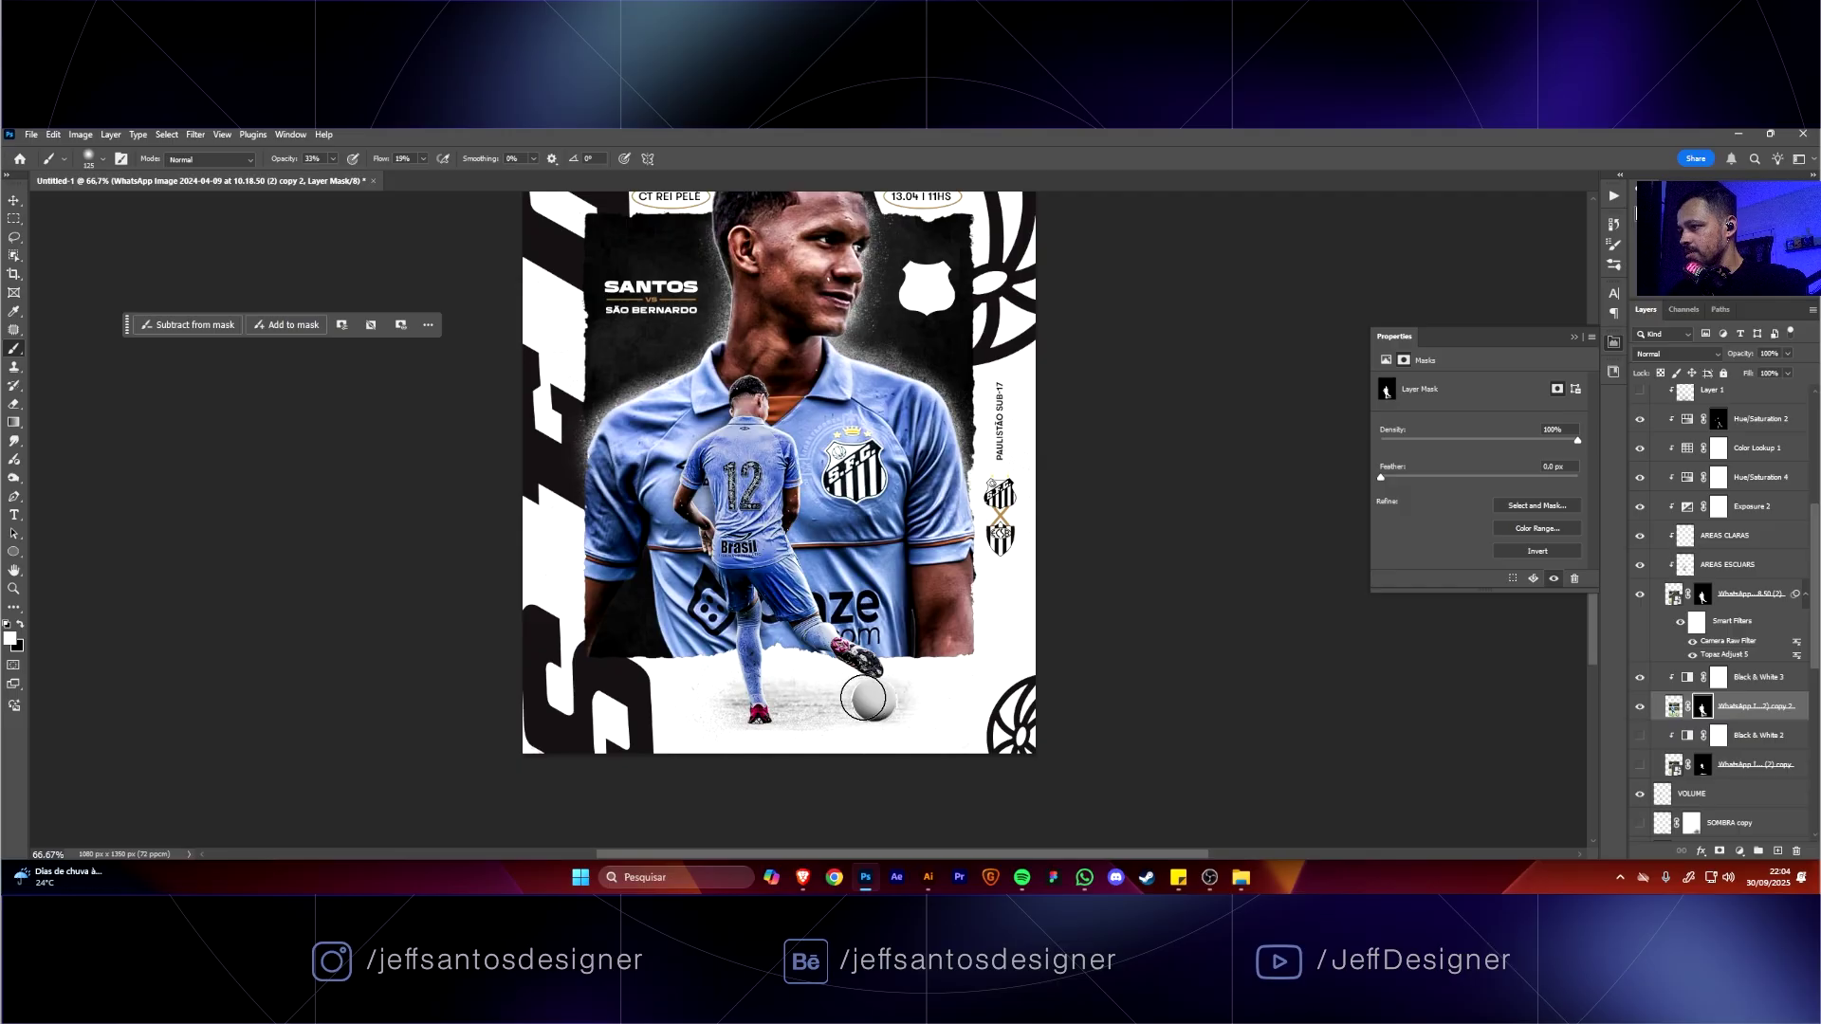
Refine the copy's mask around the ball's edge by painting black with a smaller soft brush.
key("x")
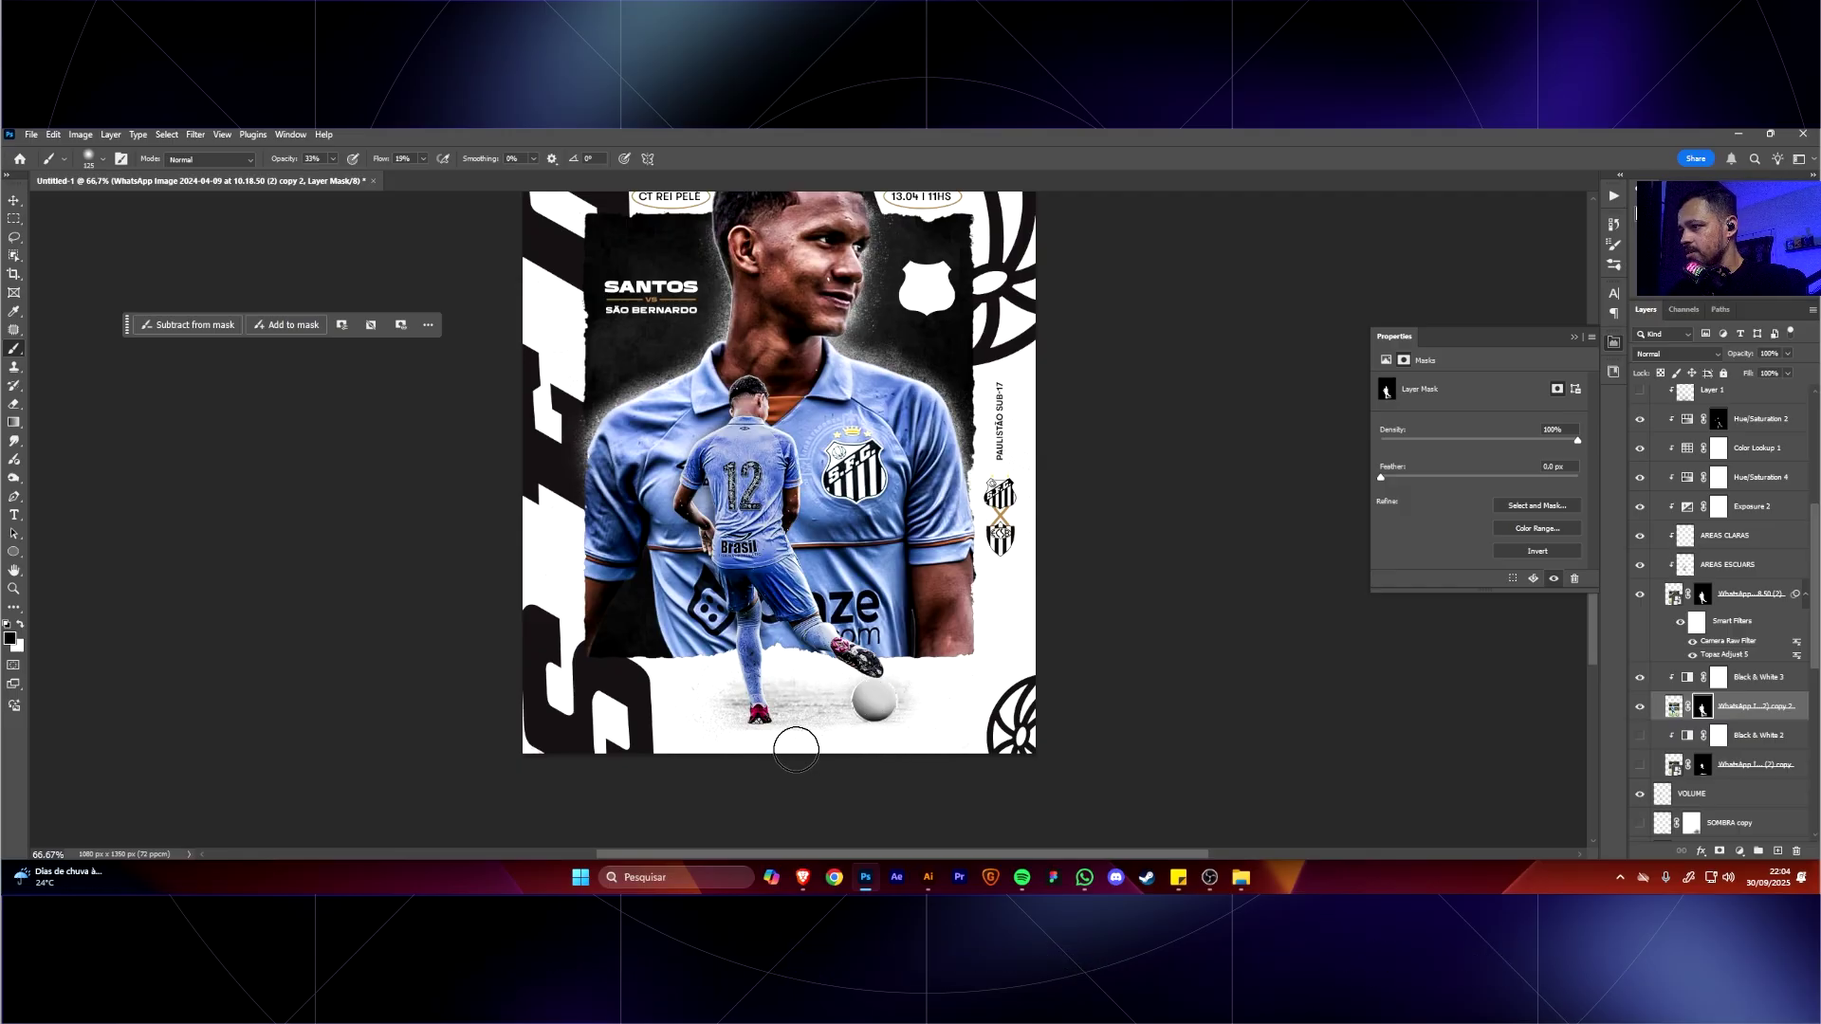
key("ctrl+plus")
key("ctrl+plus")
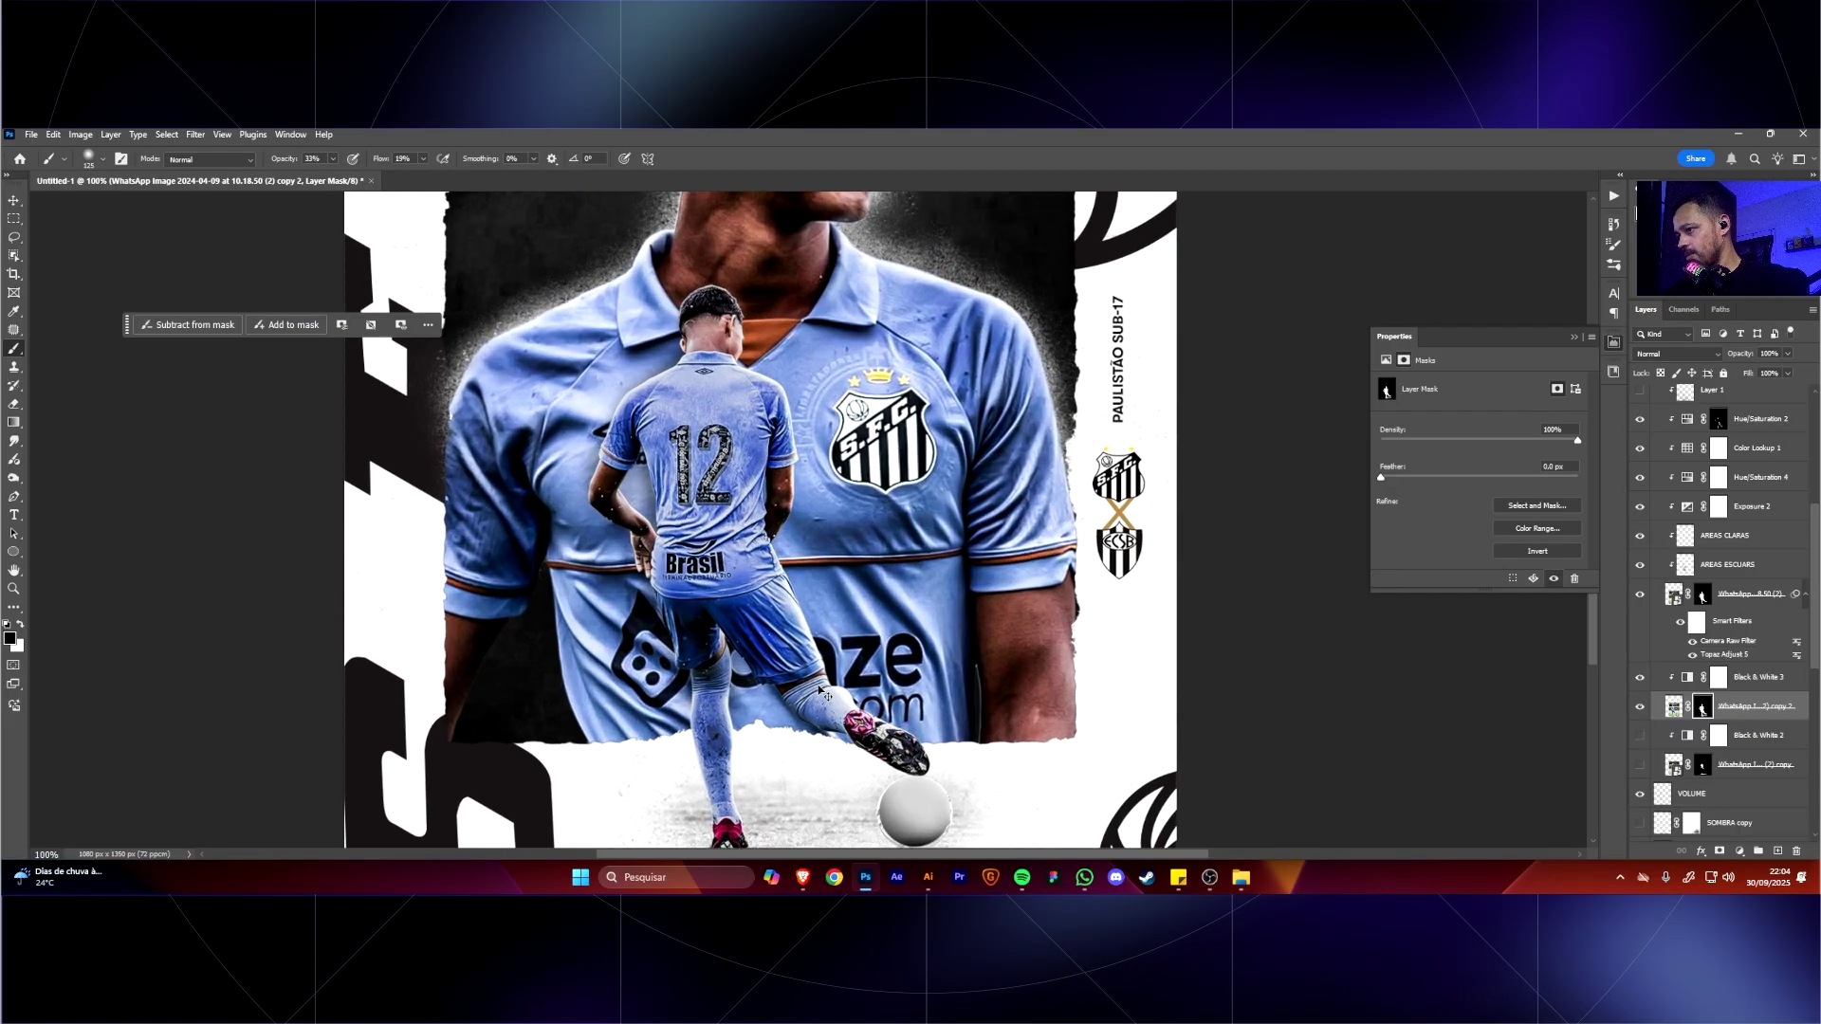
left_click_drag(839, 730, 803, 522)
left_click_drag(915, 820, 883, 633)
key("bracketleft")
key("bracketleft")
key("bracketleft")
key("bracketleft")
key("bracketleft")
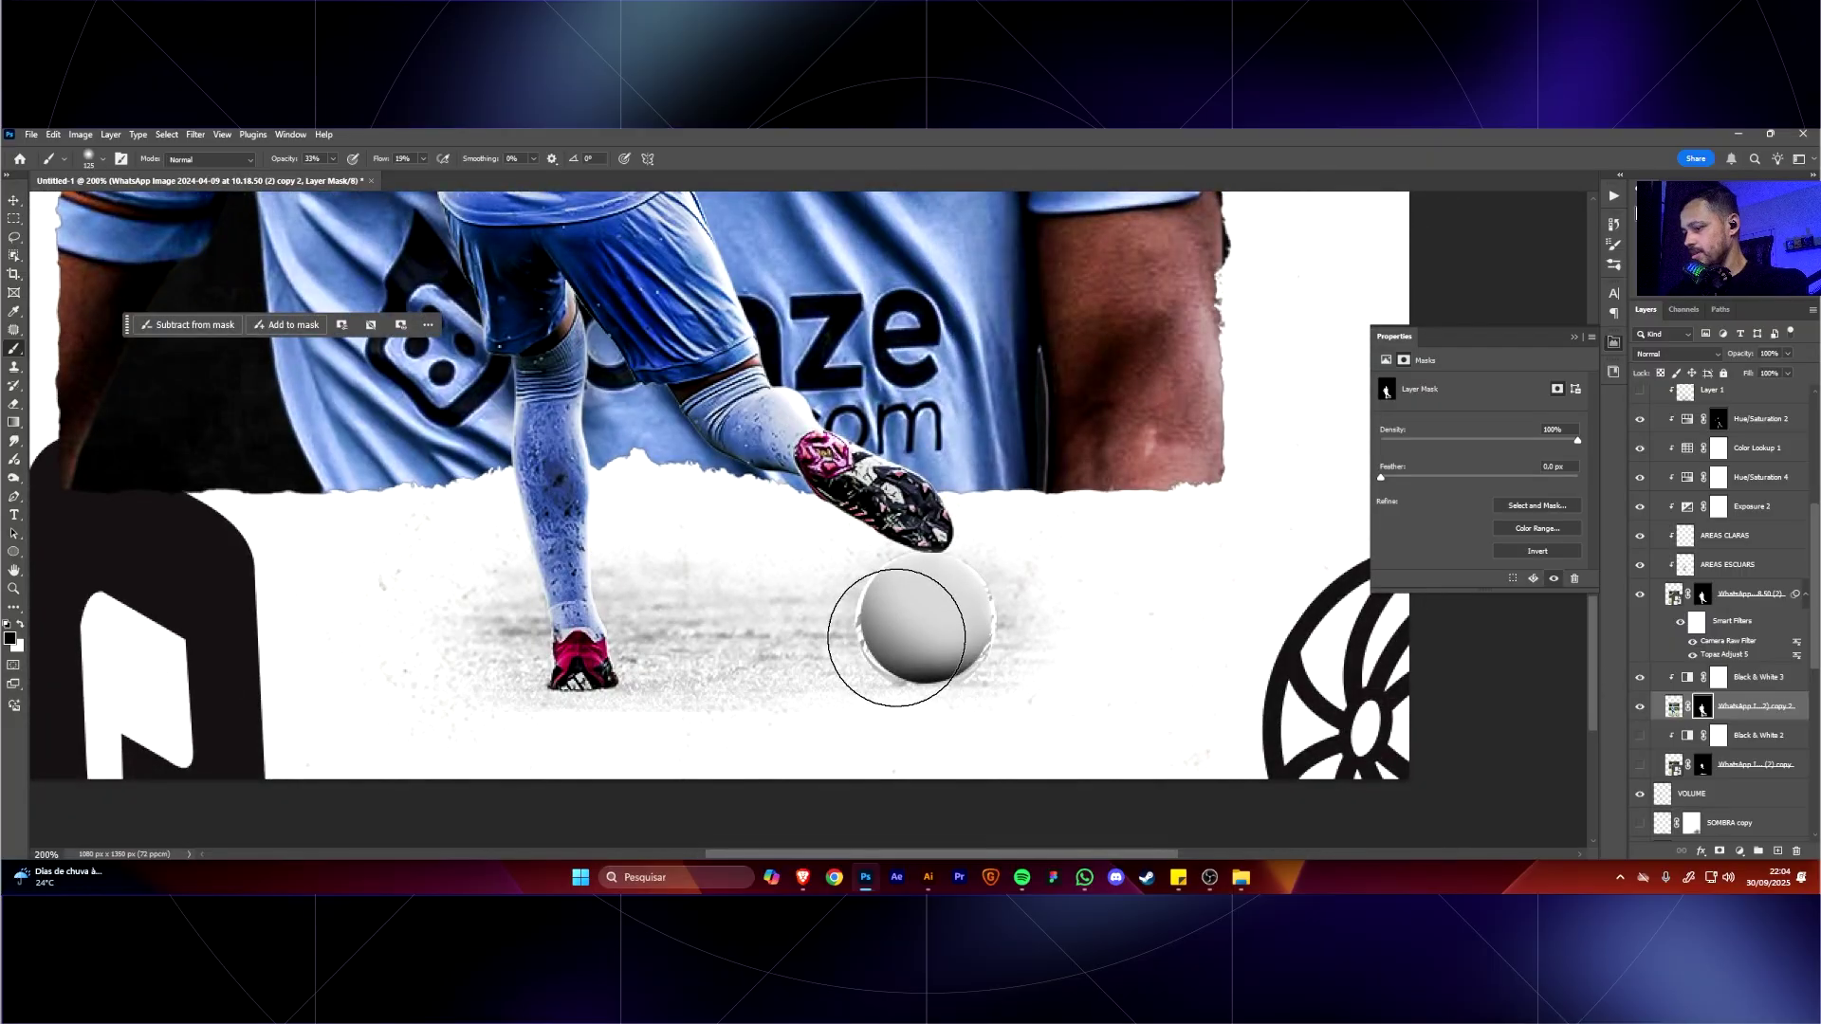
key("x")
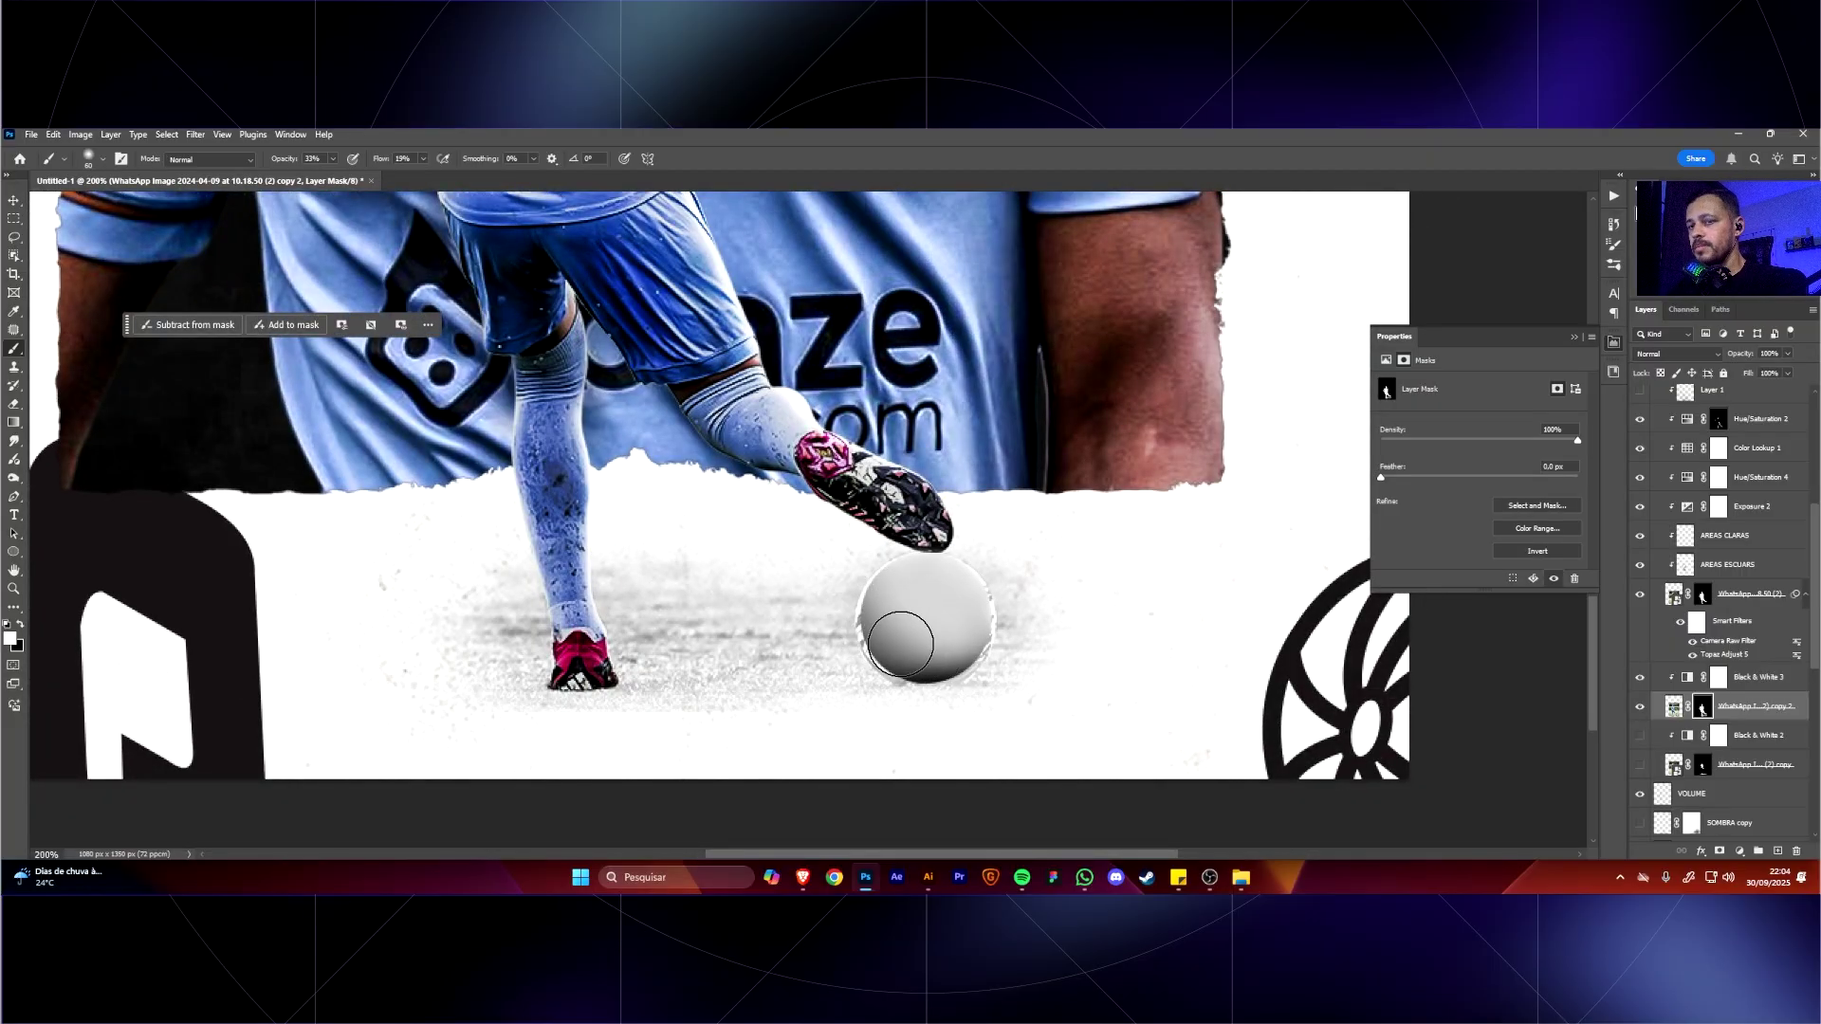
key("x")
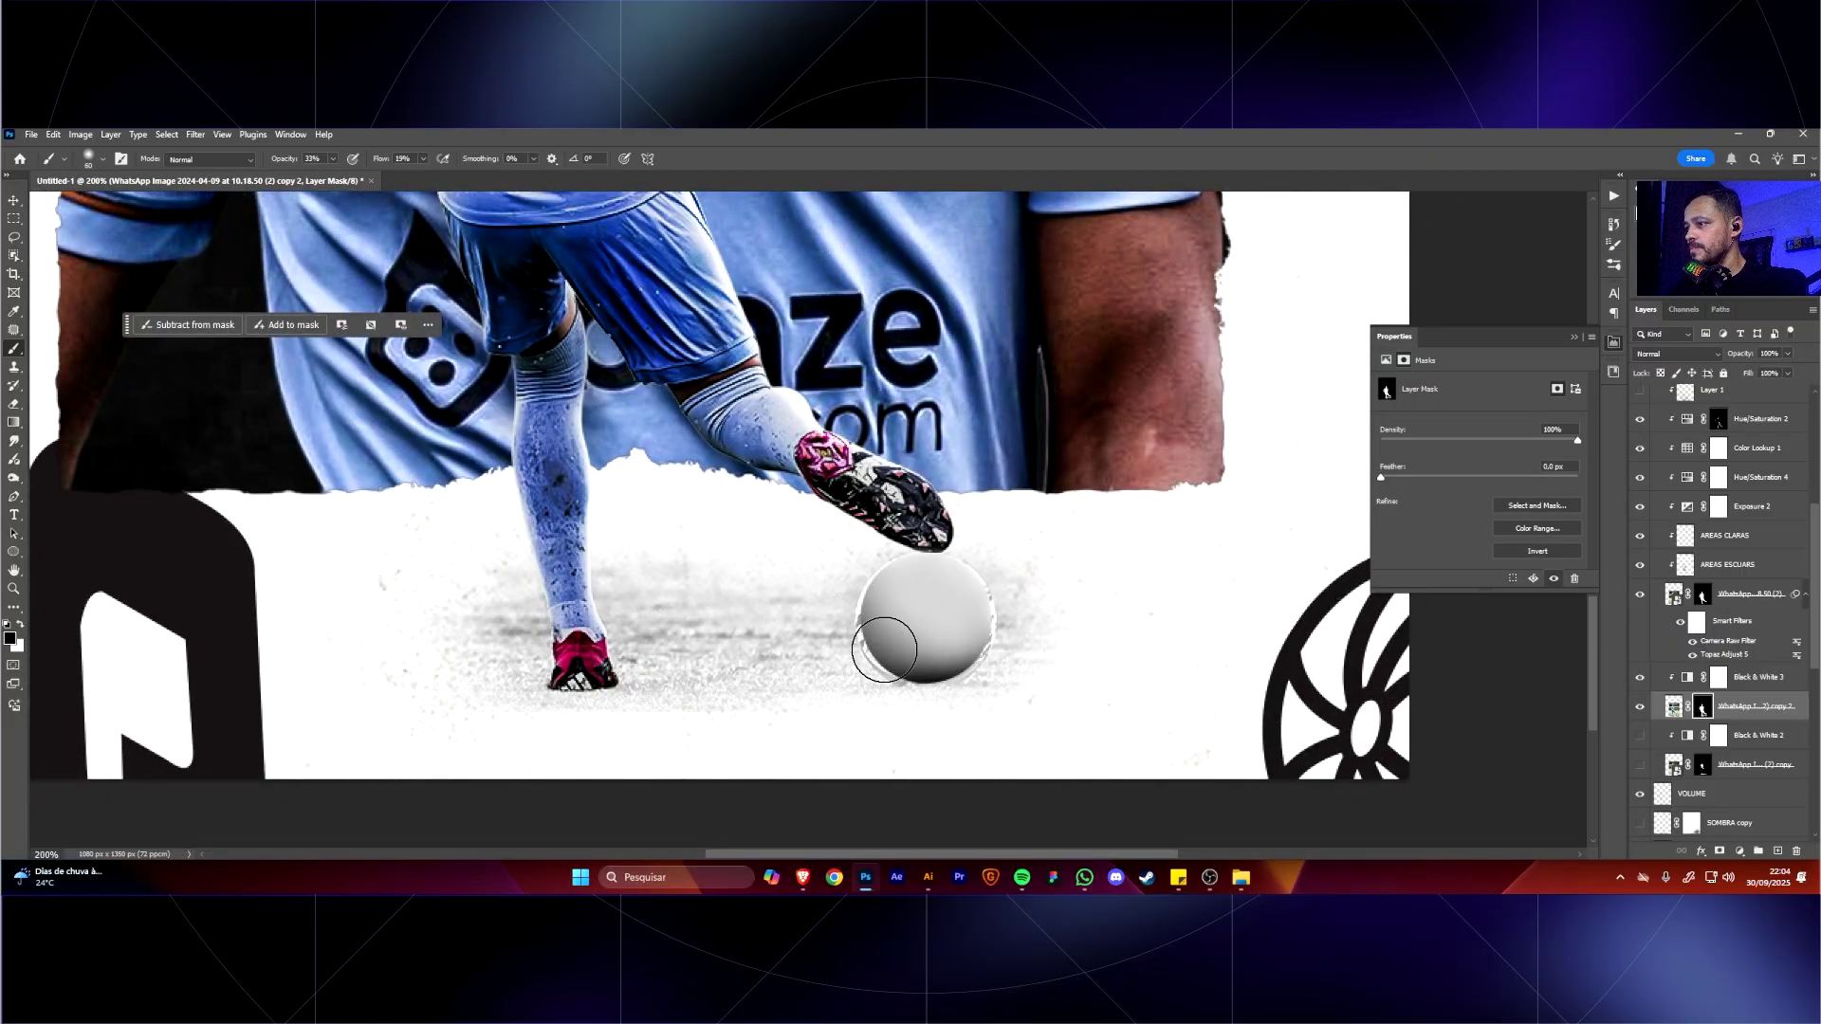
left_click_drag(884, 631, 903, 662)
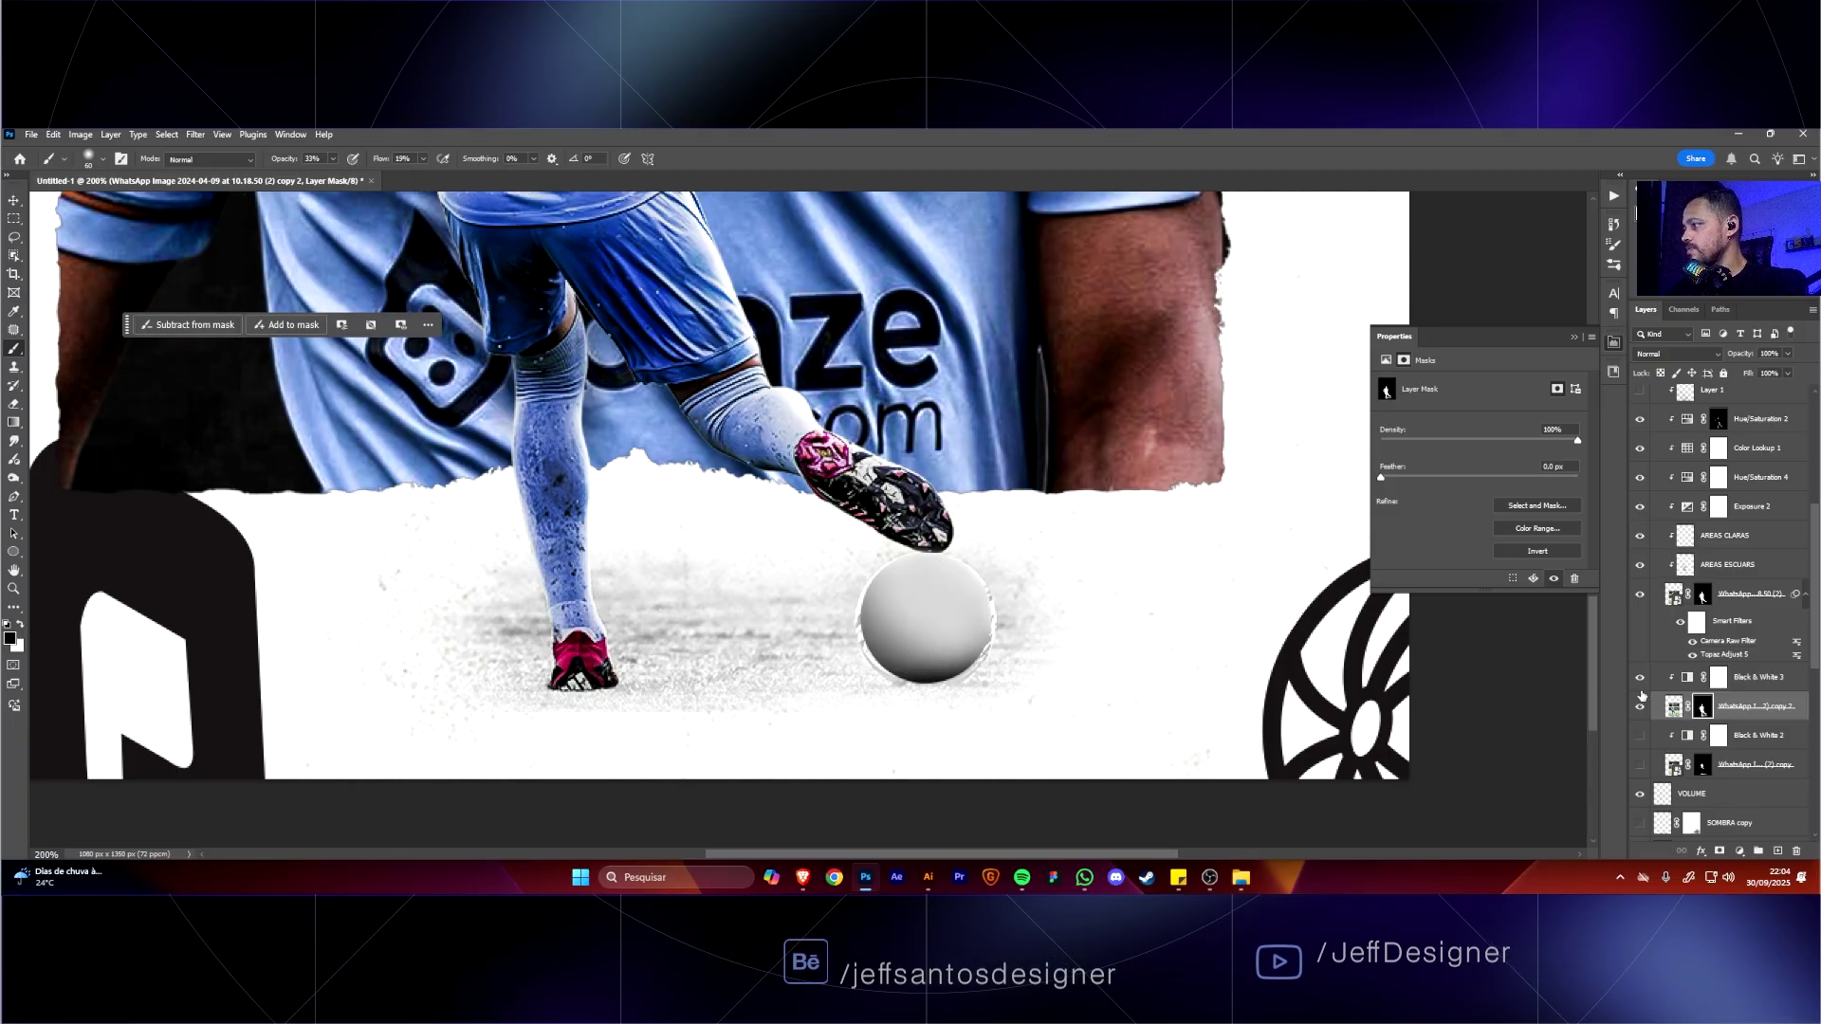
Hide Black & White 3 and the rasterized copy 2, and show Black & White 2 with the earlier player copy instead.
left_click_drag(1639, 679, 1641, 766)
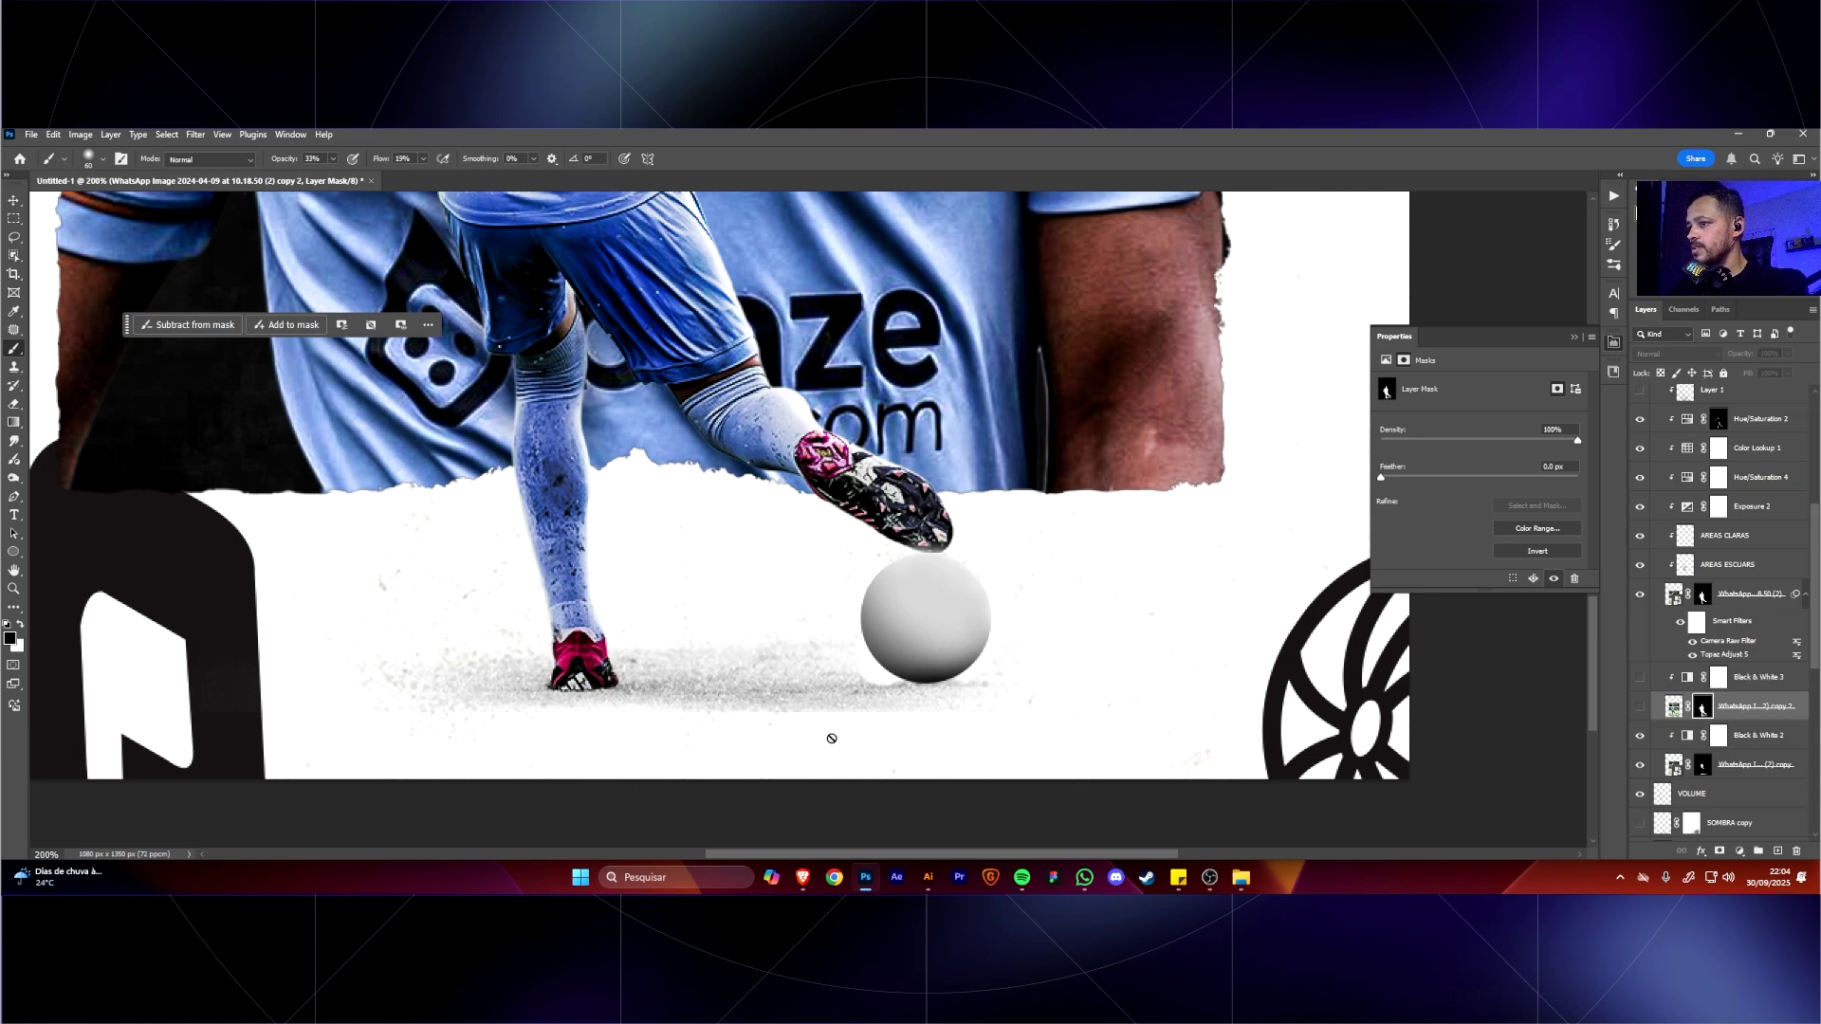
scroll(918, 711, "down", 5)
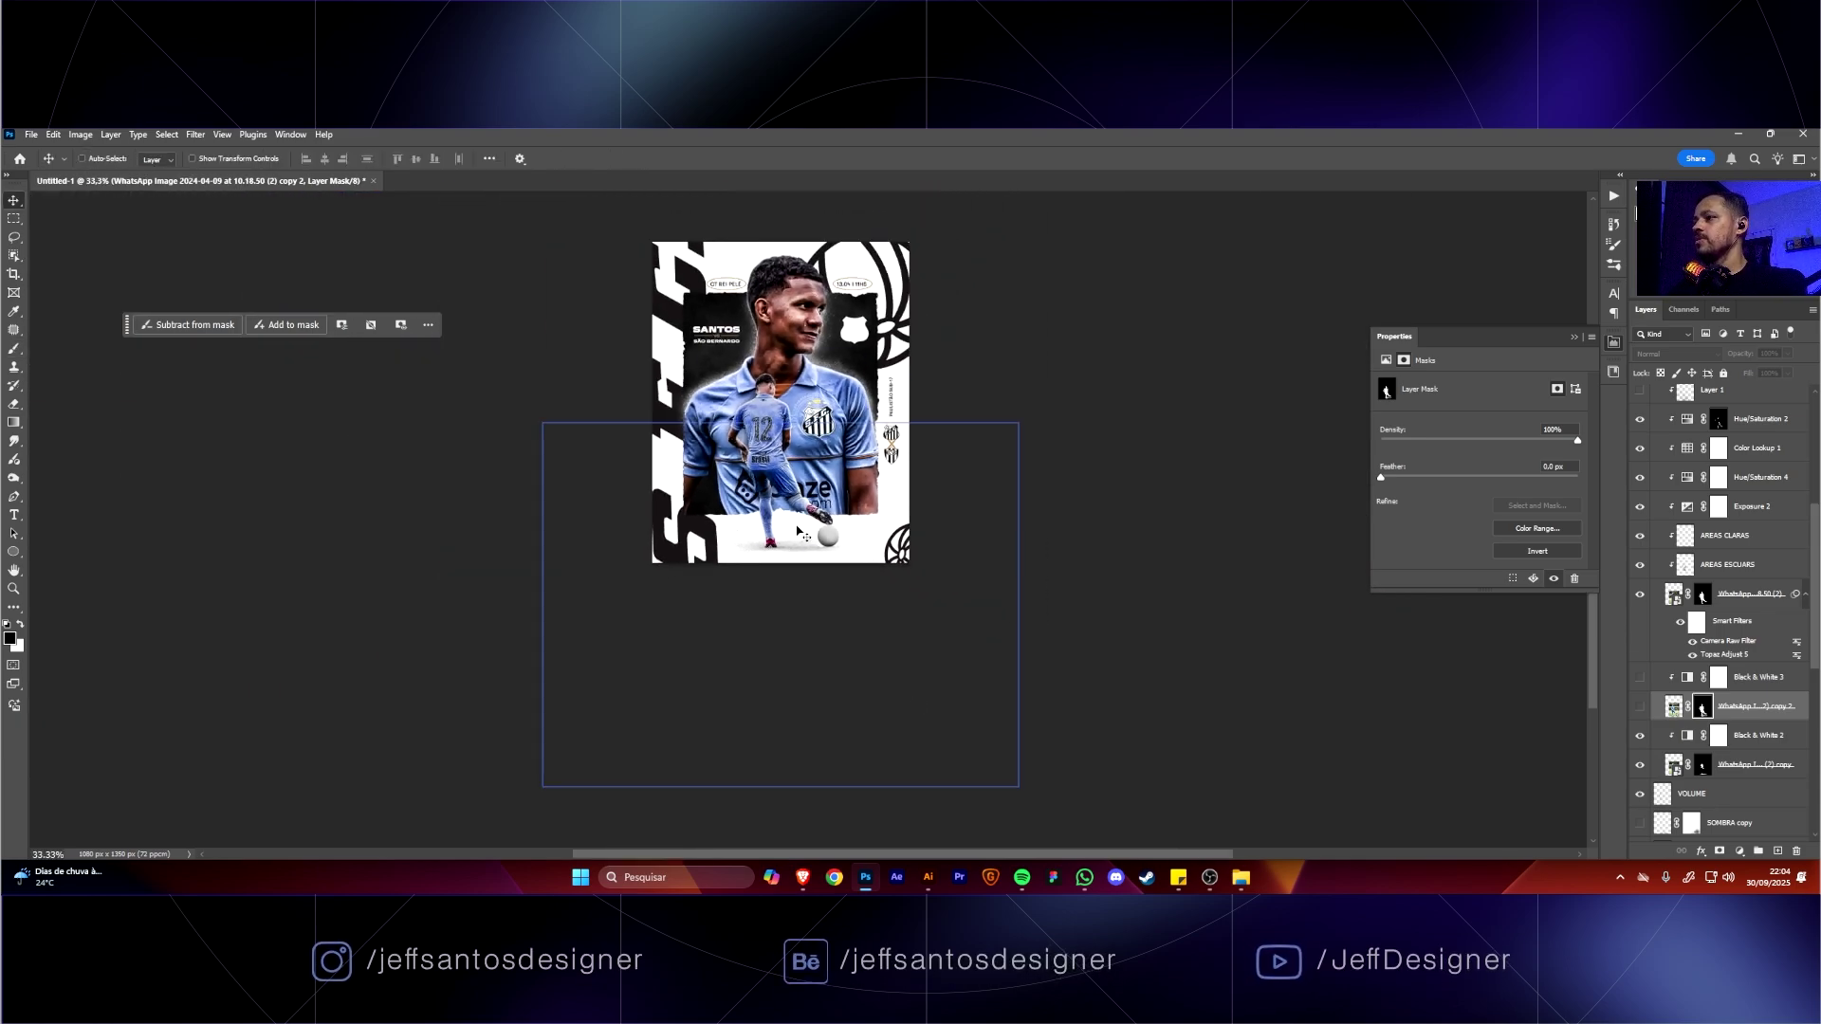
left_click(814, 552, "ctrl")
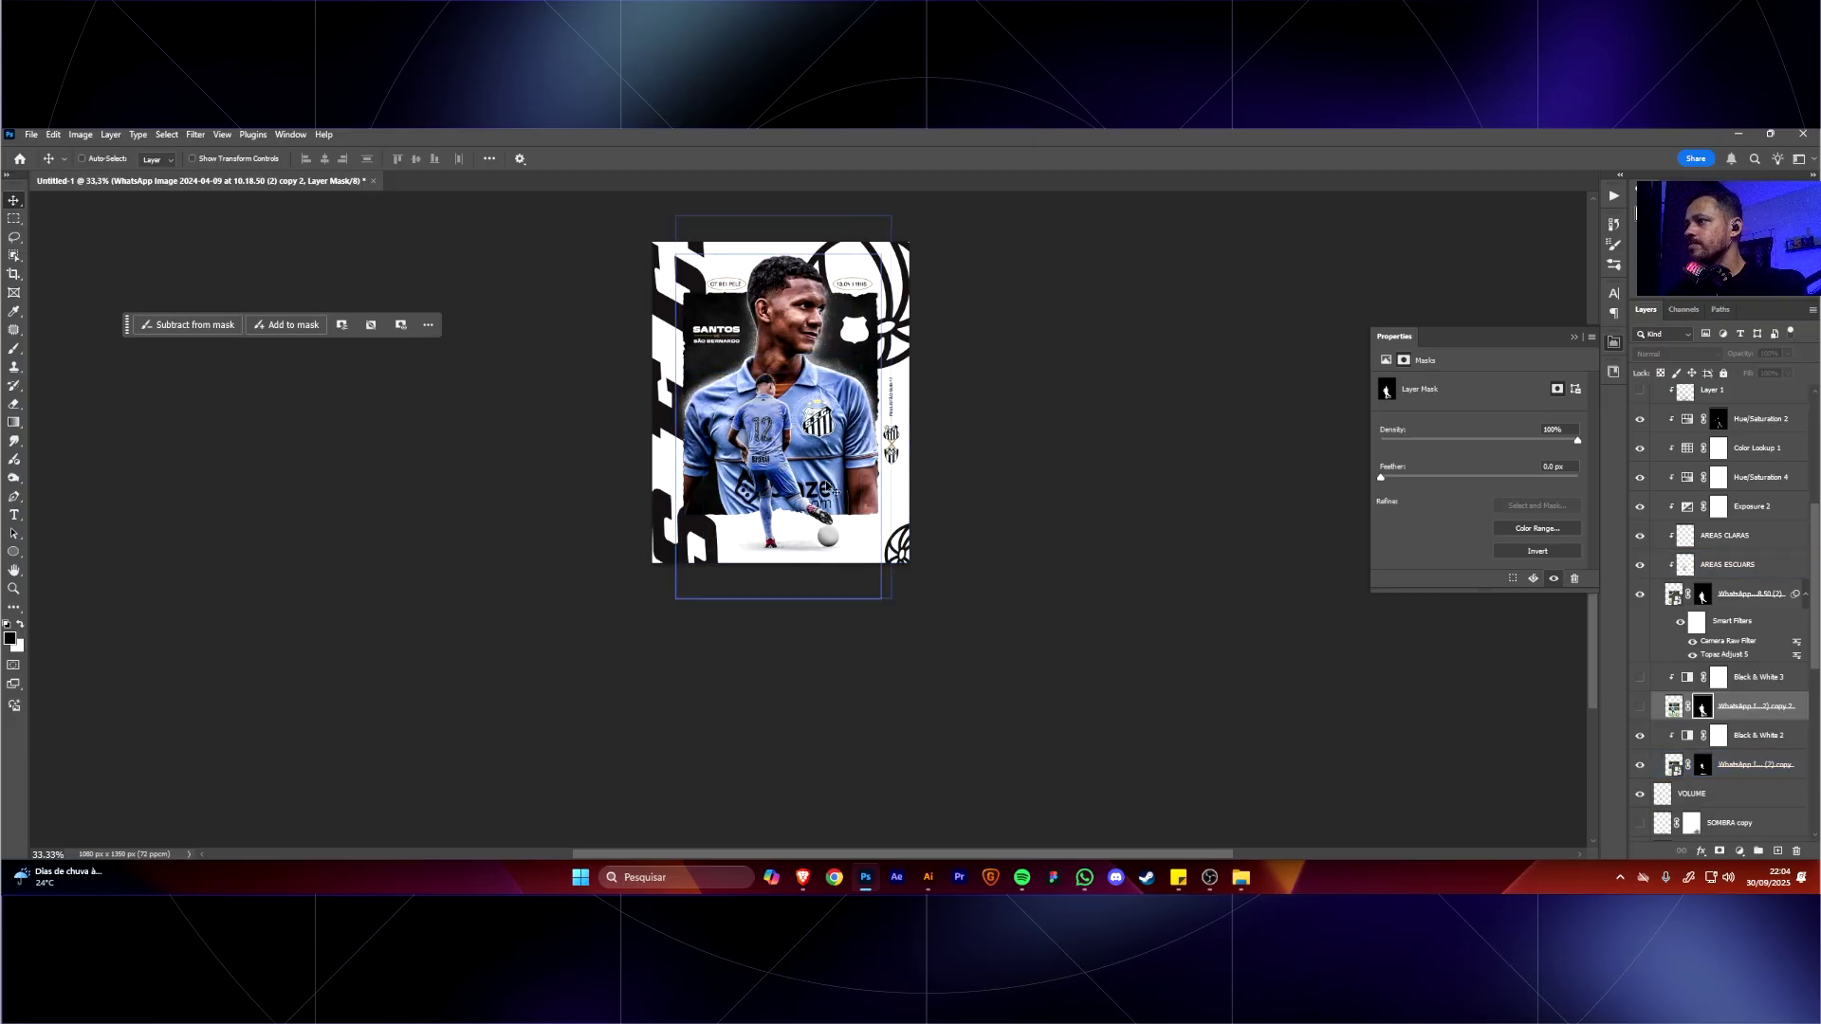
scroll(901, 560, "up", 1)
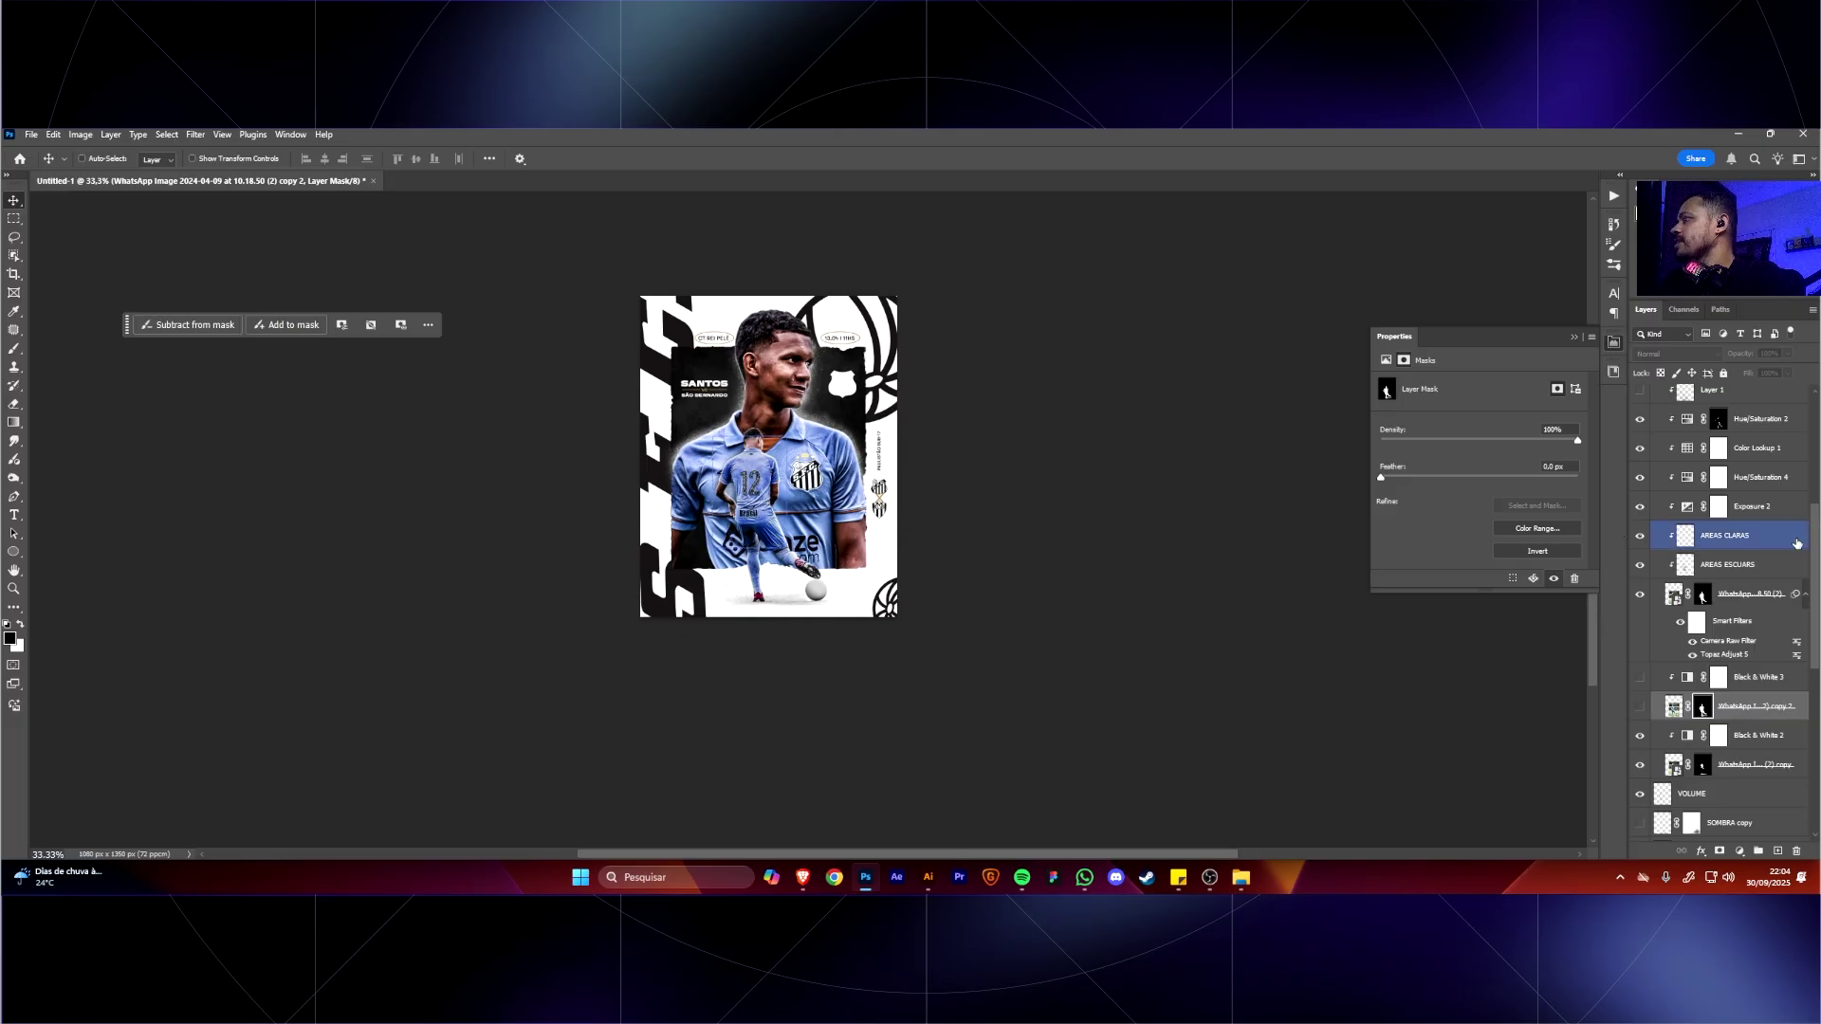
Collapse the ESCUDOS group and delete the hidden NOISE and Layer 4 layers above it.
left_click_drag(1814, 569, 1813, 456)
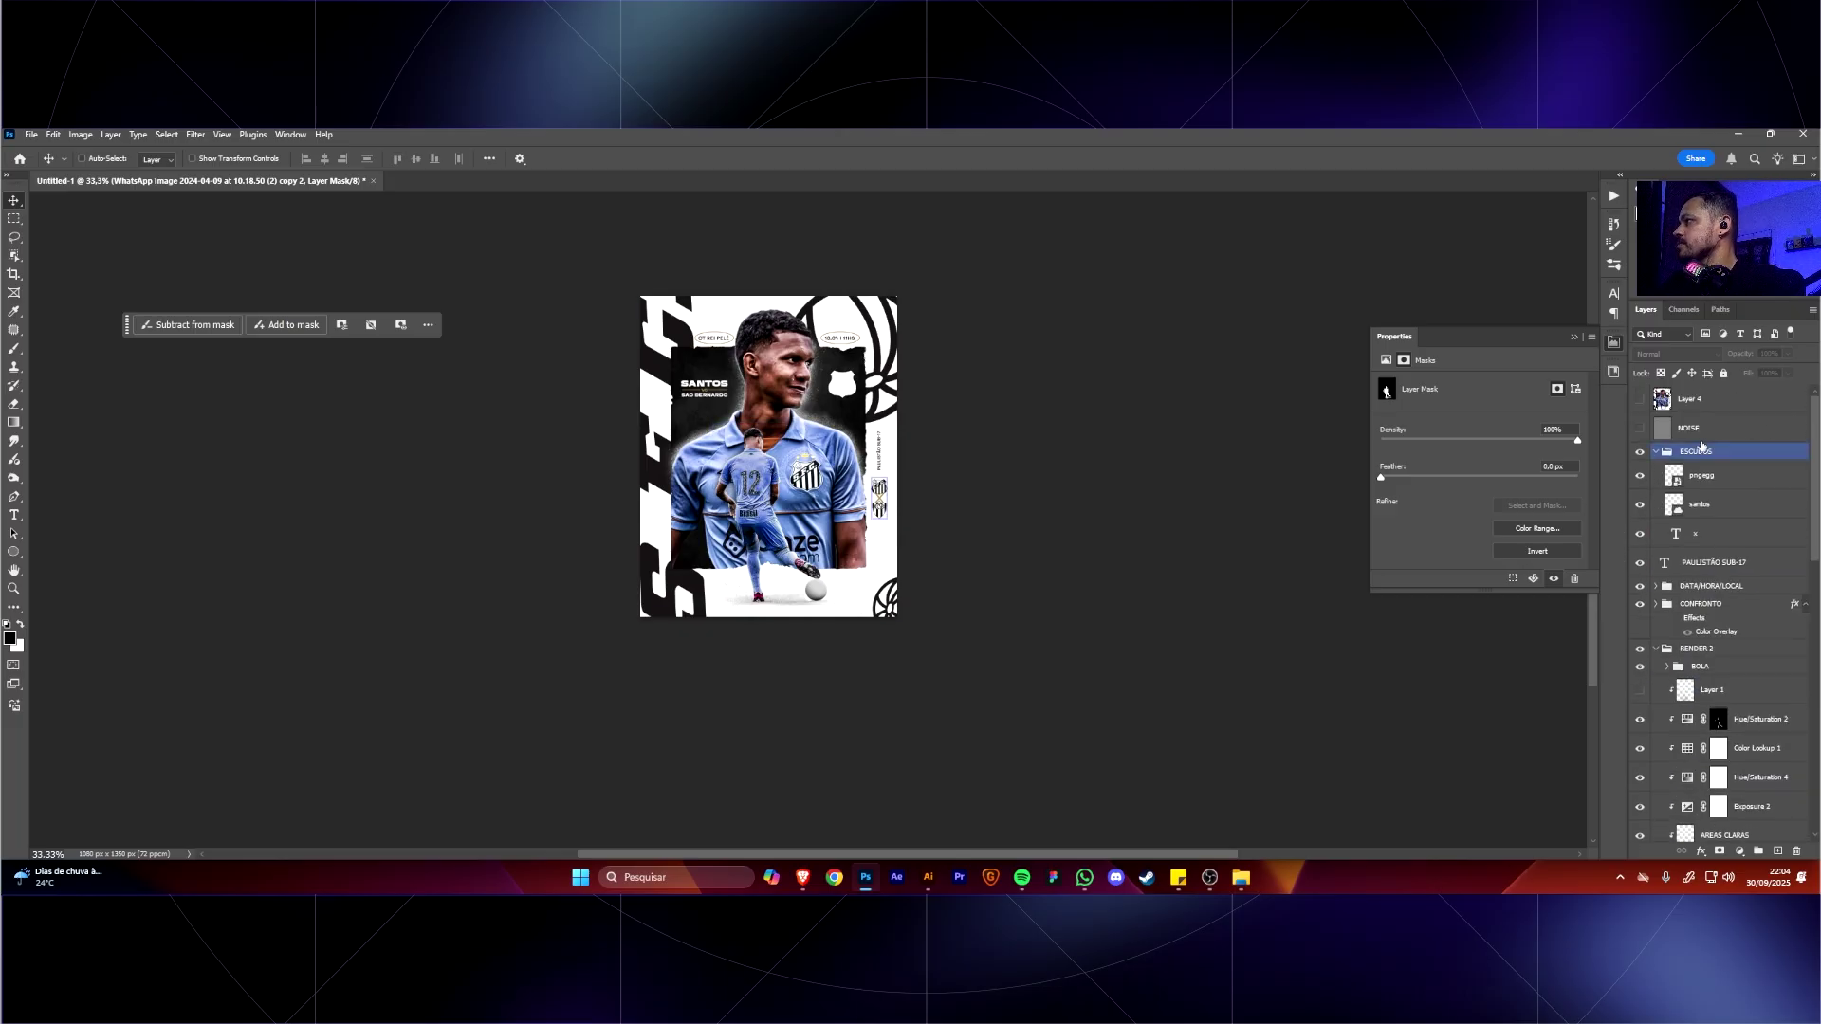
left_click(1661, 456)
left_click(1658, 454)
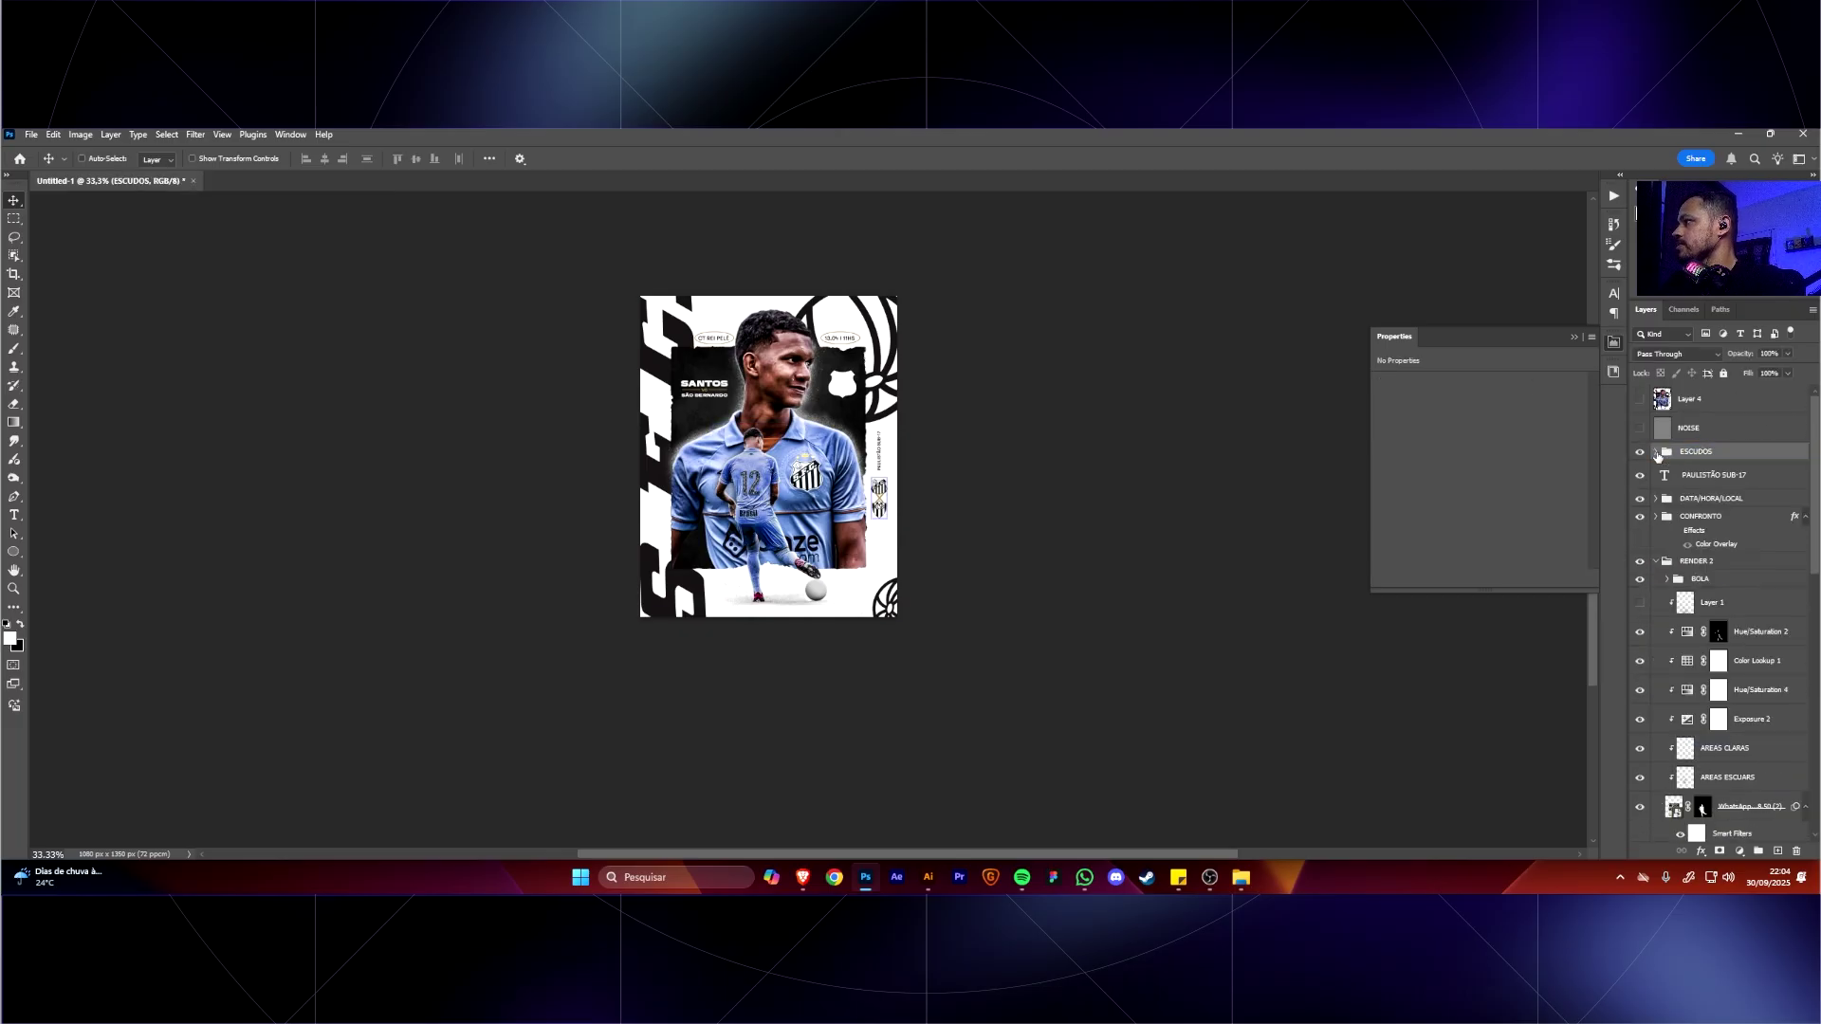
left_click_drag(1700, 432, 1796, 851)
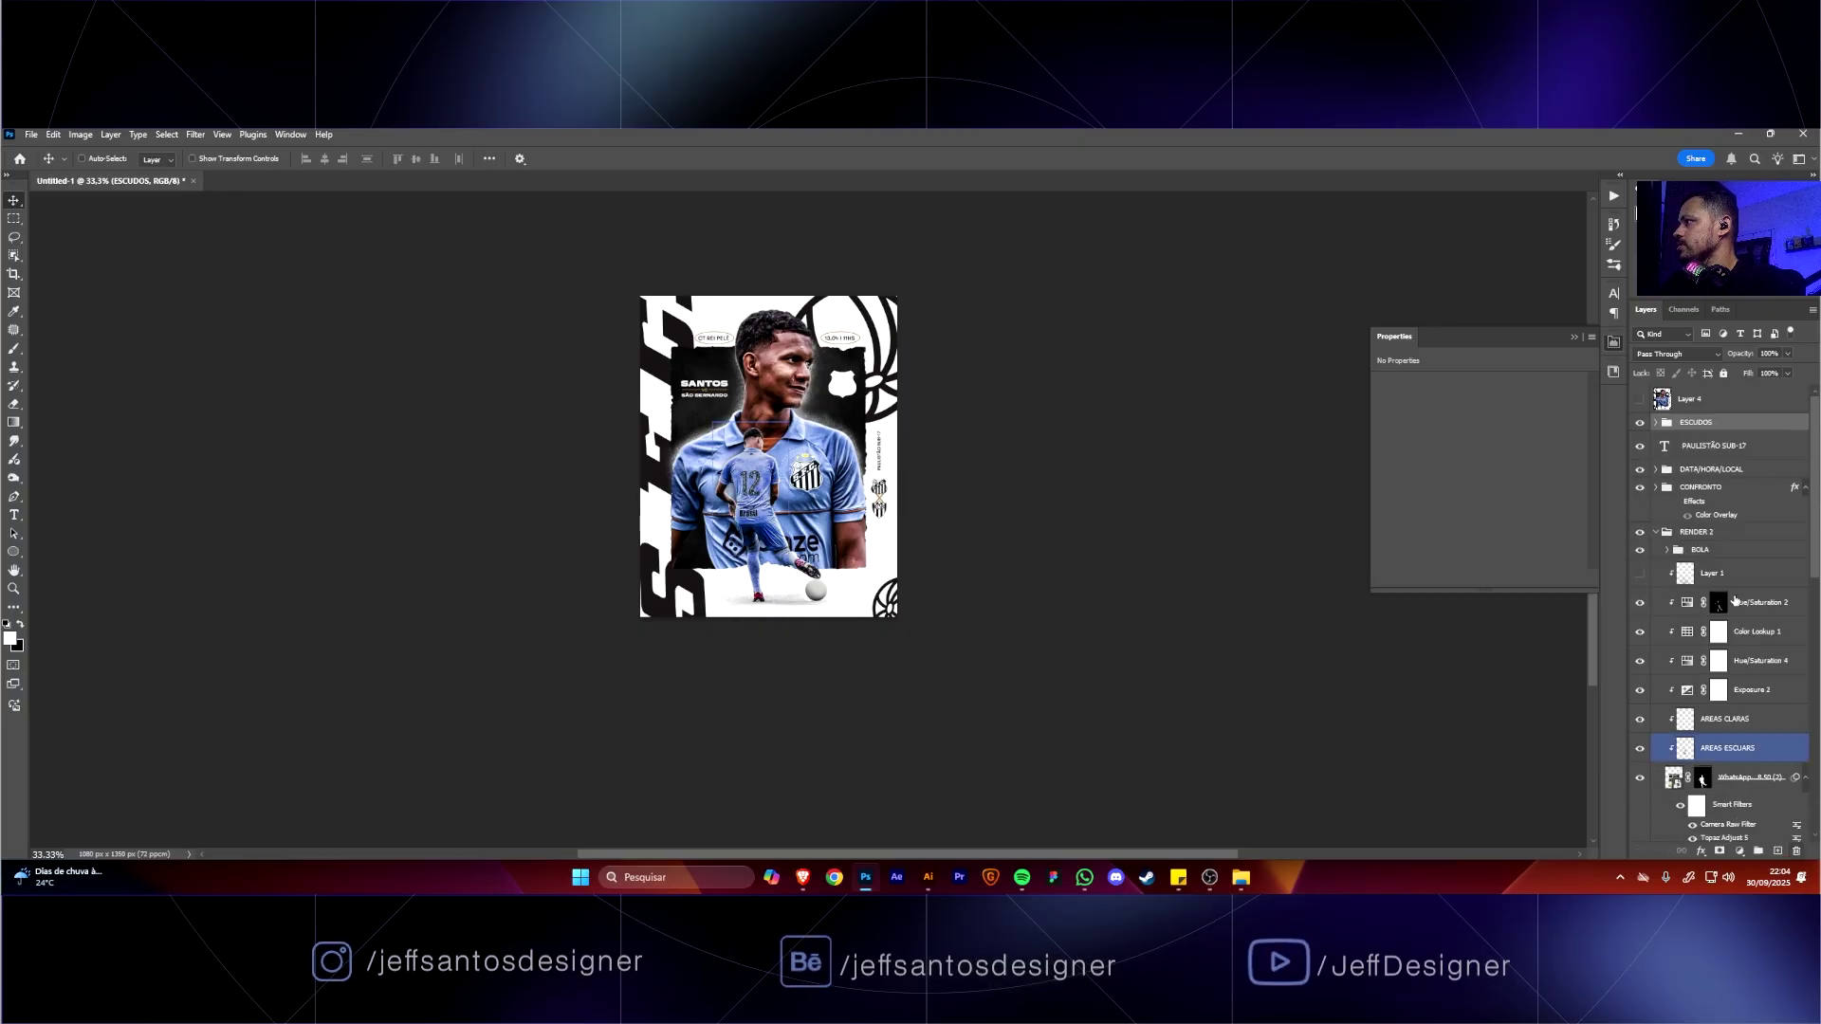
left_click_drag(1689, 402, 1796, 851)
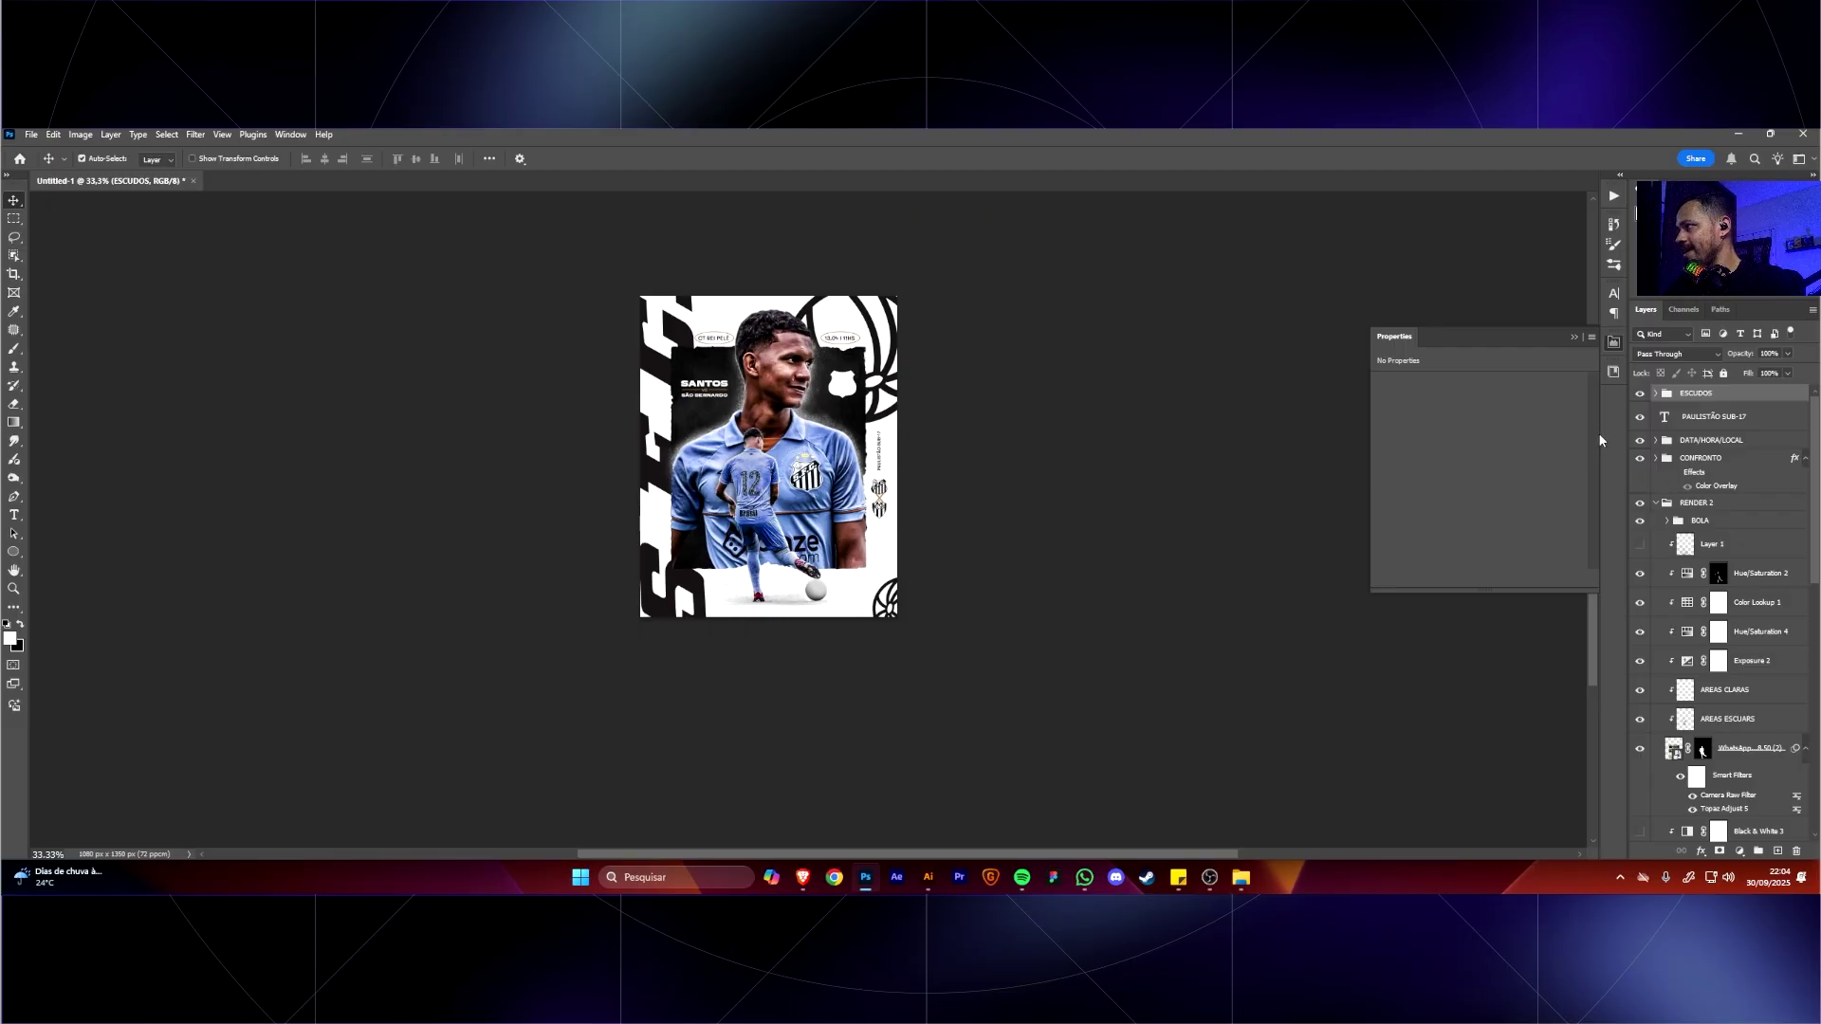
Stamp all visible layers into a new top layer and convert it to a smart object.
key("ctrl+shift+alt+e")
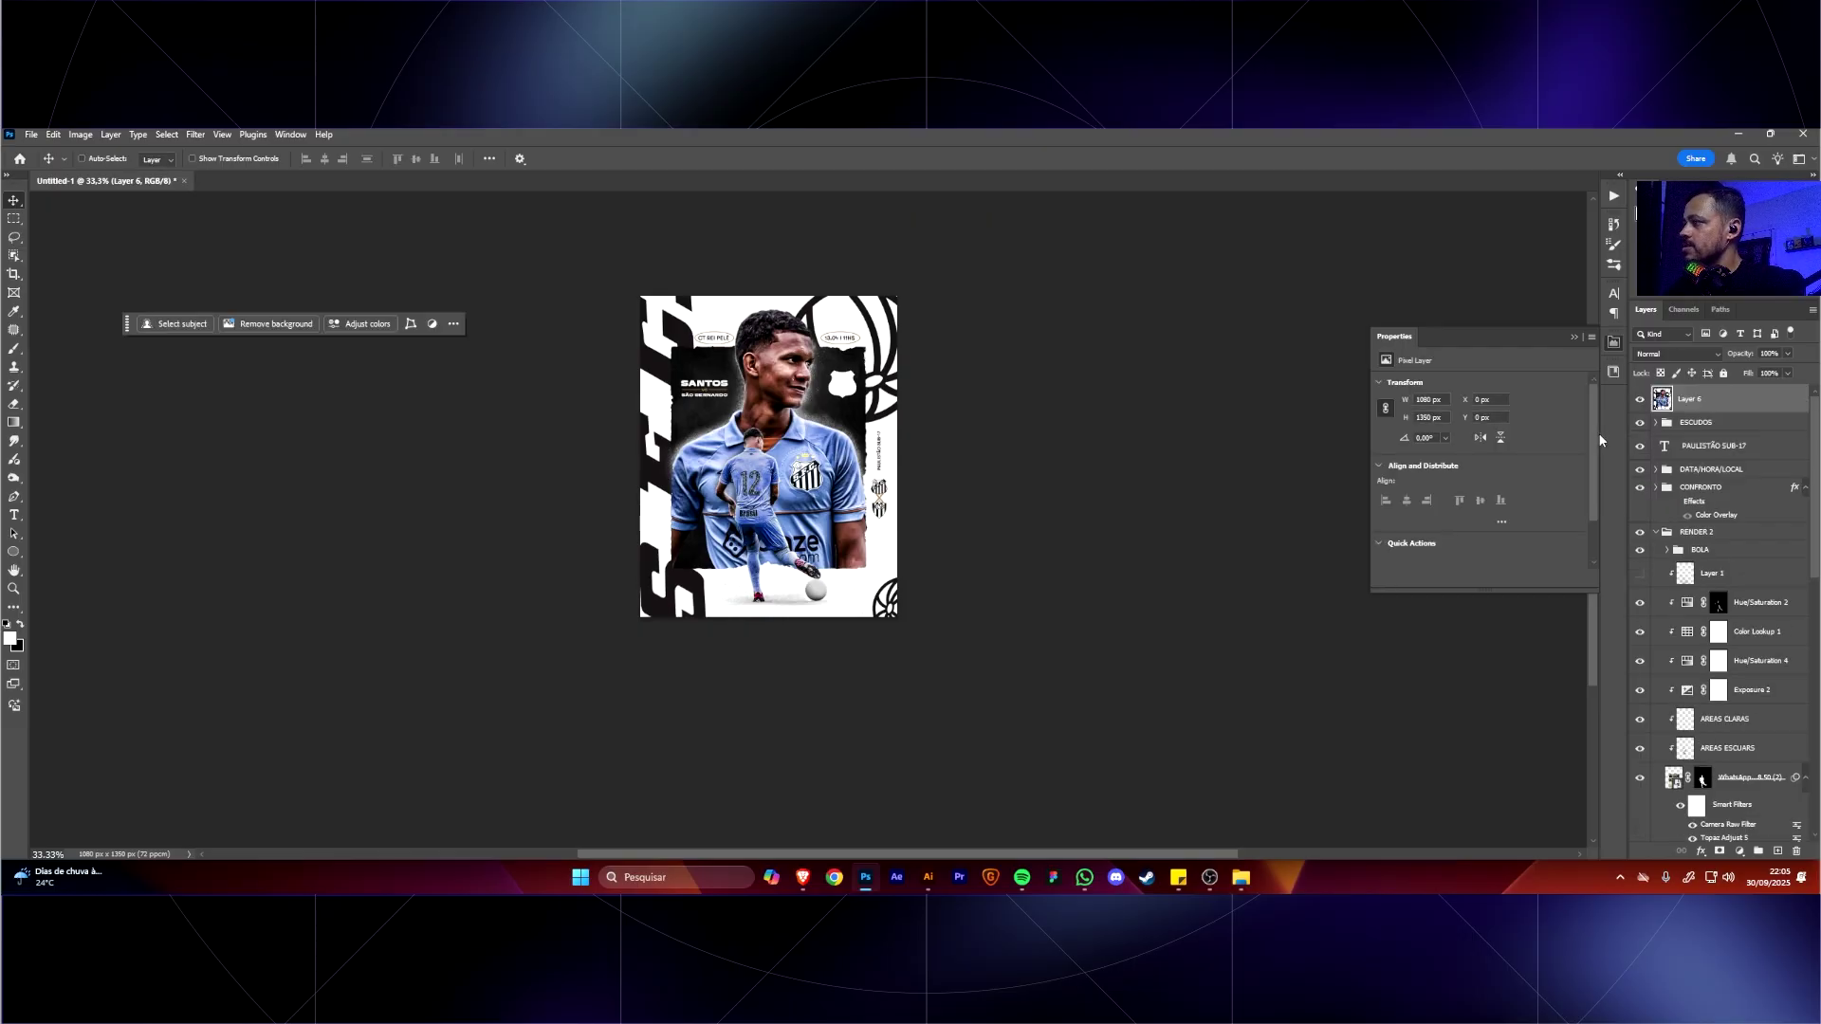
right_click(1745, 403)
left_click(1728, 695)
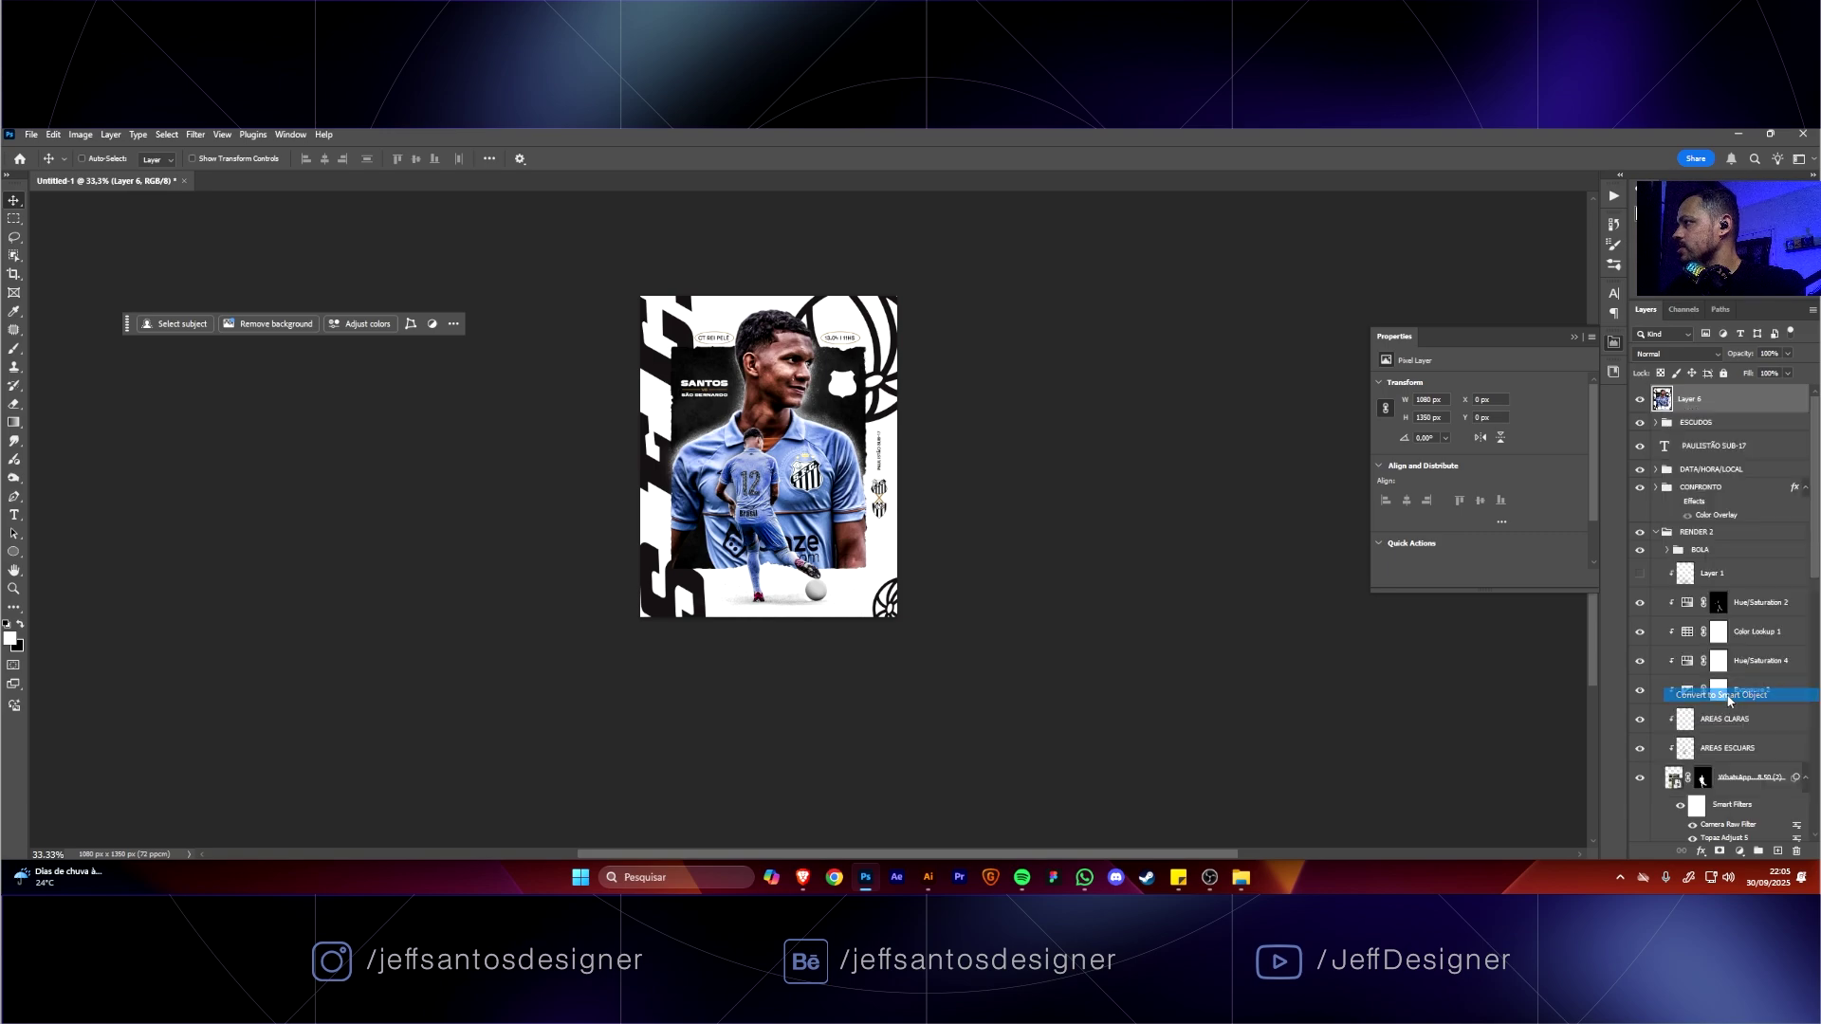
Apply the Camera Raw Filter to the merged poster with Sharpening at 22 and Clarity at +11.
key("ctrl+shift+a")
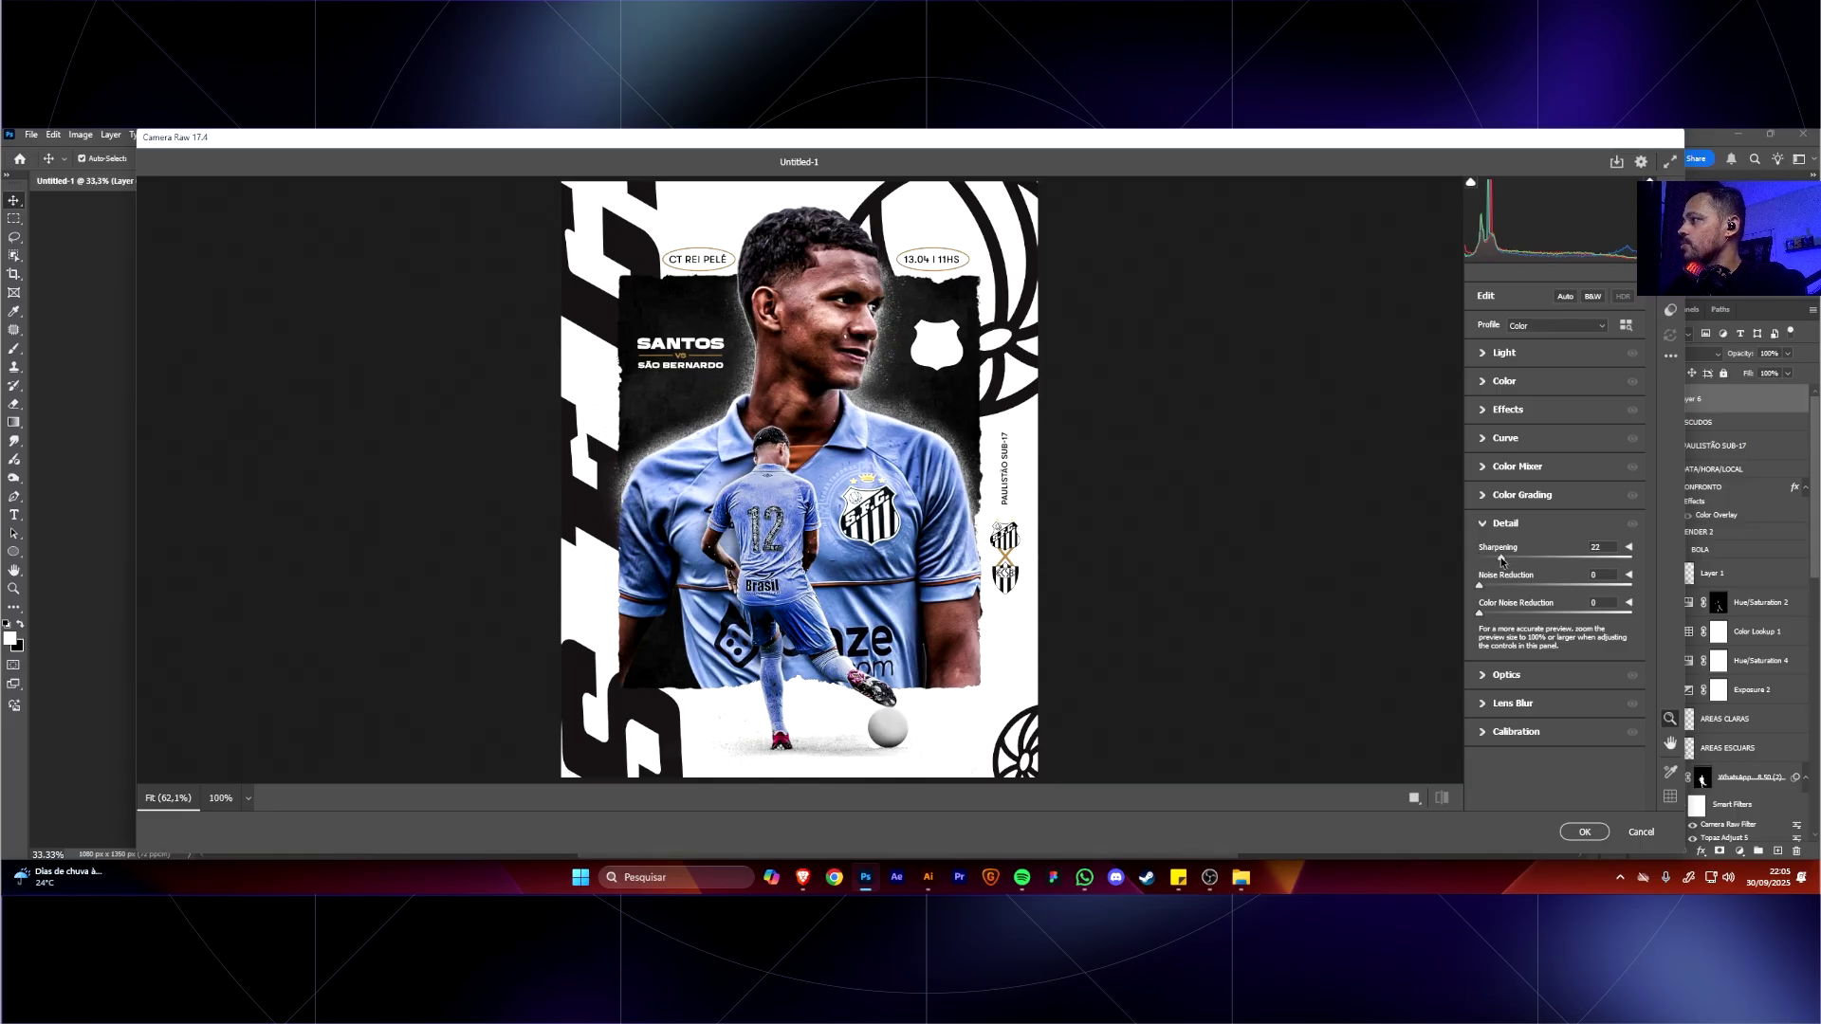
left_click(1512, 410)
left_click_drag(1567, 463, 1564, 466)
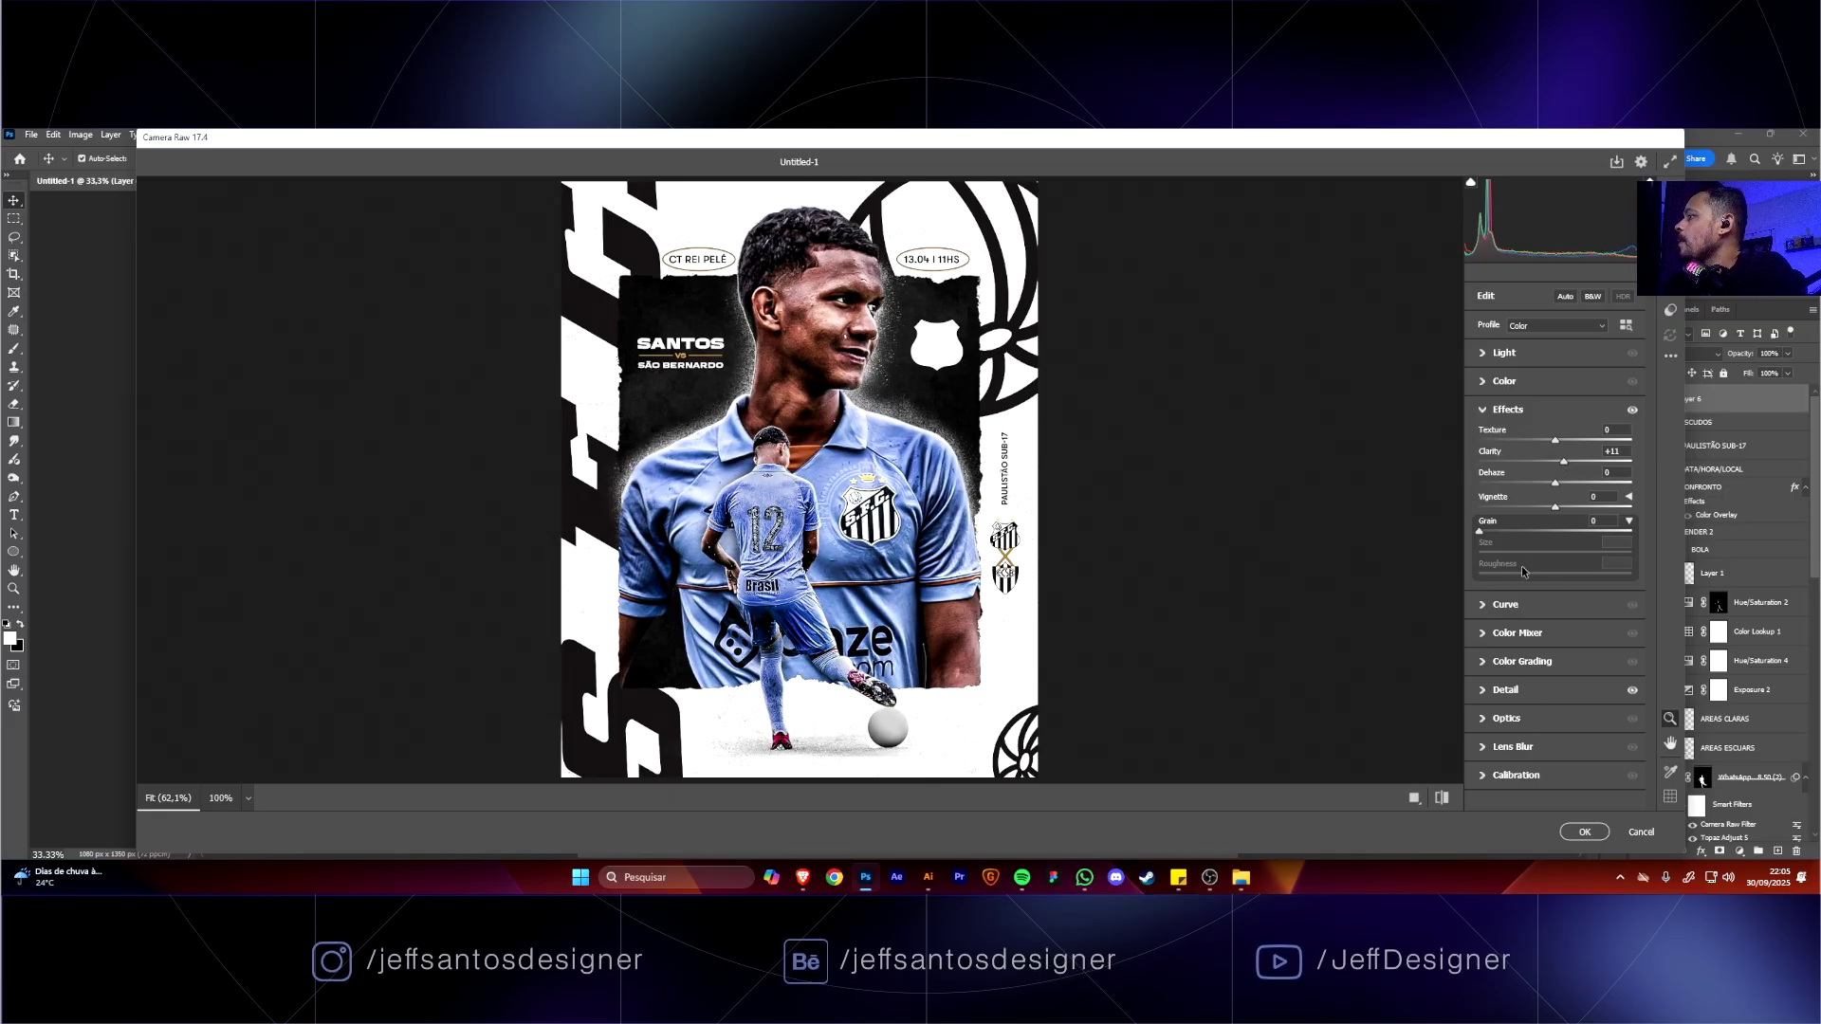
Set the Color Mixer saturation to +31 for Blues and +17 for Aquas, and apply the Camera Raw adjustments.
left_click(1519, 634)
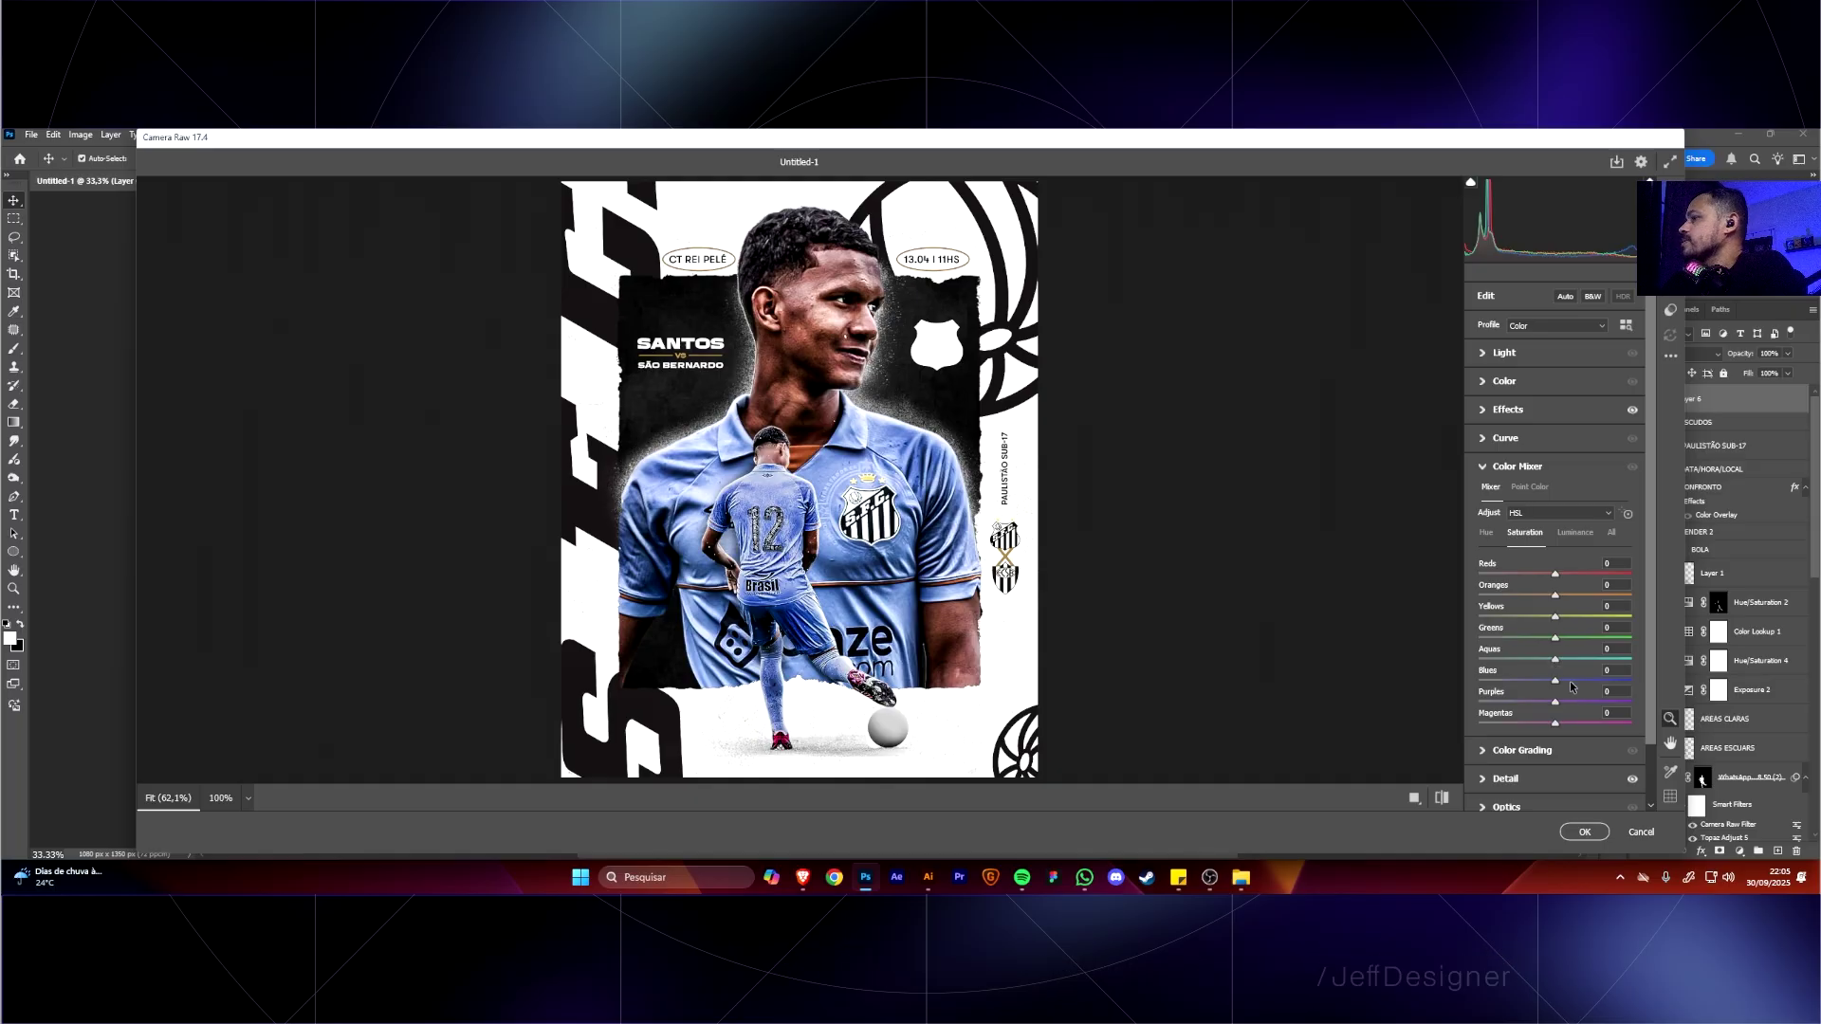
left_click_drag(1555, 680, 1581, 683)
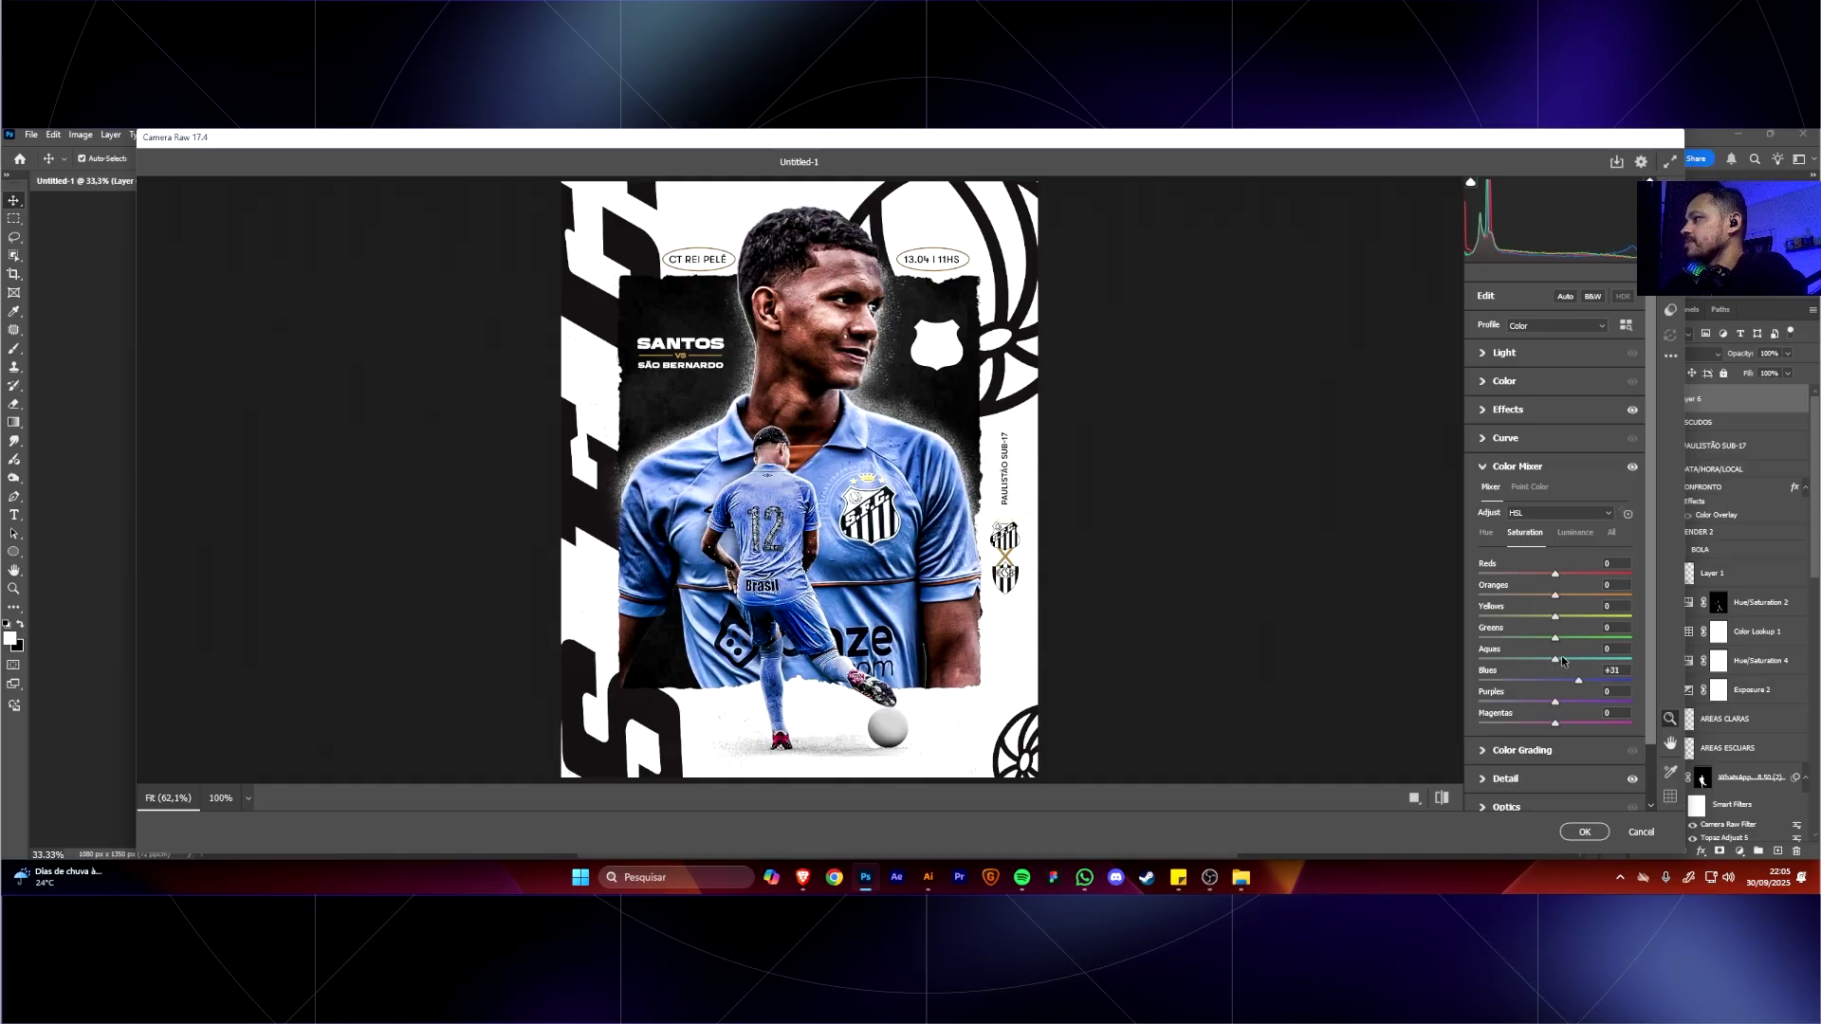
left_click_drag(1563, 661, 1575, 661)
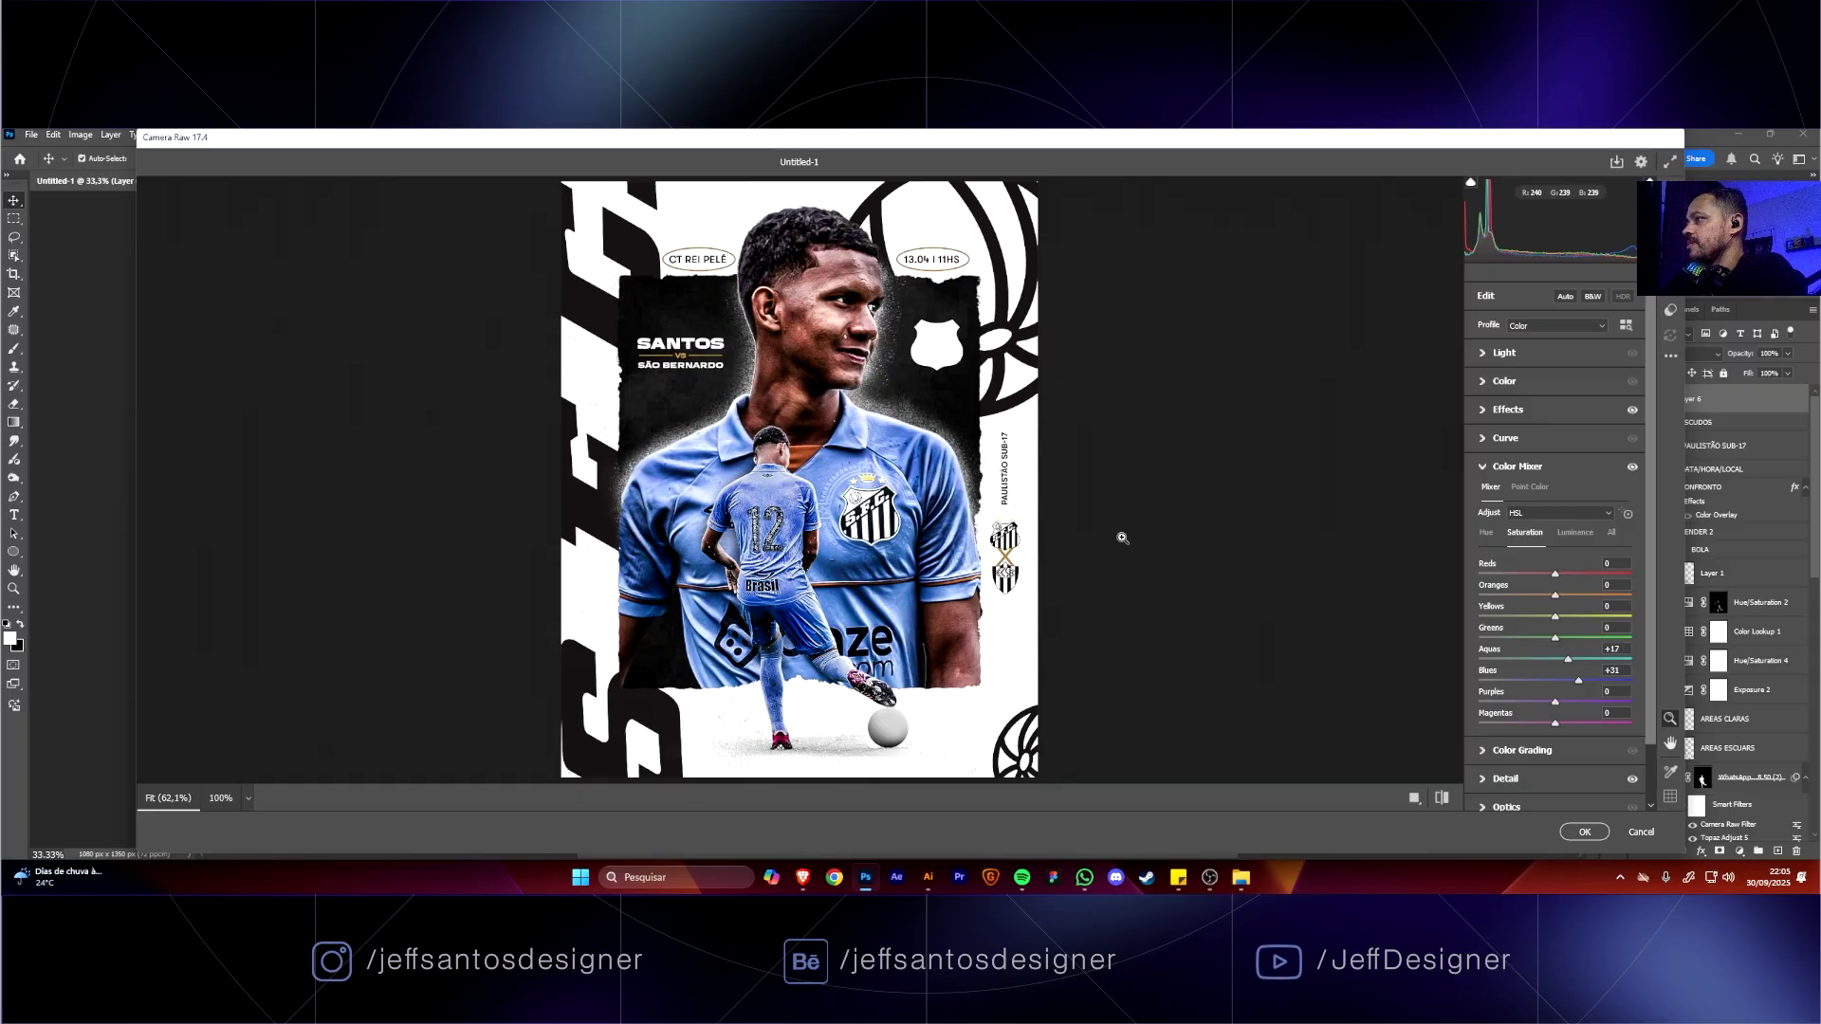
left_click(1580, 832)
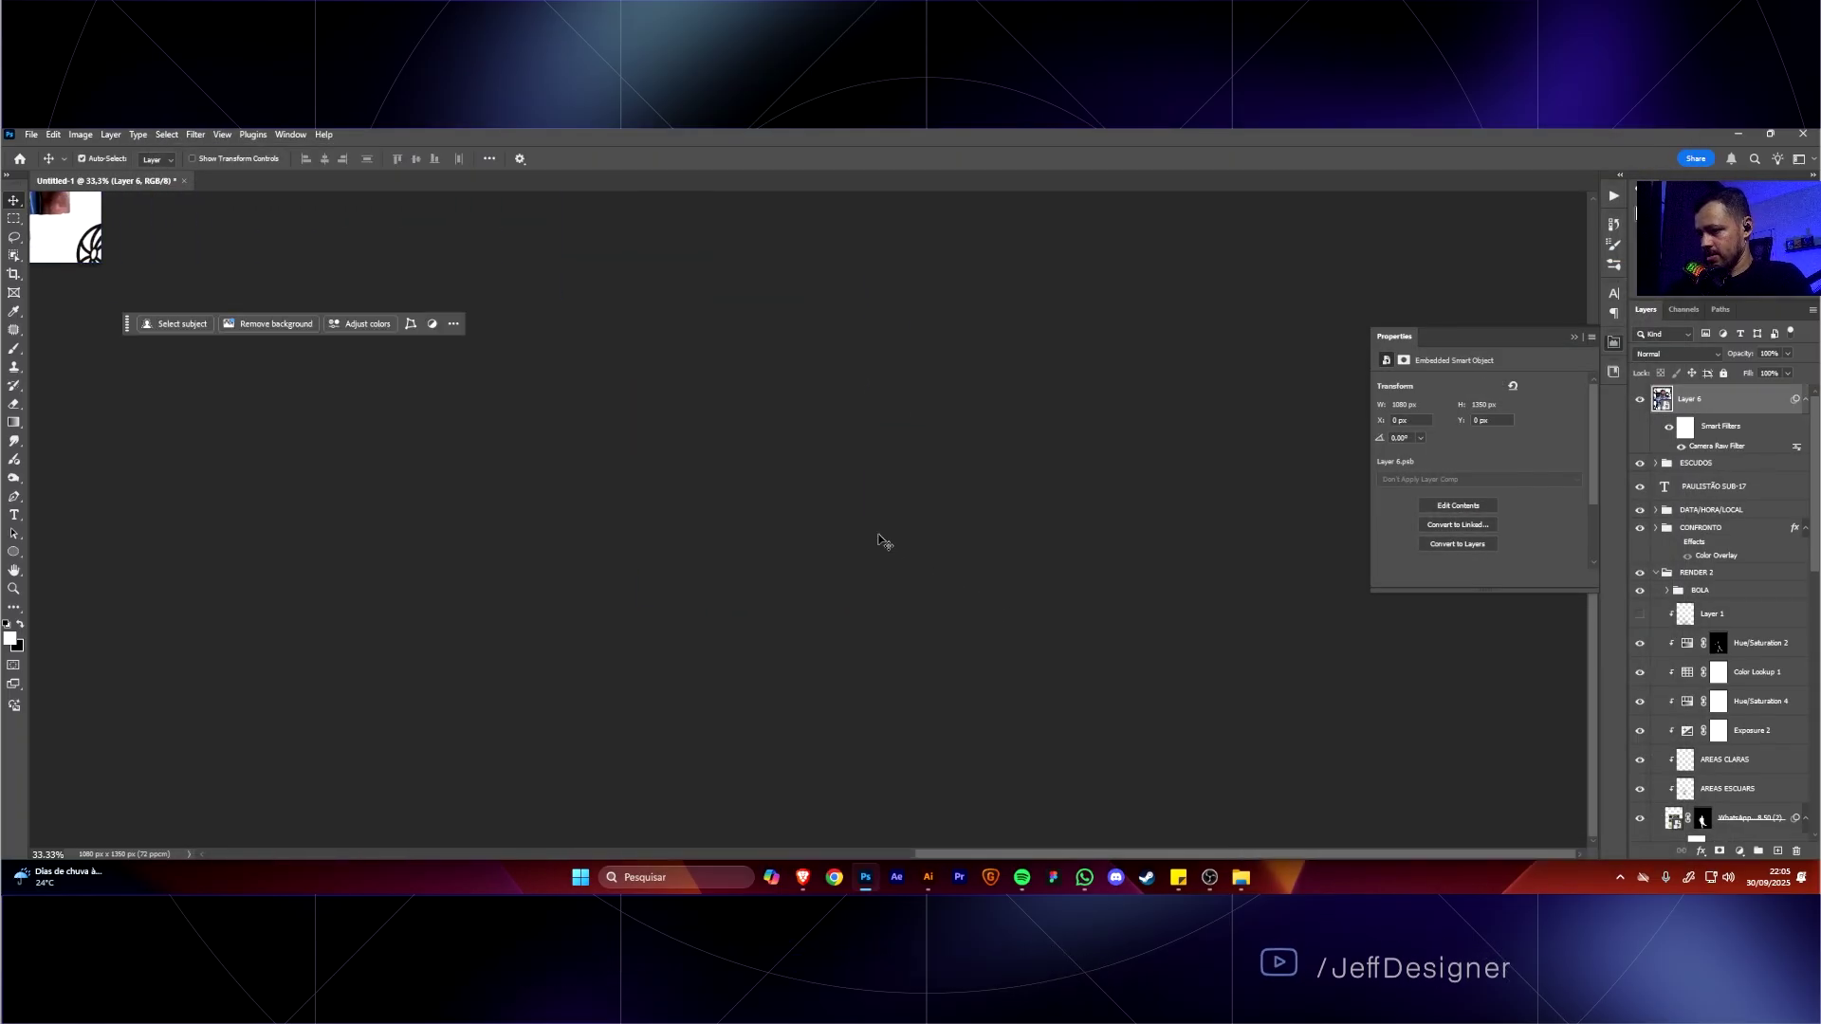
key("ctrl+0")
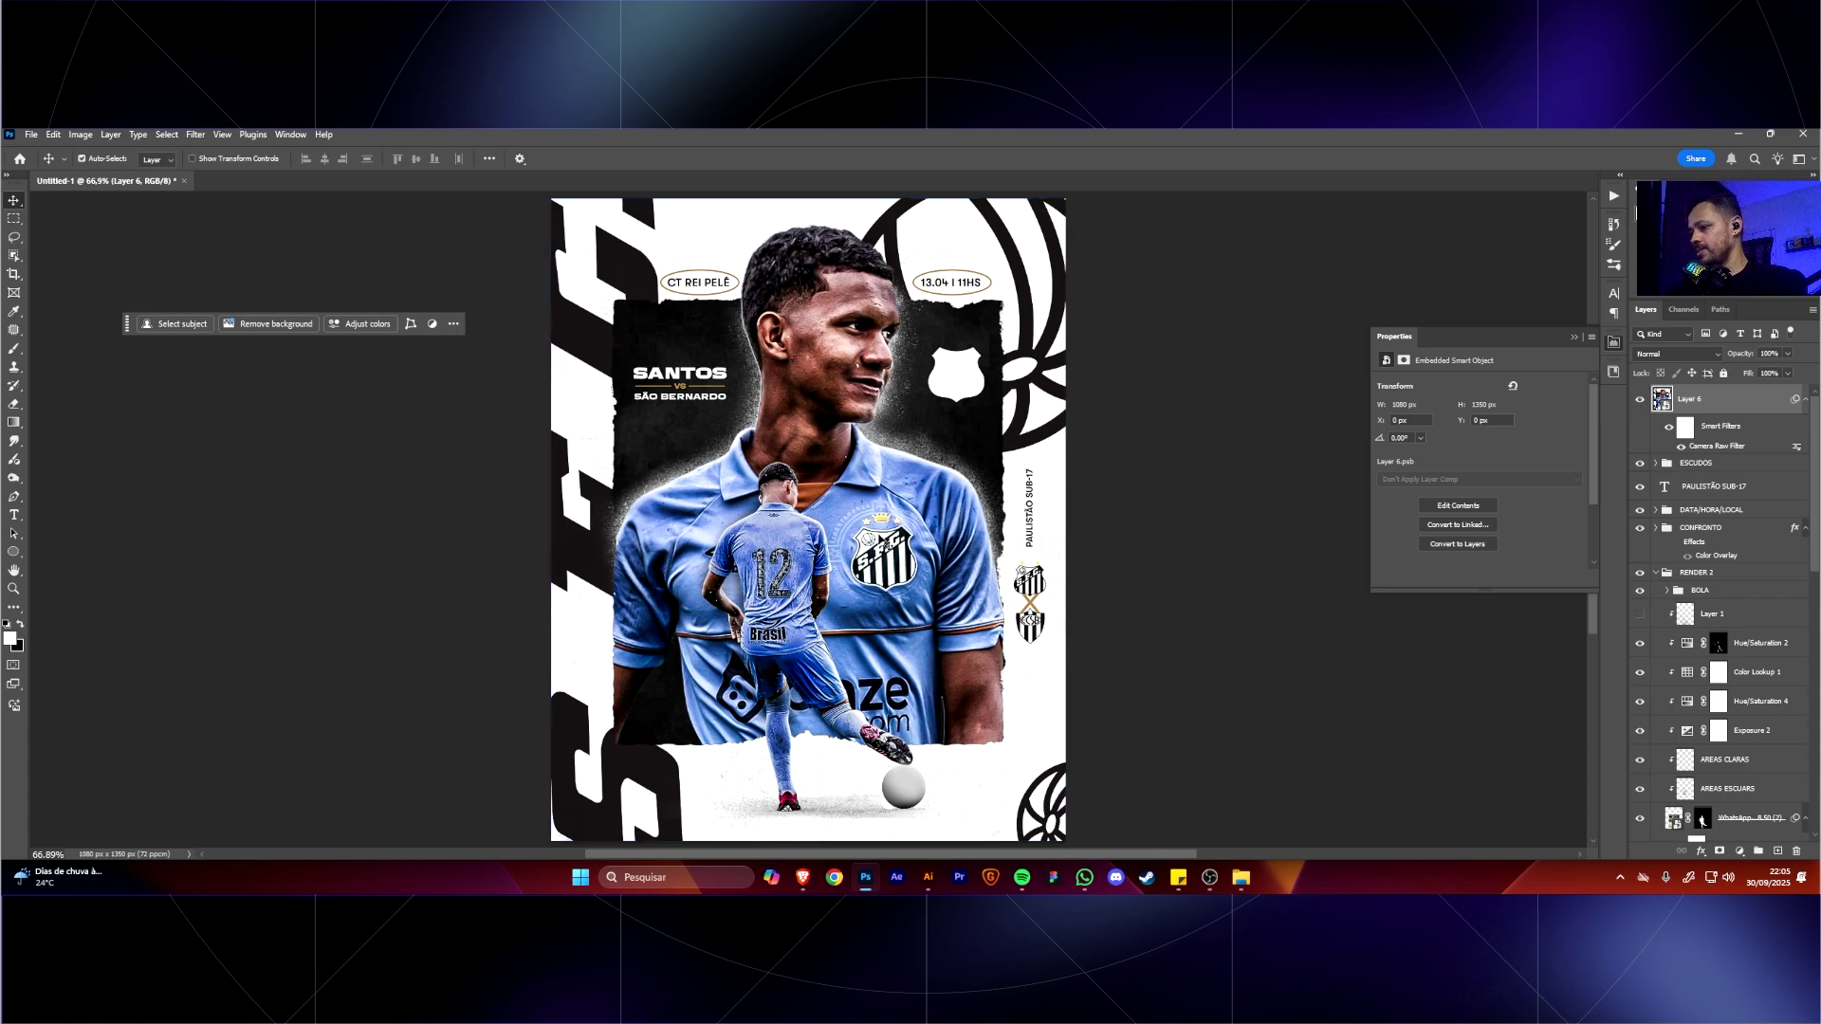
key("ctrl+minus")
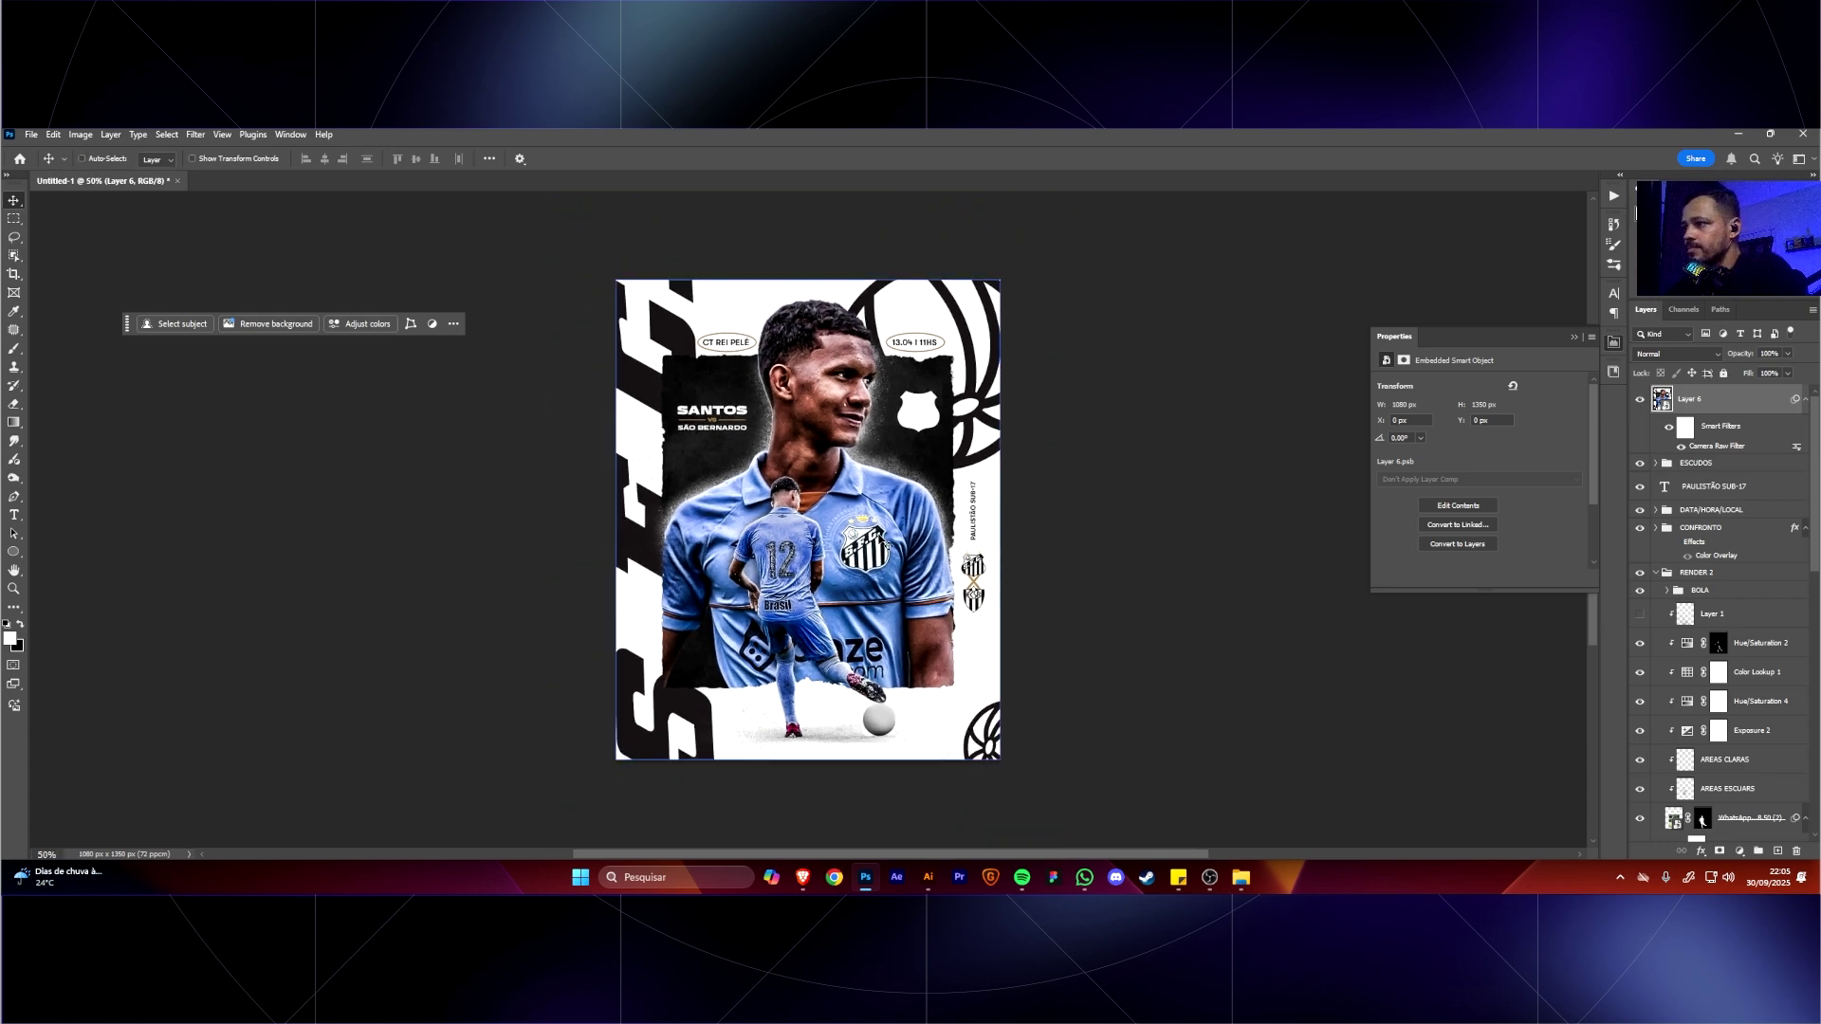